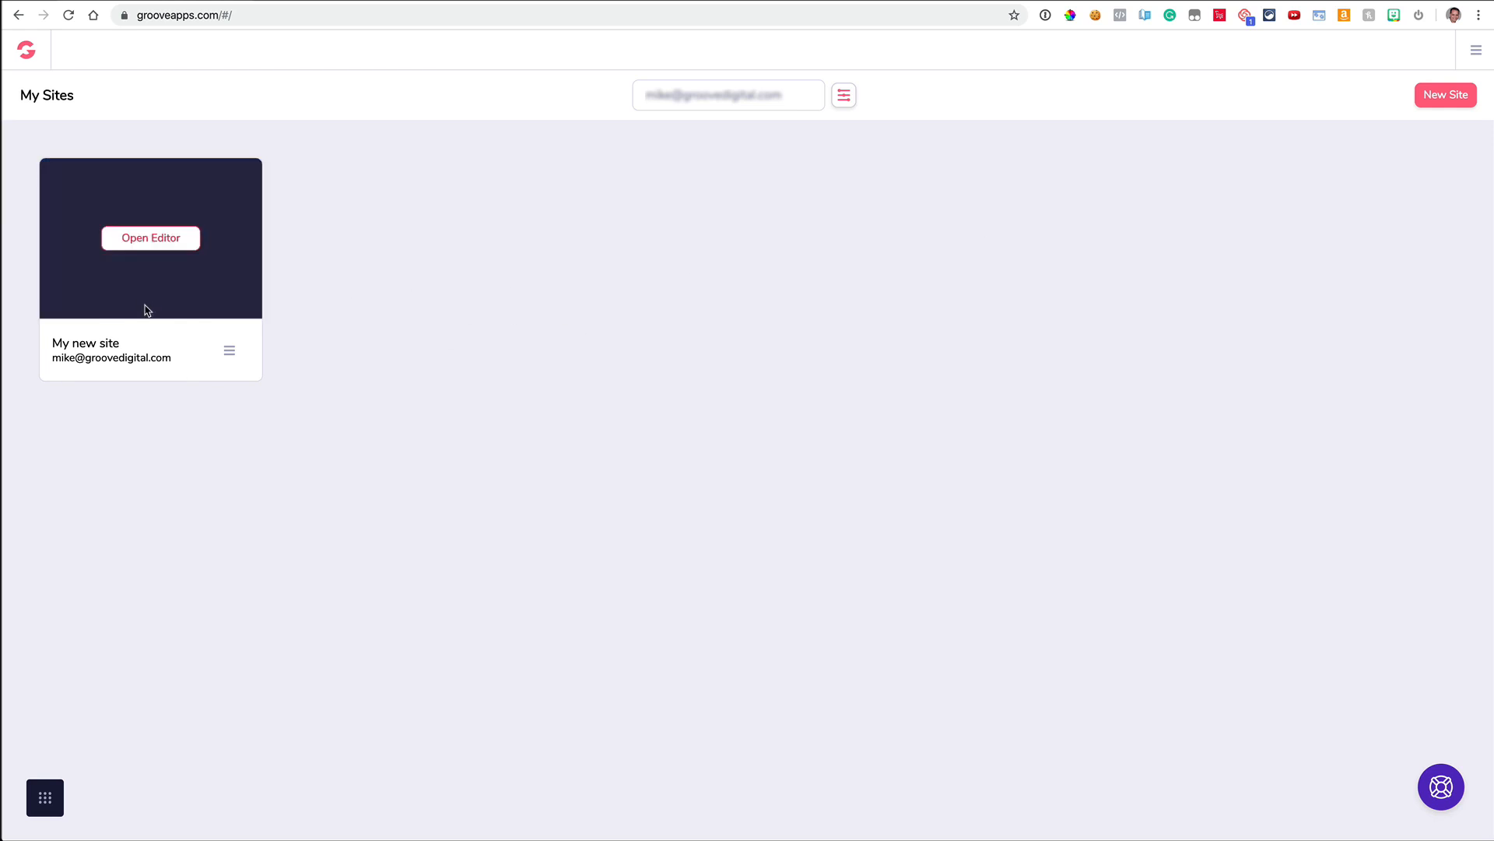
click(45, 798)
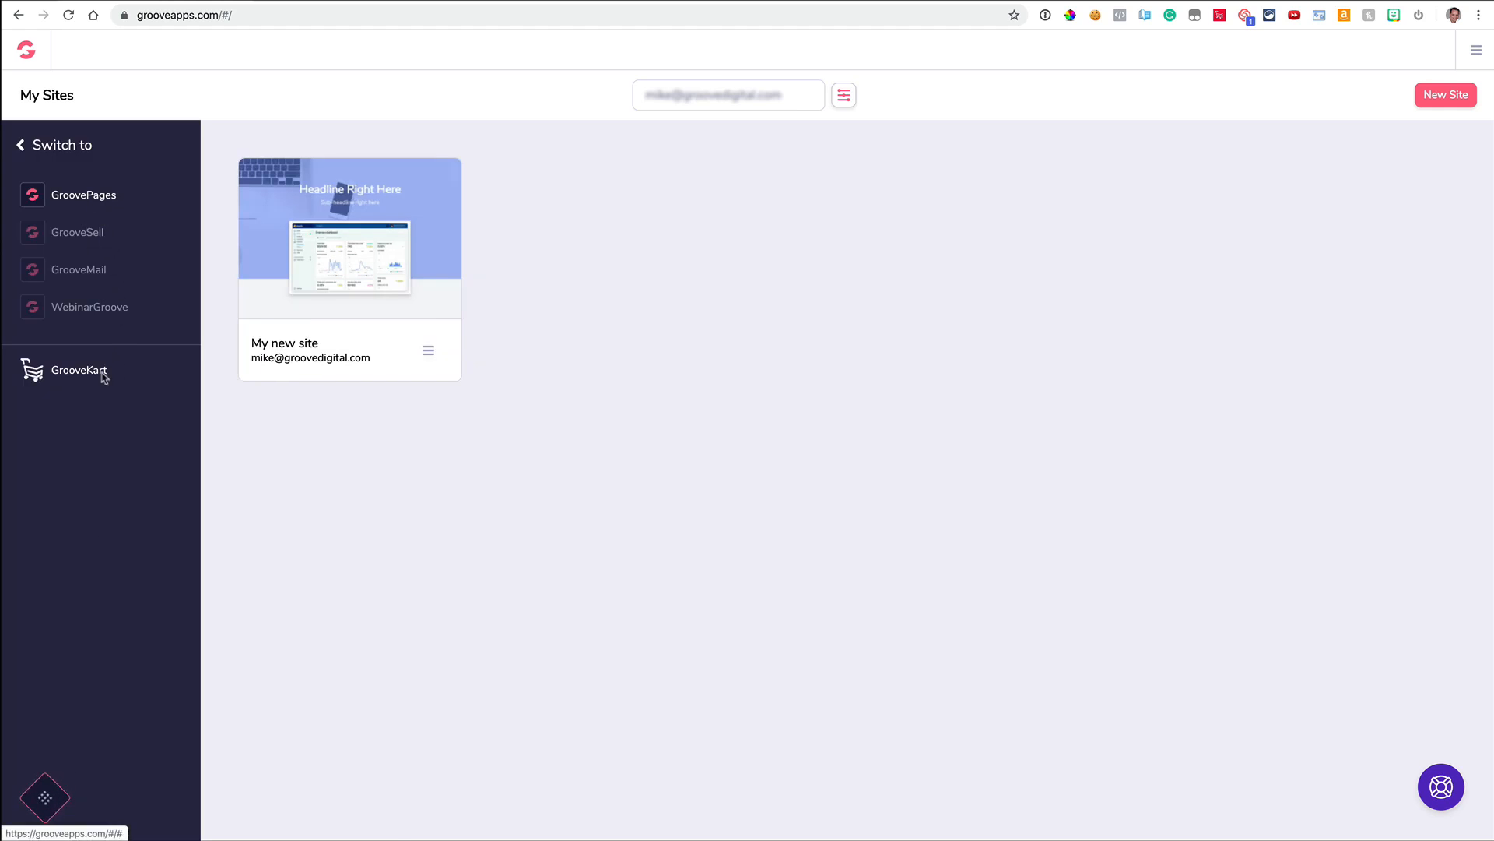
click(44, 800)
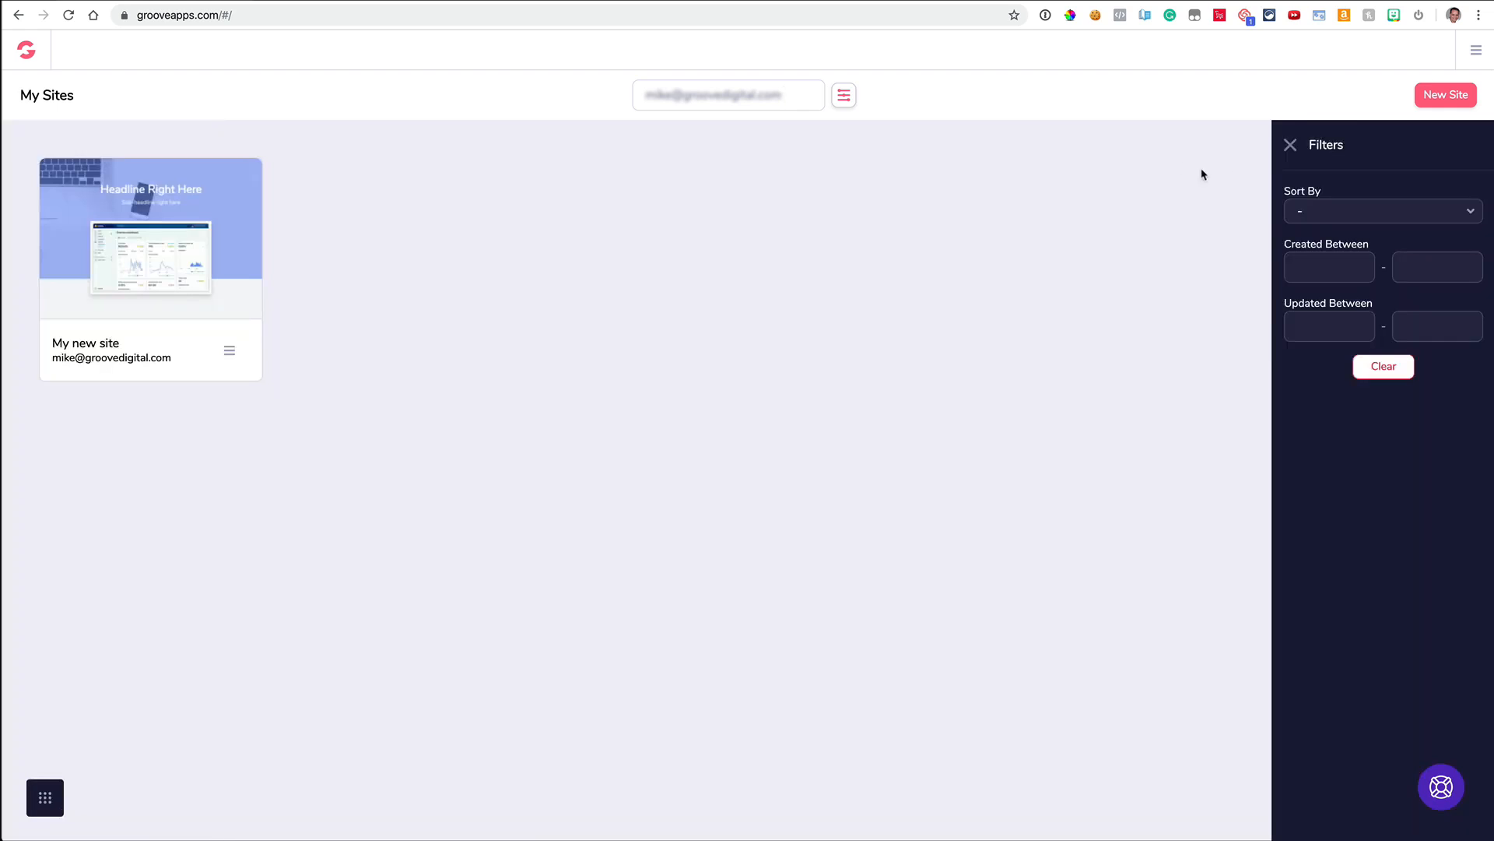
click(1291, 145)
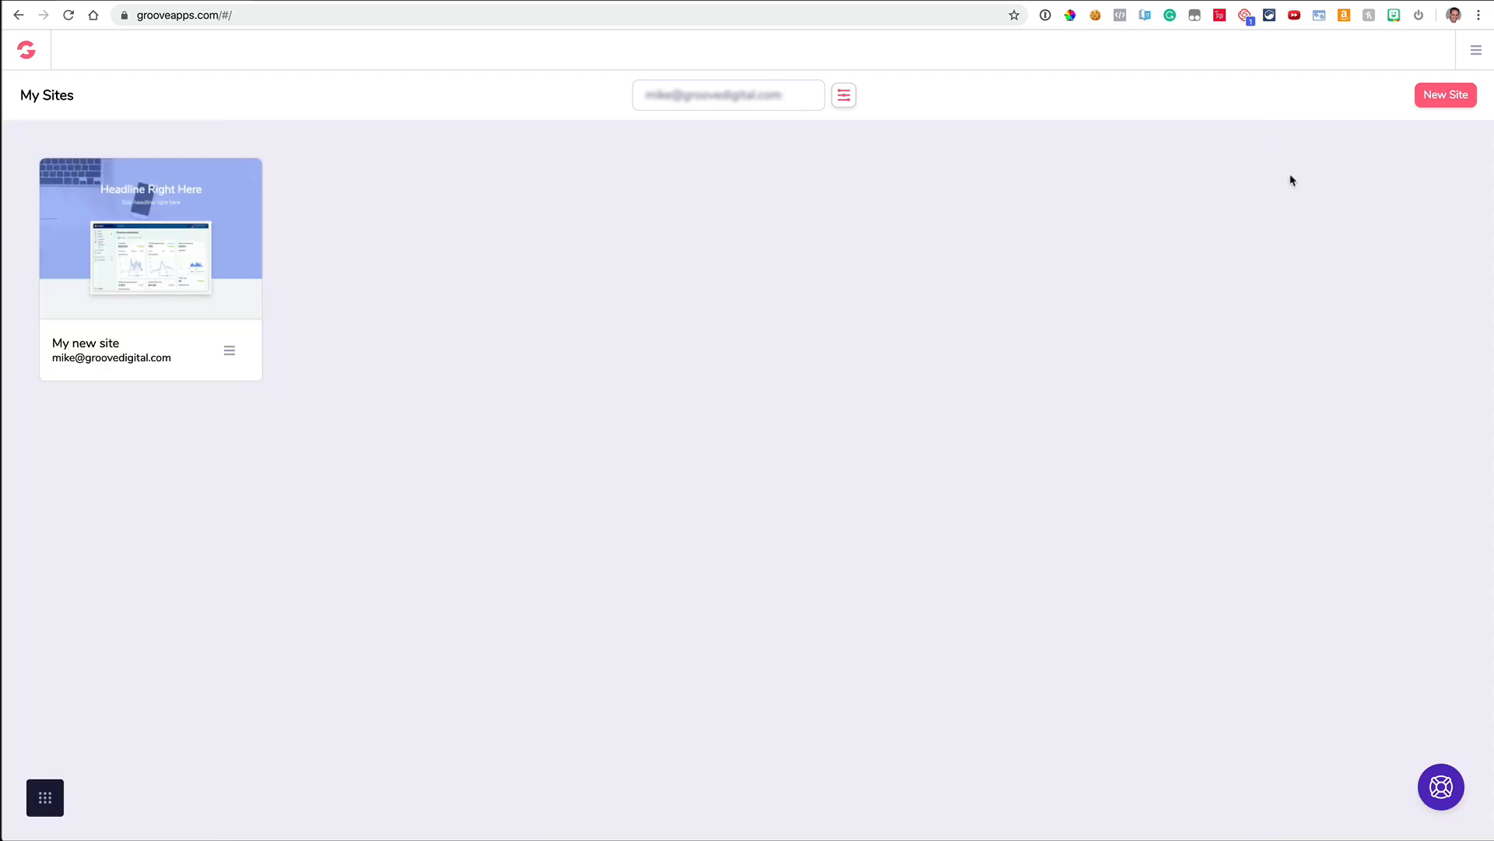
Create a new site from the blank Start from scratch template
click(1445, 95)
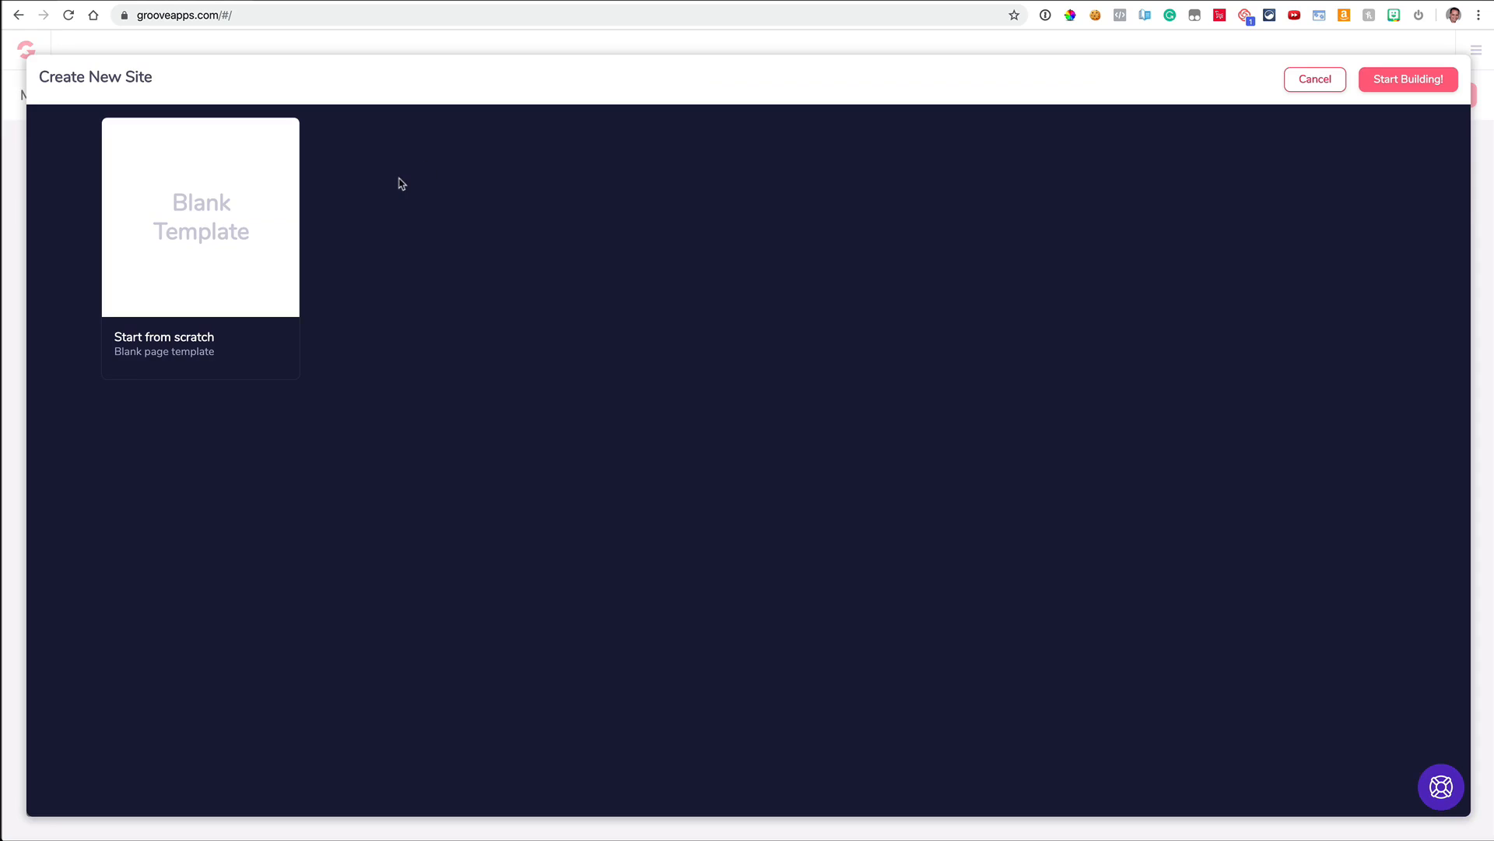
click(257, 226)
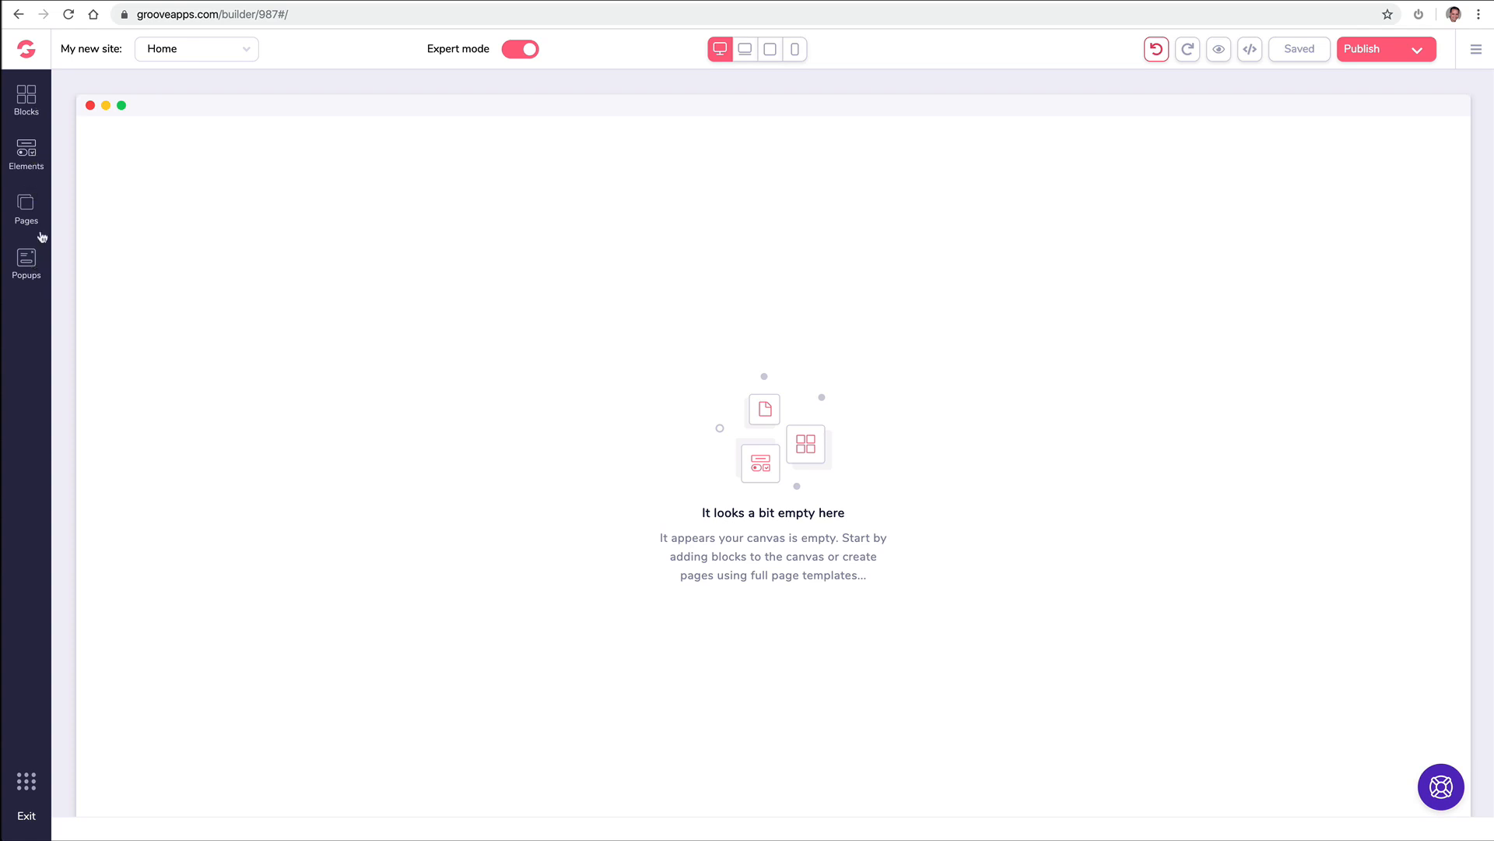
Add the wireframe block with a navigation bar, centered headline and two buttons to the empty Home page
click(28, 99)
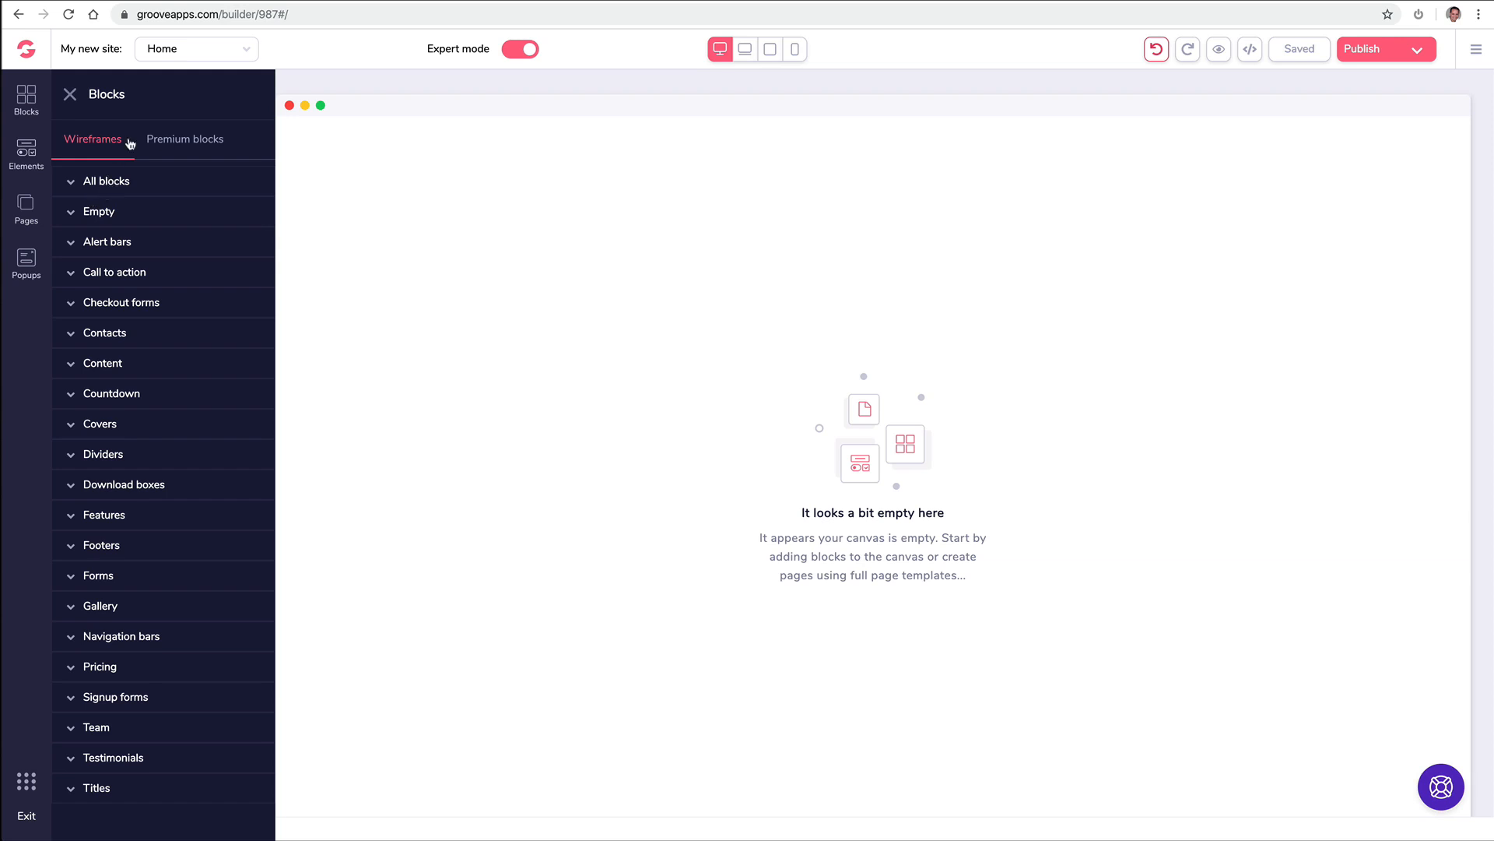
click(192, 144)
click(105, 143)
click(114, 180)
scroll(165, 245, down, 1)
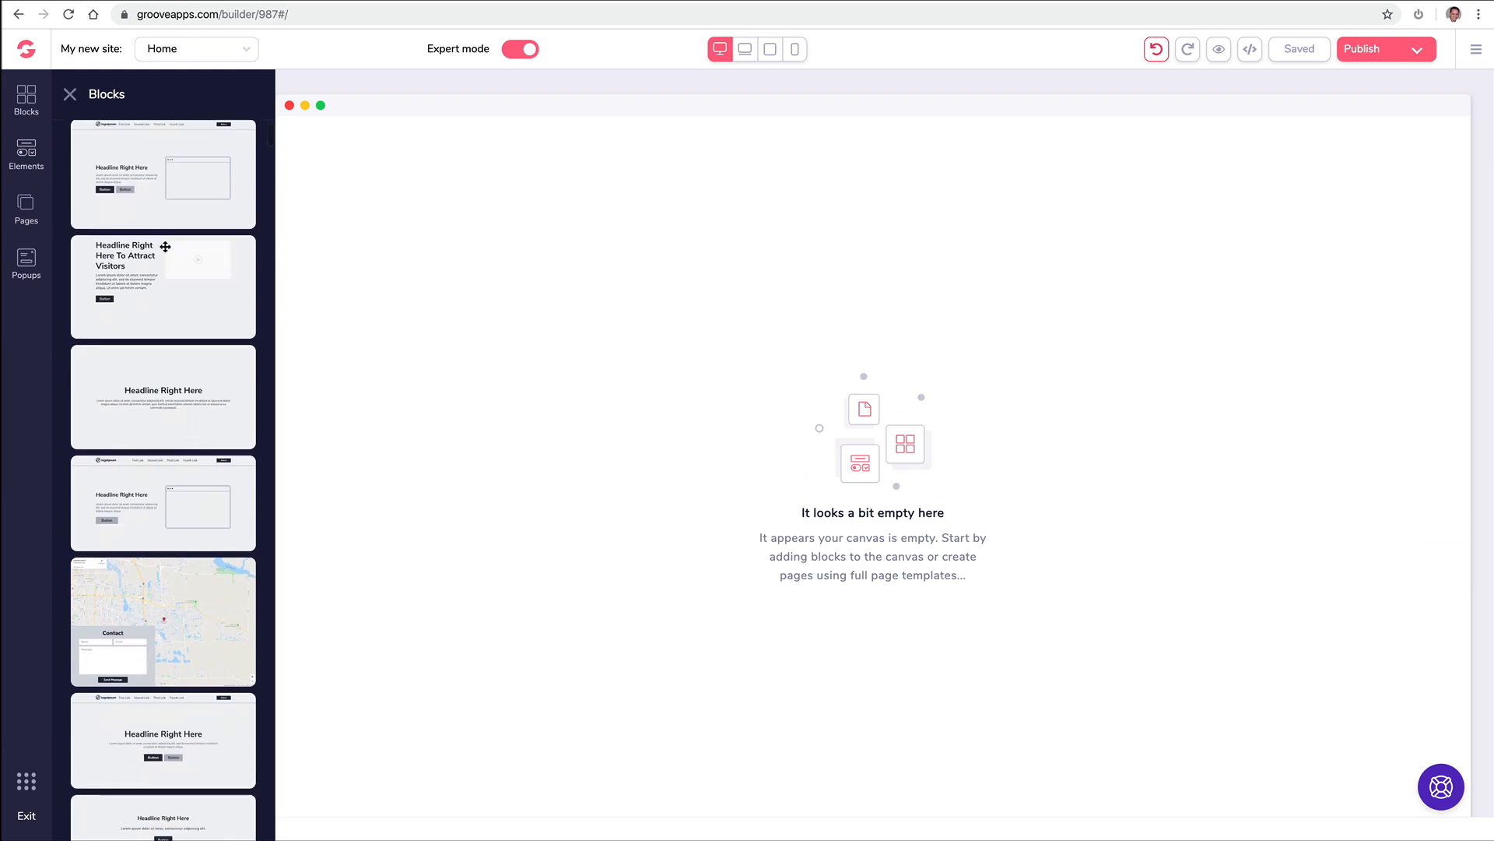
scroll(165, 247, down, 1)
scroll(165, 247, down, 5)
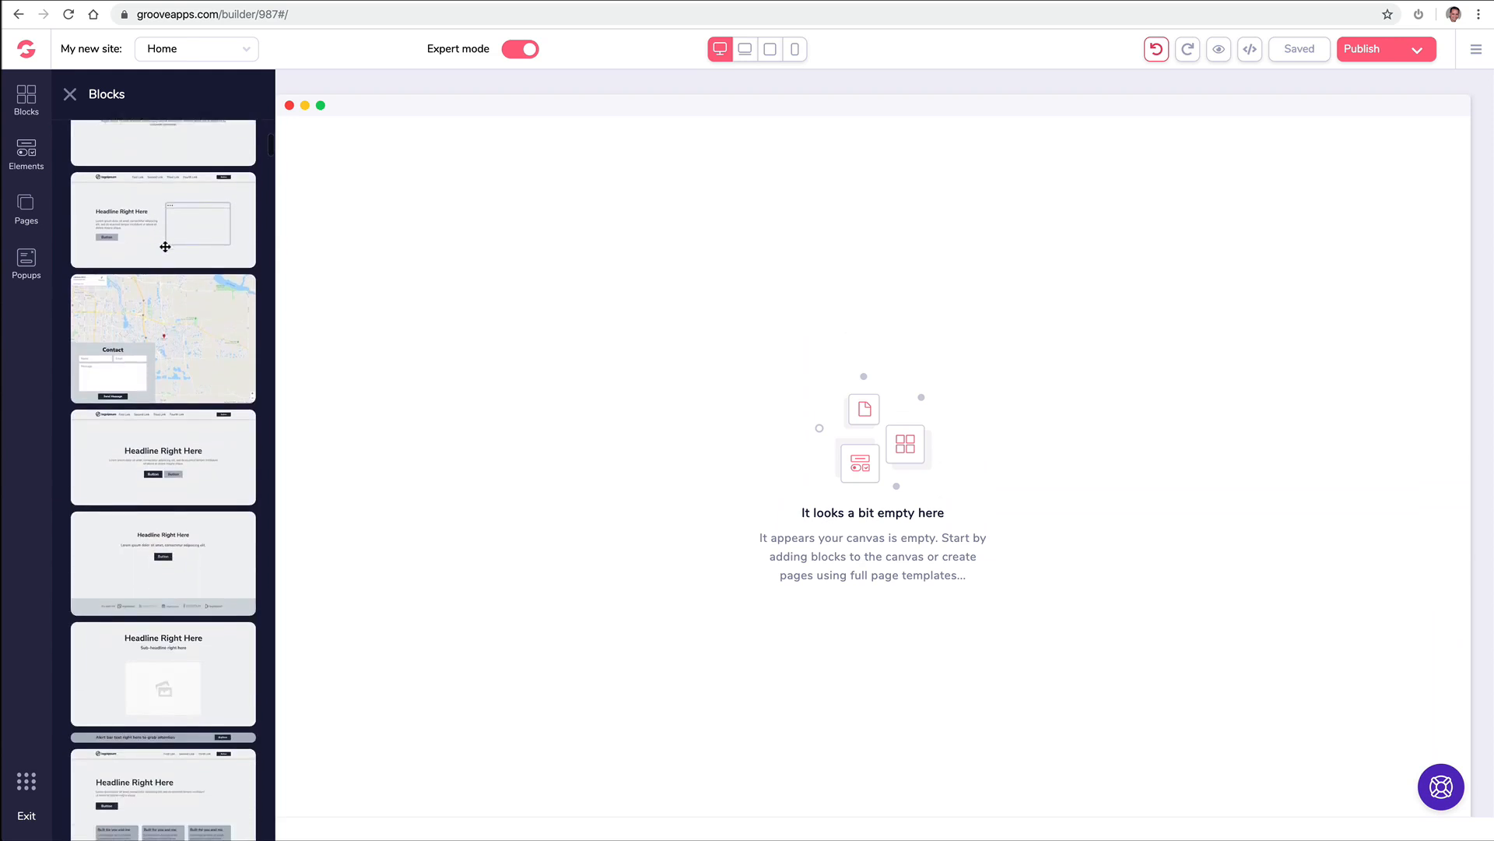
drag(162, 238, 541, 232)
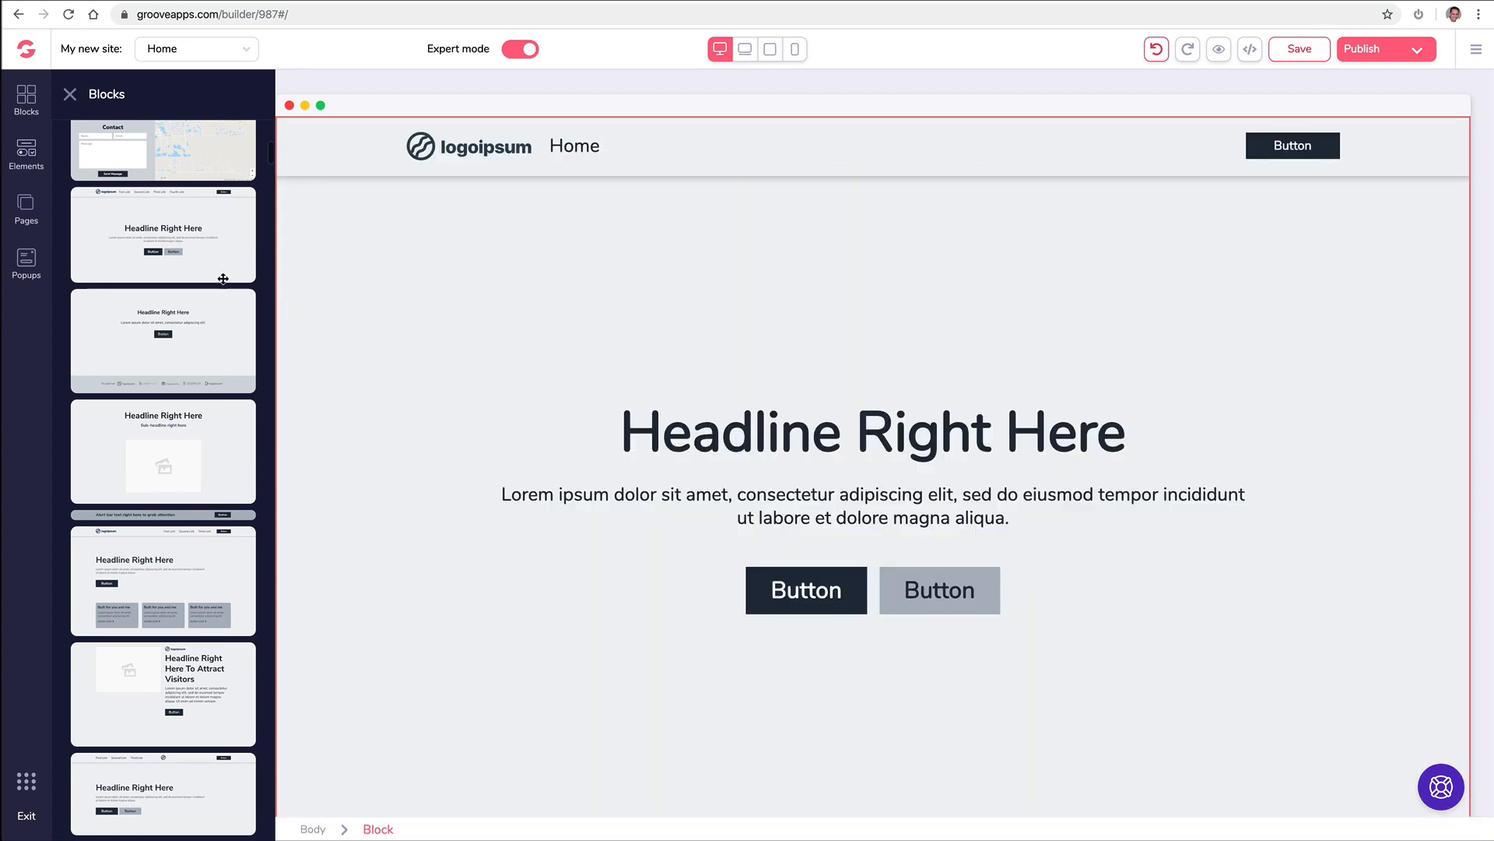
scroll(188, 317, up, 1)
scroll(187, 317, up, 3)
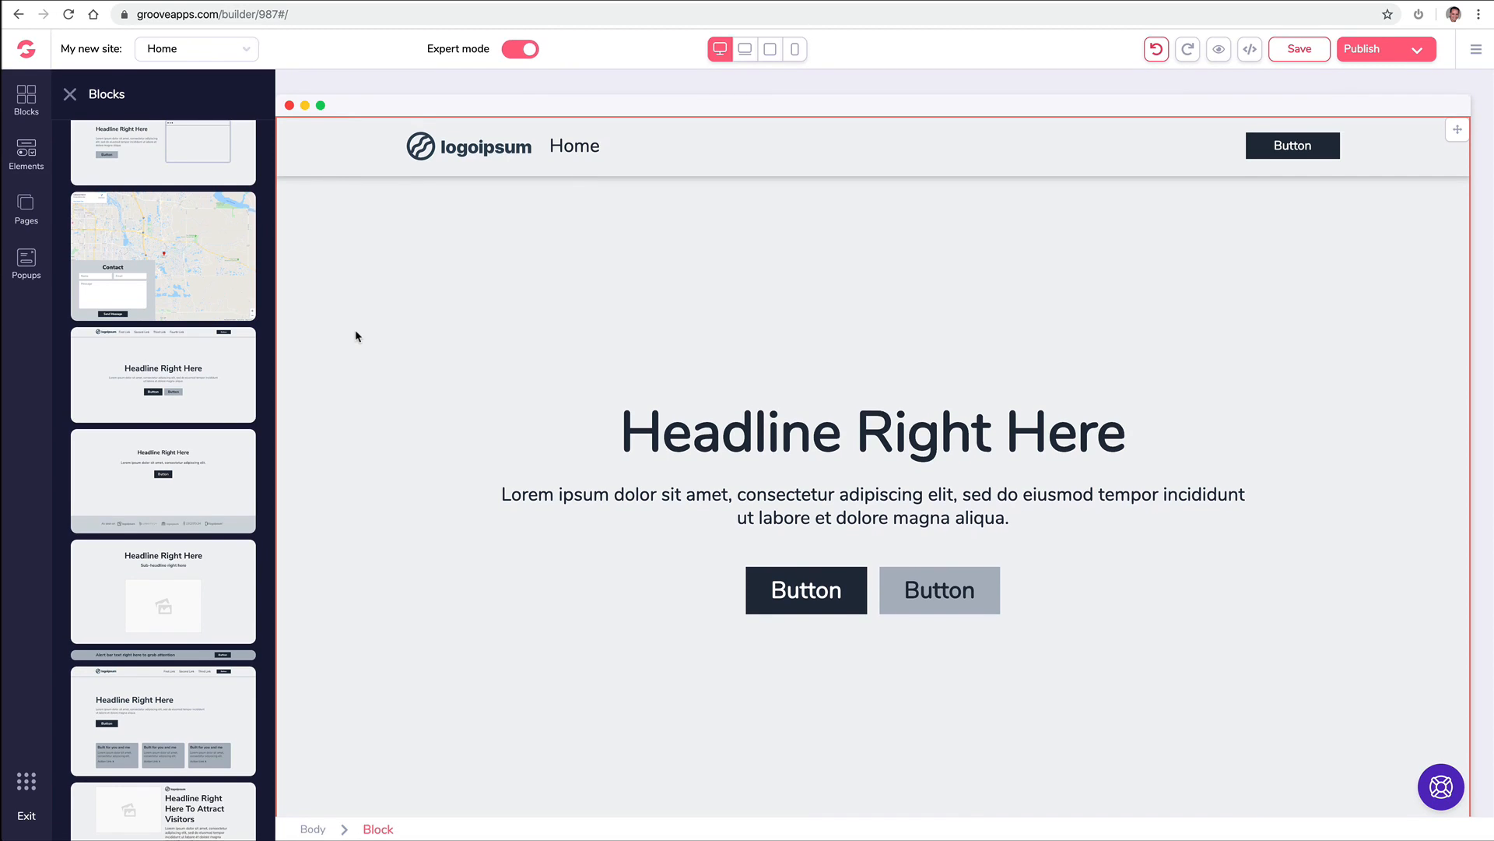
Delete the wireframe headline block with its navigation bar from the Home page
click(417, 264)
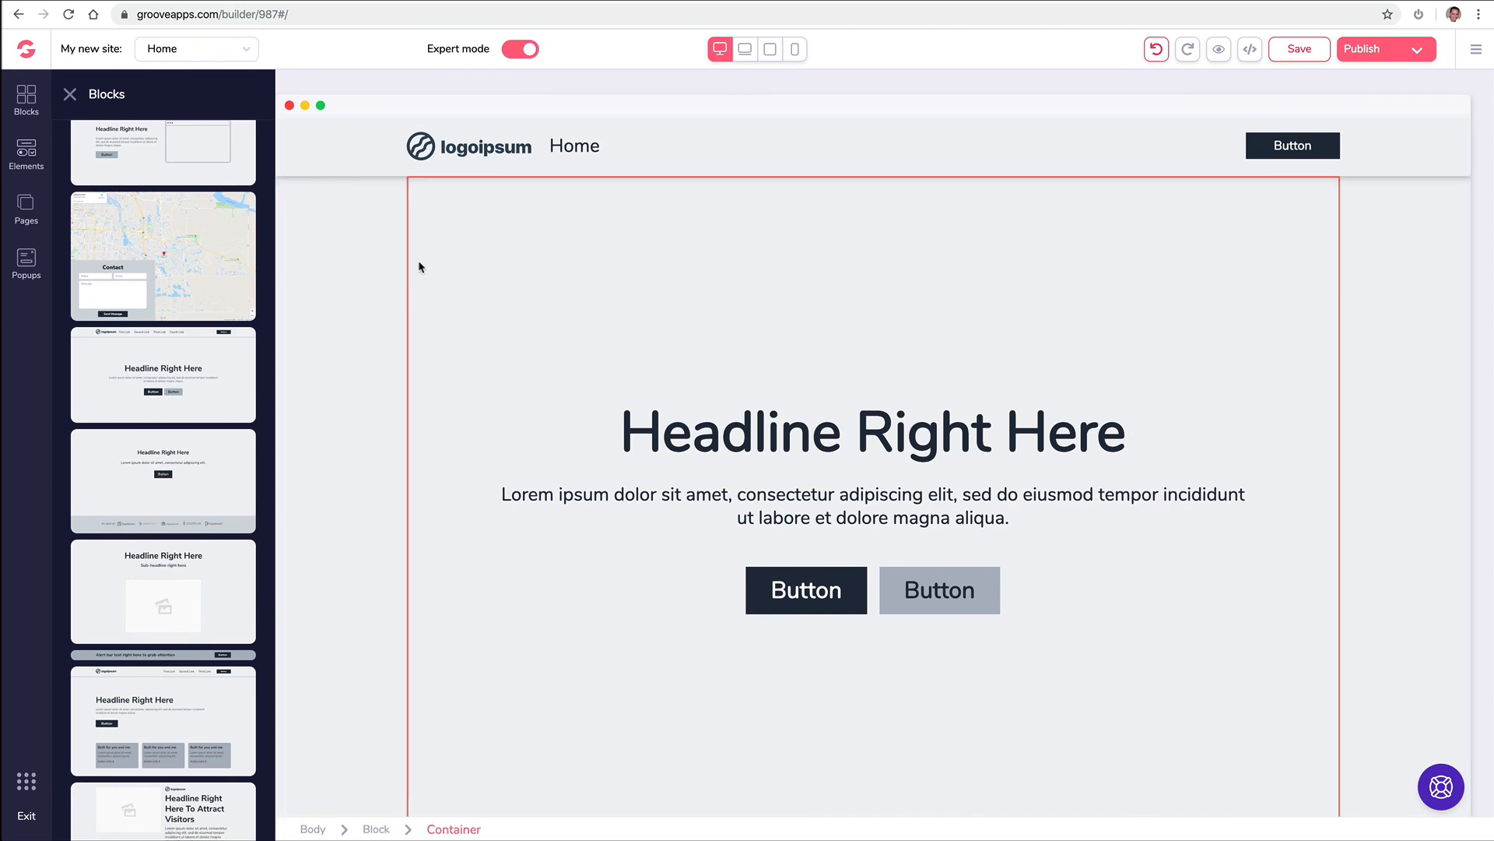
click(149, 147)
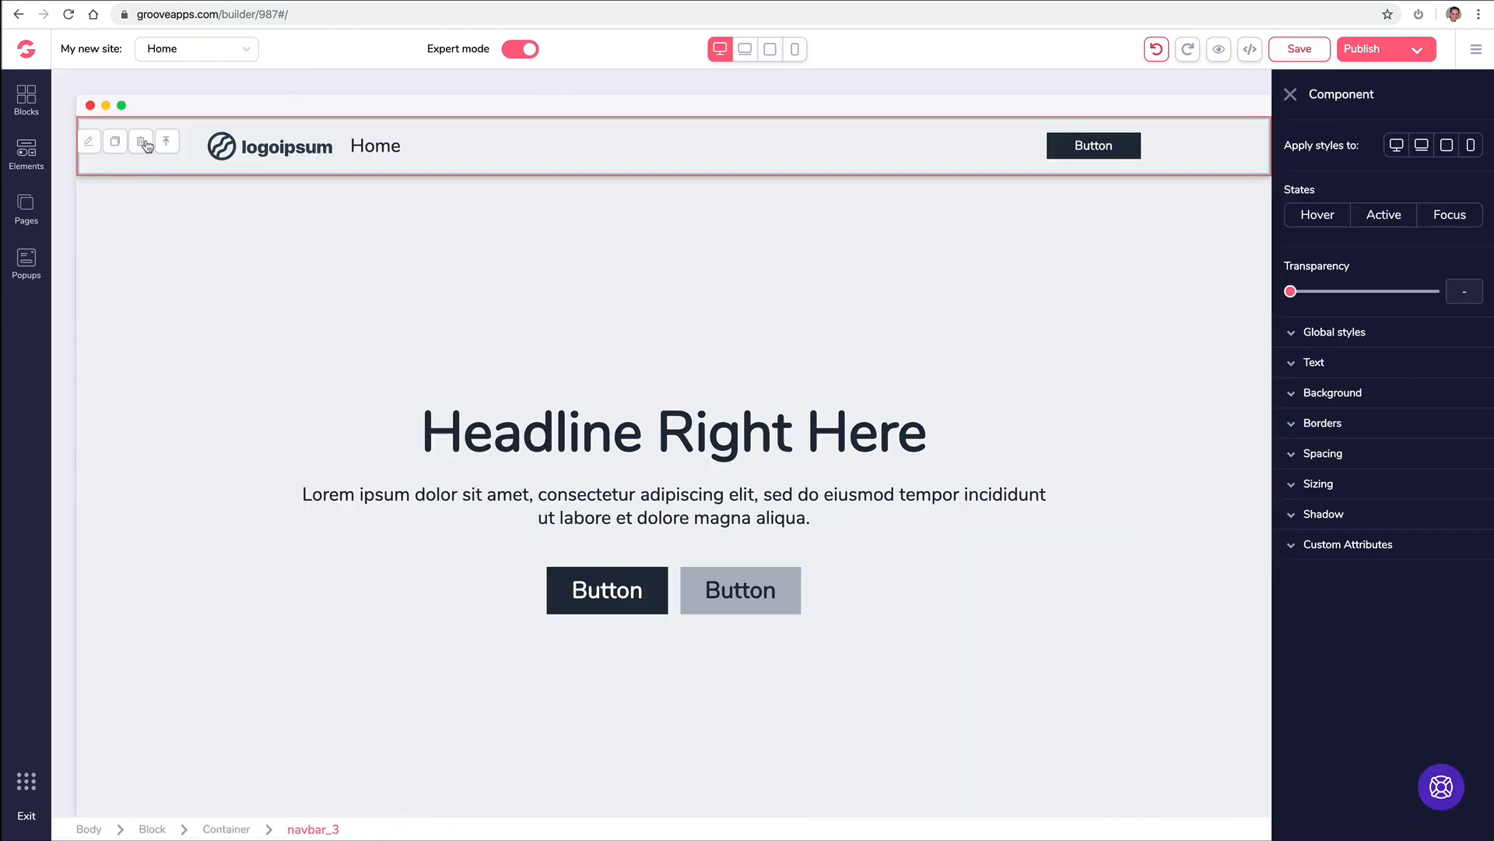
click(144, 144)
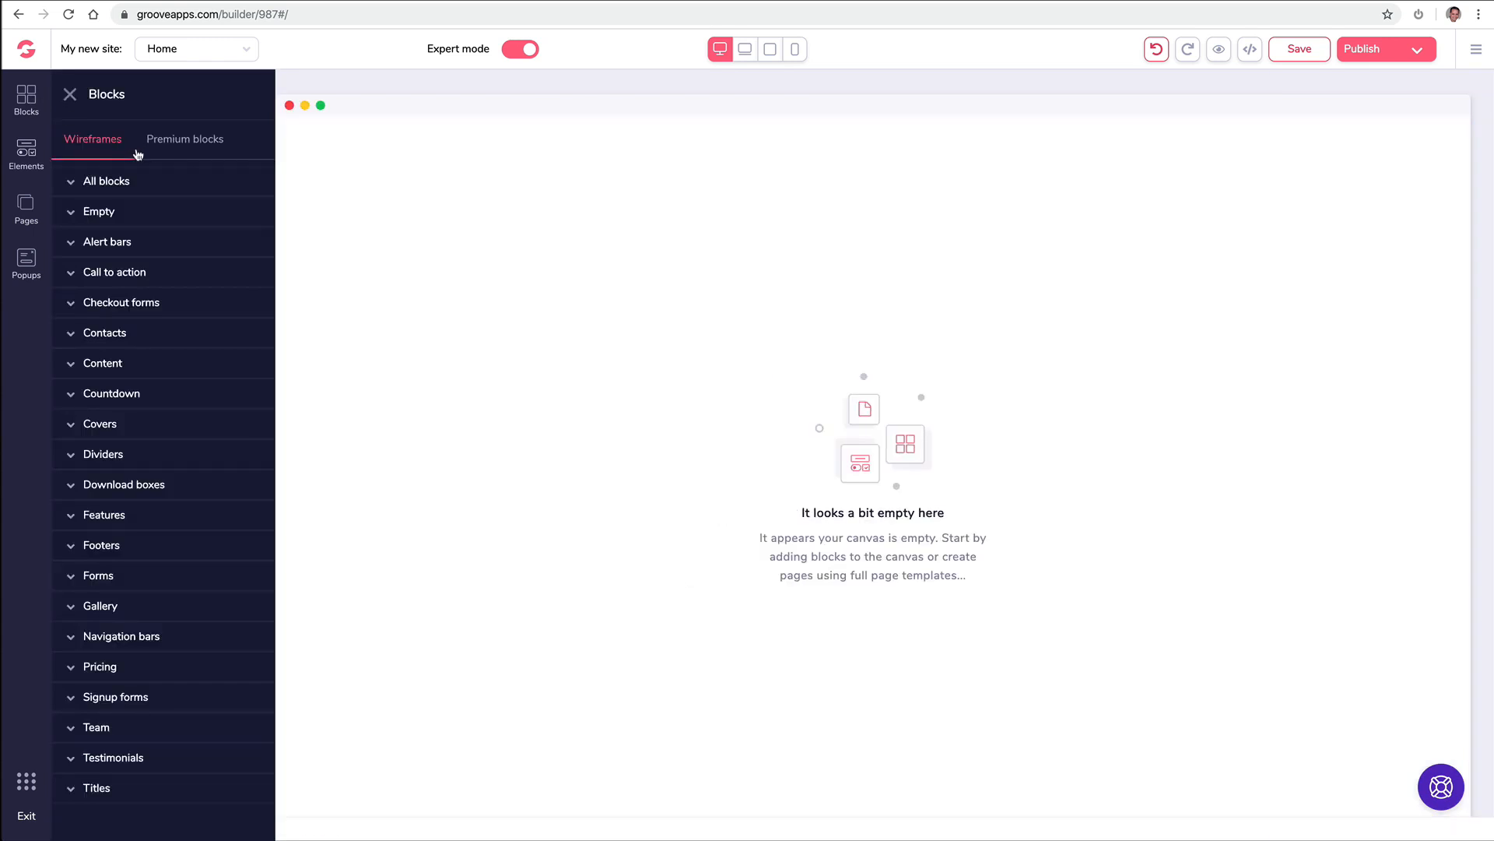
Add the premium block with the blue laptop background, headline and dashboard image to the Home page
click(156, 147)
click(130, 182)
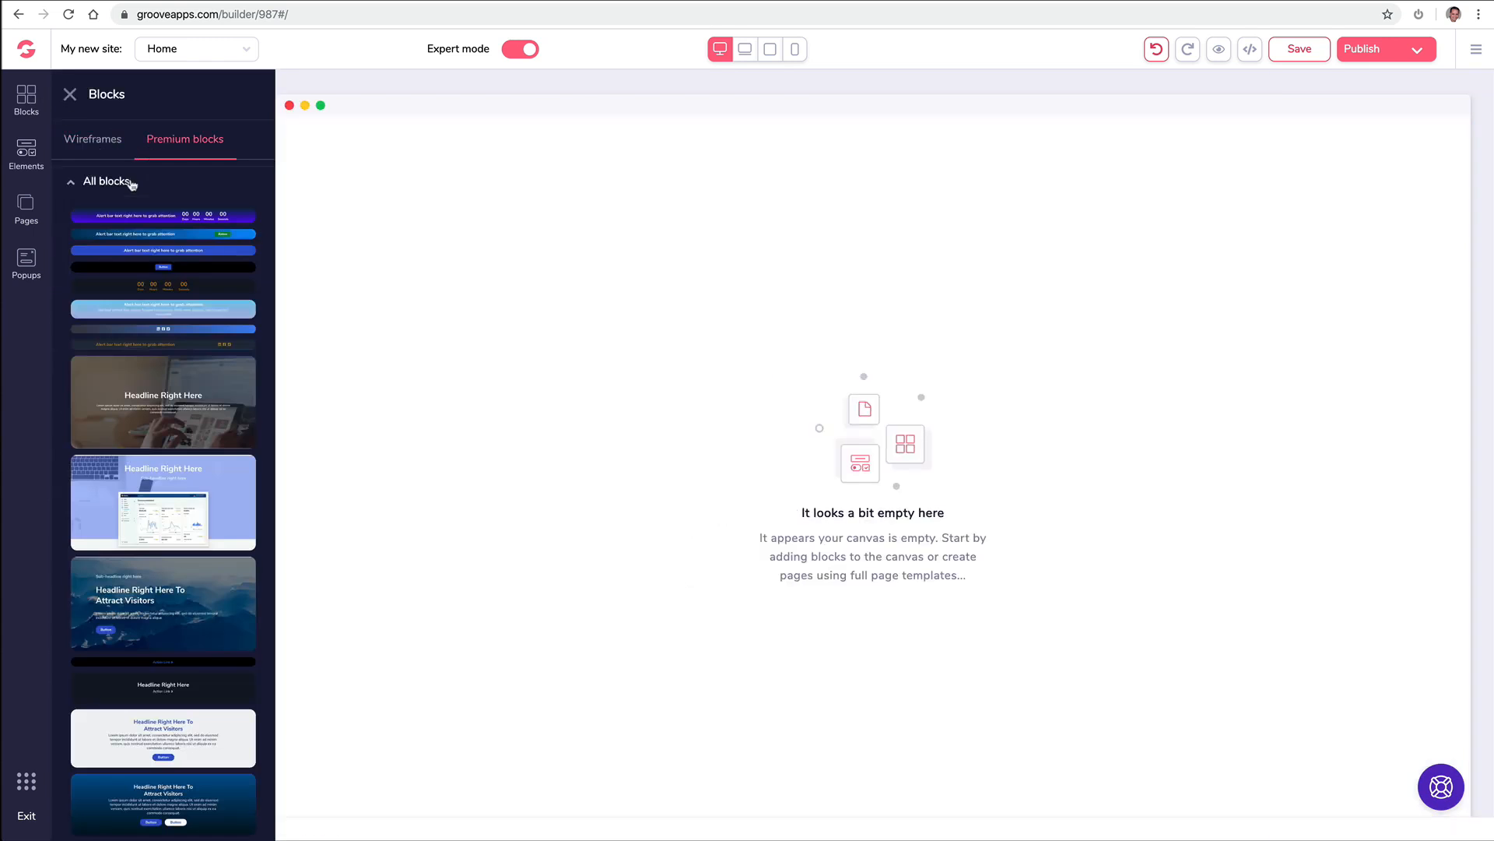
scroll(177, 334, down, 1)
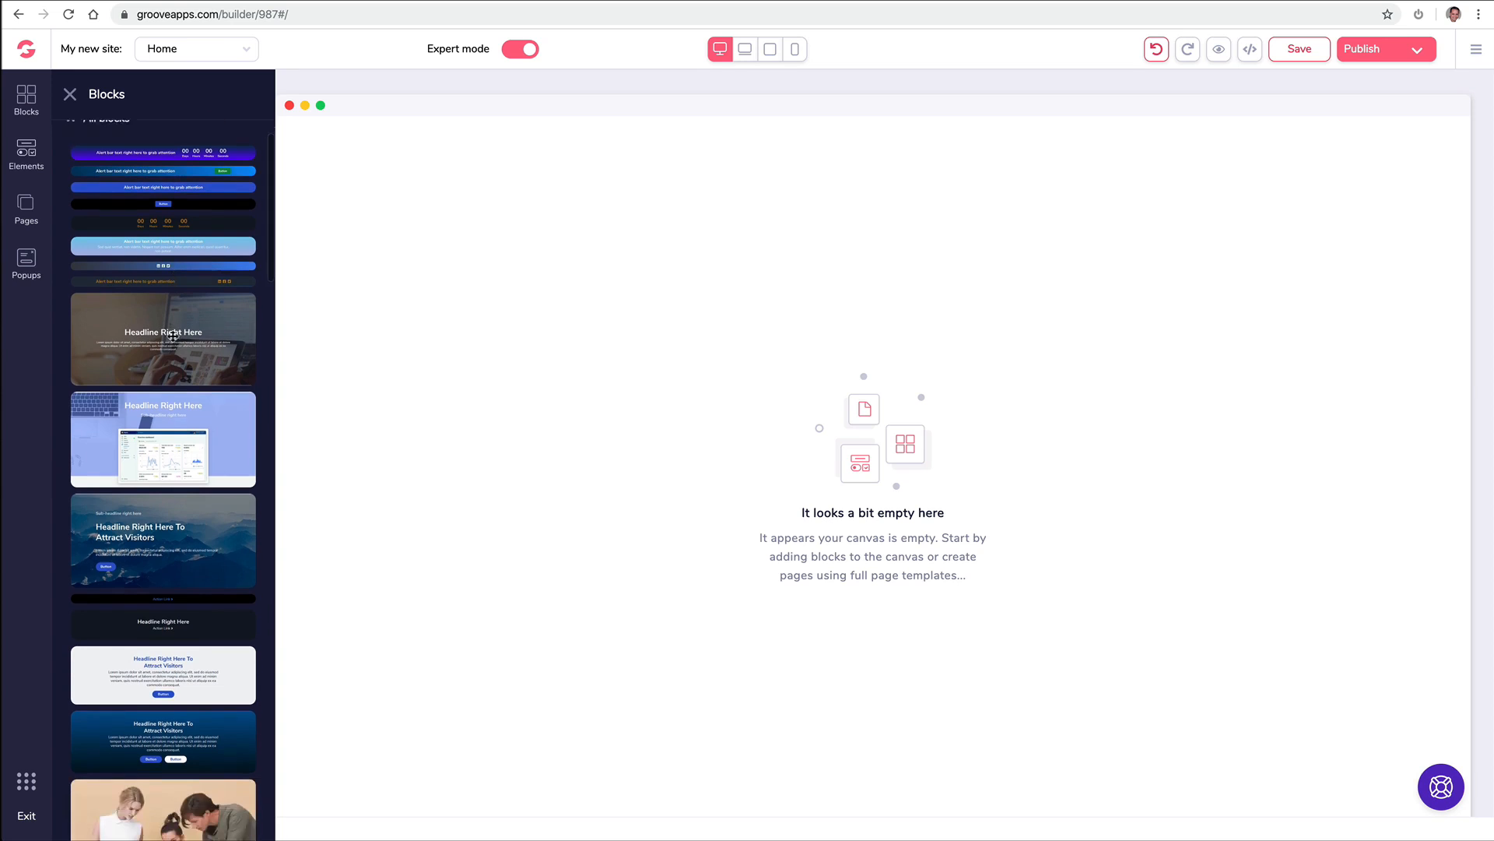
drag(164, 404, 577, 190)
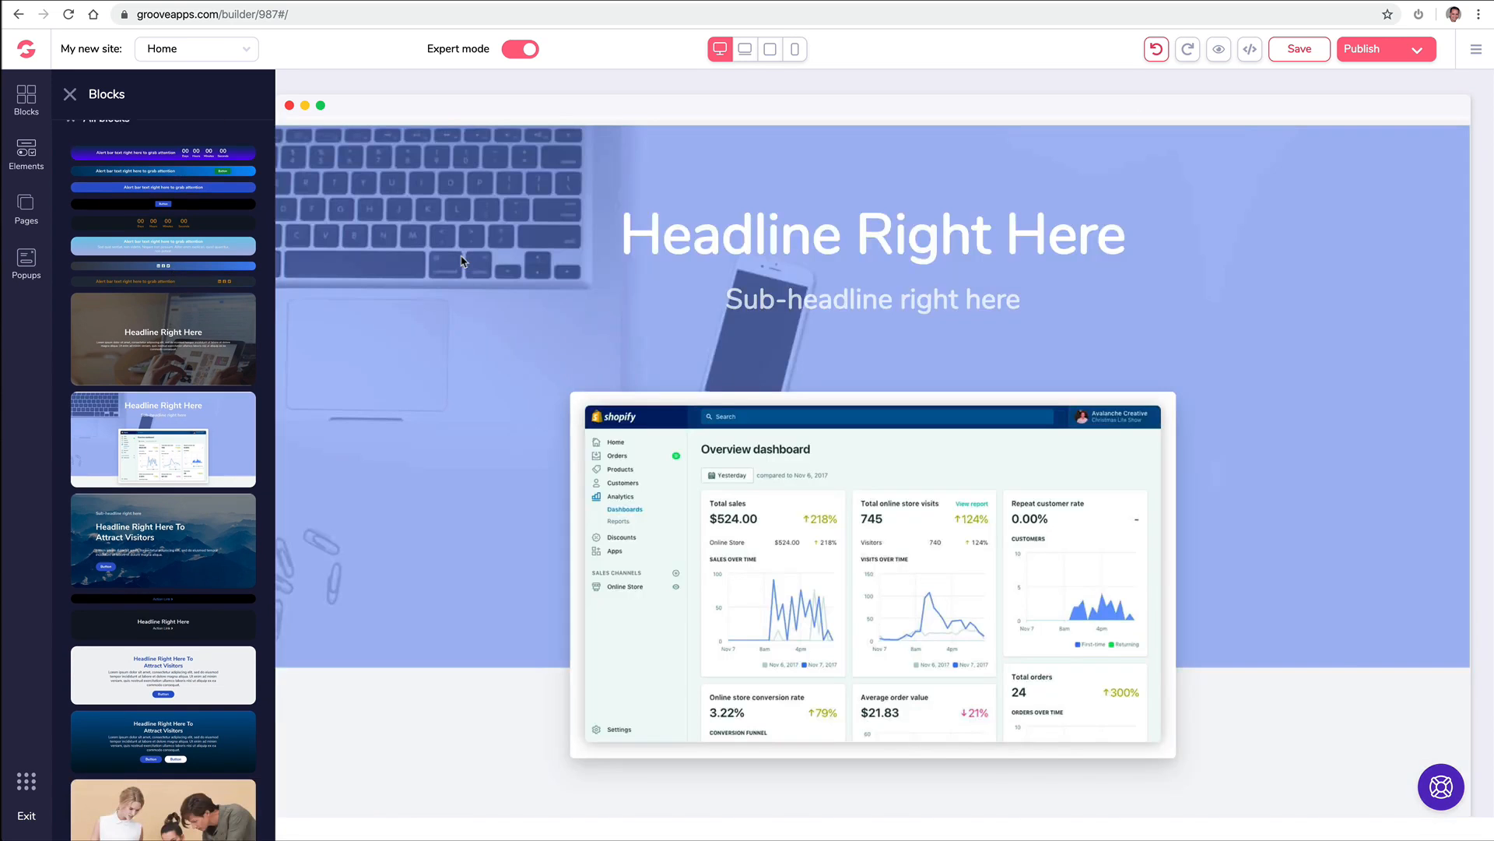
scroll(168, 331, down, 3)
scroll(168, 330, down, 6)
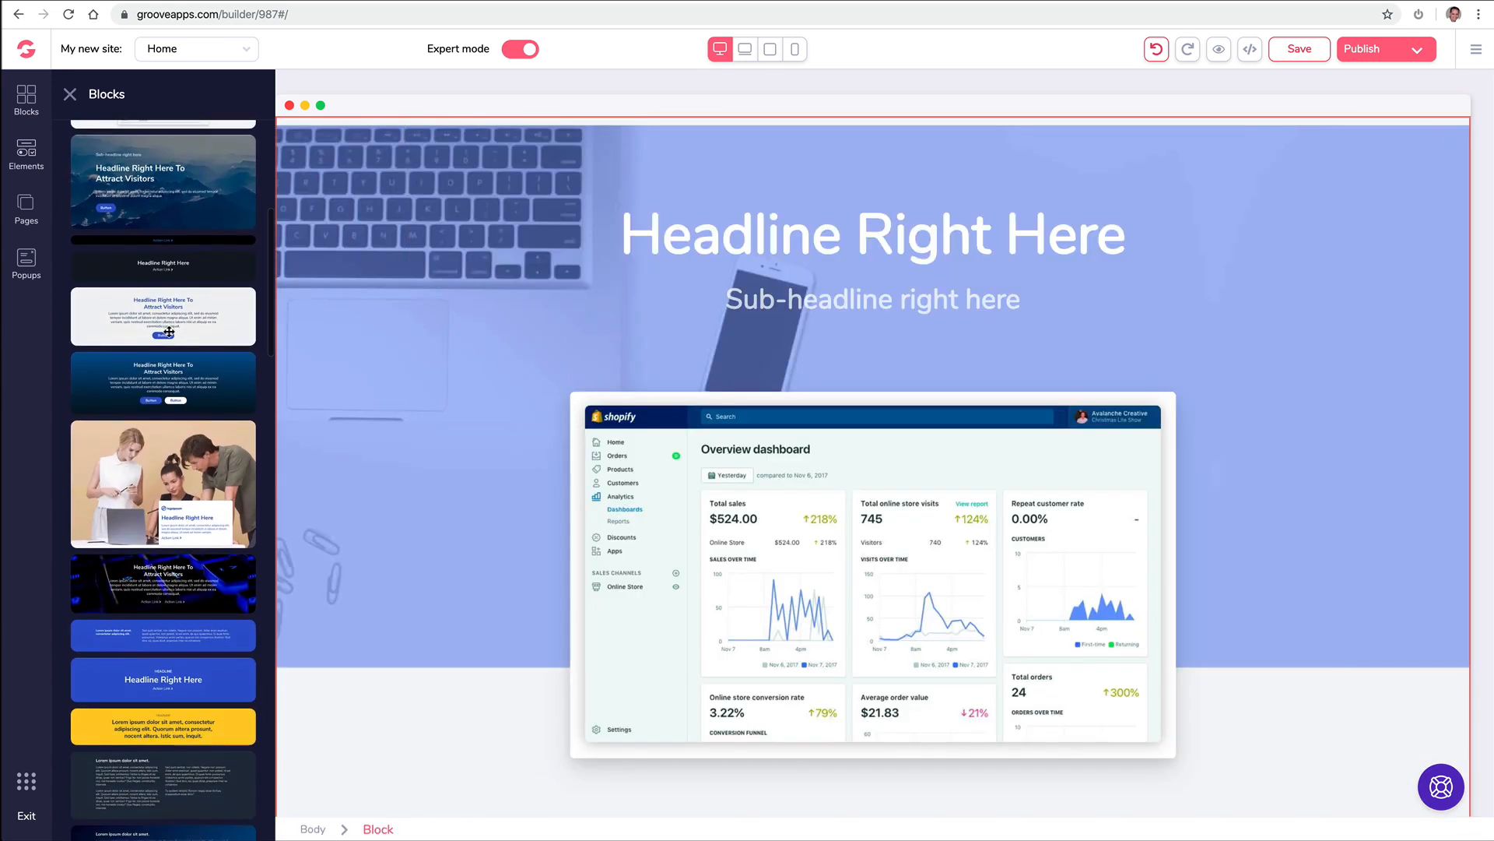
scroll(172, 329, up, 4)
scroll(171, 329, up, 8)
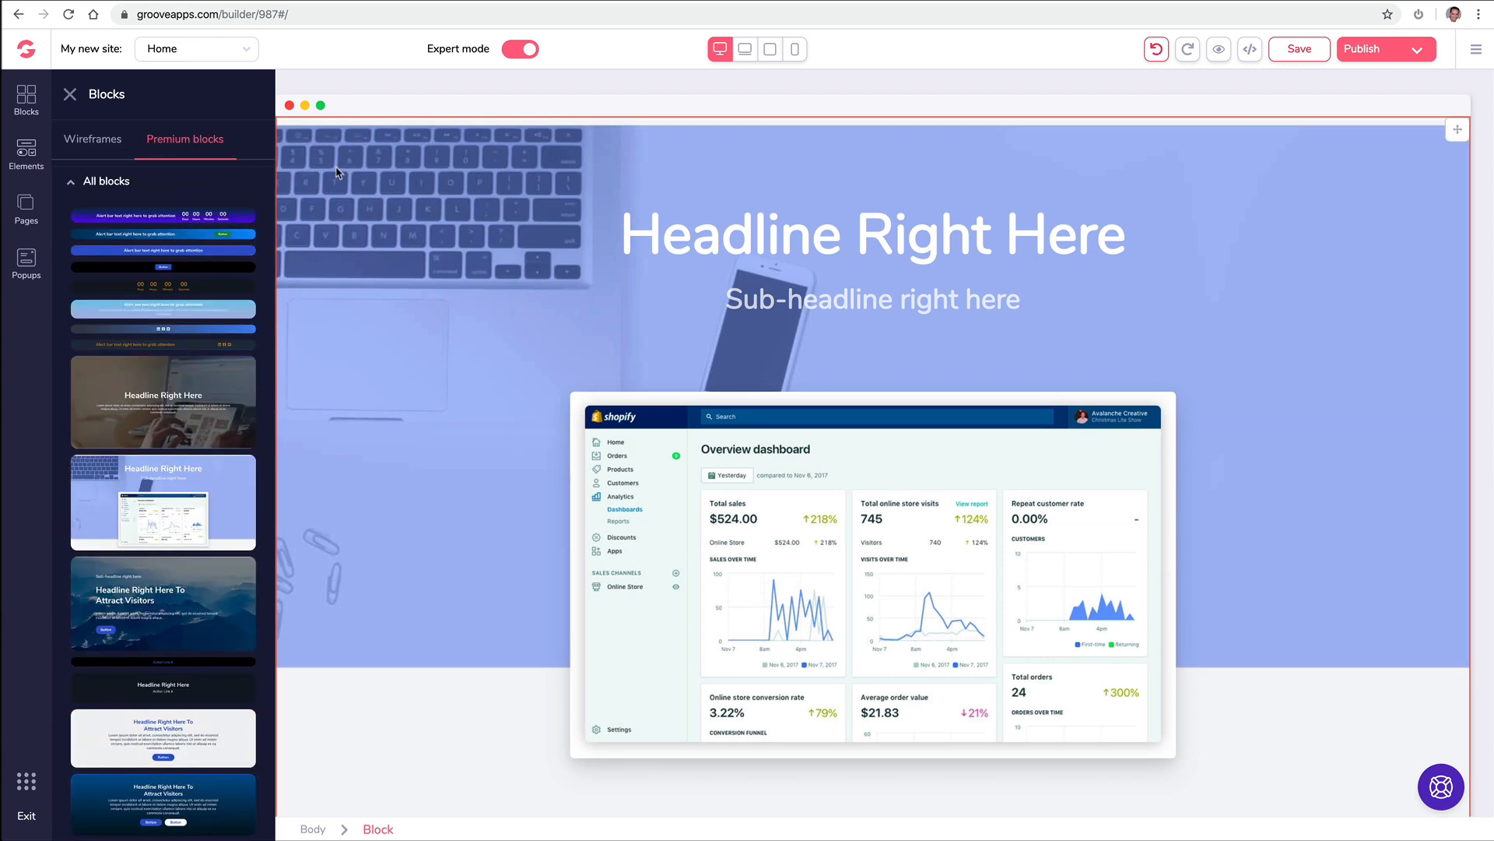
click(337, 172)
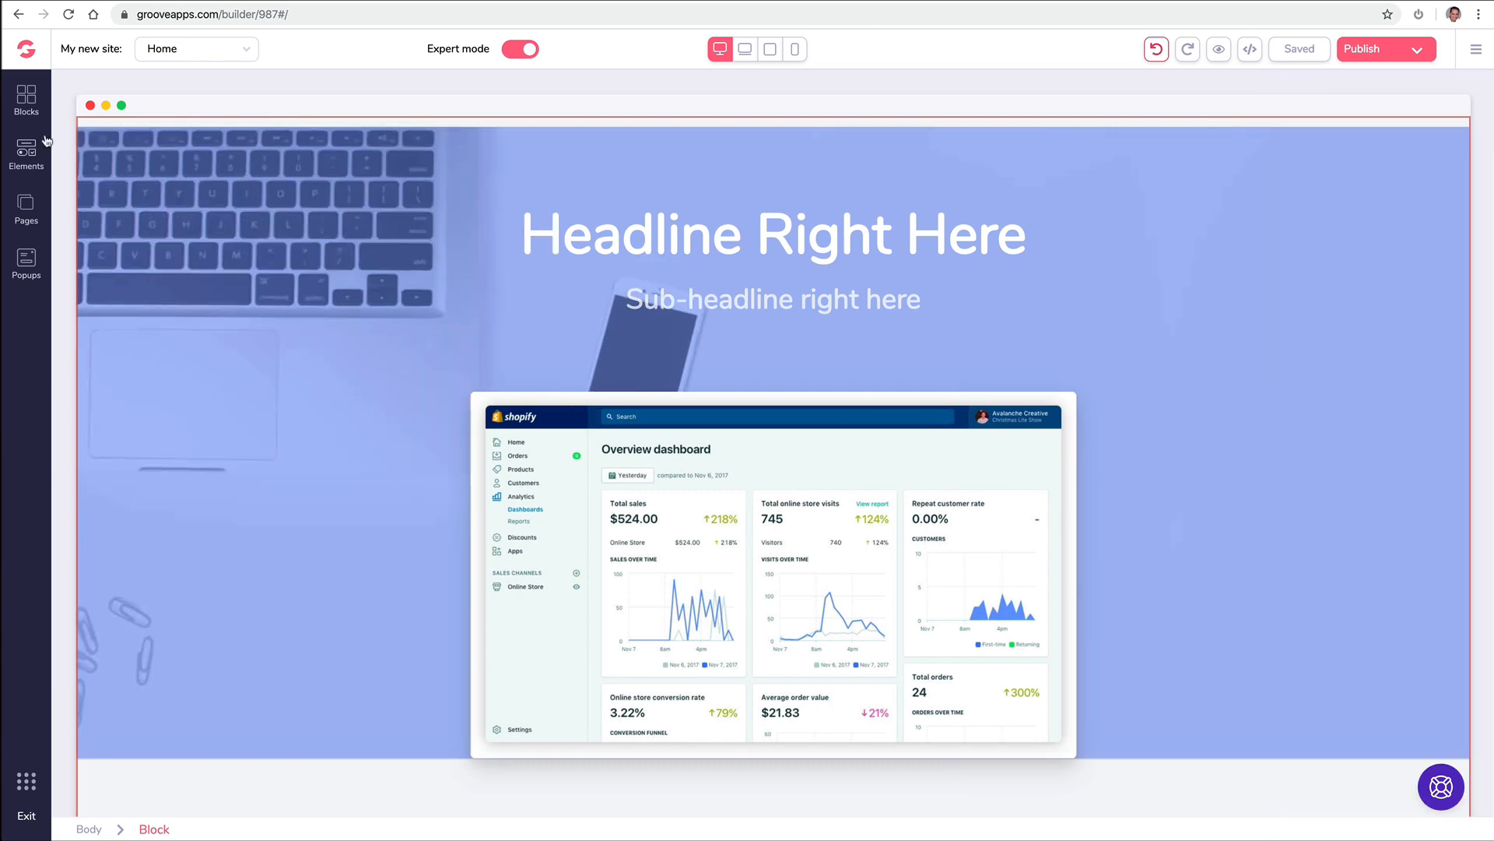
Look through the wireframe and premium block categories and the available page elements
click(30, 98)
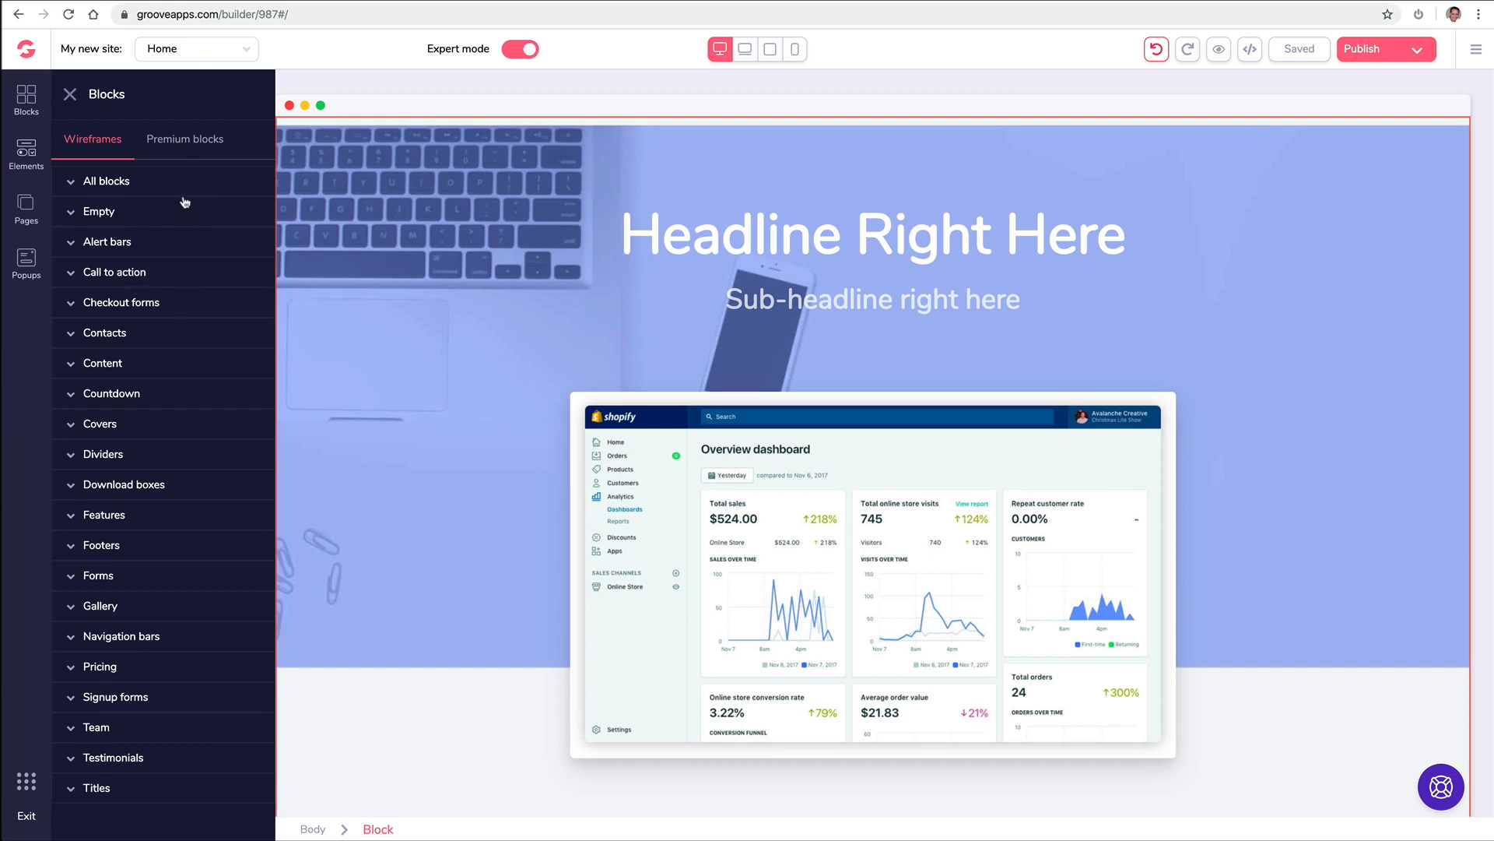
click(153, 142)
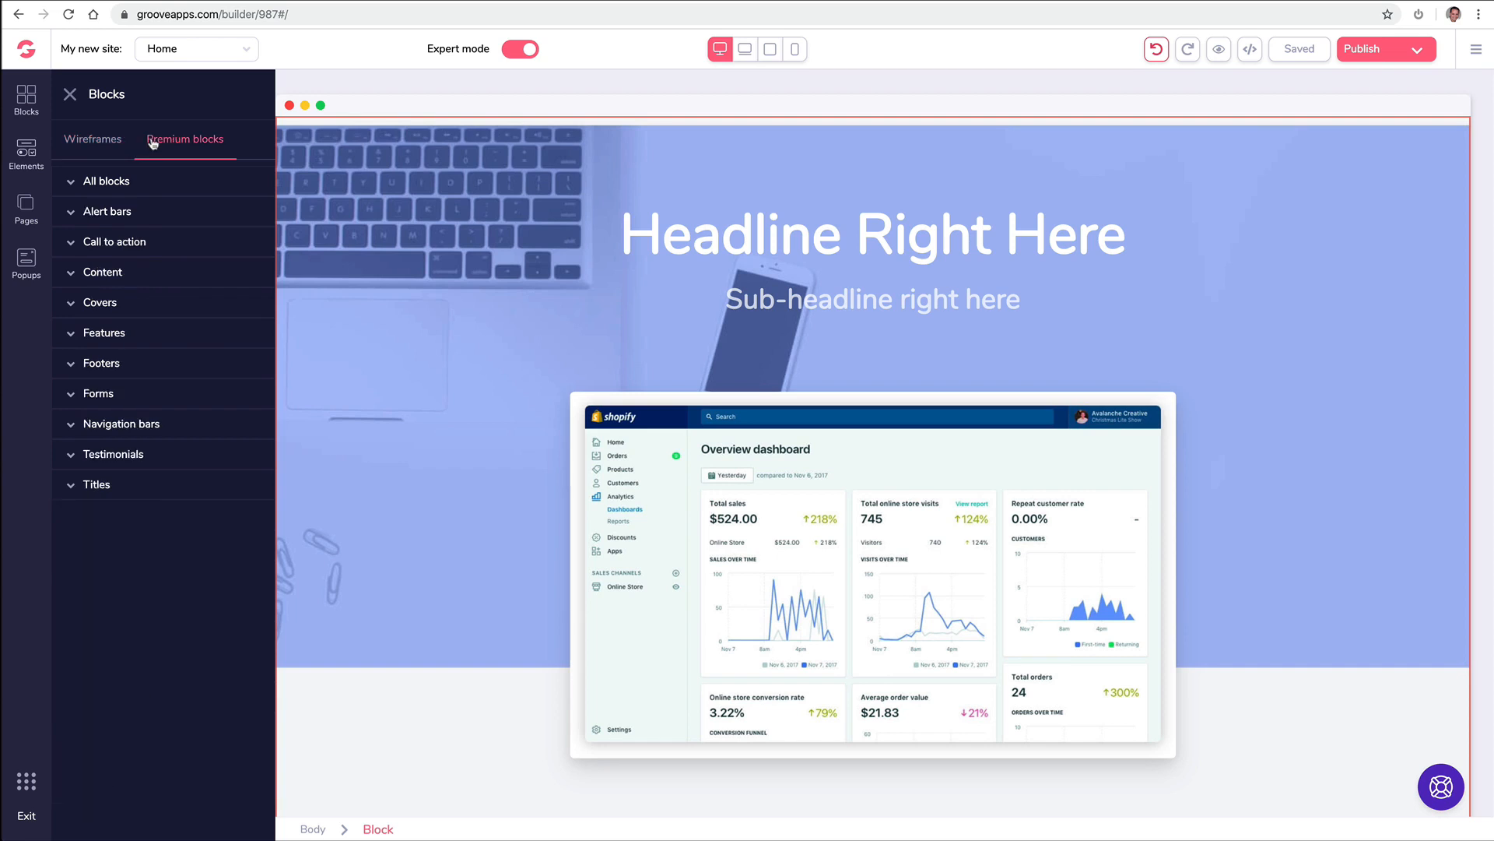
click(129, 242)
click(87, 143)
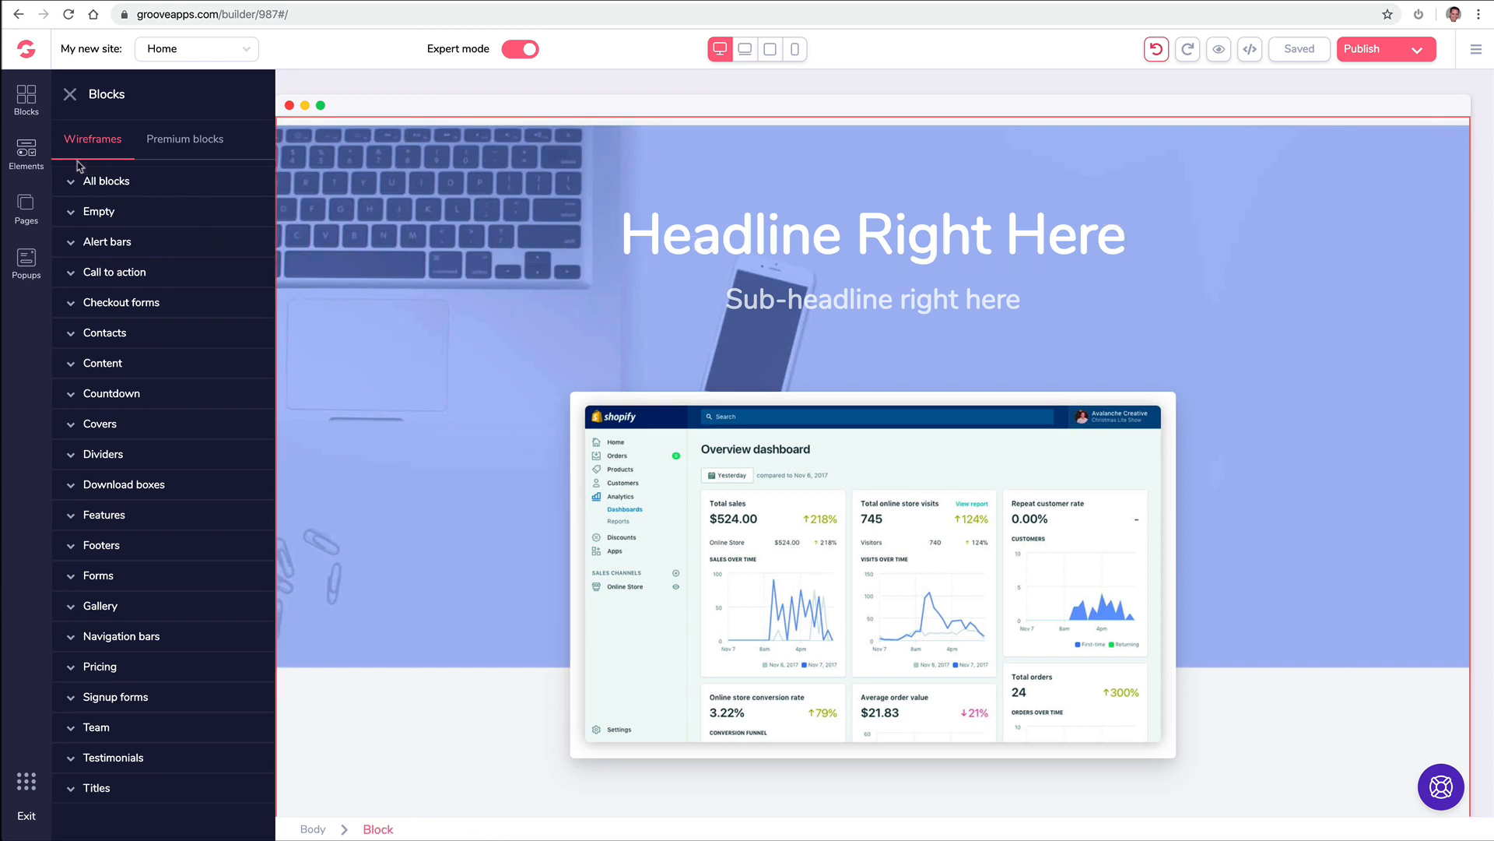
click(31, 147)
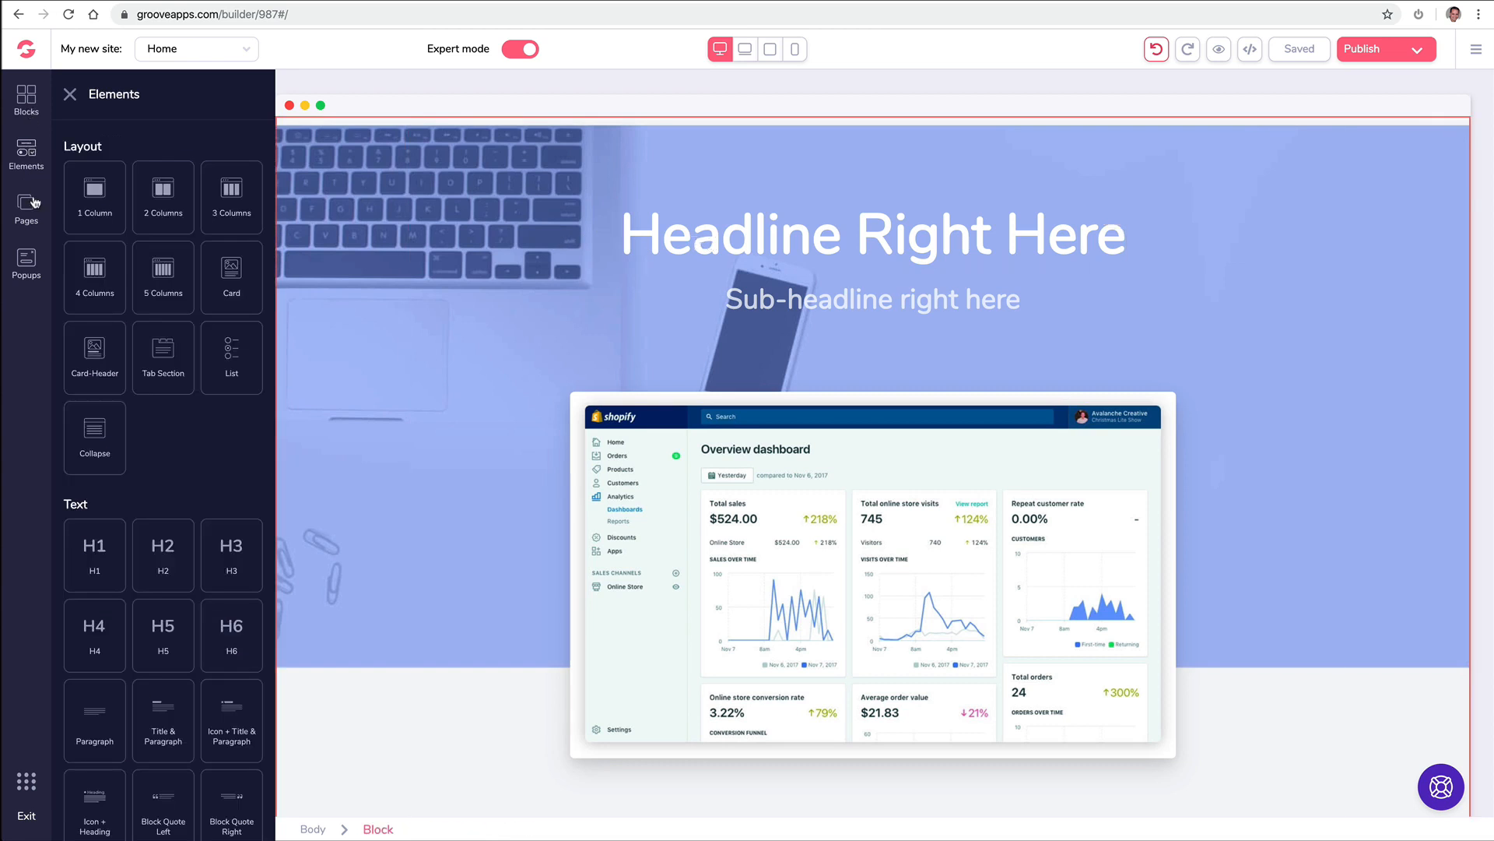
scroll(138, 273, down, 12)
scroll(139, 273, down, 1)
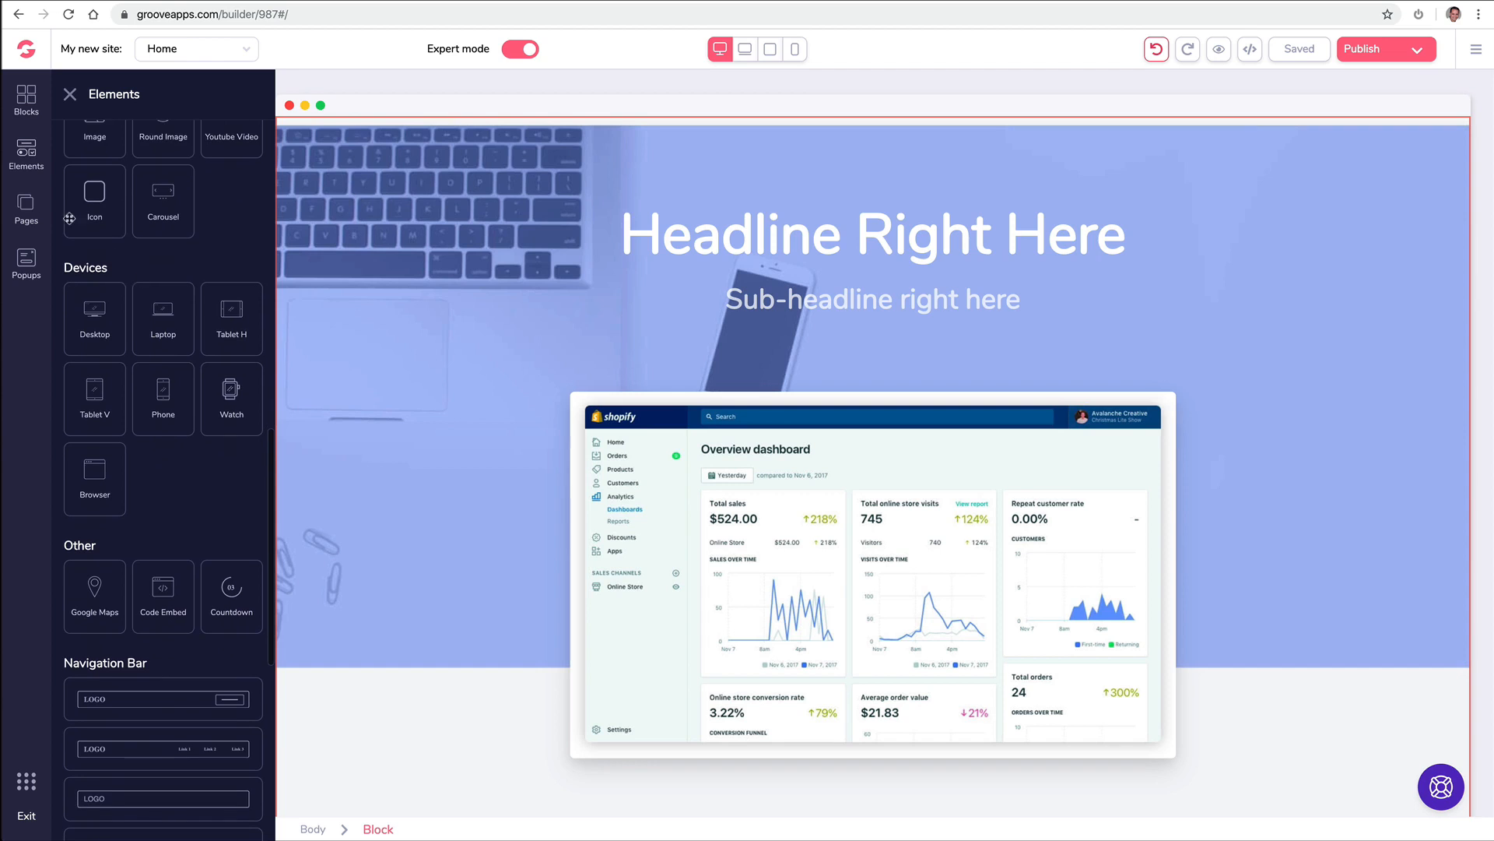
Examine the text and background style settings of the headline block's container
click(636, 244)
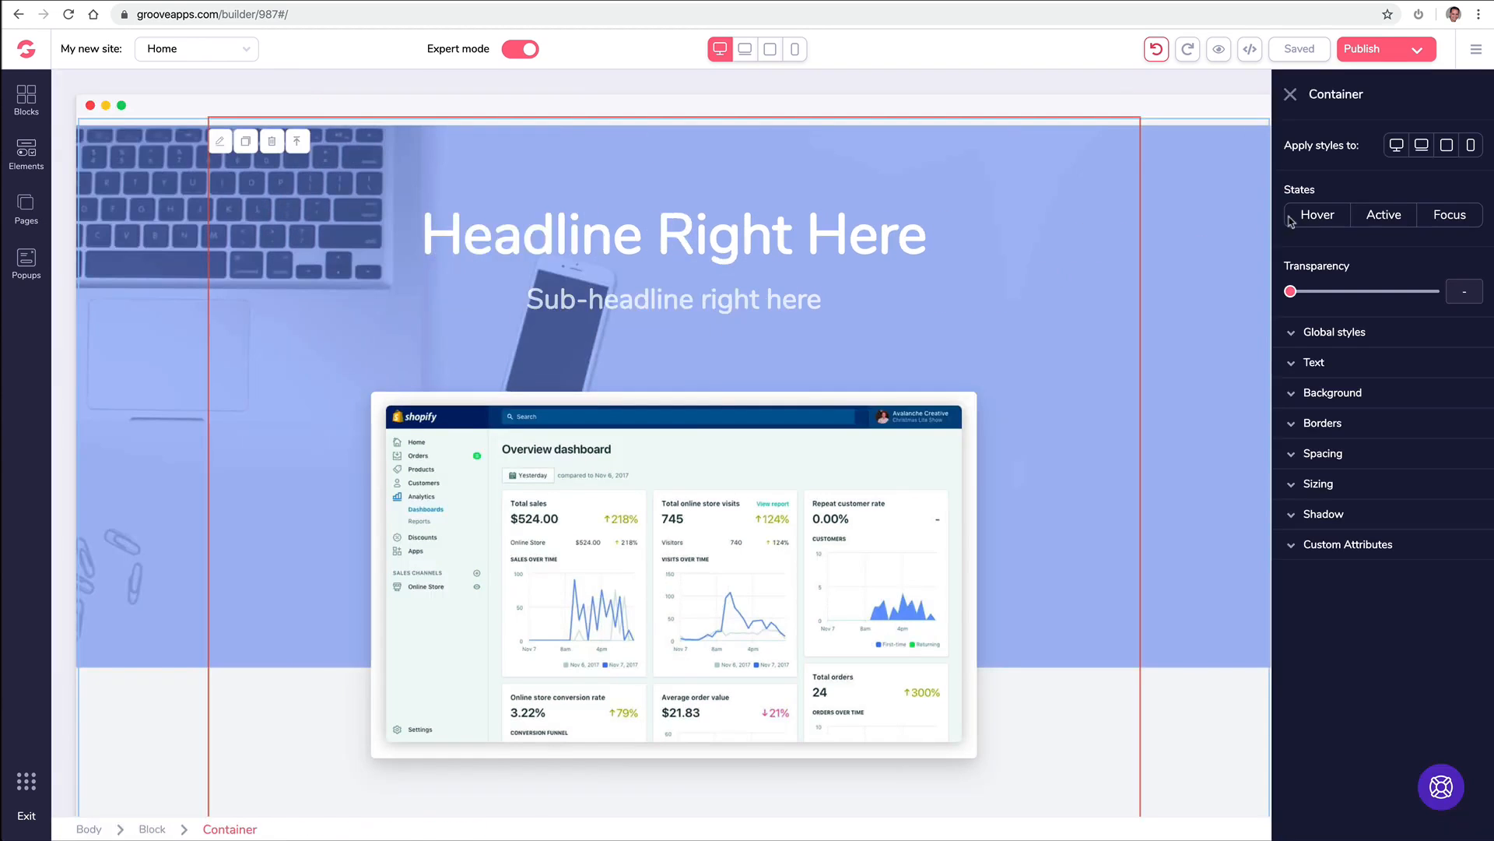
click(1291, 364)
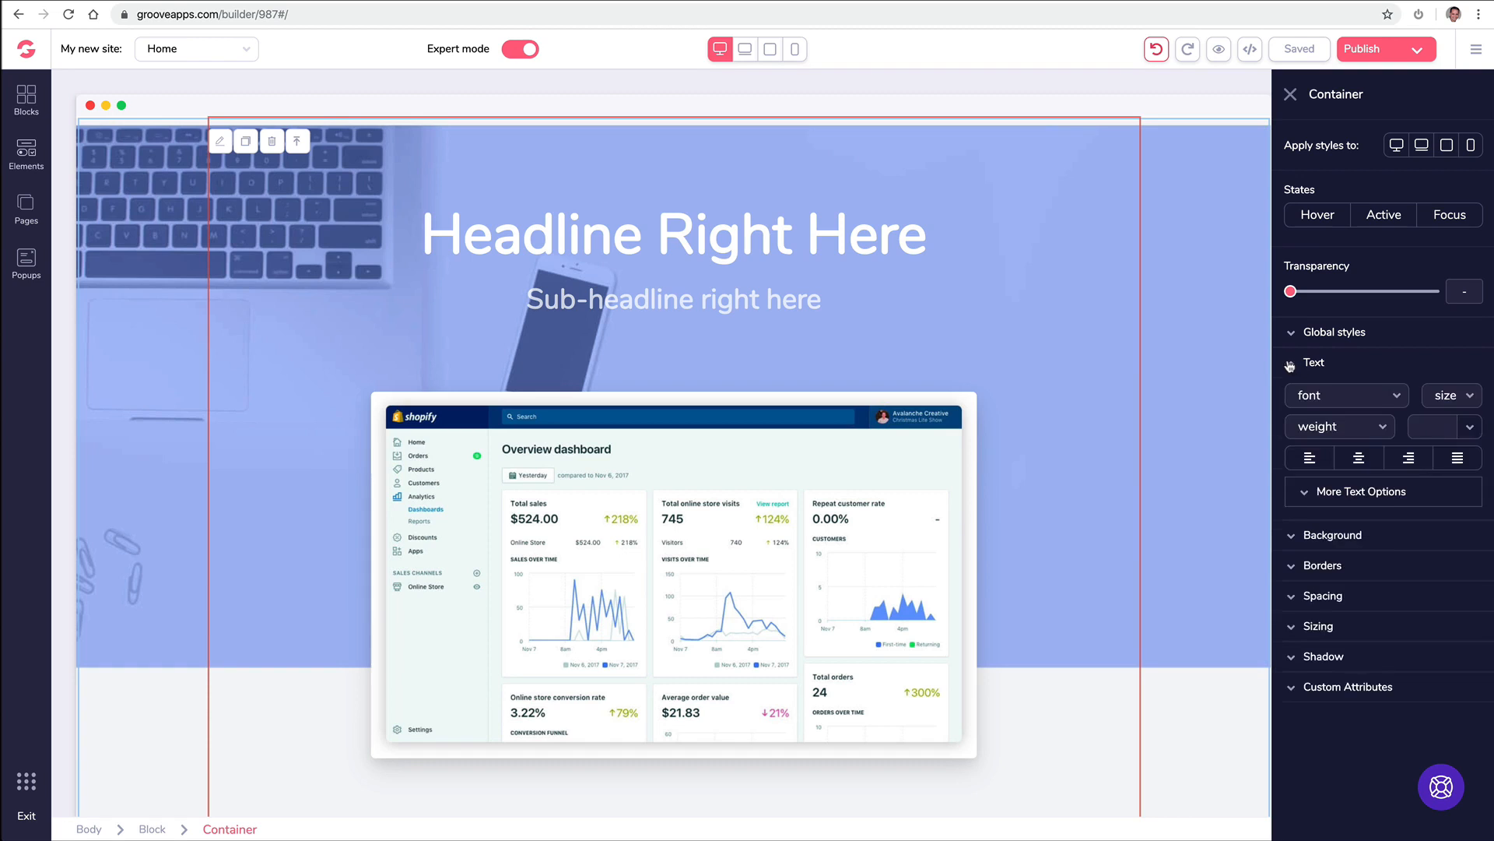
click(1289, 364)
click(1290, 394)
click(1290, 395)
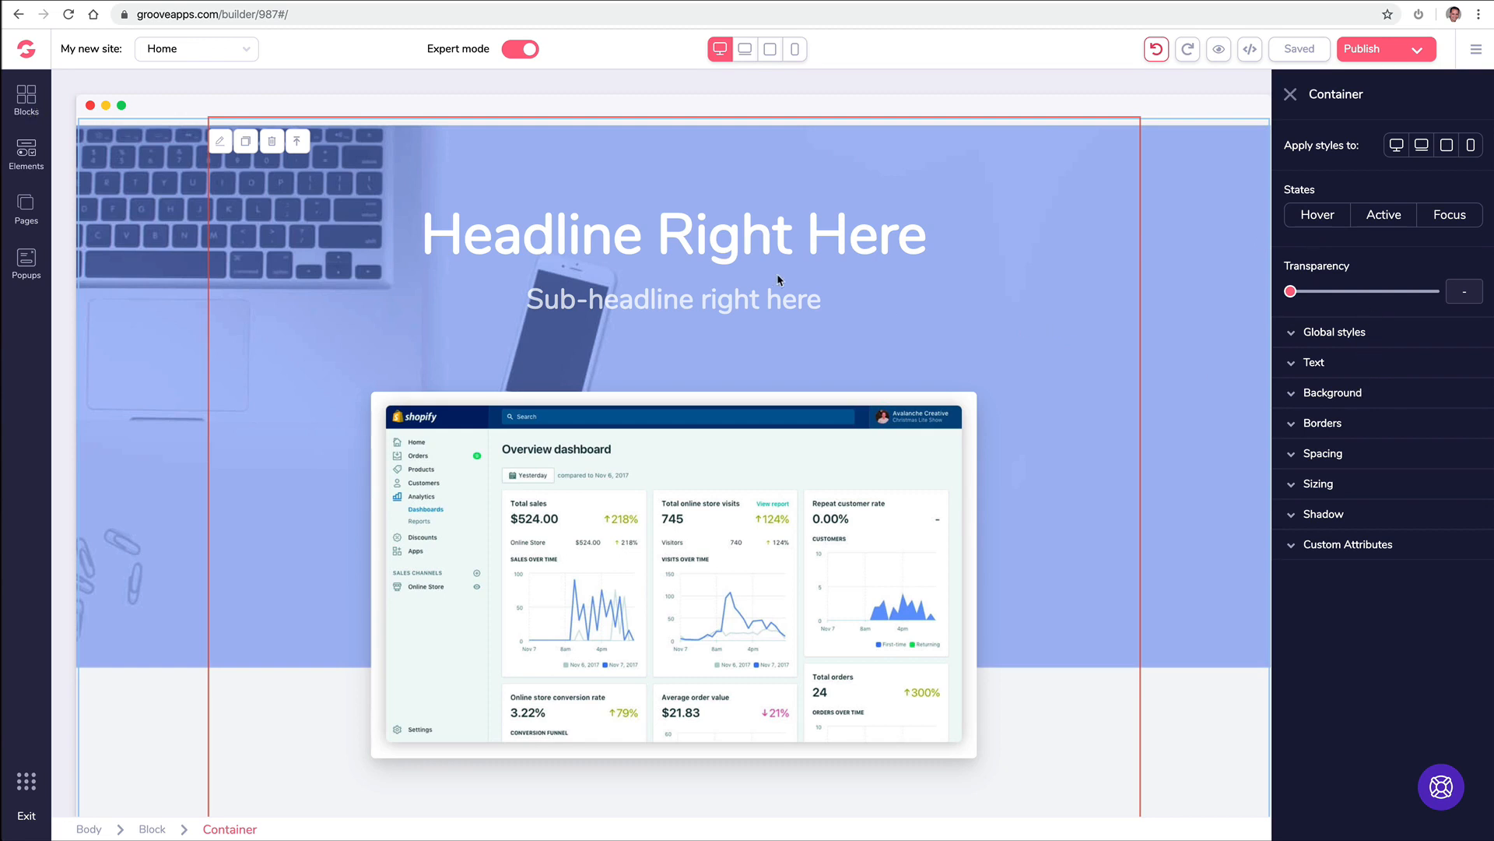
Delete the premium headline block with the dashboard image from the Home page
click(156, 162)
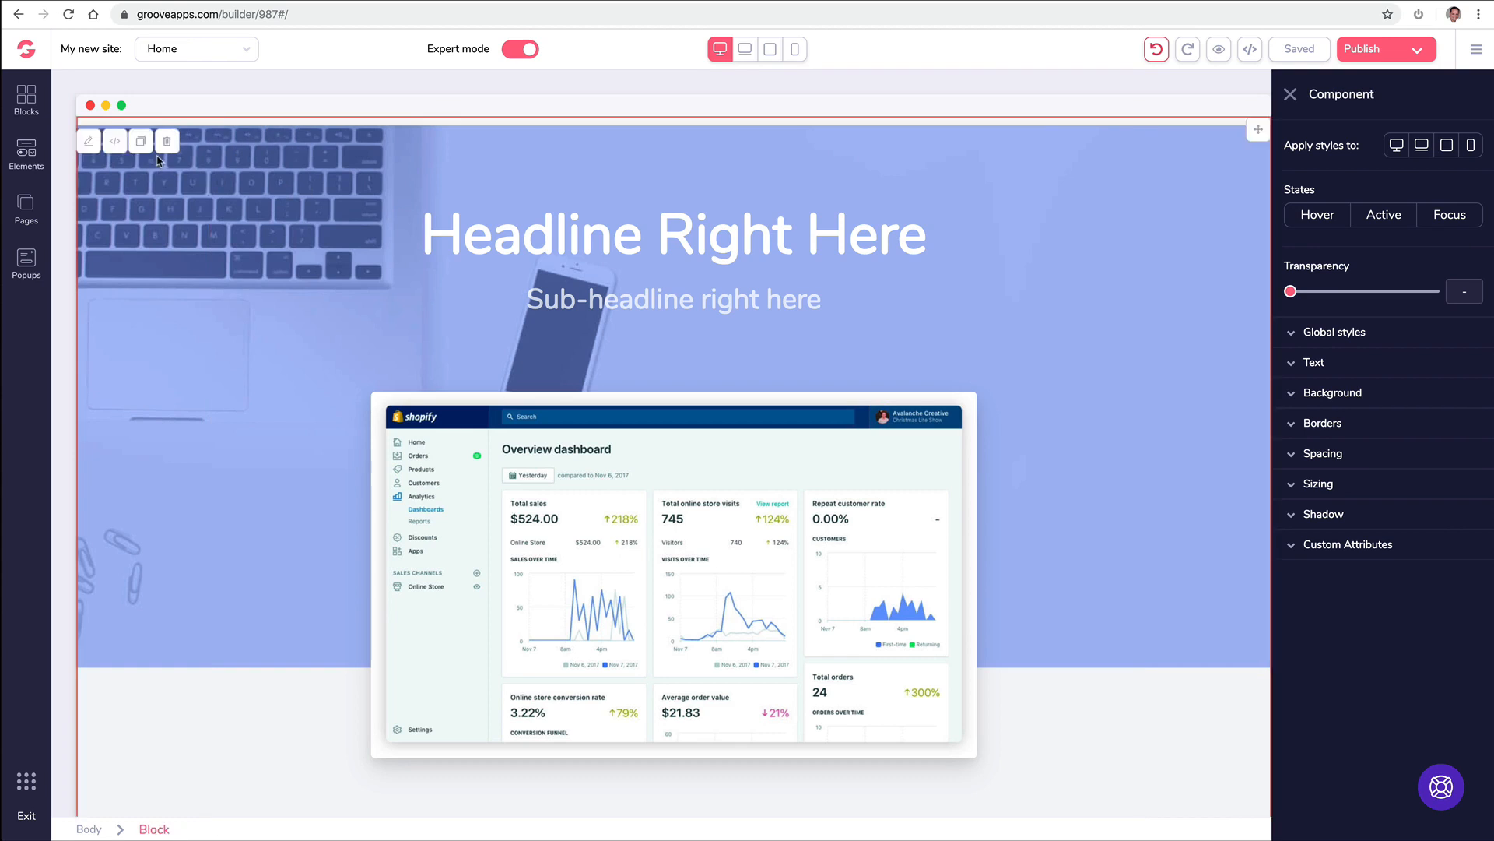
click(167, 142)
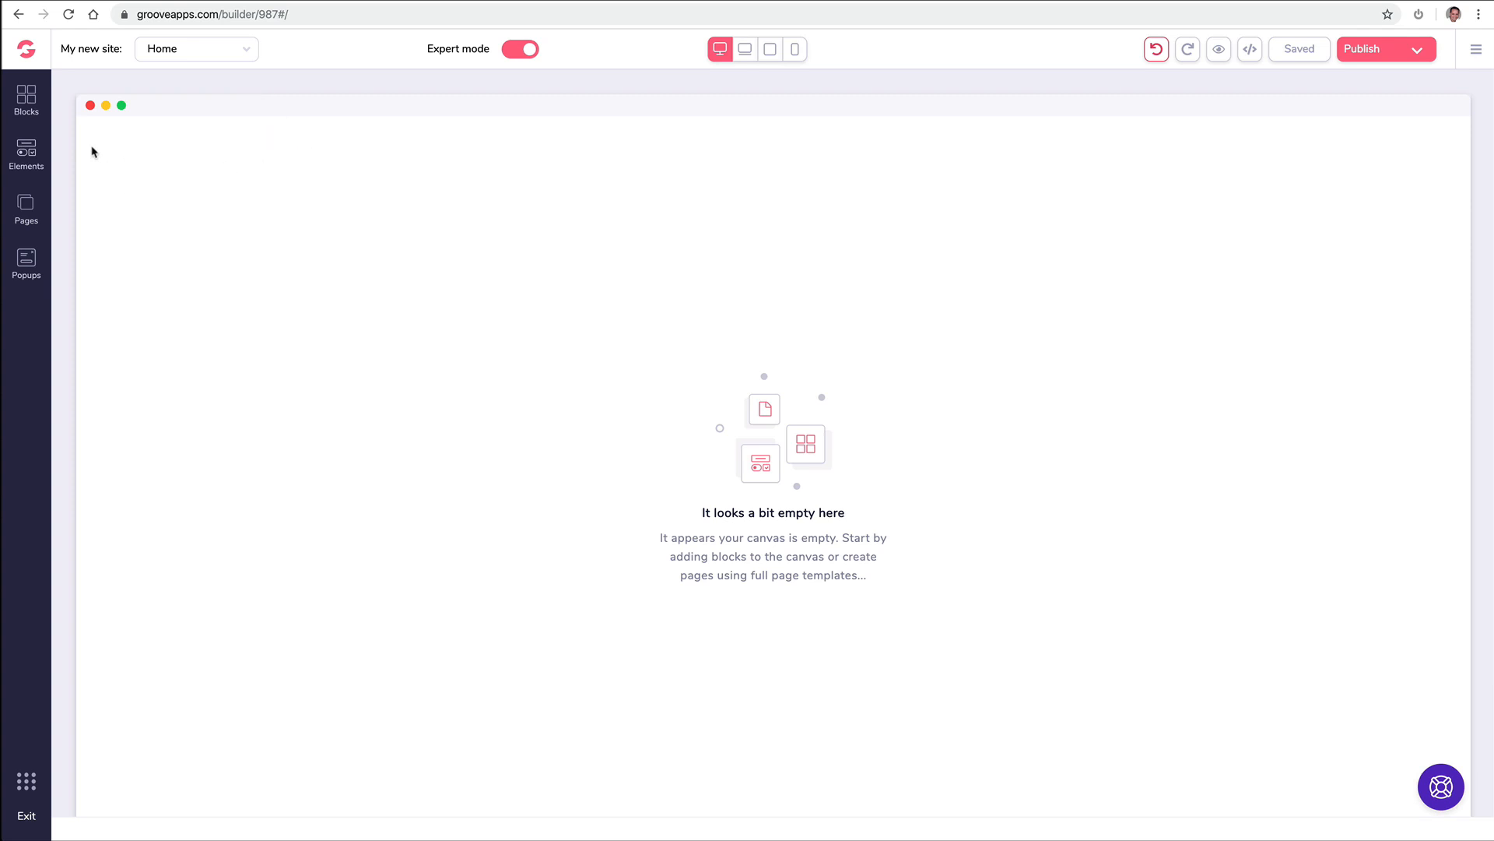
Add a second page to the site from the Blank Canvas template
click(29, 205)
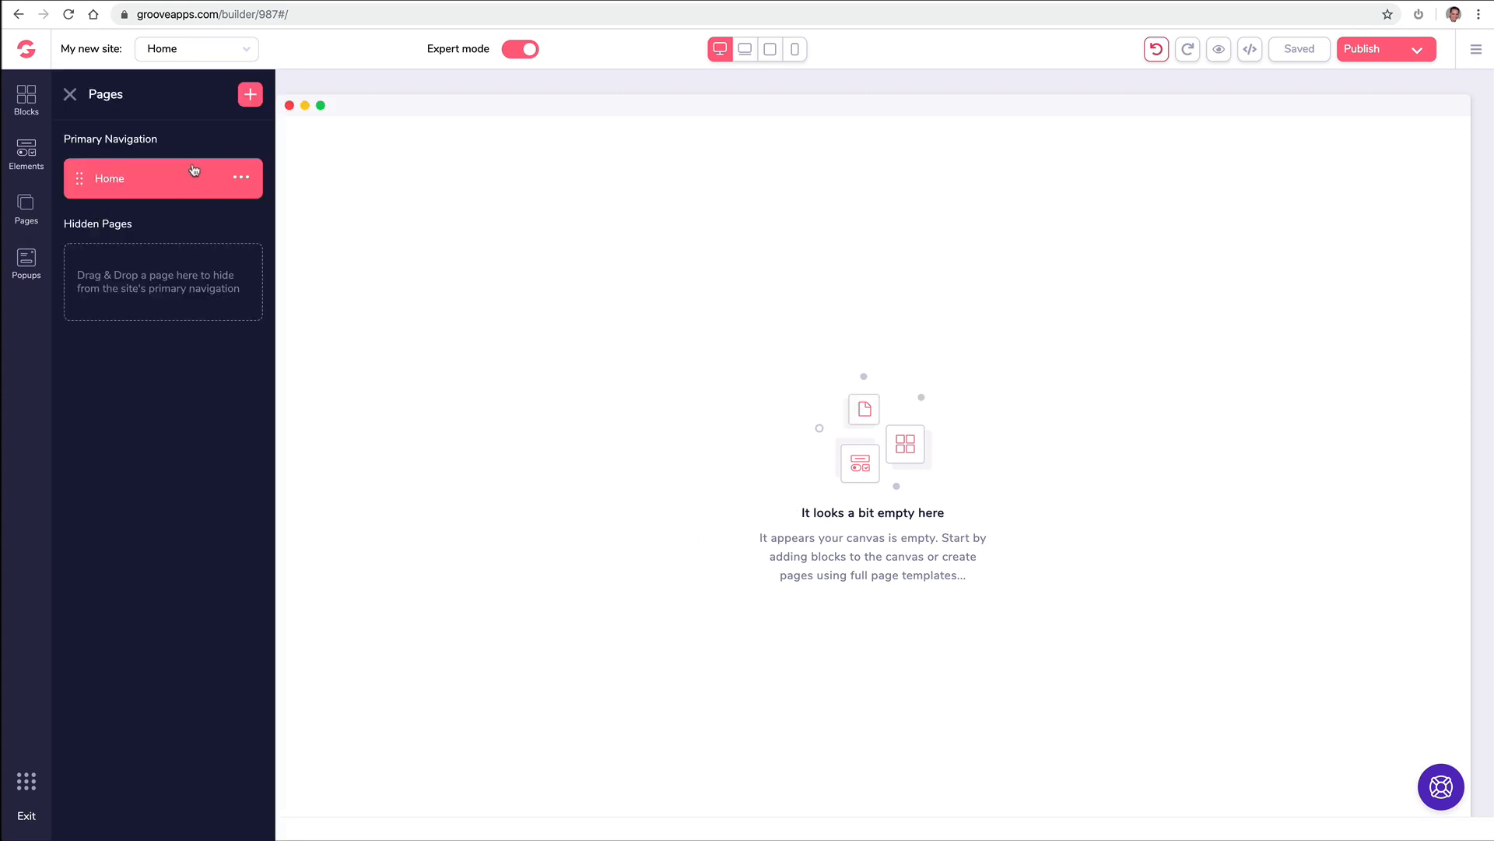
click(249, 96)
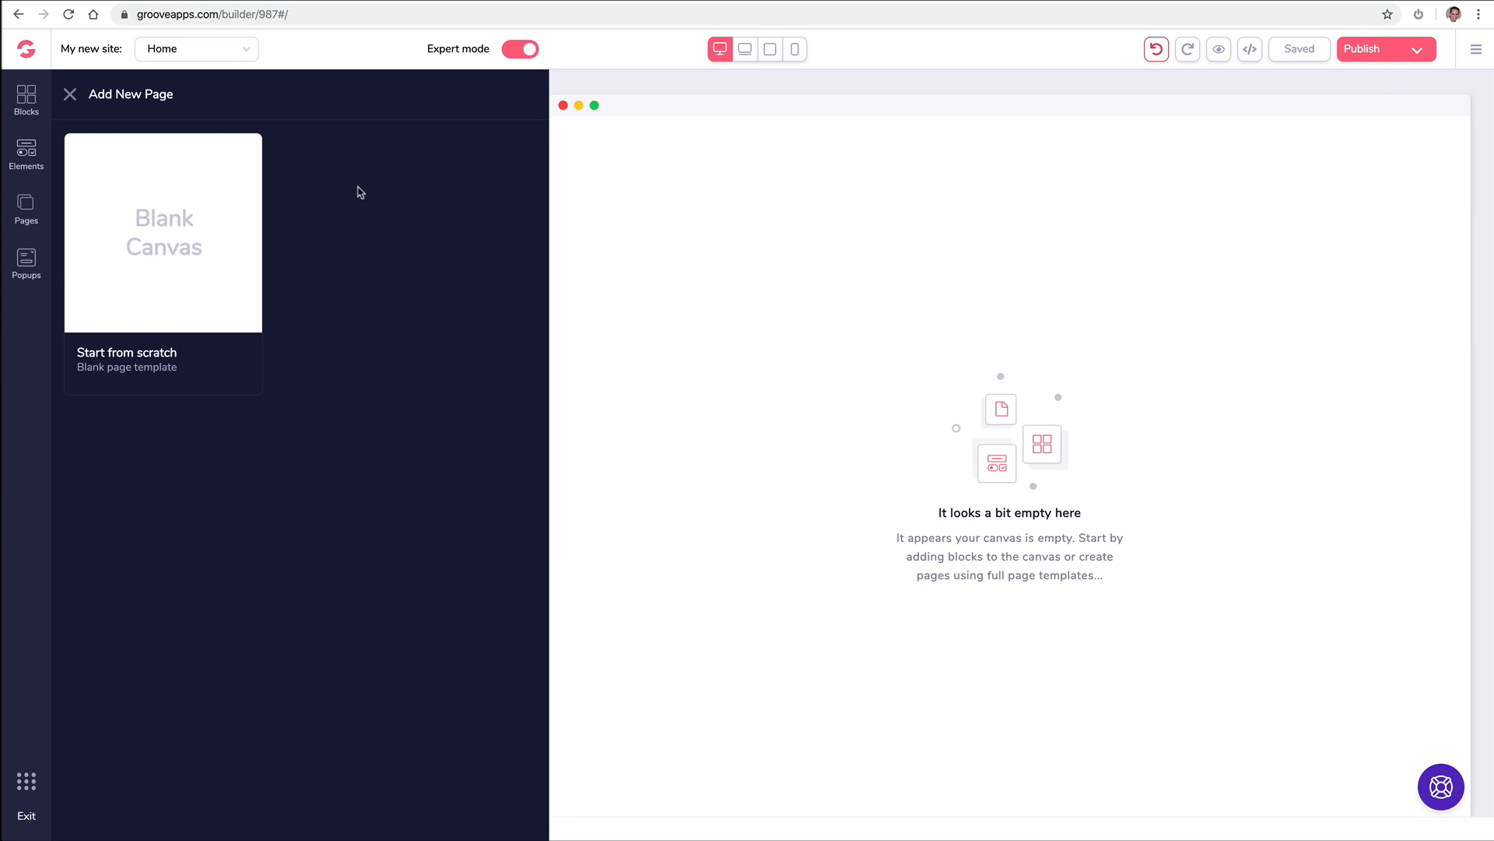
click(213, 207)
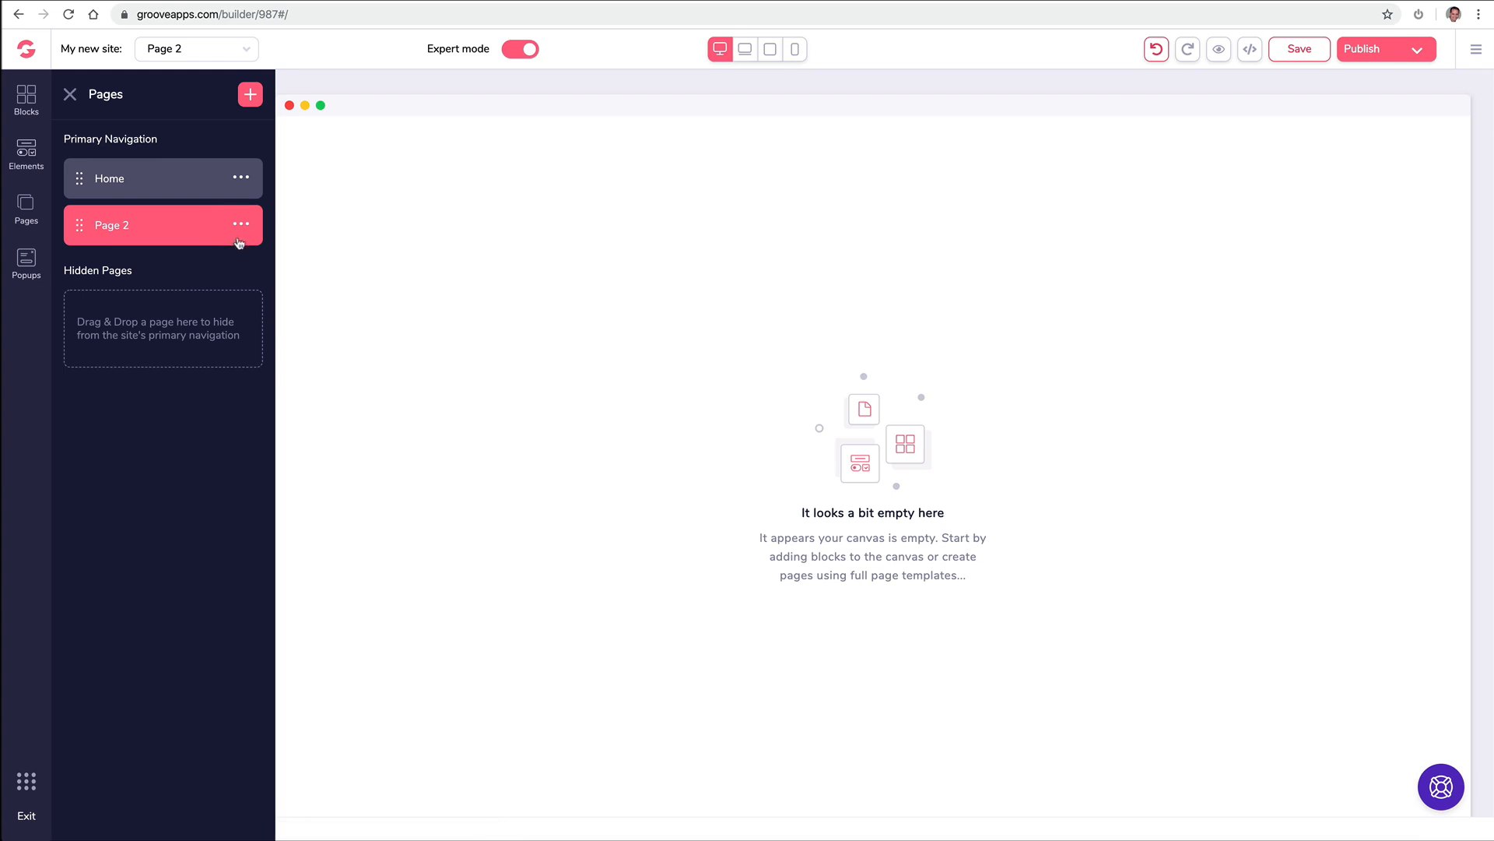
Rename Page 2 as About
click(243, 224)
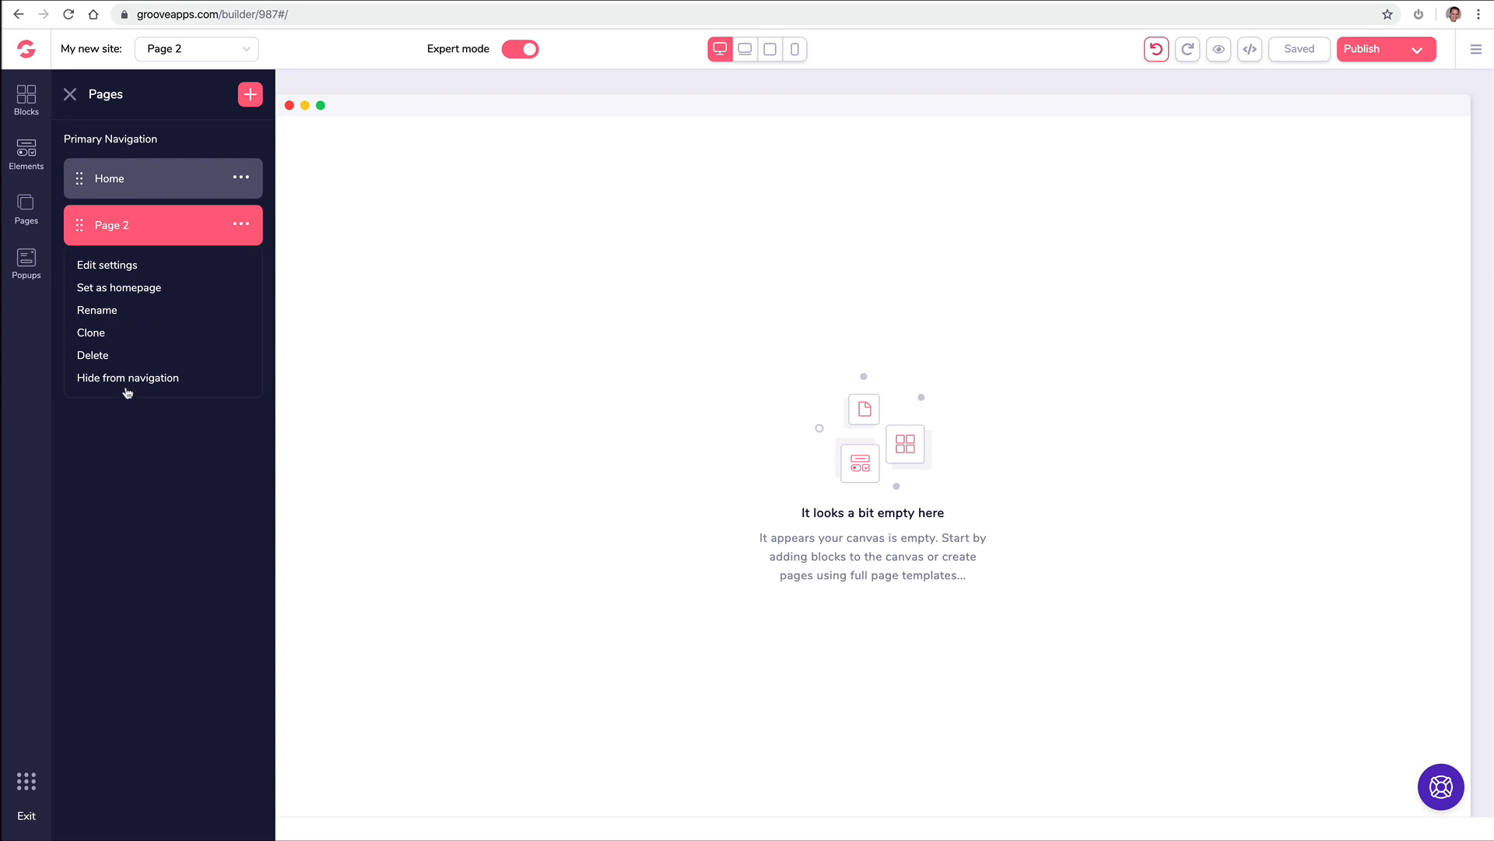
click(110, 310)
triple_click(145, 218)
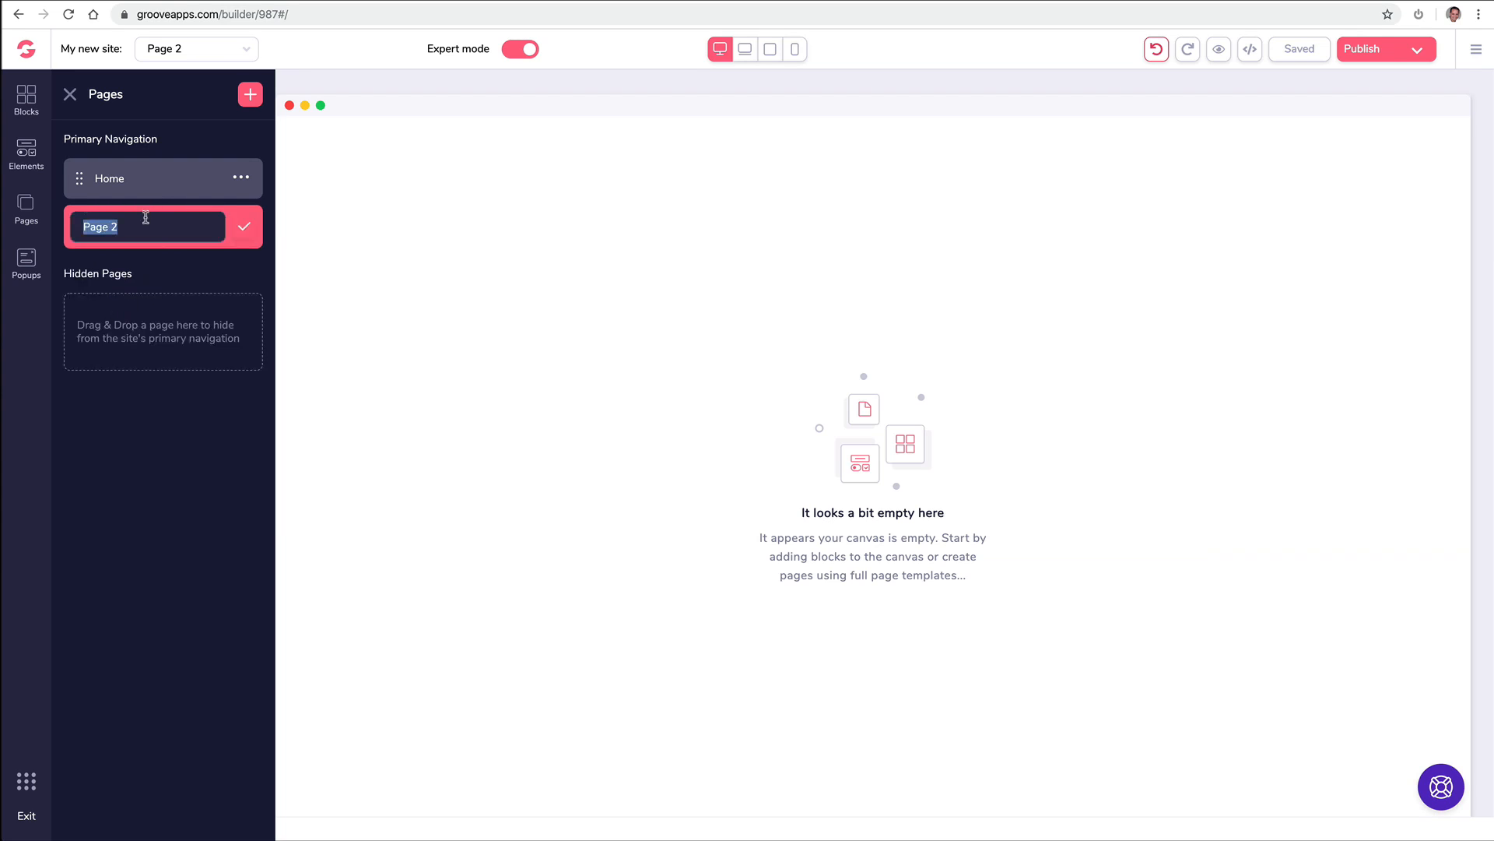
text(BAou)
key(ctrl+a)
text(Abo)
click(243, 225)
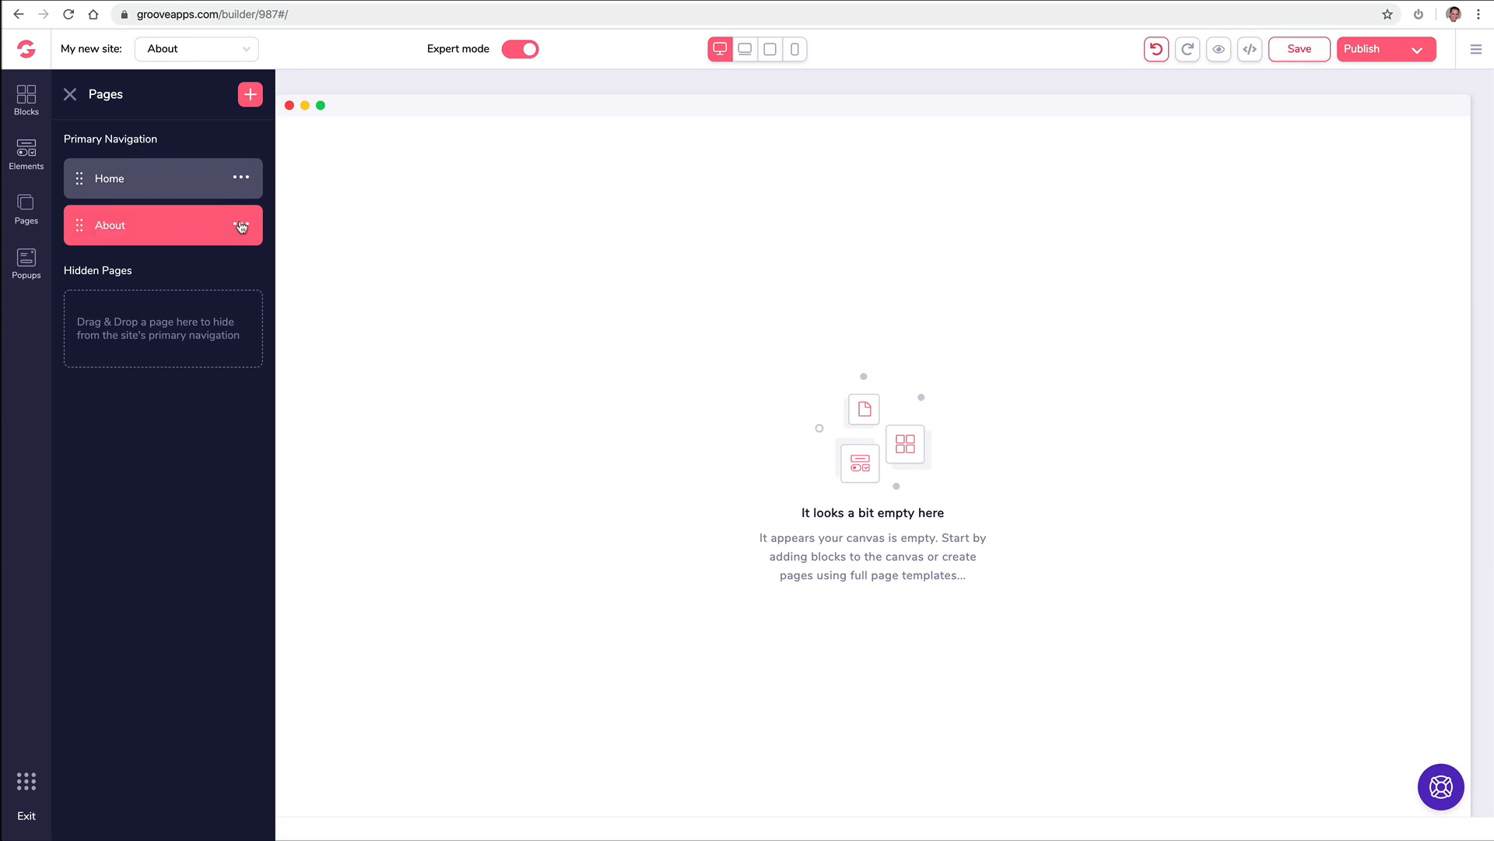
Add a third blank page to the site and rename it as Contact
click(250, 94)
click(179, 201)
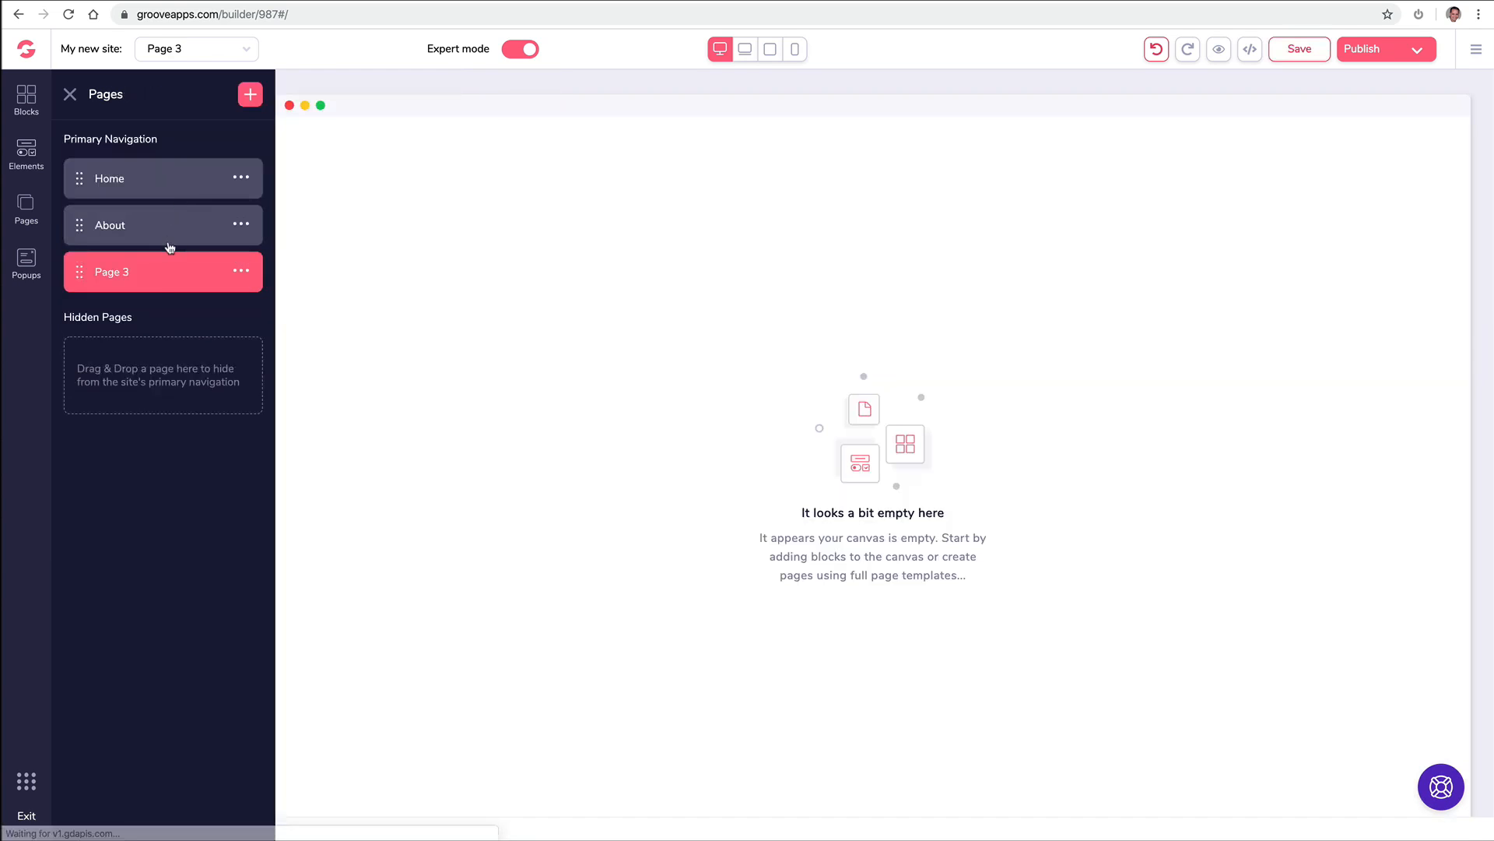
click(243, 273)
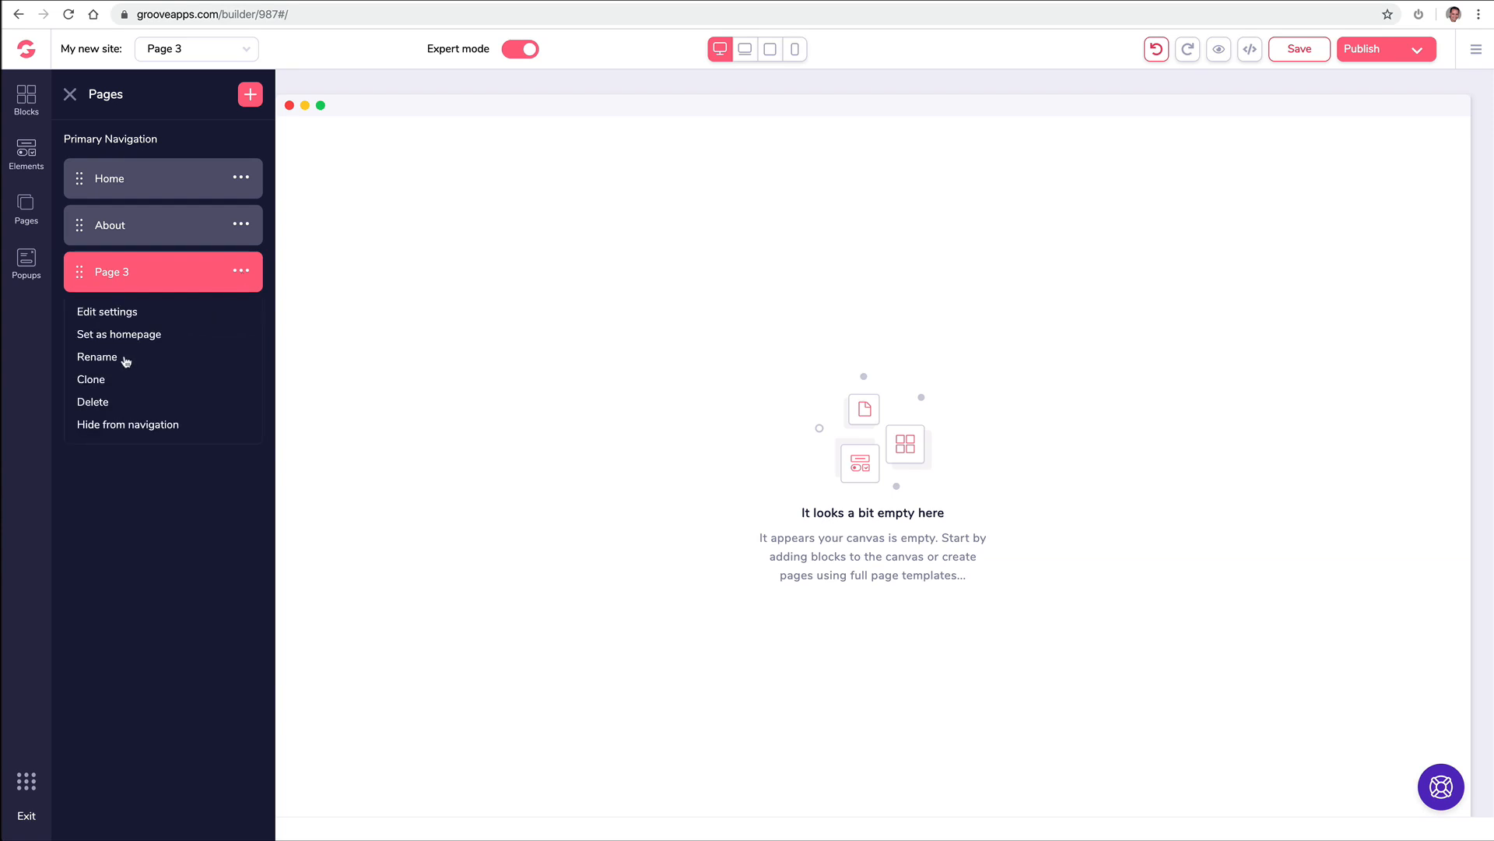
click(96, 357)
triple_click(153, 273)
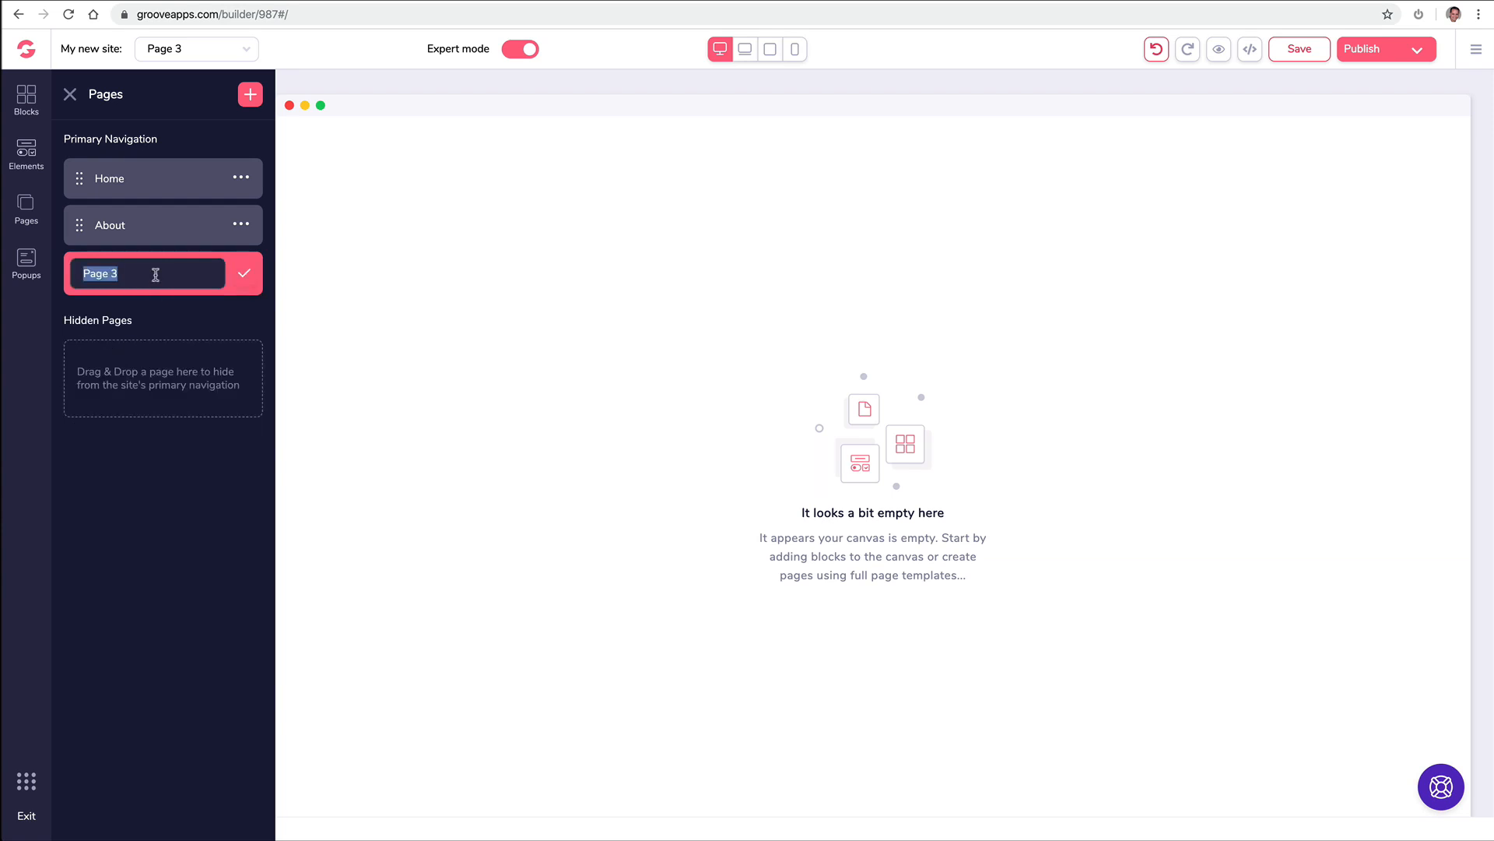
text(Contact)
click(244, 273)
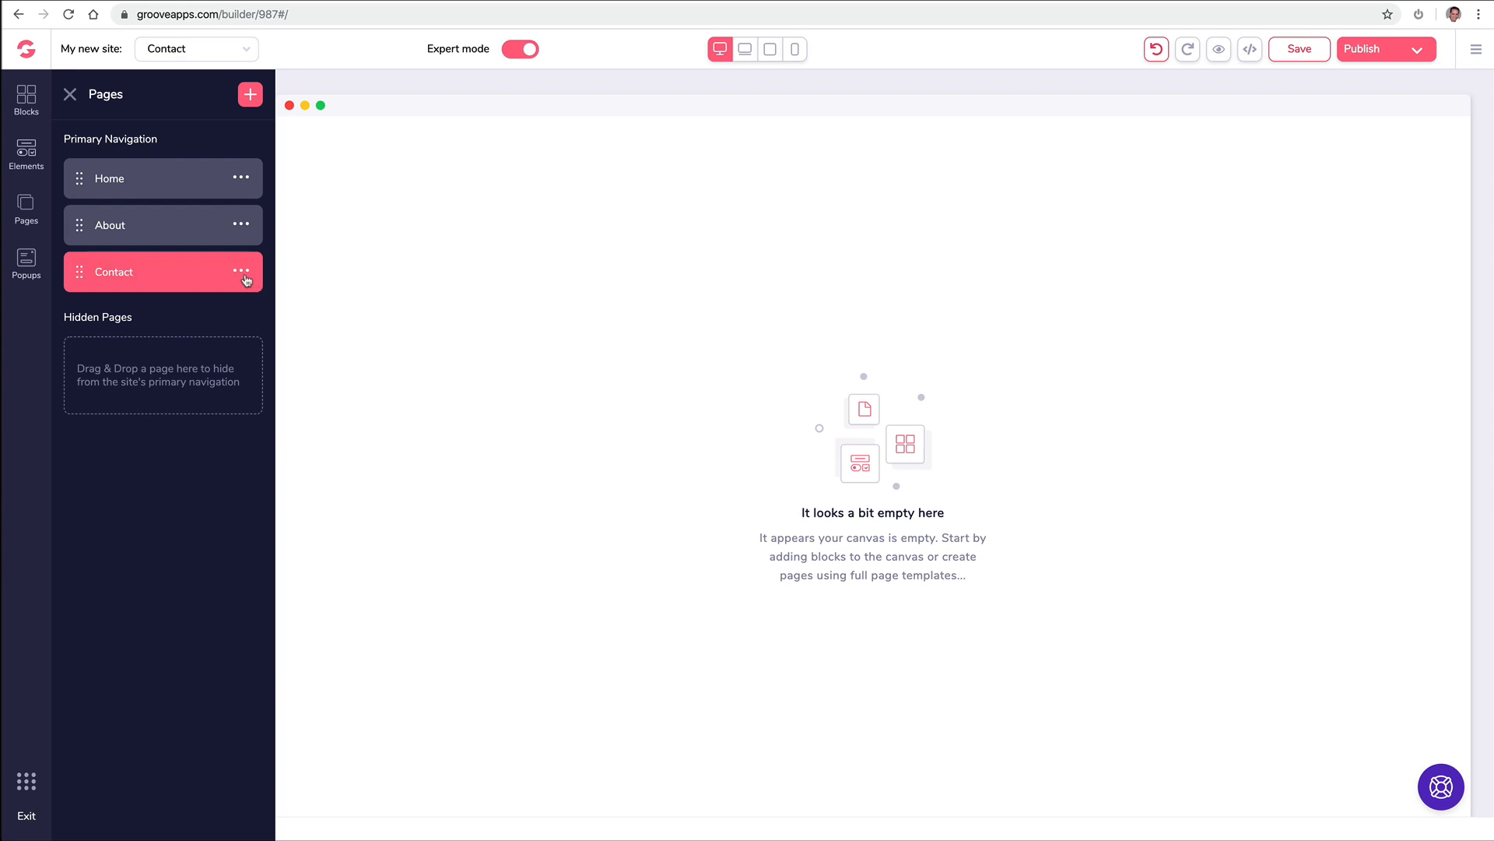
Add a fourth blank page to the site and name it Media
click(255, 99)
click(207, 223)
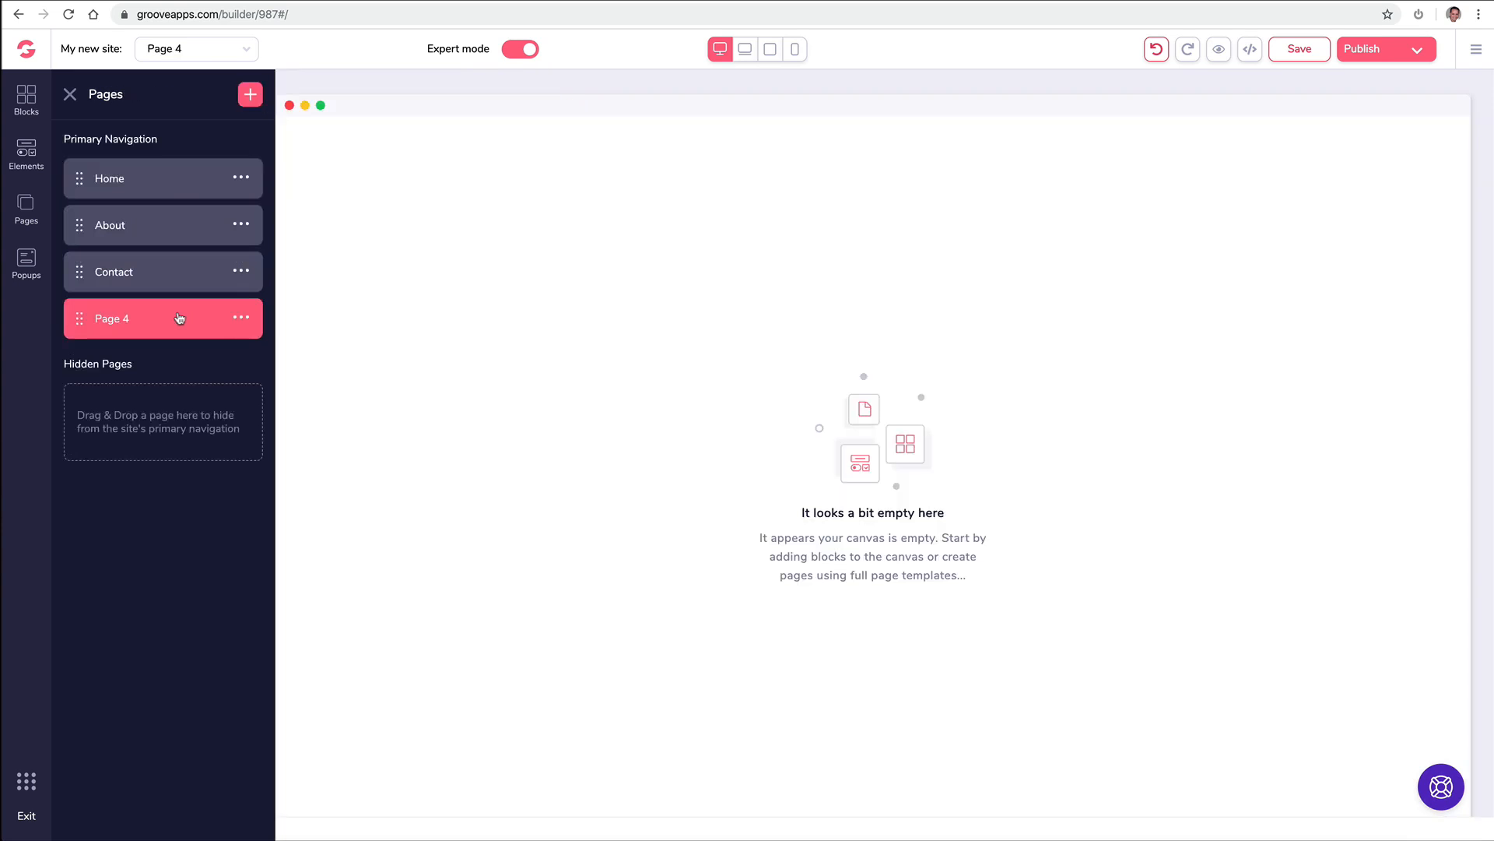
click(241, 317)
click(98, 403)
text(Media)
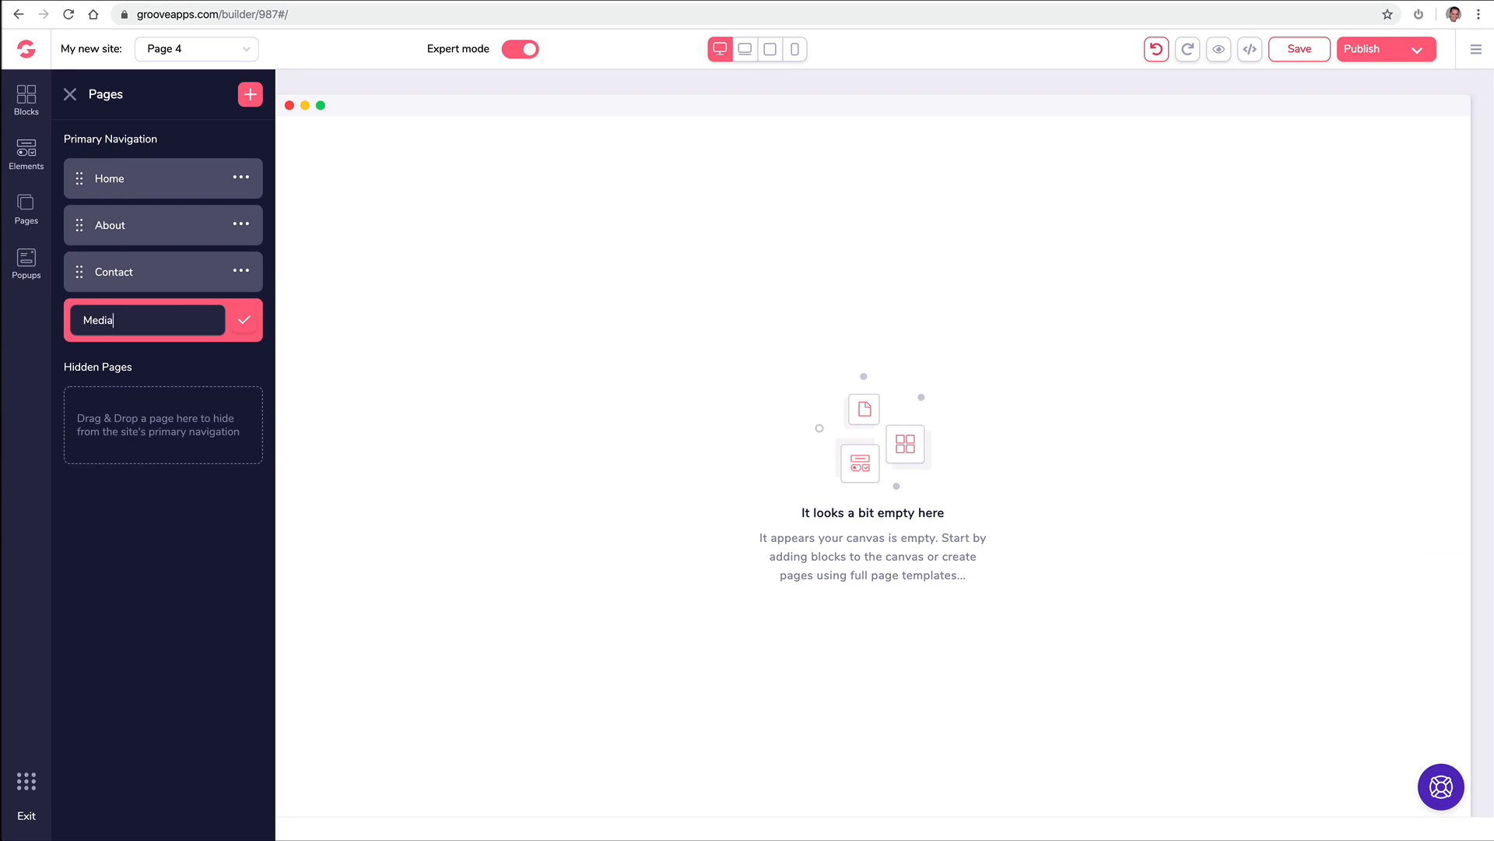
click(243, 320)
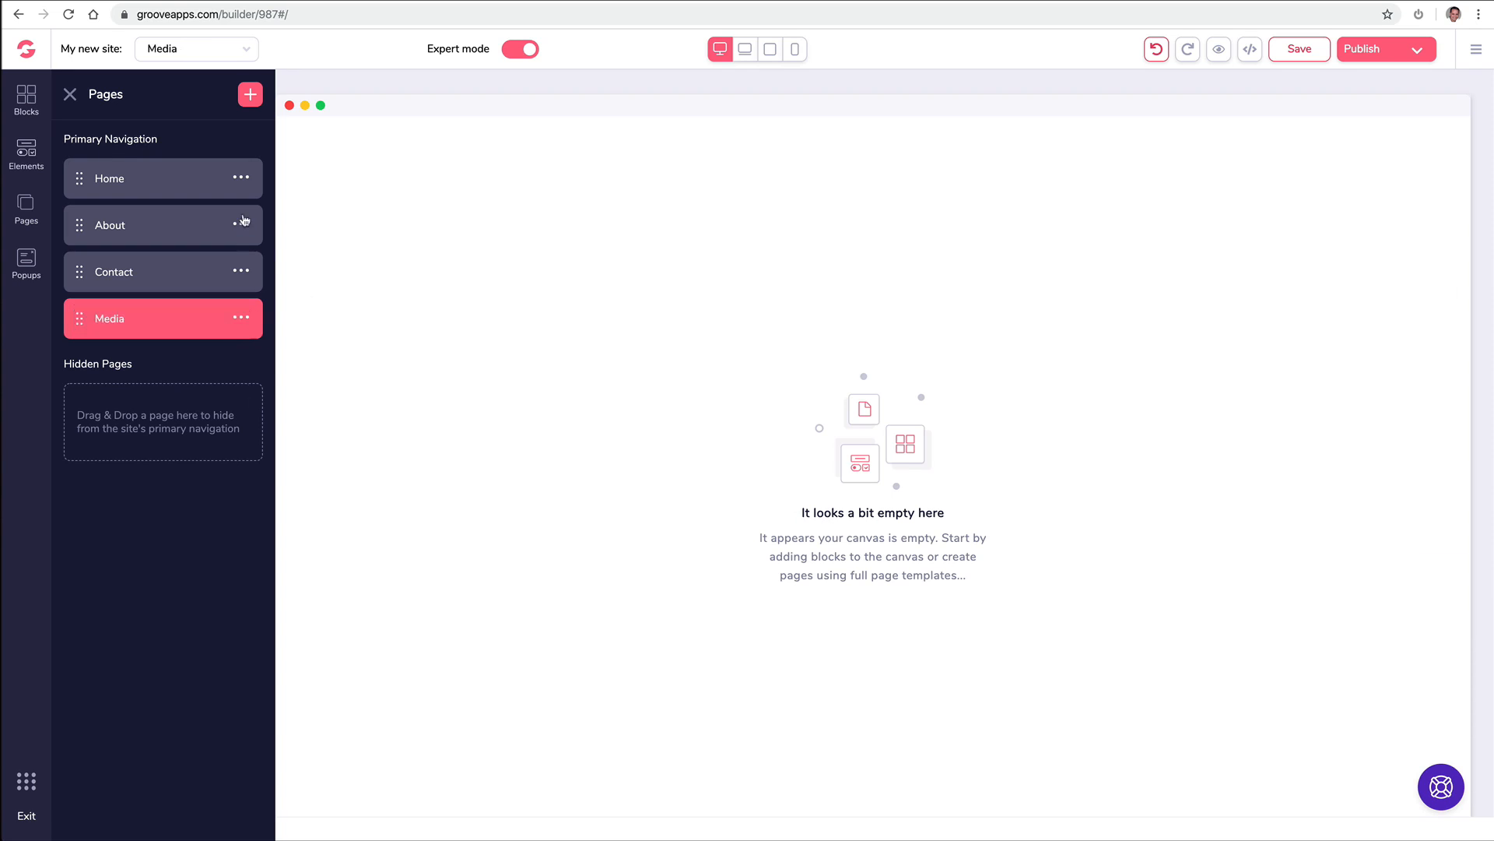
Add a fifth blank page to the site and name it Support
click(255, 102)
click(182, 243)
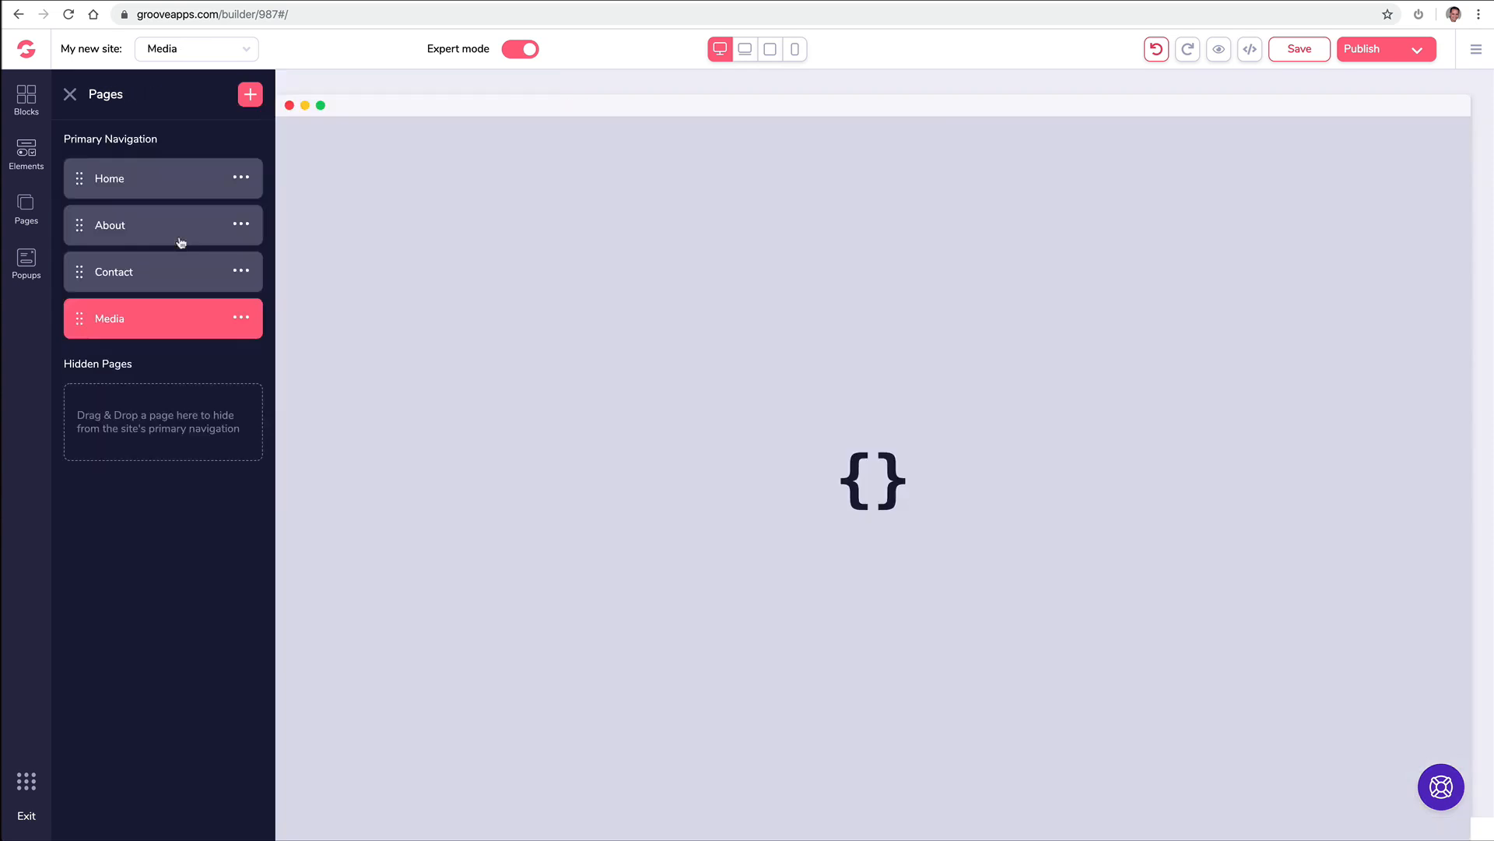
click(241, 366)
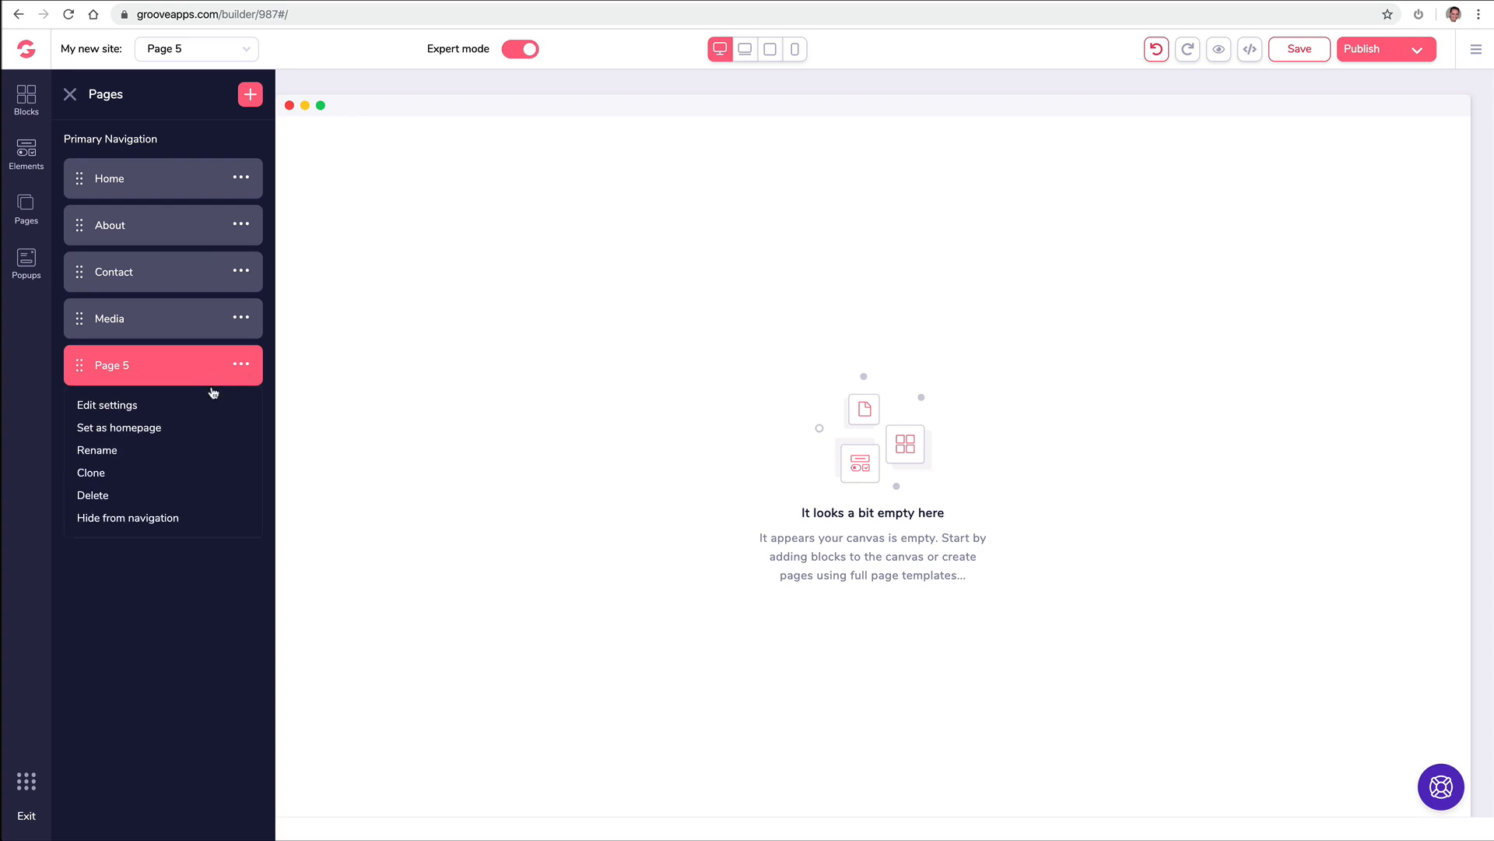
click(123, 449)
text(Support)
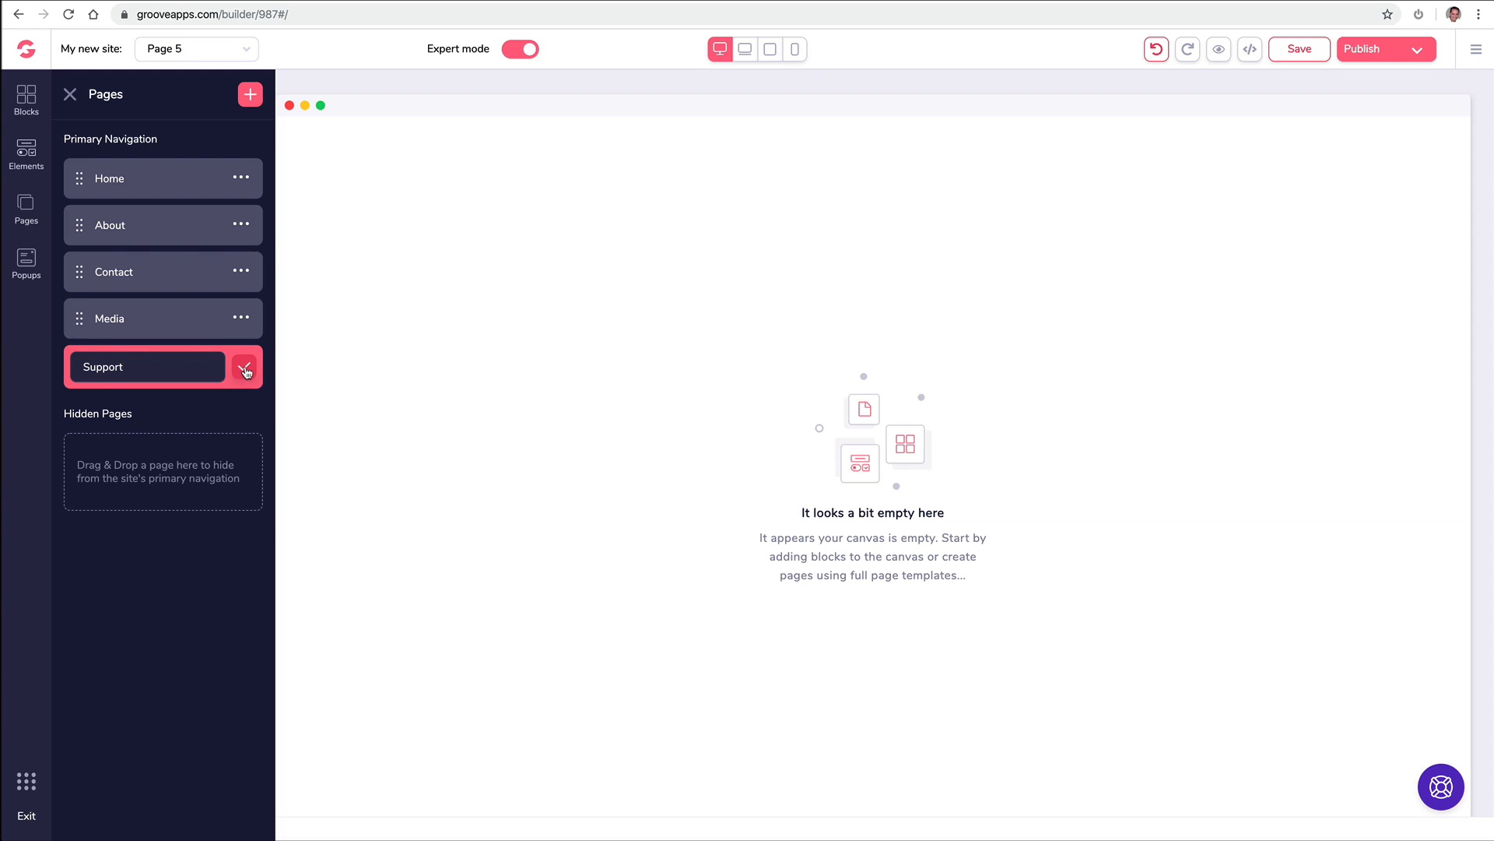
click(244, 370)
click(244, 368)
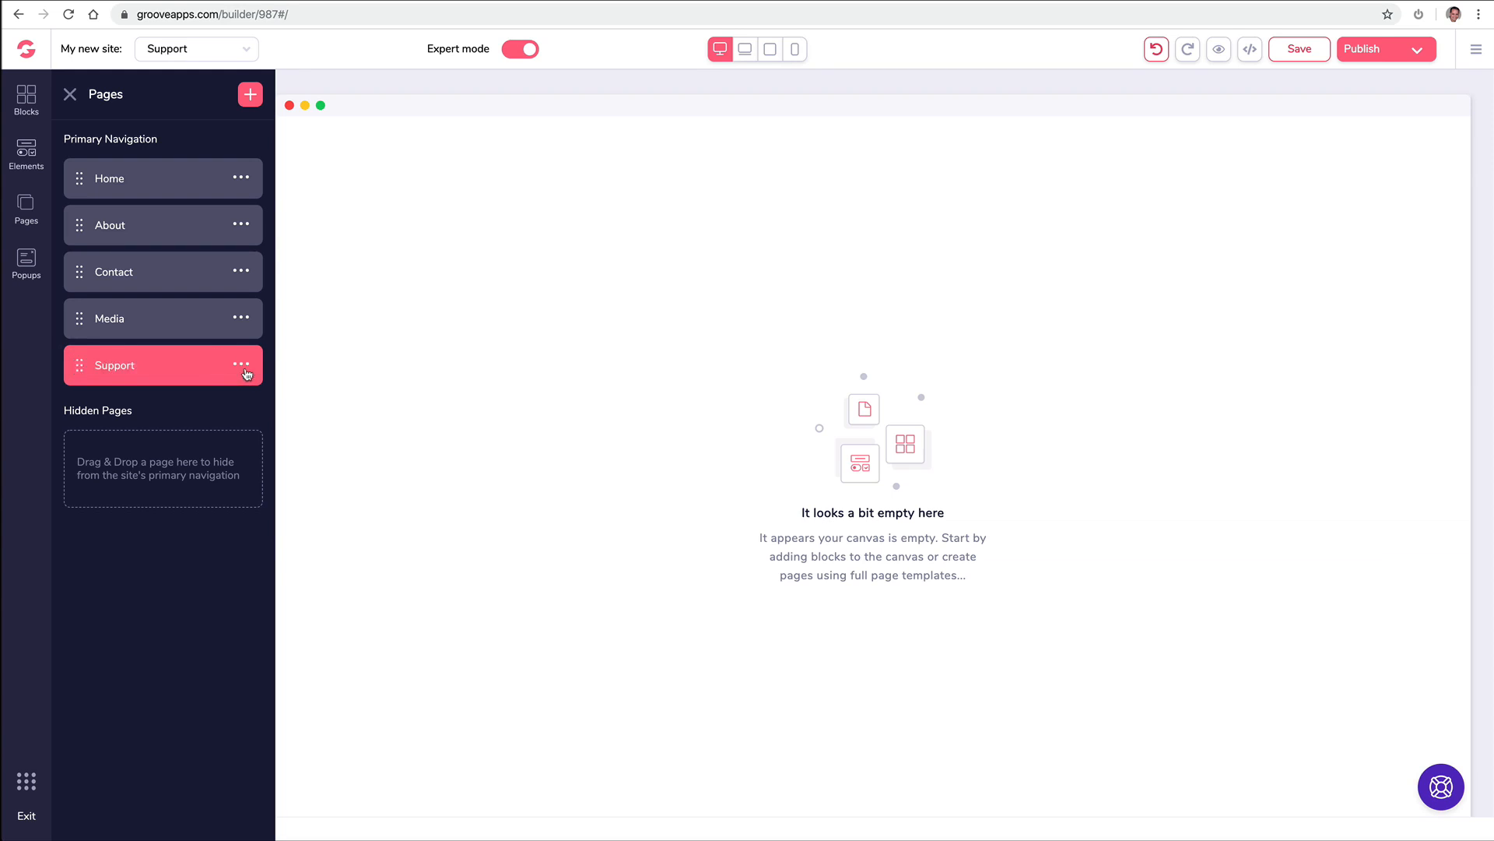
Add a sixth blank page to the site and name it Free Ebook
click(249, 94)
click(155, 286)
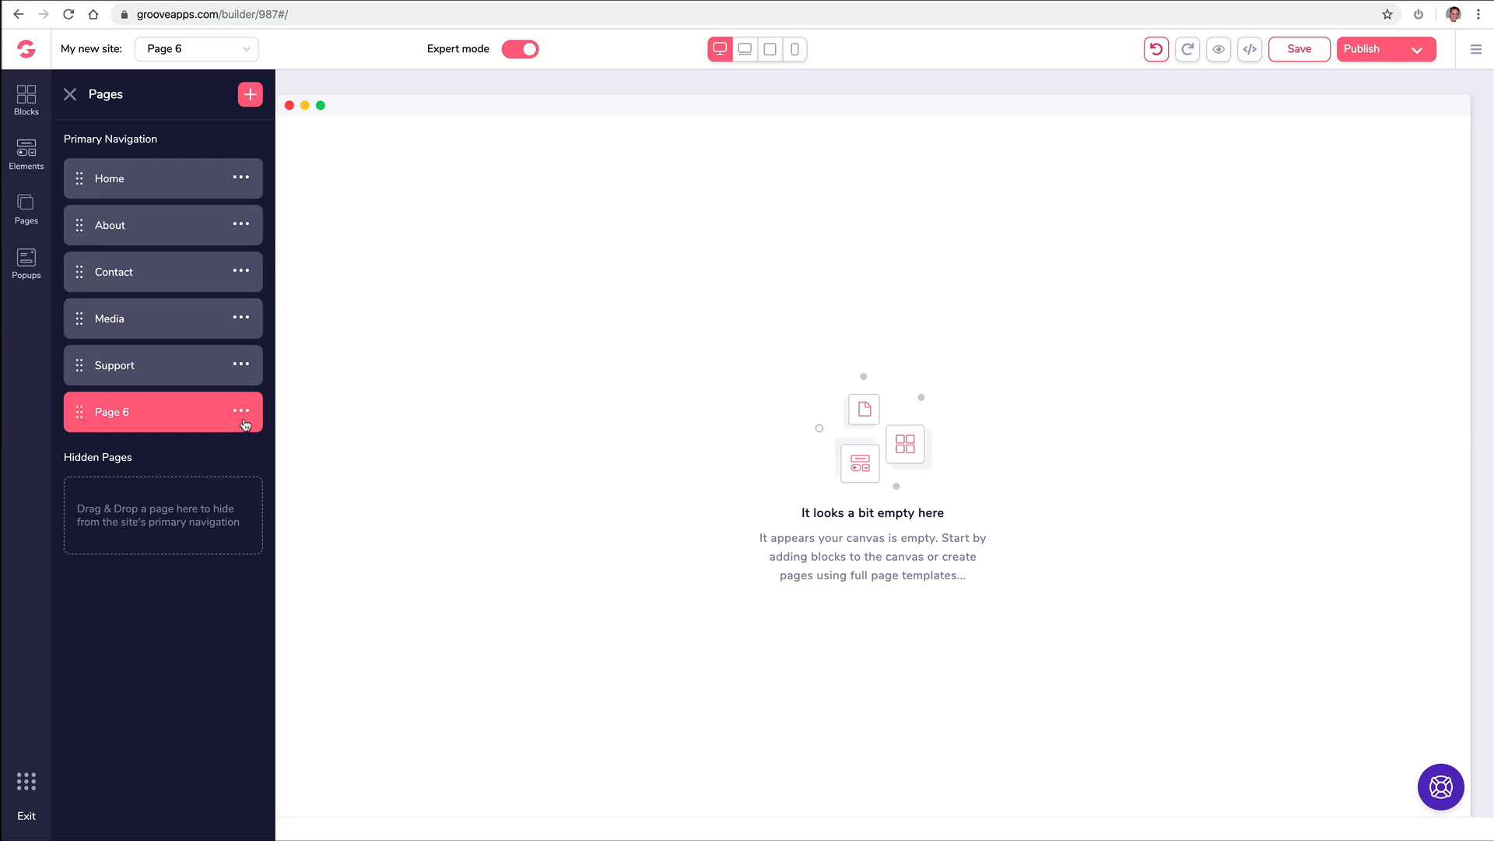
click(241, 411)
click(117, 495)
triple_click(176, 416)
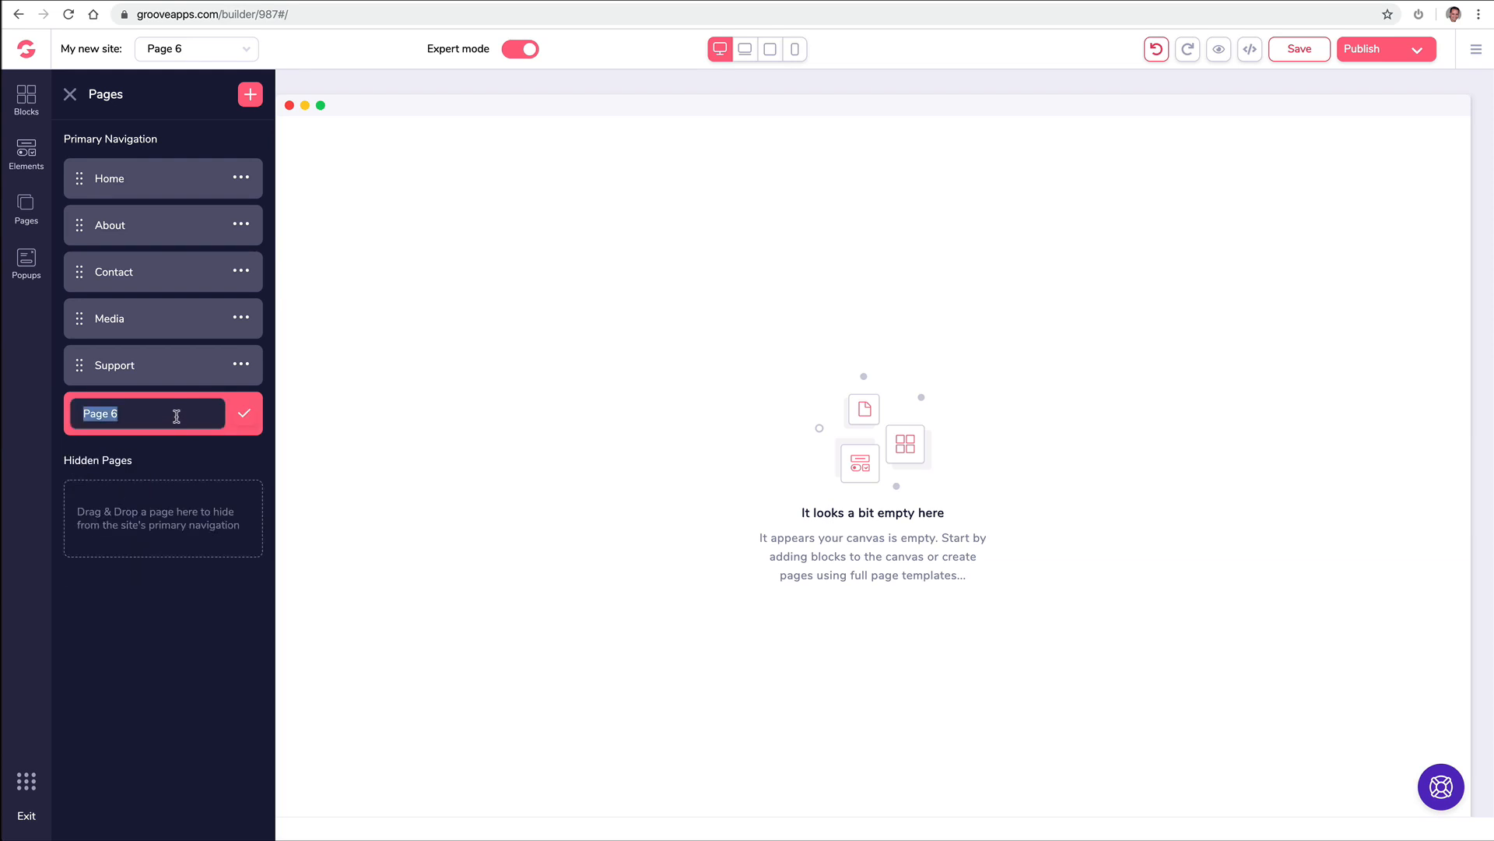
text(Free Ebook)
click(246, 414)
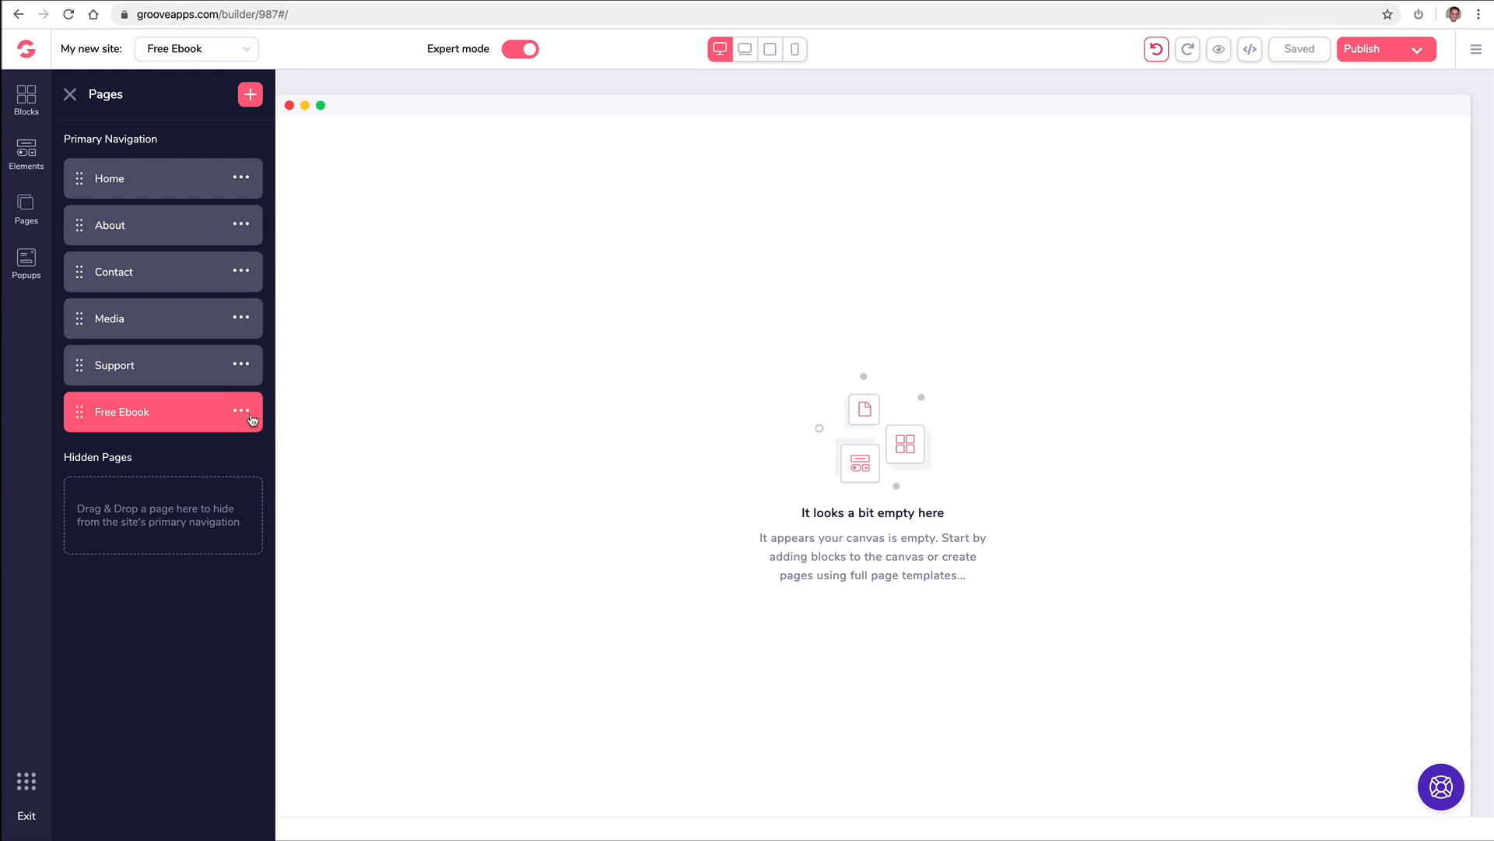
Add a seventh blank page to the site and name it ThankYou Download
click(250, 94)
click(159, 230)
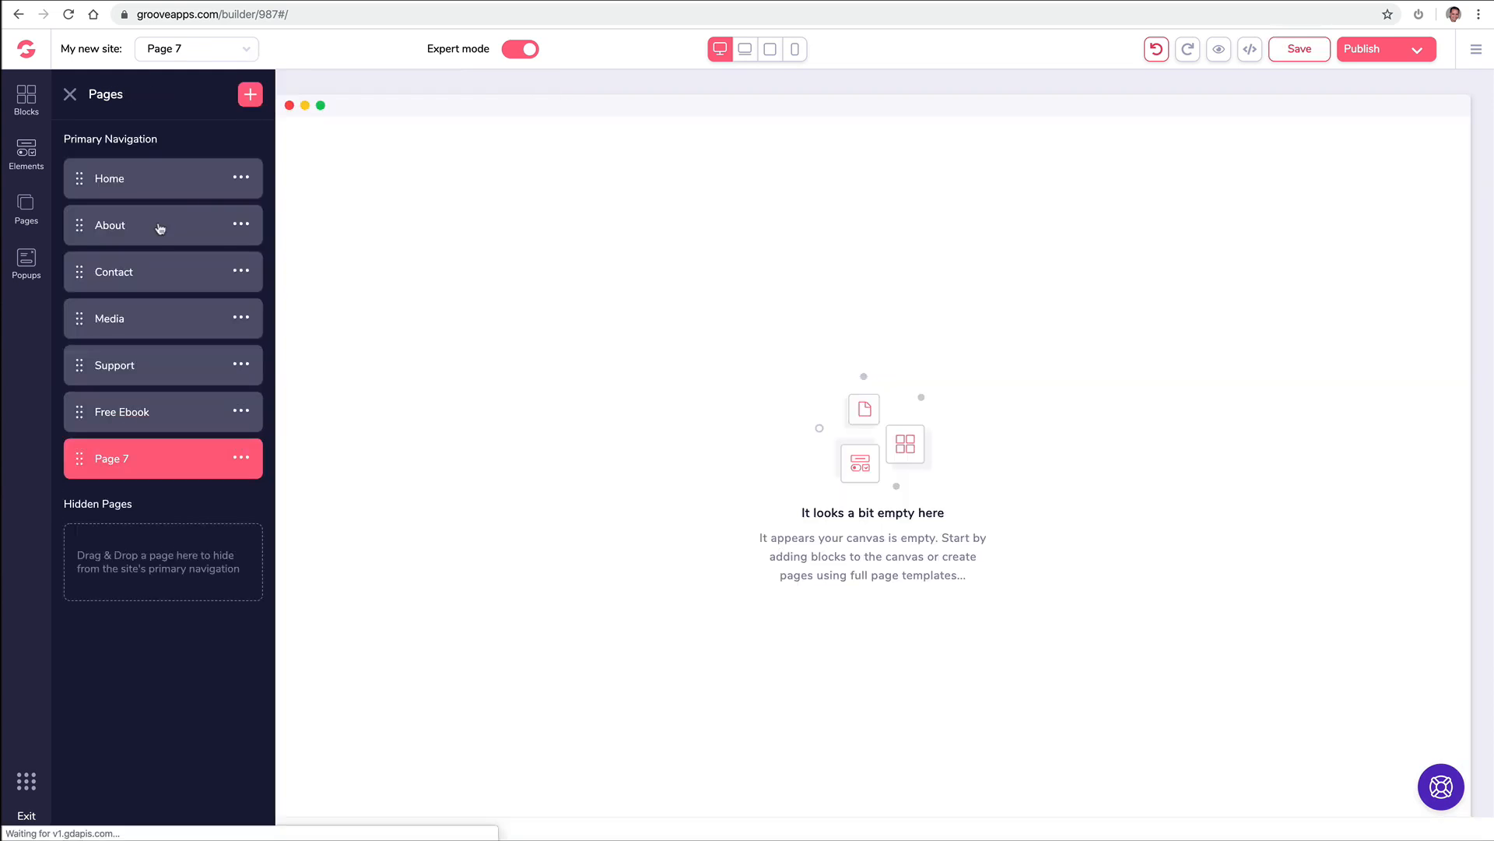
click(244, 458)
click(133, 543)
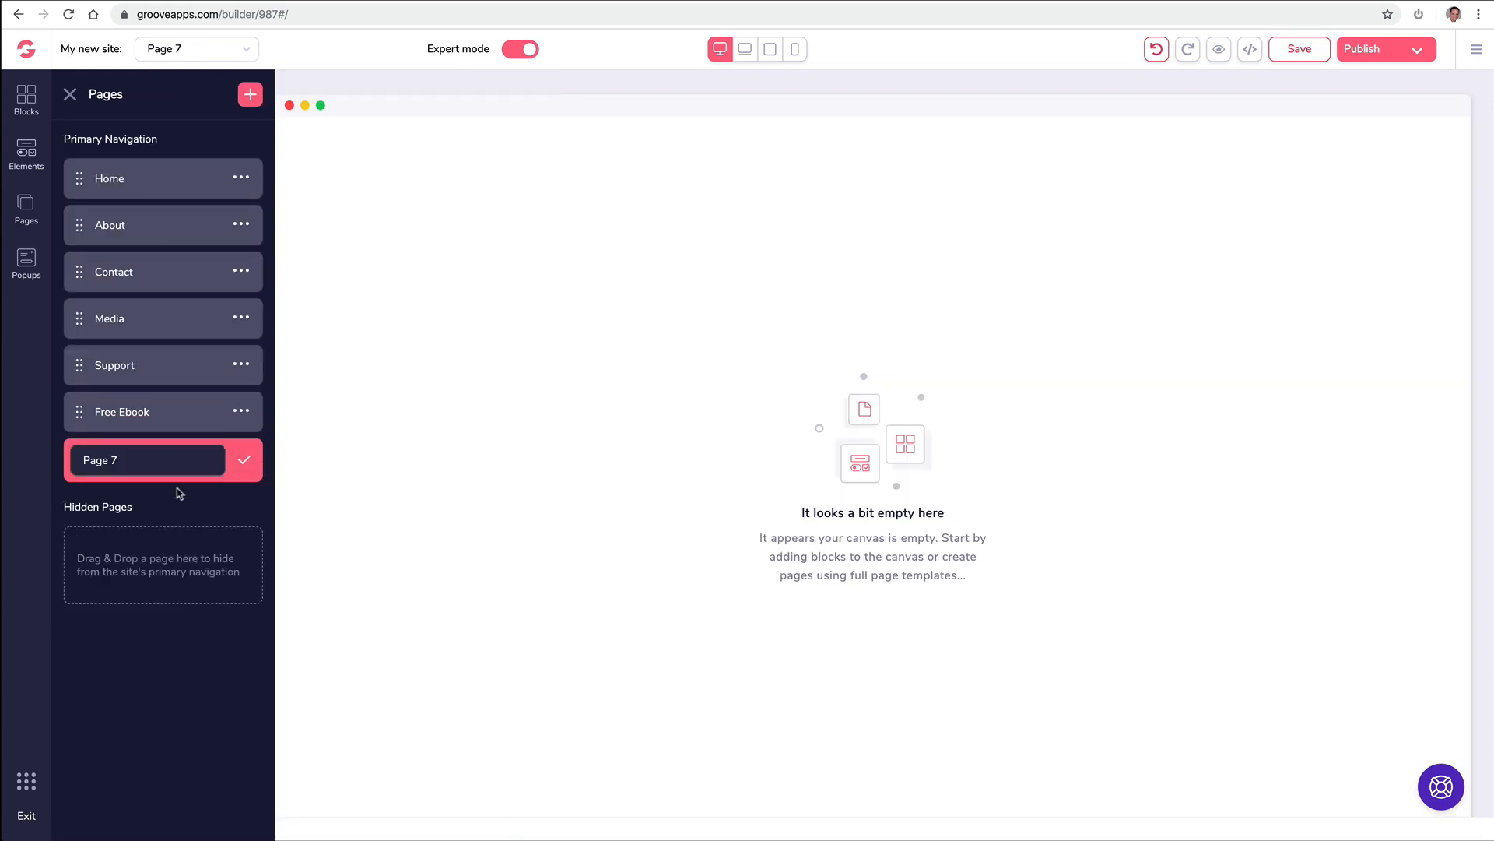
triple_click(173, 461)
text(ThankYou Download)
click(245, 460)
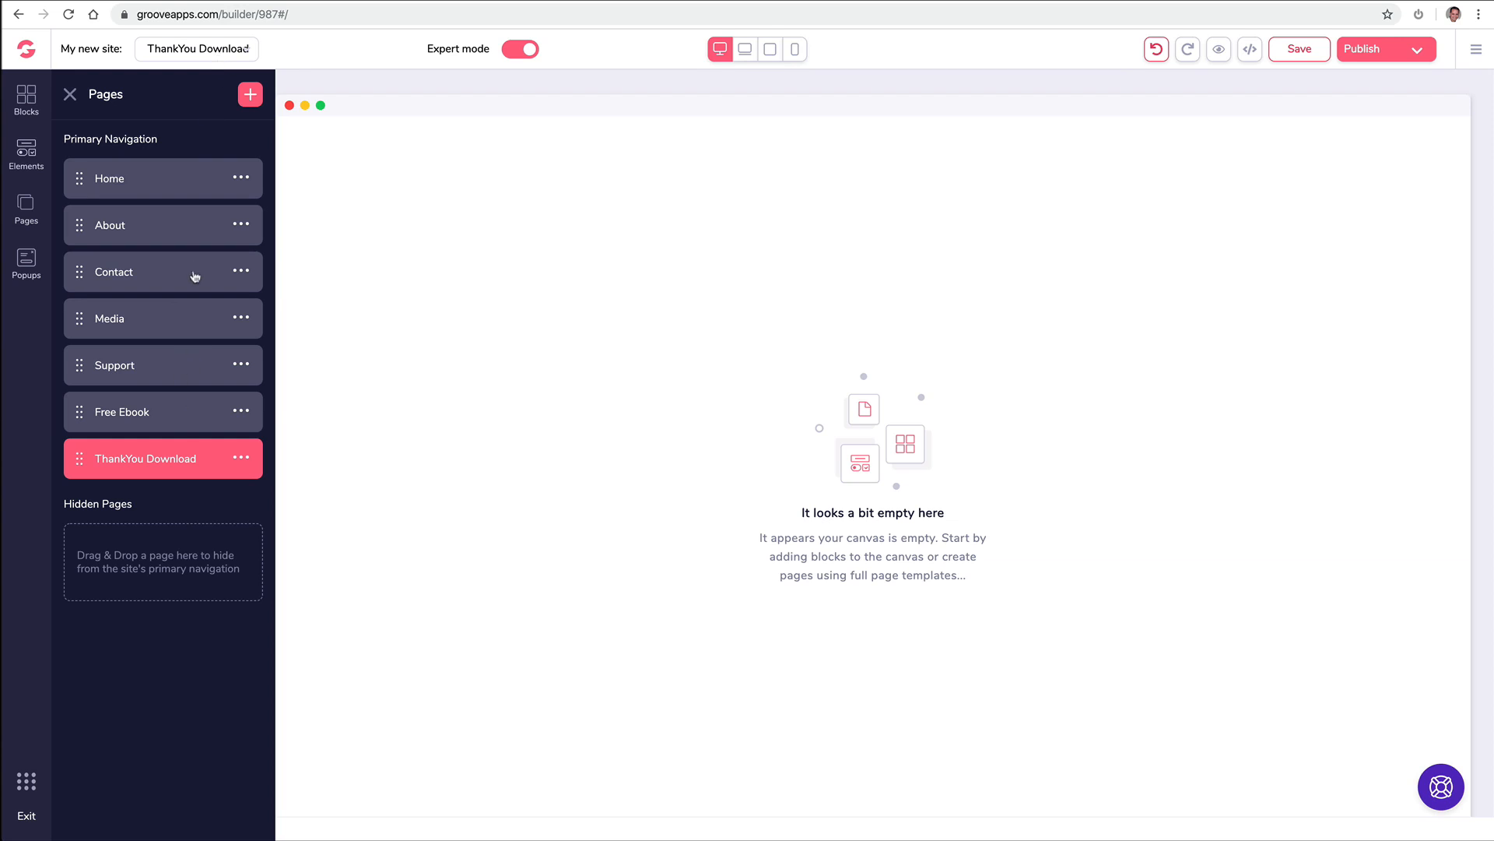
Switch to the About page and move the Free Ebook and ThankYou Download pages from the primary navigation into Hidden Pages
click(176, 49)
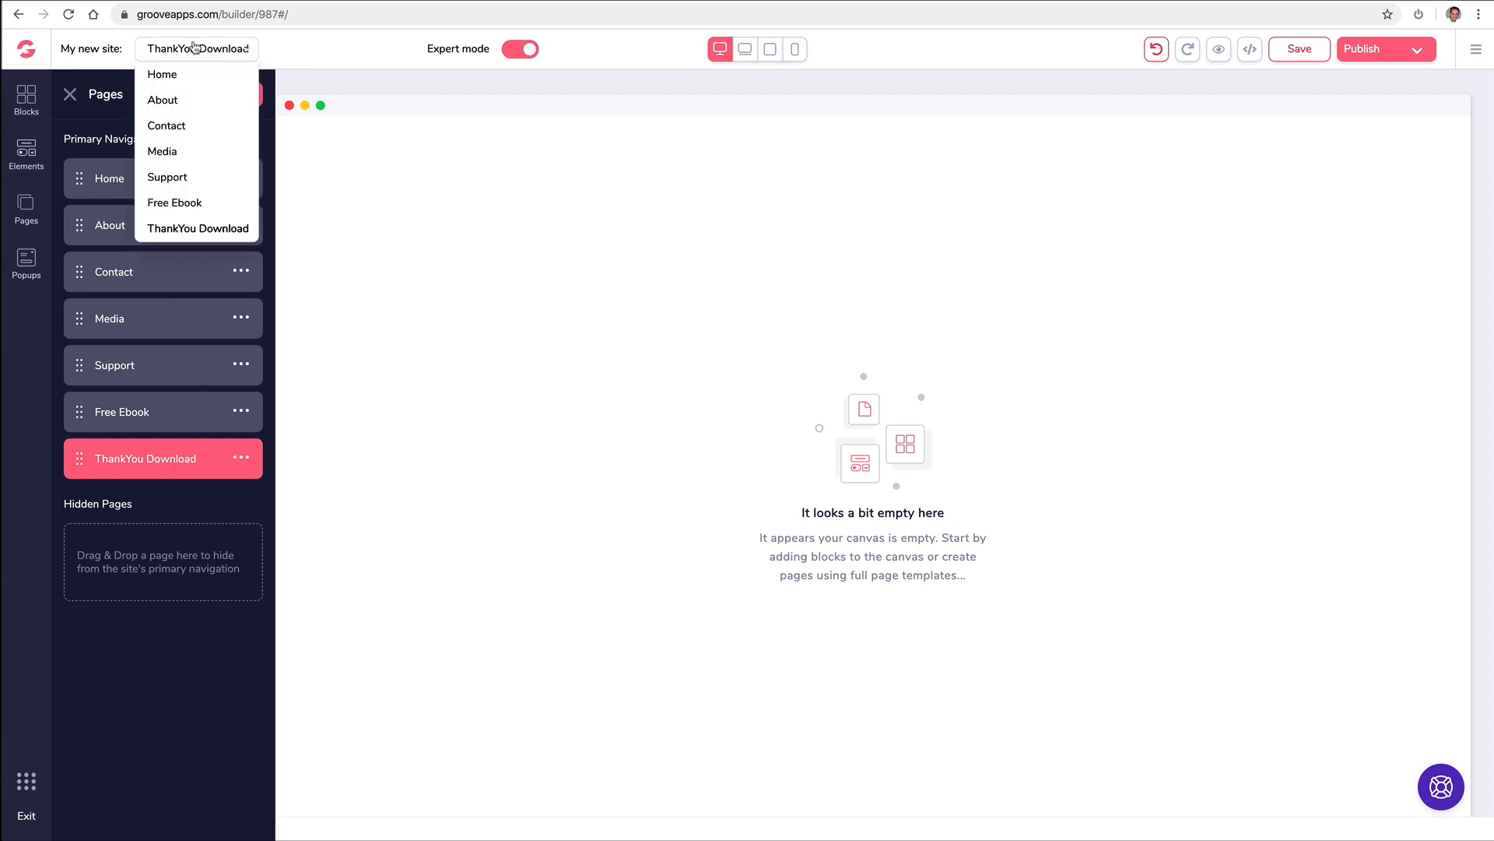
click(181, 101)
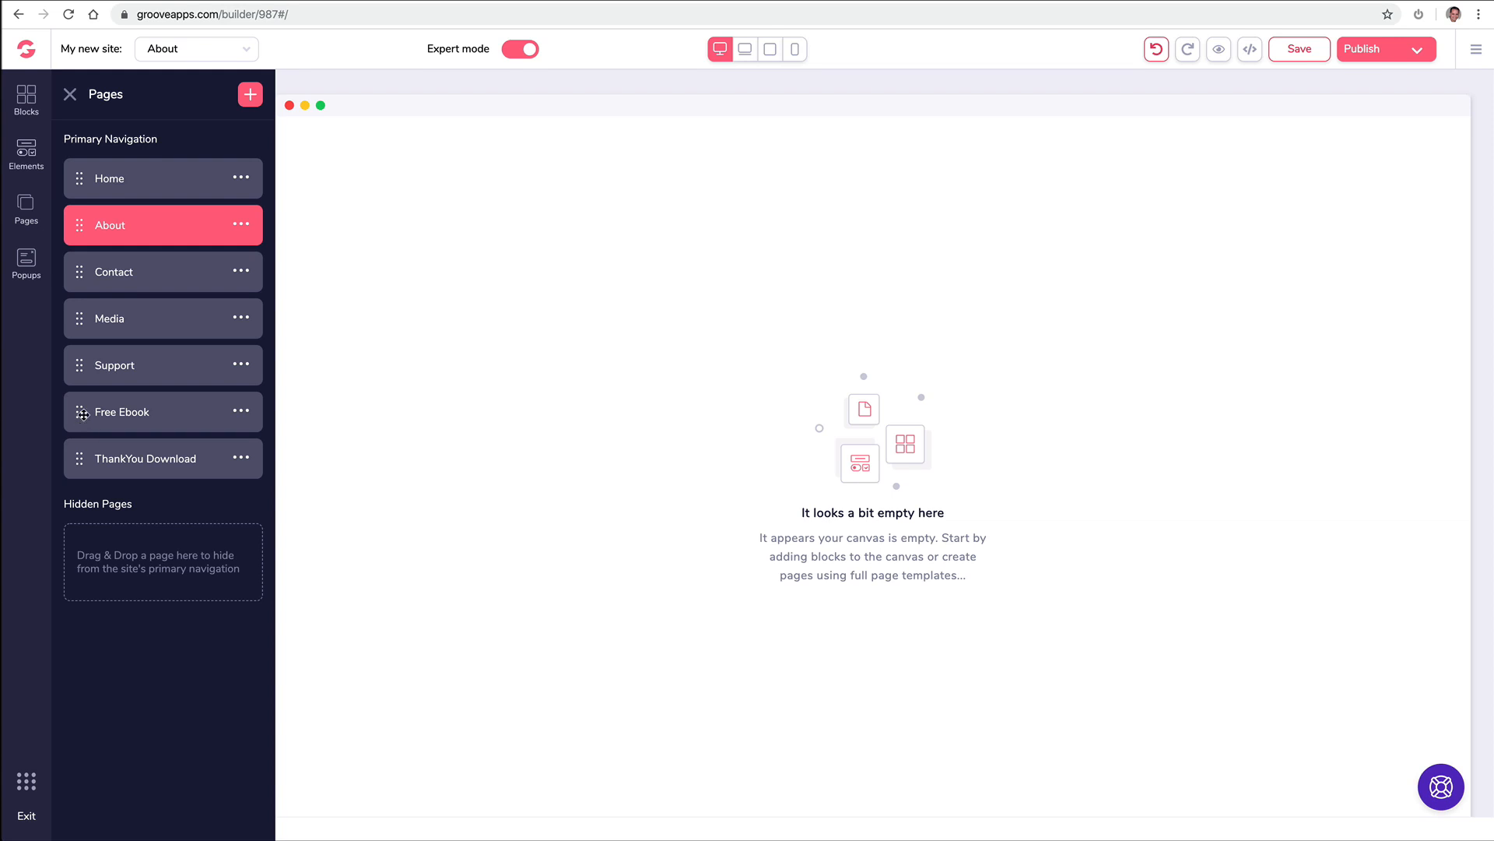
drag(83, 414, 94, 534)
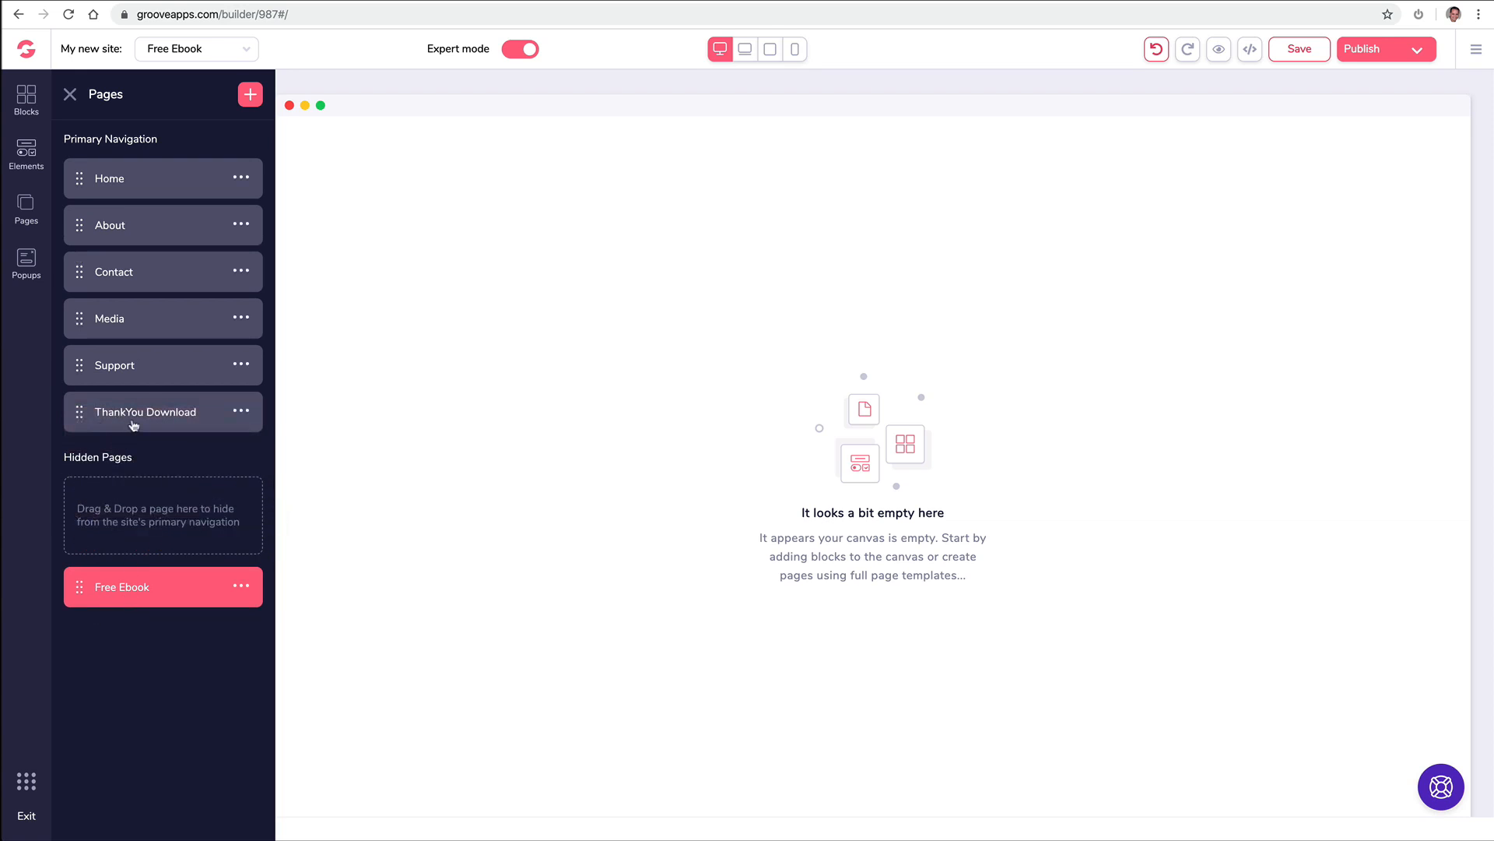
drag(90, 421, 88, 596)
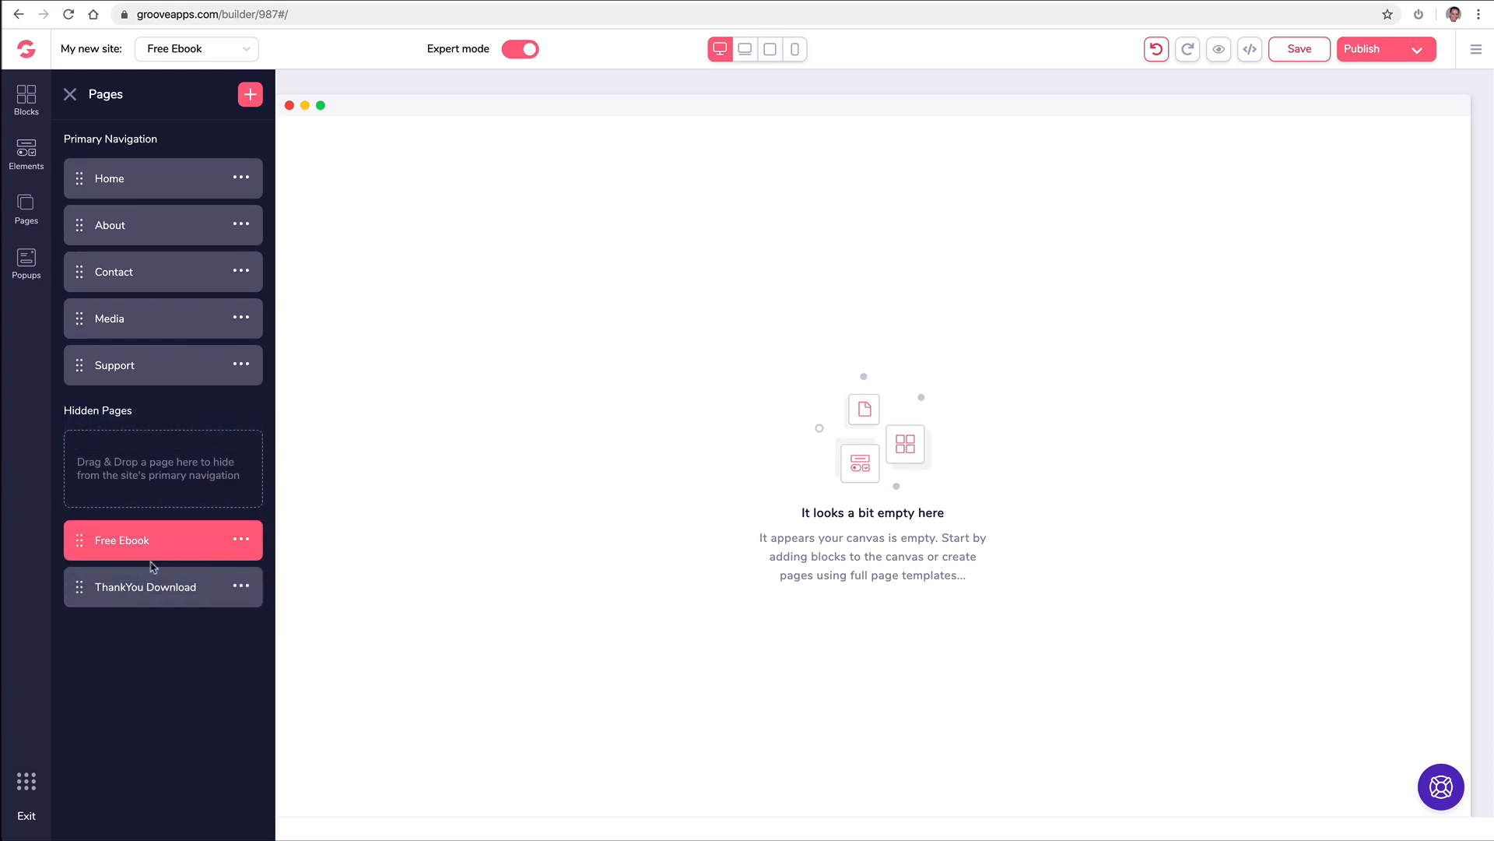
Add the wireframe navigation bar with a logo, centred page links and social icons to the ThankYou Download page
click(141, 589)
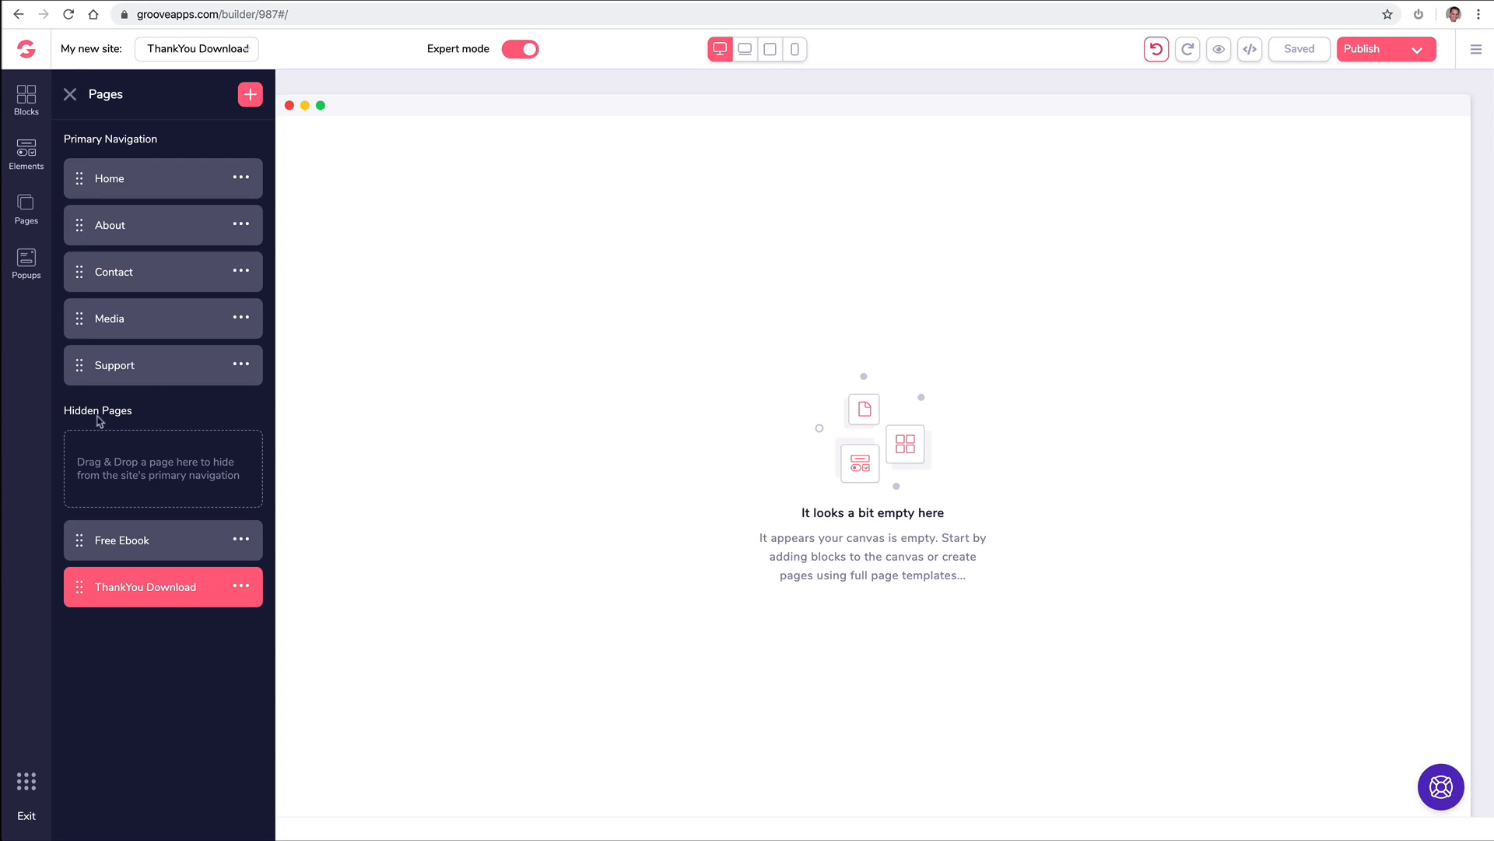
click(33, 102)
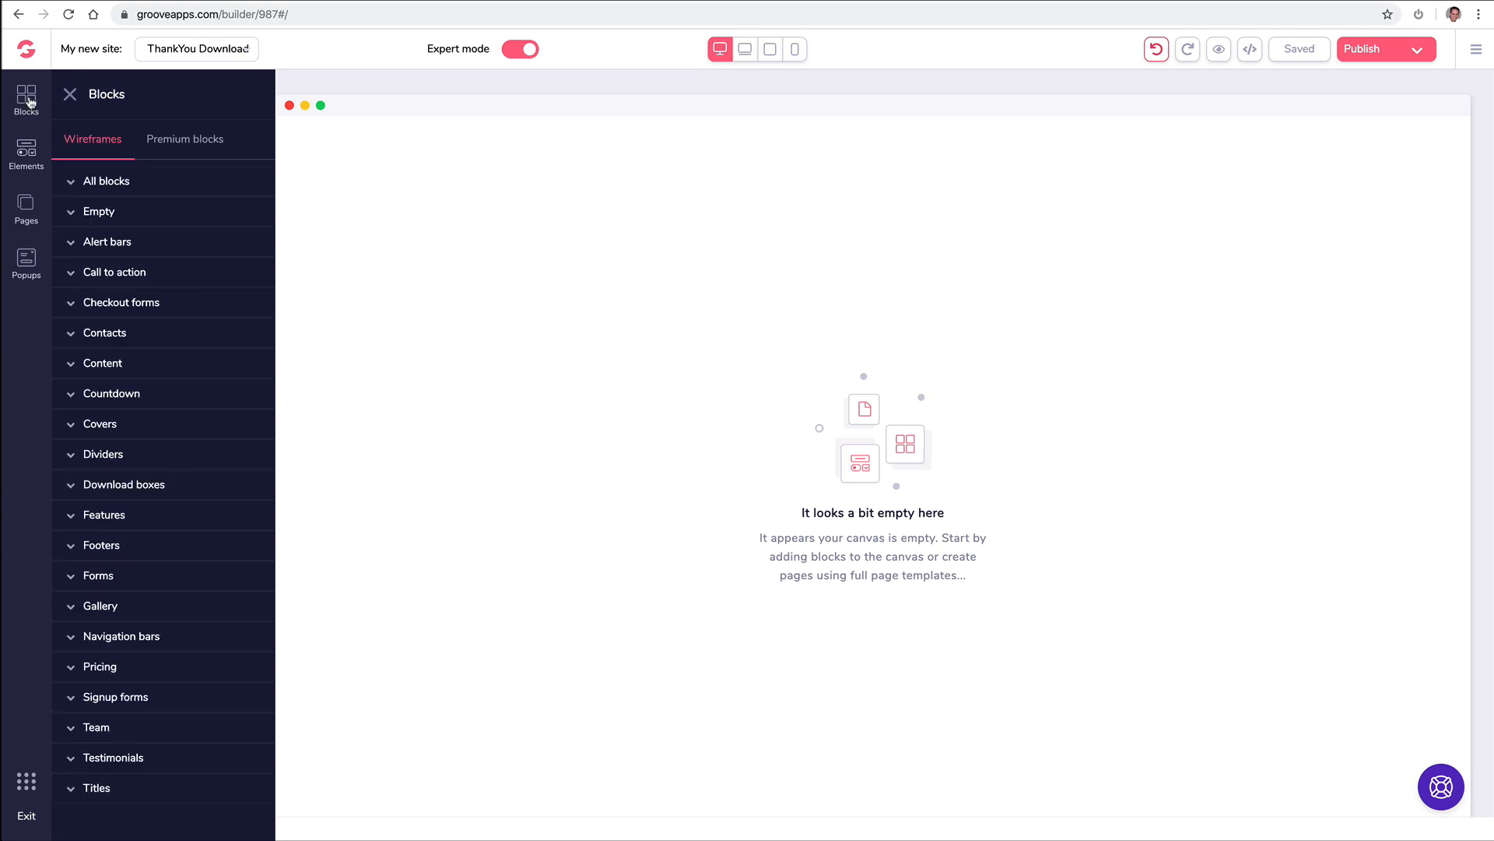
click(176, 143)
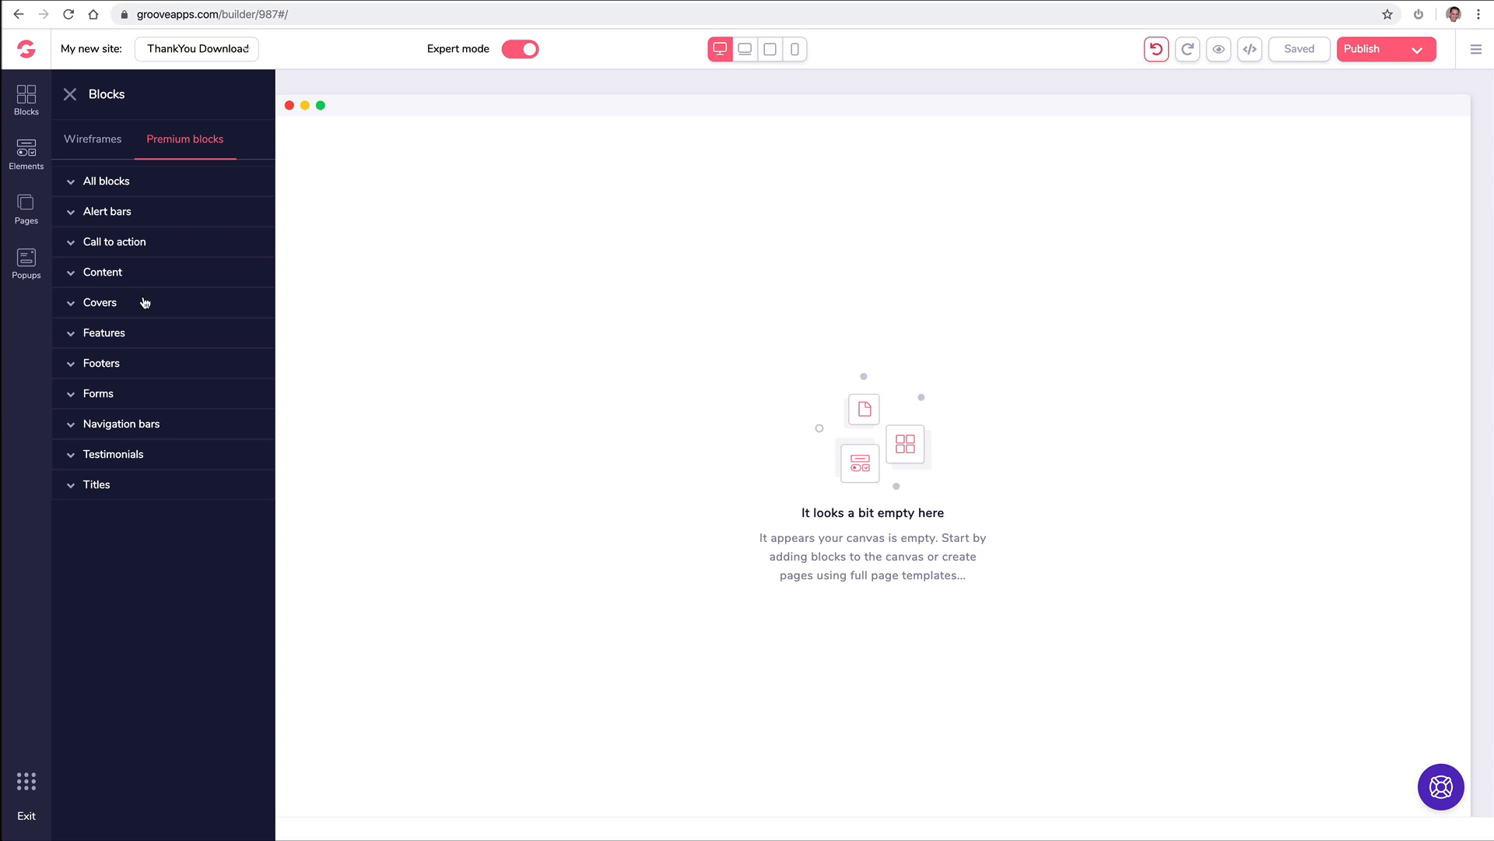
click(137, 436)
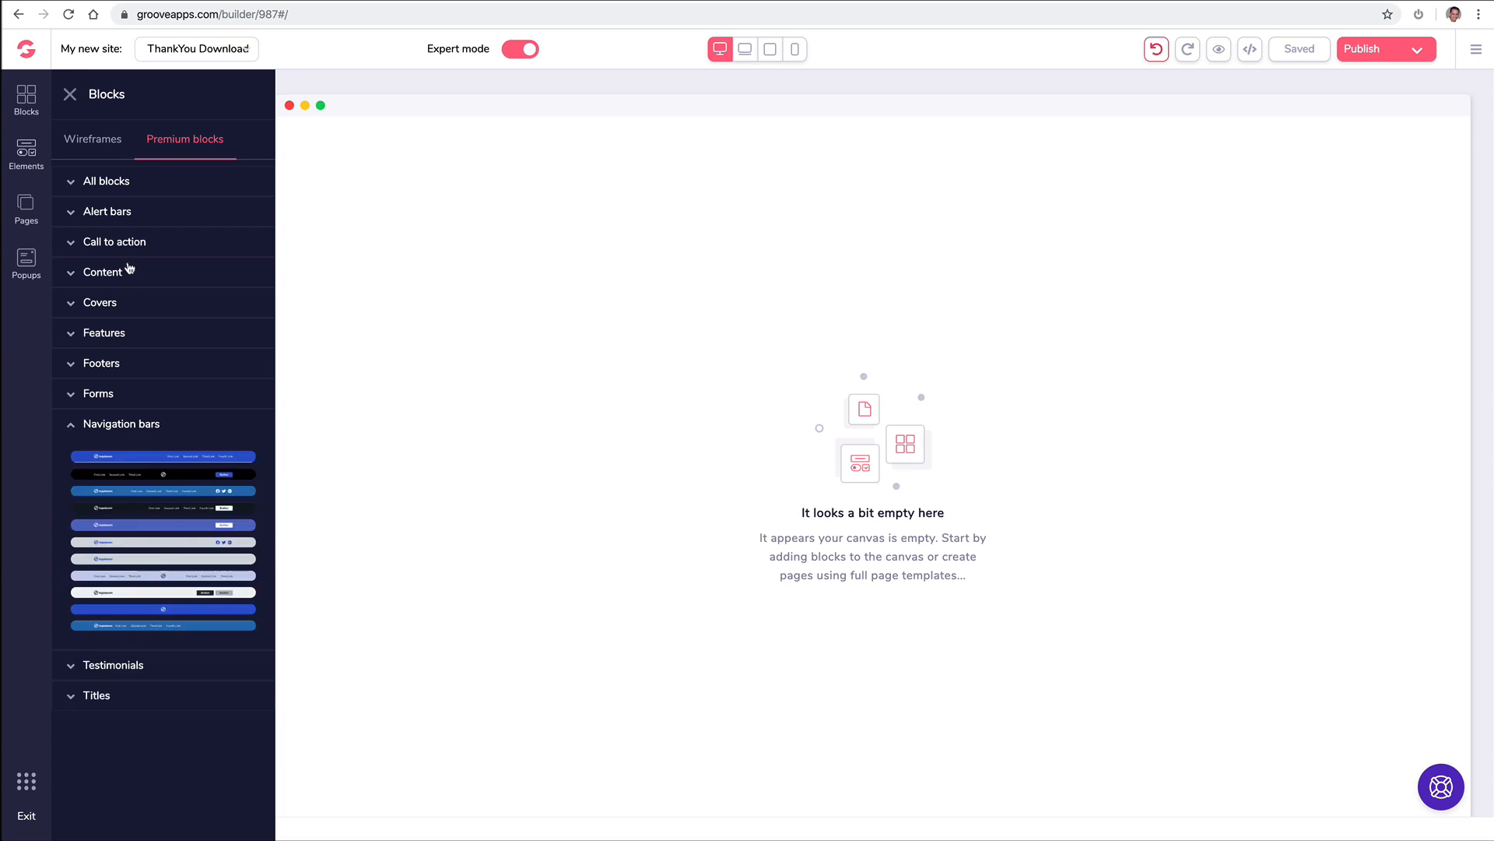
click(102, 140)
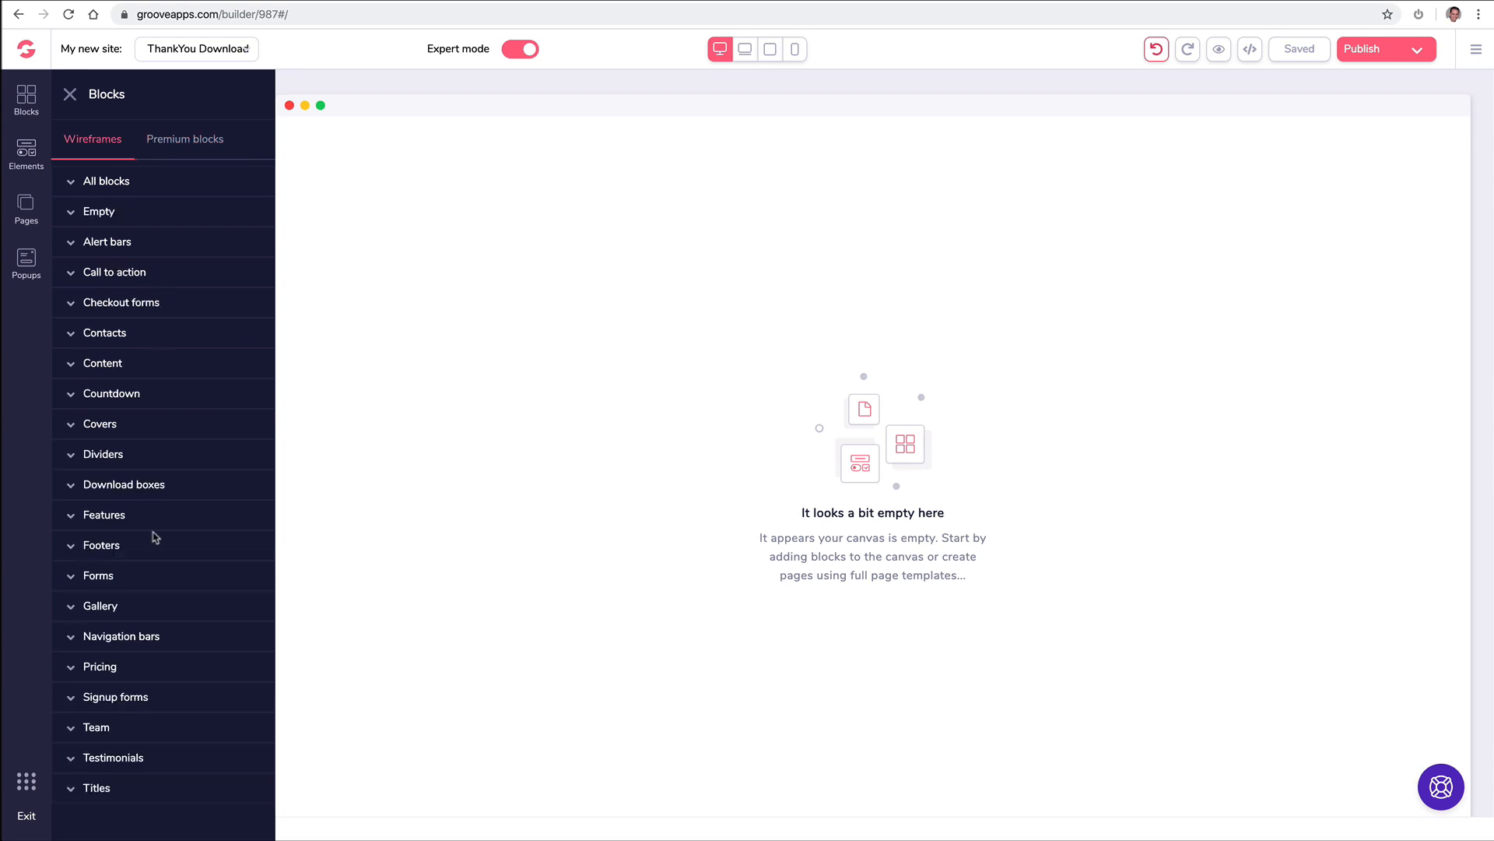
click(127, 635)
scroll(179, 592, down, 2)
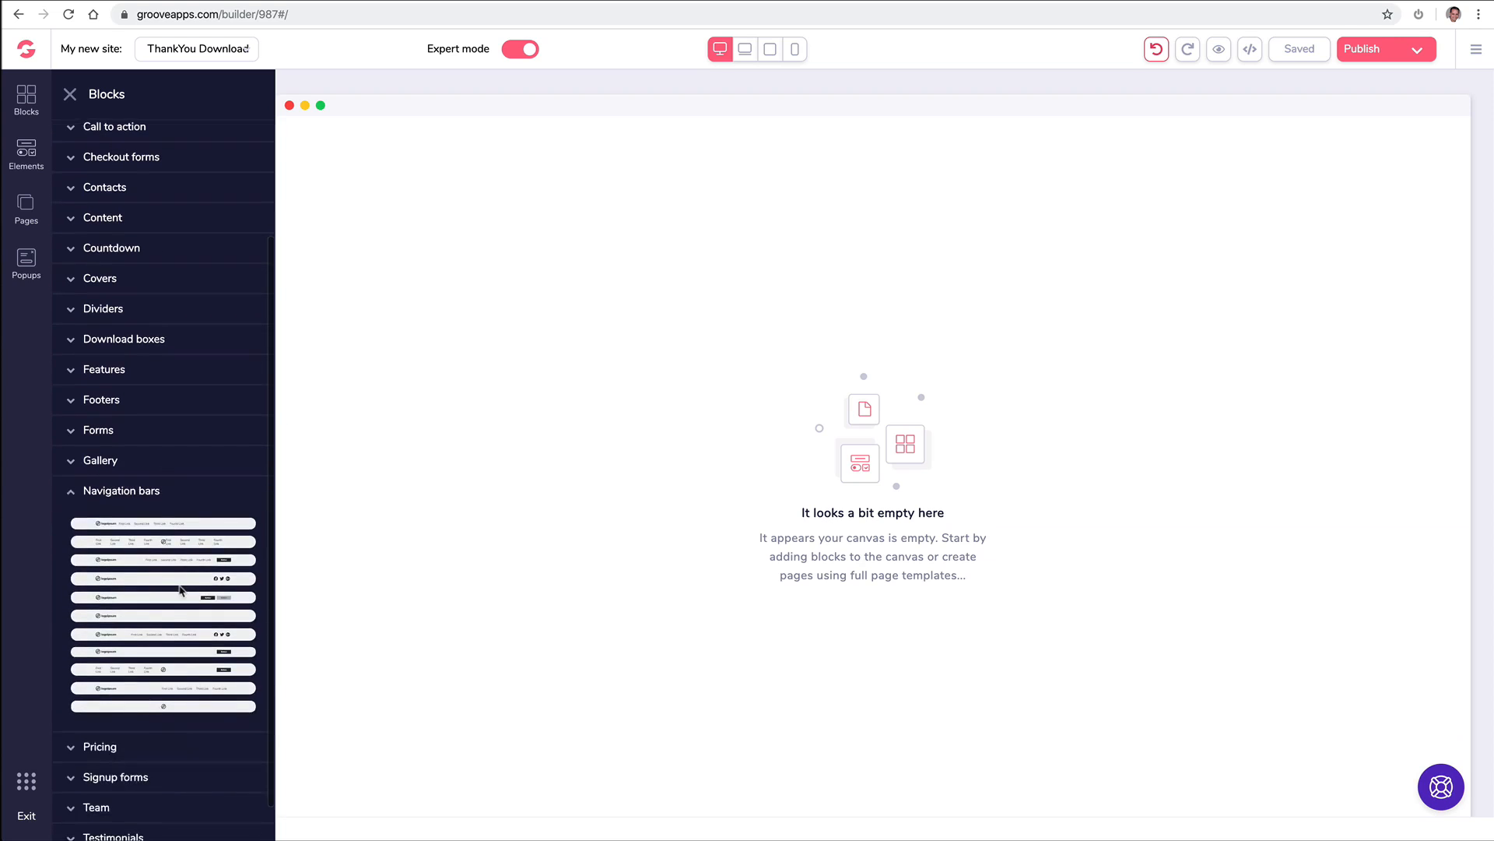
drag(168, 632, 730, 164)
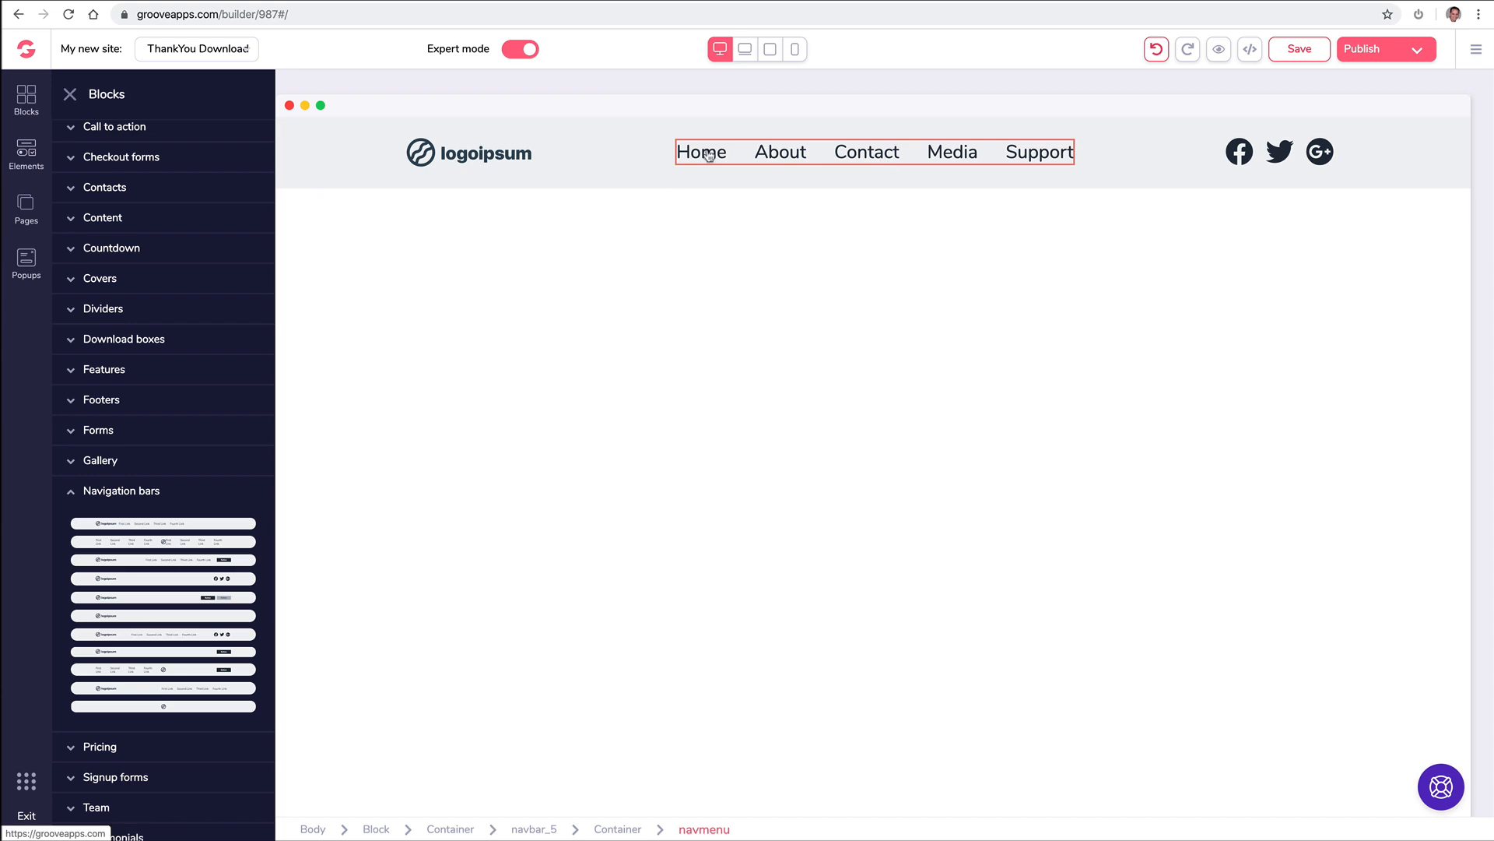
Nest the Media page under Contact in the primary navigation and check the Contact dropdown in the navigation bar
click(32, 208)
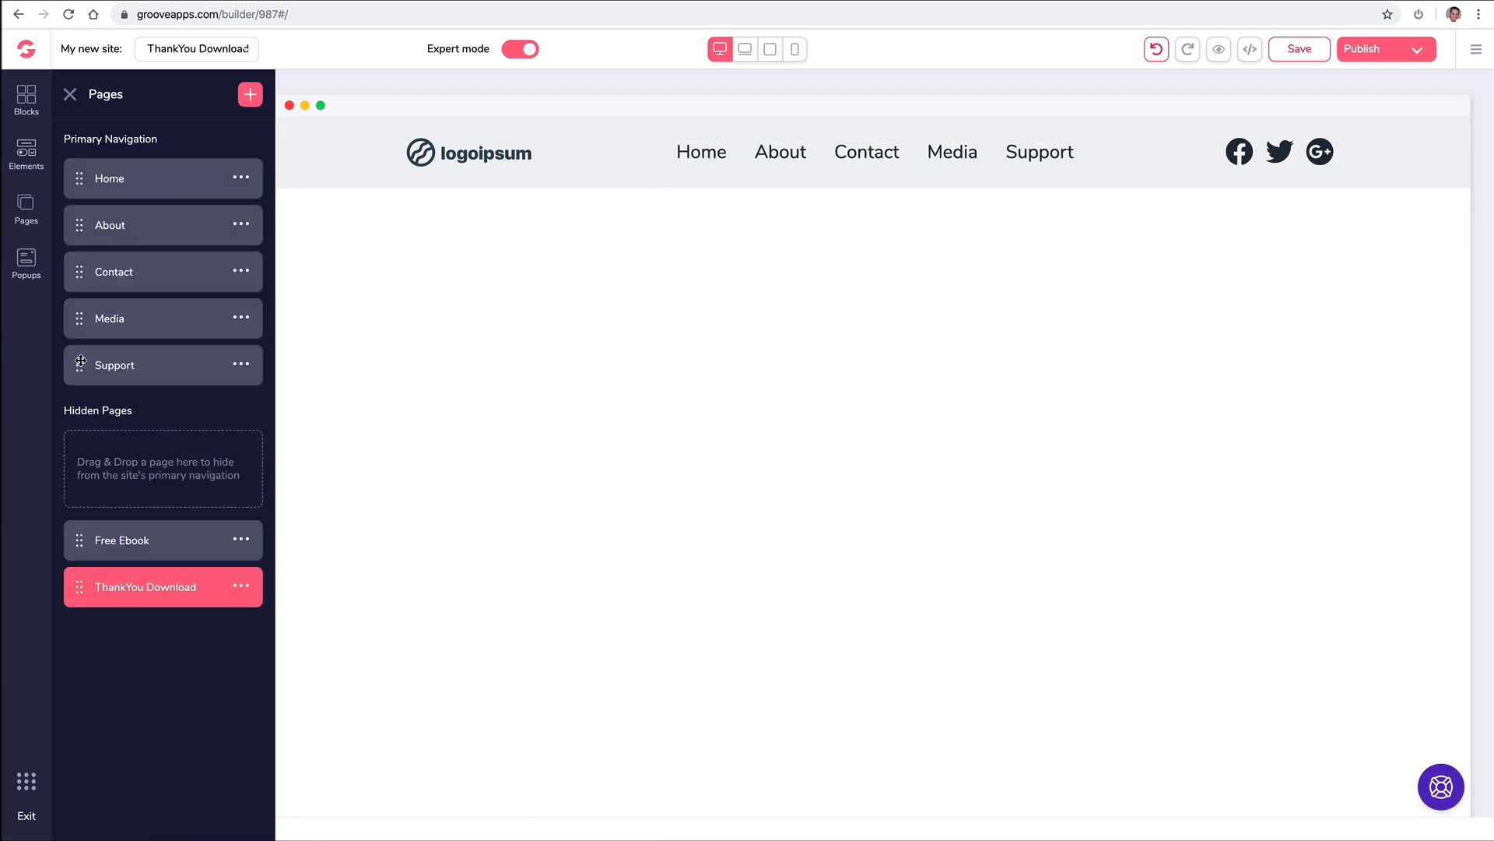
drag(80, 360, 82, 310)
click(940, 153)
drag(80, 318, 143, 304)
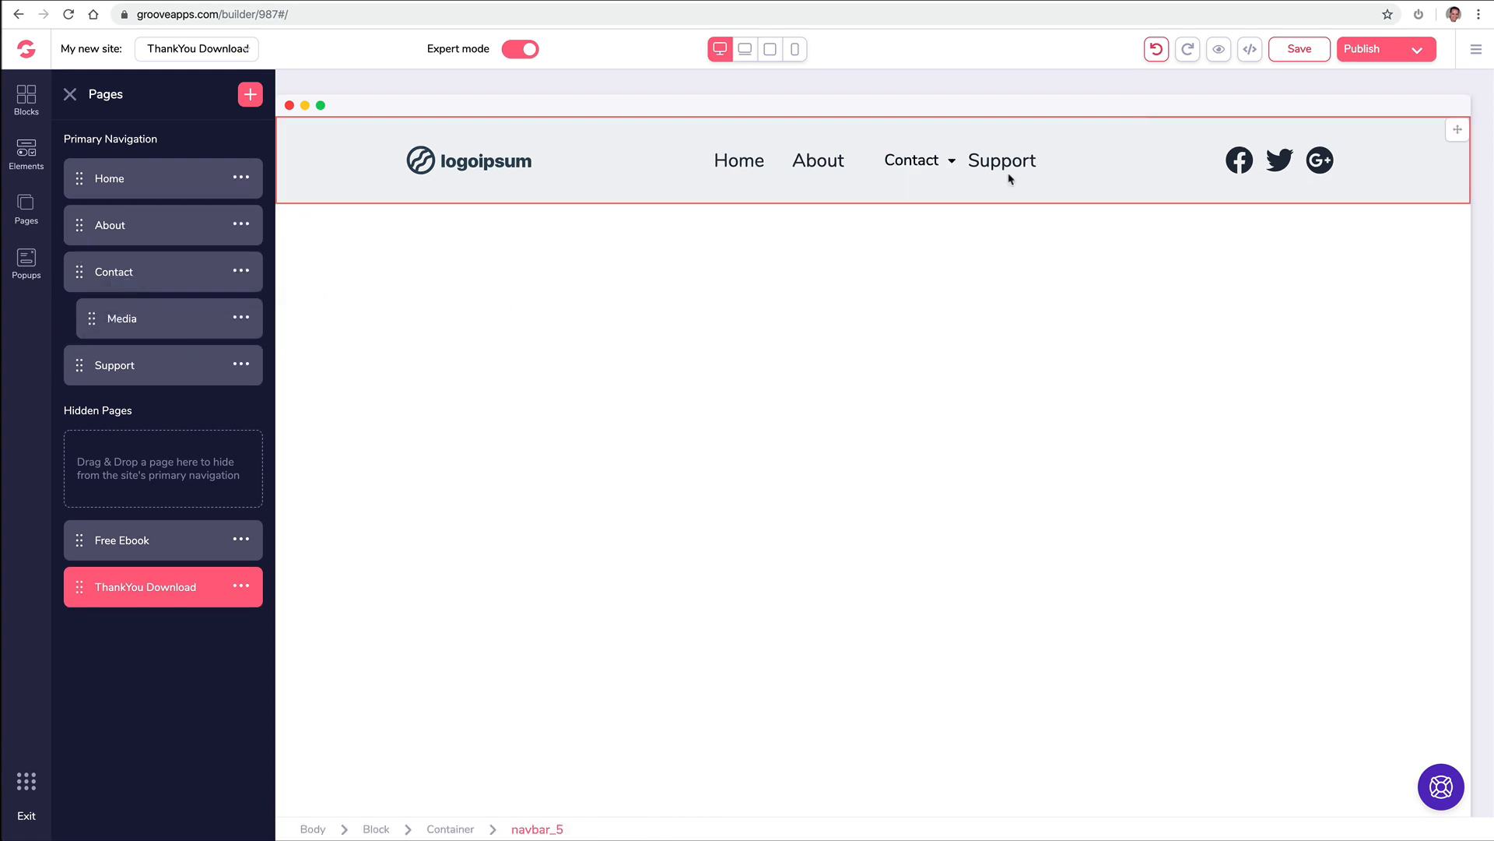
click(948, 158)
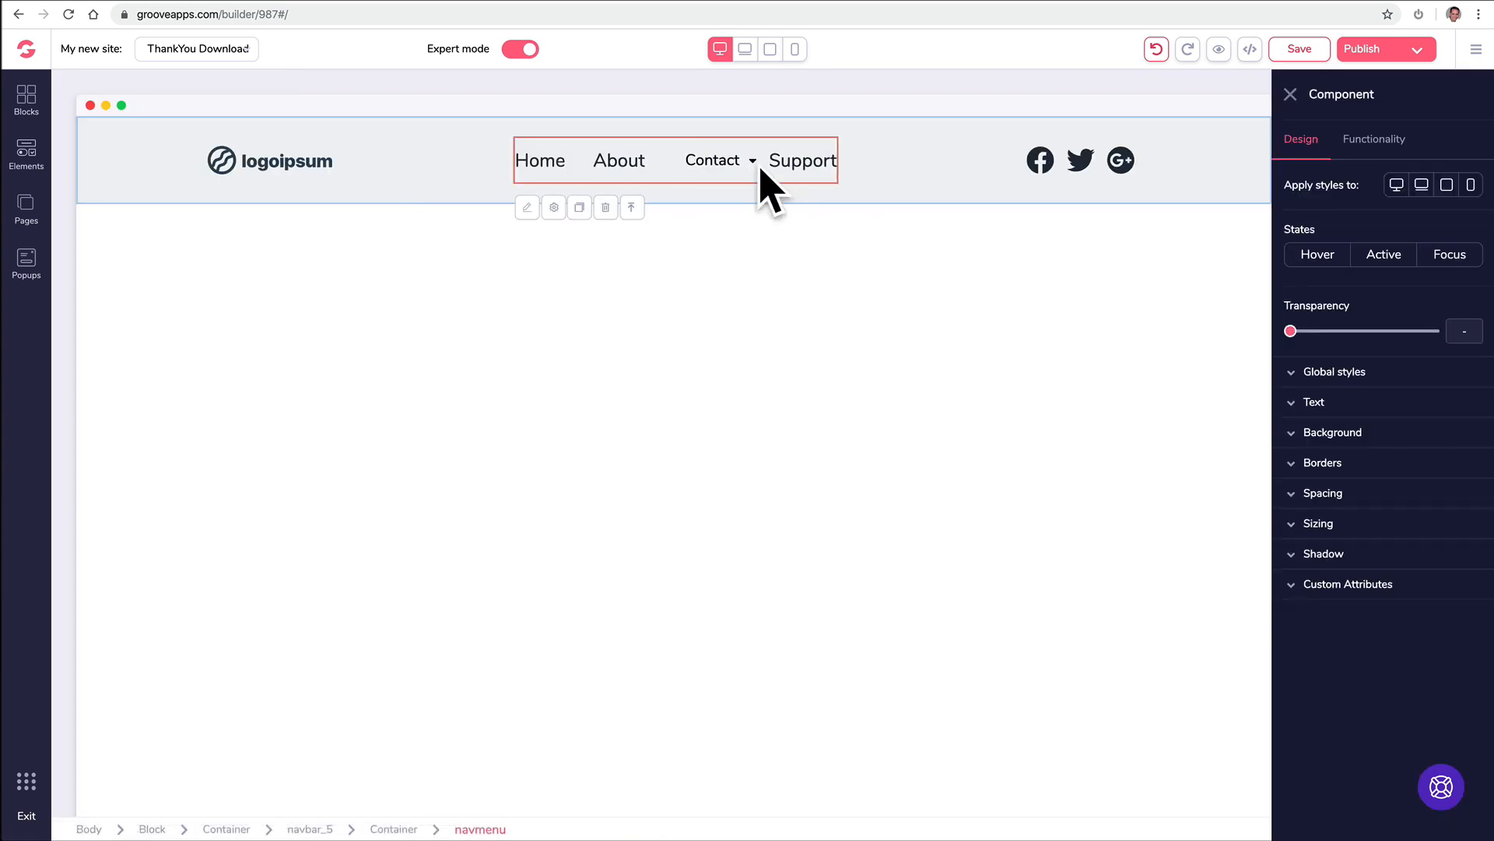
click(1291, 95)
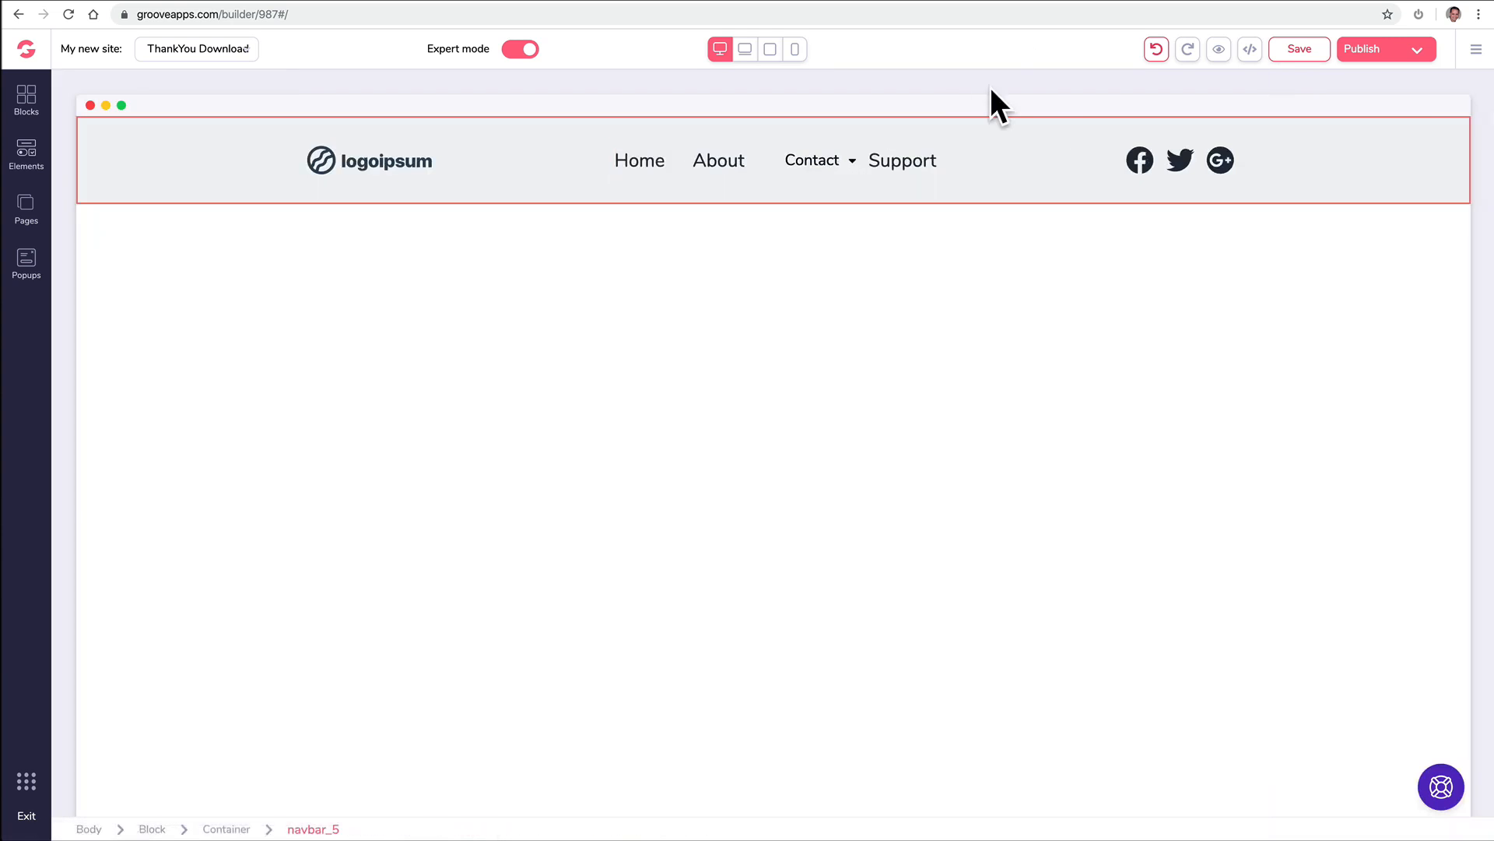
click(26, 209)
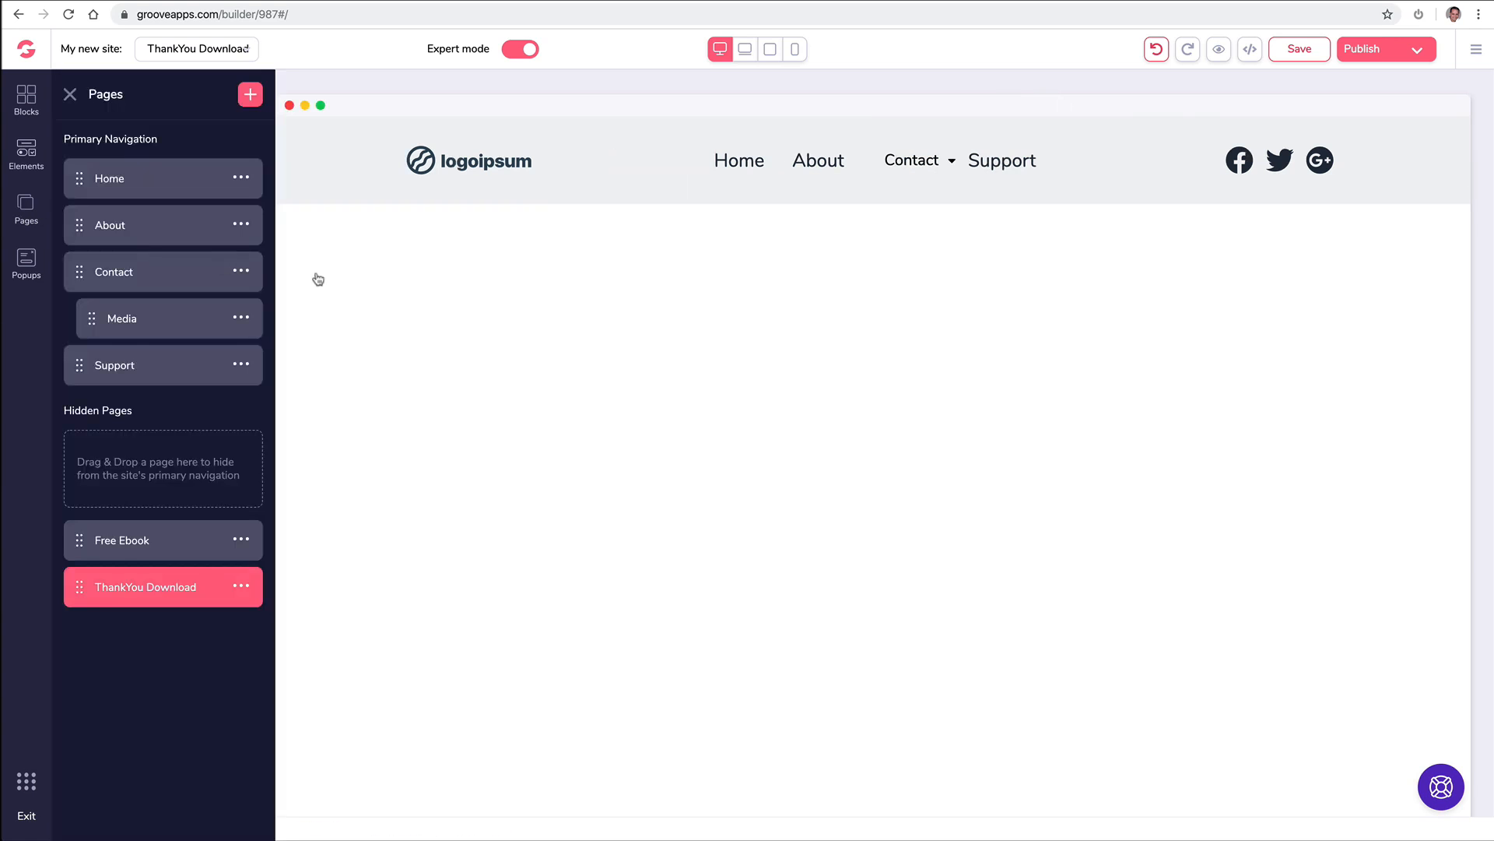
Replace the navigation bar's placeholder logo with 5cdb2ae44c6da_Big---logo--text.png, found by searching the whole Mac for "logo"
click(477, 165)
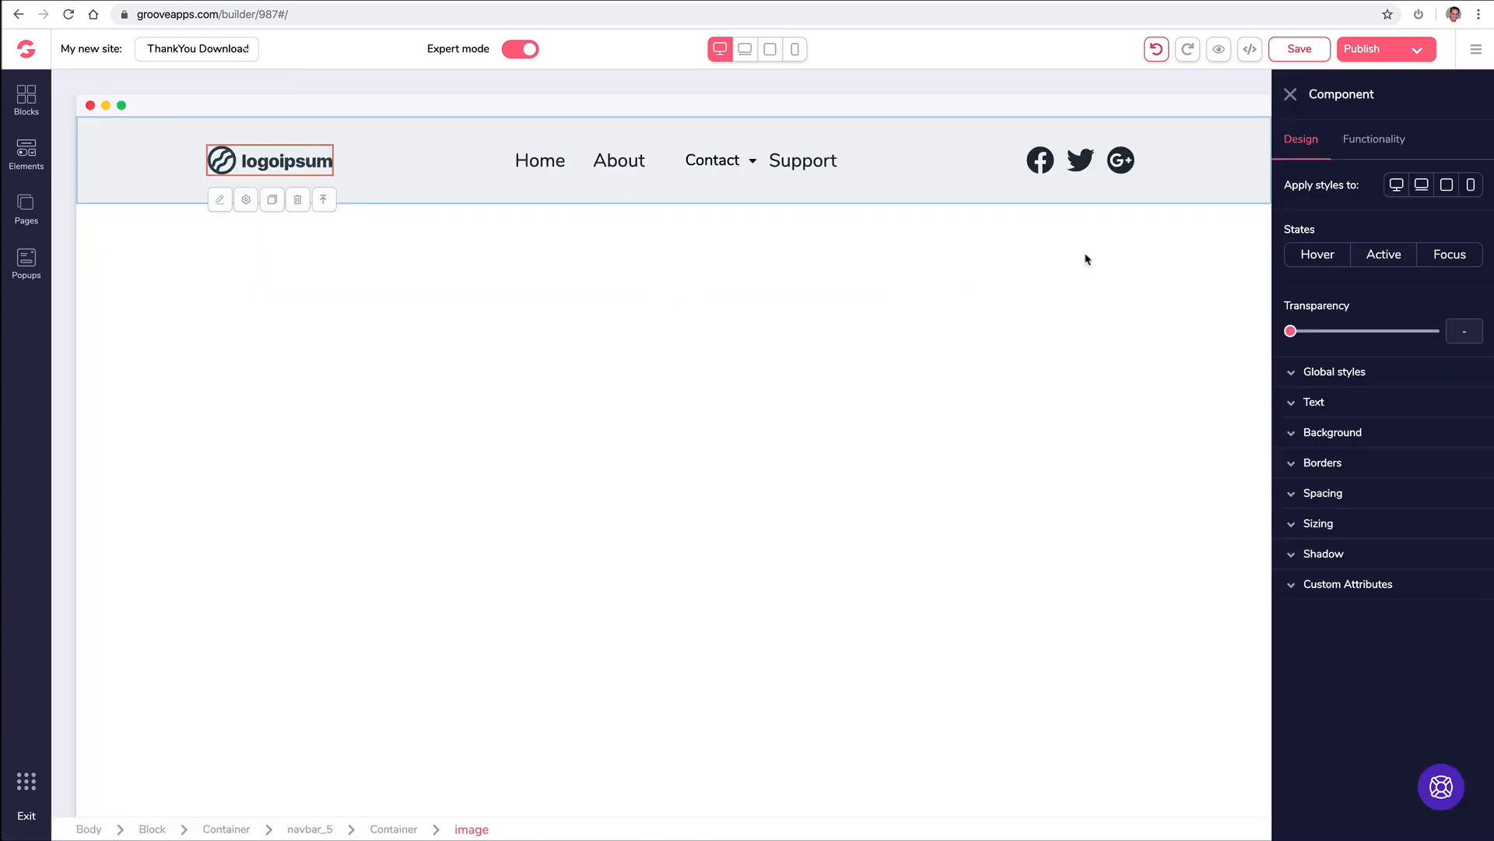
click(1374, 144)
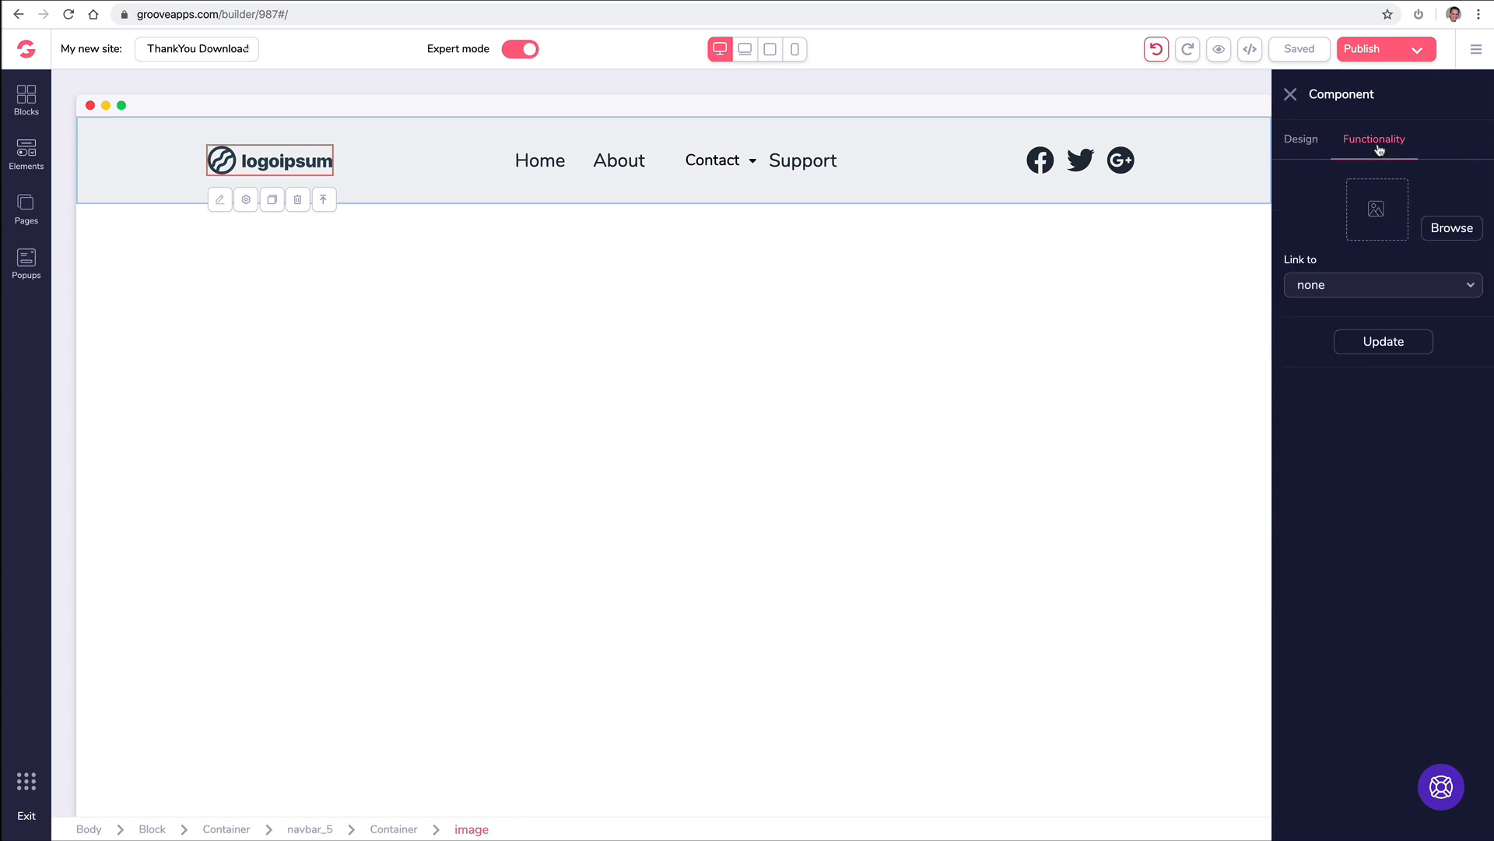
click(1434, 228)
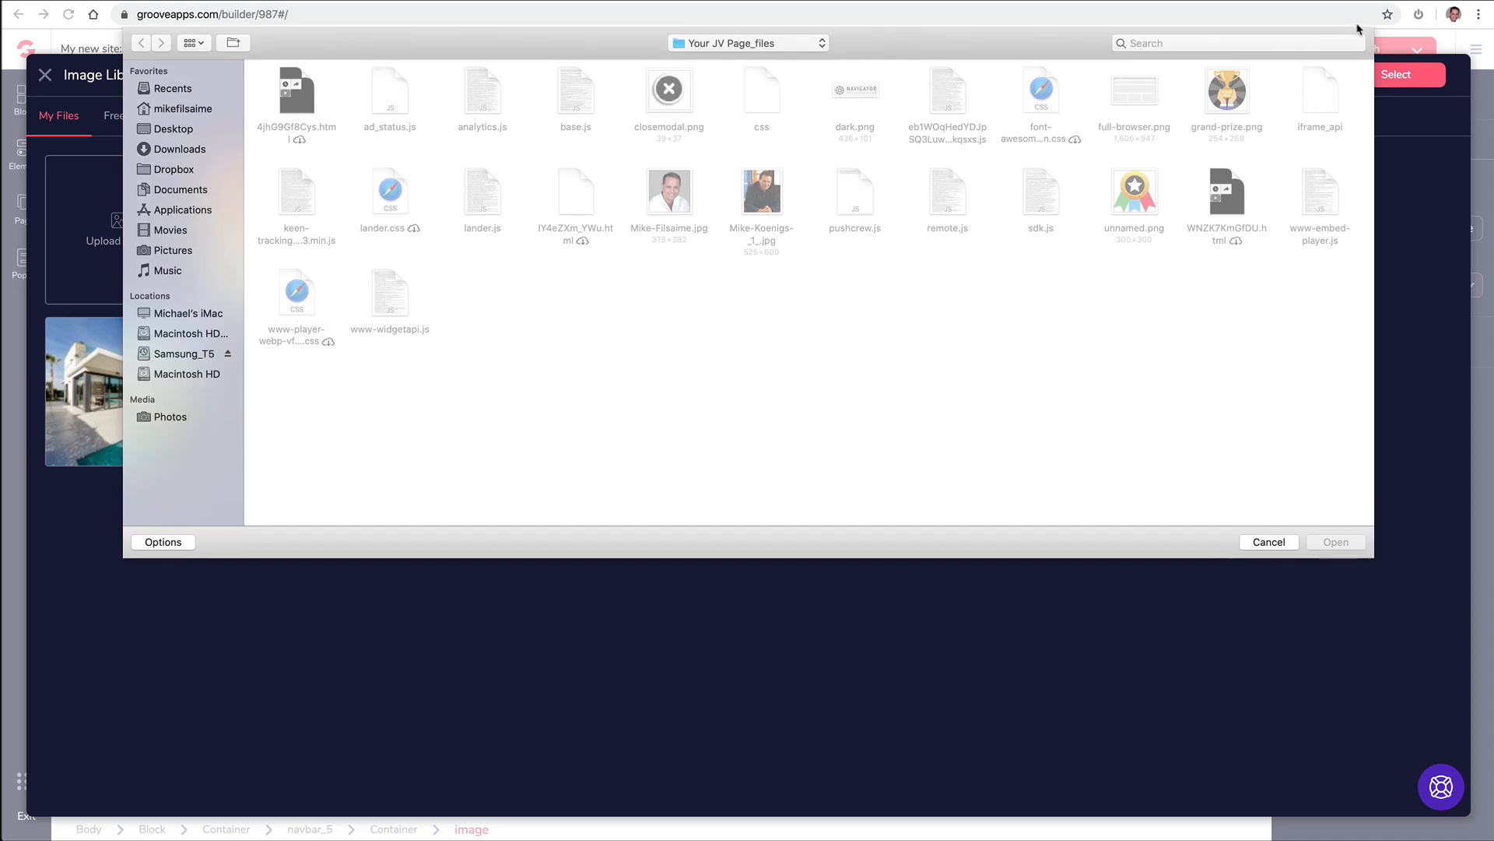
click(1234, 42)
text(logo)
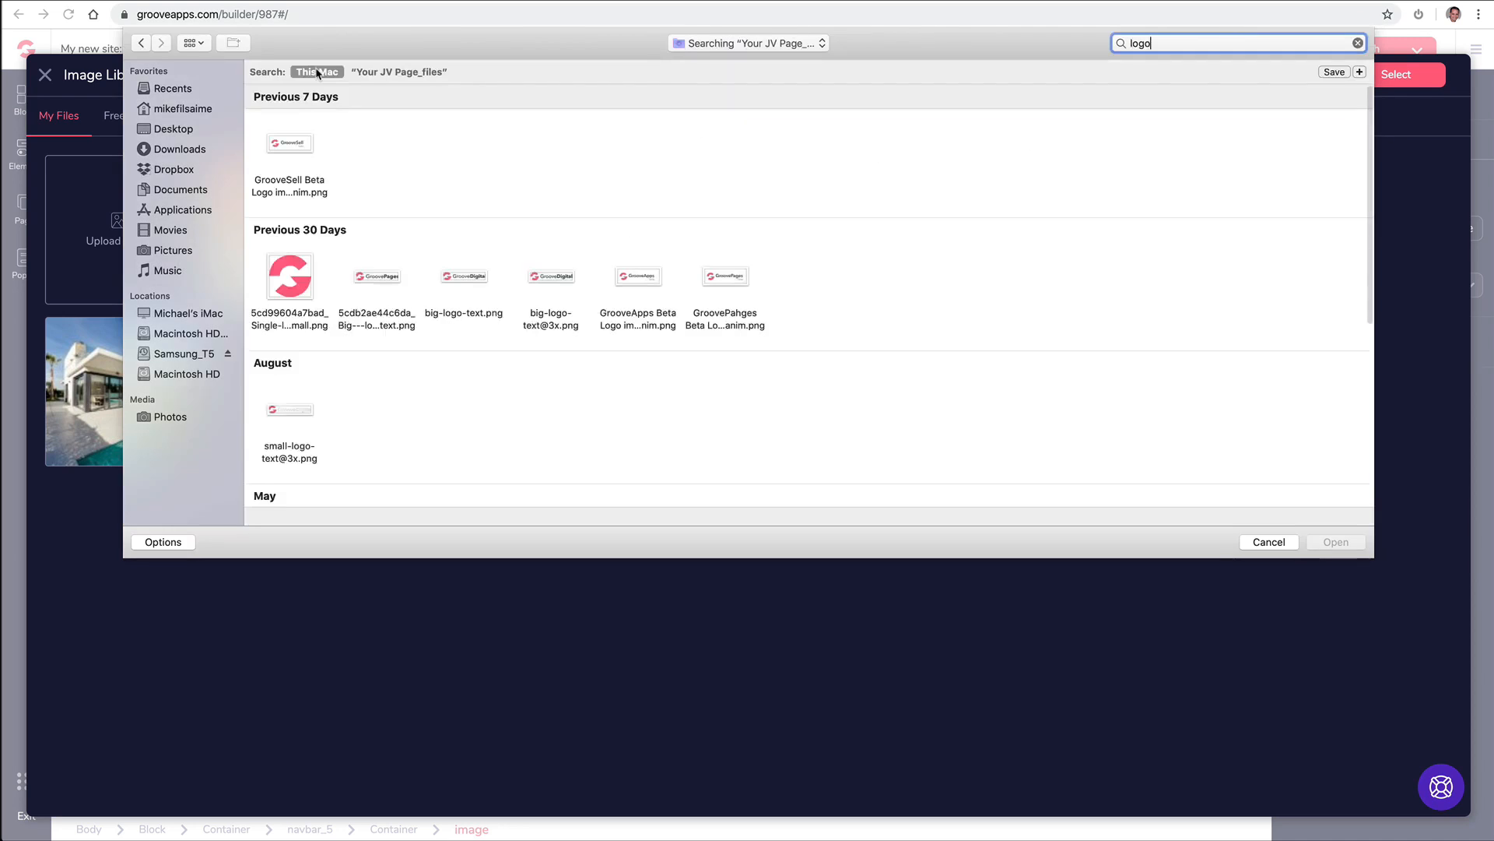
click(380, 277)
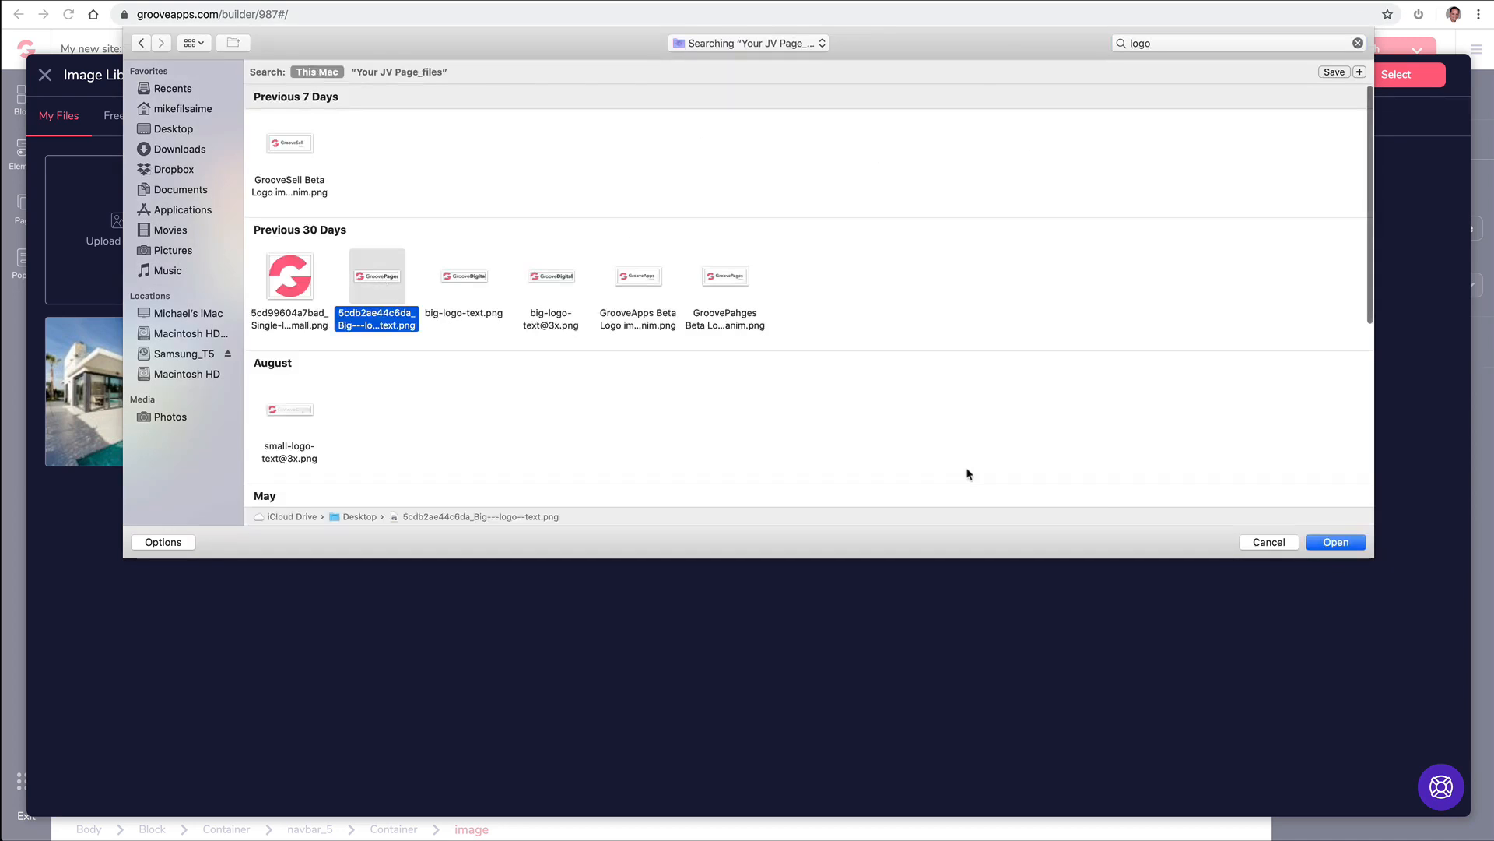
click(1332, 543)
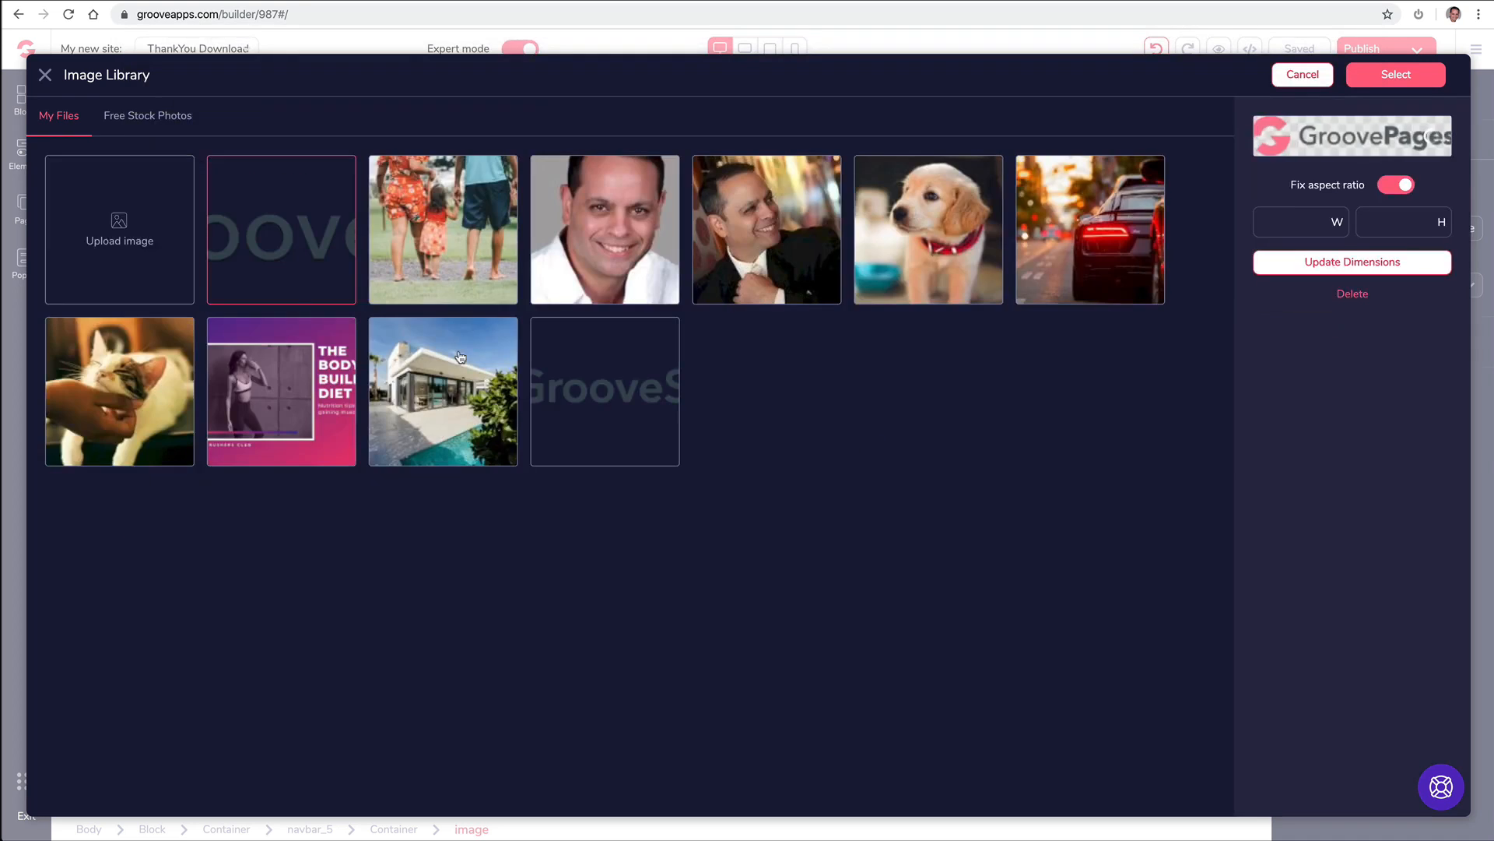
click(1406, 78)
click(1371, 342)
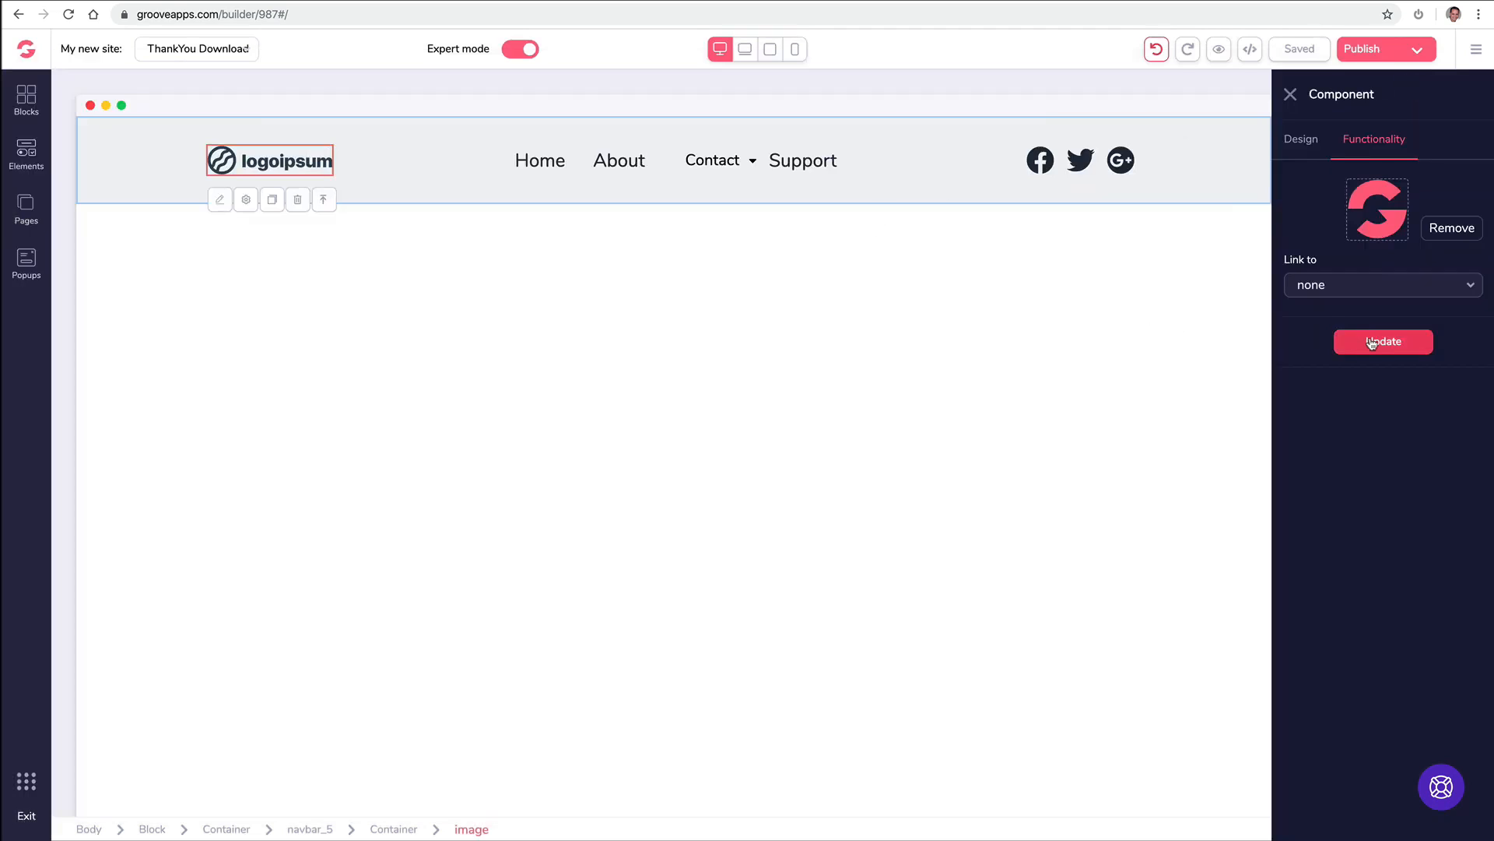
click(473, 282)
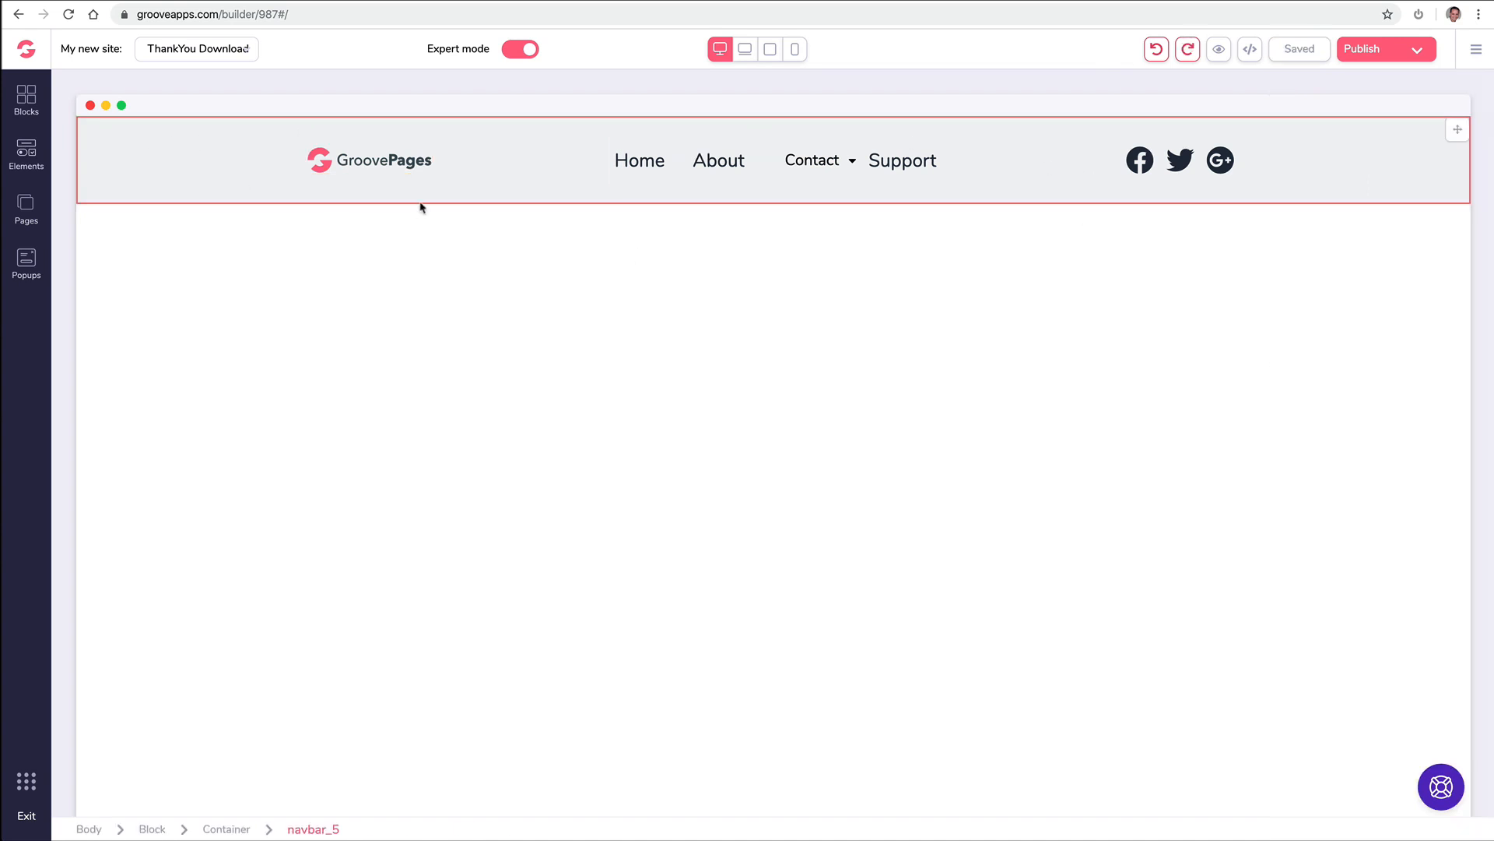
Set the whole navigation bar's background colour to the light pink shade
click(124, 147)
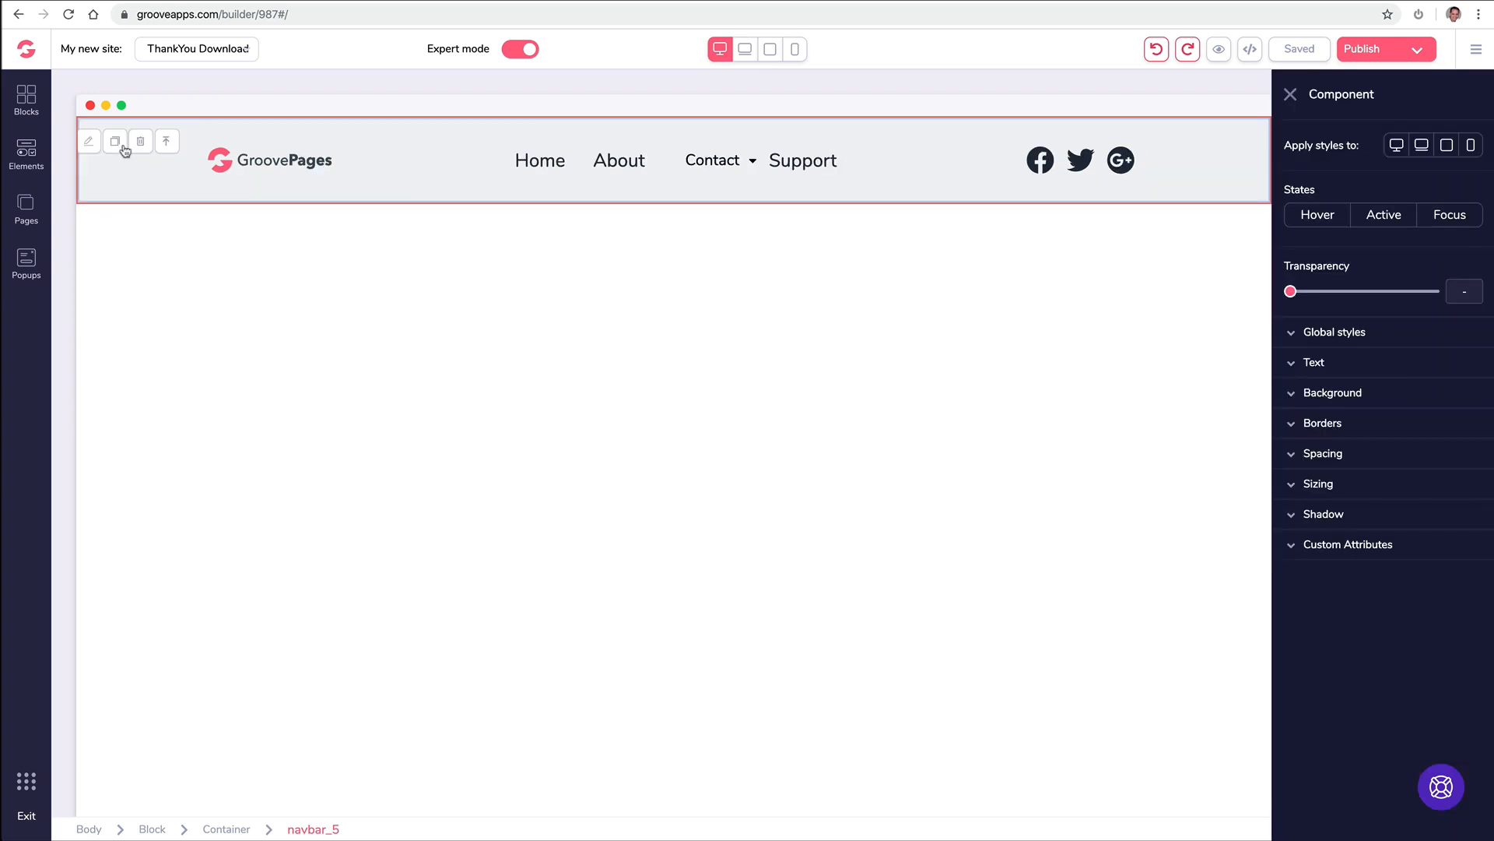
click(1294, 397)
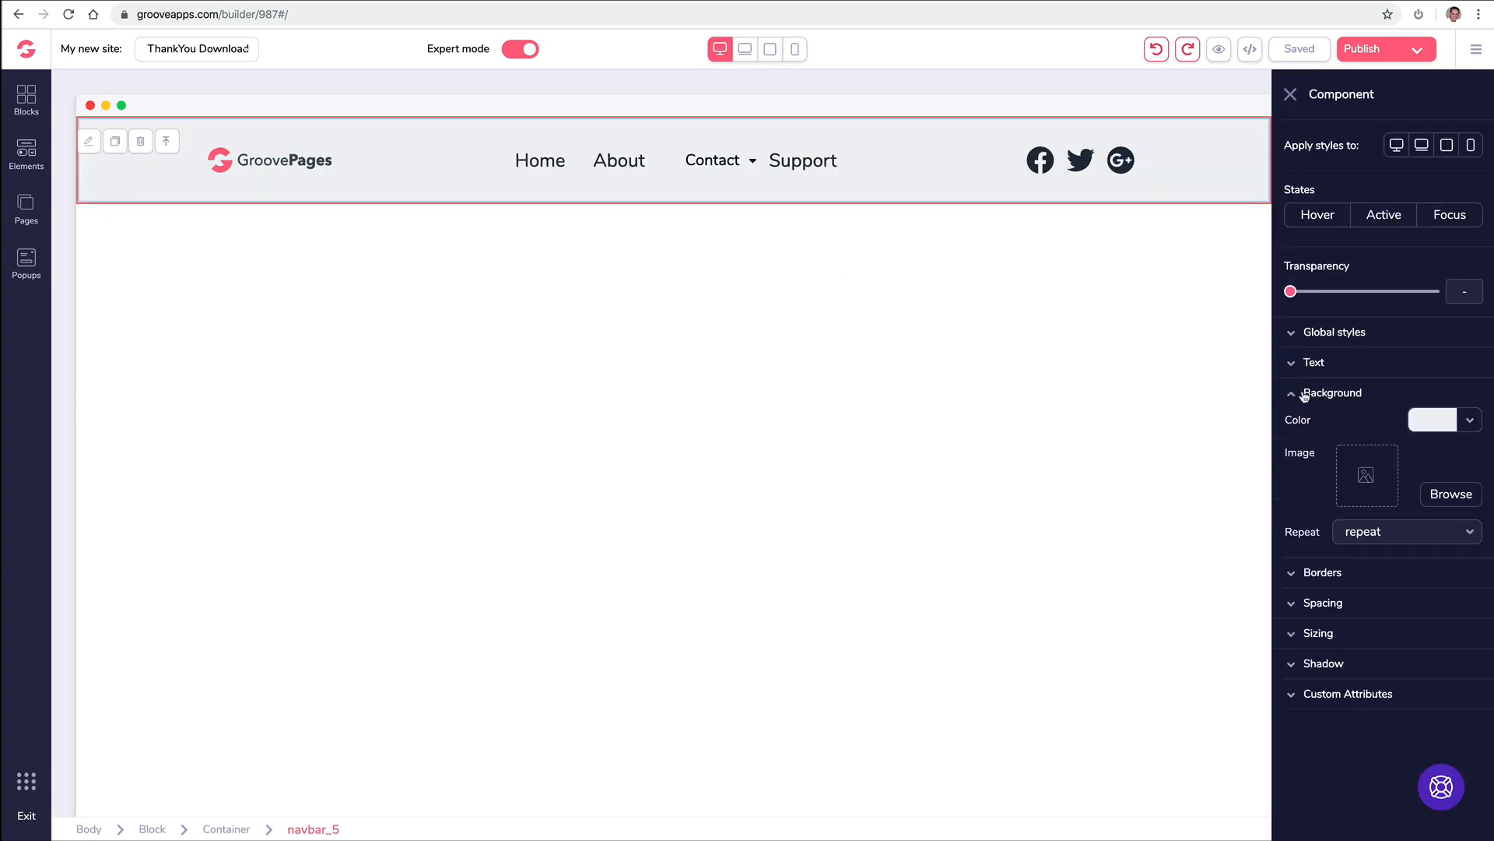
click(1470, 423)
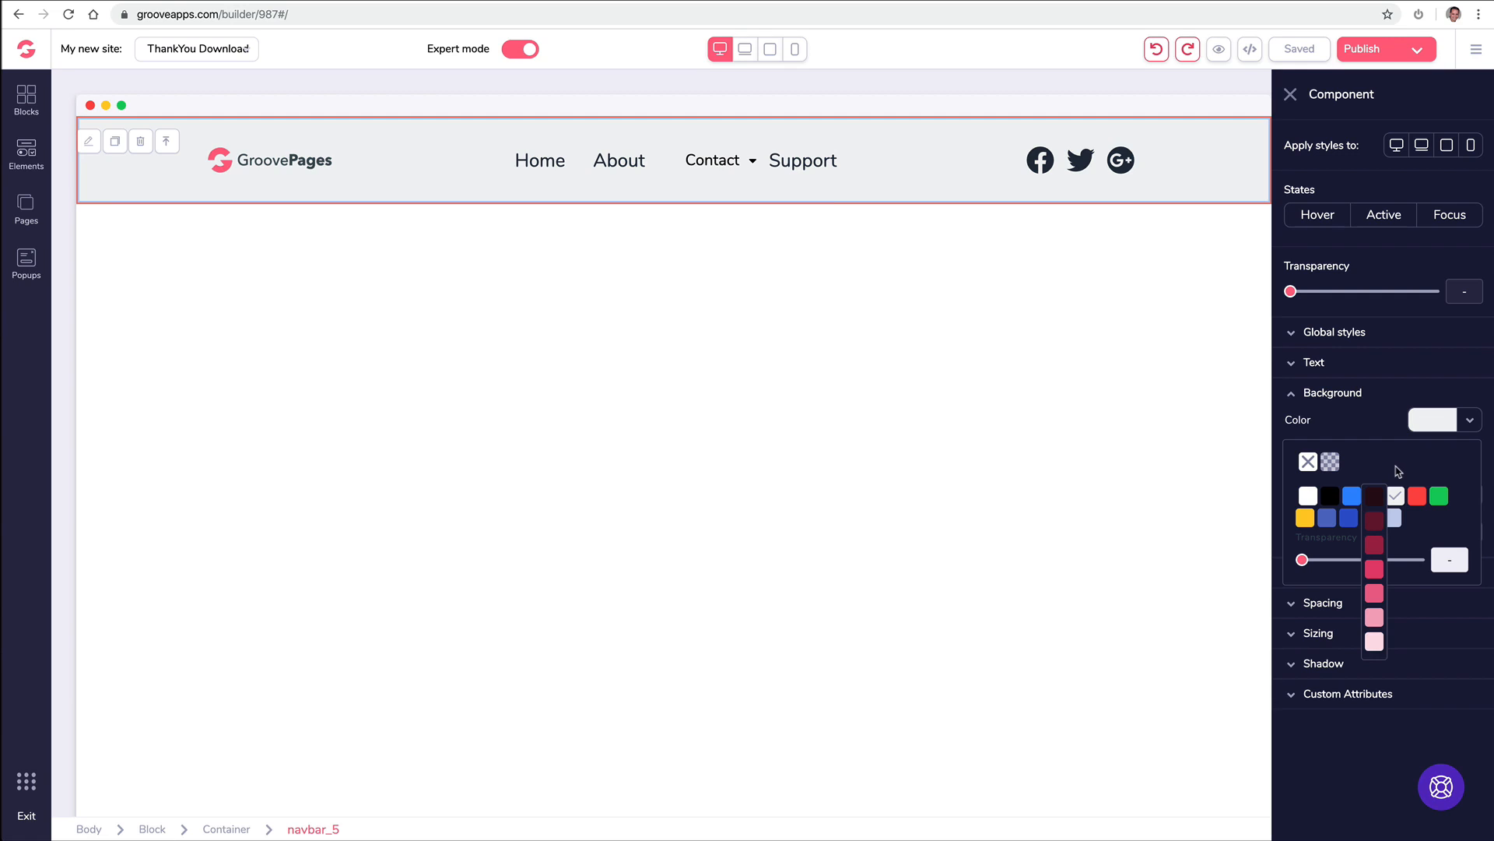
click(1375, 619)
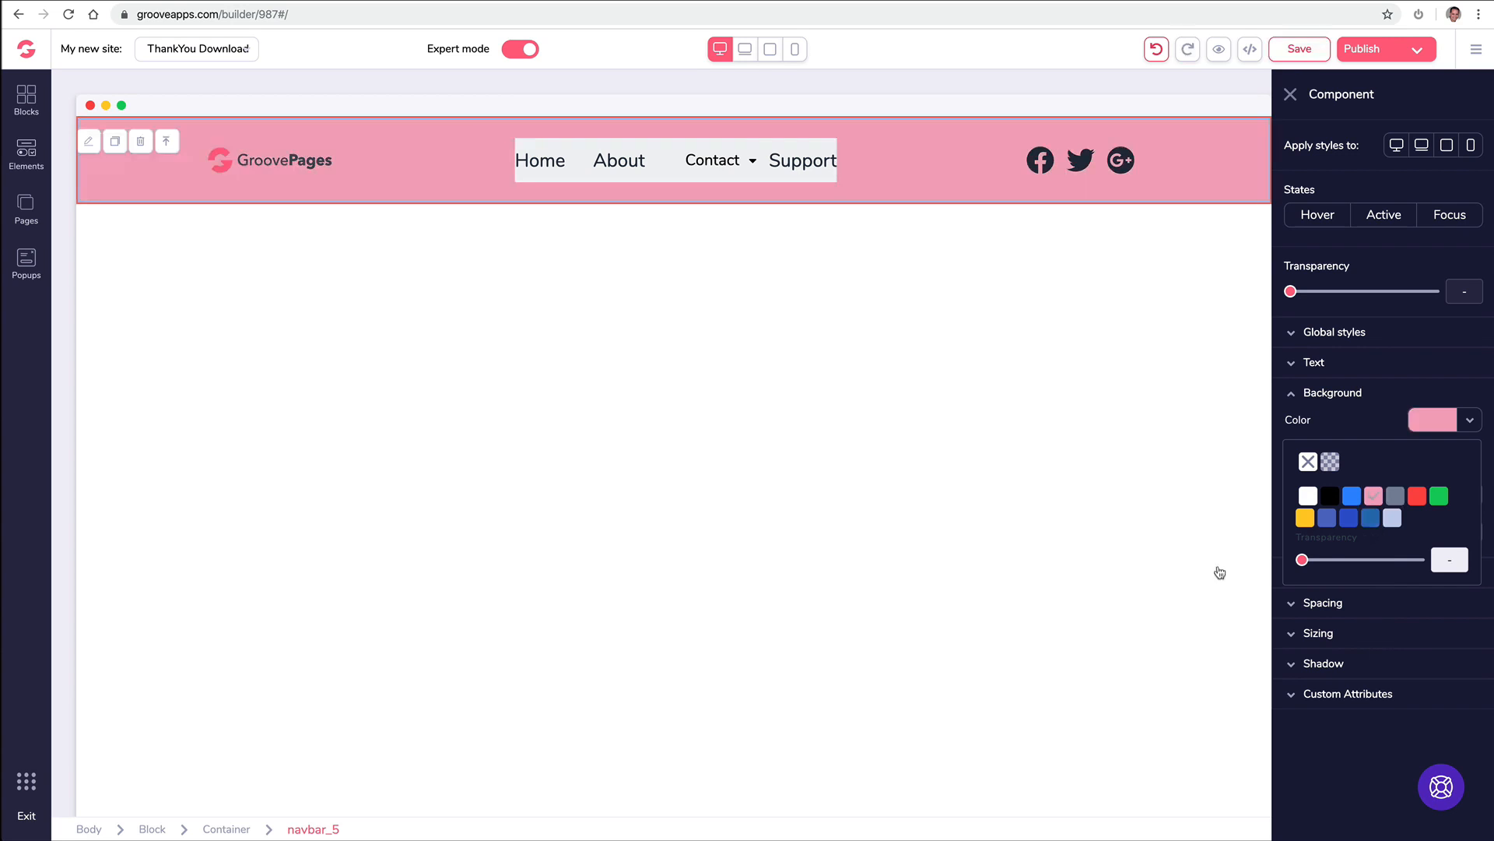
click(580, 155)
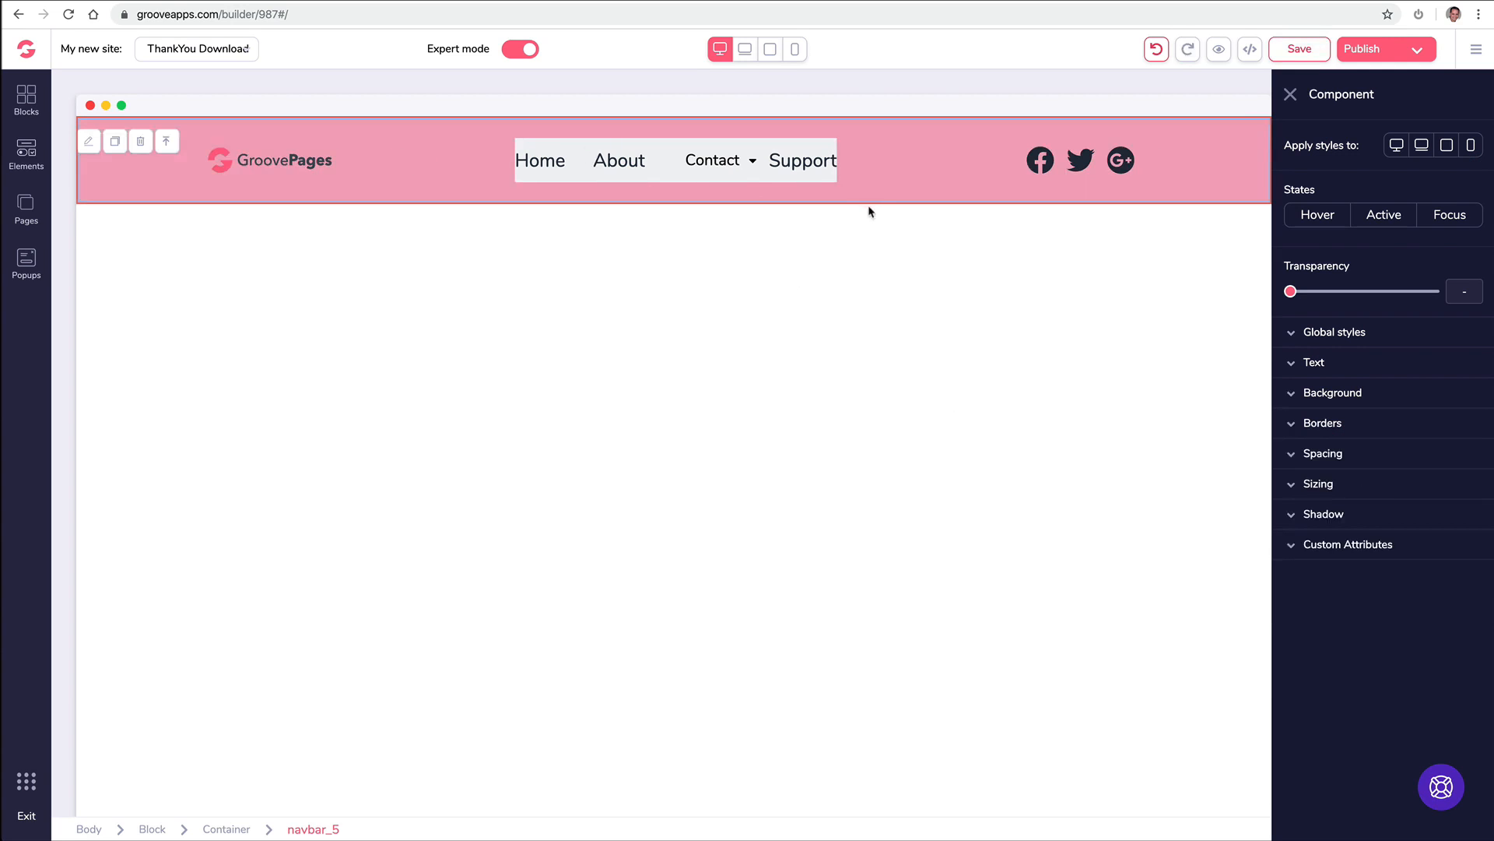
Give the page links menu in the navigation bar the same light pink background colour
click(724, 158)
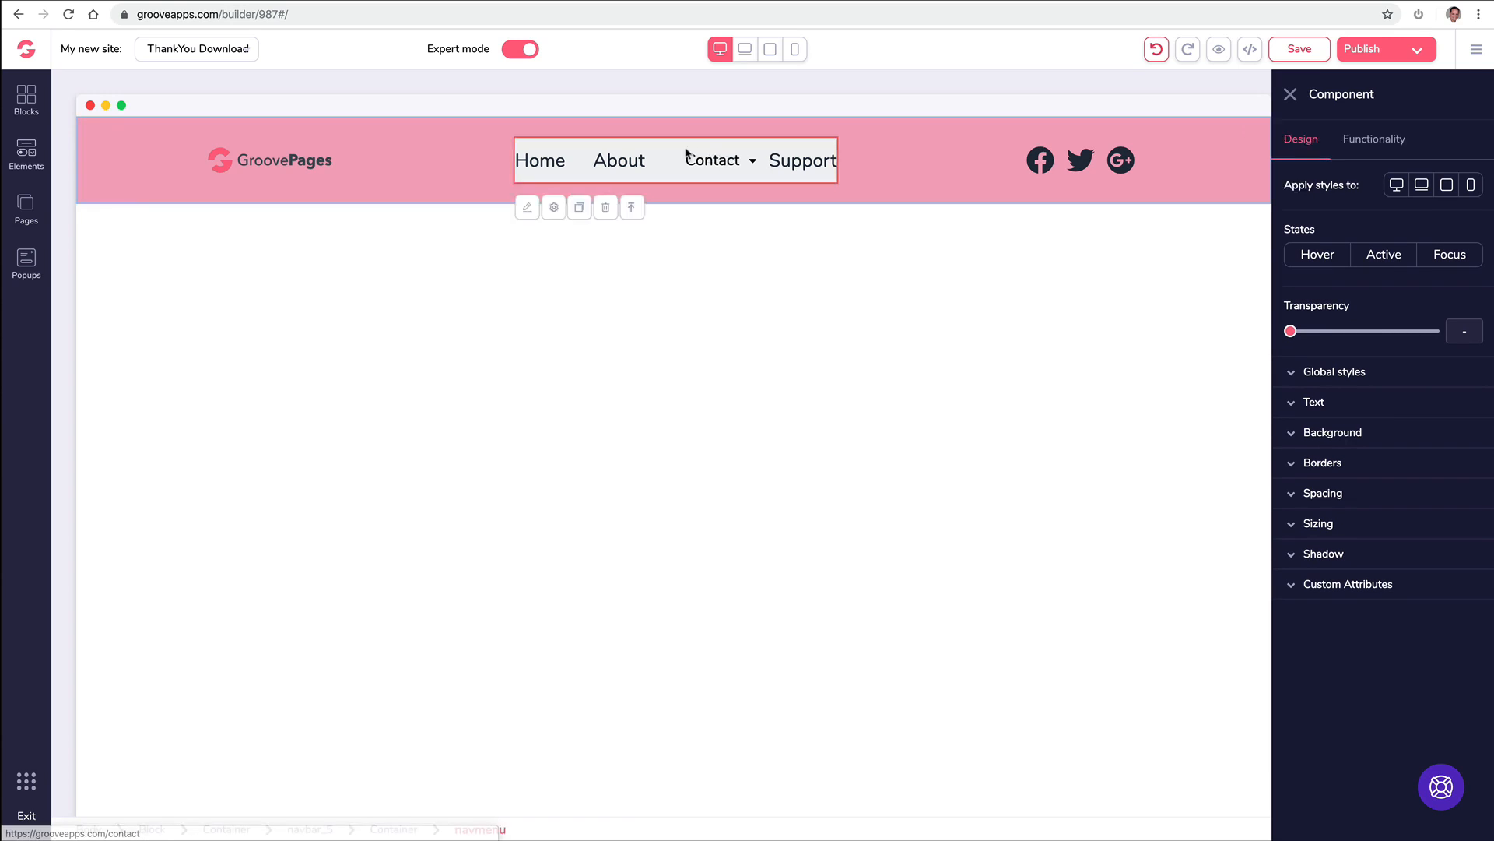
click(1332, 433)
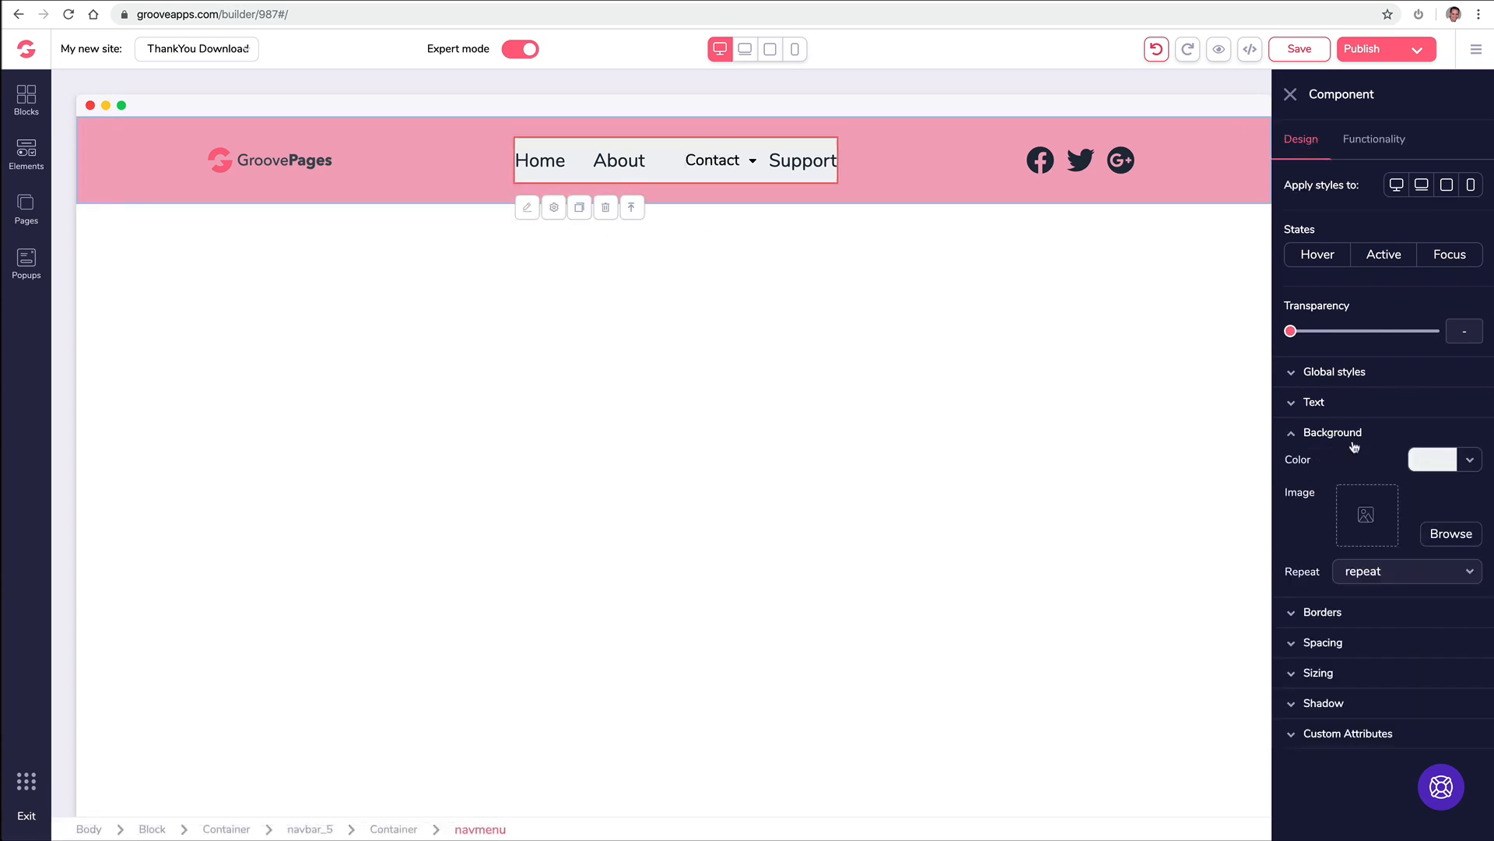
click(1437, 464)
mouse_move(1374, 539)
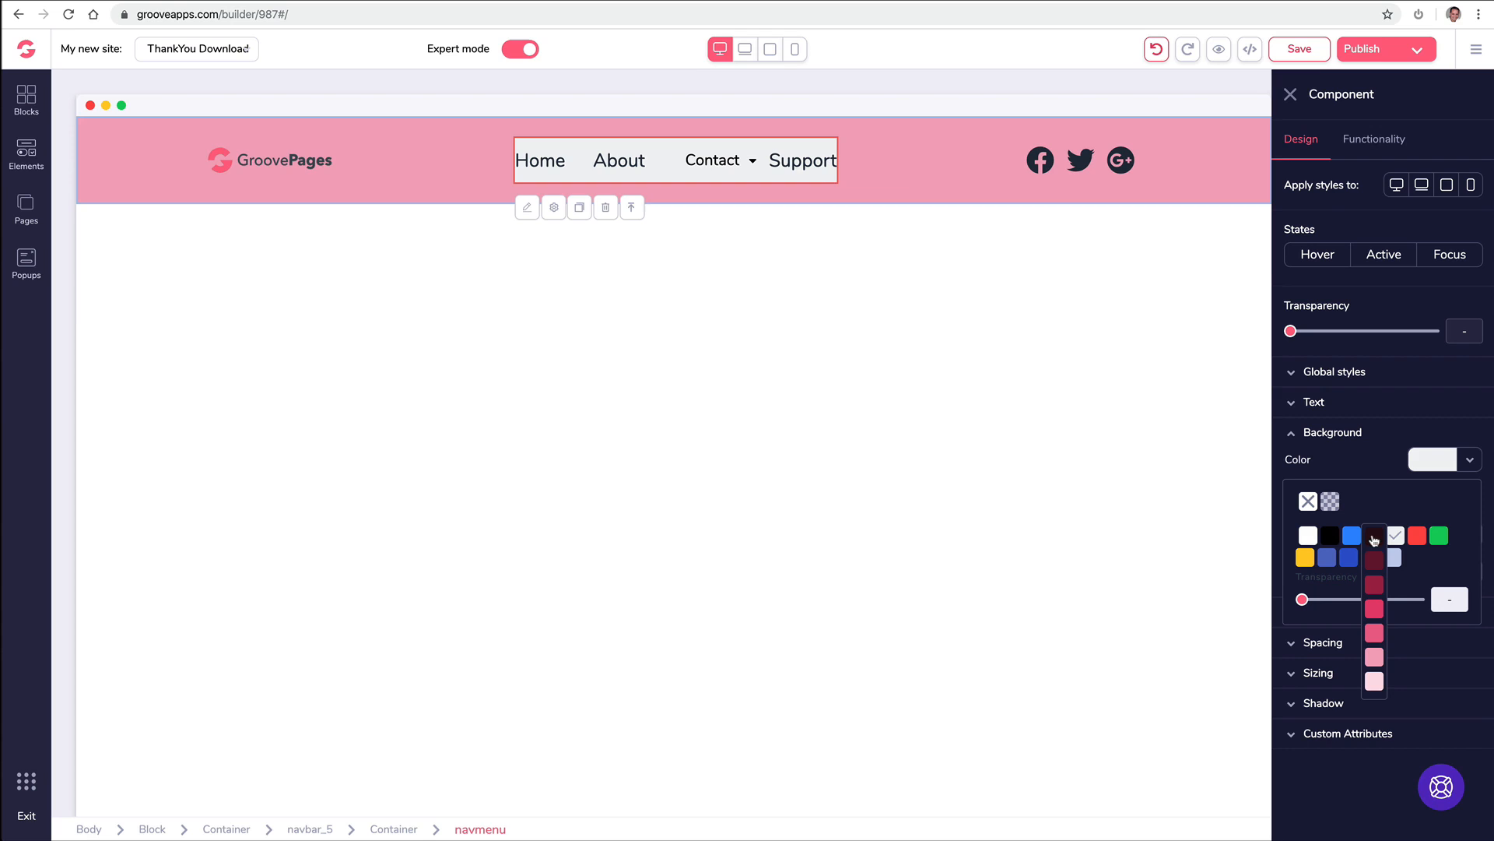
click(1375, 659)
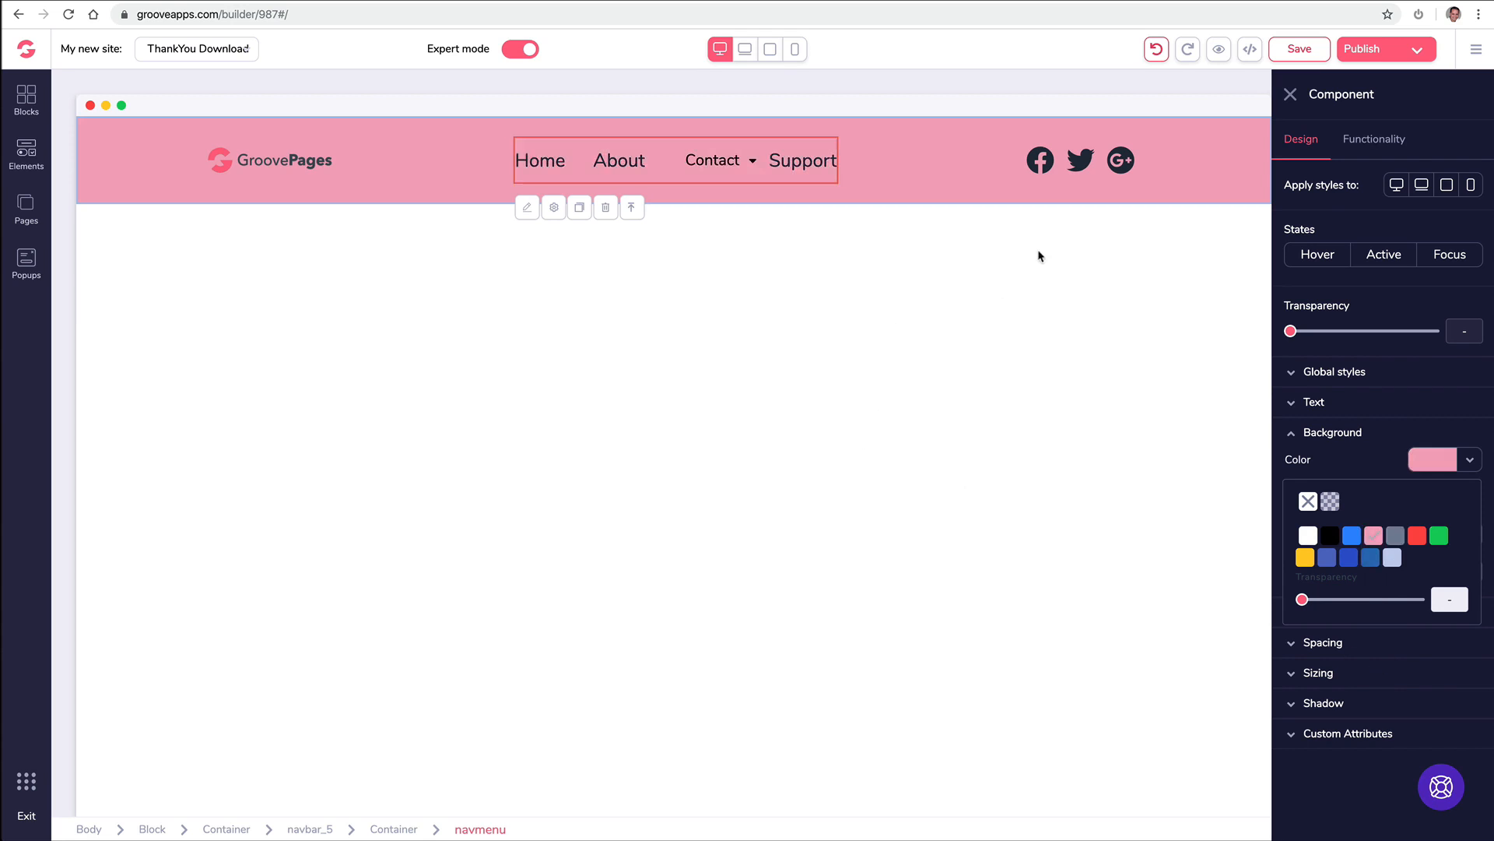
click(1292, 95)
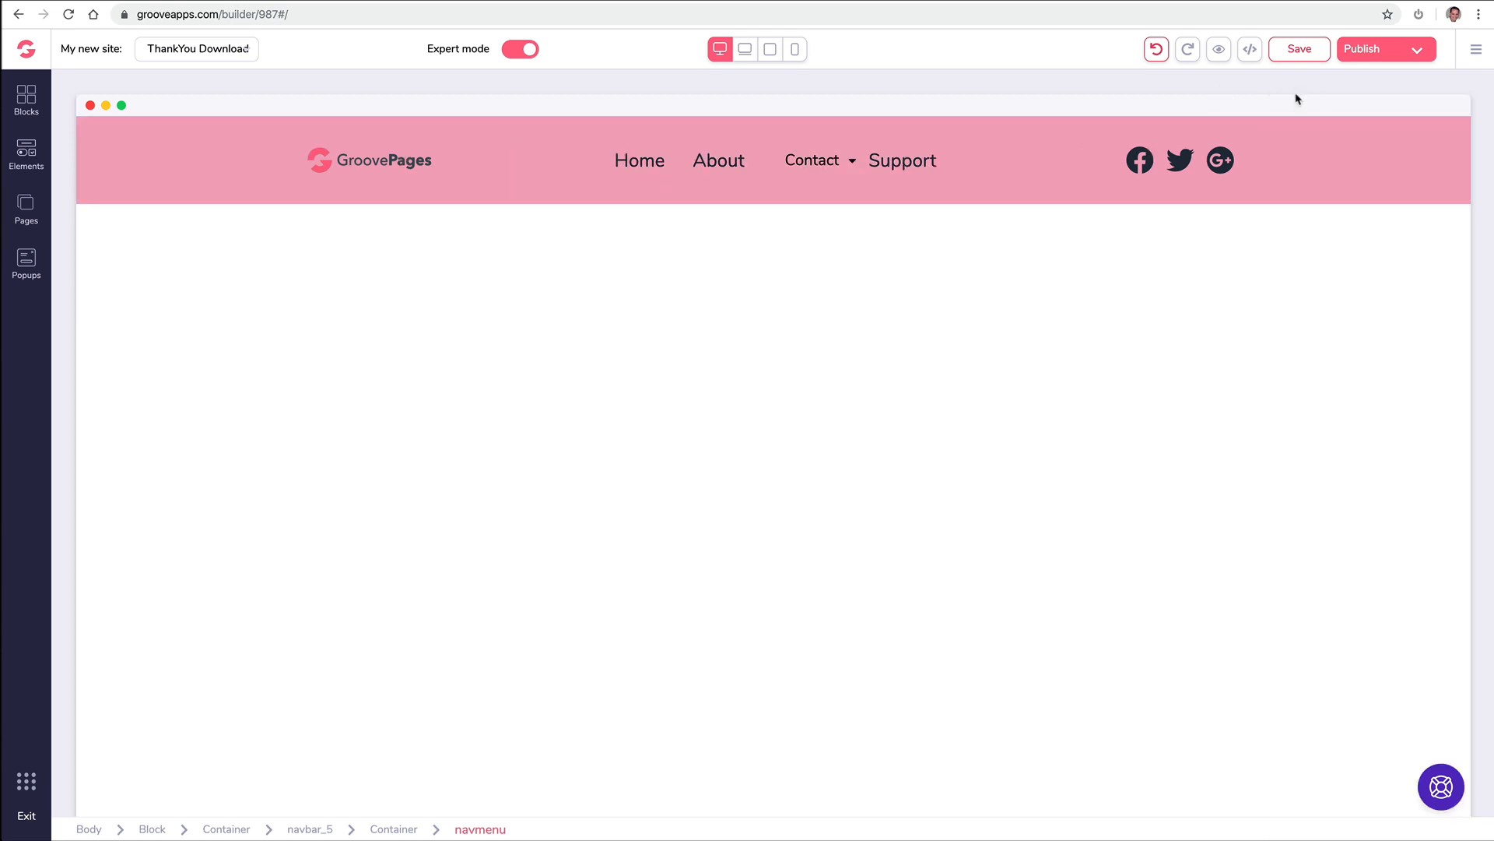
Undo the pink background changes on the navigation bar and its page links menu
click(1155, 51)
click(1156, 51)
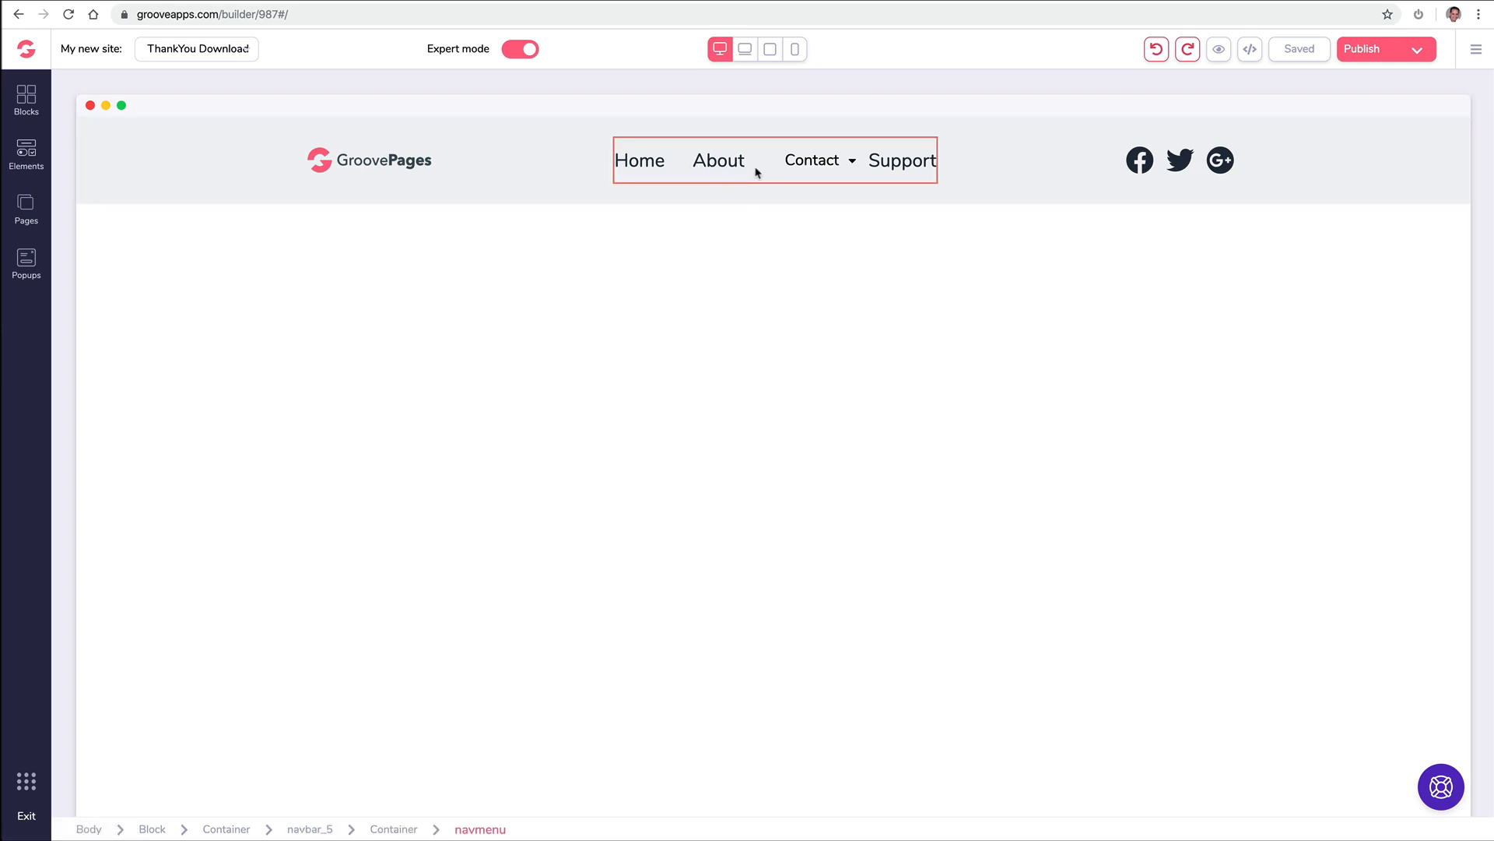
click(794, 173)
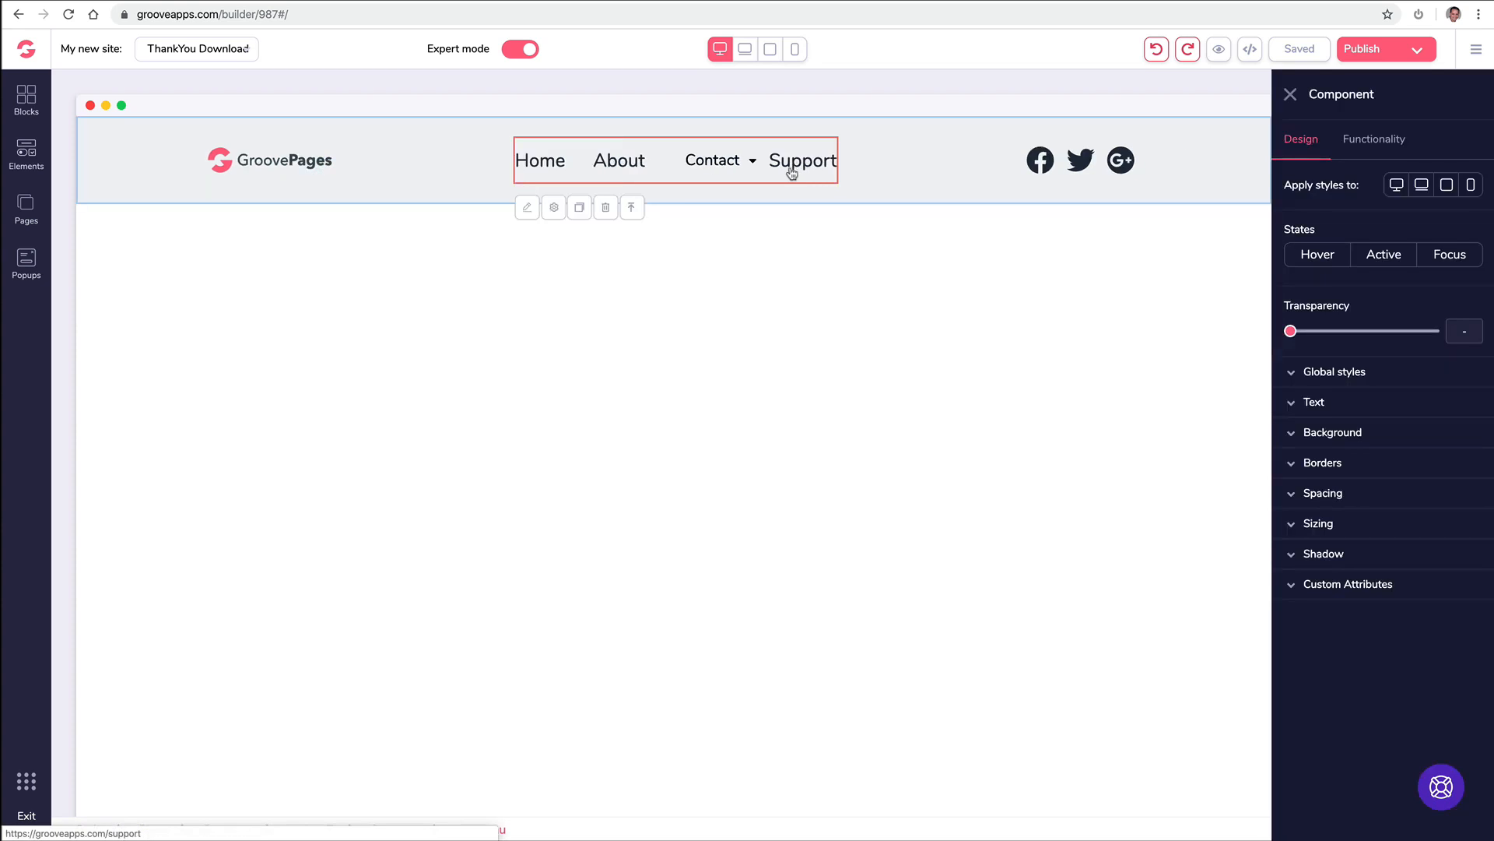
Delete the Support page from the site's primary navigation and confirm the deletion
click(25, 205)
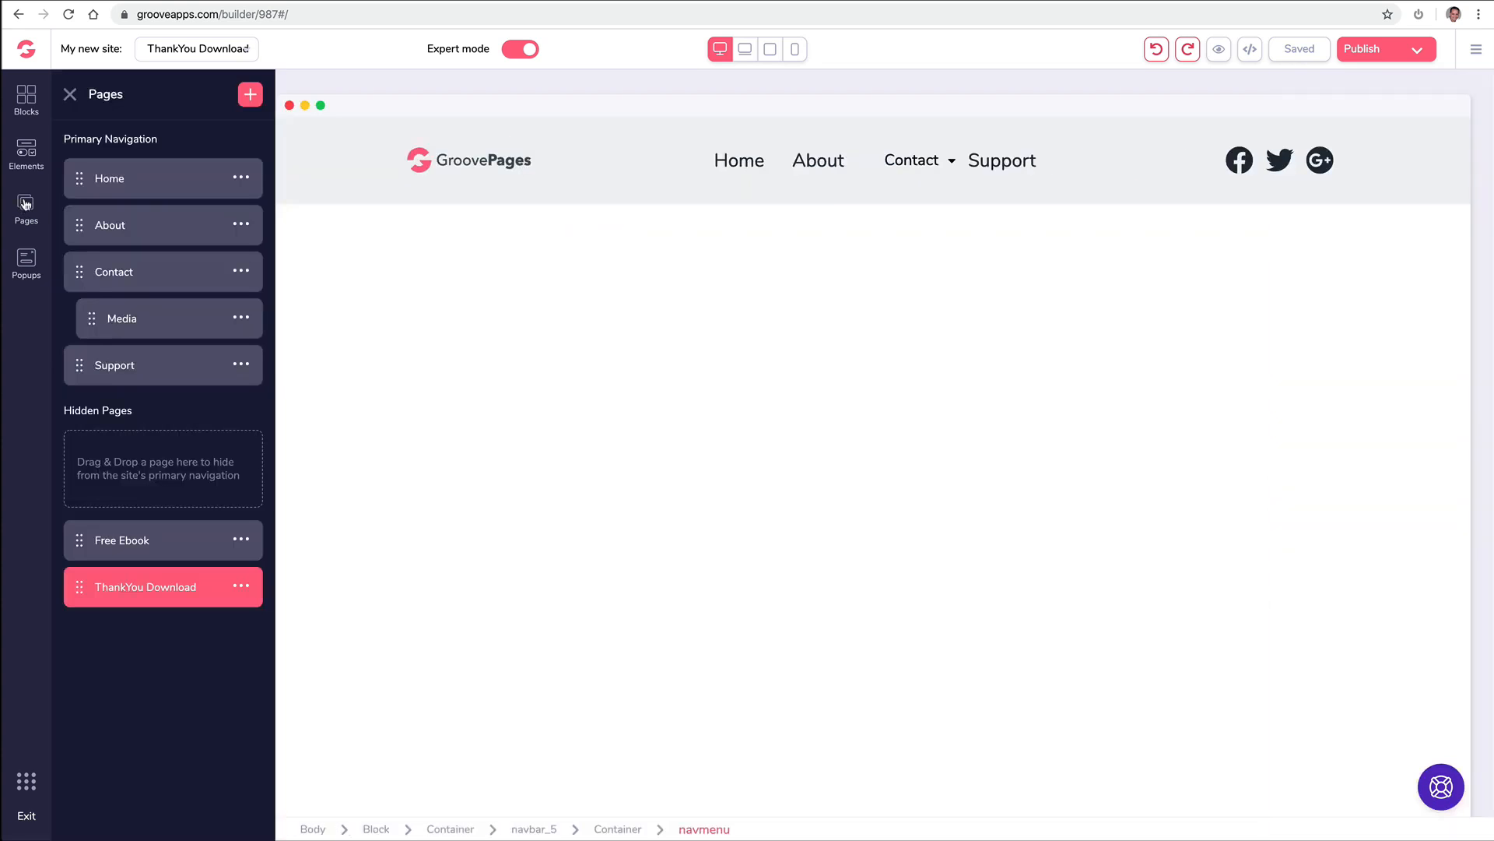
click(241, 364)
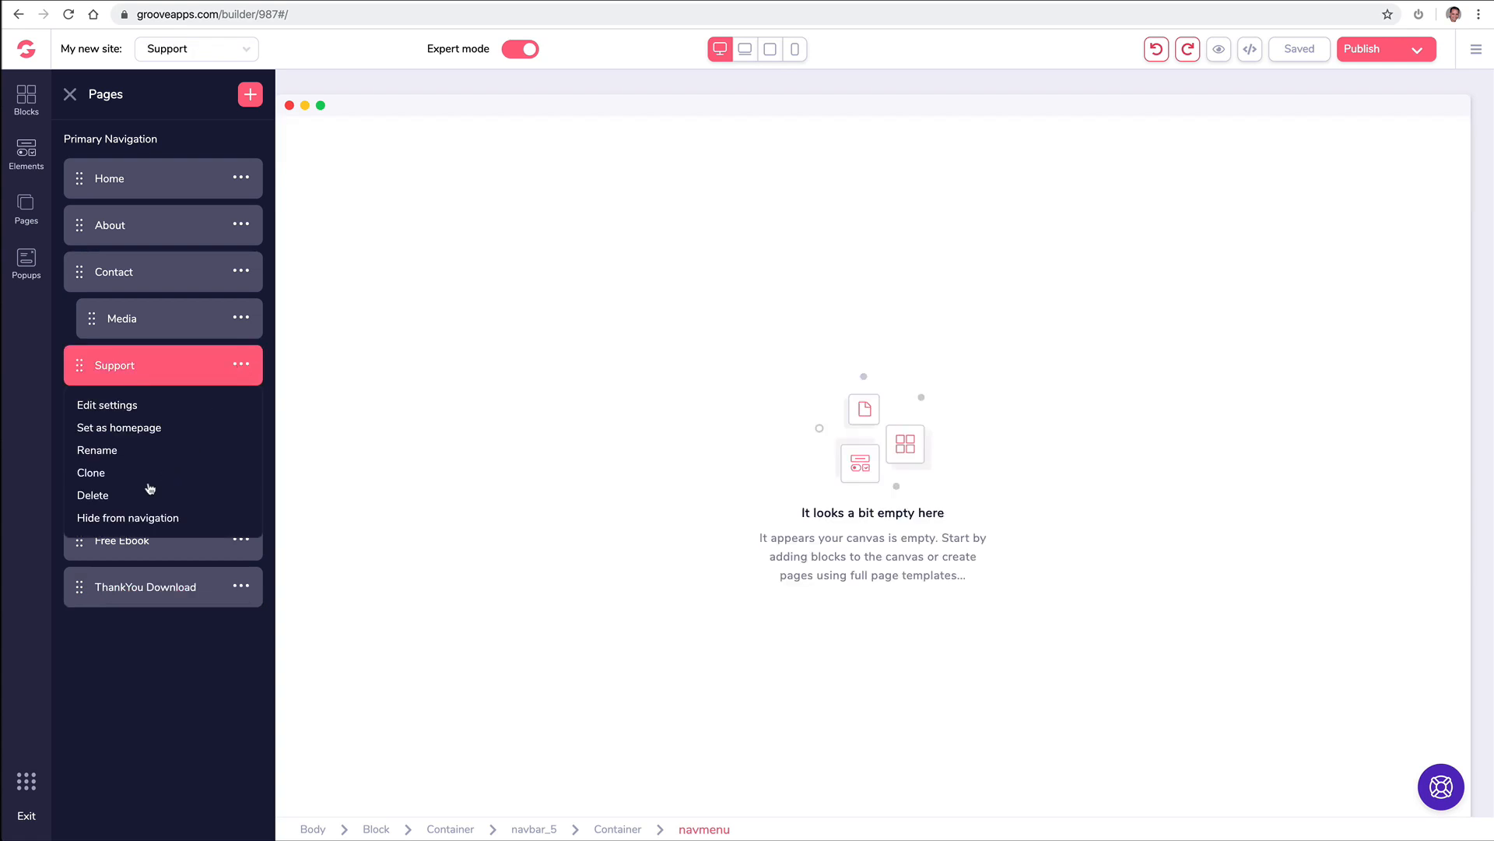
click(101, 497)
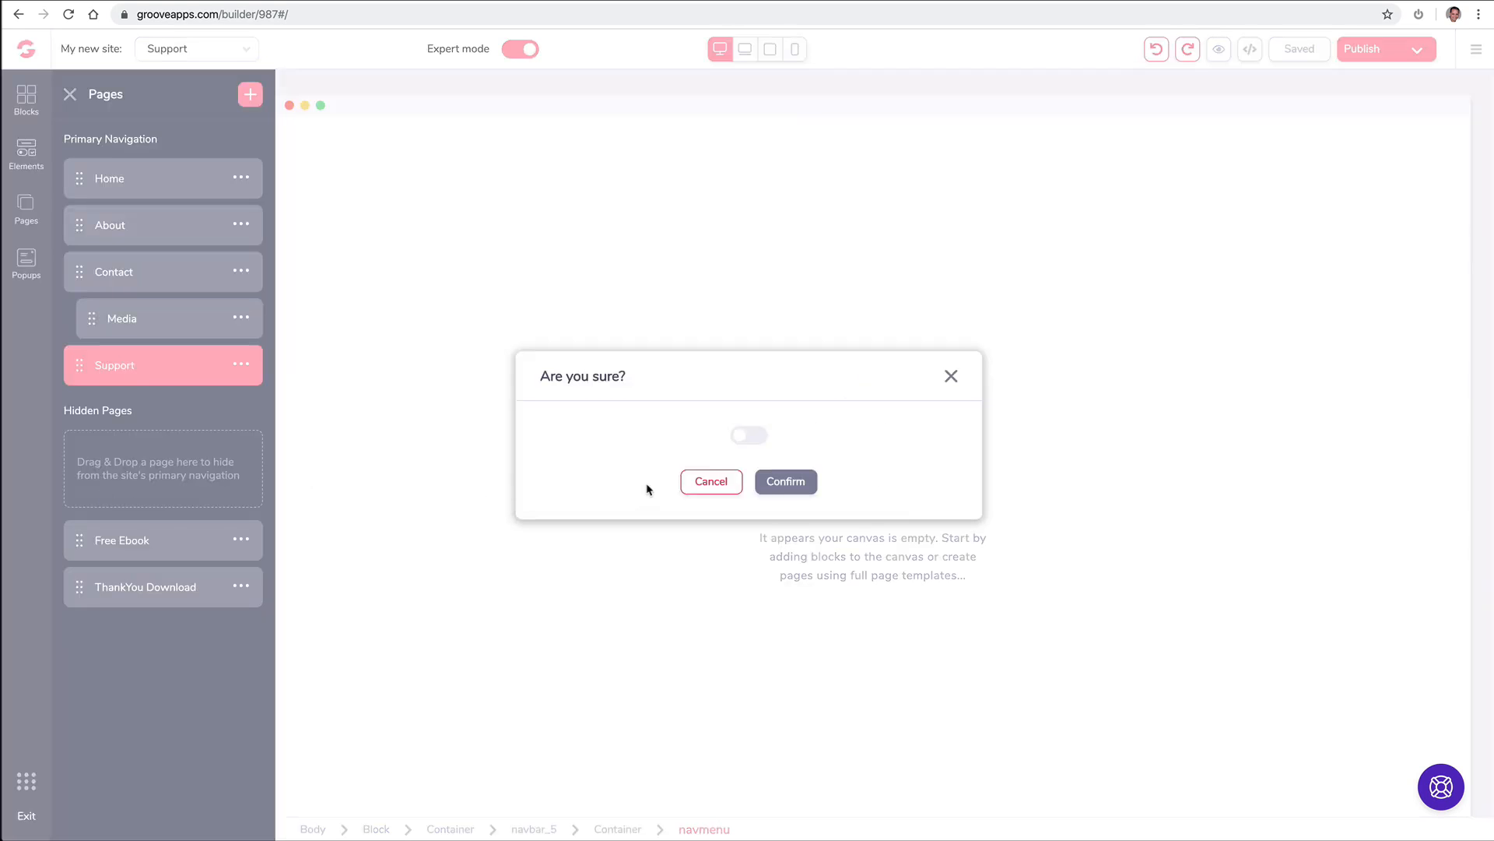
click(759, 439)
click(787, 481)
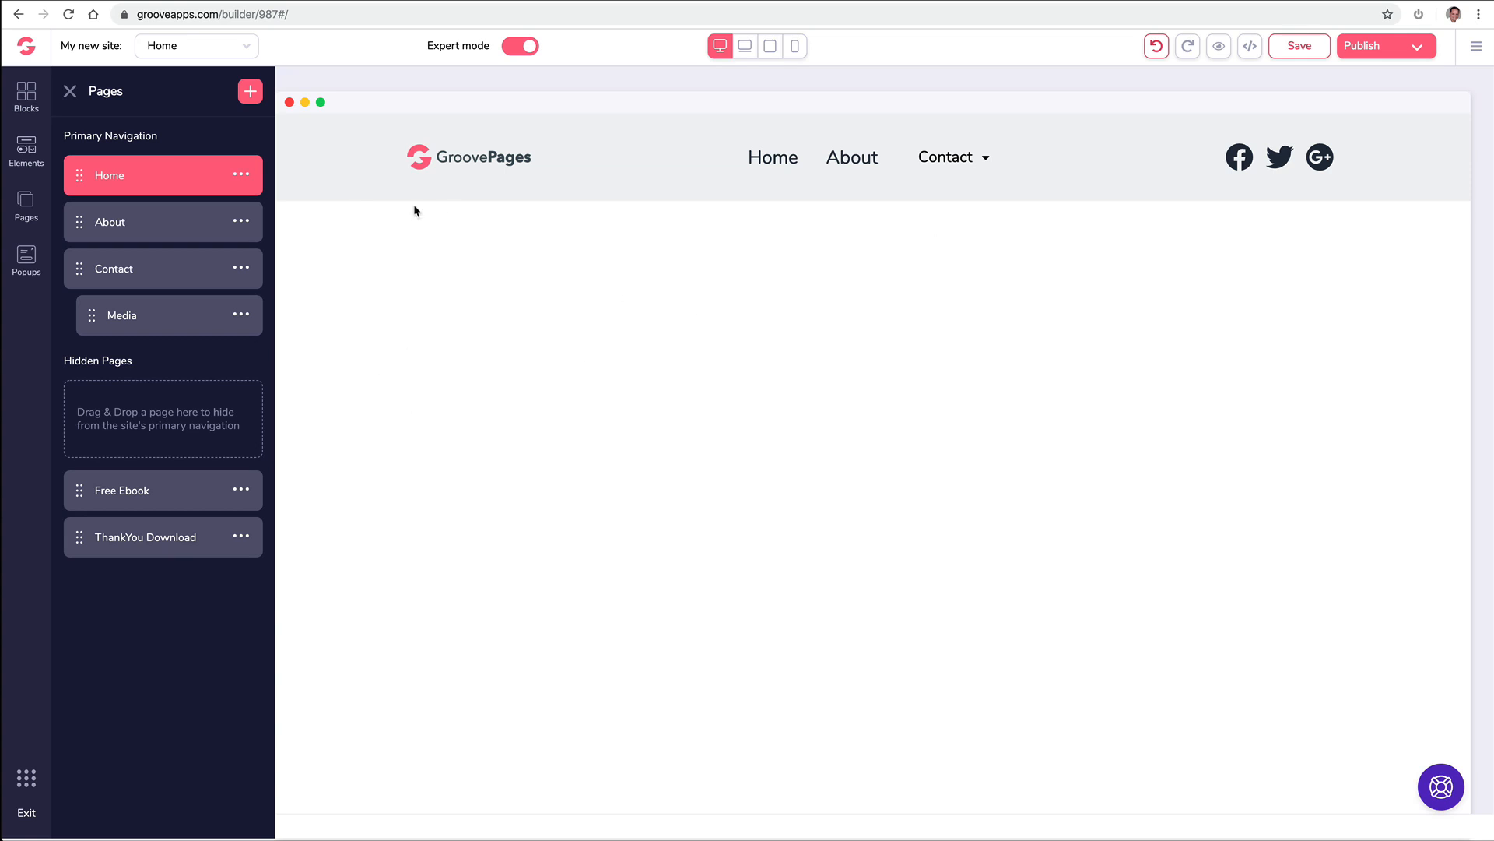
click(72, 92)
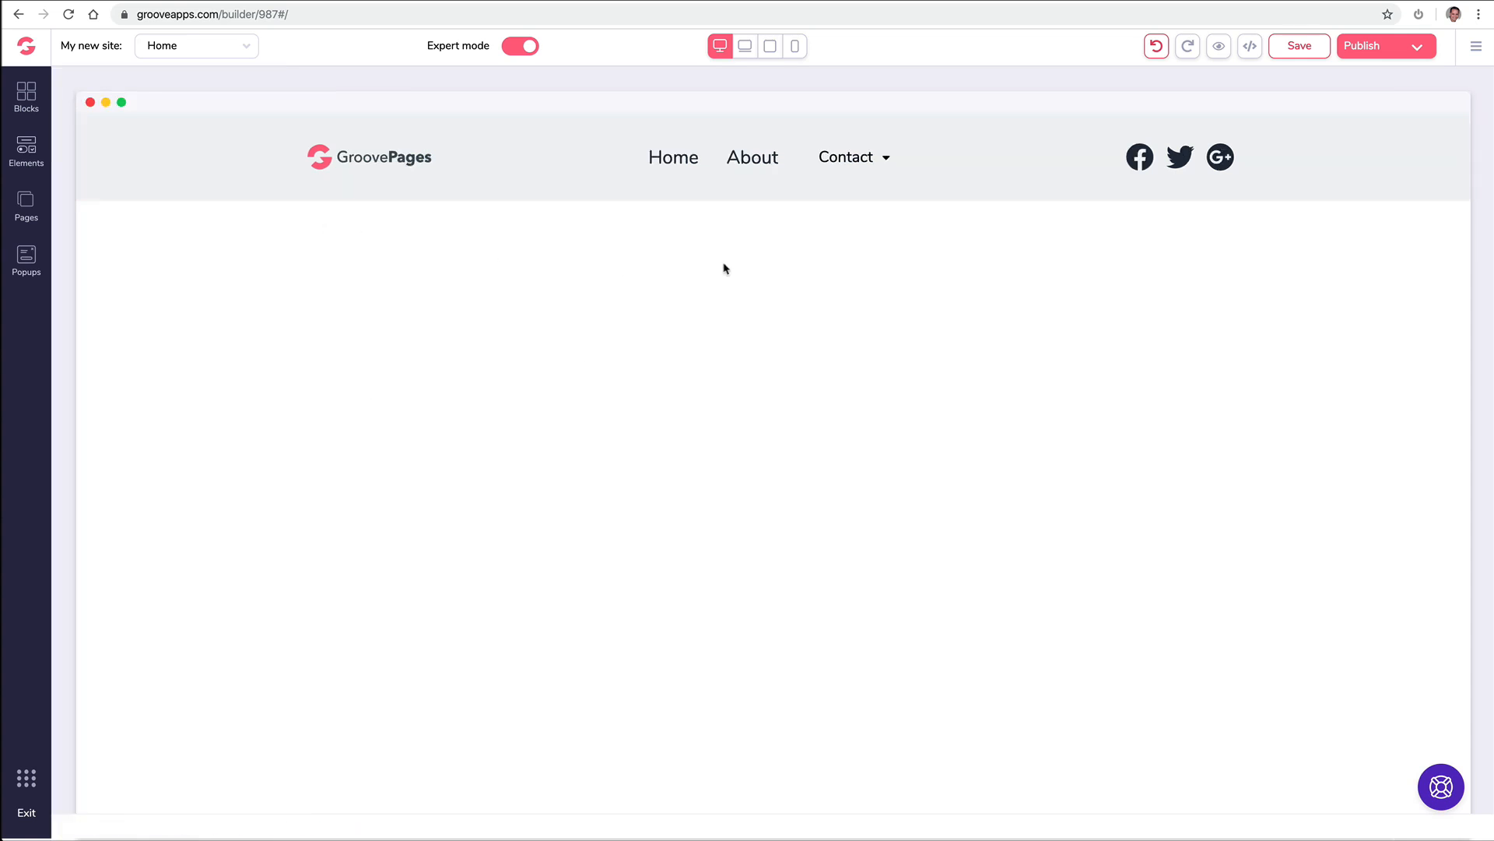
click(761, 168)
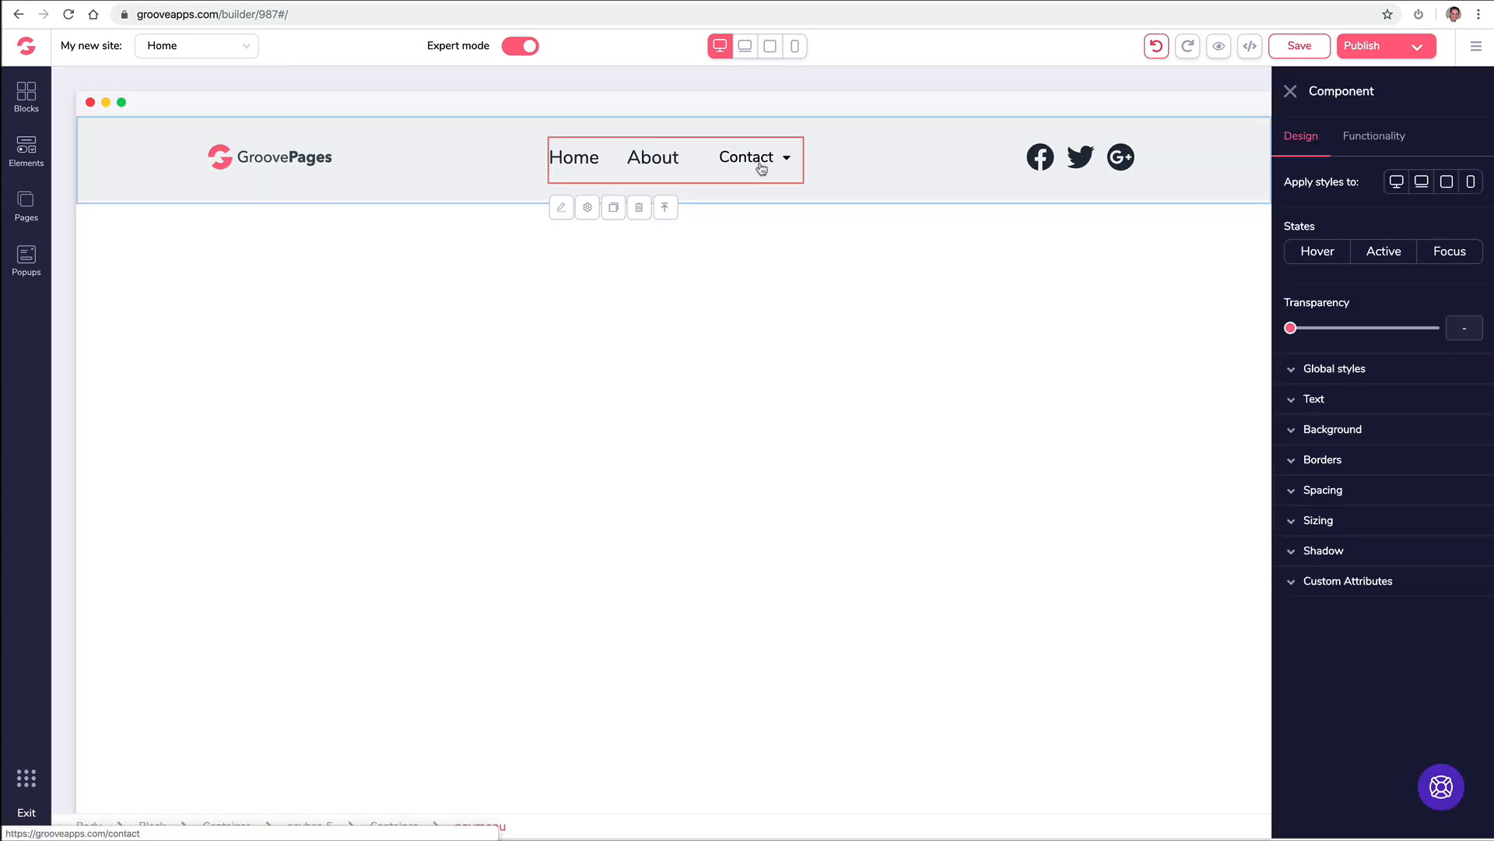
click(1376, 137)
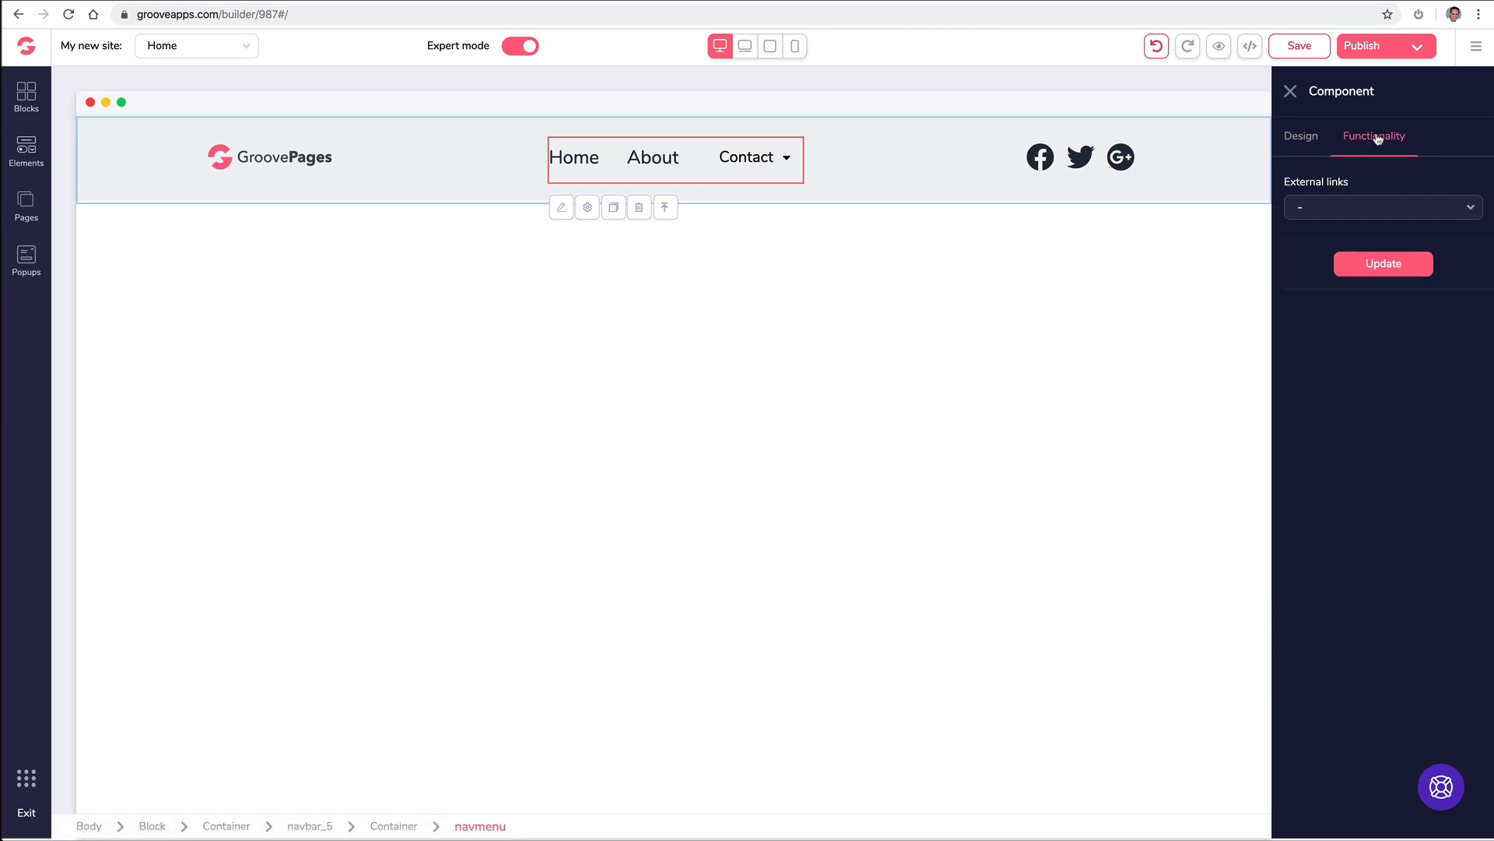
click(1342, 211)
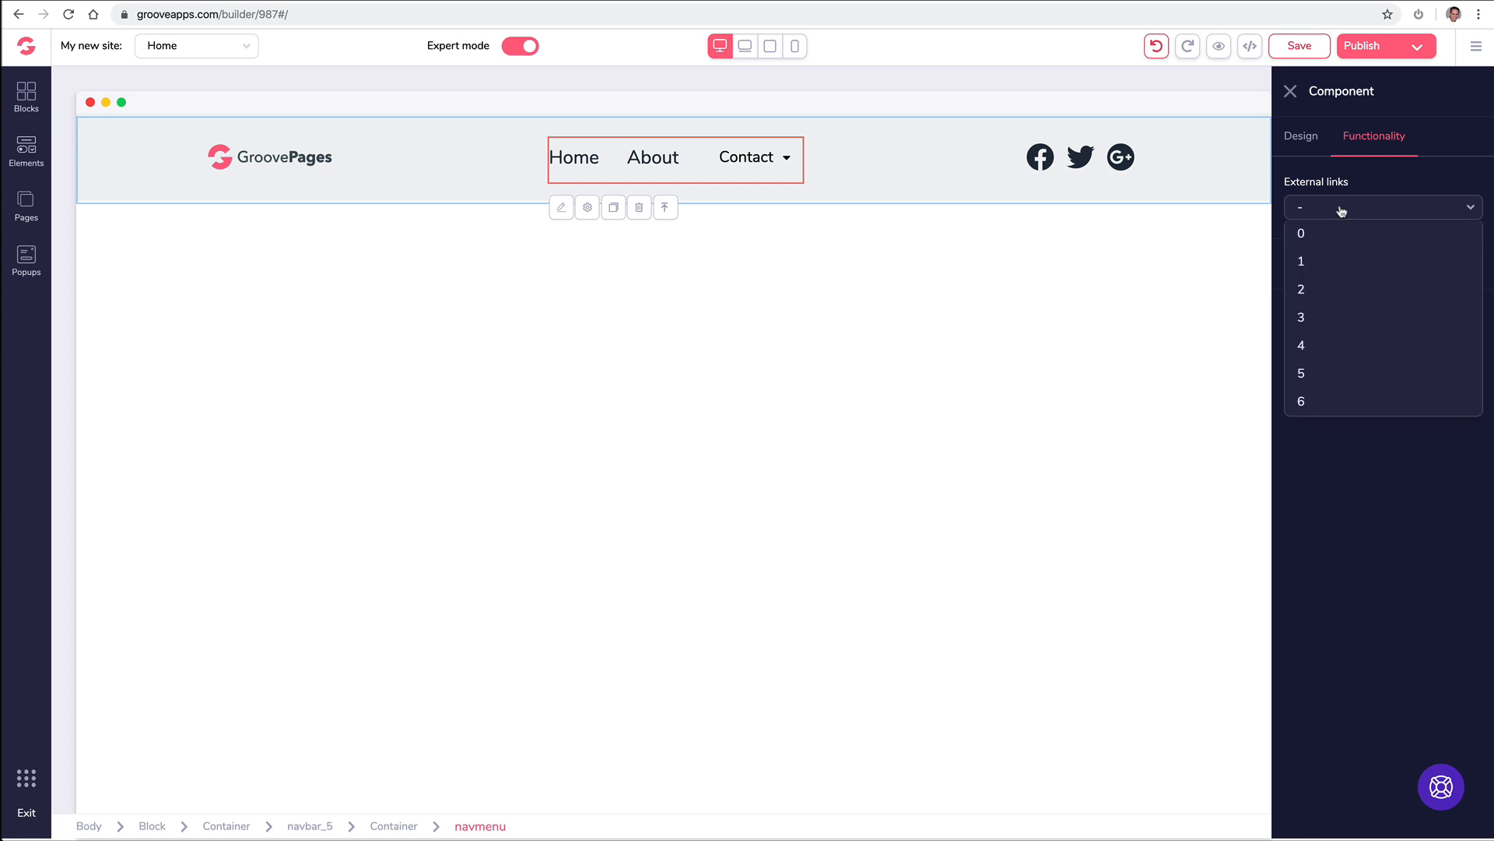
click(1326, 288)
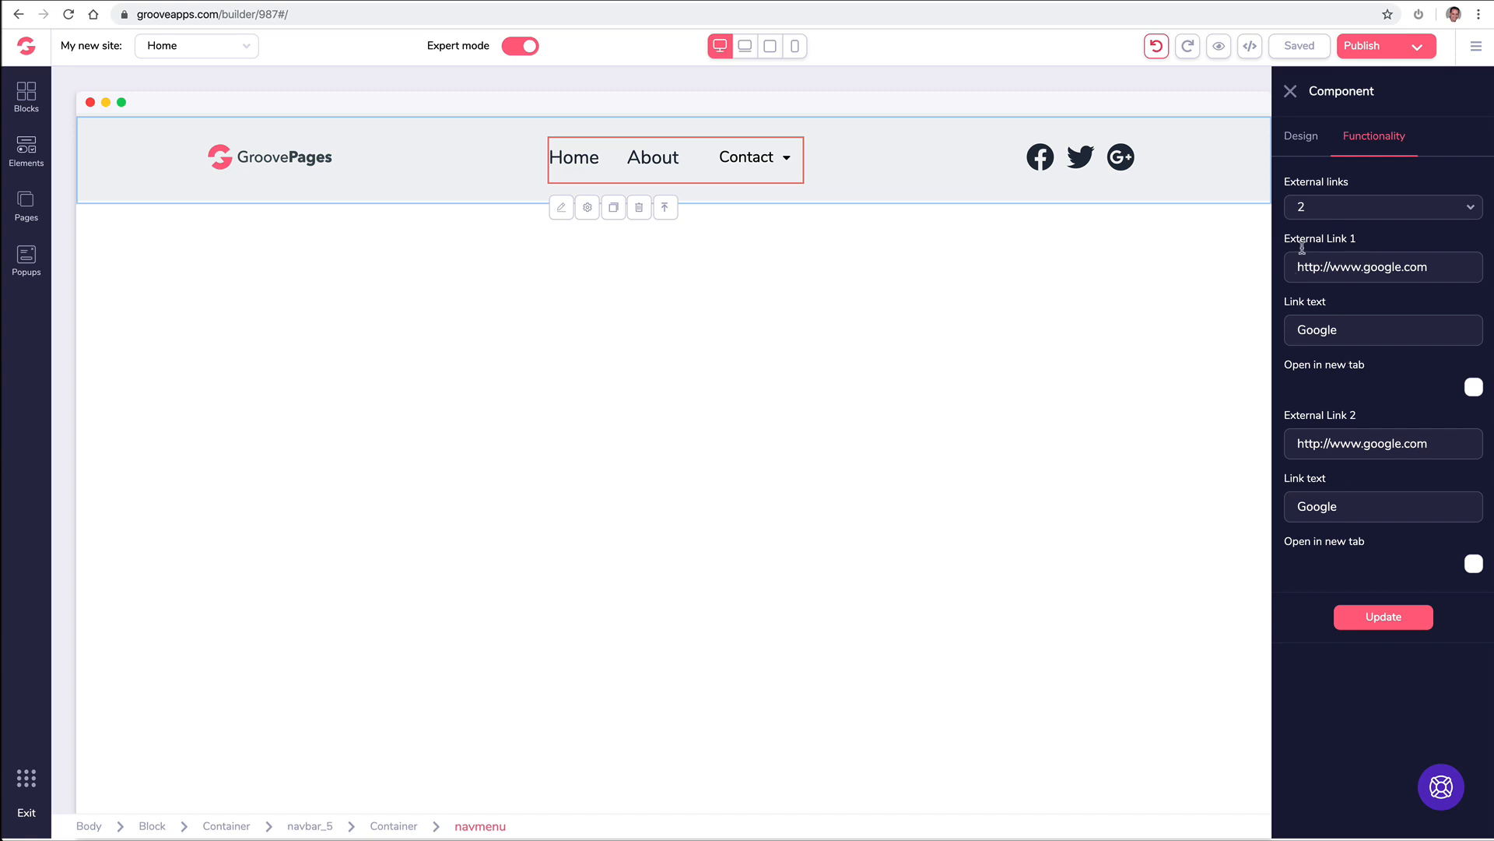
click(1328, 208)
click(1319, 254)
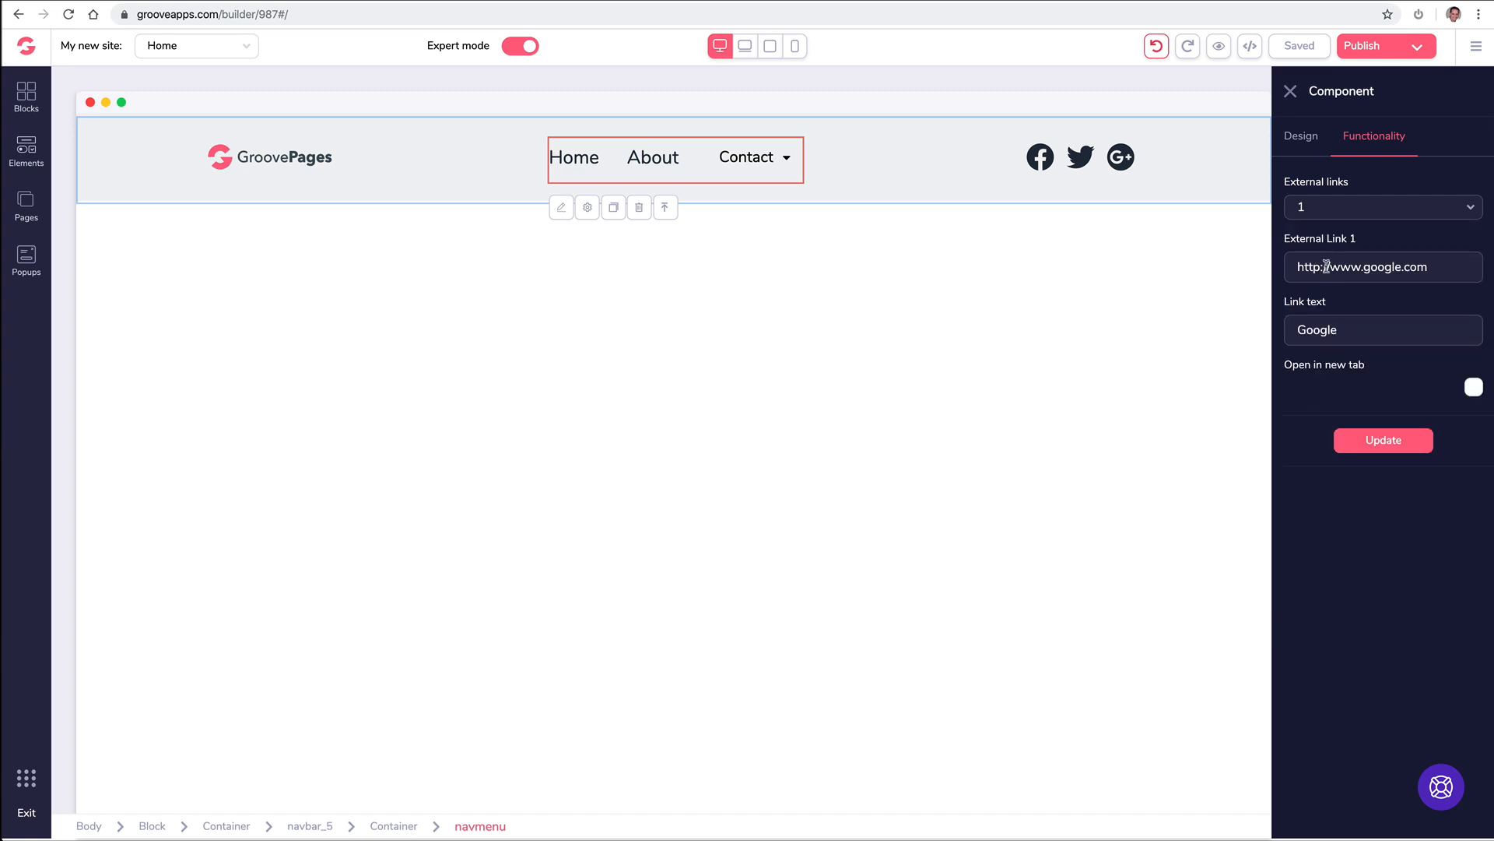
triple_click(1327, 267)
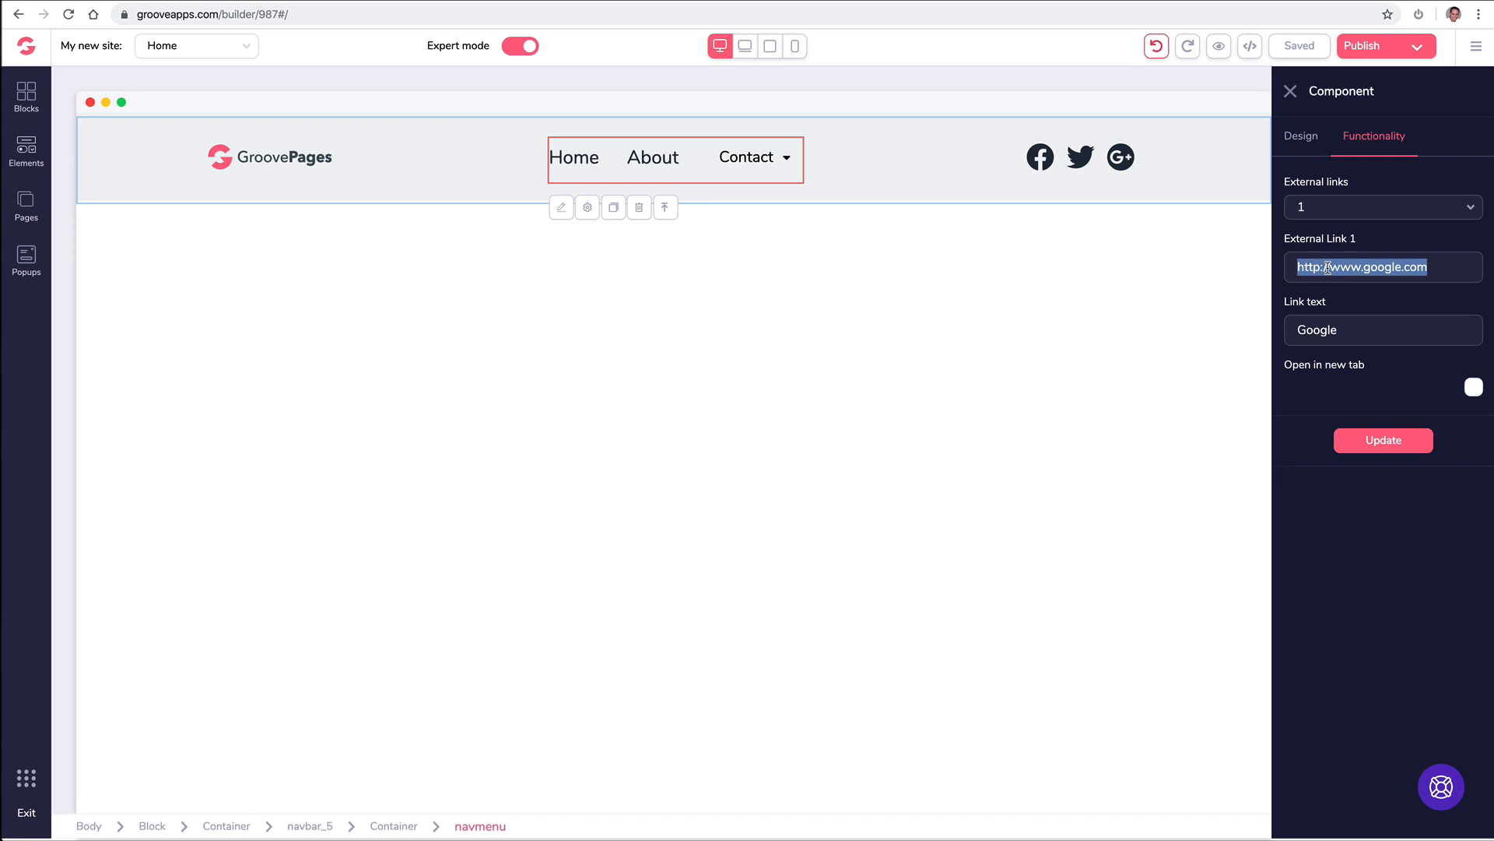
key(ctrl+v)
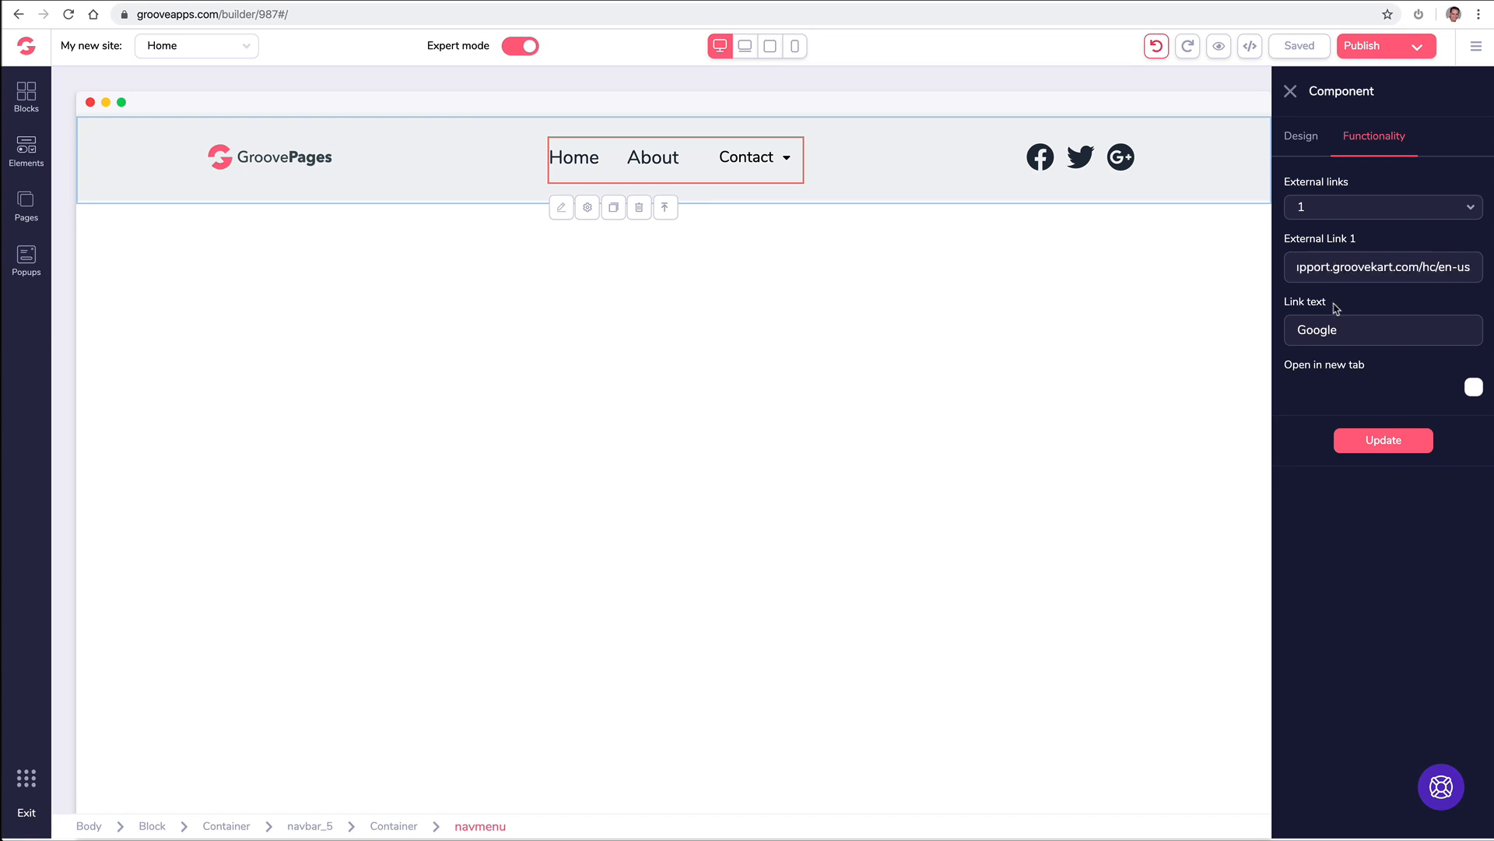
Set the external link's text to Support, make it open in a new tab, and update the menu
double_click(1337, 330)
text(Support)
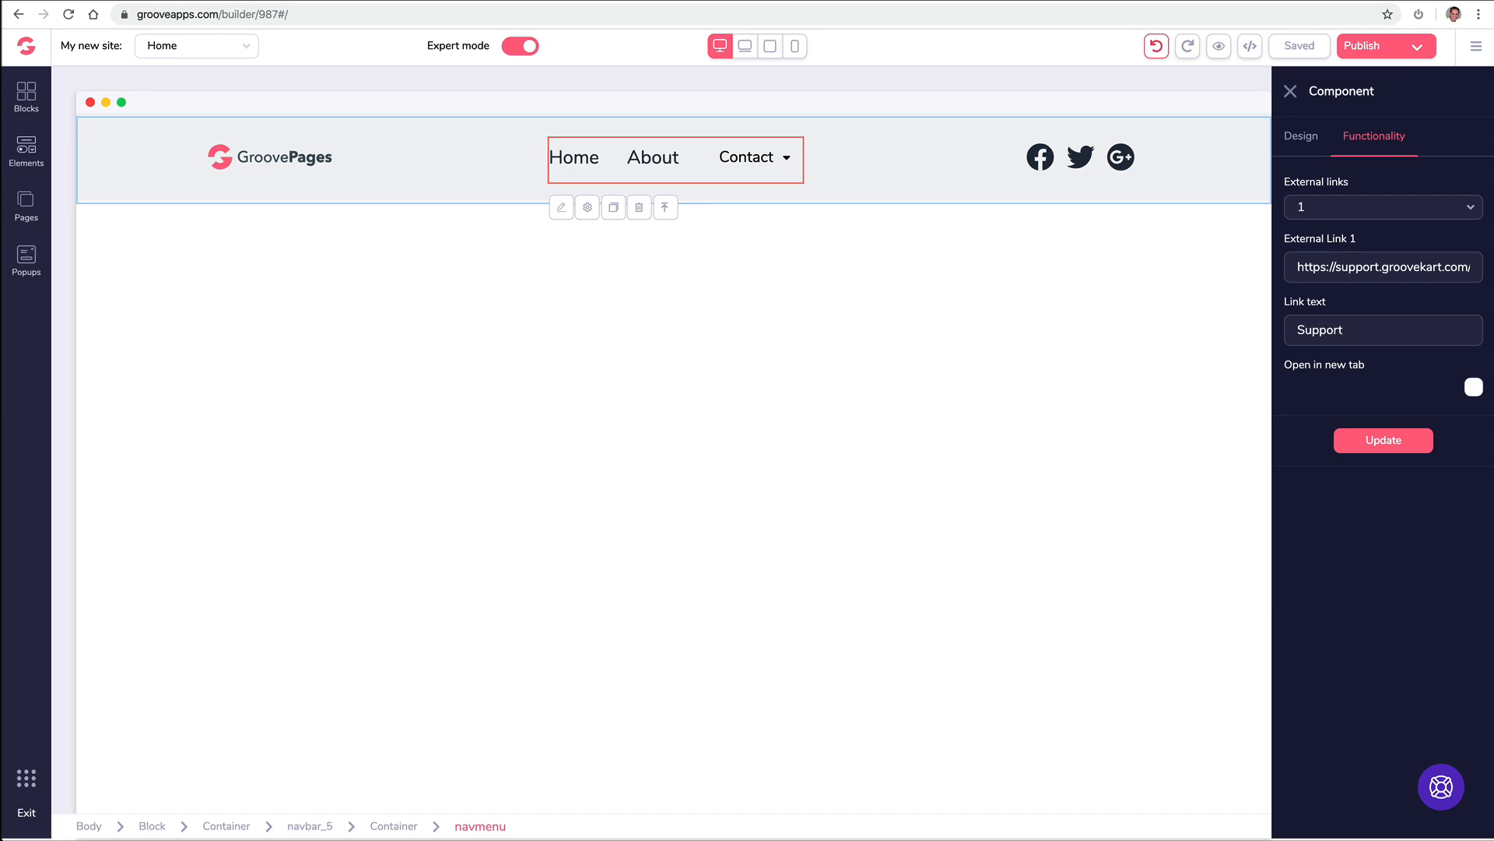
click(1474, 388)
click(1379, 445)
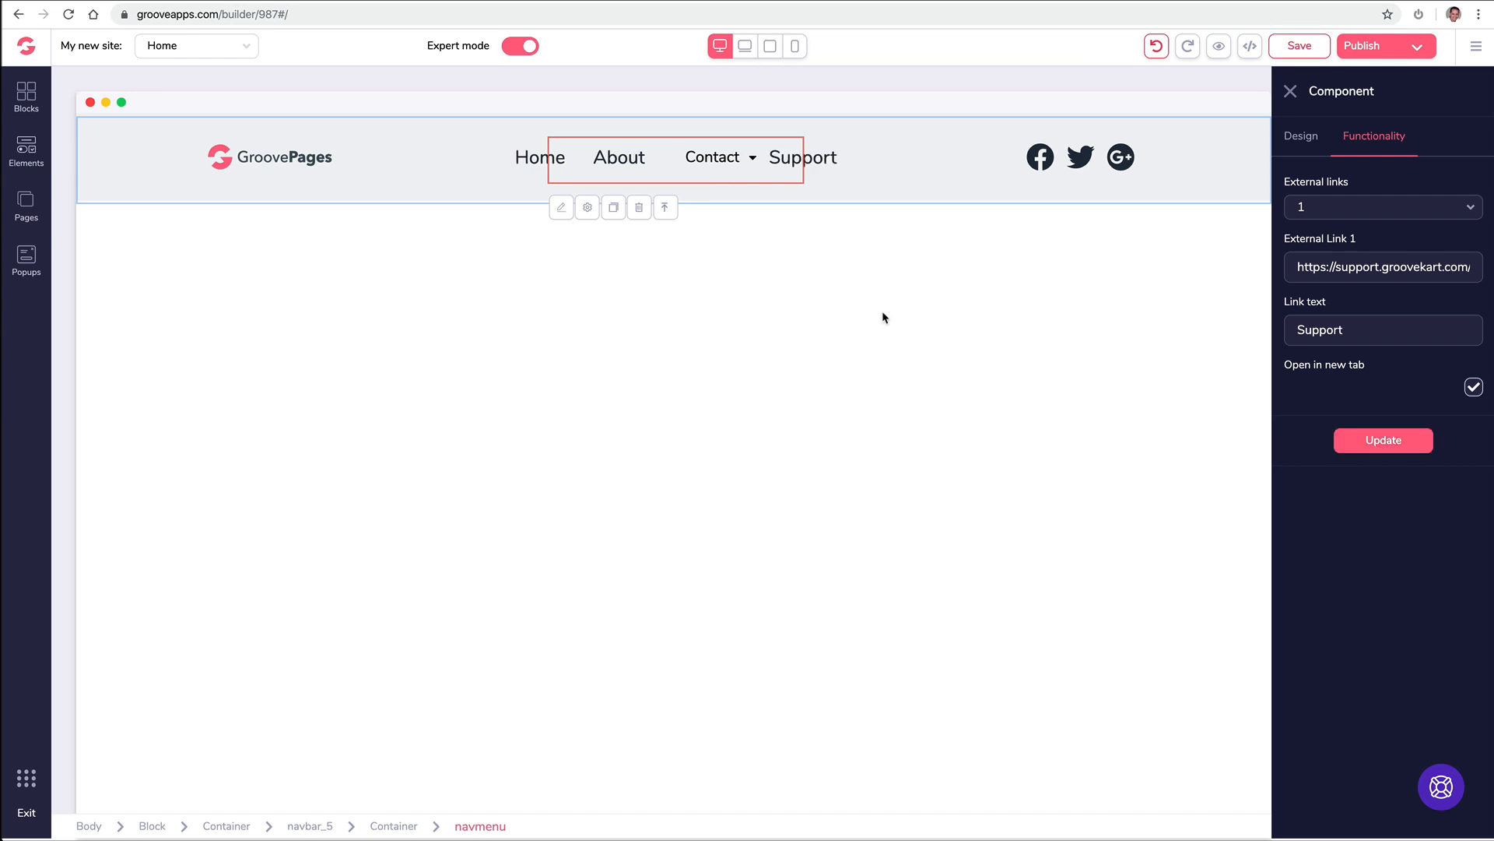
click(897, 235)
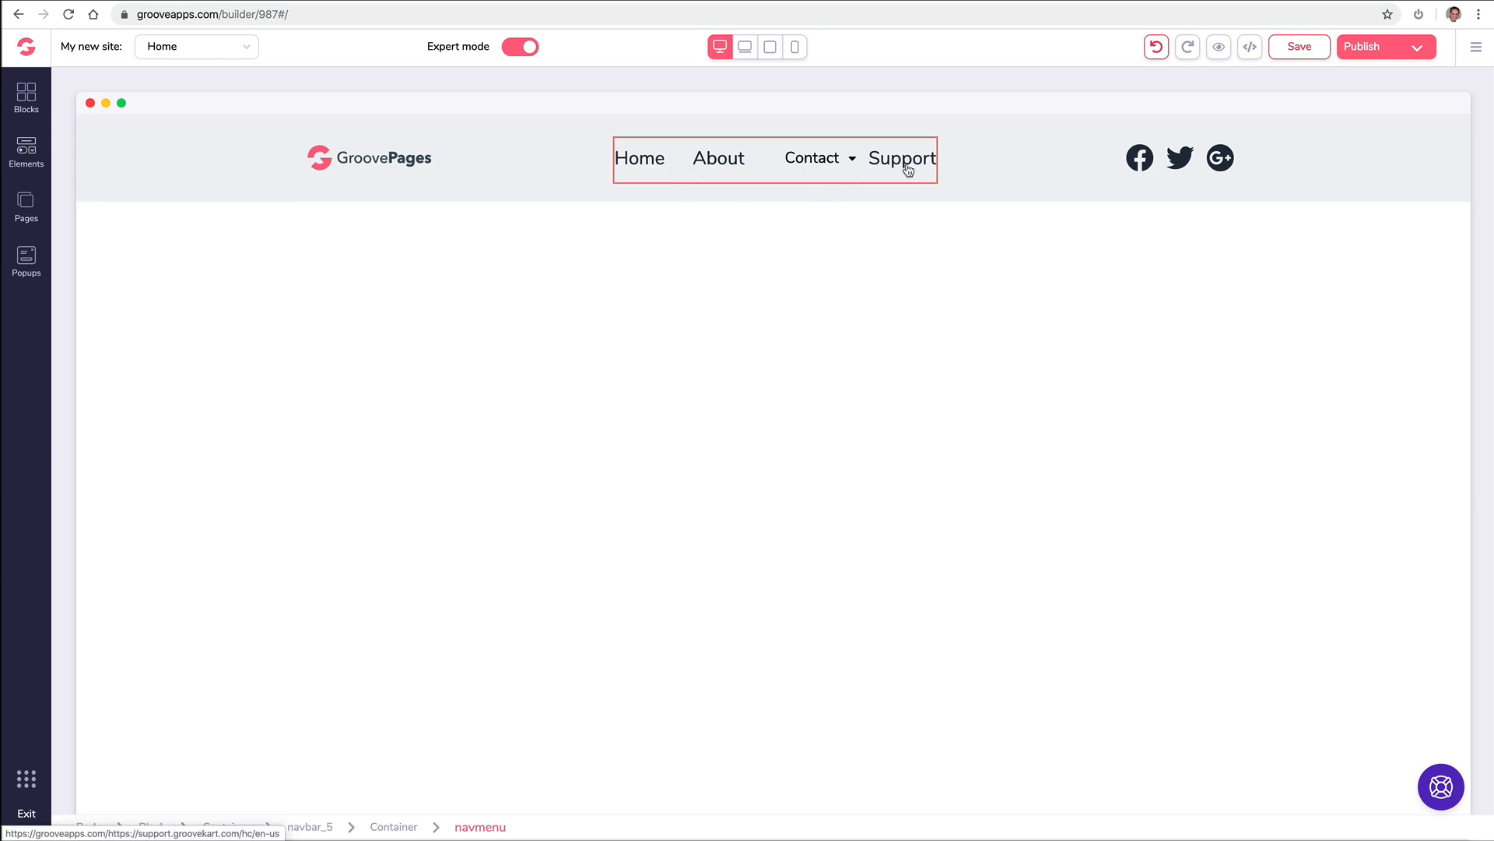
Examine the page links menu's design options, including Text and Custom Attributes, and its external link functionality settings
click(638, 169)
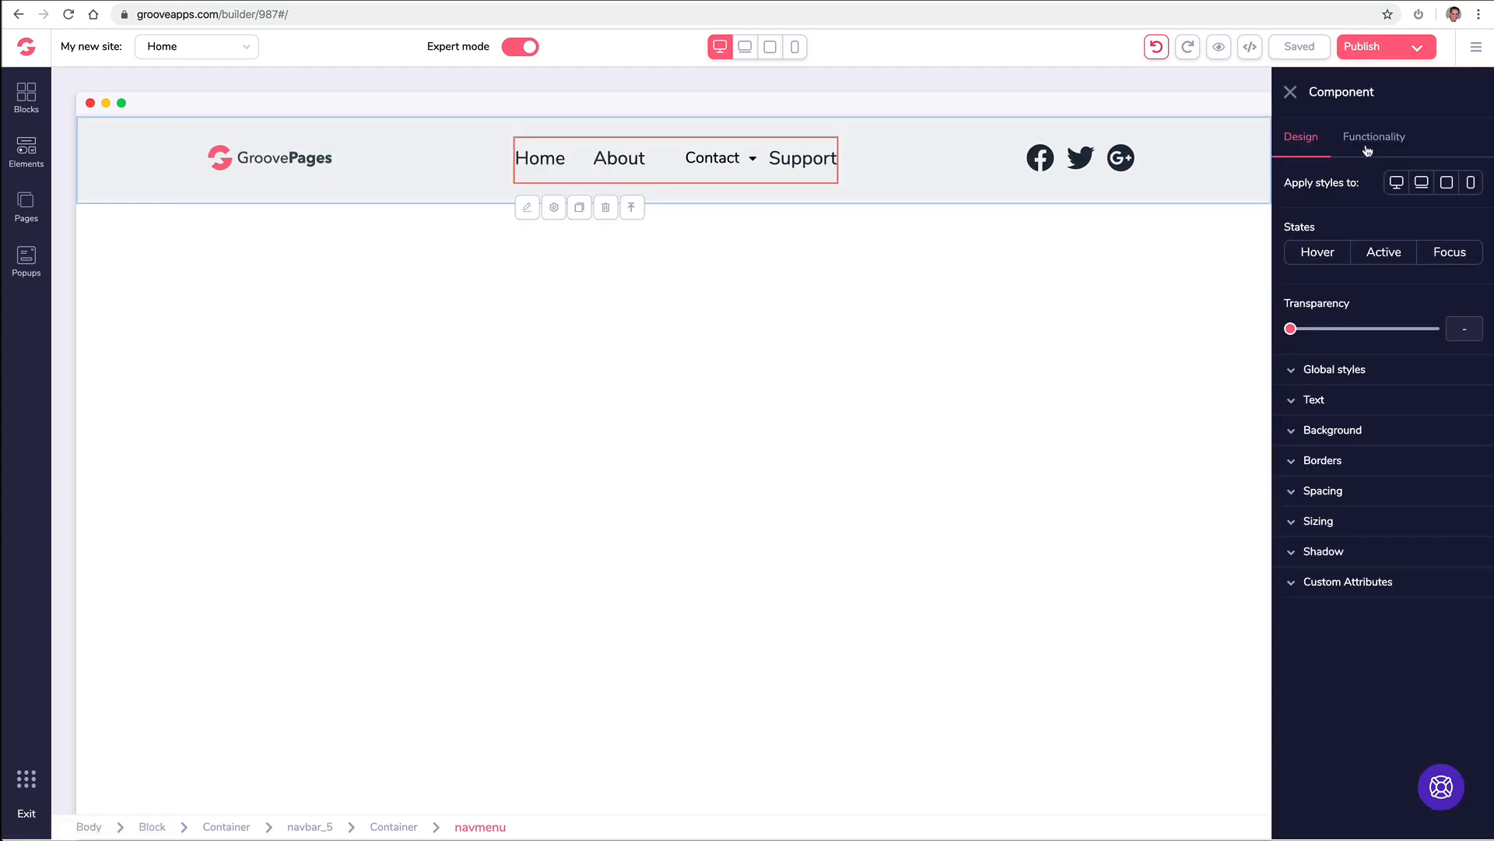
click(1307, 401)
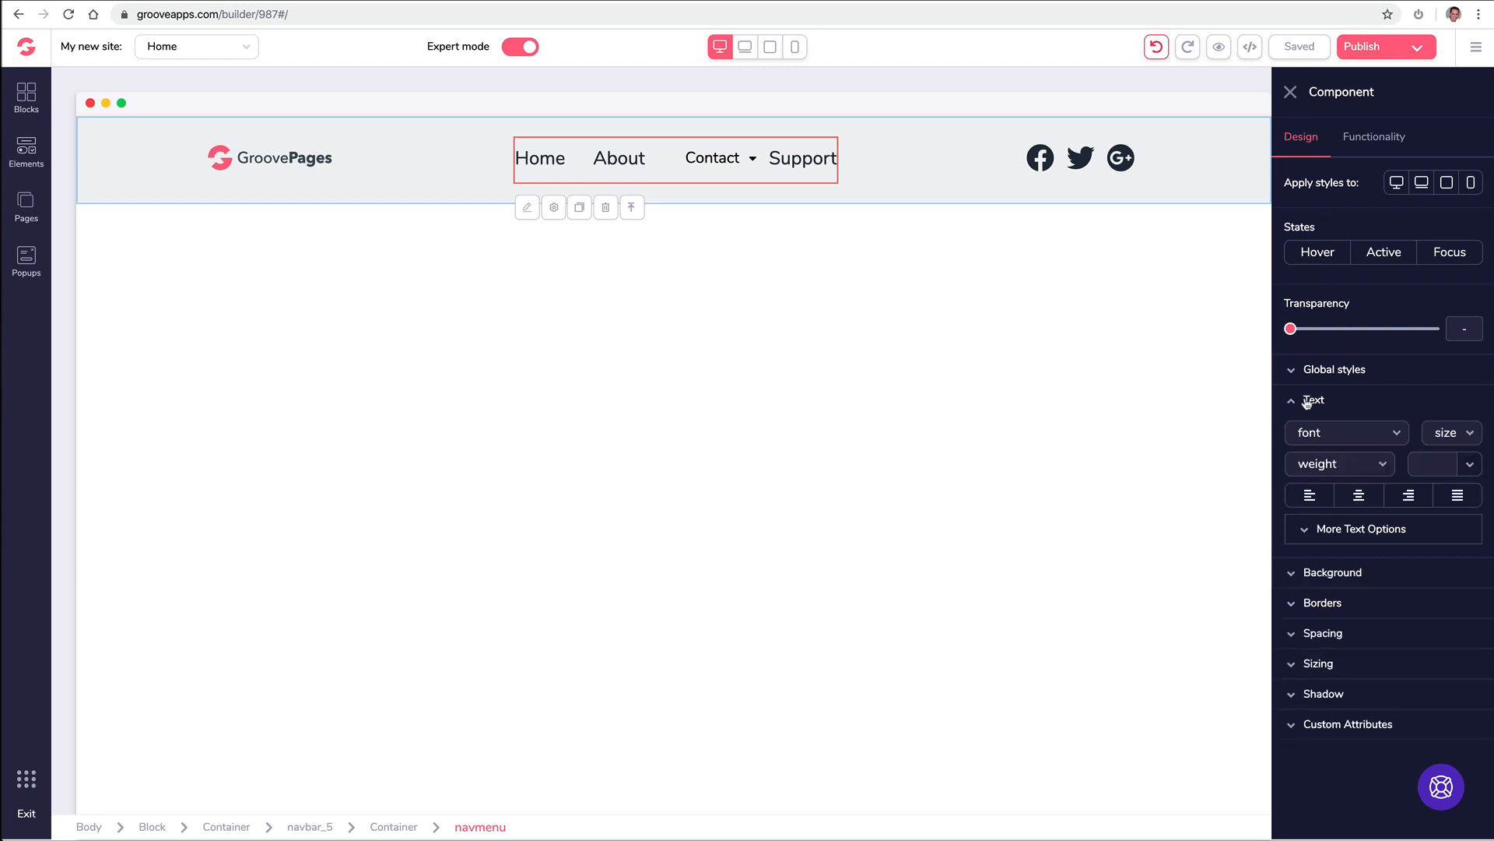
click(1308, 401)
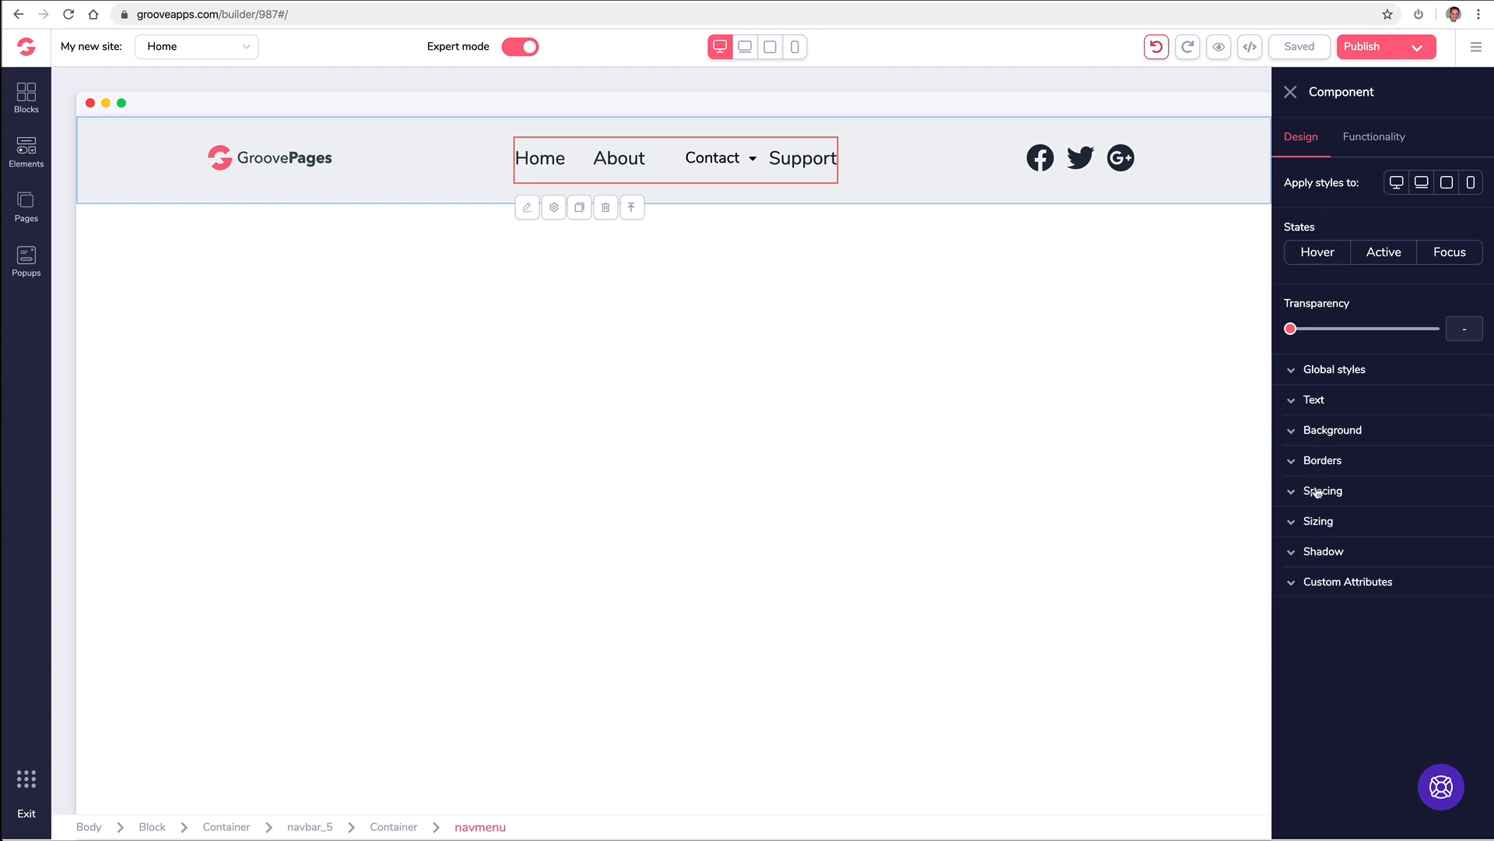
click(1333, 590)
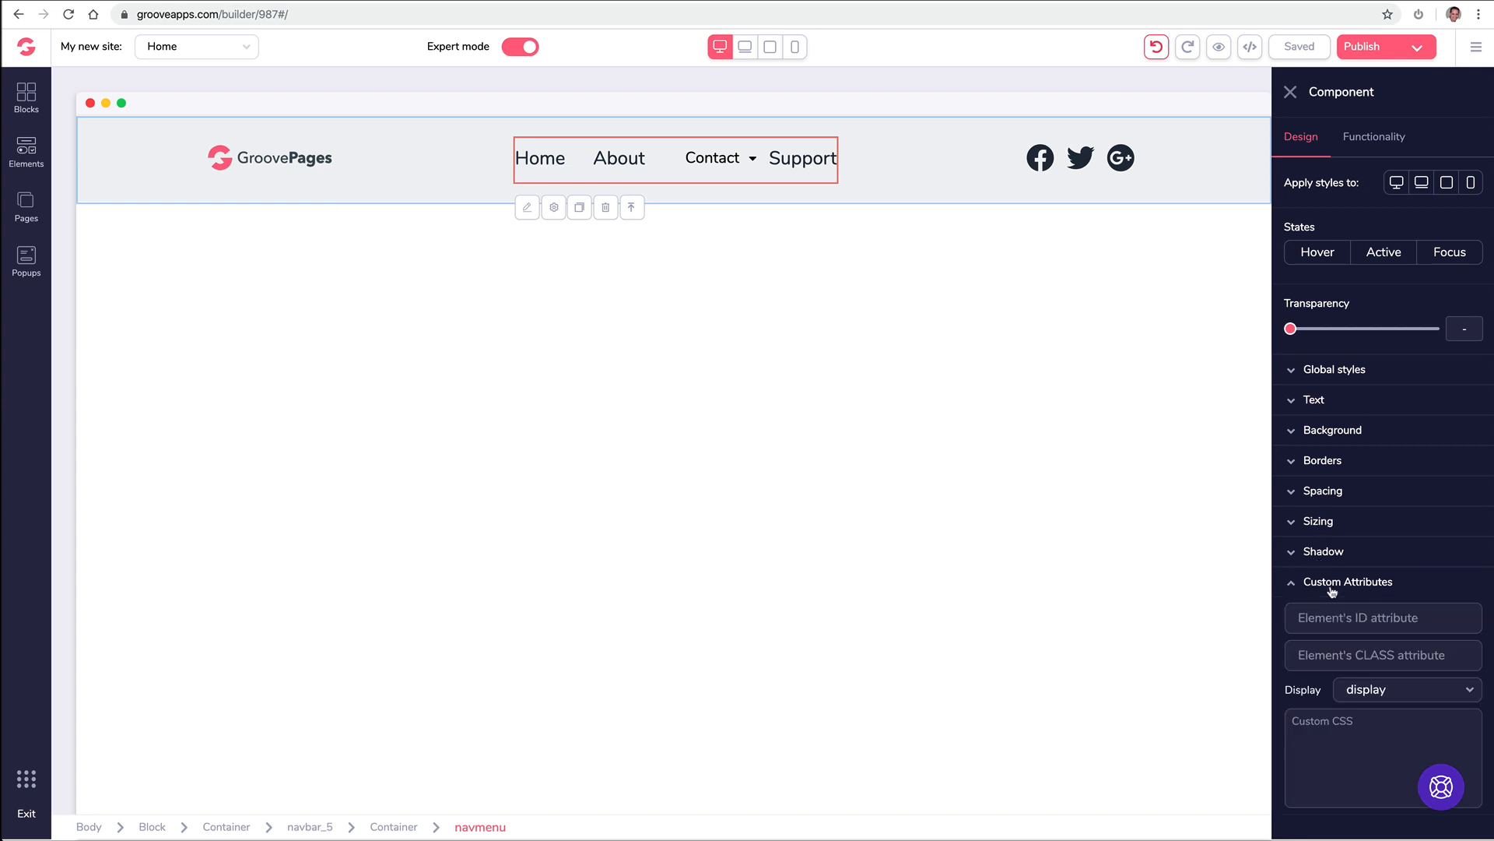
click(1333, 590)
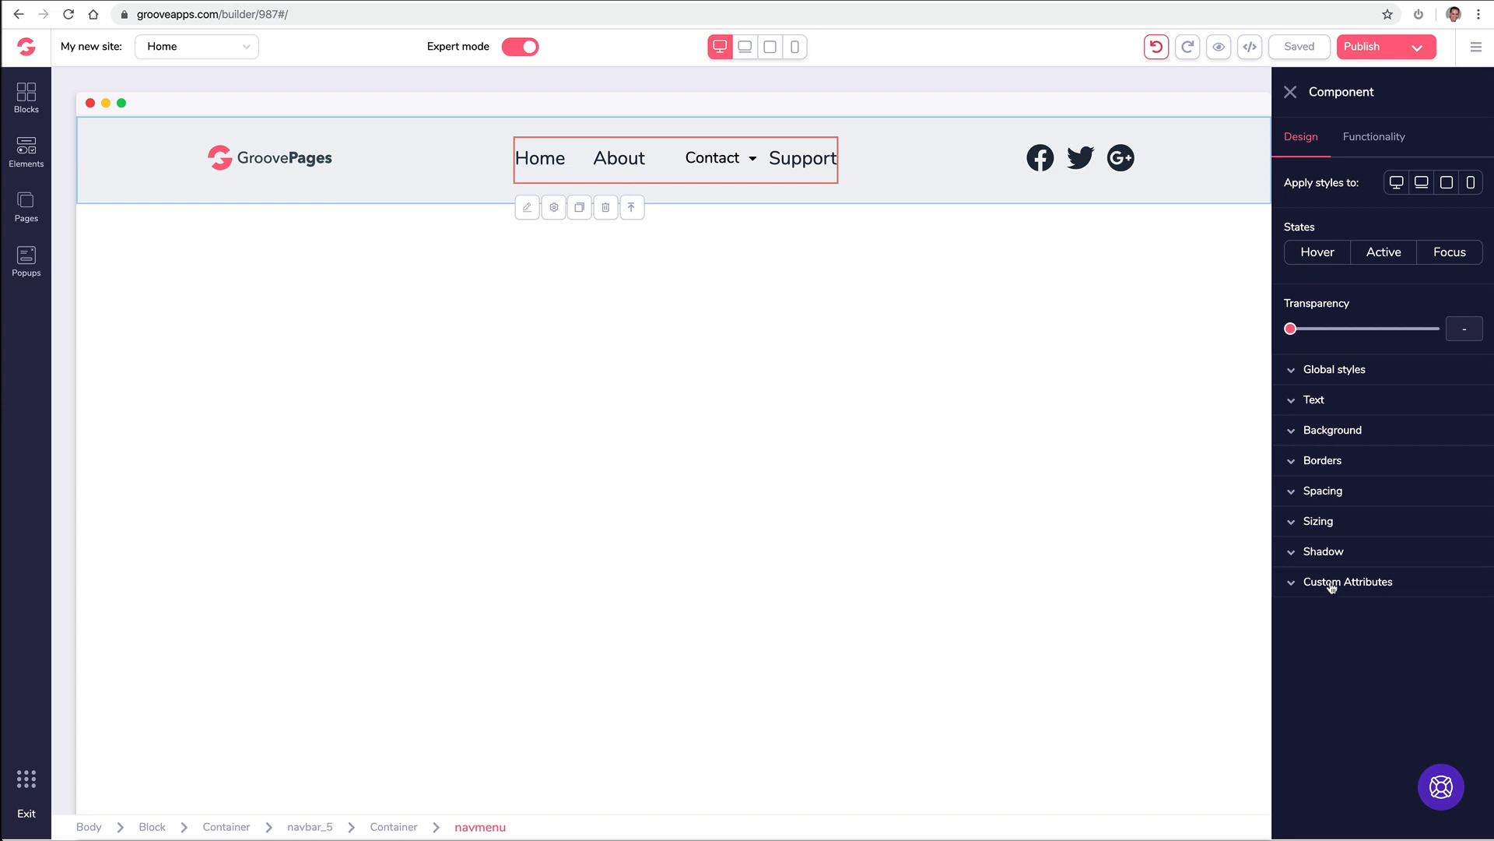
click(1352, 147)
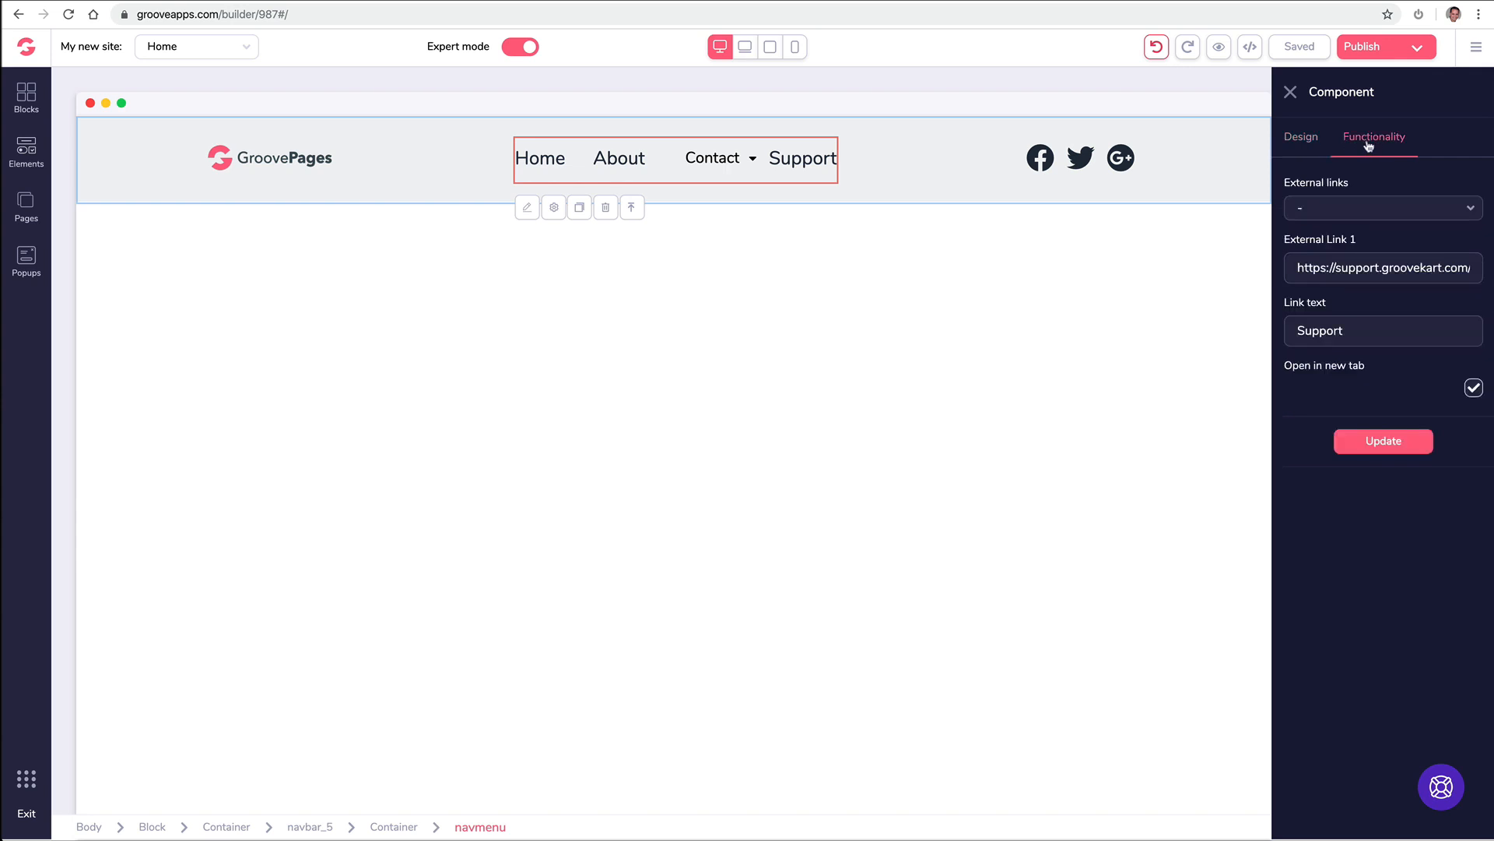
click(1296, 140)
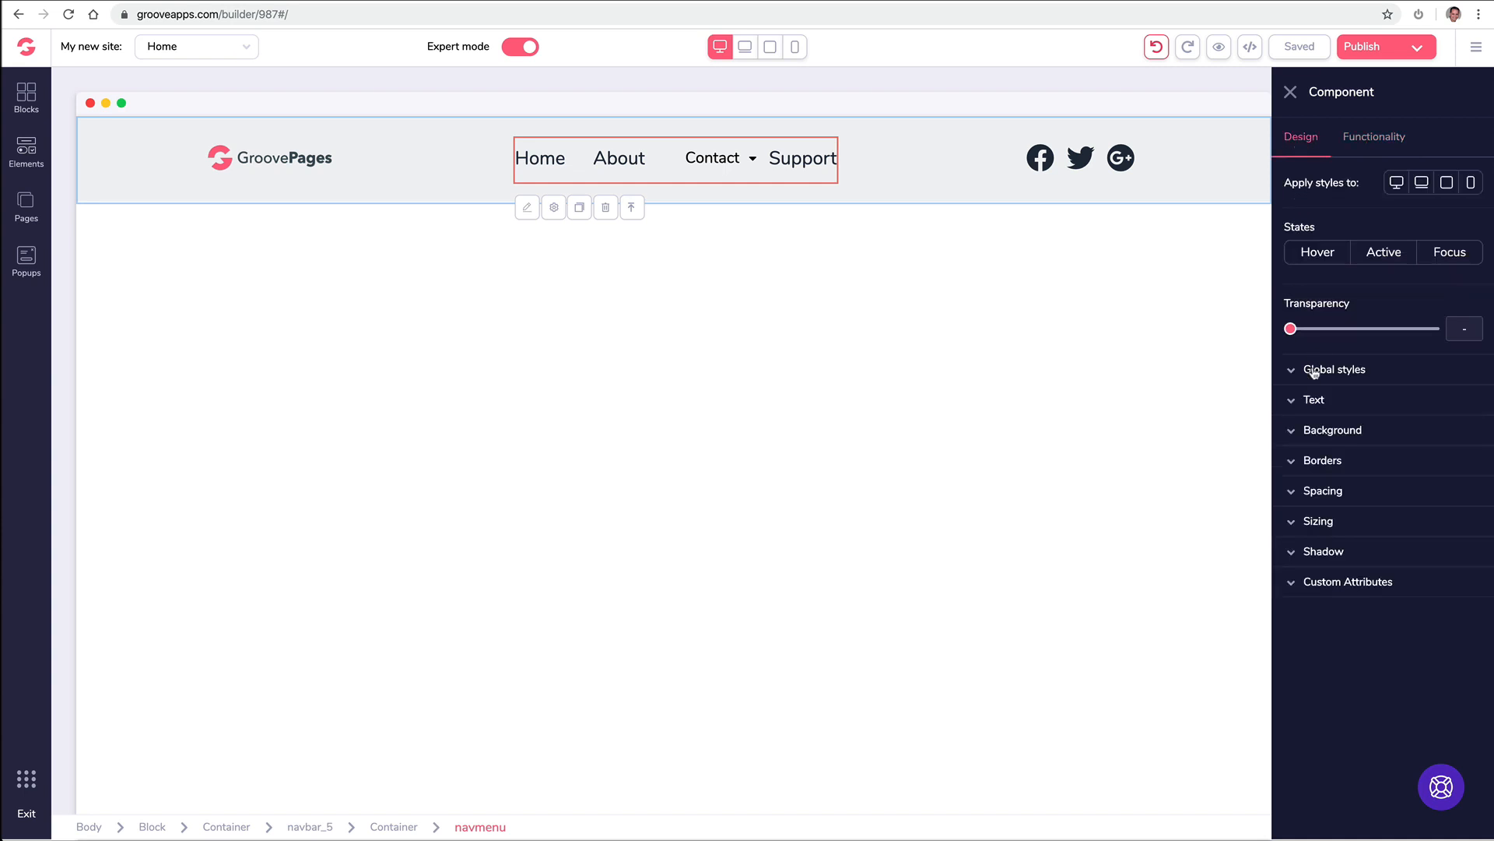
click(1360, 145)
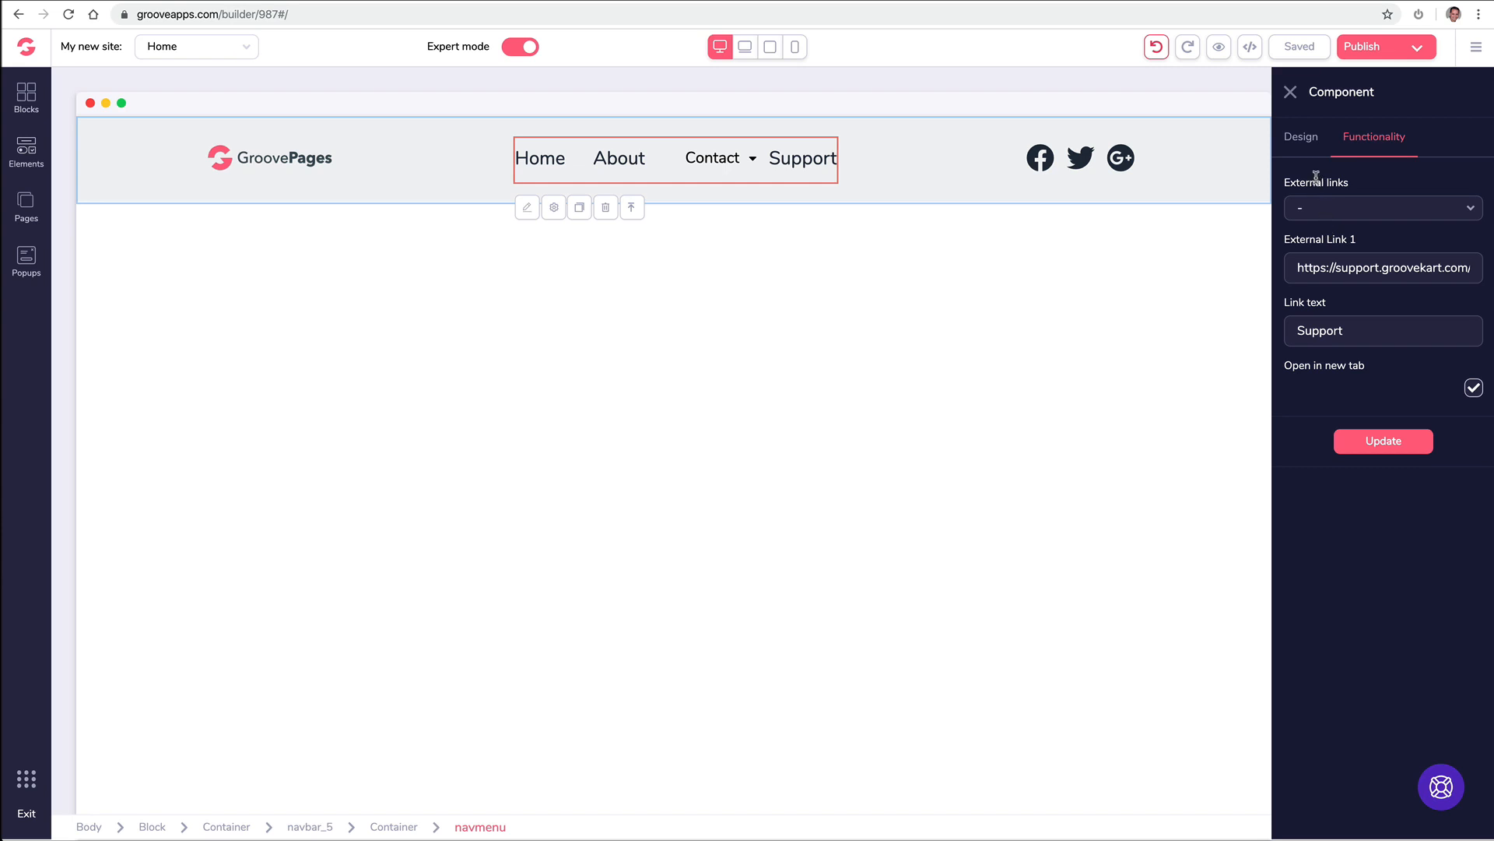
click(1289, 94)
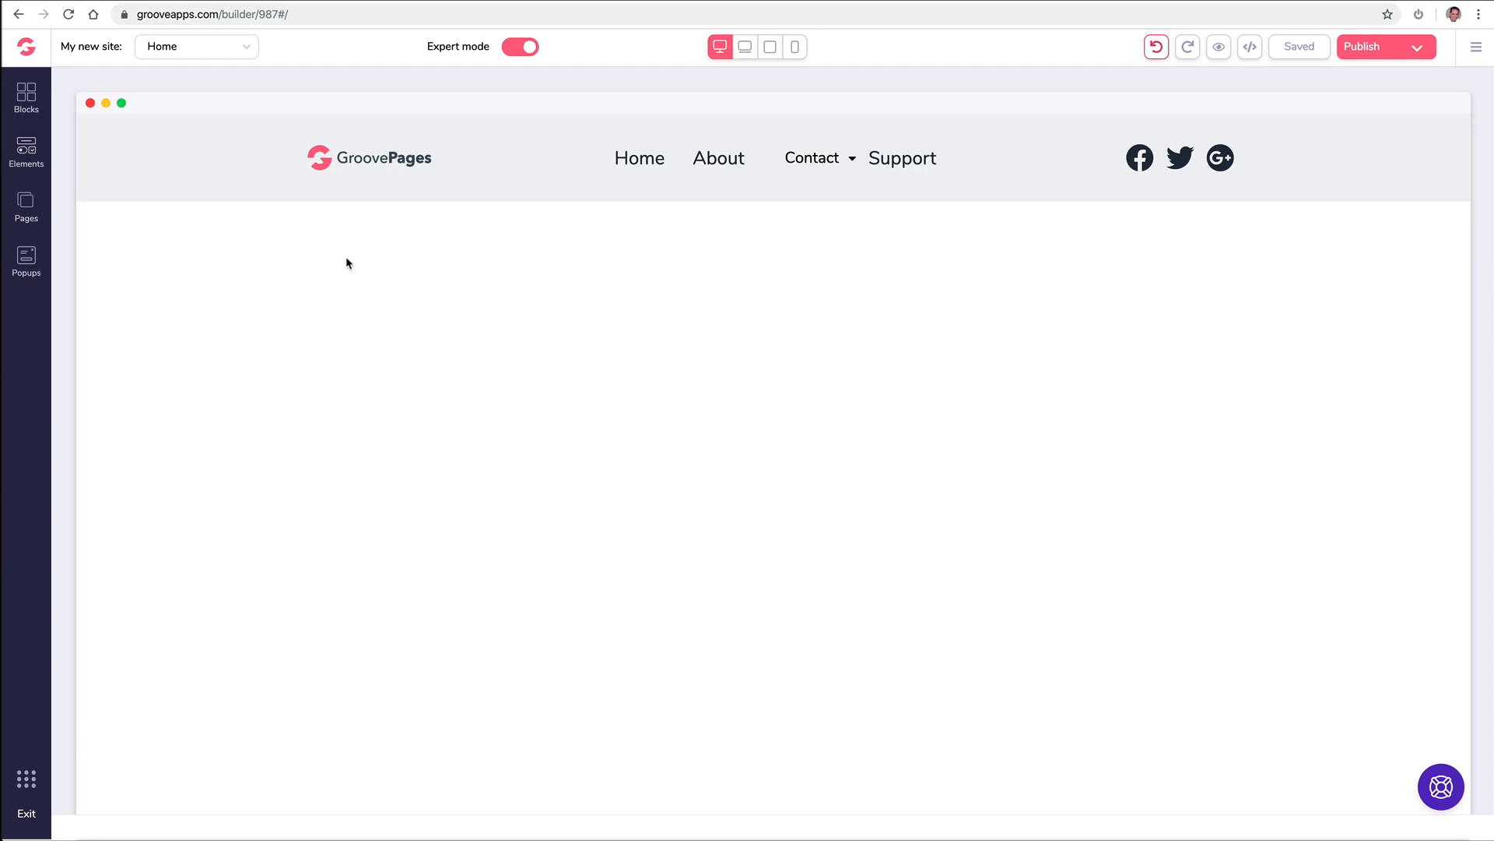
Look through the wireframe block categories and the Countdown block layouts
click(147, 198)
click(26, 98)
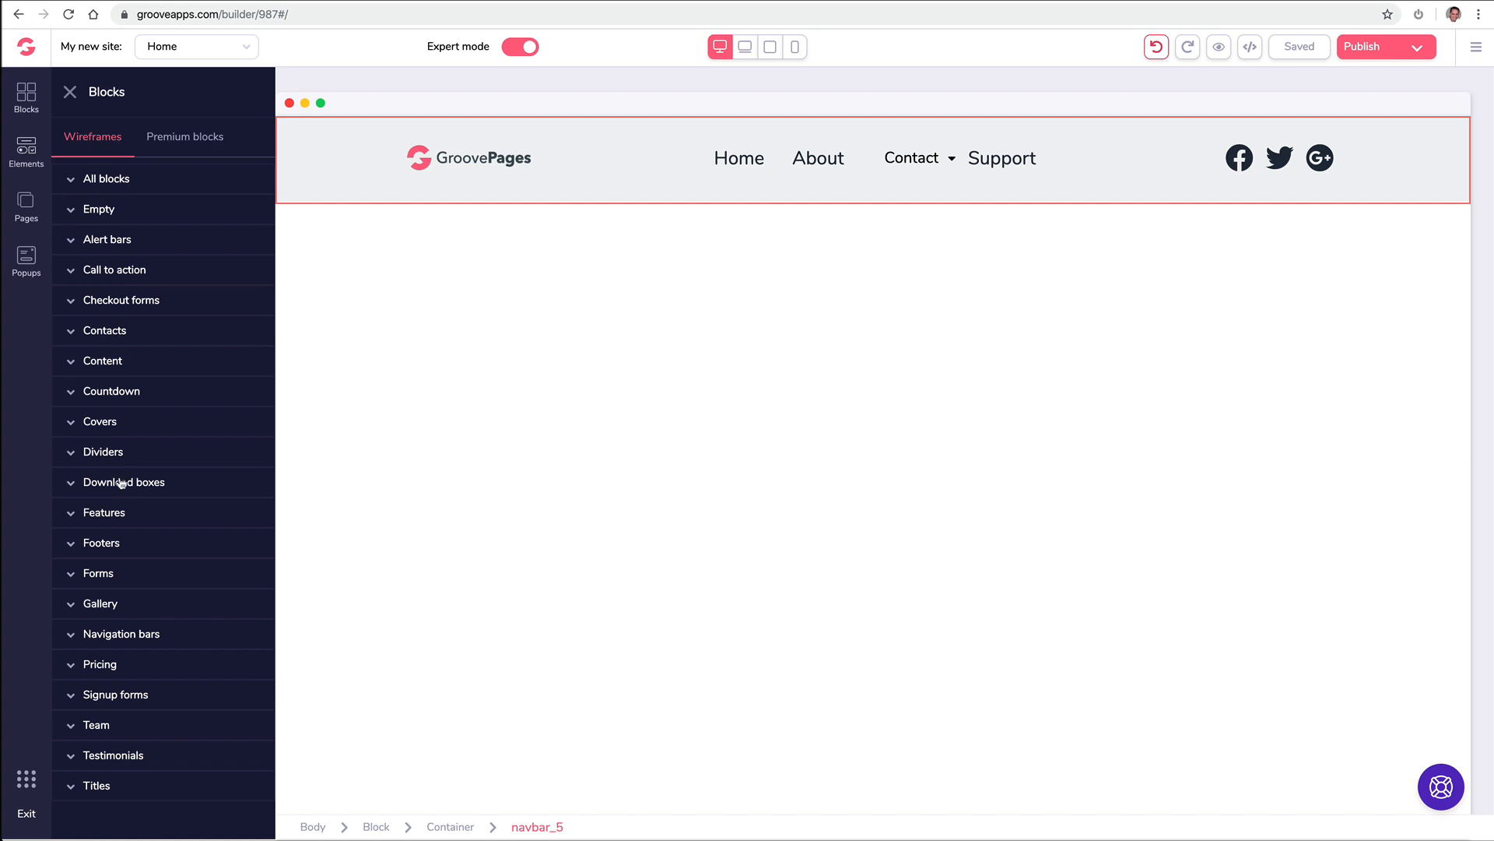
click(150, 391)
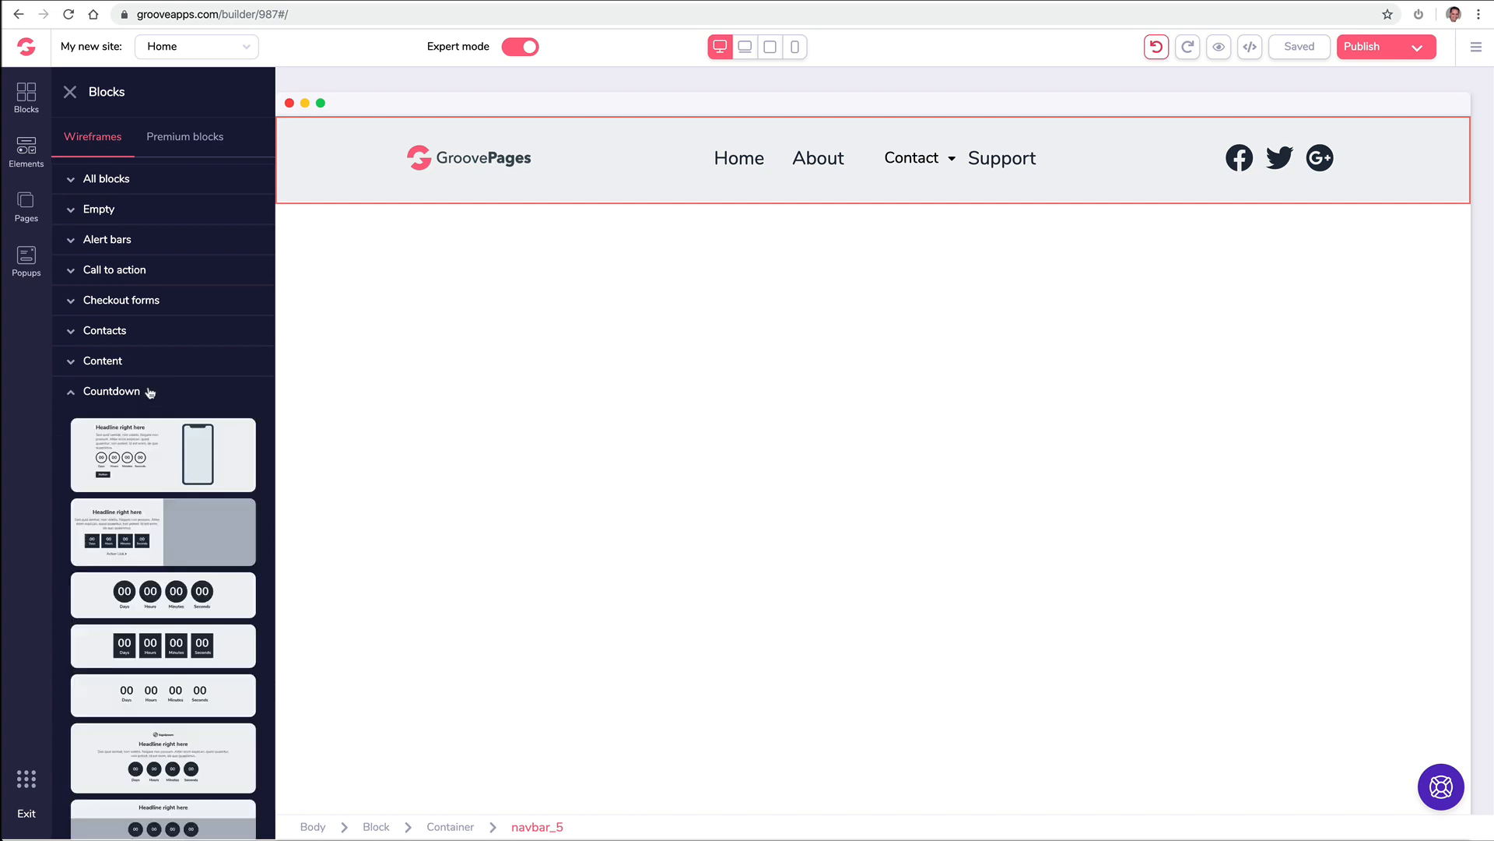
scroll(149, 391, down, 3)
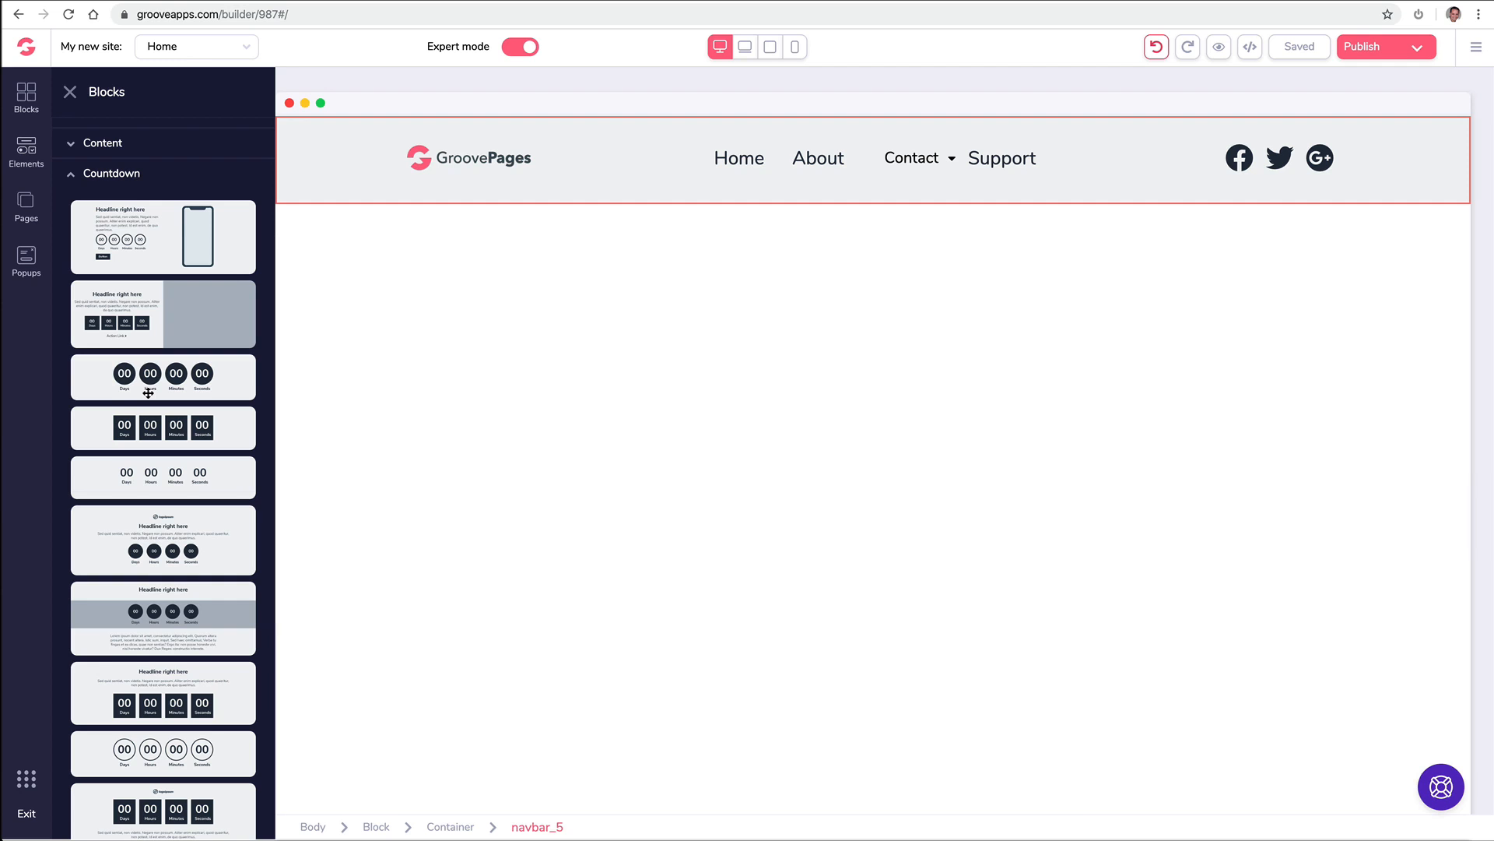
scroll(148, 392, up, 3)
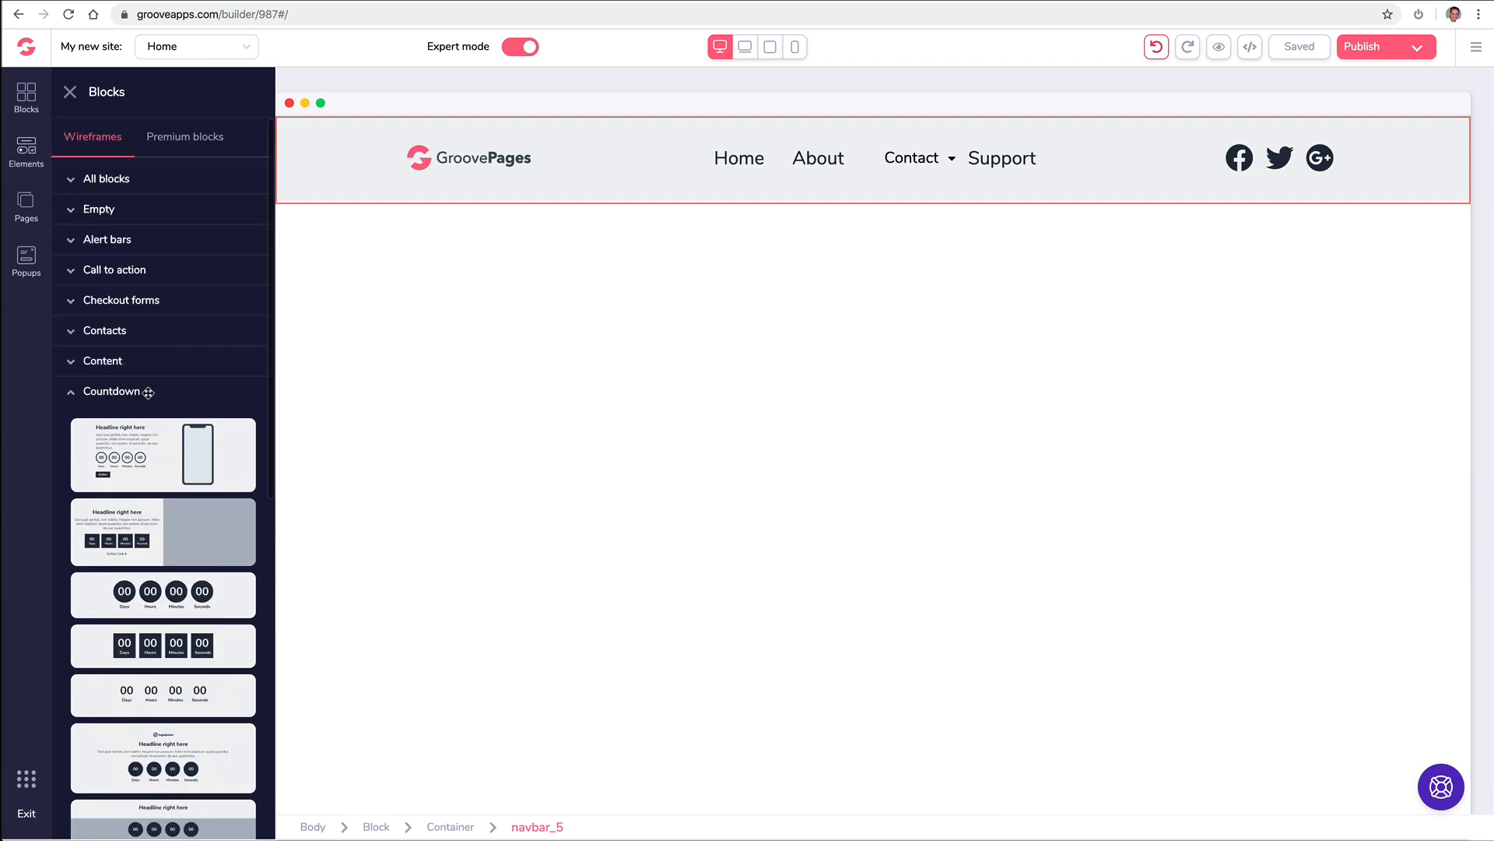
click(86, 391)
Add the premium purple alert bar with a countdown timer above the navigation bar
click(180, 140)
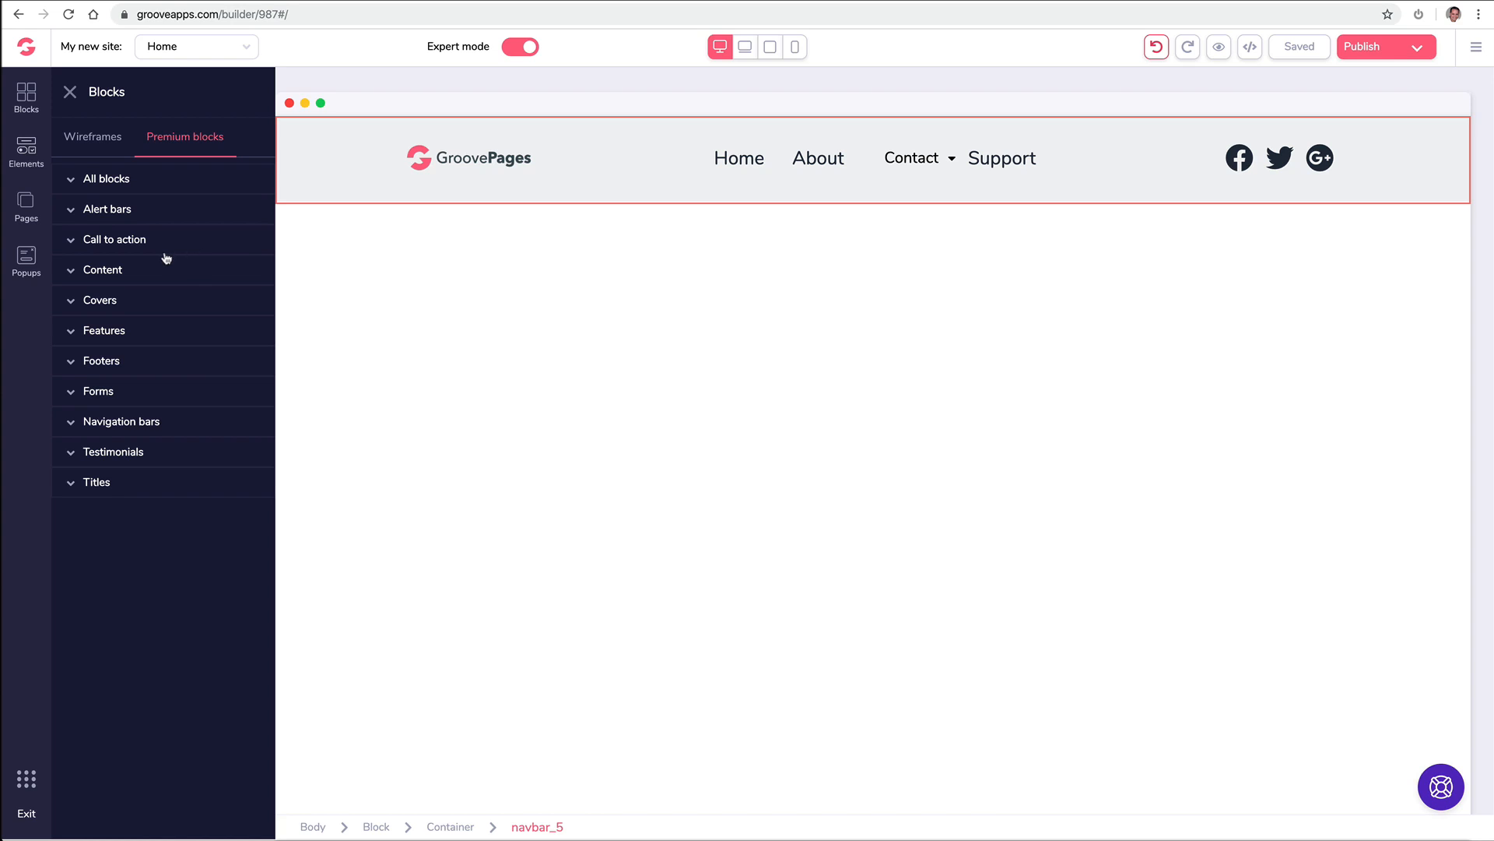
click(149, 209)
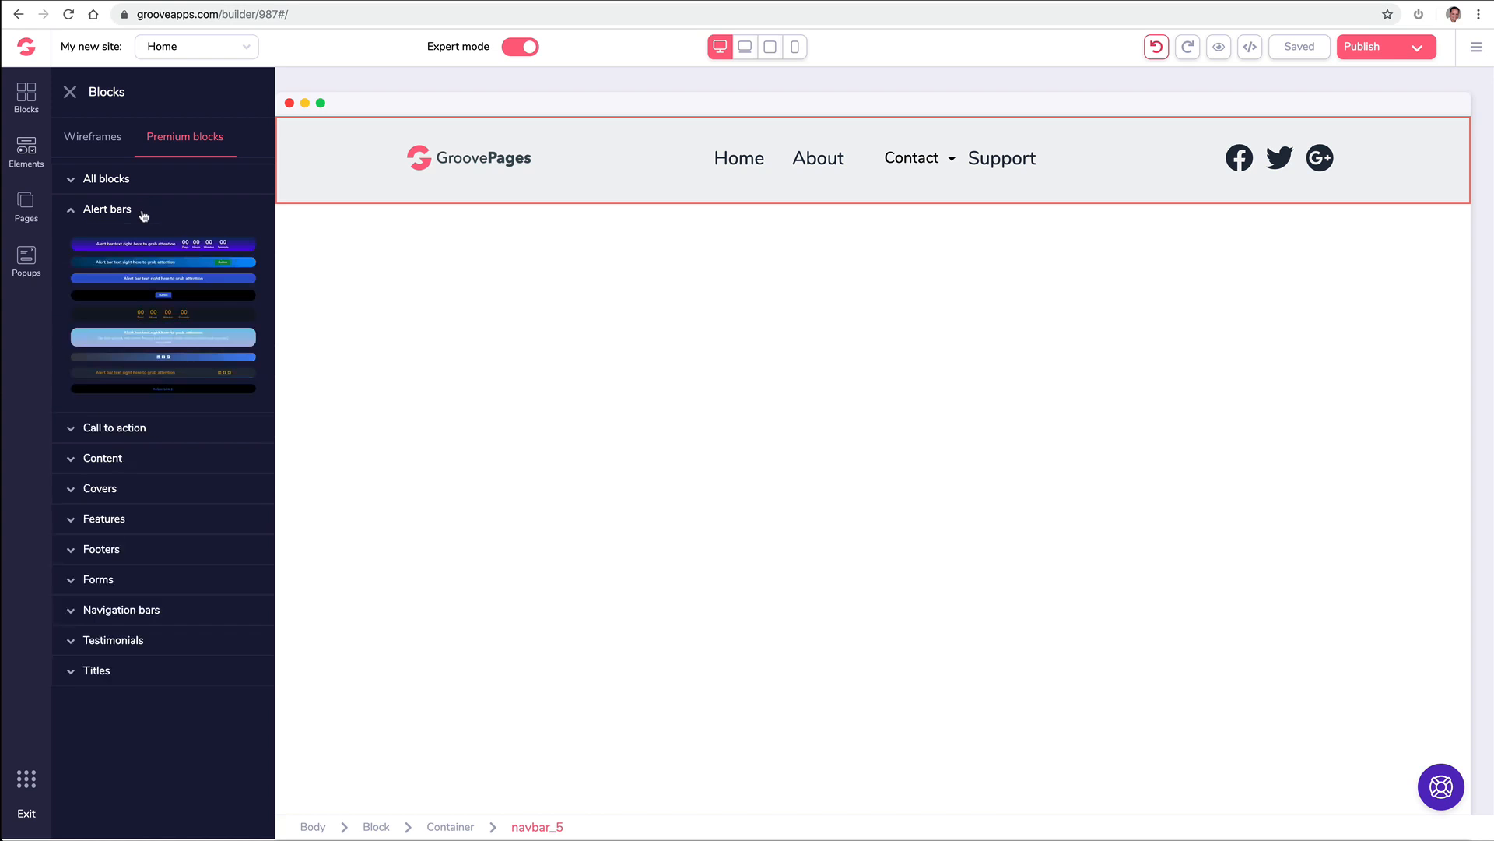
drag(180, 243, 637, 130)
drag(221, 240, 729, 126)
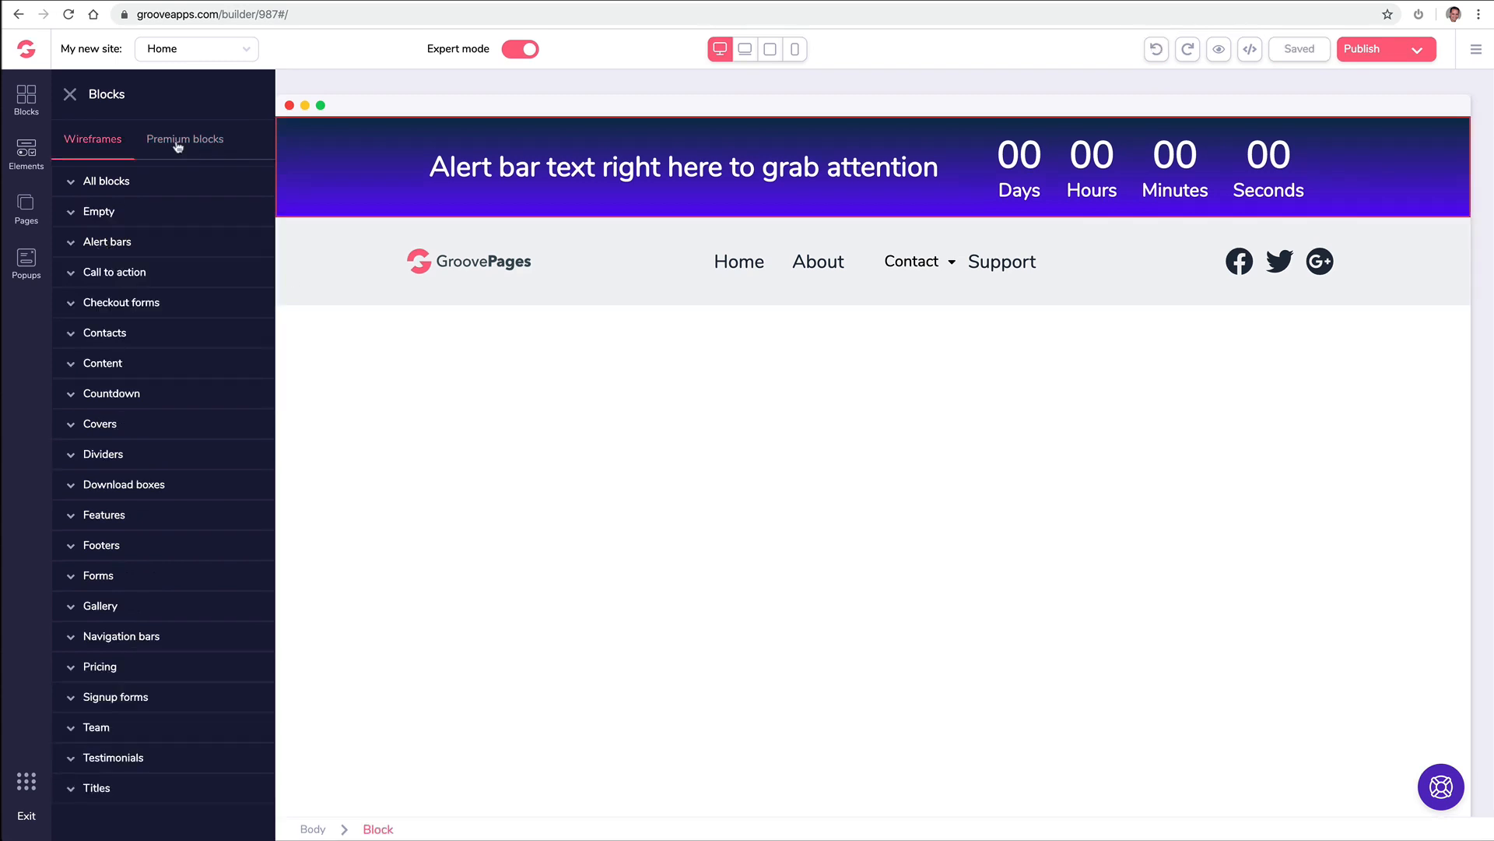
Add the premium cover with the code screen background and white headline box directly below the navigation bar
click(177, 143)
click(125, 309)
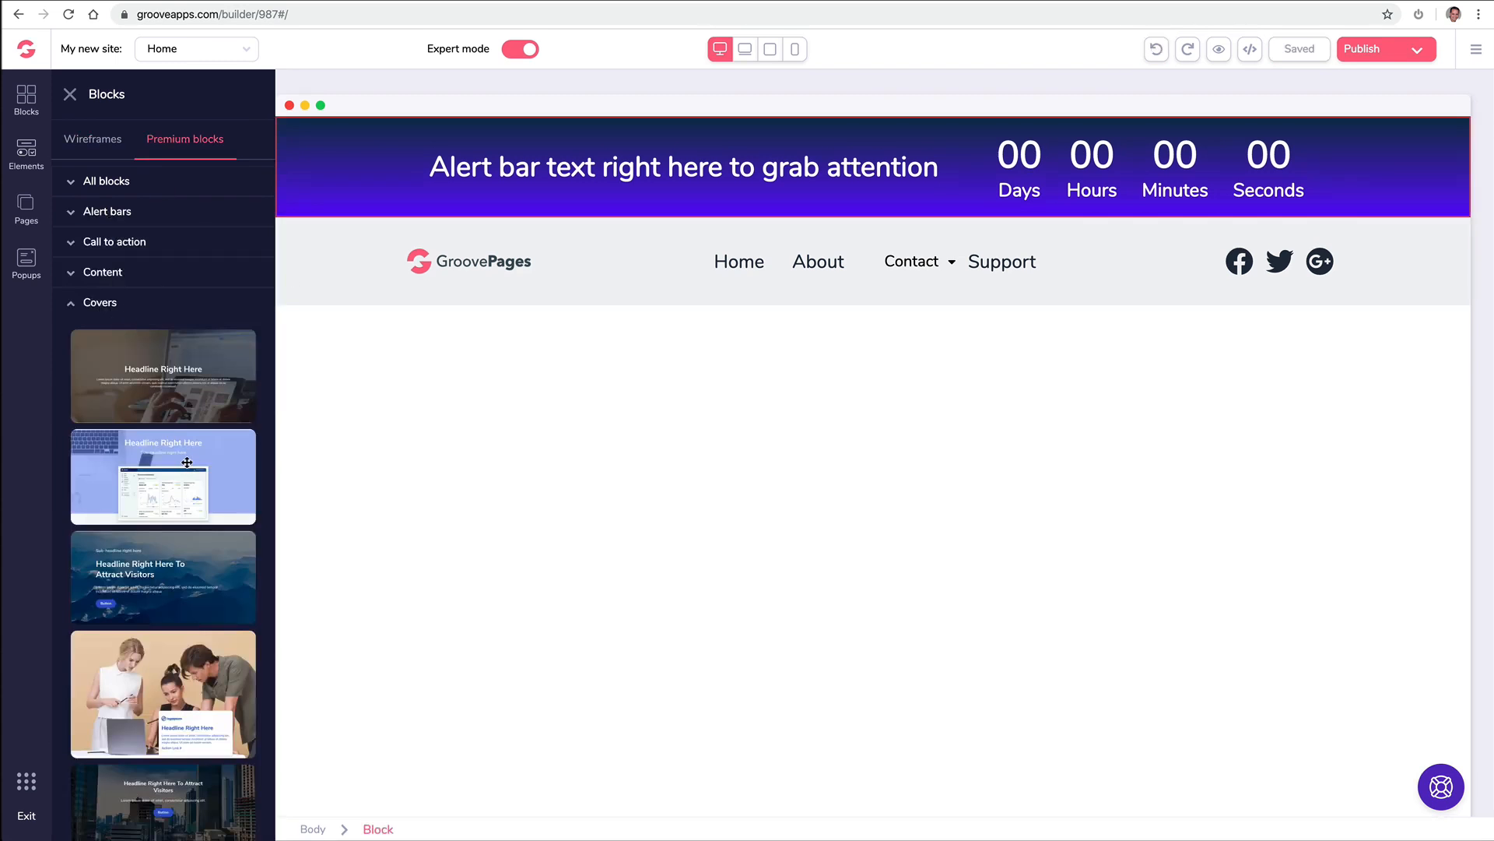
scroll(189, 465, down, 5)
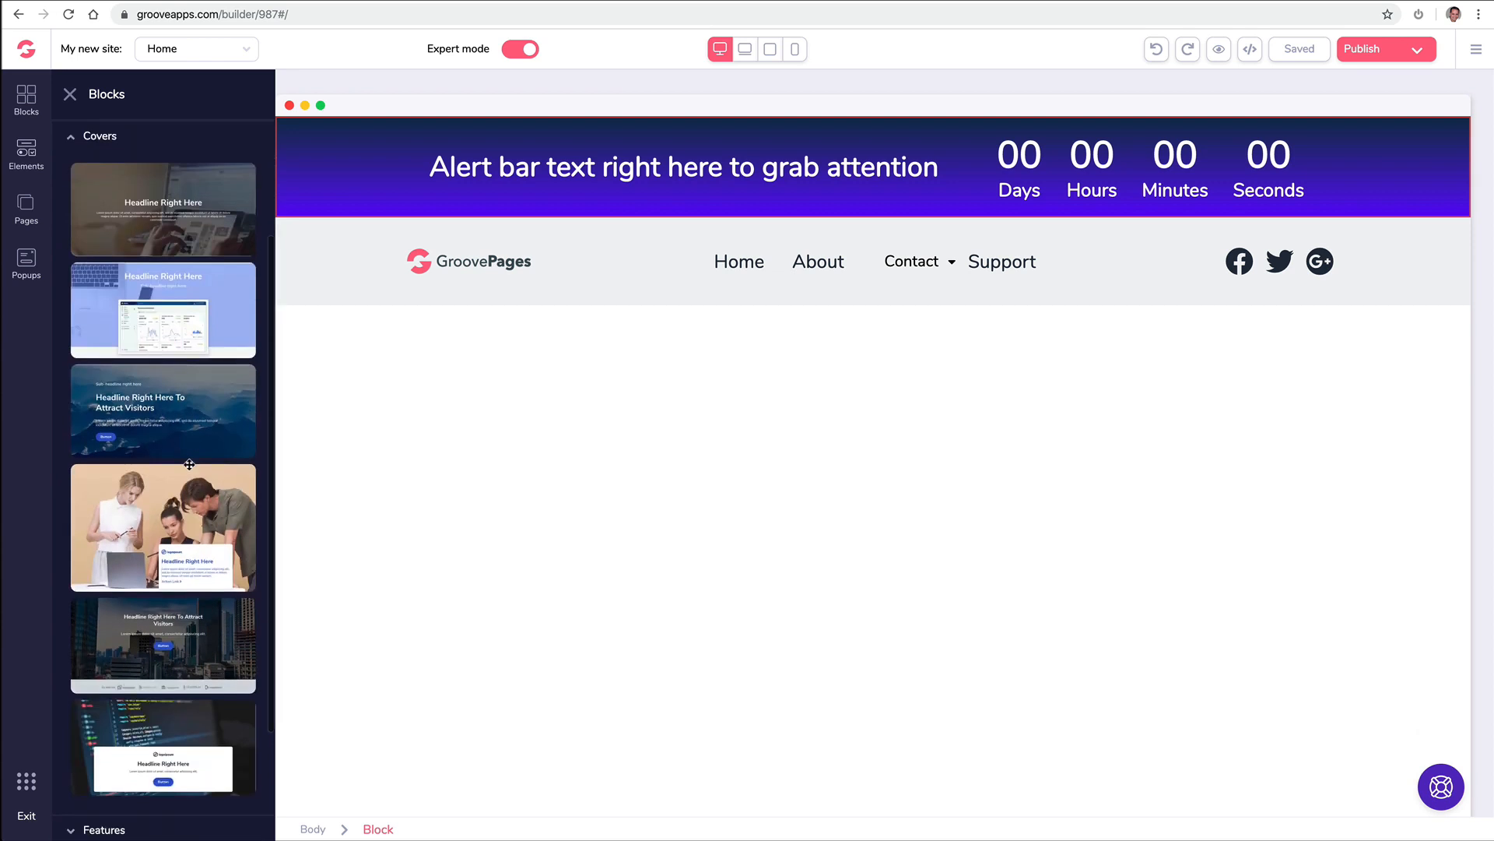
drag(178, 617, 661, 372)
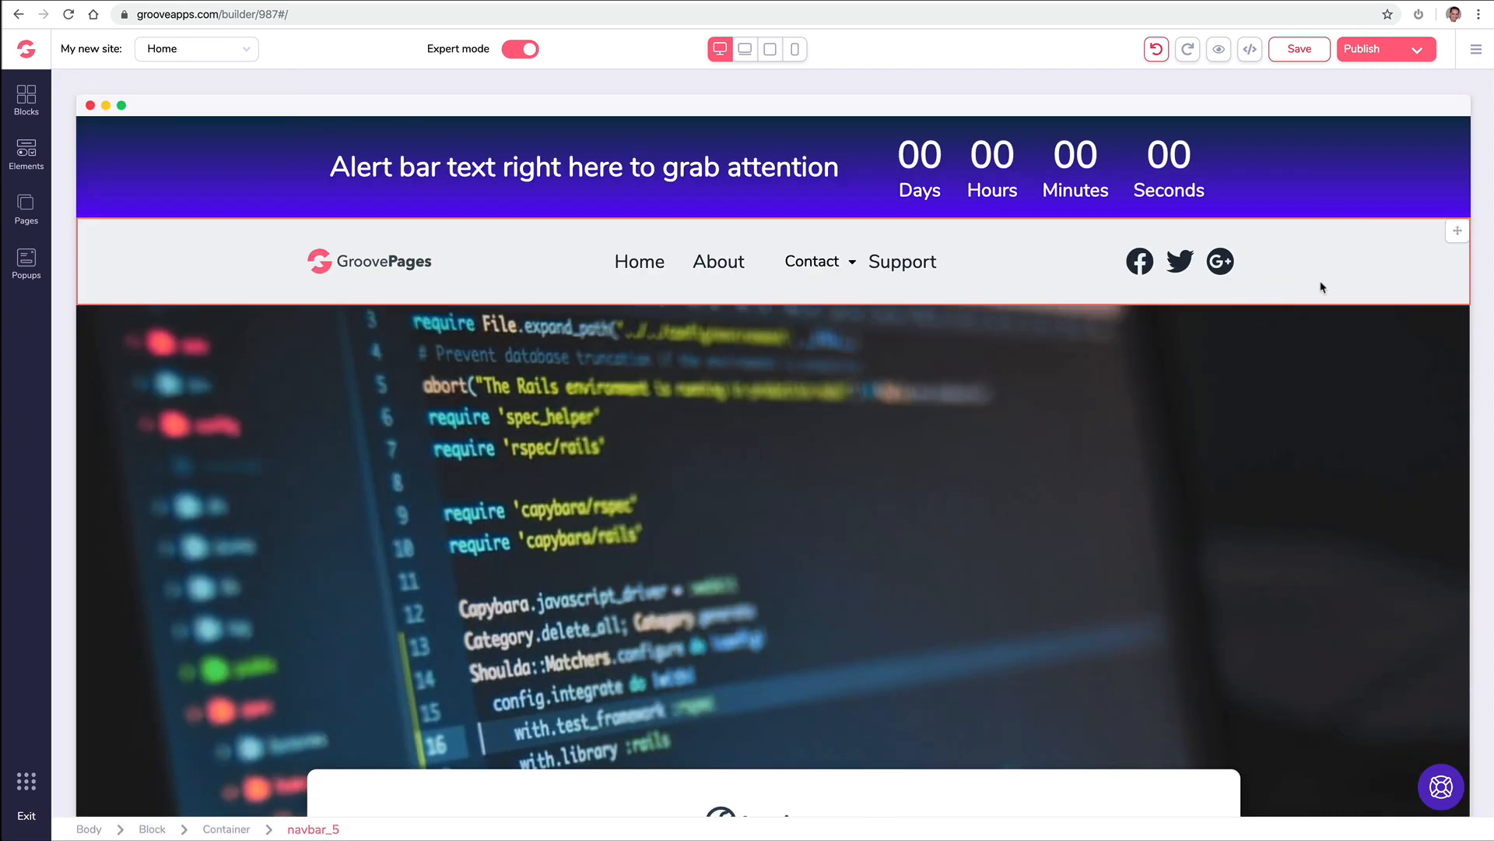
Move the alert bar below the navigation bar and back above it
drag(1457, 131, 1428, 226)
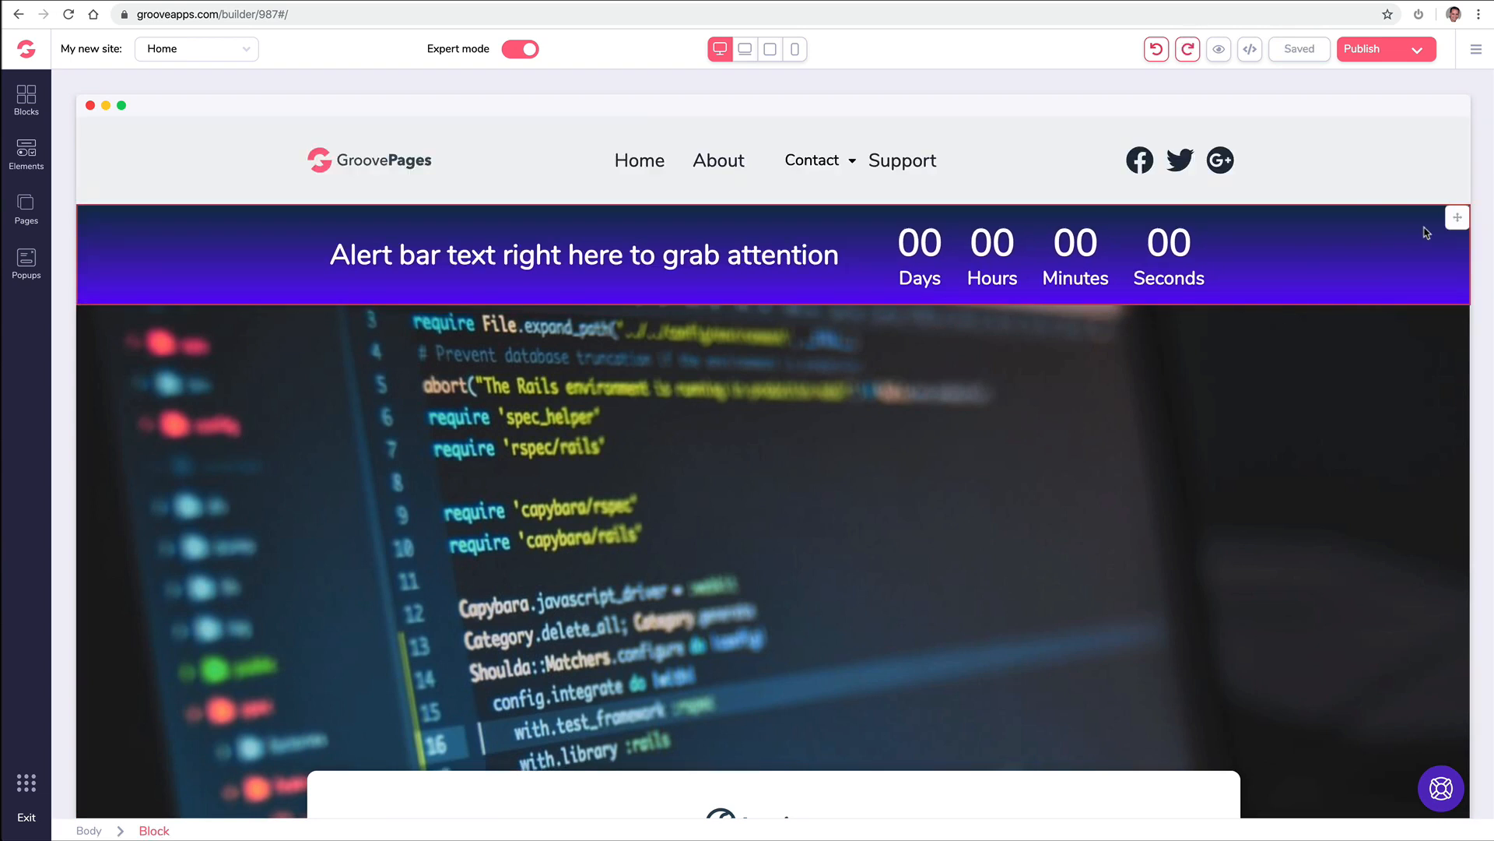
drag(1454, 218, 1450, 129)
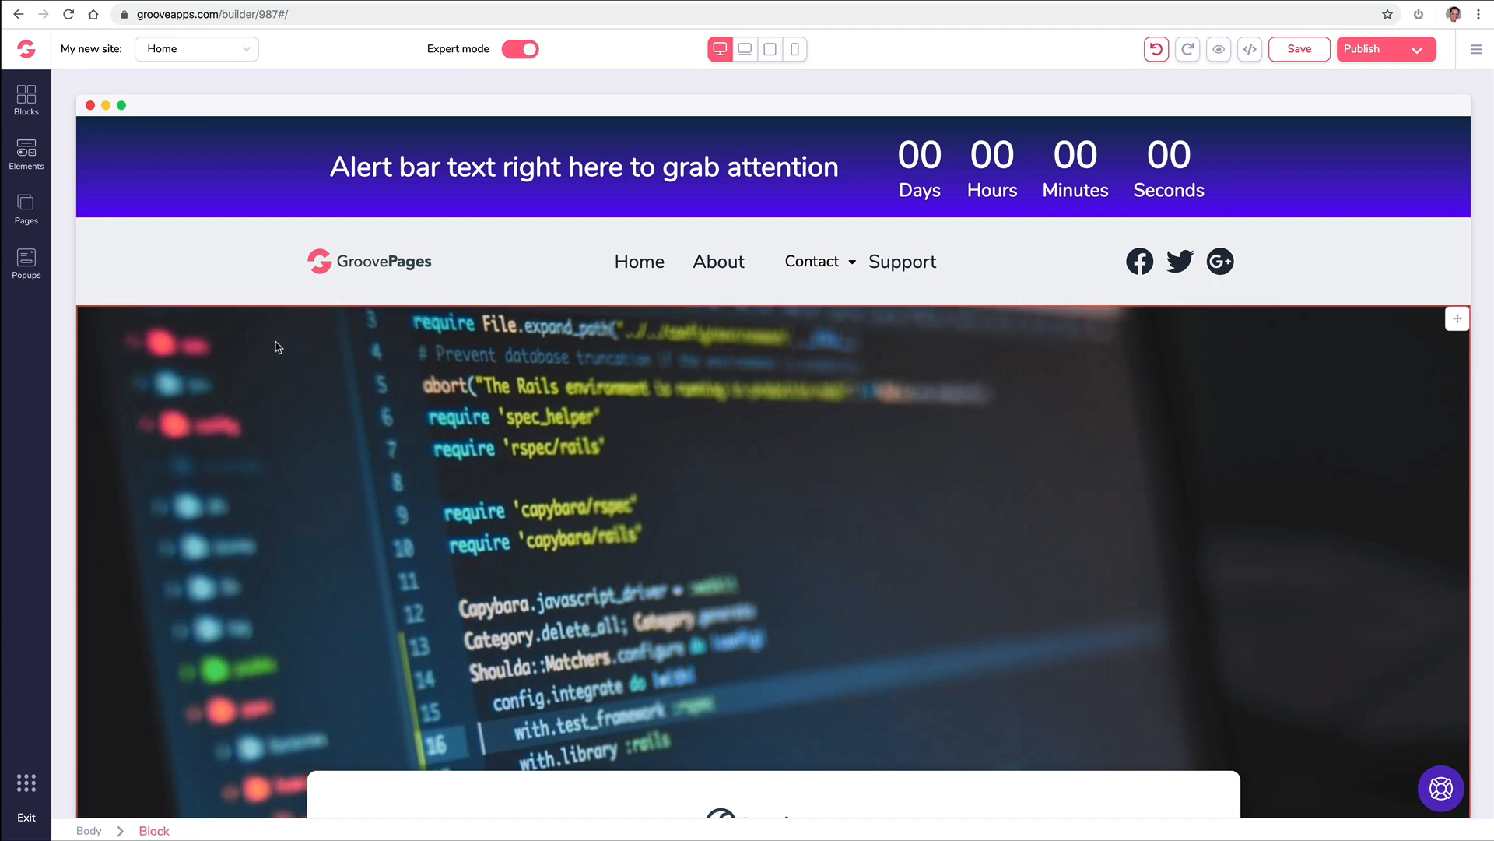
Add the wireframe footer with a heading, a button and three link columns below the cover
scroll(278, 347, down, 3)
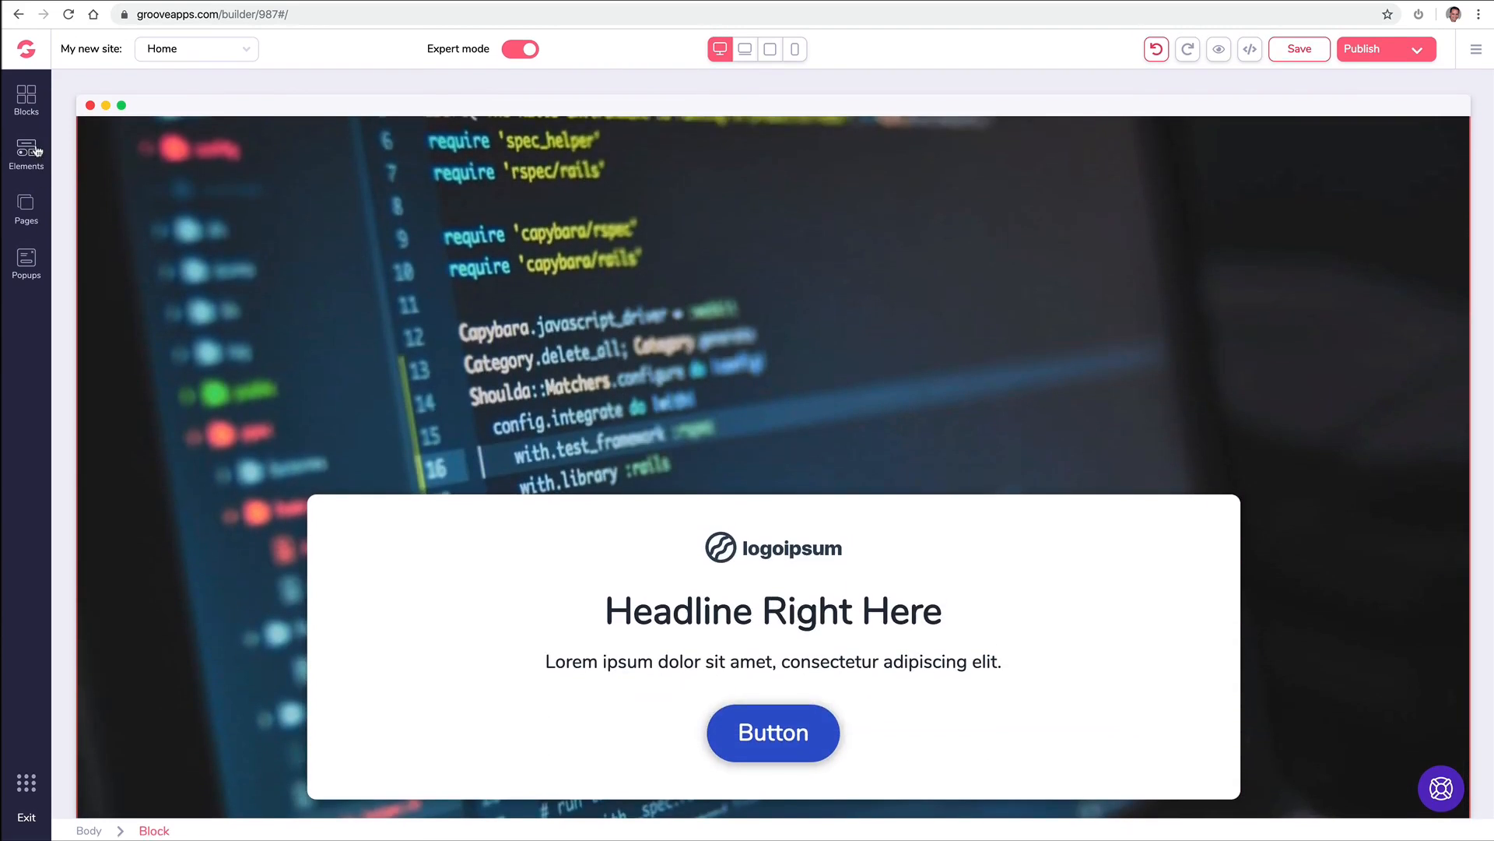
click(27, 100)
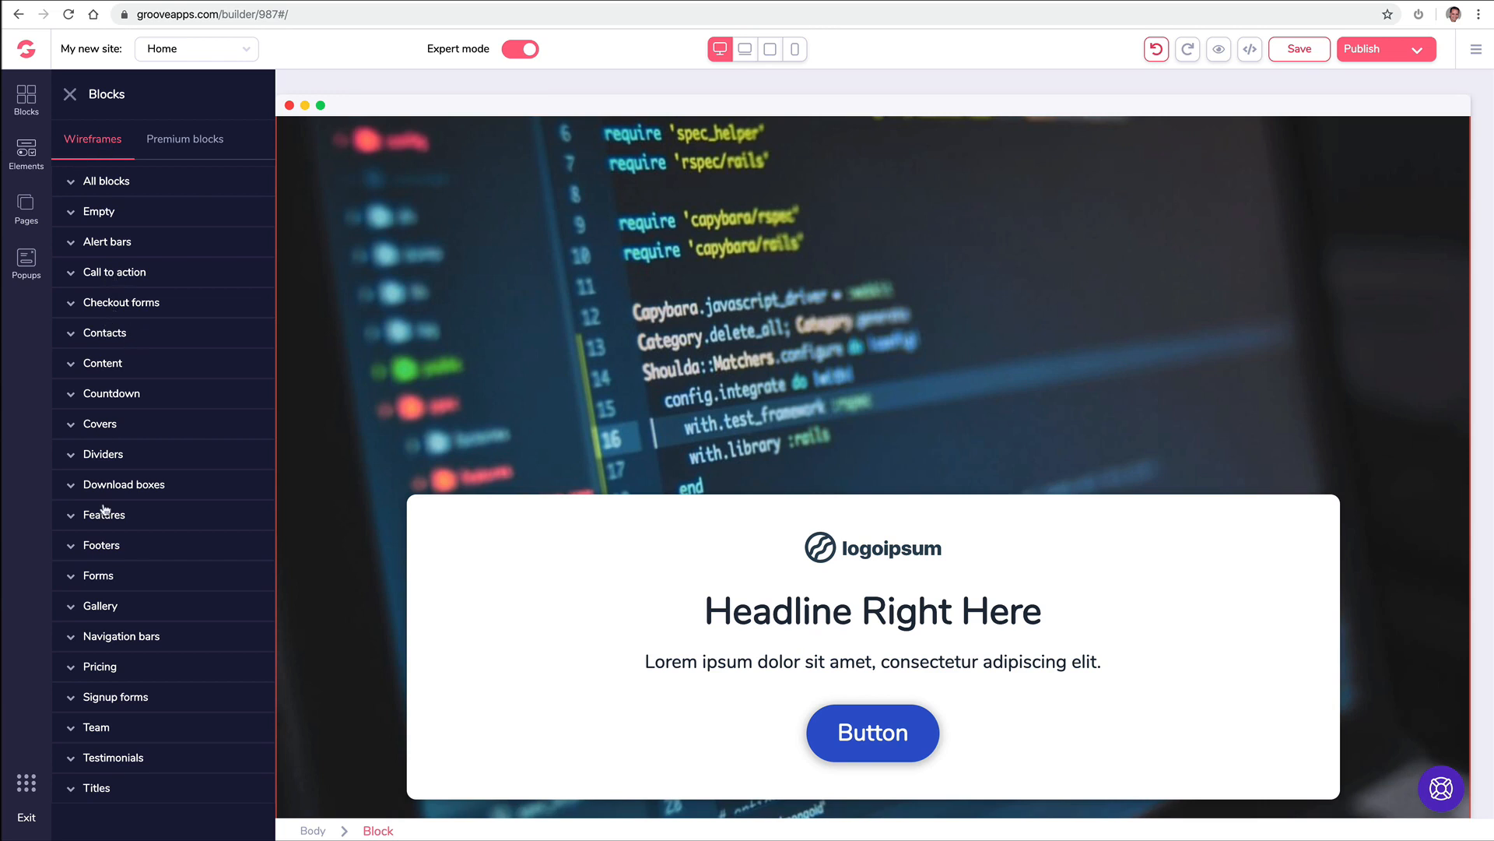
click(123, 561)
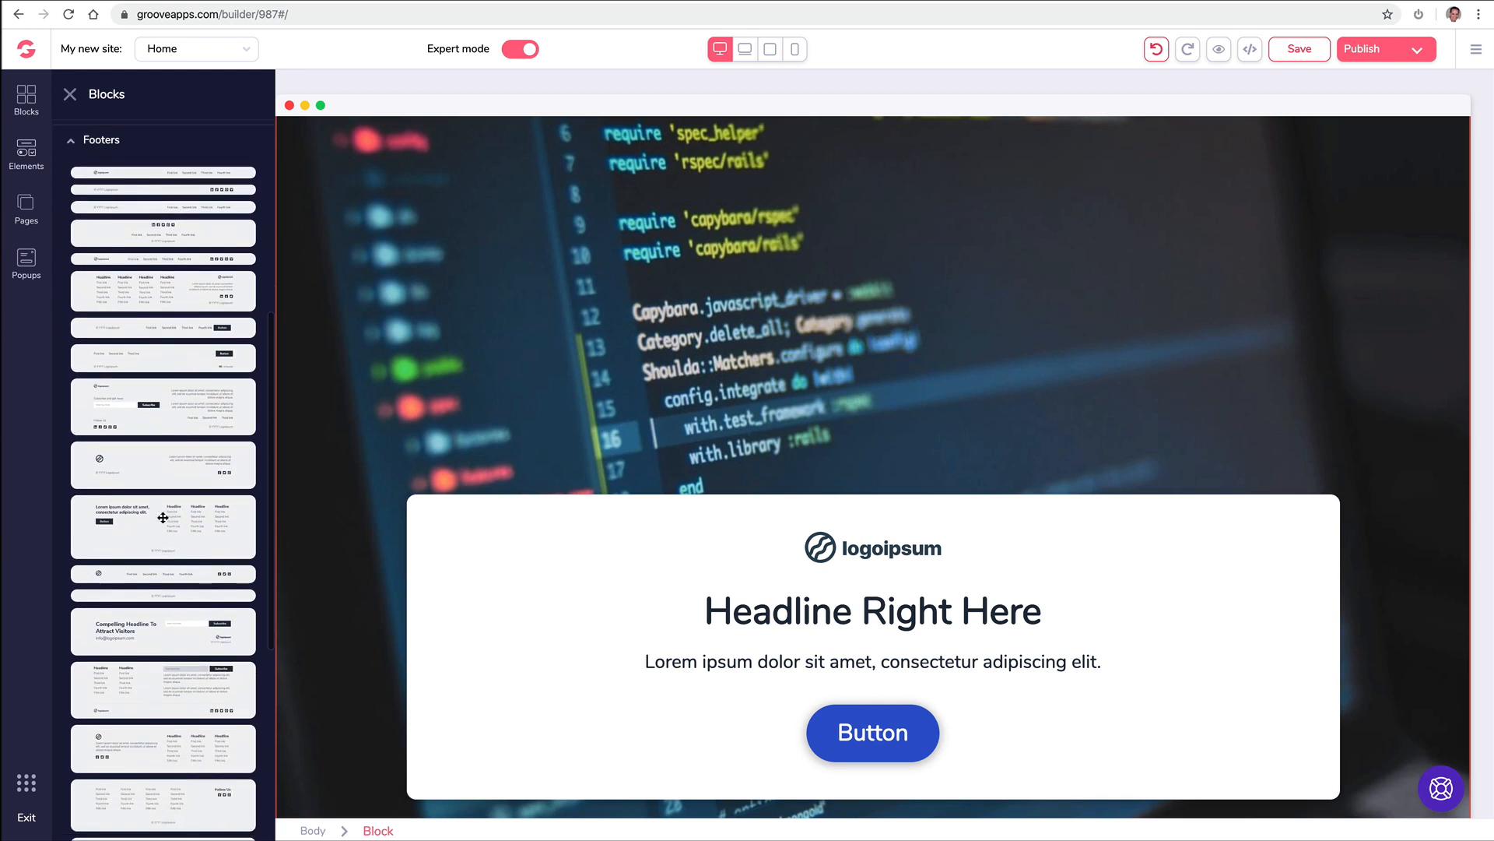
drag(186, 521, 528, 788)
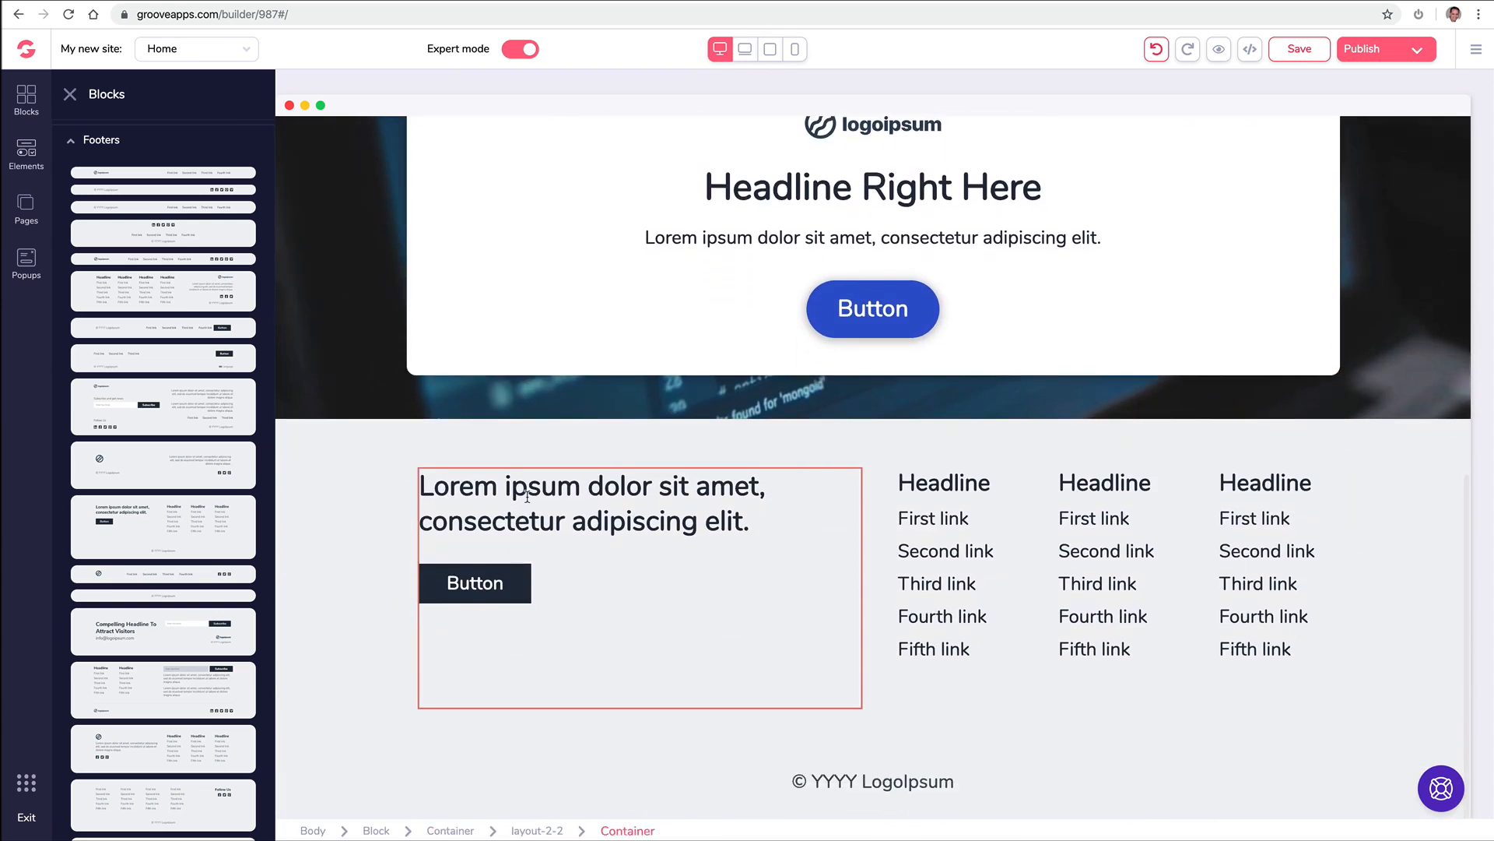
Add the premium blue gradient footer with social icons and four links between the cover and the wireframe footer
click(74, 142)
click(192, 141)
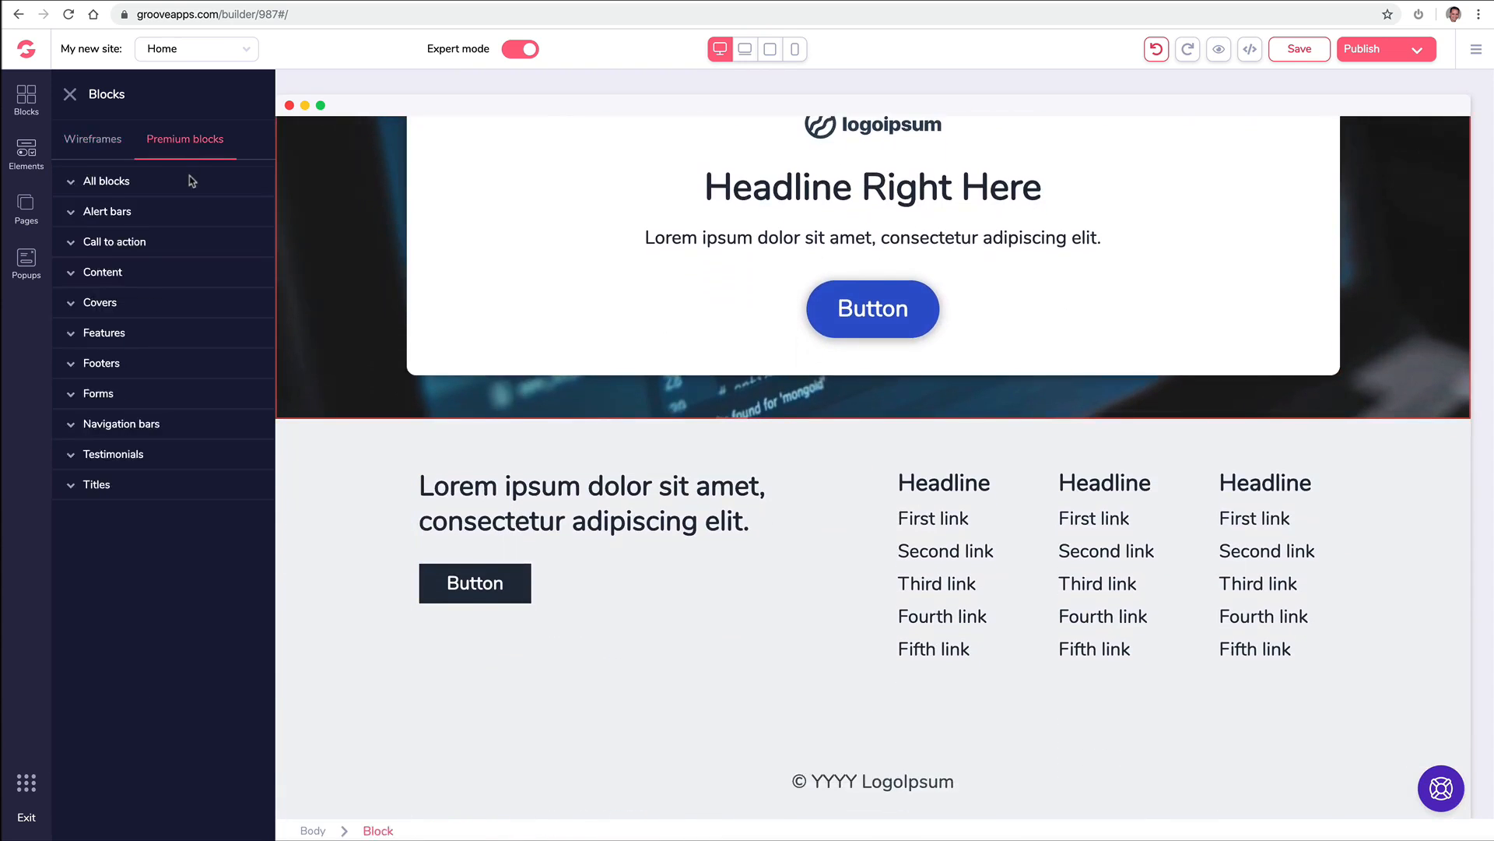
click(131, 335)
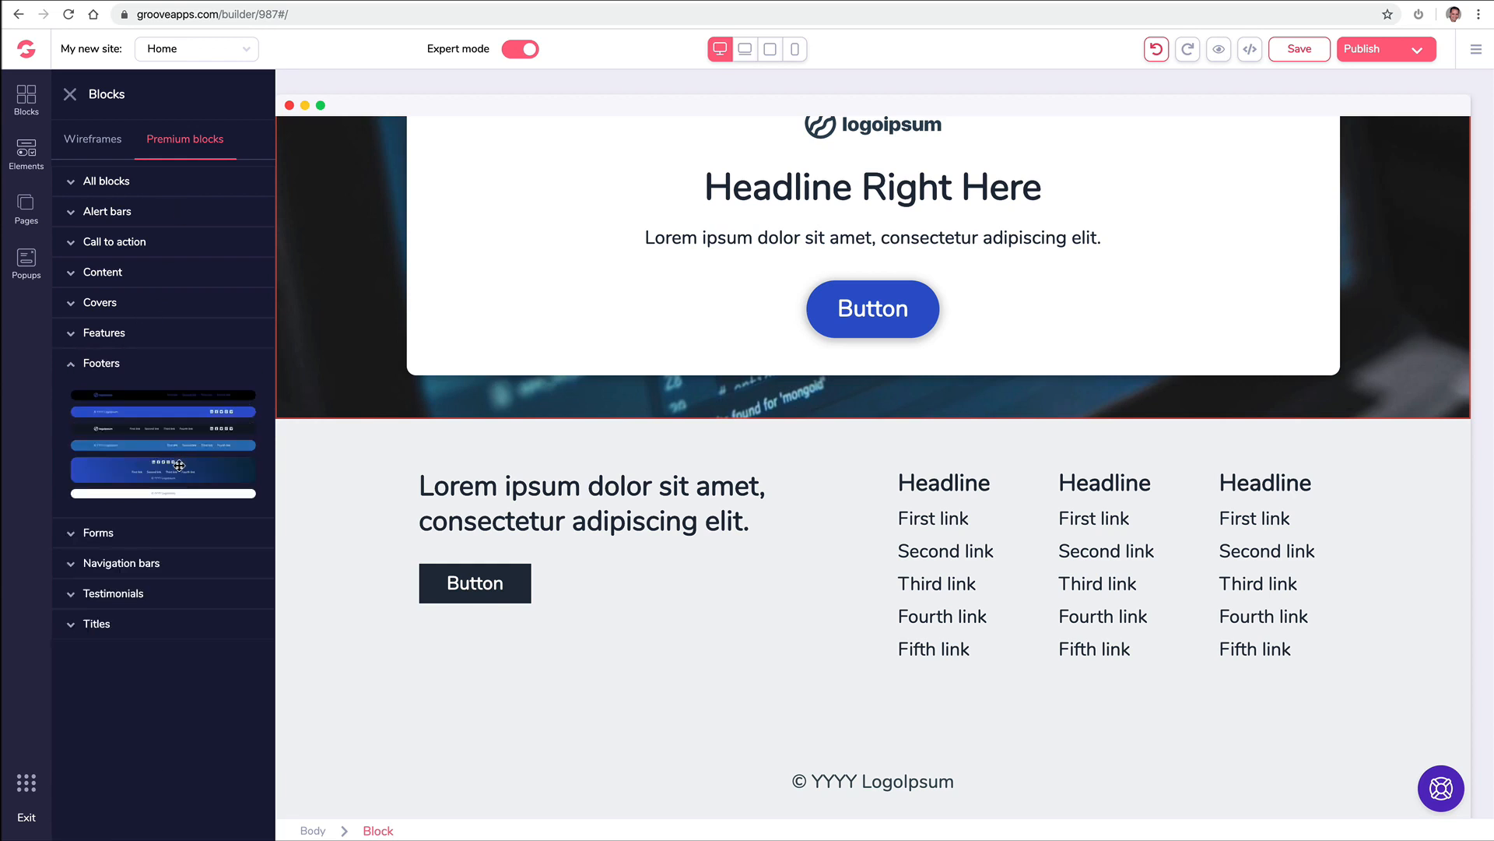
drag(179, 466, 591, 534)
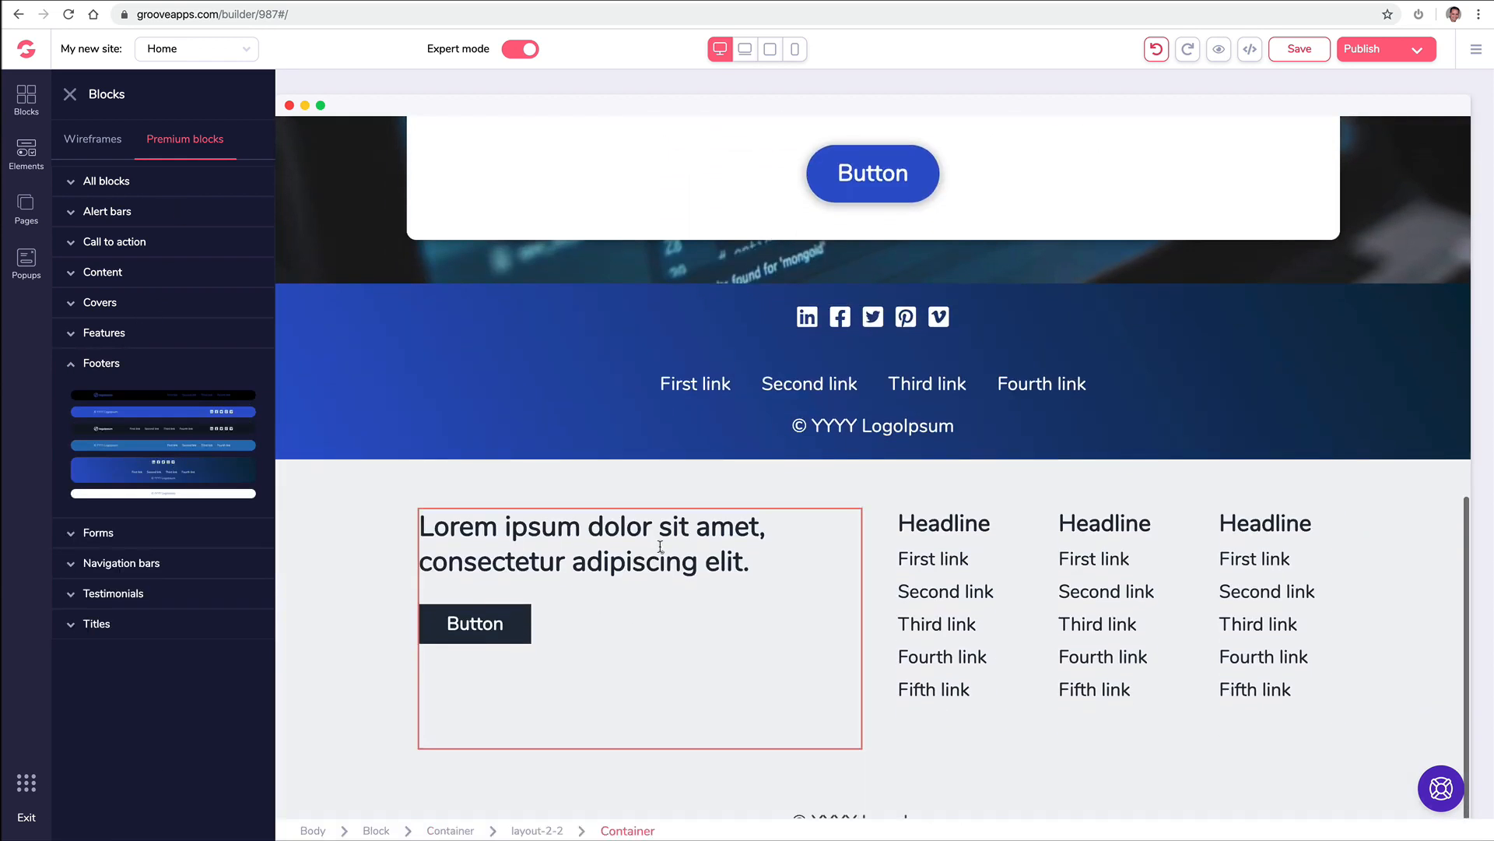
click(385, 523)
click(168, 439)
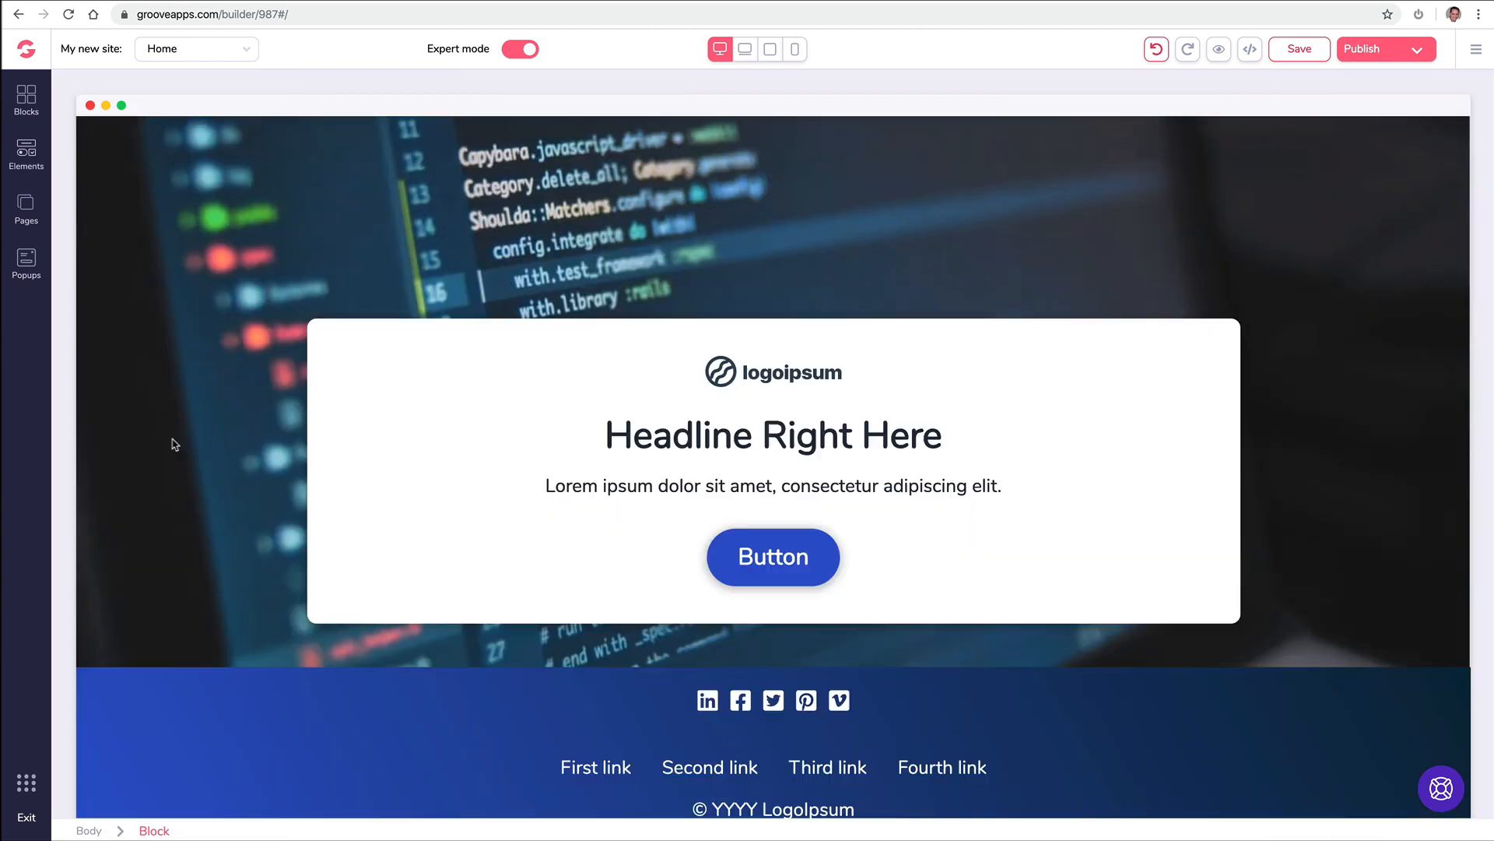
Add two wireframe call-to-action blocks between the cover and blue footer: one with a left-hand image above one with a right-hand image
click(26, 99)
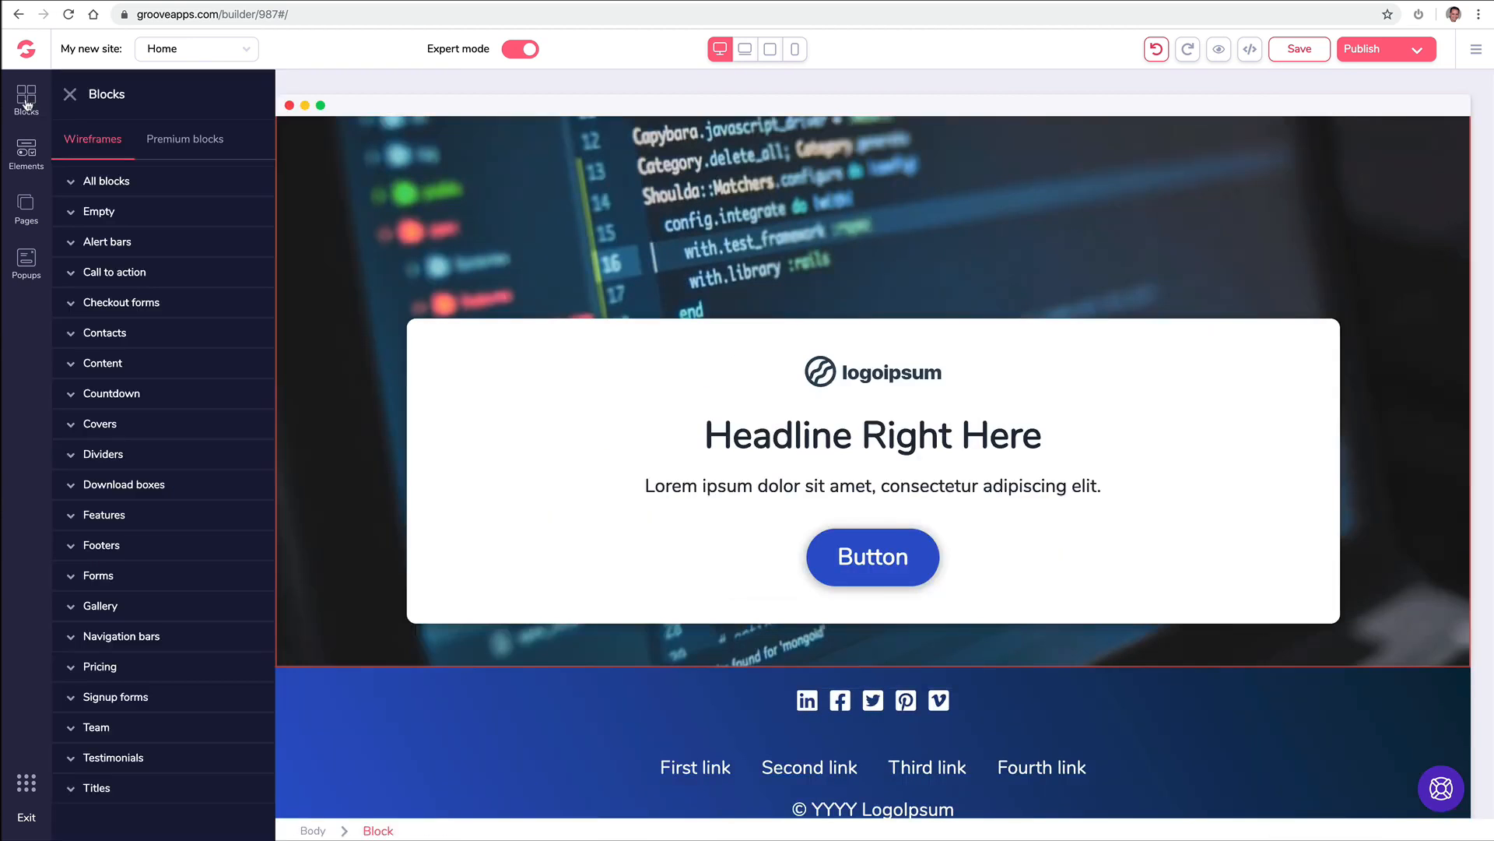
click(165, 277)
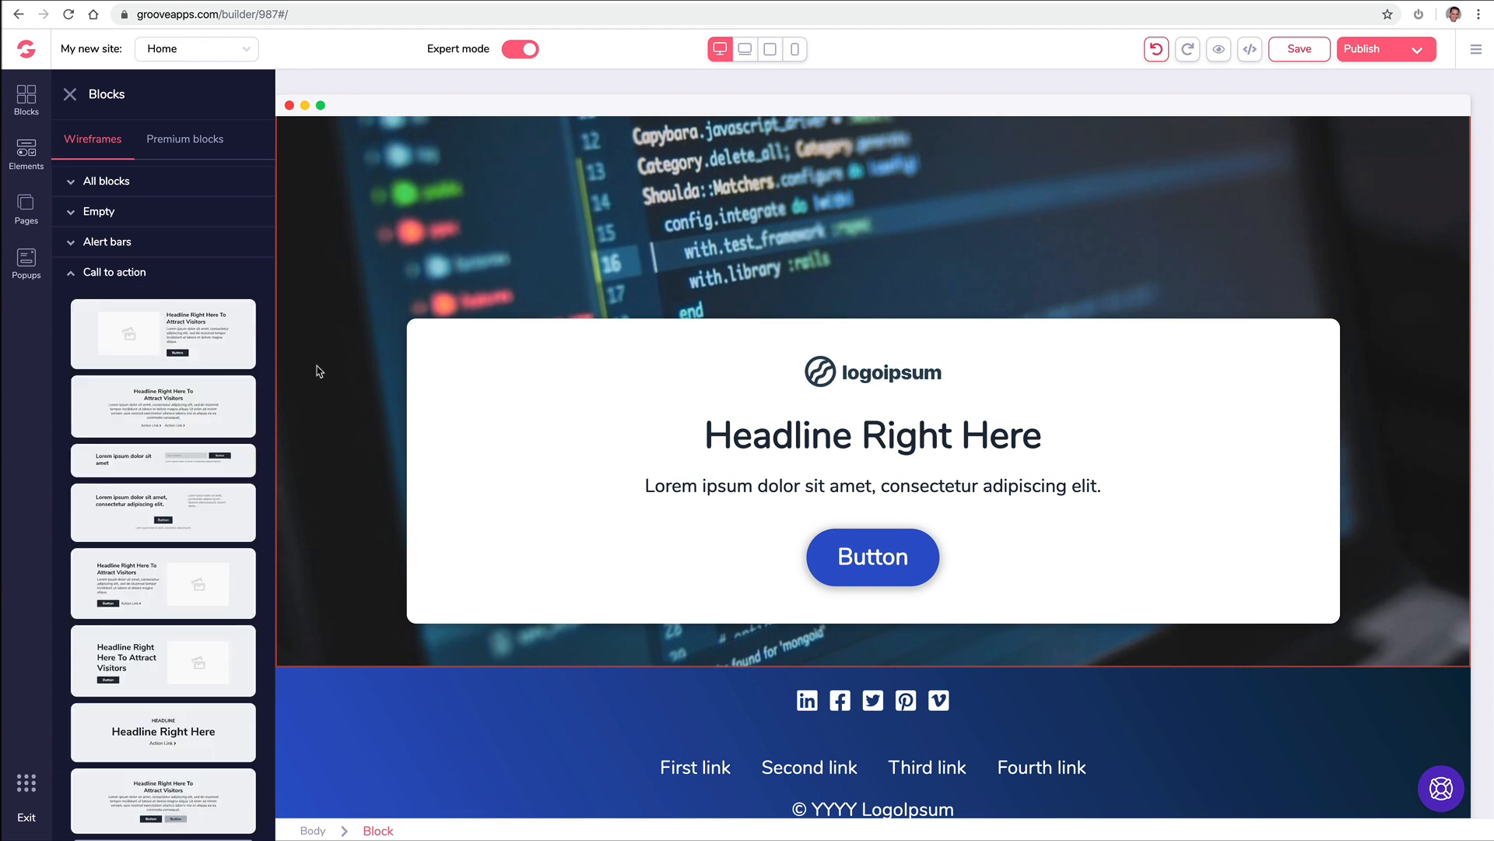
scroll(316, 371, up, 2)
scroll(316, 370, down, 2)
drag(197, 570, 701, 680)
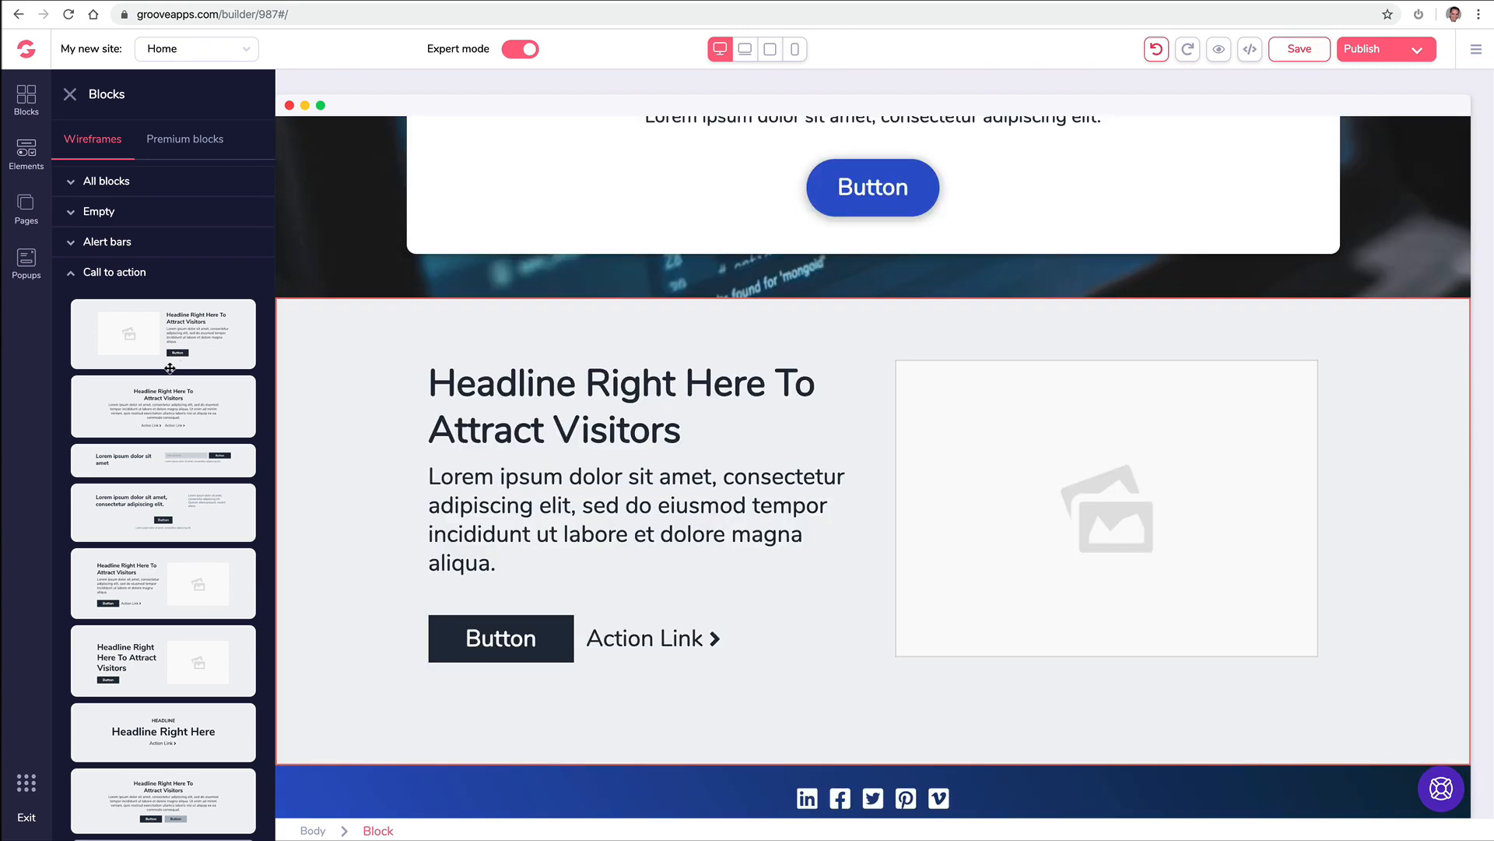
drag(287, 349, 484, 507)
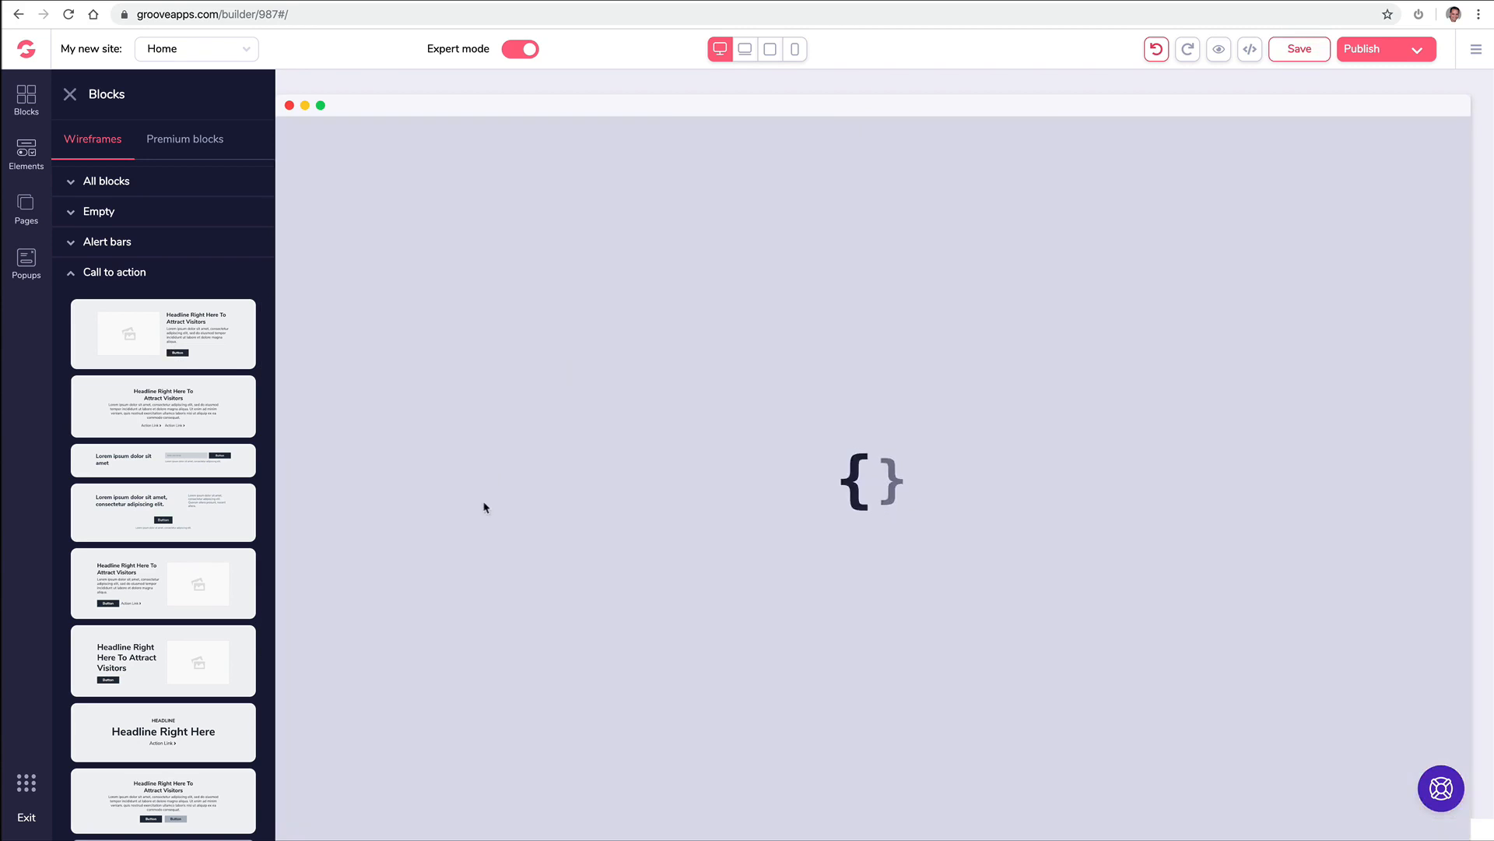
Add the light premium features block with six blue-titled features directly below the cover
click(185, 139)
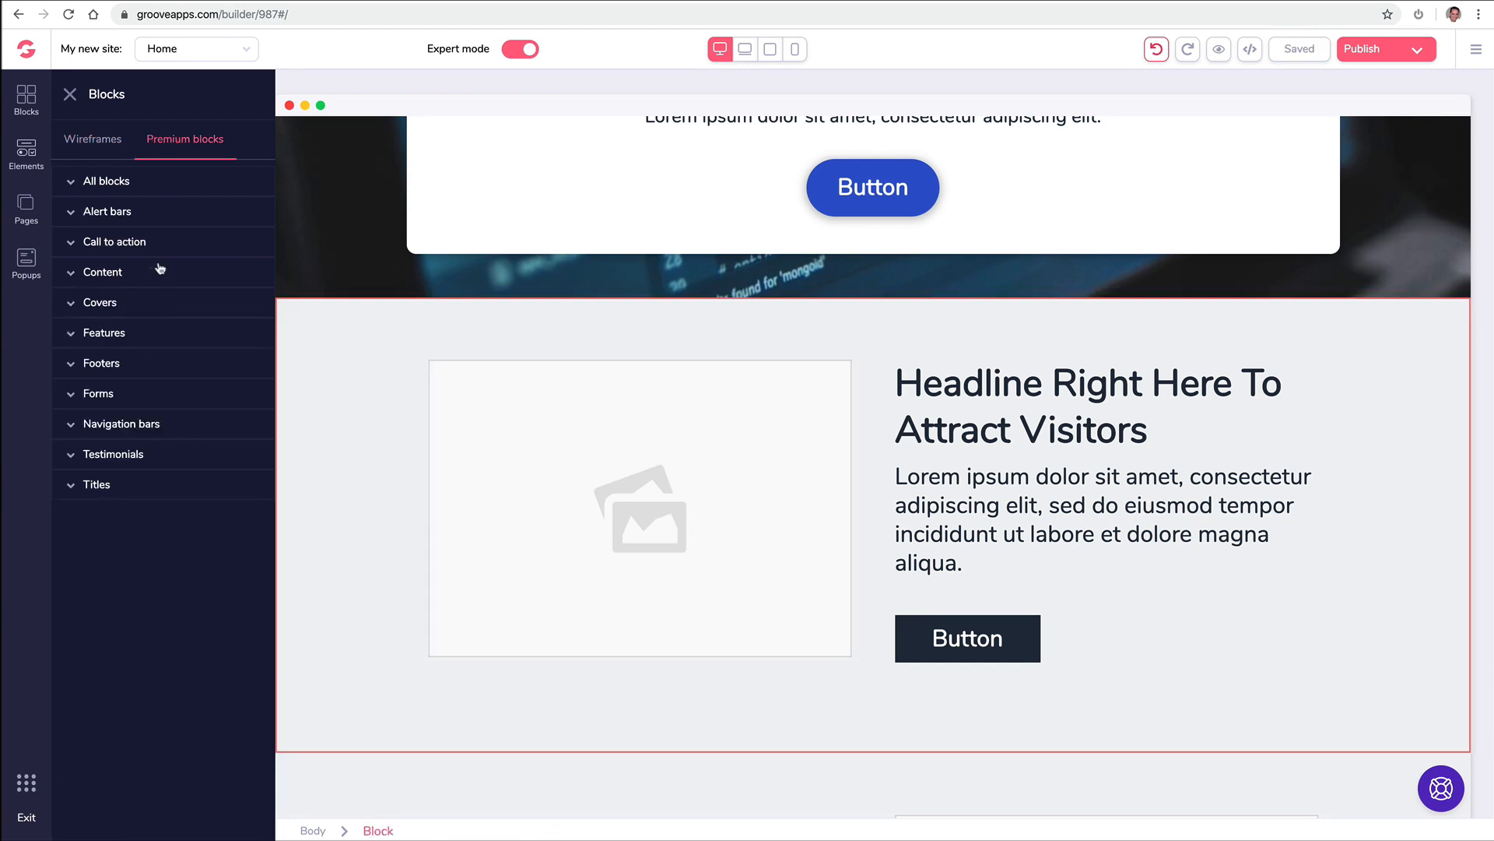
click(152, 333)
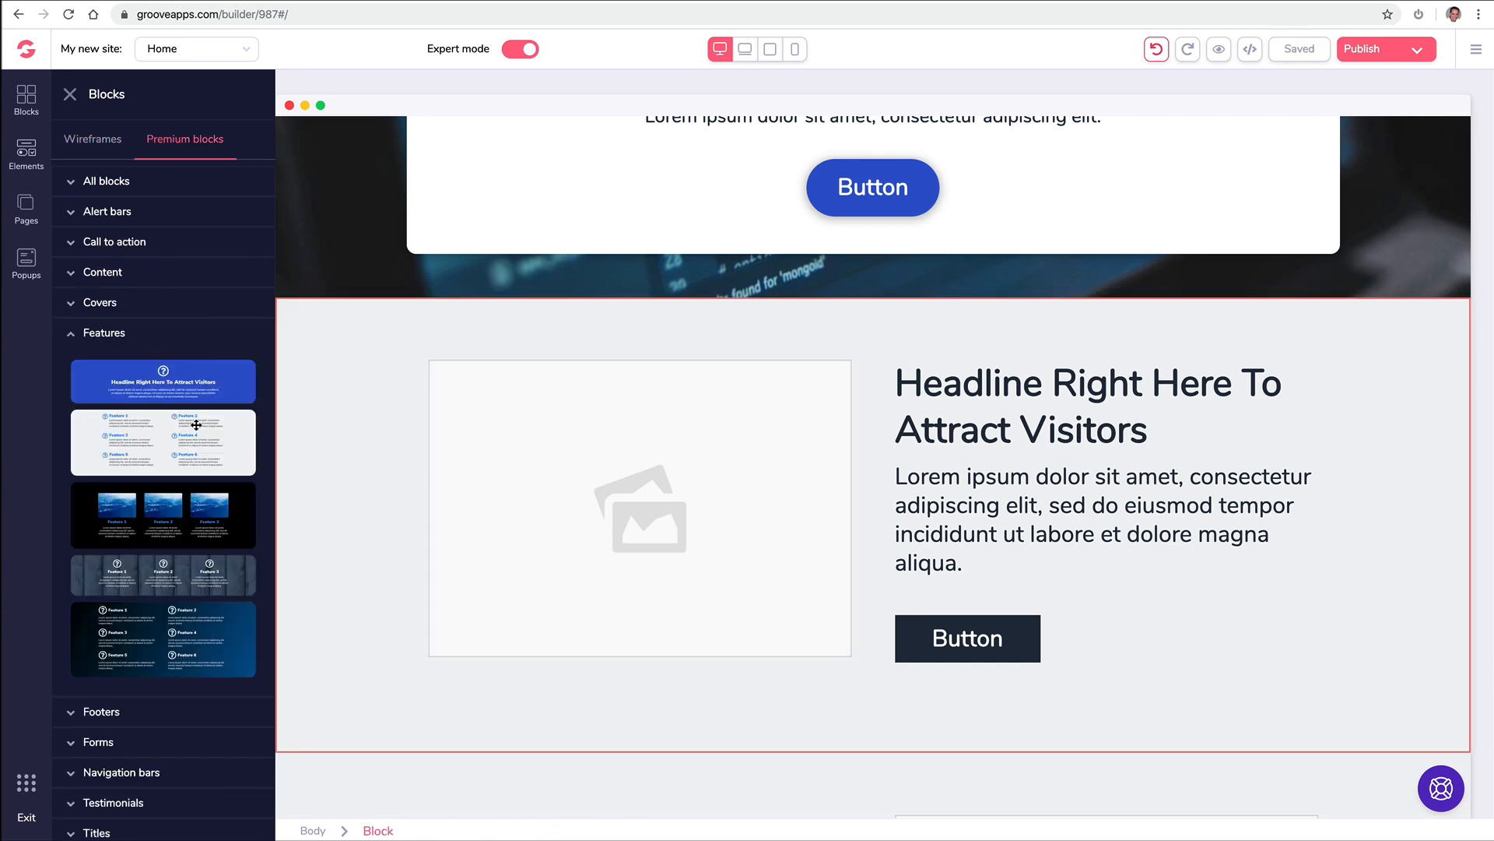
drag(196, 425, 857, 334)
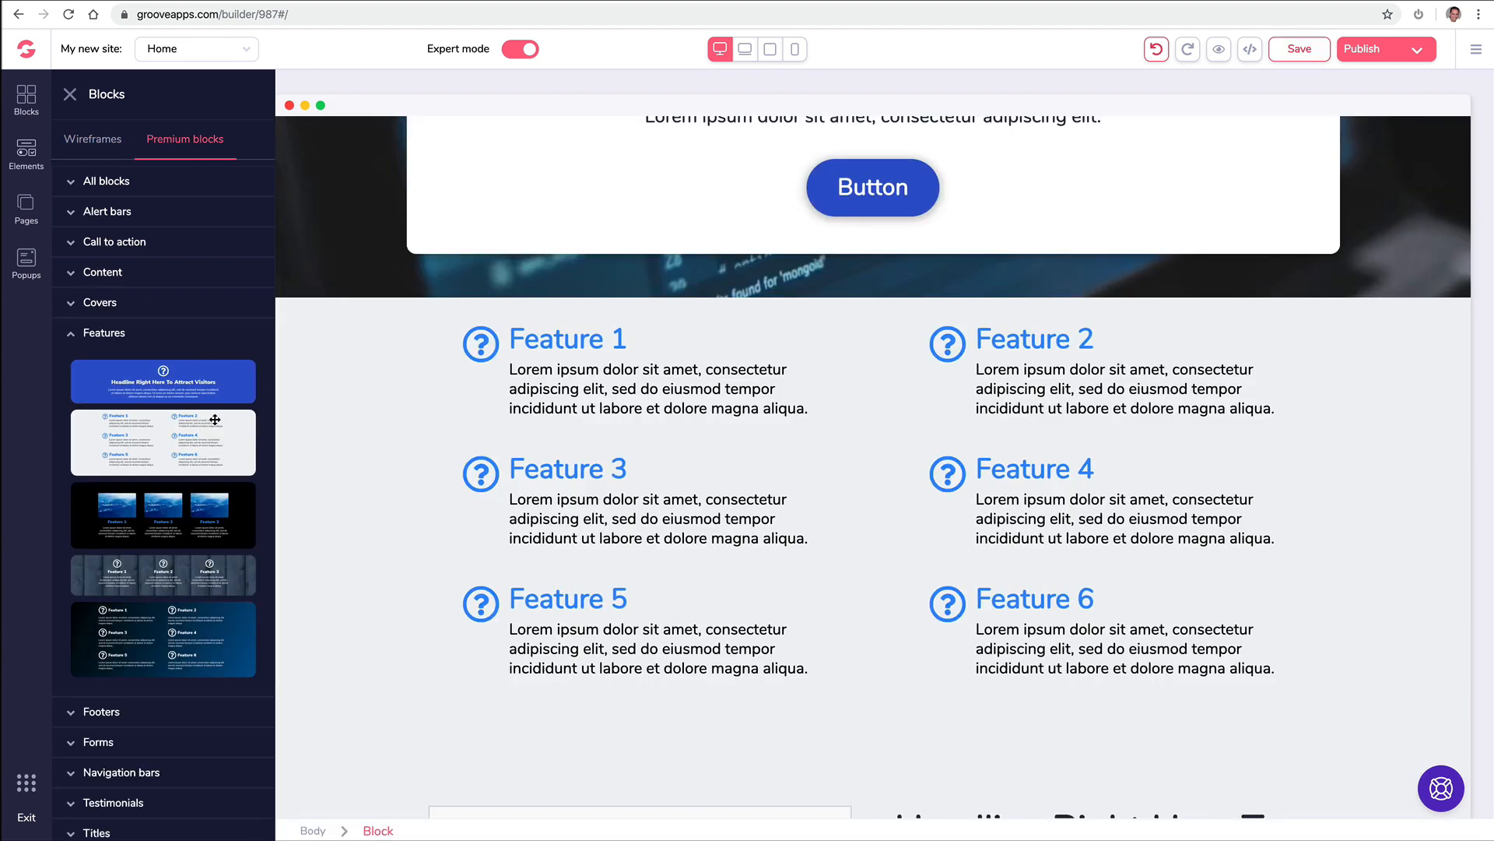
Add two premium testimonial blocks between the cover and the features: the light three-person one above the blue "What people say" one
click(82, 340)
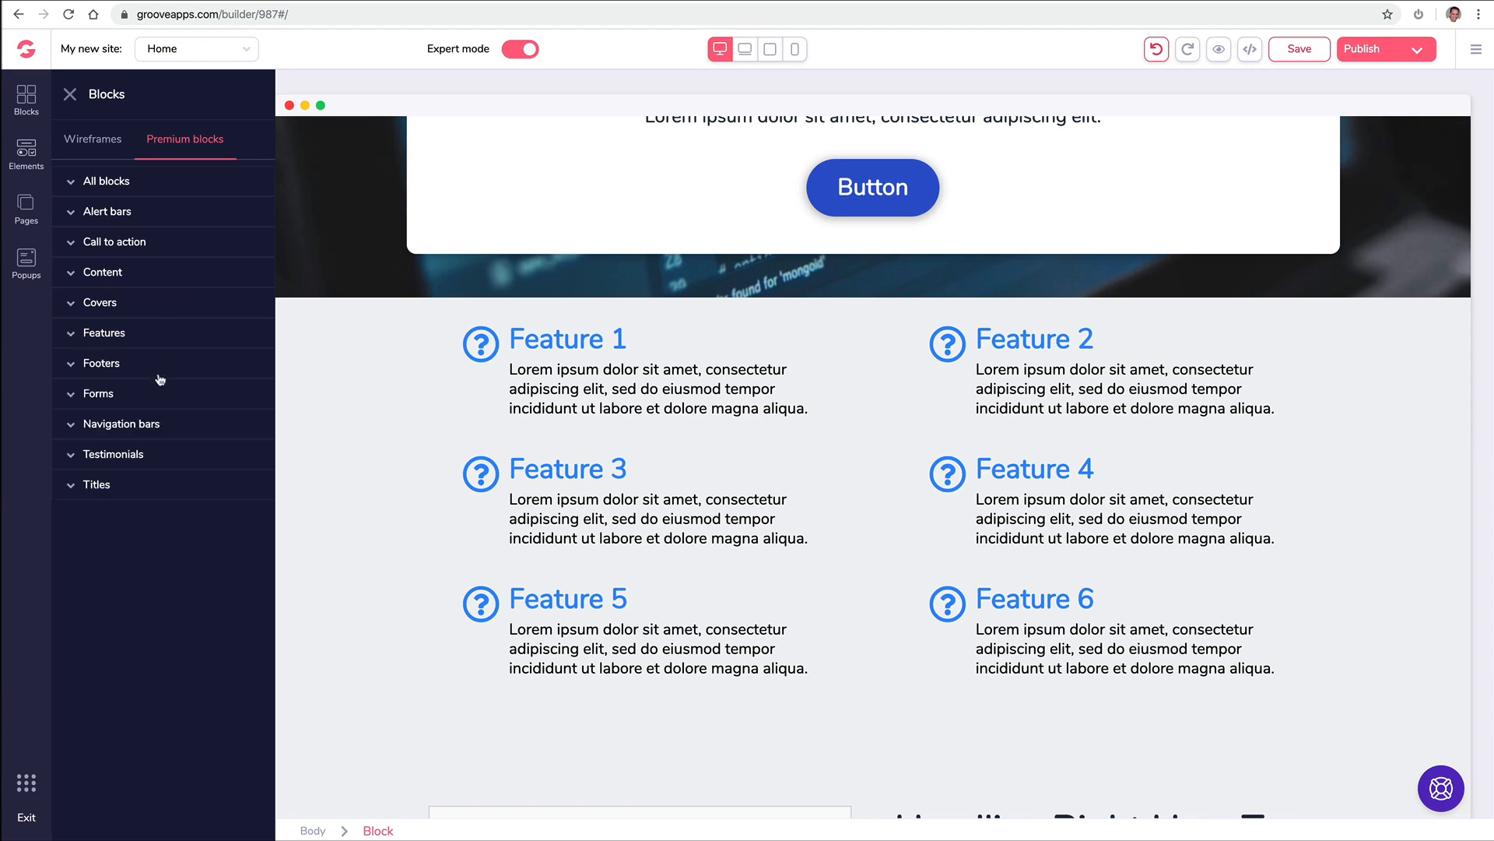
click(109, 458)
scroll(201, 459, down, 1)
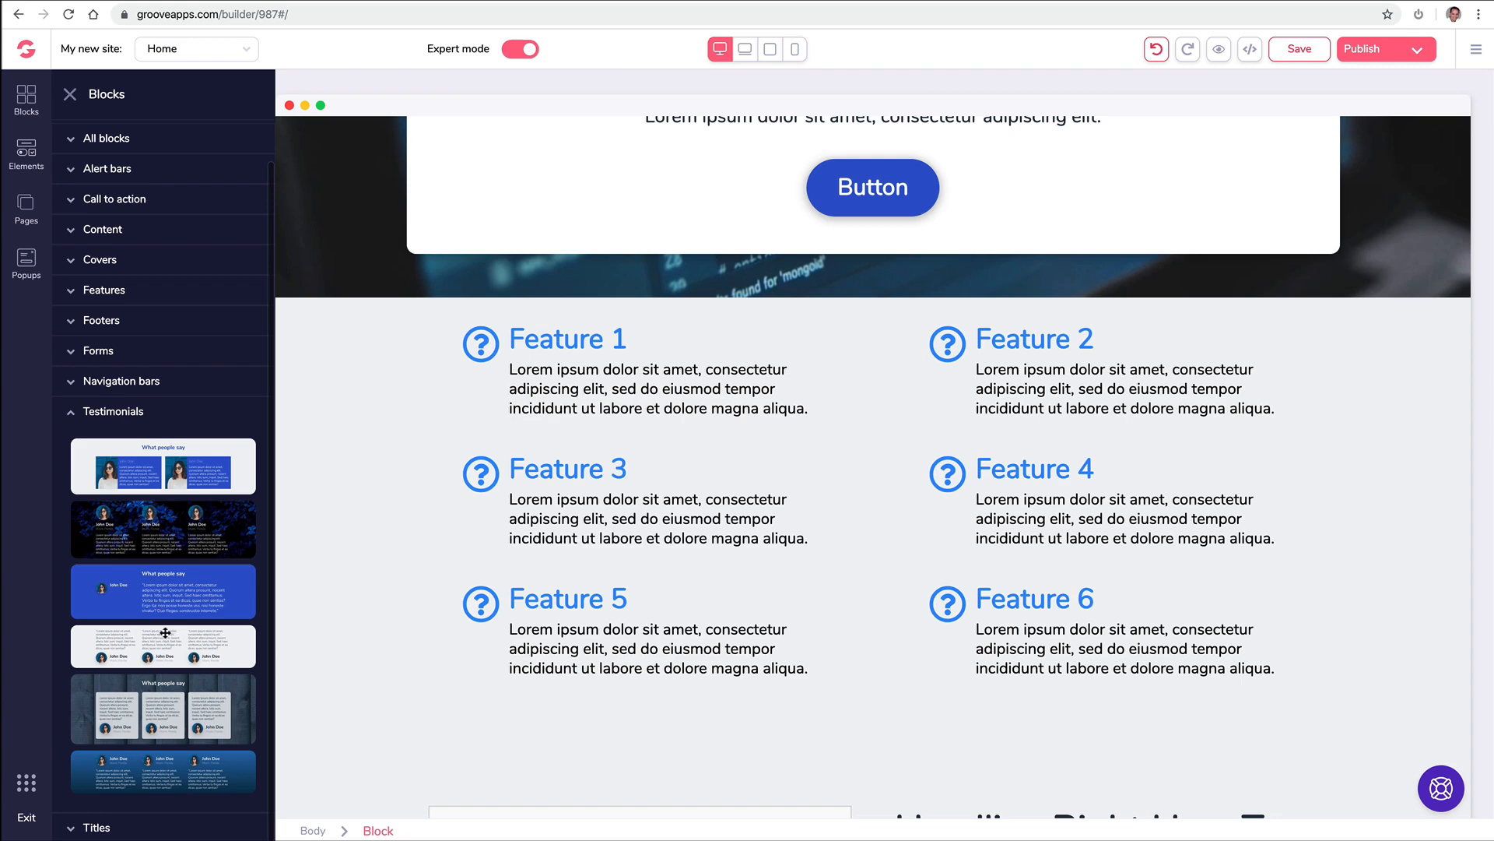
drag(165, 632, 834, 346)
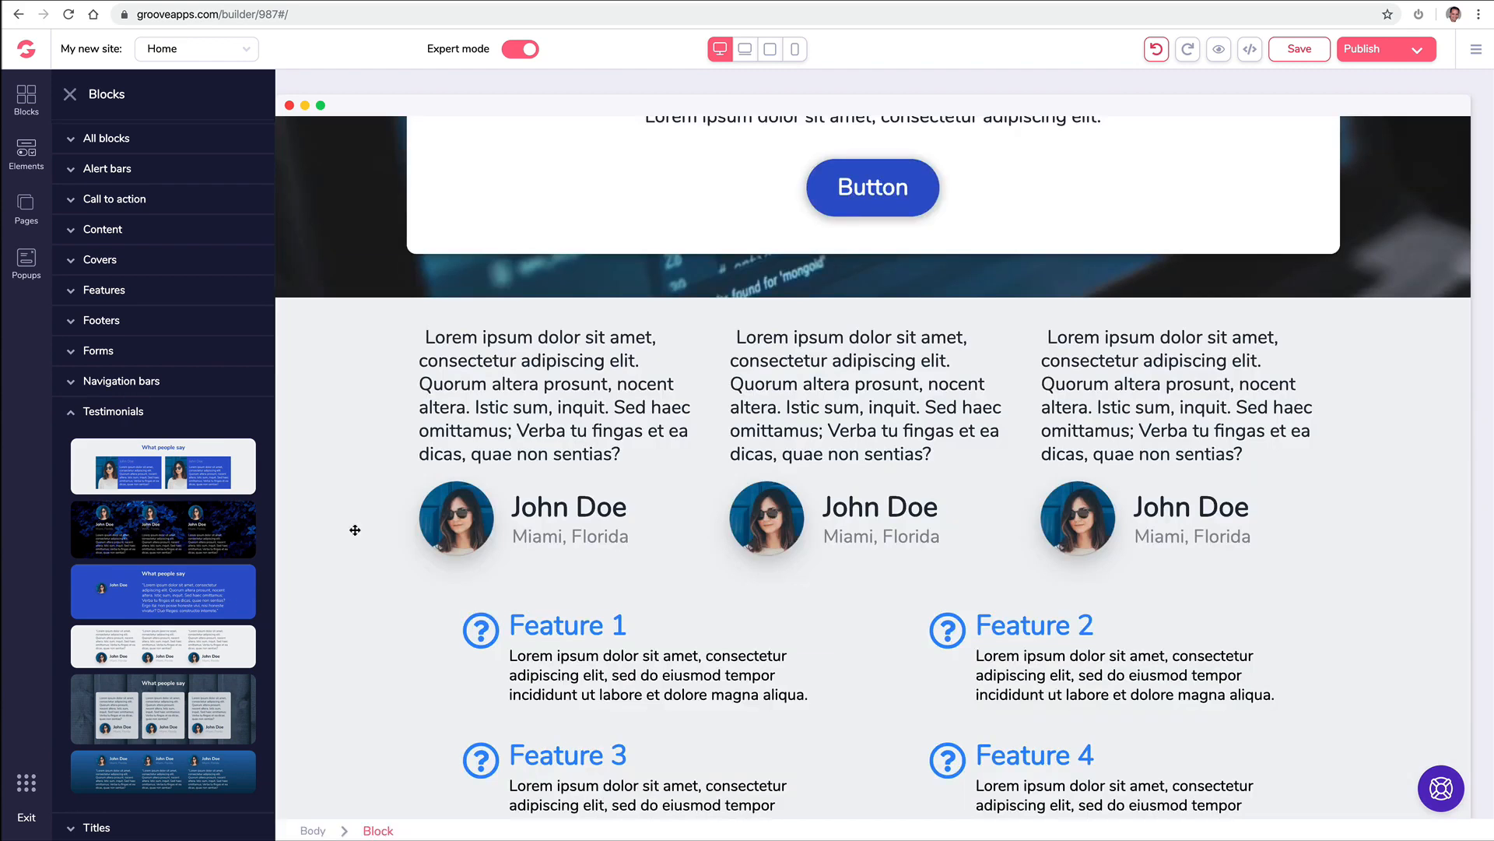
scroll(466, 545, up, 2)
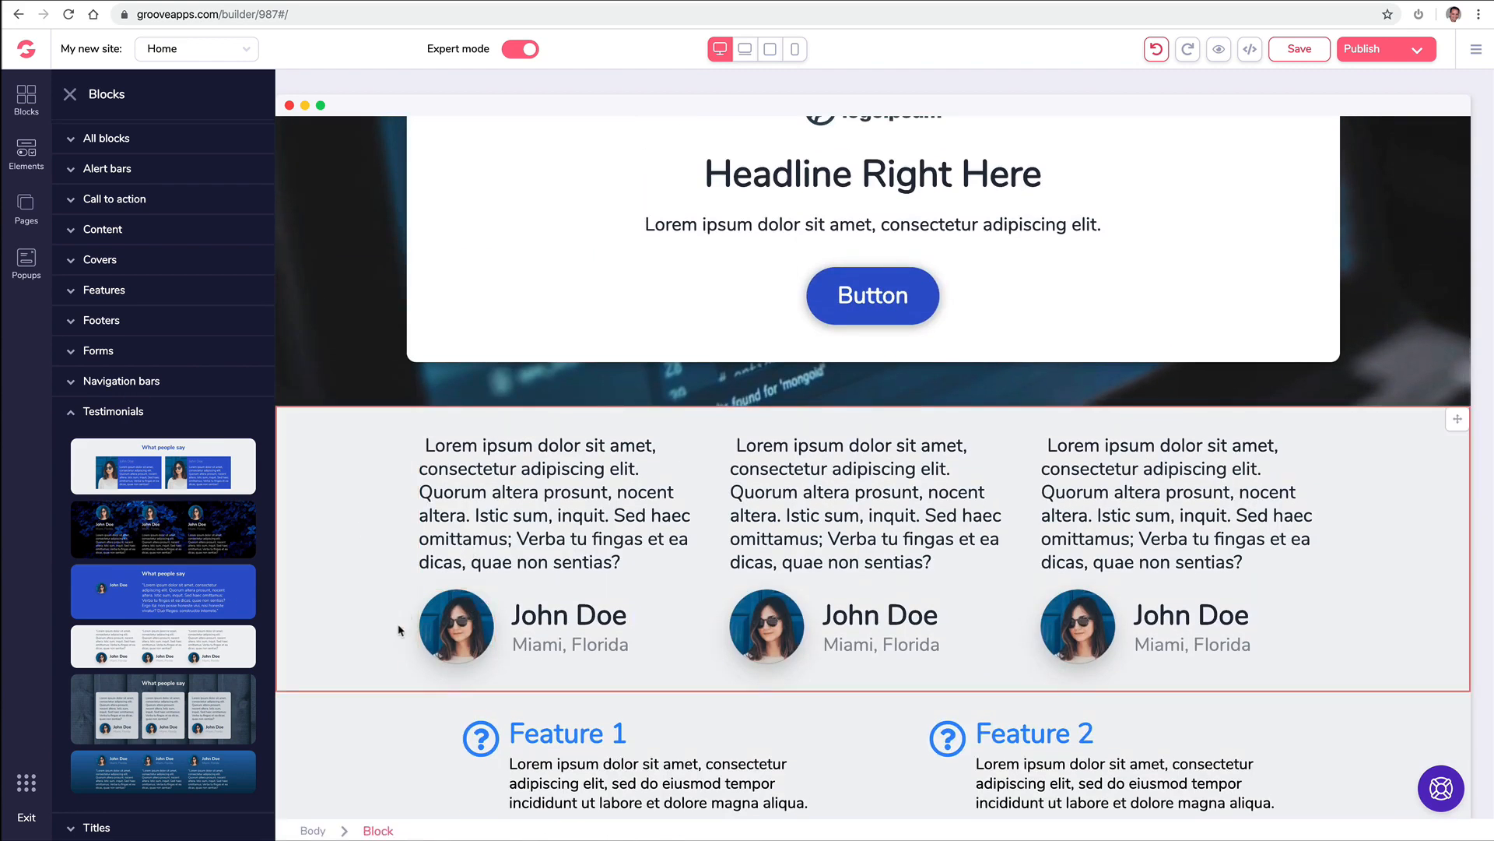
scroll(399, 622, down, 2)
drag(195, 602, 643, 602)
Add the wireframe contact block with a full-width map, contact details and a message form between the cover and the testimonials
click(113, 143)
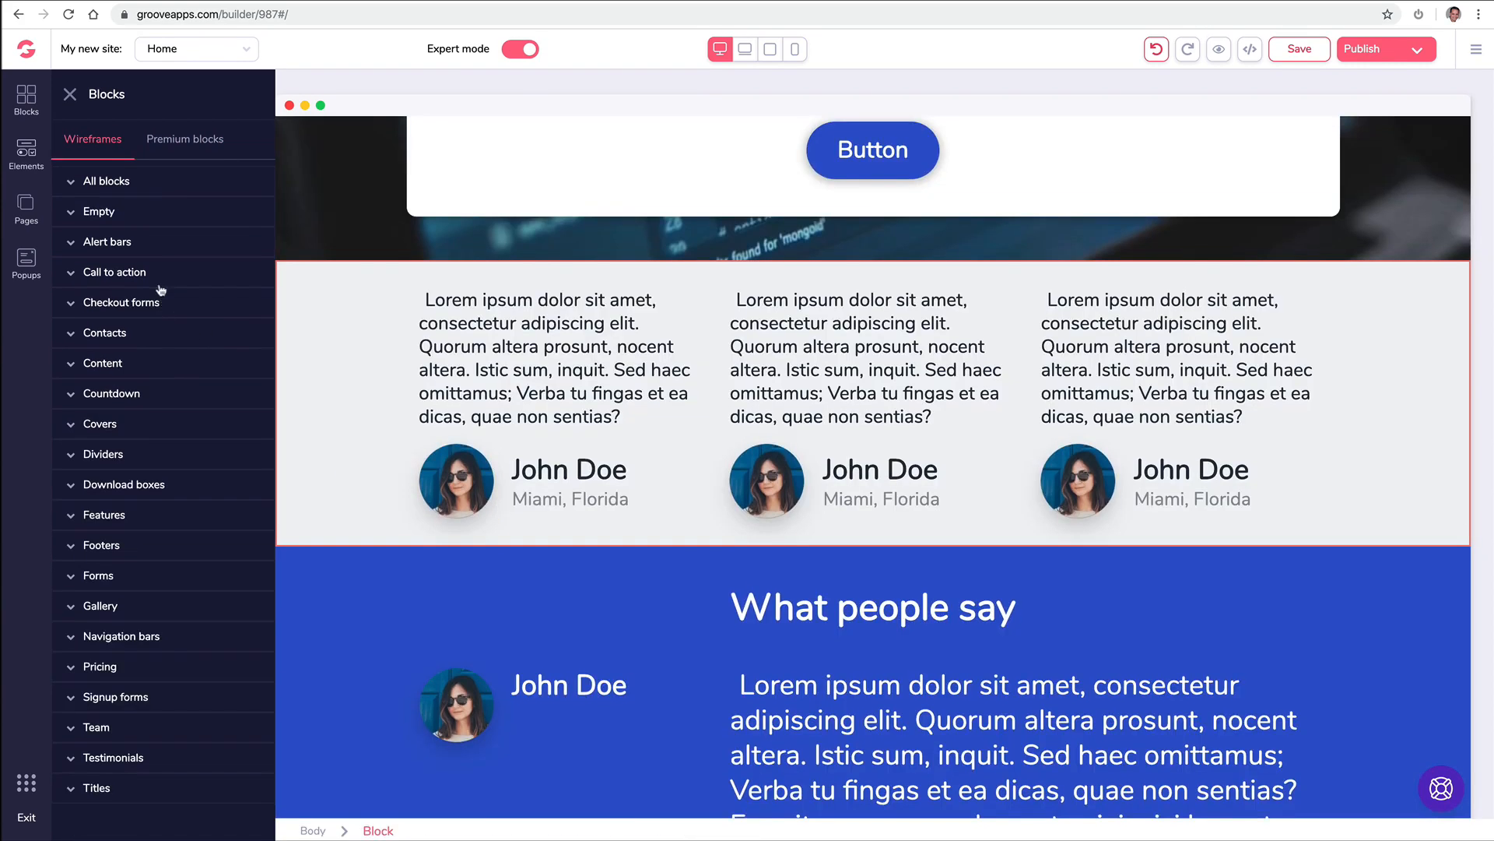
click(141, 336)
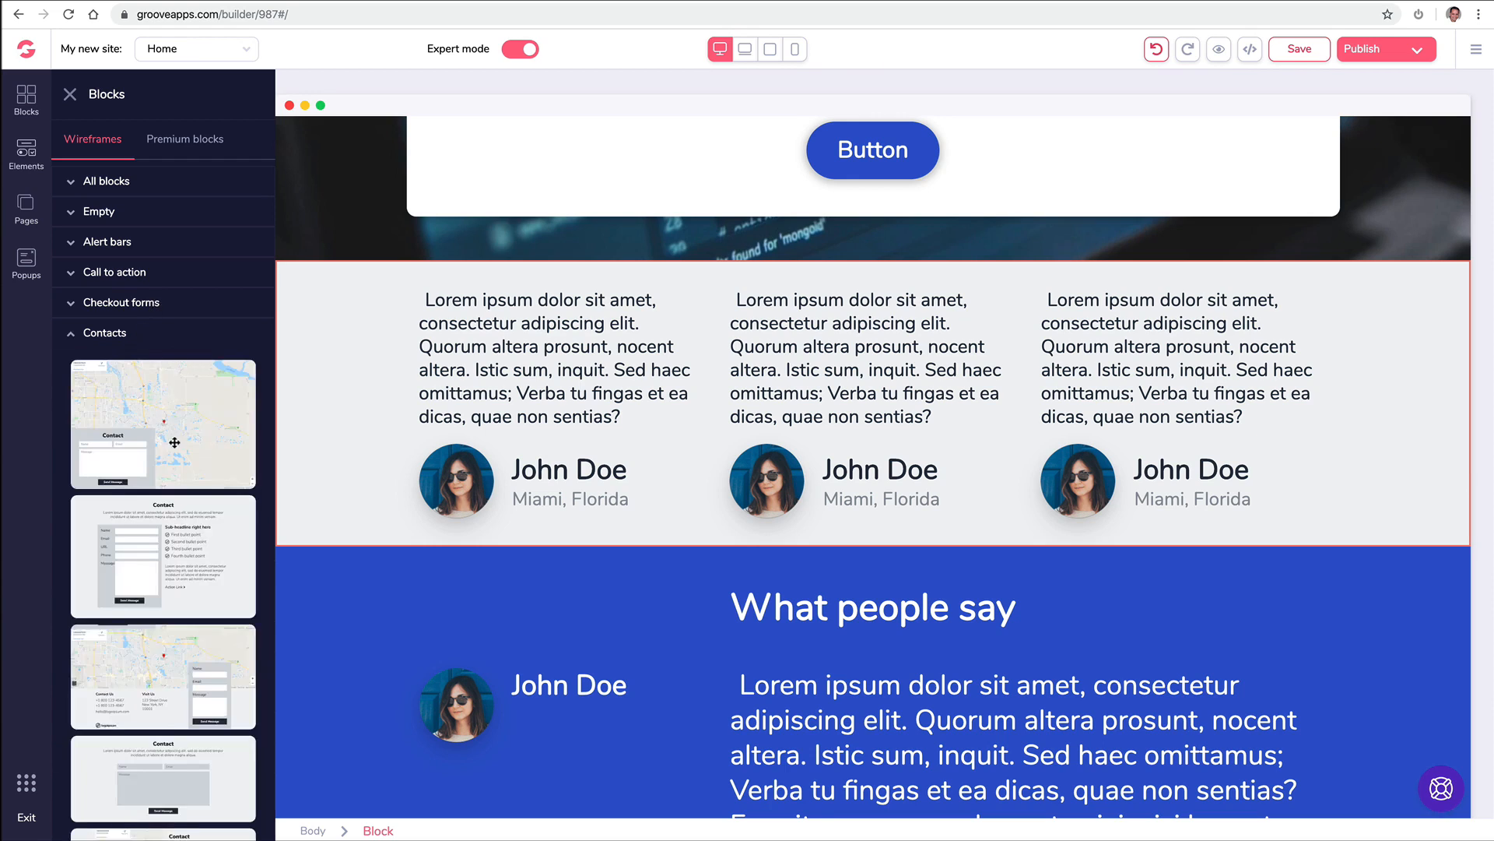
scroll(200, 519, down, 3)
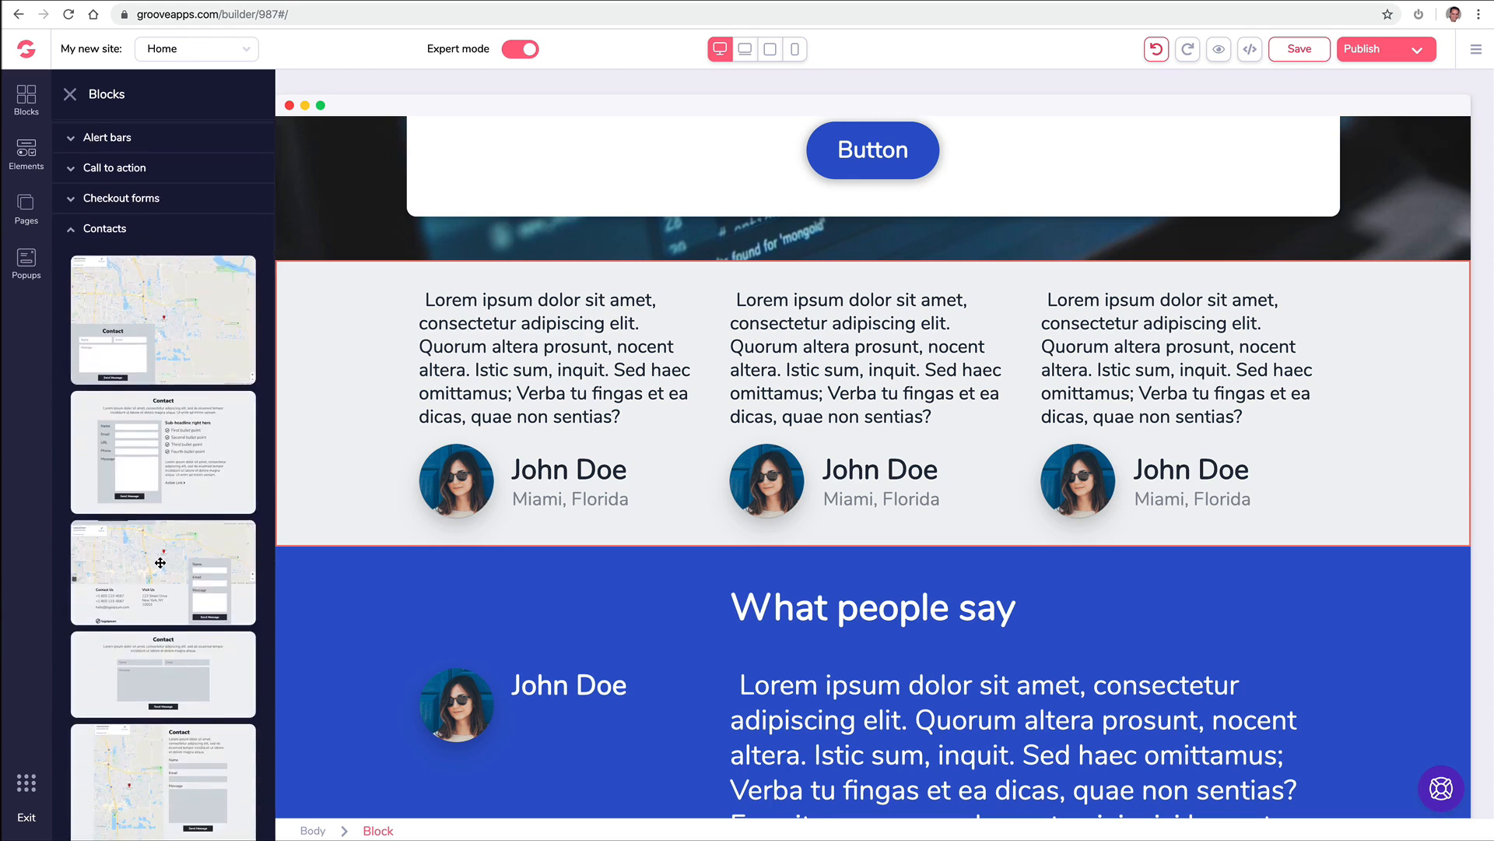
drag(160, 558, 674, 353)
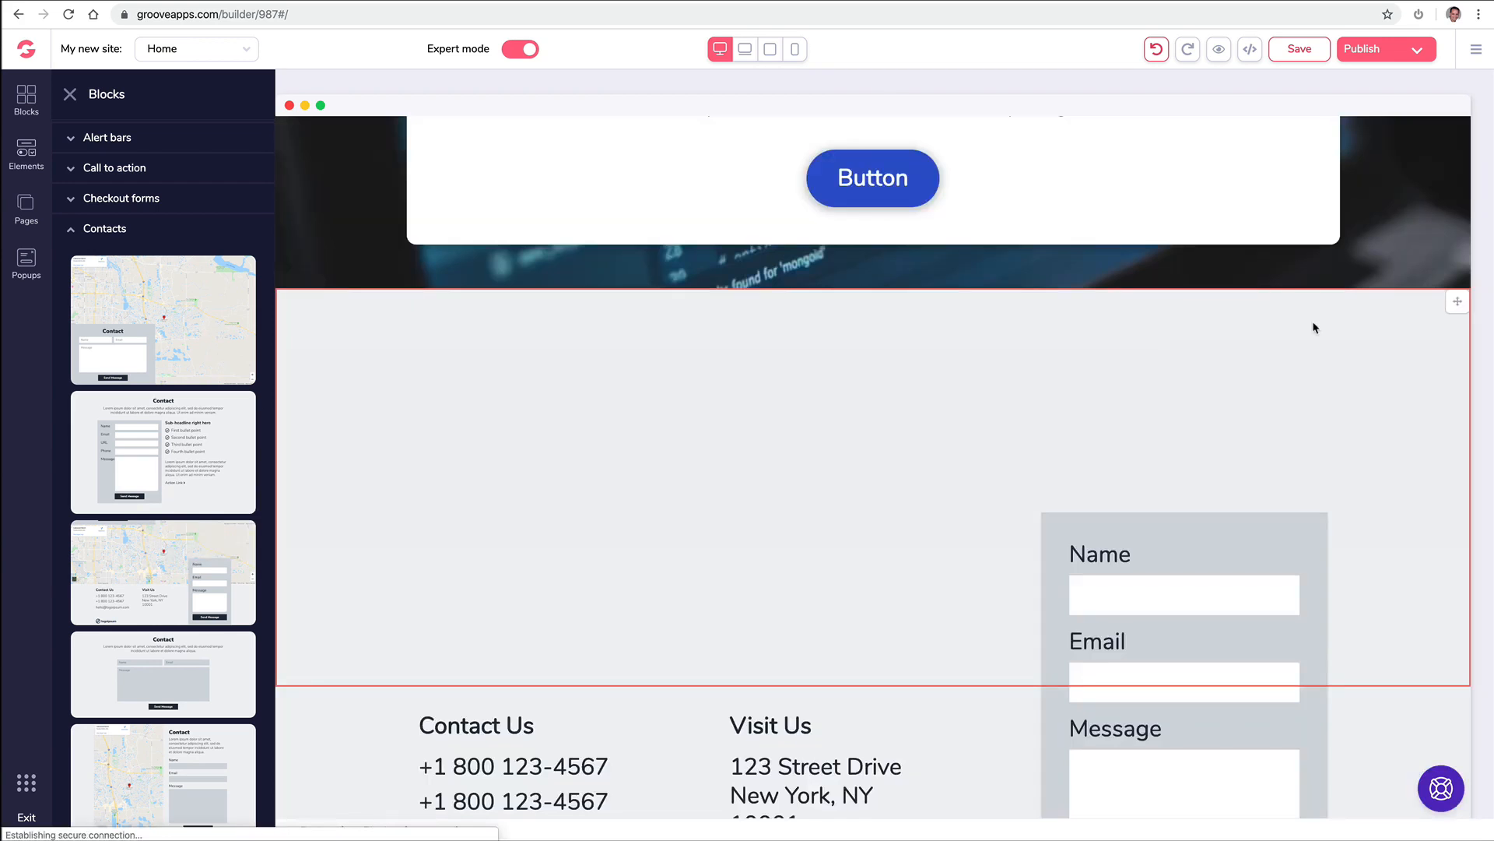
scroll(954, 437, down, 6)
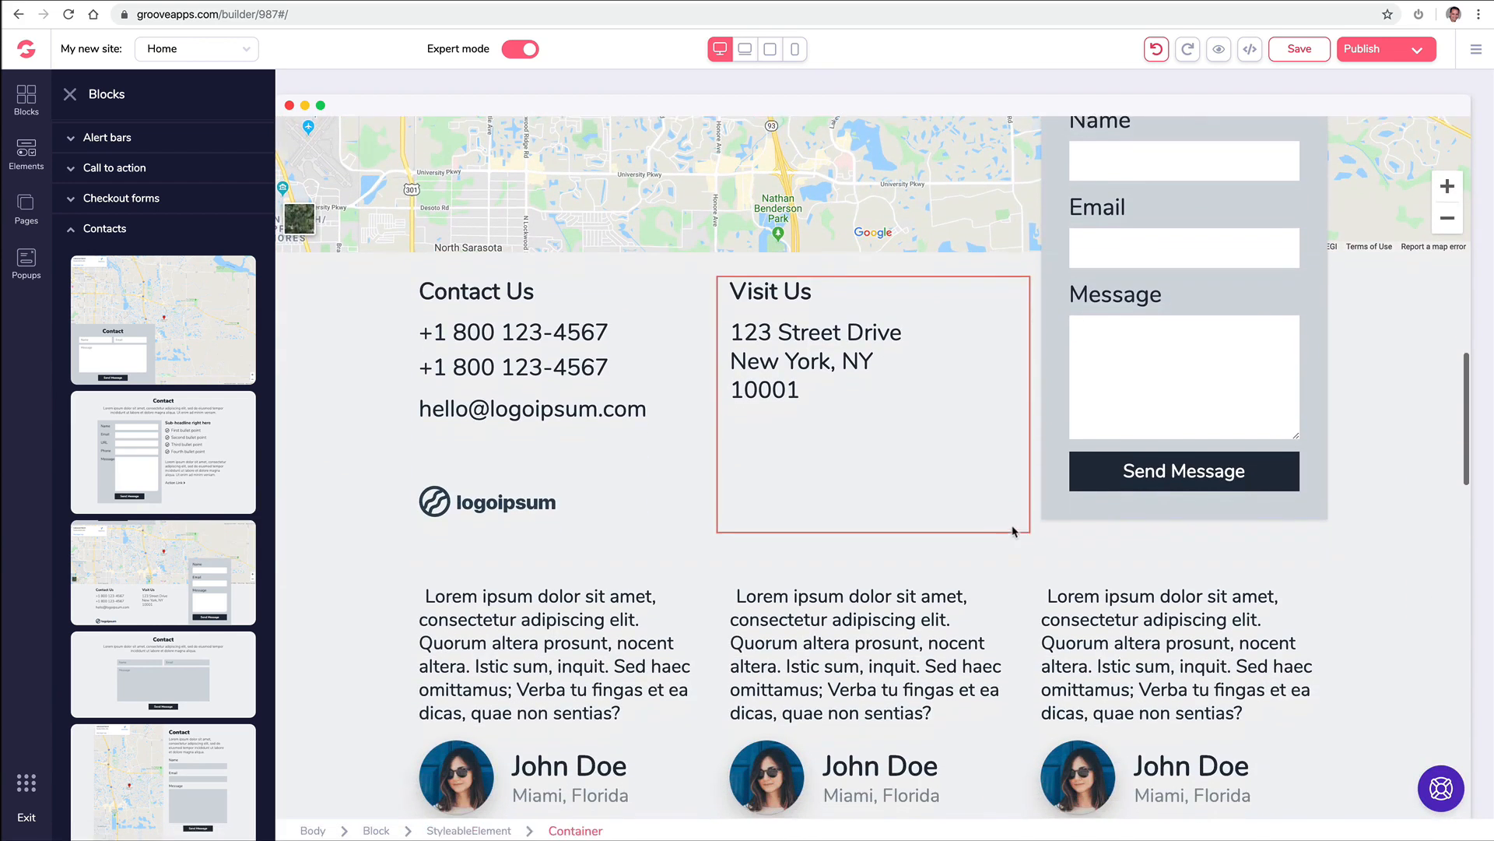
scroll(1015, 531, up, 2)
Try to move the blue "What people say" testimonial block
scroll(1014, 532, down, 8)
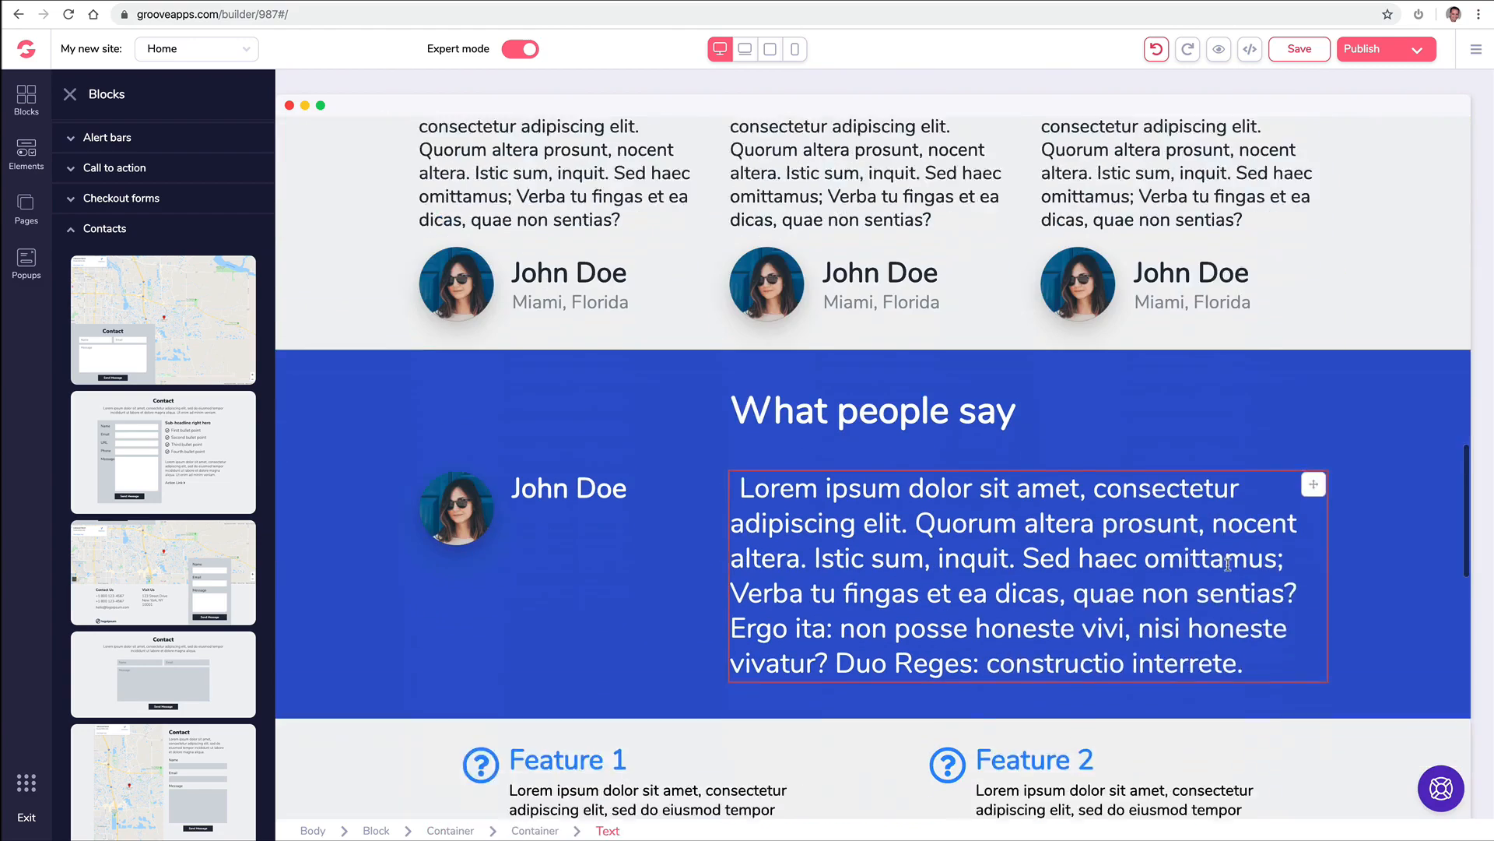
scroll(1228, 564, down, 2)
drag(1455, 239, 1449, 266)
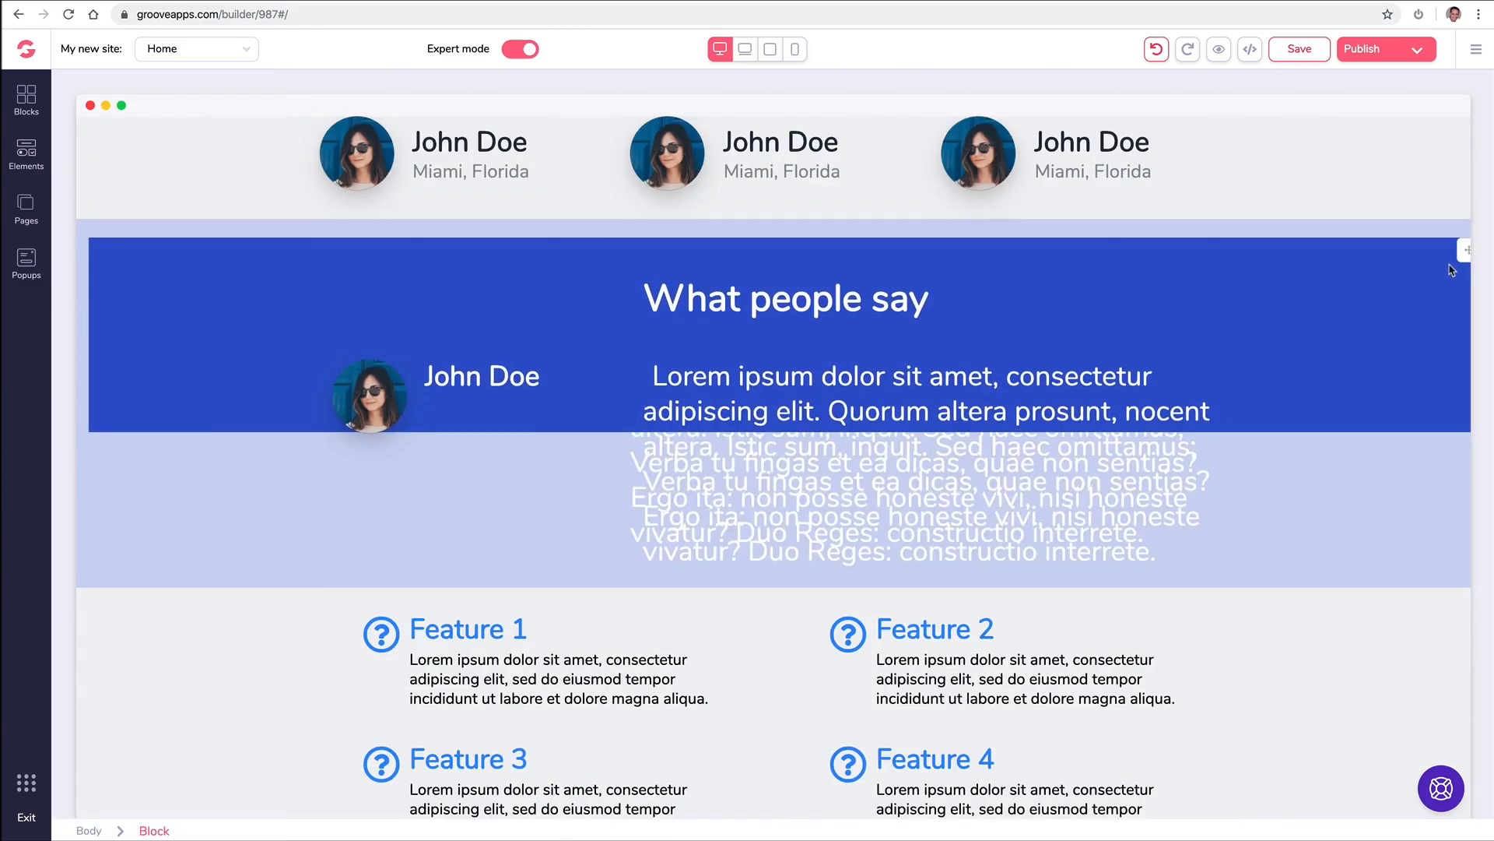
Add the wireframe pricing block with Starter, Pro and Unlimited feature lists between the two call-to-action blocks
click(29, 99)
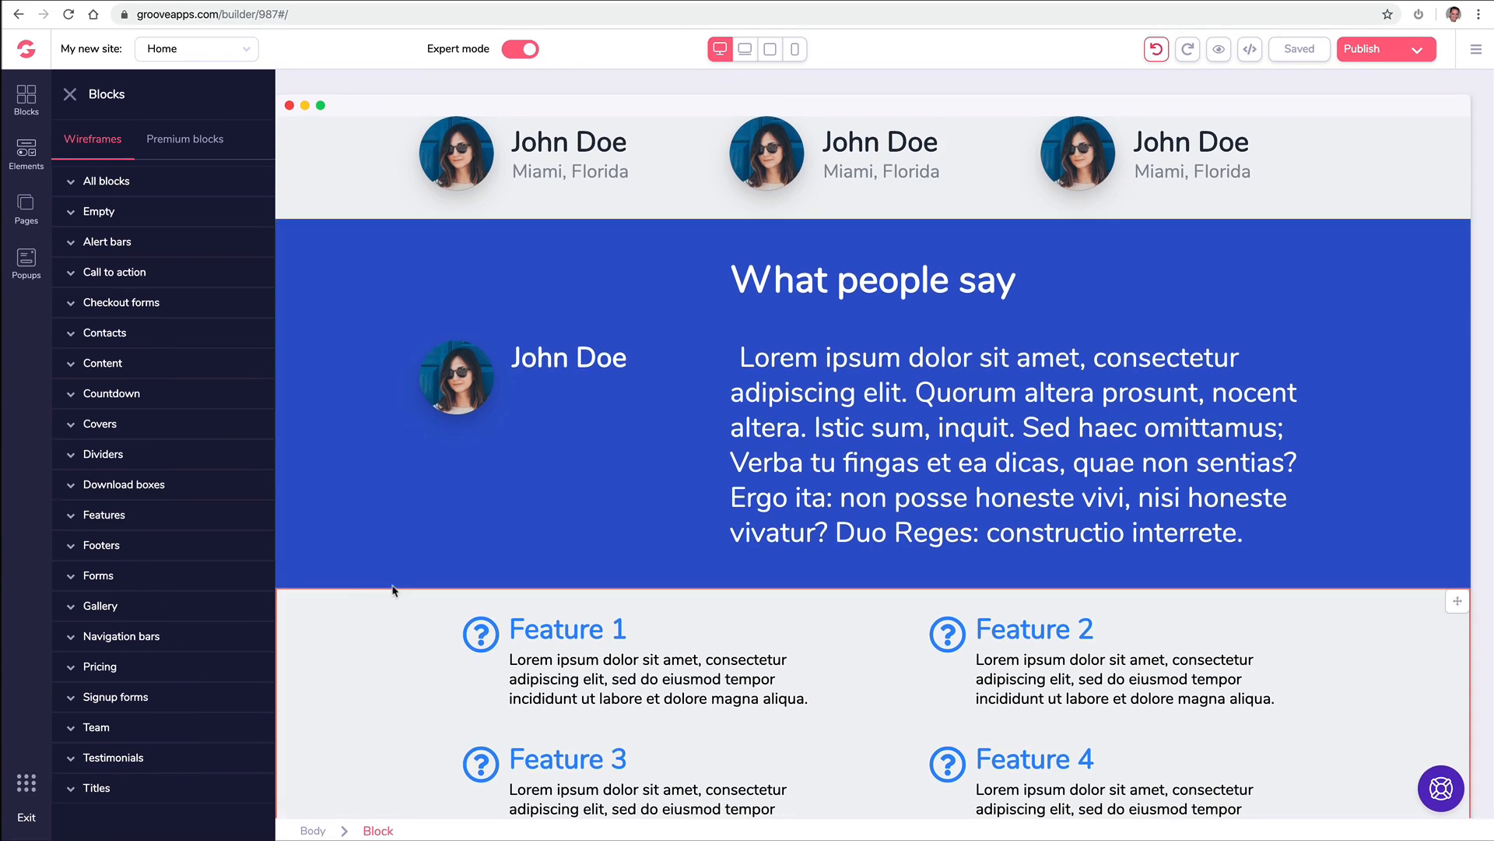
scroll(397, 594, down, 15)
scroll(401, 591, down, 3)
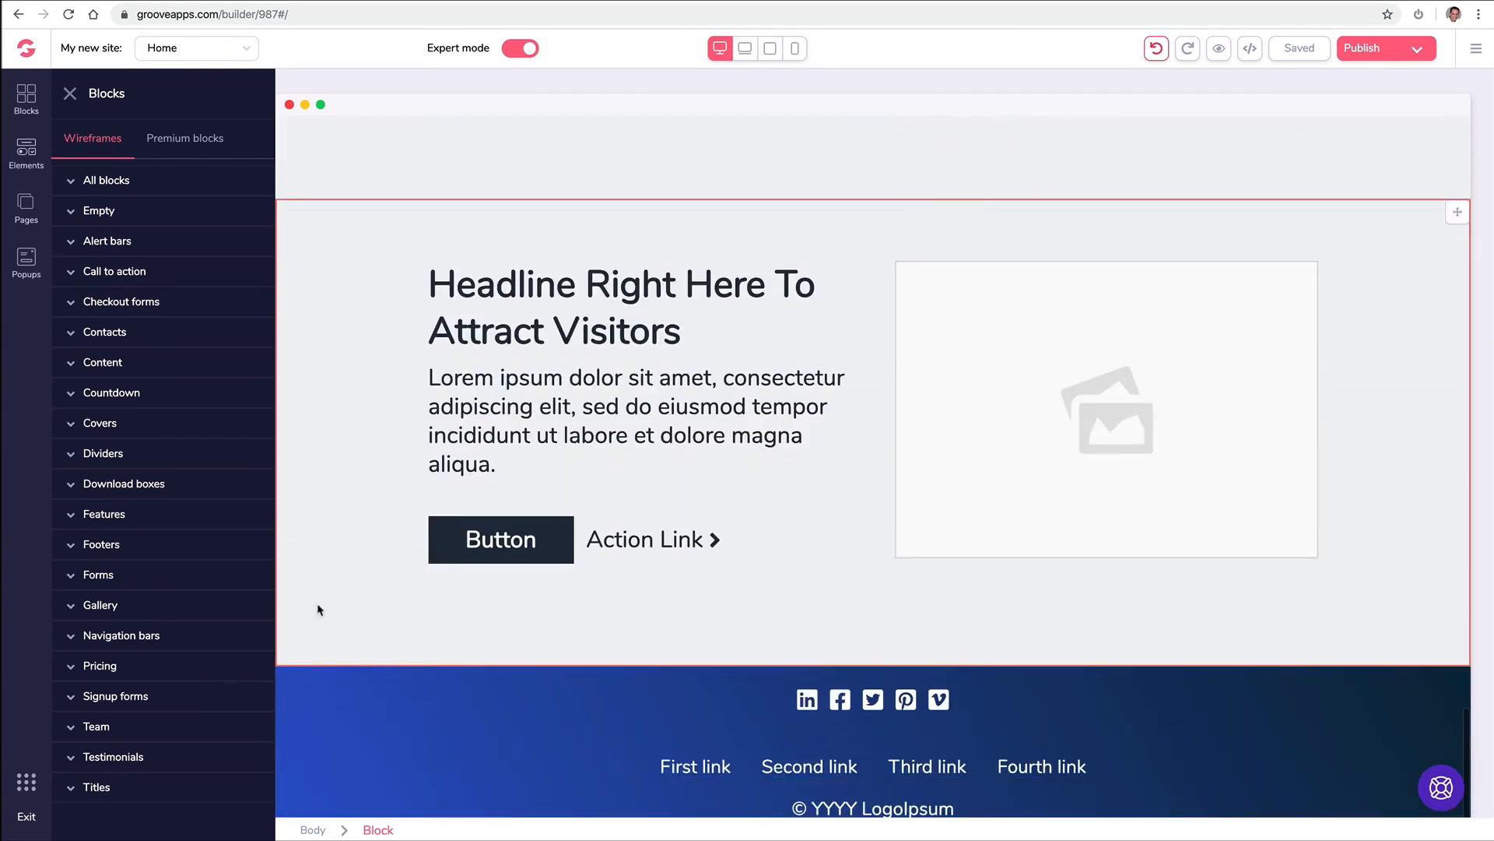
click(139, 675)
scroll(195, 563, down, 8)
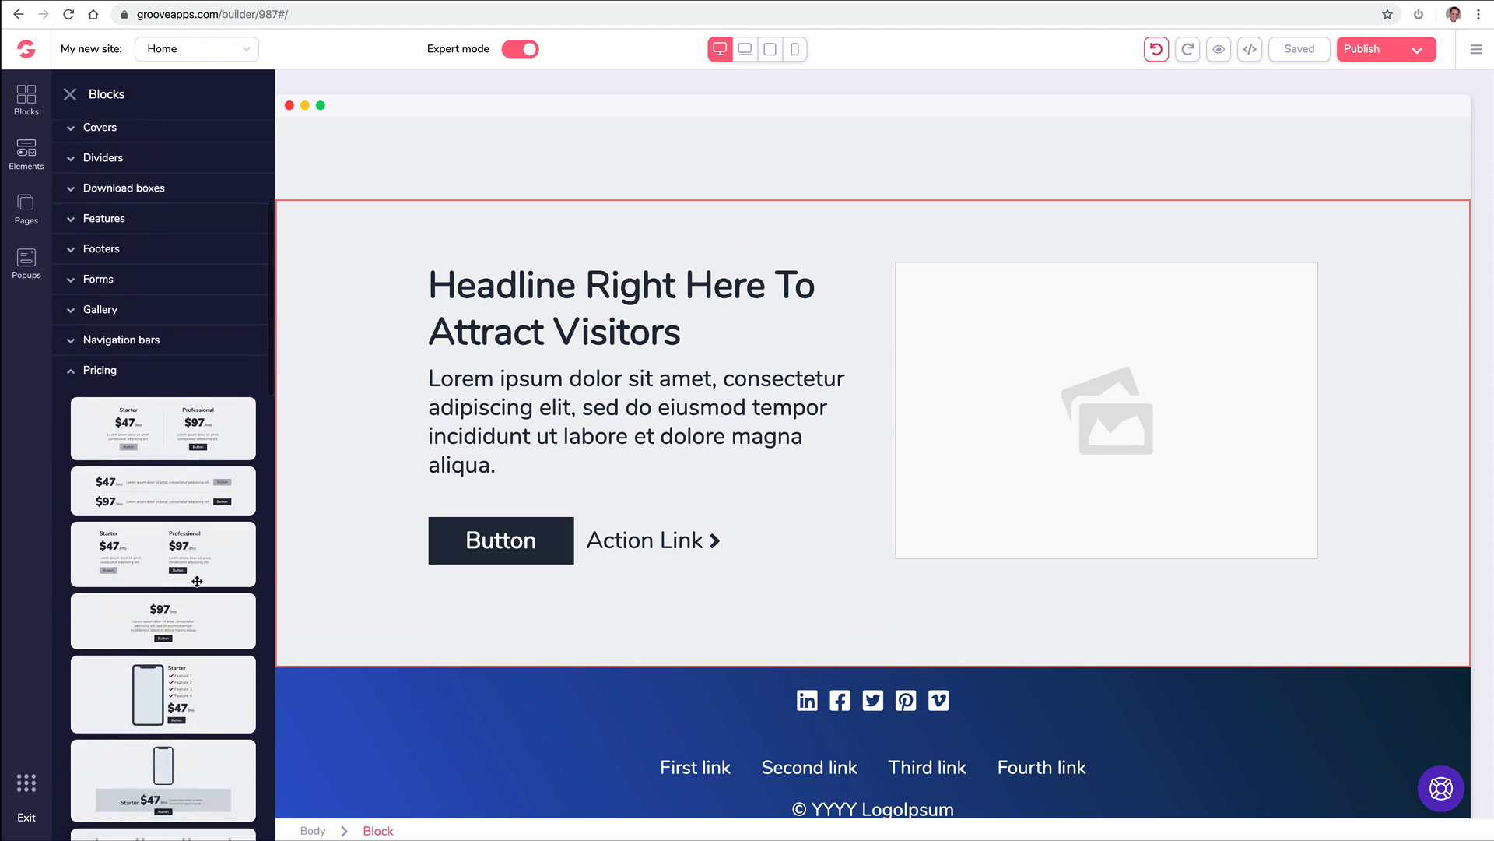
scroll(196, 563, down, 3)
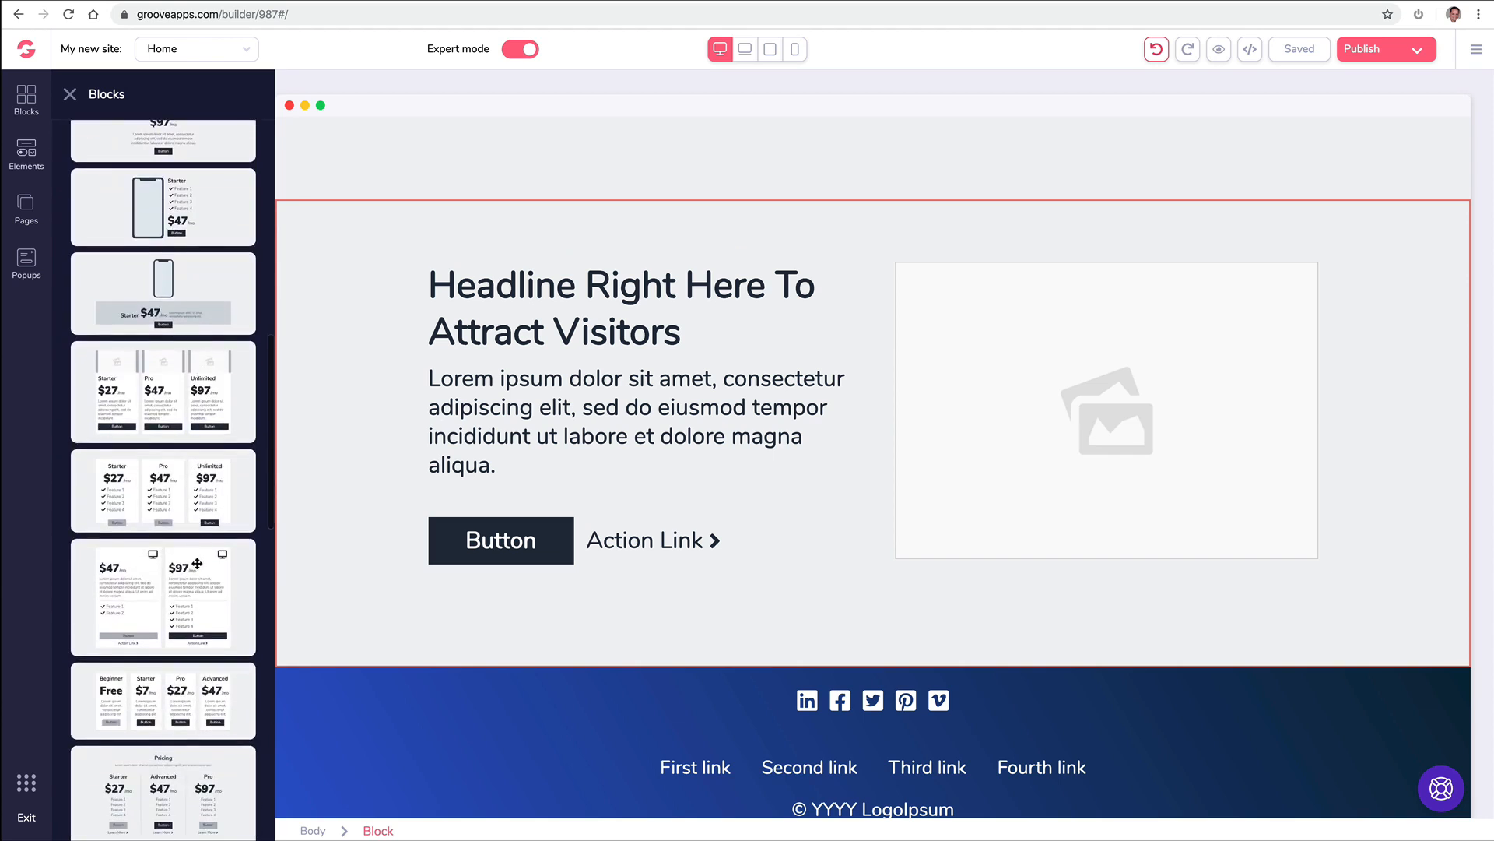
drag(173, 493, 782, 281)
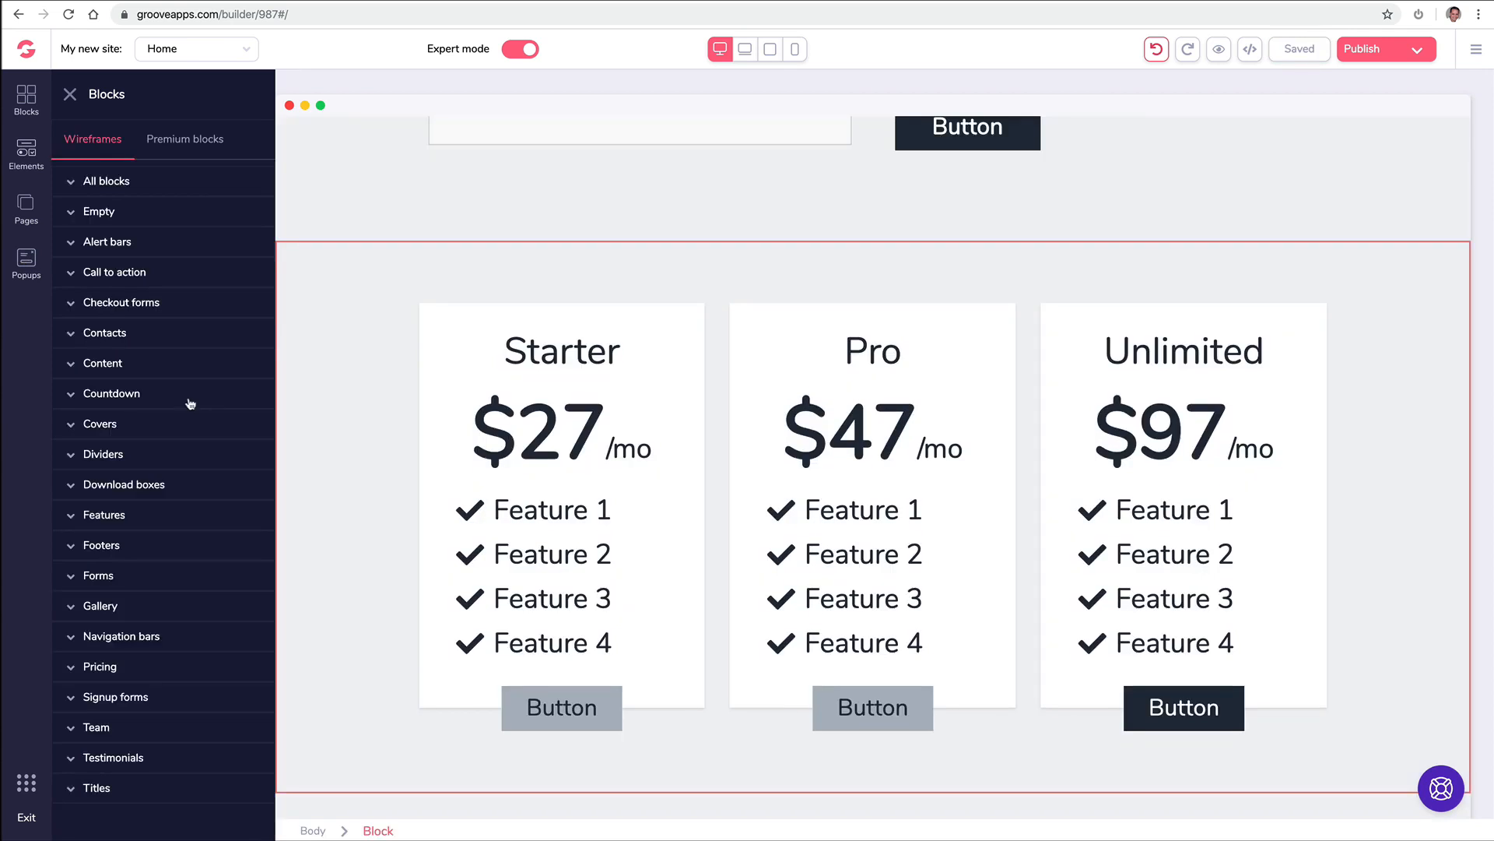
Add the wireframe countdown block with four solid dark circles between the features and the left-image call-to-action block
click(148, 397)
scroll(173, 403, down, 2)
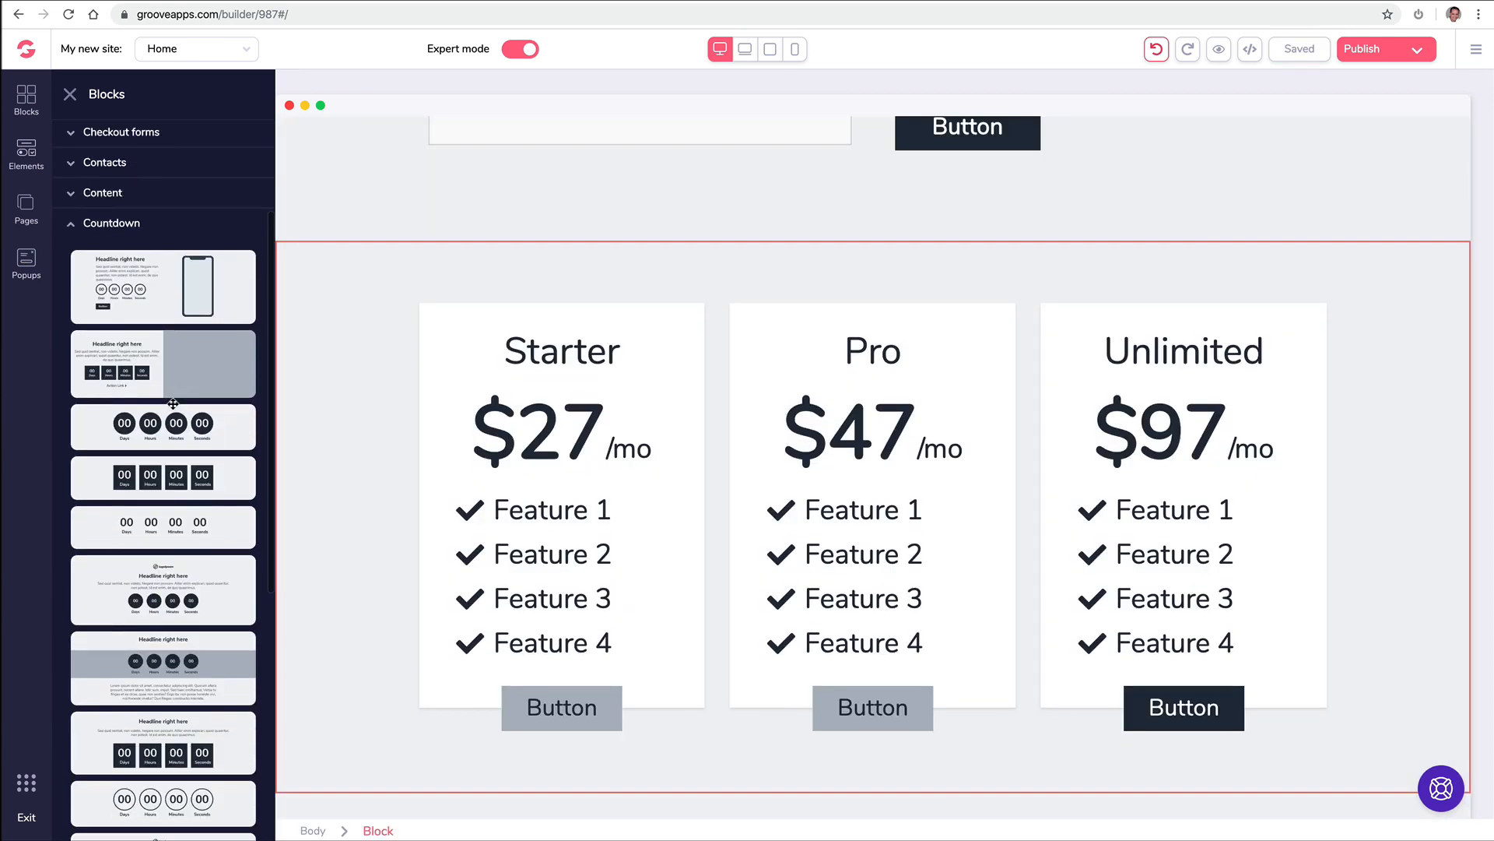
drag(173, 404, 828, 309)
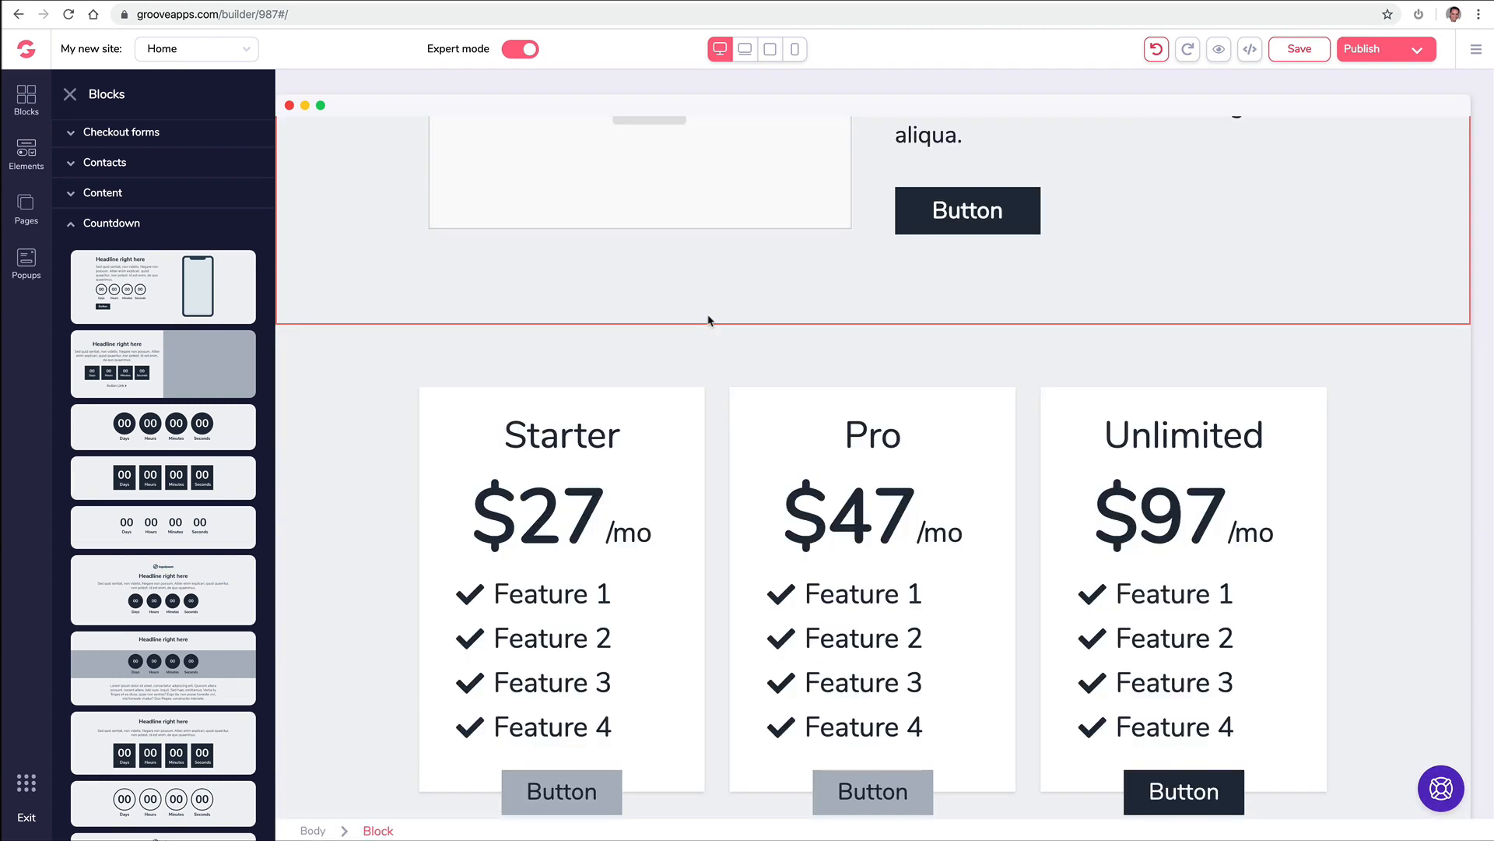
Add the compact wireframe form with a headline beside a subscribe field directly below the countdown
scroll(709, 317, down, 4)
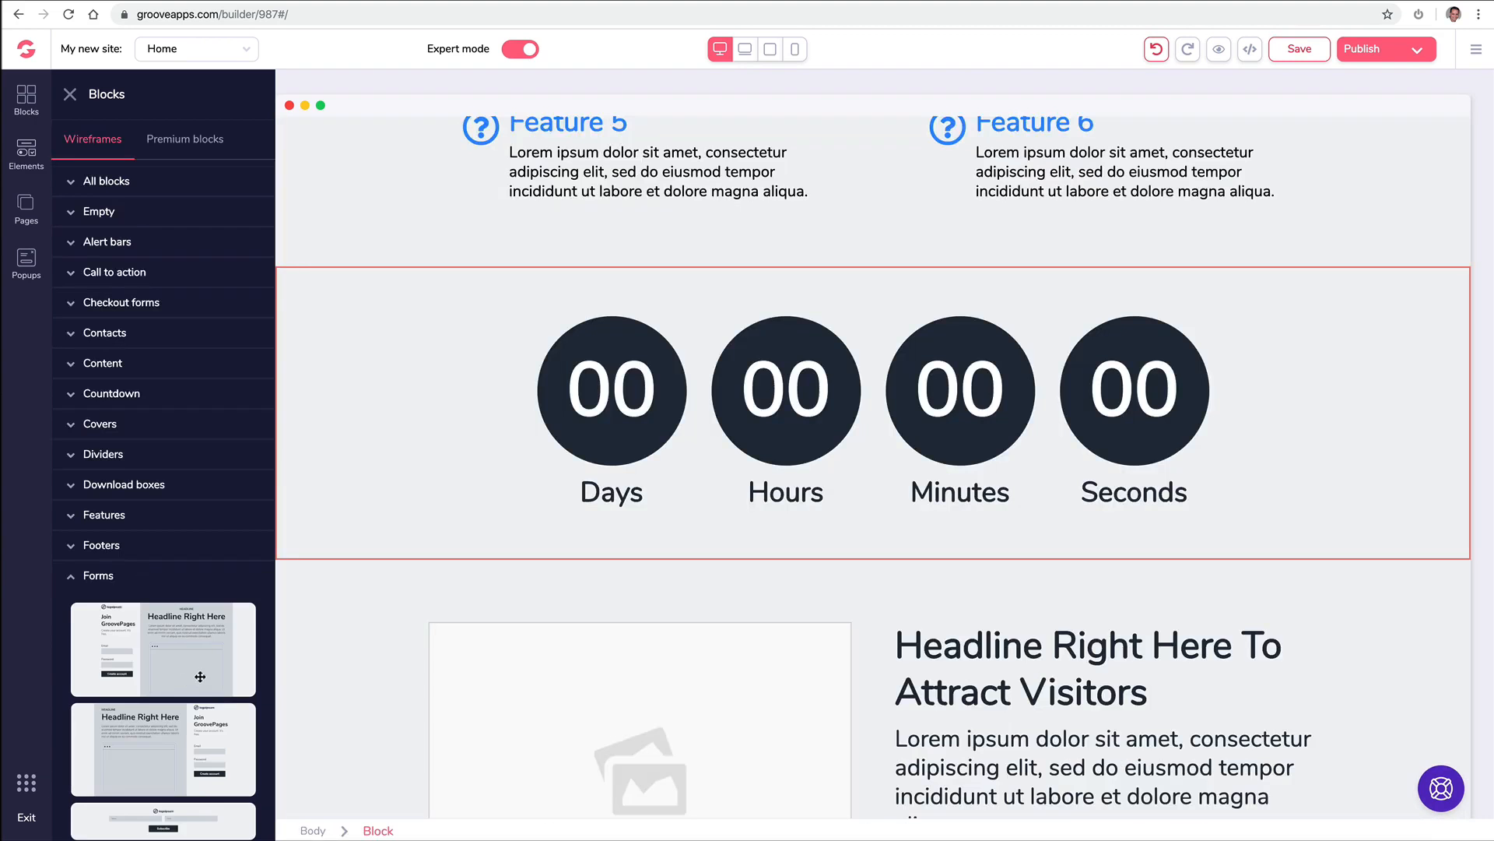
scroll(200, 676, down, 5)
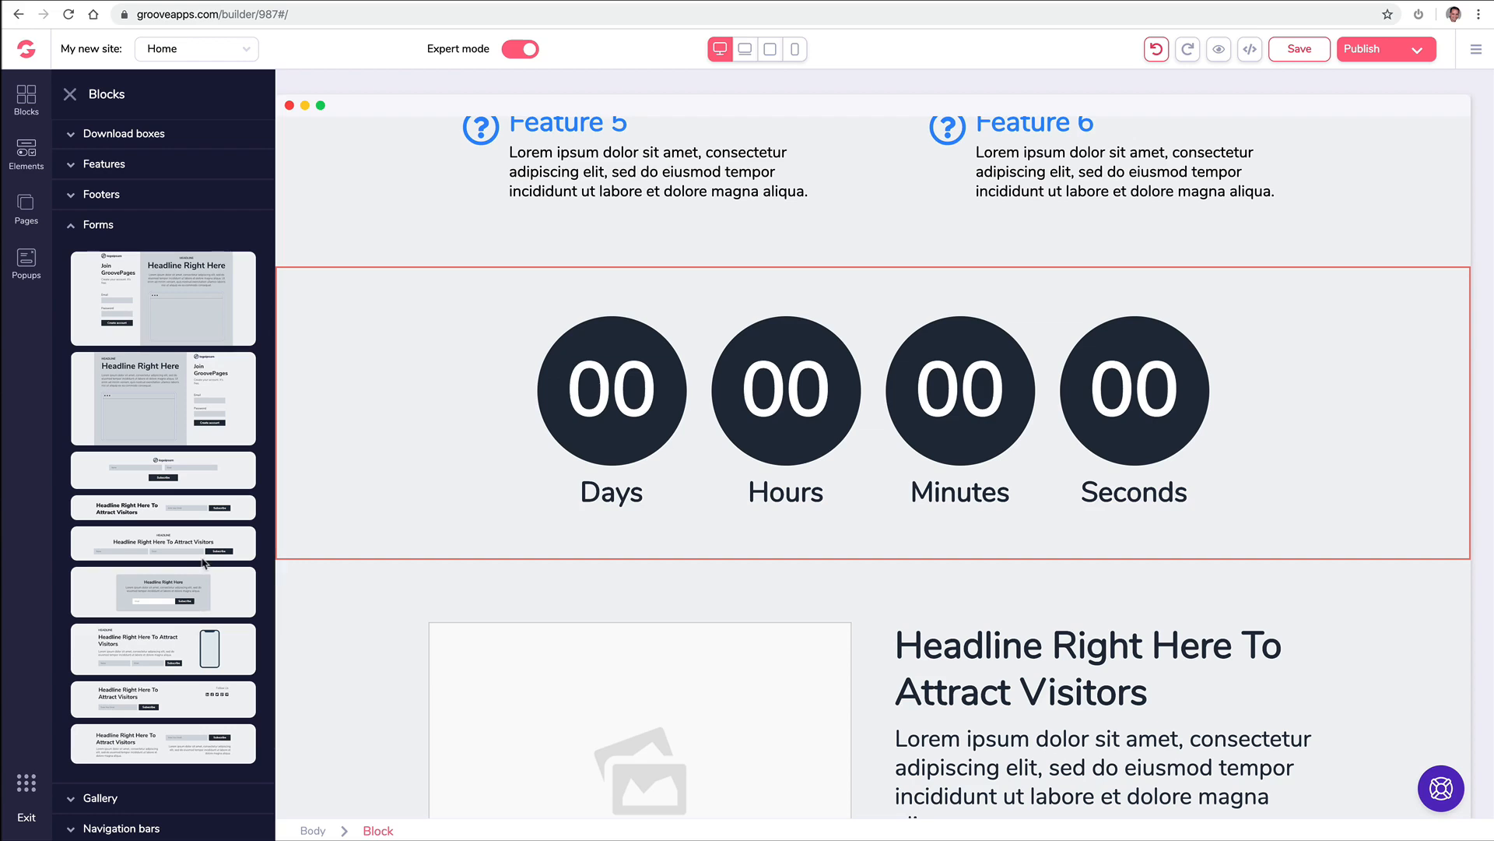
drag(212, 509, 894, 572)
Add the wireframe "Our Team" block with three round-avatar member cards near the blue footer
scroll(518, 470, down, 6)
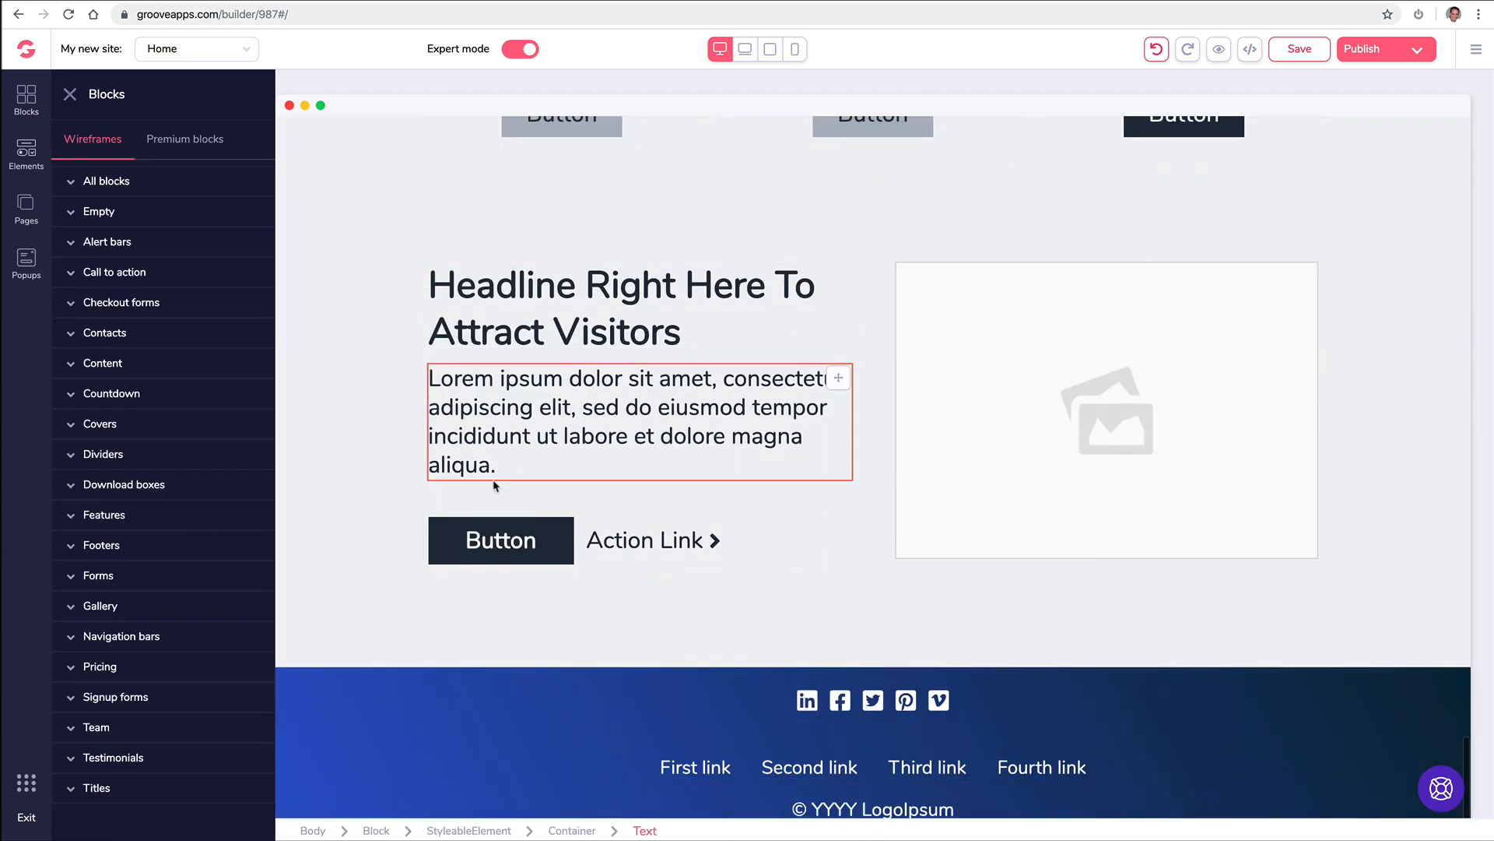
click(92, 727)
scroll(139, 686, down, 4)
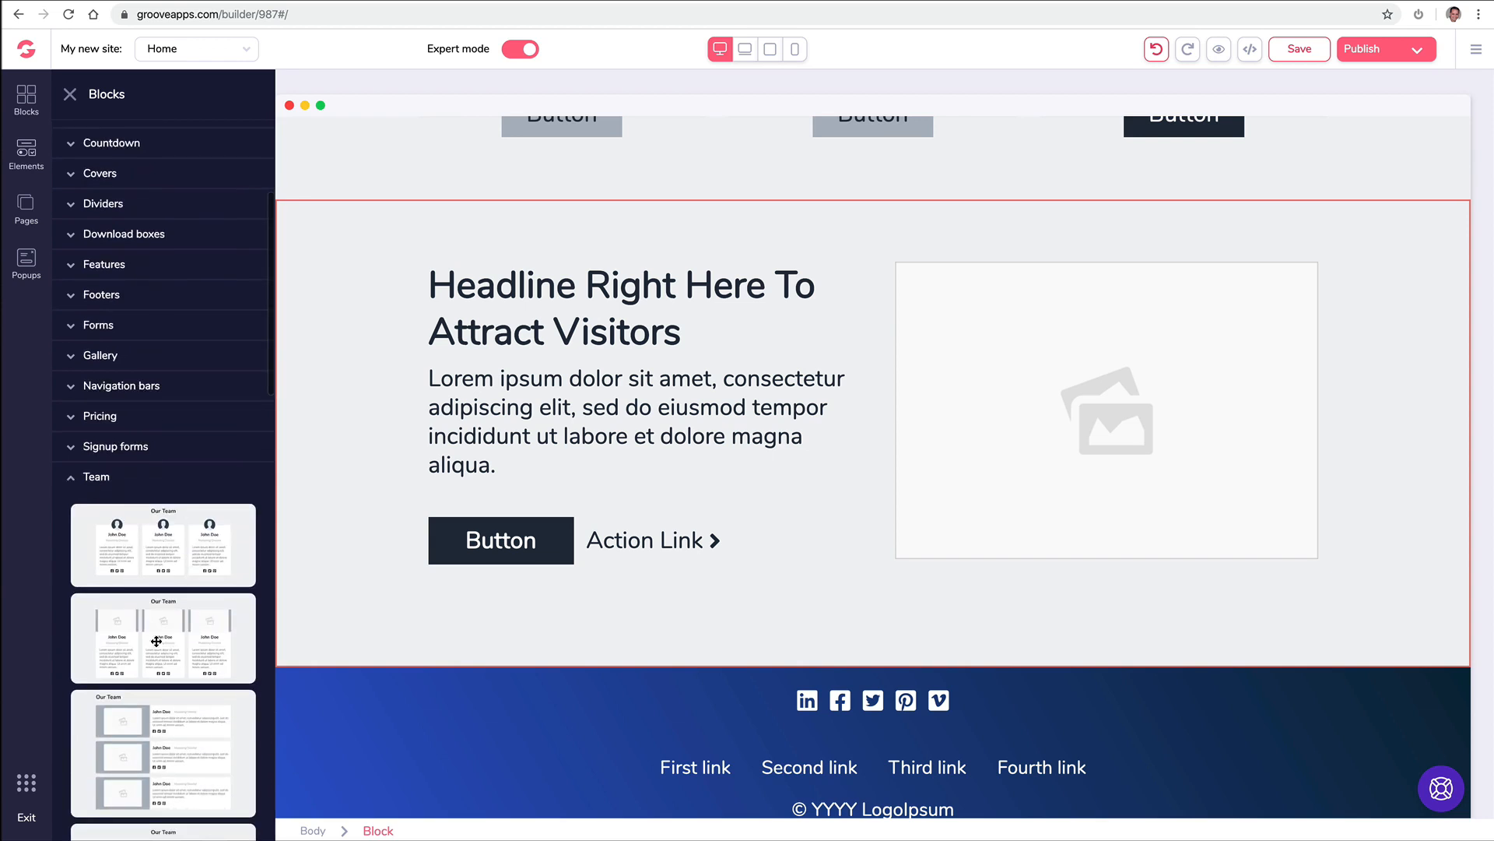
drag(173, 547, 827, 722)
Set the contact block map's location to the San Diego street address, update the map and close its settings
scroll(1293, 397, up, 20)
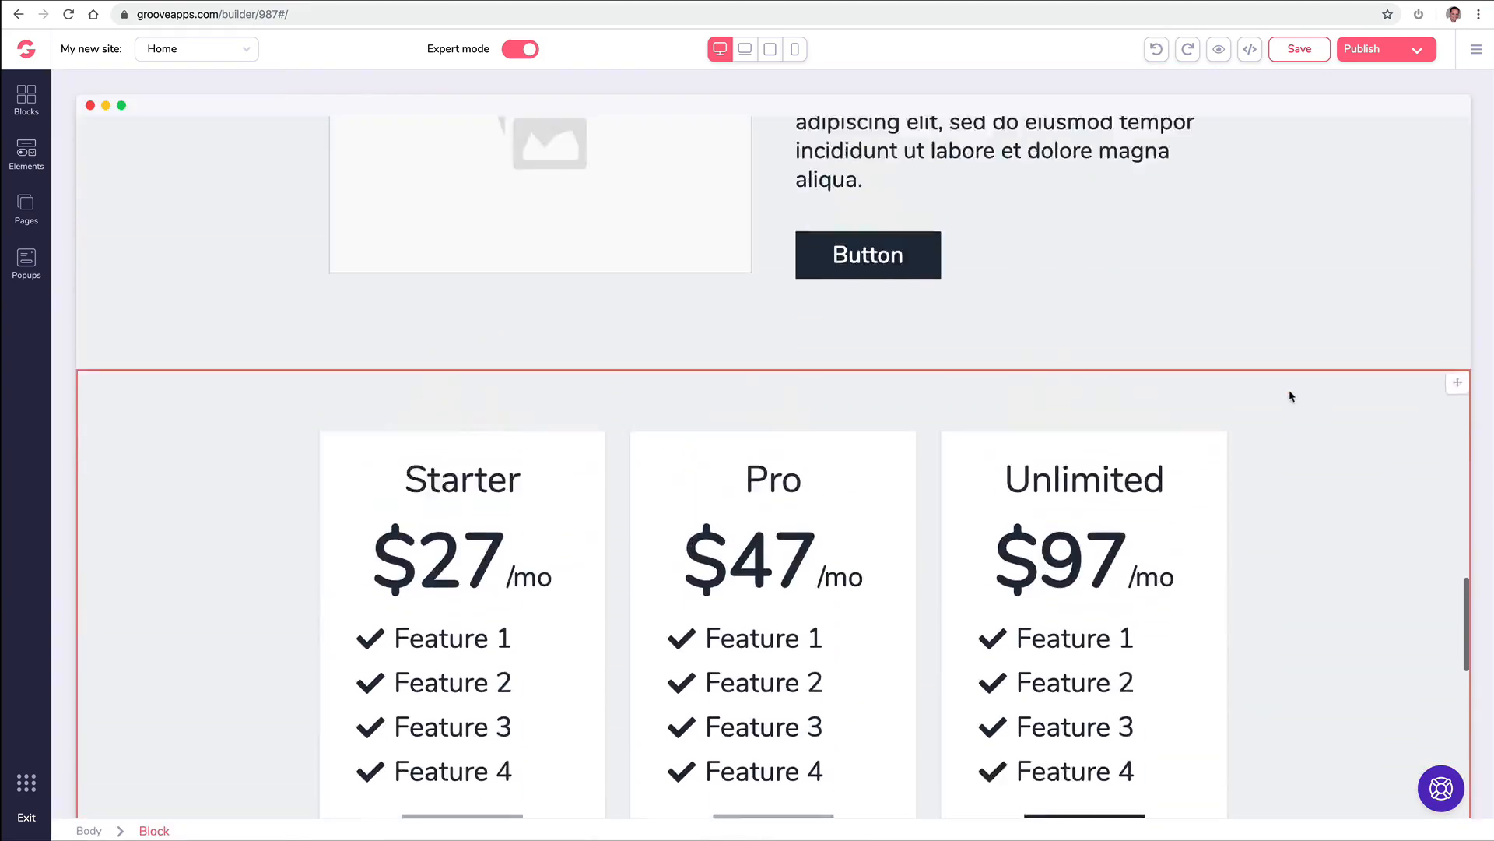
scroll(1237, 381, up, 20)
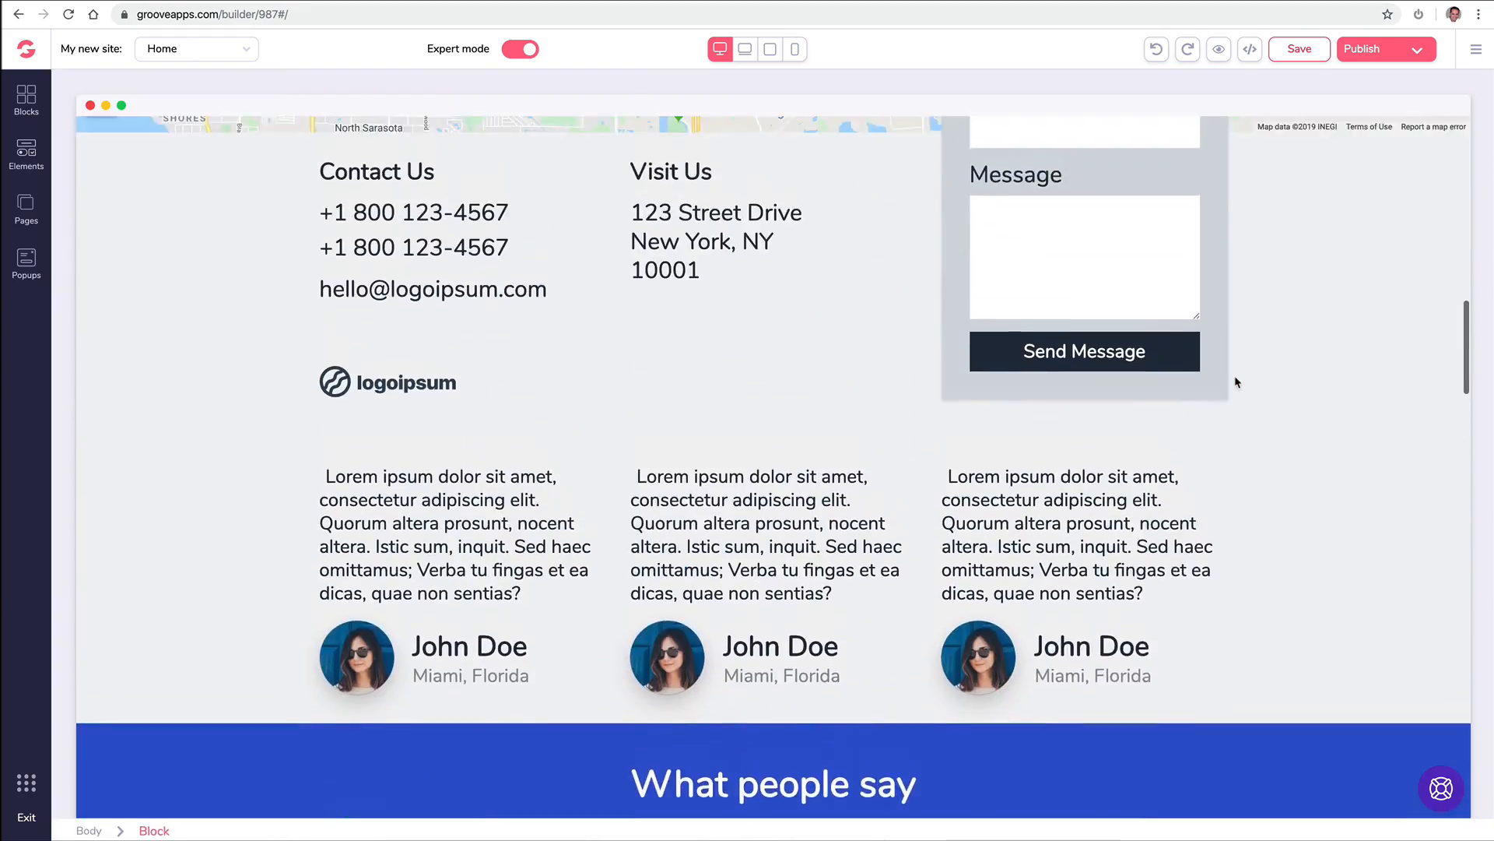
scroll(1237, 381, up, 10)
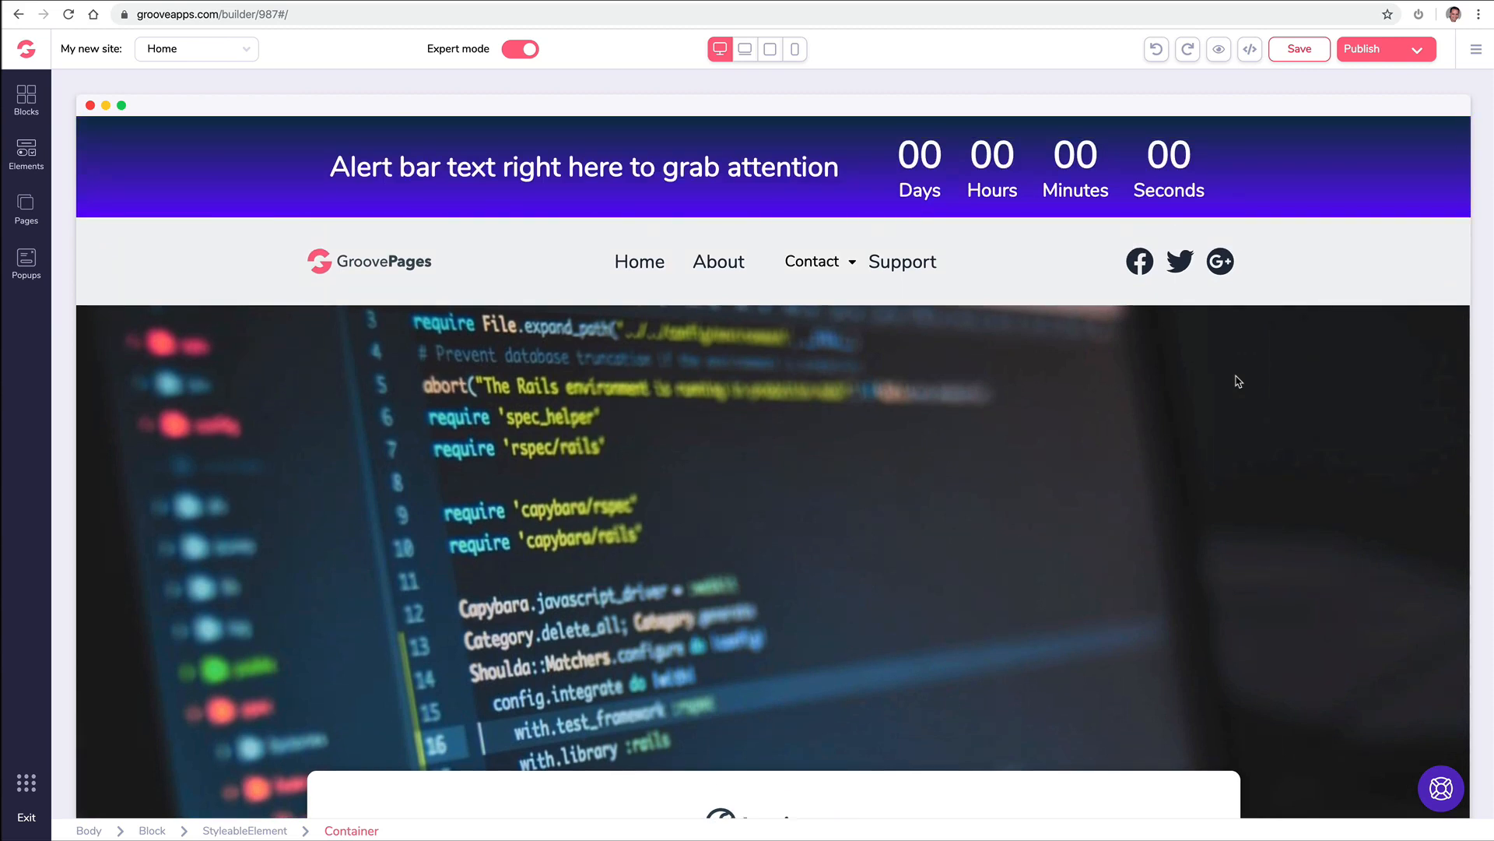
scroll(635, 265, down, 12)
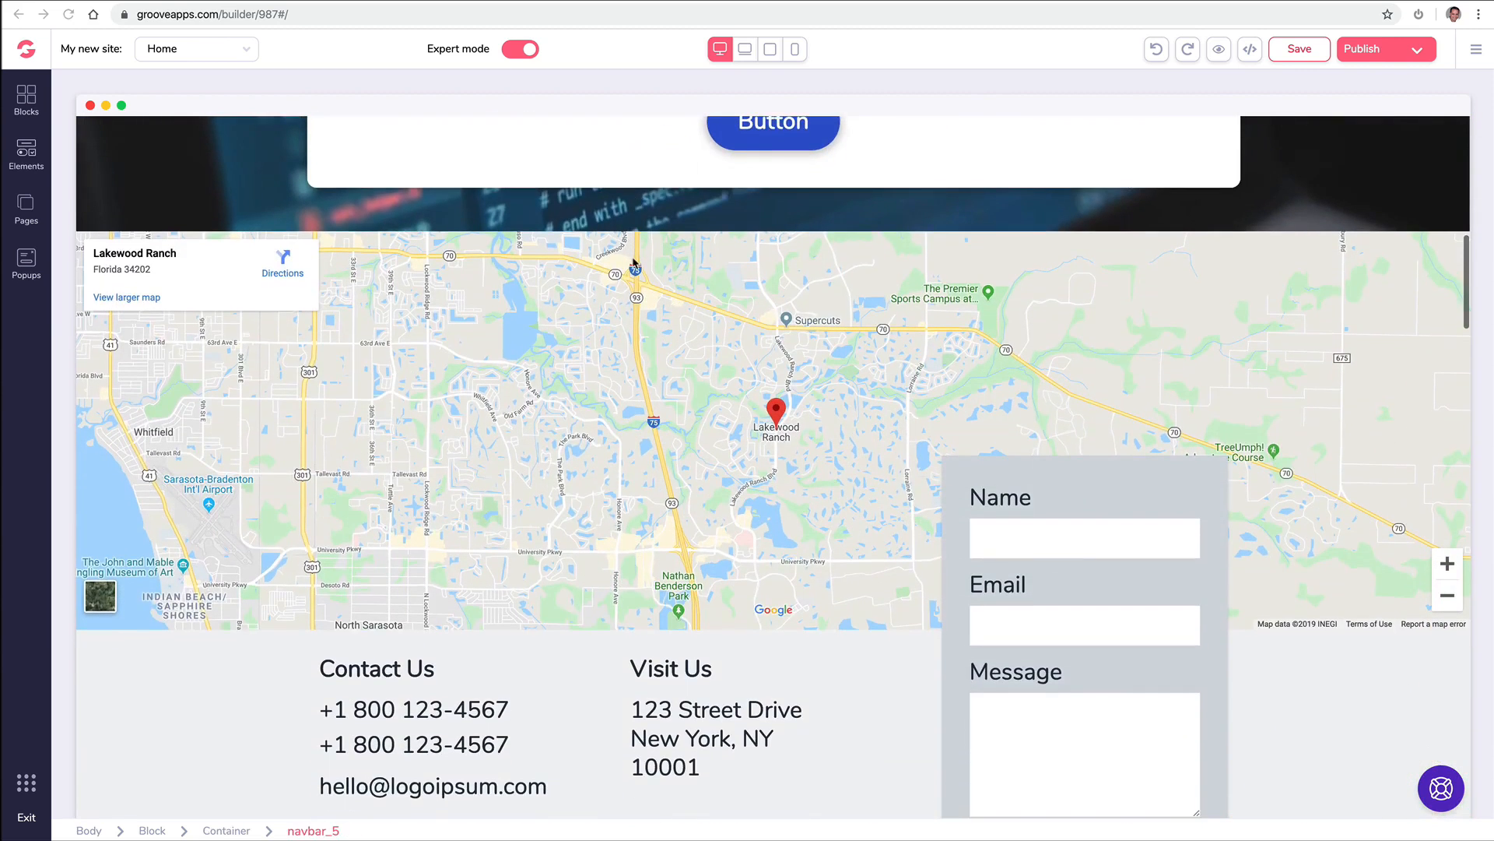
click(600, 315)
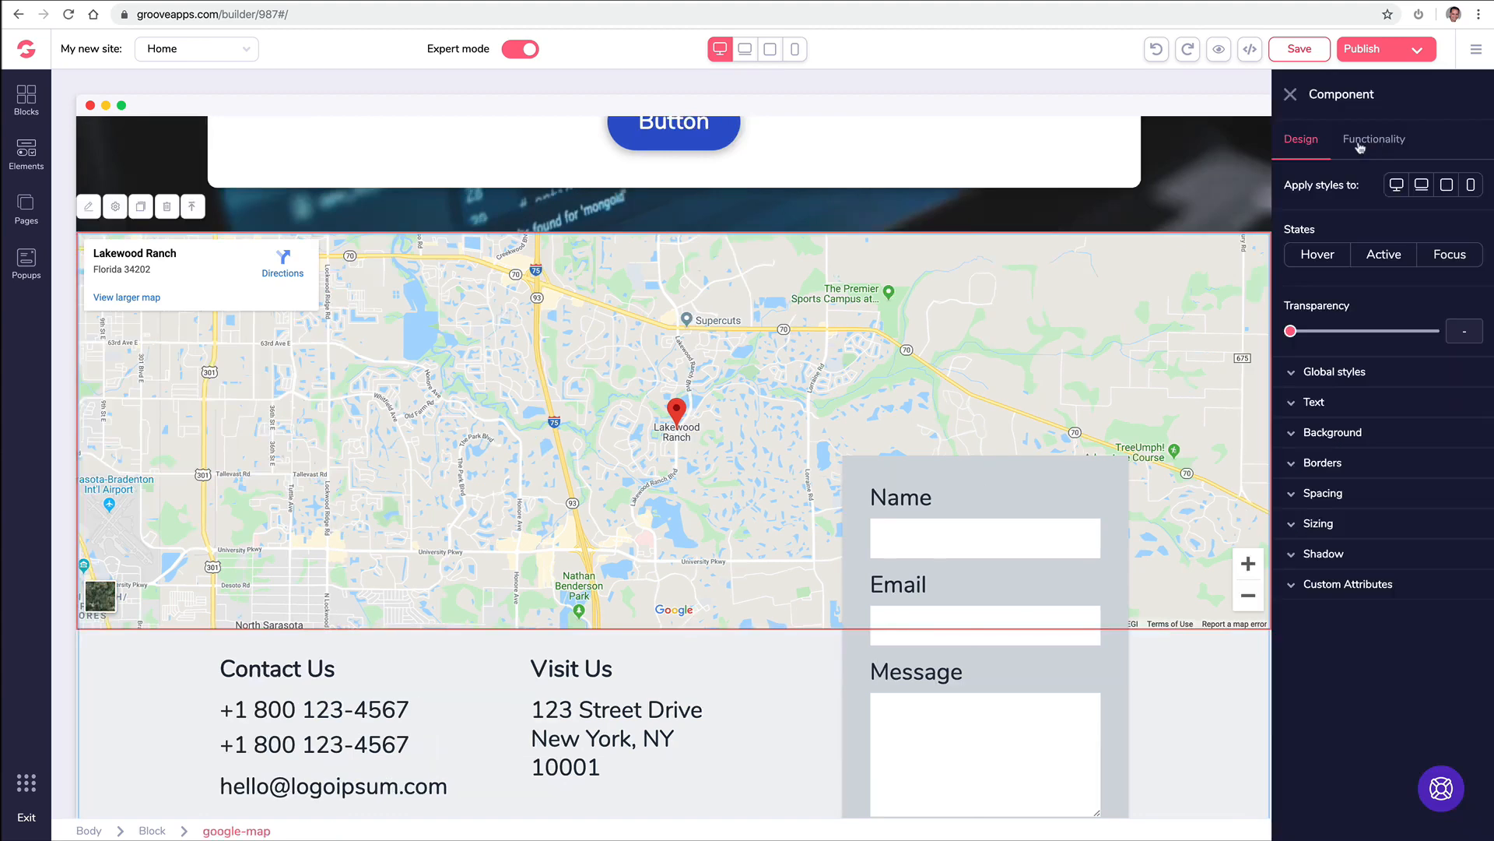
click(1375, 141)
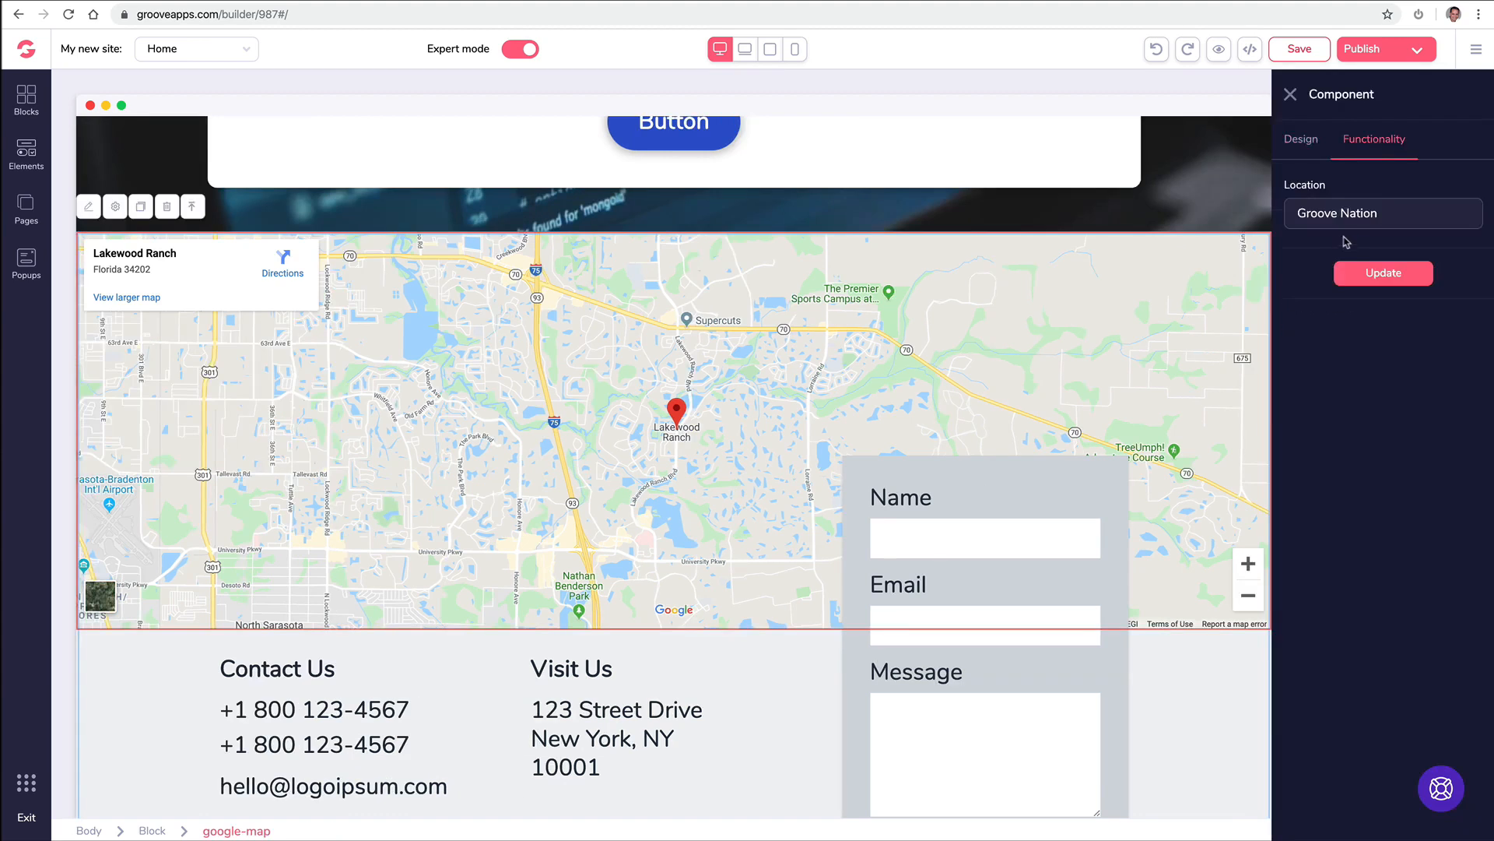
triple_click(1334, 220)
text(877)
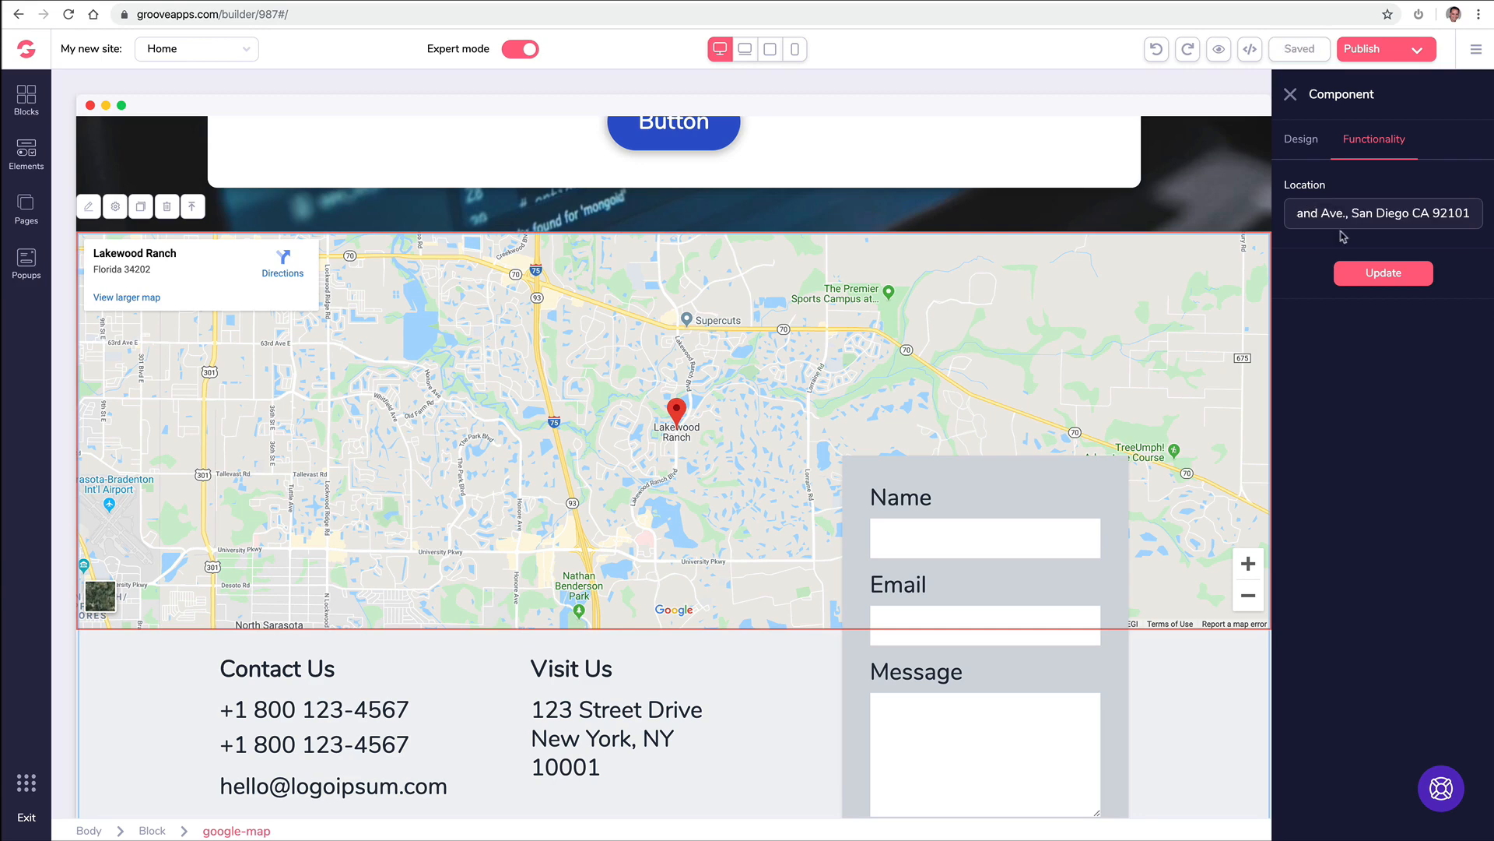
click(1348, 274)
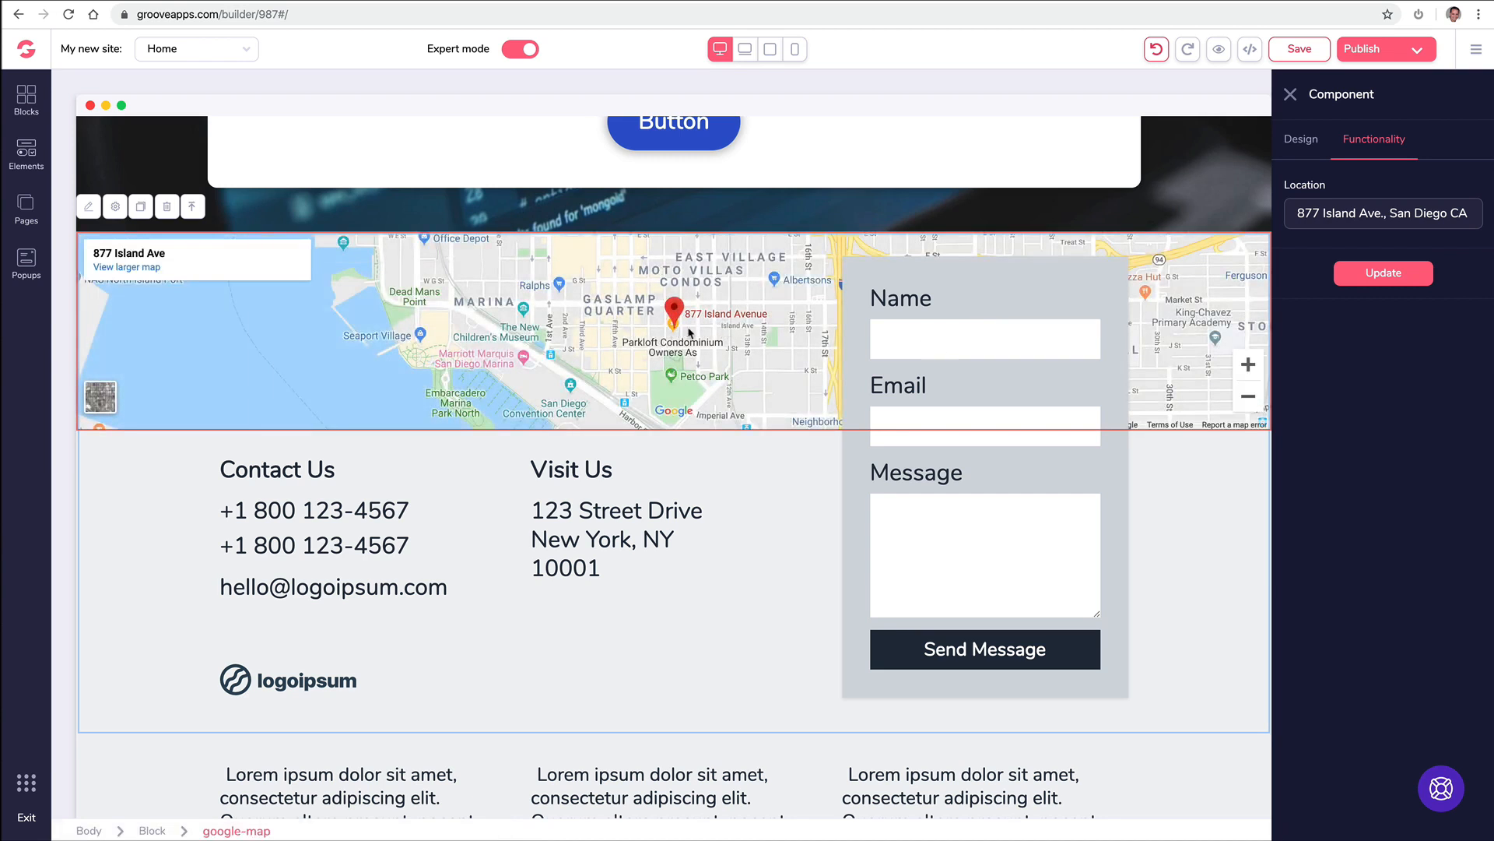
click(1290, 94)
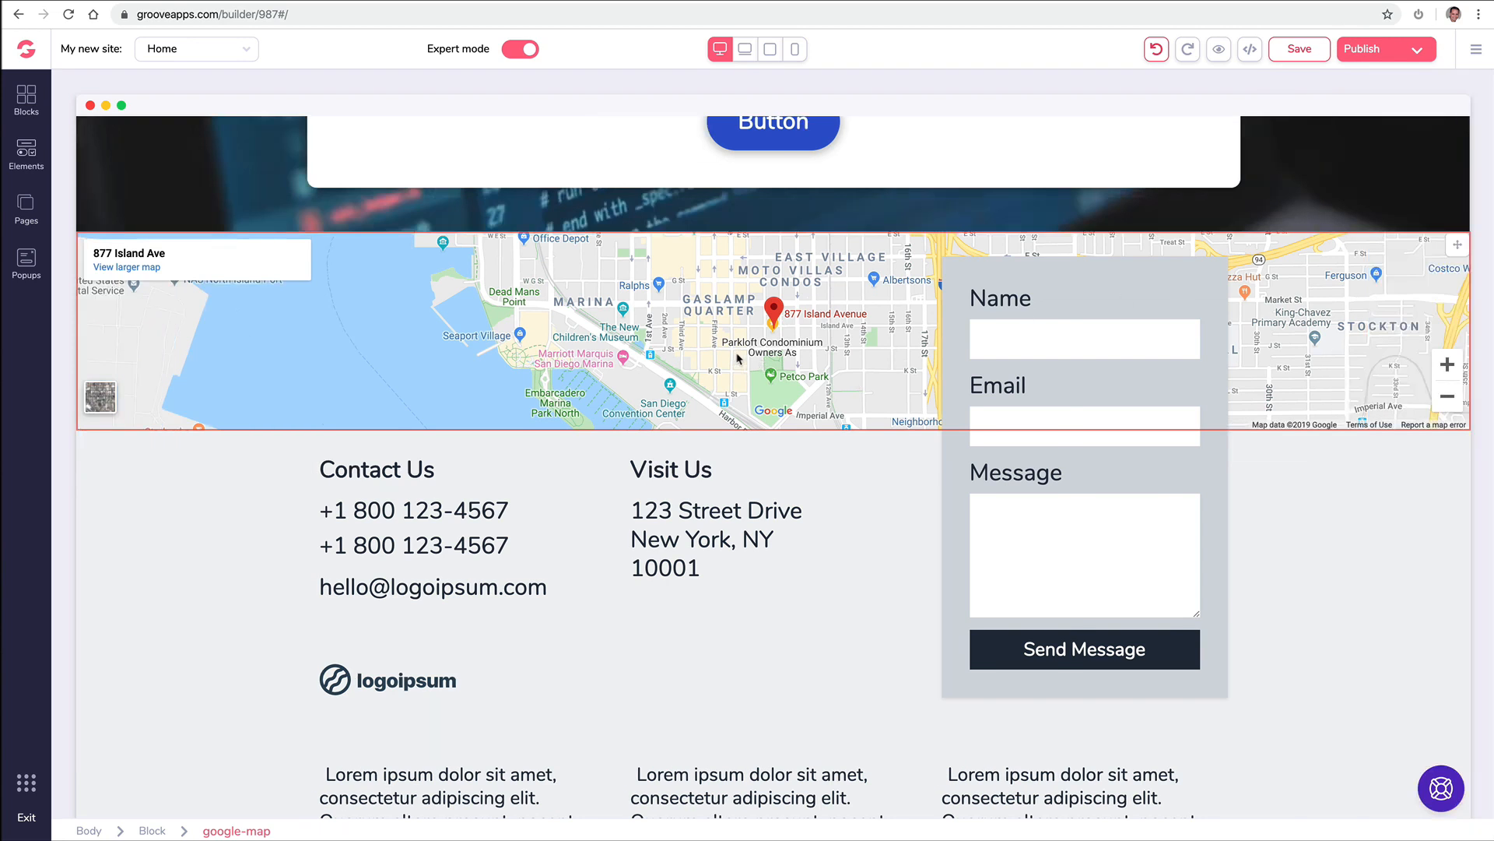
scroll(718, 379, down, 9)
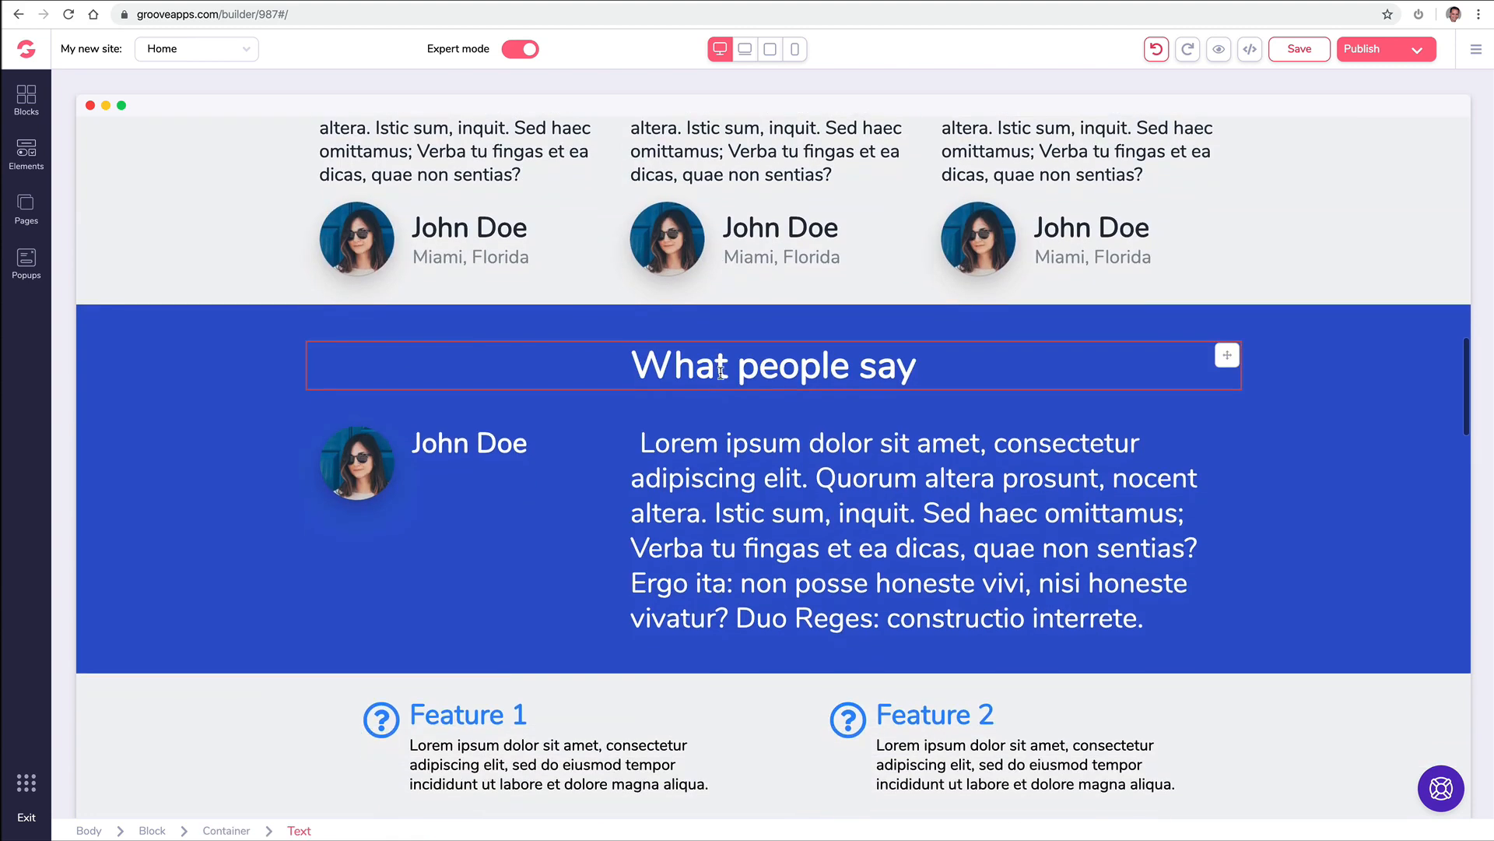
Try two blue shades as the three-column testimonial block's background and settle on white
scroll(724, 377, up, 2)
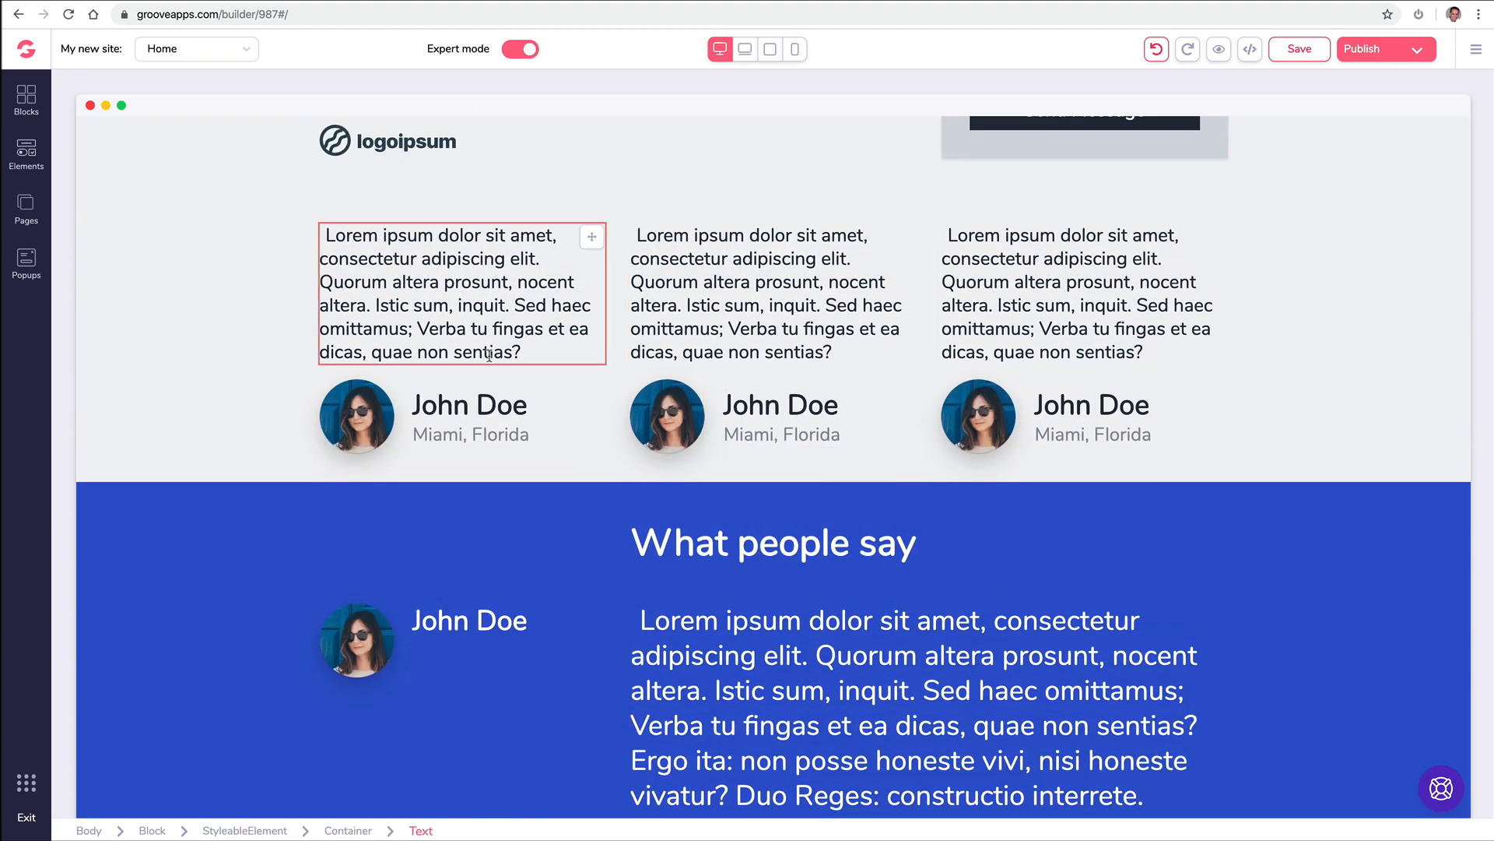
scroll(295, 404, down, 2)
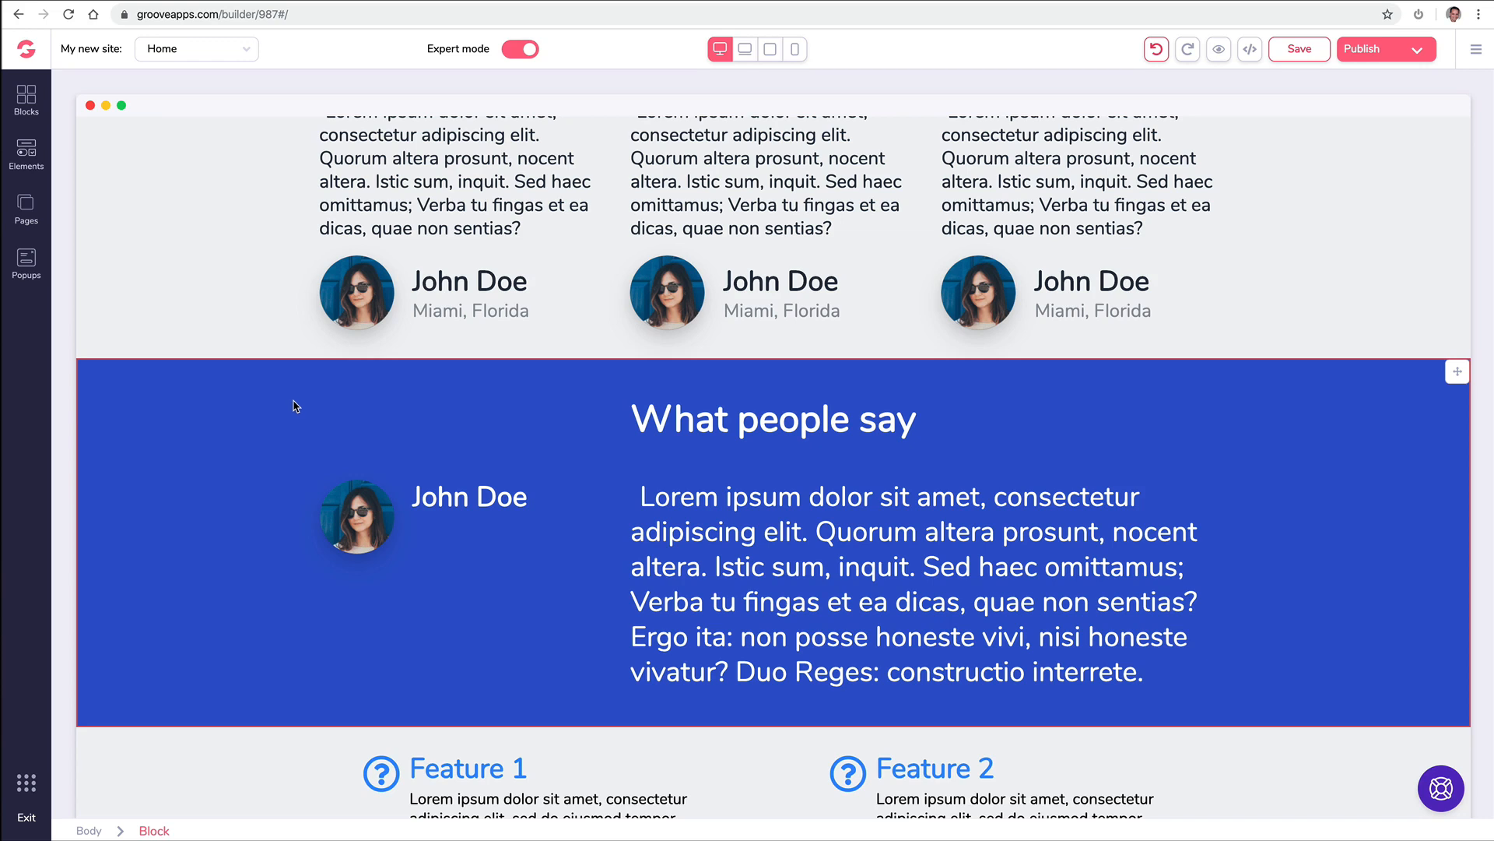
scroll(294, 405, up, 3)
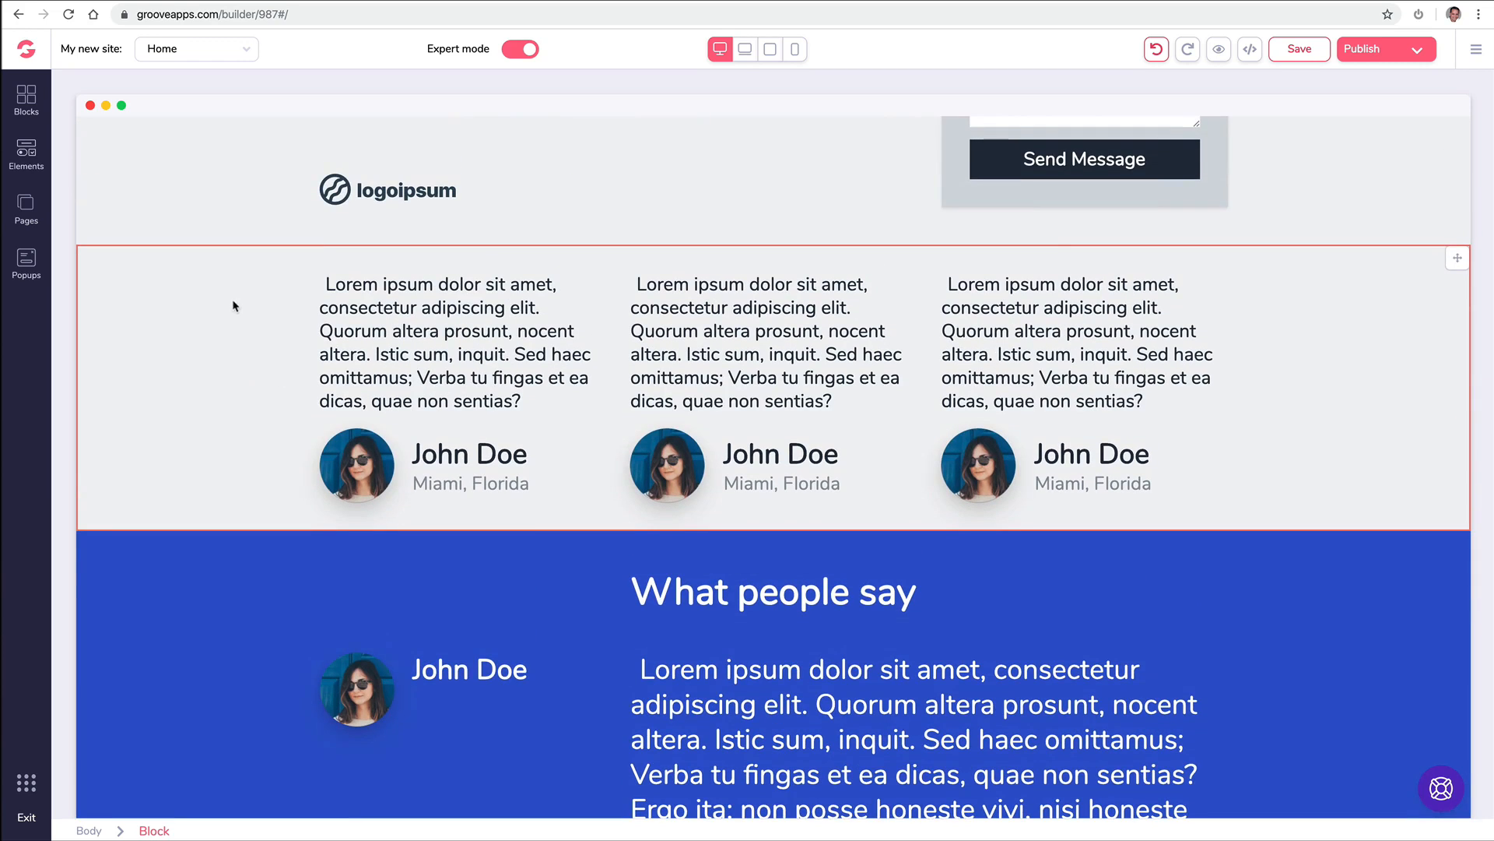
click(238, 306)
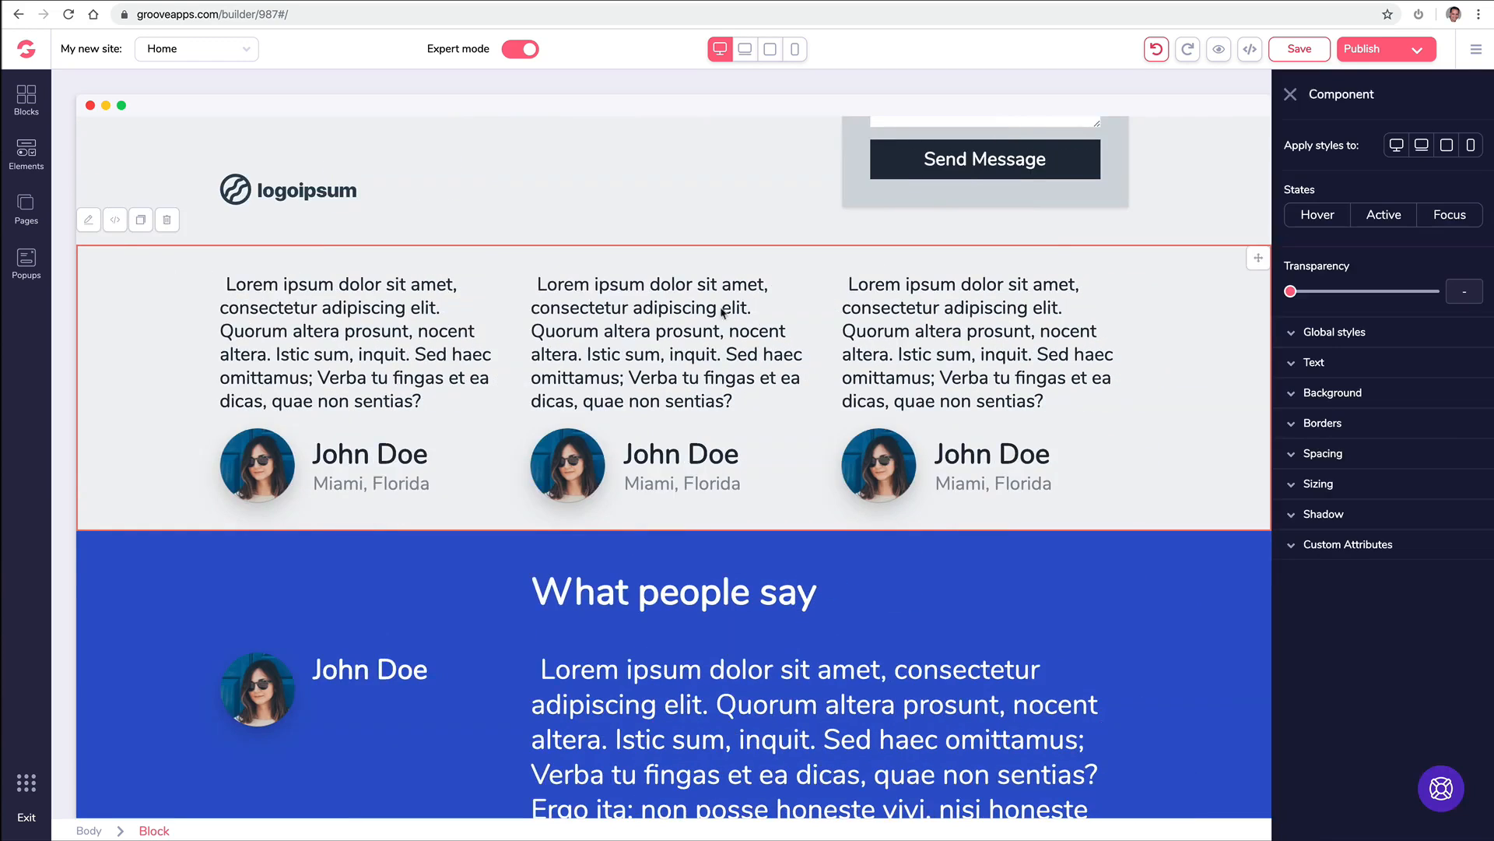
click(1296, 393)
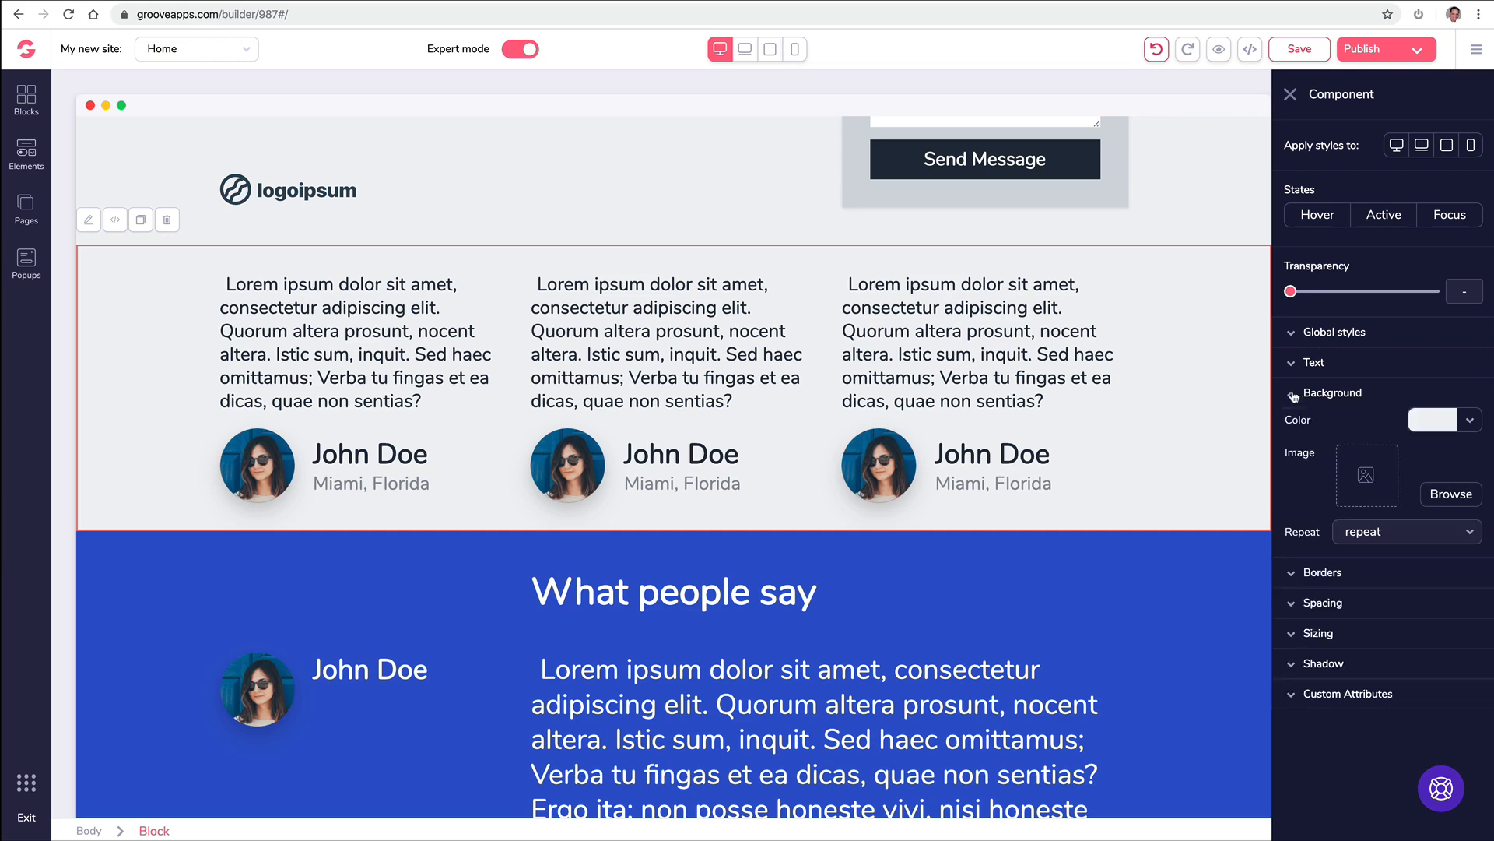
click(1469, 422)
click(1371, 519)
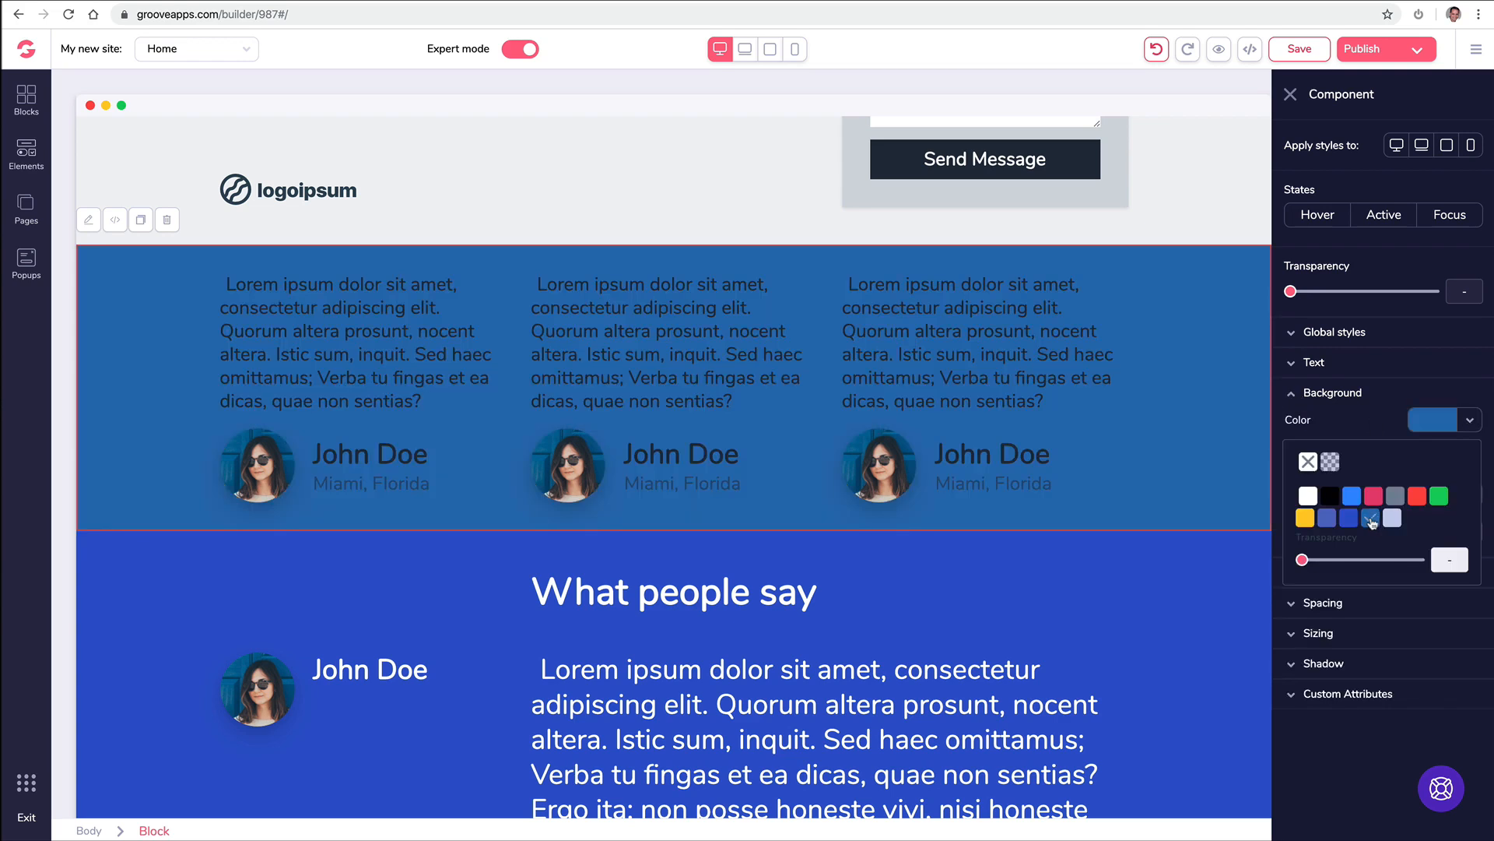
click(1349, 518)
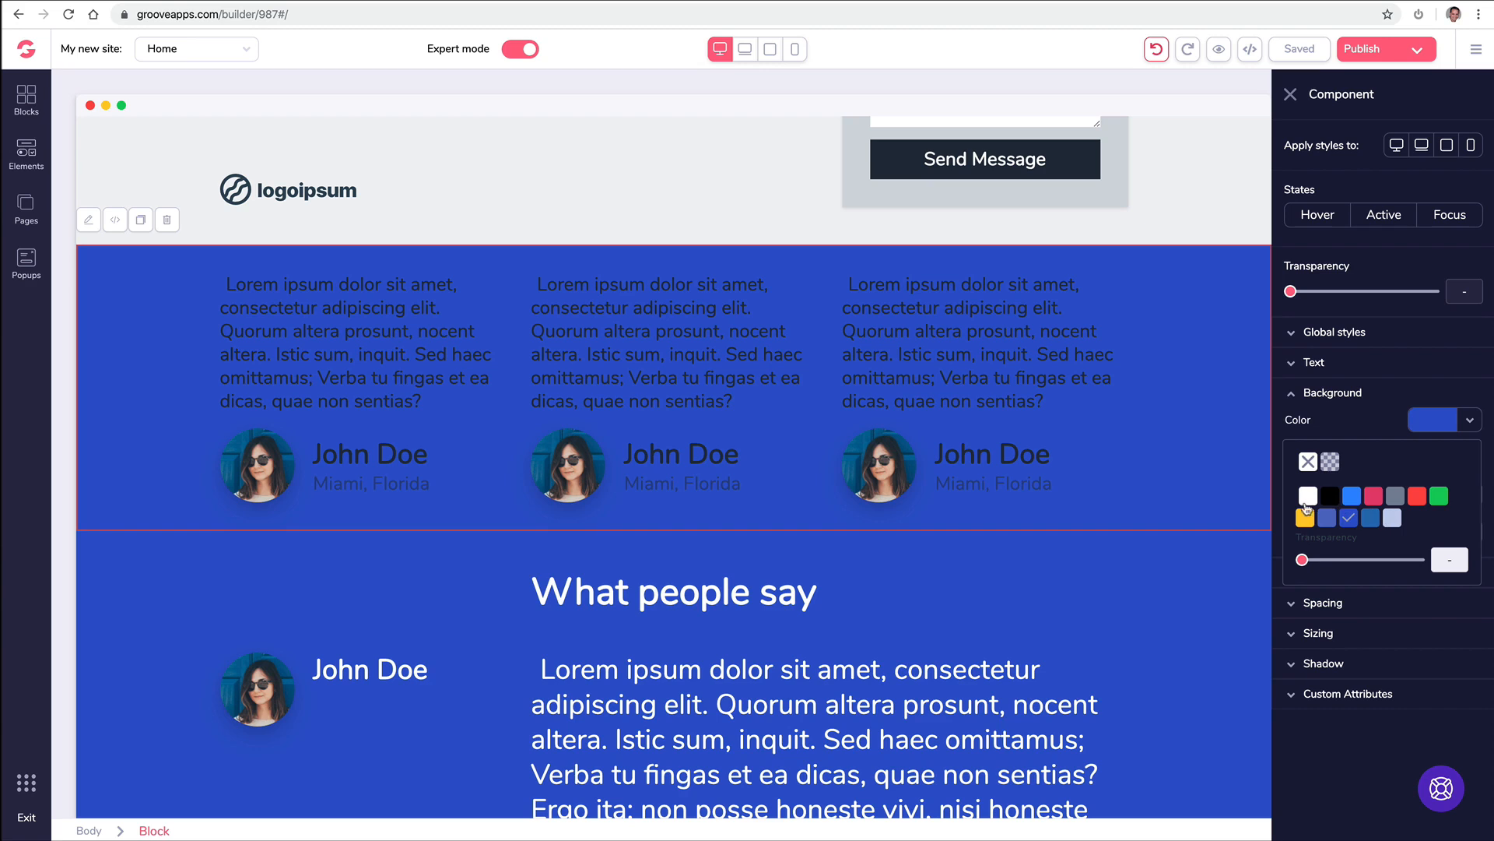
click(1307, 502)
Set the "What people say" block's background to the dark red shade and close its settings
click(714, 562)
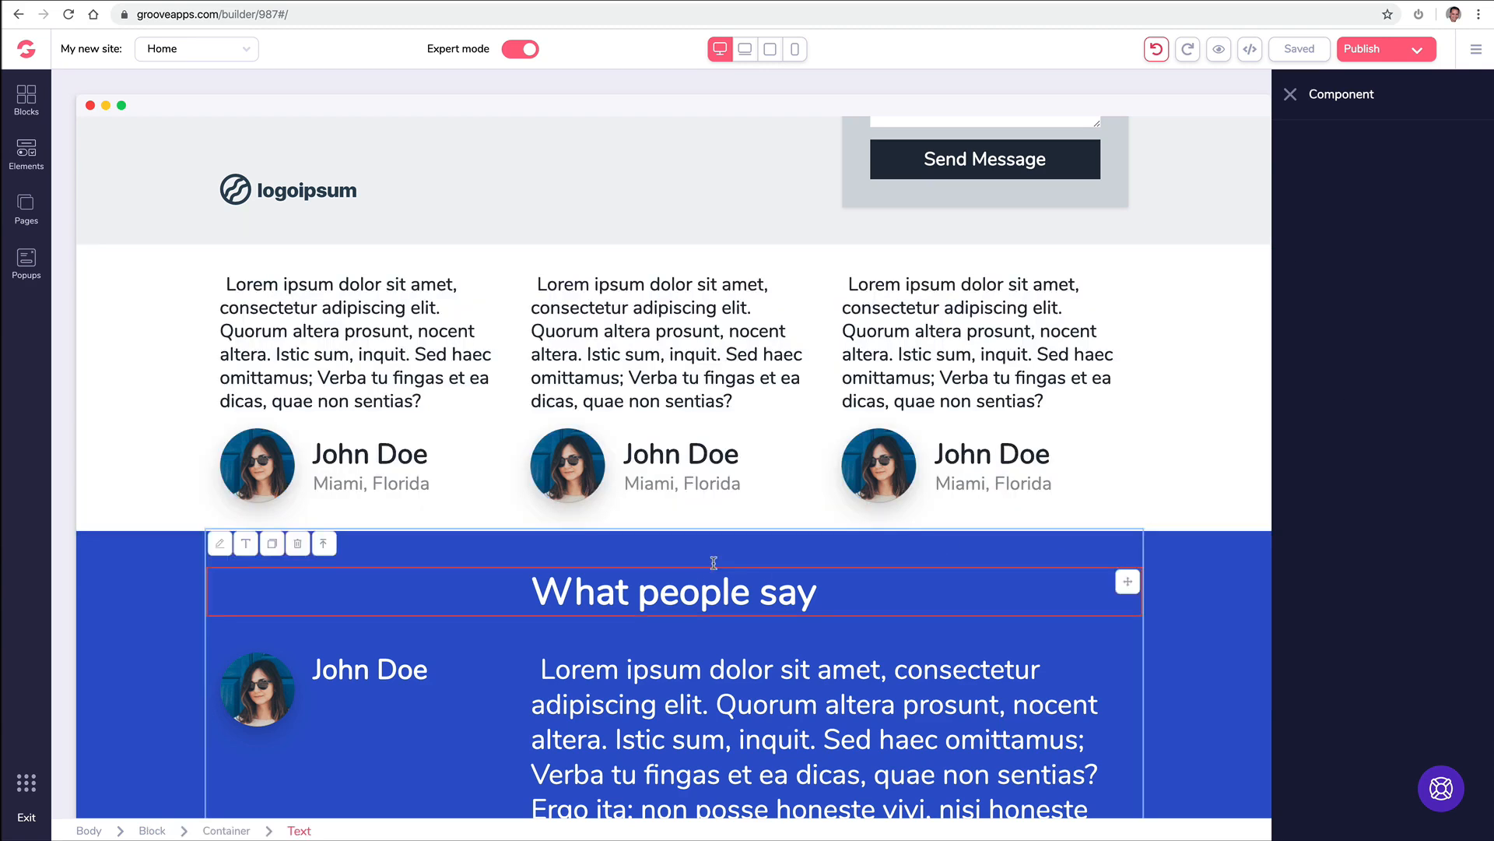
click(163, 568)
scroll(194, 513, down, 2)
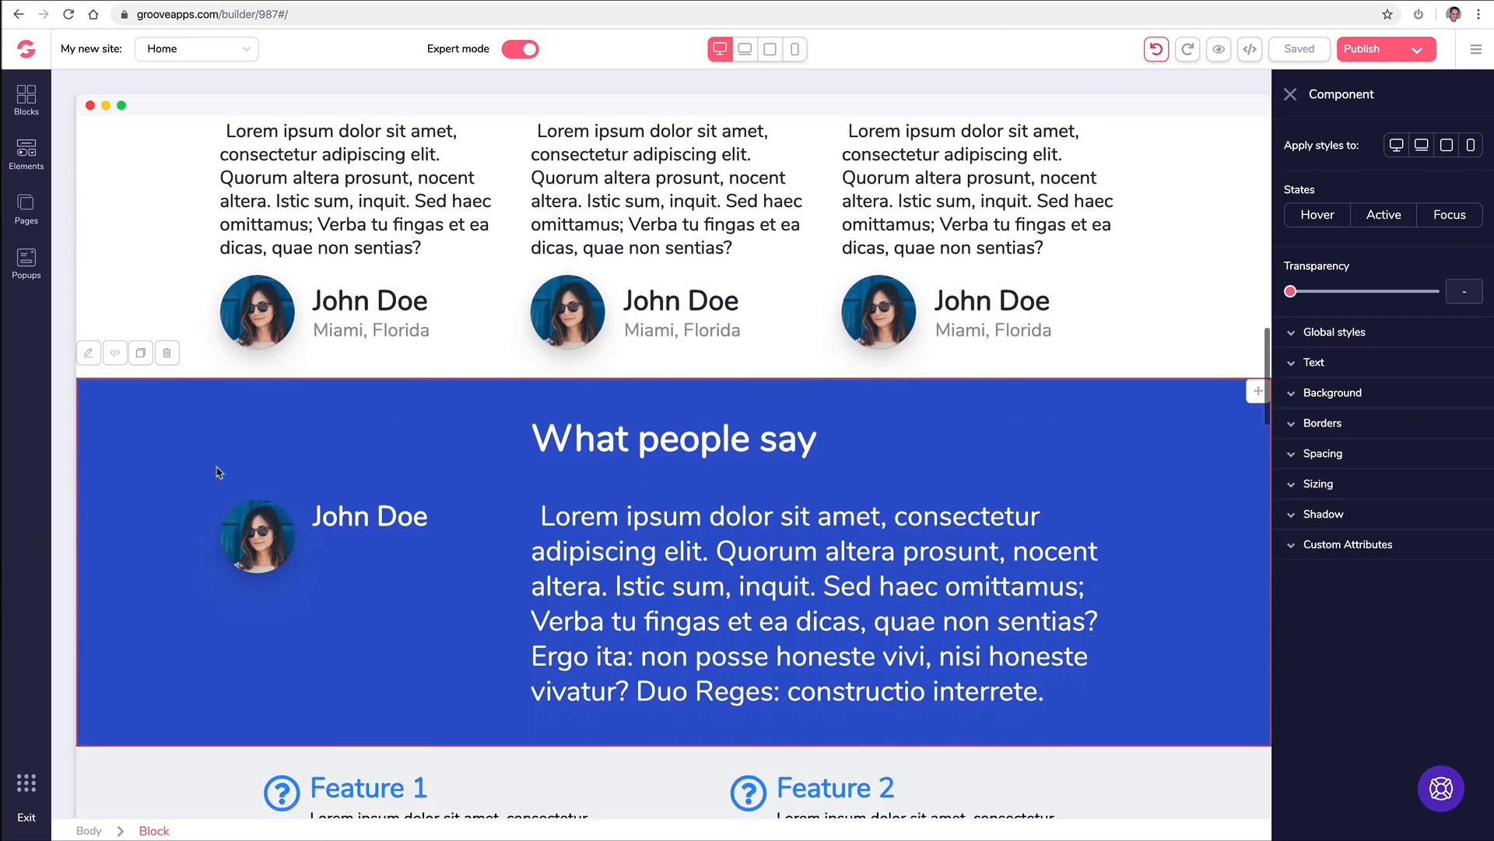
click(1359, 397)
click(1469, 425)
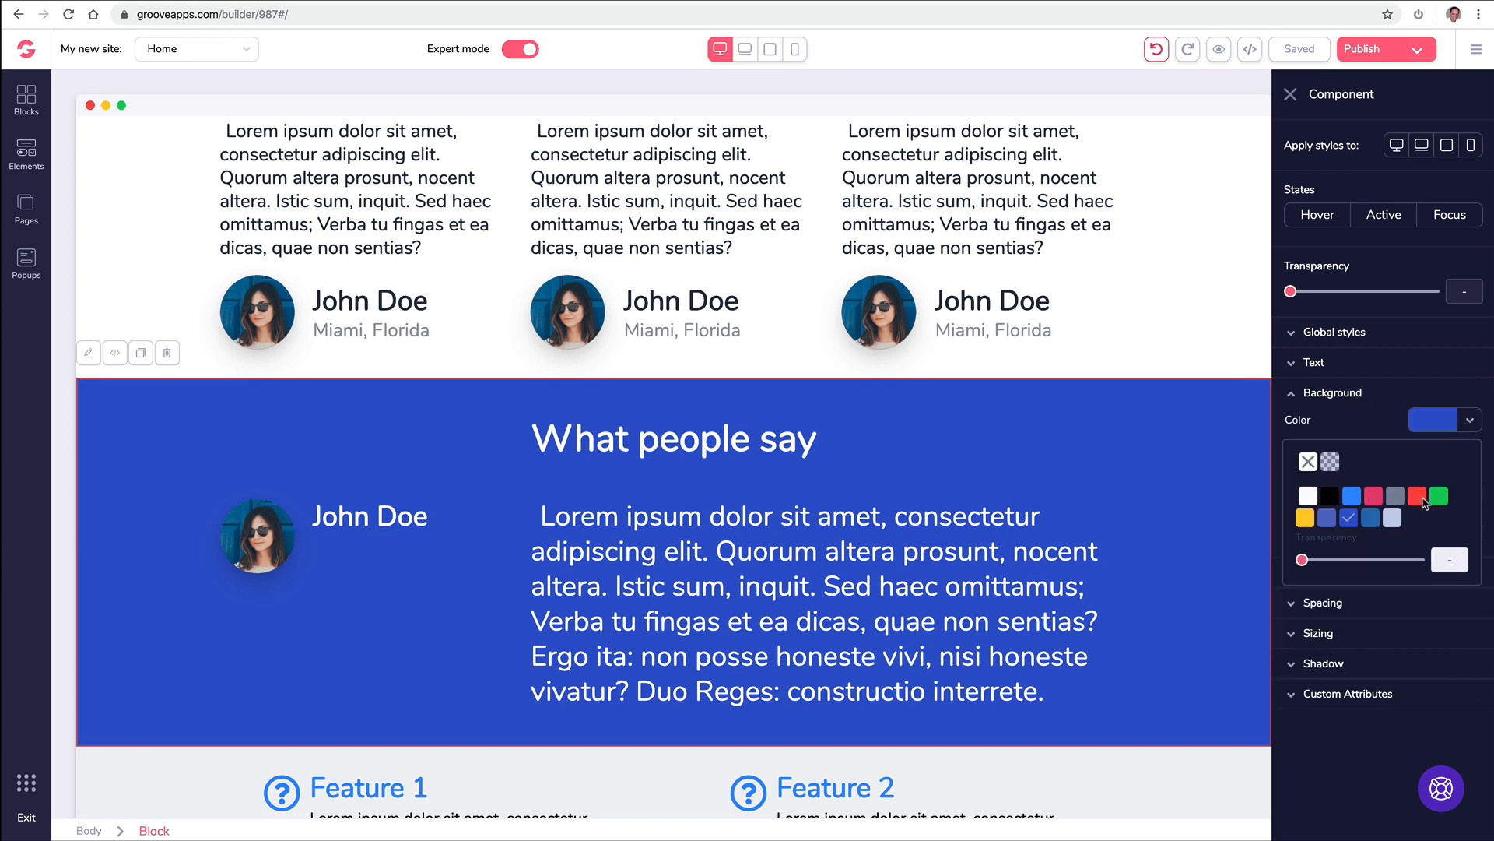
mouse_move(1426, 503)
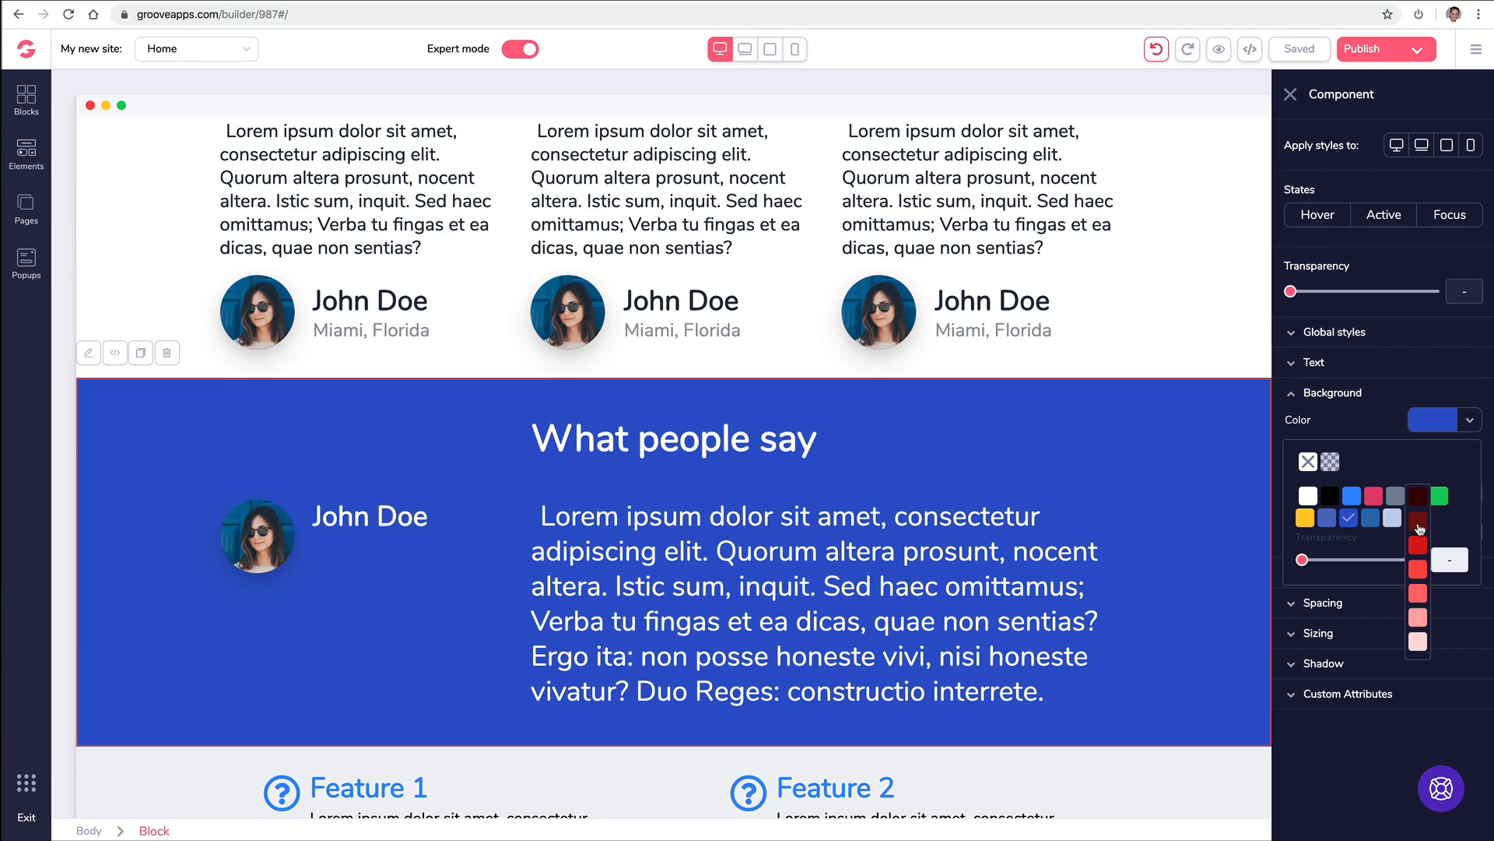
click(1420, 522)
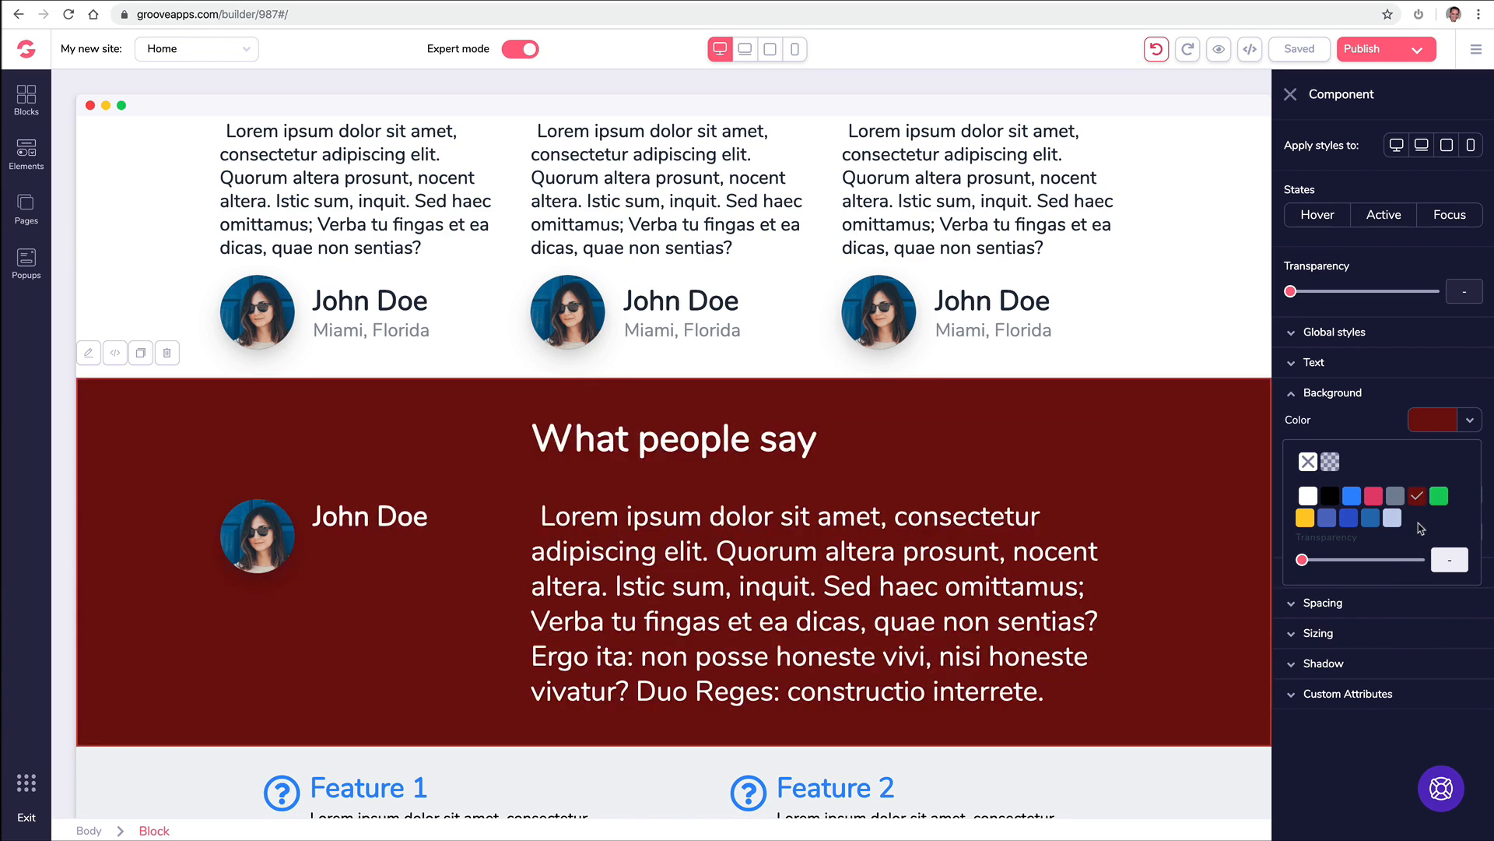
click(1290, 95)
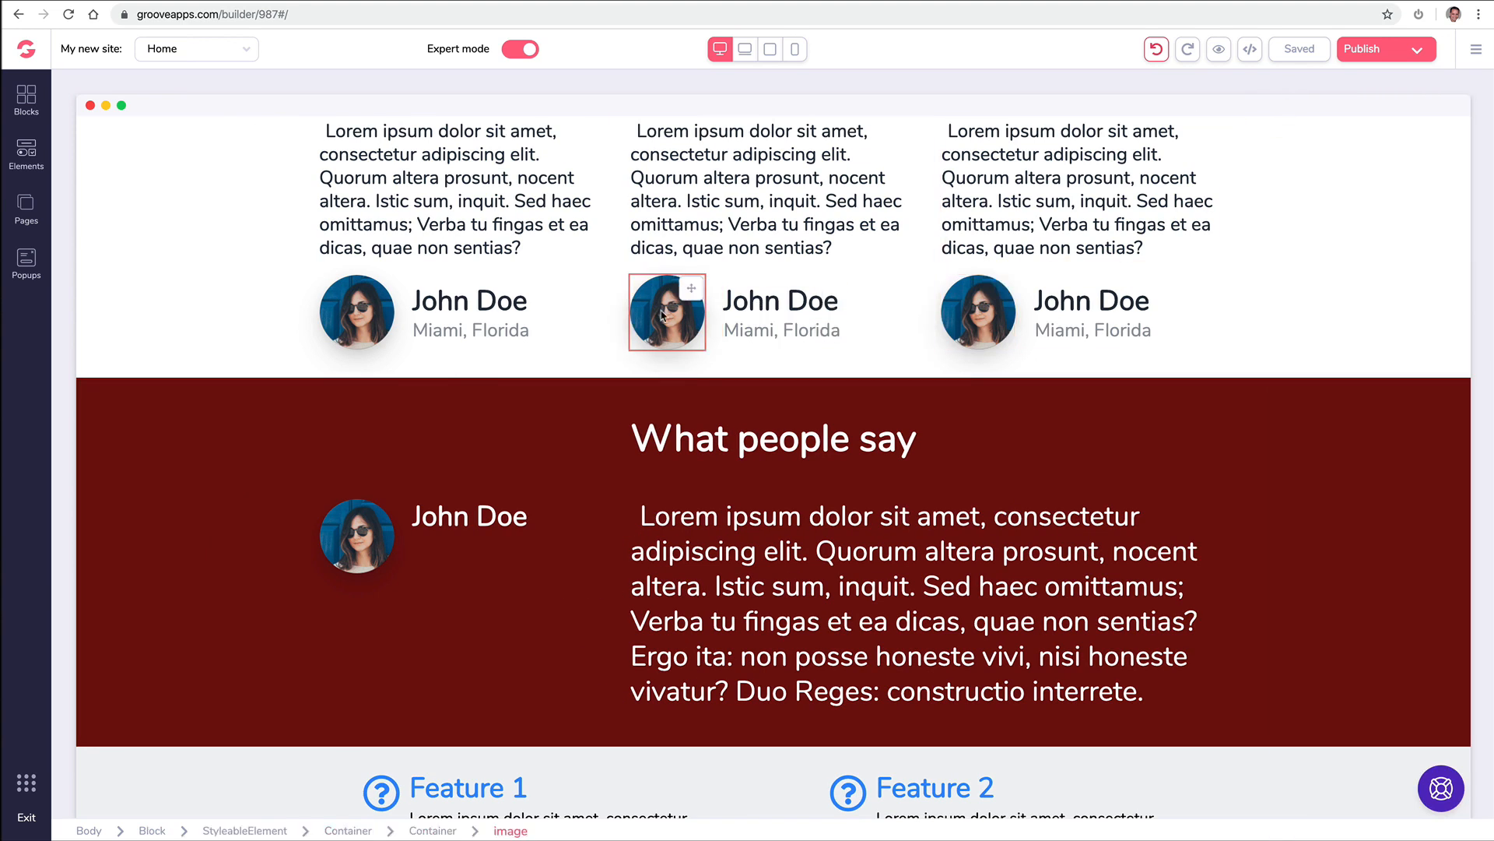
Select the middle testimonial's location text and move up through its parent containers to the element wrapping all three testimonials
scroll(966, 321, up, 2)
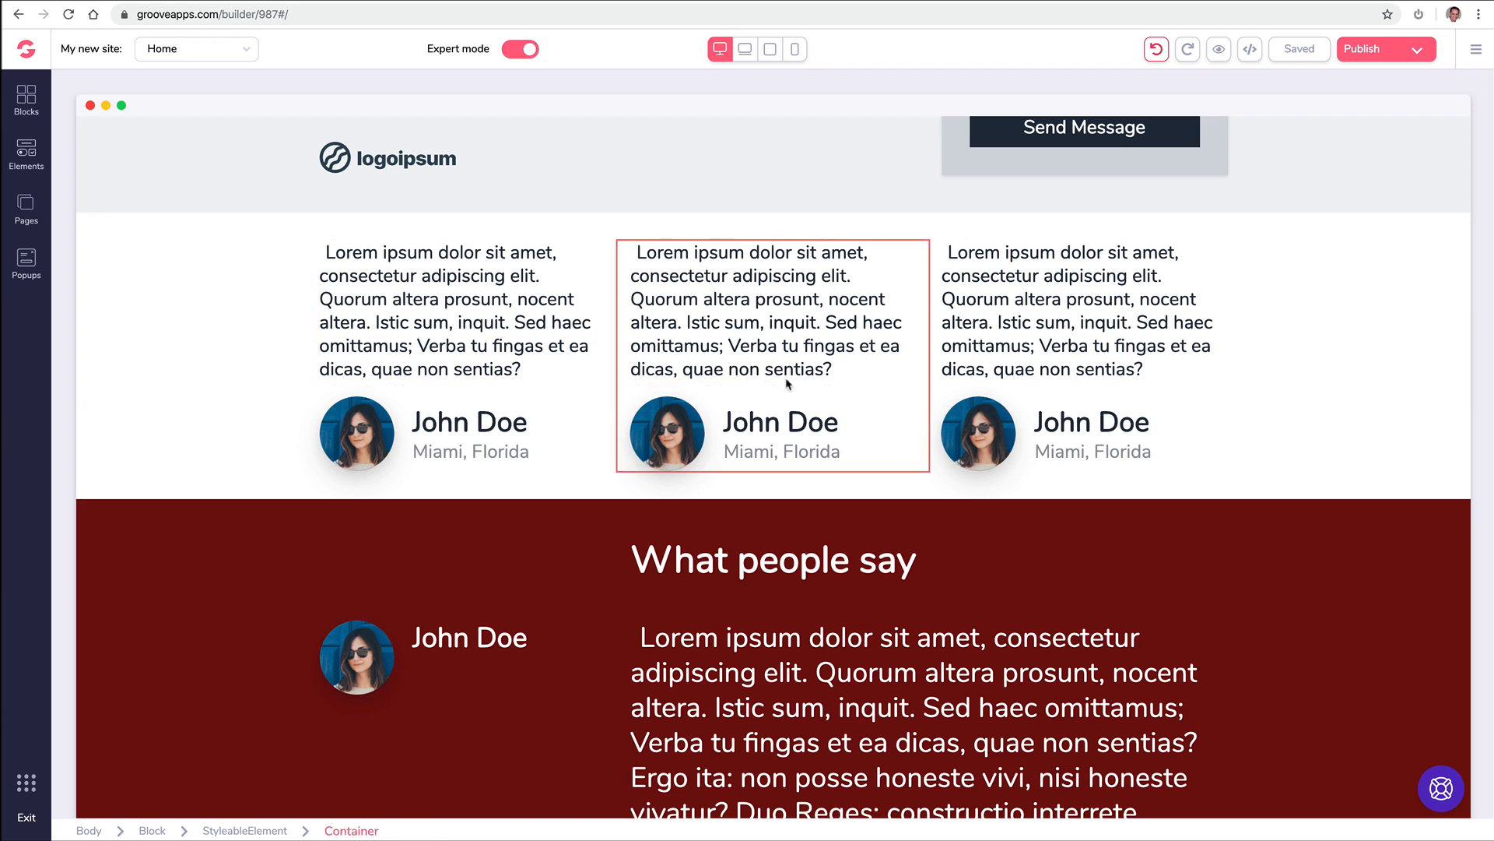
click(782, 379)
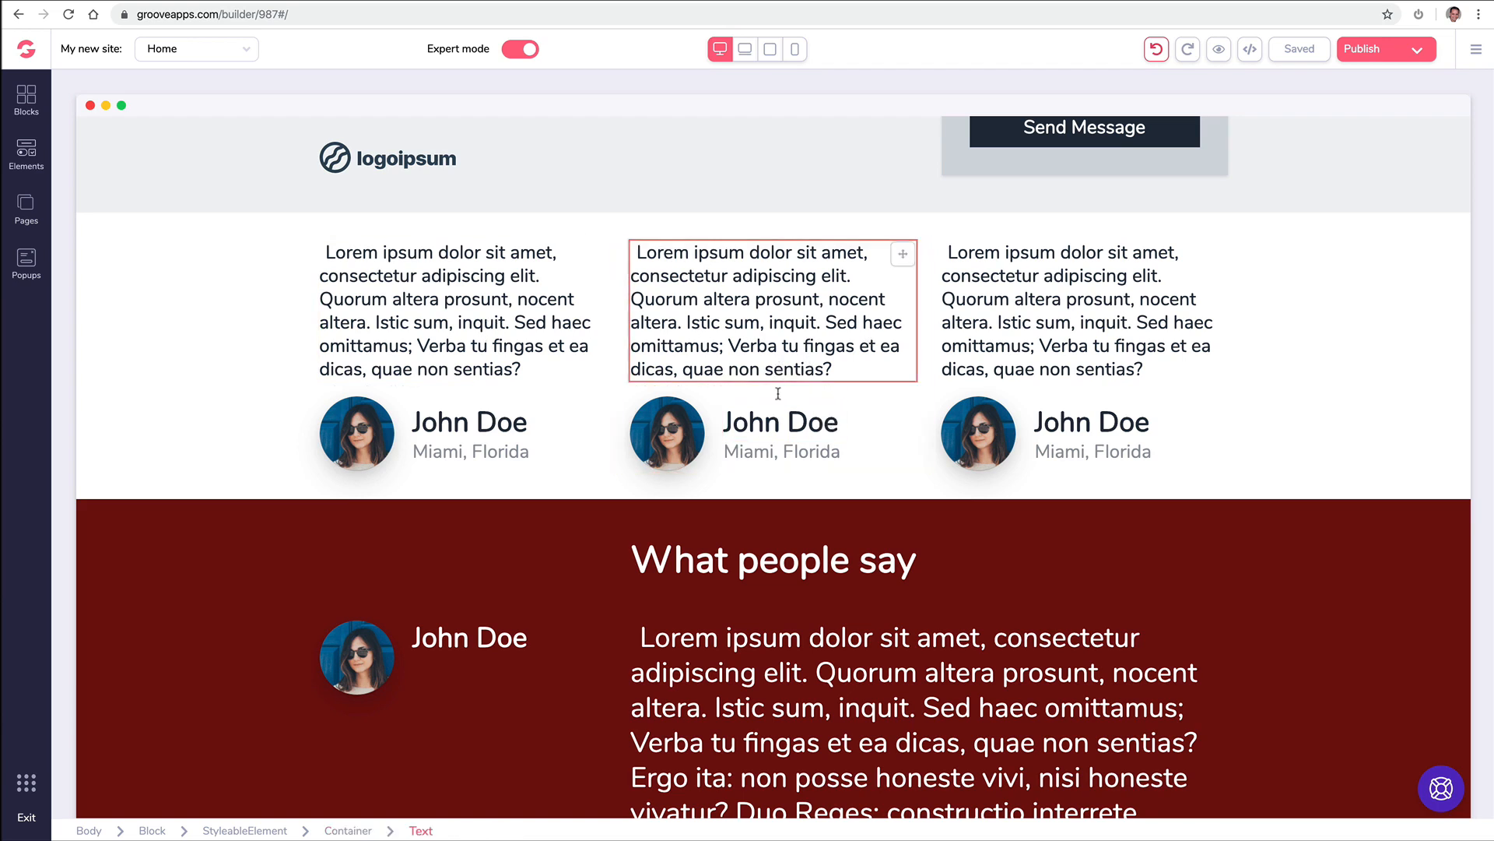
click(788, 450)
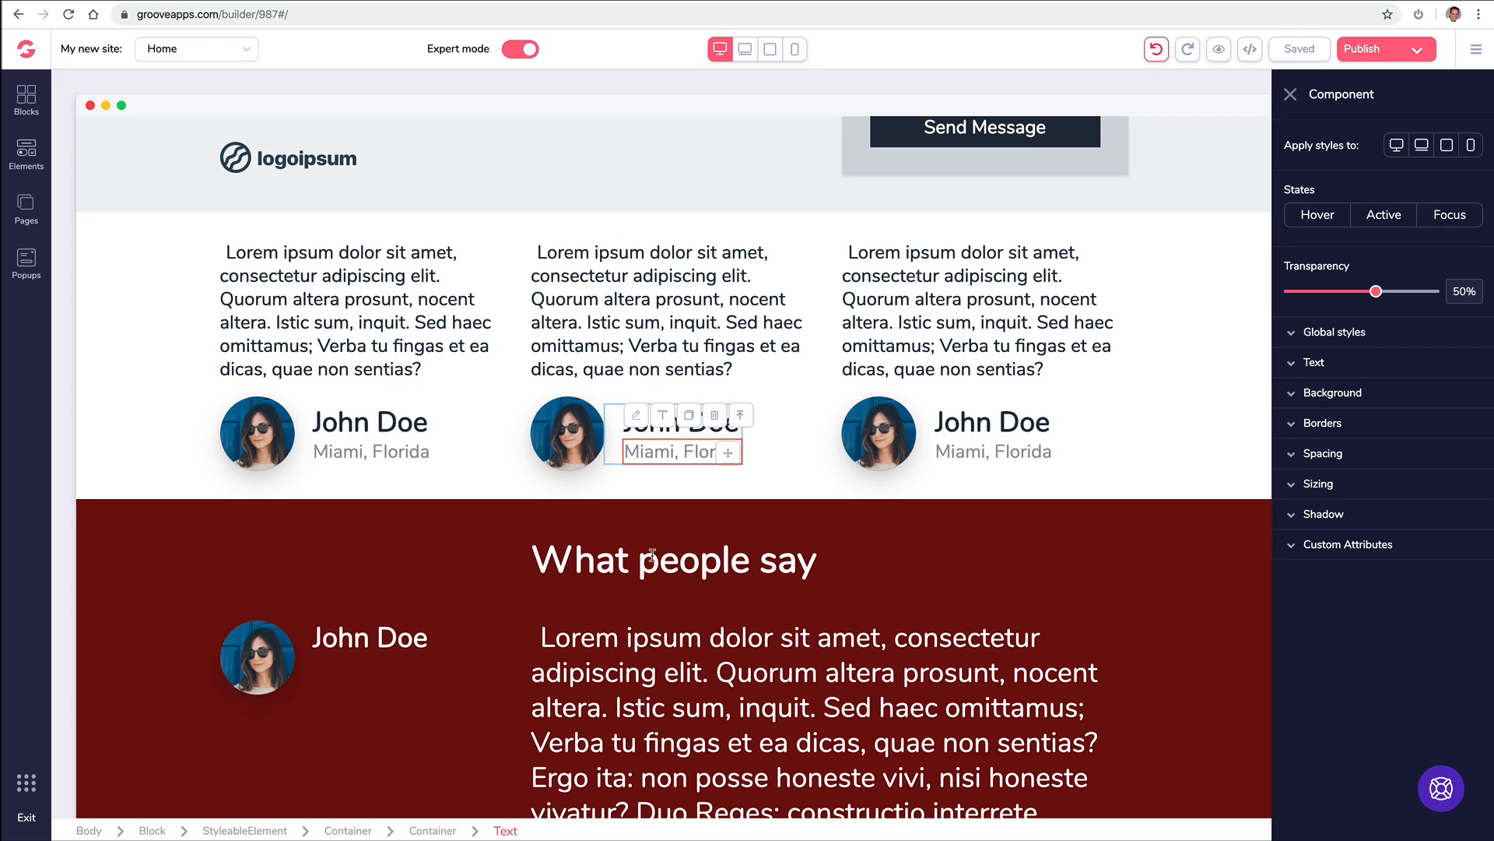
click(744, 423)
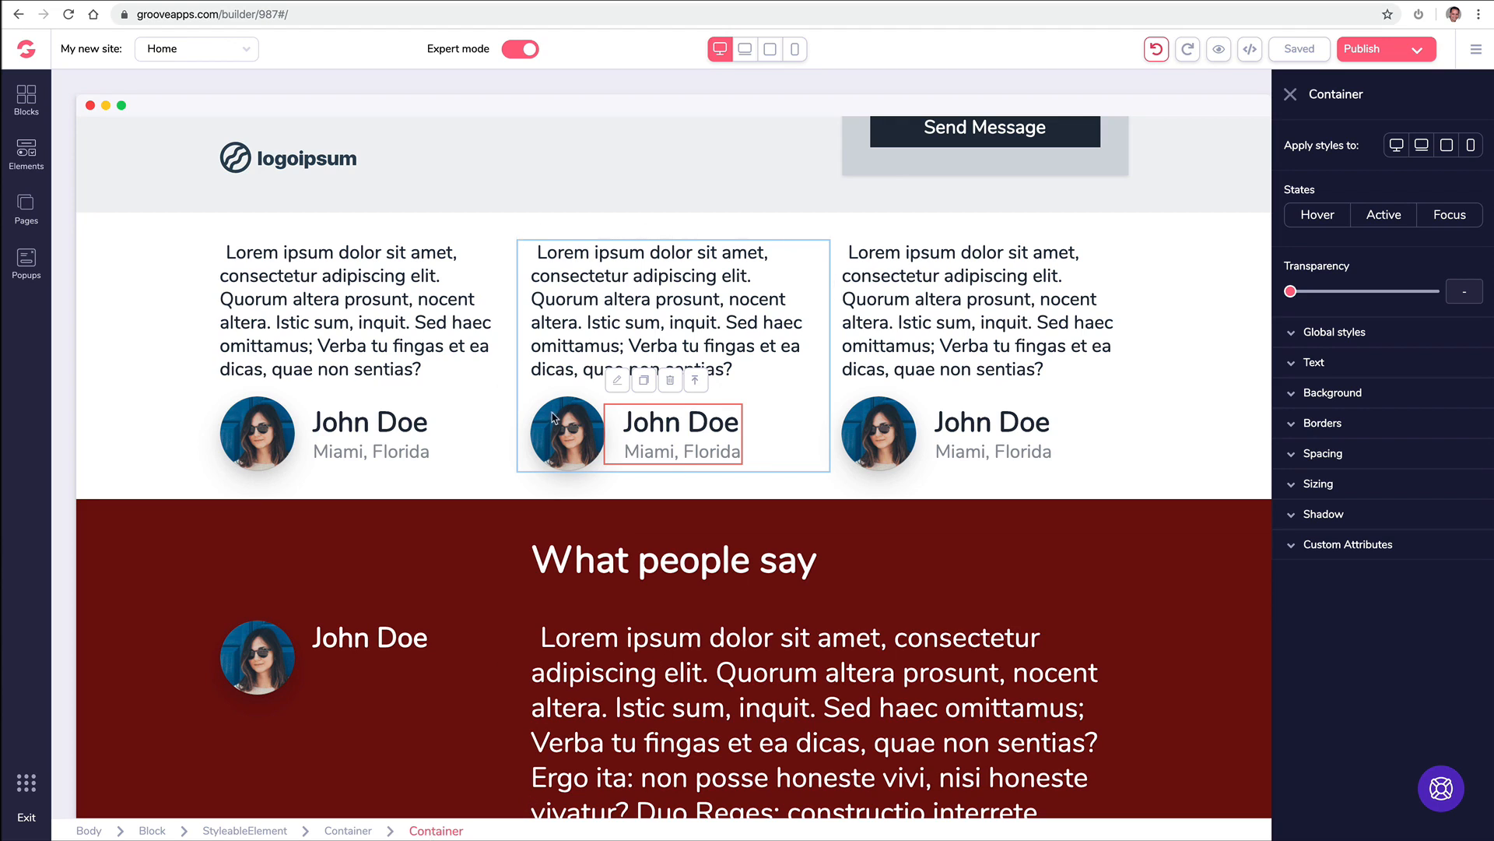
click(697, 387)
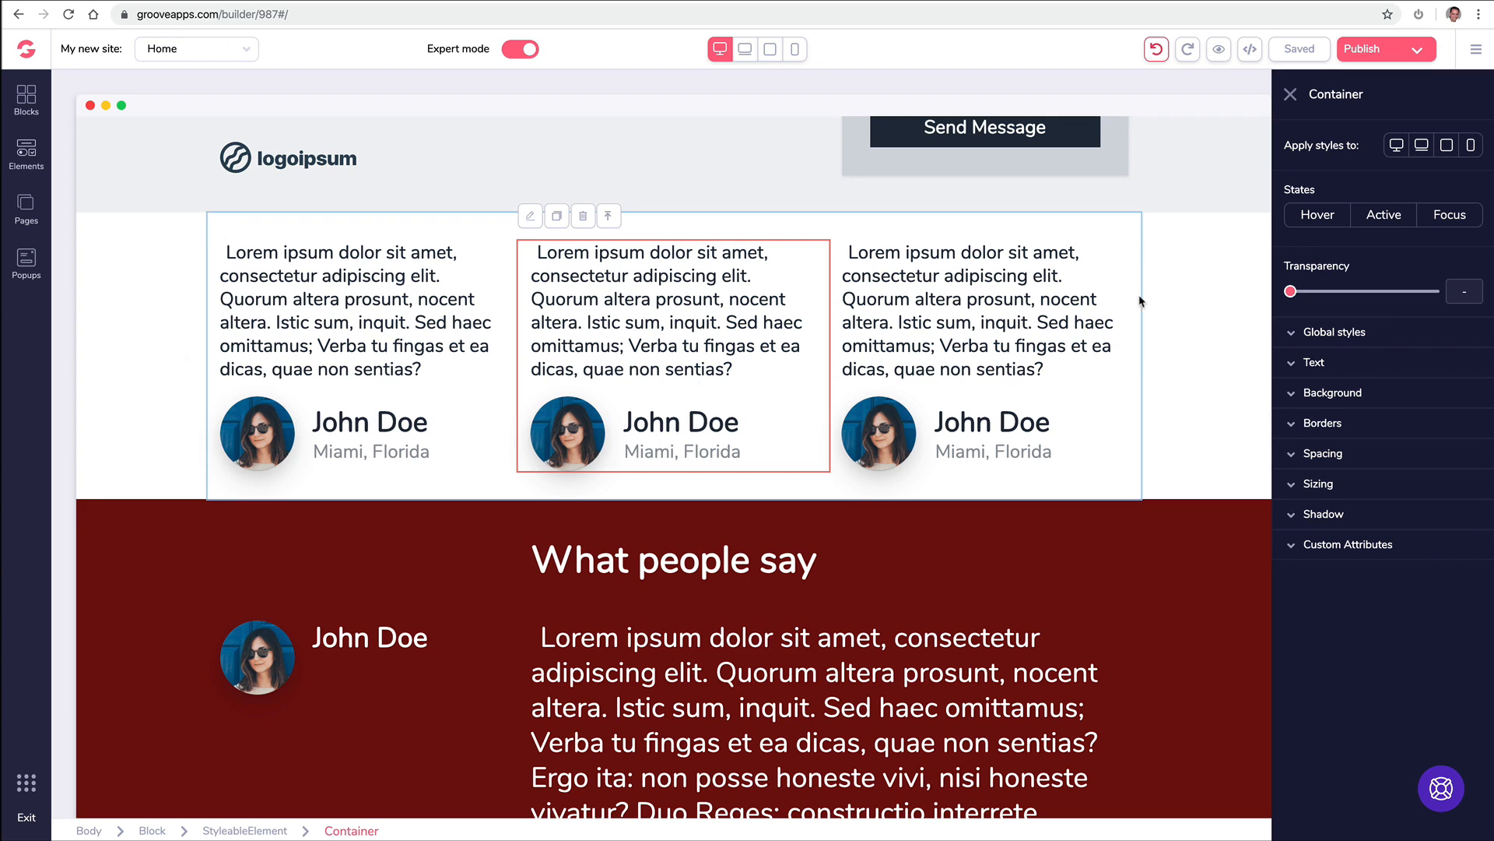
click(611, 231)
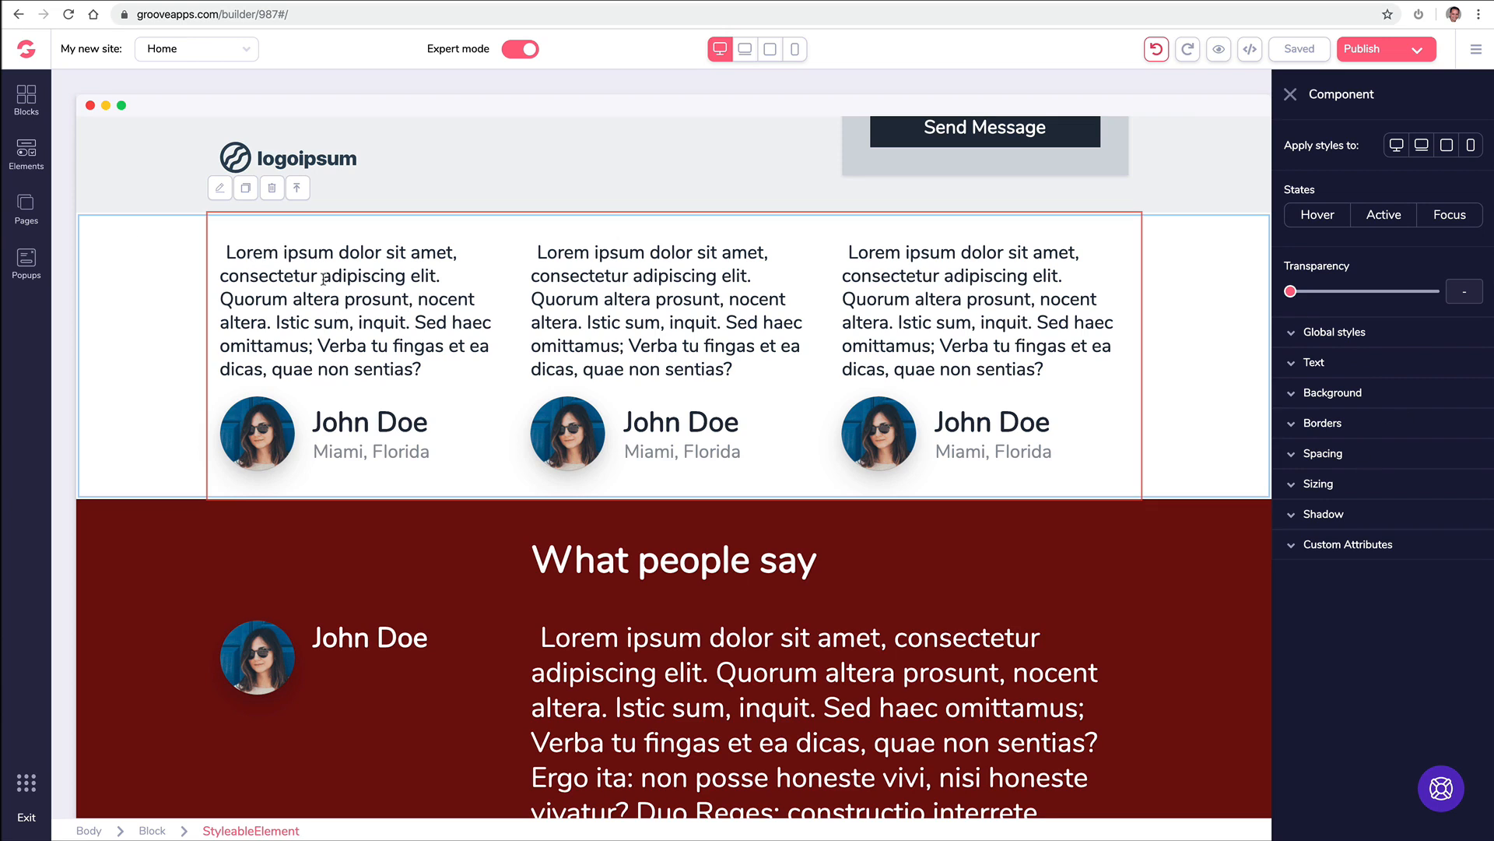
Try a dark red background on the element wrapping the three testimonials, clear it, select the parent block and close the settings
click(1289, 395)
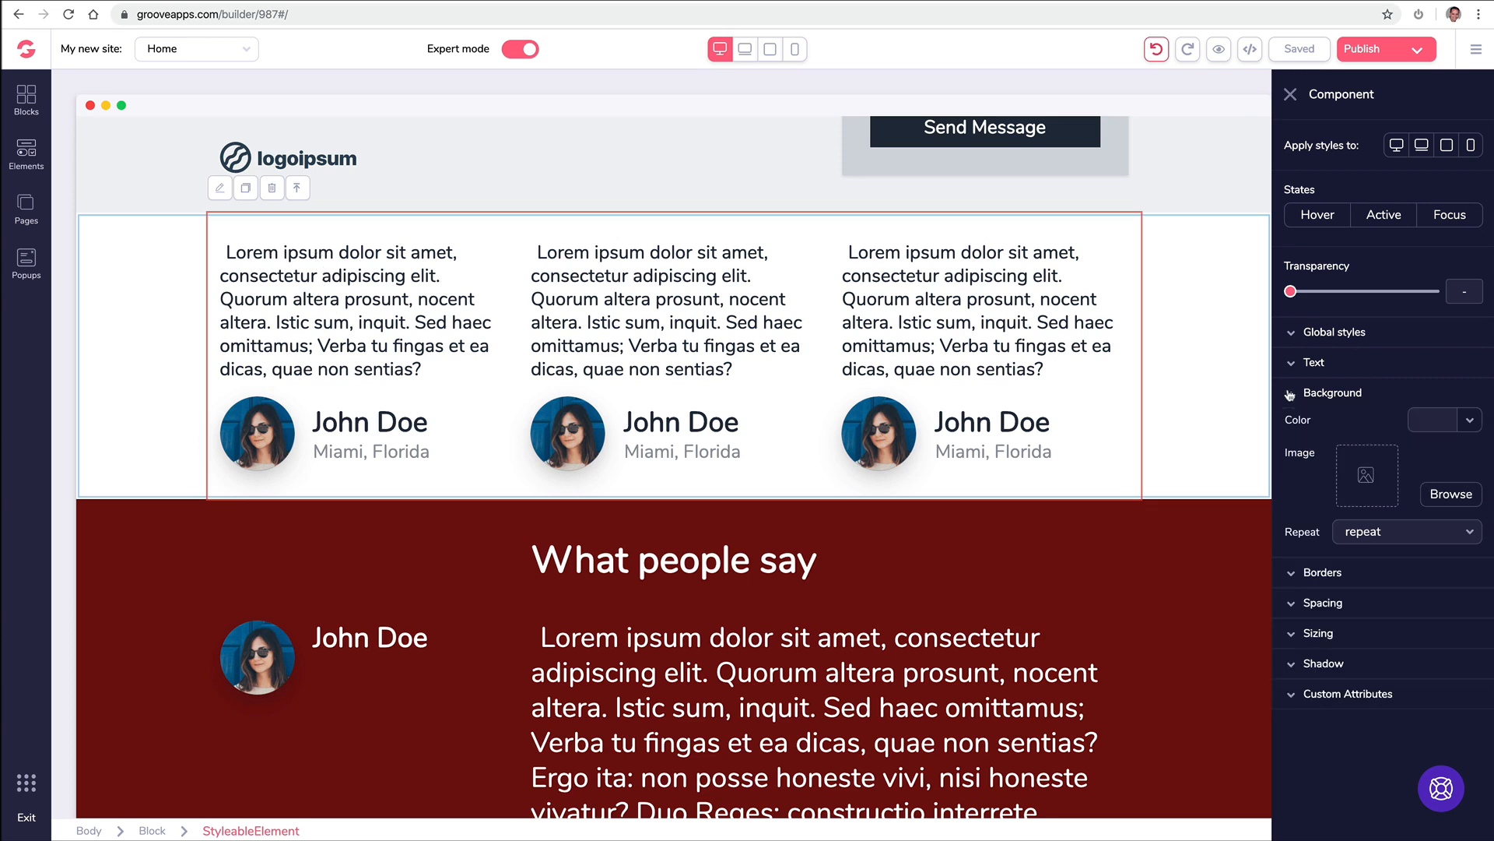
click(1441, 420)
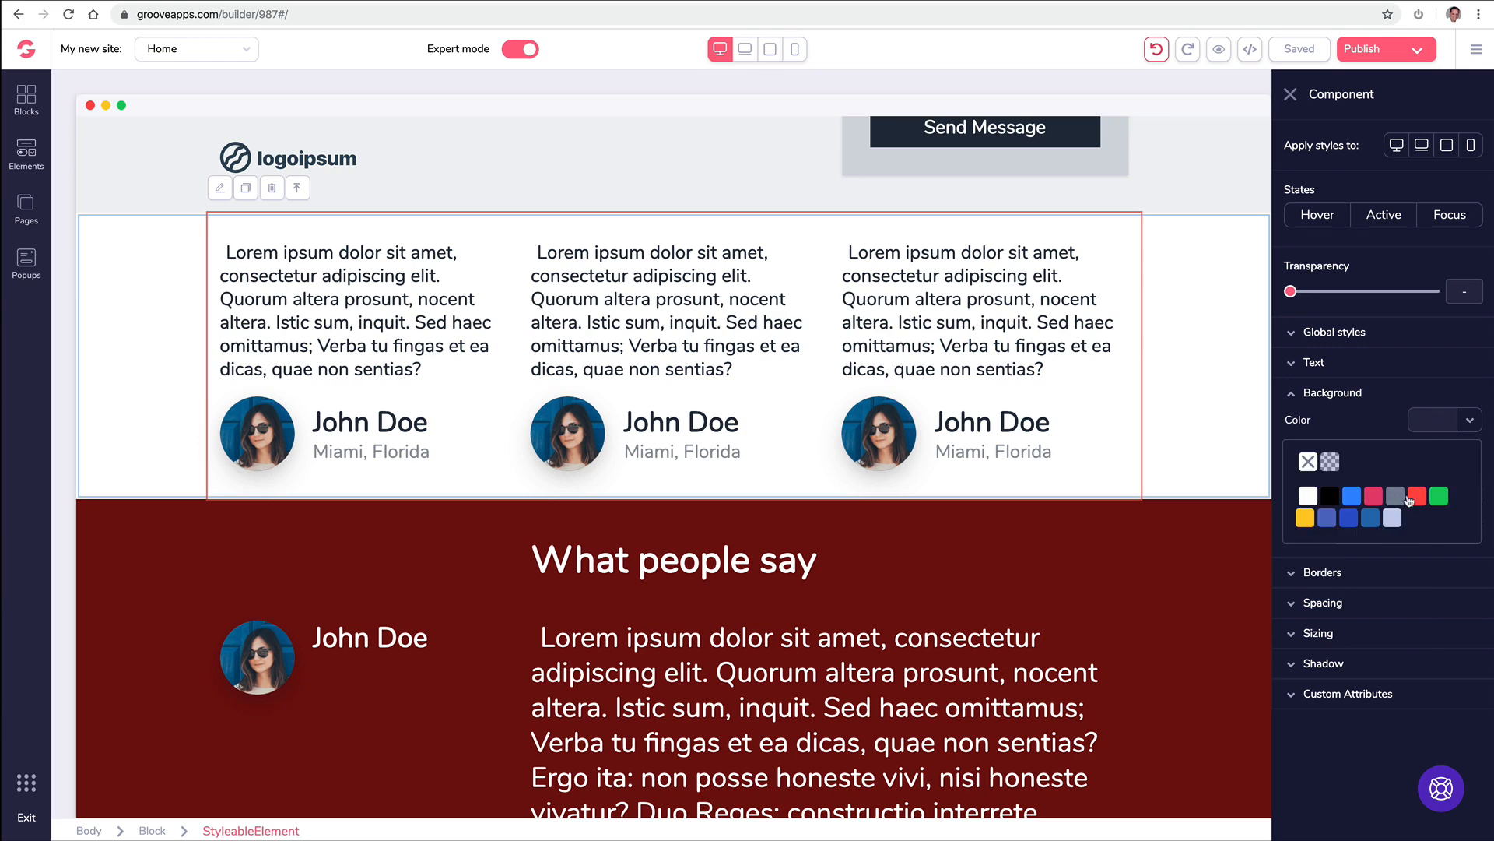
mouse_move(1416, 498)
click(1418, 526)
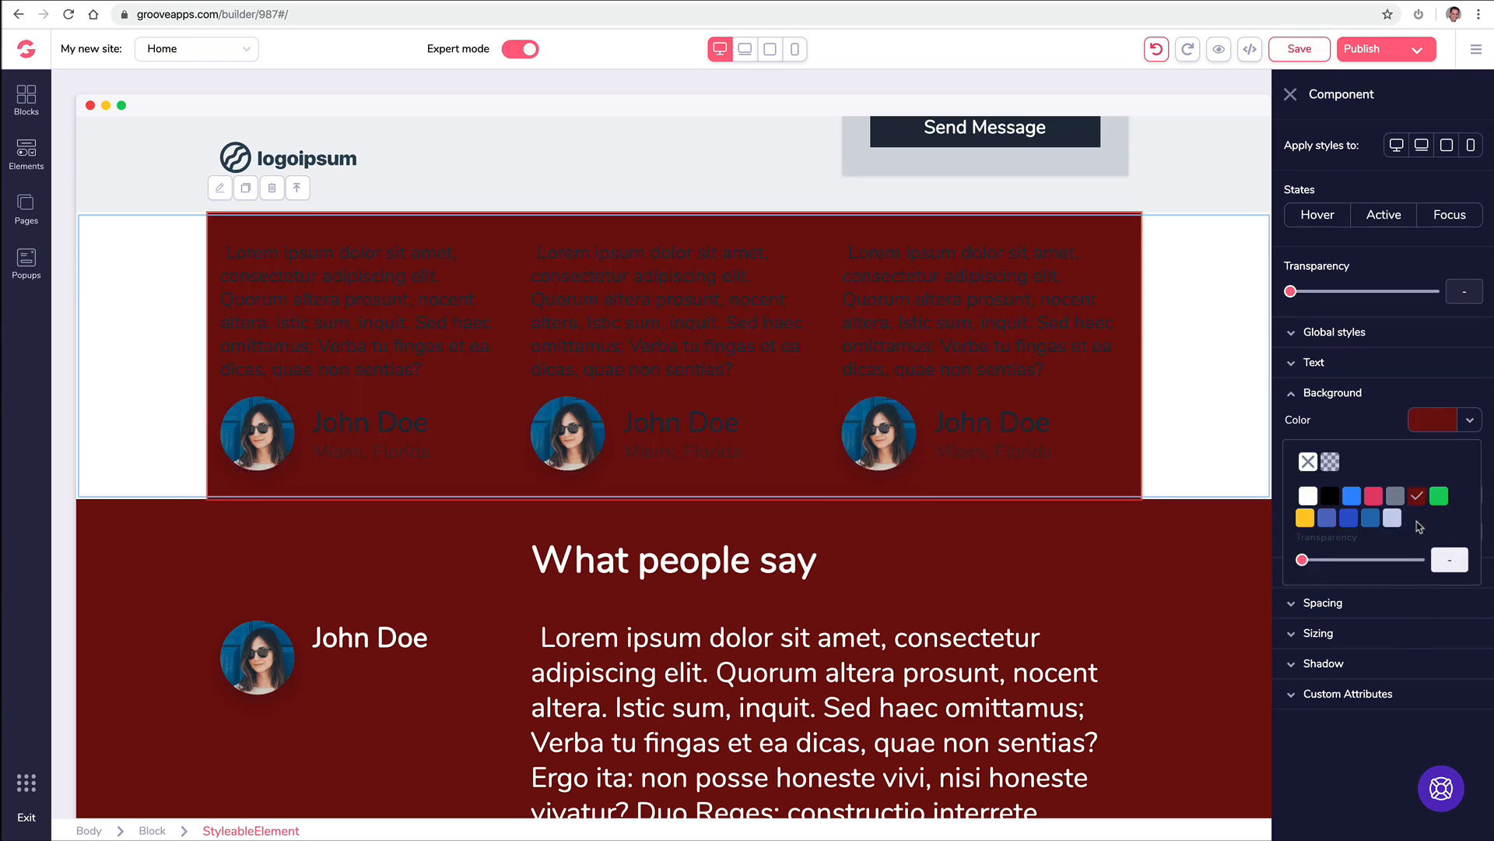
click(1308, 461)
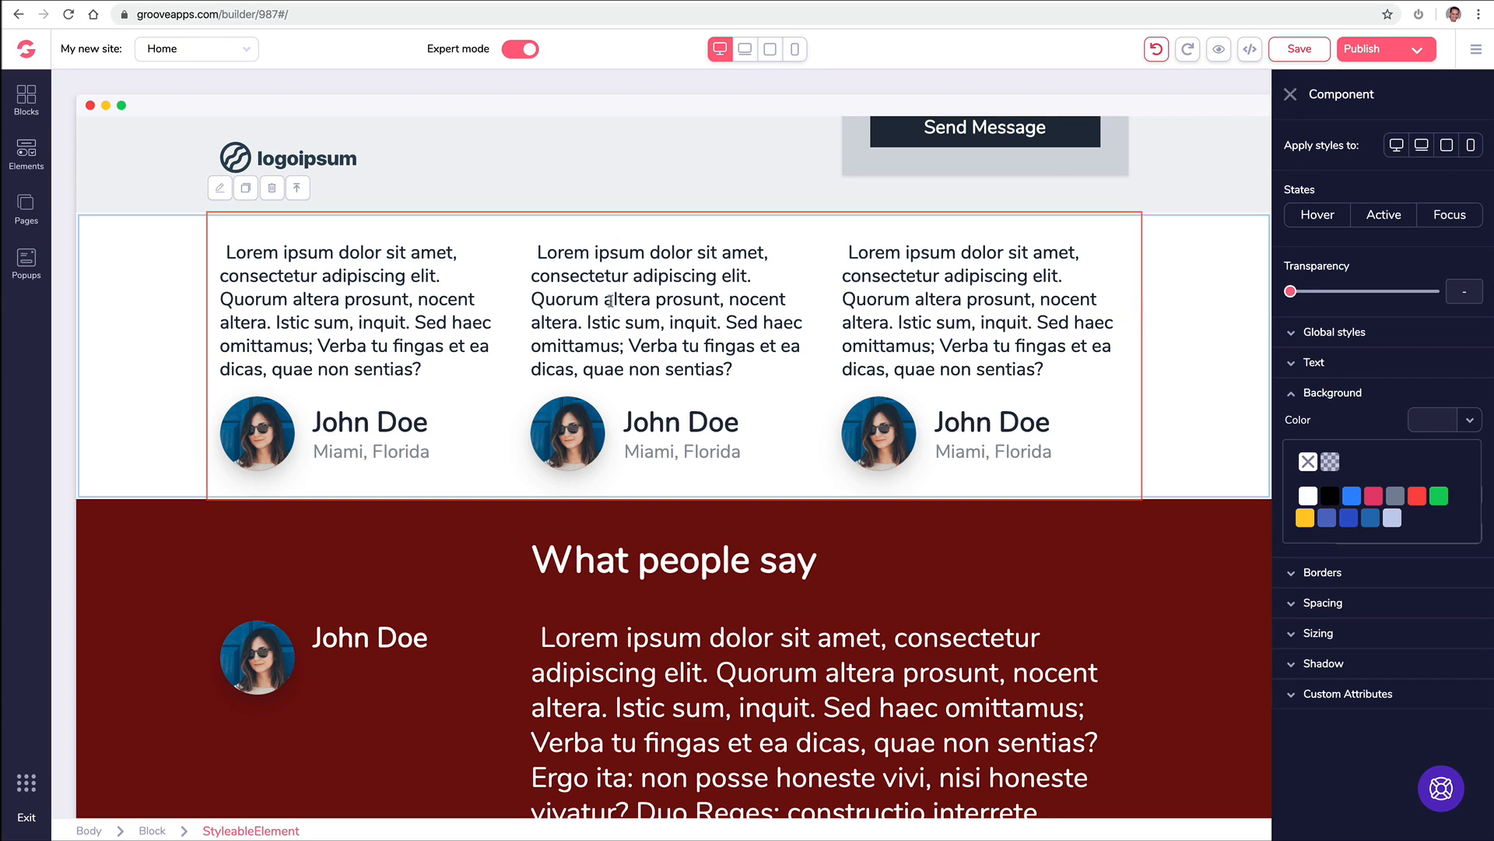
click(306, 189)
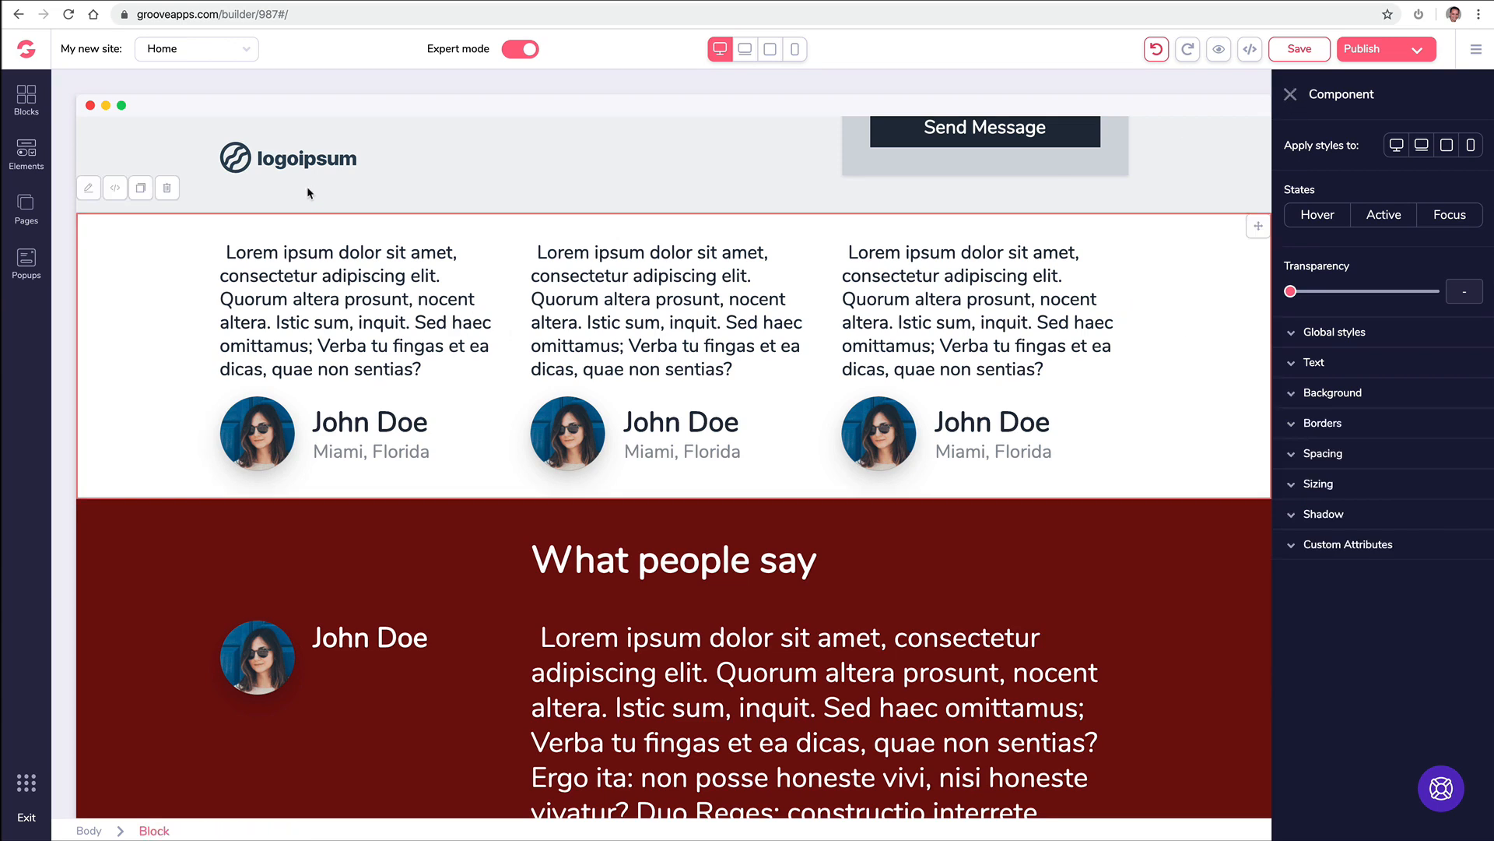
click(1291, 94)
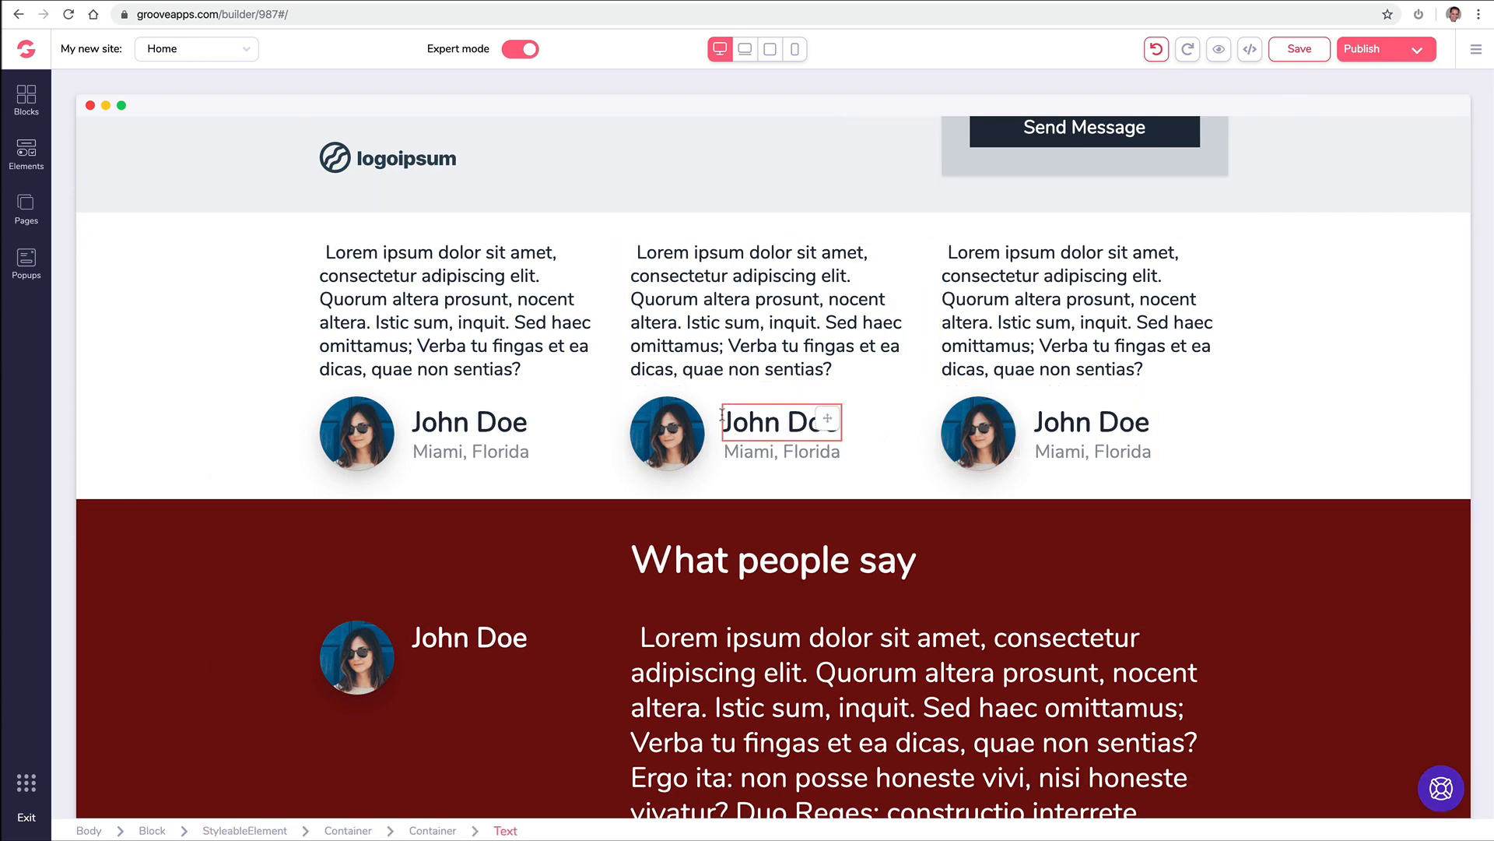
Select the middle testimonial's location text, its parent container and the third testimonial's paragraph, and close the settings
click(769, 449)
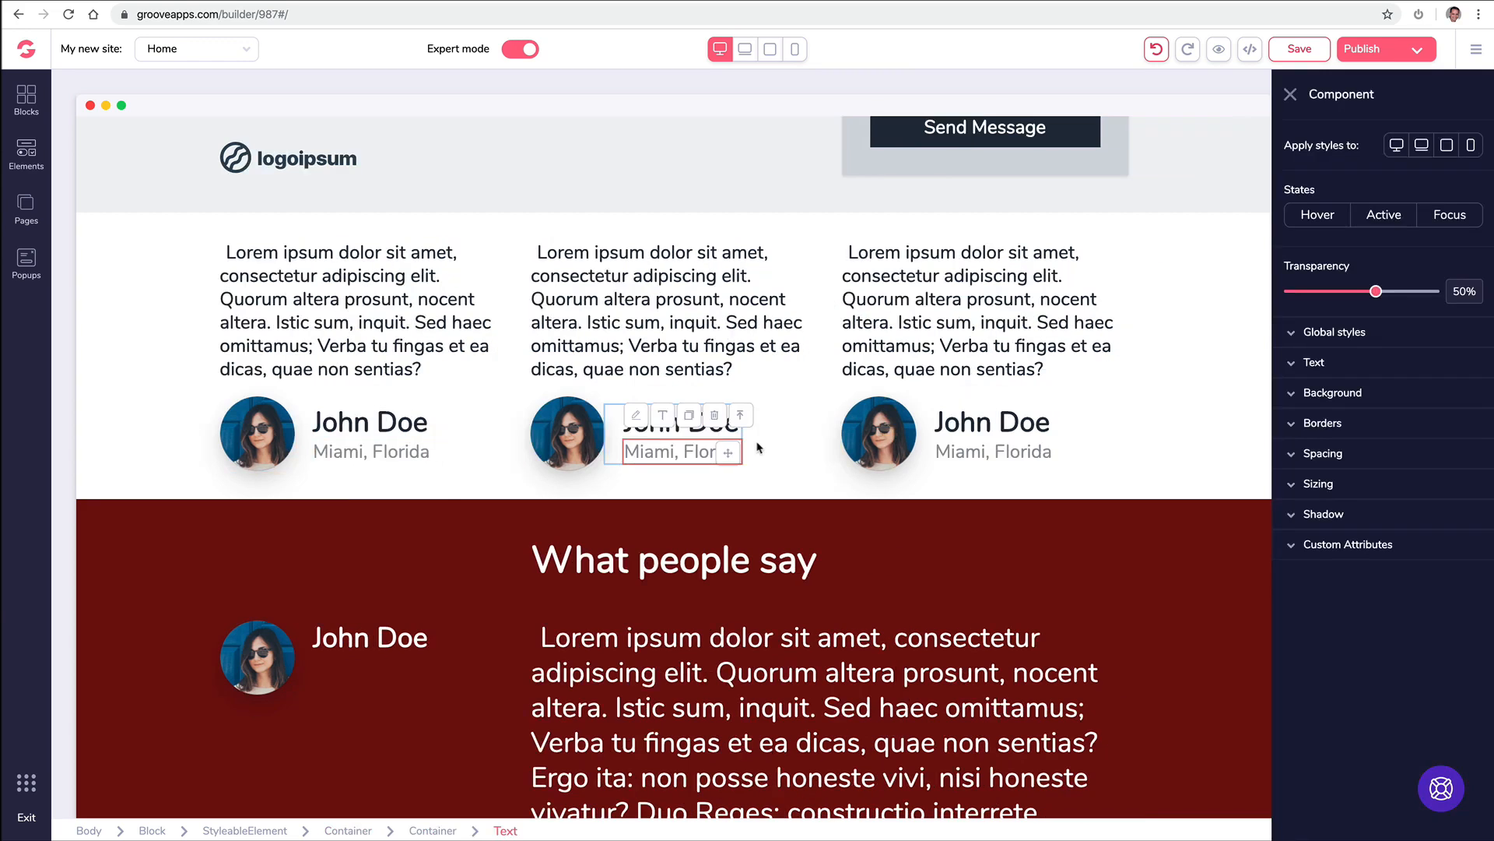
click(741, 418)
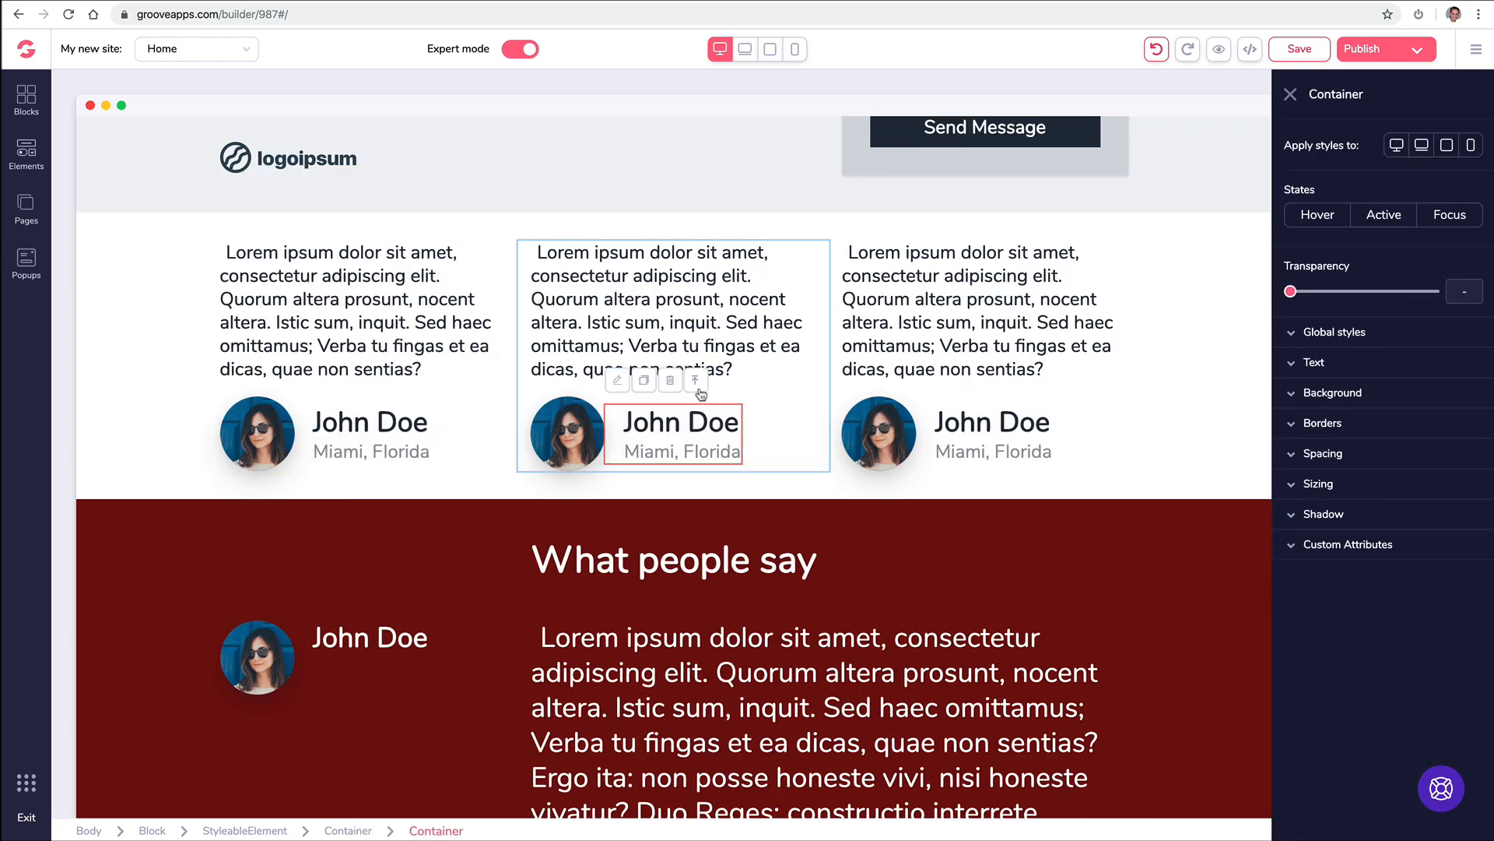
click(884, 360)
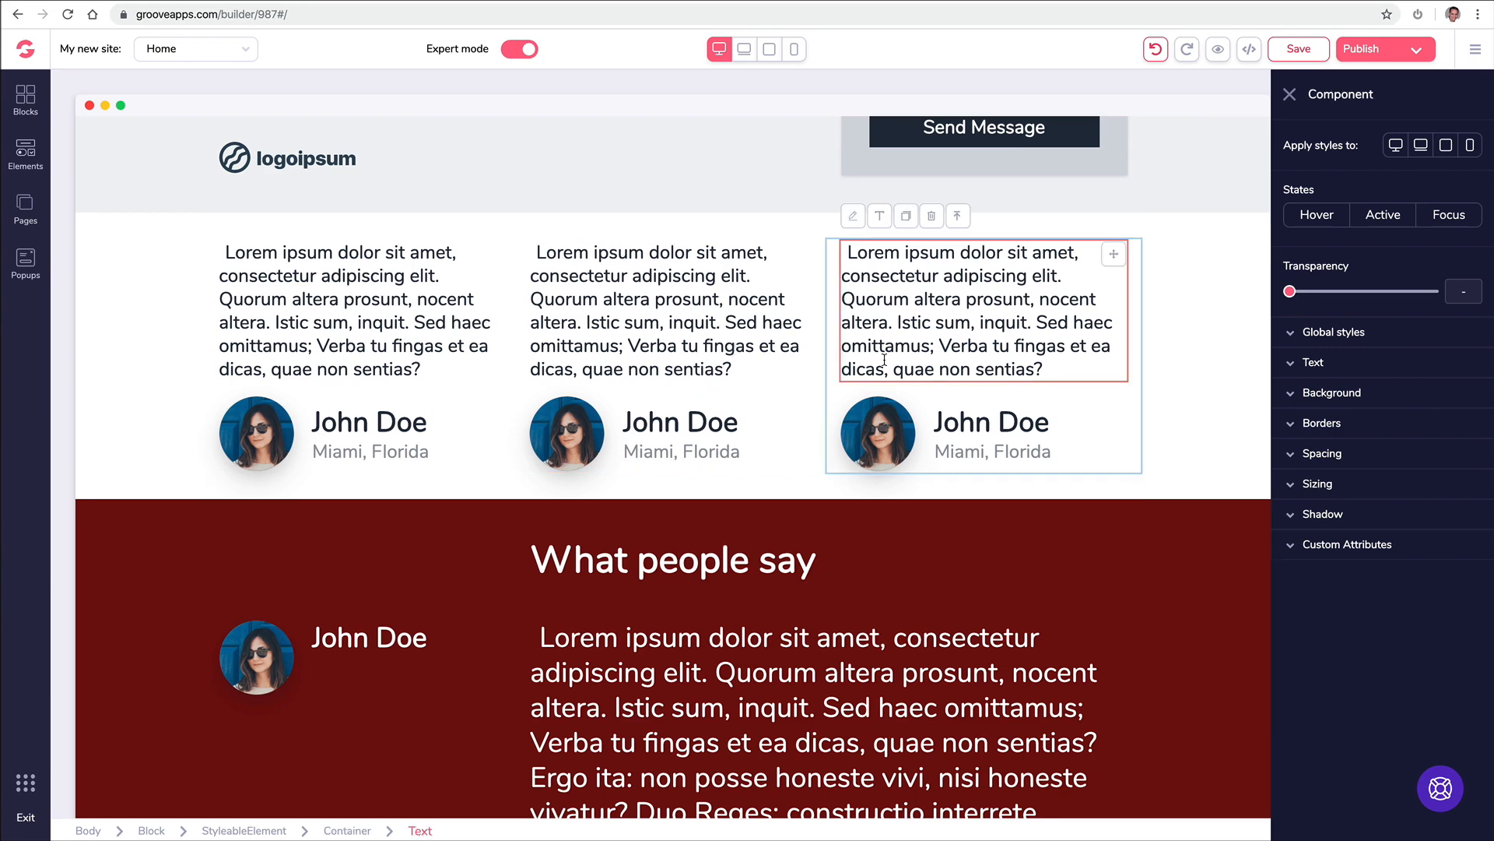
click(1289, 94)
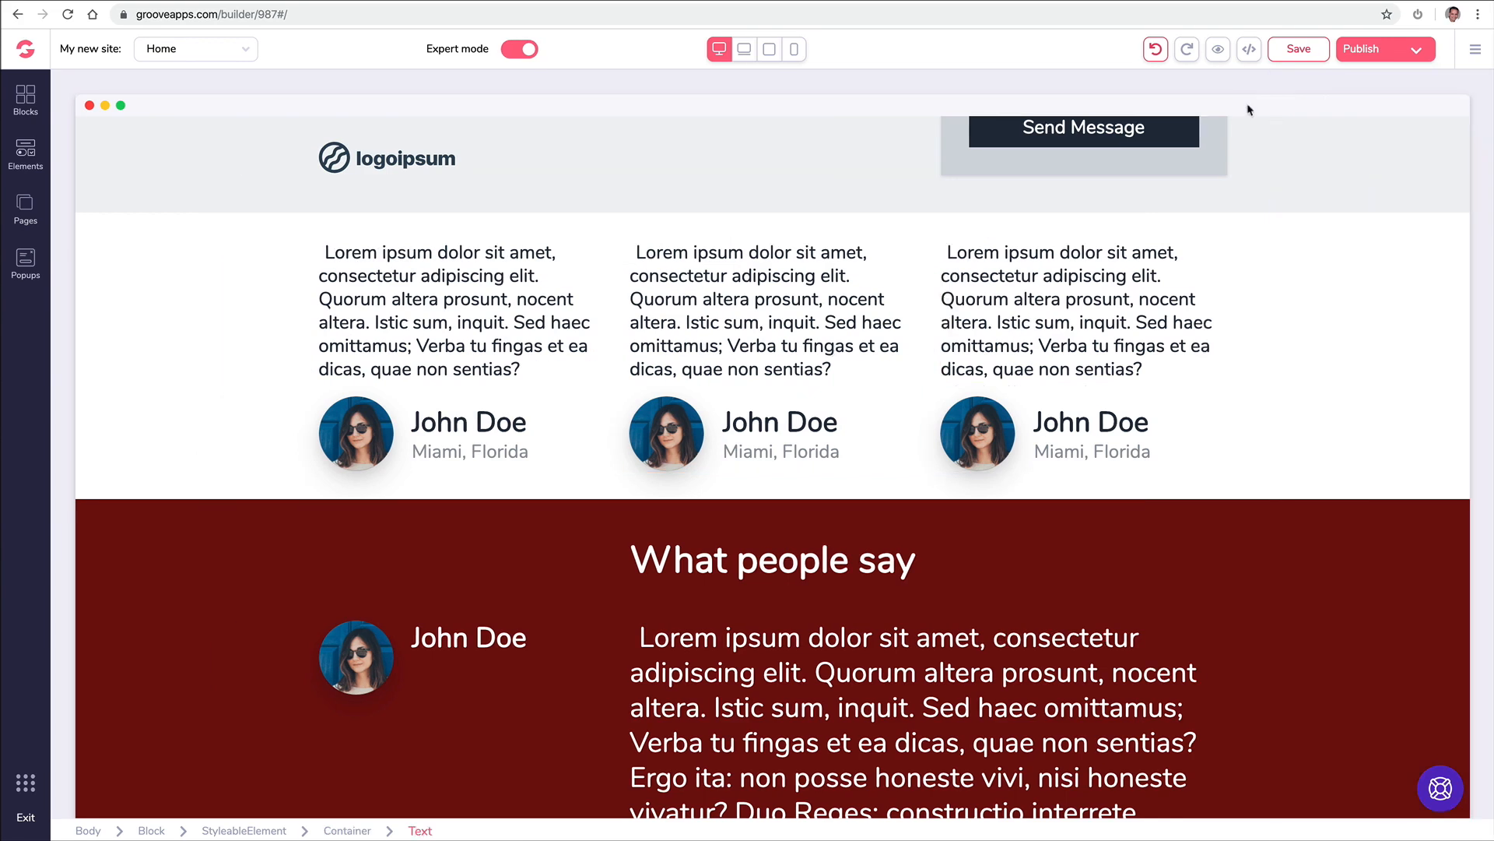
Replace the portrait in the "What people say" block with the dark-suit photo from the image library and update the component
scroll(706, 363, down, 4)
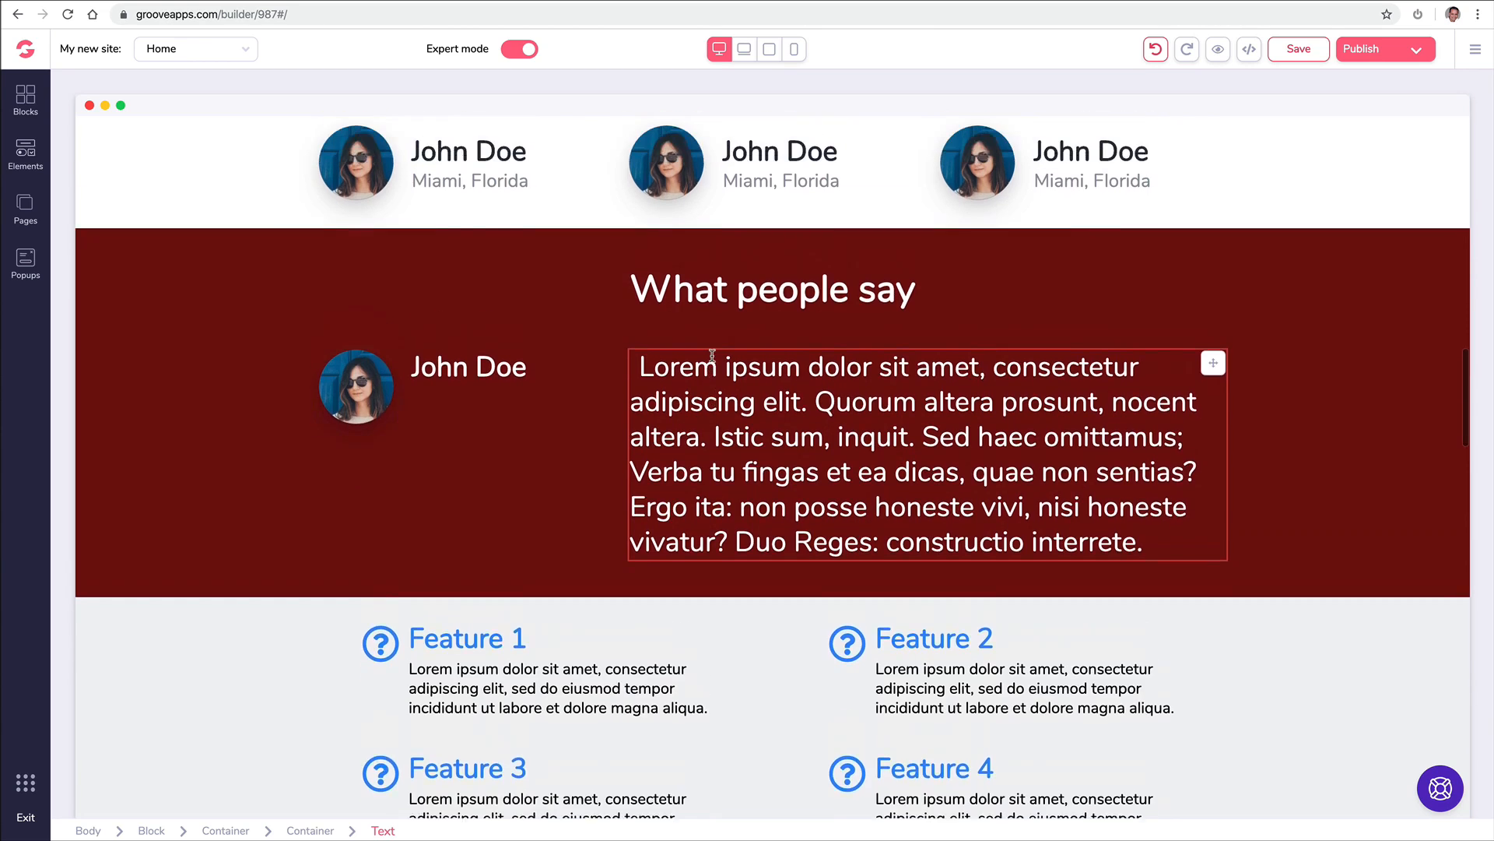
scroll(708, 354, up, 1)
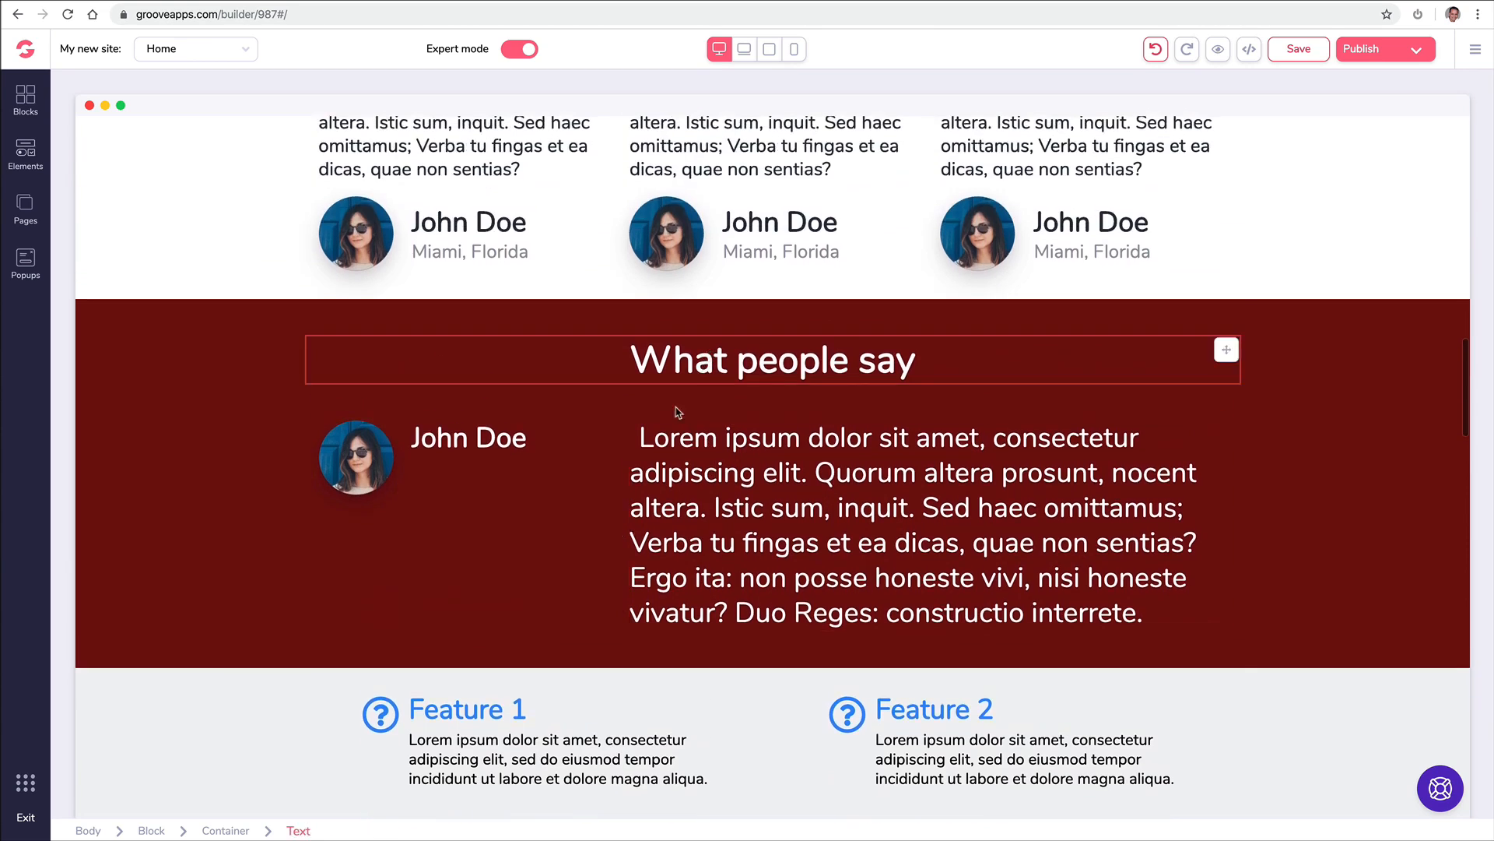
click(363, 459)
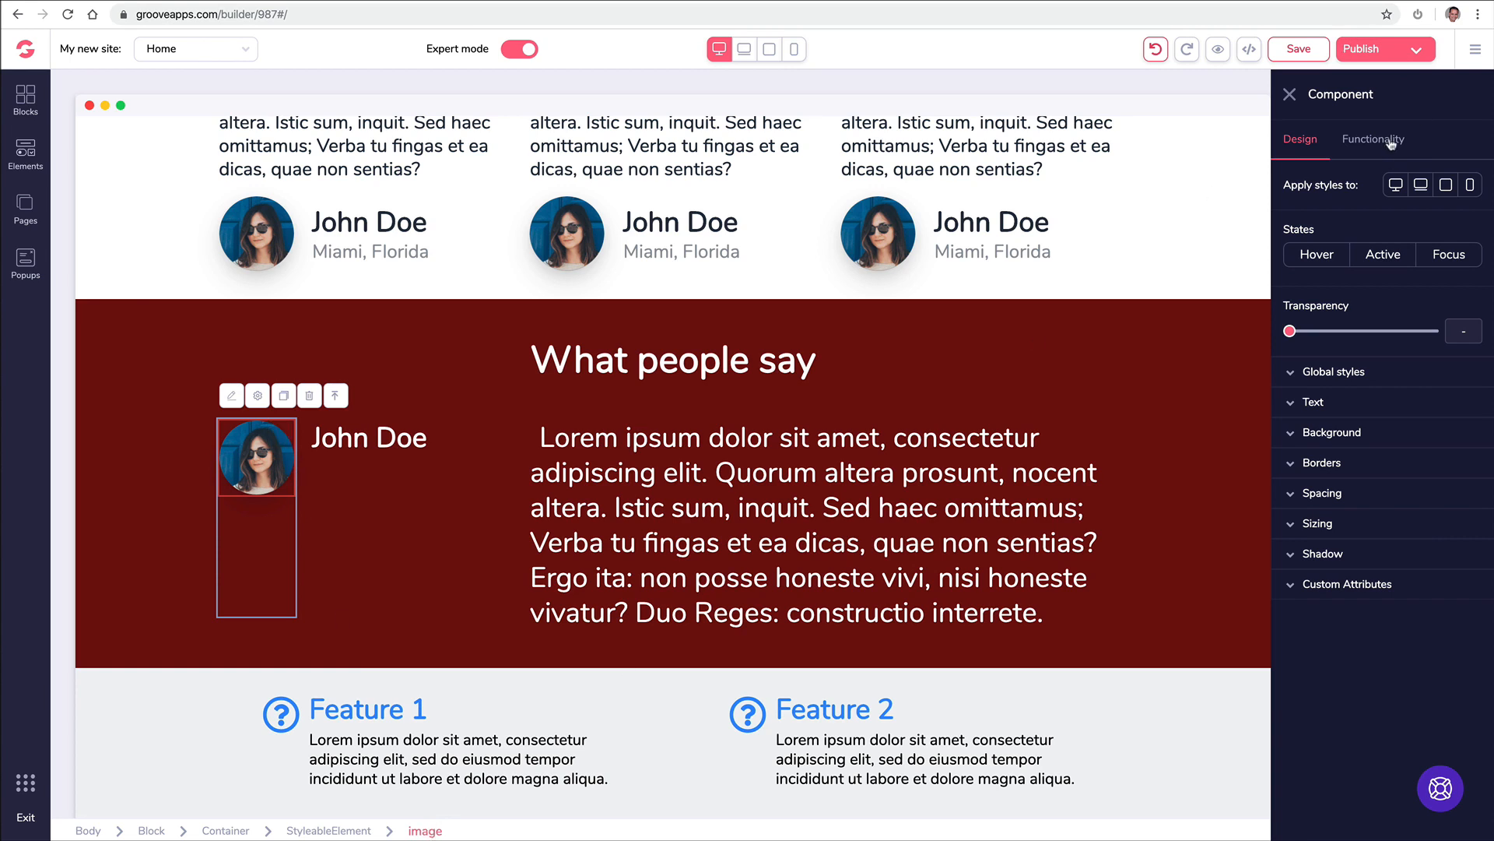
click(1390, 143)
click(1439, 229)
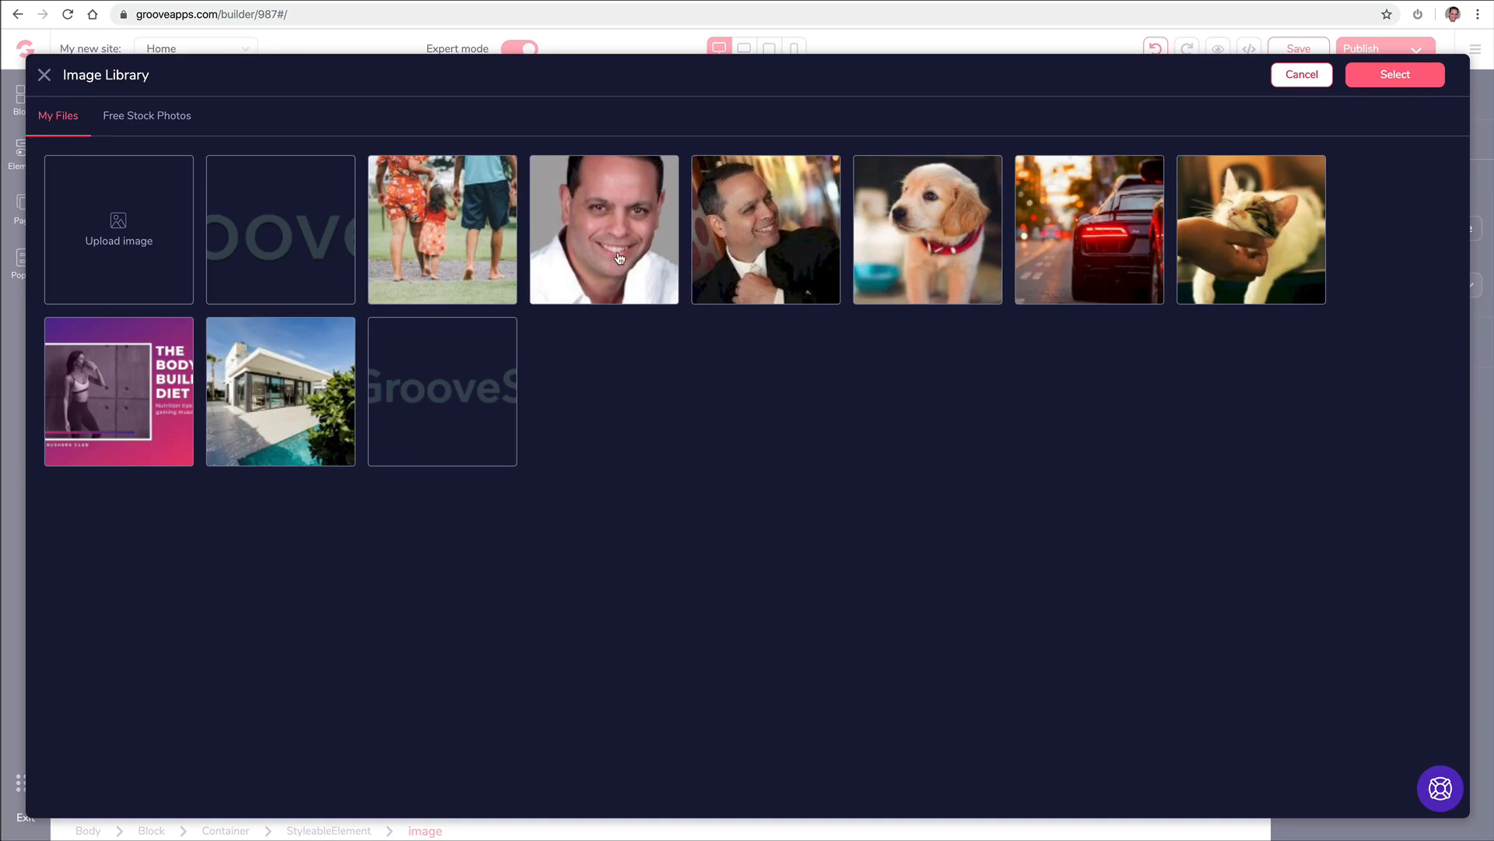
click(740, 239)
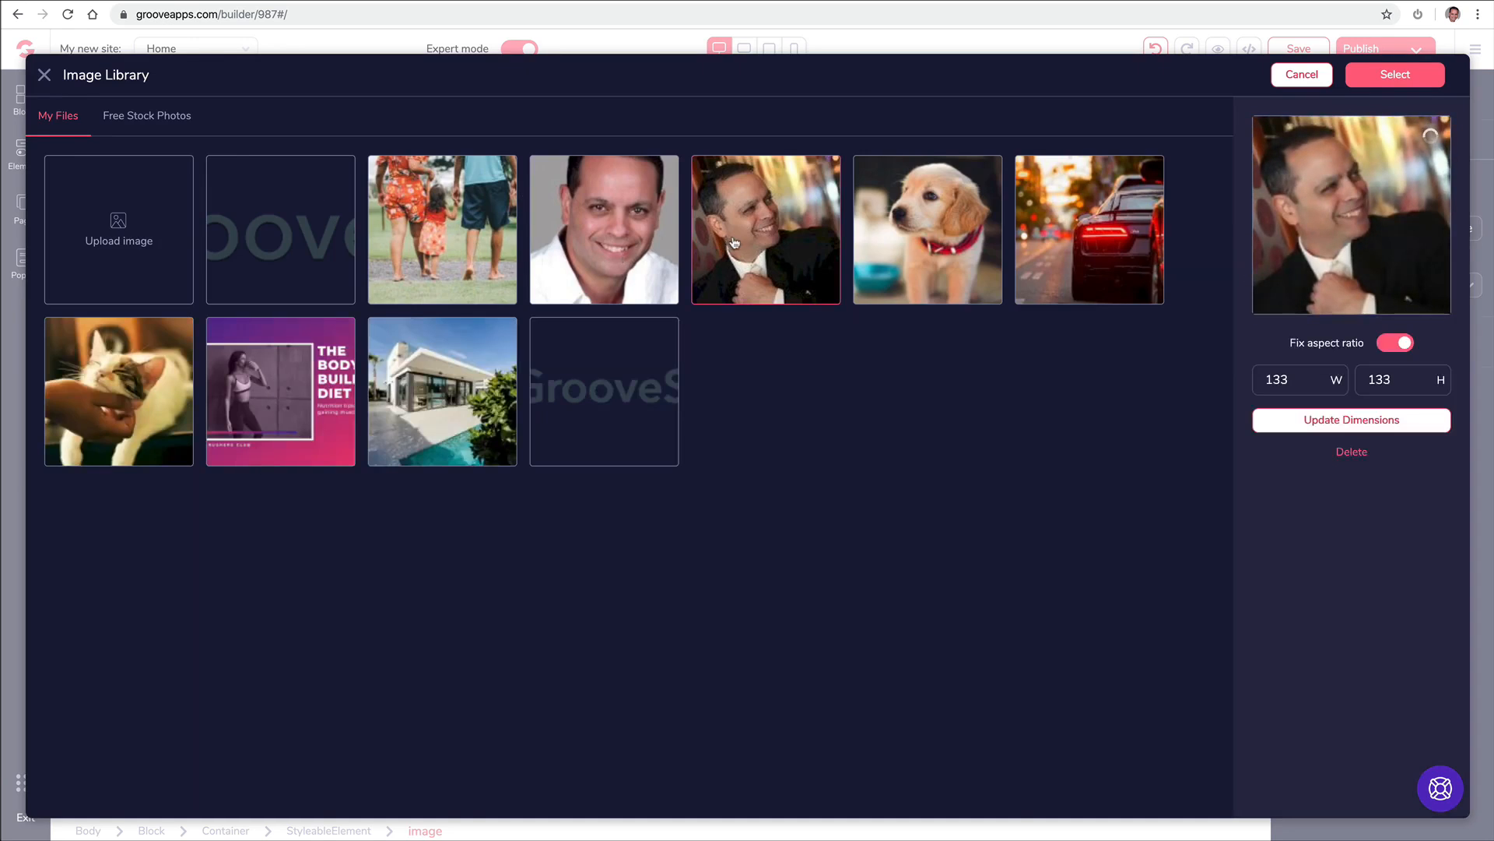
click(1395, 75)
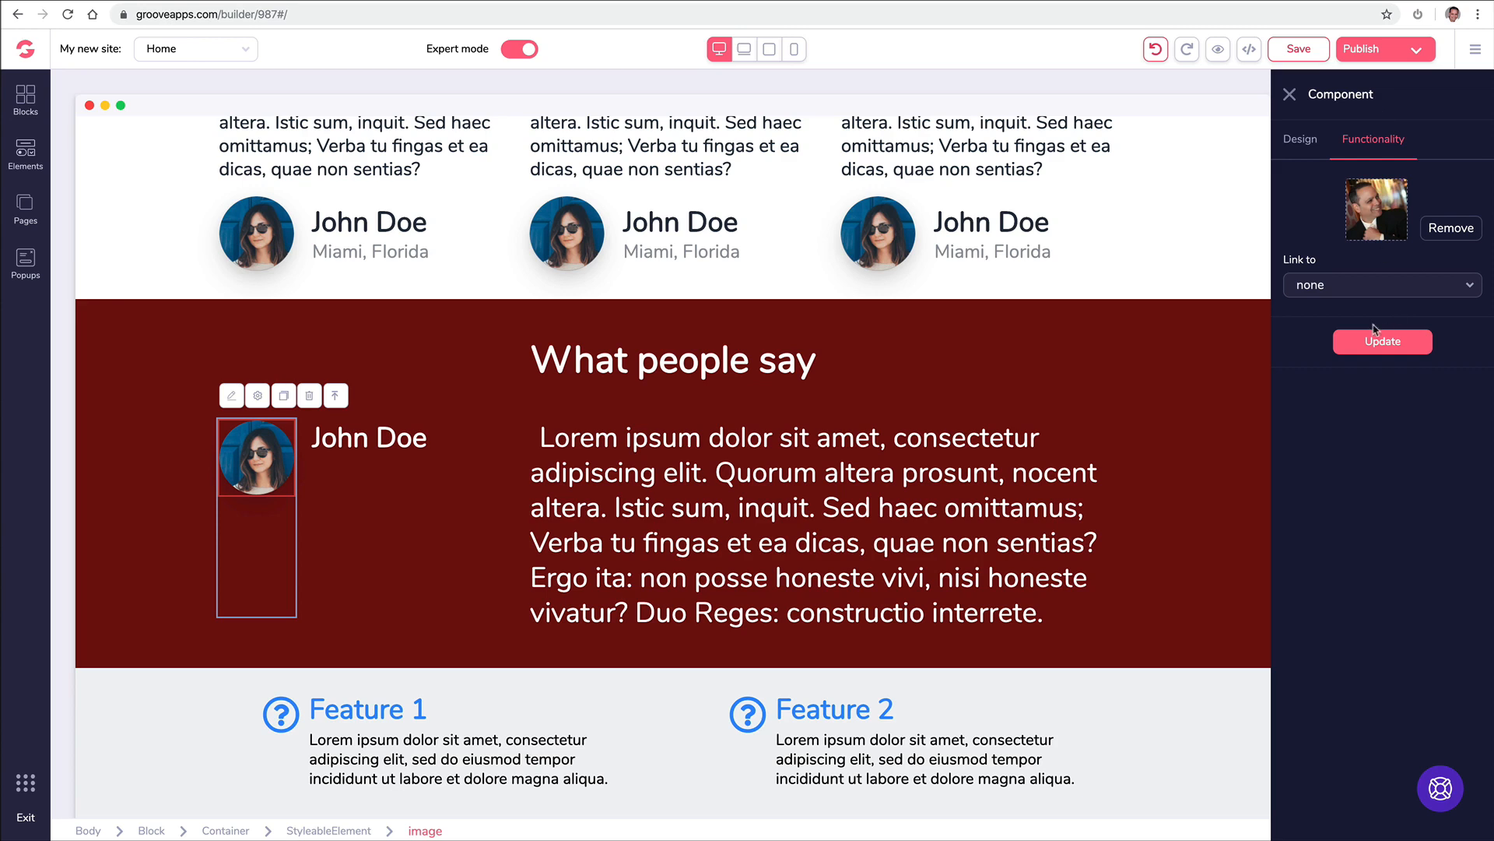
click(1381, 343)
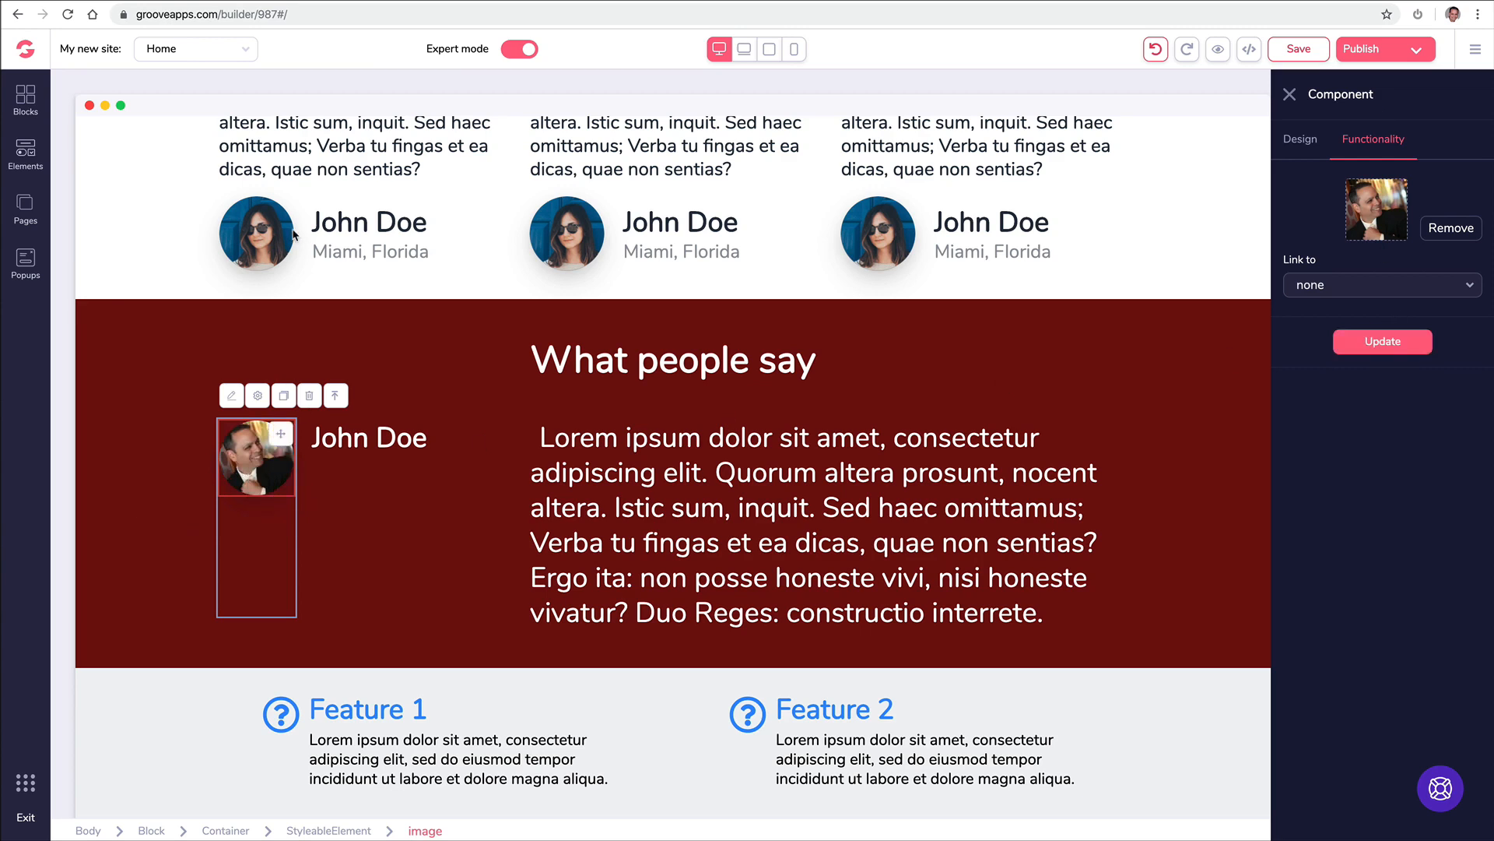
Replace the middle testimonial's portrait with the white-shirt photo from the image library and update the component
click(271, 233)
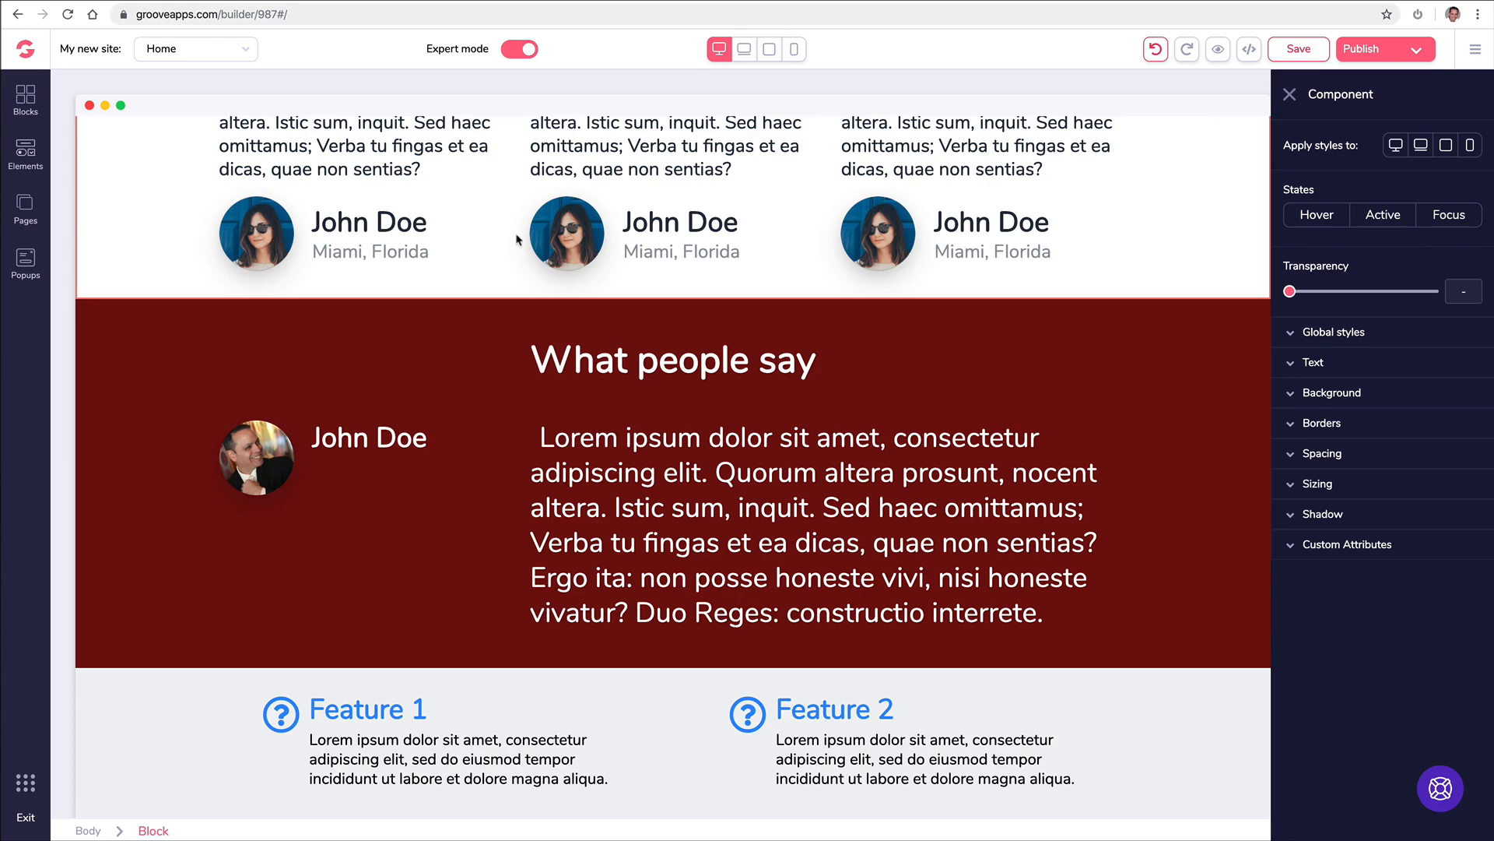
click(564, 238)
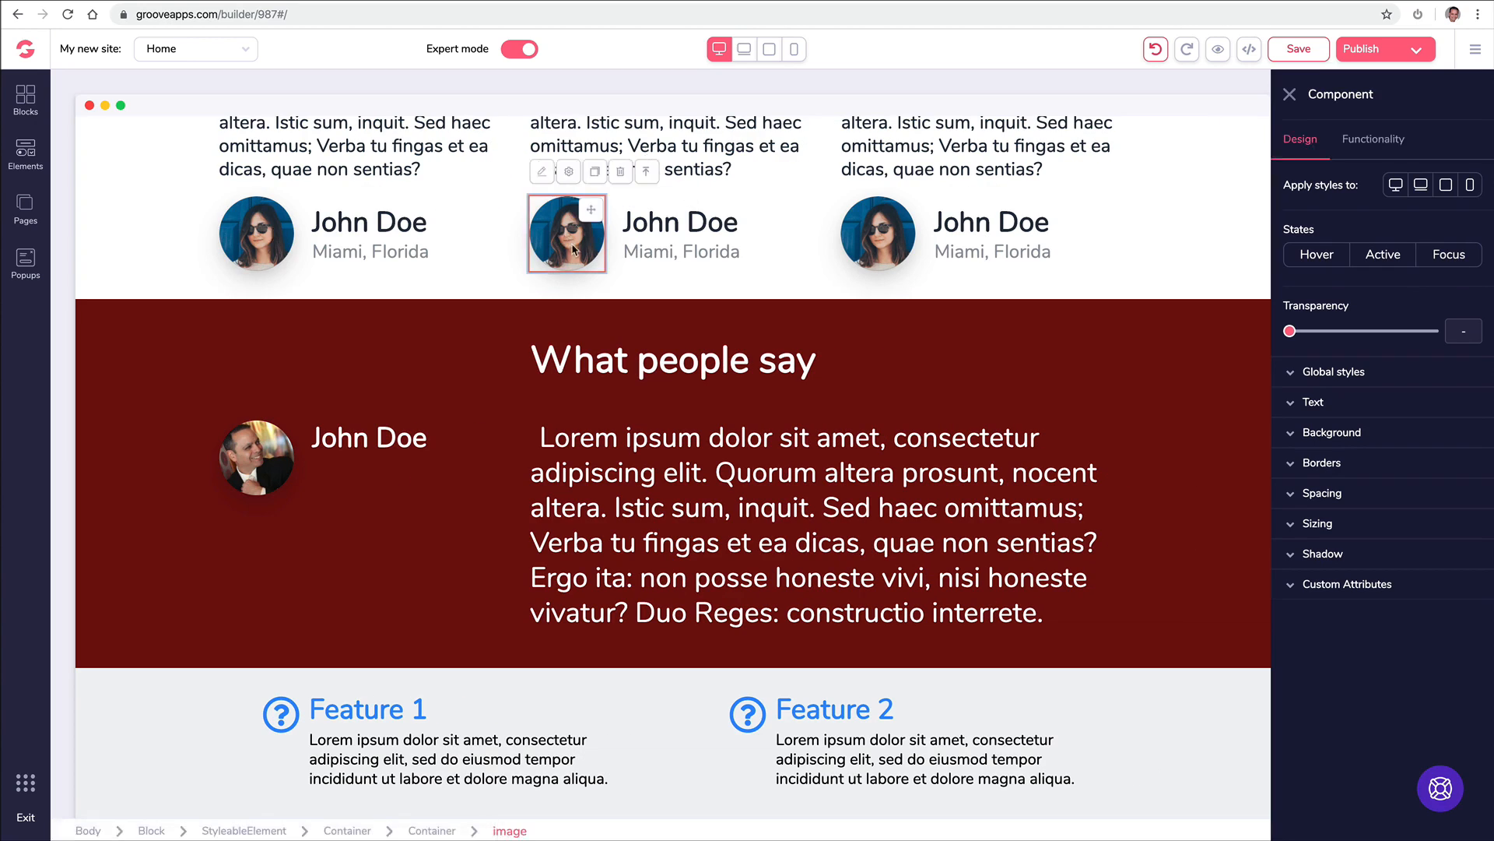
click(1374, 139)
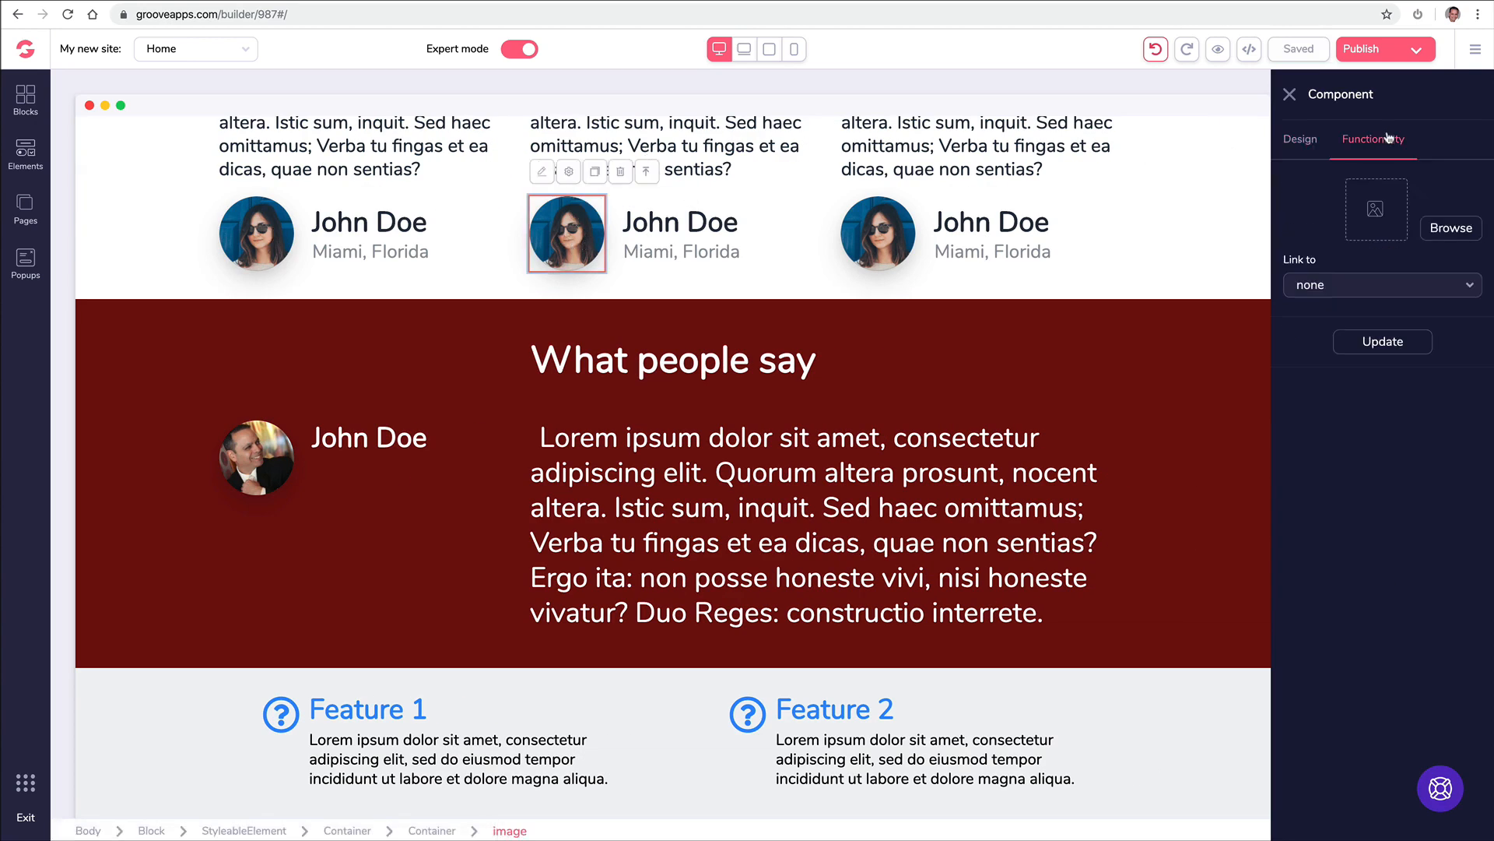
click(1451, 228)
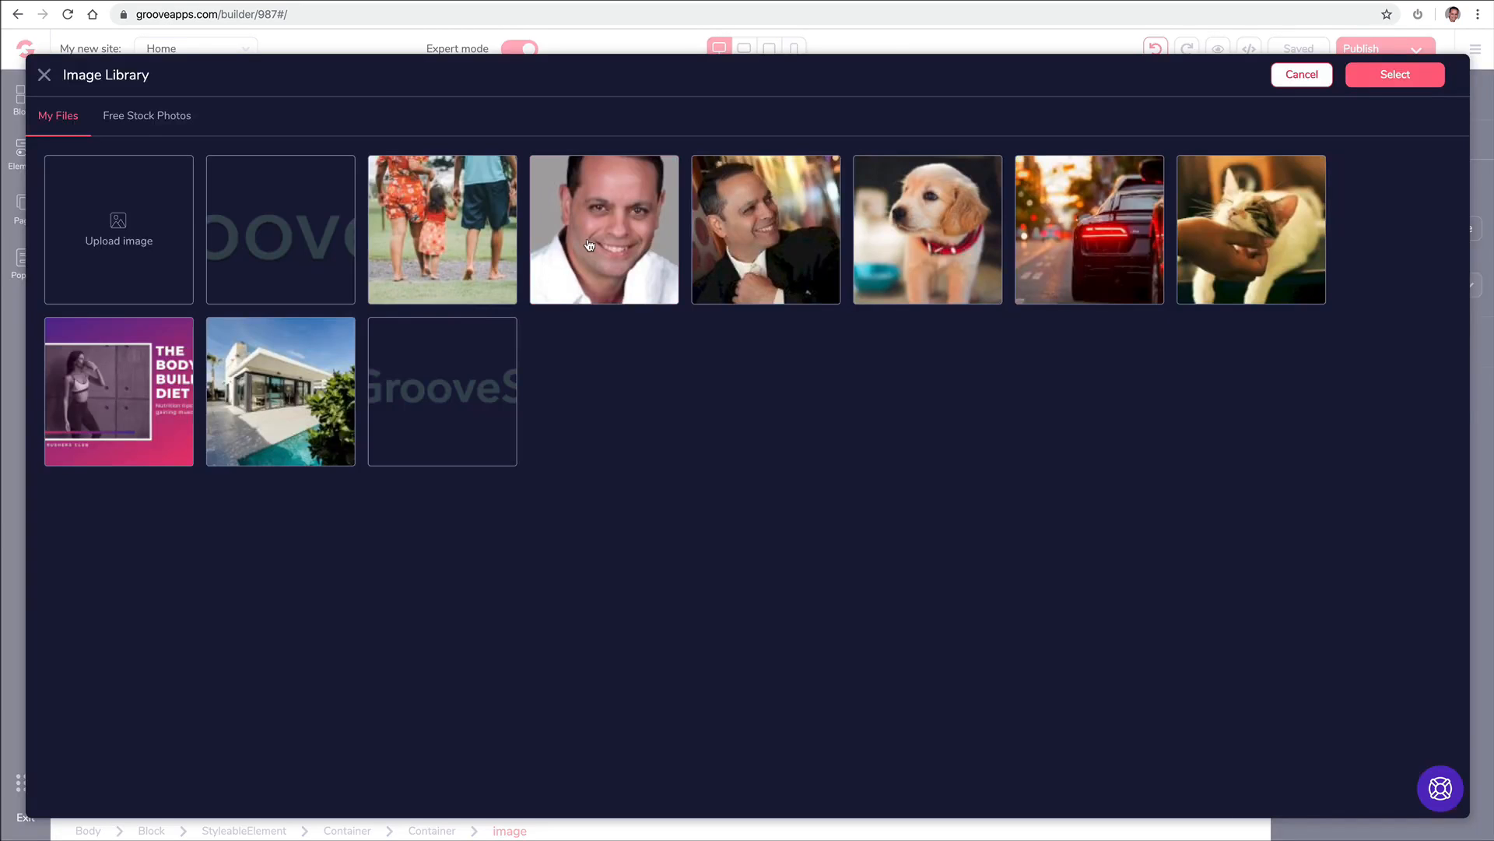
click(589, 248)
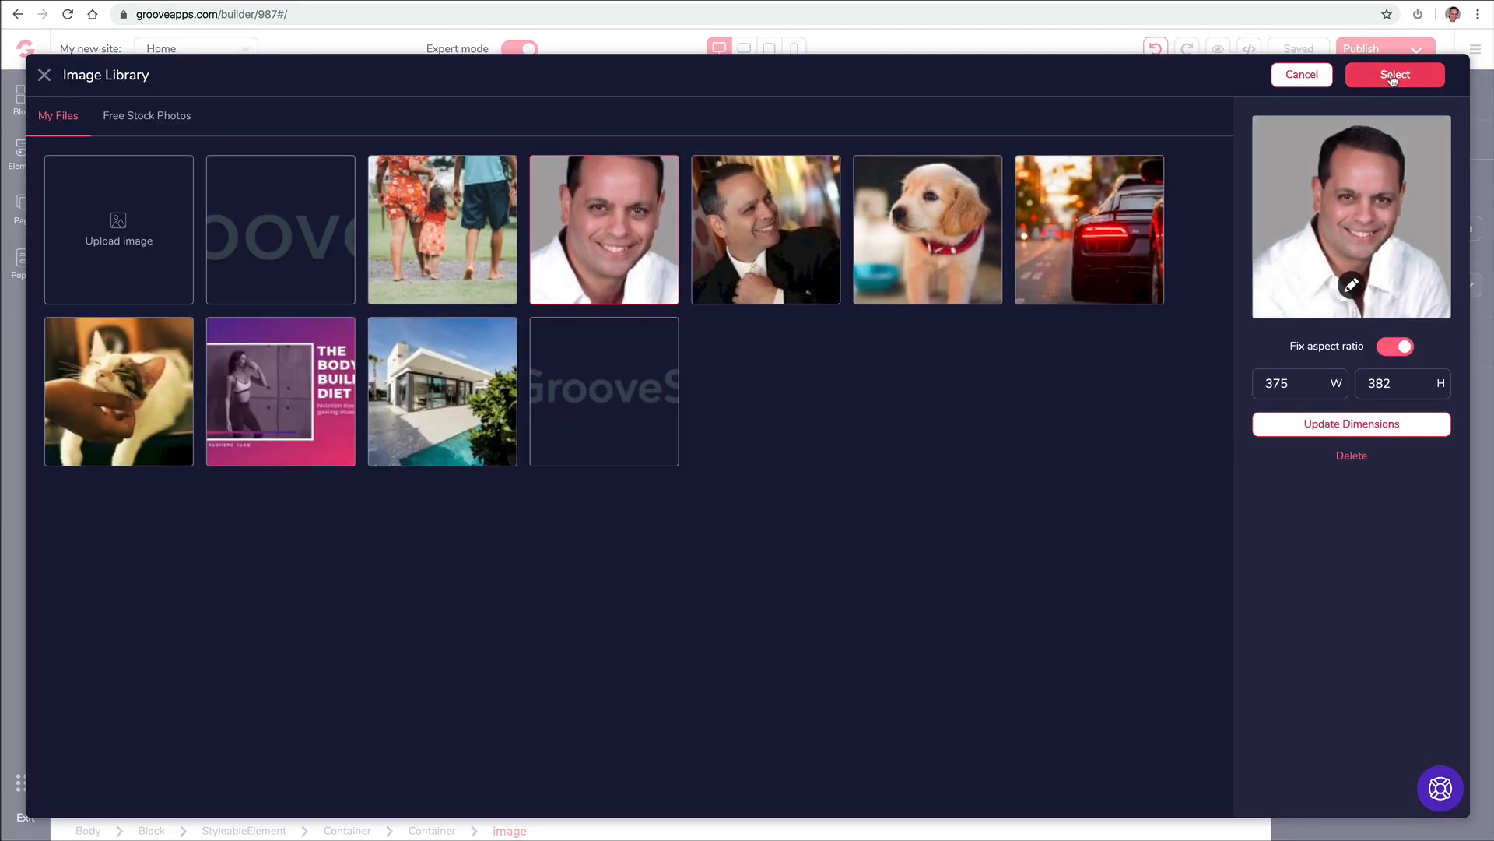
click(1392, 76)
click(1374, 343)
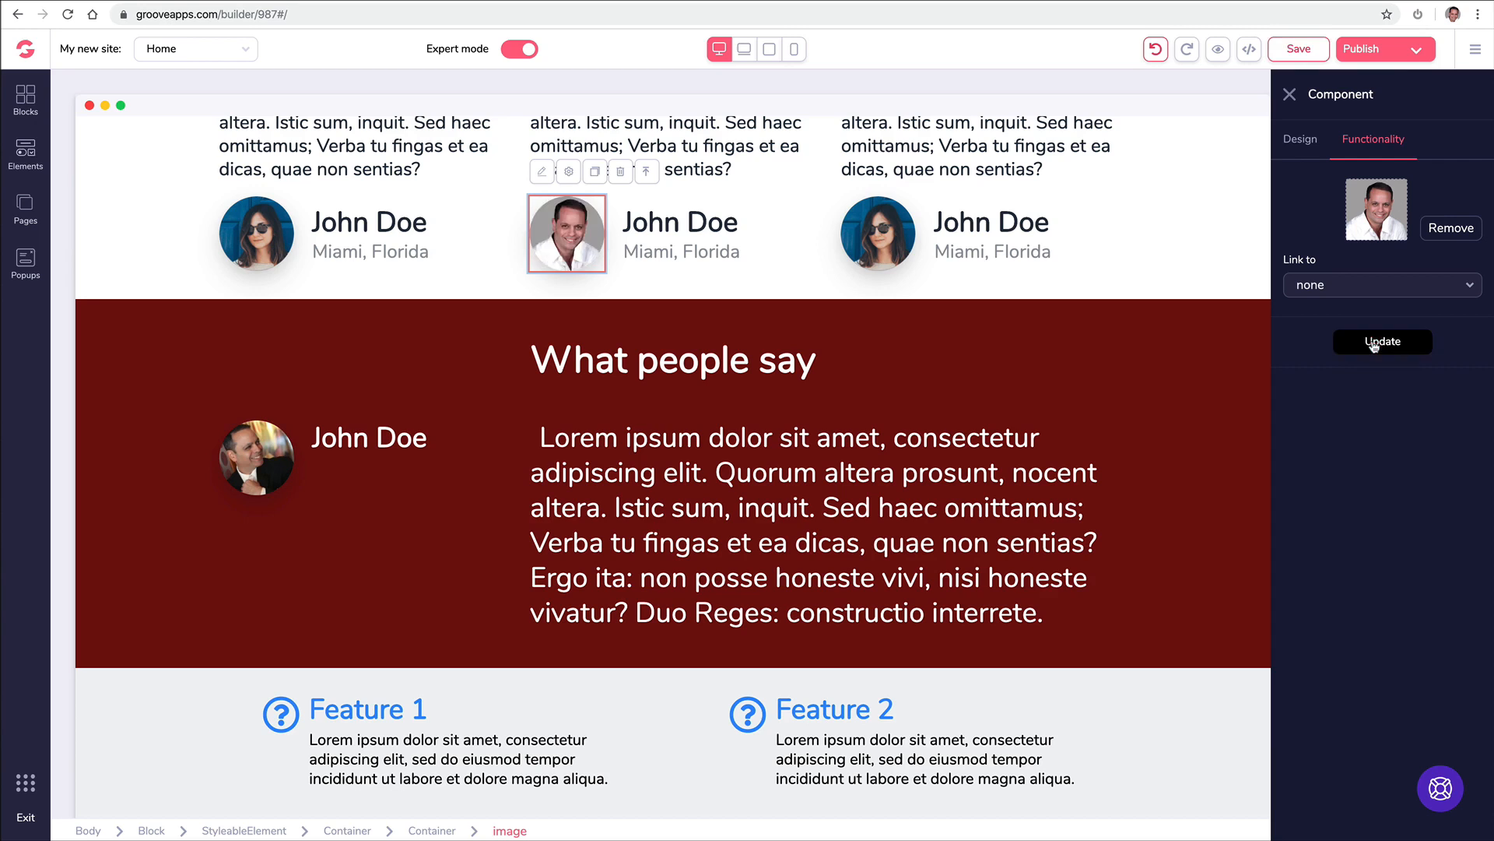
Select the middle testimonial's container and review the page between the house hero block and the testimonials
click(783, 249)
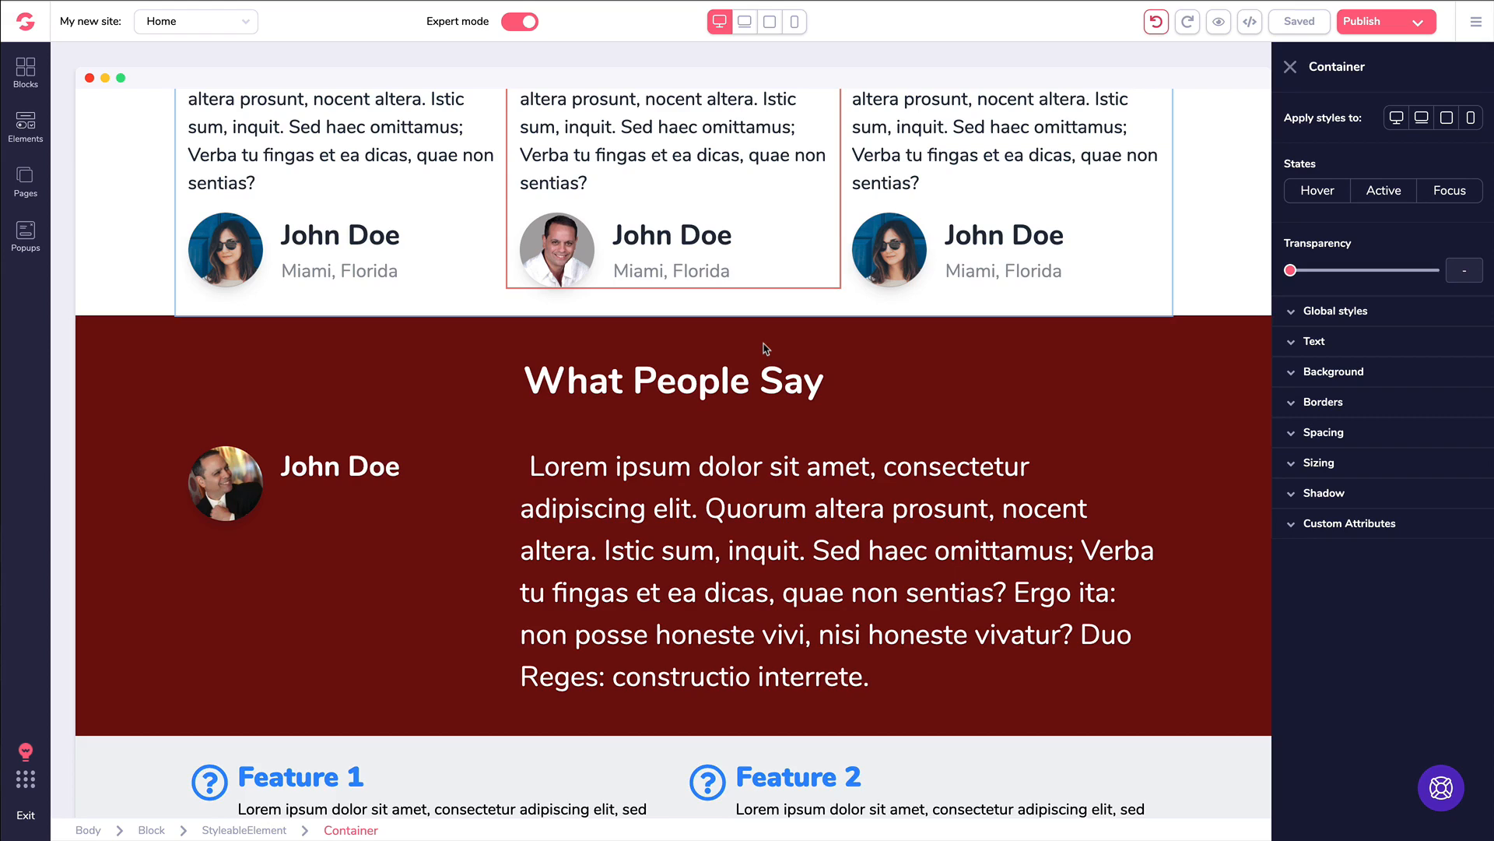
scroll(763, 349, up, 8)
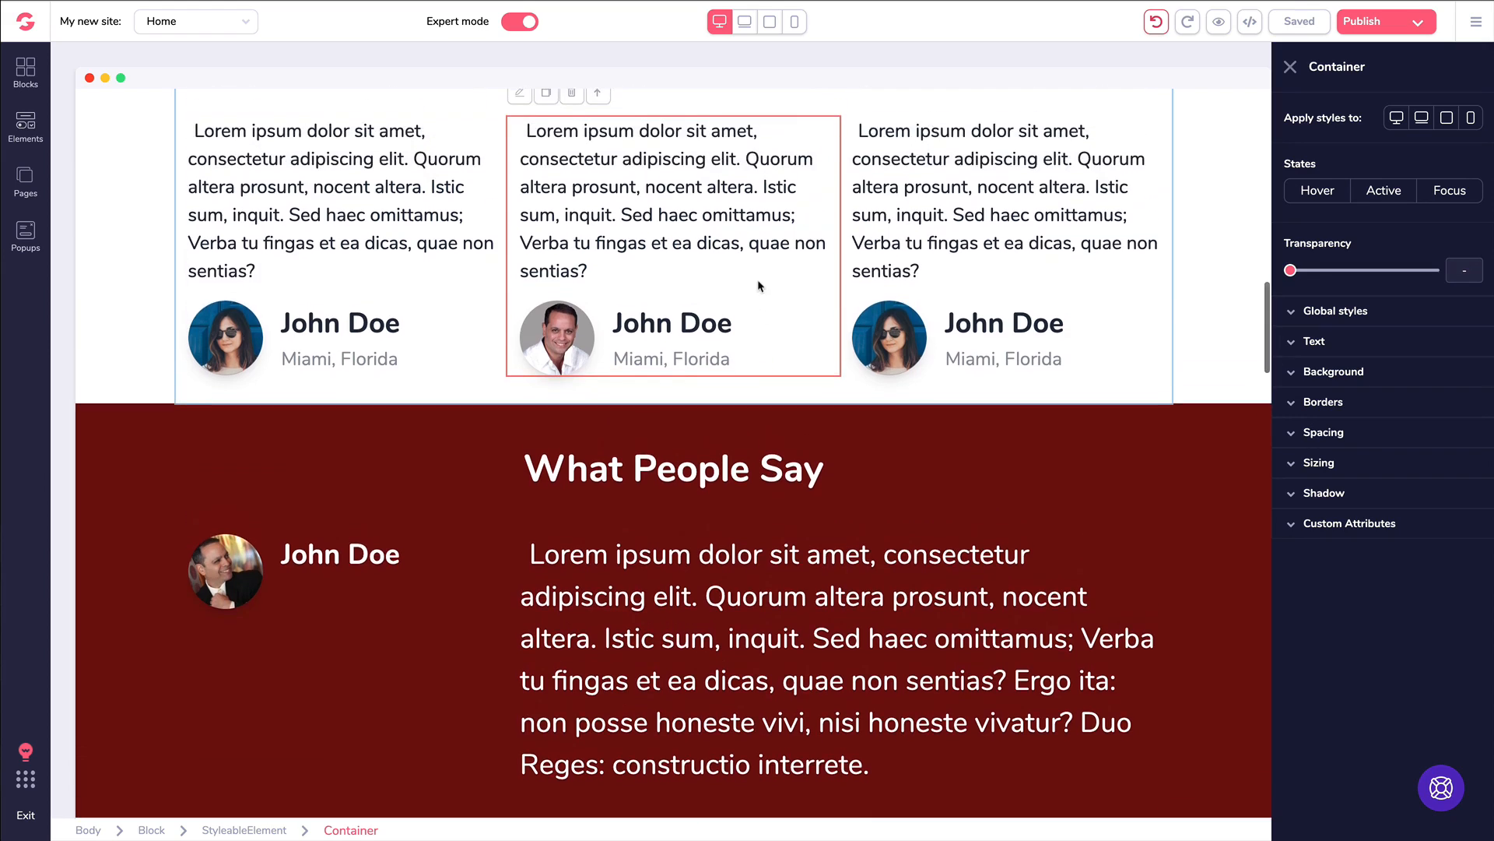
scroll(759, 286, up, 10)
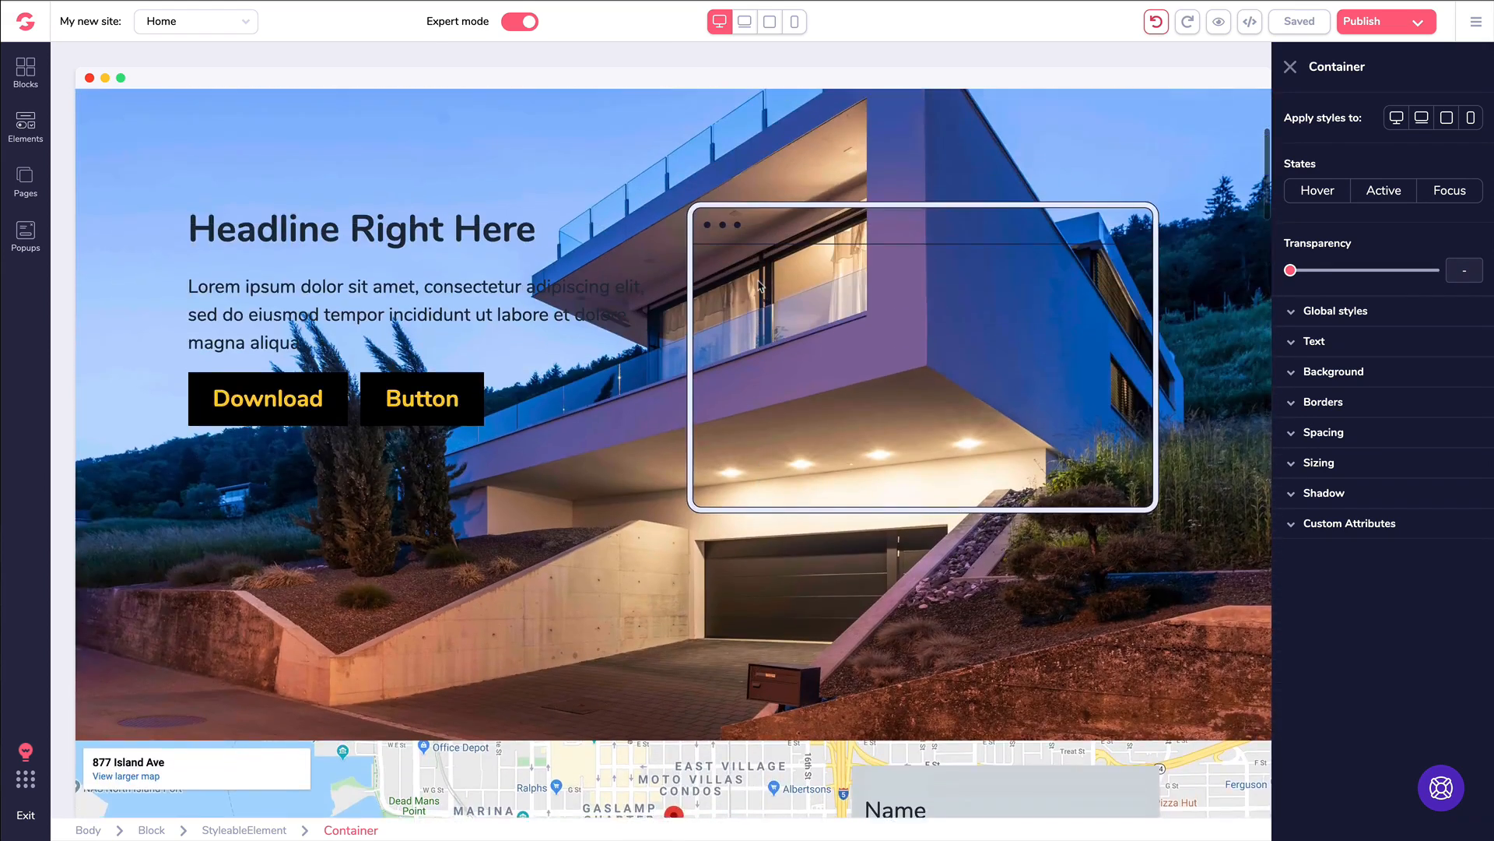
scroll(730, 243, down, 10)
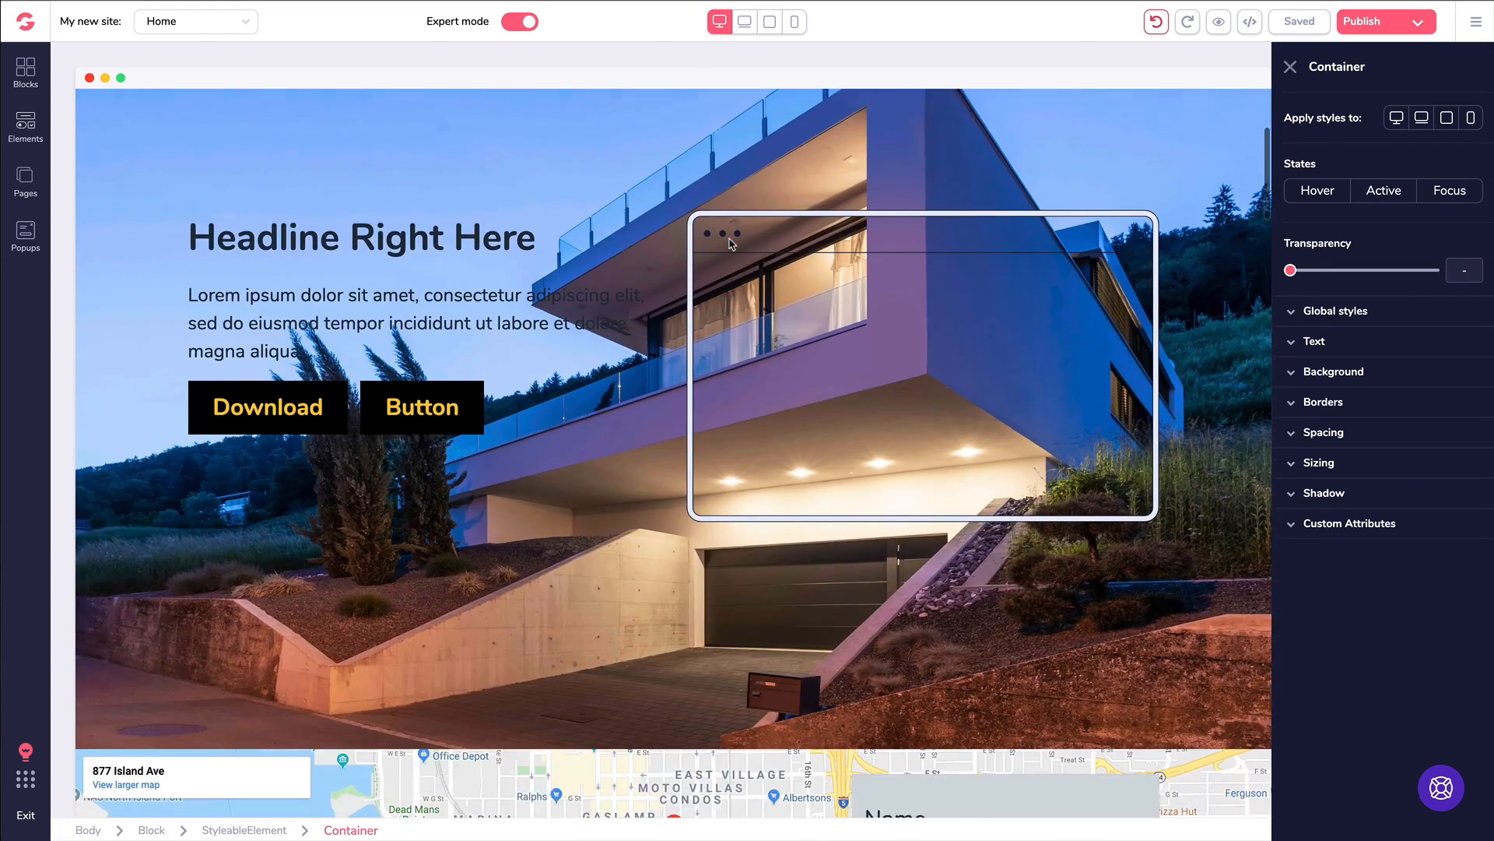
scroll(730, 244, down, 7)
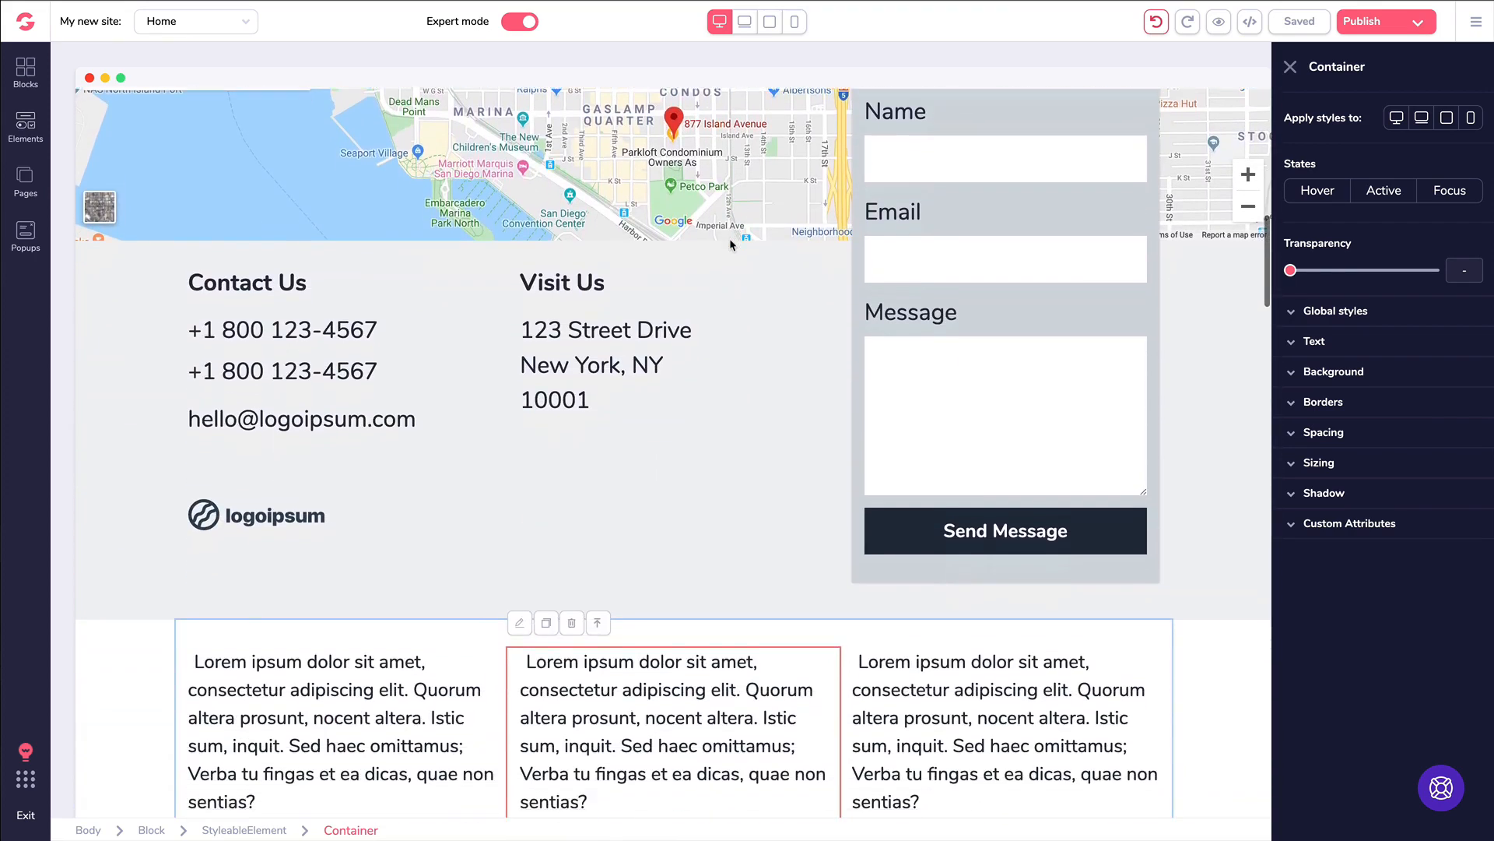
scroll(730, 244, down, 4)
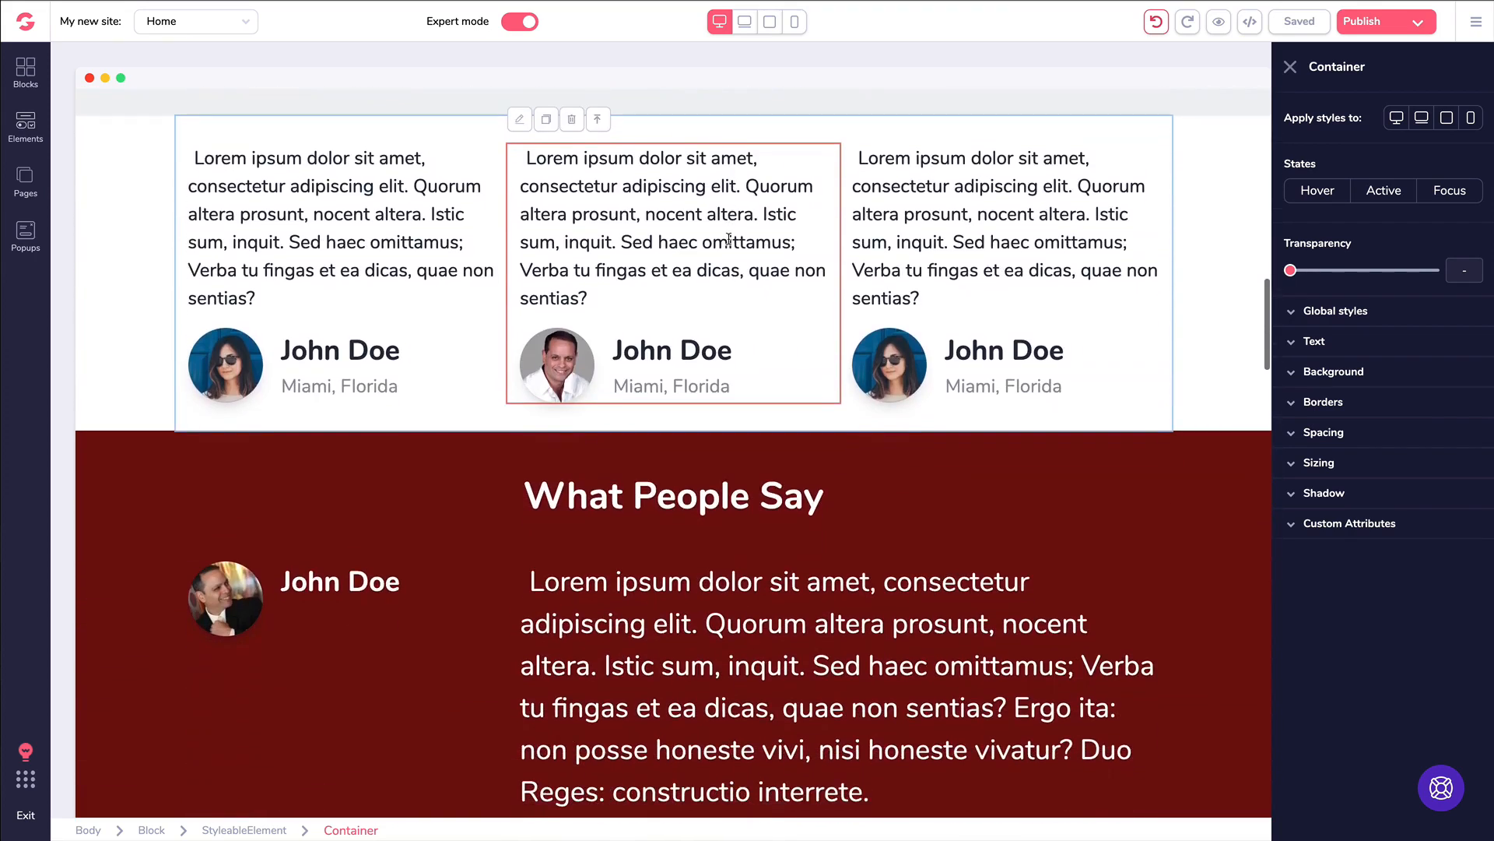
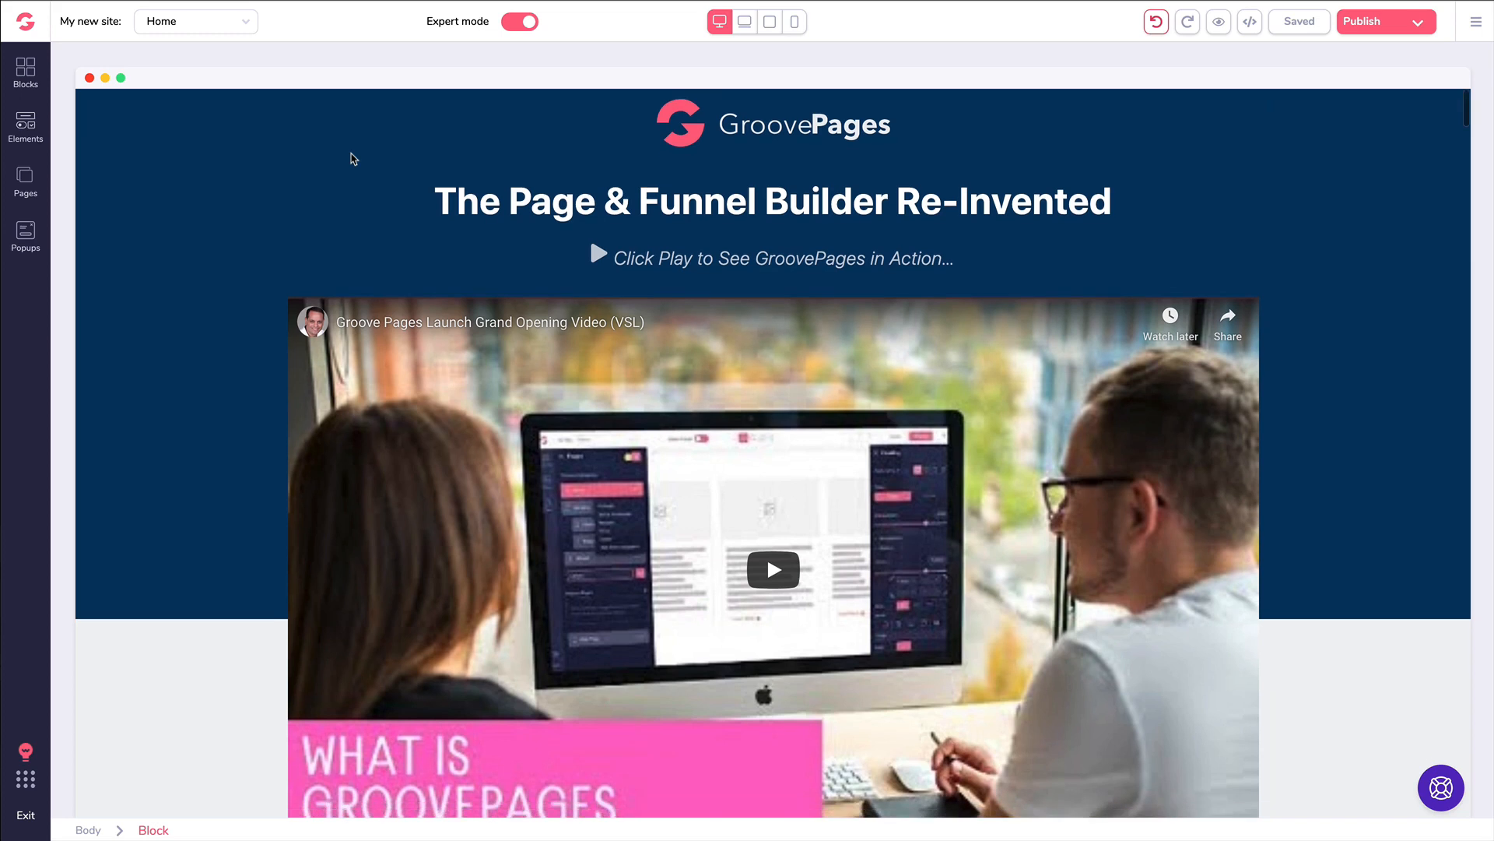
Examine the full GroovePages sales page, from the launch video and bonus blocks to the Frequently Asked Questions and closing testimonial
scroll(350, 157, down, 1)
scroll(327, 163, down, 2)
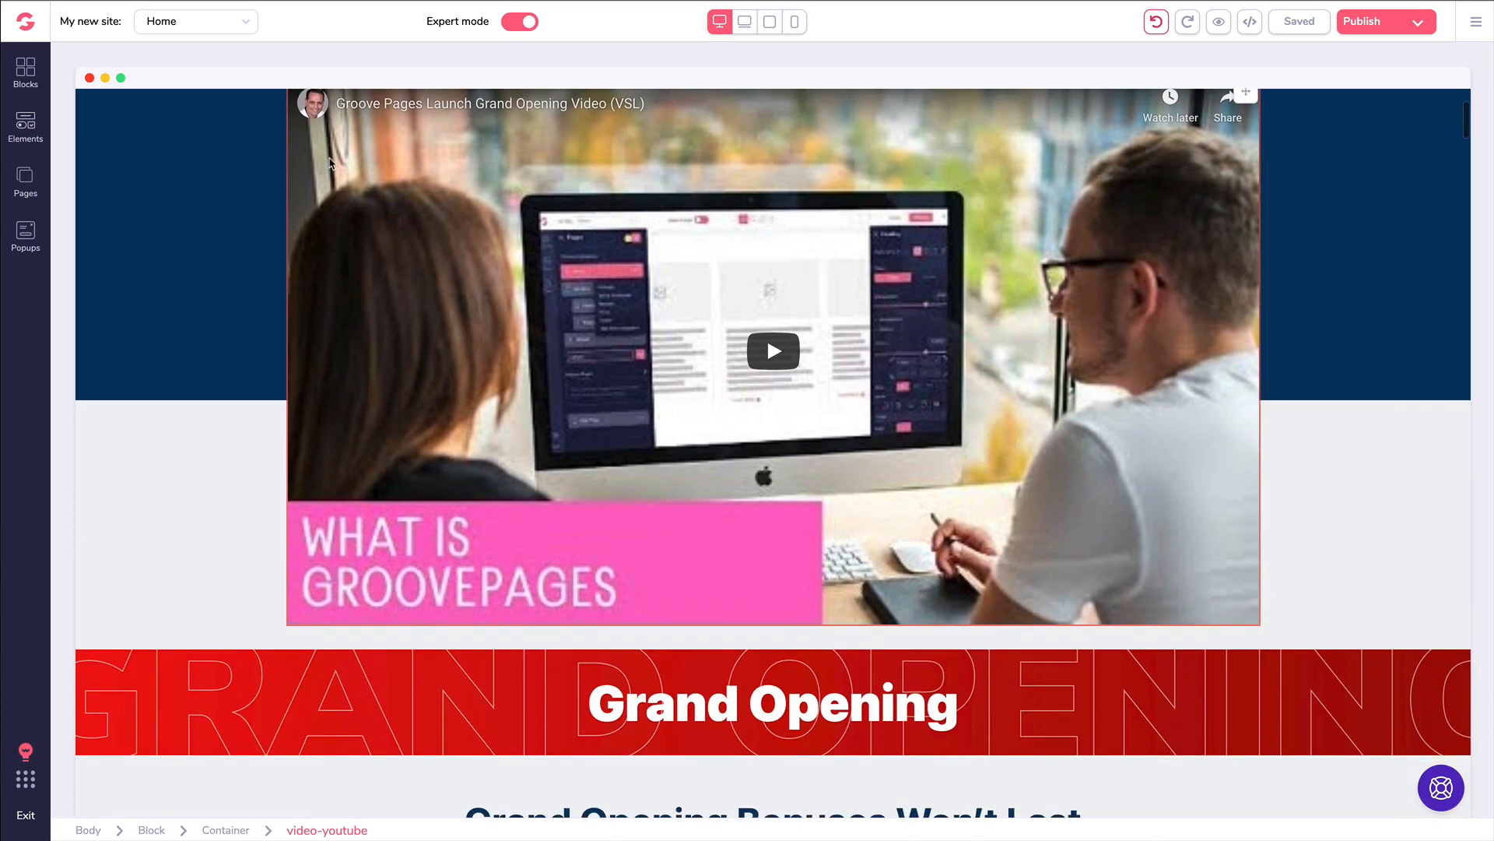
scroll(313, 164, down, 3)
scroll(313, 165, down, 9)
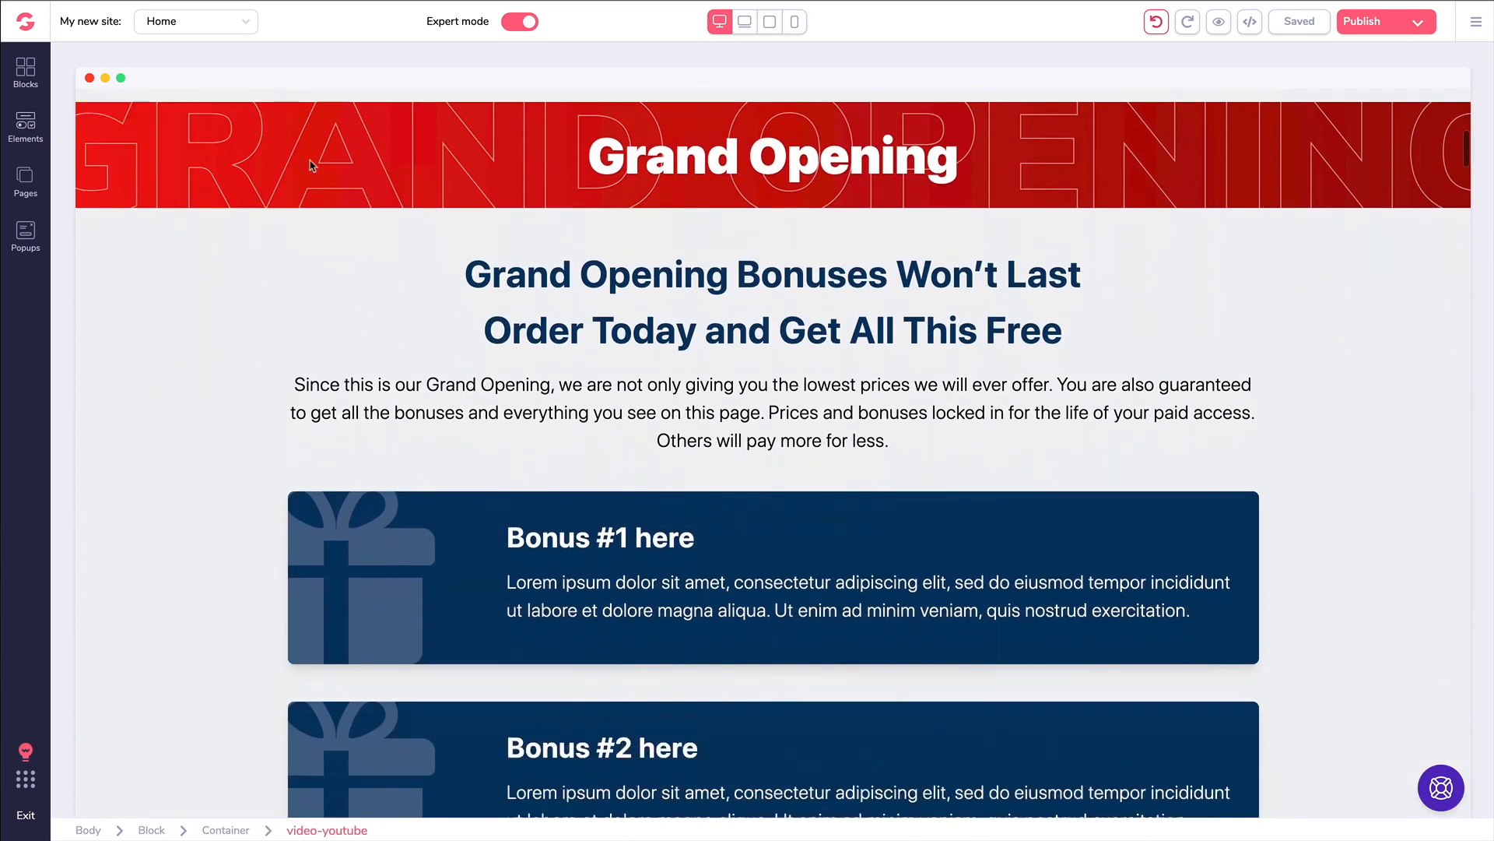
scroll(226, 193, down, 9)
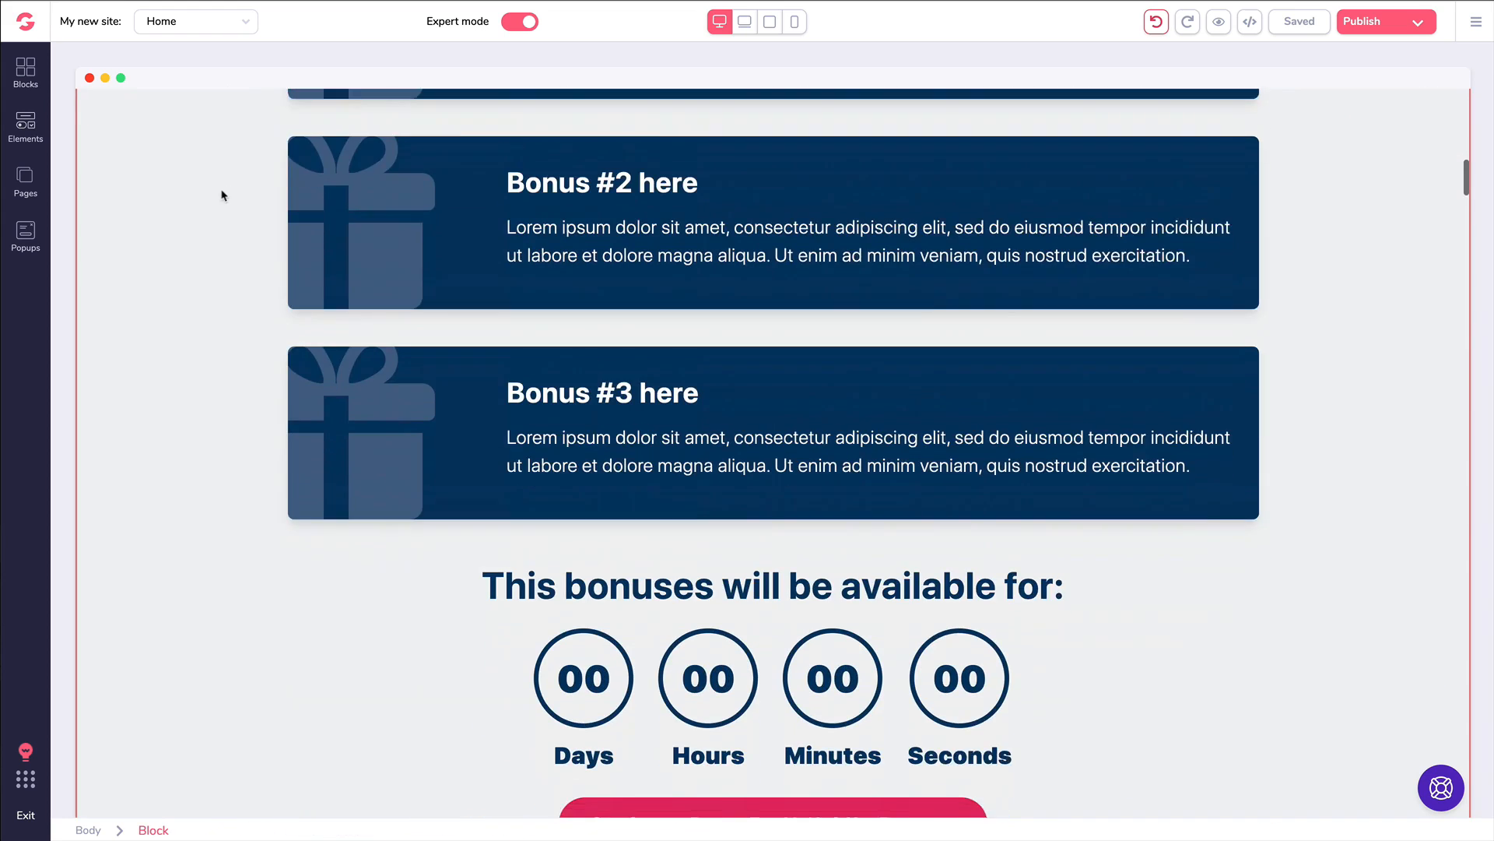
scroll(227, 195, down, 12)
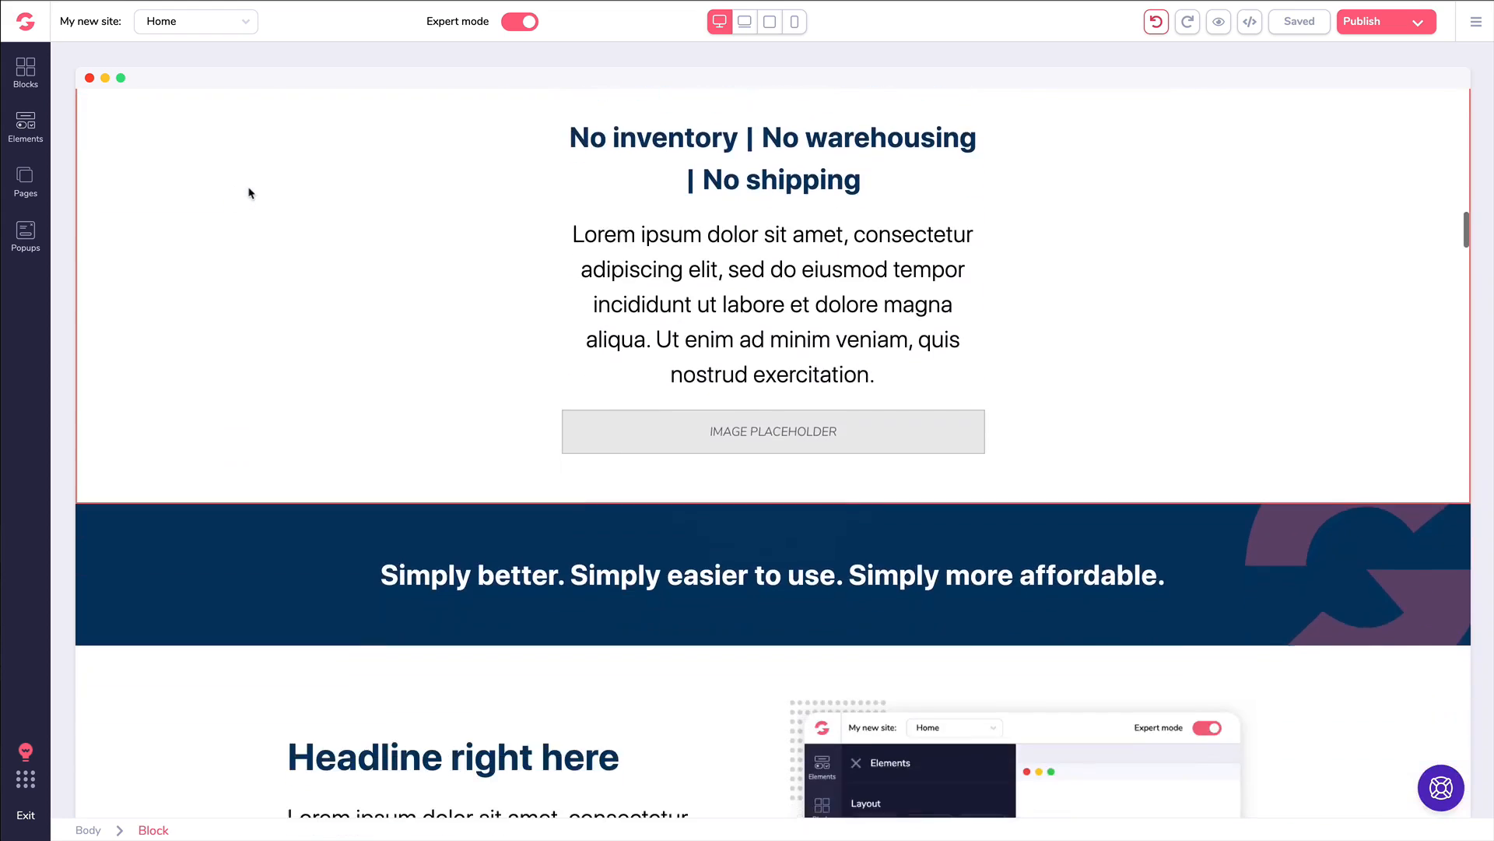
scroll(257, 190, down, 15)
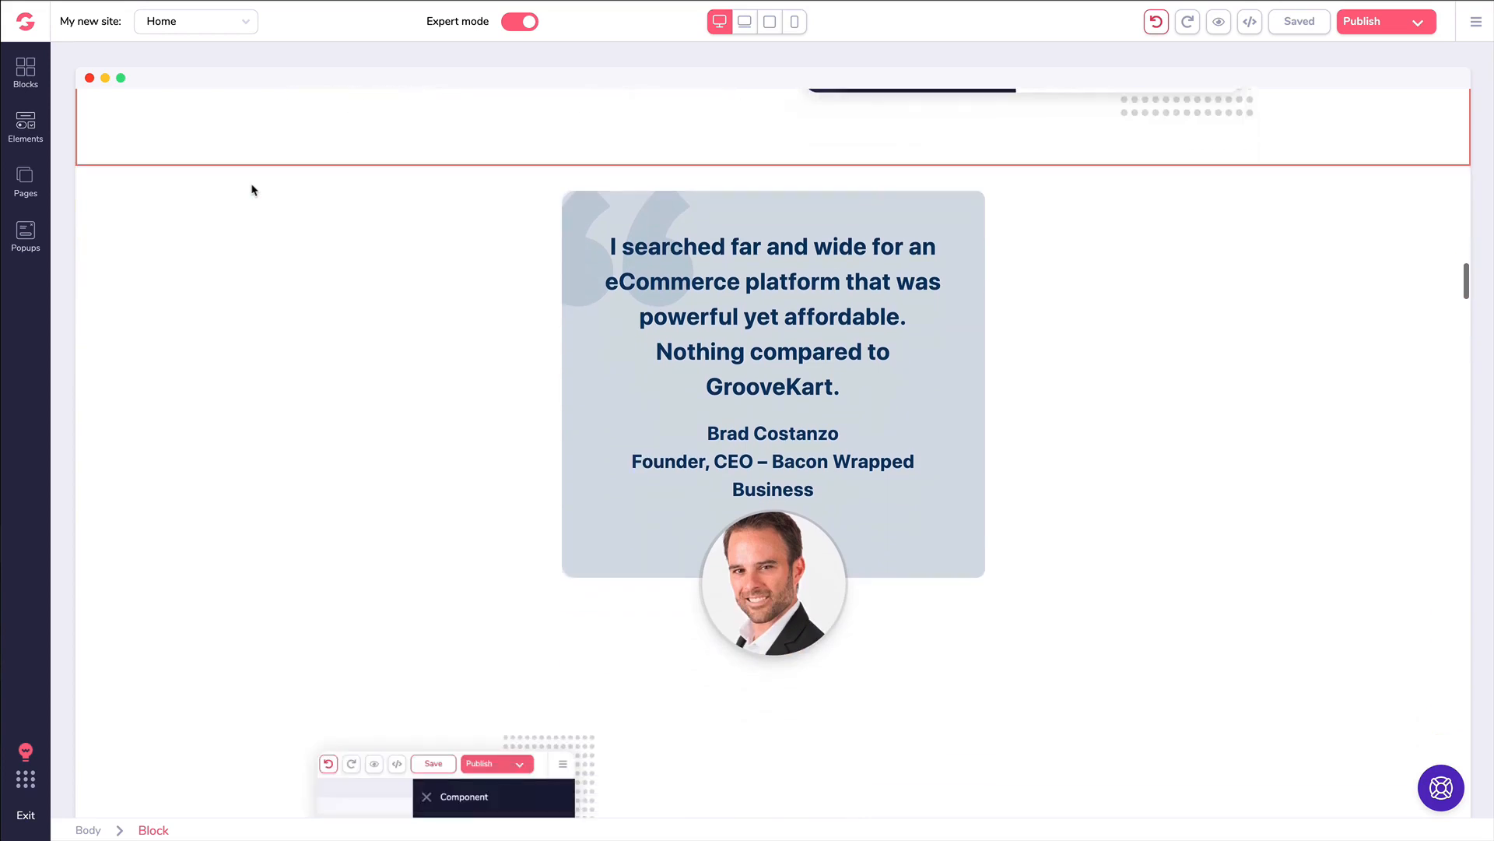
scroll(268, 193, down, 16)
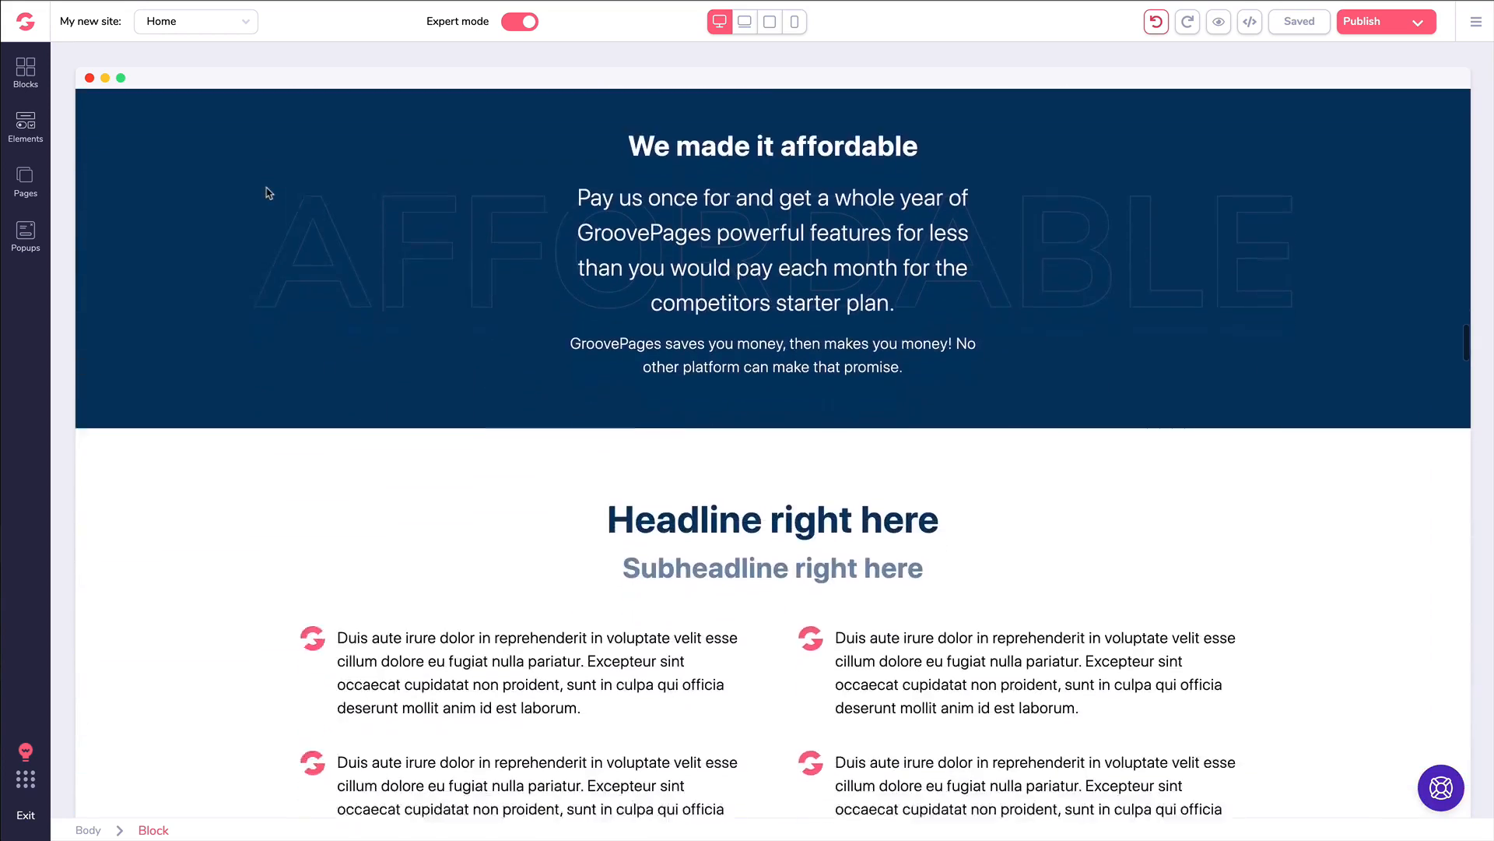
scroll(270, 198, down, 18)
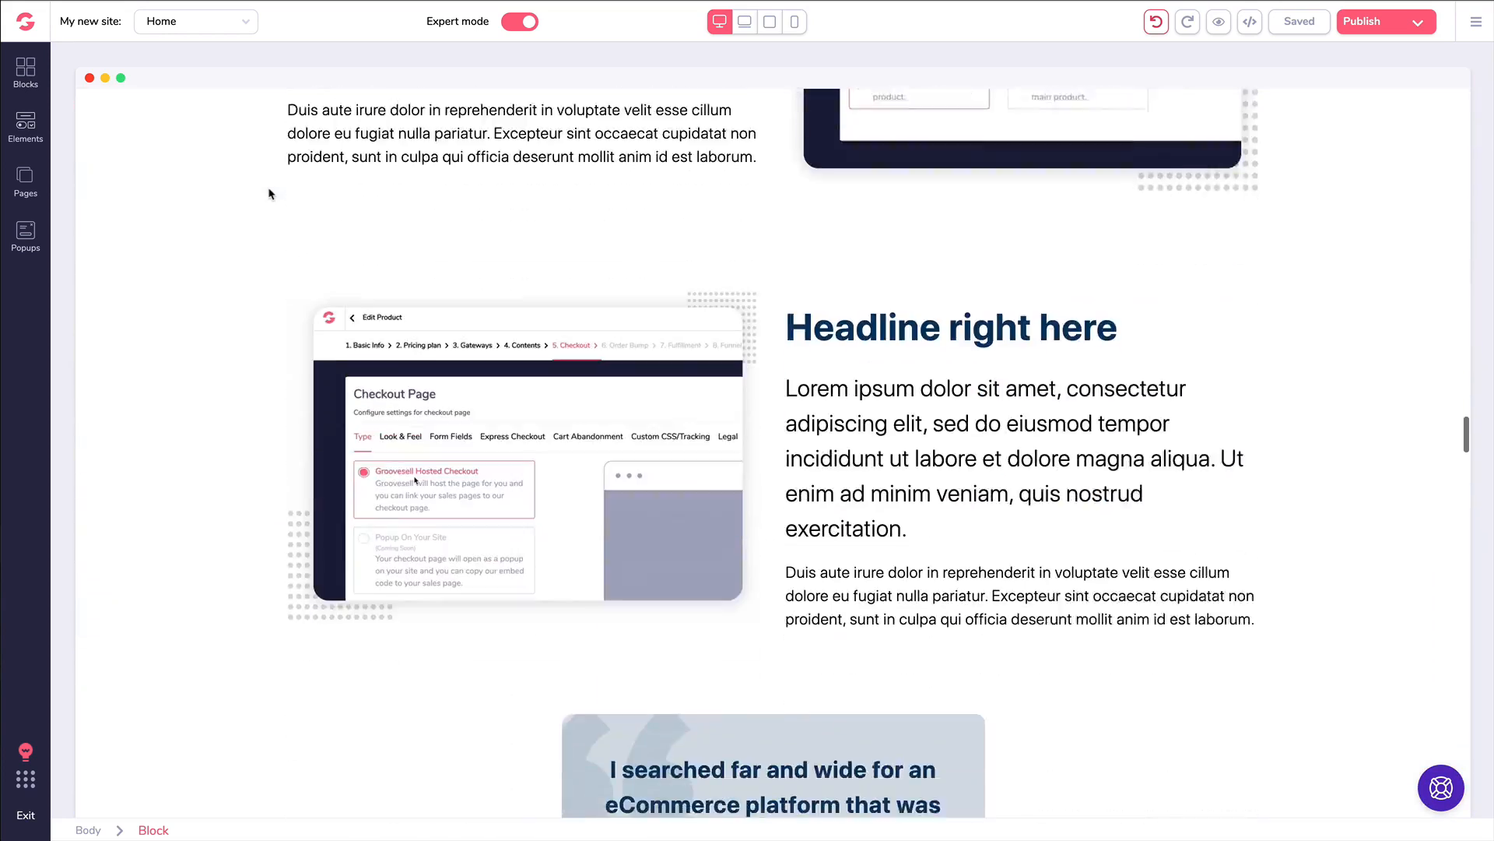
scroll(273, 204, down, 18)
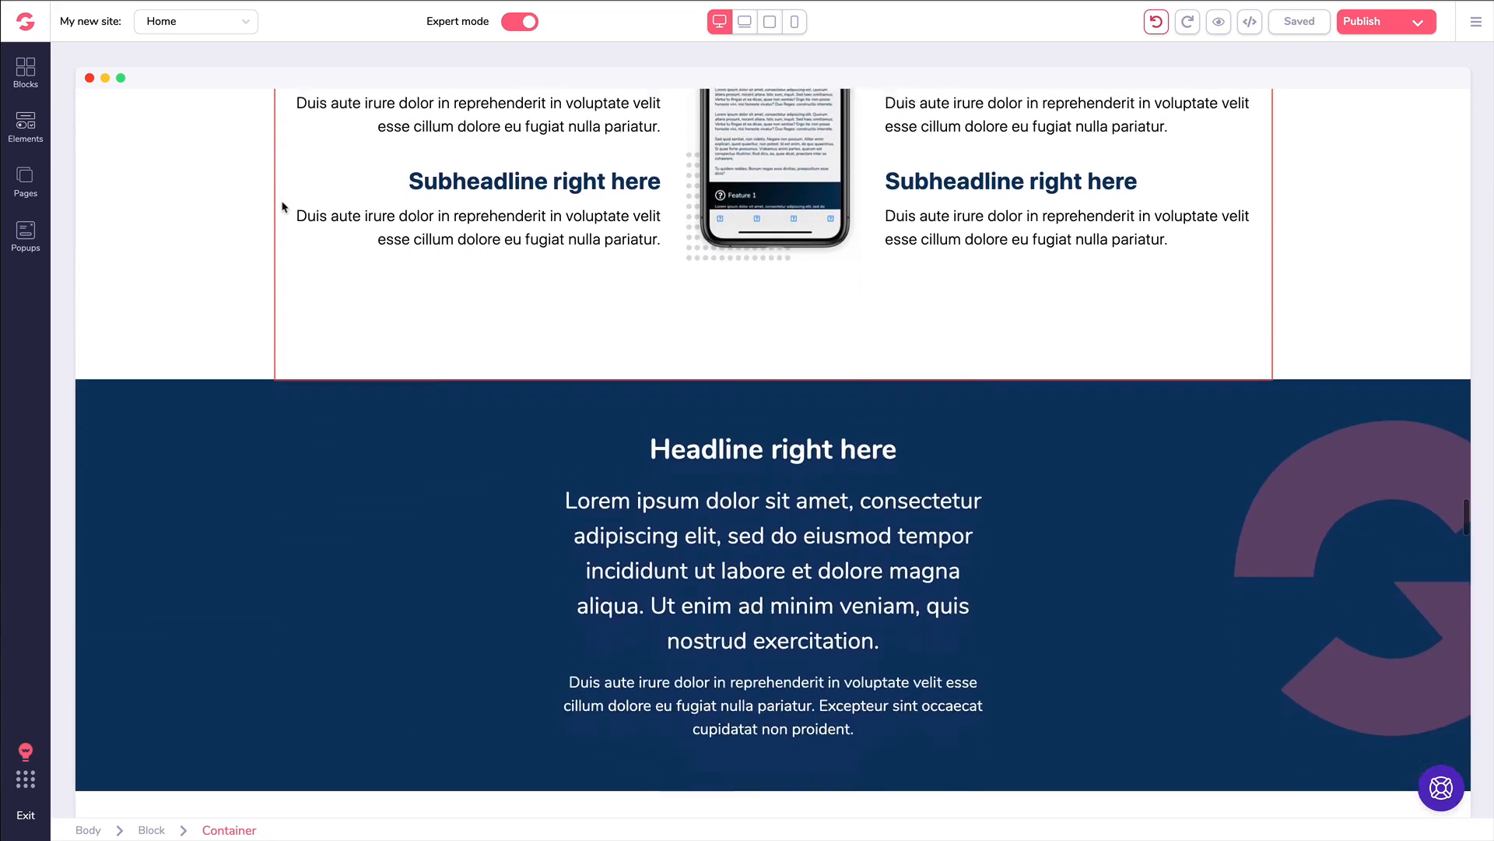
scroll(894, 273, down, 1)
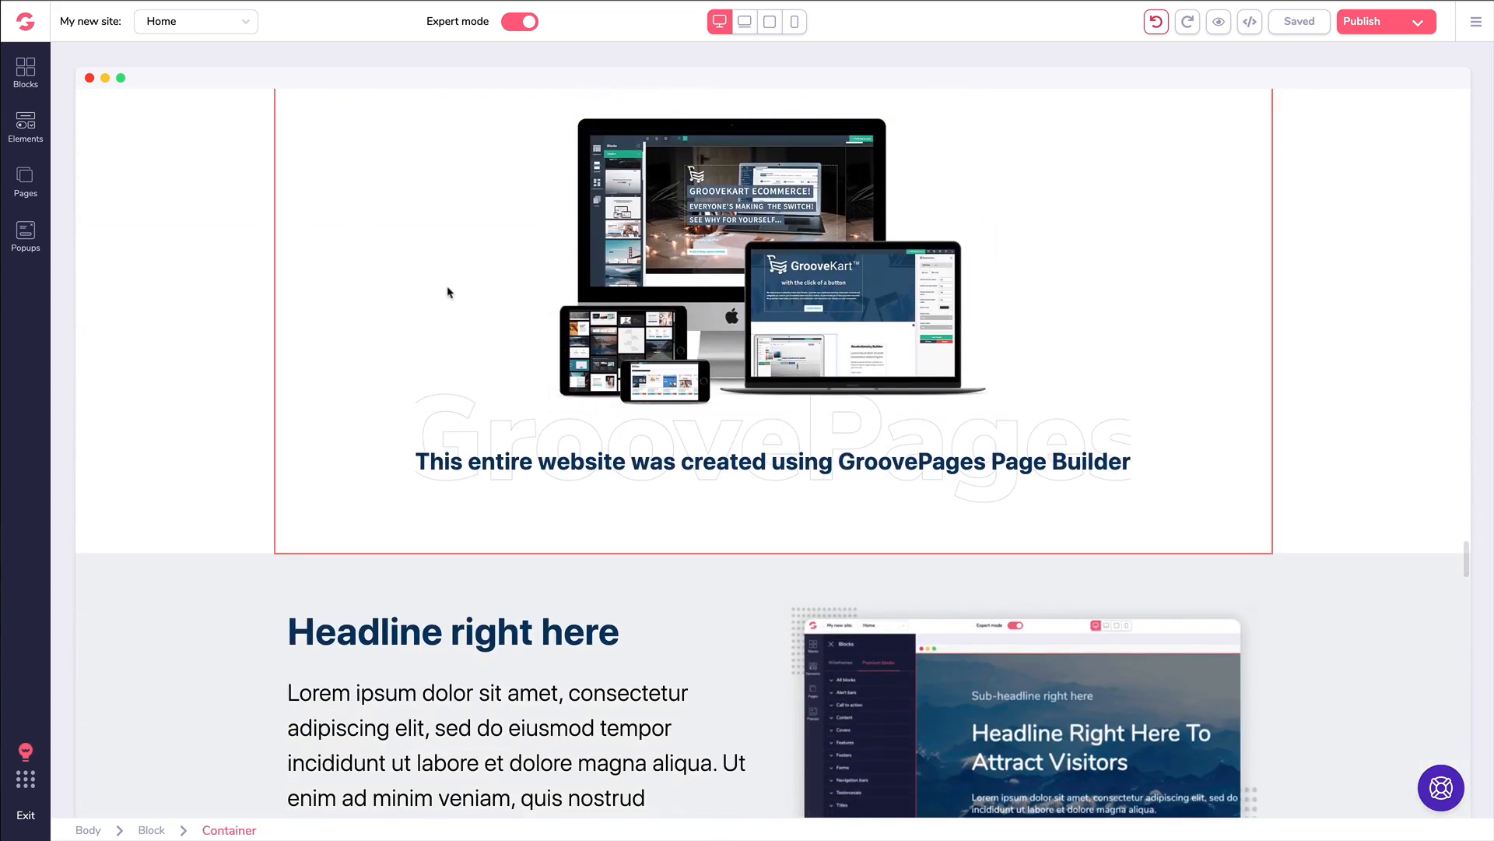
scroll(441, 278, down, 3)
scroll(438, 273, down, 13)
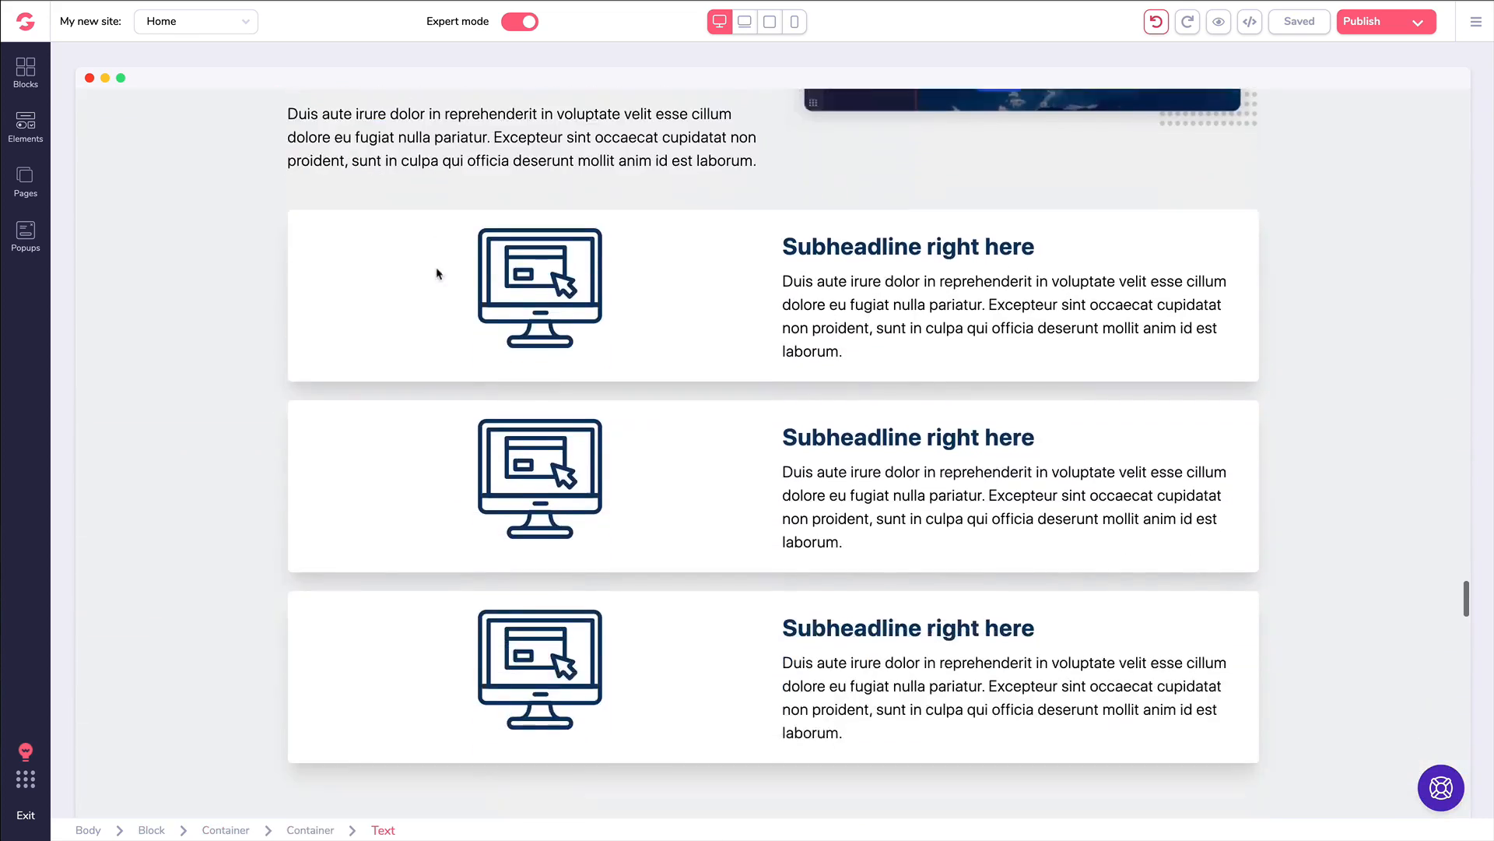
scroll(438, 273, down, 5)
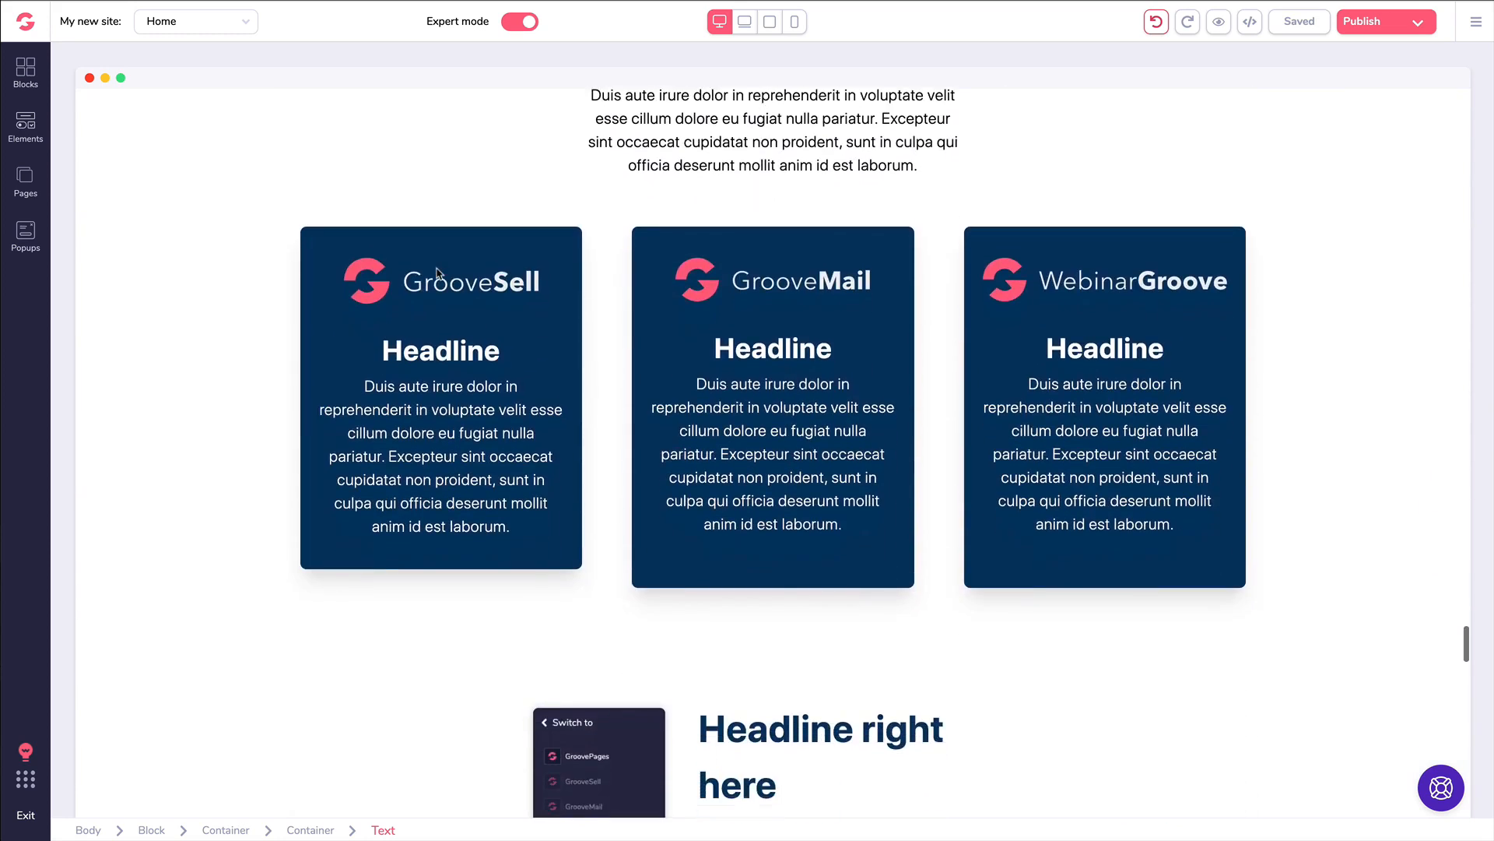
scroll(437, 273, down, 11)
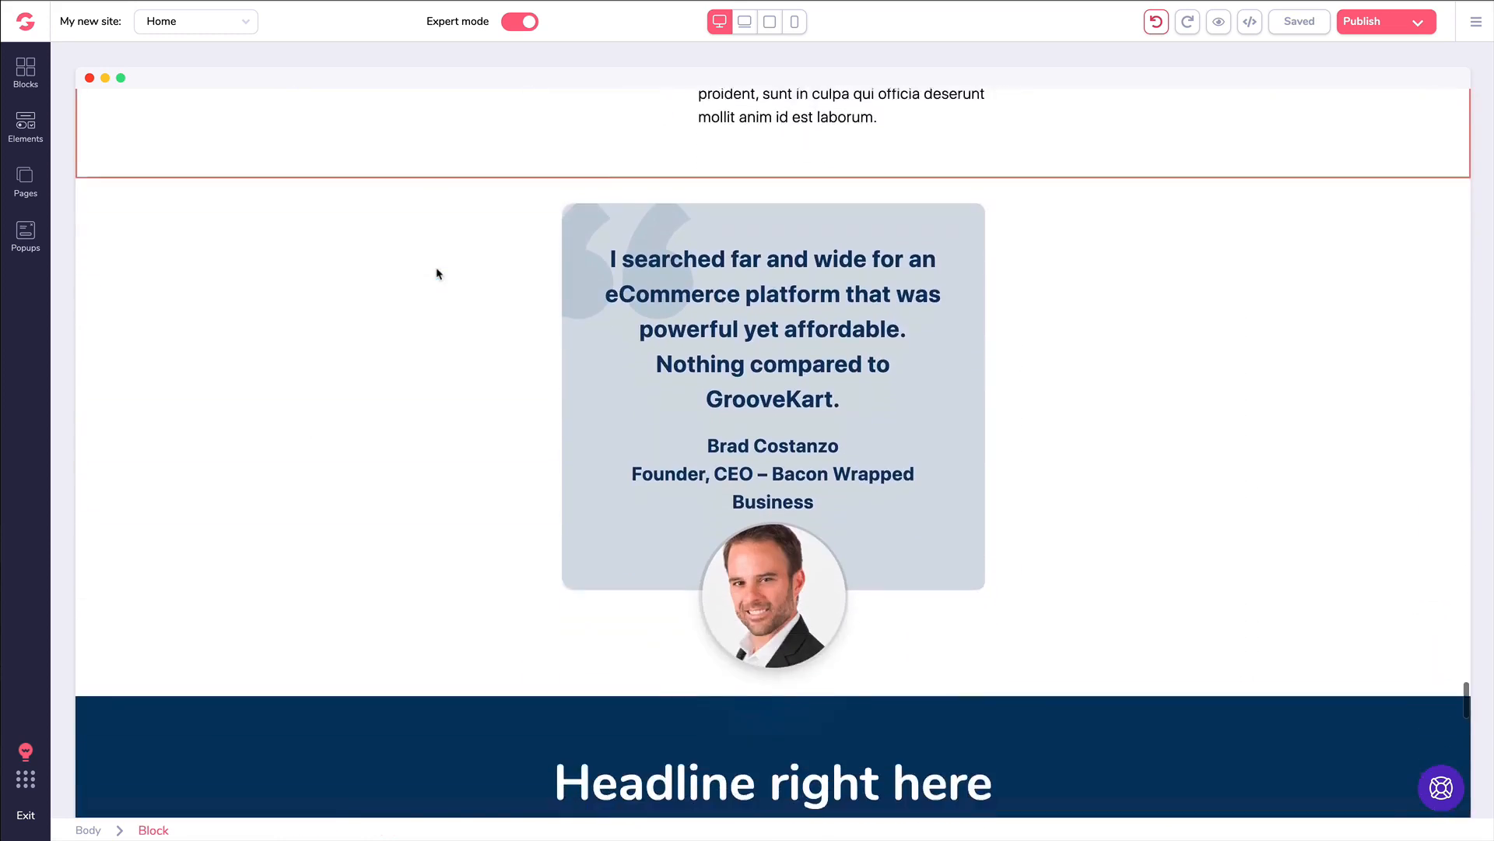
scroll(437, 275, down, 11)
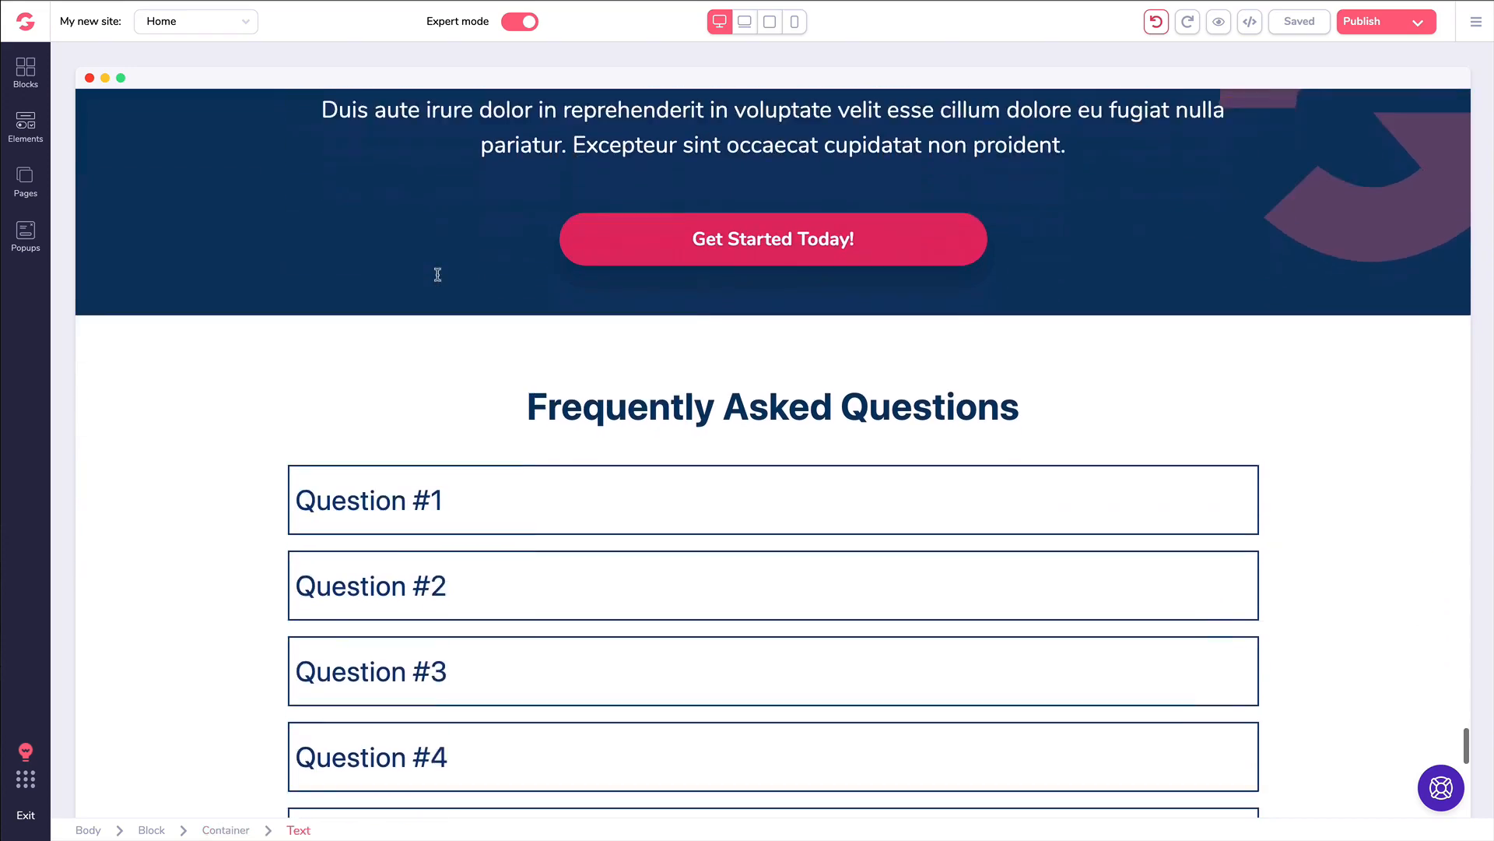
scroll(440, 285, down, 6)
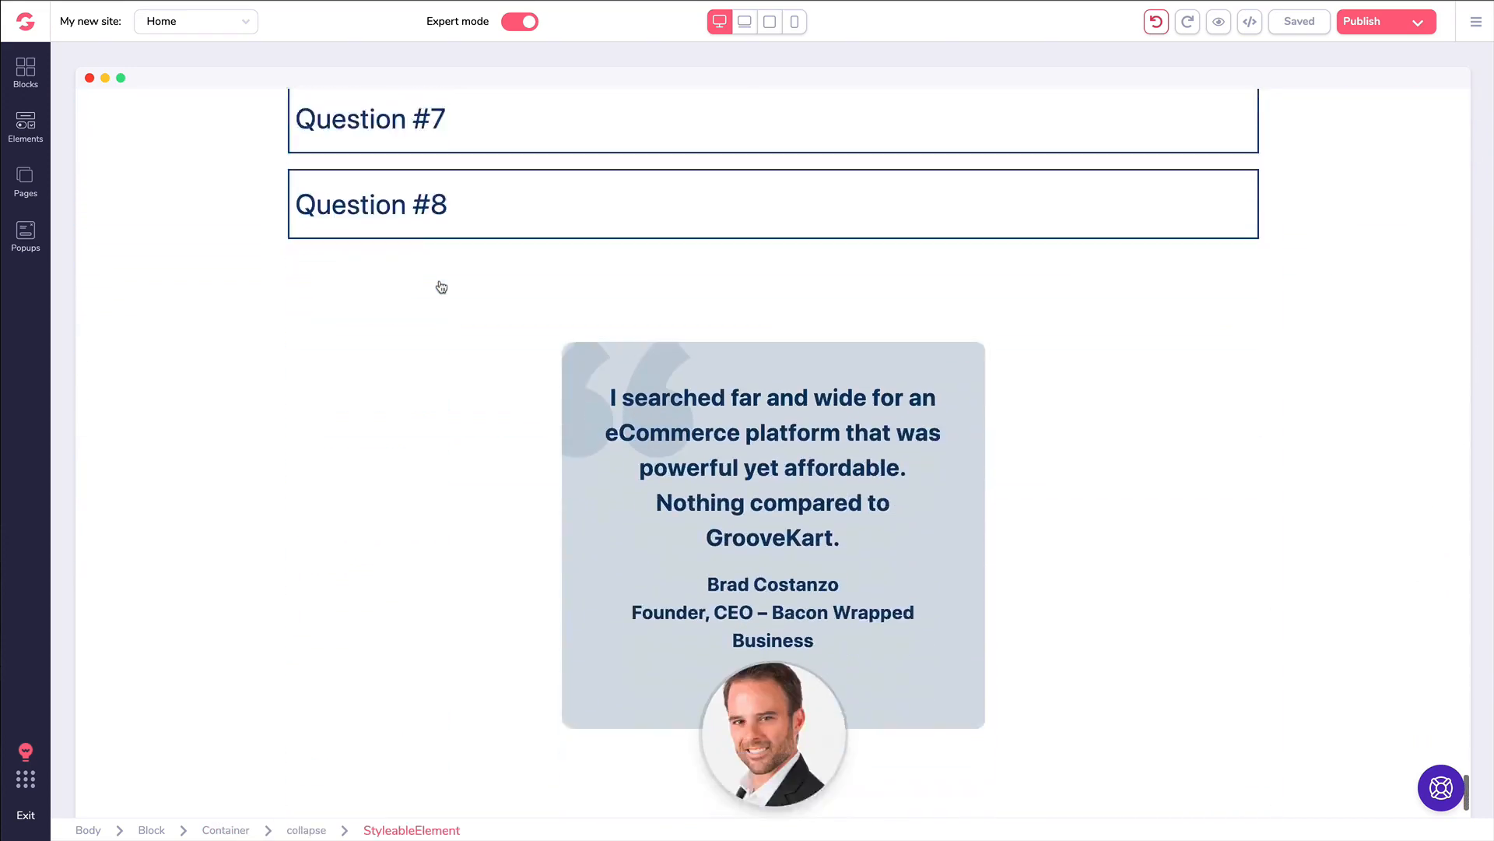
scroll(440, 286, up, 20)
scroll(440, 286, up, 20)
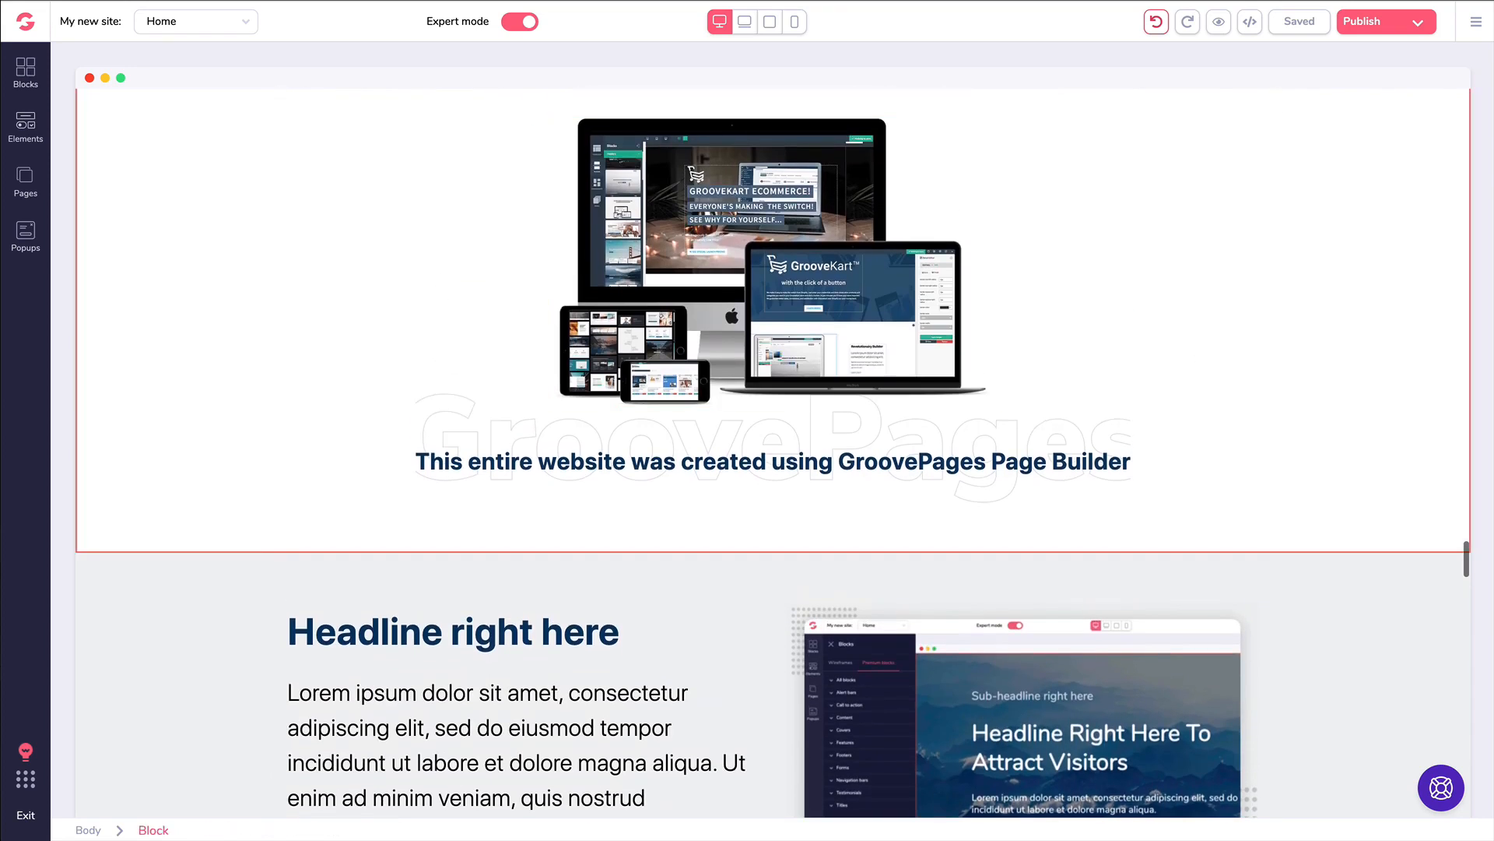
Review the start of the sales page, from the launch video to the Grand Opening banner and bonus boxes
drag(1466, 562, 1479, 343)
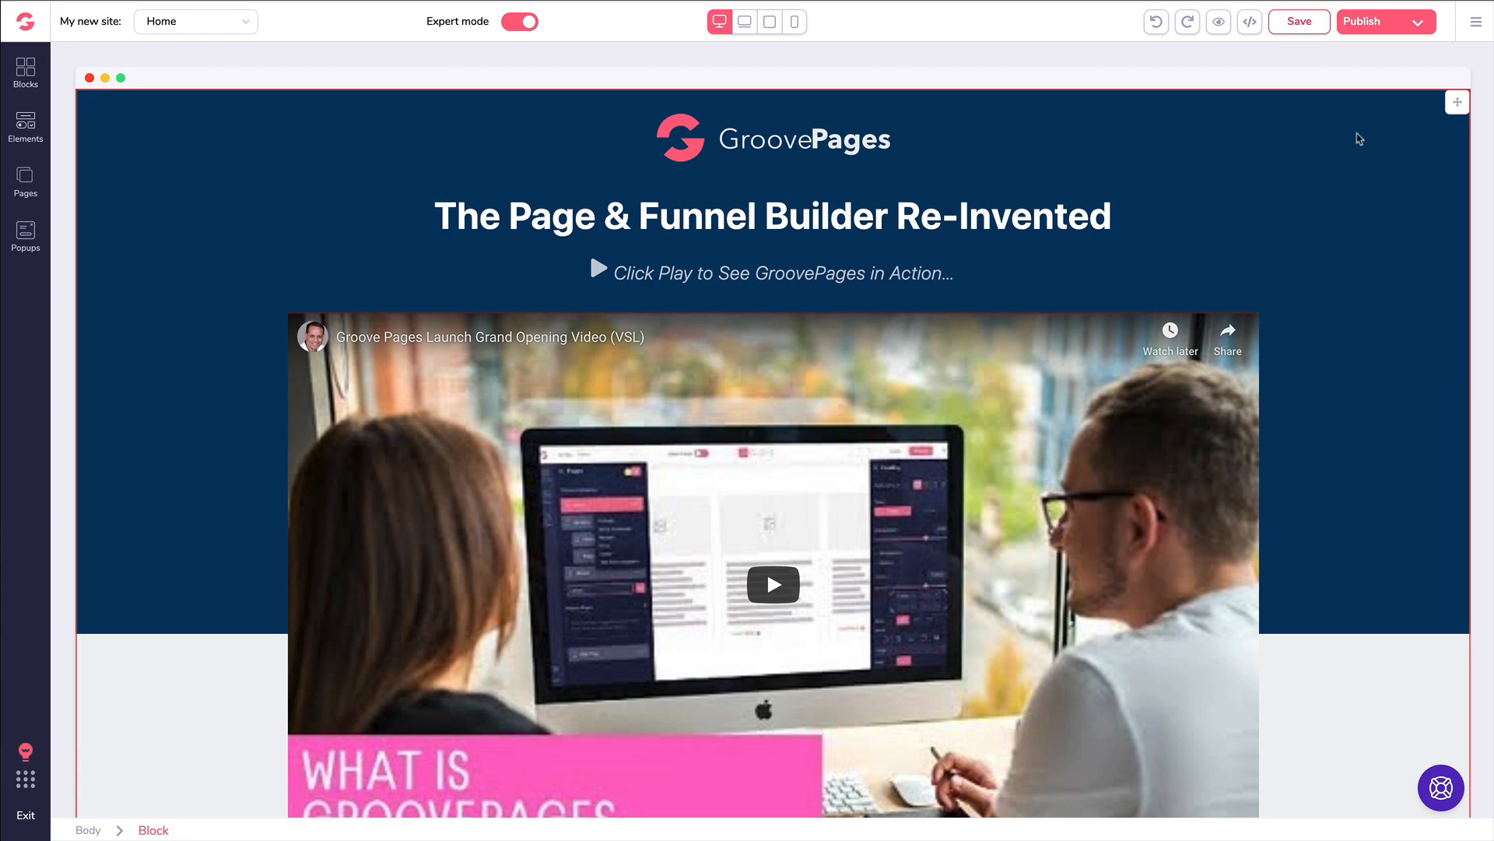
scroll(1359, 139, down, 9)
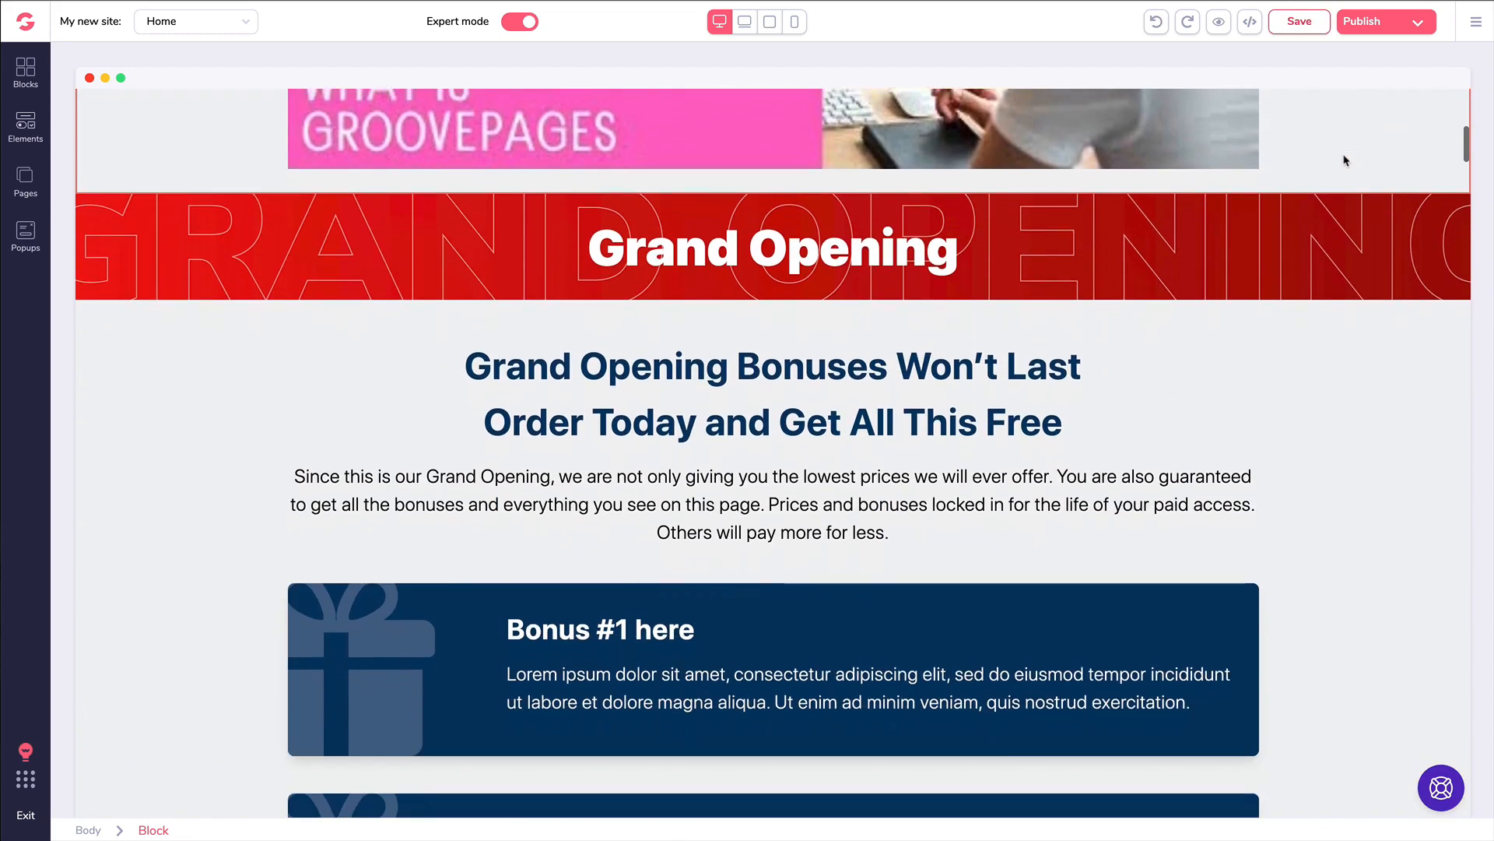
scroll(1344, 161, down, 2)
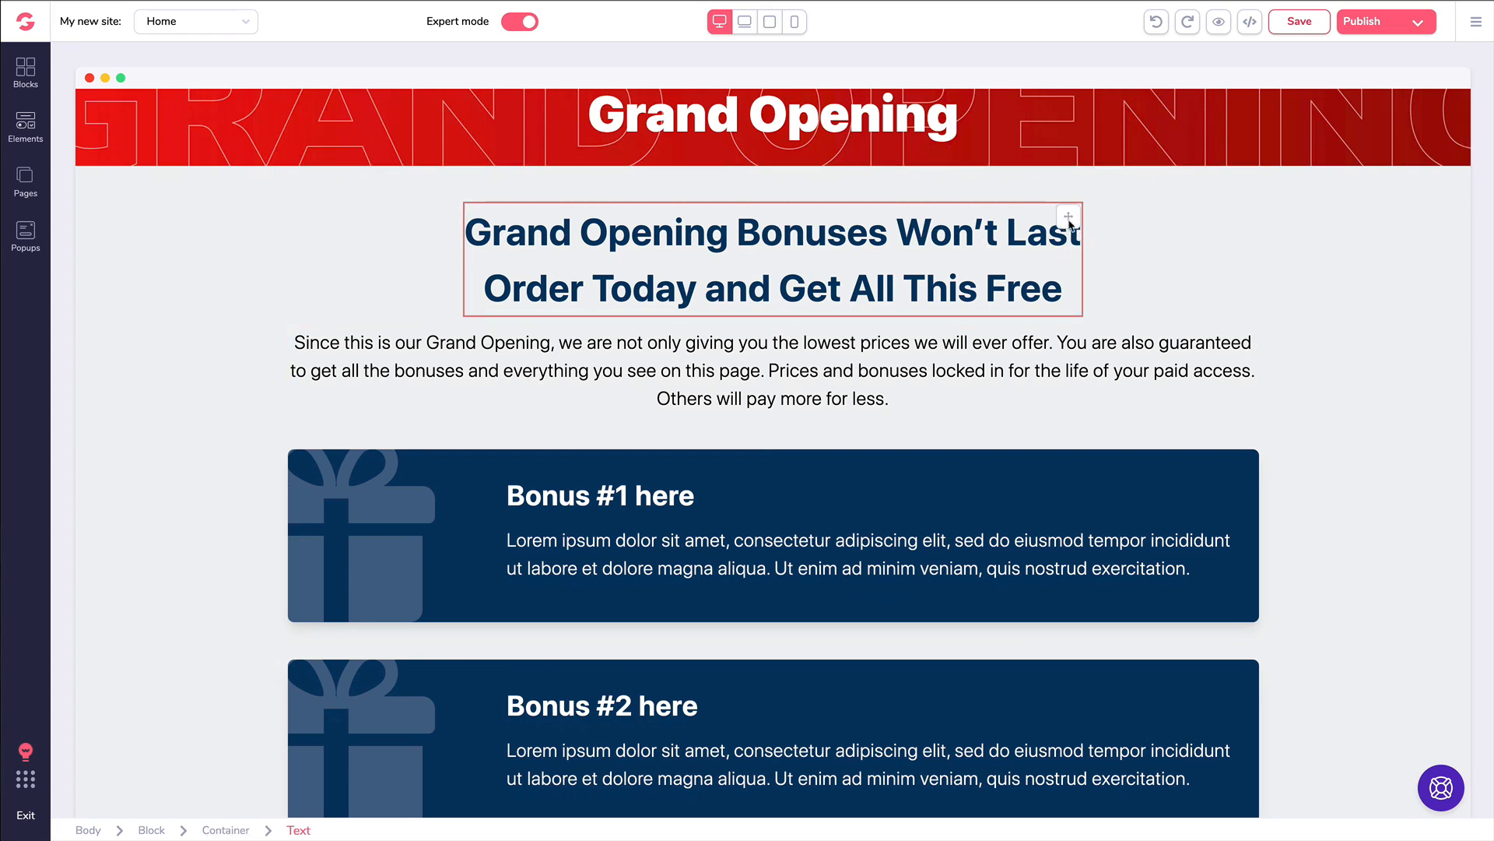
mouse_move(1070, 225)
mouse_down()
mouse_move(1060, 369)
mouse_move(1068, 220)
mouse_up()
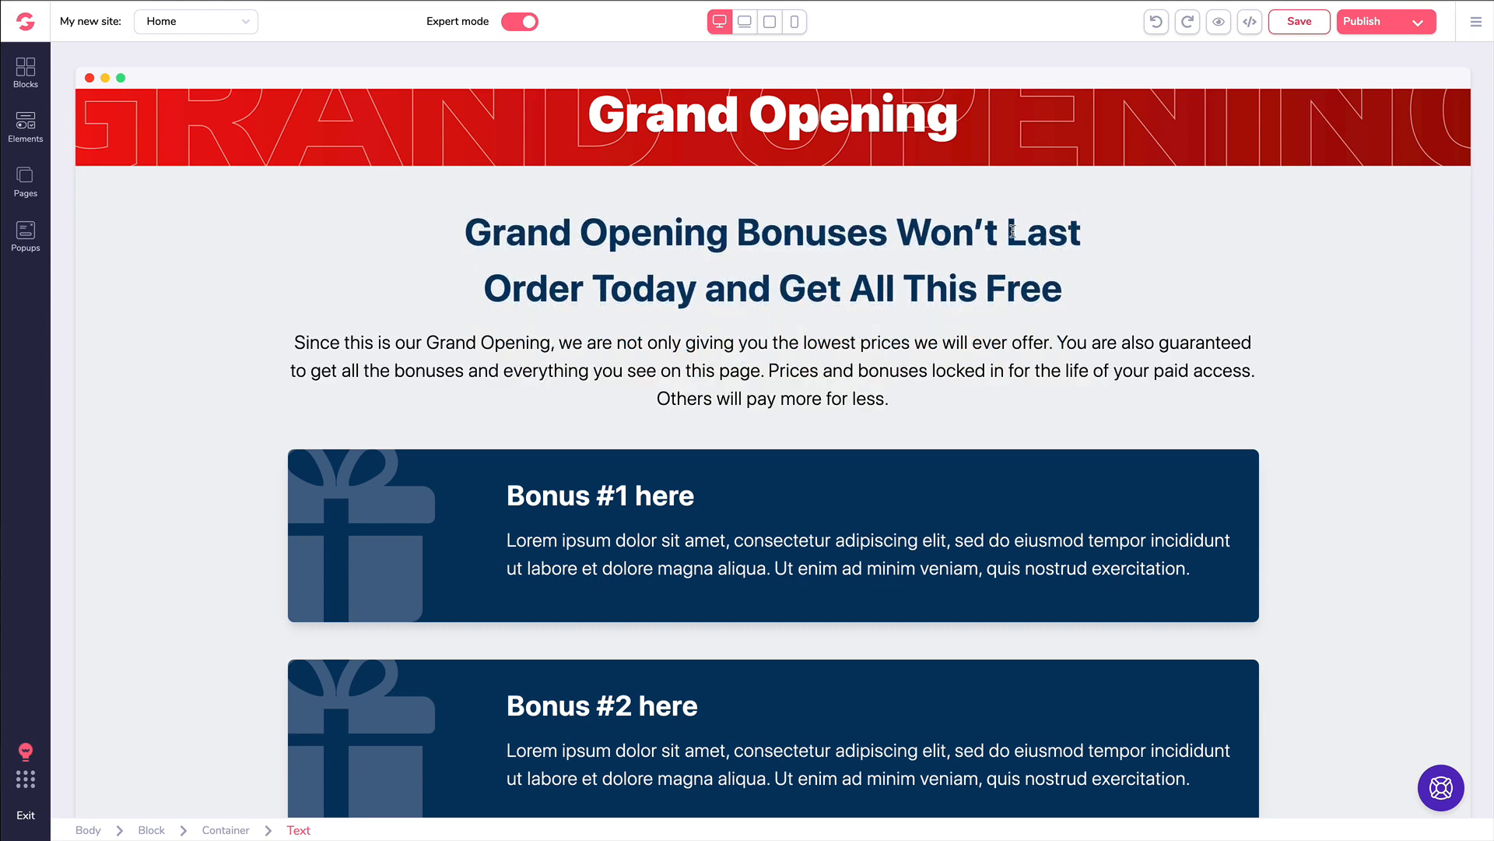
scroll(1011, 230, up, 3)
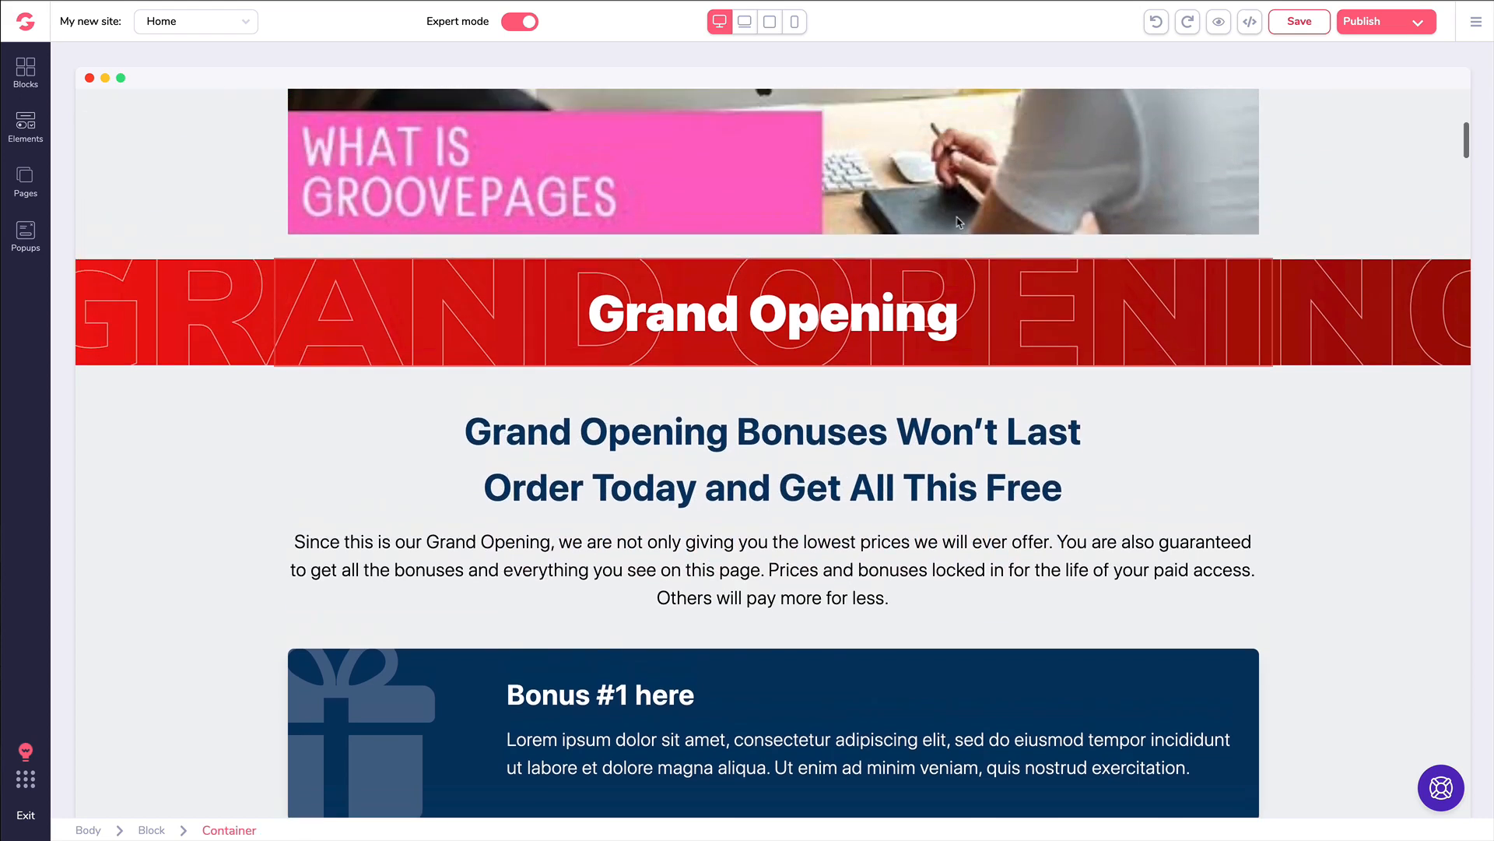
scroll(959, 223, up, 8)
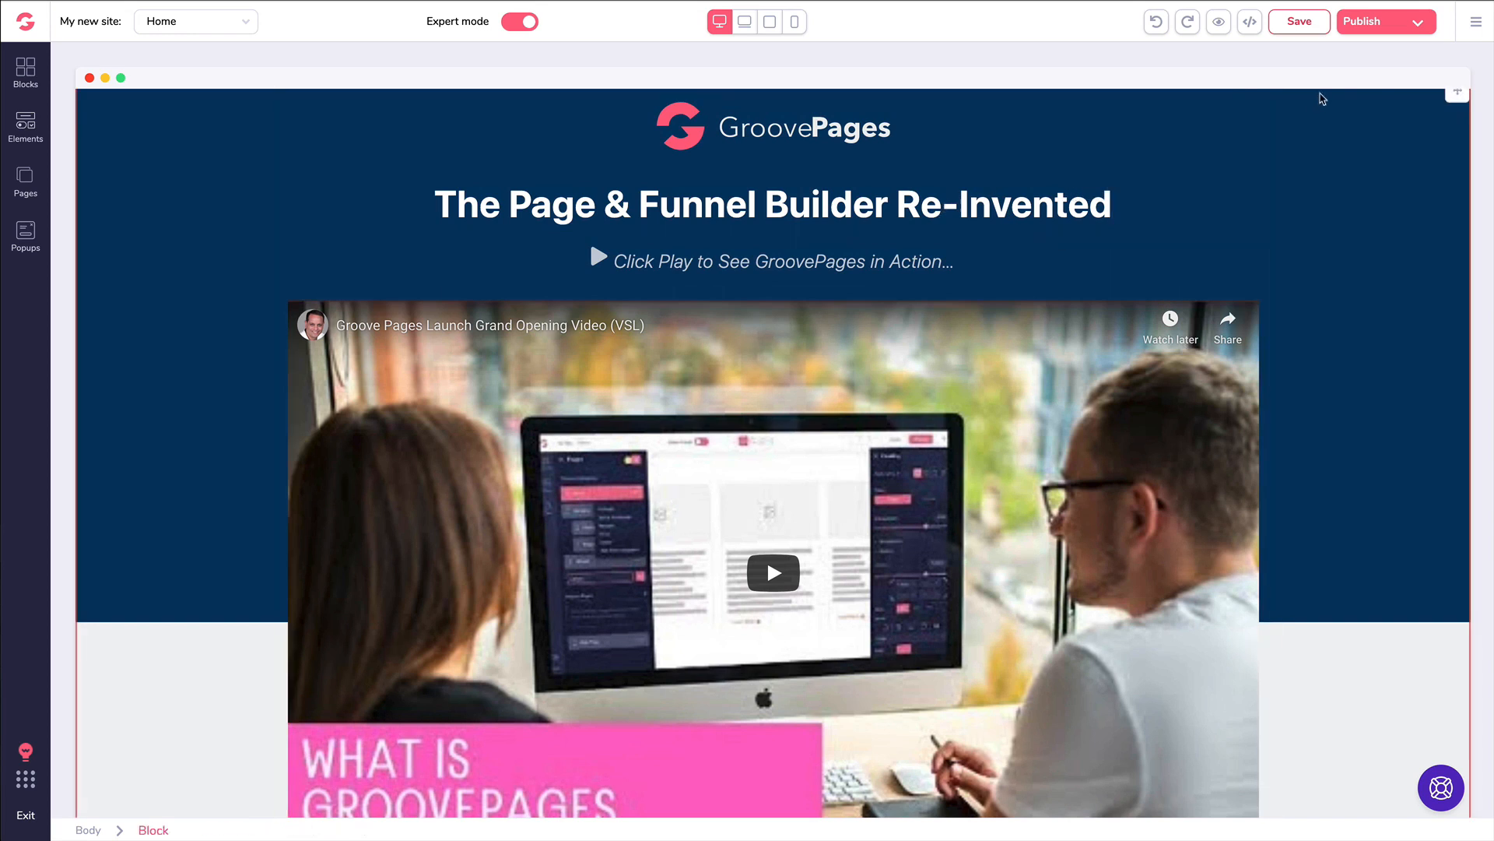
Duplicate the GroovePages logo image above the main headline and delete the extra copy
click(1317, 145)
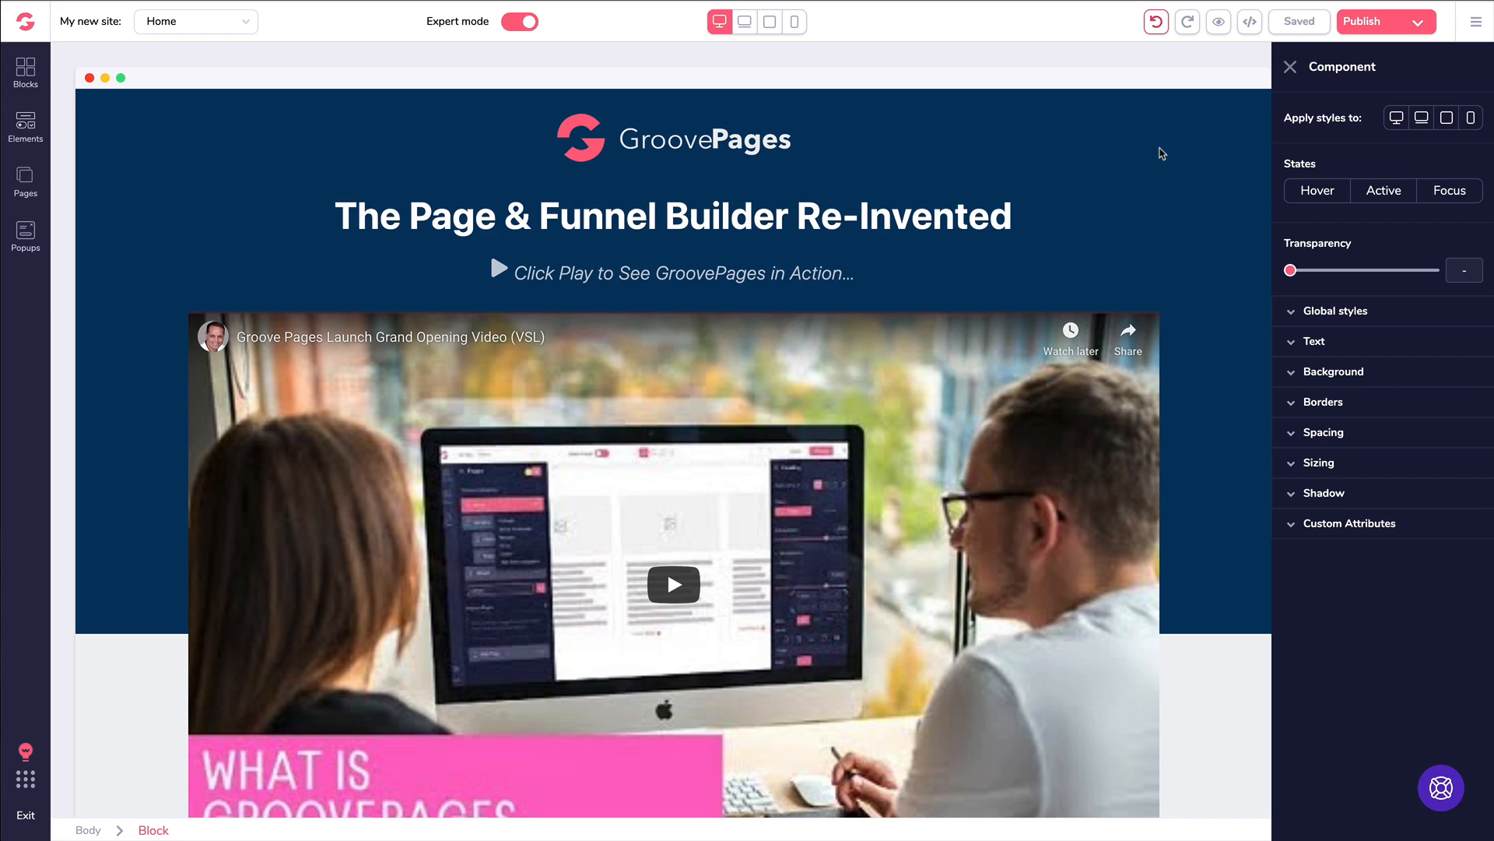
click(623, 148)
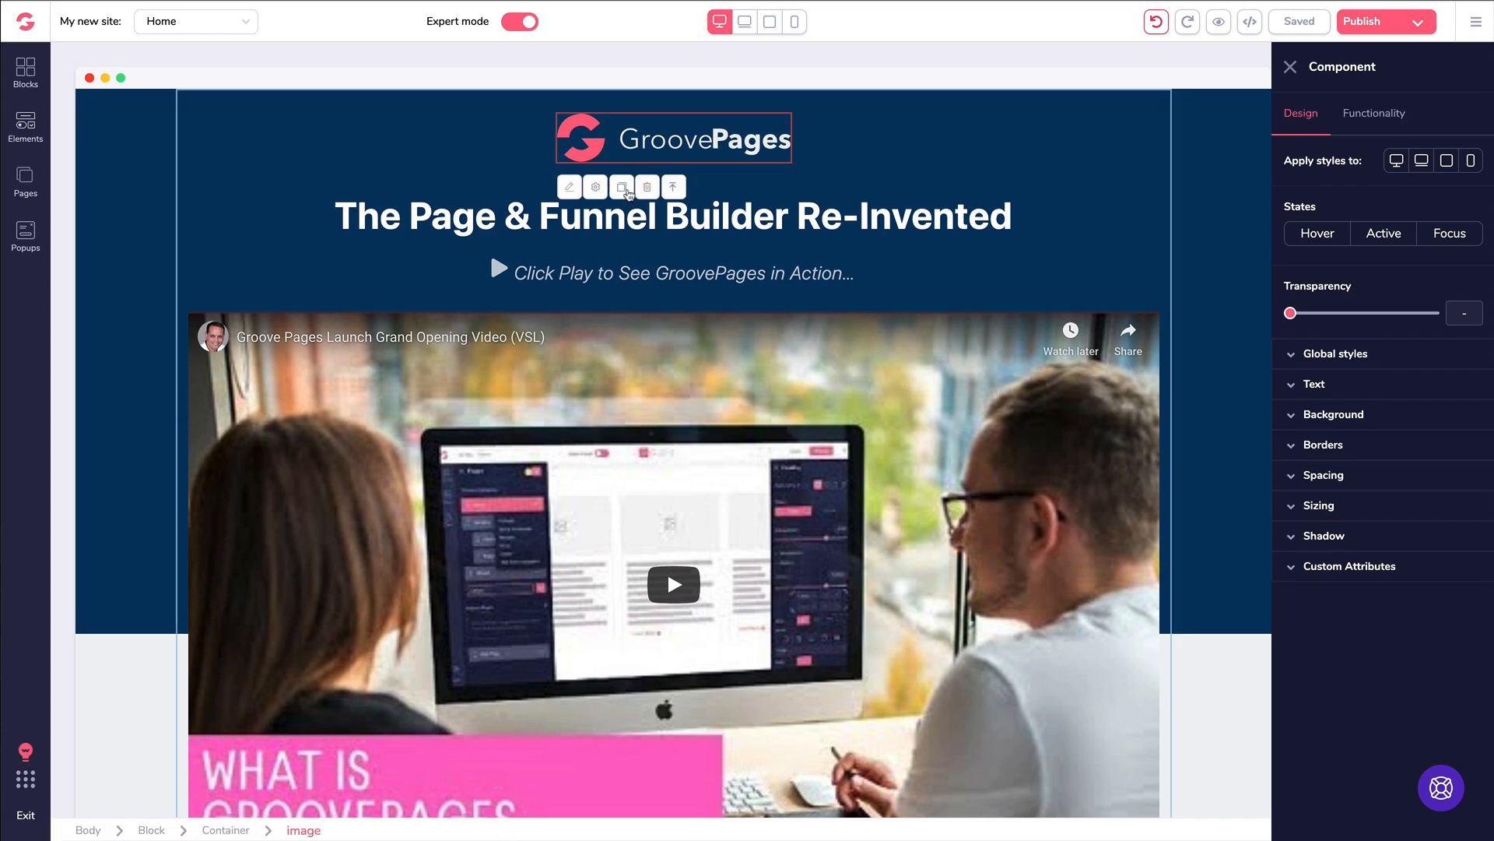
click(622, 188)
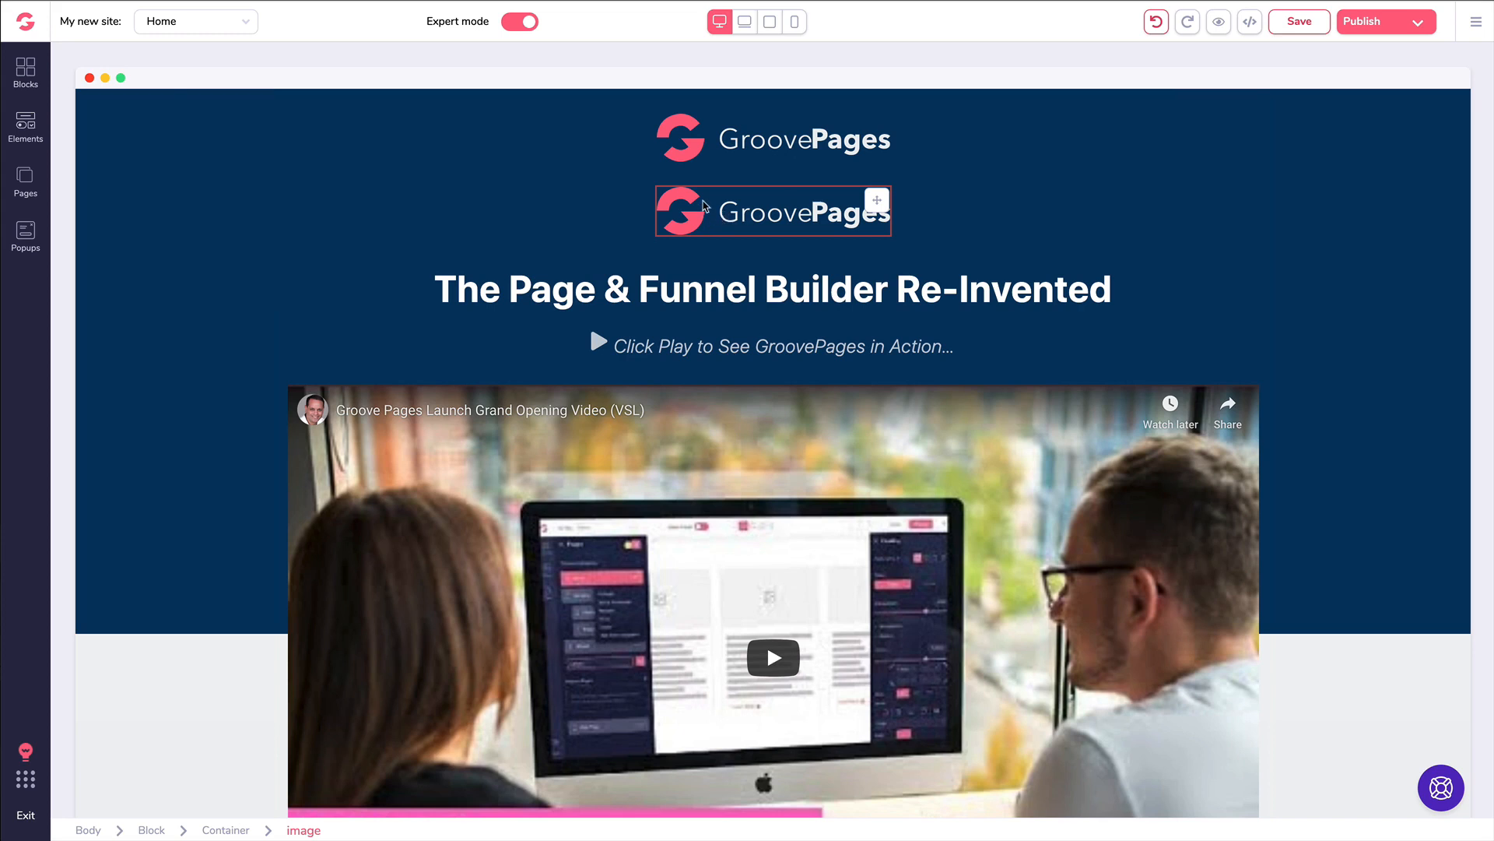
click(705, 206)
click(652, 171)
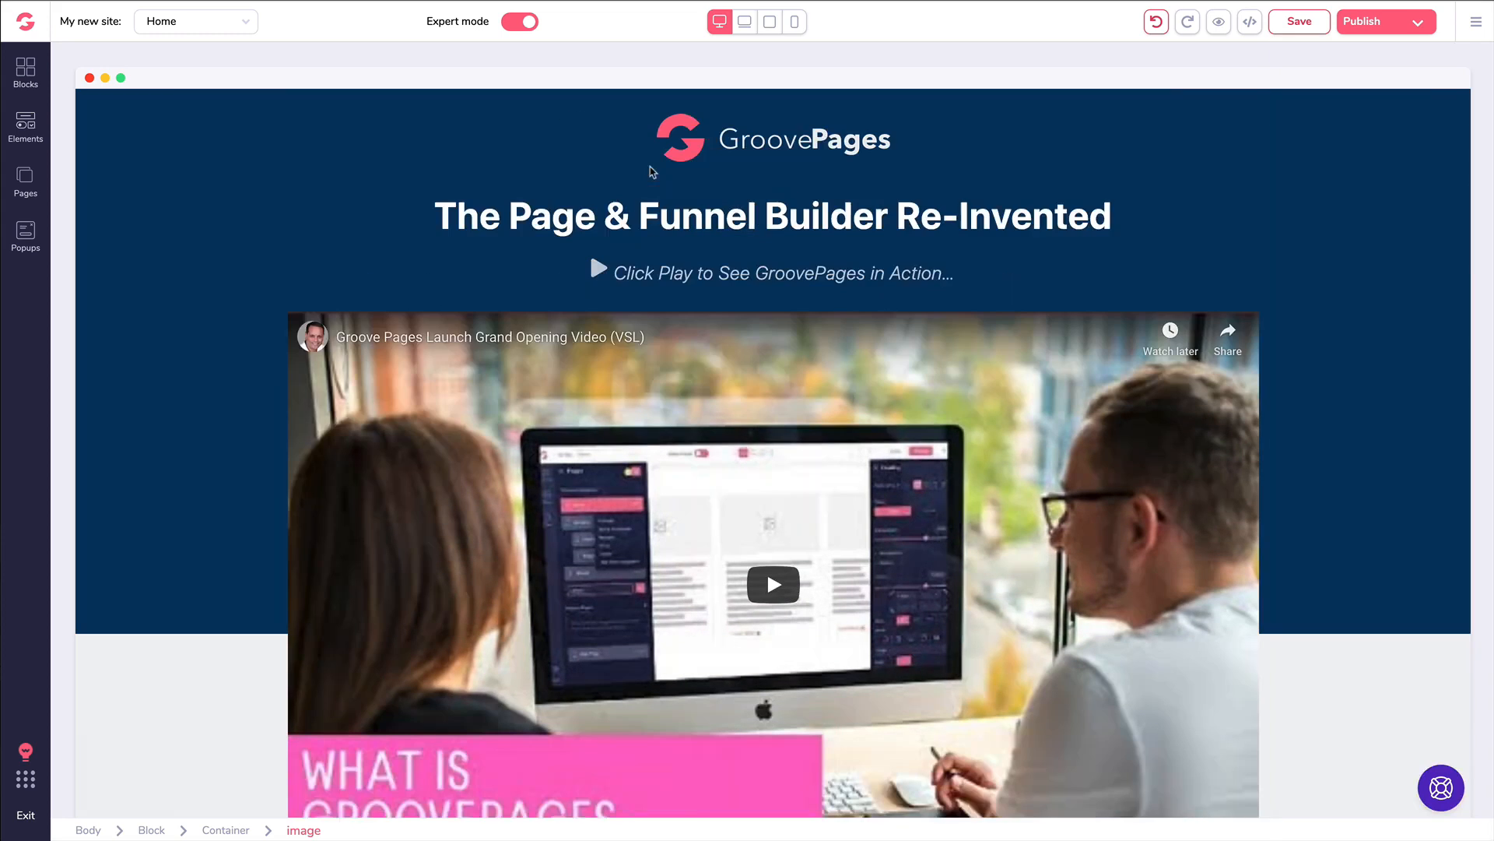
Duplicate the entire Bonus #3 box, including its gift image and text
scroll(745, 275, down, 10)
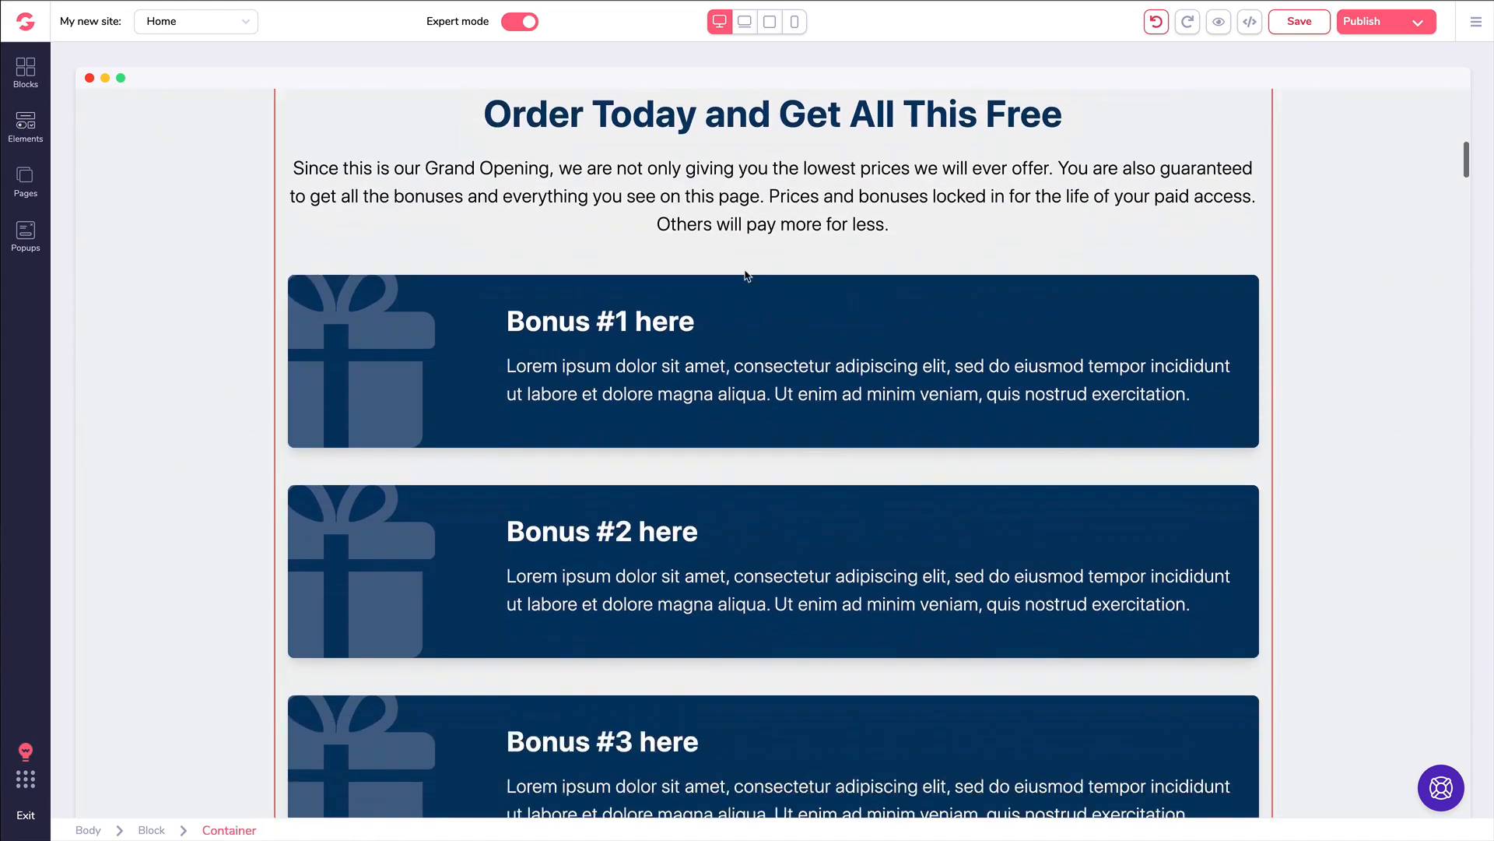
scroll(745, 275, down, 5)
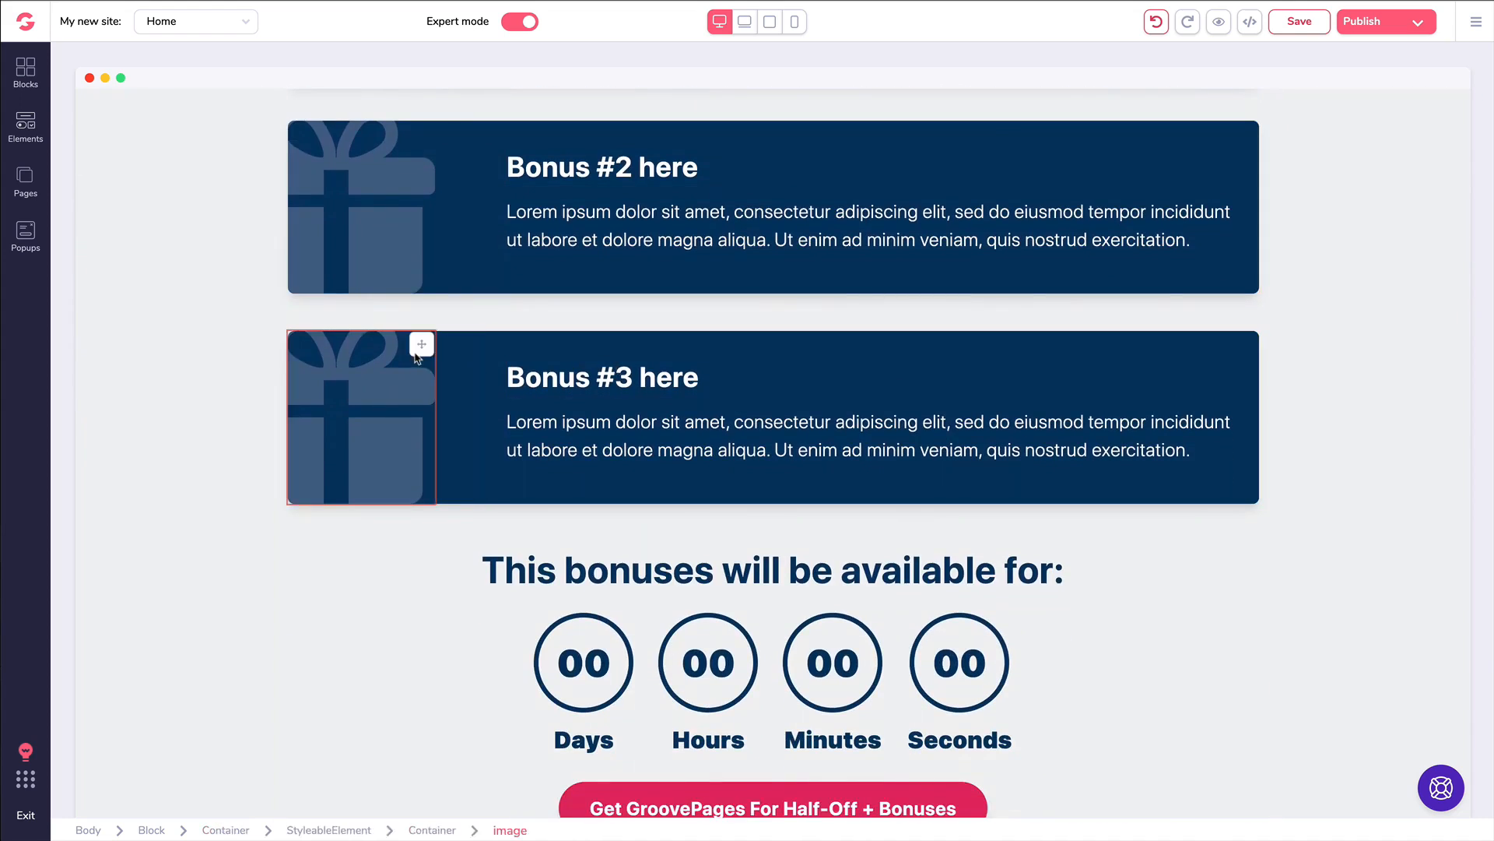
click(604, 415)
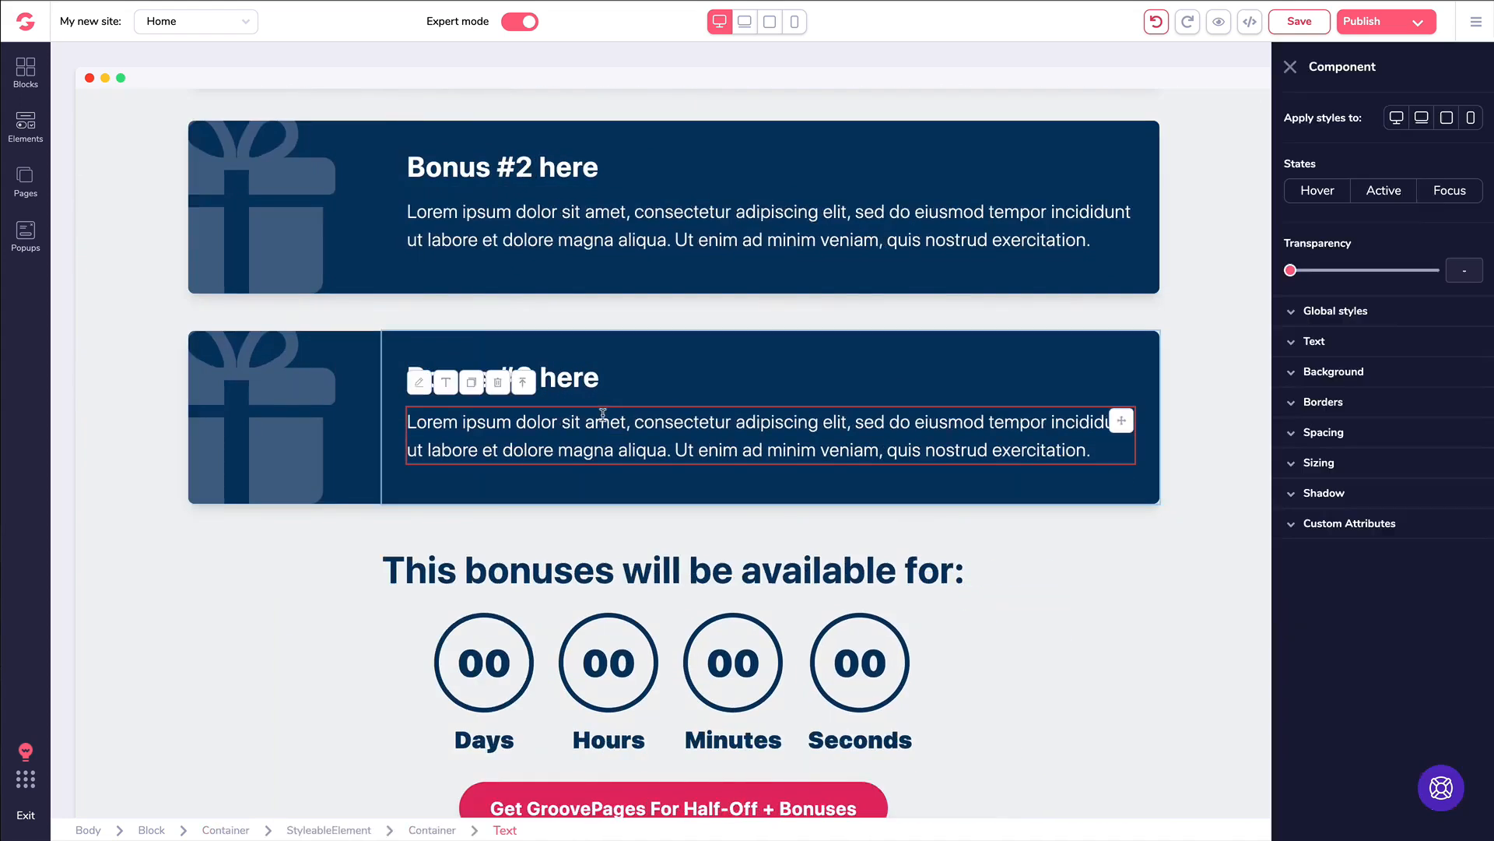
click(522, 383)
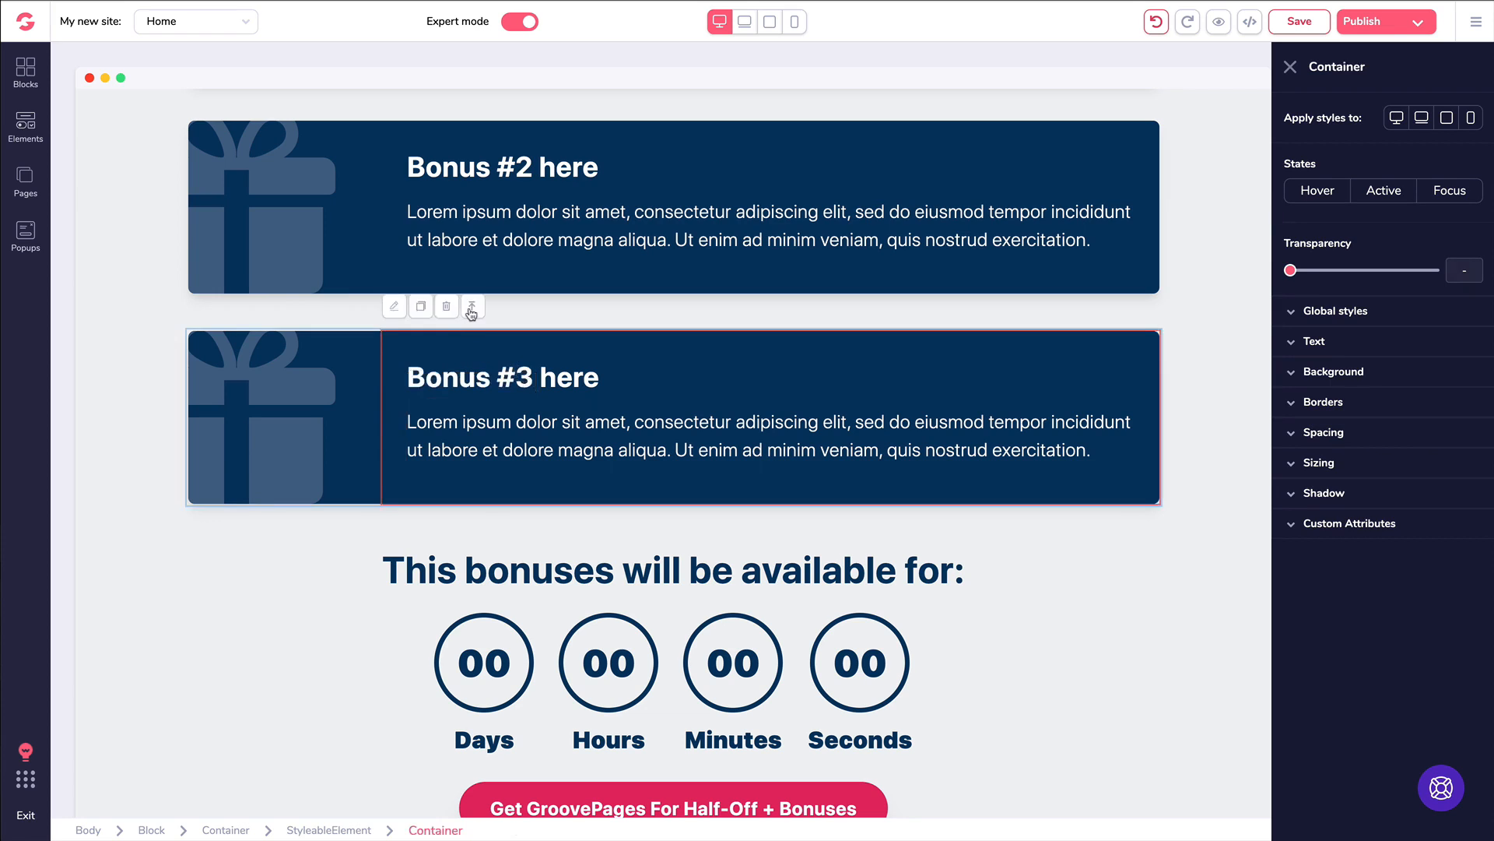
click(471, 308)
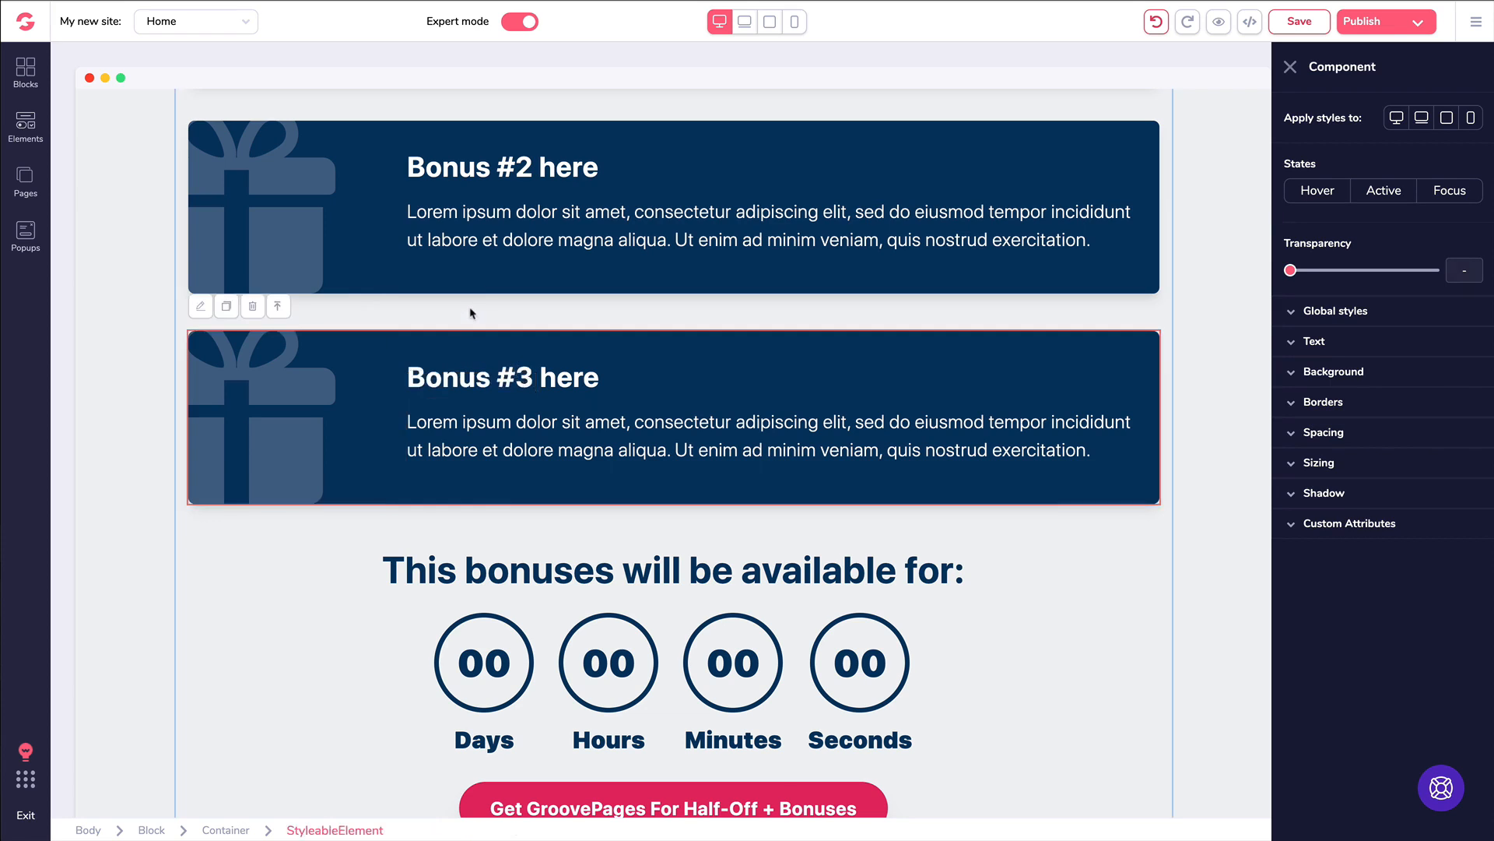
click(227, 305)
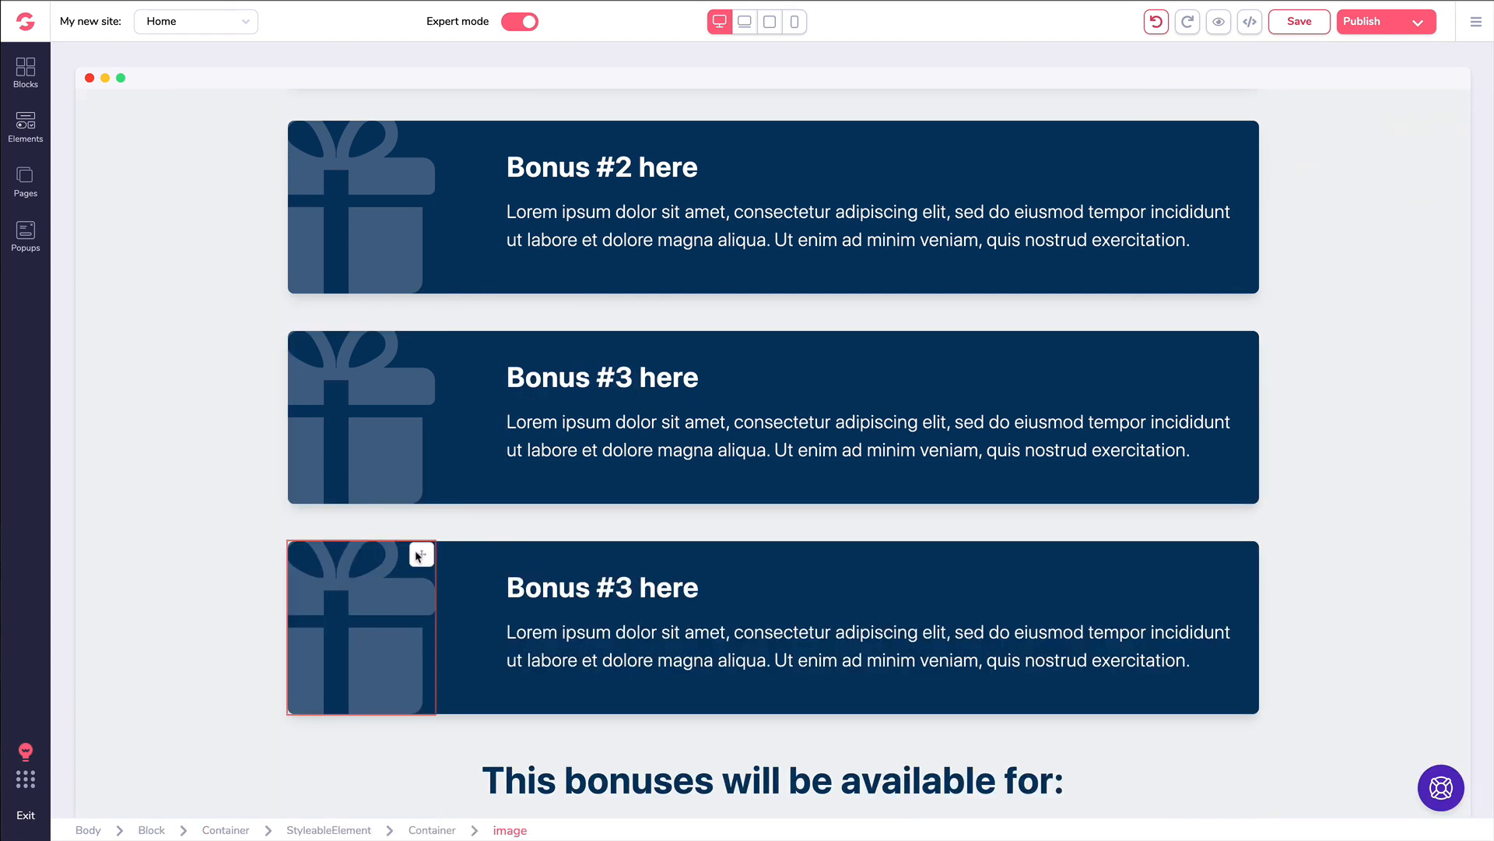
Delete the duplicated Bonus #3 box above the countdown
click(498, 571)
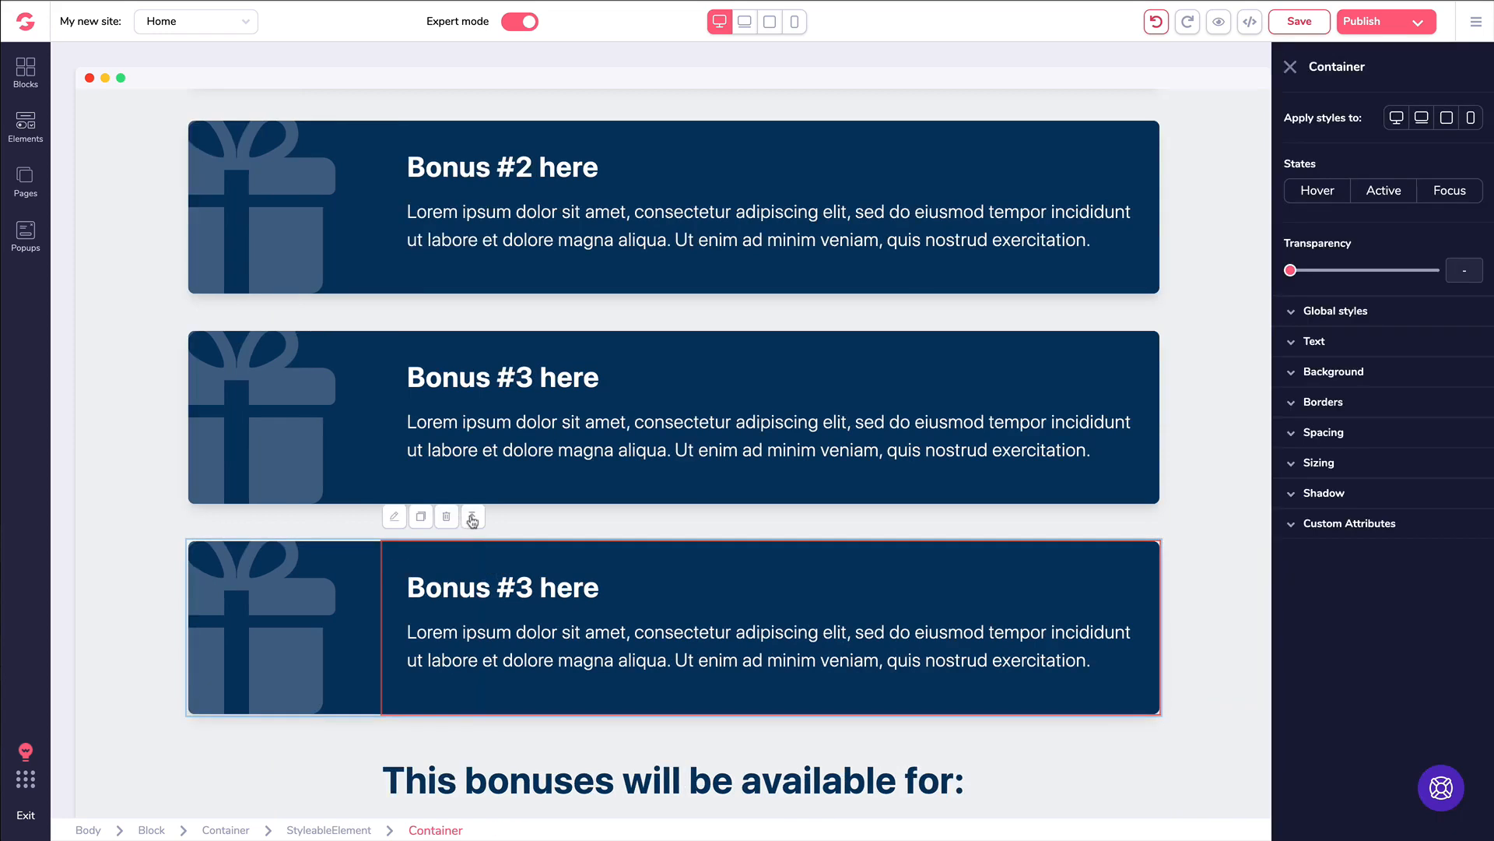
click(470, 520)
click(252, 517)
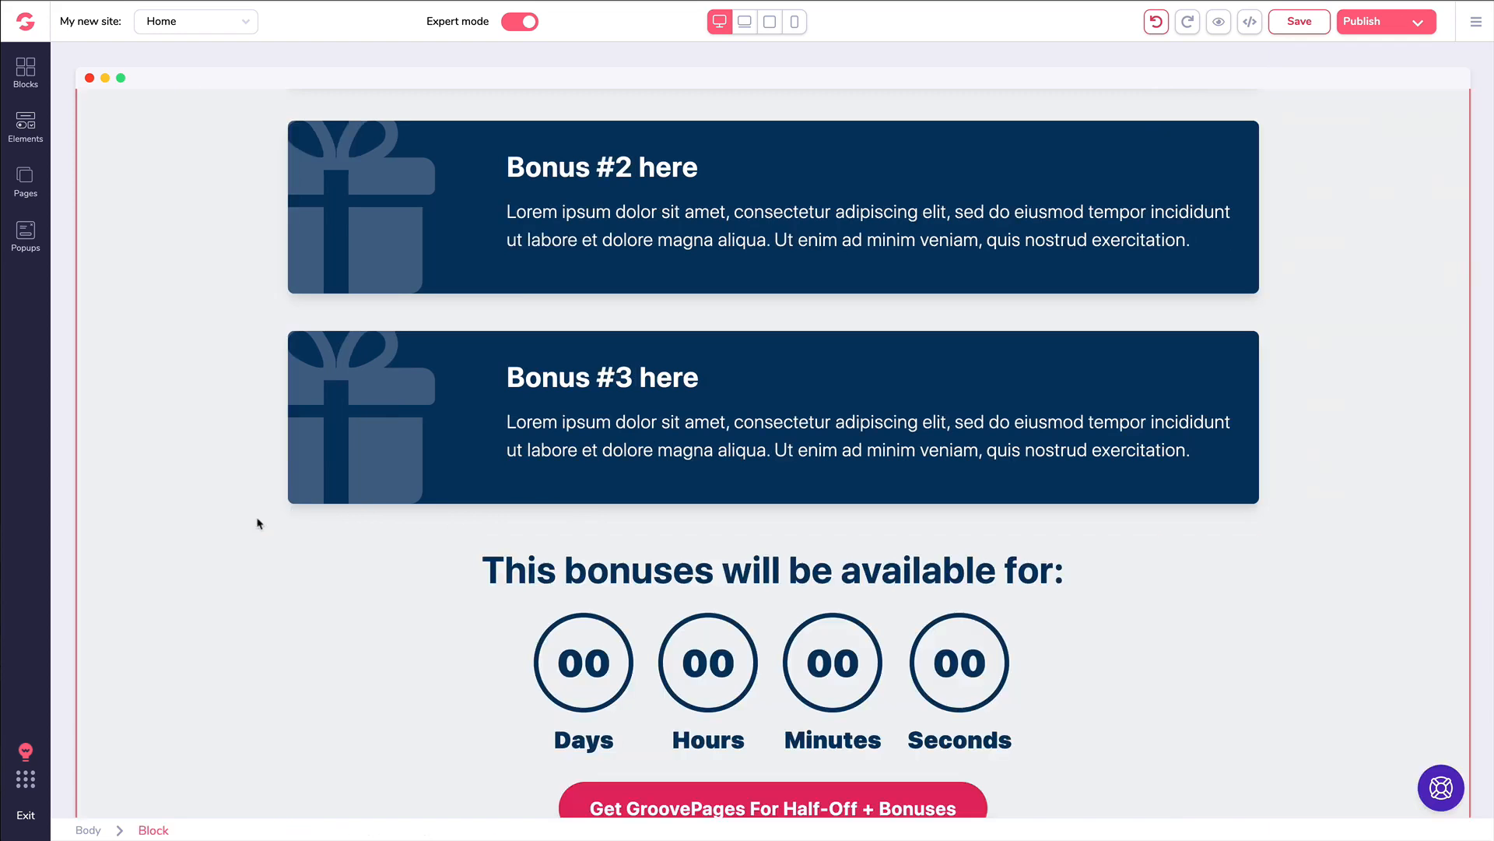
Duplicate the whole "Headline right here" block below the "Simply better" banner
scroll(523, 387, down, 12)
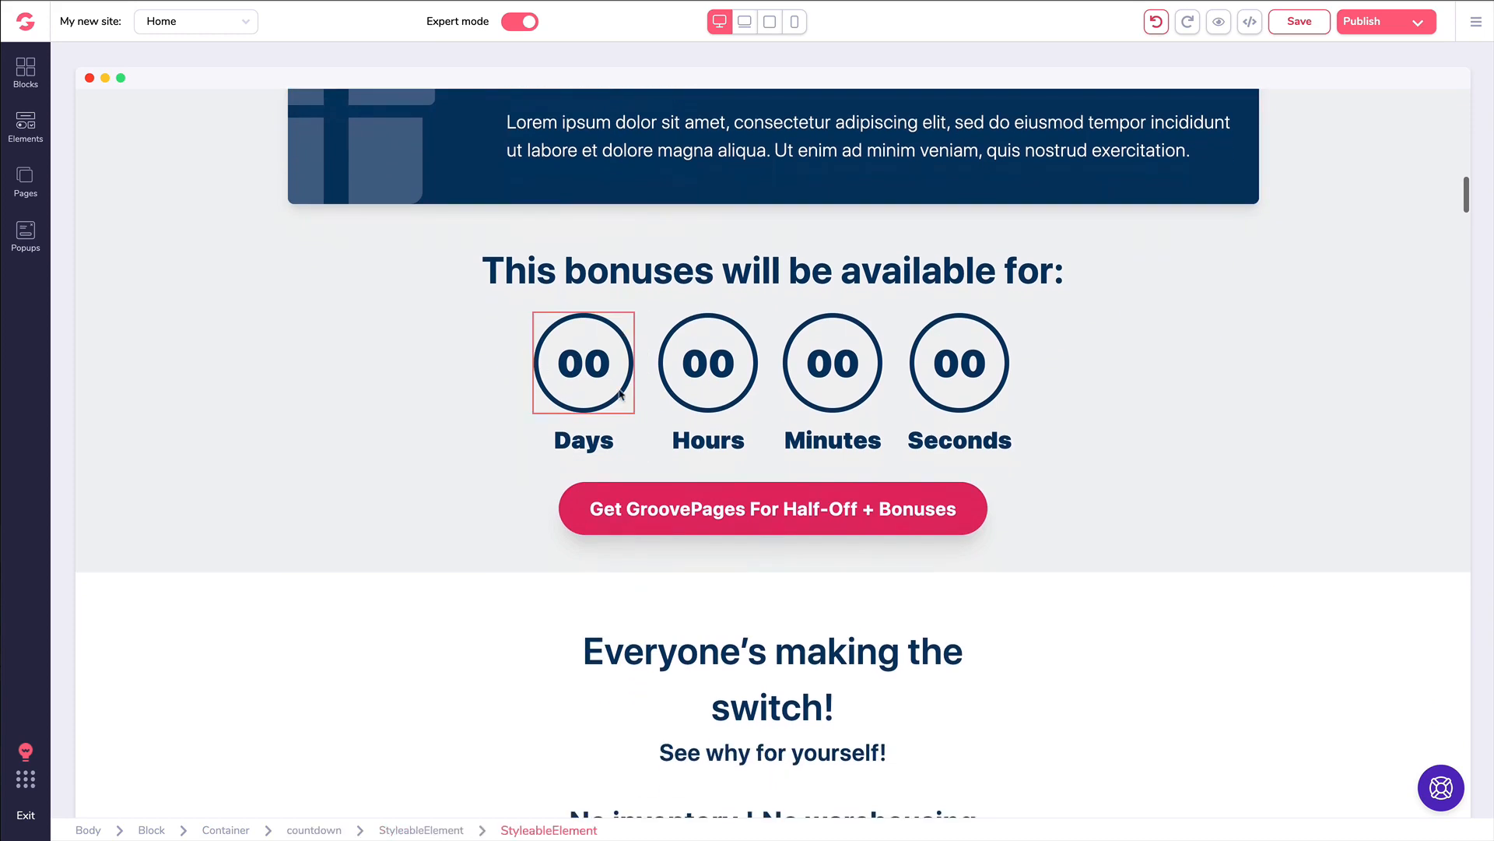
scroll(644, 411, down, 5)
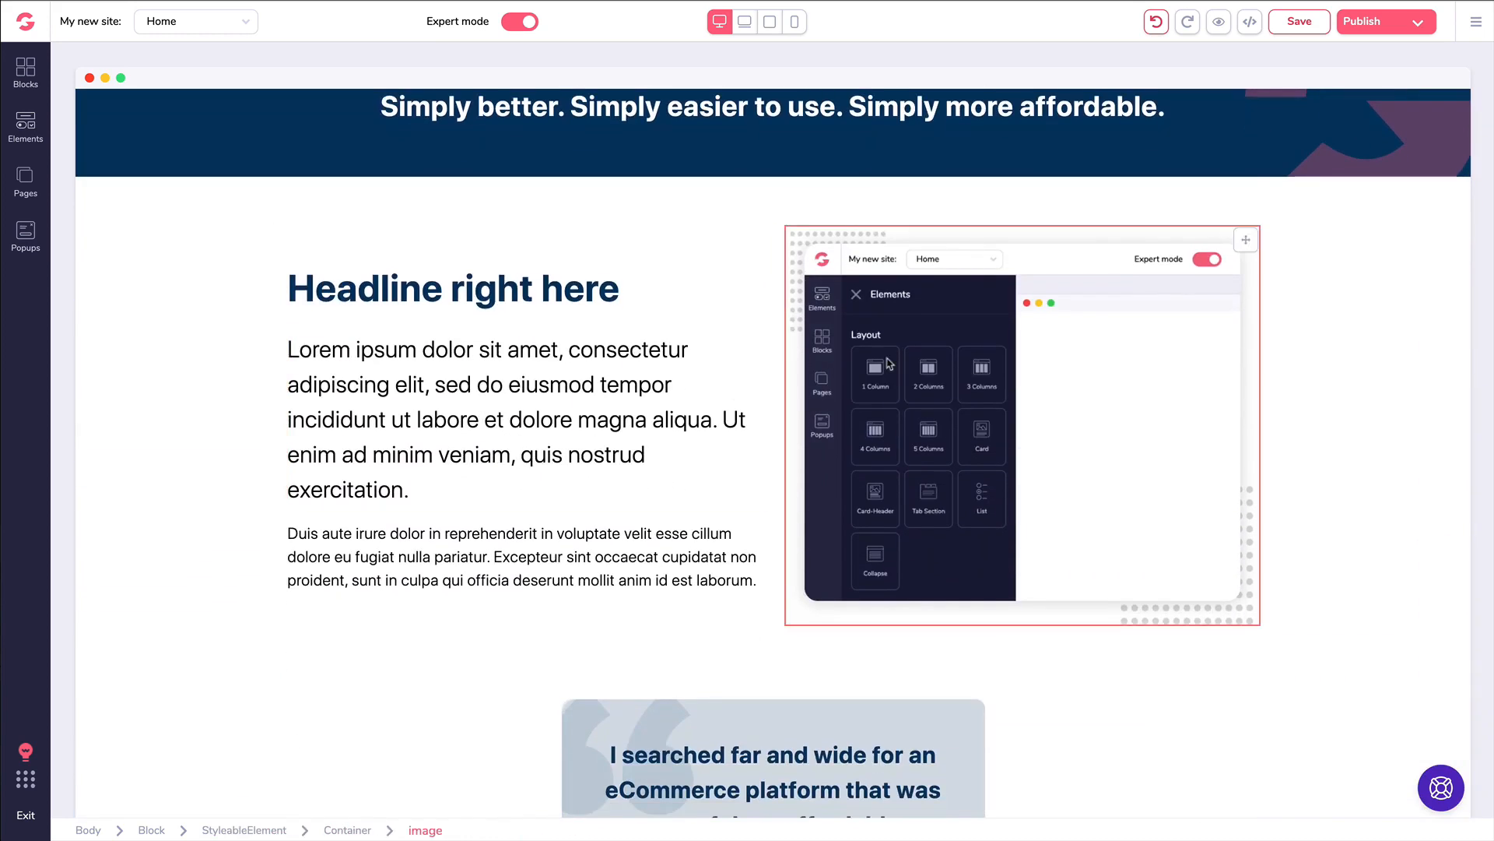
click(889, 362)
click(303, 265)
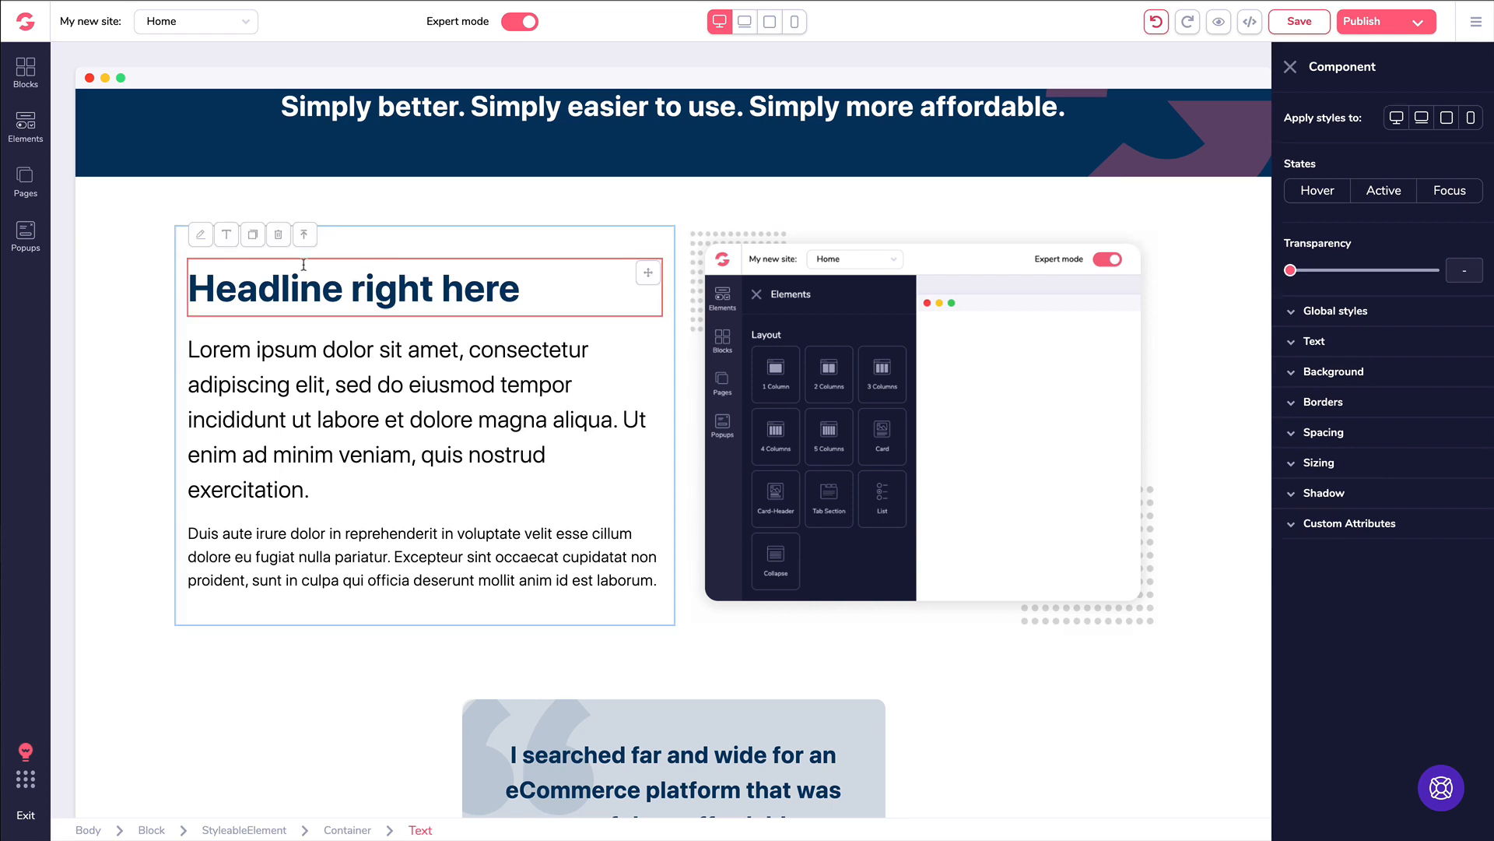
scroll(374, 420, down, 2)
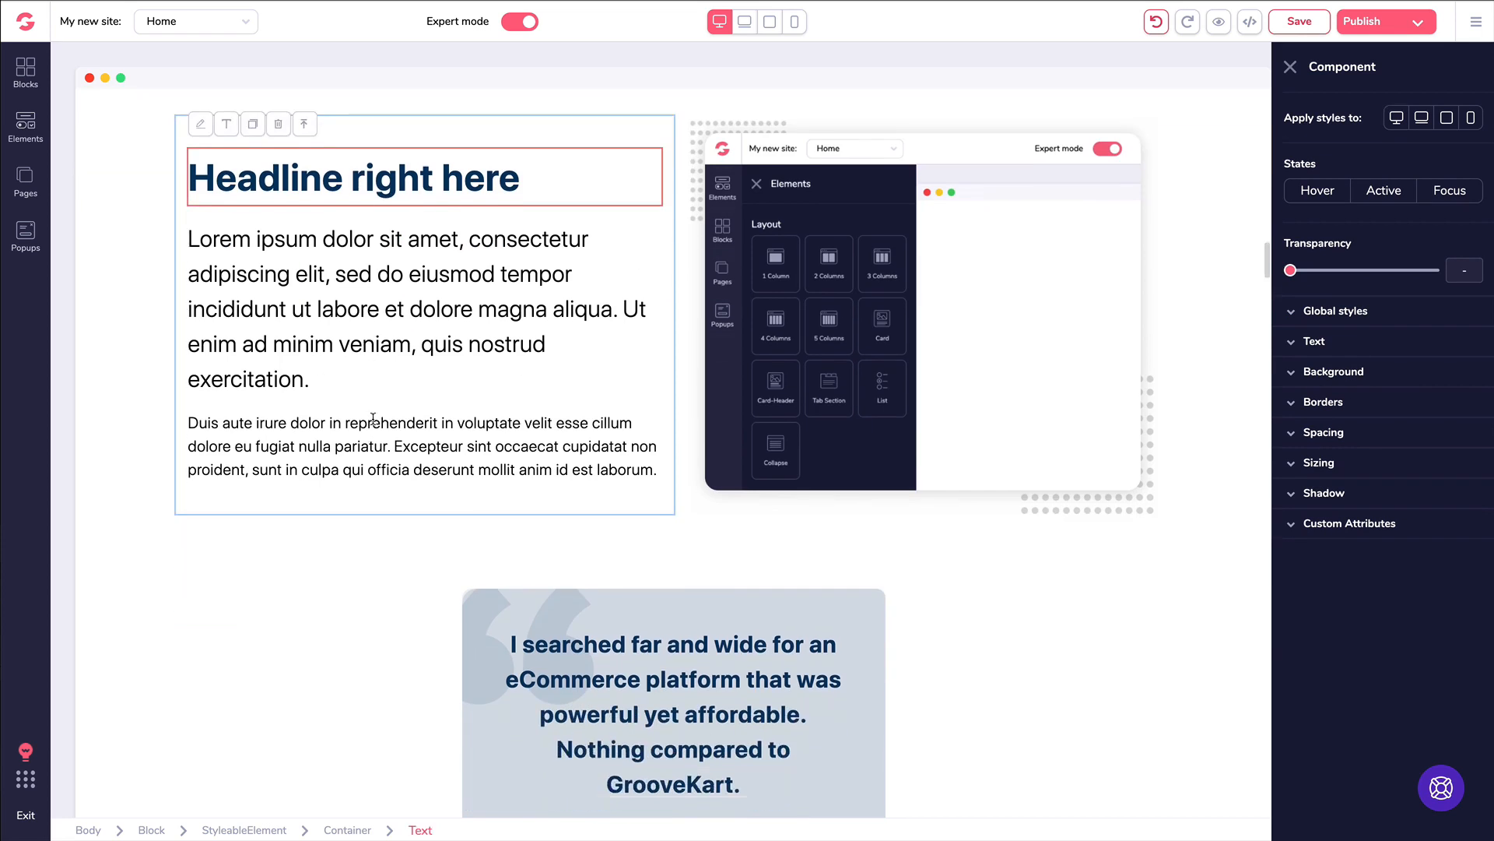
scroll(373, 420, up, 3)
click(131, 311)
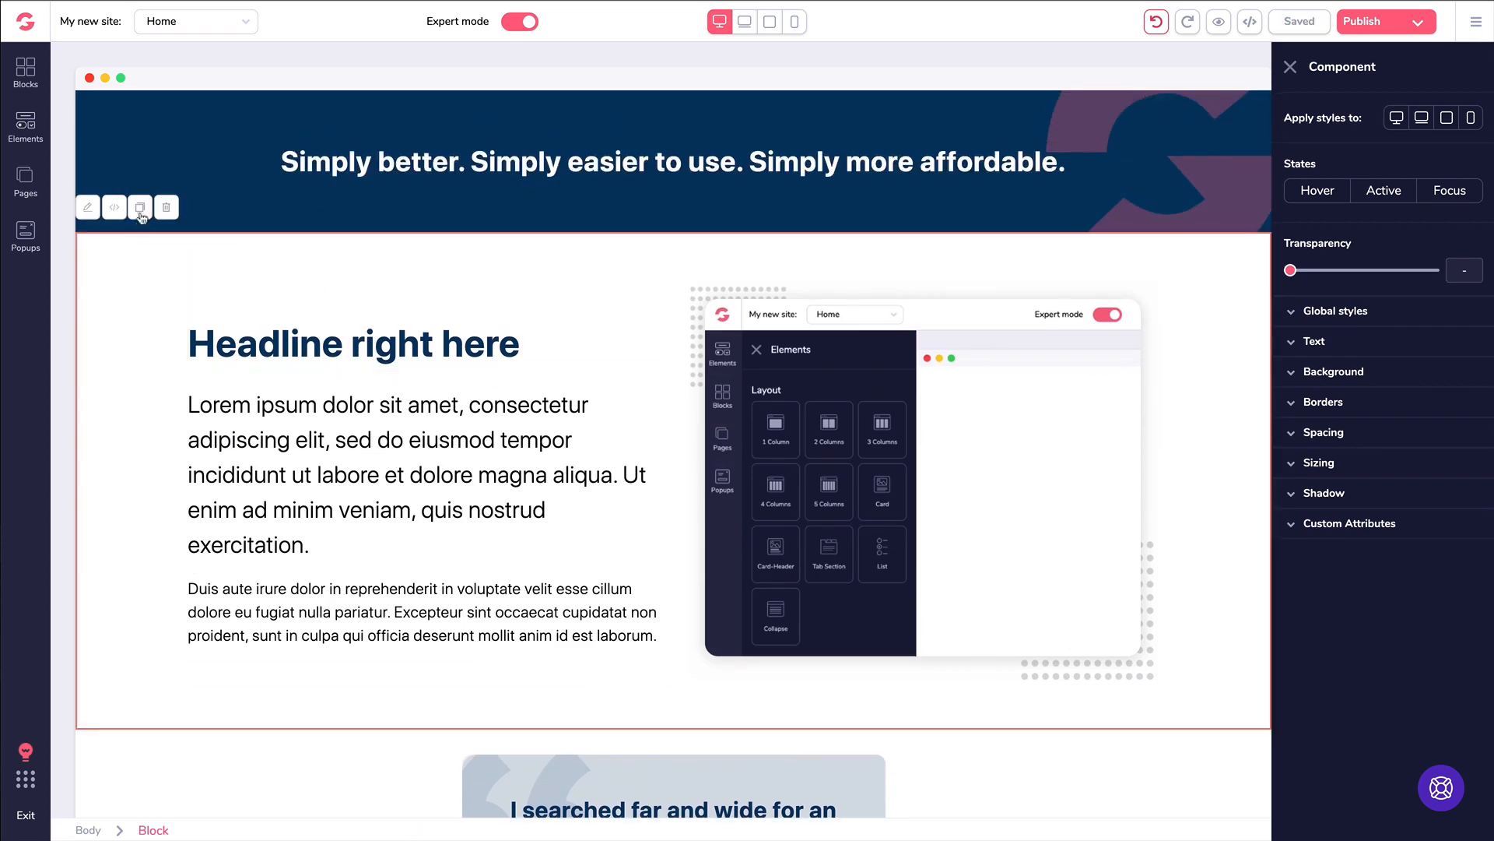
click(140, 209)
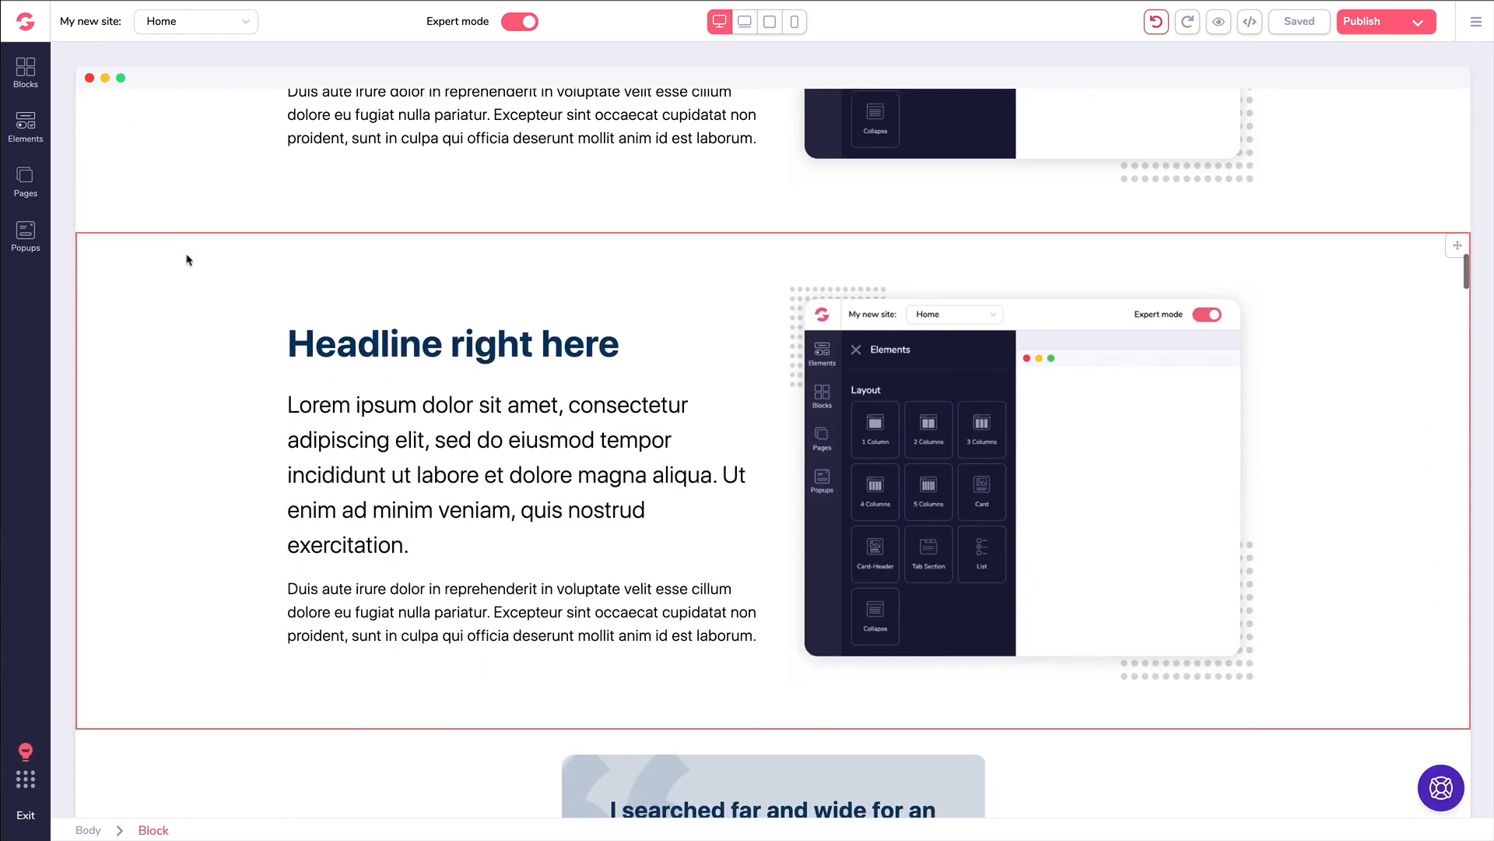
Delete the duplicated "Headline right here" block above the testimonial
click(1457, 242)
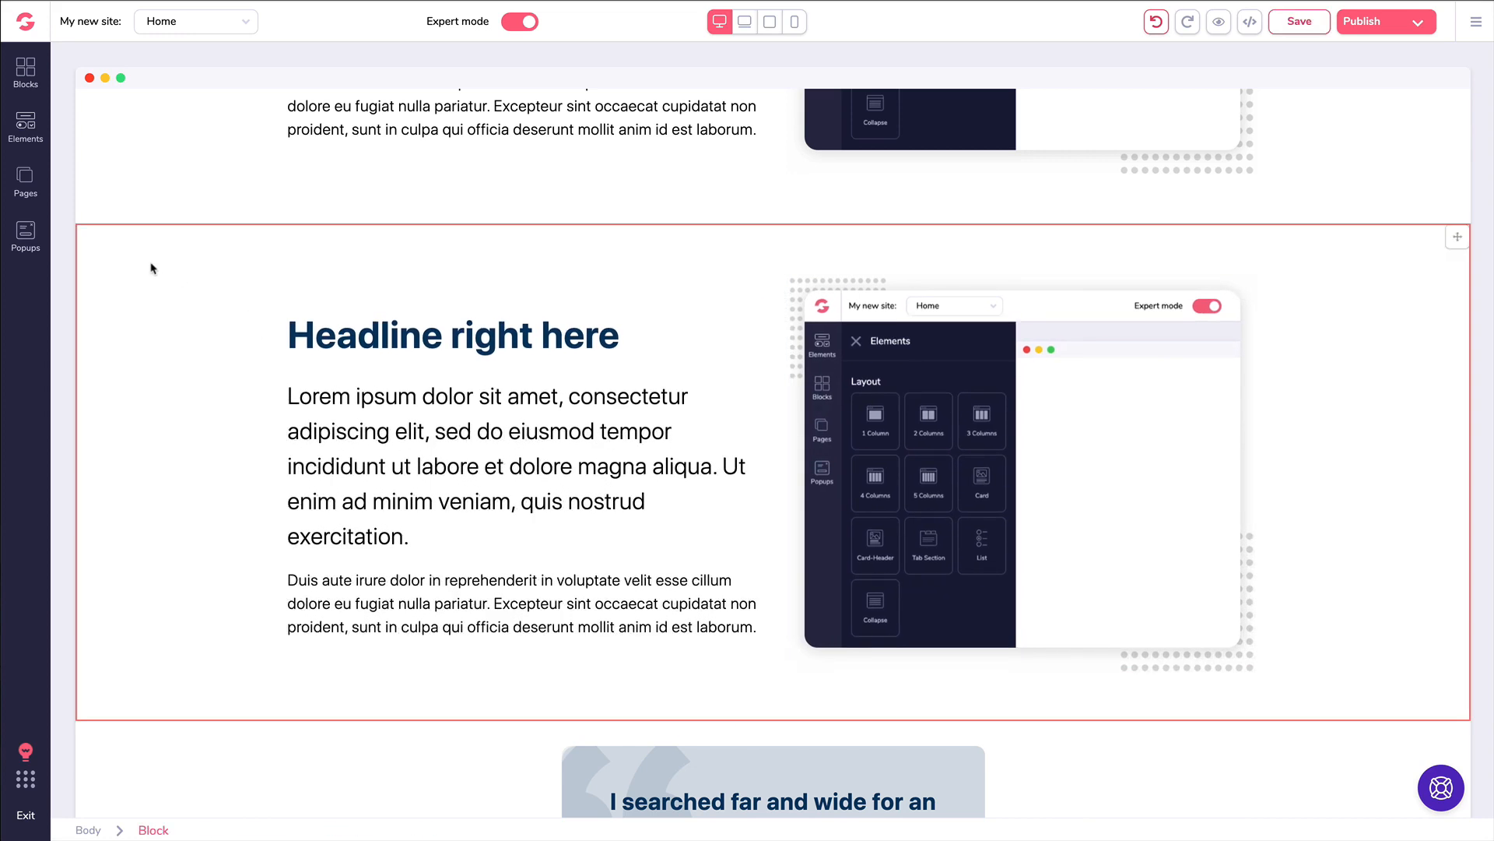
click(151, 268)
click(170, 210)
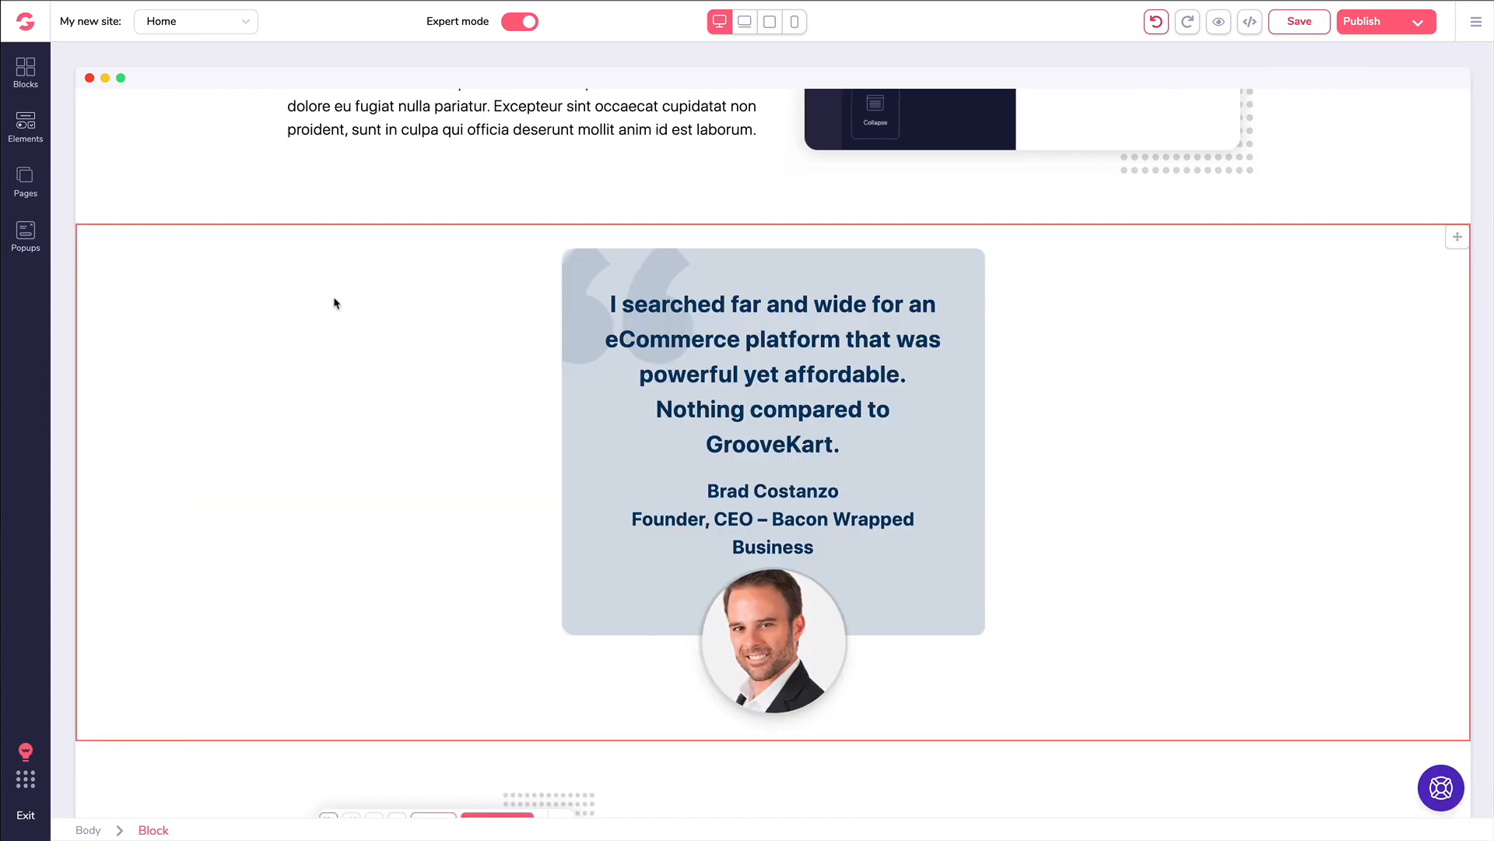
Open the hero headline "The Page & Funnel Builder Re-Invented" for inline text editing
scroll(343, 302, up, 20)
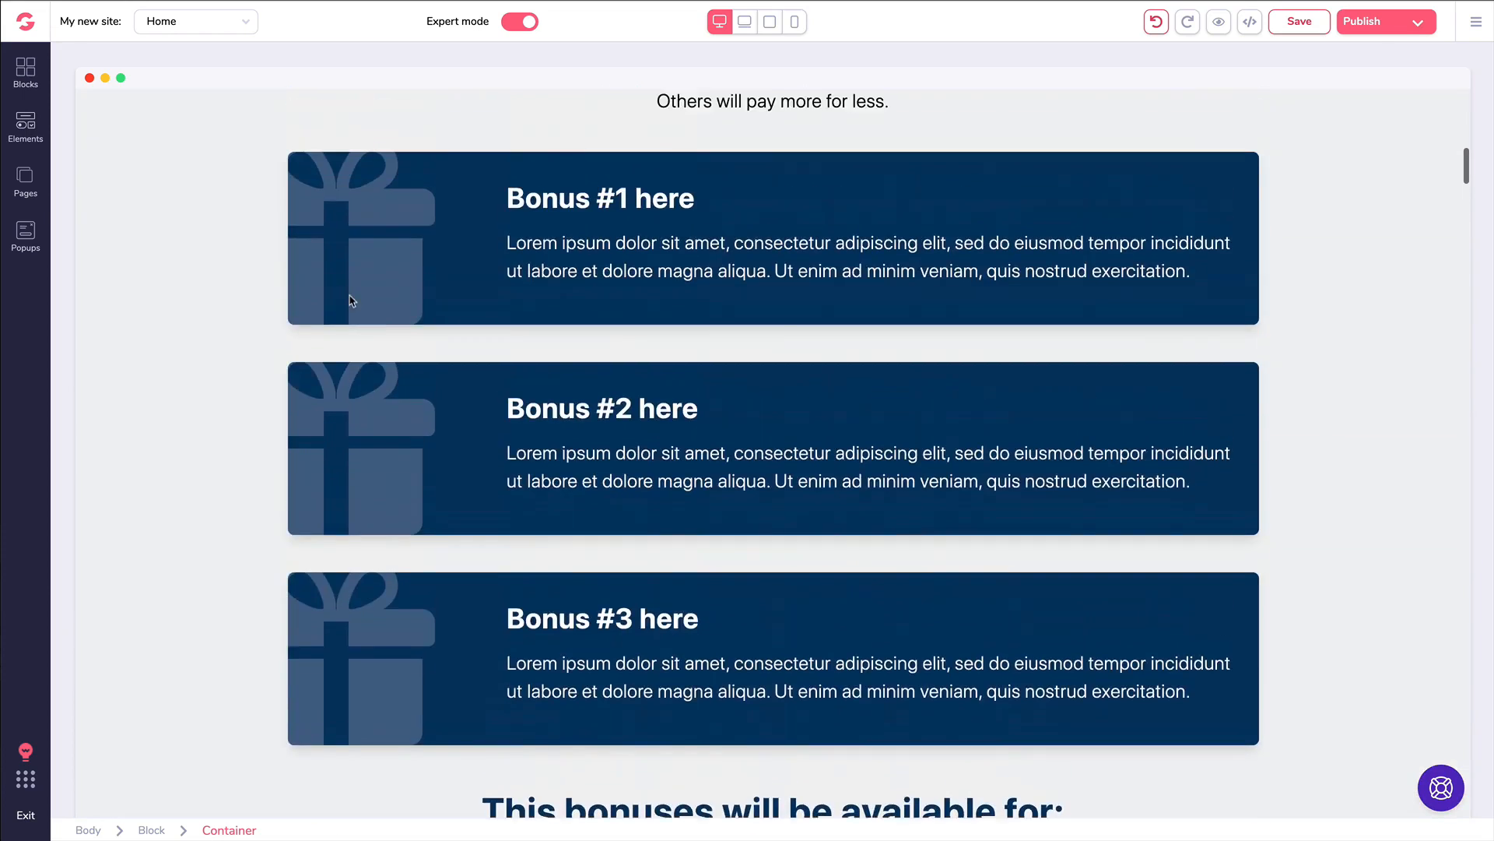
scroll(349, 300, up, 15)
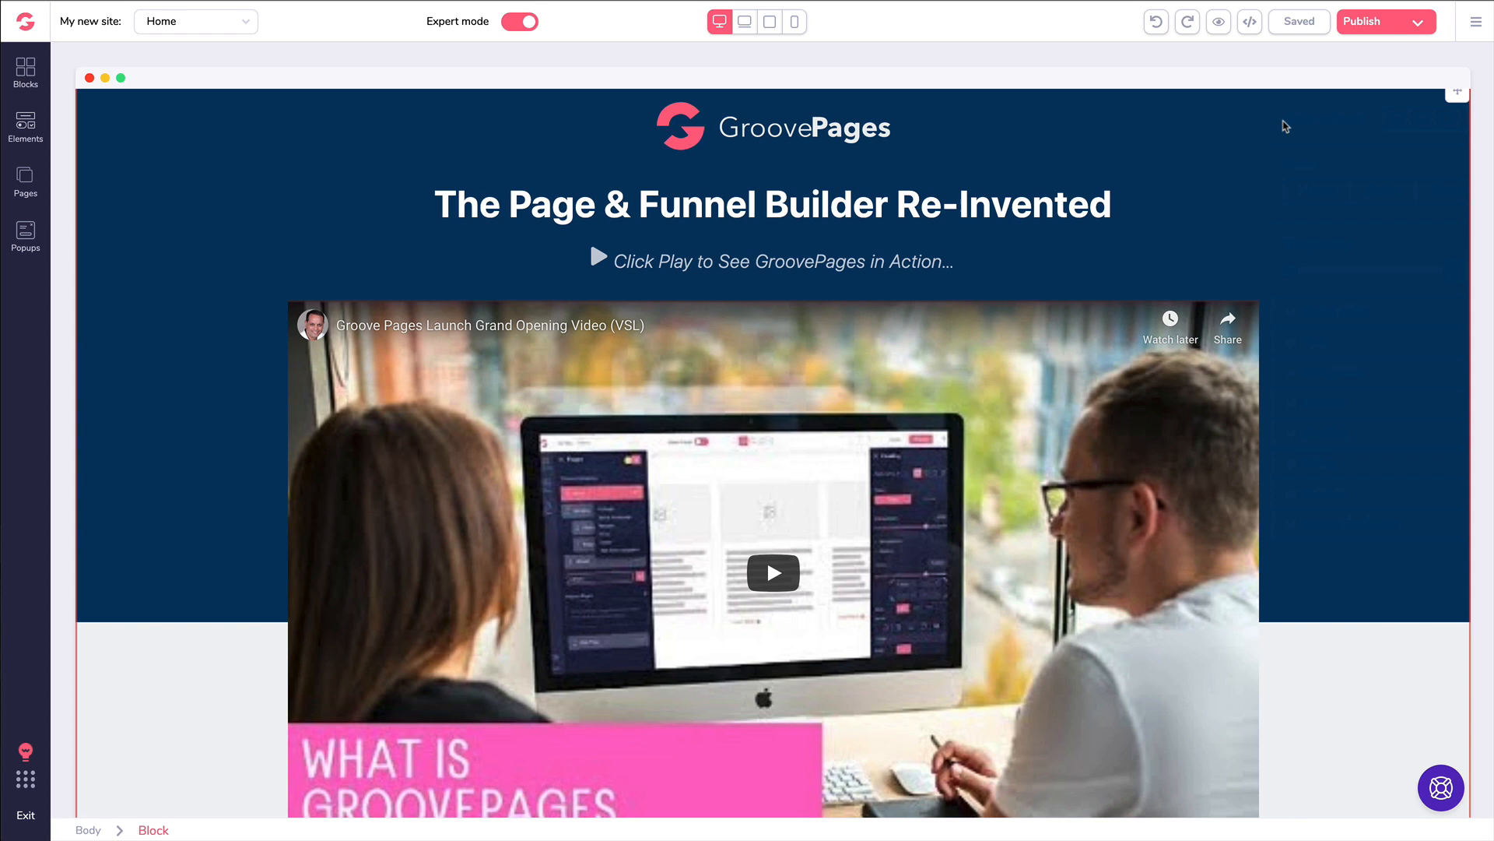
click(600, 203)
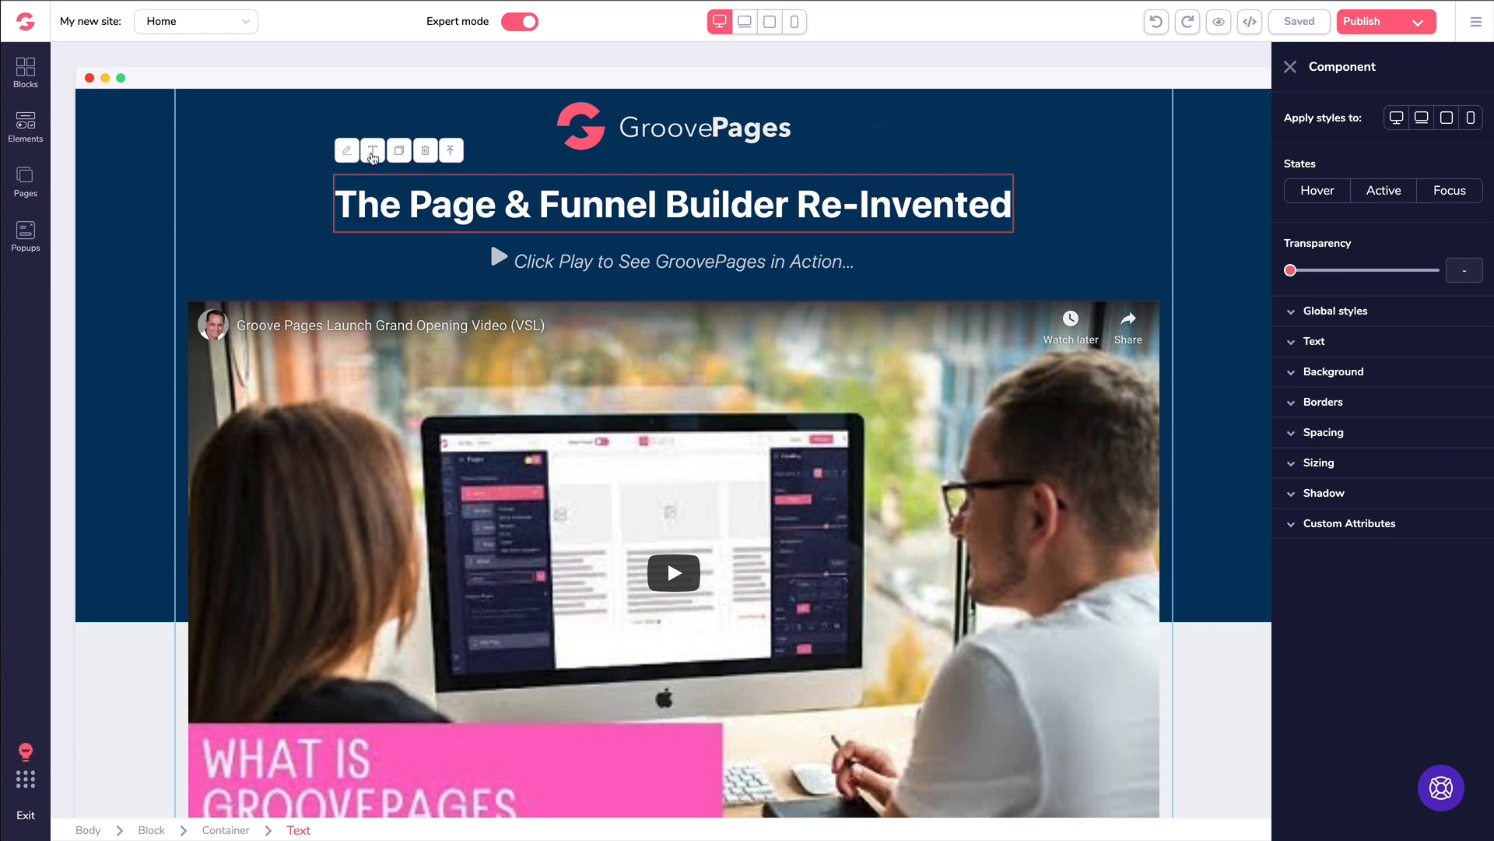
click(372, 152)
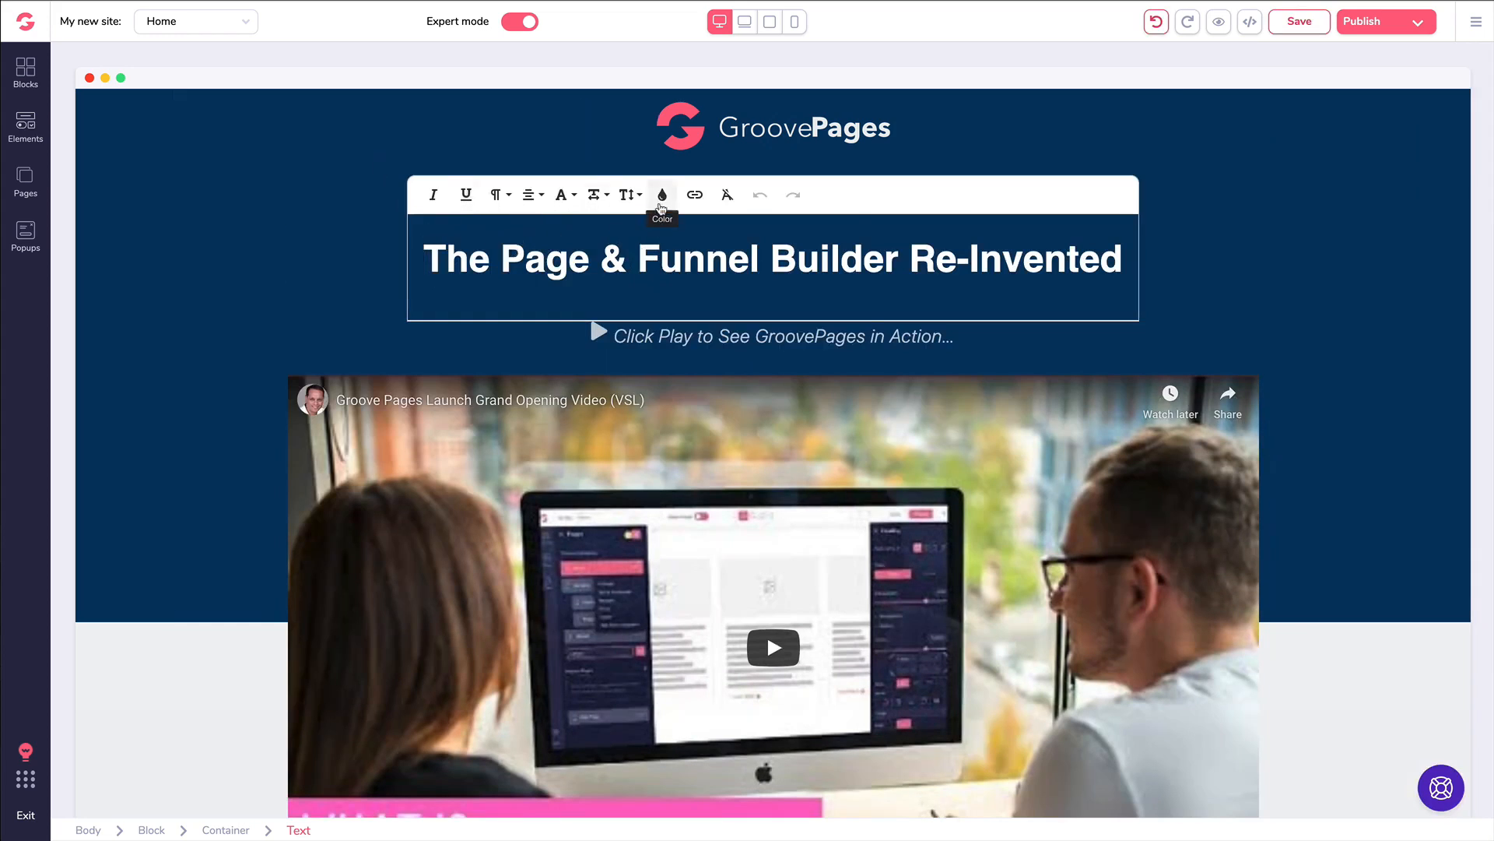
Examine the text colour, background colour, font size and font family options available for the hero headline
click(663, 194)
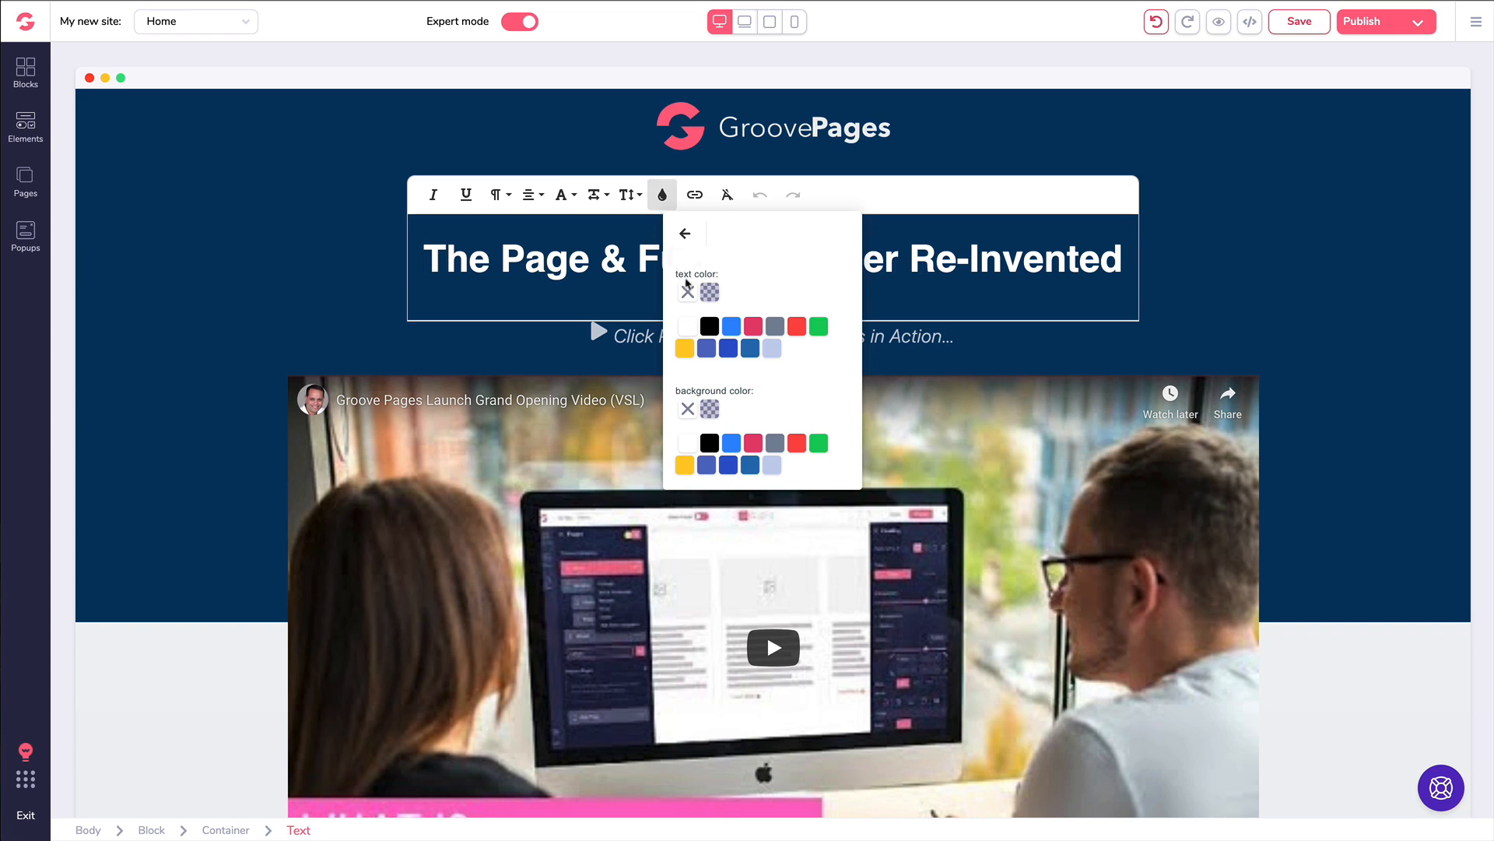
click(685, 232)
click(635, 196)
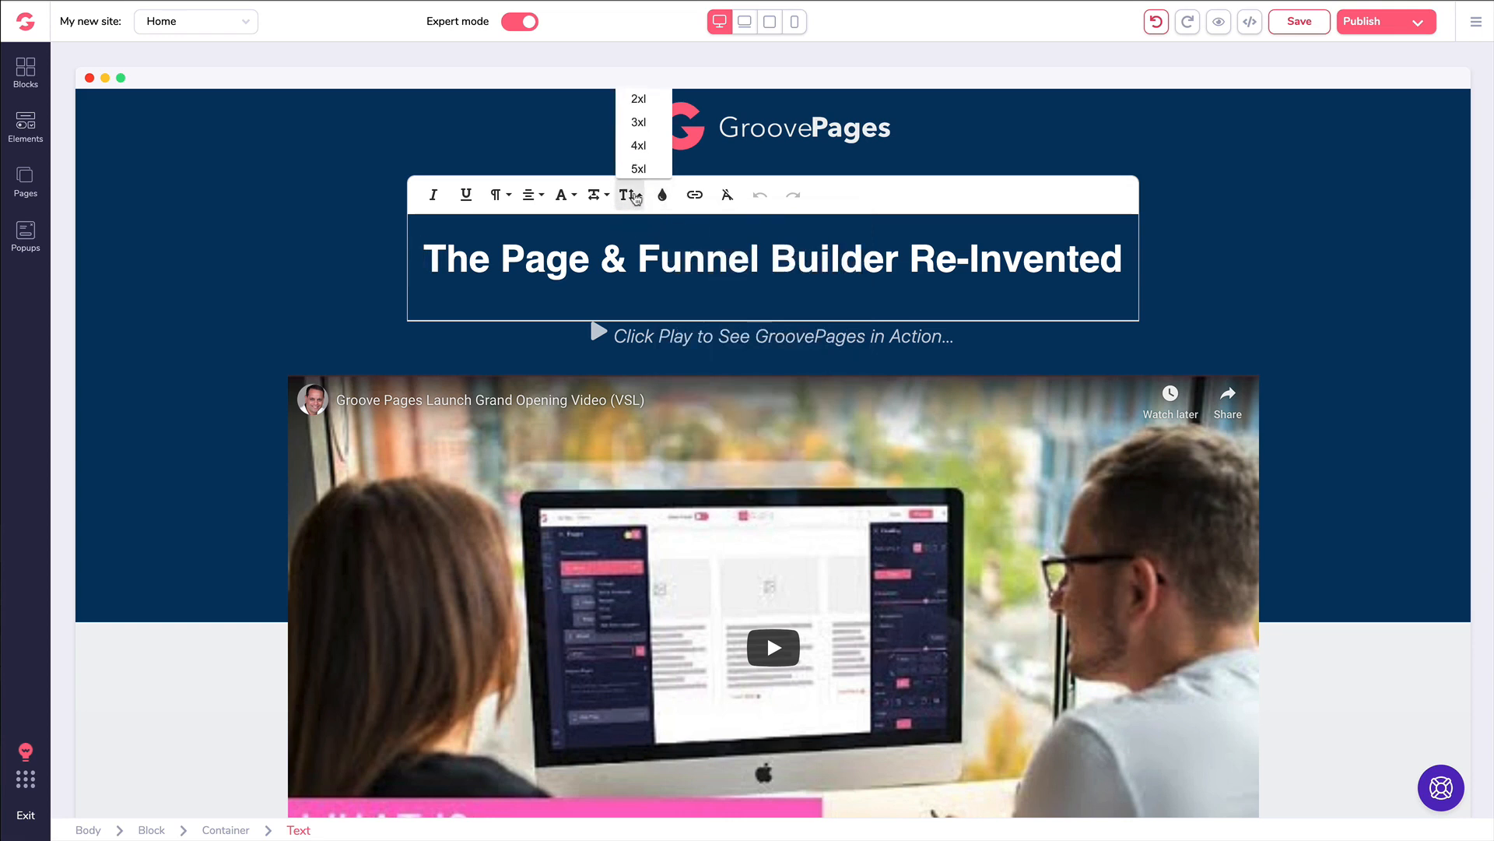
click(635, 199)
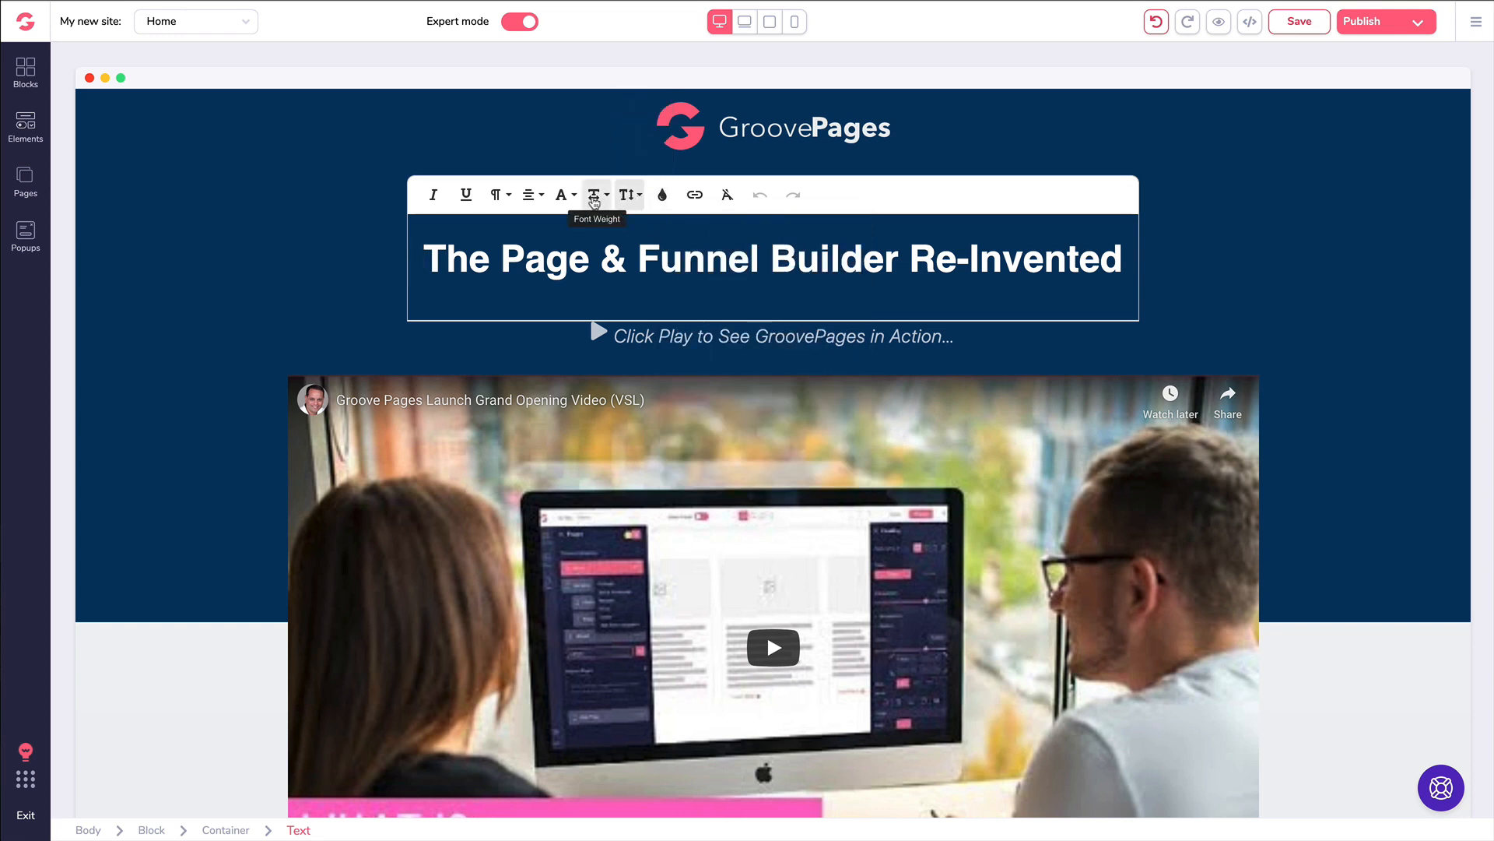
click(562, 194)
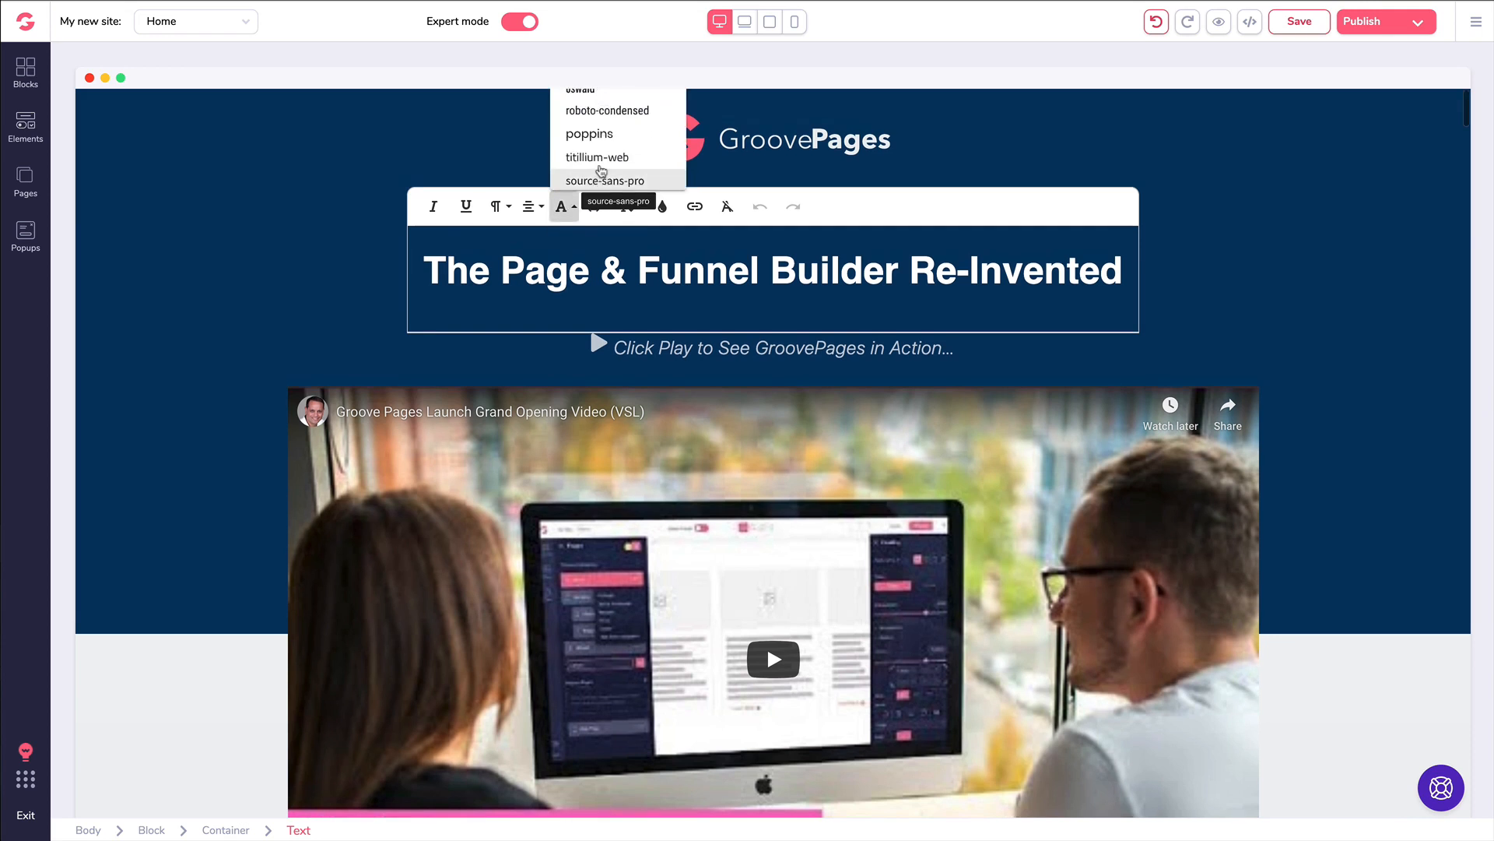
scroll(599, 171, down, 2)
scroll(599, 171, up, 2)
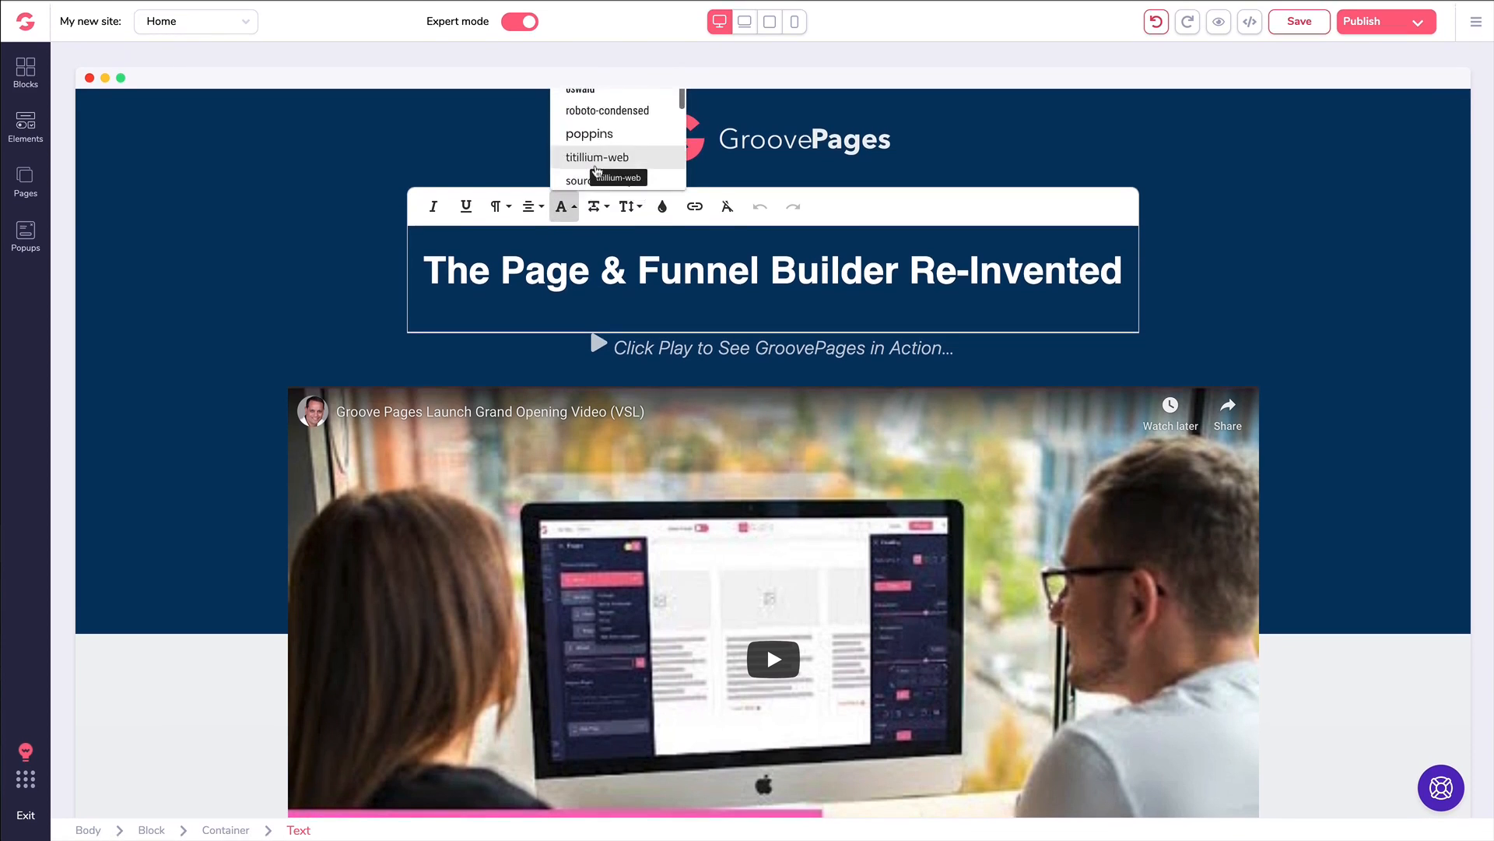
click(596, 165)
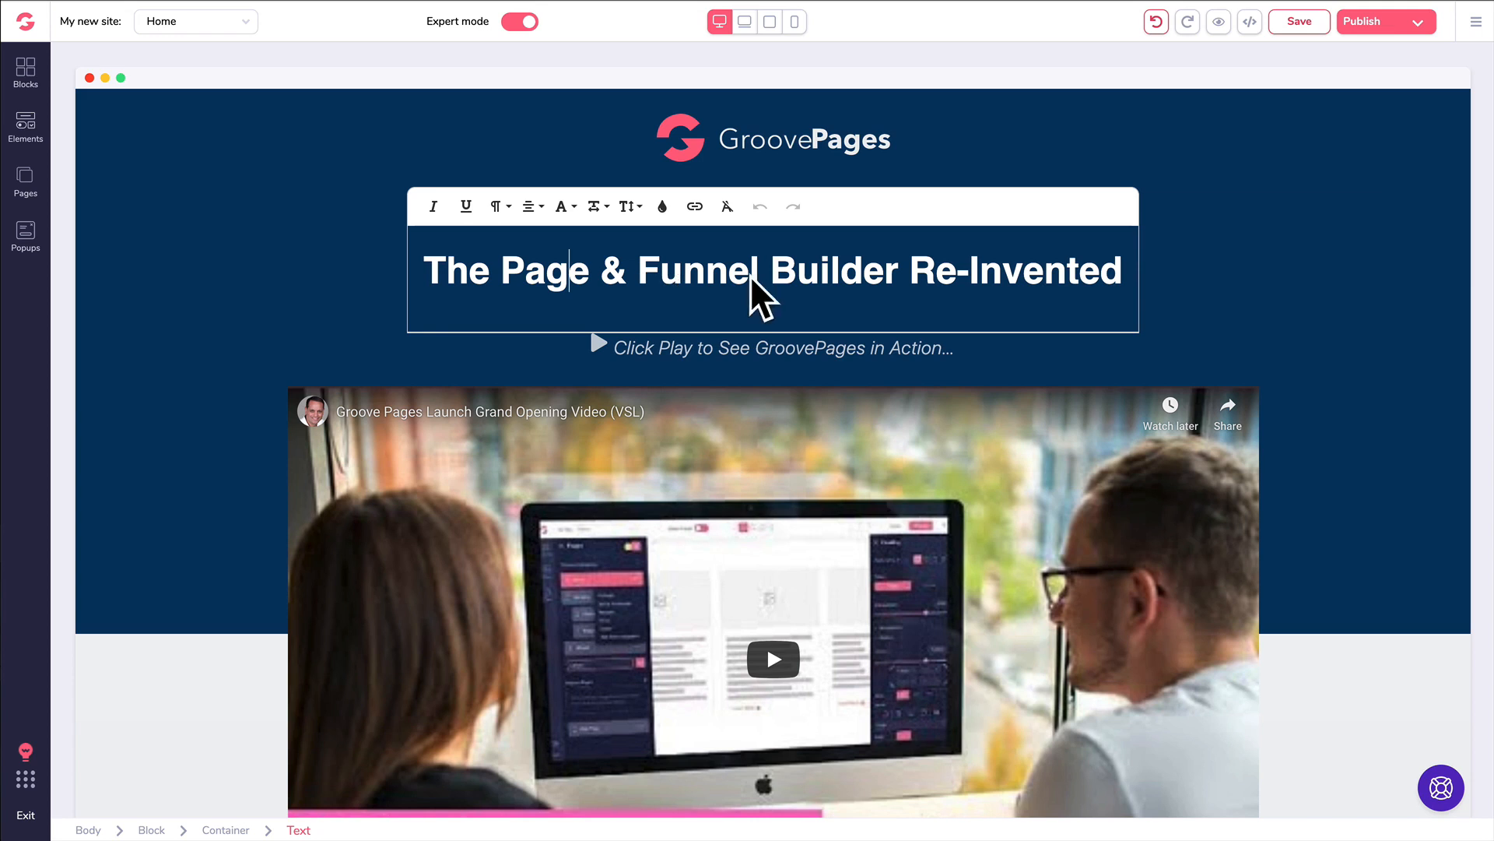
Replace the word "Funnel" in the hero headline with "Hello World"
drag(763, 274, 643, 274)
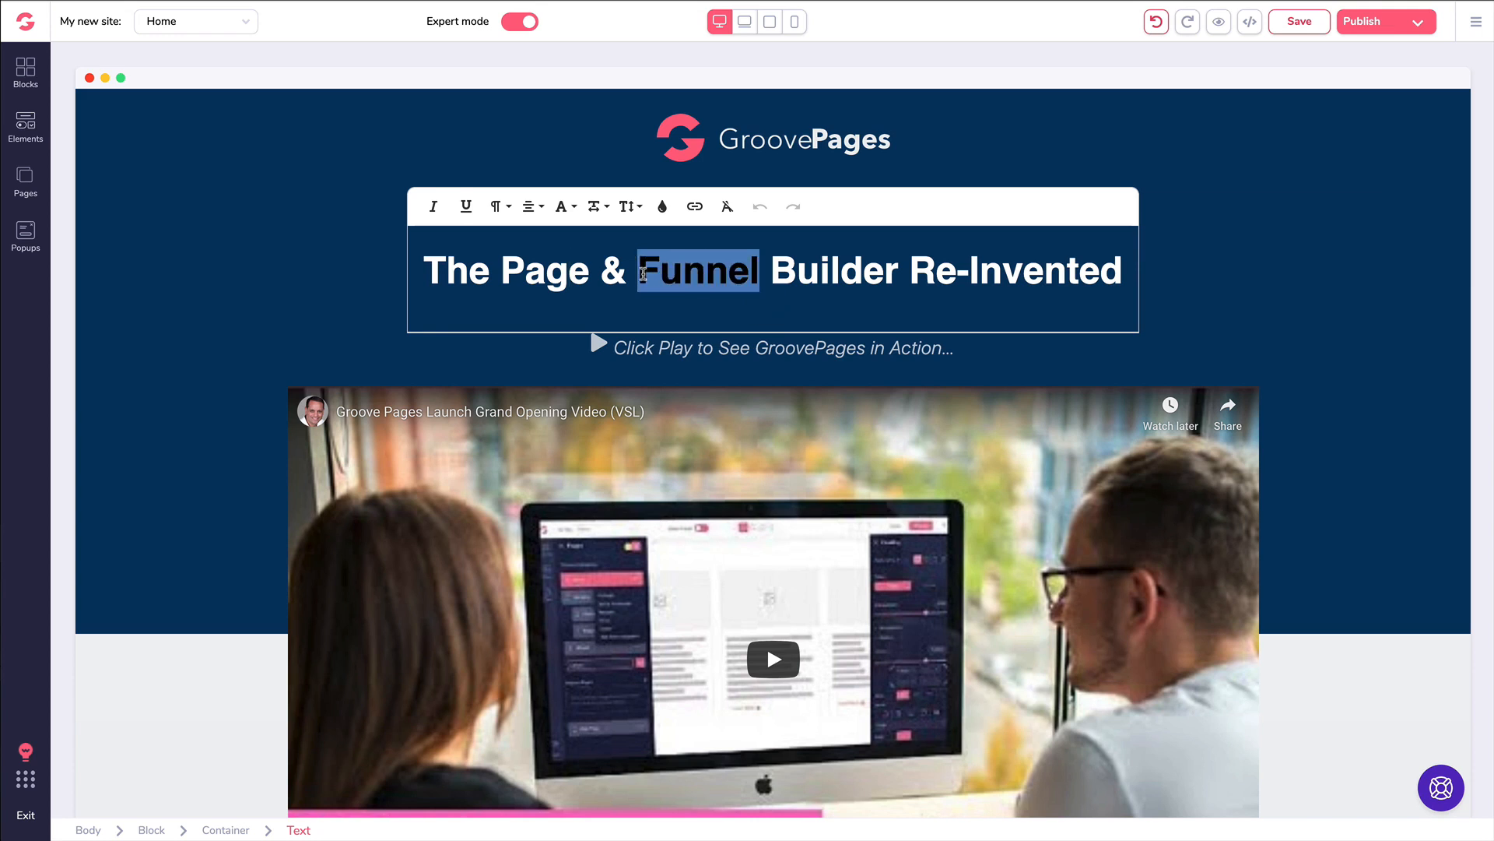
text(Hellow)
key(BackSpace)
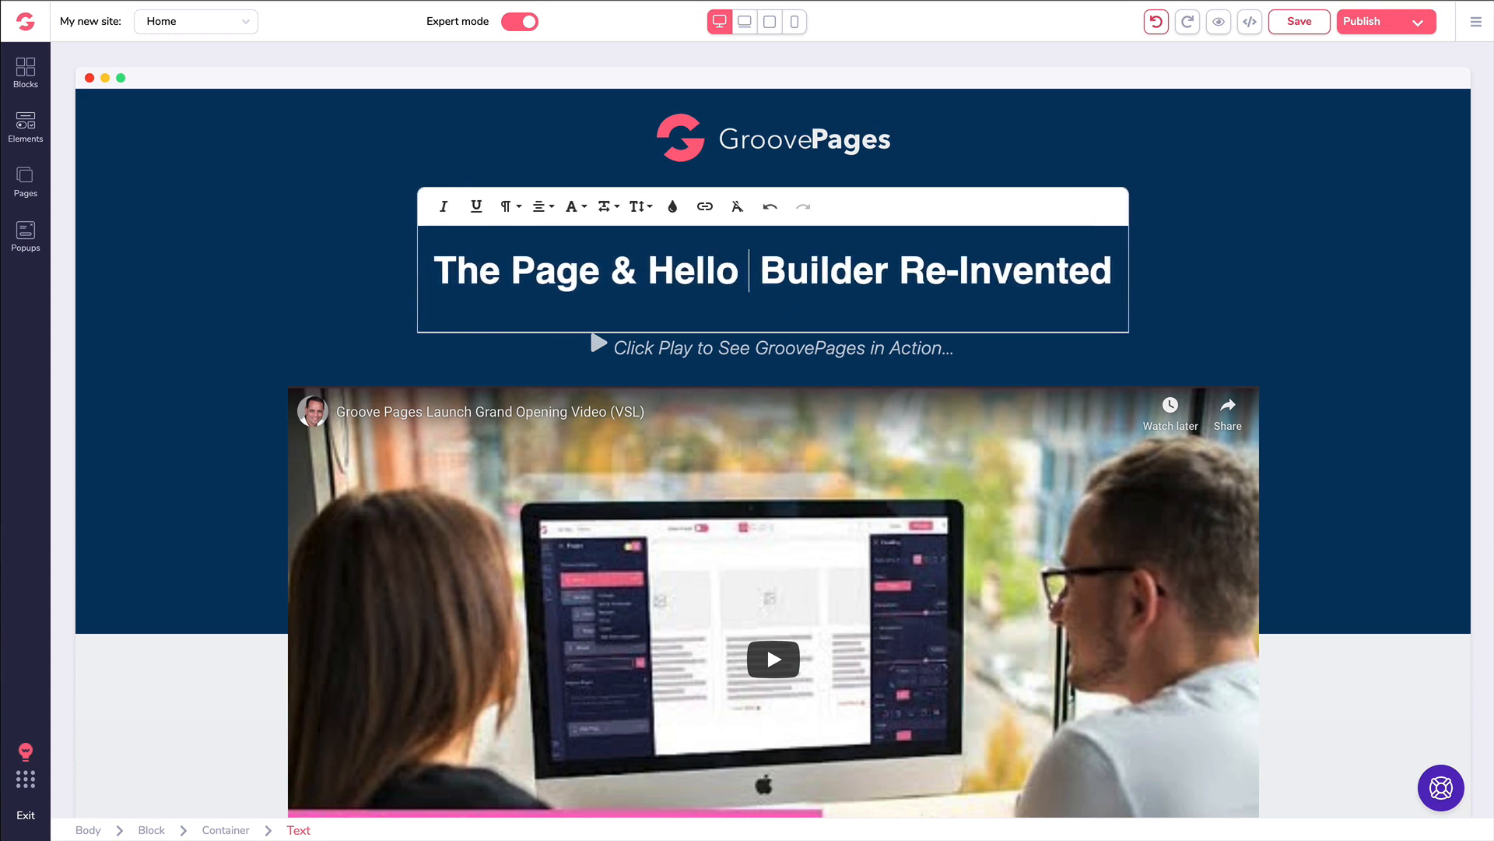
text(World)
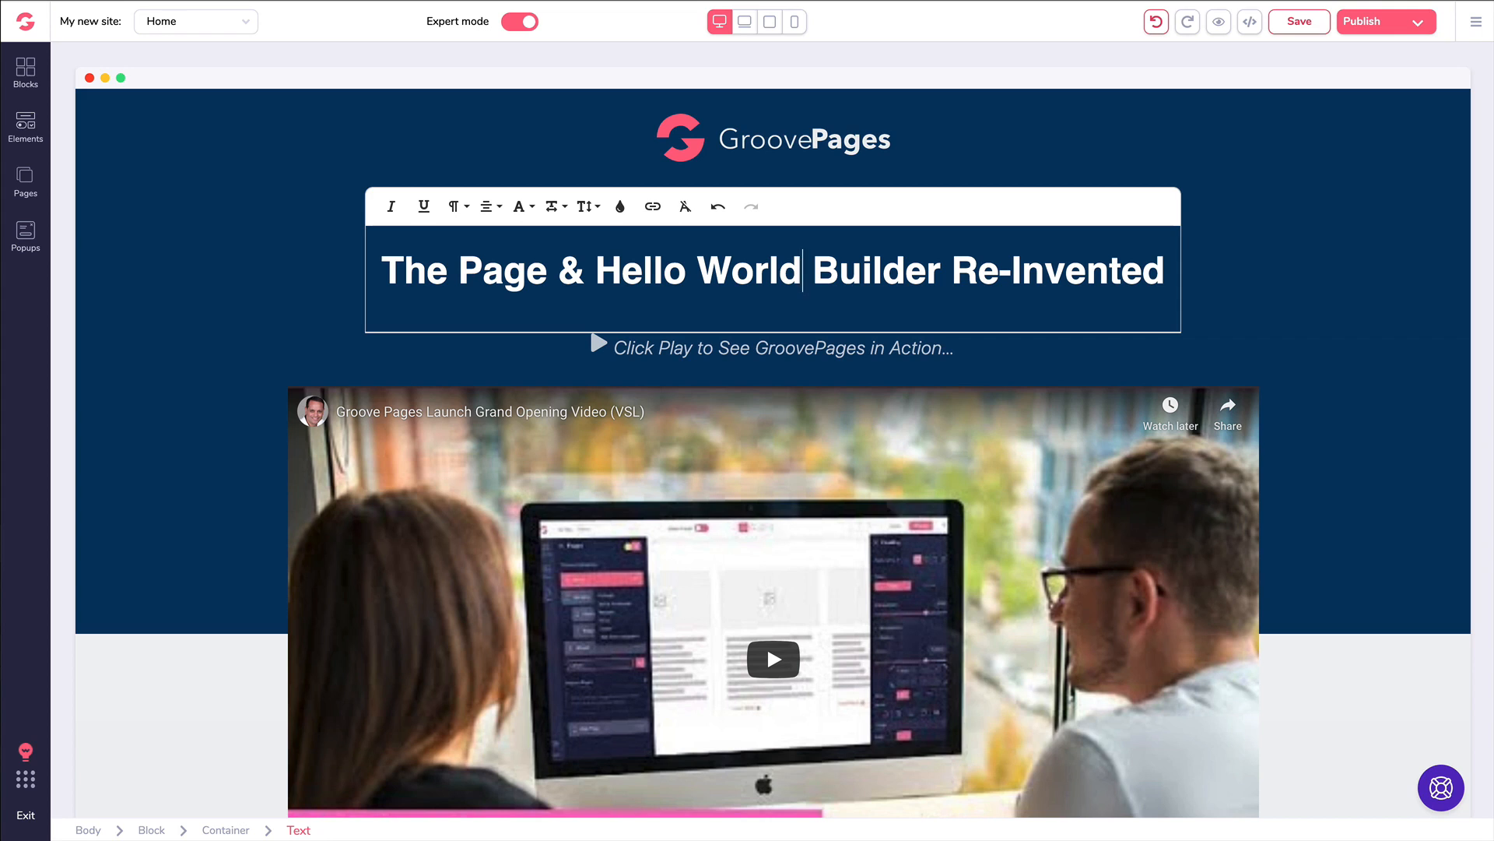
Undo the "Hello World" wording change in the hero headline
key(ctrl+z)
key(ctrl+z)
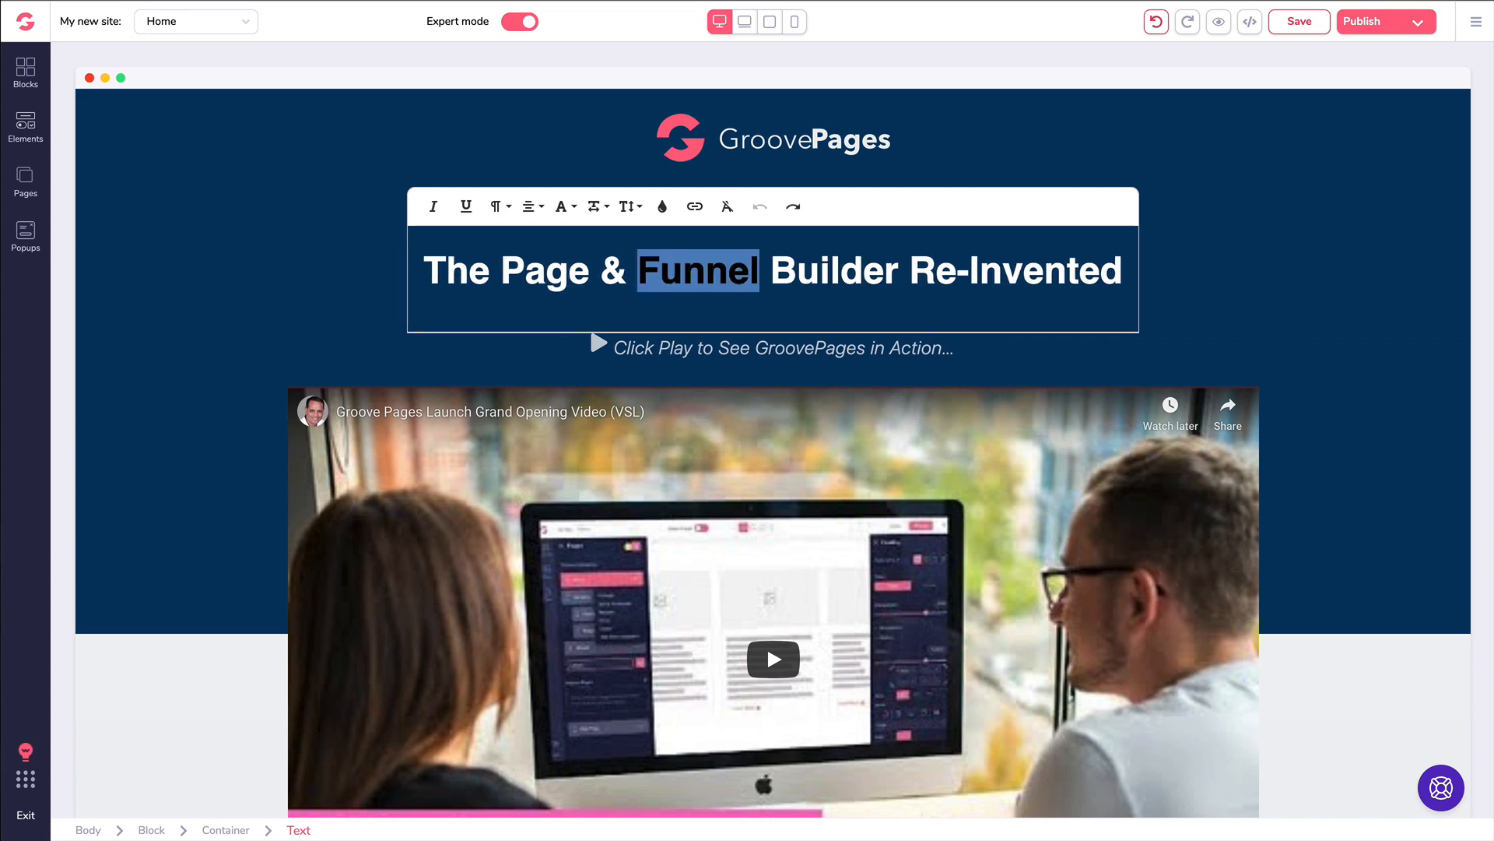
click(795, 269)
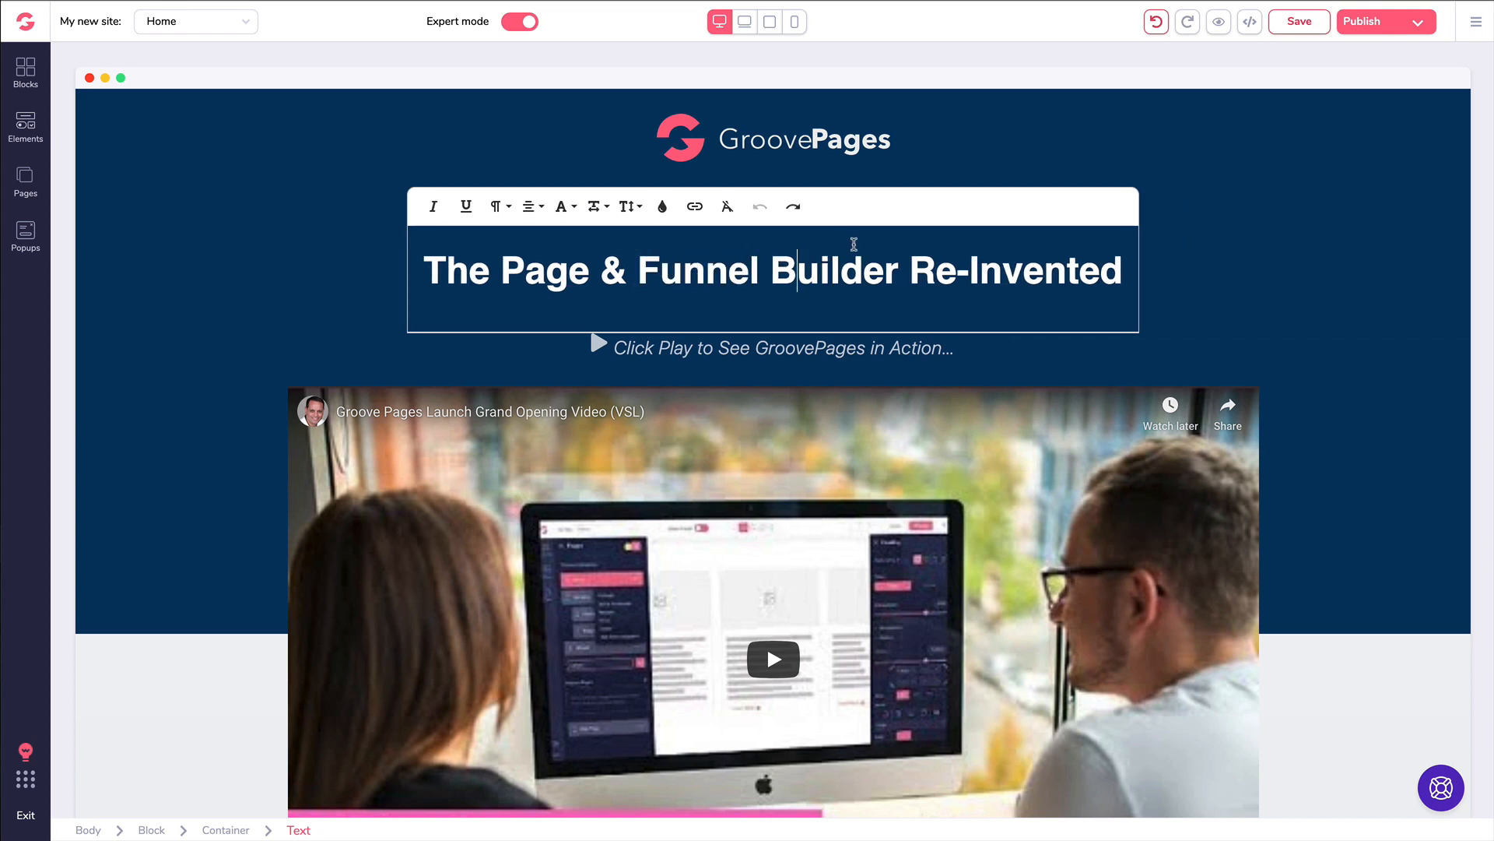
Leave inline editing, select the hero headline and examine the font choices in its text style settings
click(339, 233)
click(520, 221)
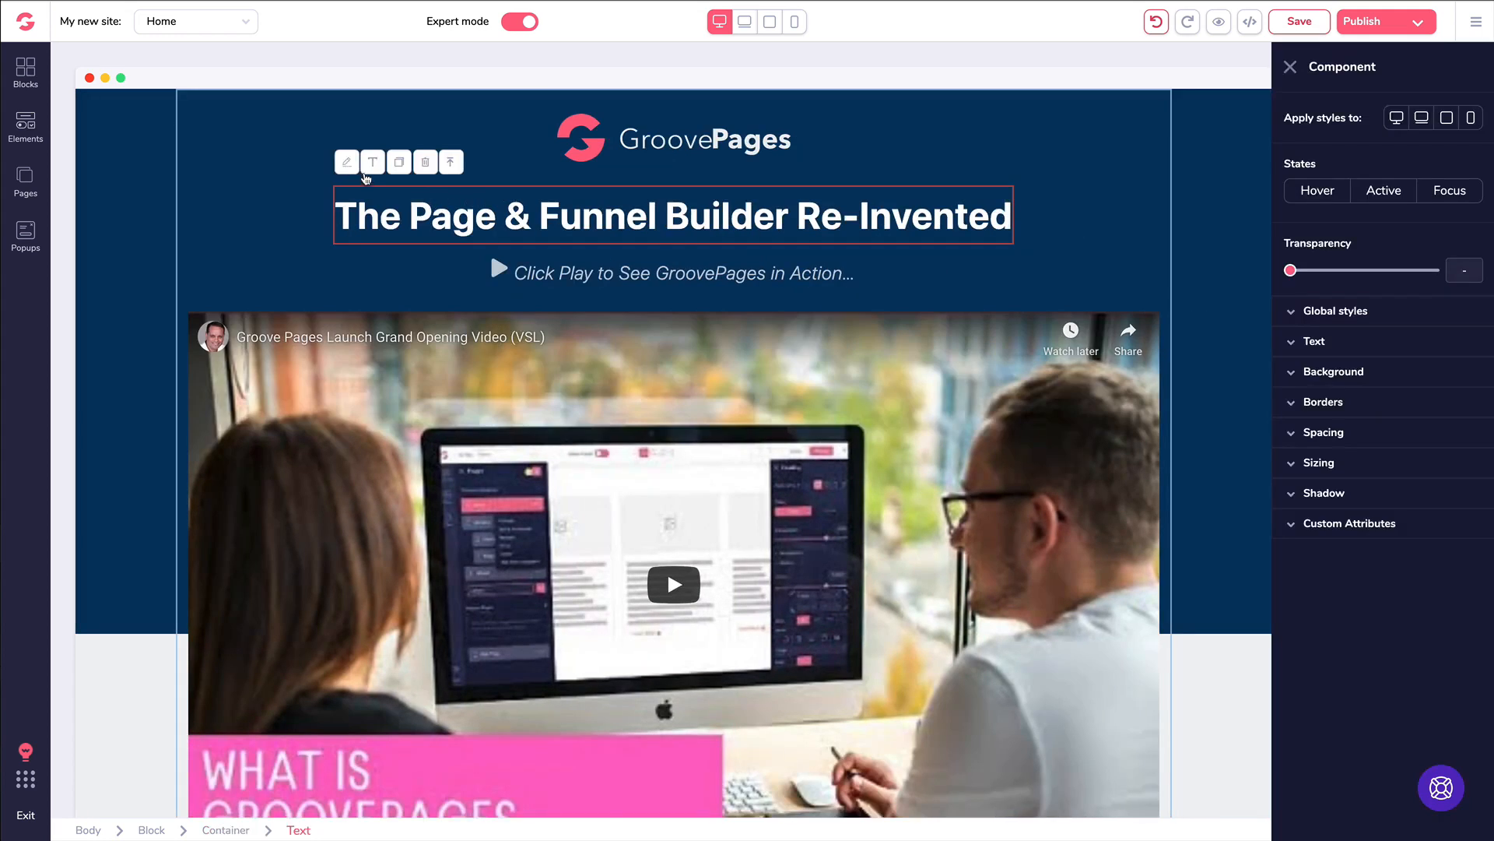
click(1296, 343)
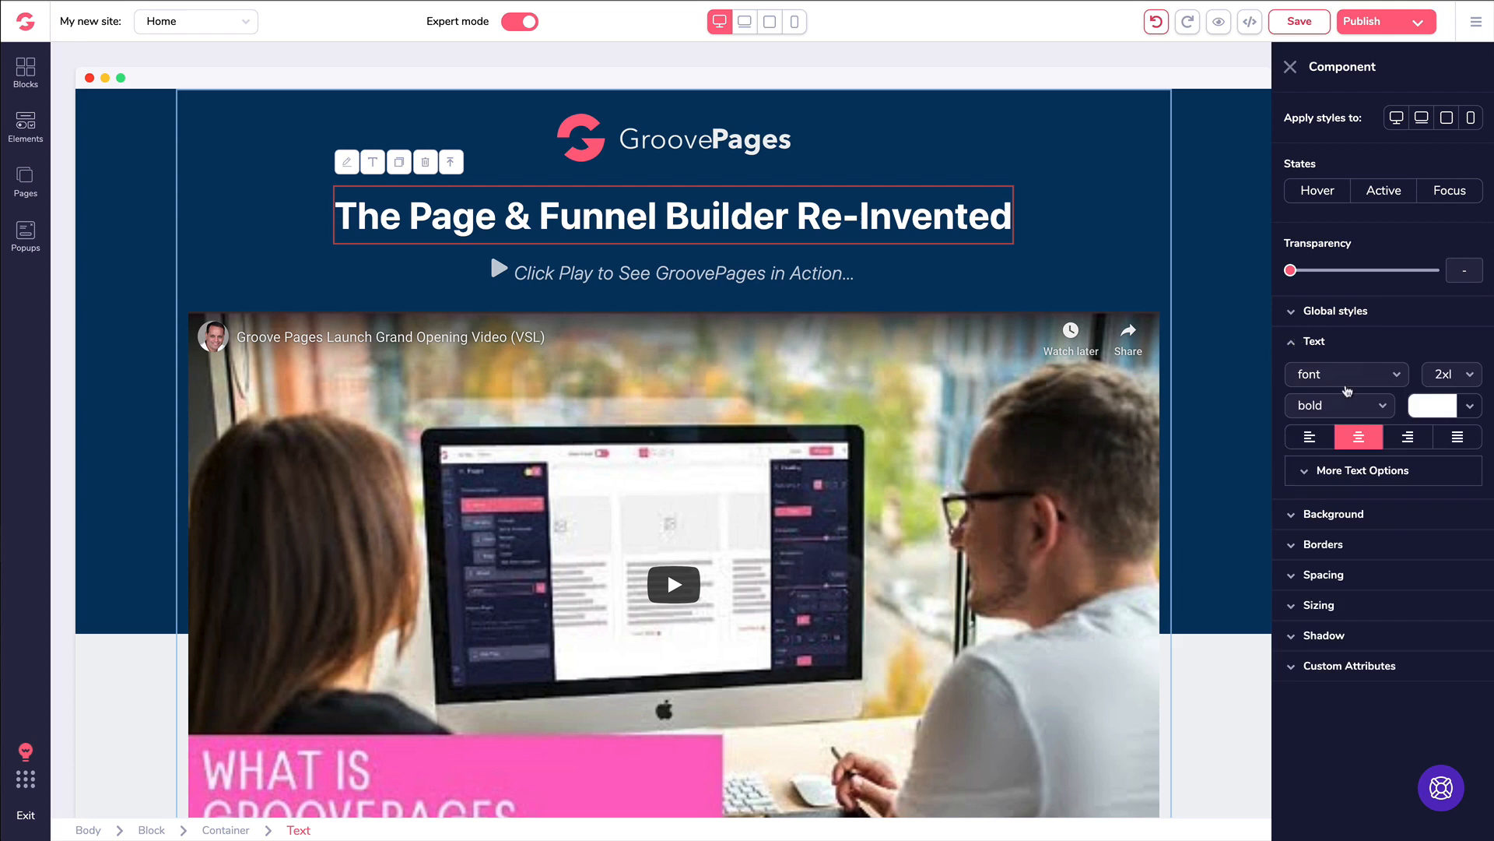
click(1346, 375)
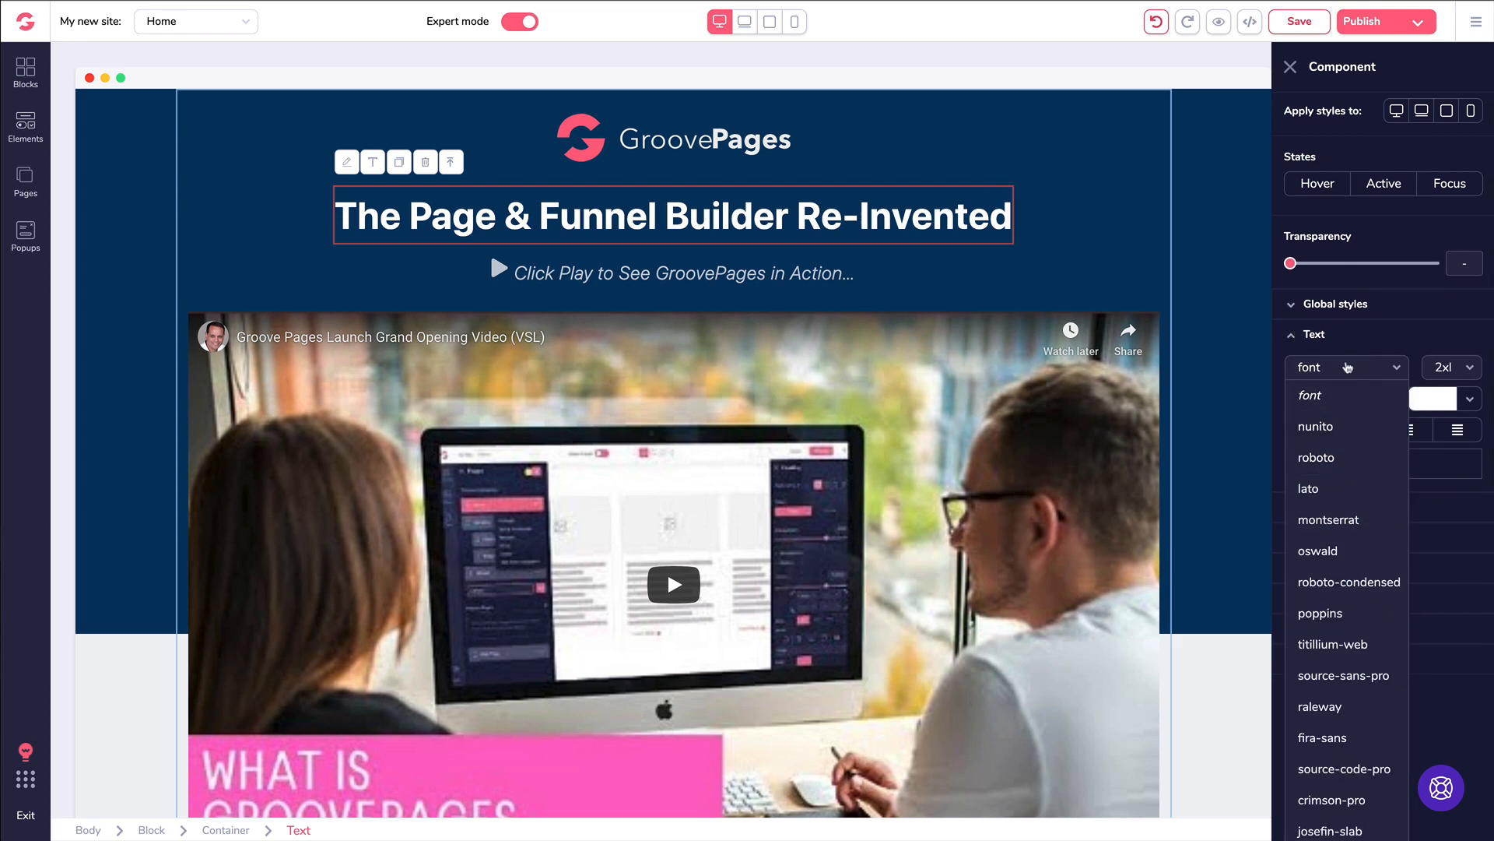
click(1356, 343)
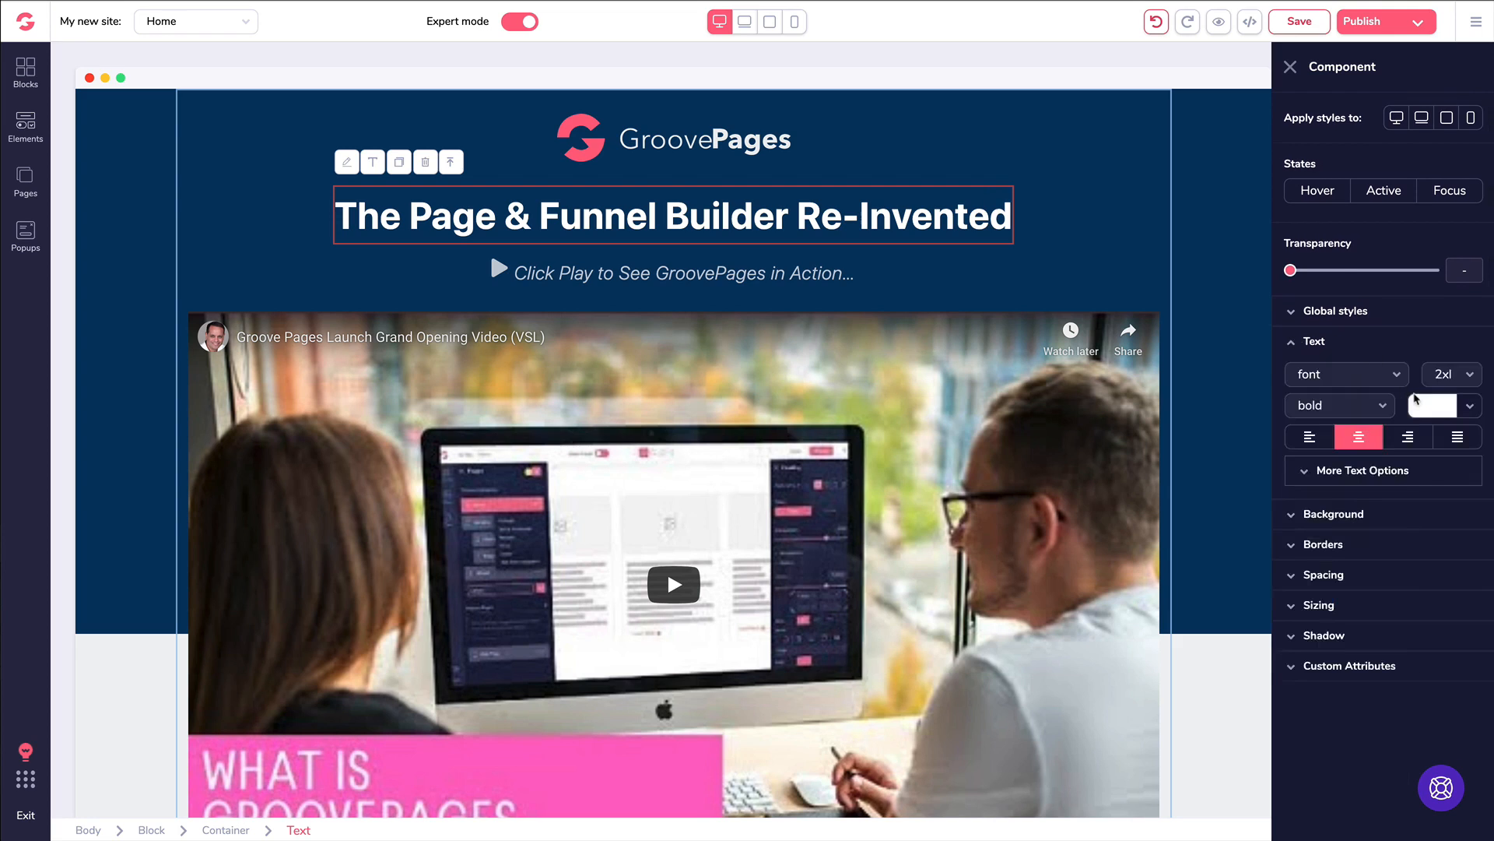
Try the darkest red shade as the hero headline's text colour and undo the change
click(1420, 403)
mouse_move(1356, 501)
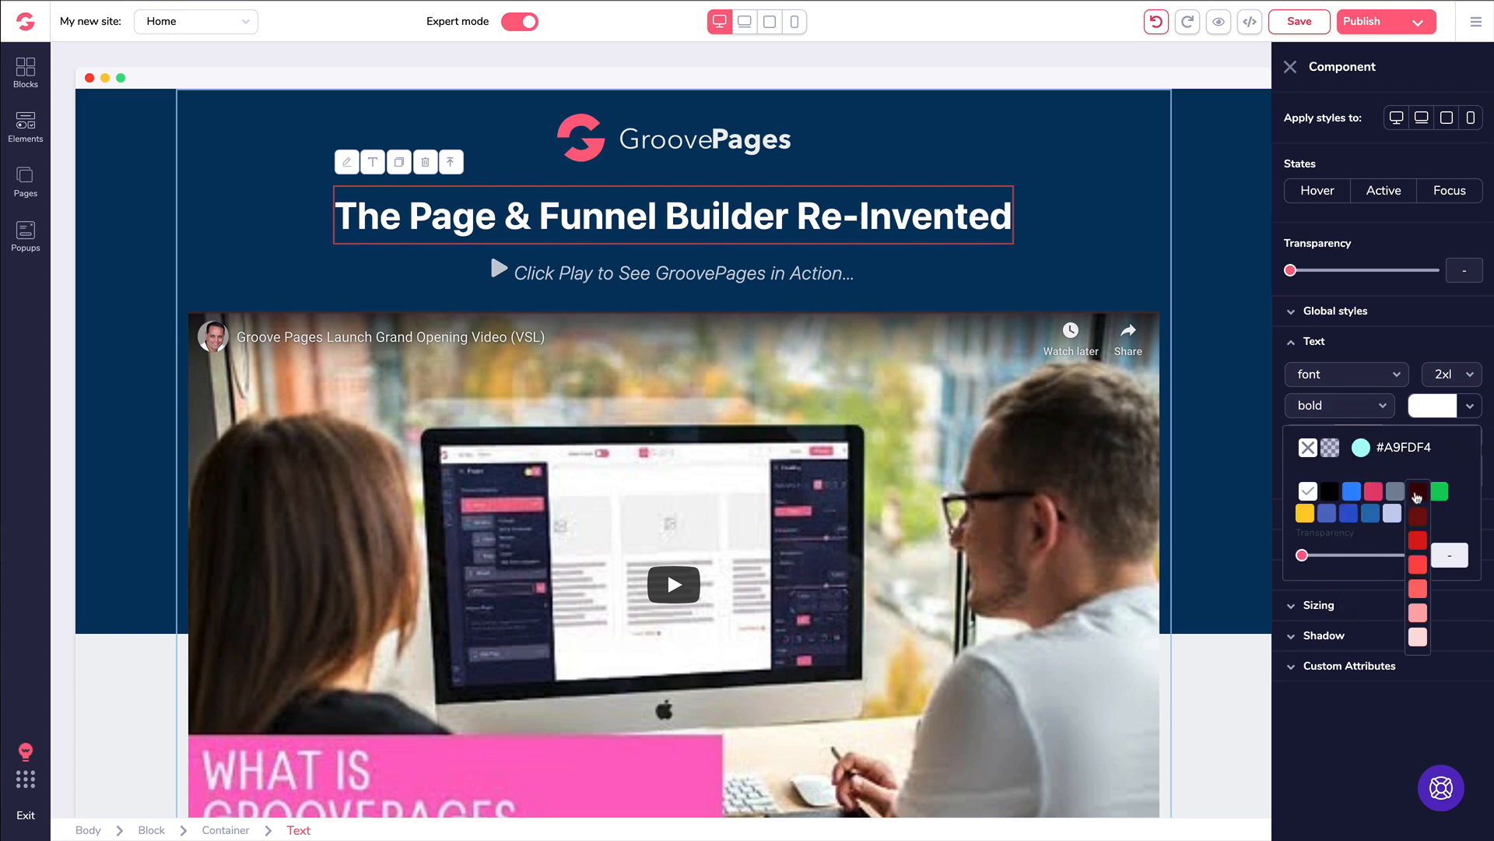
click(1416, 492)
click(1428, 412)
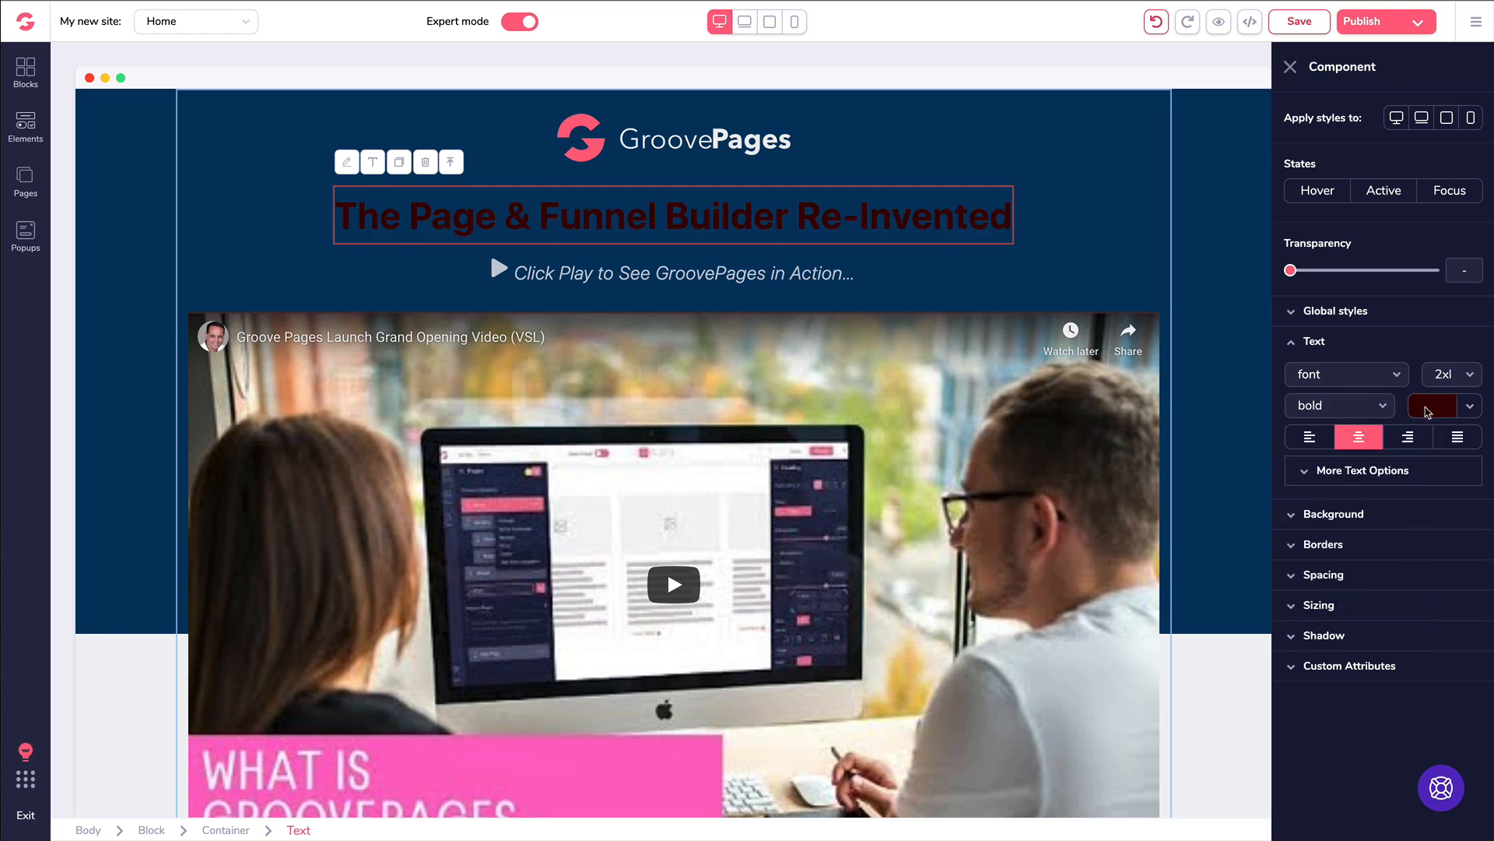
click(1157, 22)
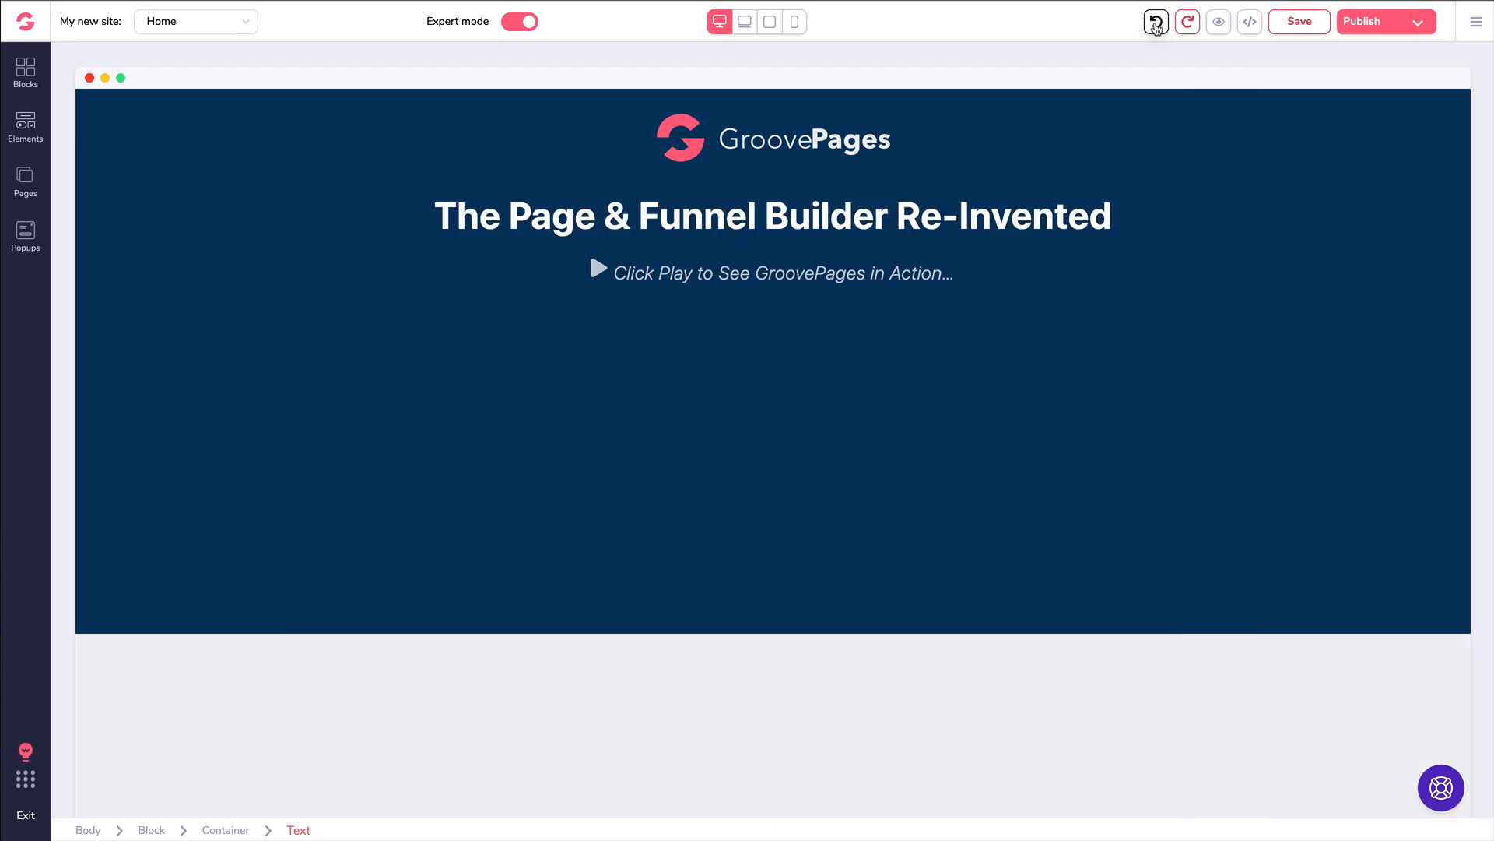
Try left and right text alignment on the hero headline and return it to centre alignment
click(812, 218)
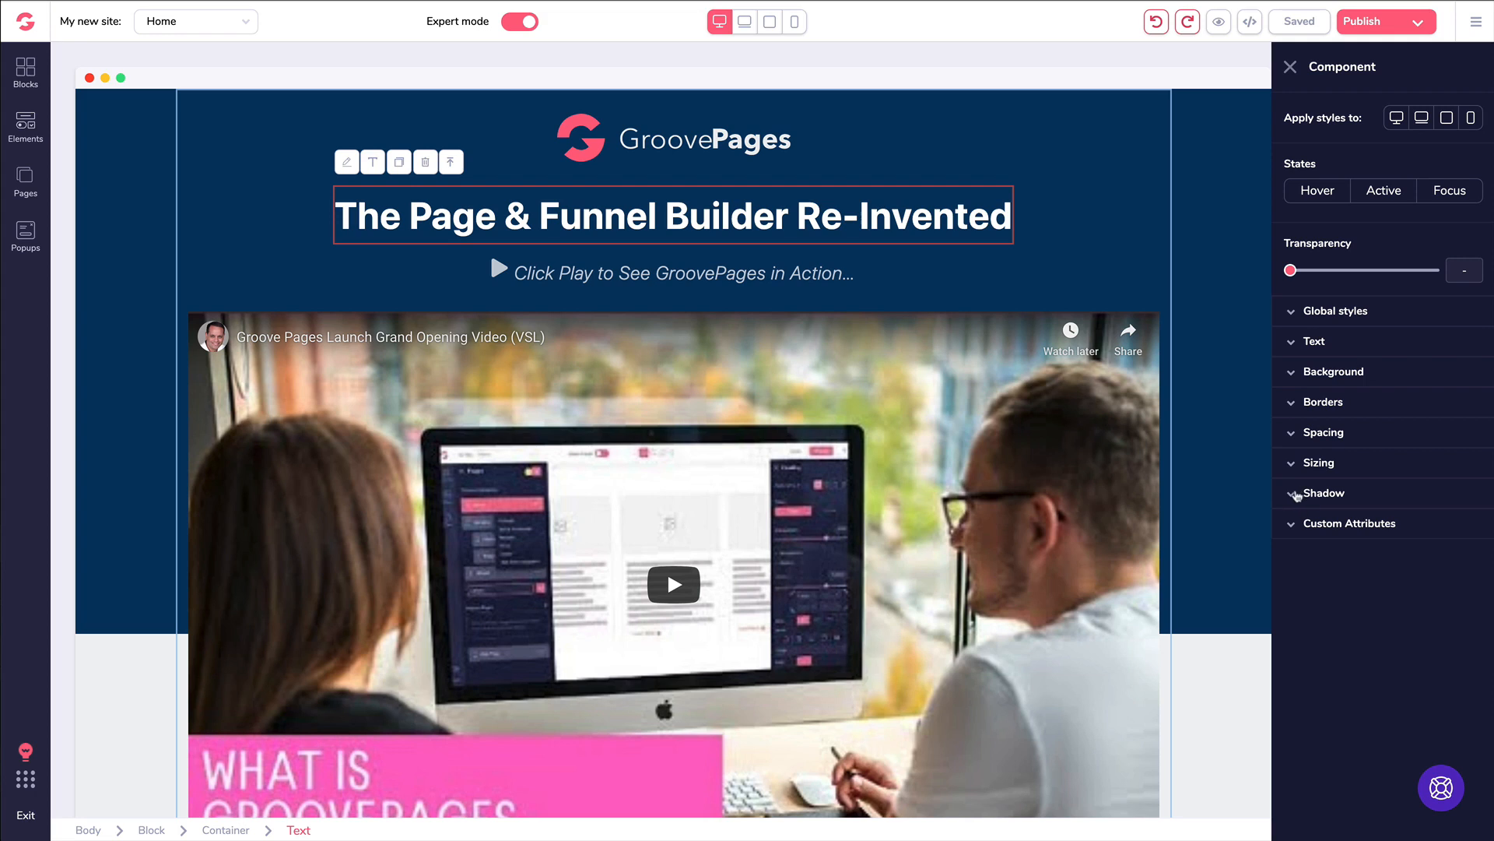
click(1292, 342)
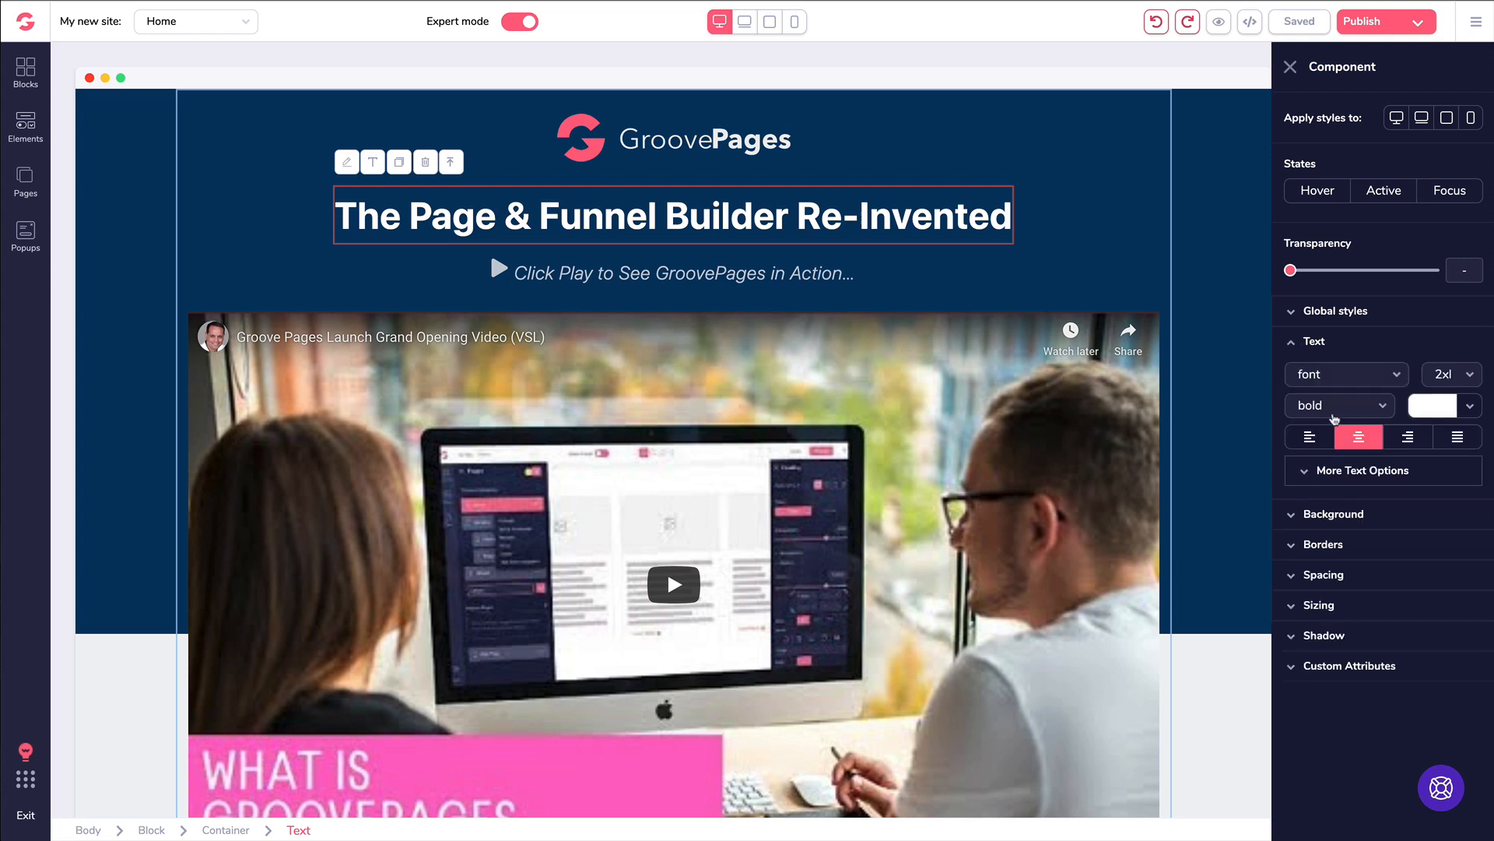
click(1312, 439)
click(1358, 437)
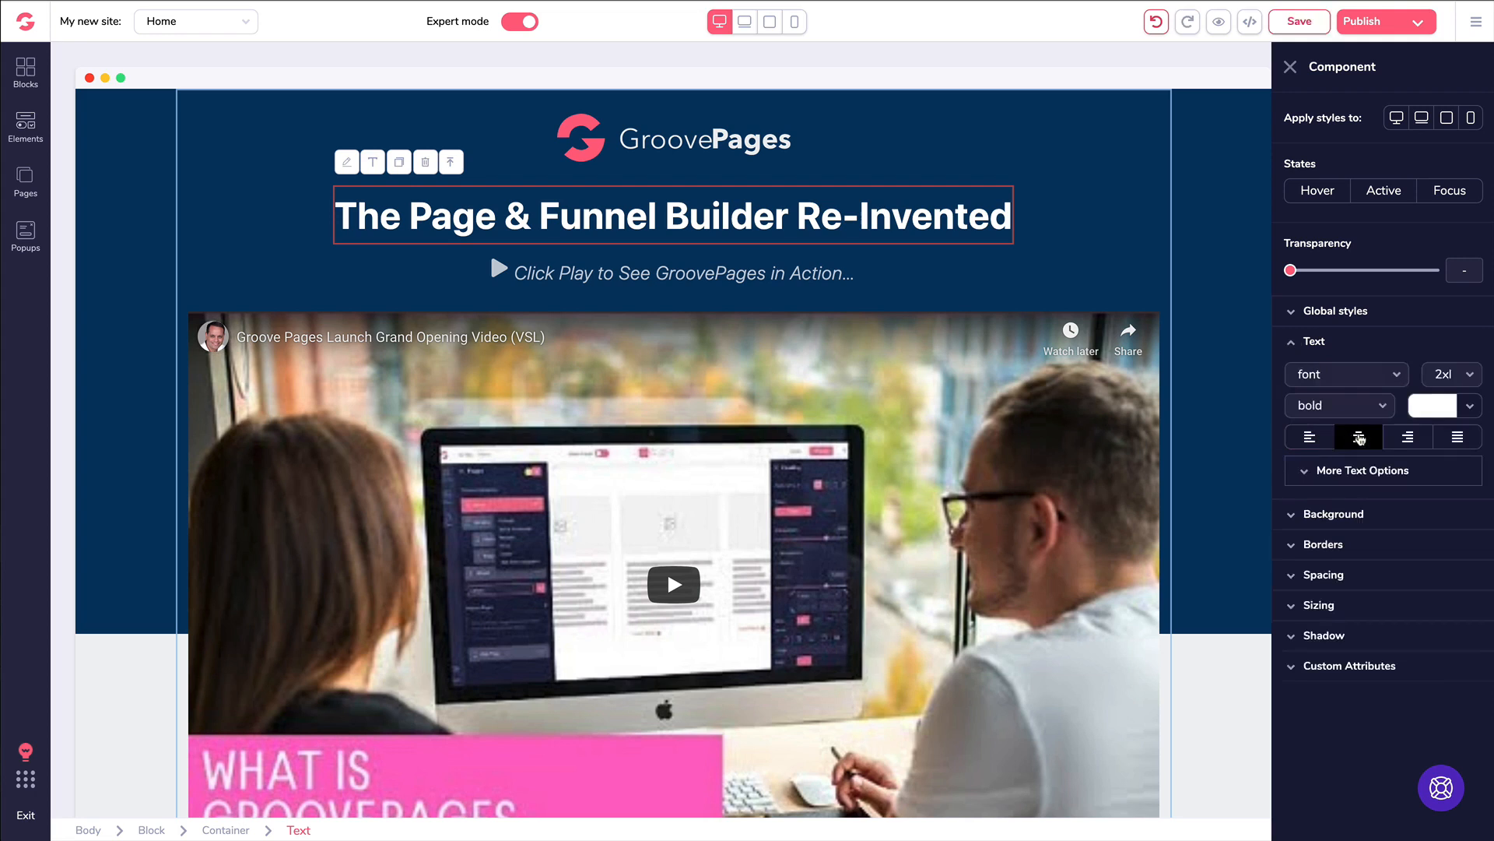
click(1405, 438)
click(1366, 437)
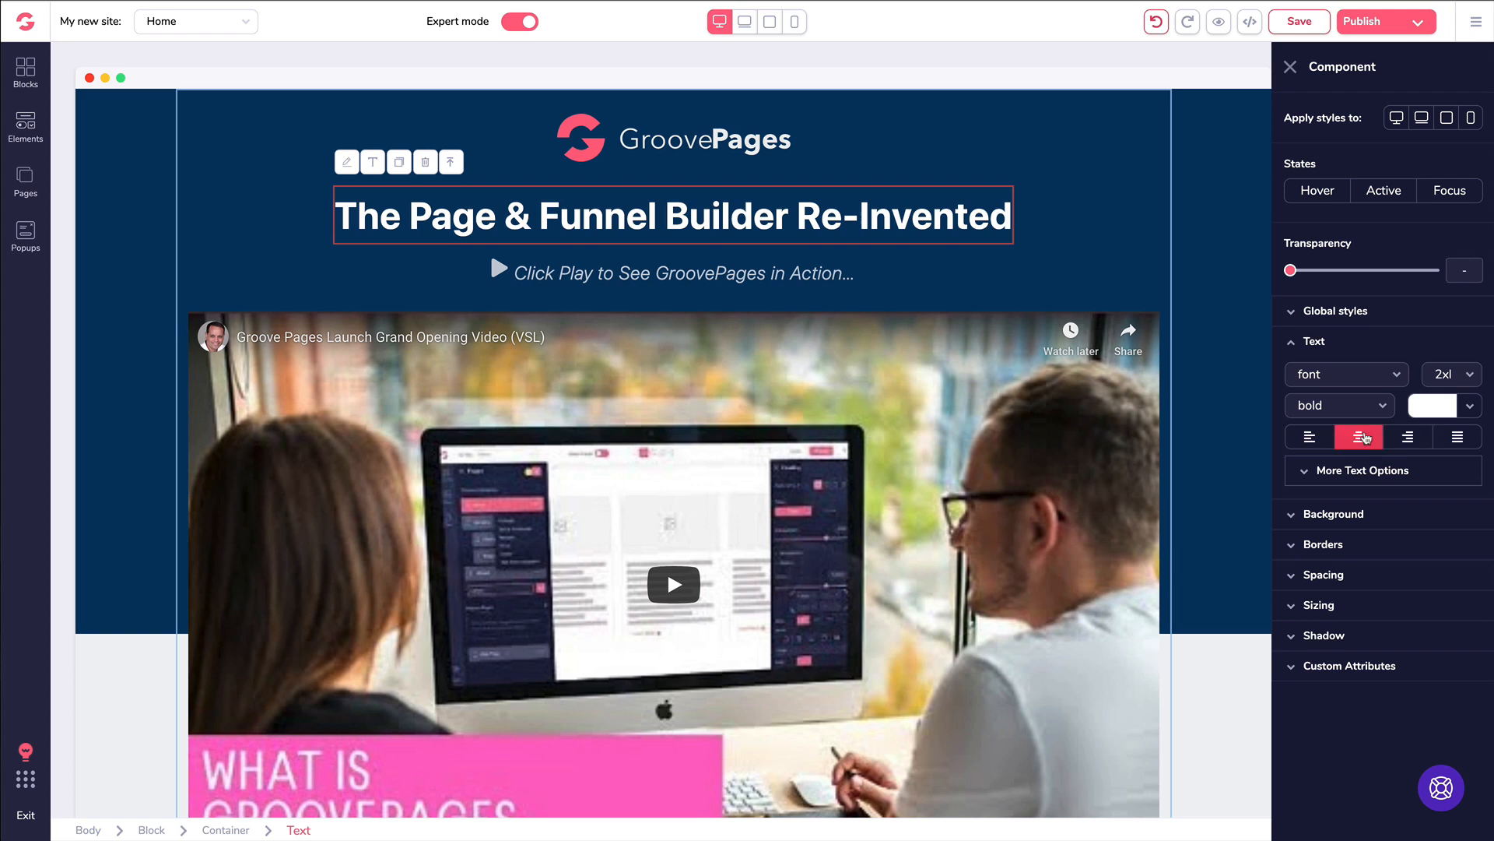
click(1292, 344)
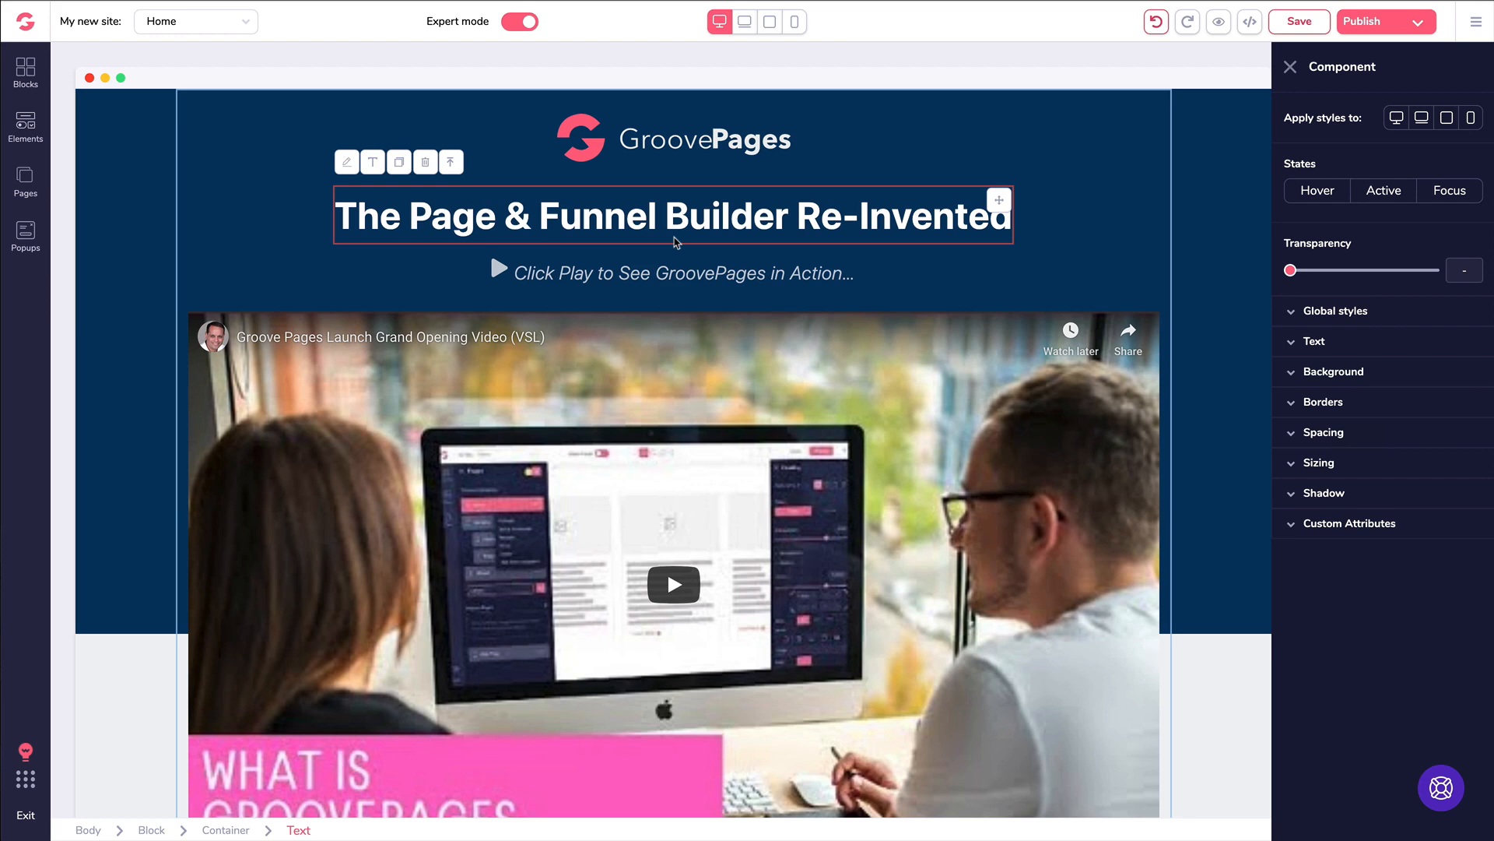
Open the paragraph below "Order Today and Get All This Free" for inline text editing and leave it again
scroll(560, 311, down, 9)
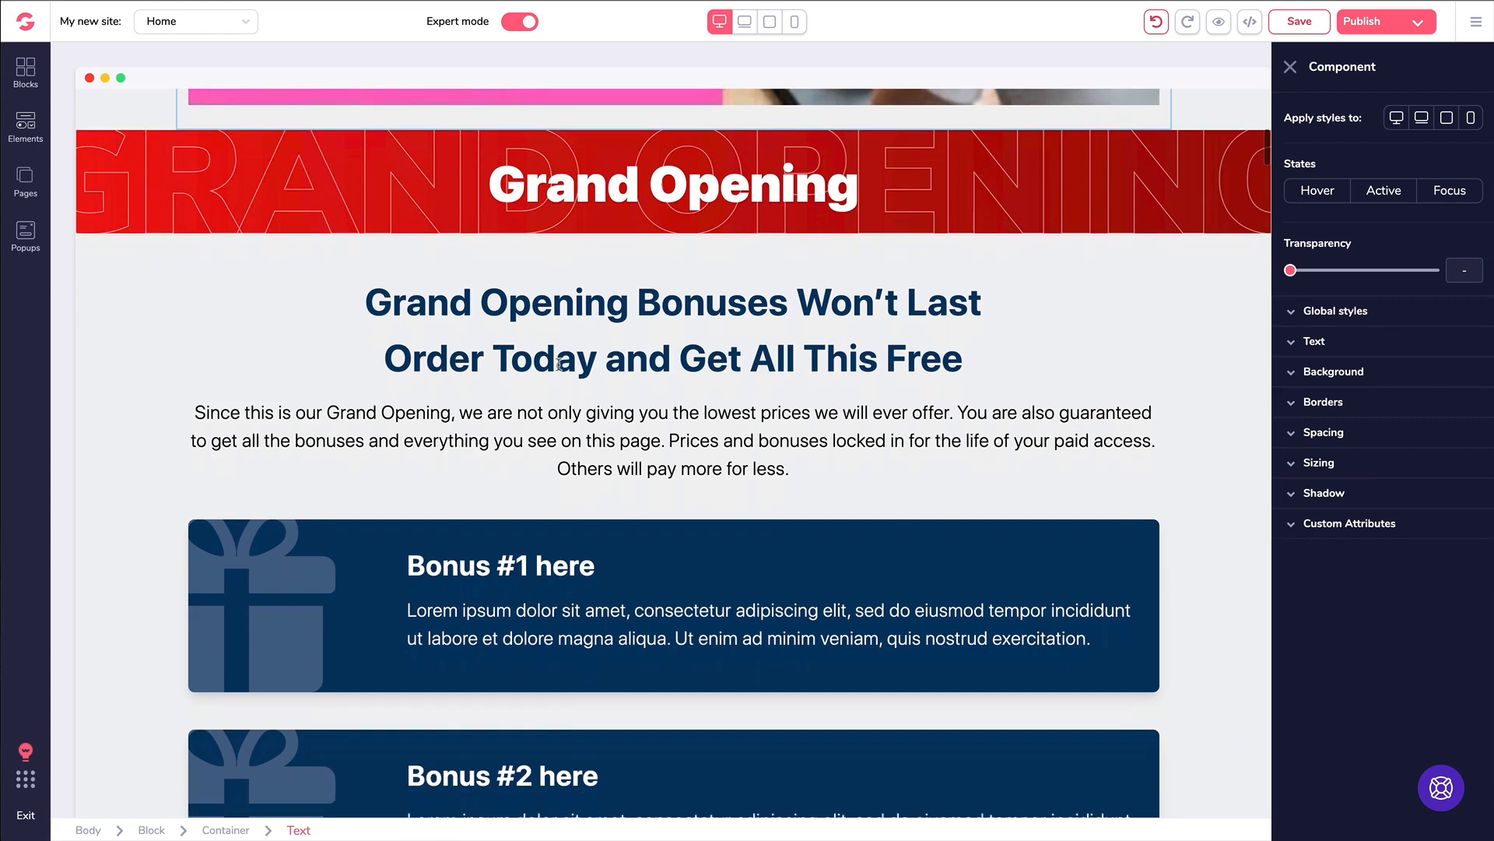
scroll(558, 363, down, 2)
click(527, 282)
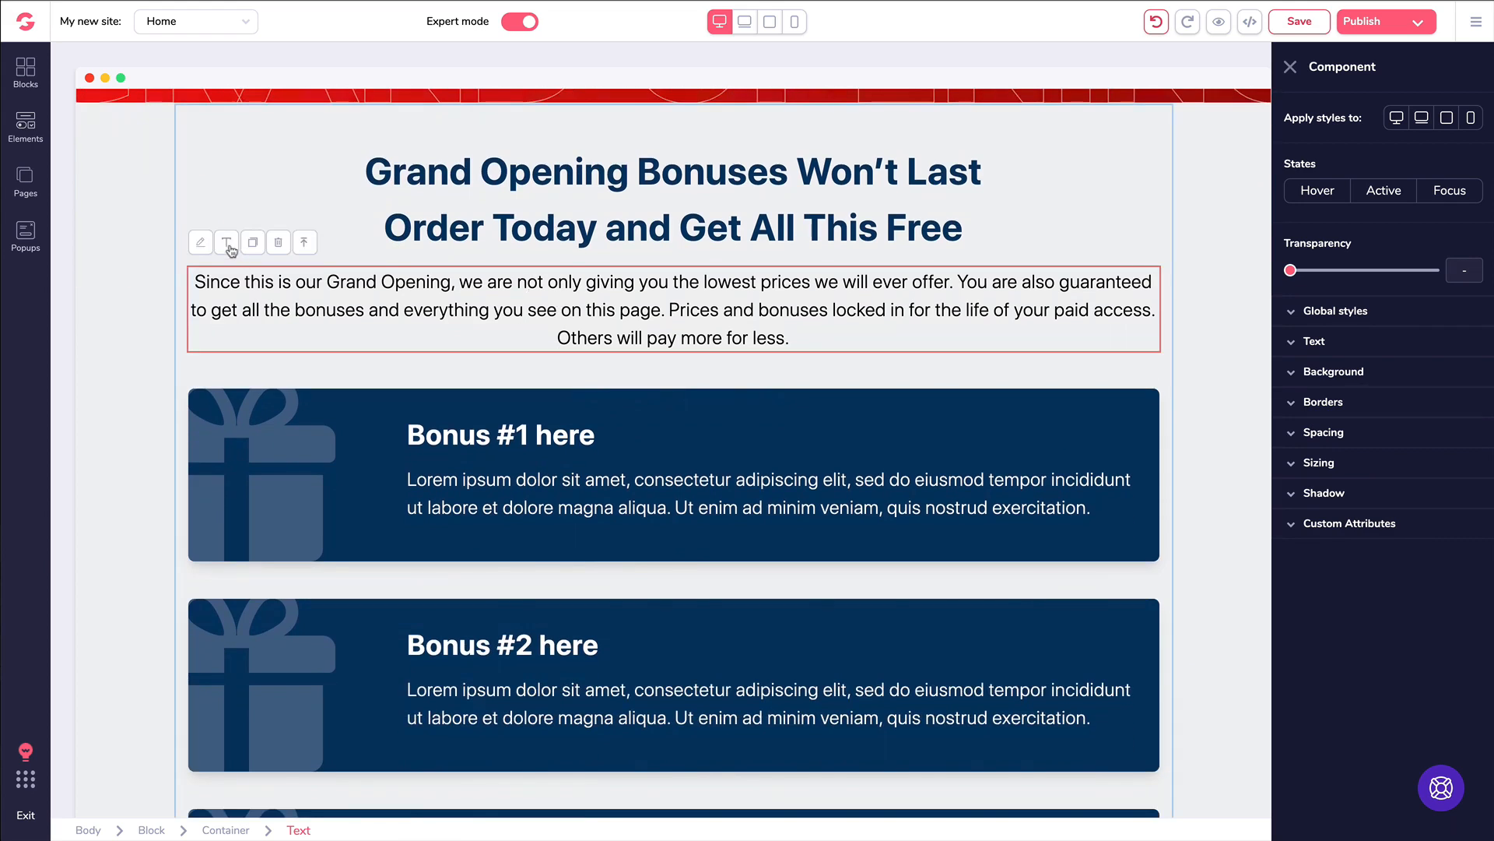
click(229, 246)
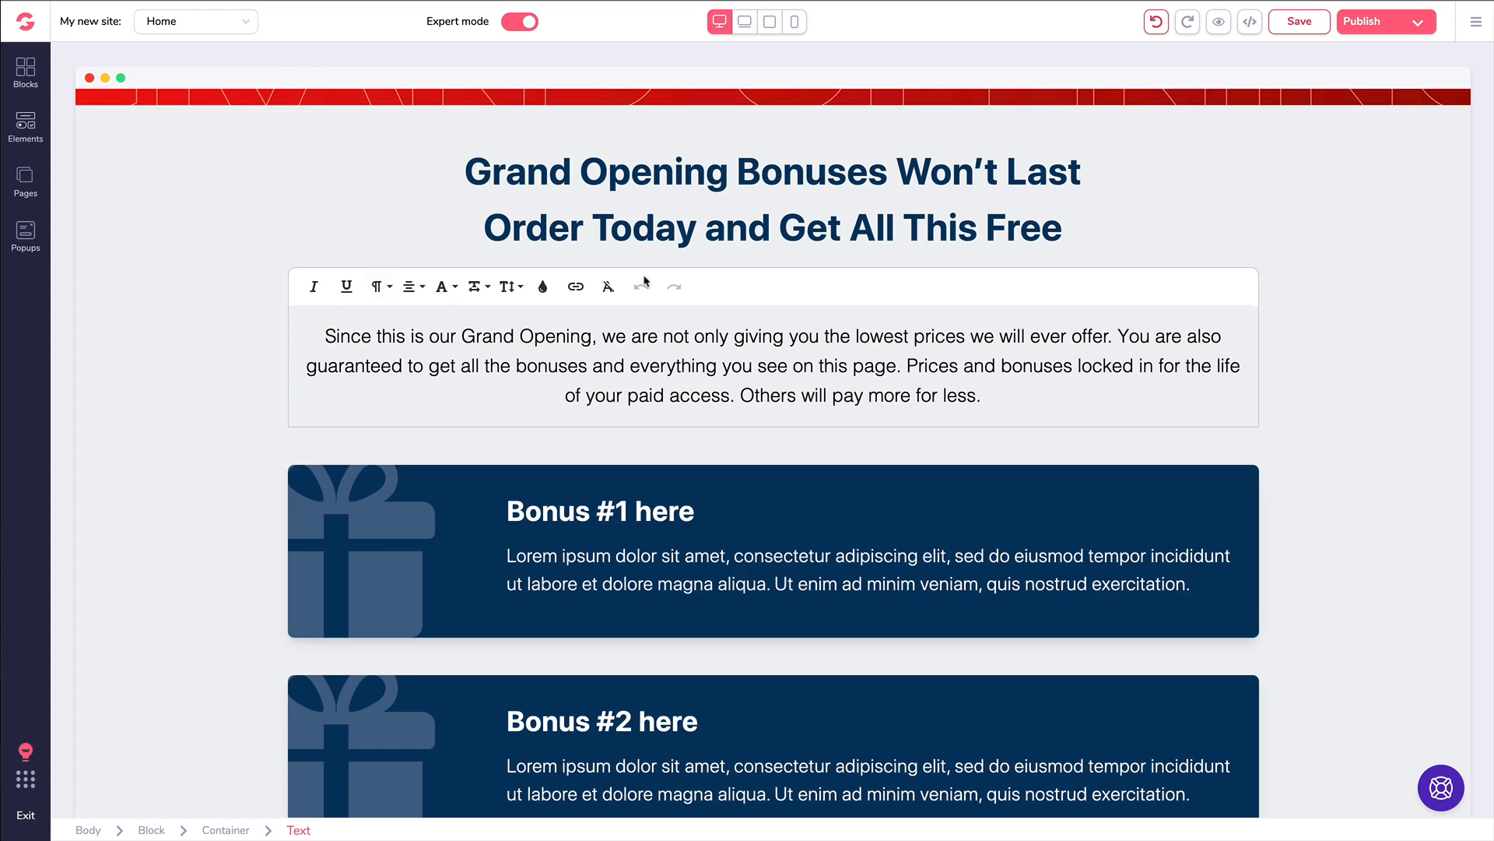
click(232, 267)
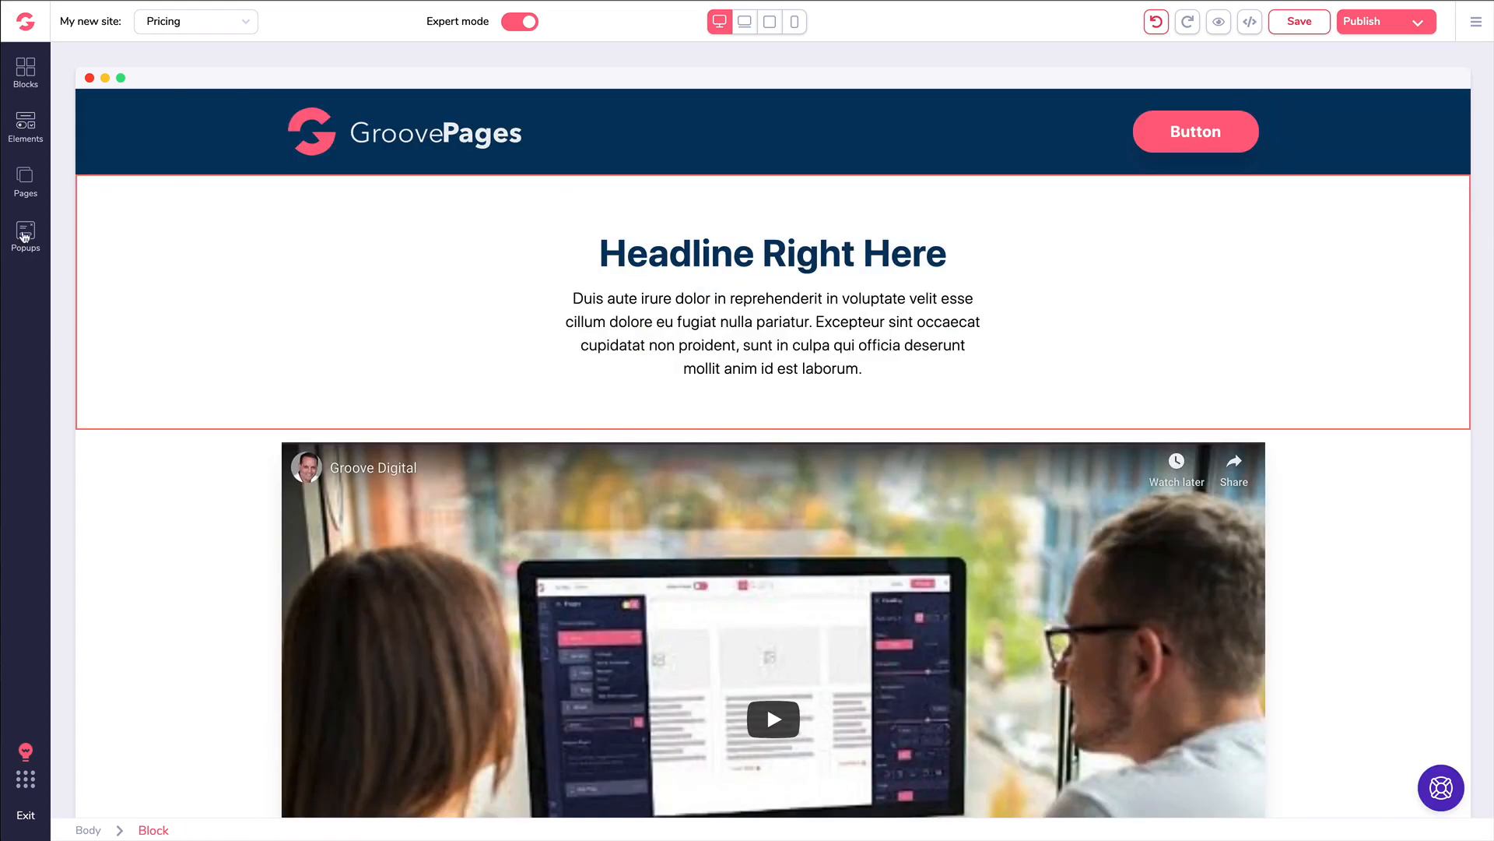
Show the site's popups with the option to create one, from the Pricing page
click(26, 233)
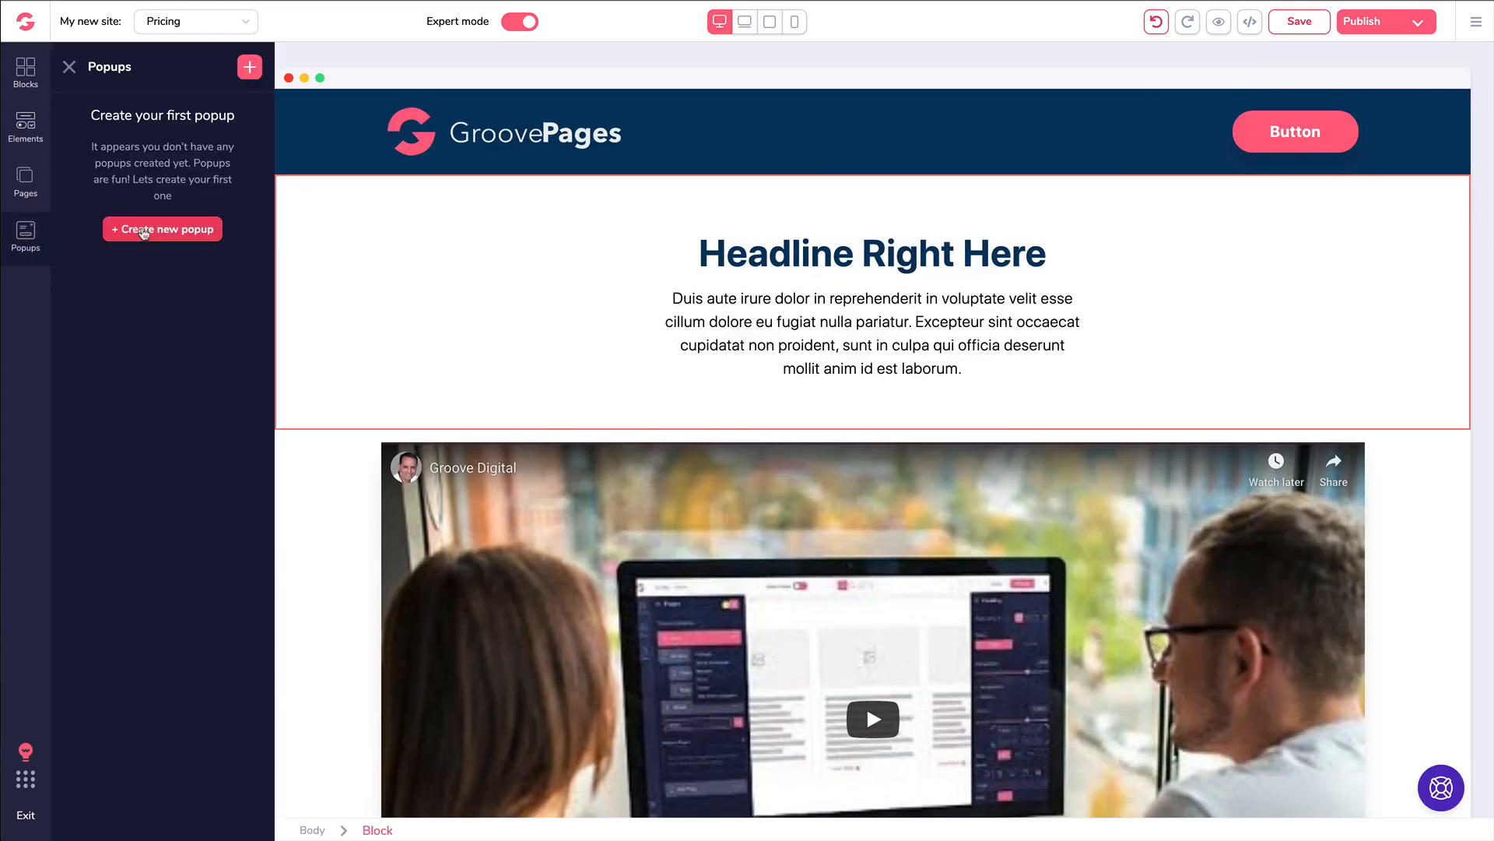
Start a new popup for the Pricing page with type Exit and the behaviour Show on every visit
click(144, 230)
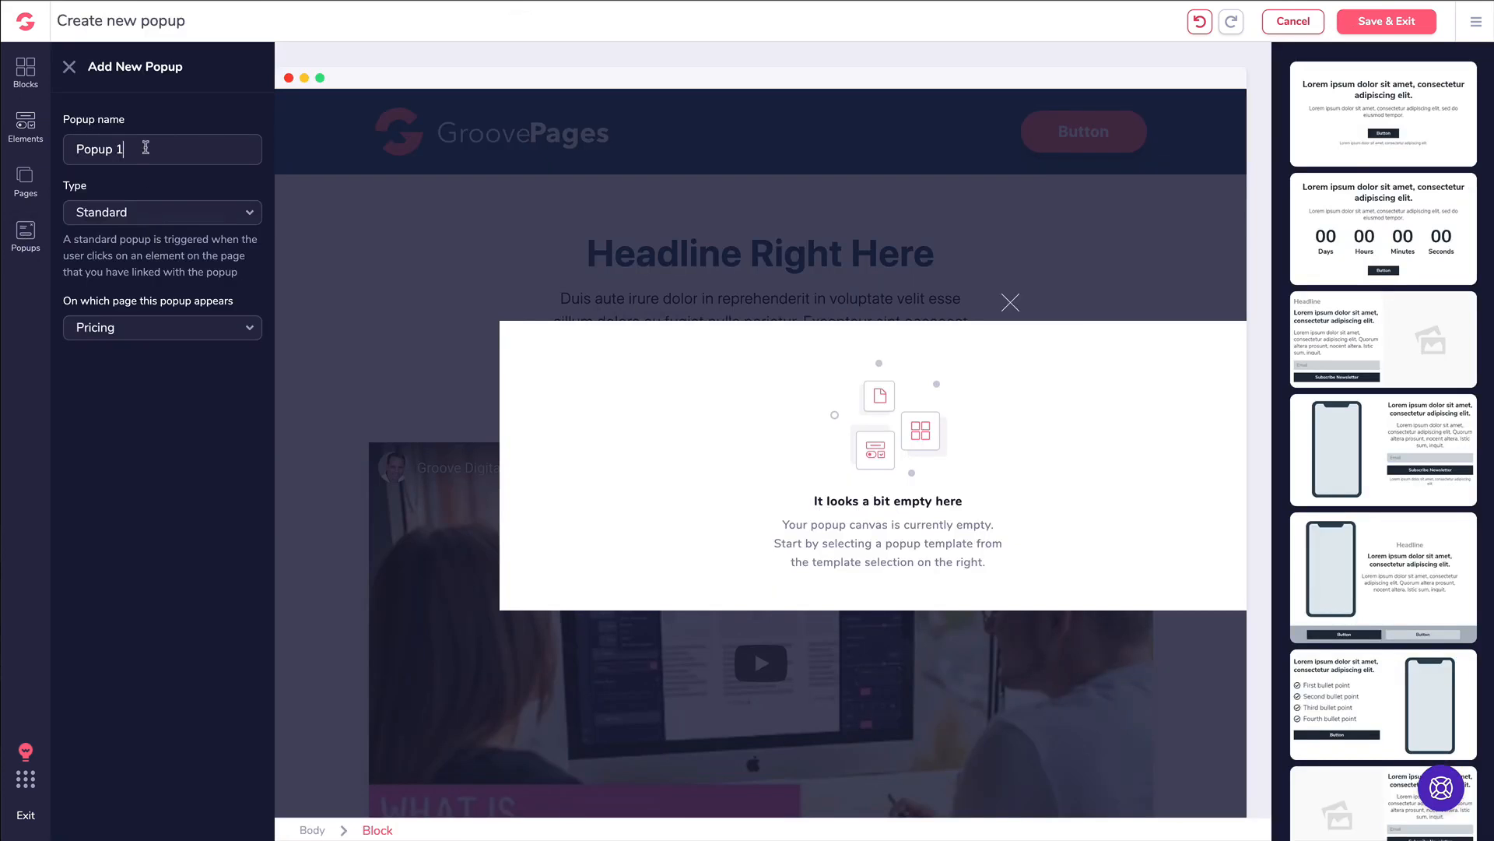
click(142, 215)
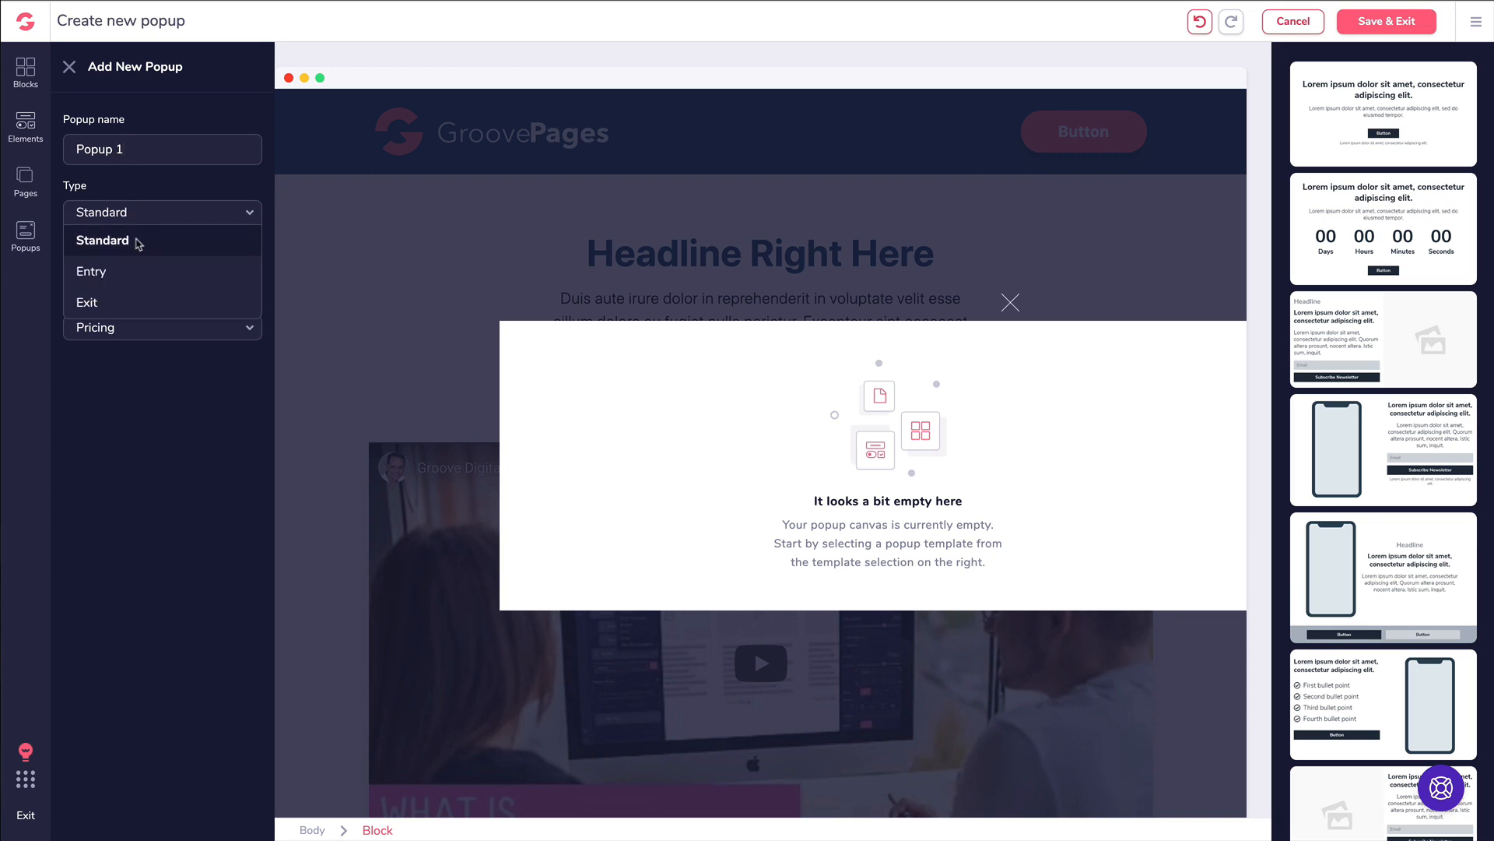
click(123, 279)
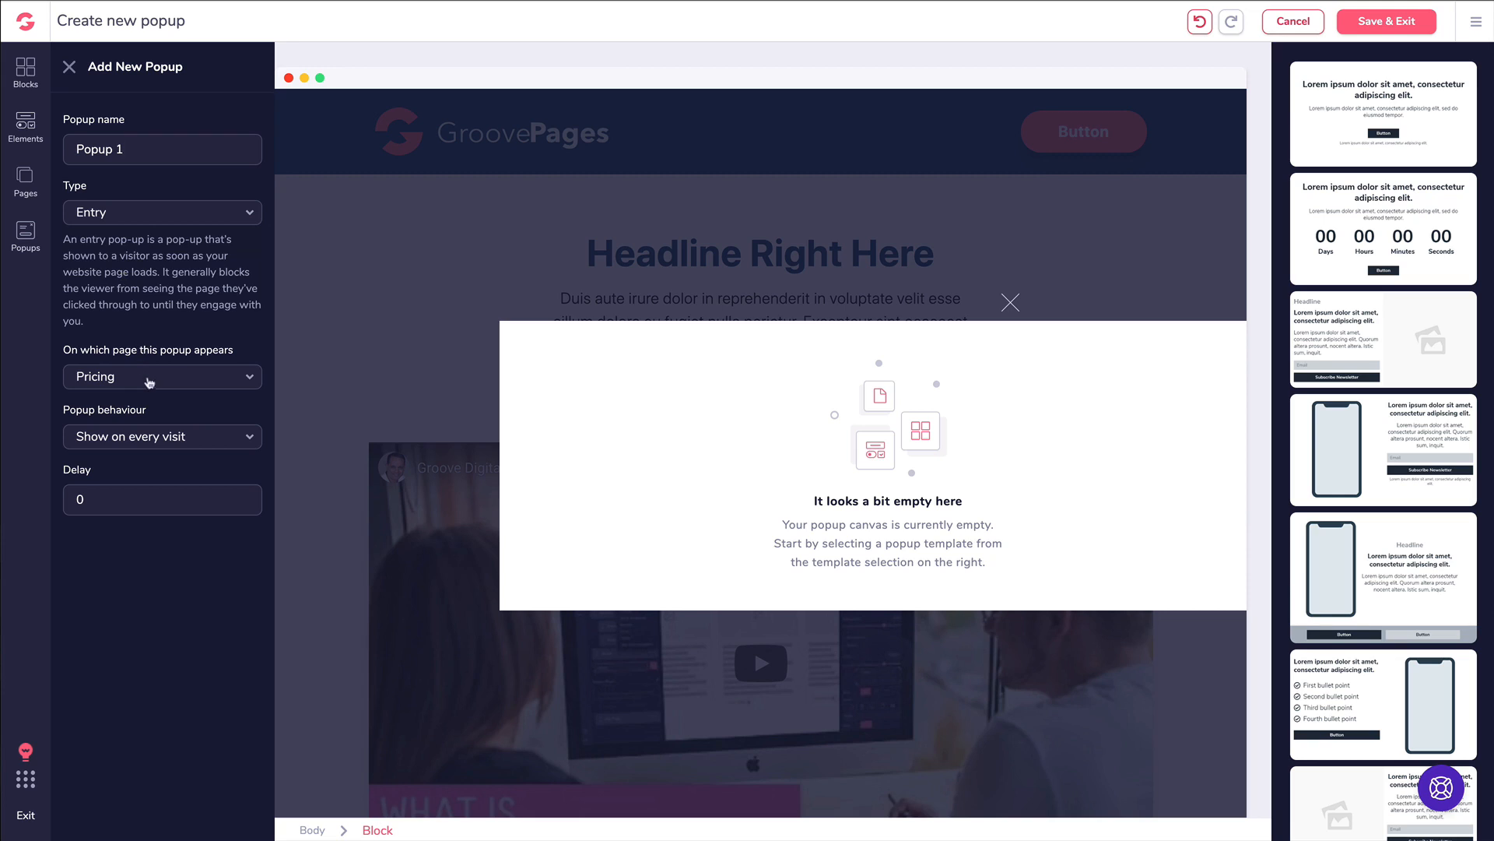
click(148, 441)
click(147, 441)
click(115, 220)
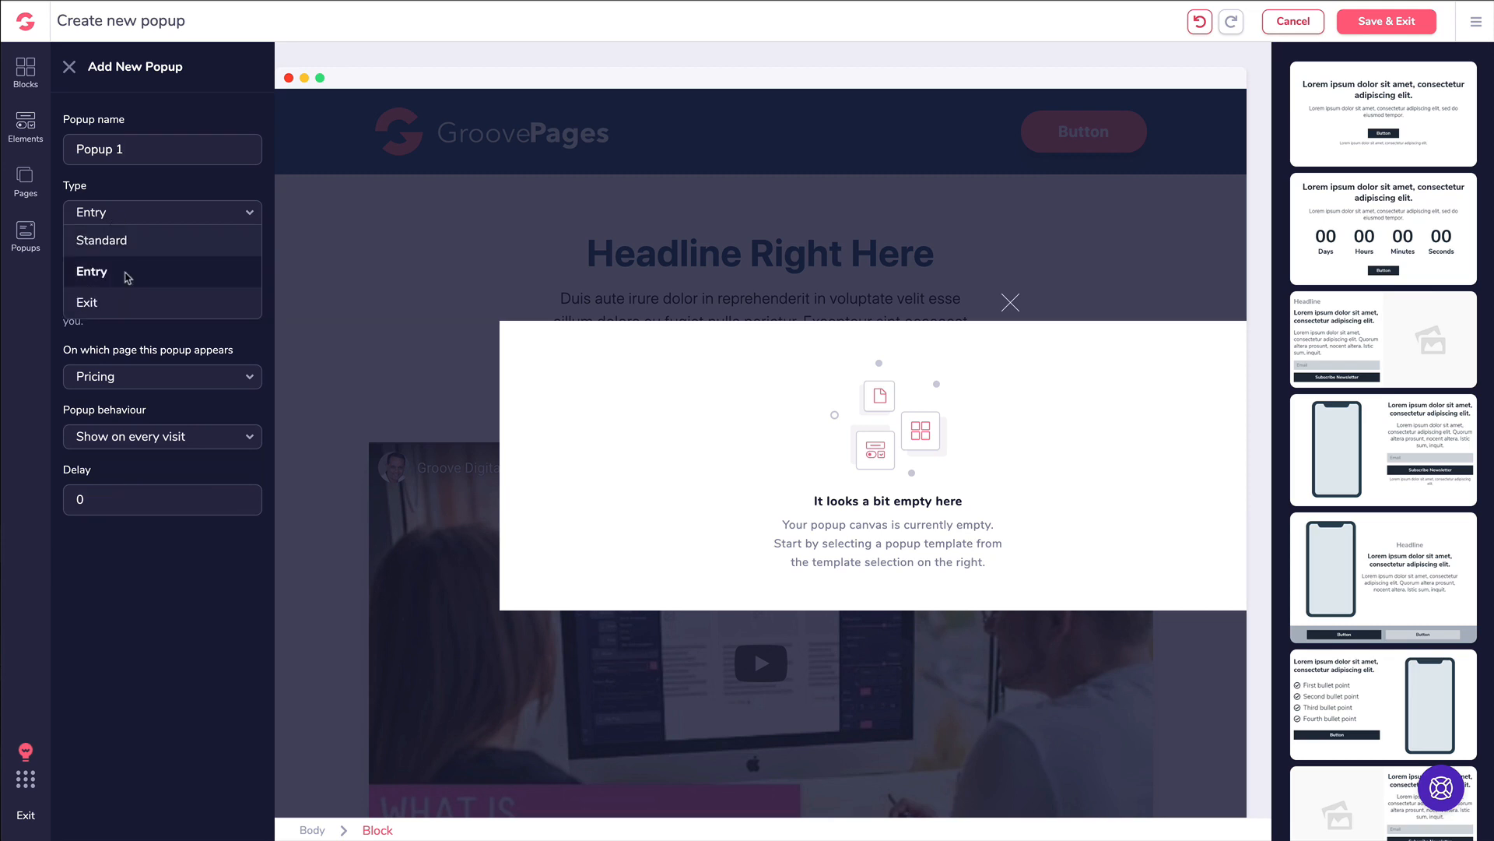
click(119, 299)
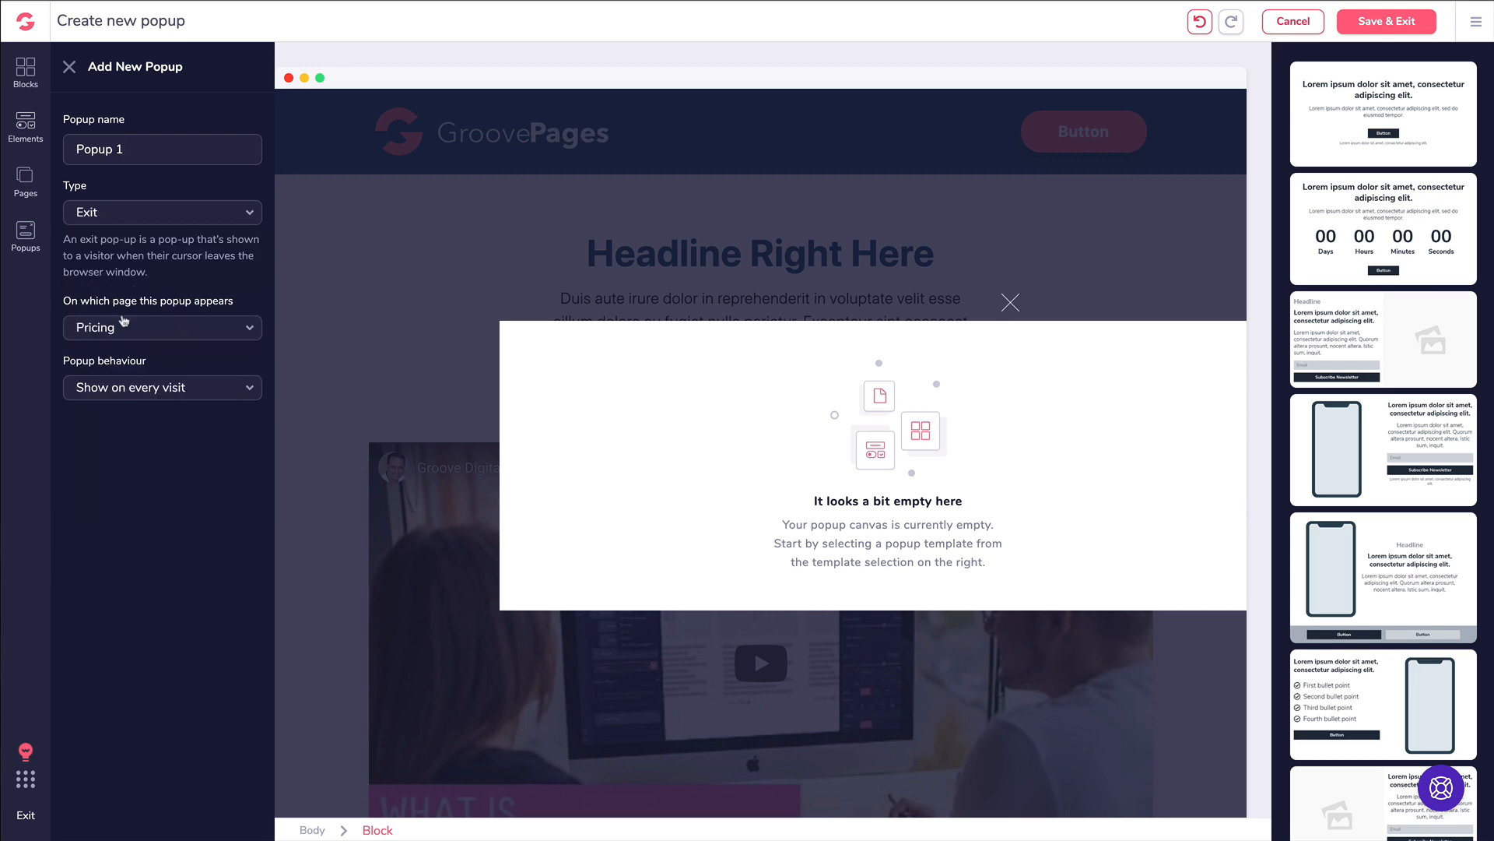
click(138, 386)
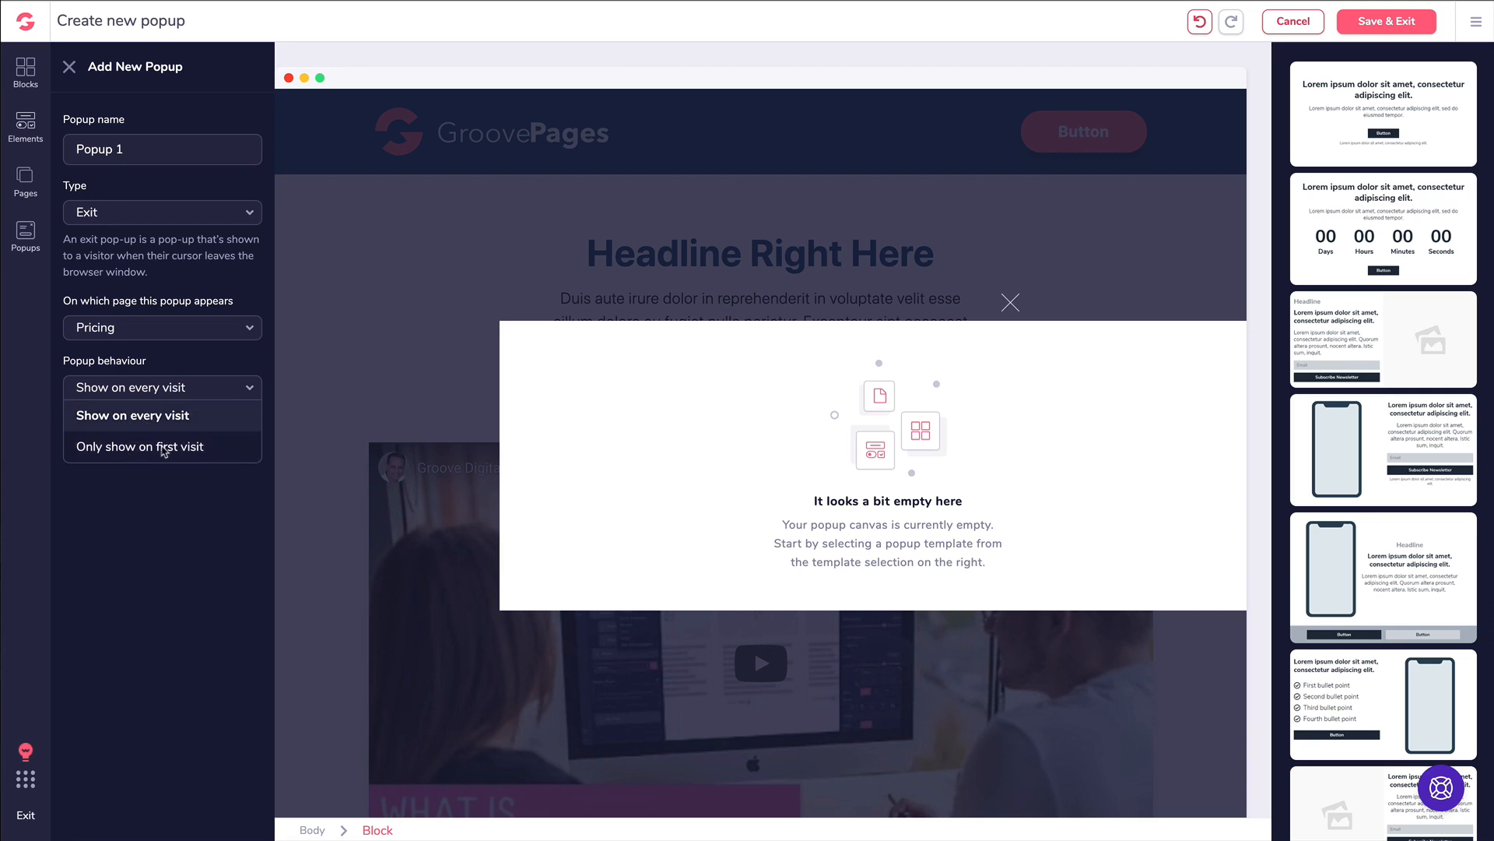
click(136, 418)
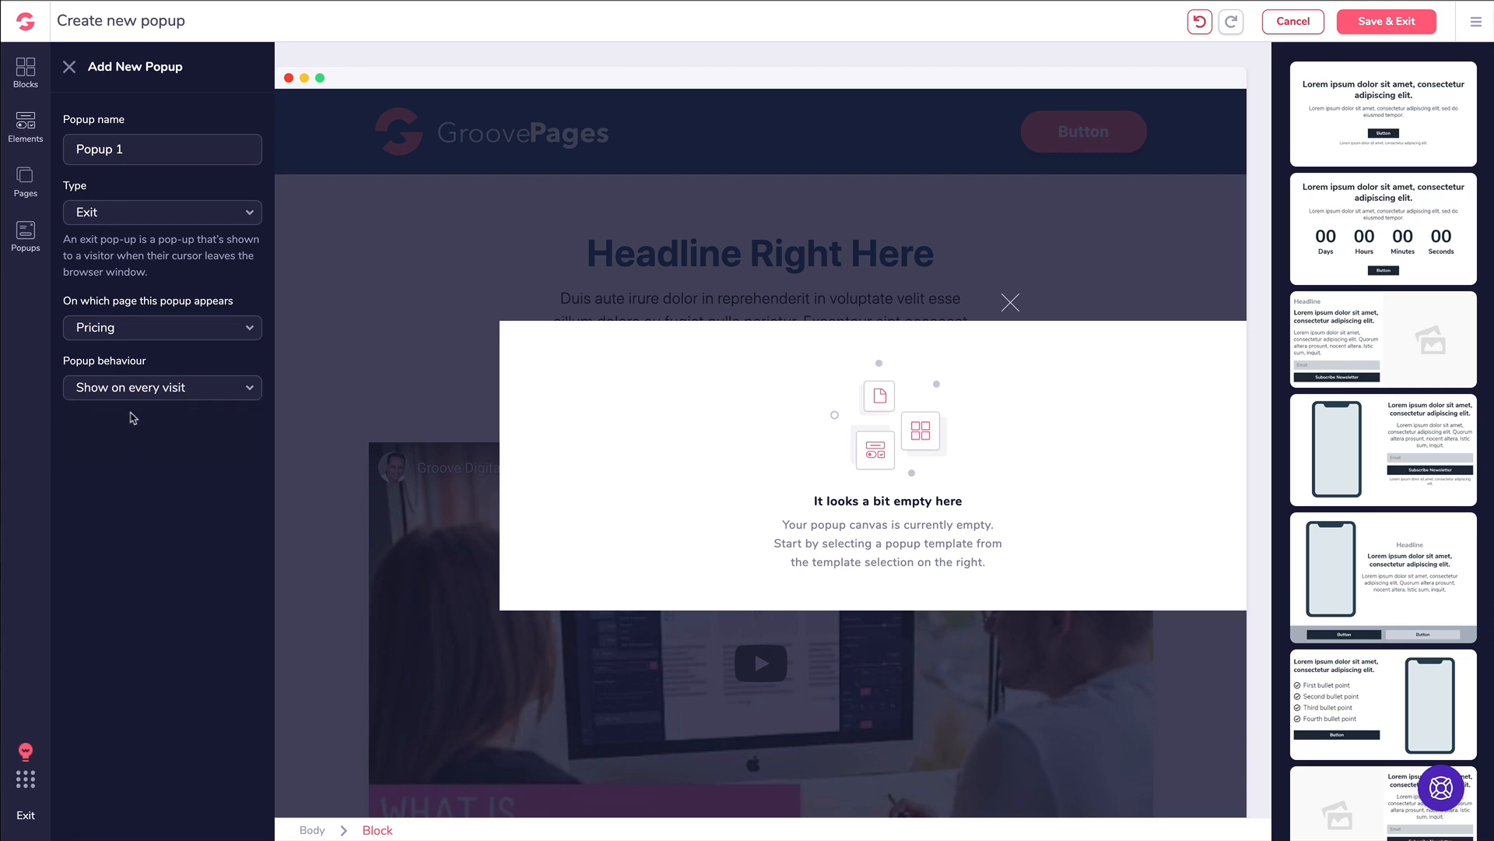
Name the popup Exit Pop Demo, apply the countdown timer template and save it
key(ctrl+a)
text(Exit Pop Demo)
click(1348, 228)
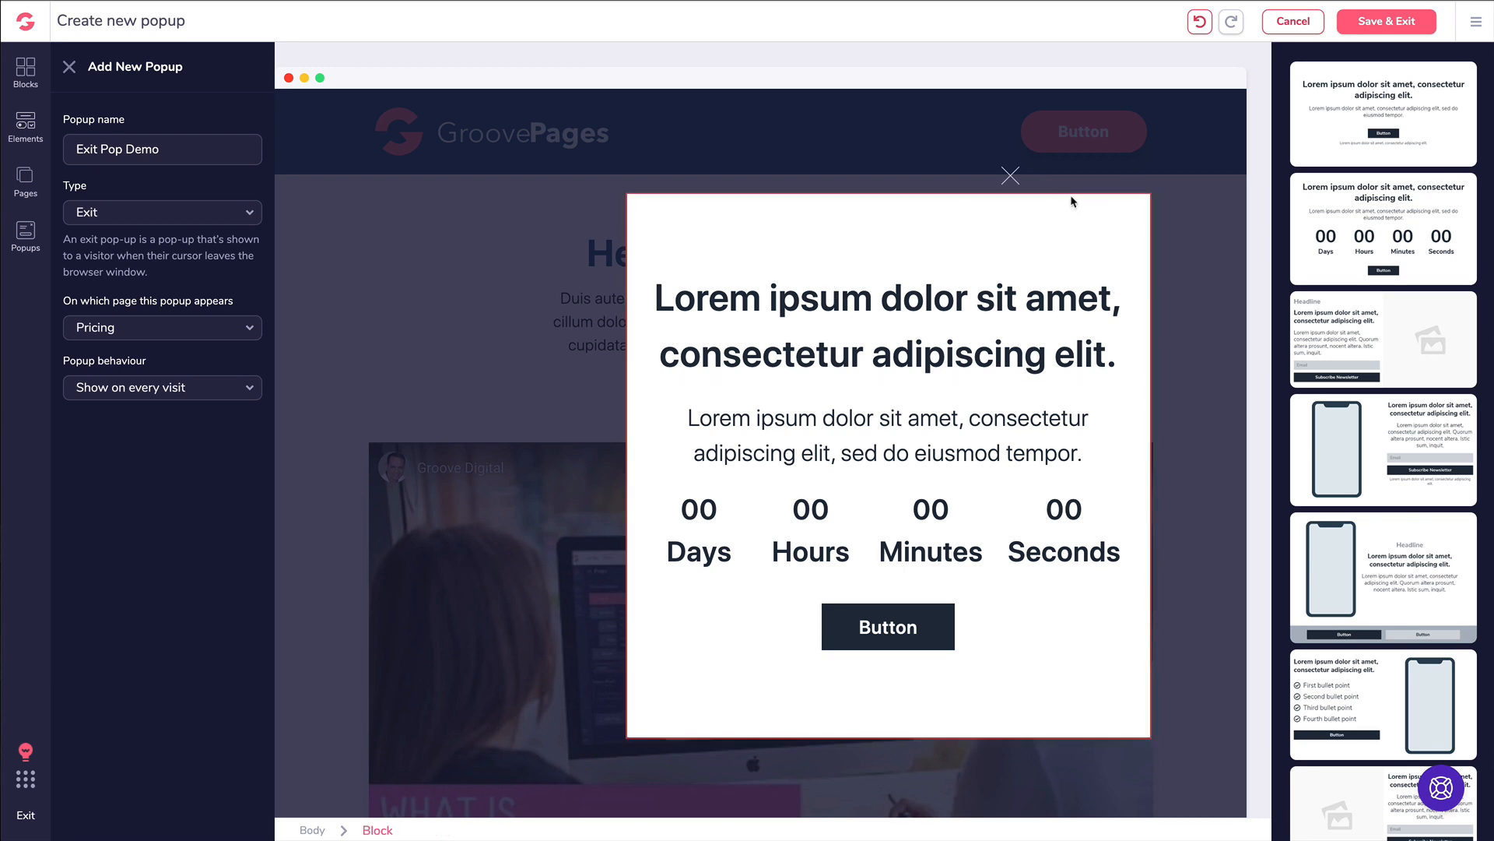
click(1416, 34)
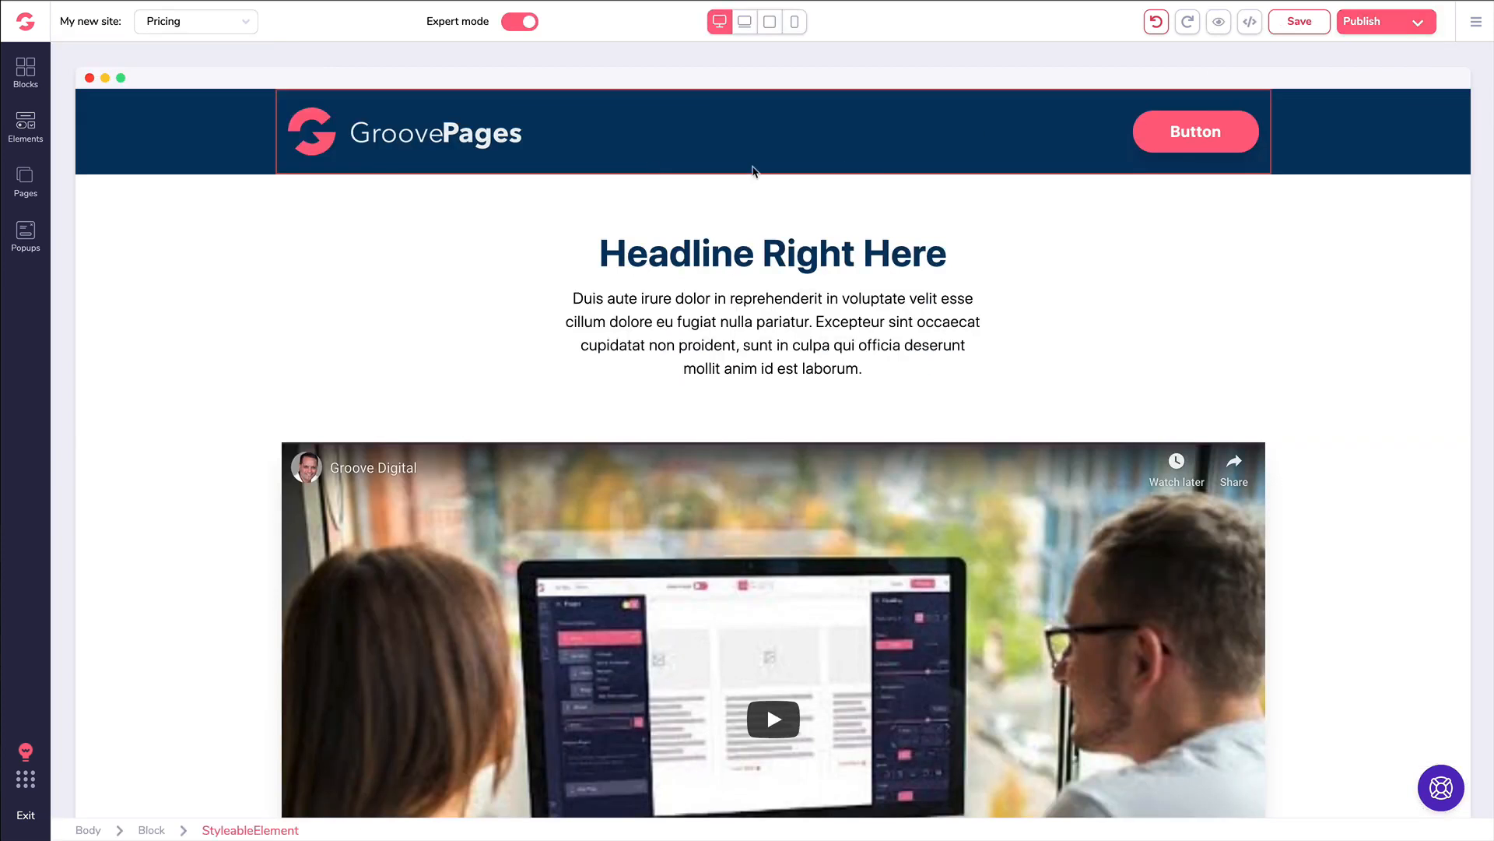
Create and save a Standard popup named Button Popup for the Pricing page, using the template with centred text and a single button
click(28, 230)
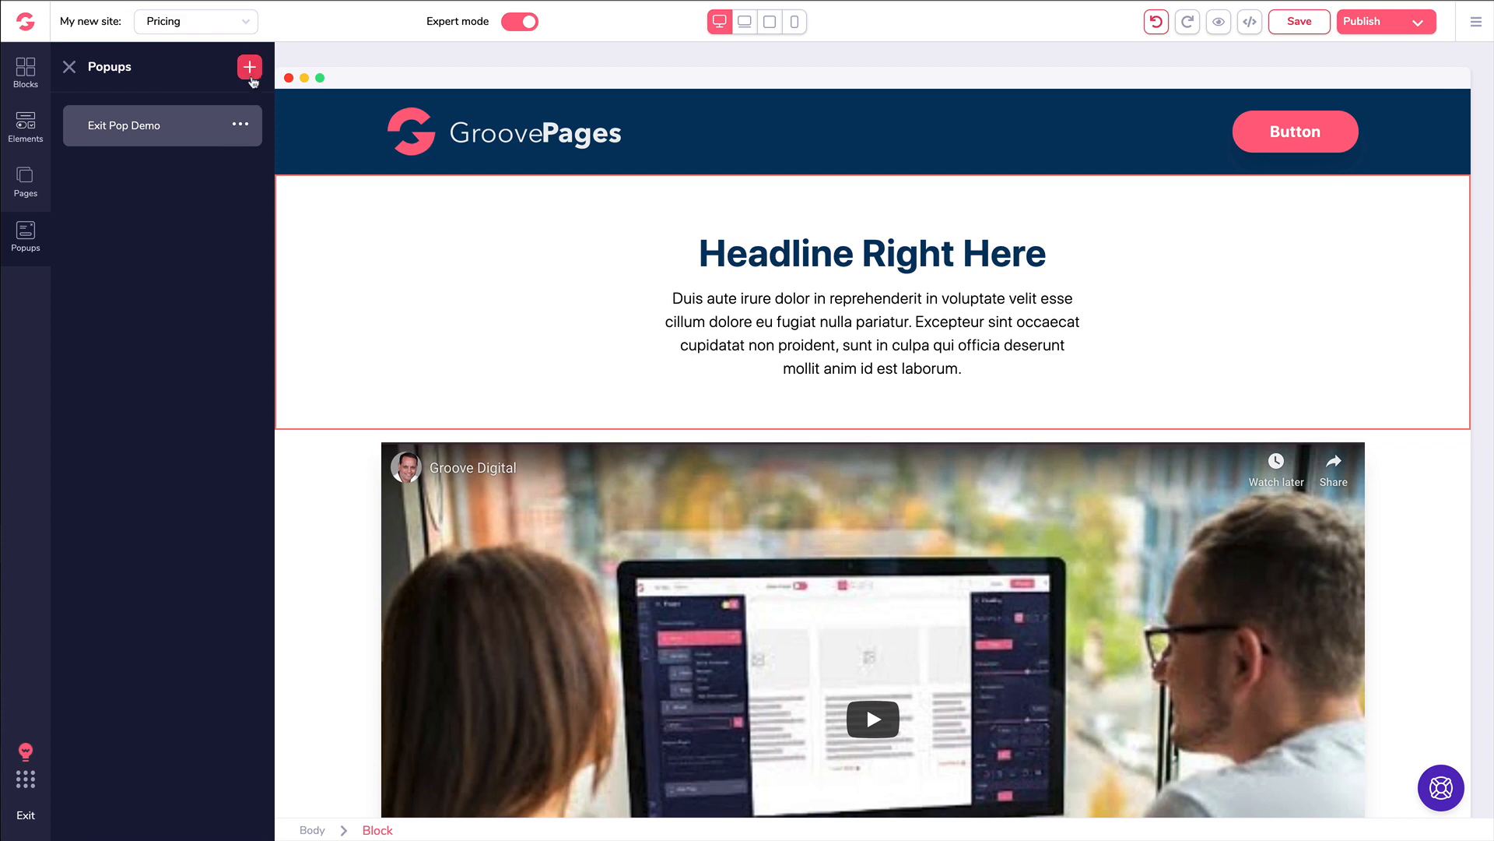
click(248, 66)
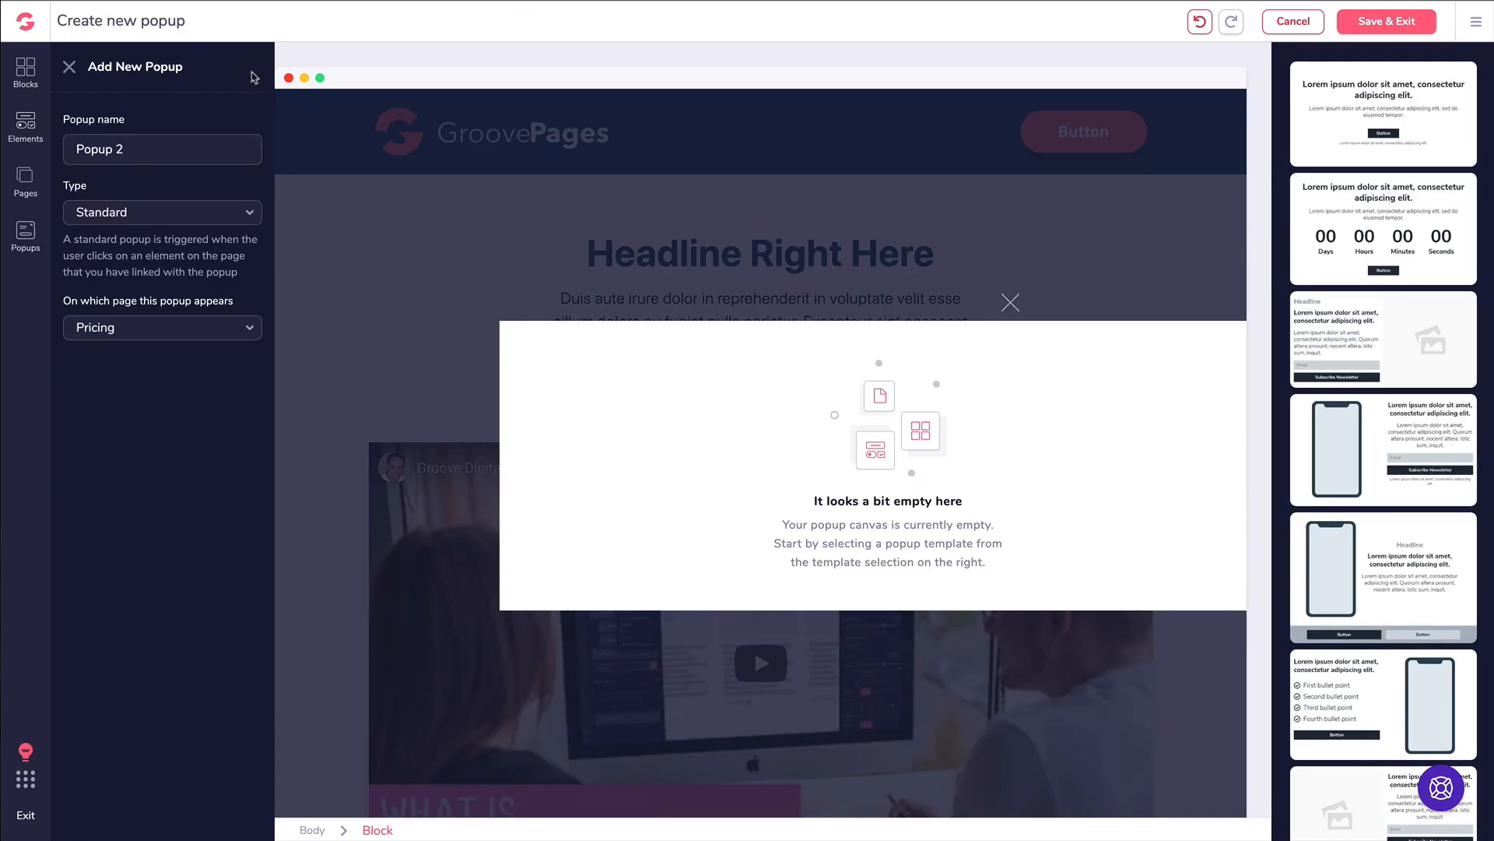
triple_click(158, 149)
text(Button)
click(98, 149)
key(BackSpace)
text(y)
key(BackSpace)
text(tton)
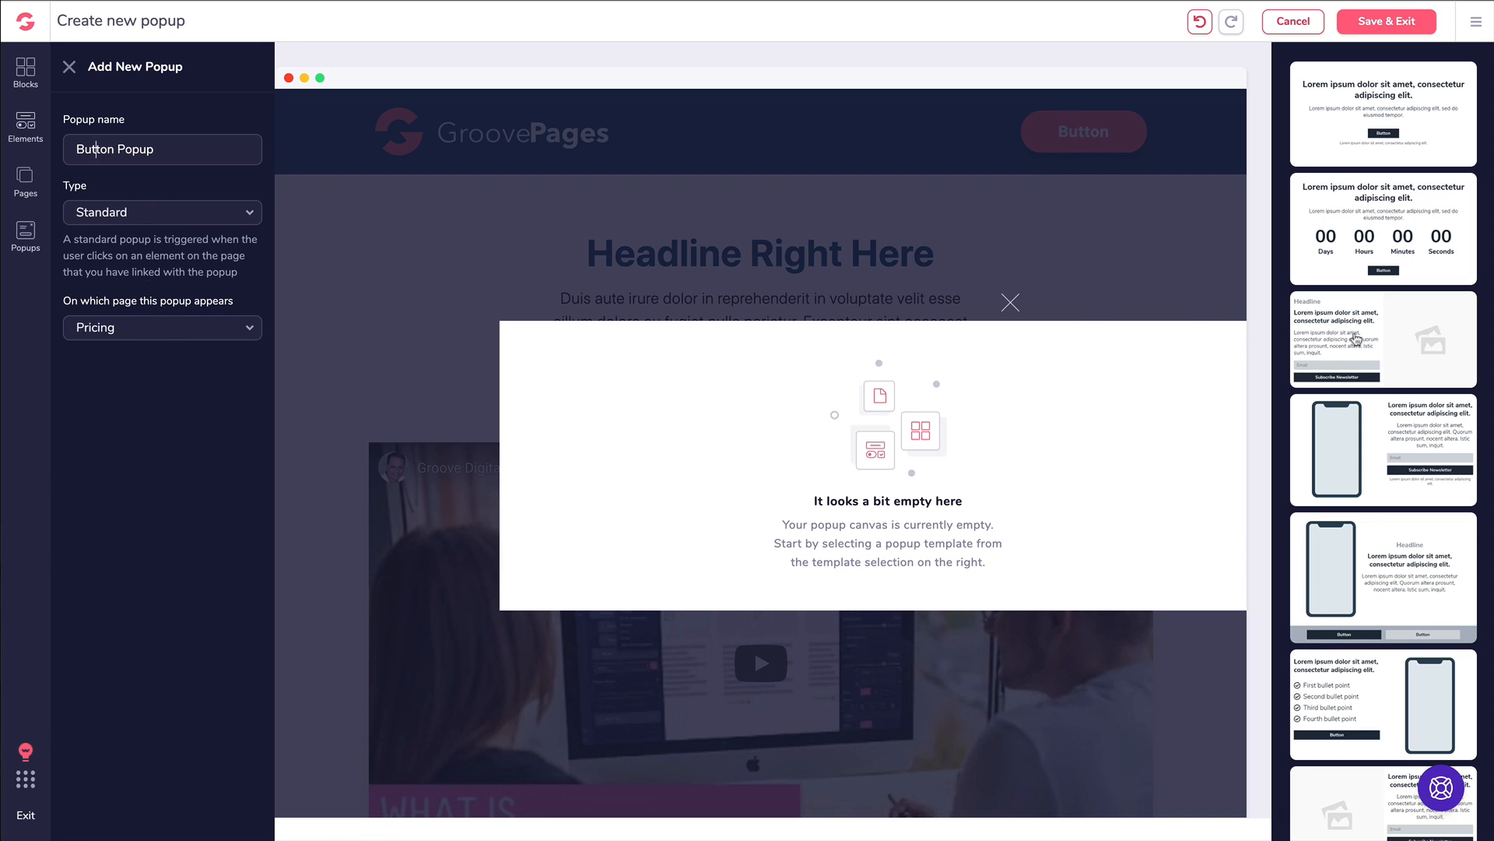
click(1381, 138)
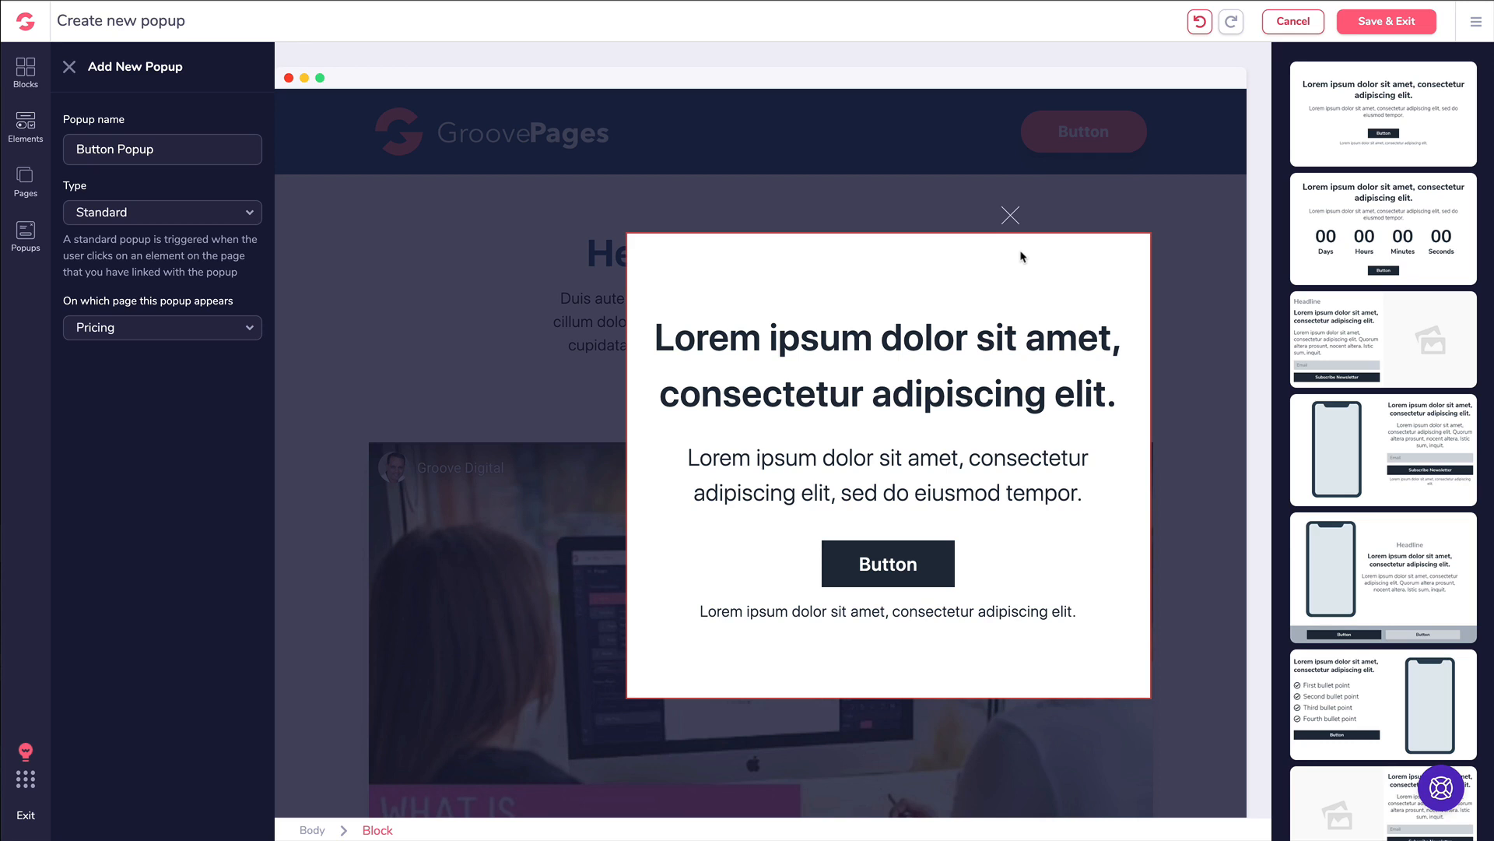
click(1385, 23)
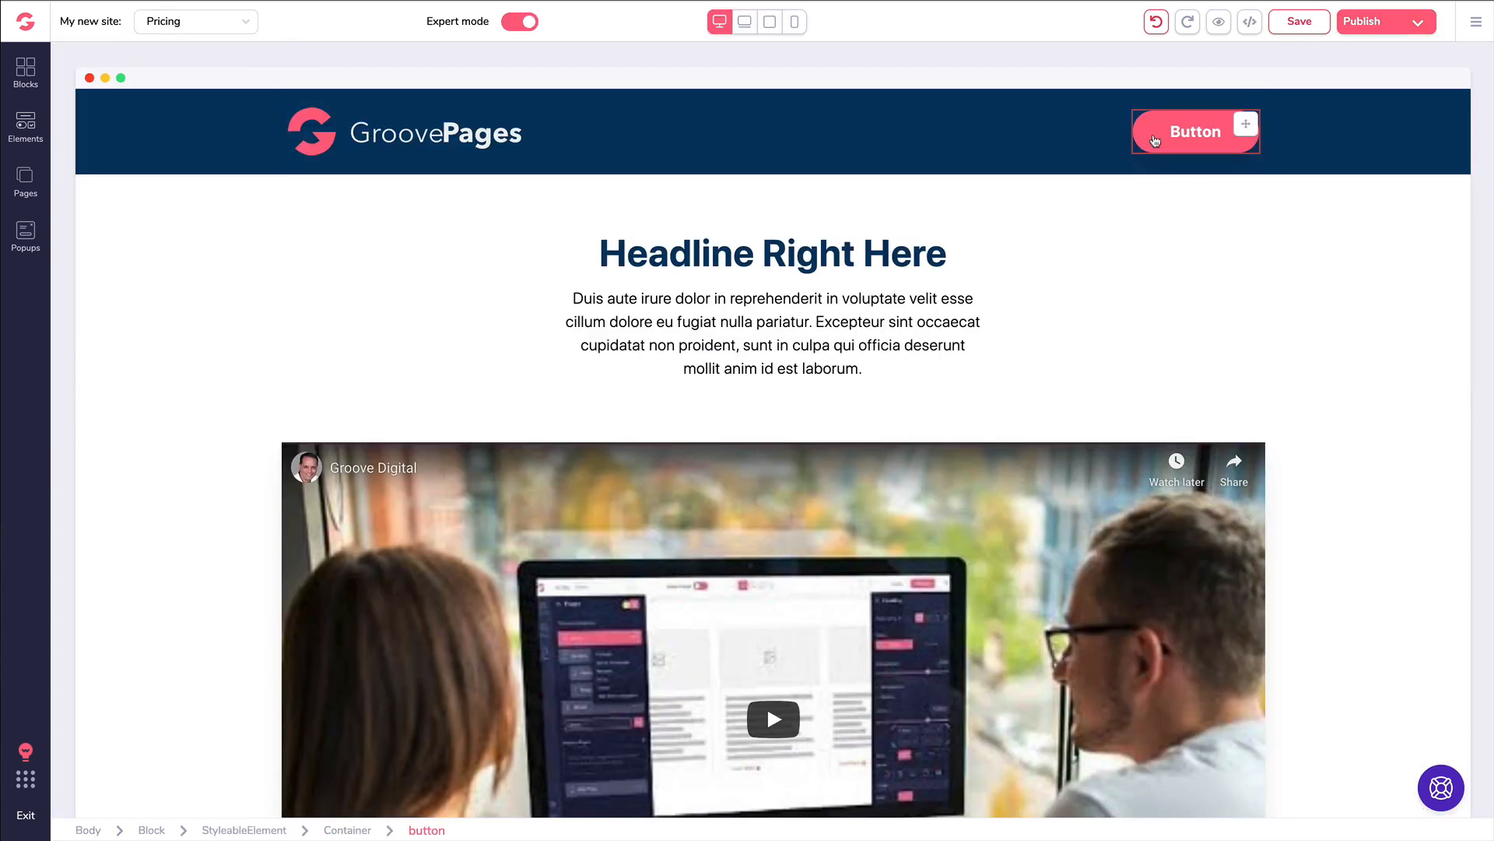
Set the header button's text to Download Now
click(1215, 131)
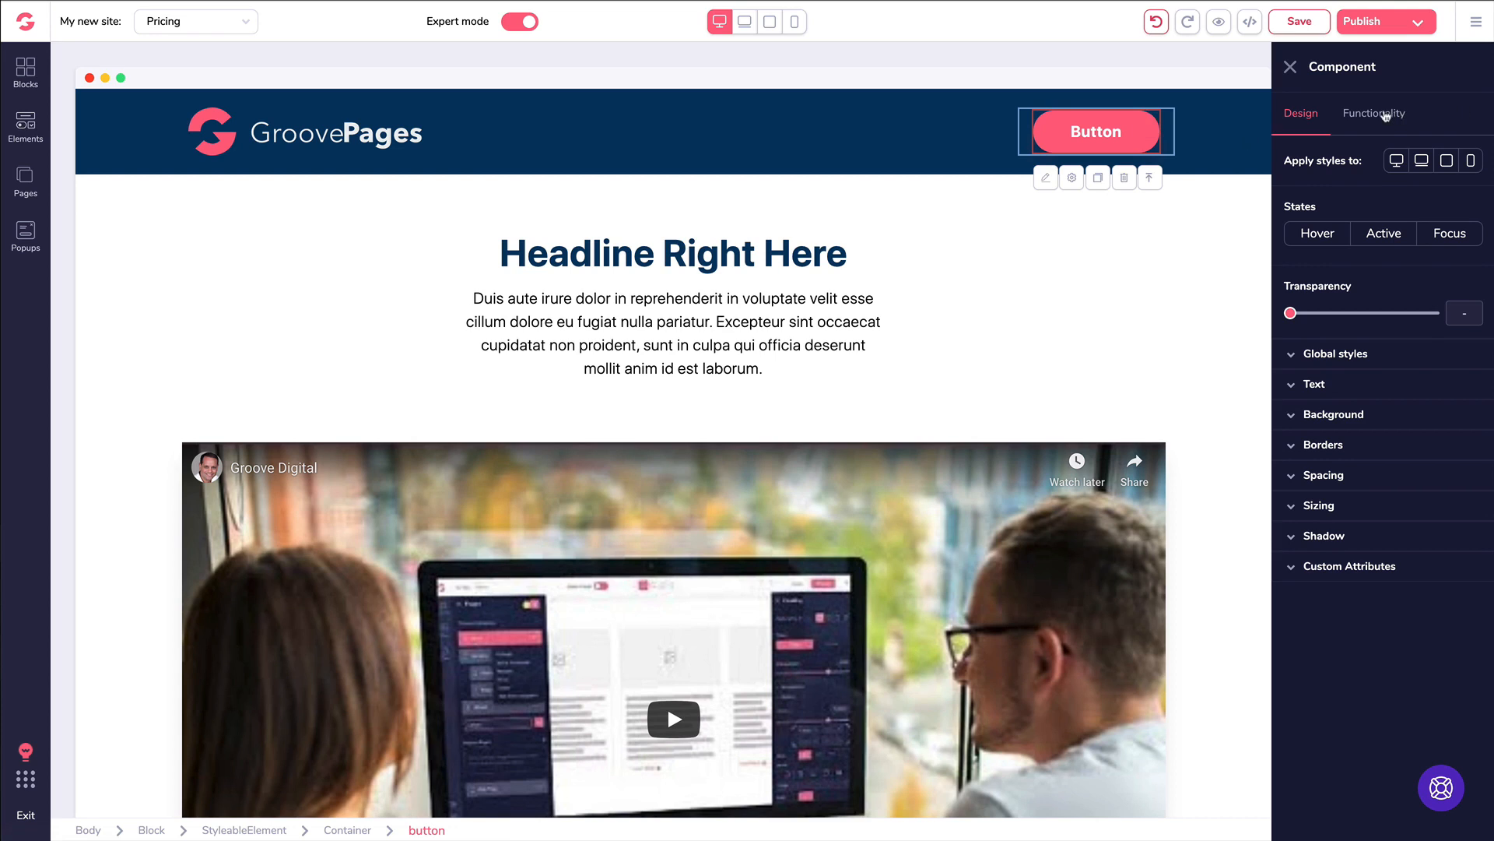
click(1386, 114)
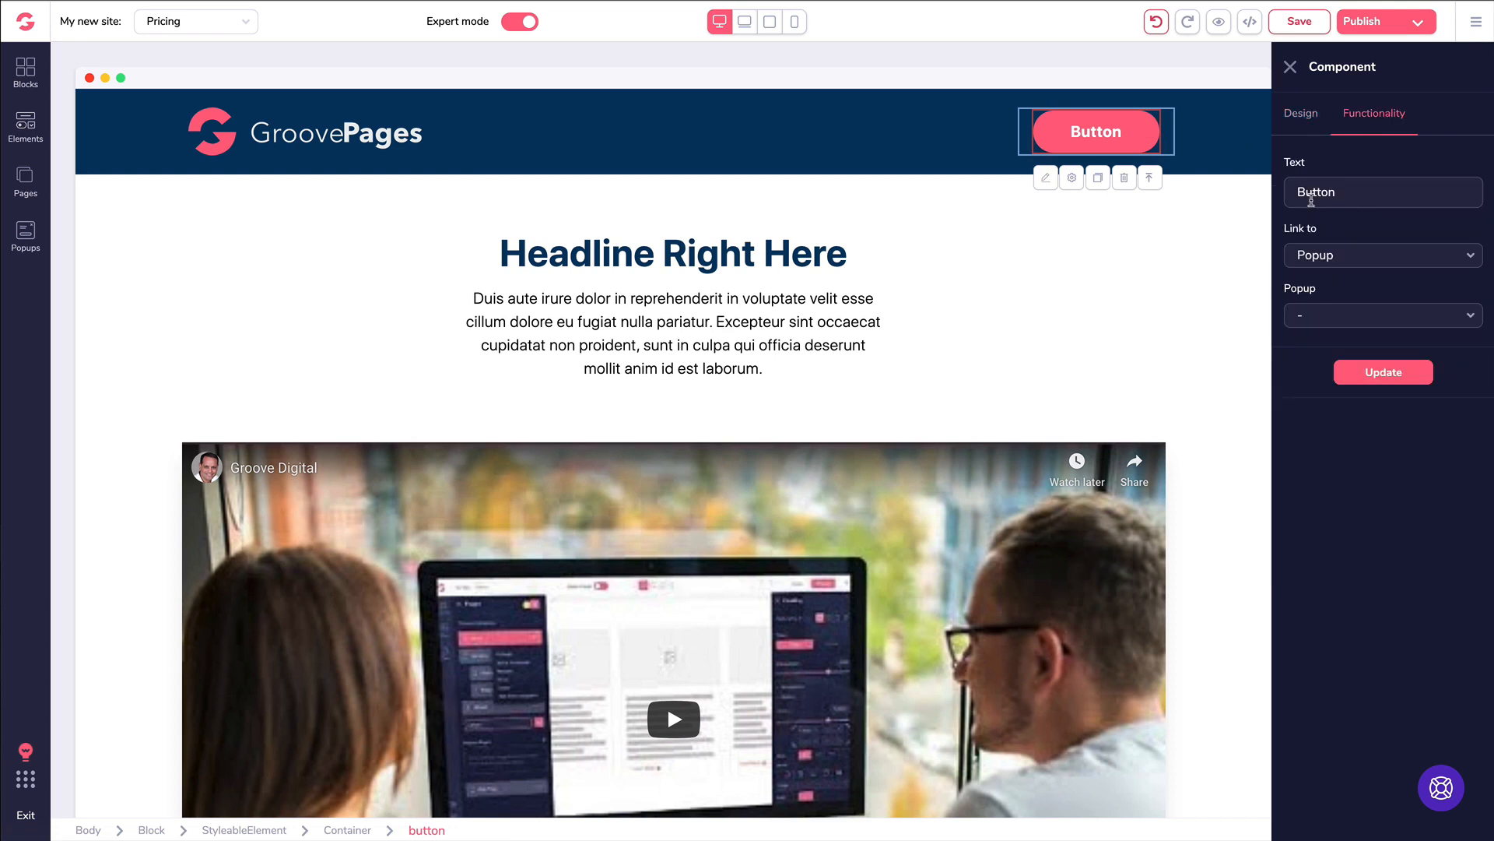
click(1344, 194)
key(ctrl+a)
text(Download Now)
Link the header button to the popup Button Popup, apply the update and save the page
click(1314, 254)
click(1318, 406)
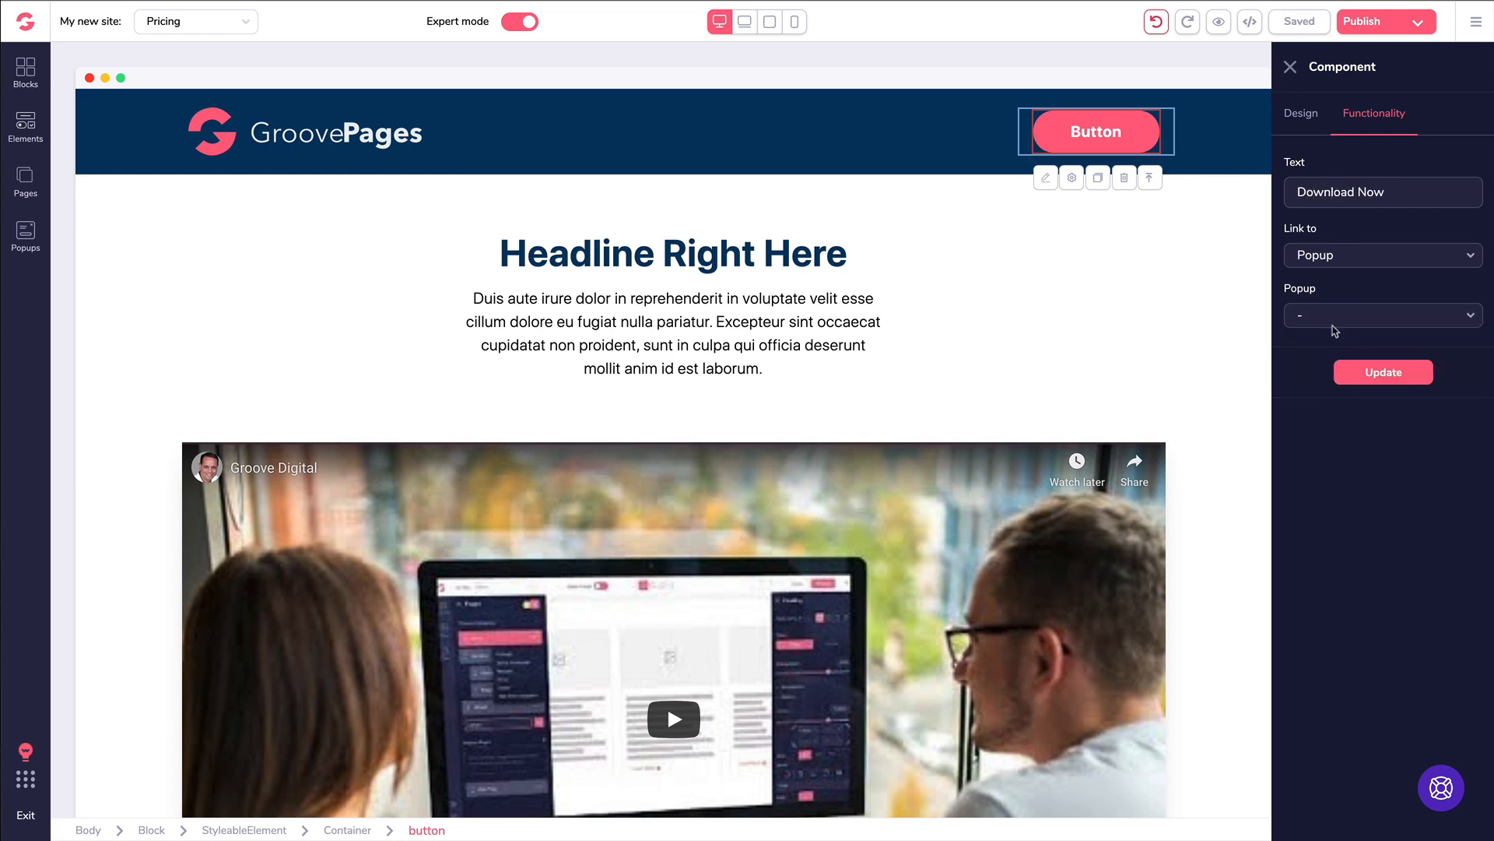
click(1321, 315)
click(1323, 344)
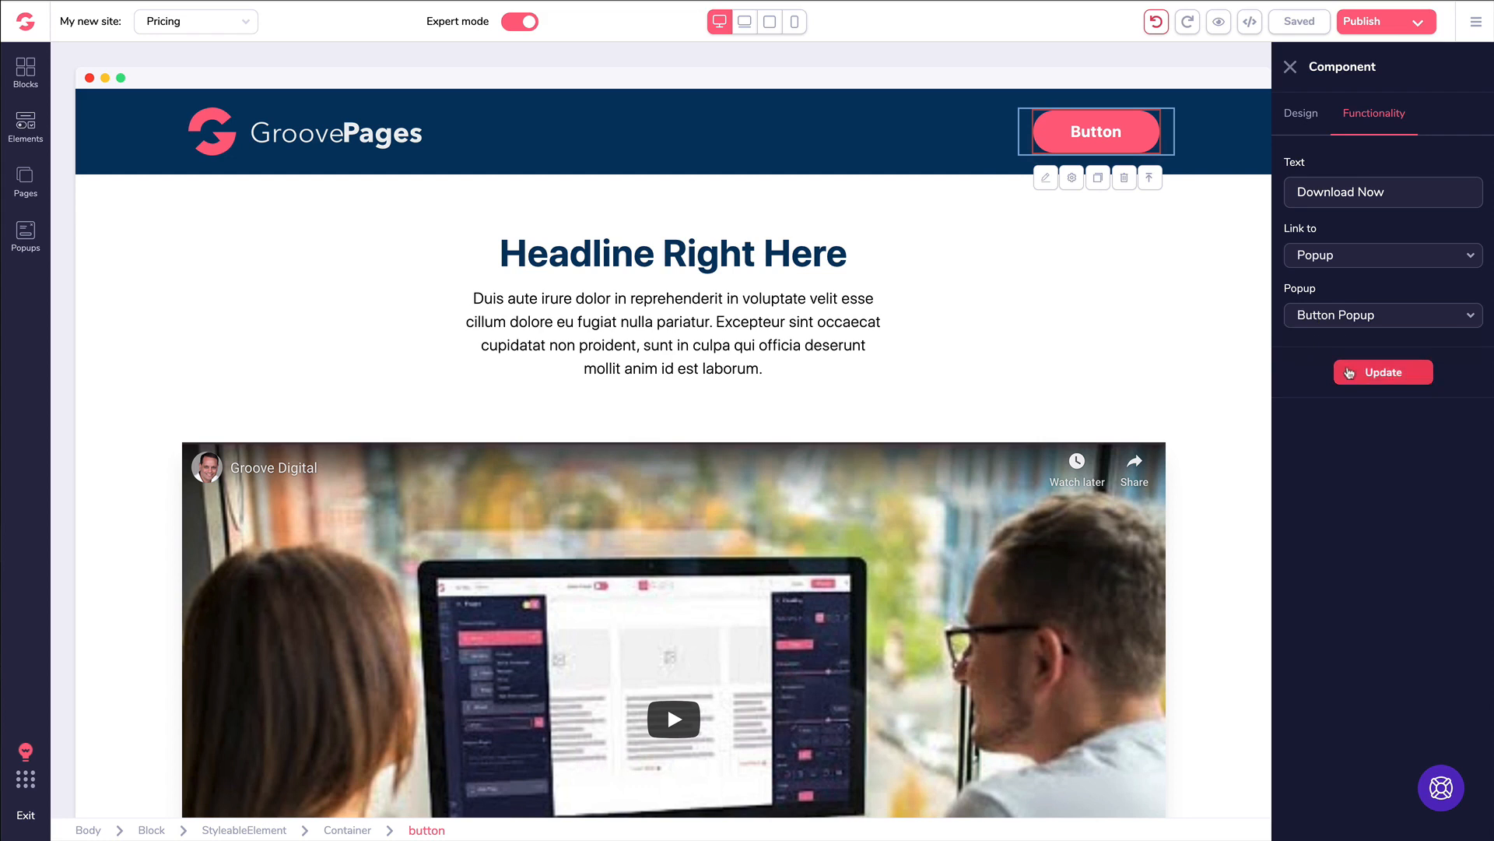
click(1381, 374)
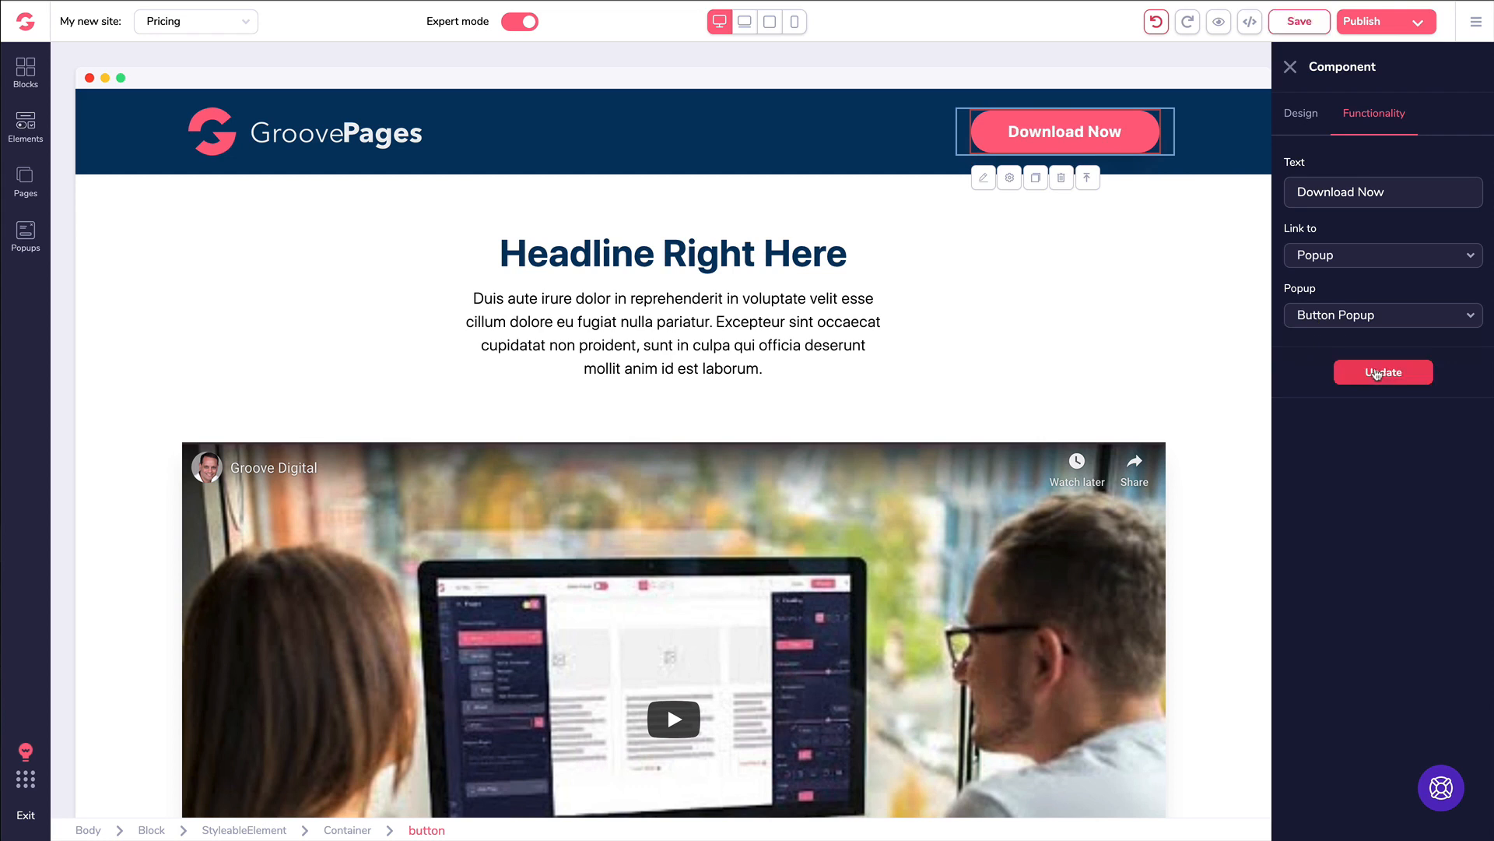
click(1287, 22)
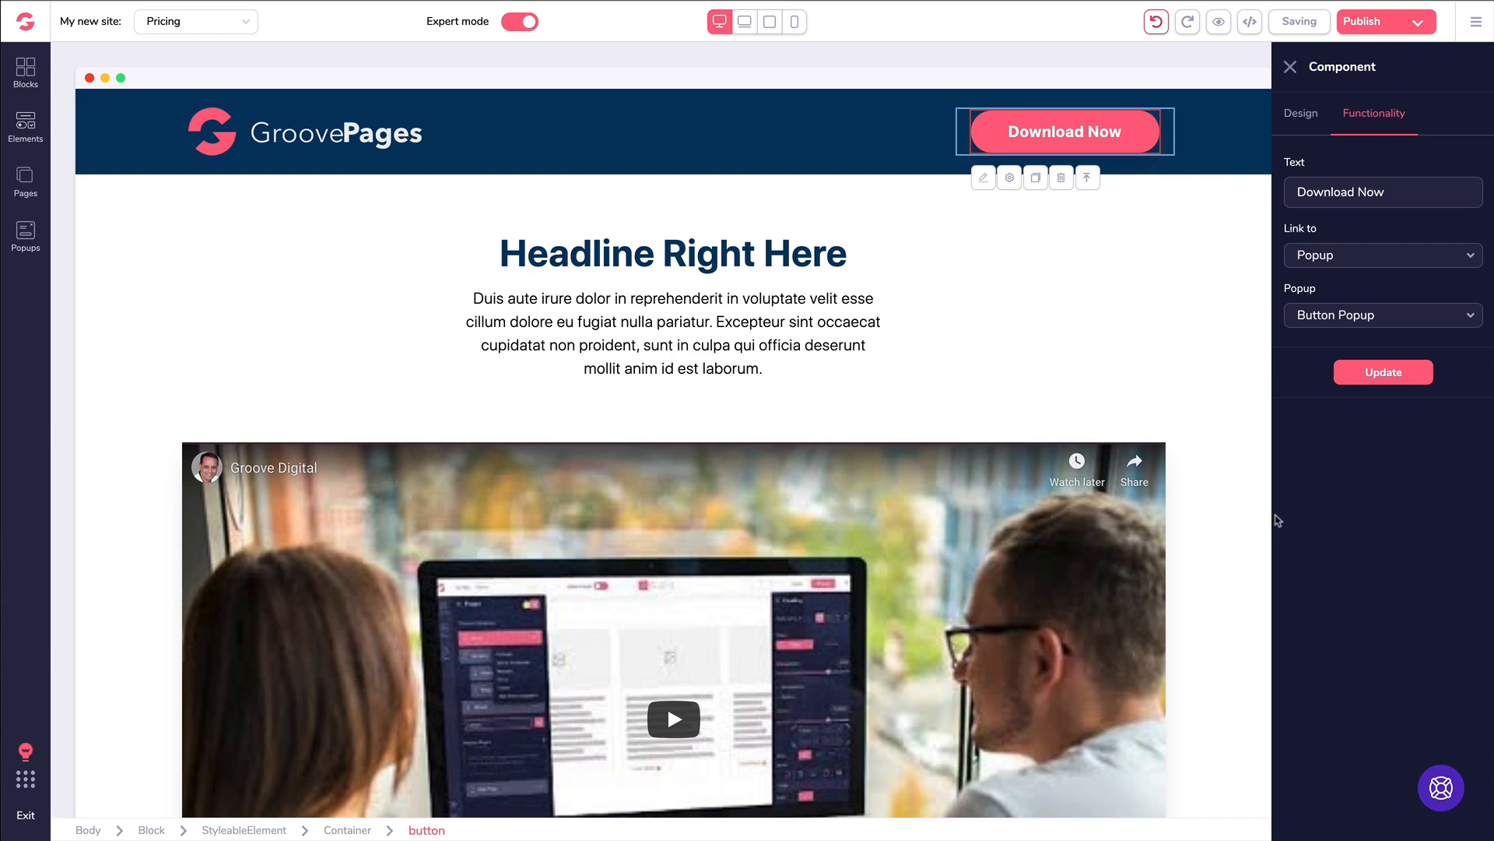
Preview the page, dismiss the exit popup, and test the popup opened by the Download Now button
click(1218, 27)
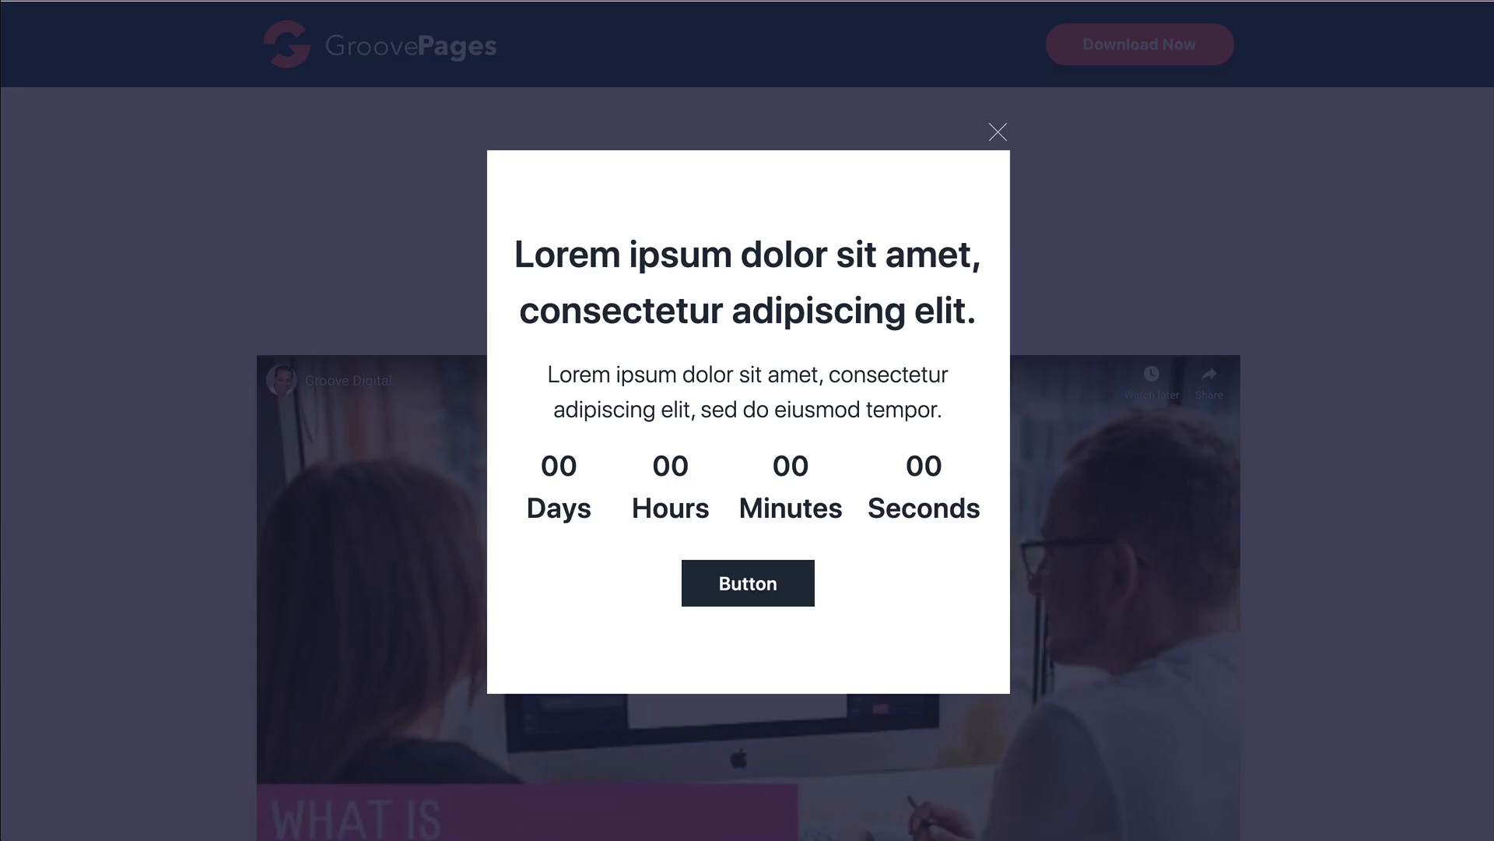
click(998, 133)
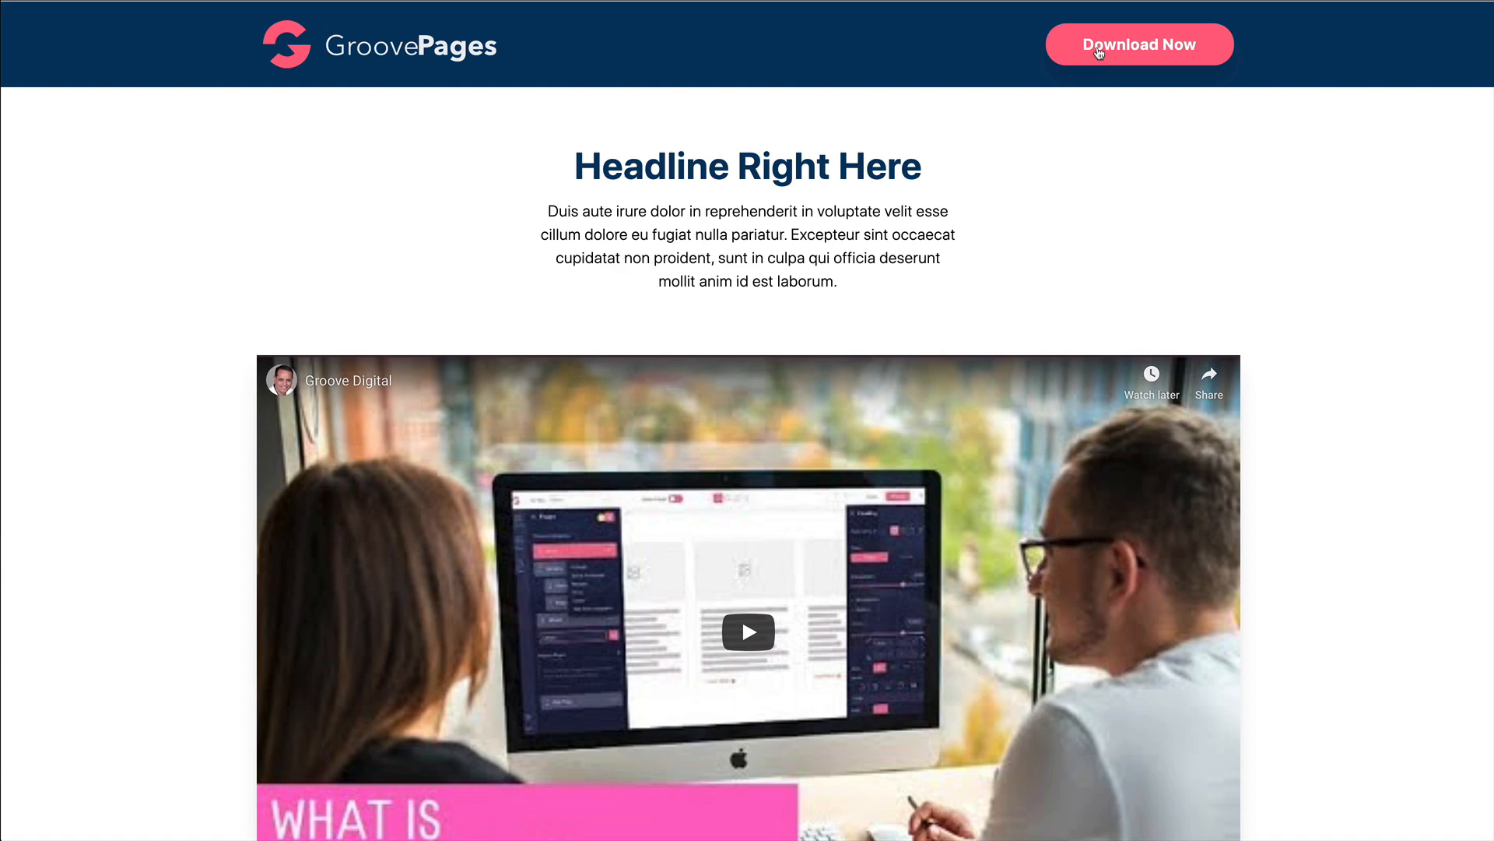
click(1099, 49)
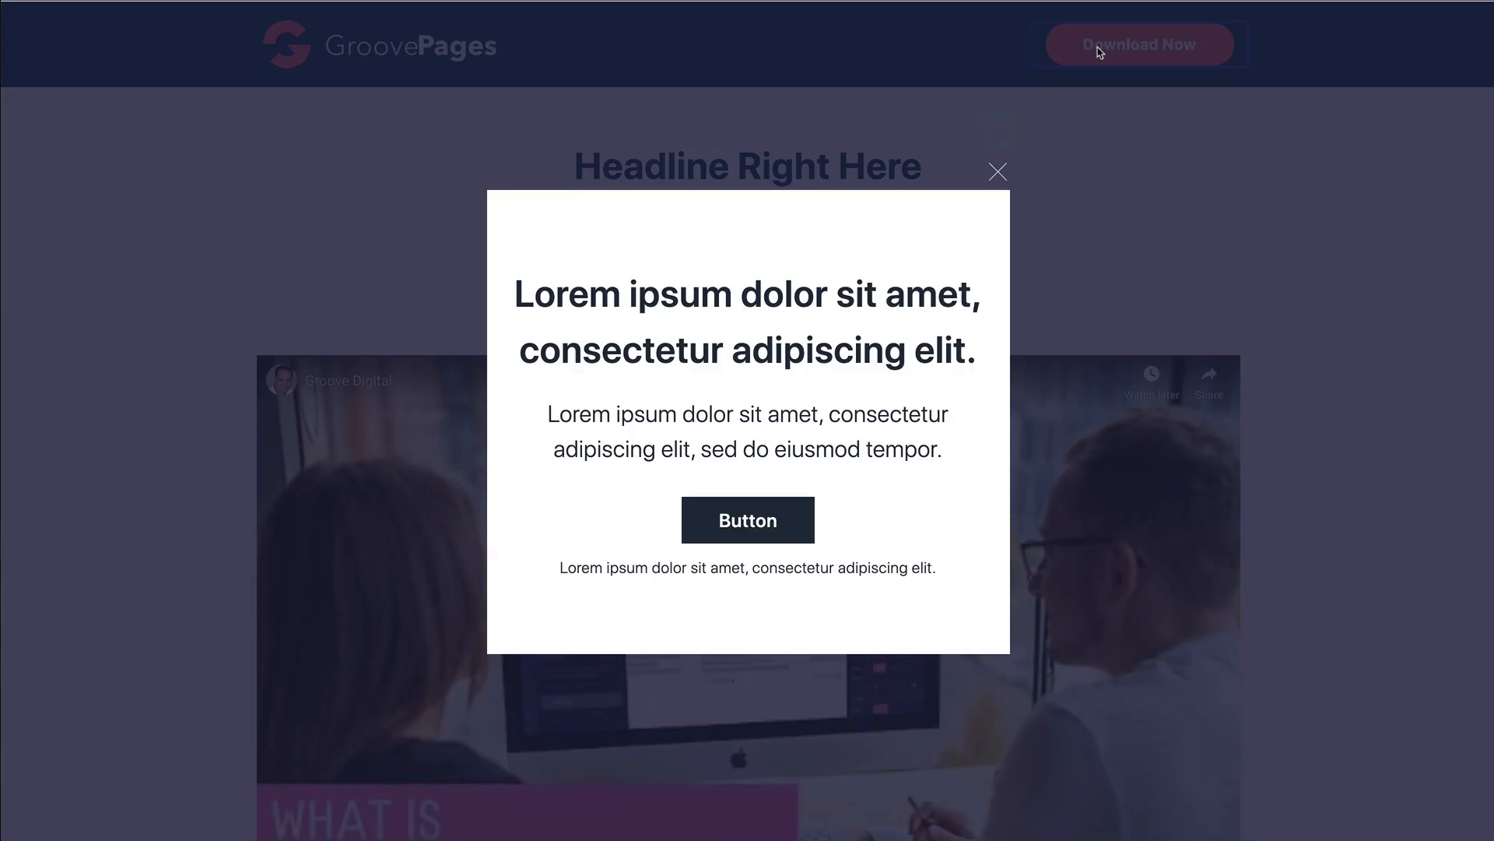
click(999, 178)
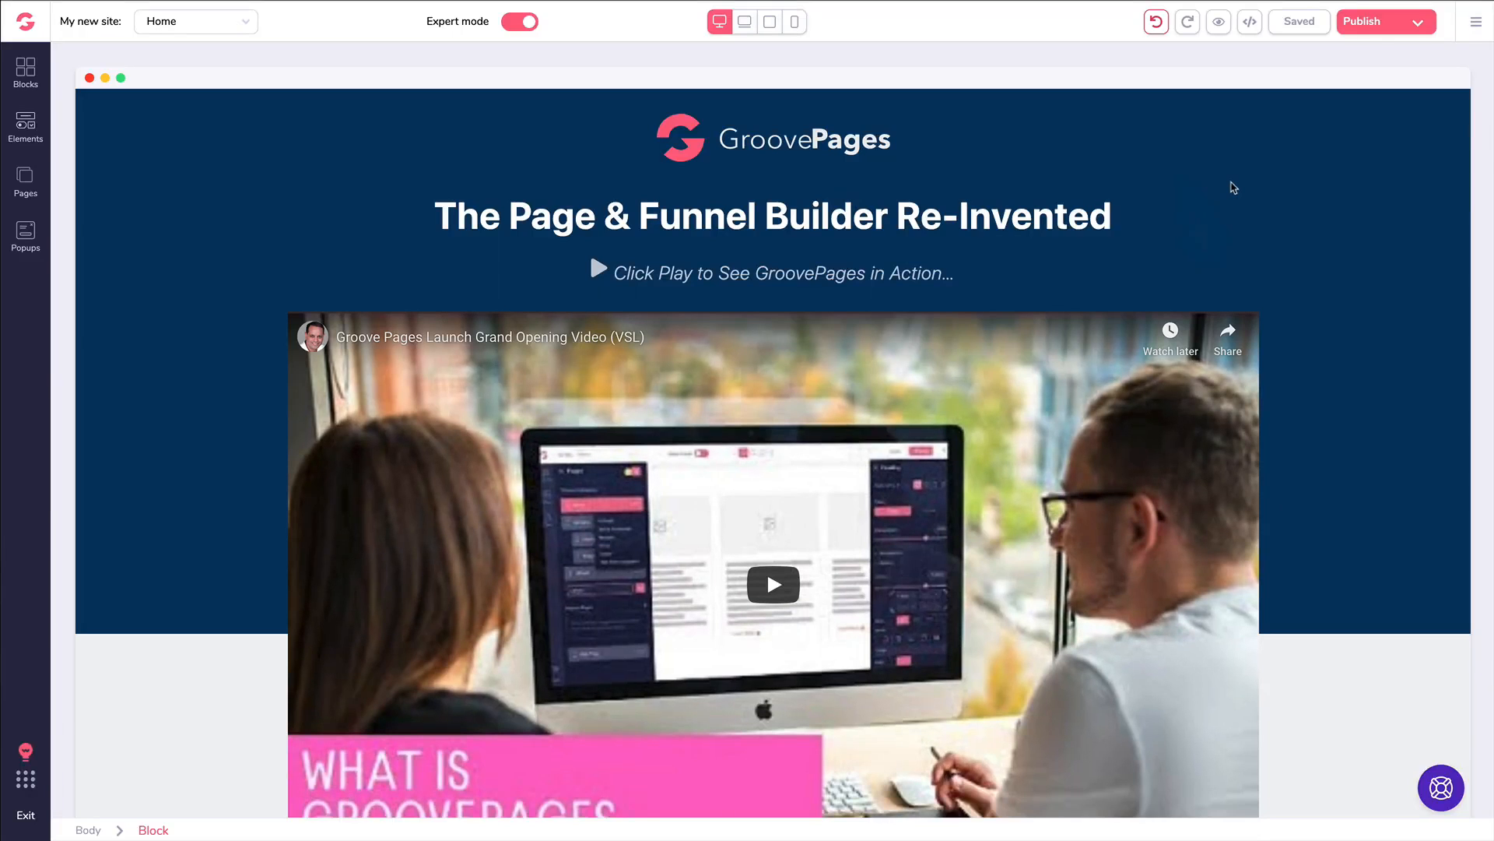
Give the "Everyone's making the switch!" block on the Home page a light blue background colour
scroll(1234, 187, down, 8)
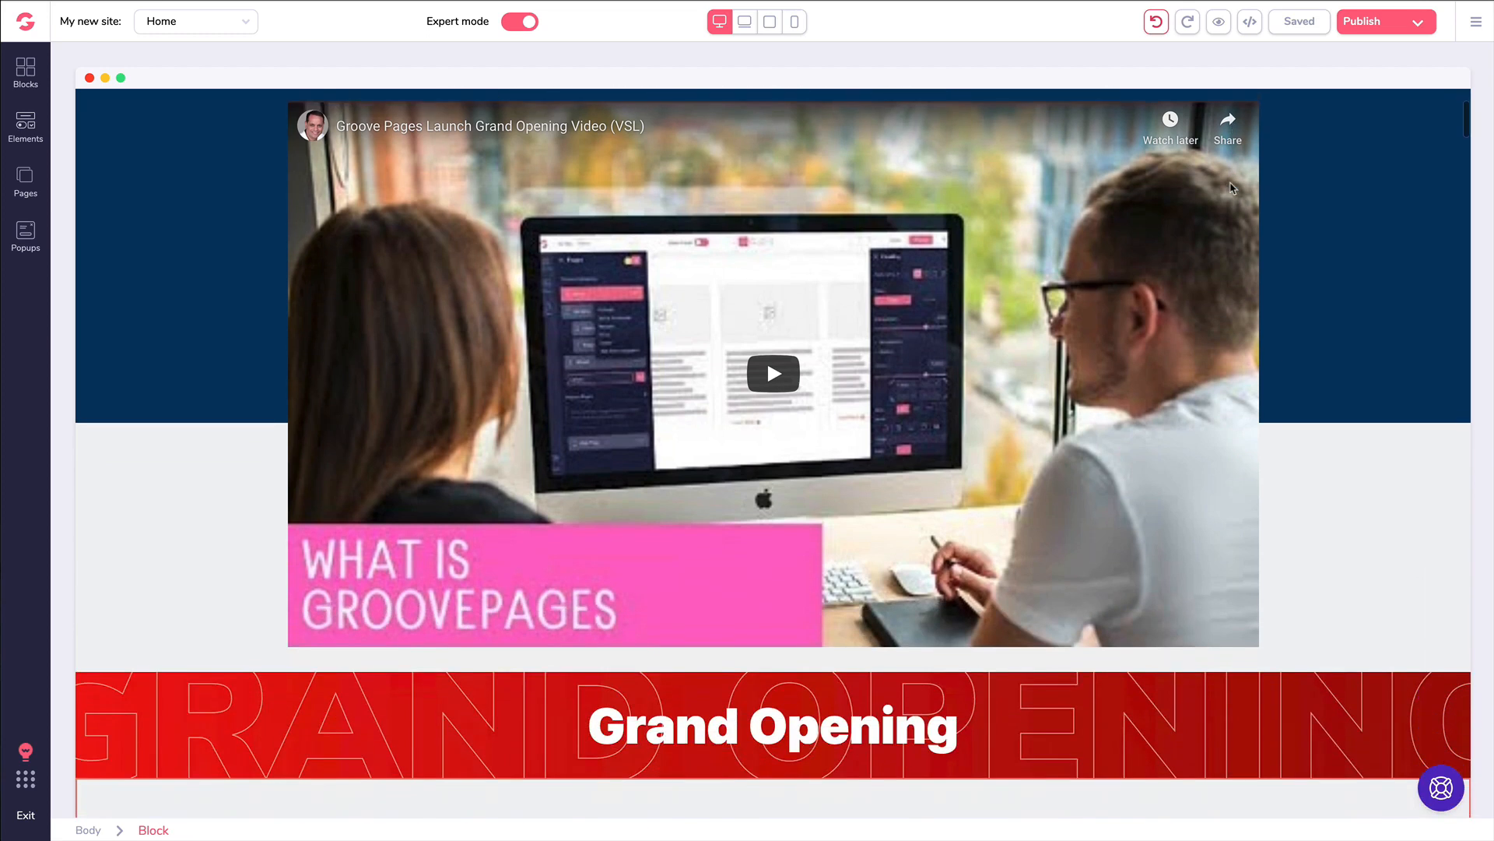
scroll(1217, 205, down, 10)
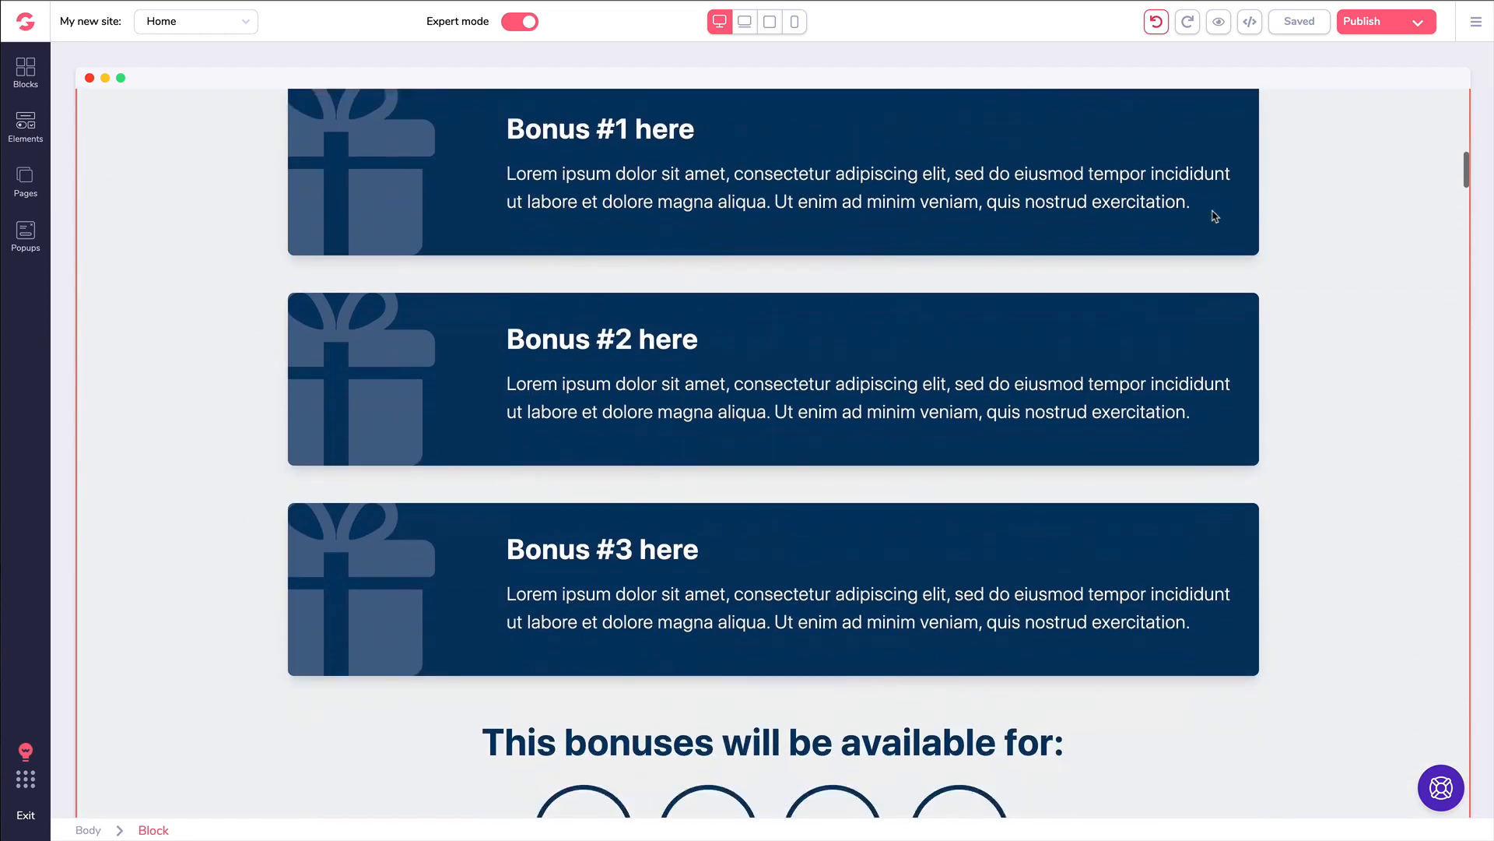
scroll(1208, 230, down, 6)
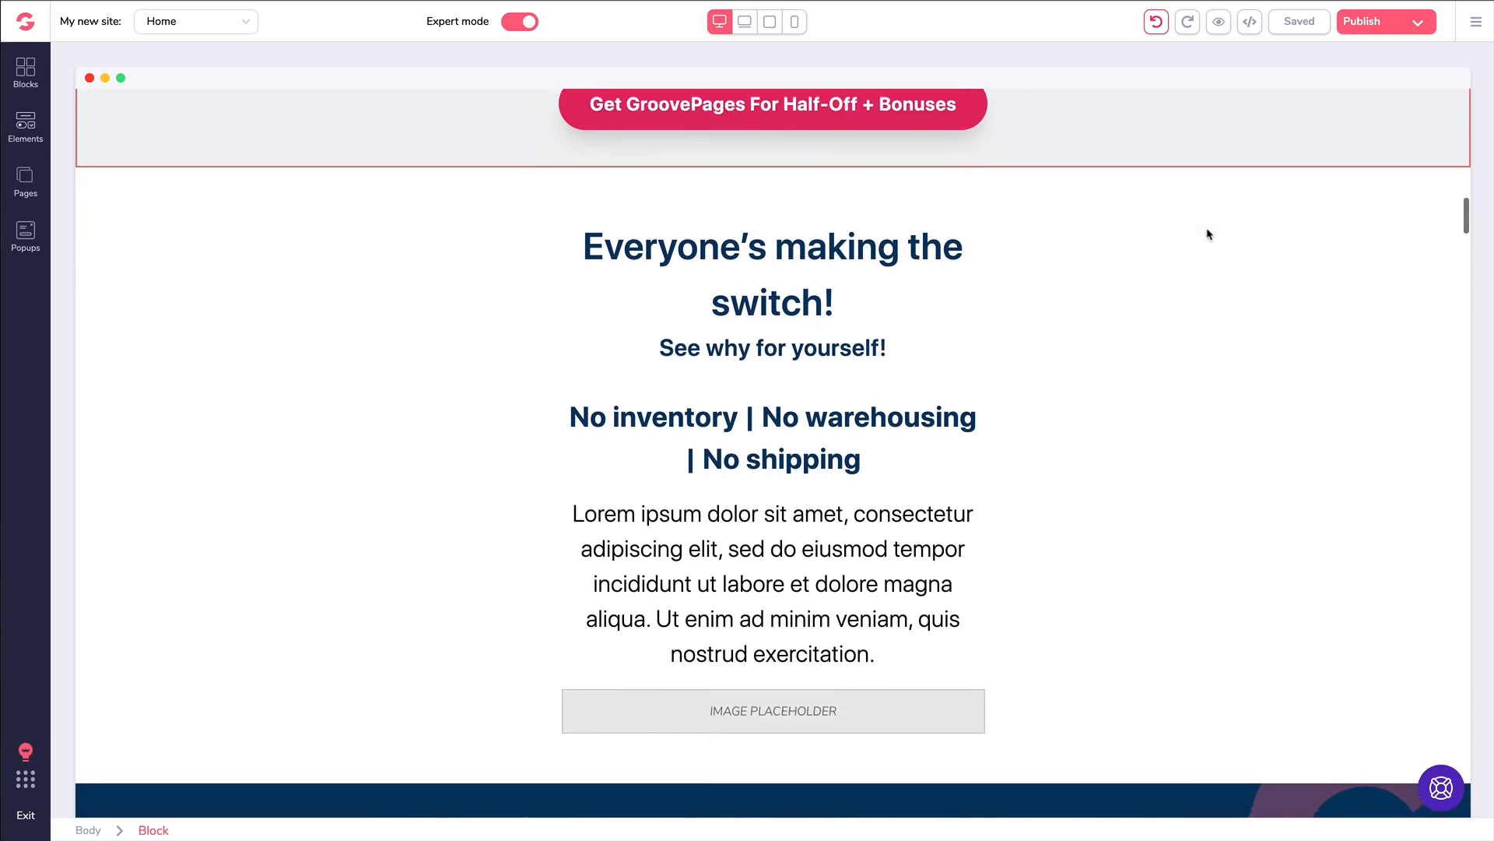
scroll(1207, 230, up, 1)
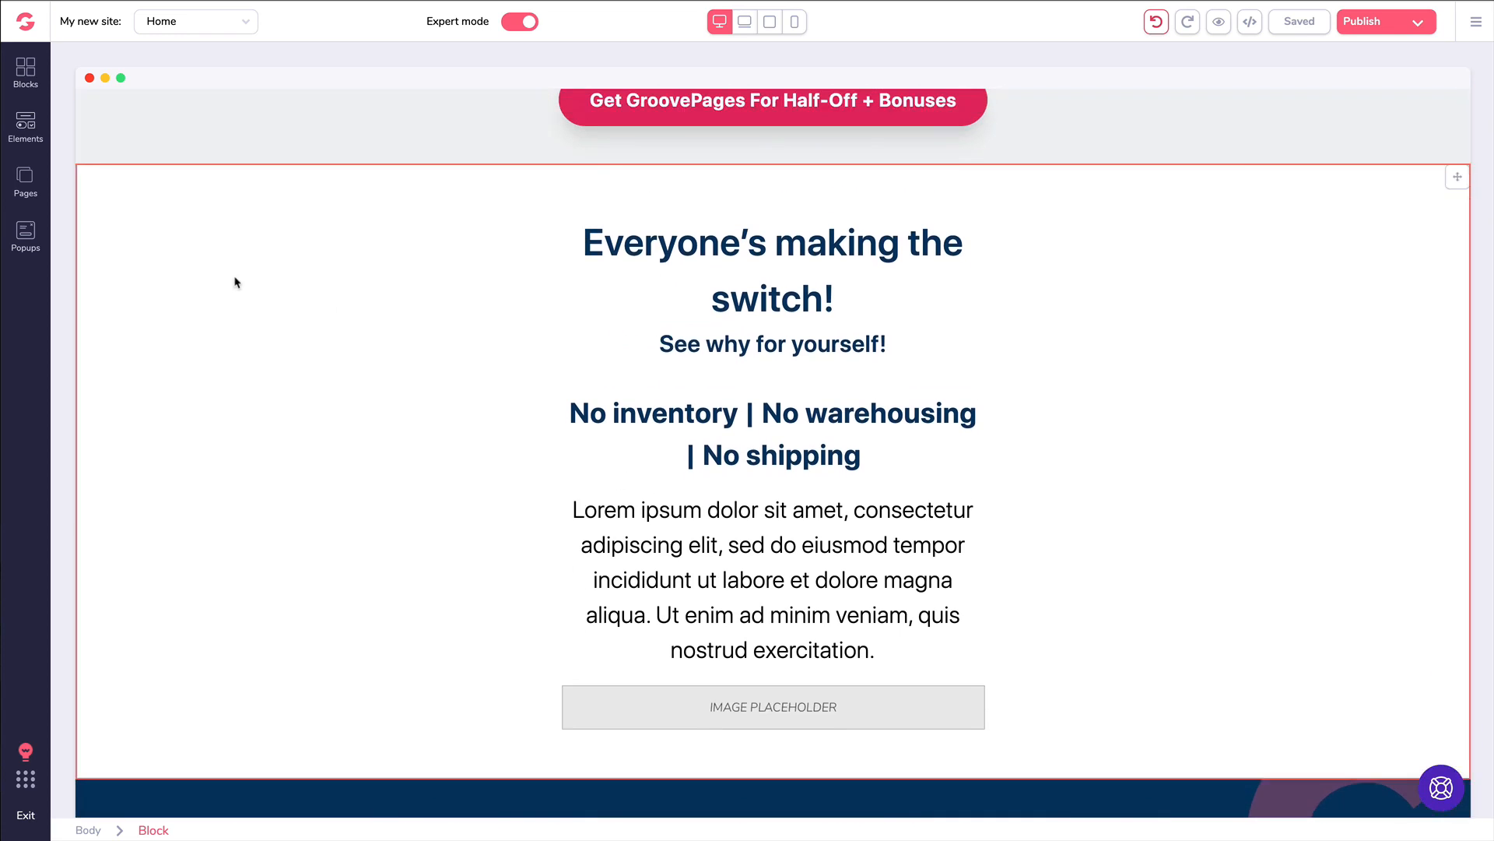
click(247, 277)
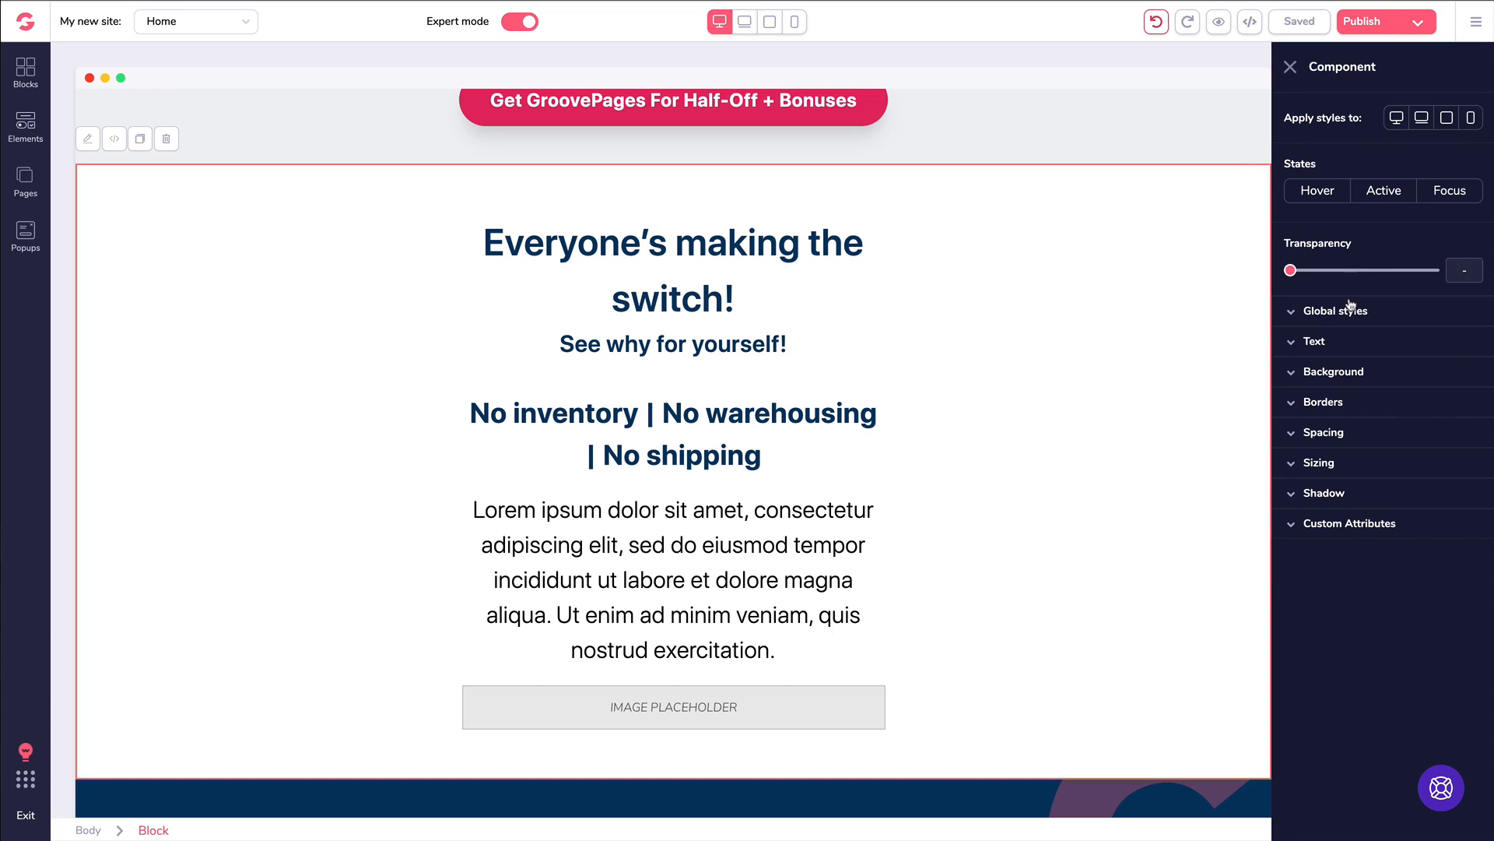
click(1296, 379)
mouse_move(1344, 487)
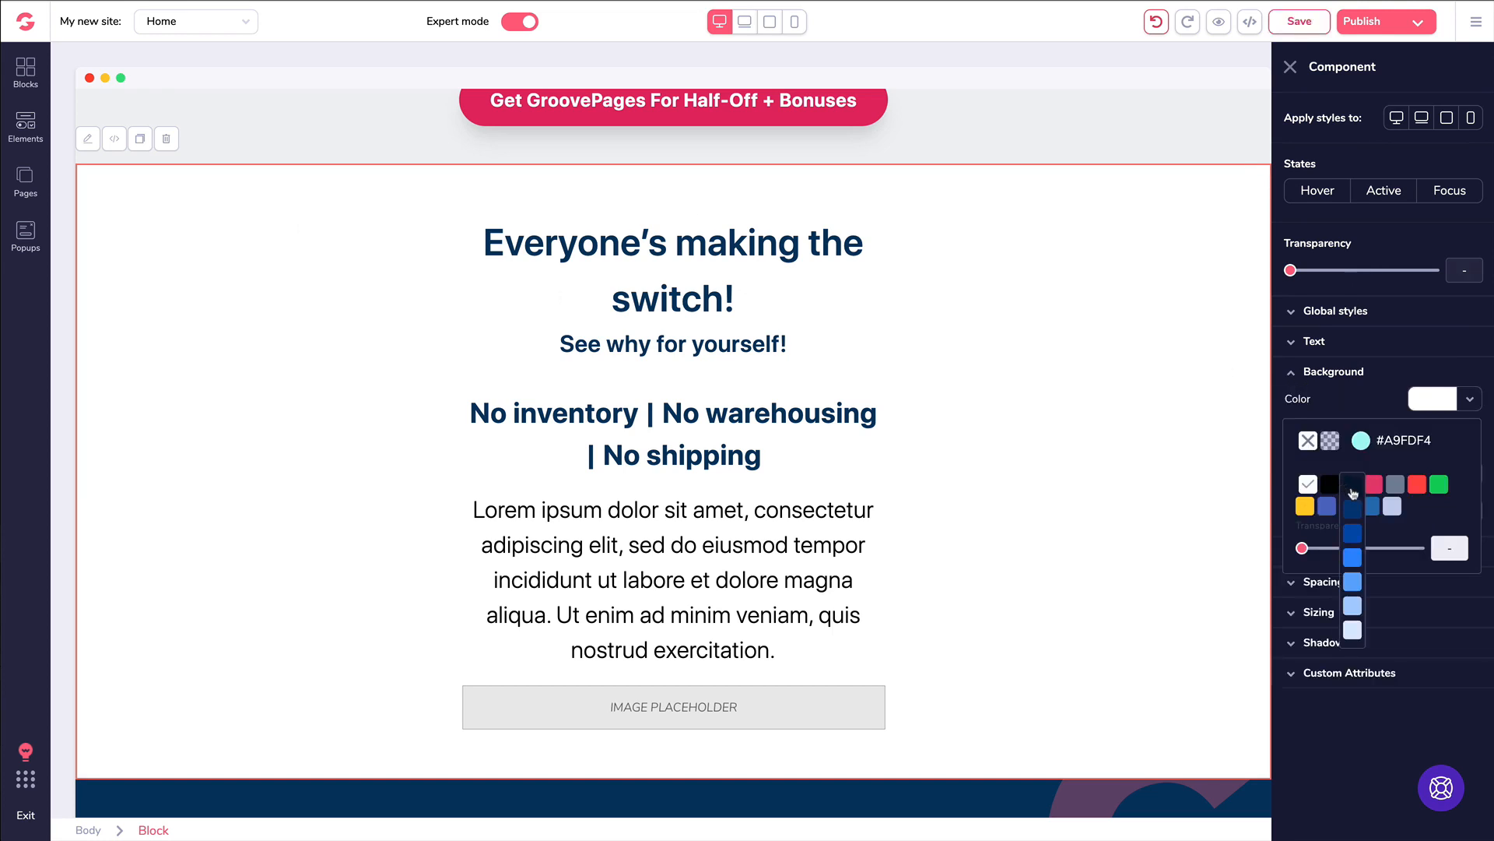
click(1353, 607)
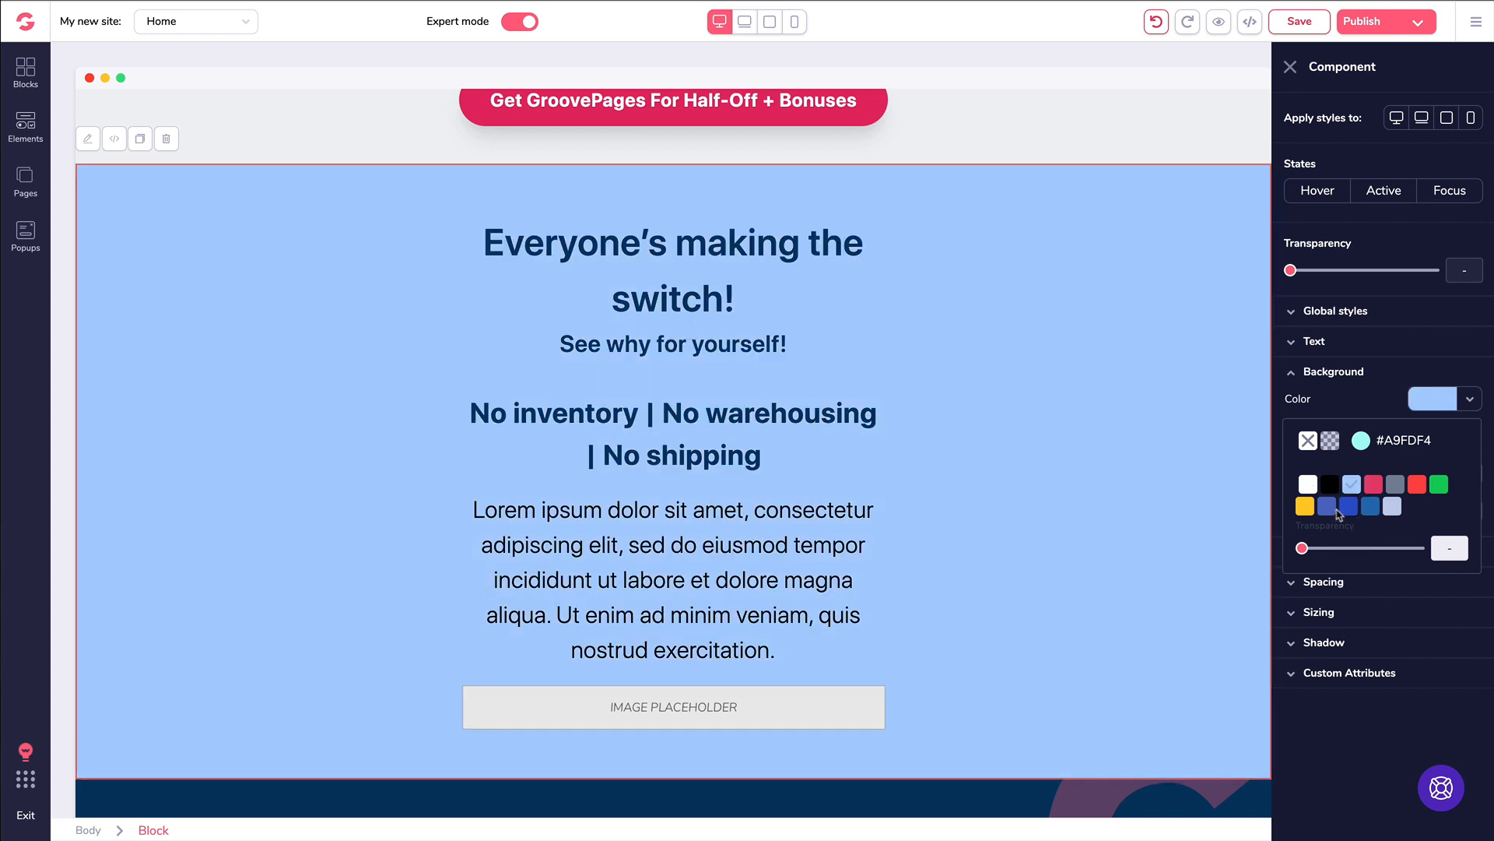
Change the "Everyone's making the switch!" block's background to the second-lightest grey shade
click(1397, 489)
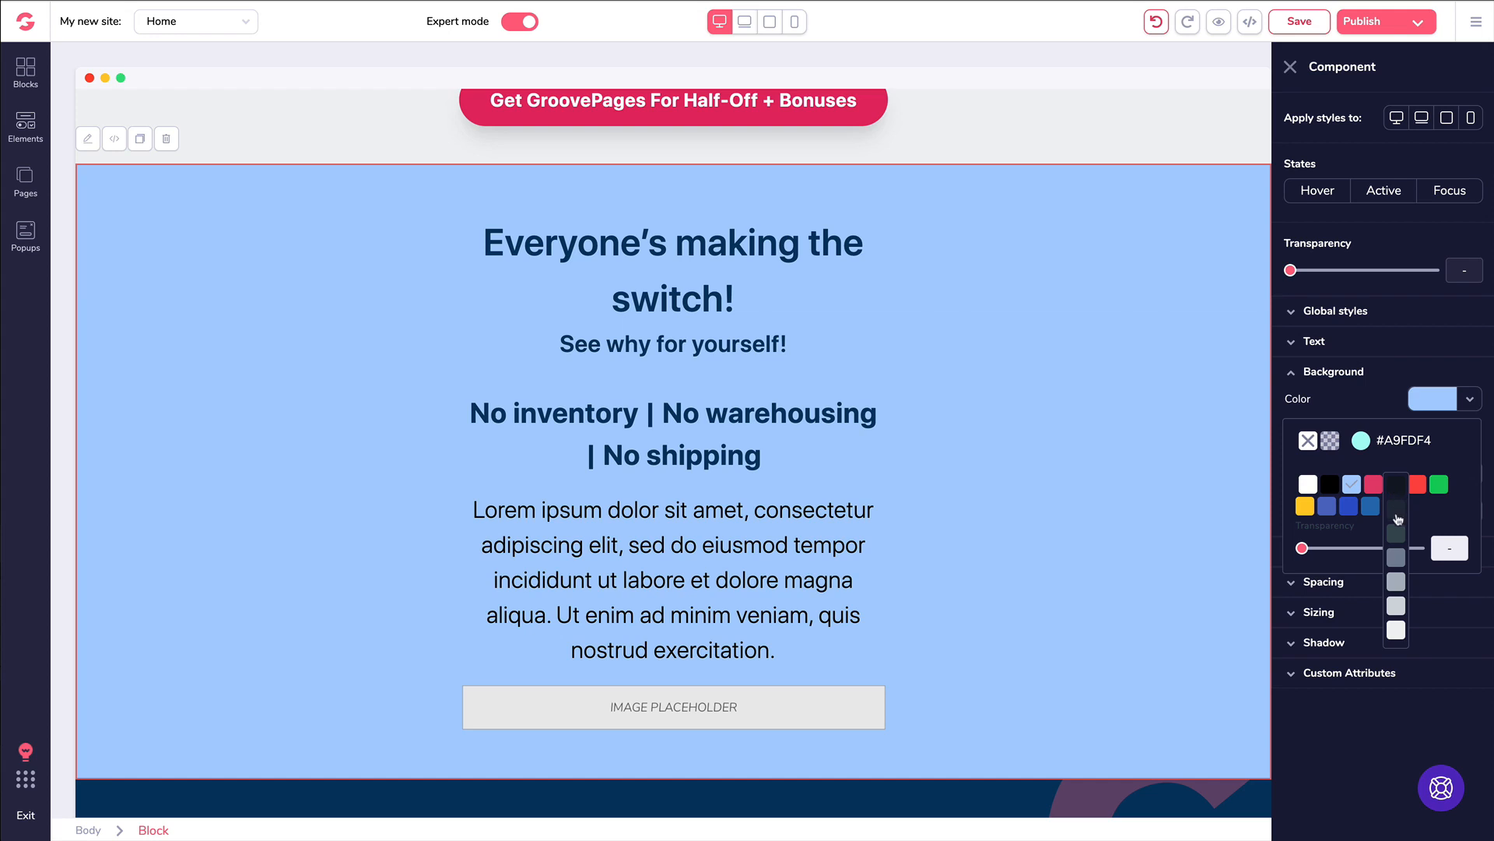
click(1398, 582)
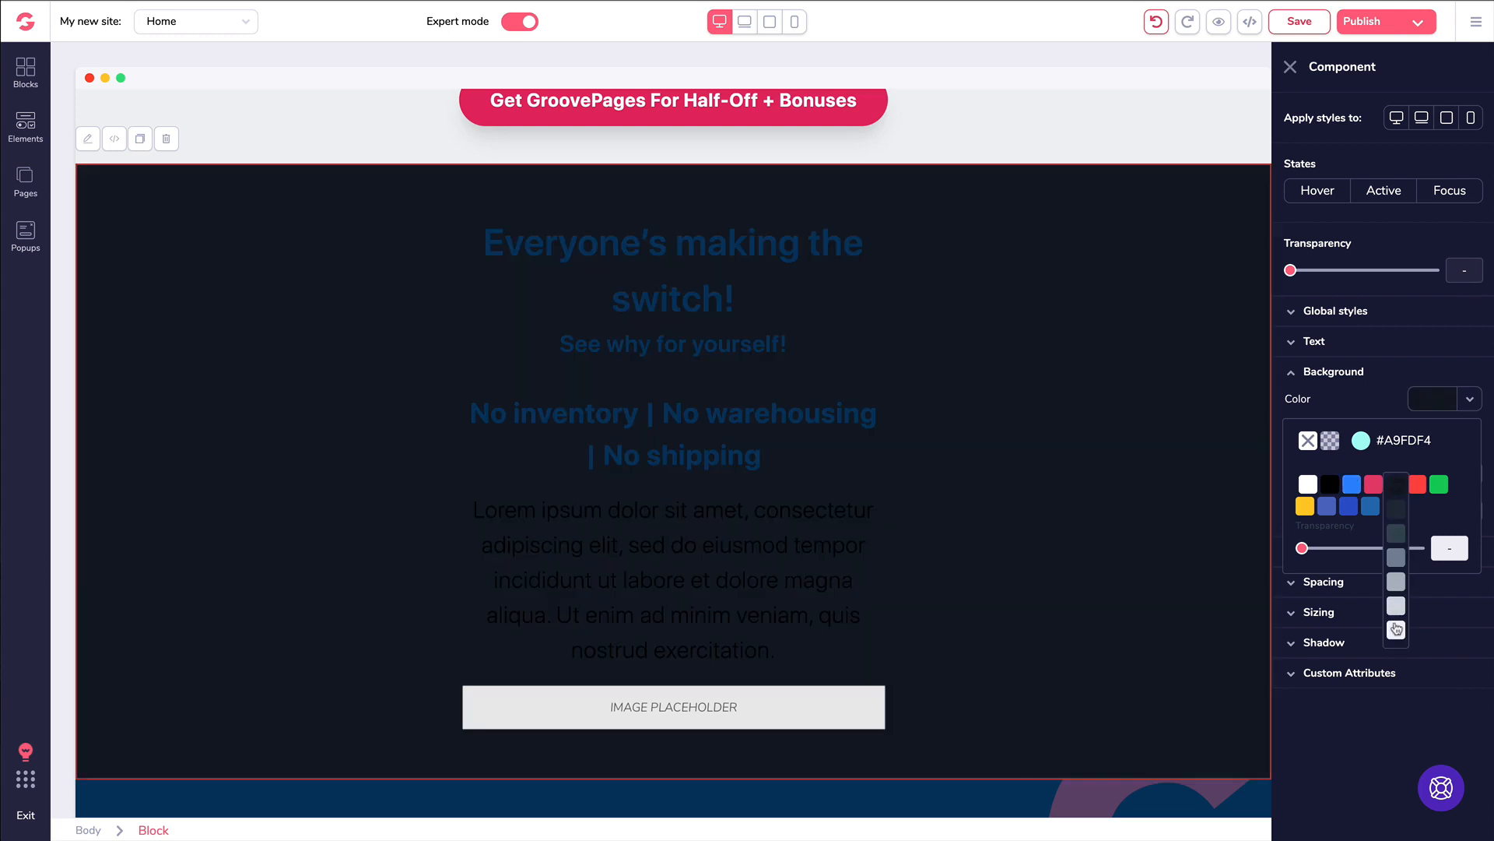
click(1397, 631)
mouse_move(1394, 490)
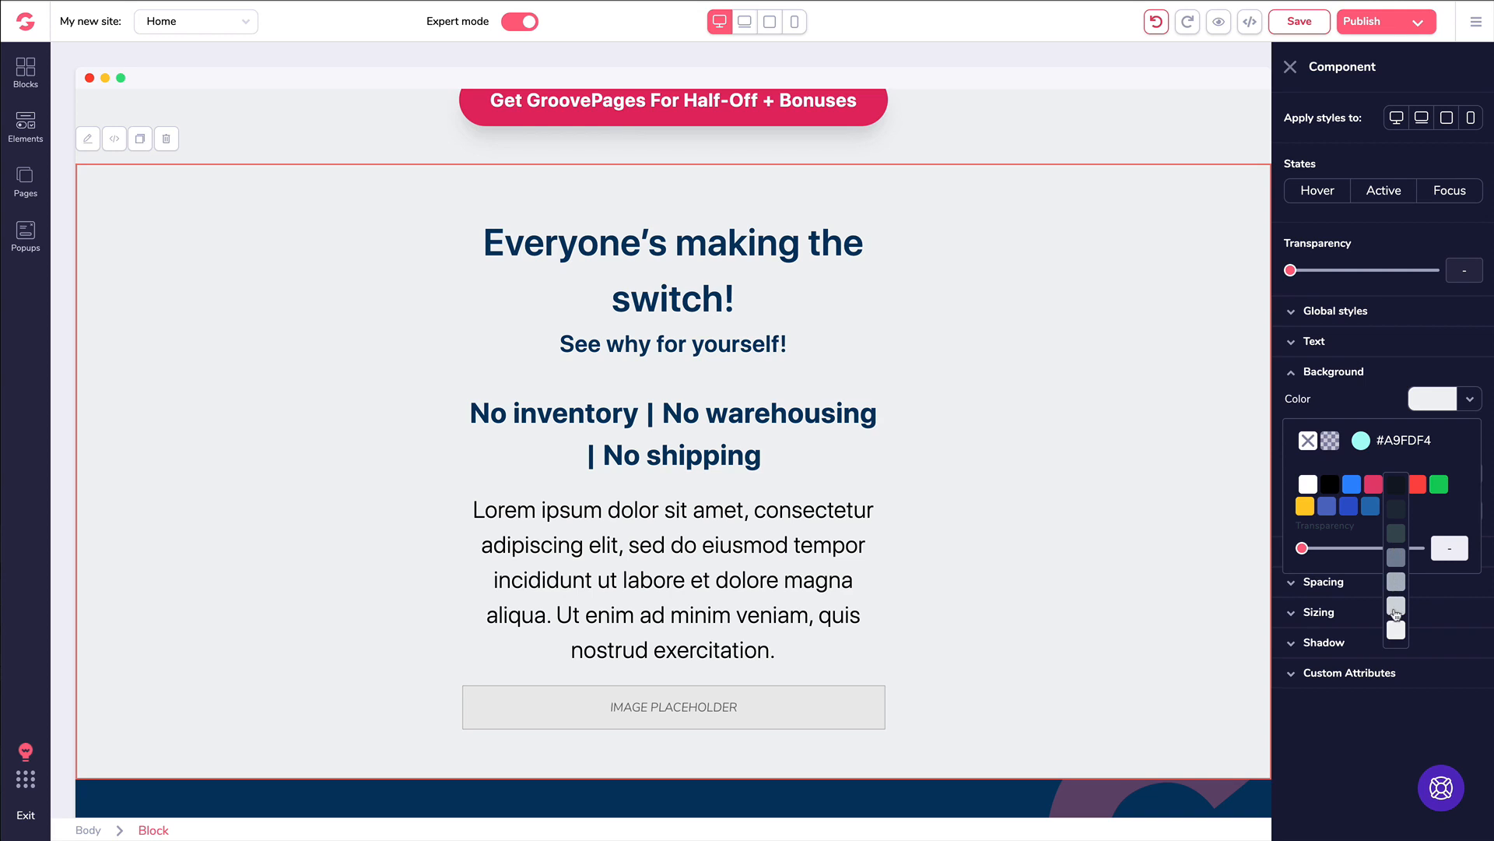
click(1396, 609)
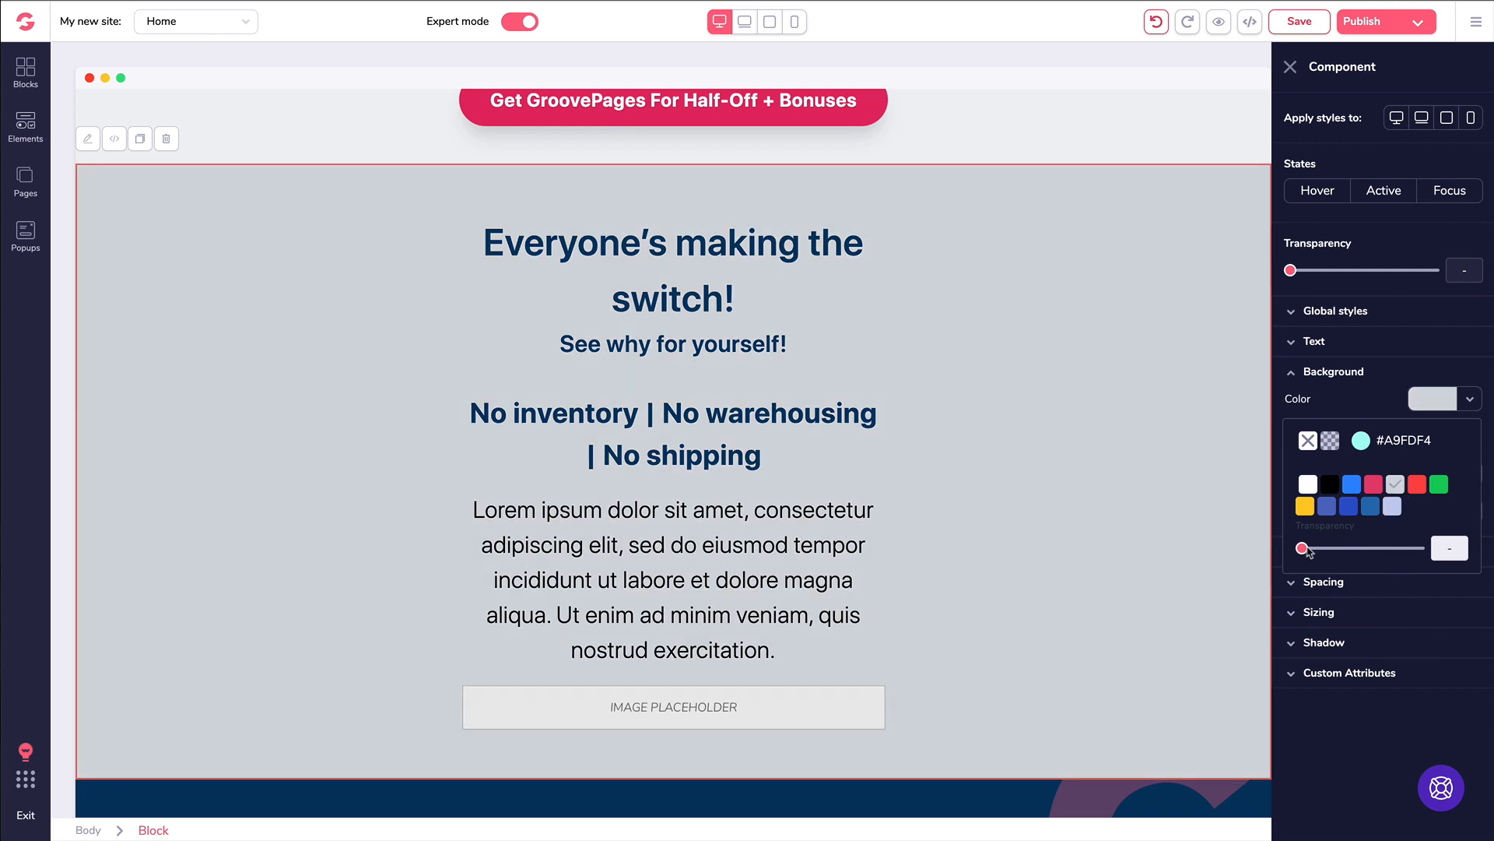
Try the custom colour #A9FDF4 as the "Everyone's making the switch!" block's background, and clear the background colour
mouse_move(1304, 551)
mouse_down()
mouse_move(1364, 549)
mouse_move(1298, 549)
mouse_up()
click(1362, 441)
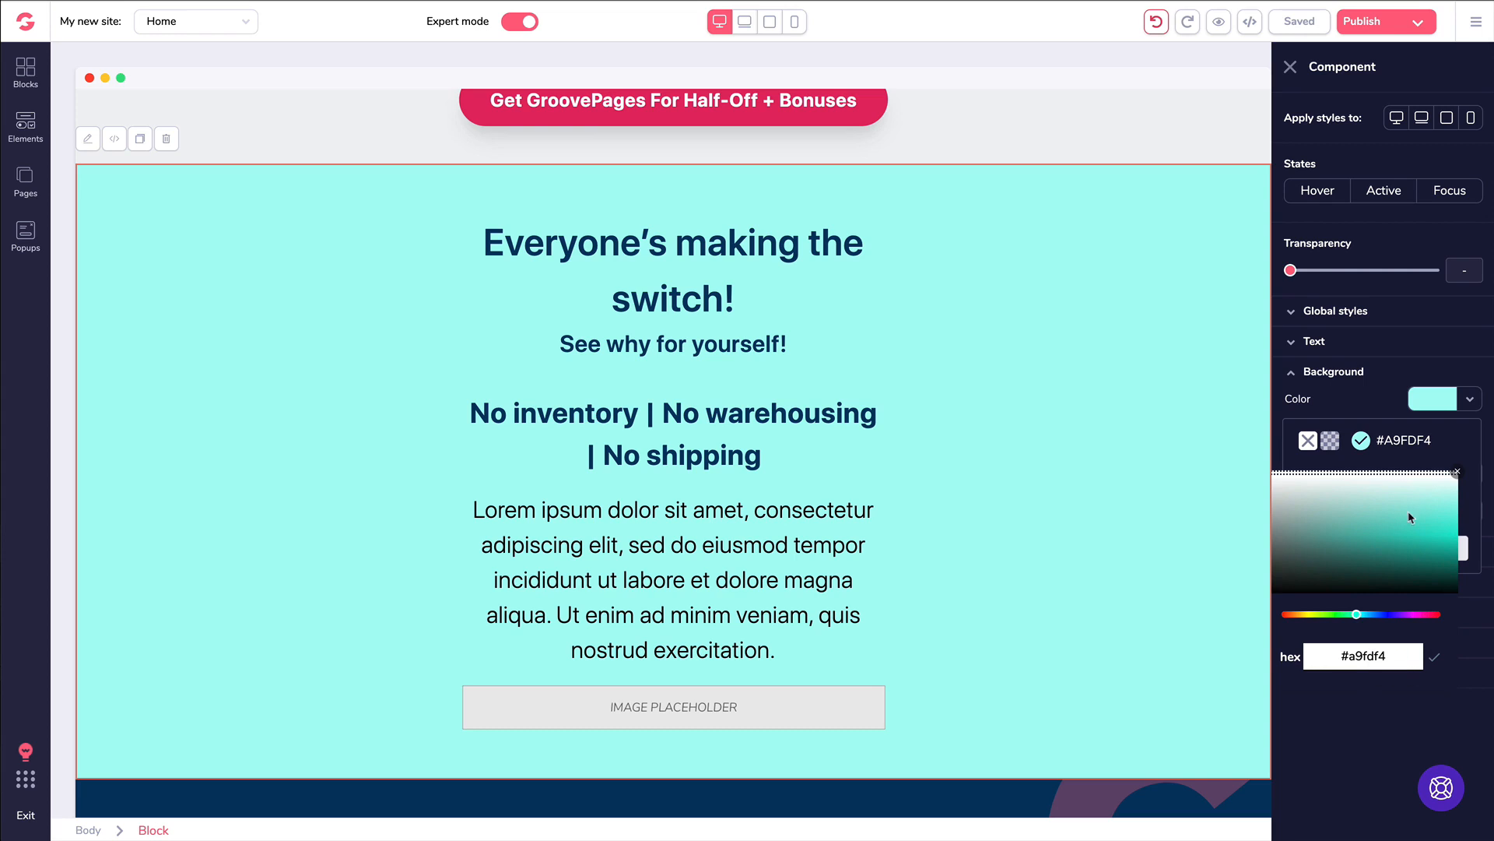
click(1308, 441)
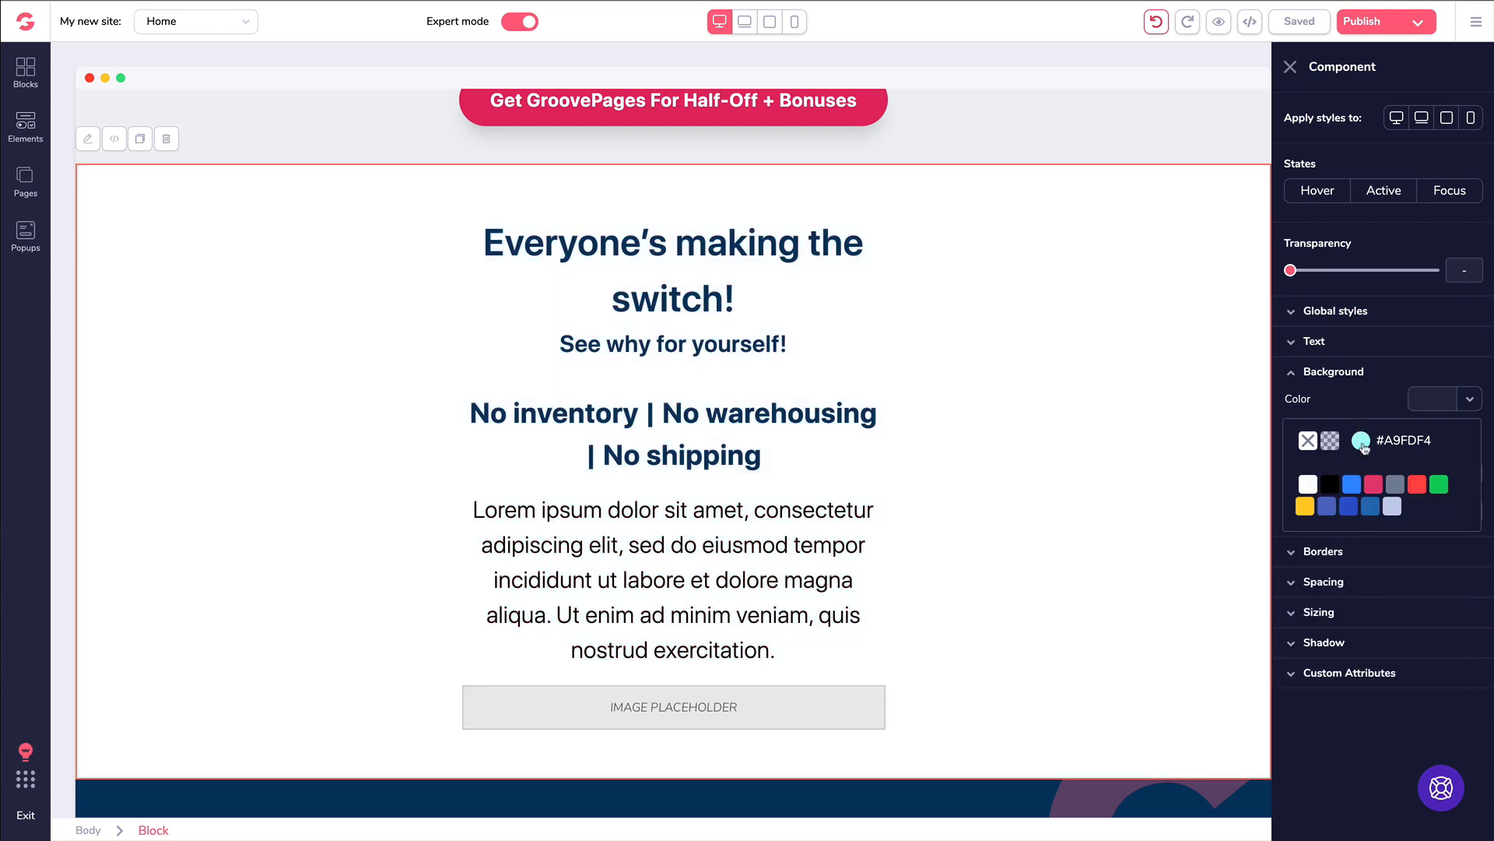
click(1392, 377)
click(1393, 378)
click(1415, 376)
click(1414, 376)
click(1353, 401)
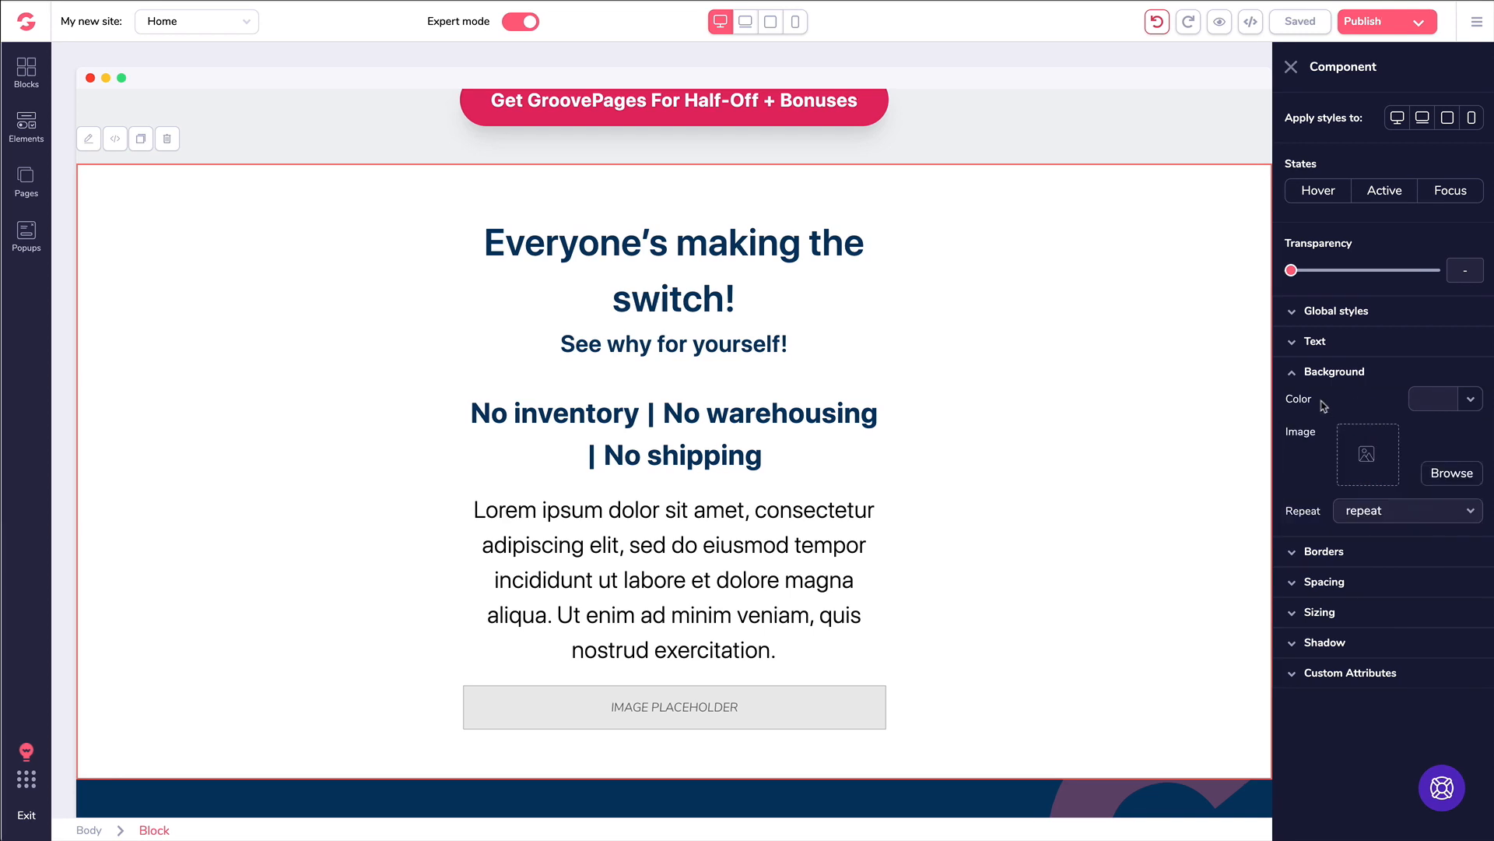
Search the free stock photos for "background" to find a background image for the block
click(1442, 477)
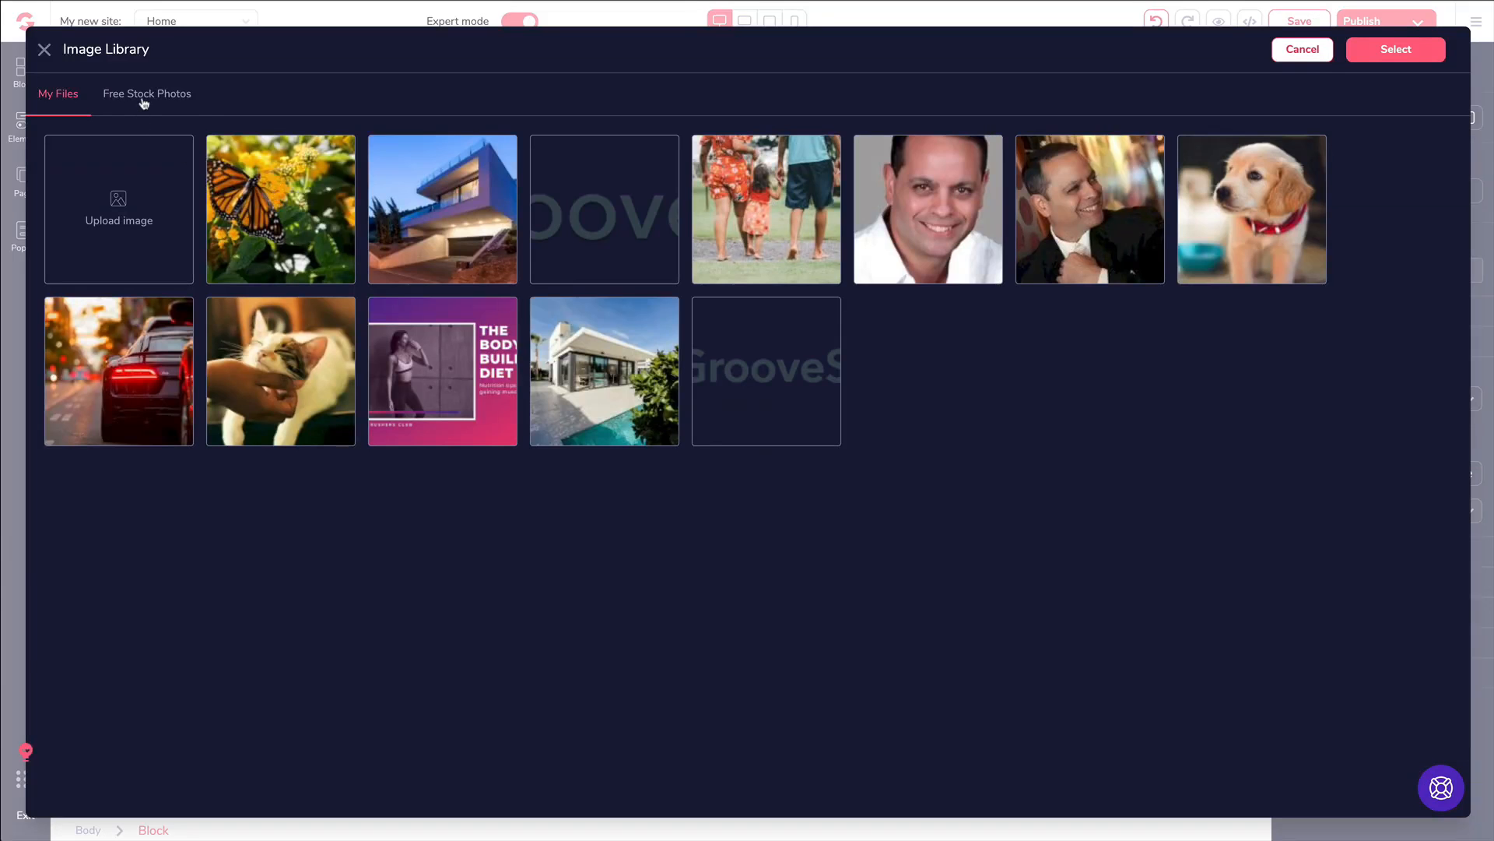
click(144, 103)
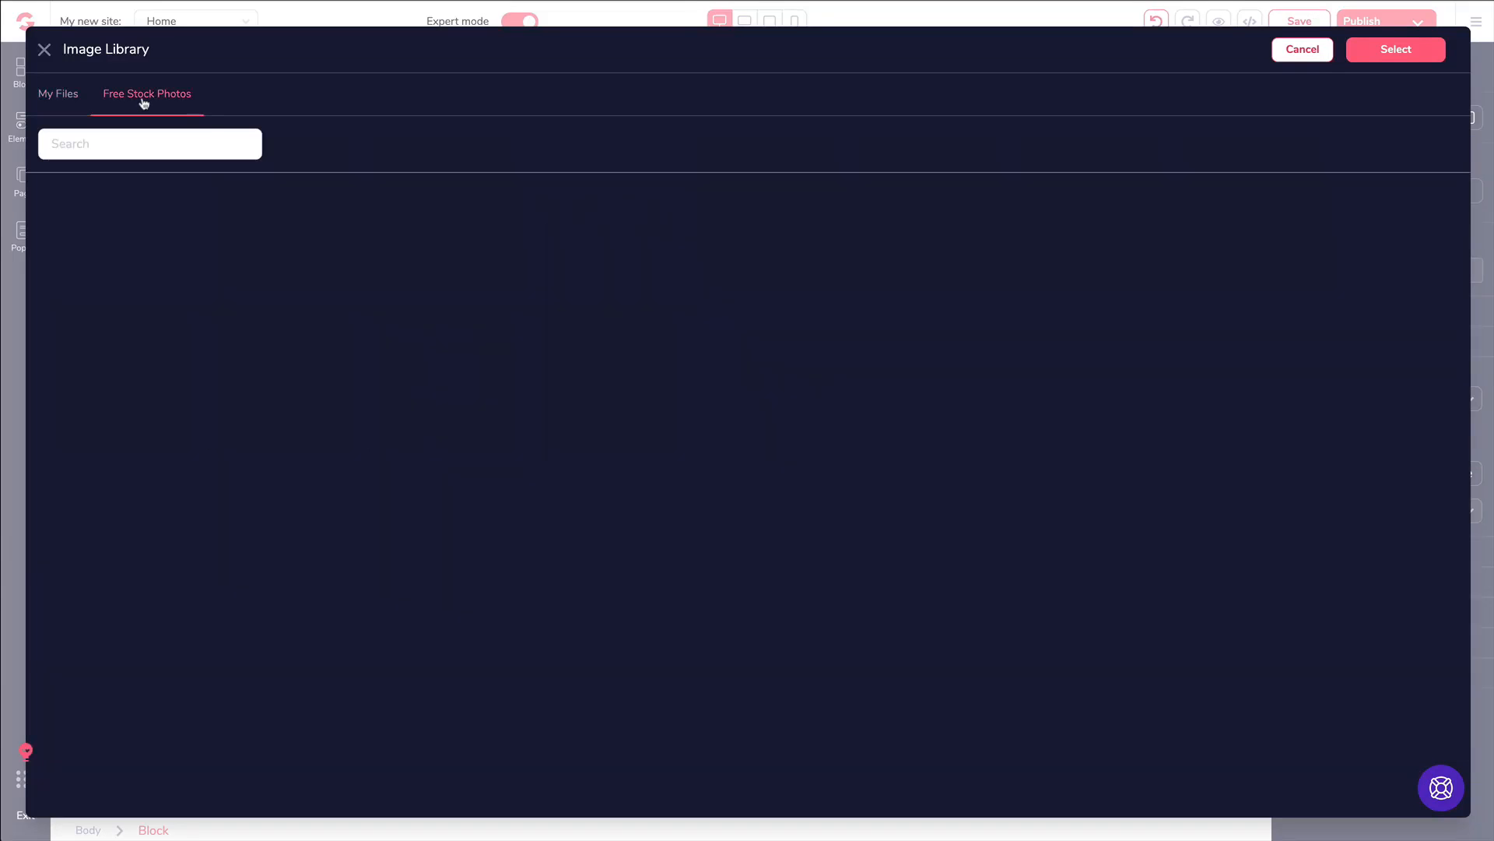
click(178, 150)
text(background)
key(Return)
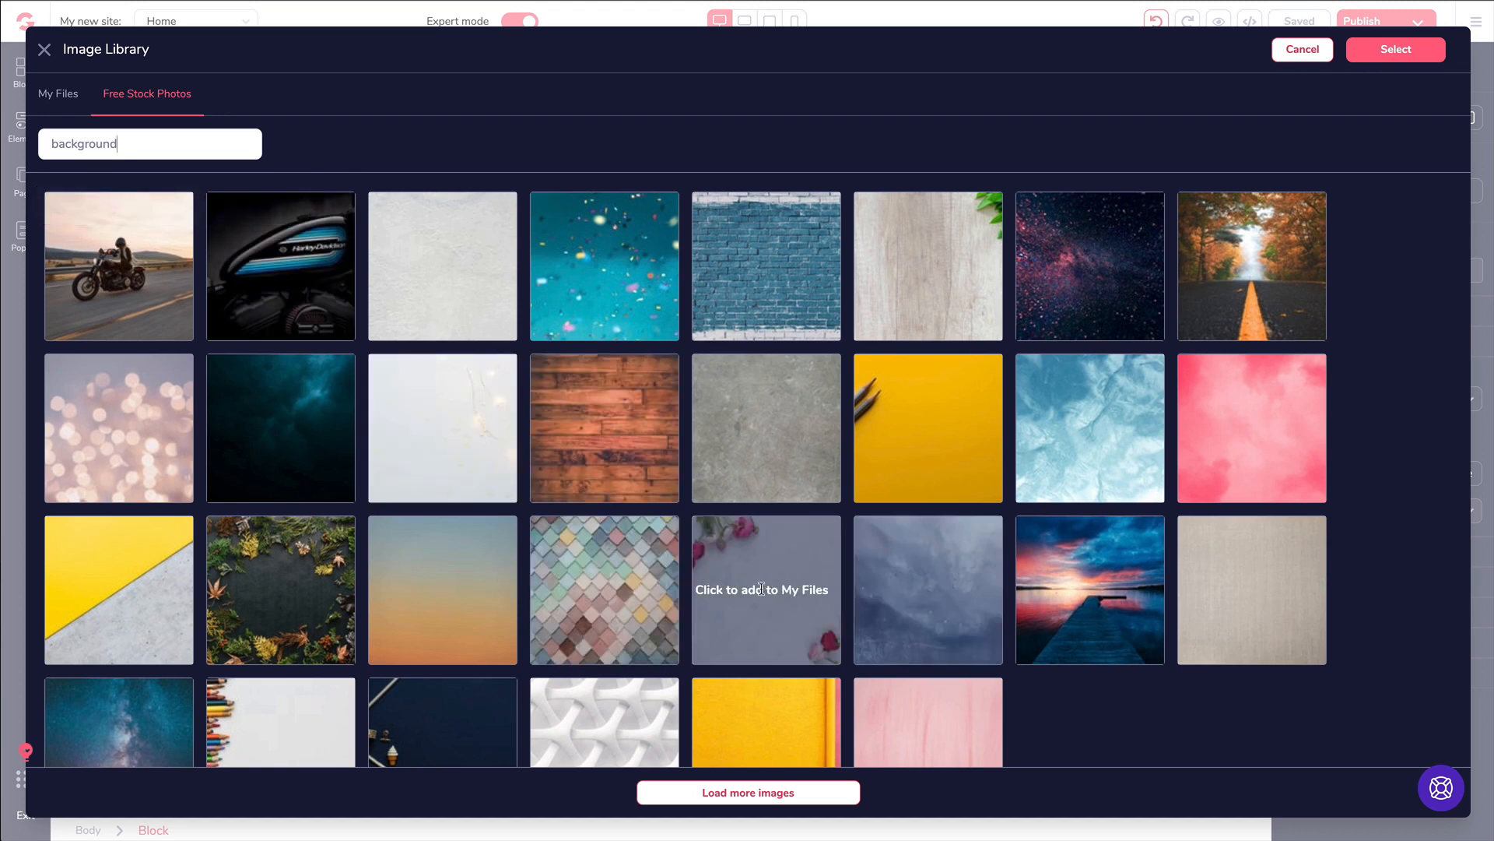
Use the pale wood photo with green leaves in the corner as the block's background image
click(908, 265)
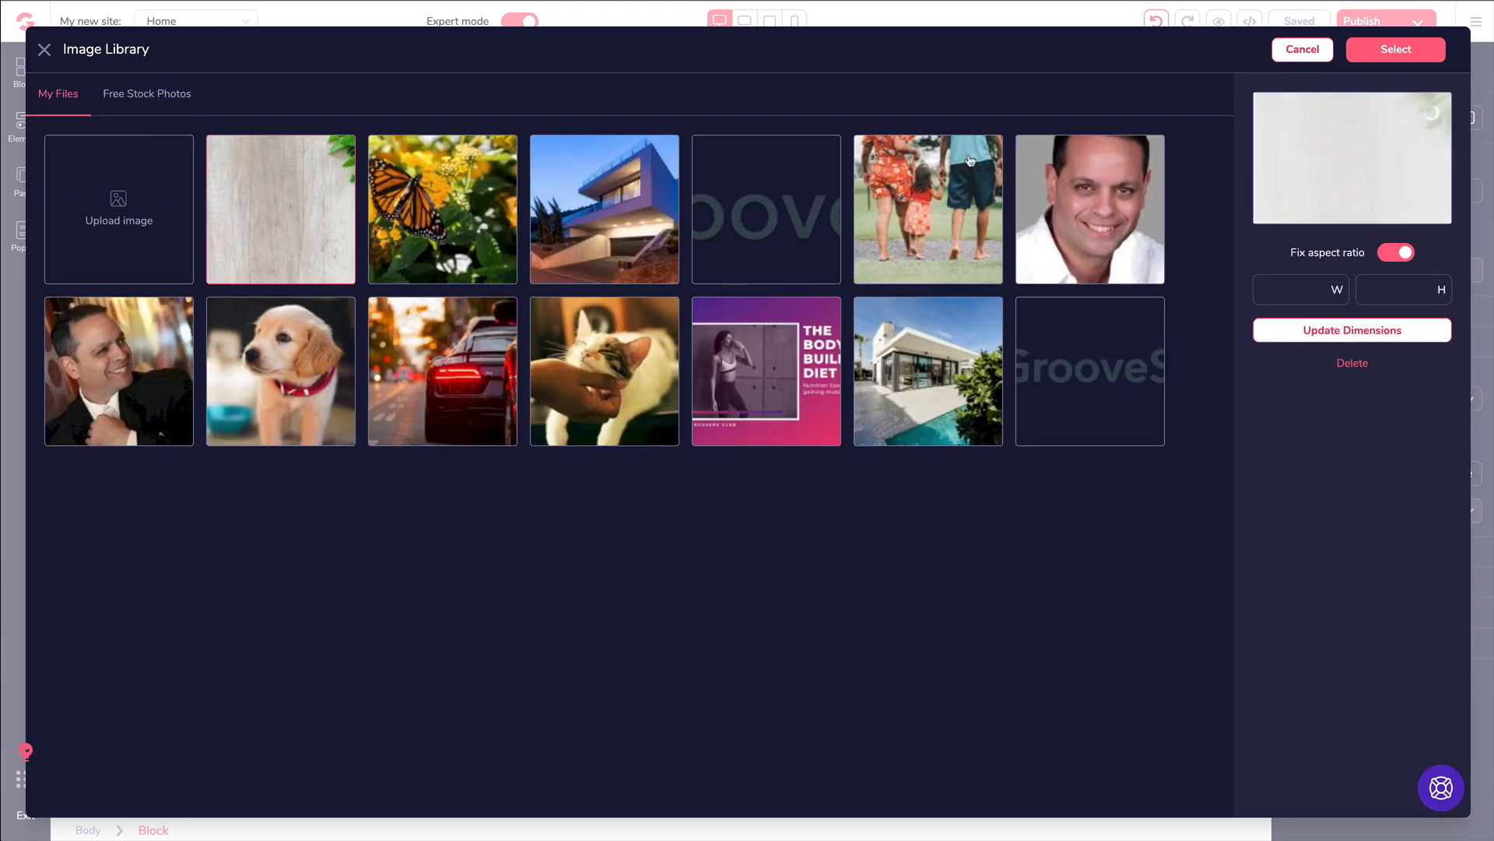
click(1388, 51)
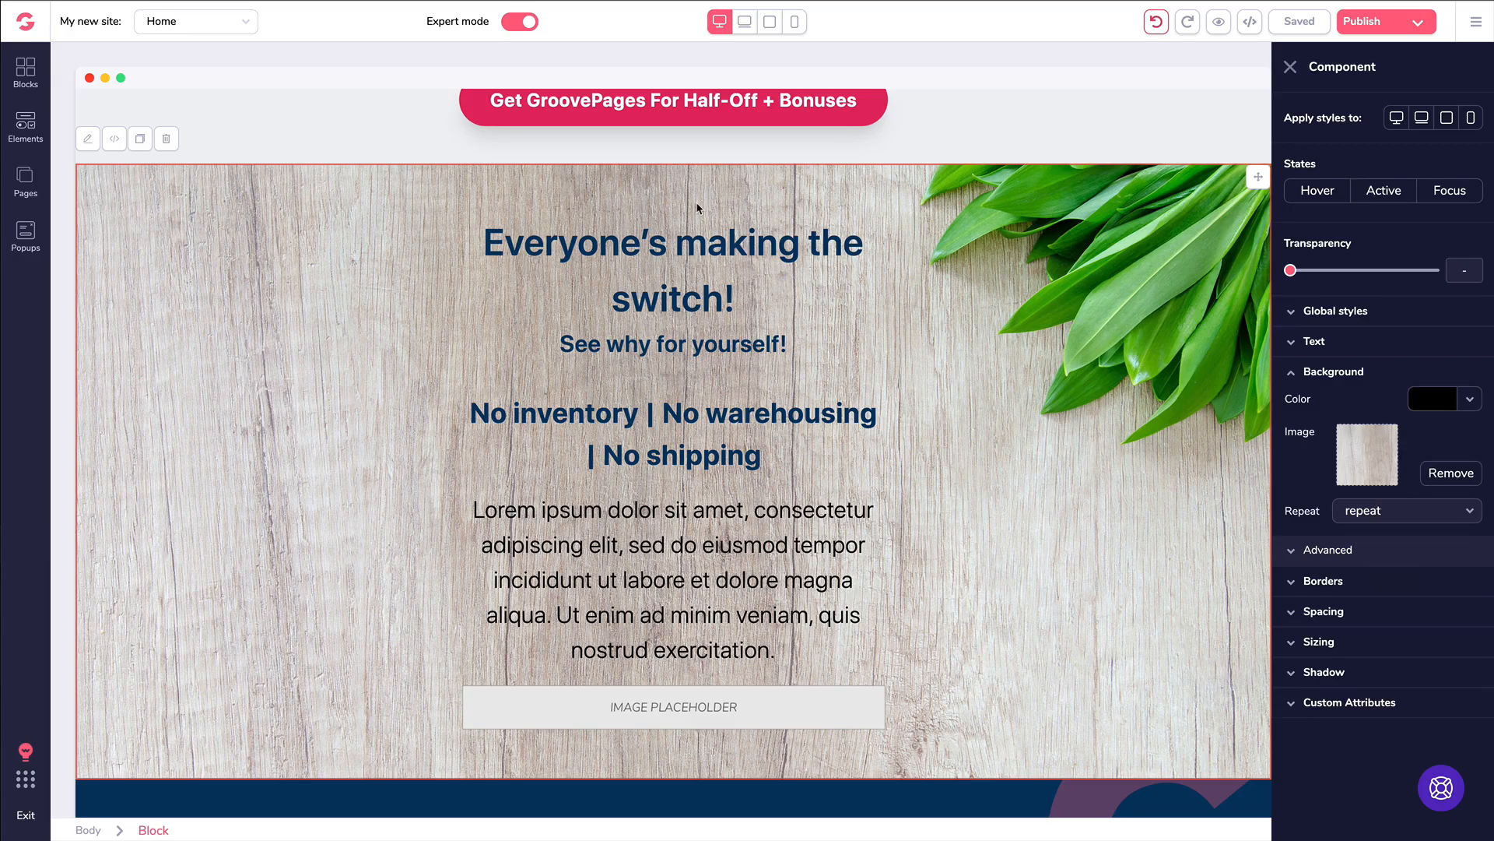
scroll(1002, 288, down, 2)
scroll(1000, 290, up, 2)
scroll(992, 295, down, 1)
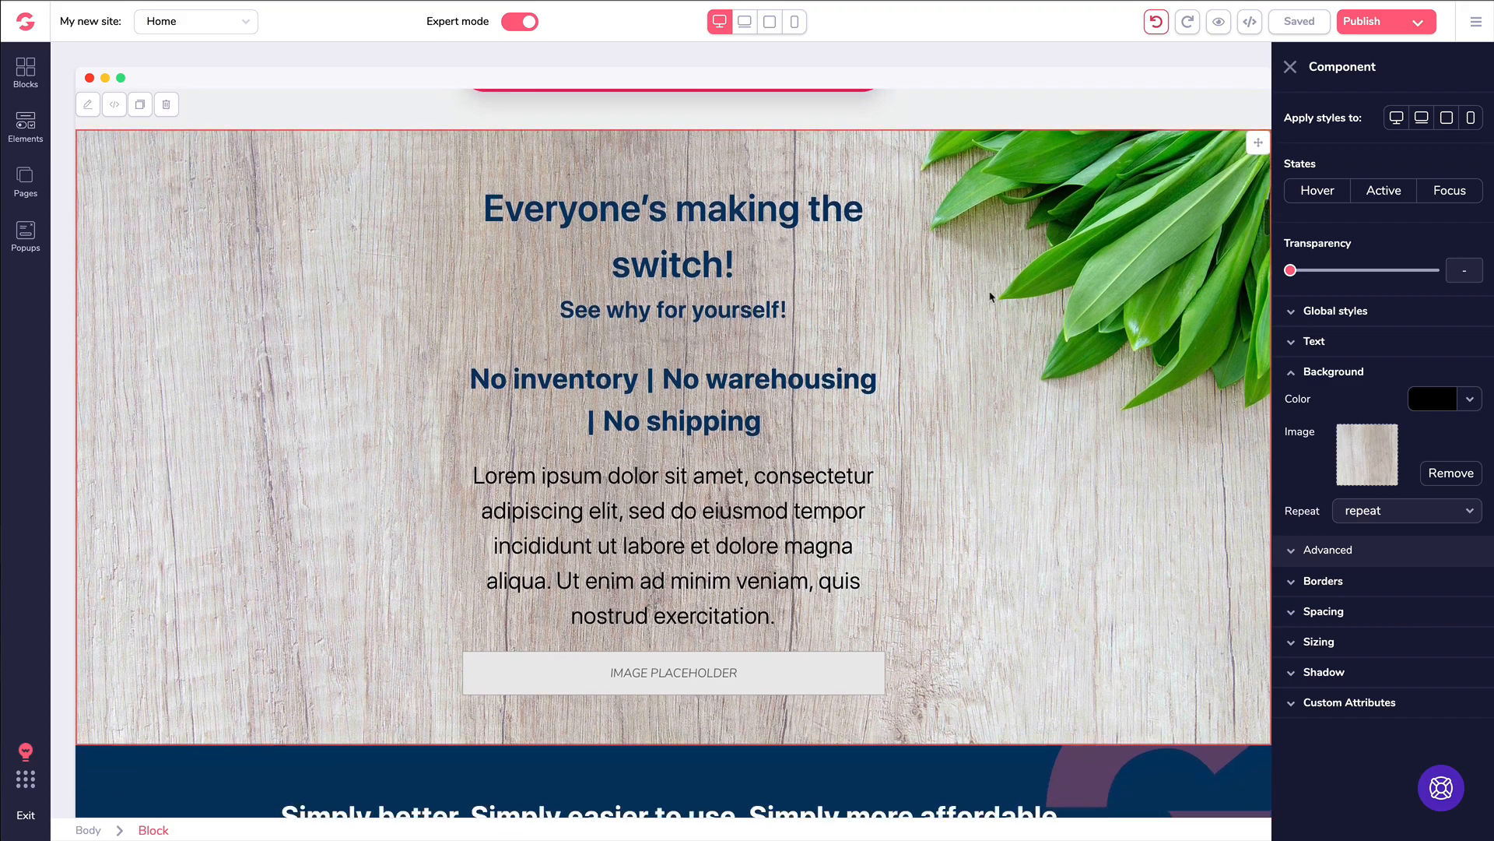
scroll(980, 327, down, 1)
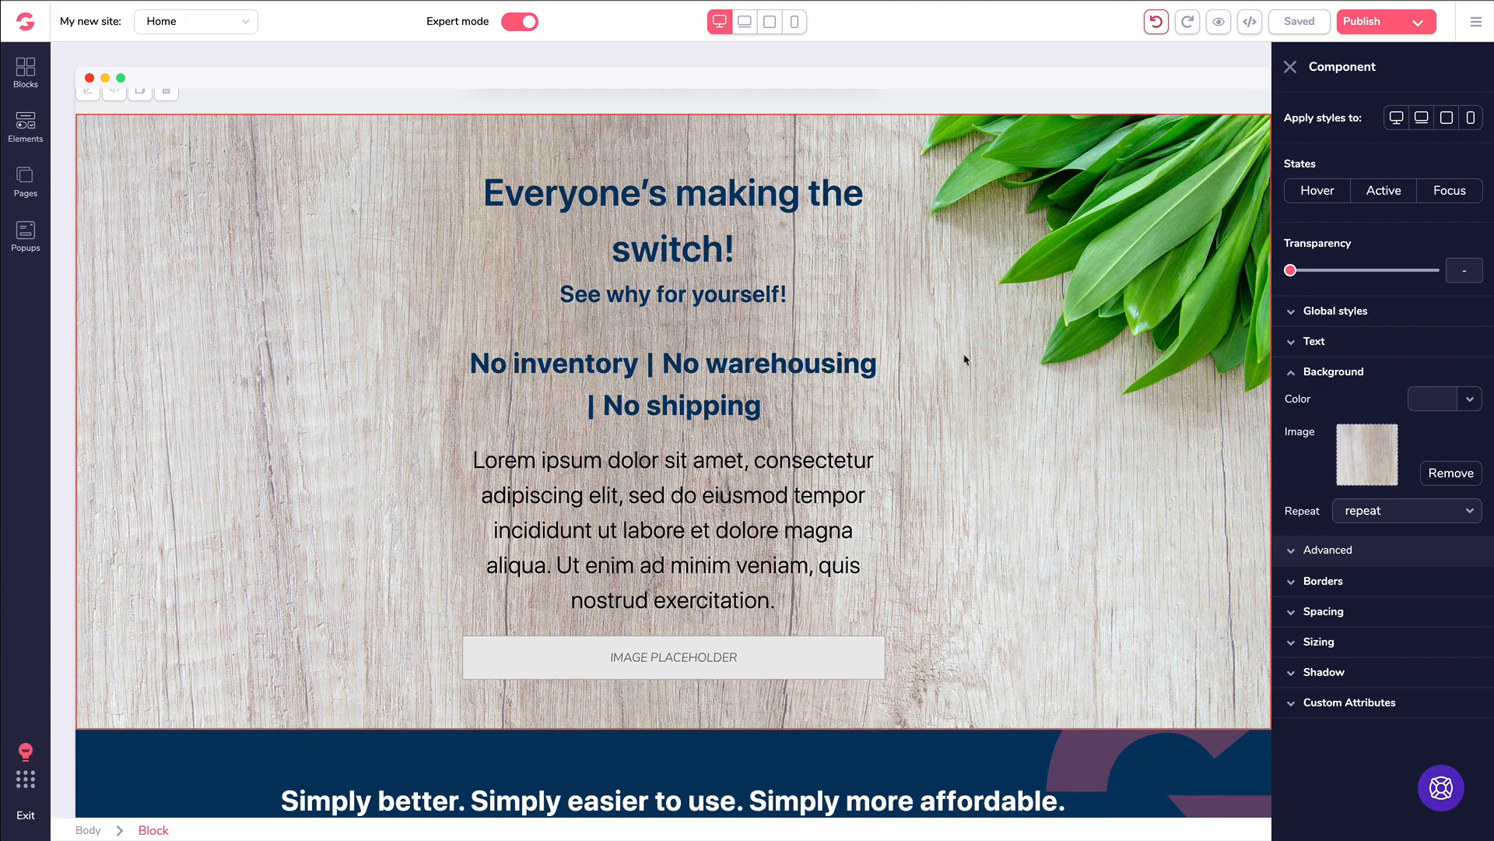
Browse the countdown wireframe blocks and the premium block categories
scroll(966, 360, up, 7)
scroll(964, 358, down, 1)
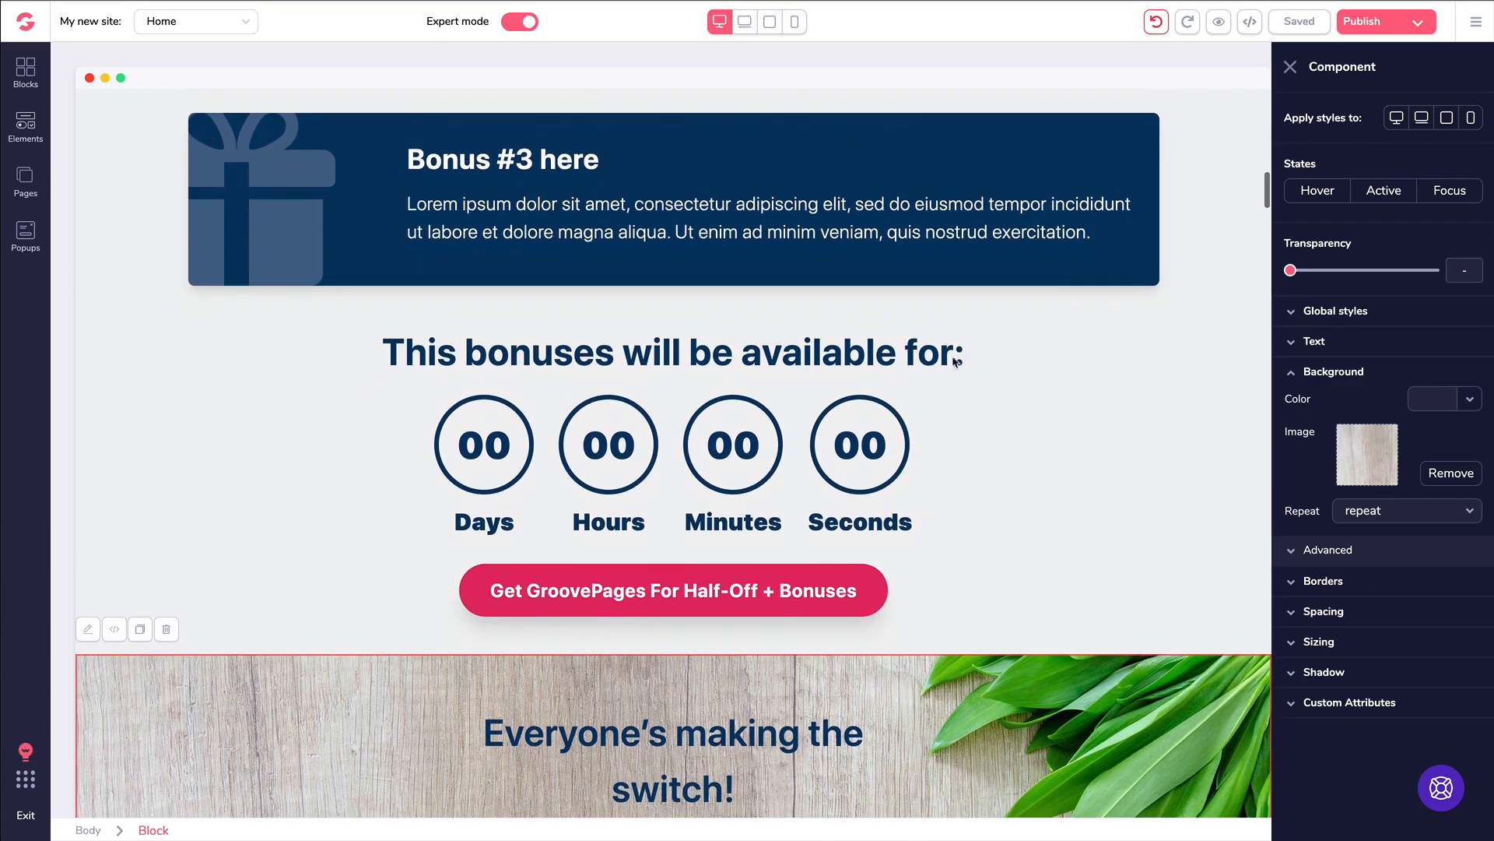
click(26, 72)
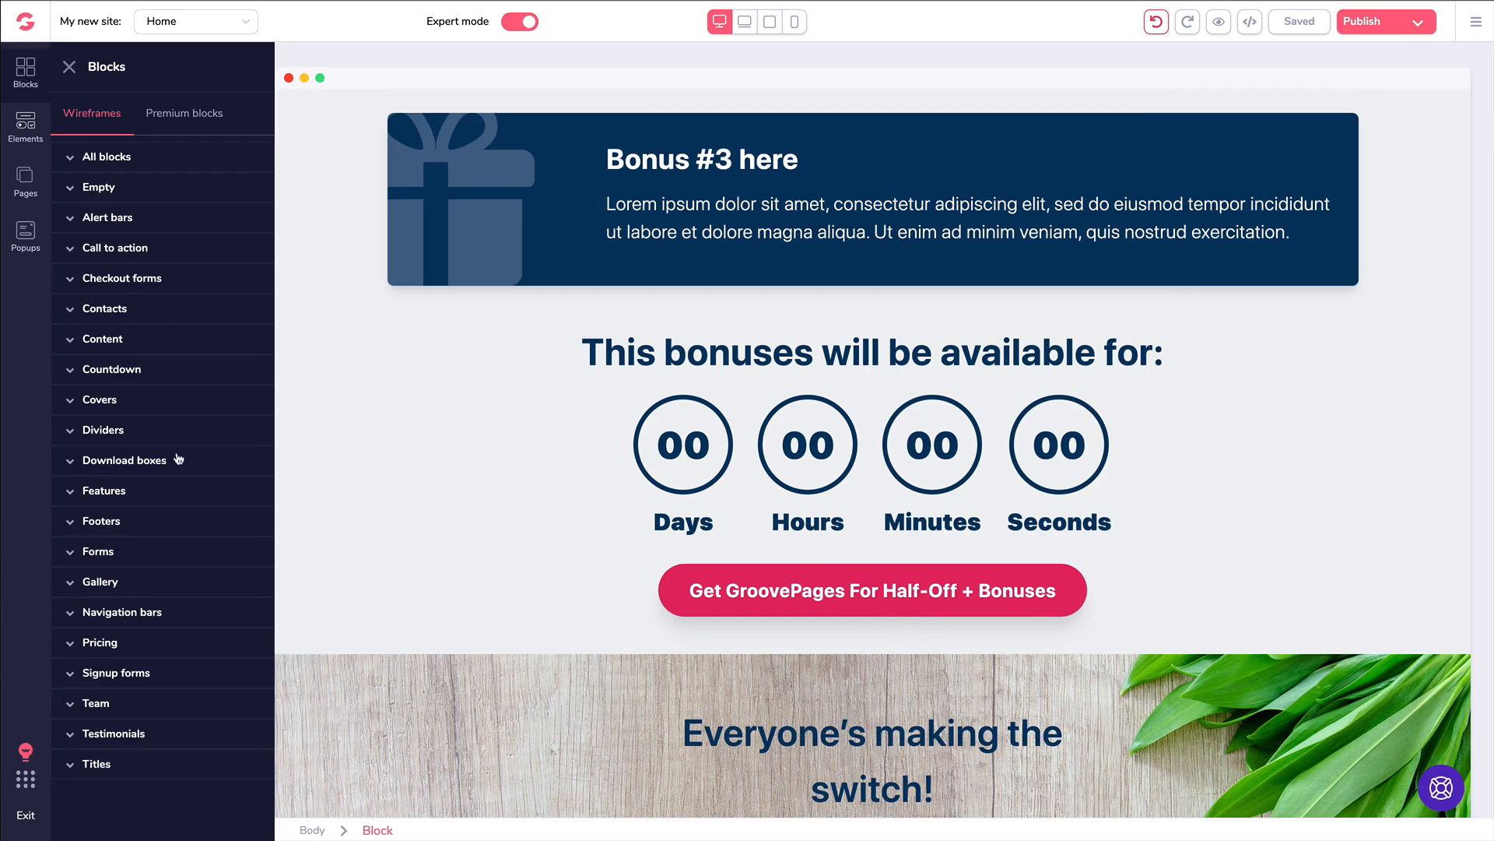
click(110, 370)
scroll(132, 397, down, 8)
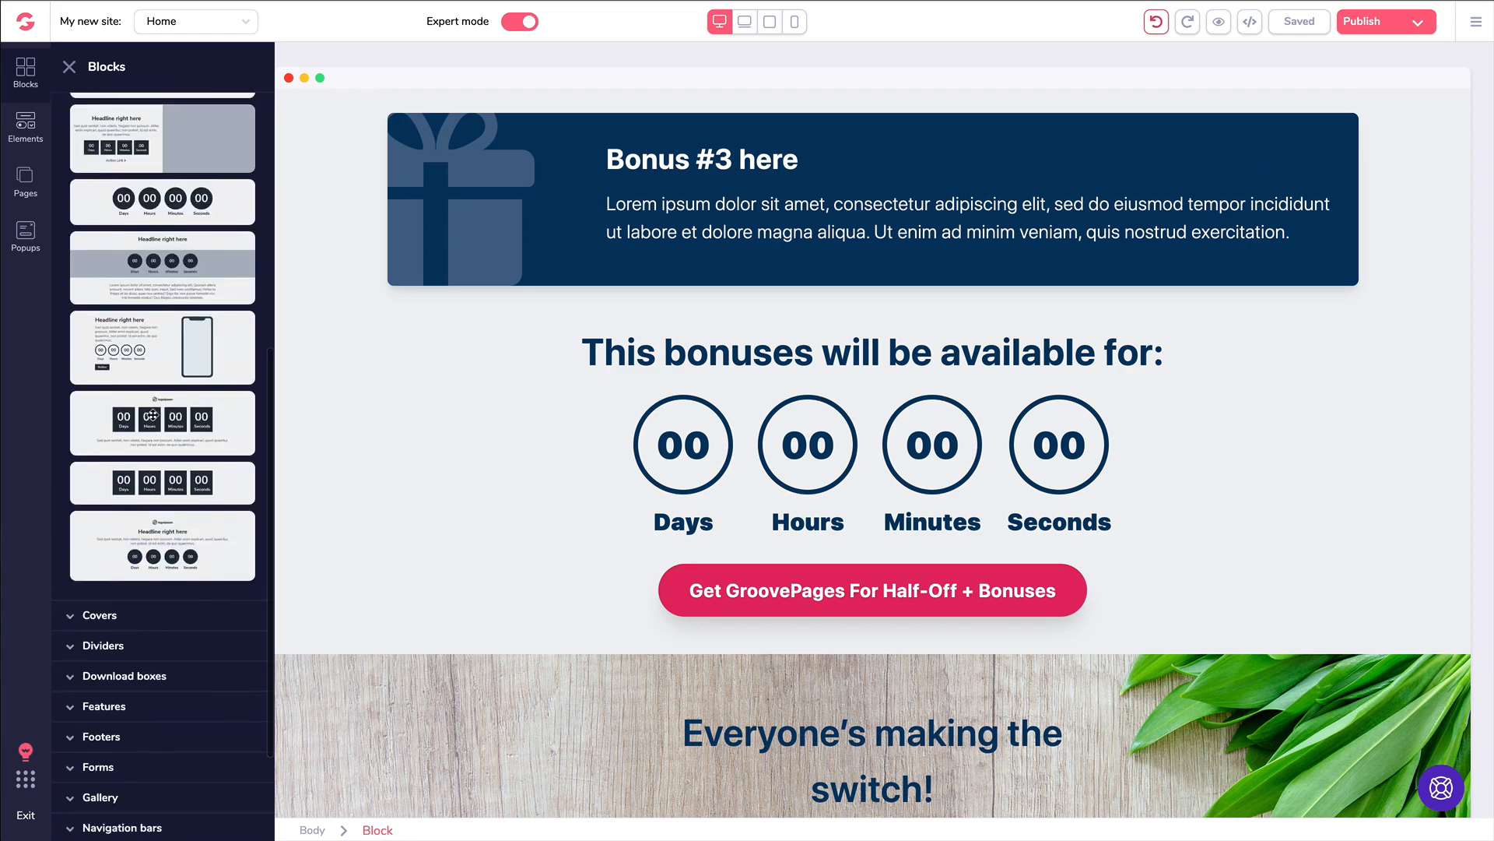
scroll(153, 418, up, 6)
scroll(154, 419, up, 5)
click(192, 112)
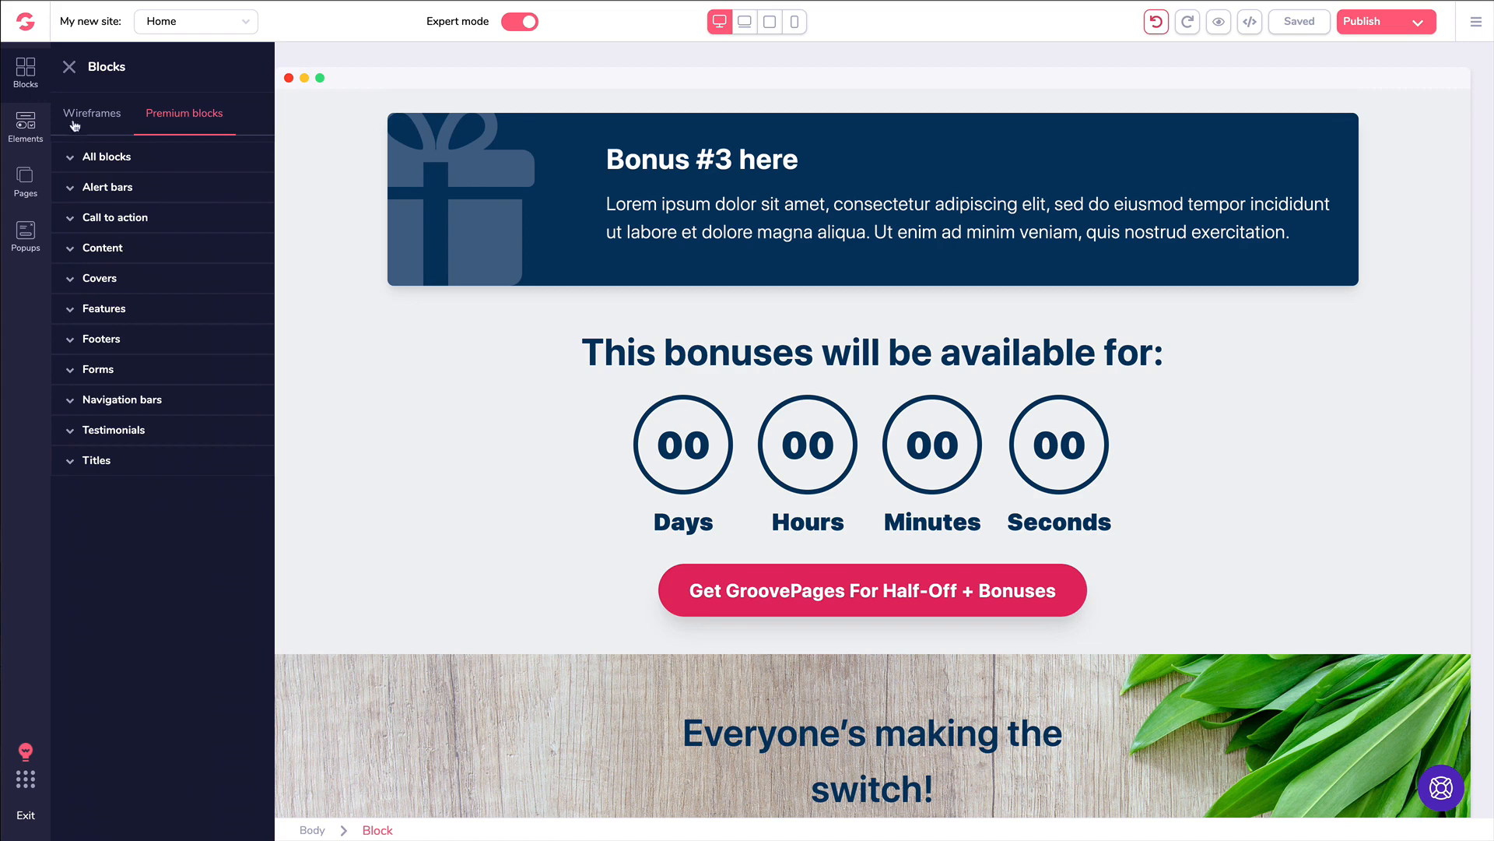
Add a Countdown element above the "This bonuses will be available for:" heading
click(28, 124)
scroll(129, 226, down, 5)
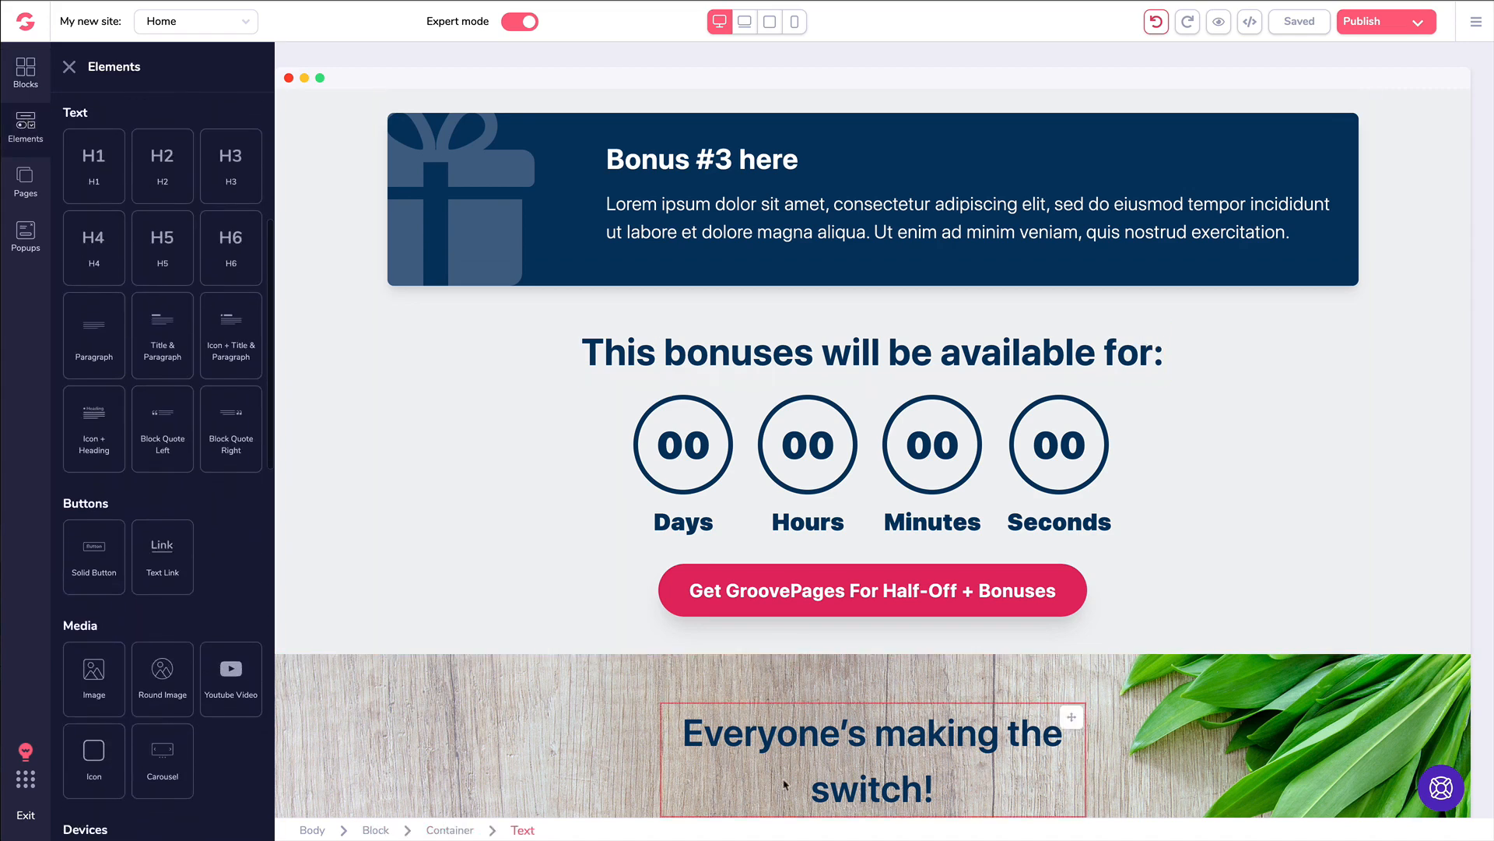
scroll(140, 427, down, 2)
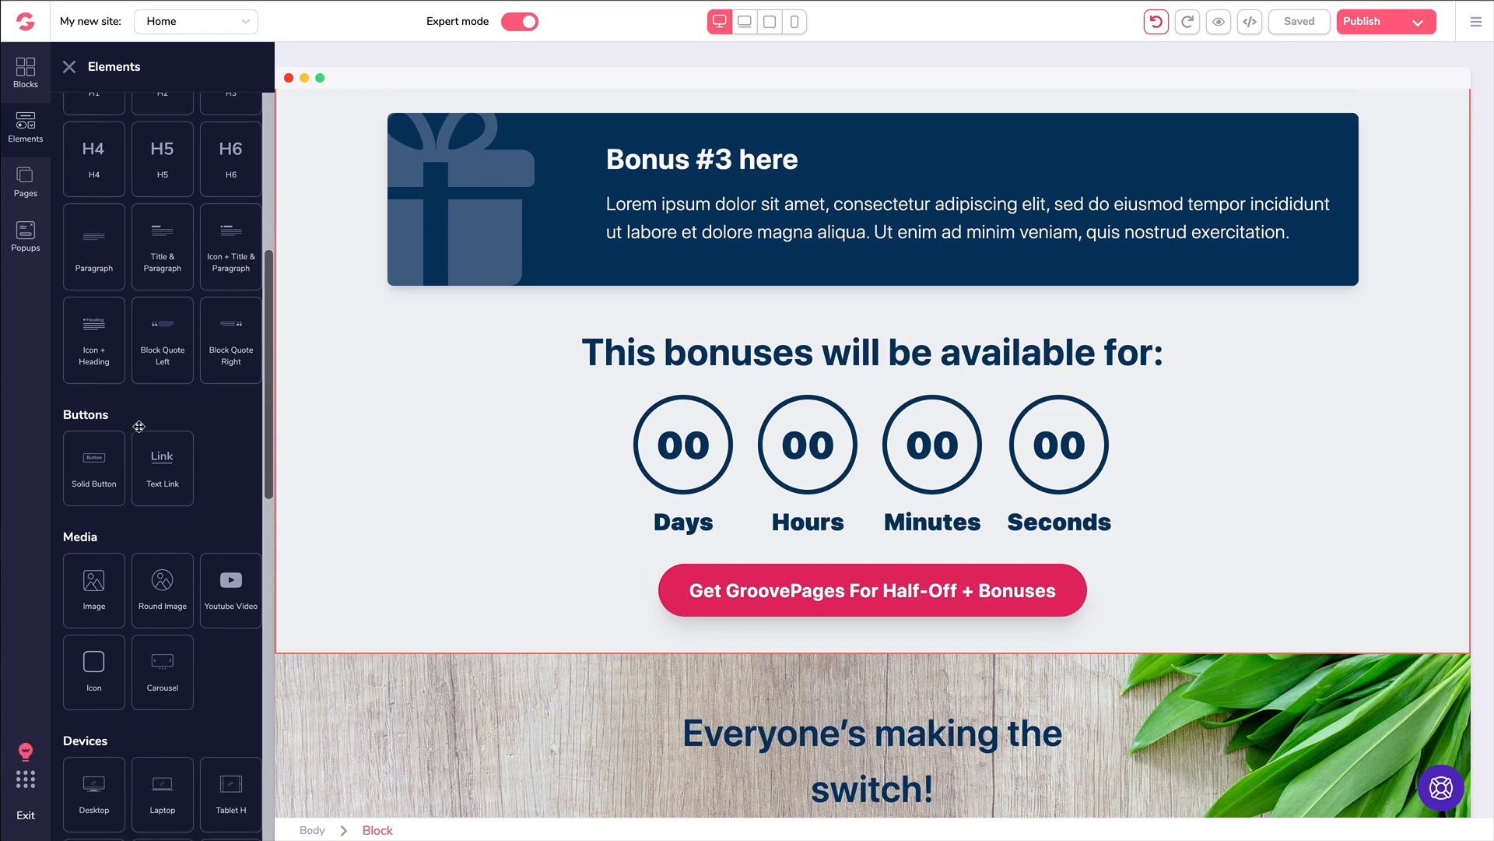
scroll(139, 427, down, 7)
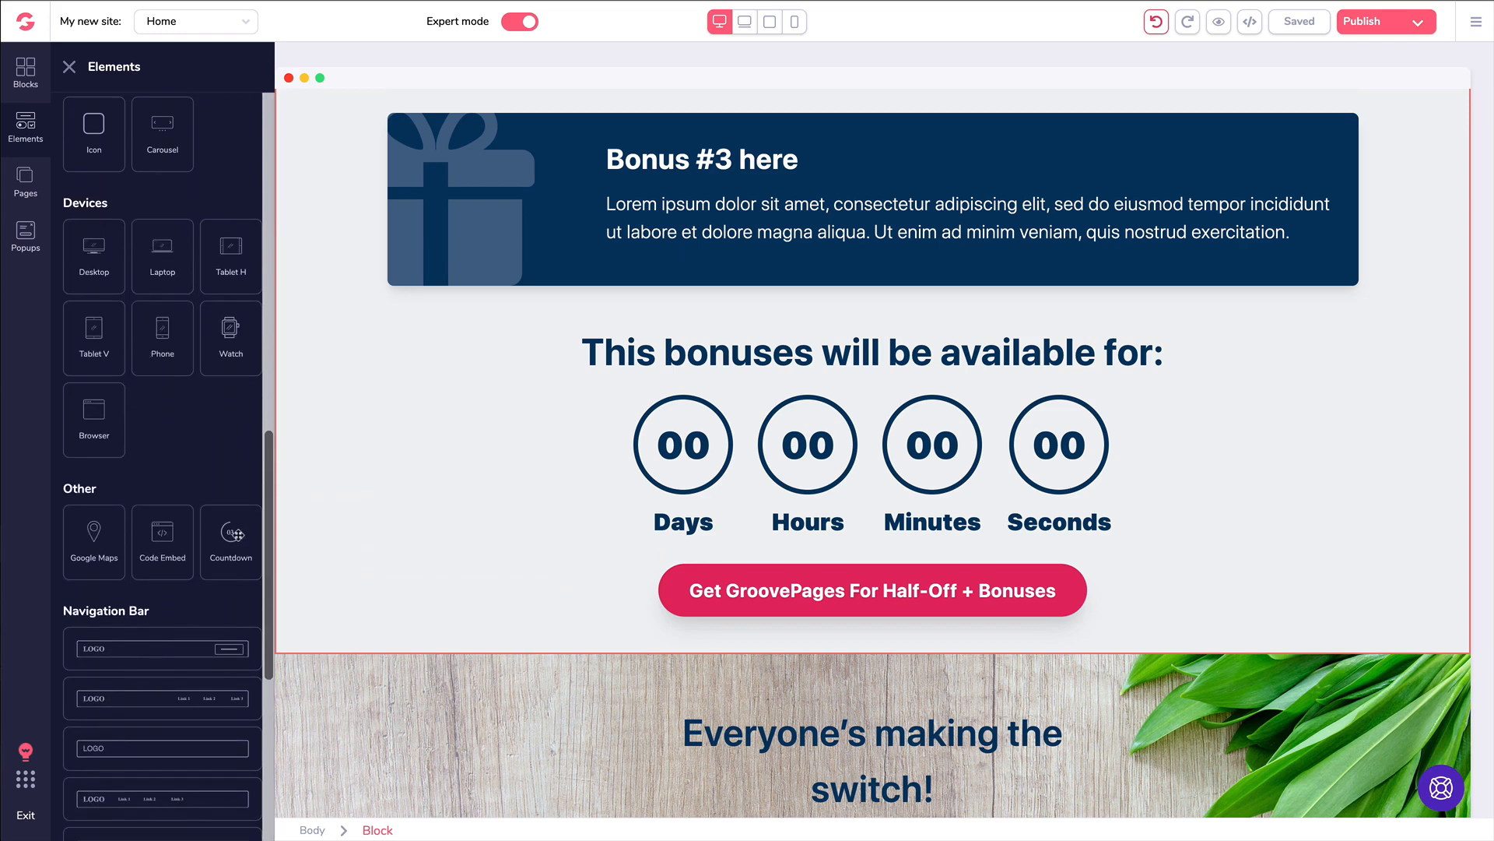
drag(234, 535, 680, 407)
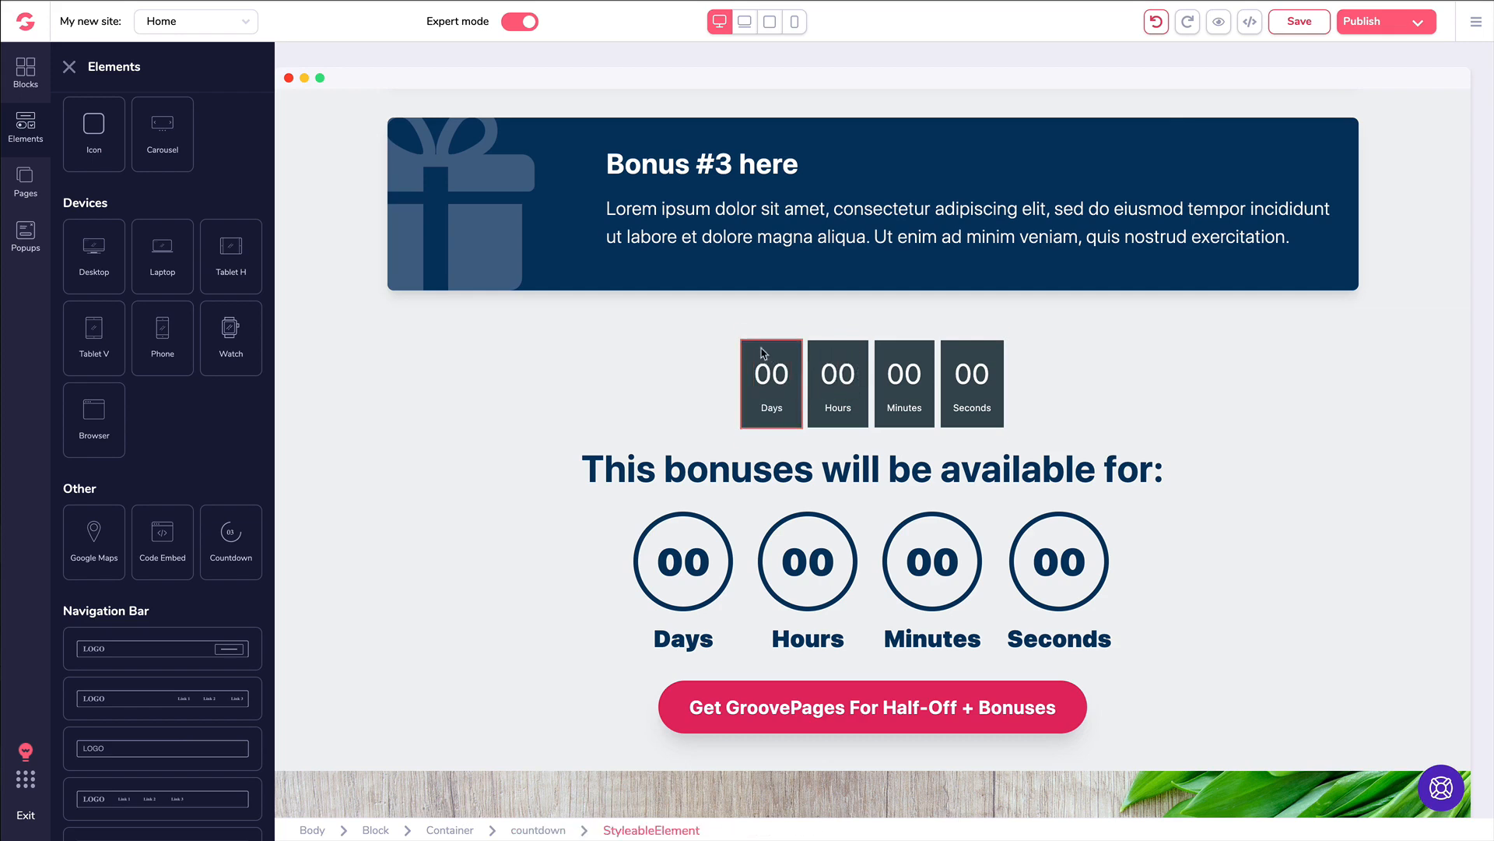
Delete the newly added countdown above the "This bonuses will be available for:" heading
click(717, 356)
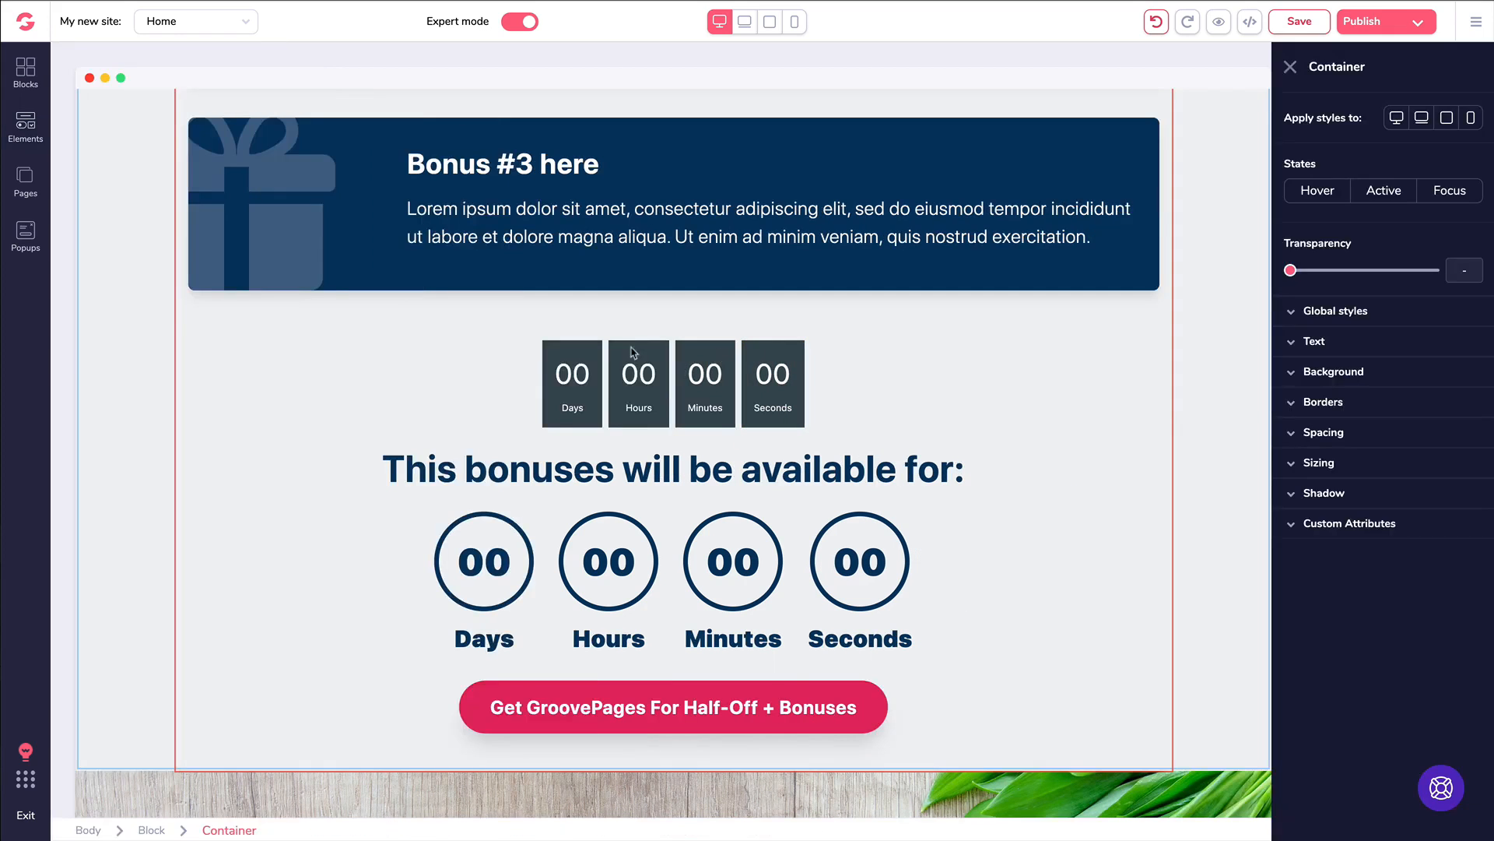
click(574, 359)
key(Delete)
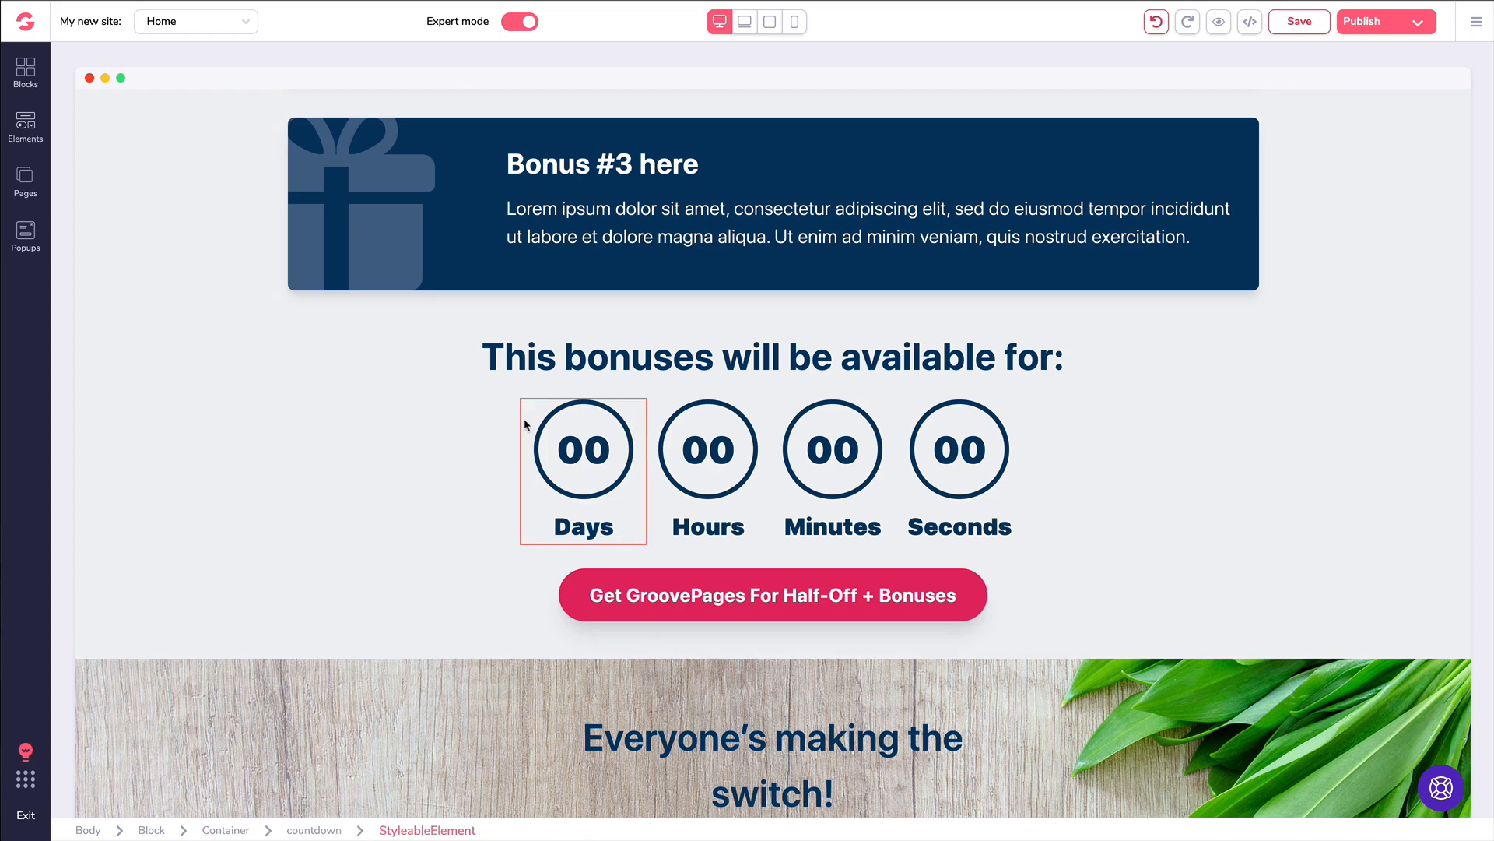
Select the whole countdown component below the "This bonuses will be available for:" heading and open its functionality settings
click(701, 456)
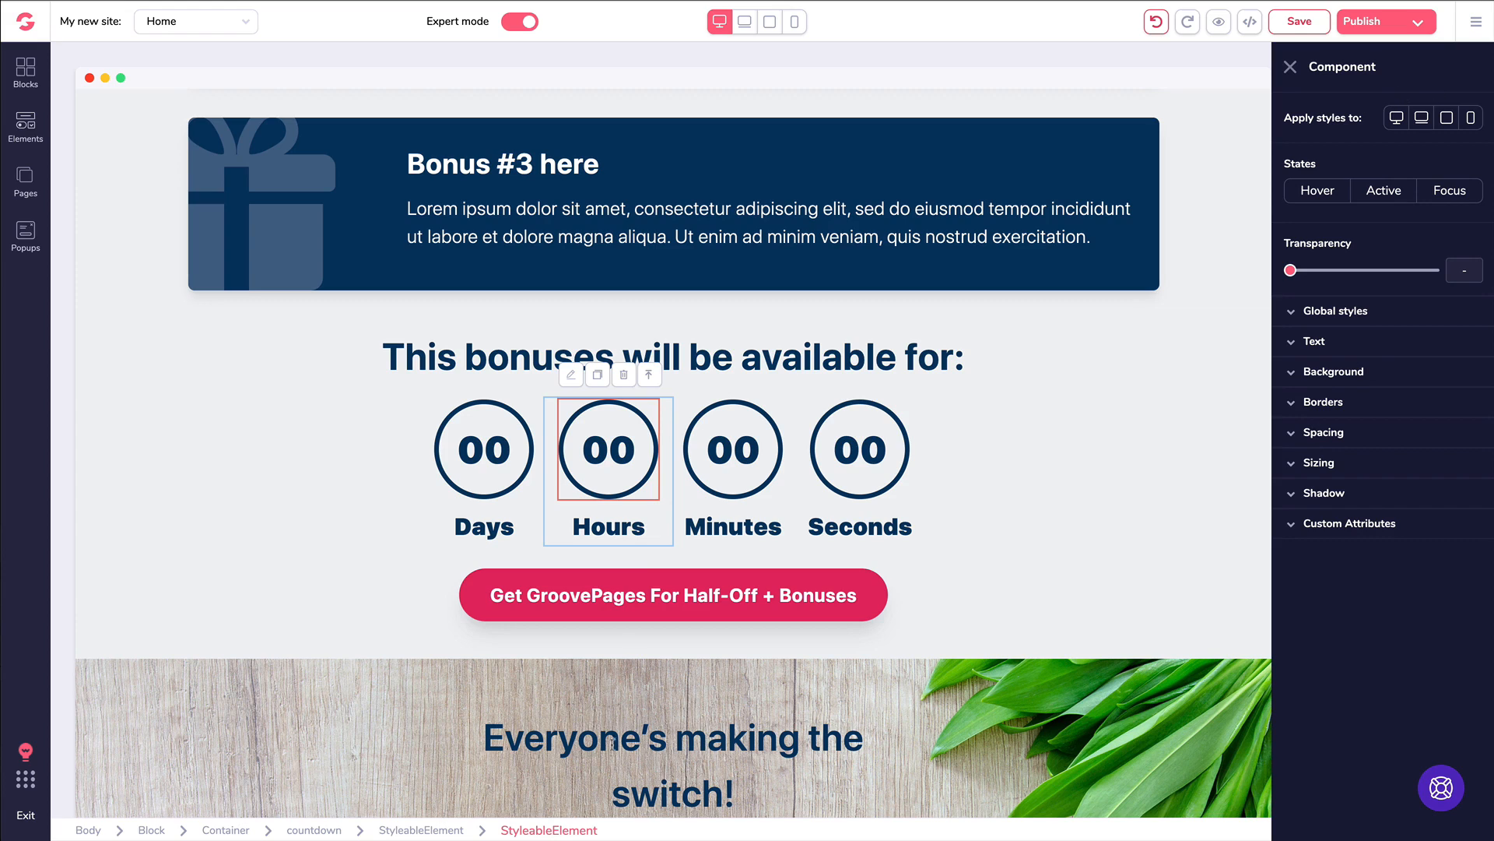
click(650, 377)
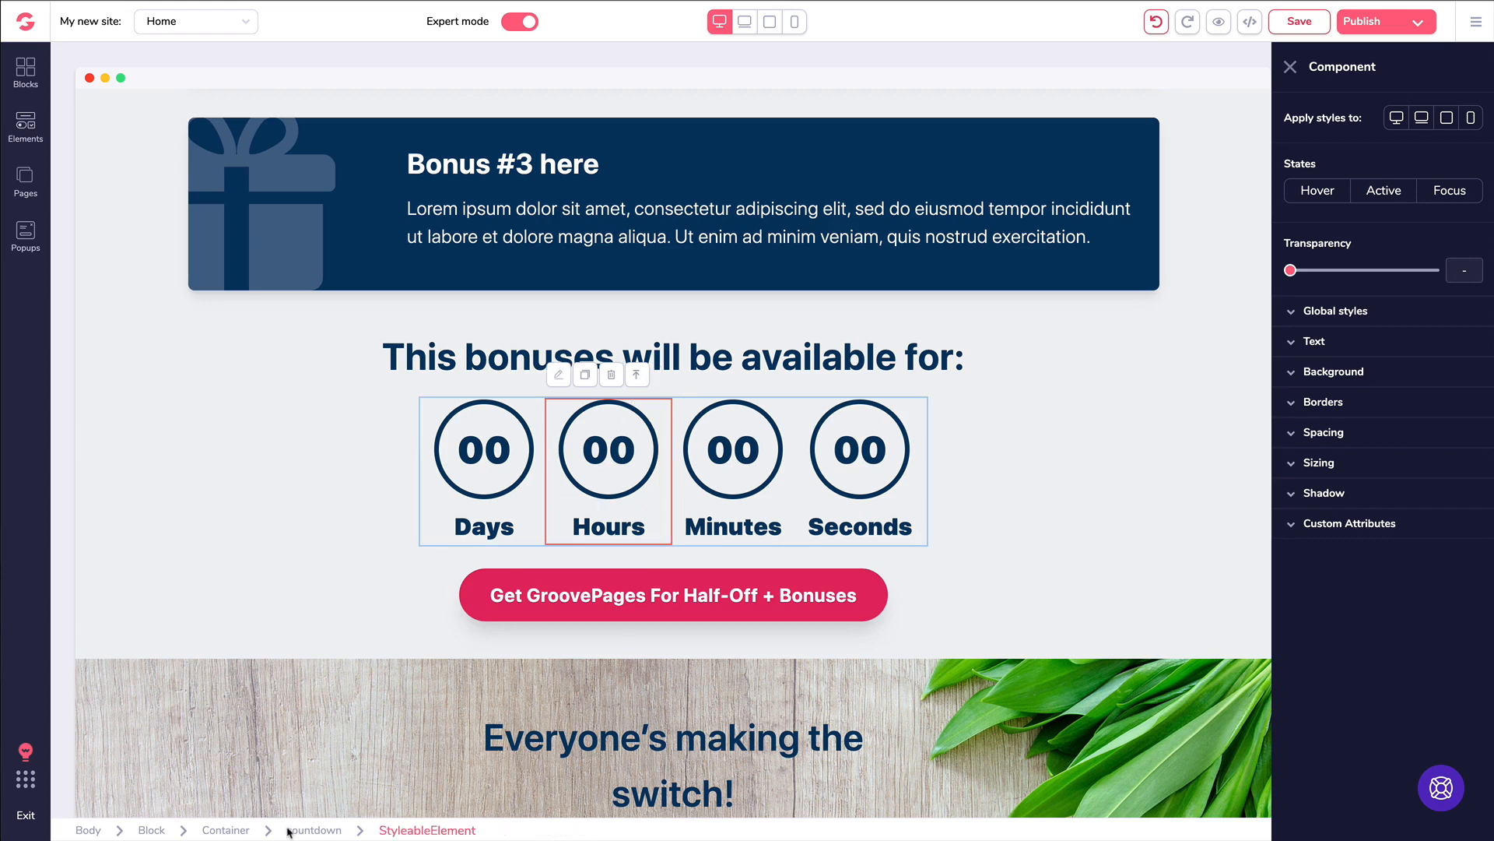
click(637, 375)
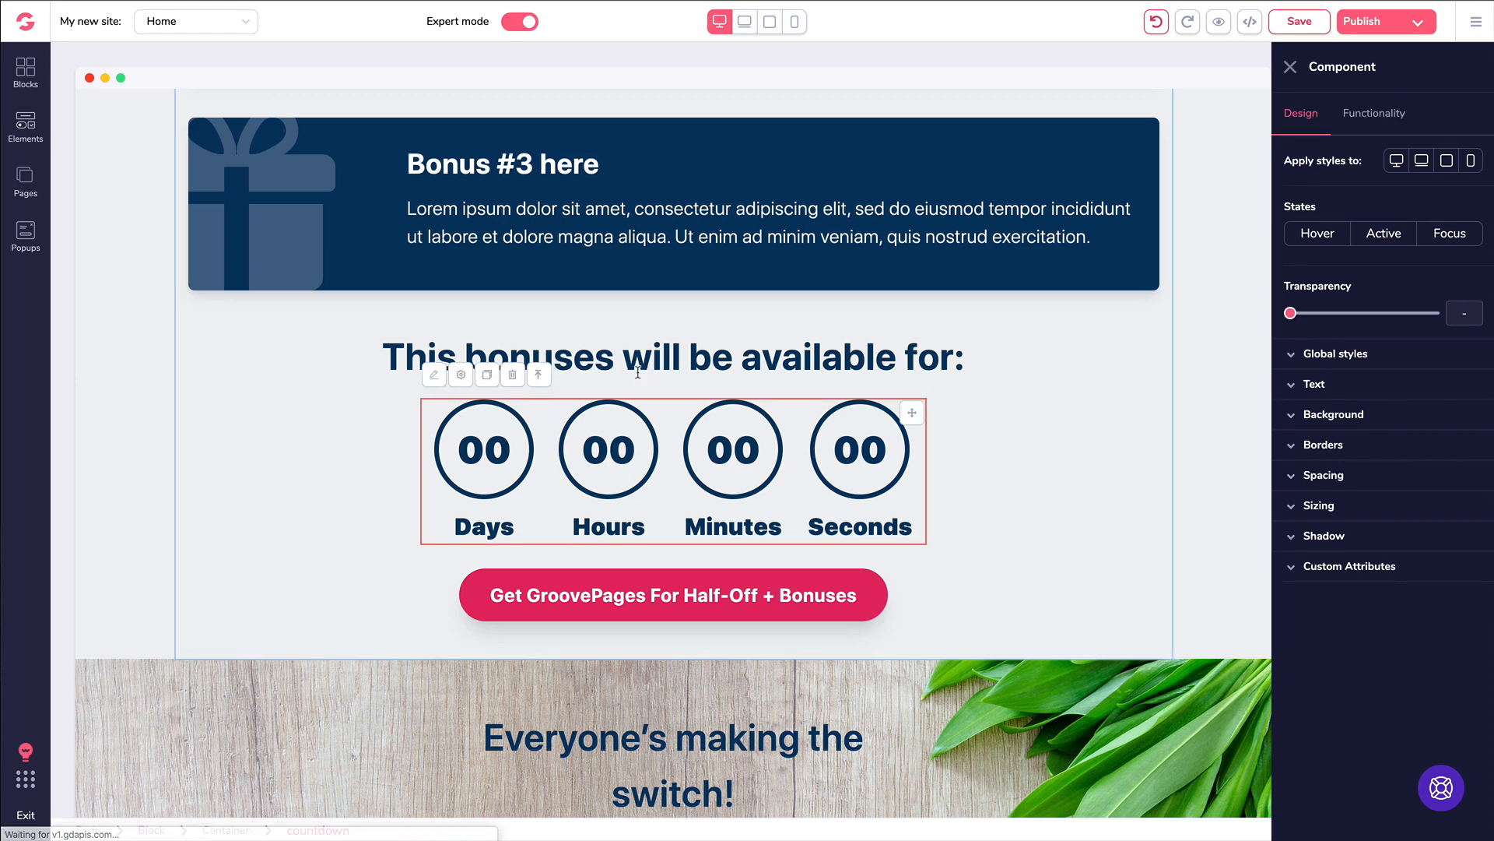
click(655, 341)
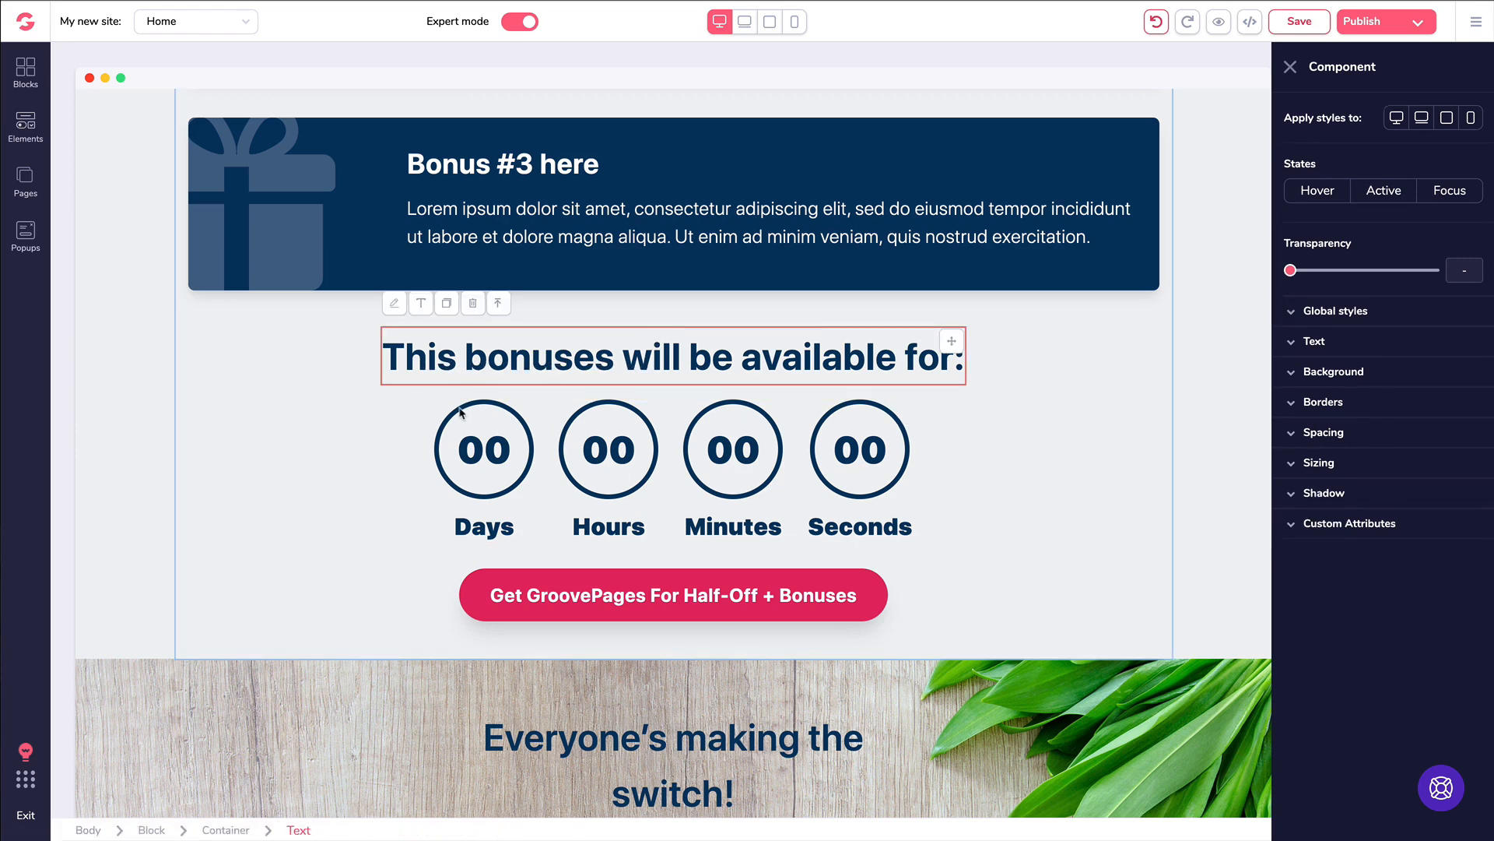
click(432, 408)
click(567, 413)
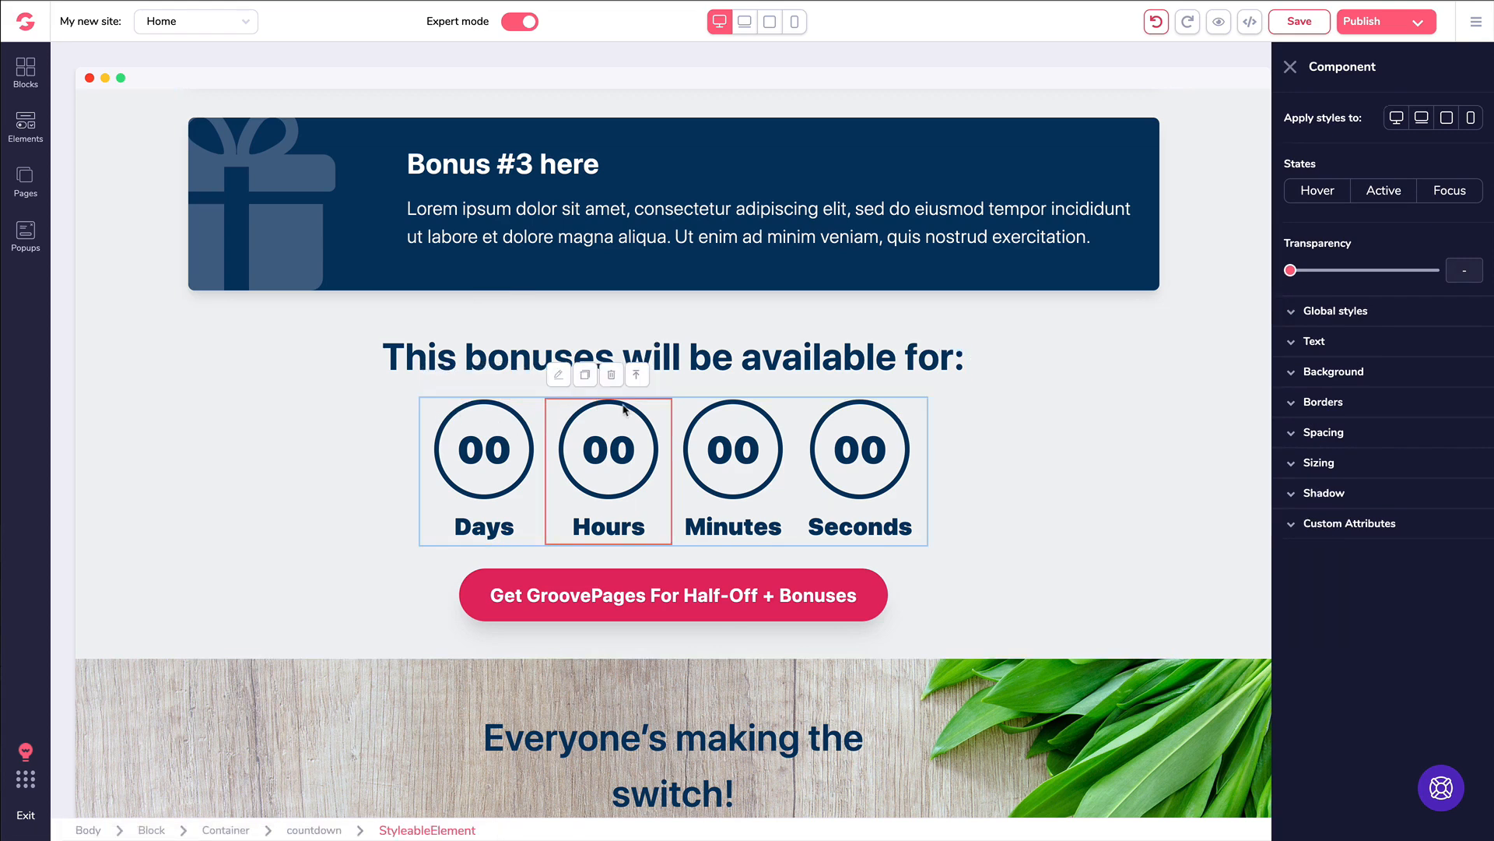
click(924, 420)
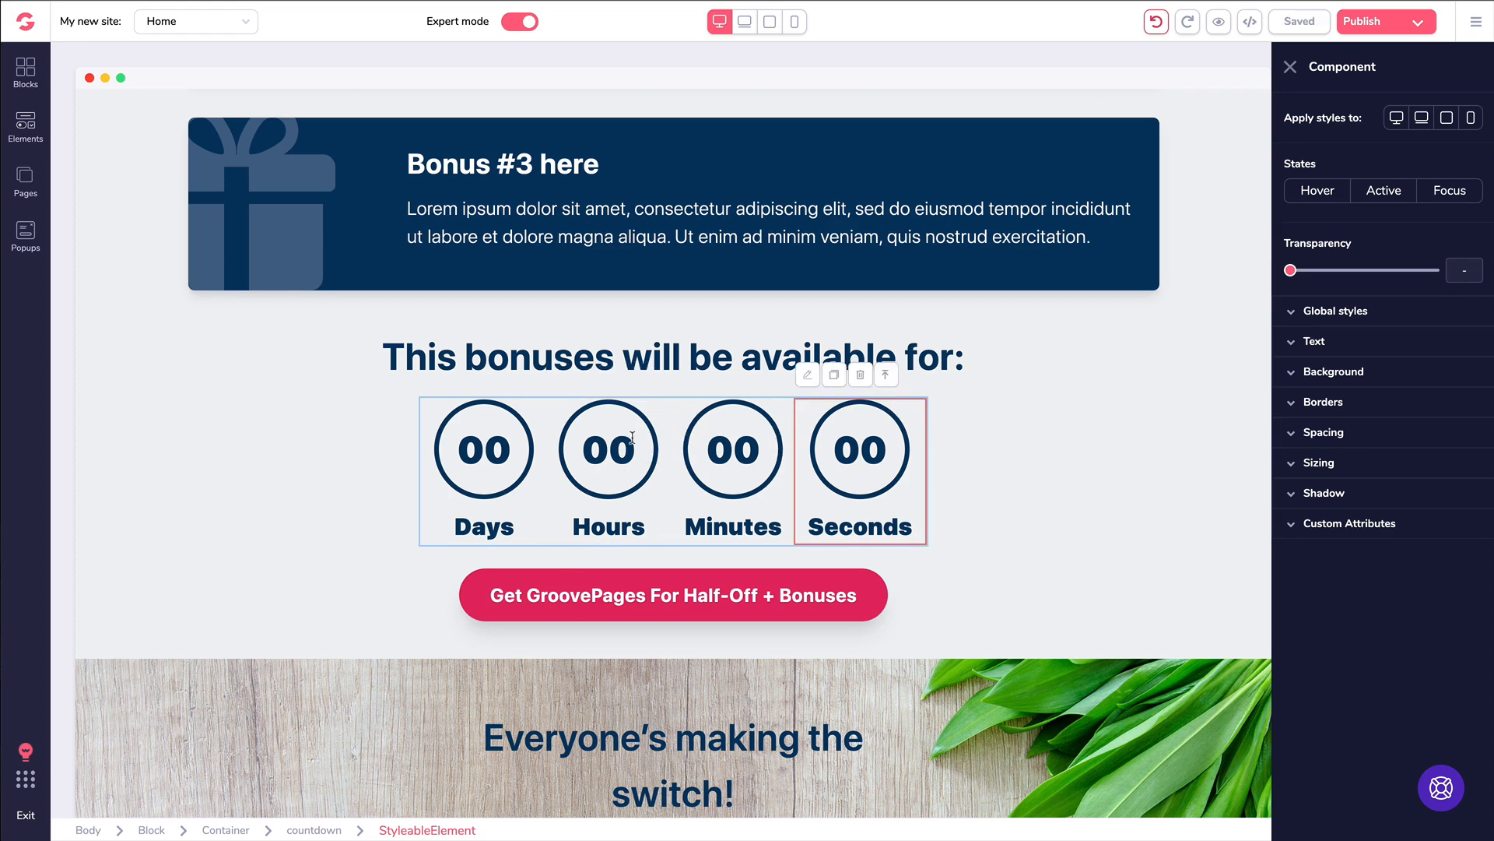
click(668, 432)
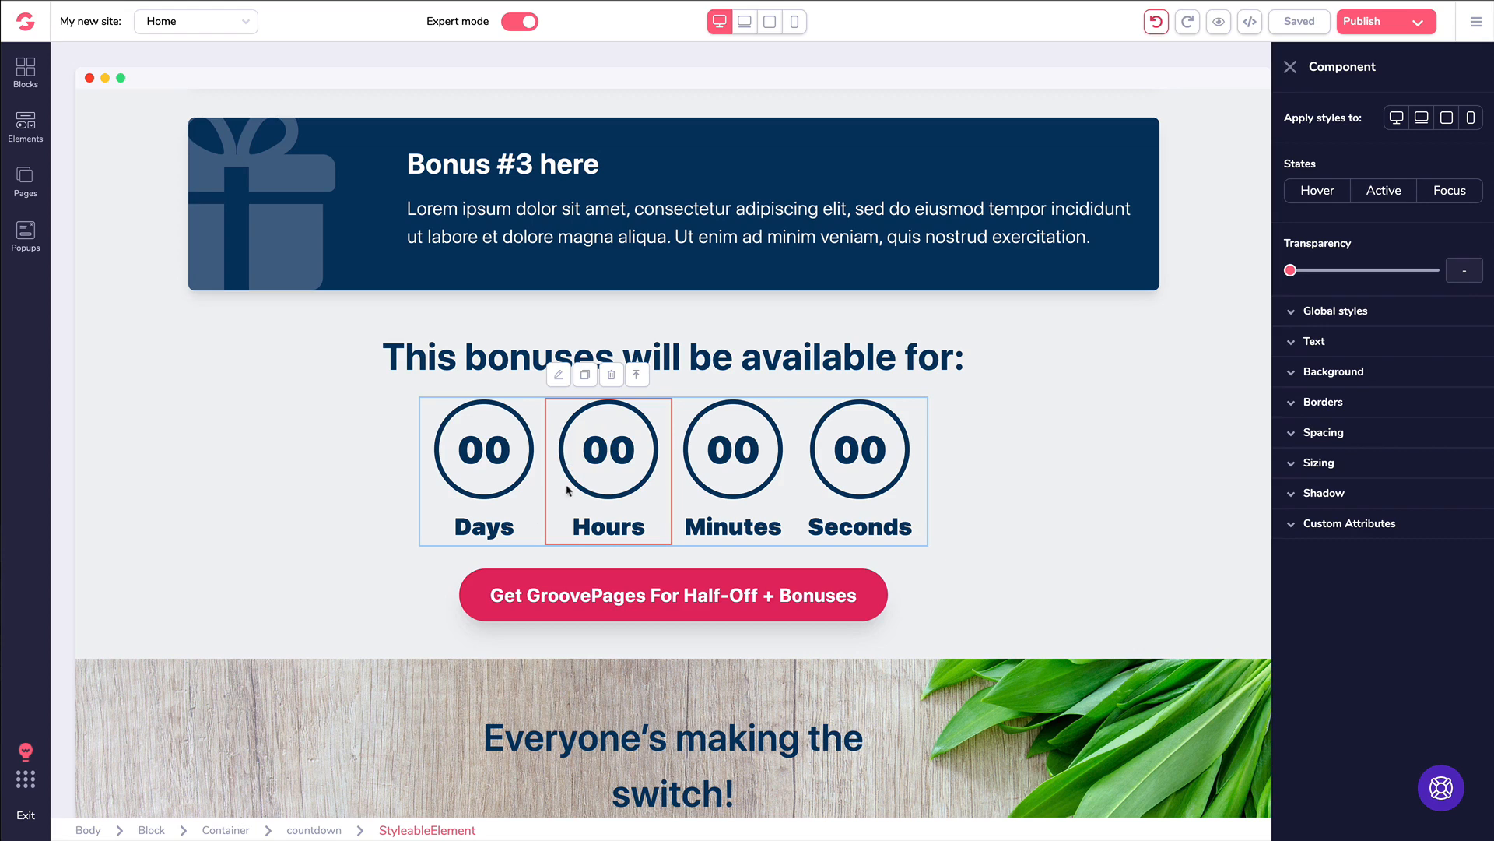
click(639, 375)
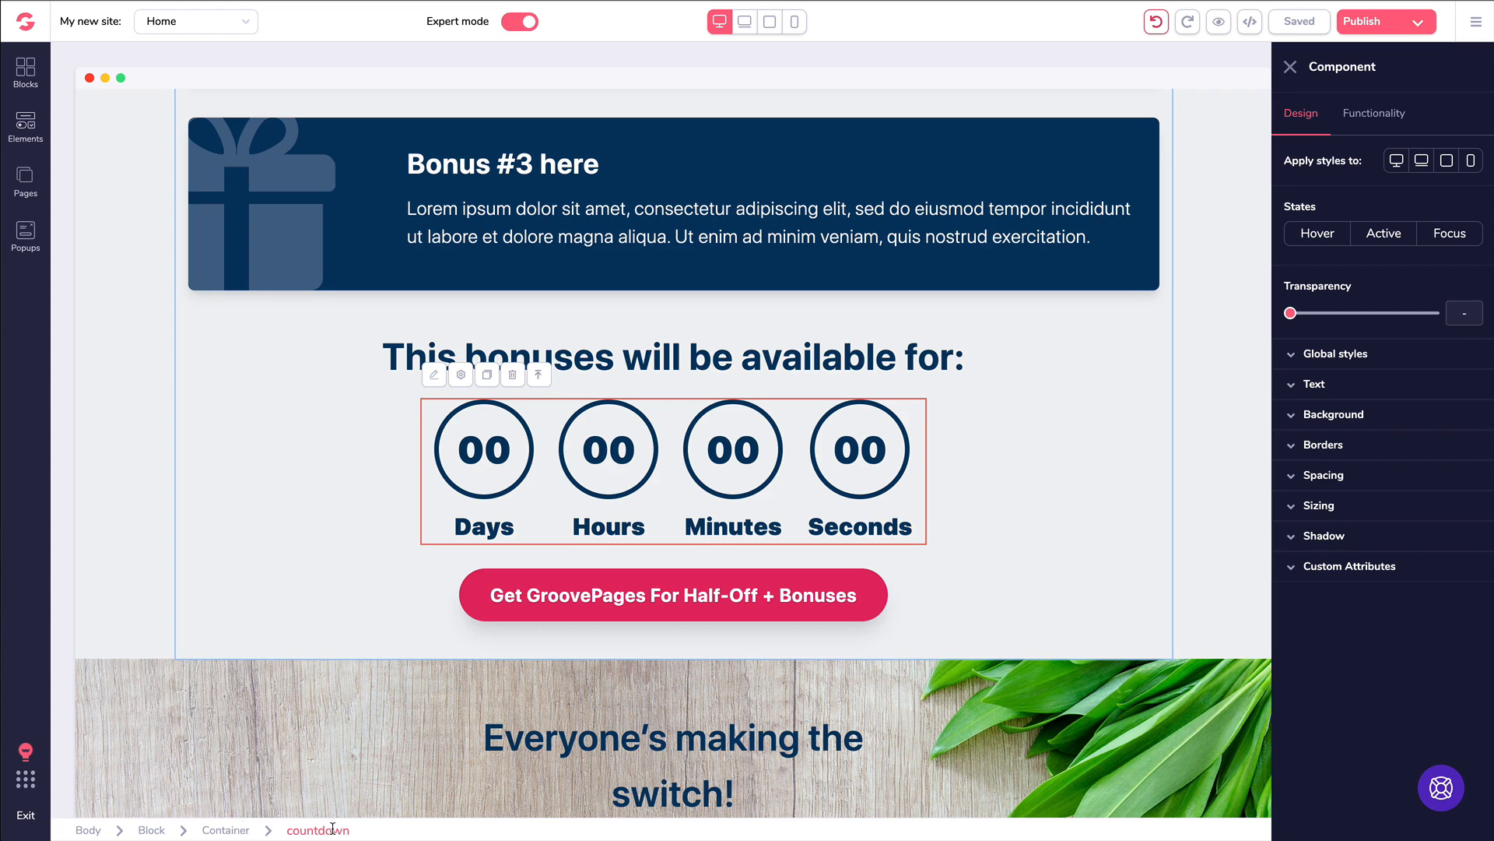
click(1371, 122)
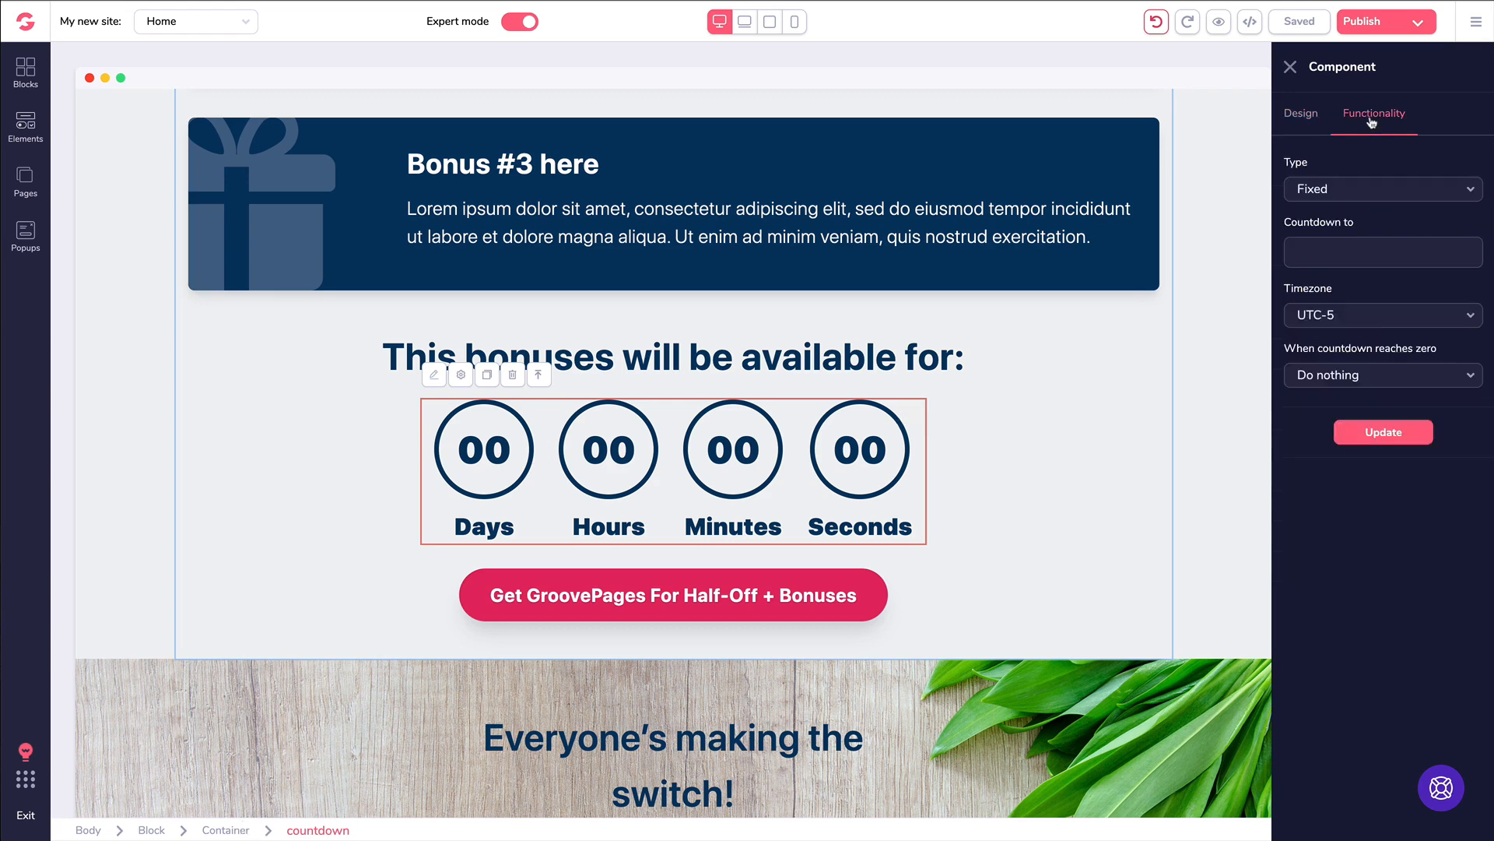
Try the From Landing countdown type, and set the type back to Fixed
click(1337, 191)
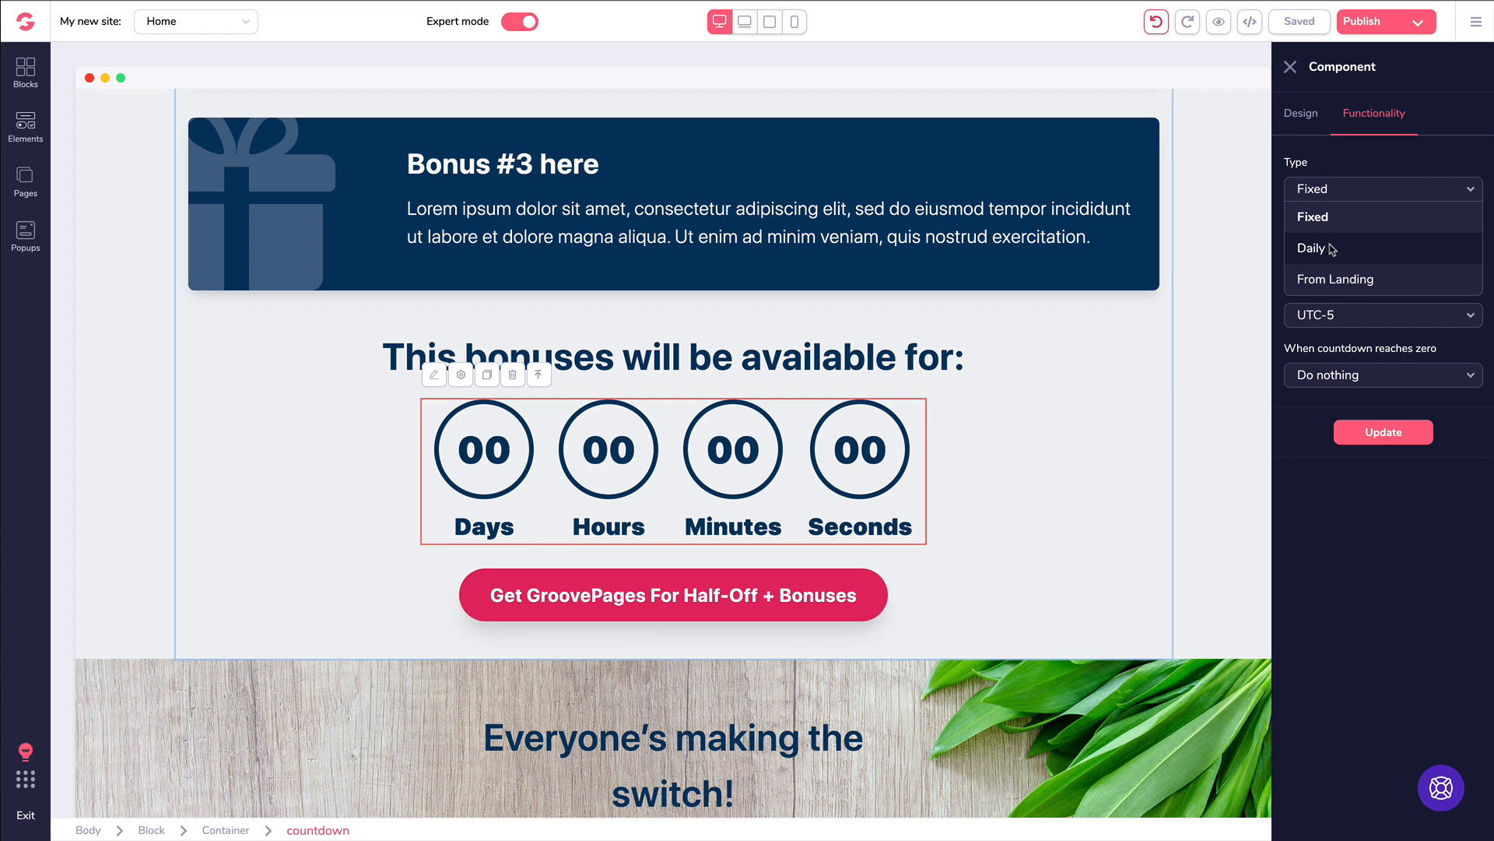
click(1329, 280)
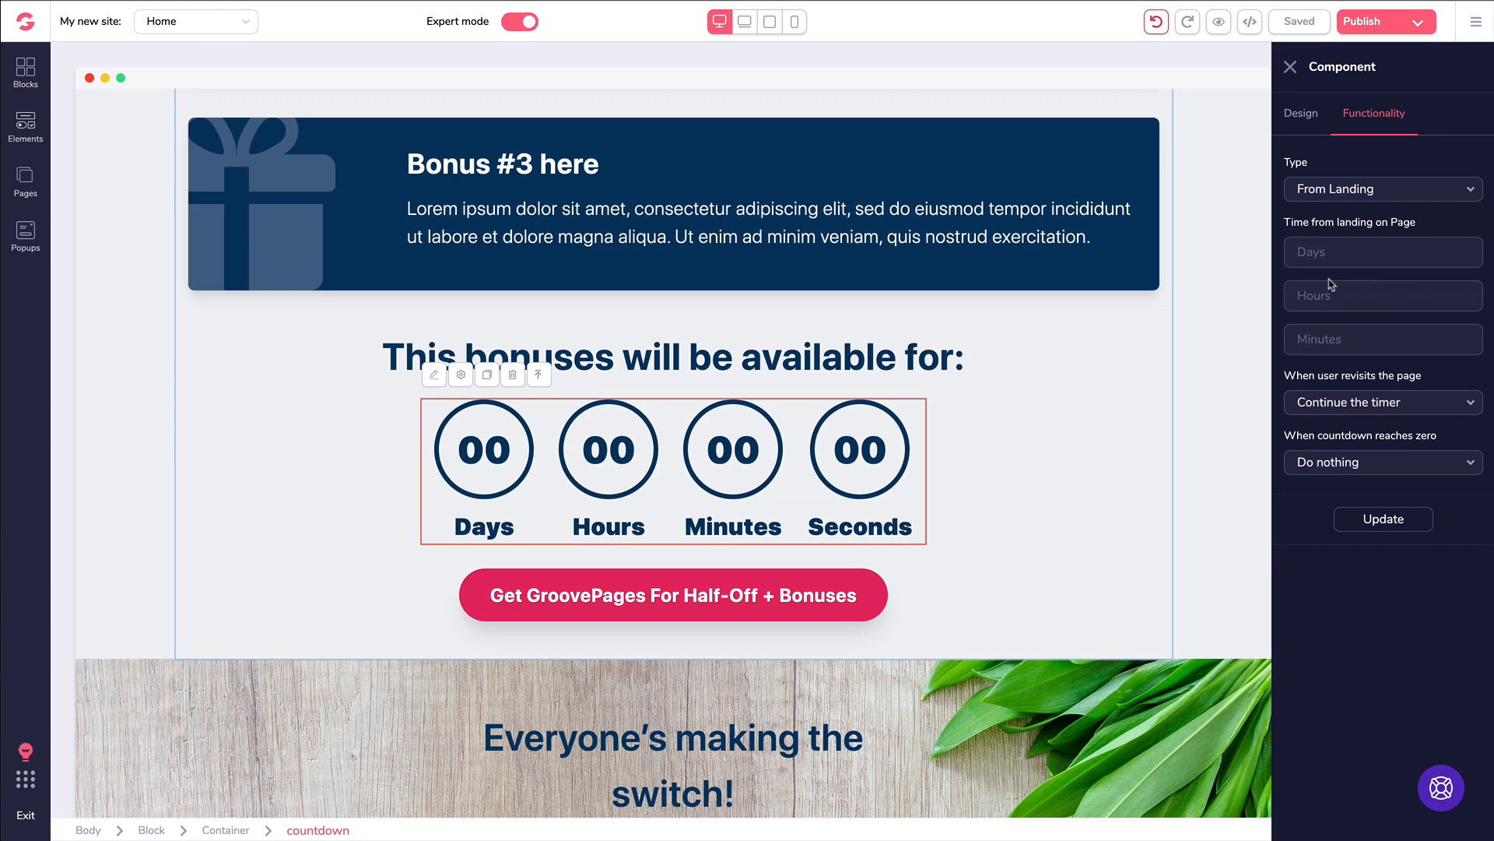
click(1315, 194)
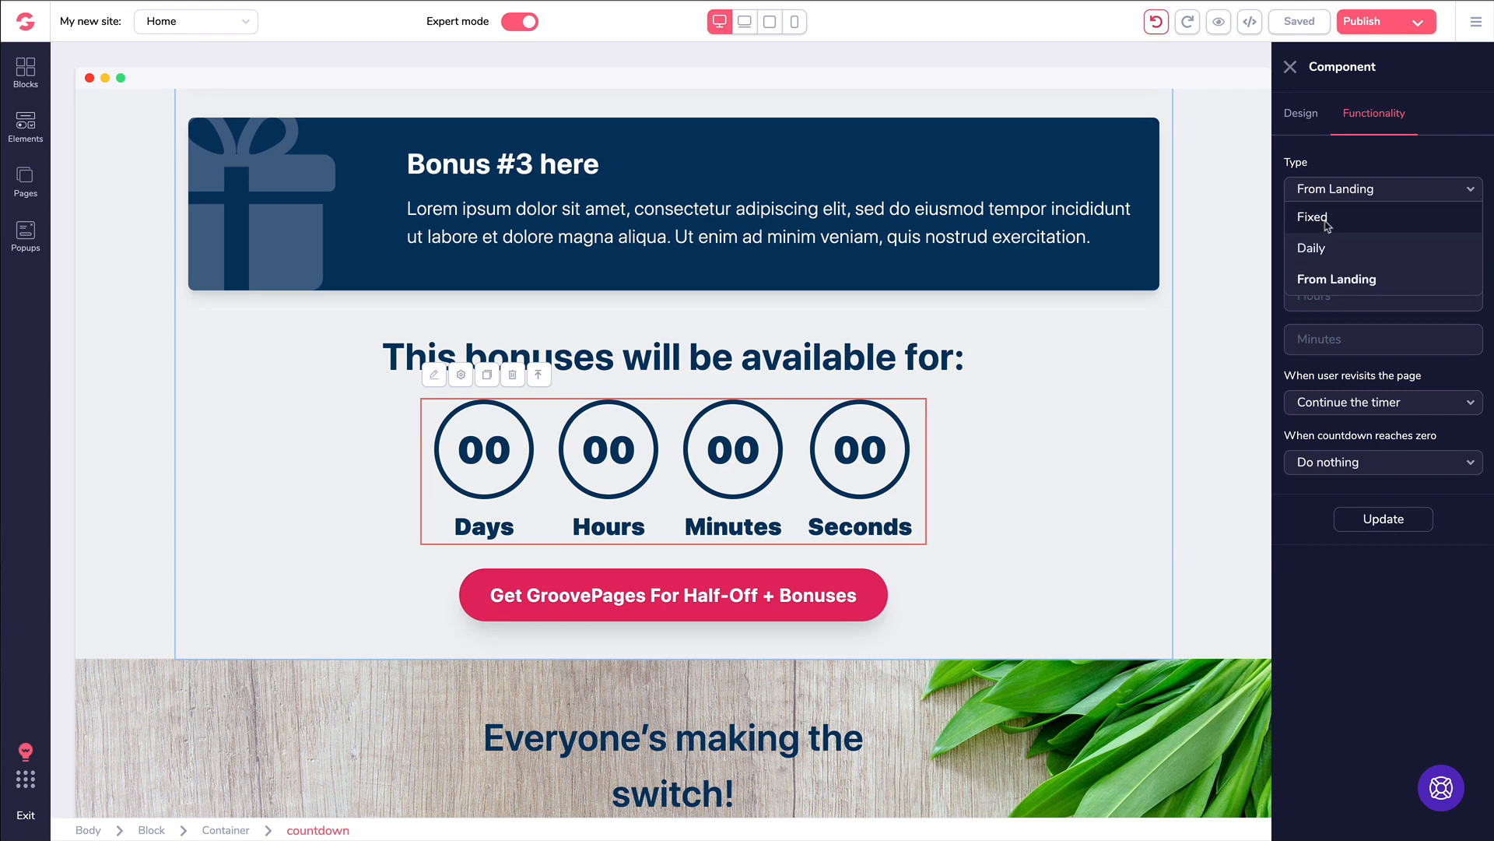
click(1327, 224)
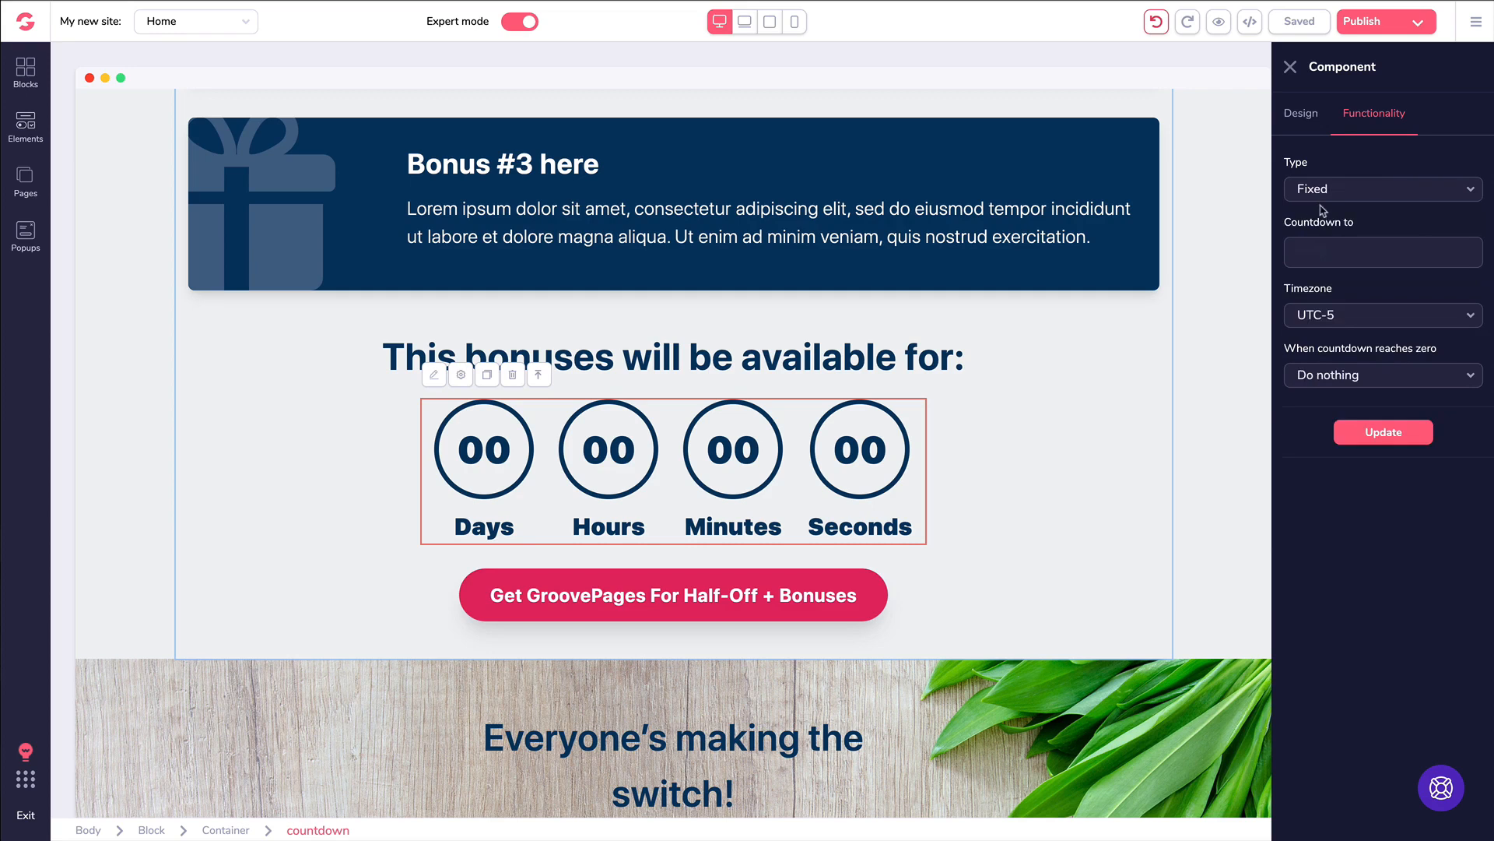
Set the countdown's target to December 31, 2019 at 12:00 and update the component
click(1326, 249)
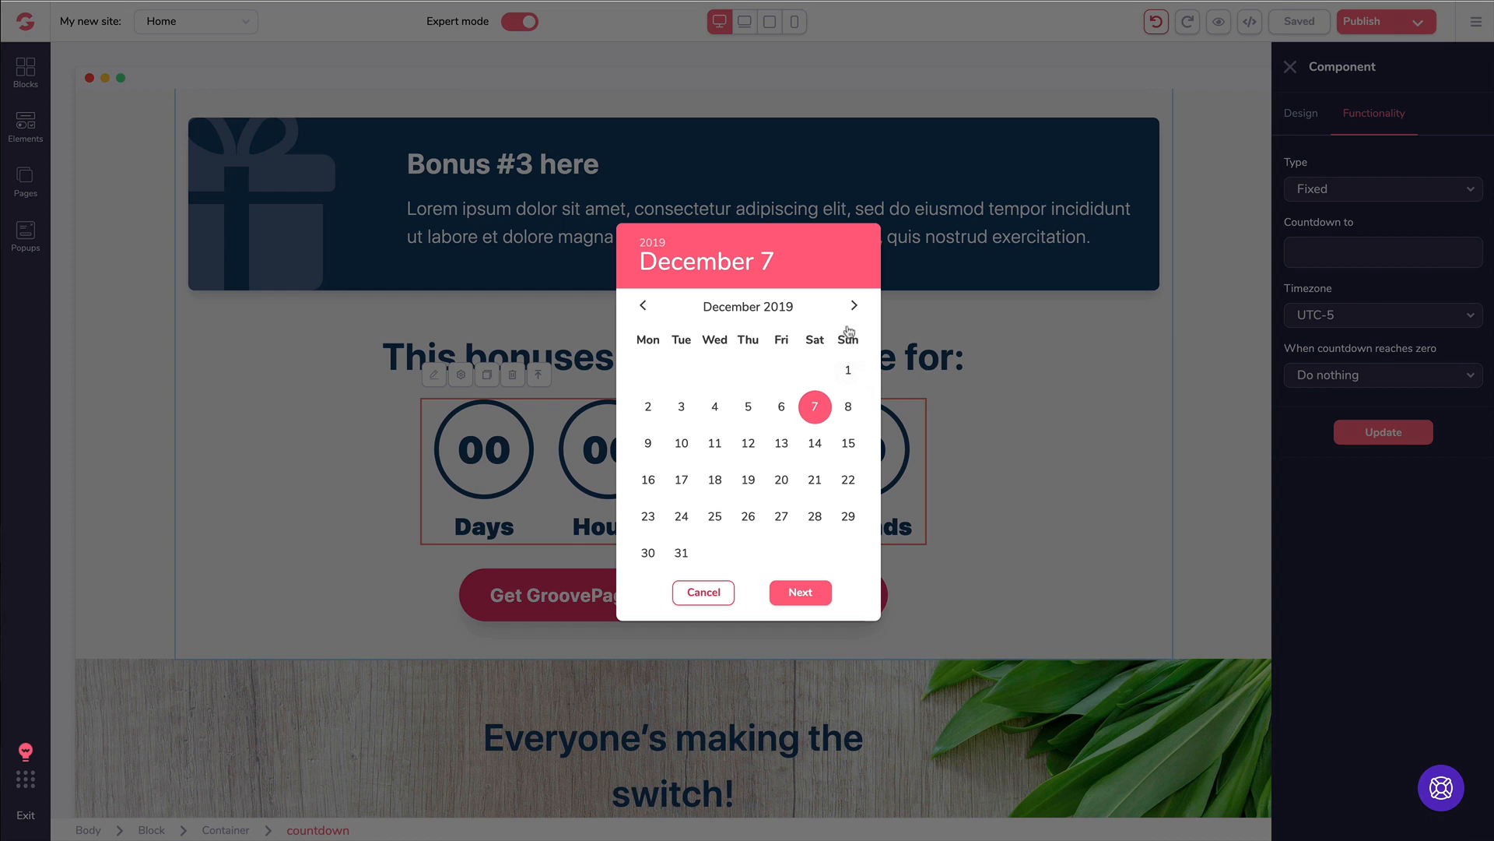
click(682, 553)
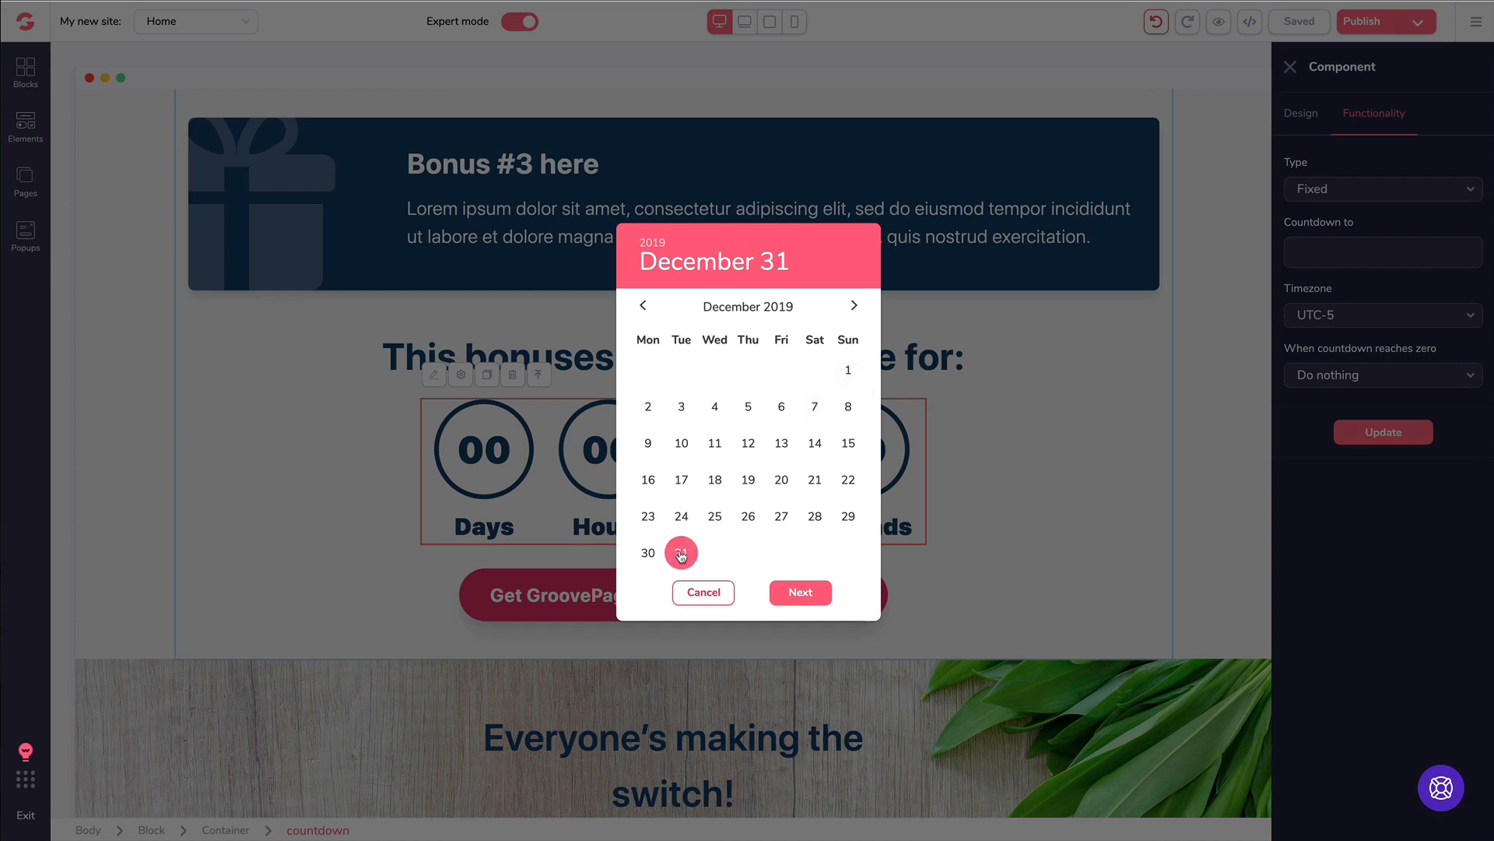
click(796, 594)
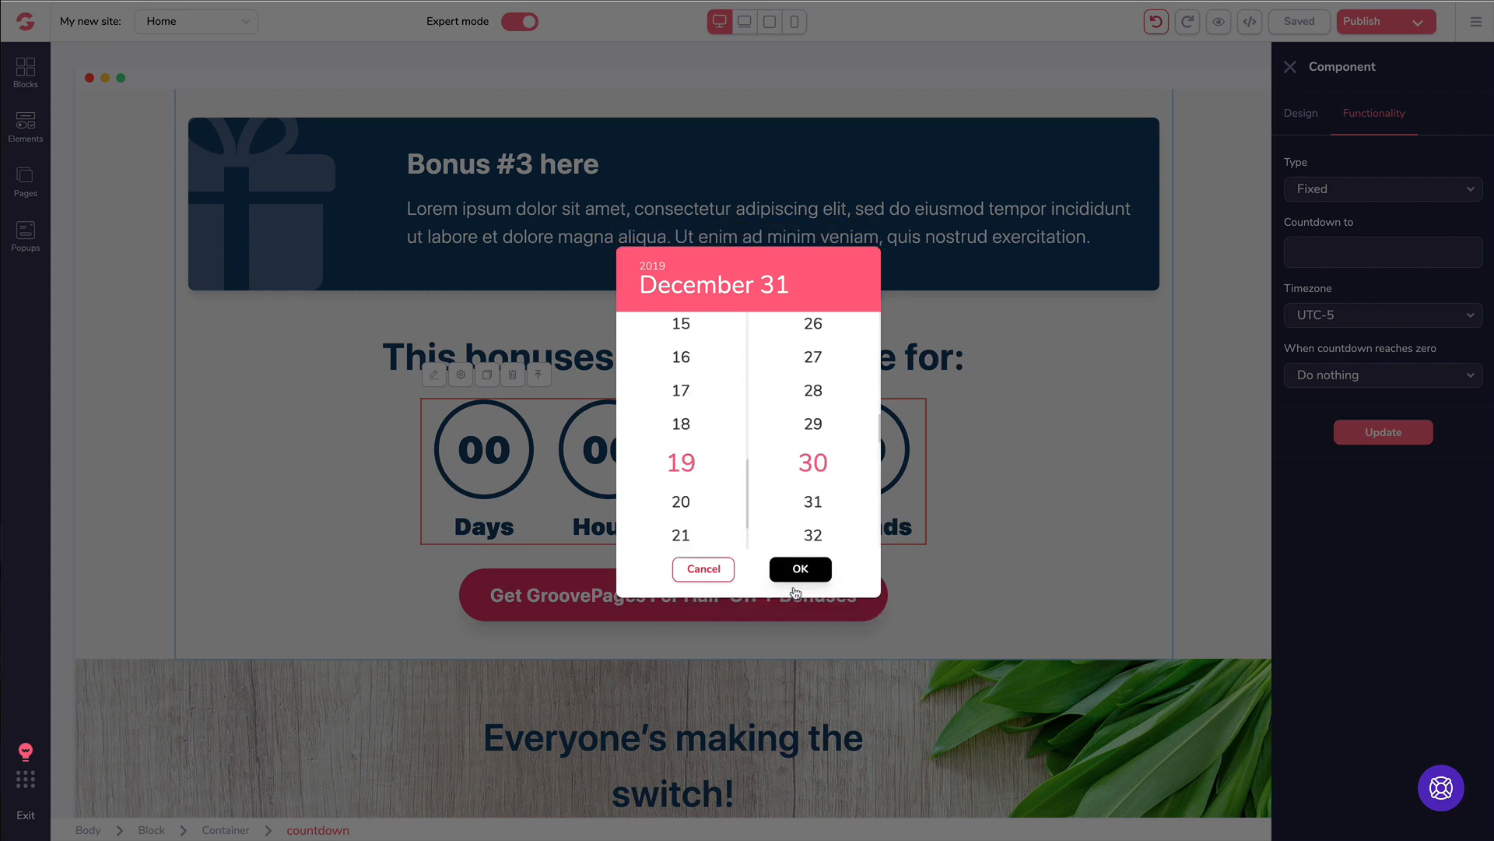
scroll(695, 428, up, 5)
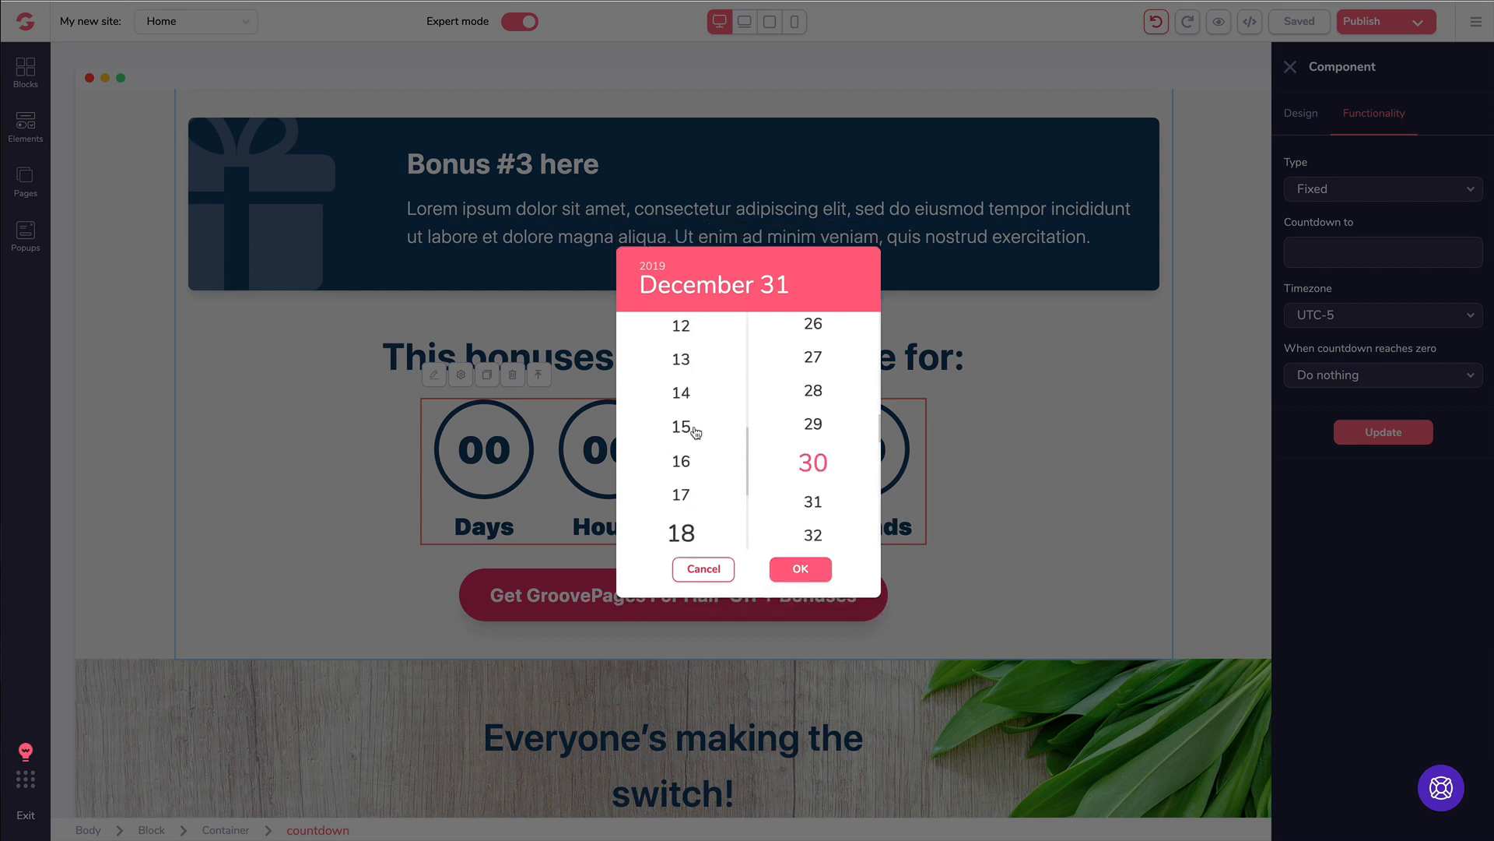
scroll(695, 434, down, 6)
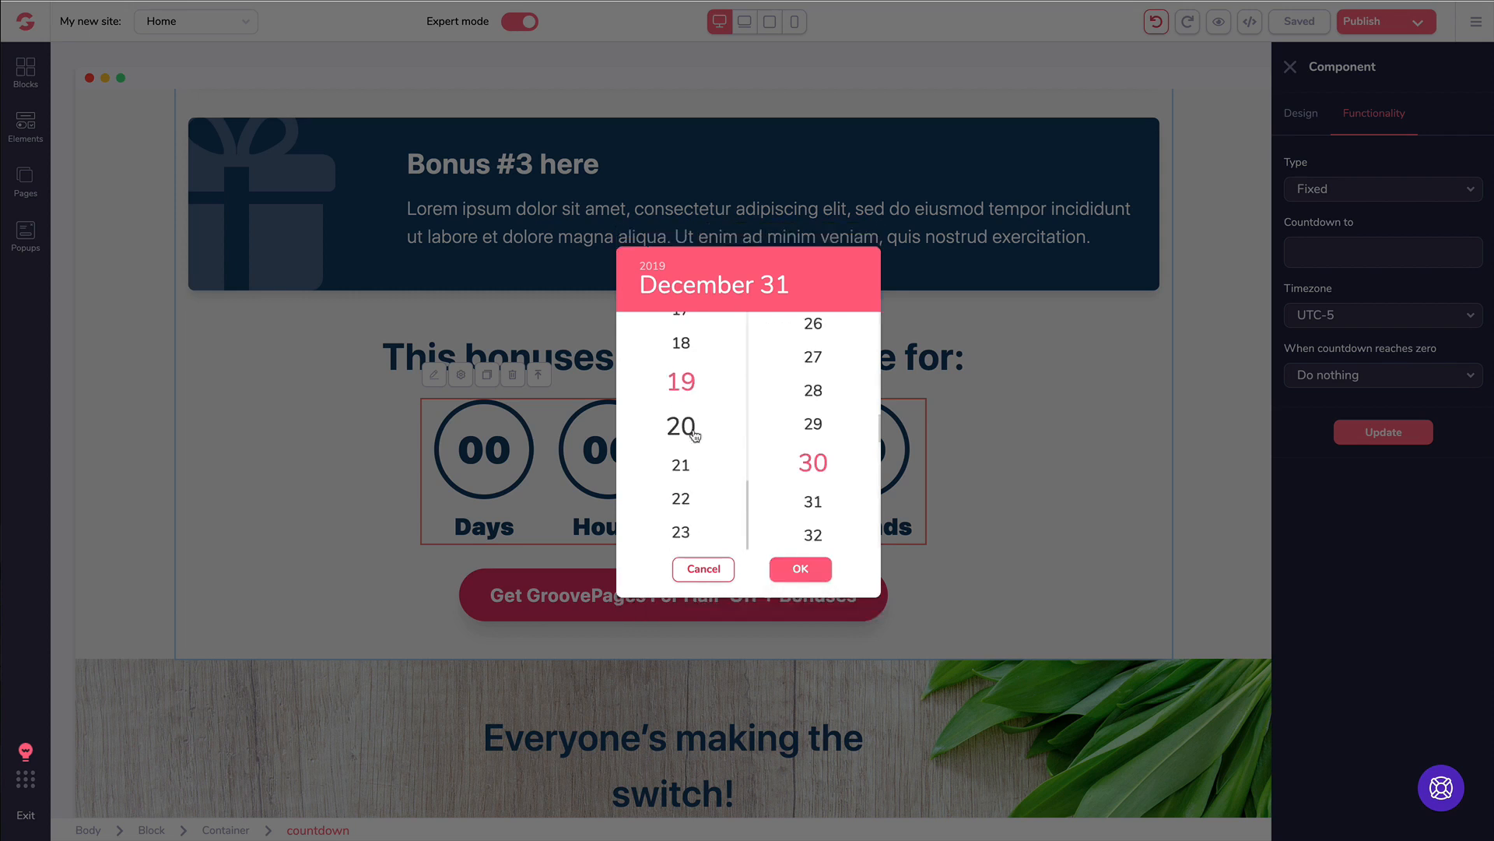
scroll(686, 484, up, 14)
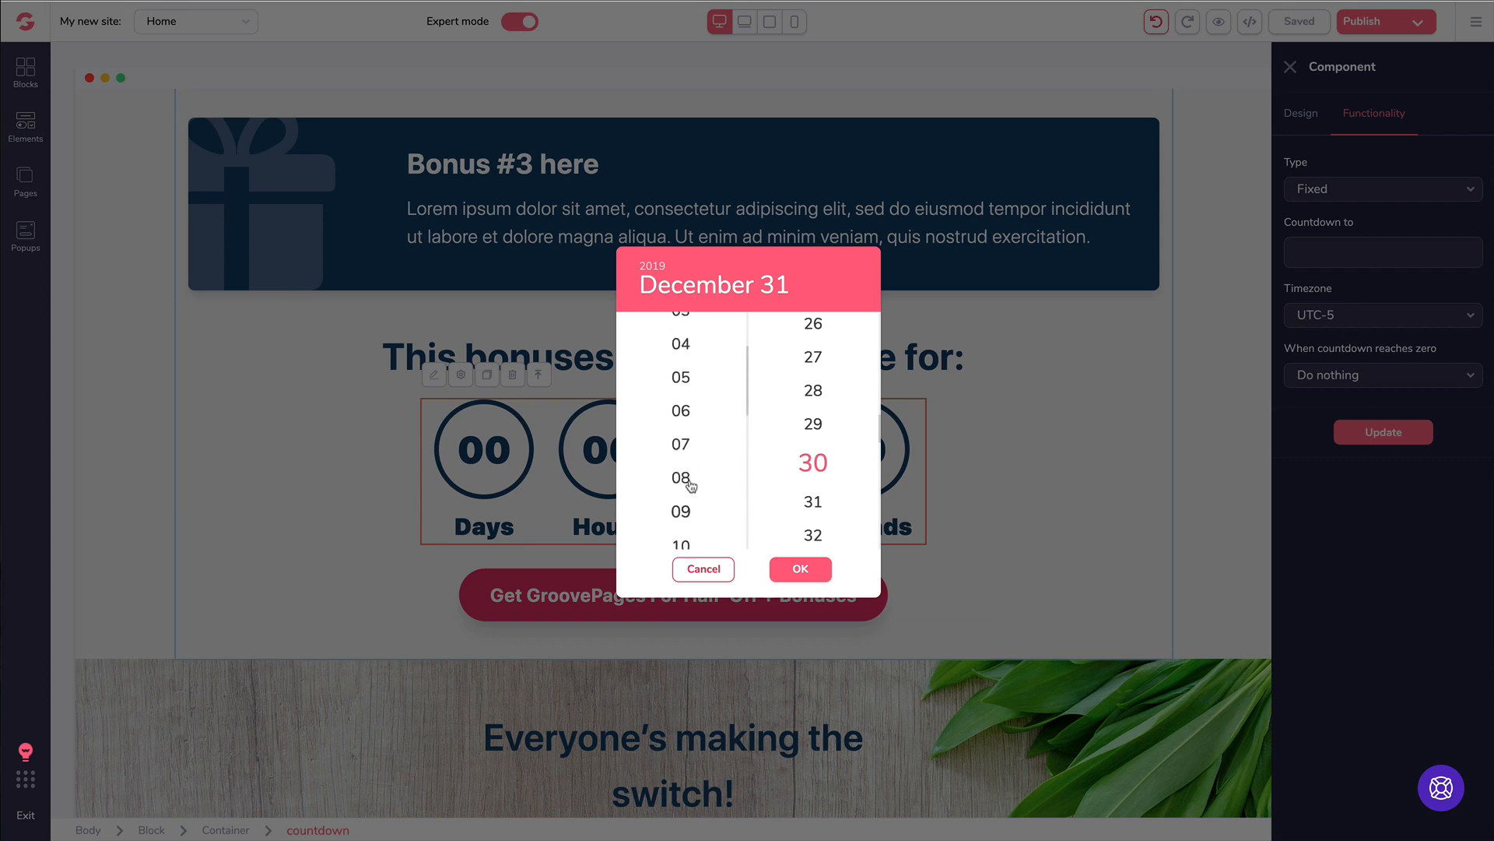
scroll(690, 481, up, 4)
scroll(695, 484, down, 4)
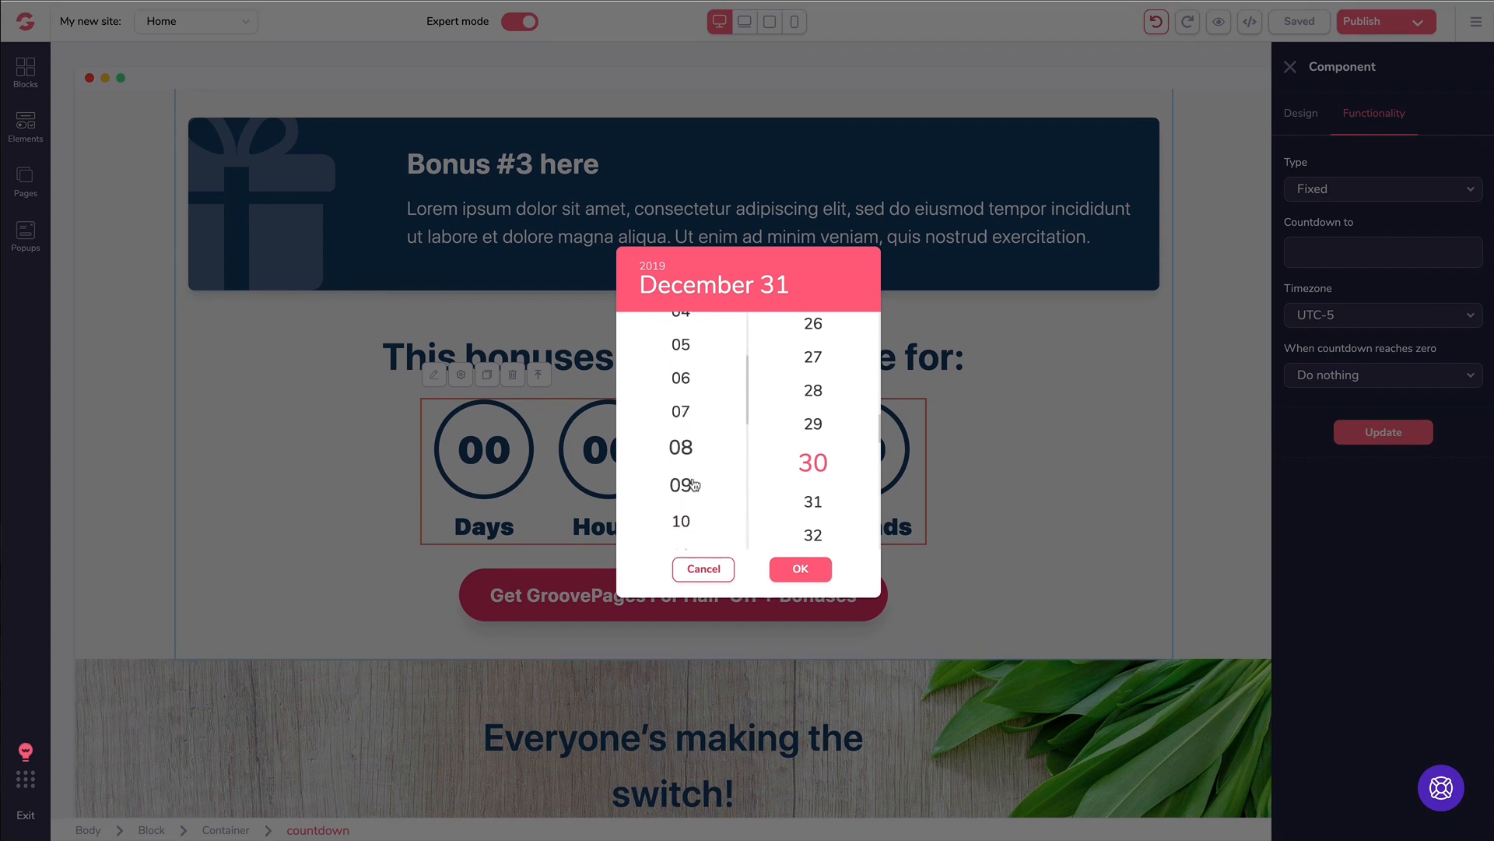
scroll(692, 484, down, 4)
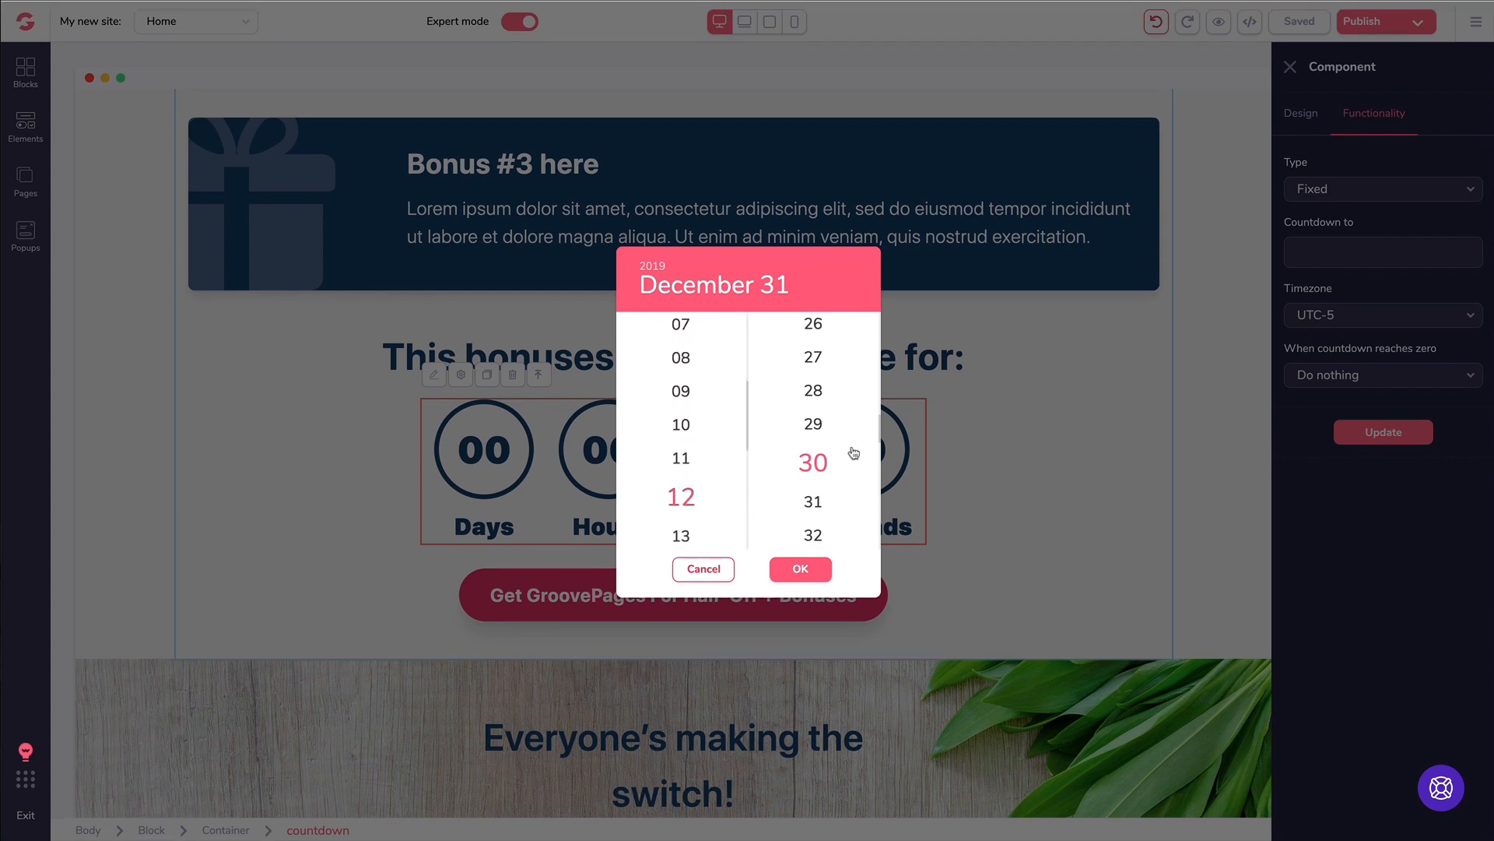
scroll(810, 461, up, 10)
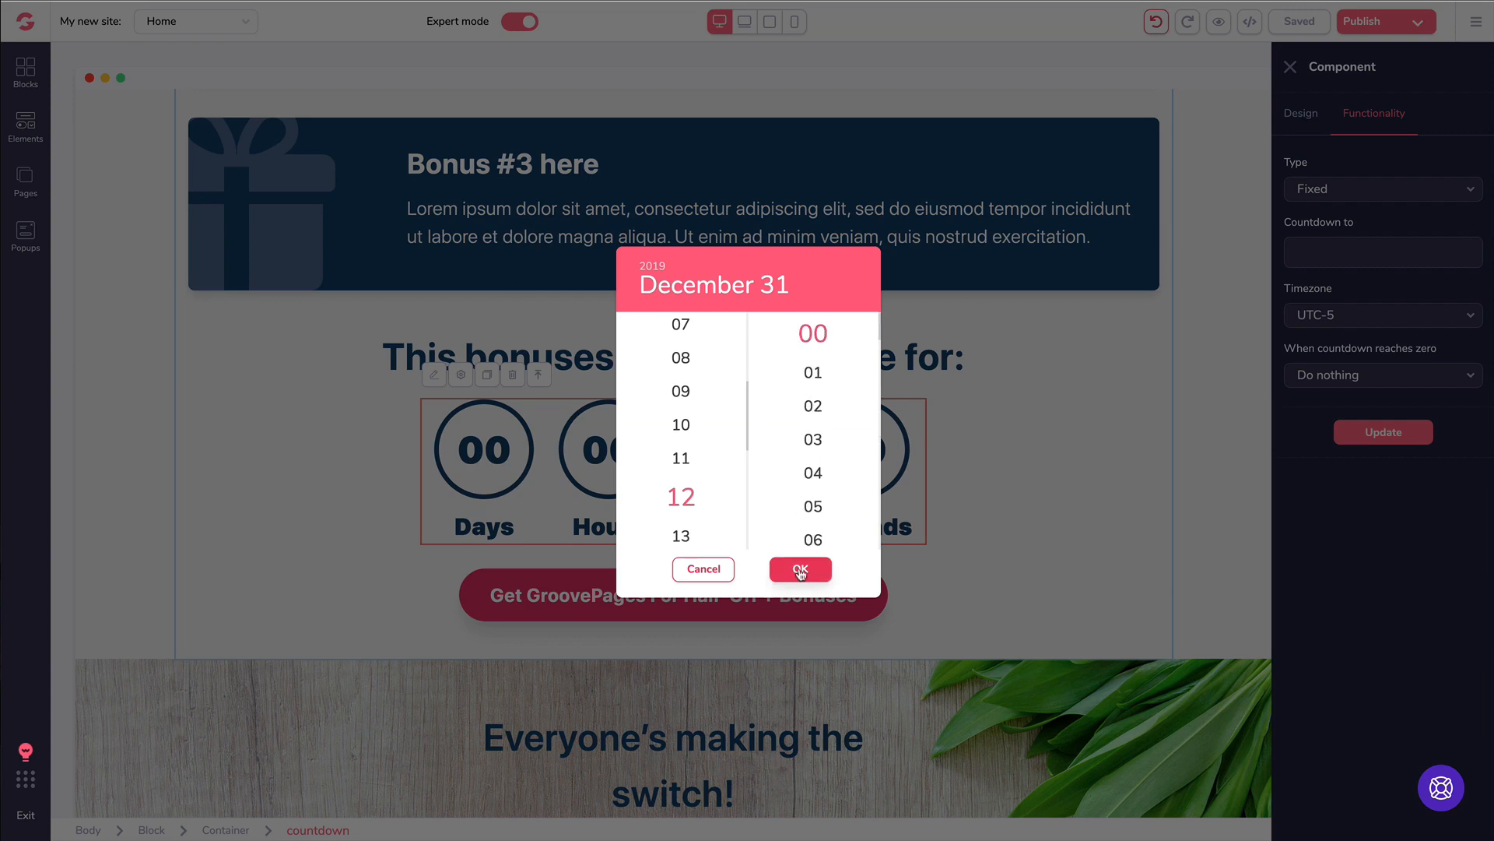
click(800, 569)
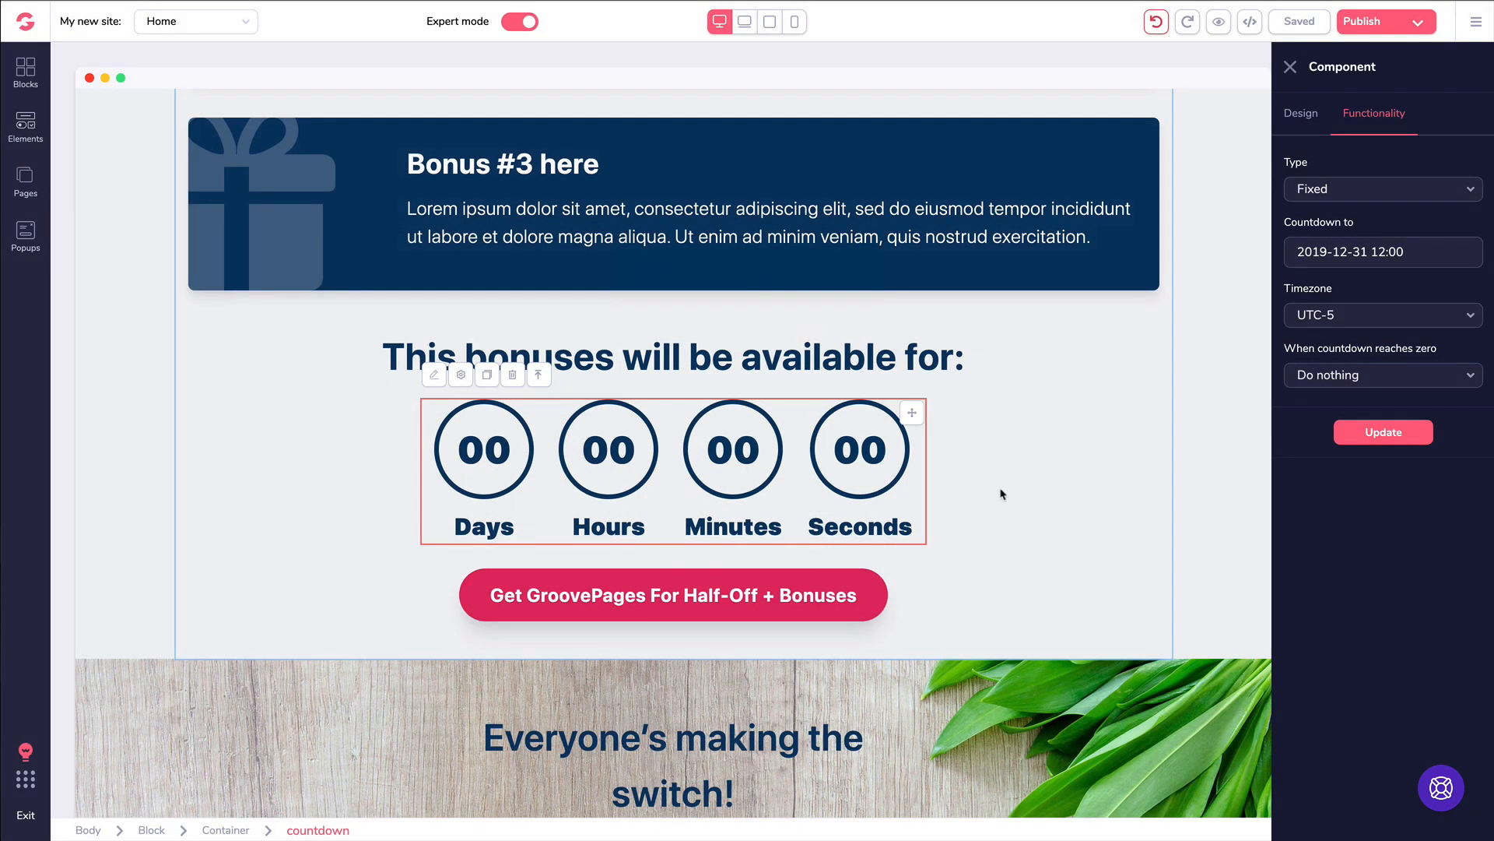
click(1384, 442)
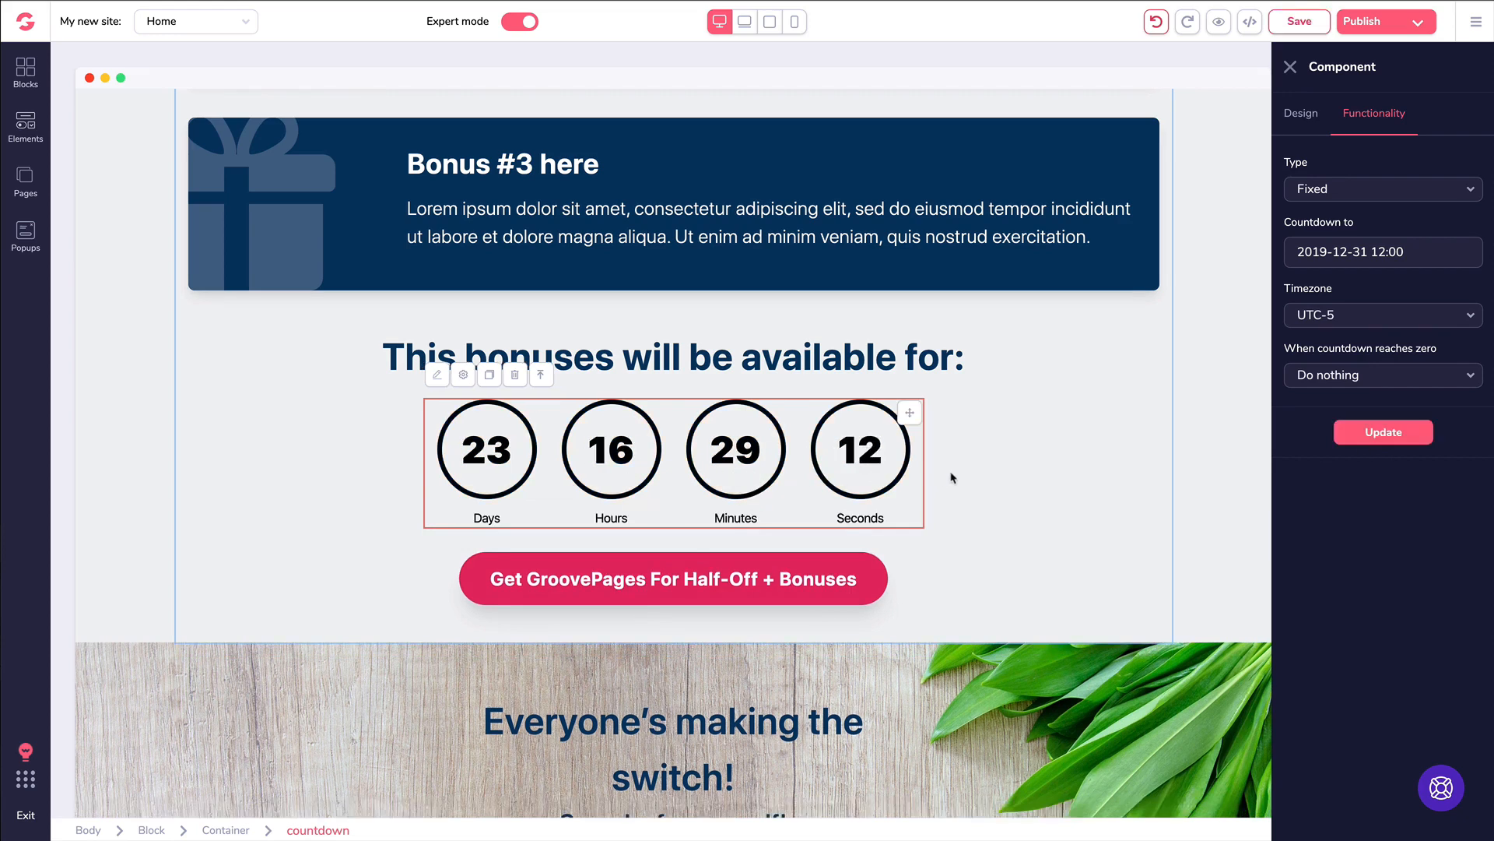
Try the UTC-11 timezone for the countdown, and set the timezone back to UTC-5
click(1360, 324)
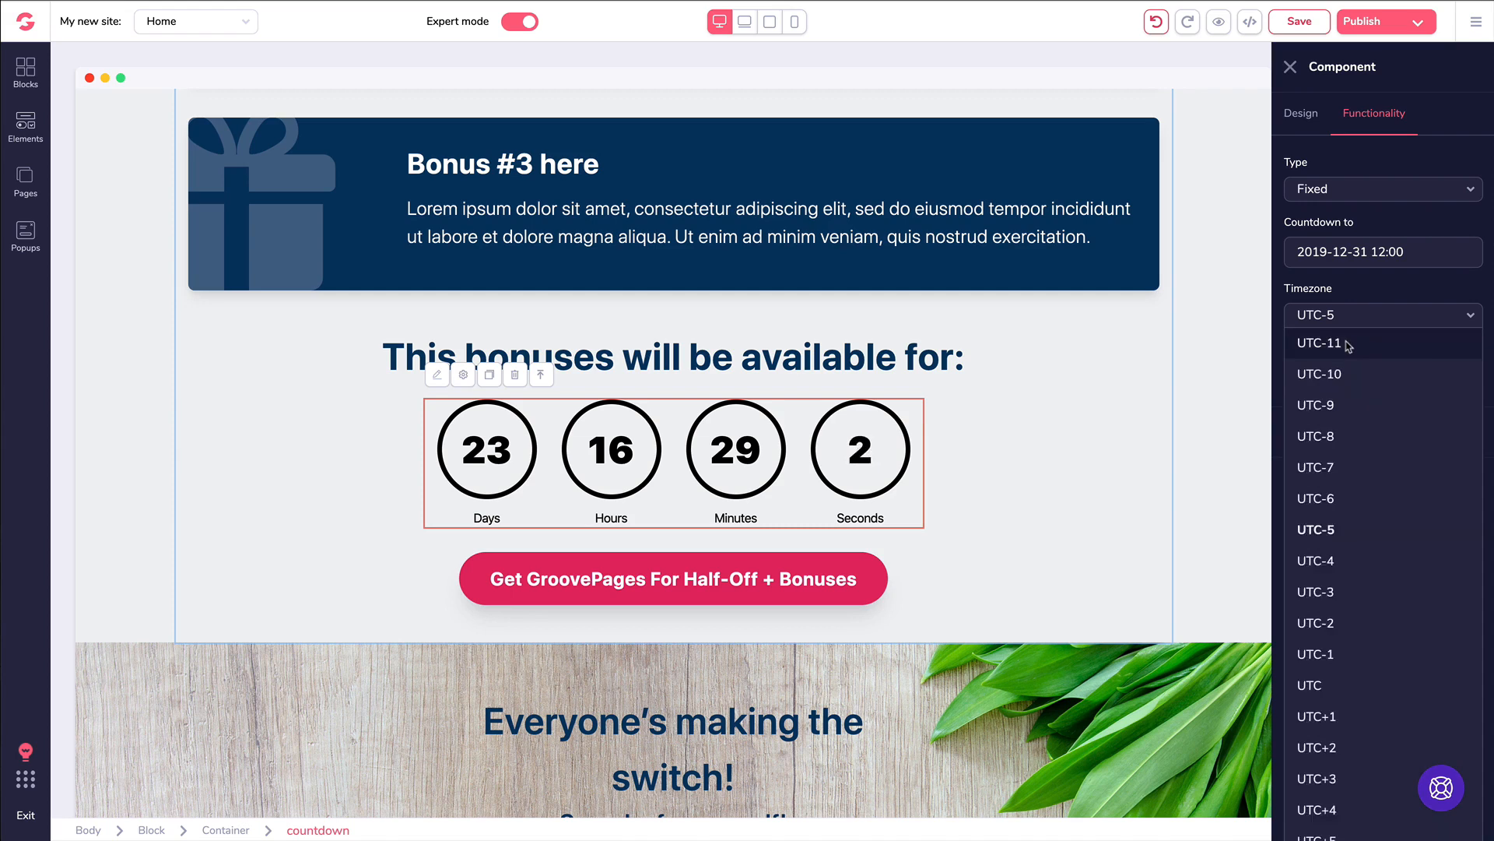
click(1348, 343)
click(1370, 434)
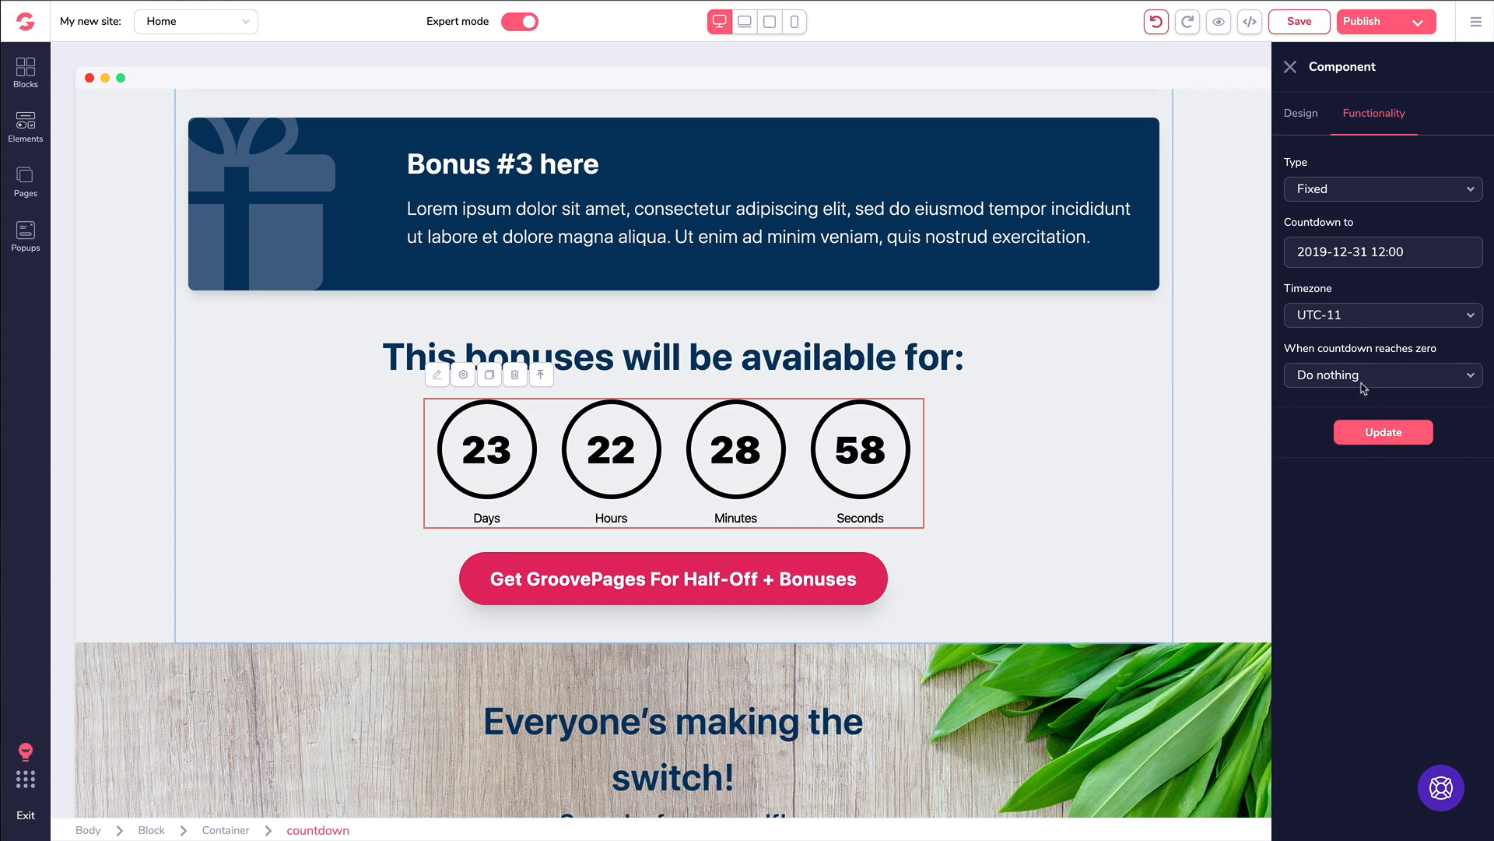
click(1339, 321)
scroll(1366, 405, down, 1)
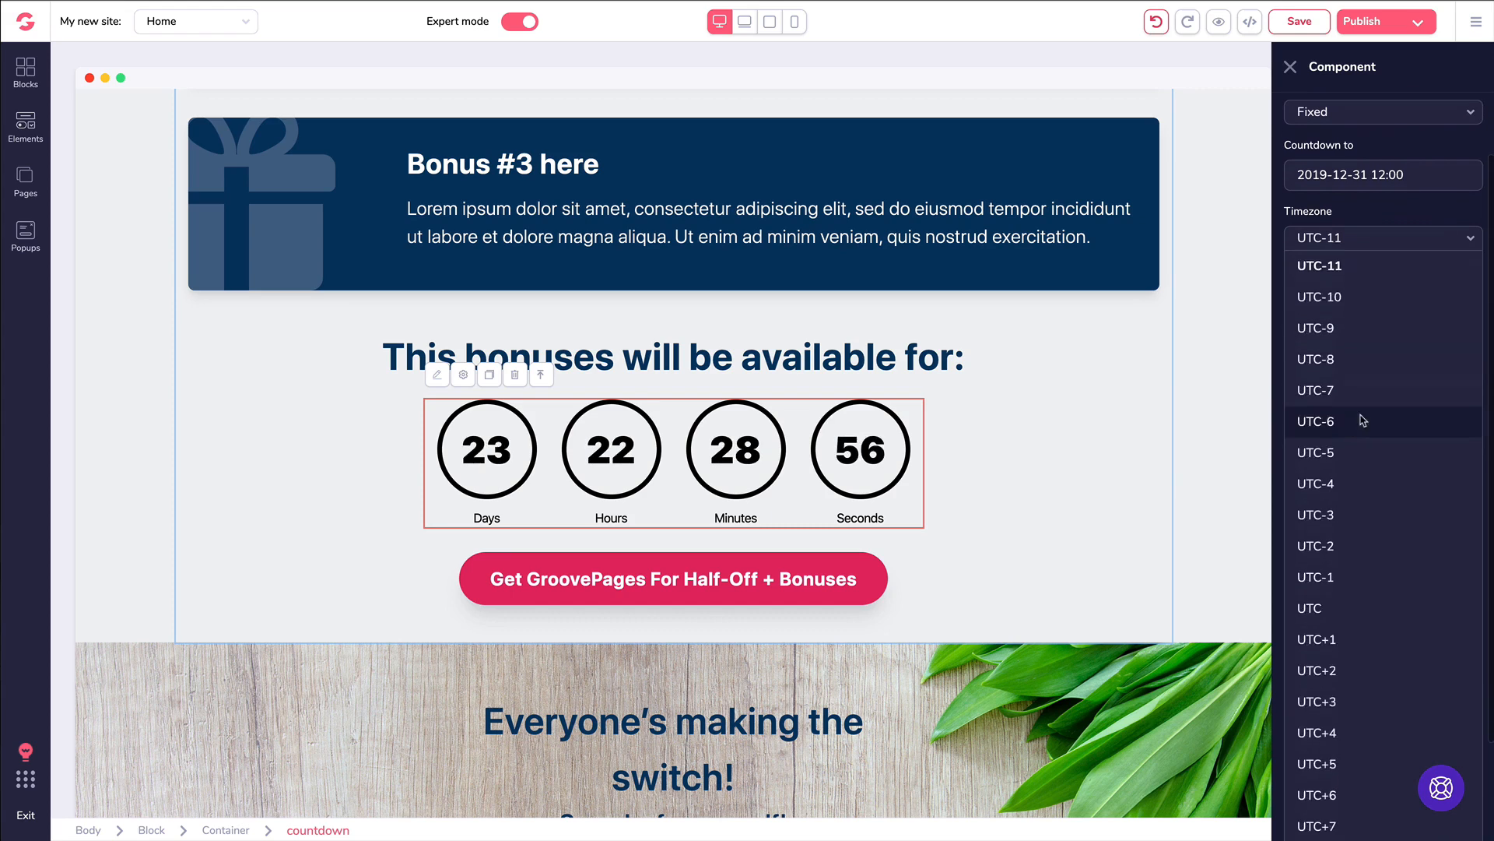
click(1335, 447)
click(1368, 436)
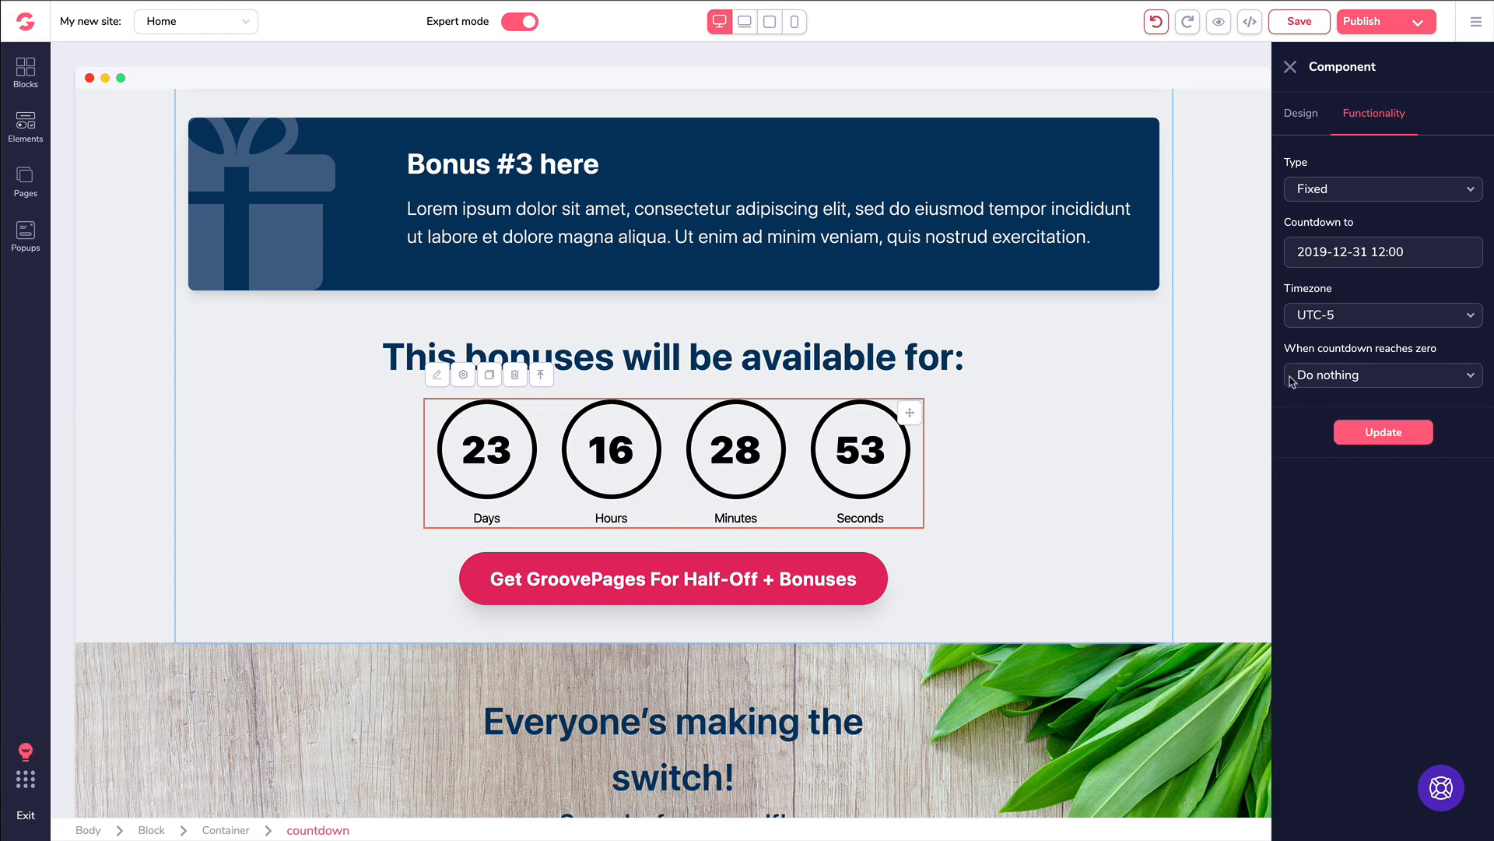
click(1314, 376)
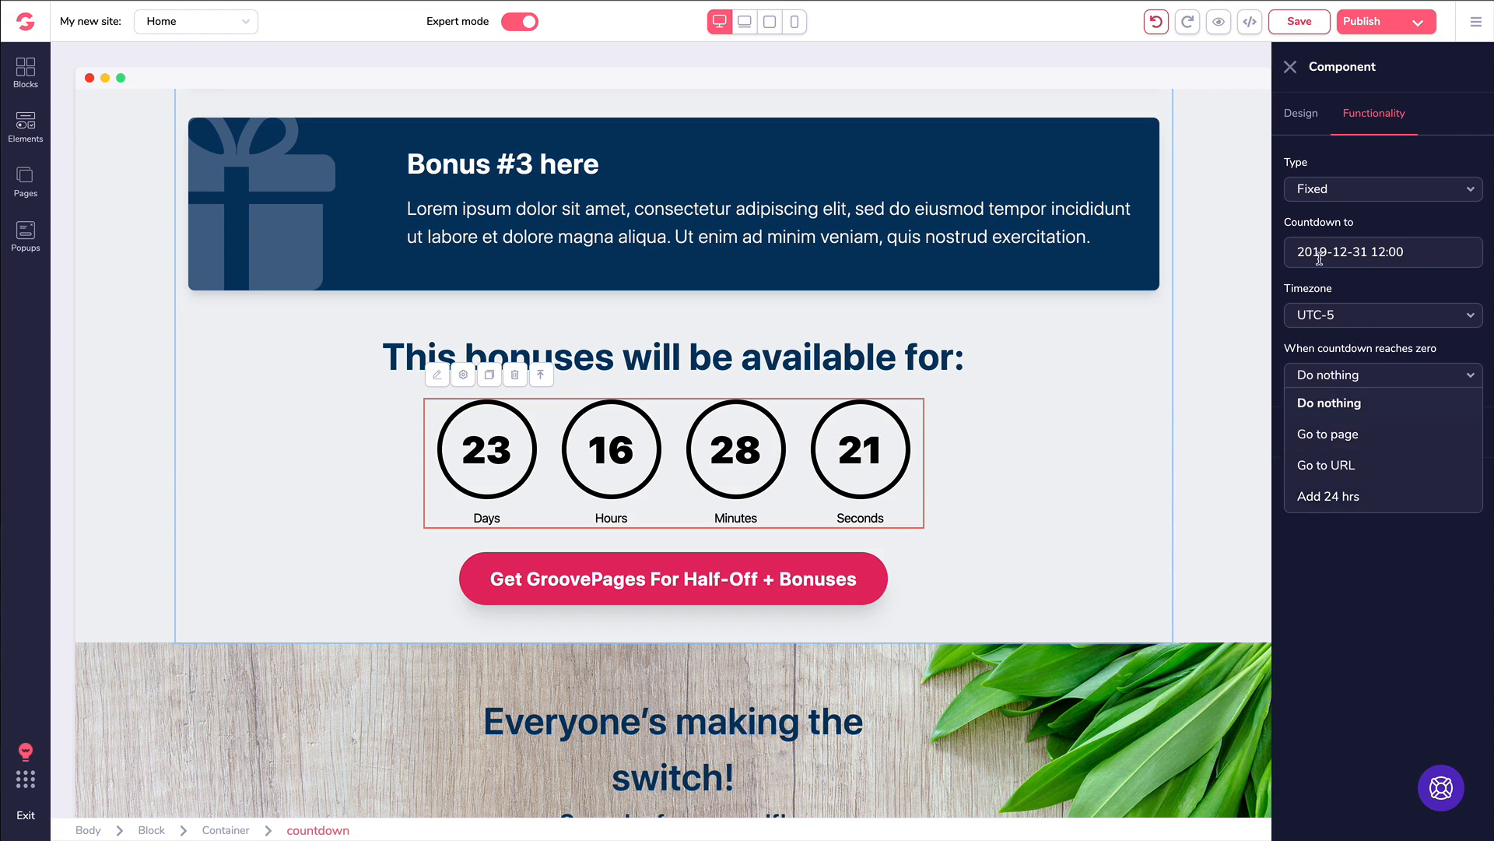
click(1340, 577)
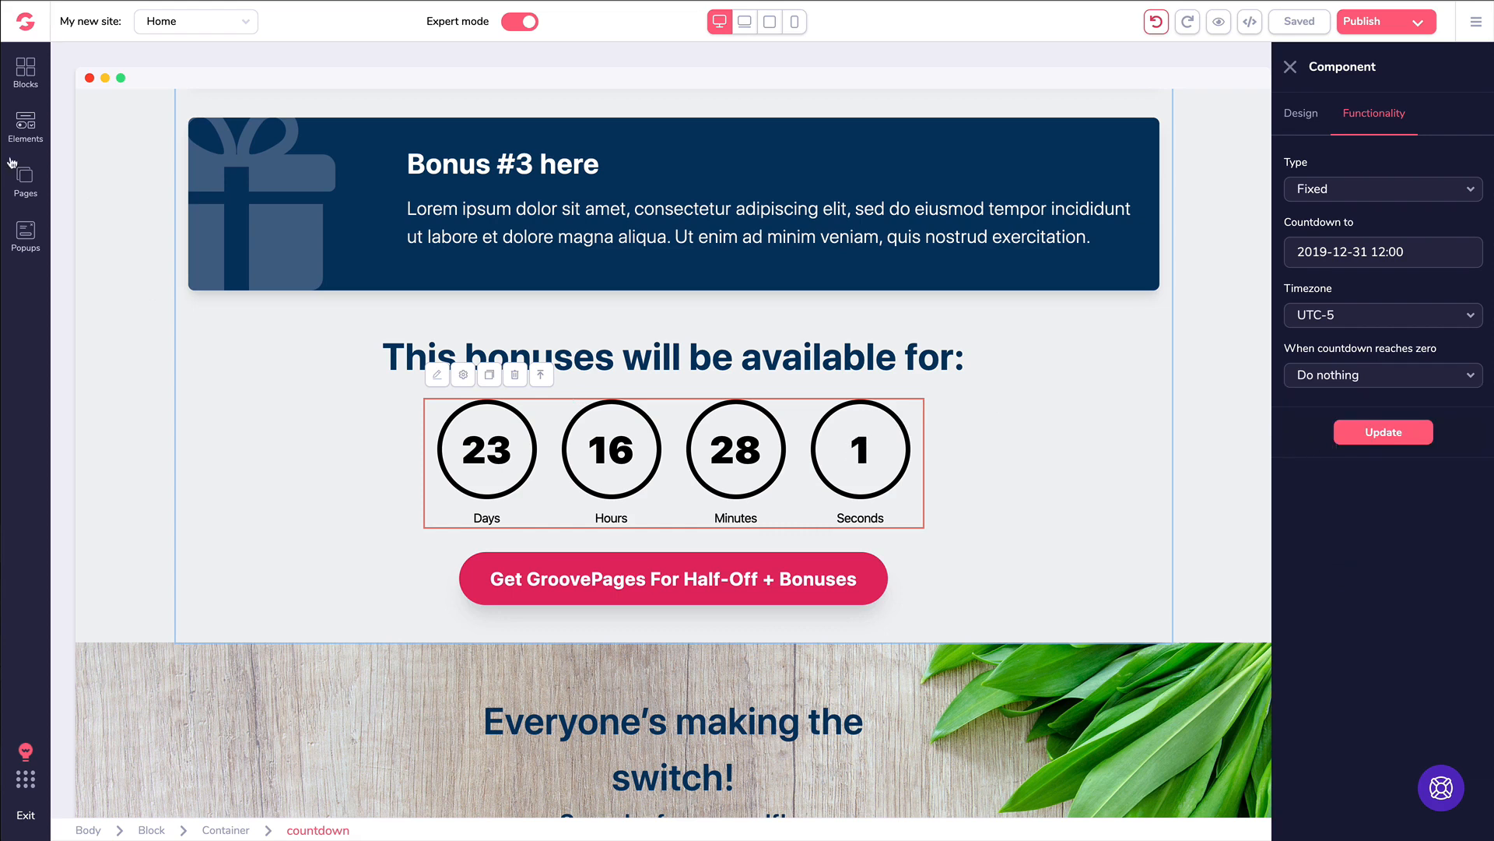
Add the Forms wireframe block with name and email fields and a phone mockup above the "Everyone's making the switch!" block
click(30, 77)
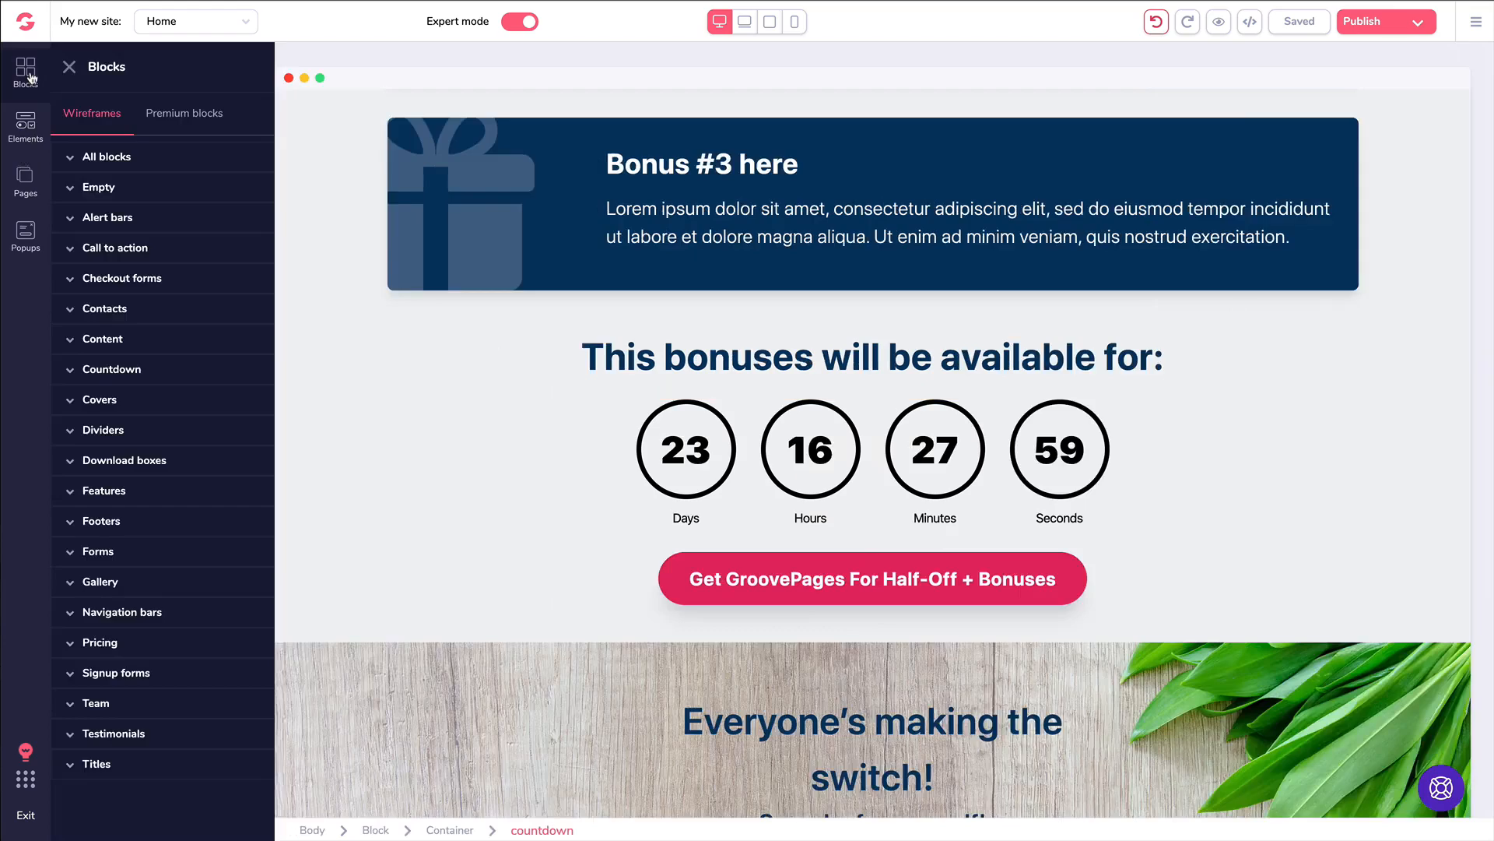
click(105, 556)
scroll(120, 539, down, 6)
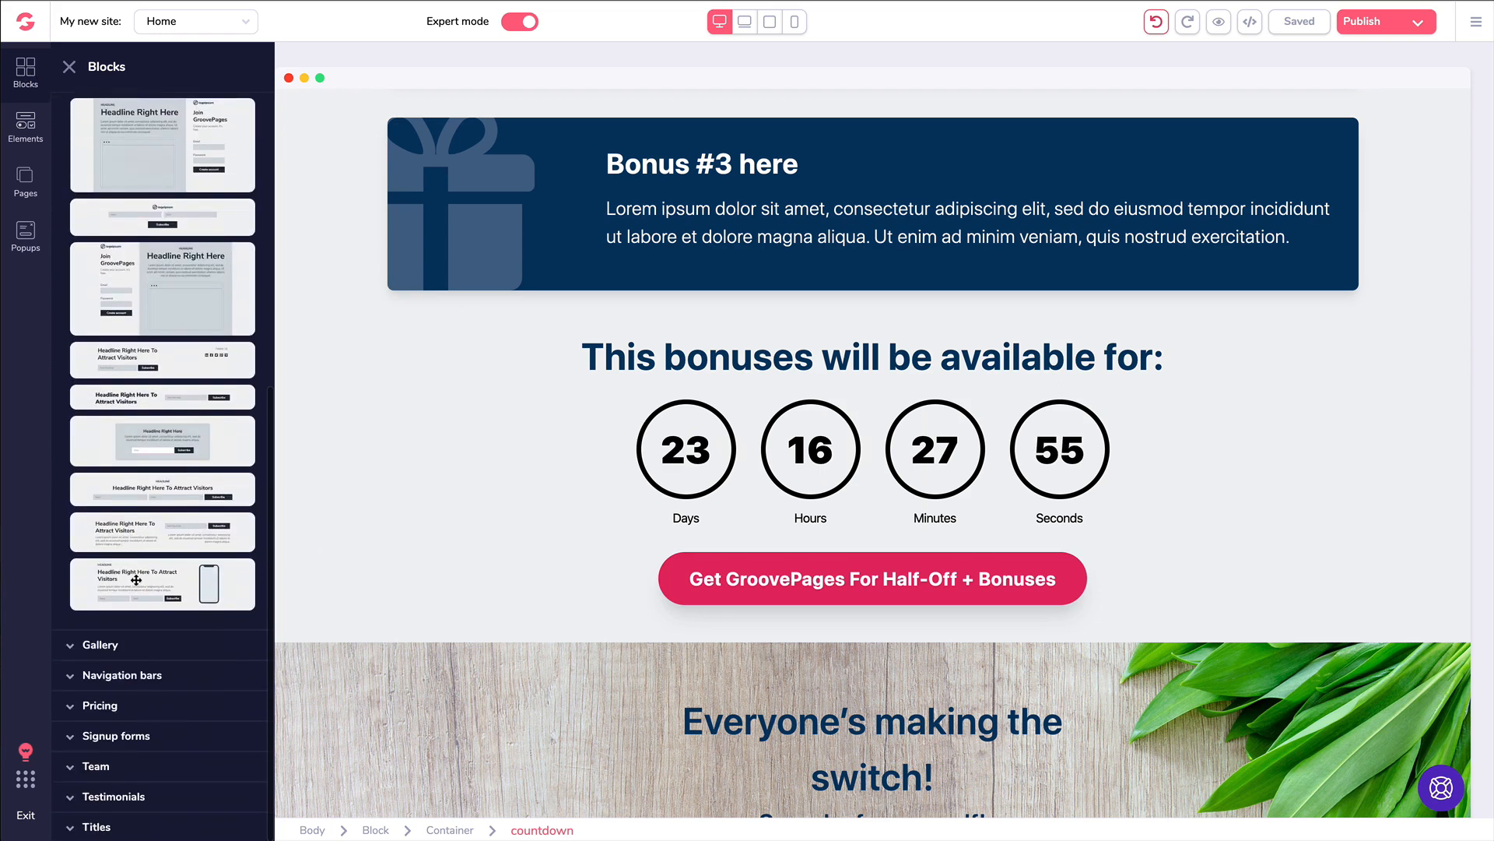
drag(233, 577, 470, 516)
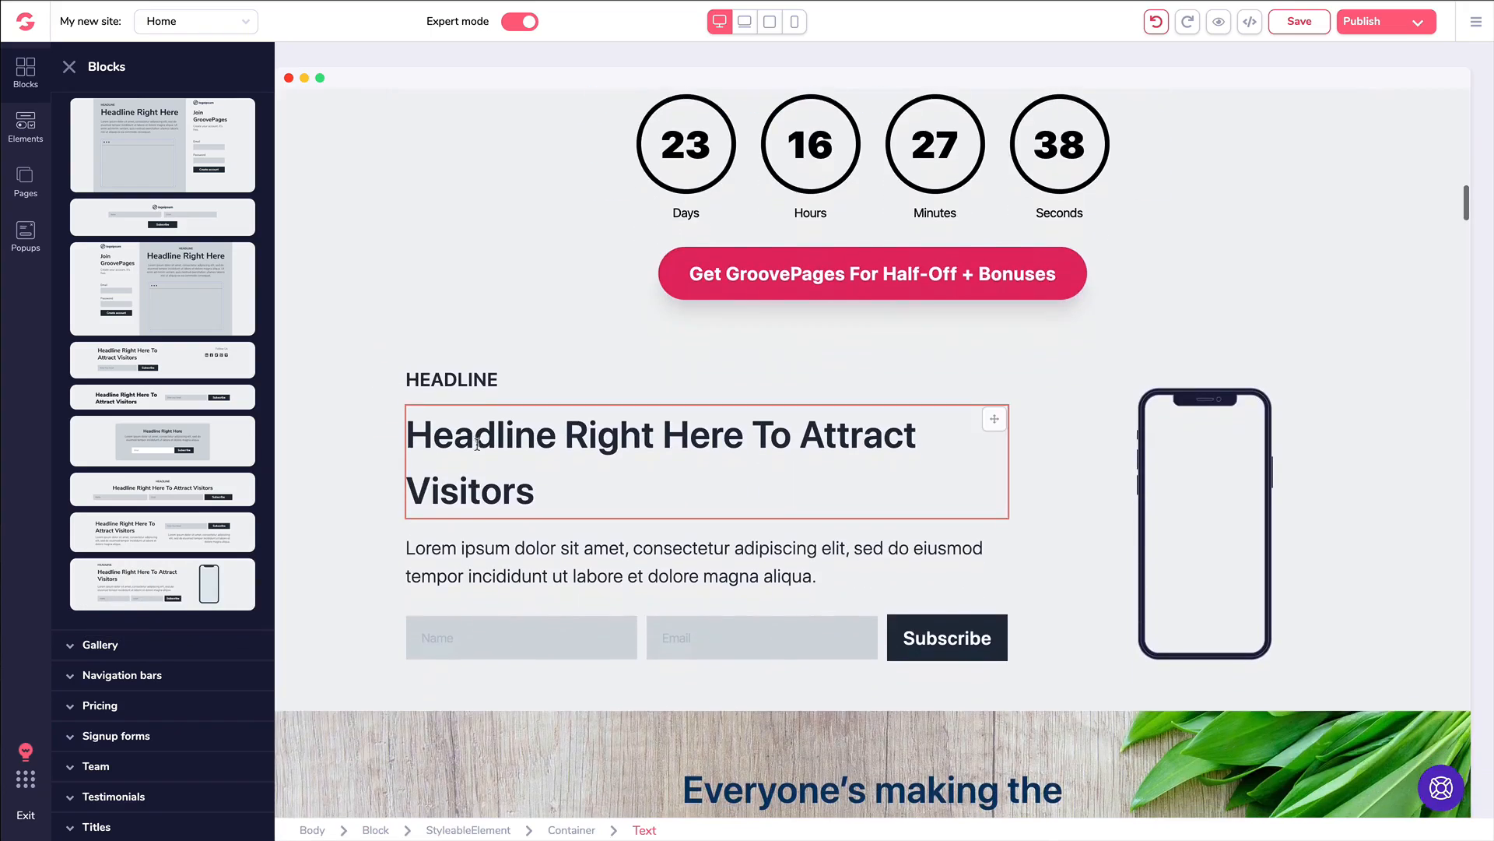
Look through the Home page blocks below the new form block, close the block library and return to the form block
scroll(1010, 467, down, 10)
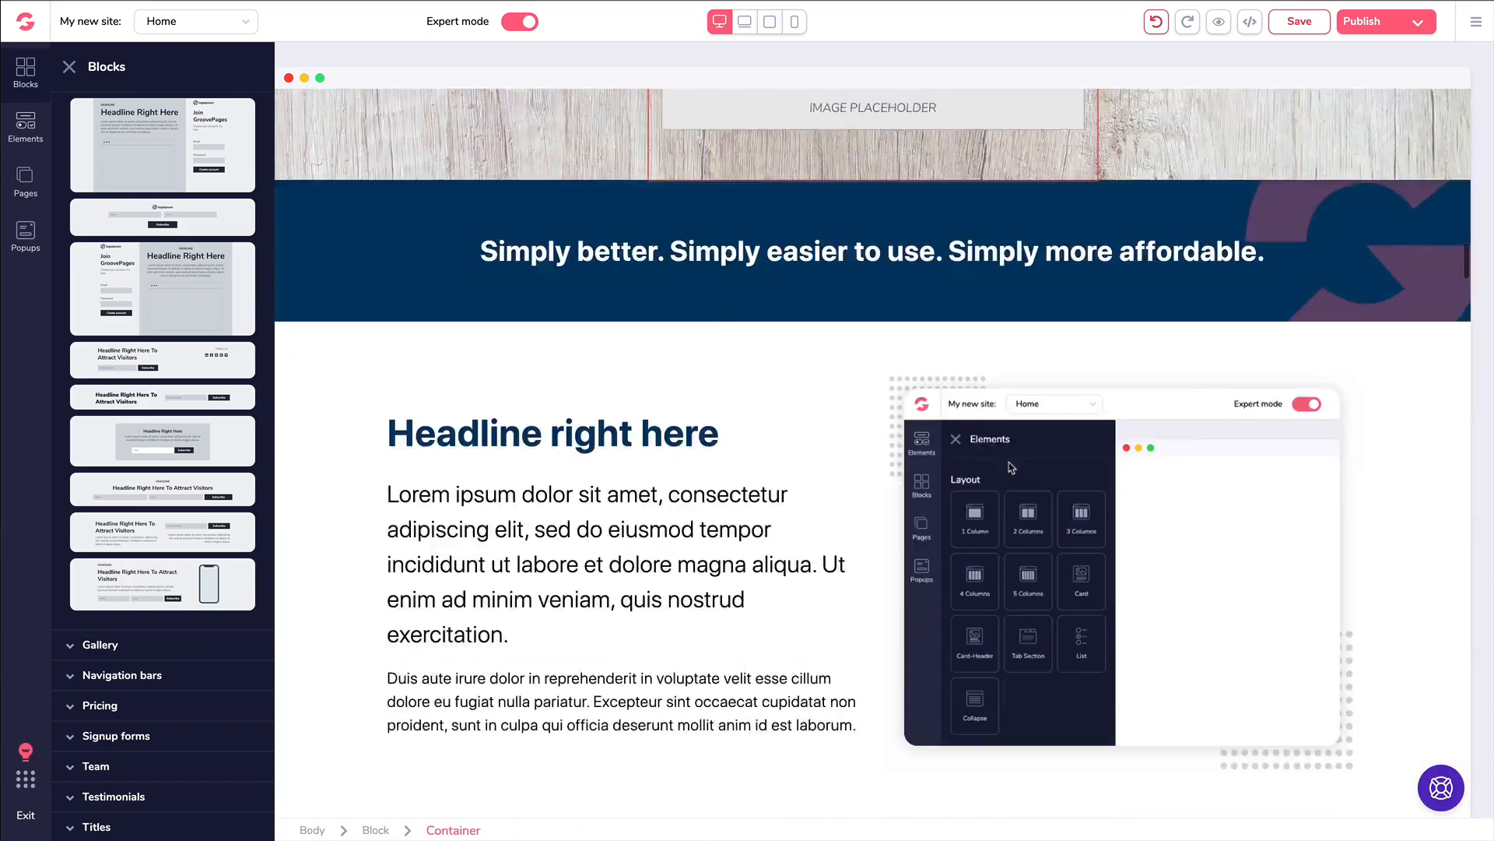
scroll(1010, 467, down, 20)
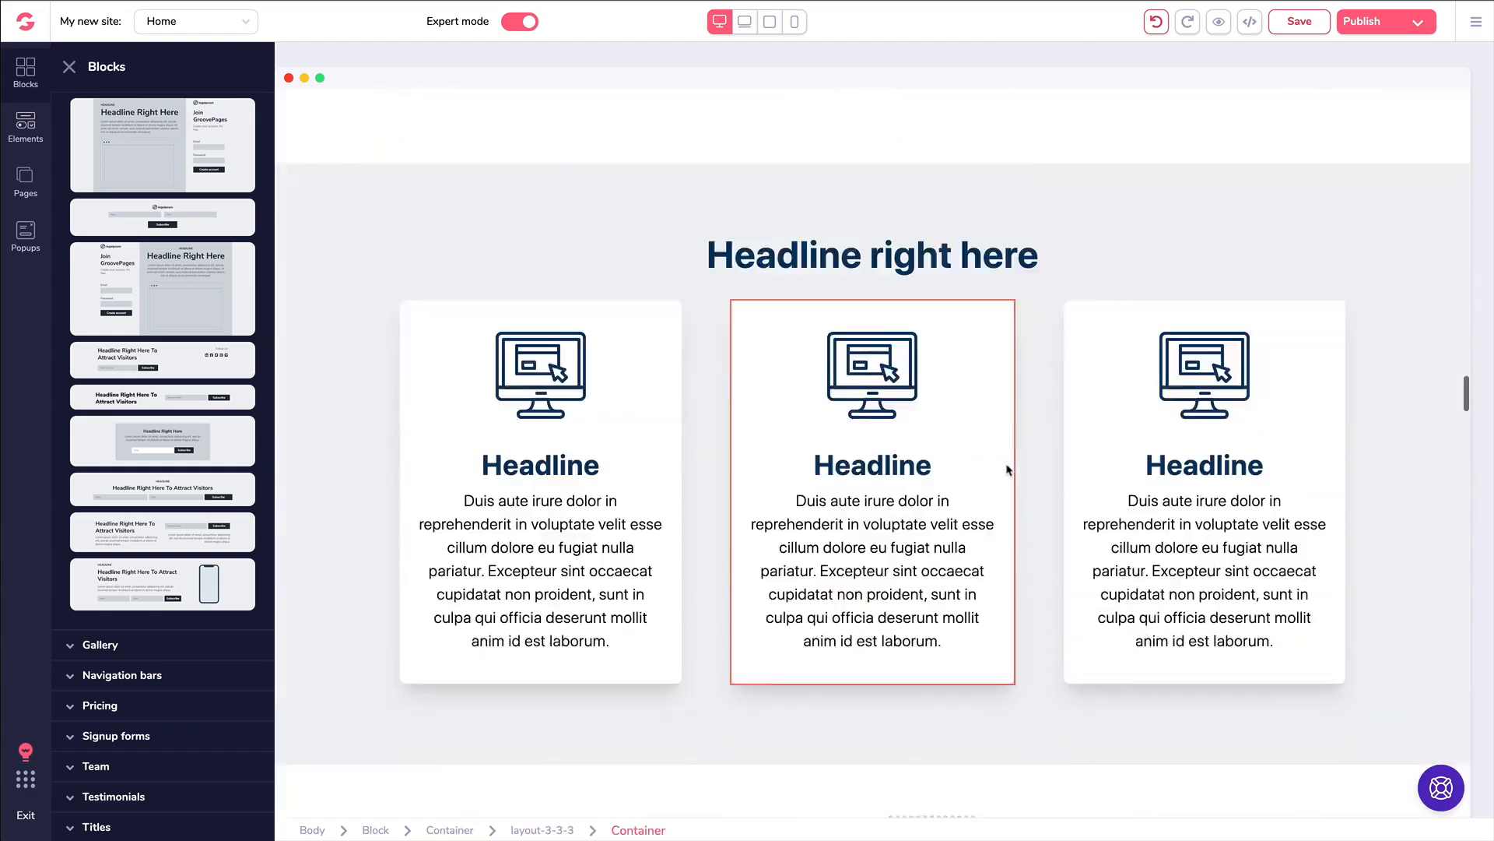
scroll(1007, 470, down, 15)
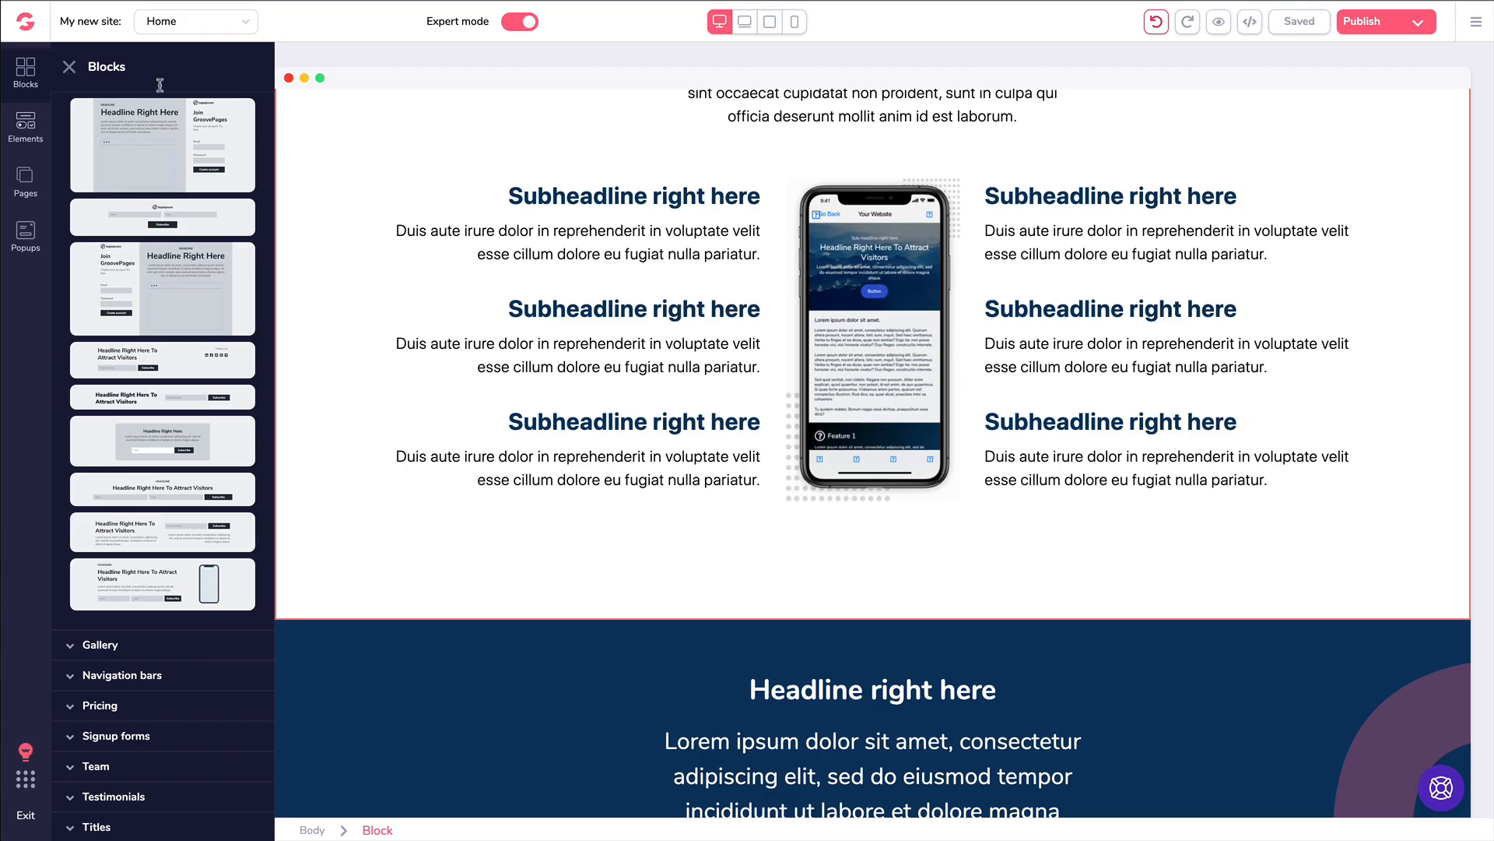
click(70, 68)
scroll(720, 249, up, 10)
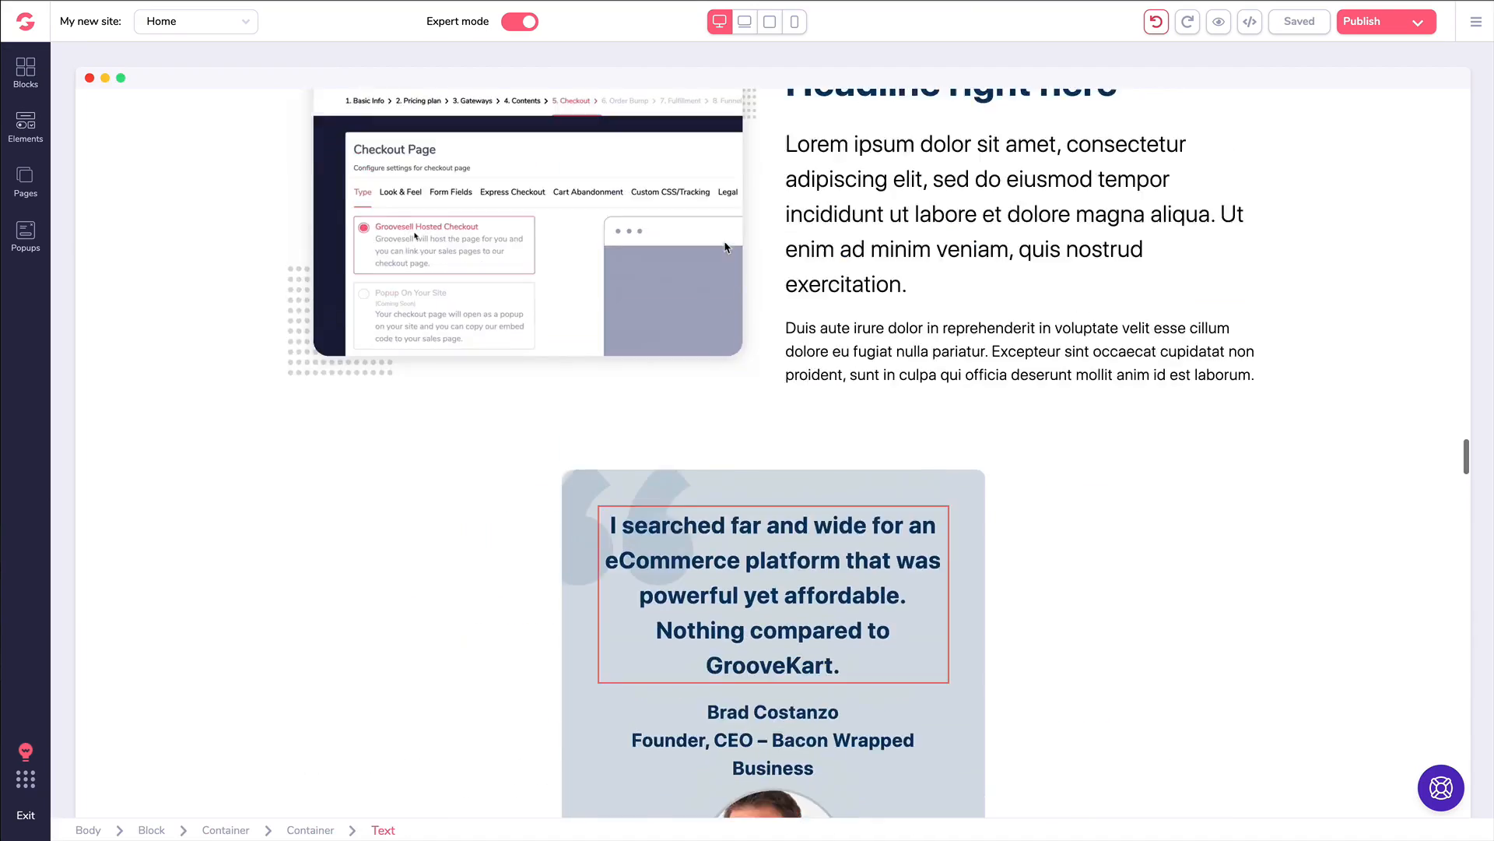
scroll(719, 248, up, 15)
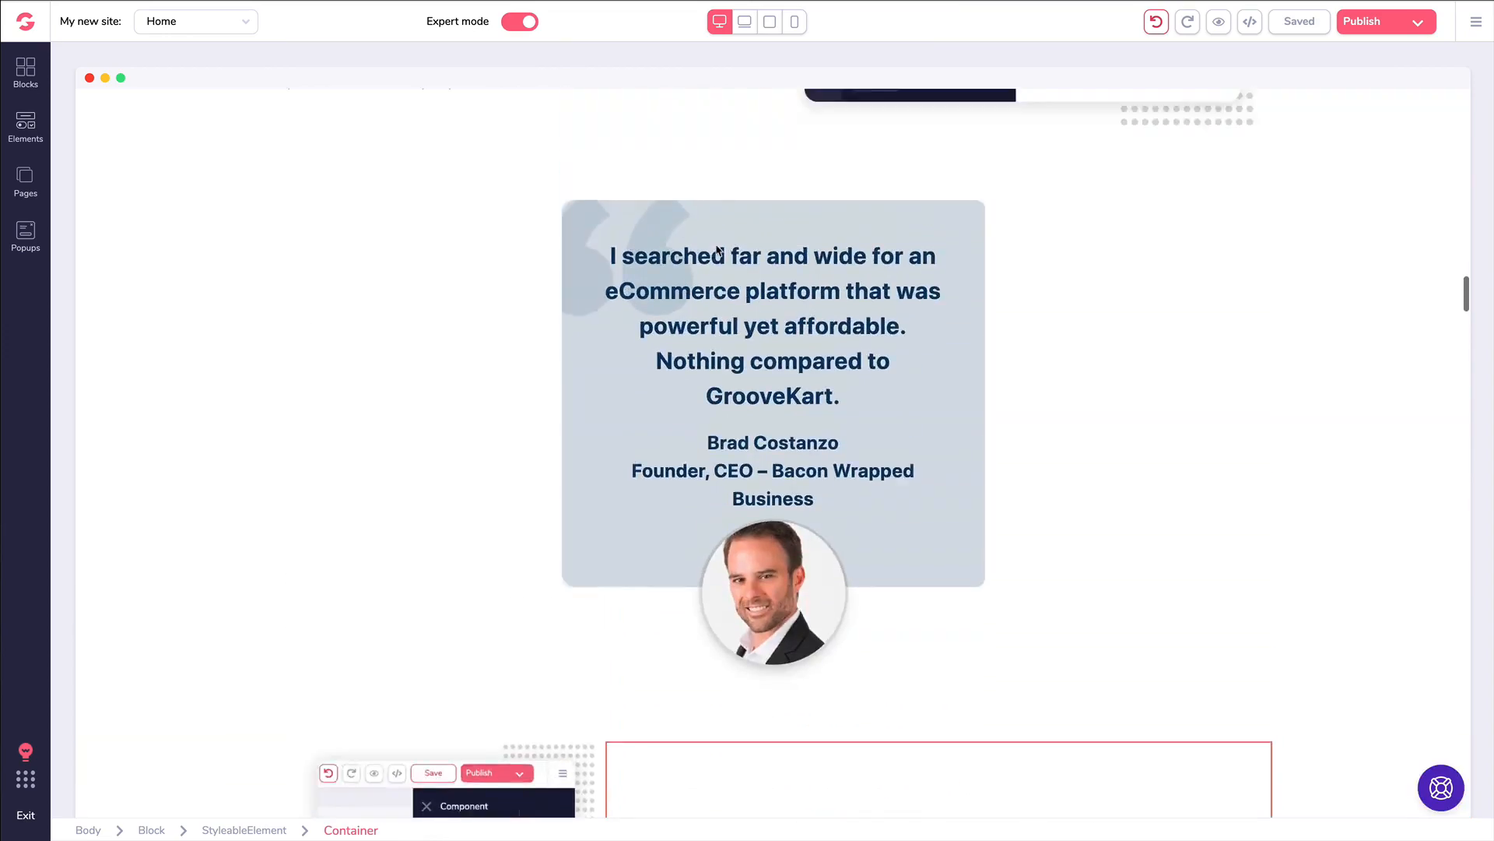
scroll(716, 249, up, 12)
scroll(716, 311, down, 2)
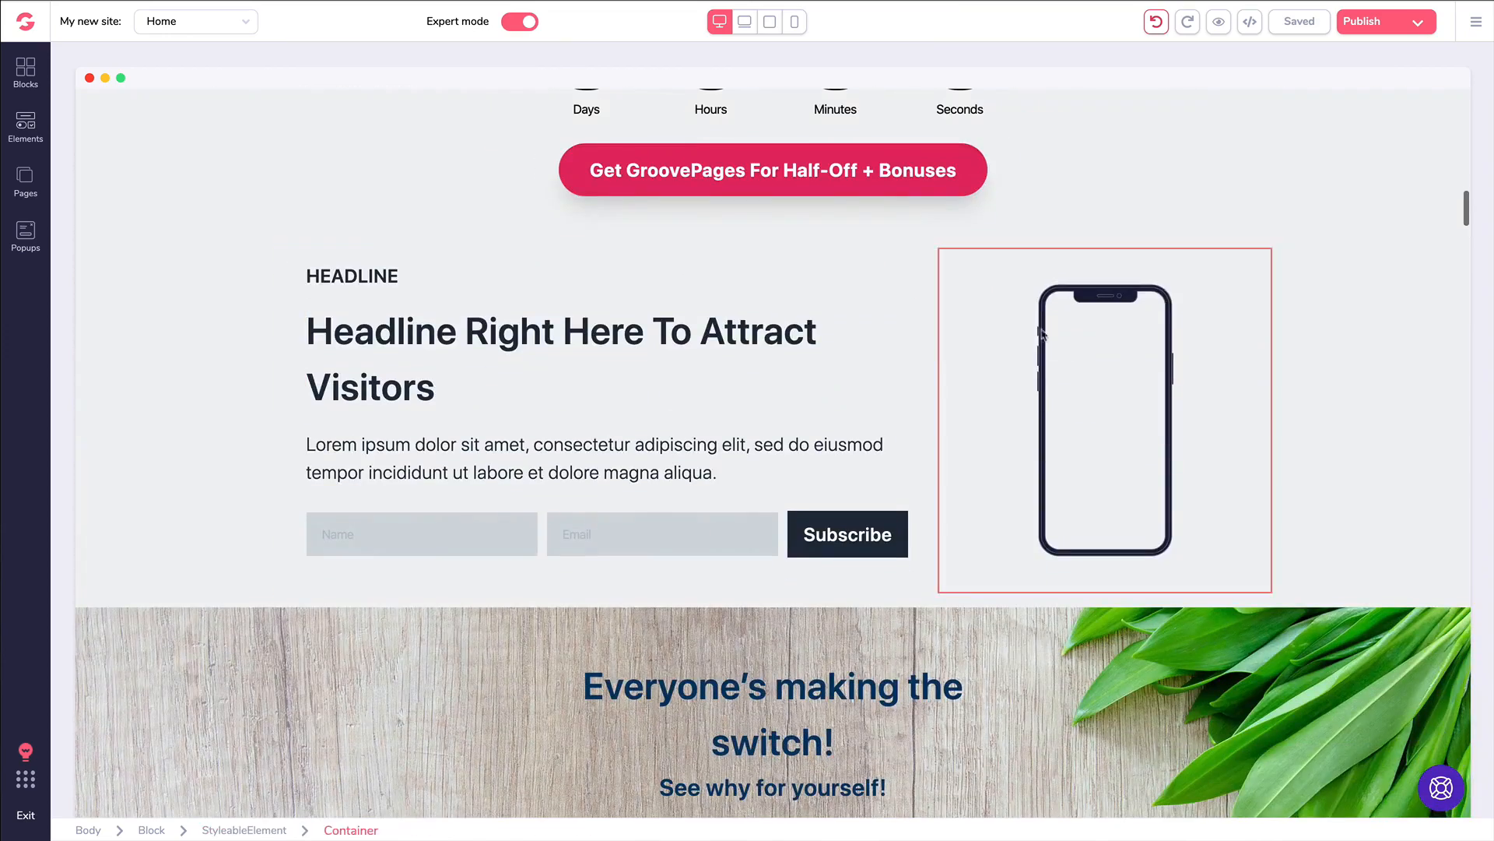
Select the phone mockup in the new form block and choose the Dark 2 mockup style
click(1077, 339)
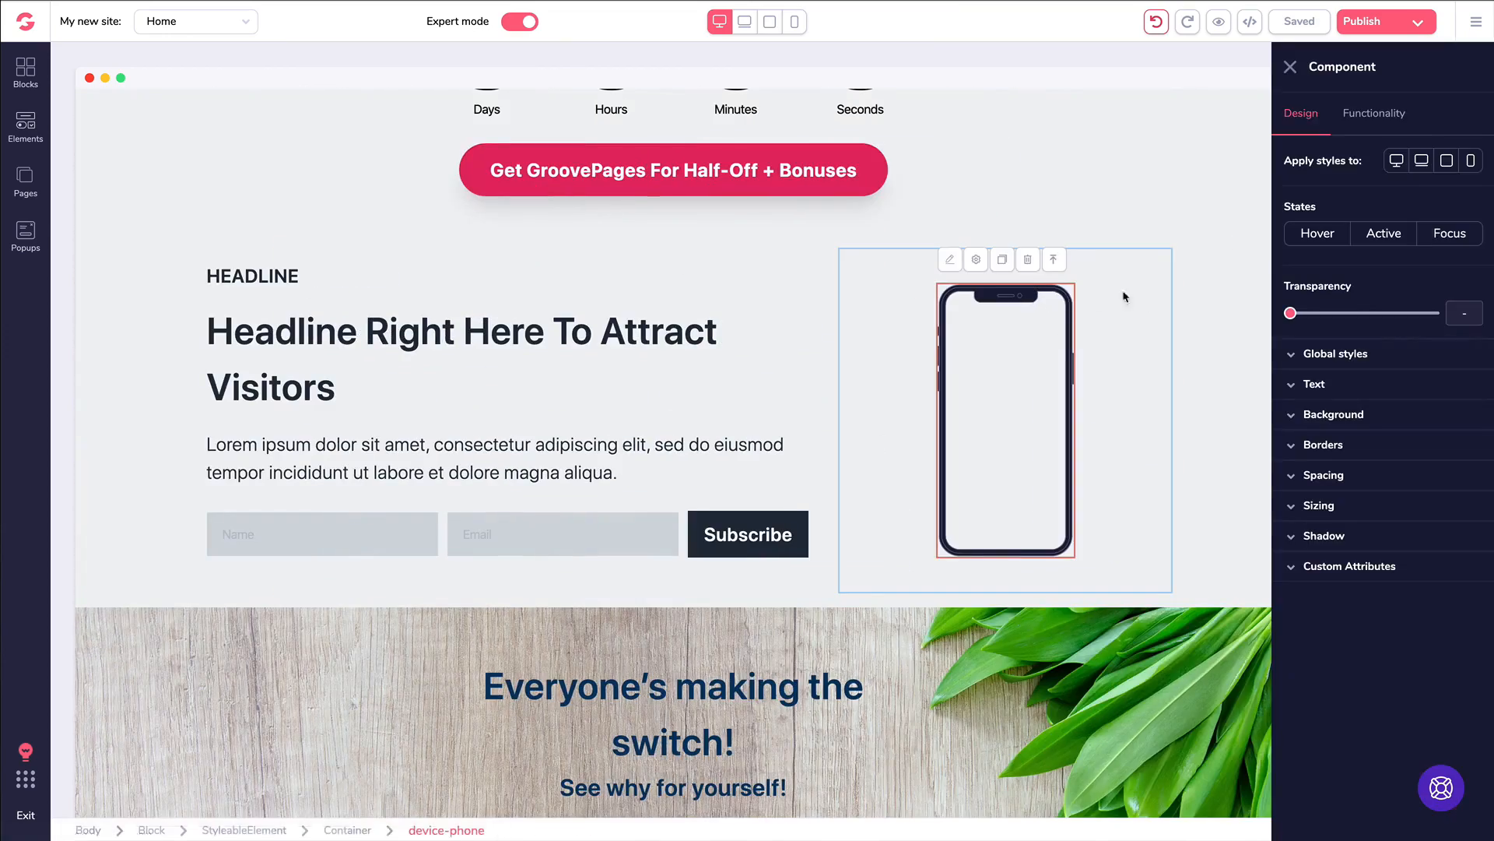
click(1374, 115)
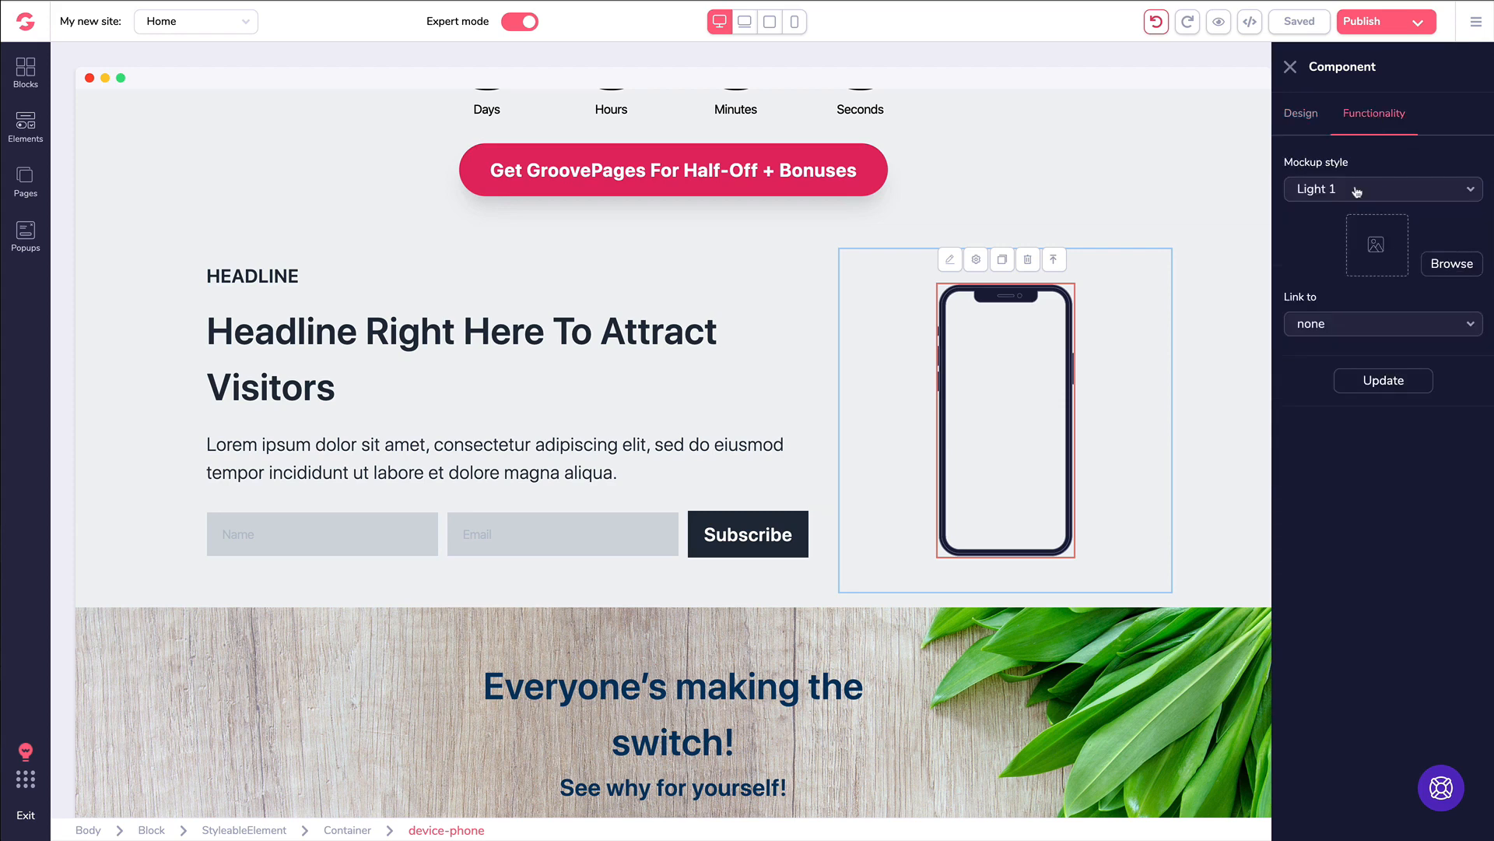
click(1319, 189)
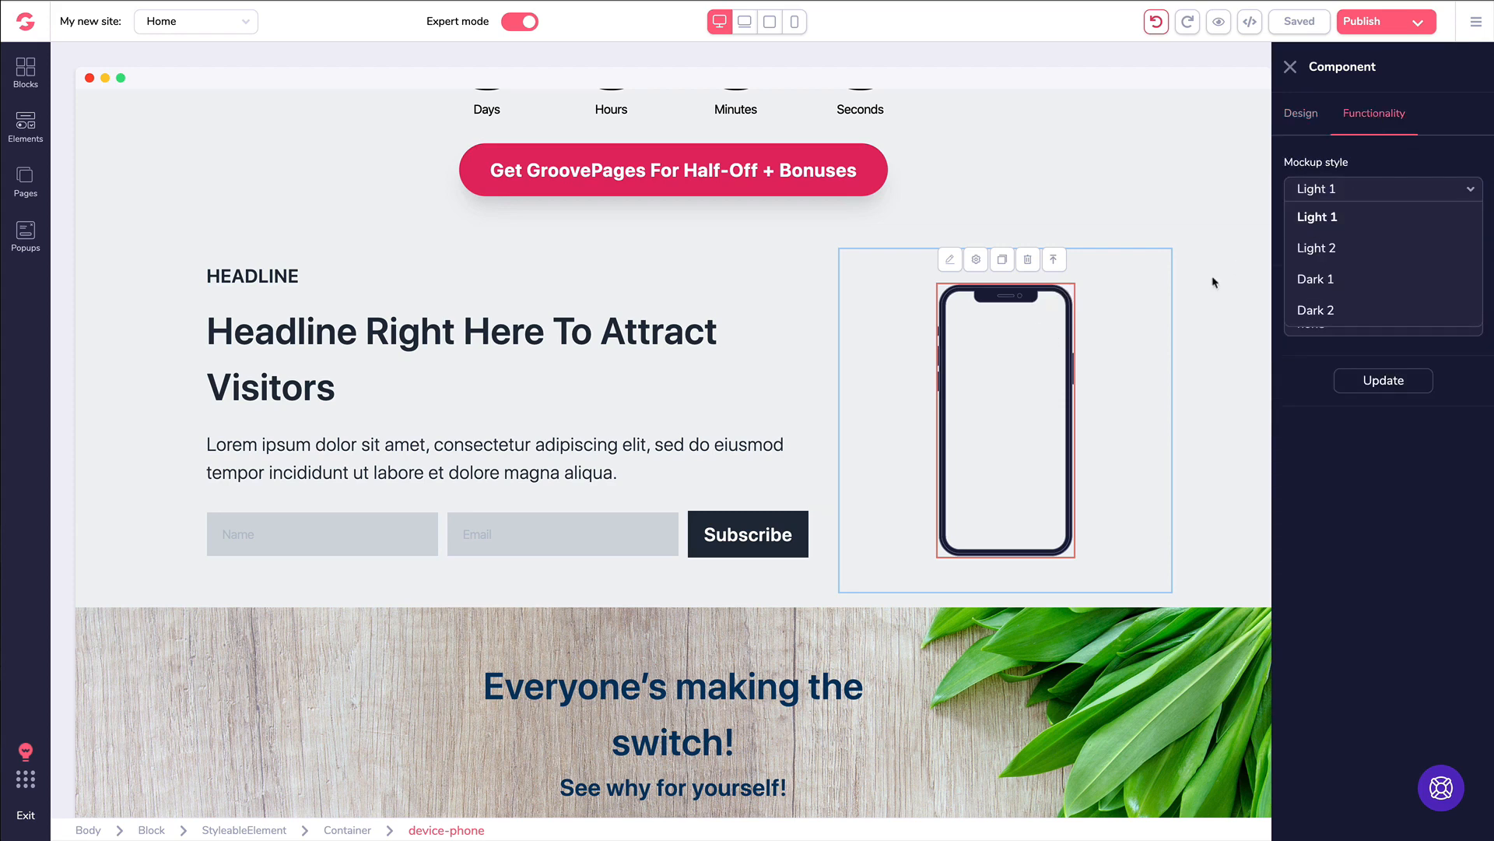
click(1333, 310)
Fill the phone mockup with the cat photo from the image library, keep its link as none, and update the component
click(1453, 263)
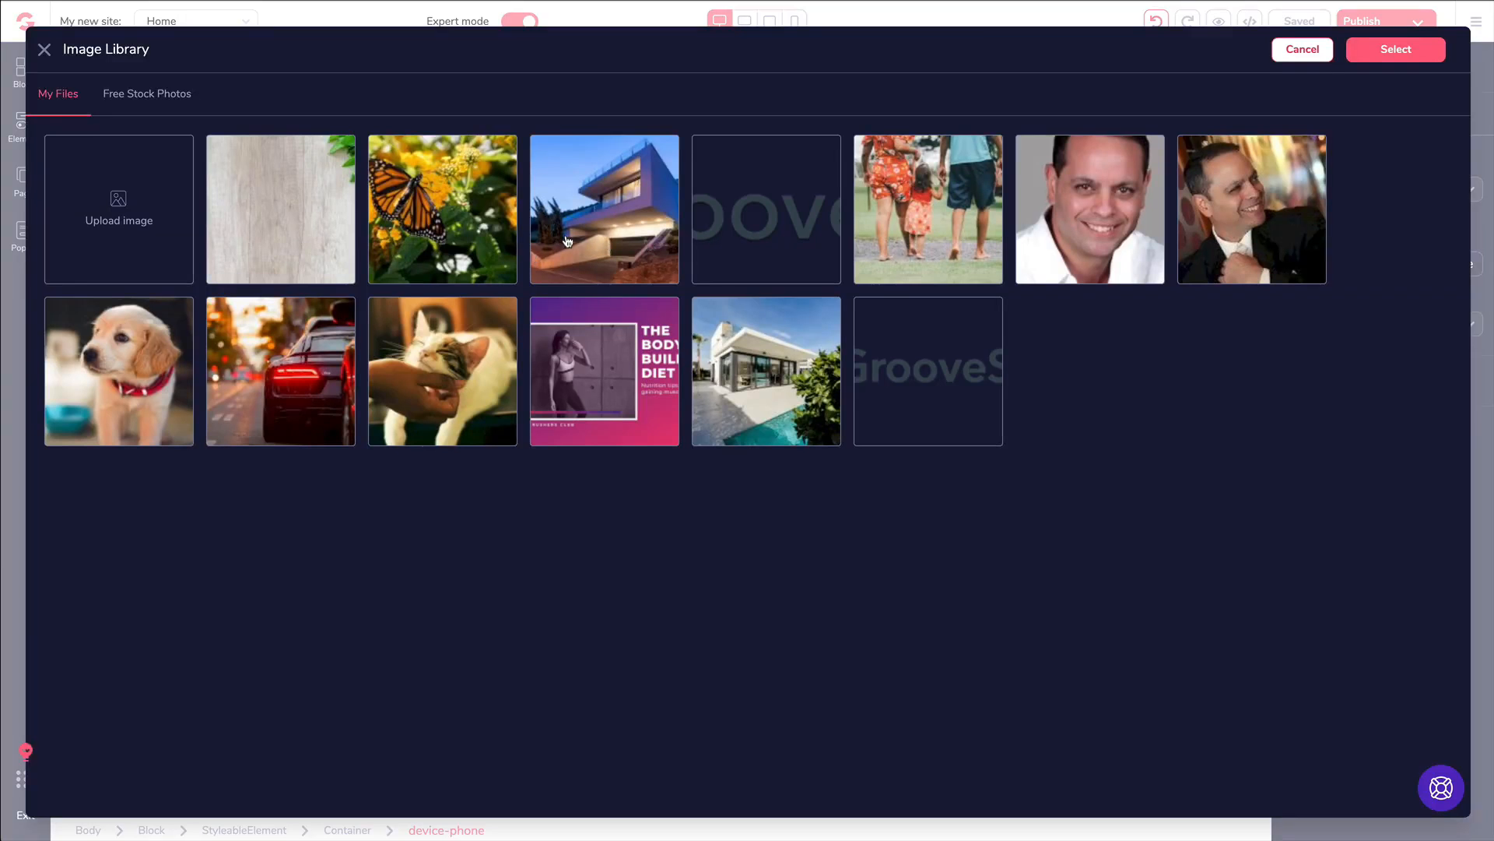
click(465, 374)
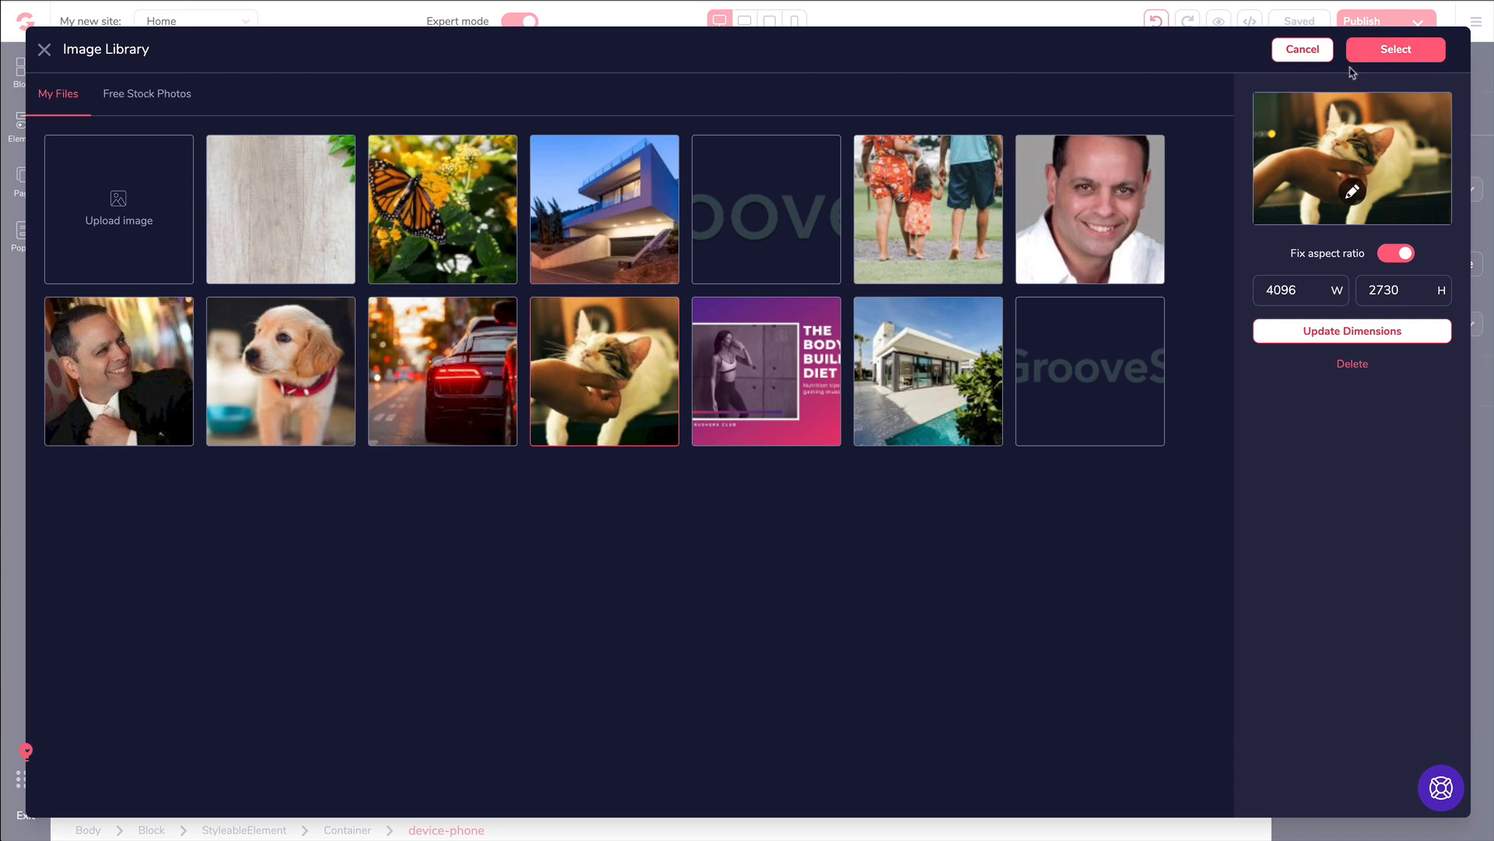
click(1398, 51)
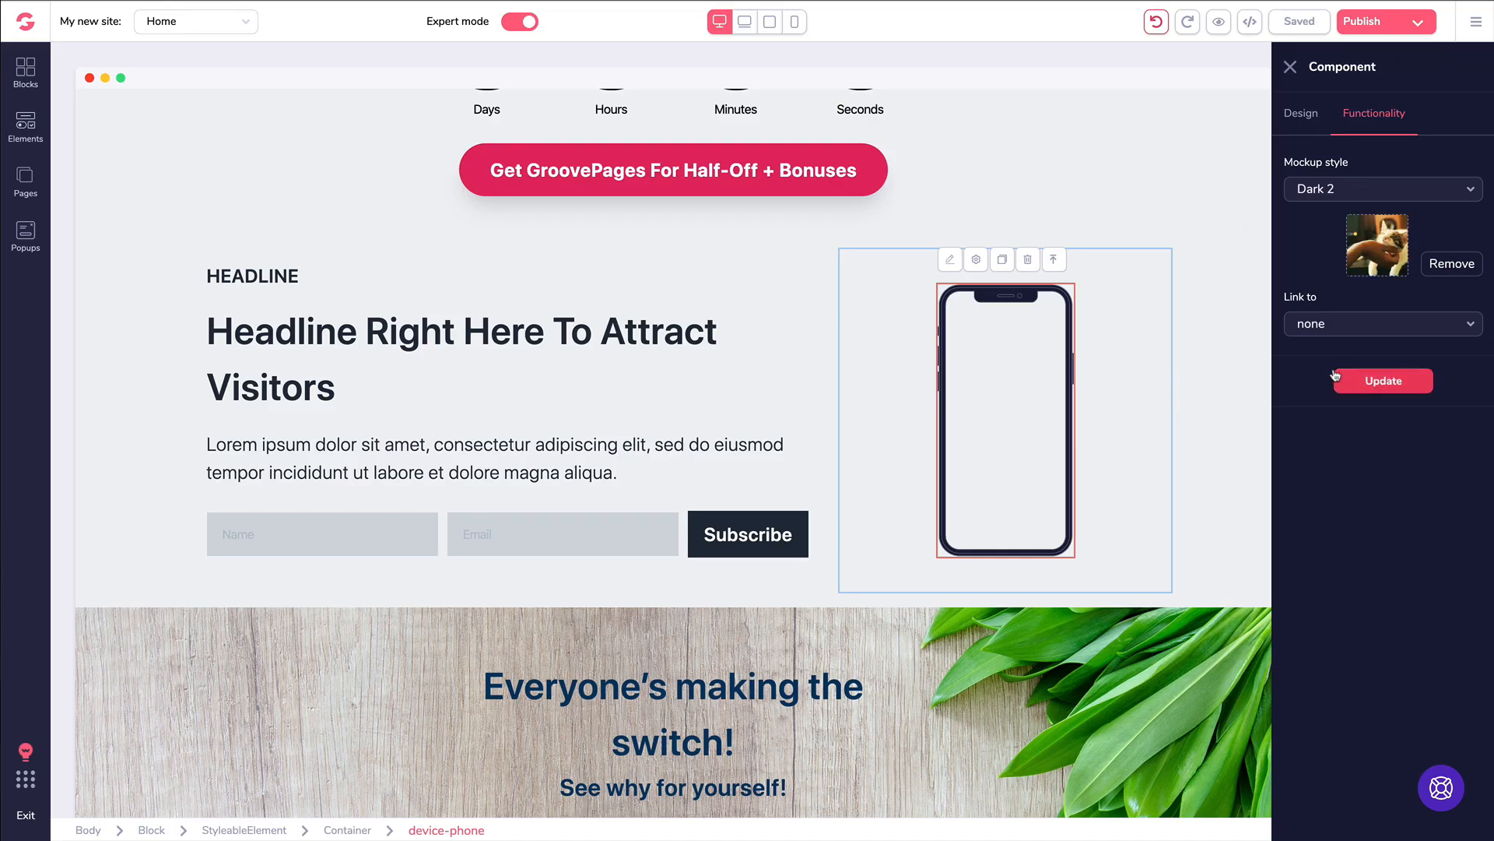
click(1316, 332)
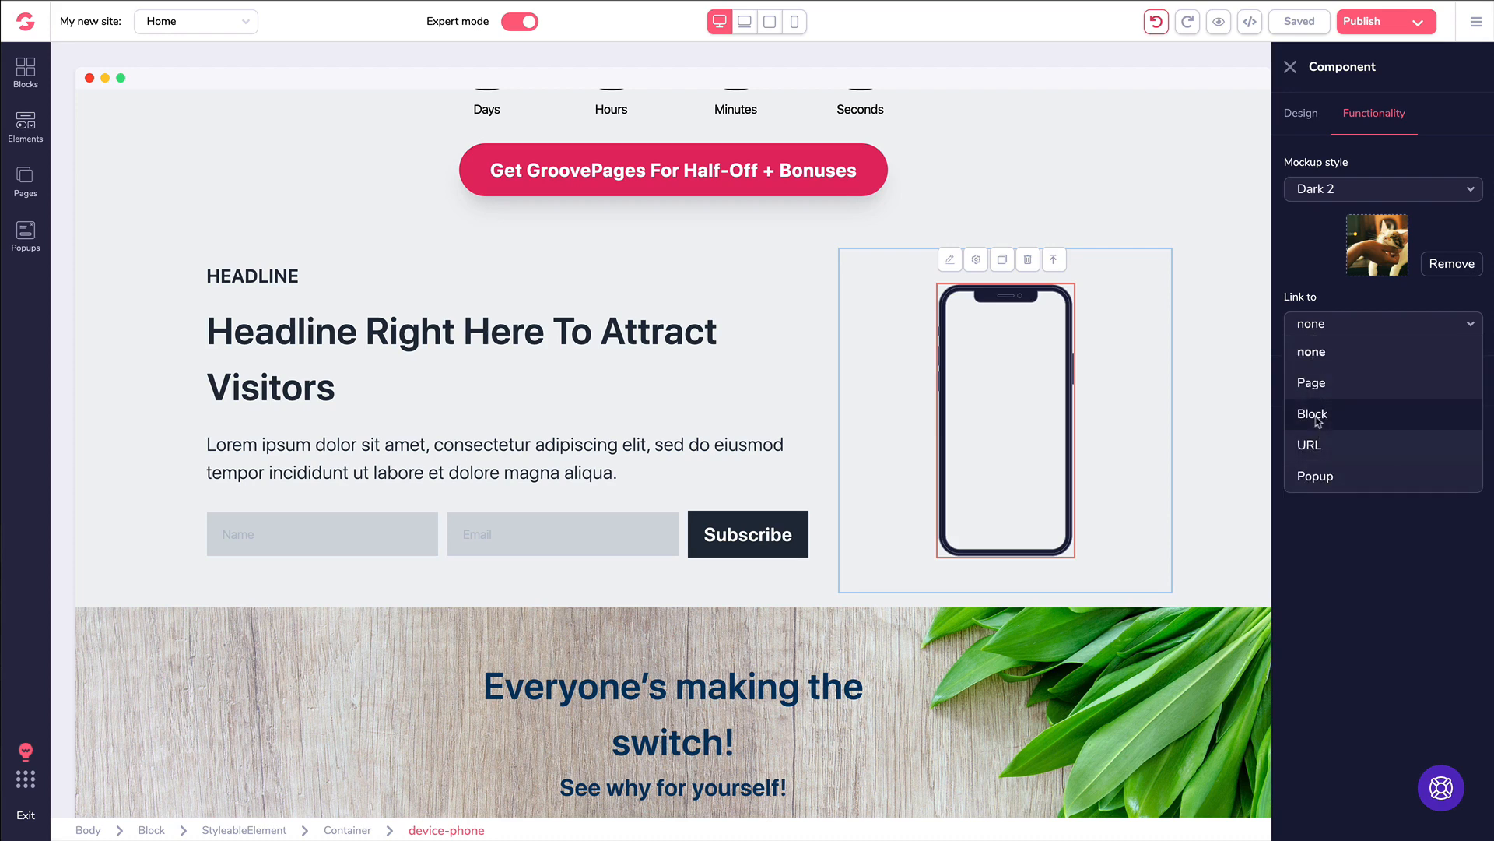
click(1314, 289)
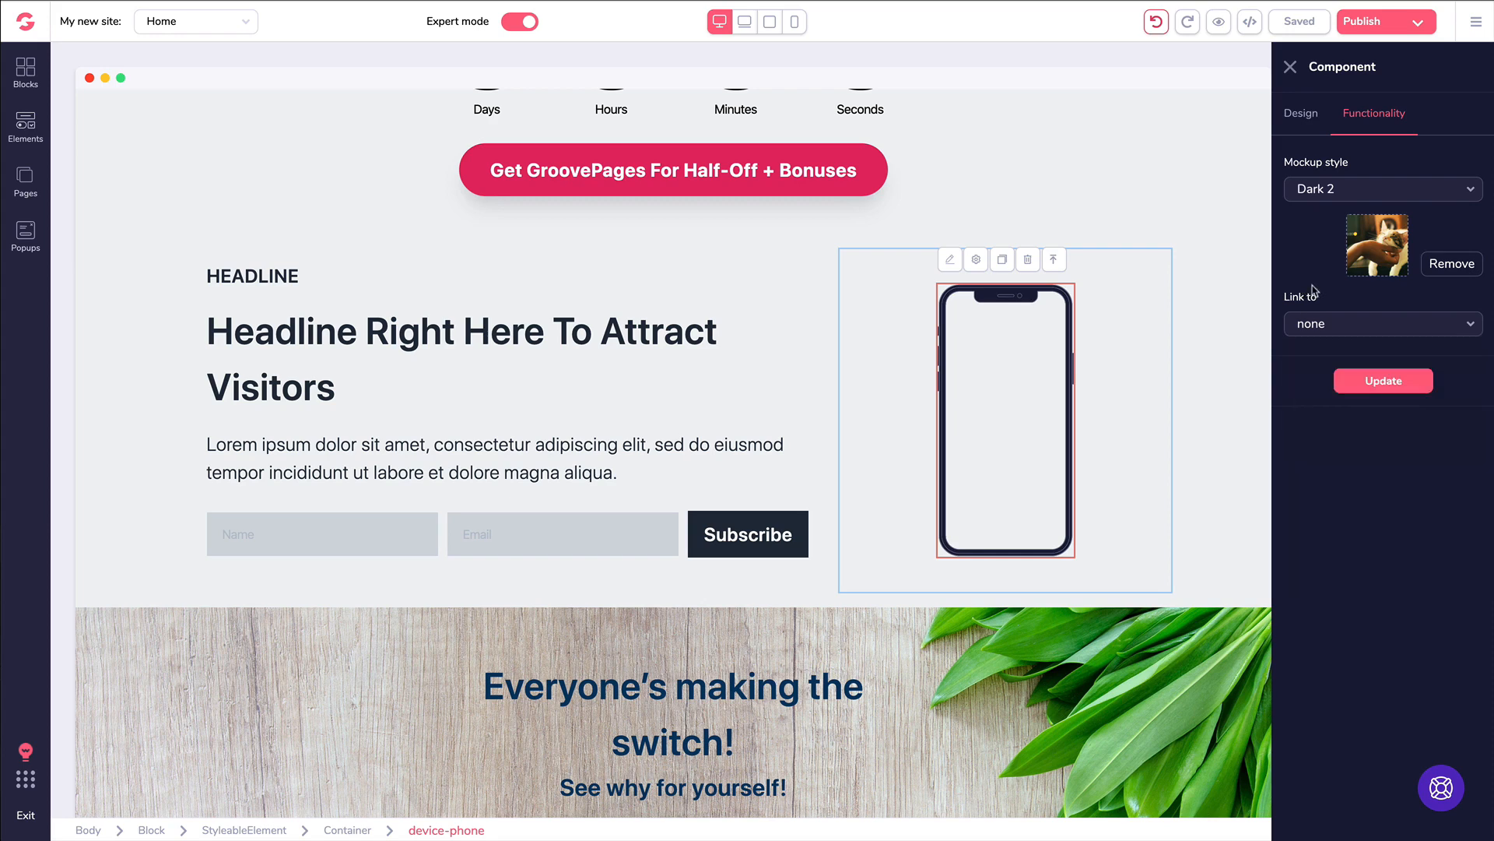
click(1367, 382)
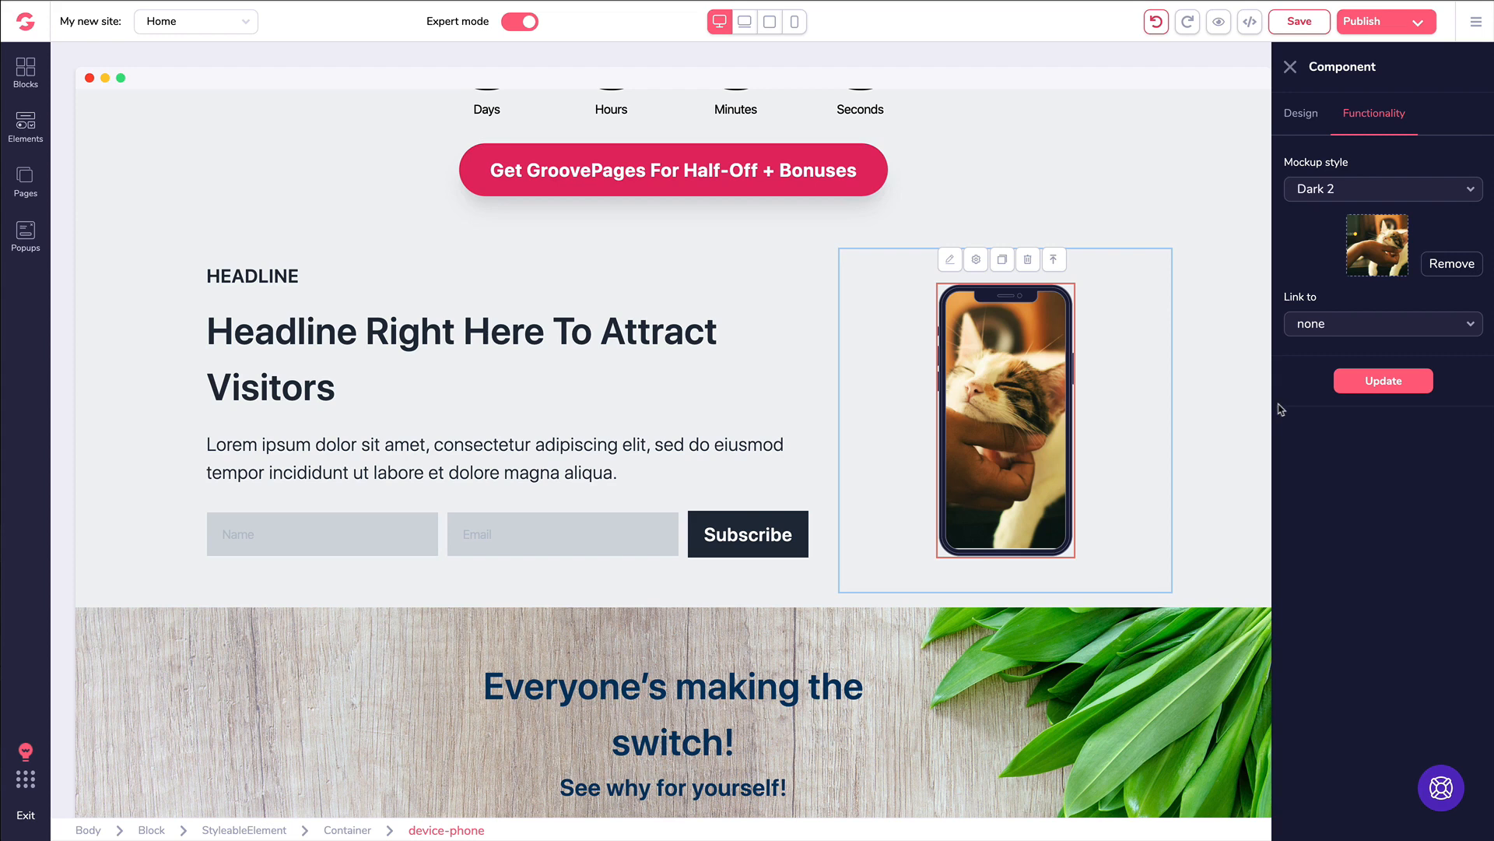
Look through the text, button, media and device elements in the element library and close it
click(26, 128)
scroll(164, 273, down, 8)
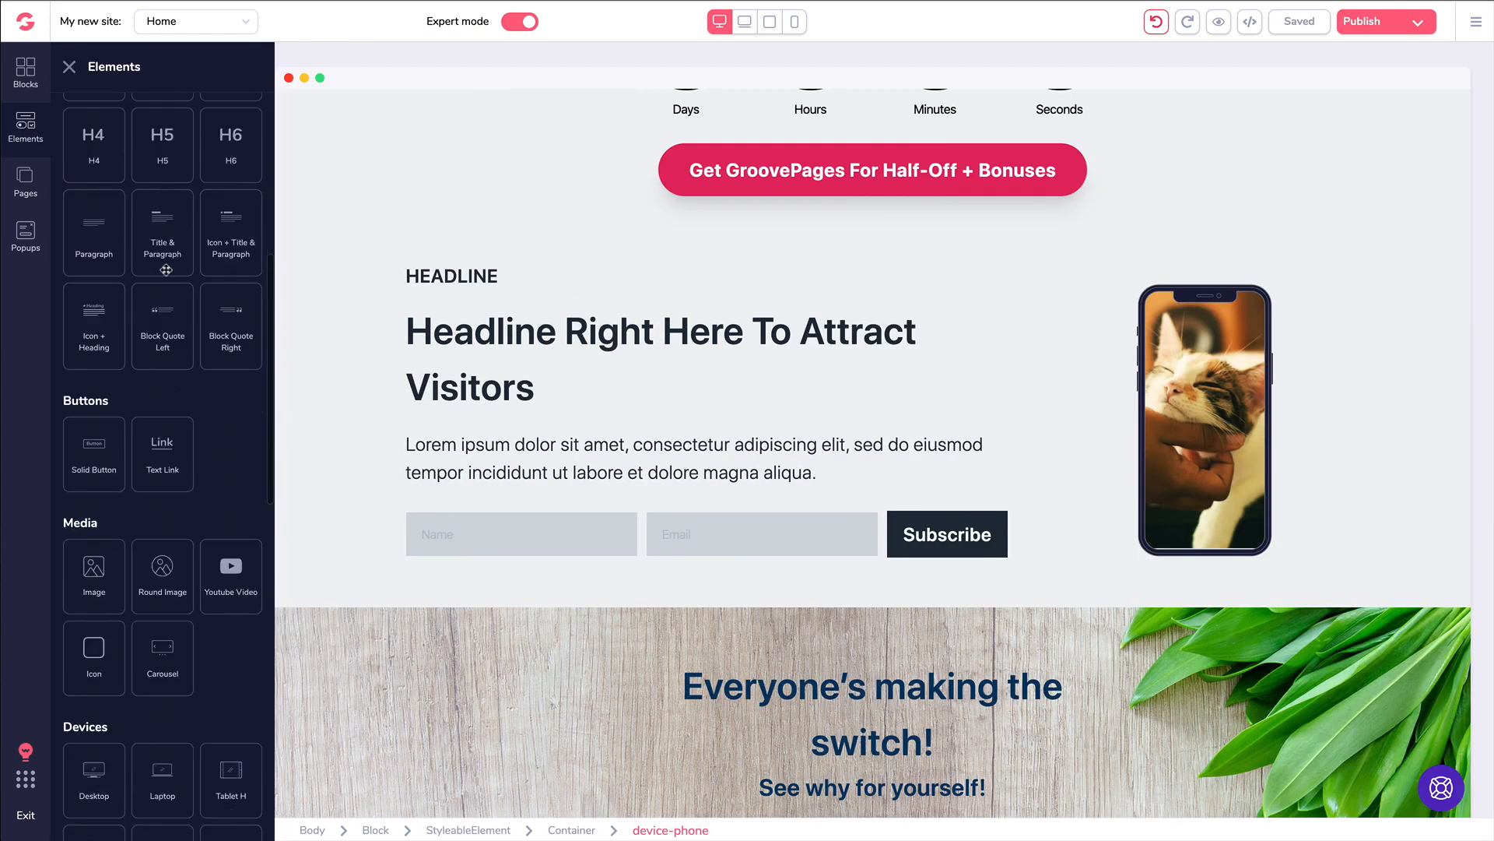
scroll(168, 276, down, 3)
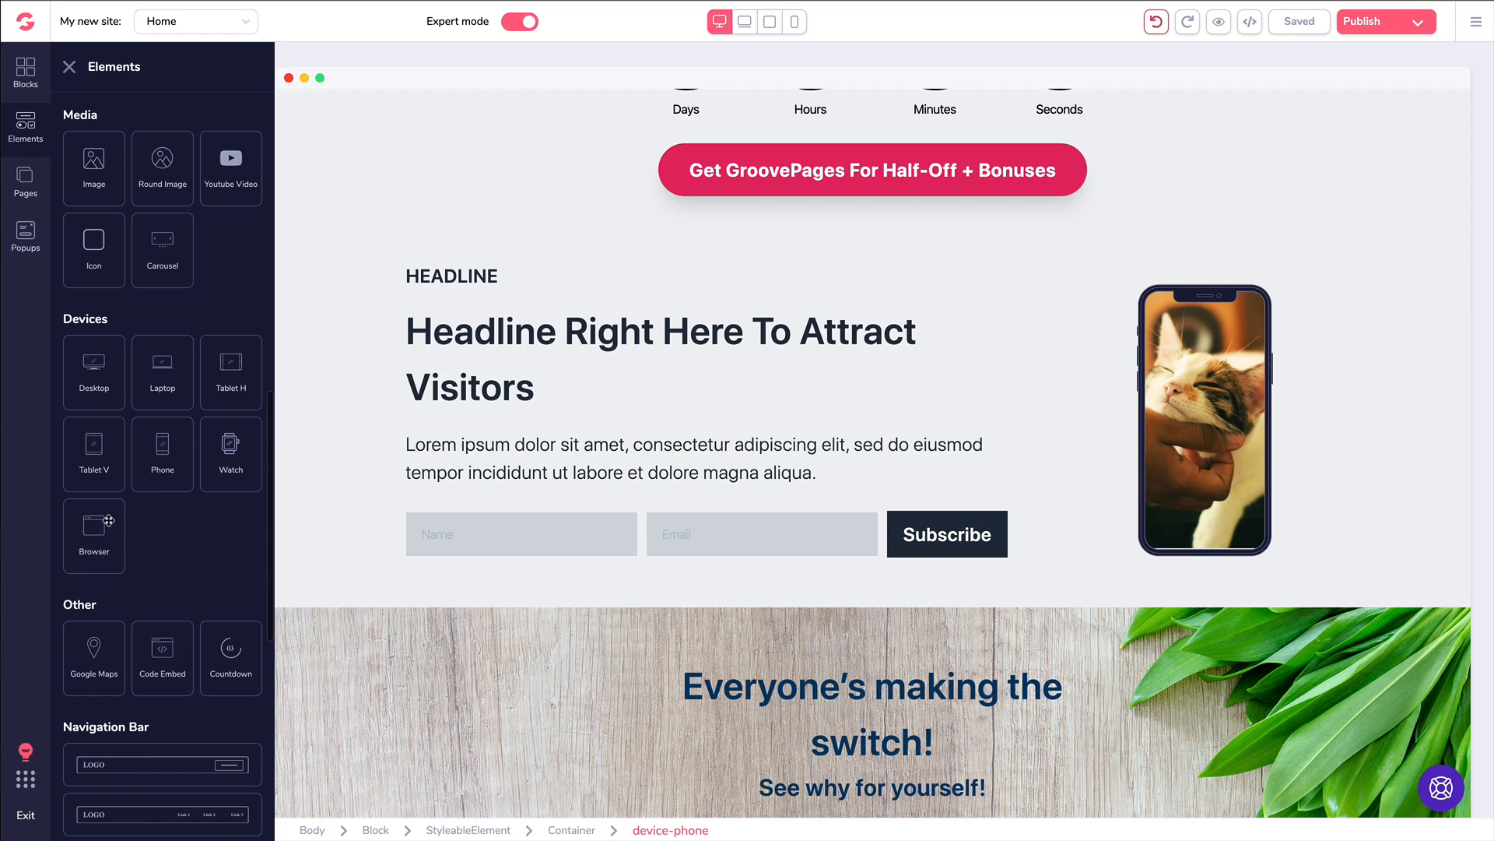
click(69, 67)
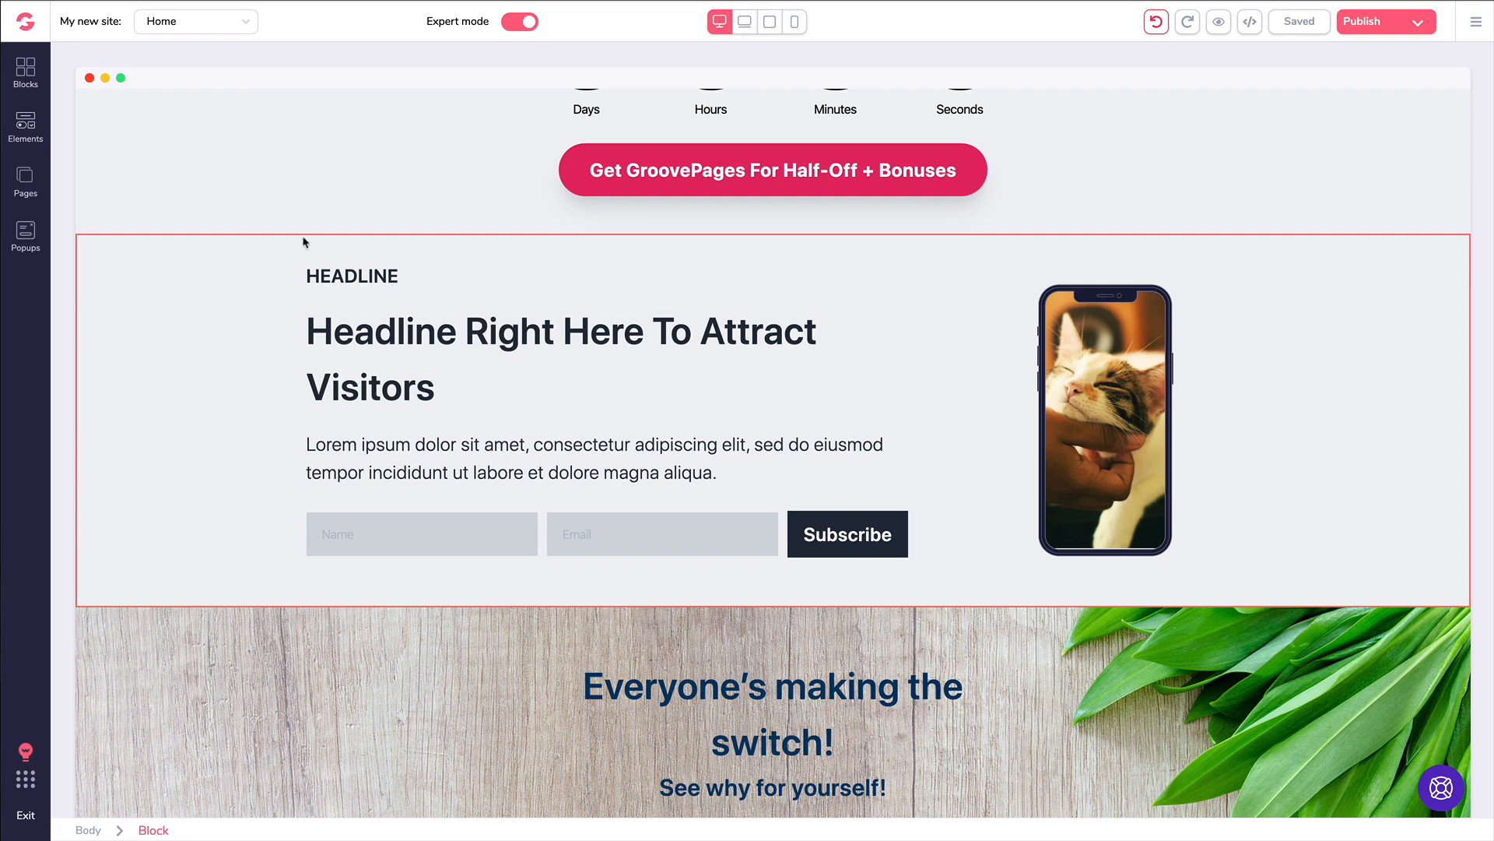
Add an empty three-column wireframe block between the bonus countdown and the form block
click(26, 74)
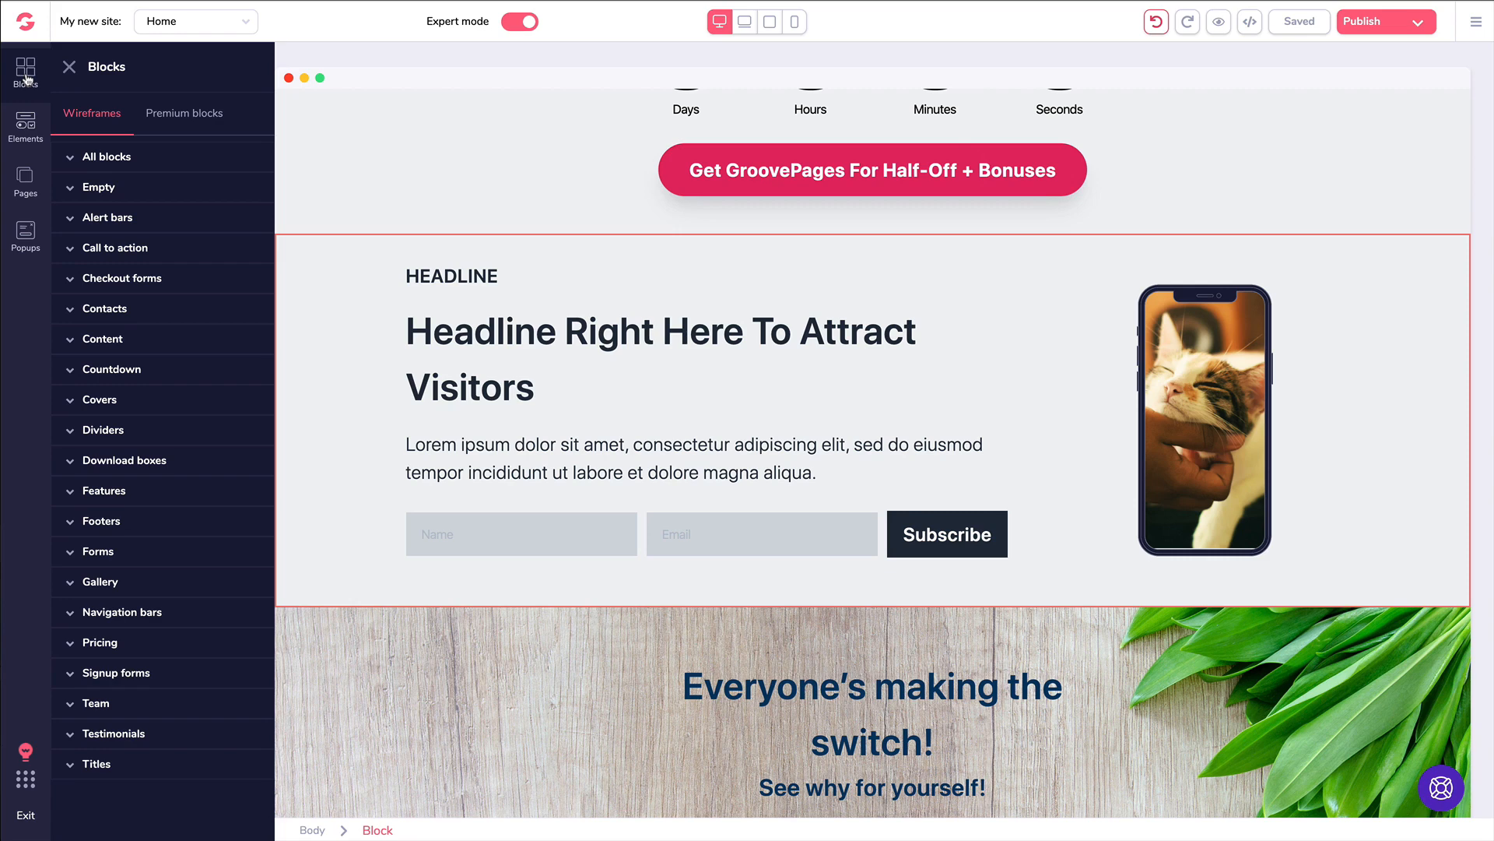
click(114, 190)
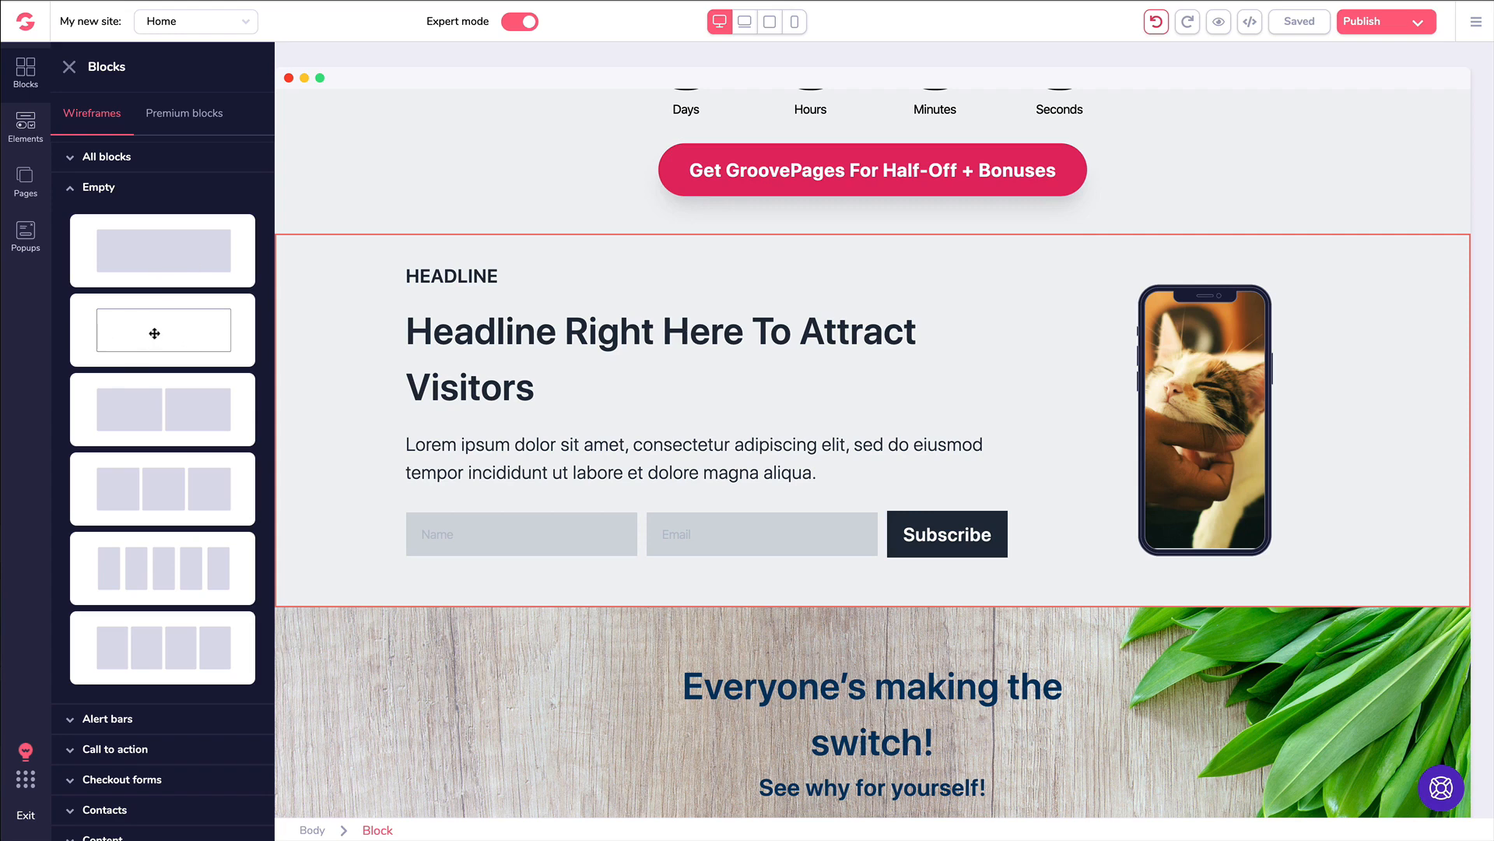
scroll(158, 332, down, 1)
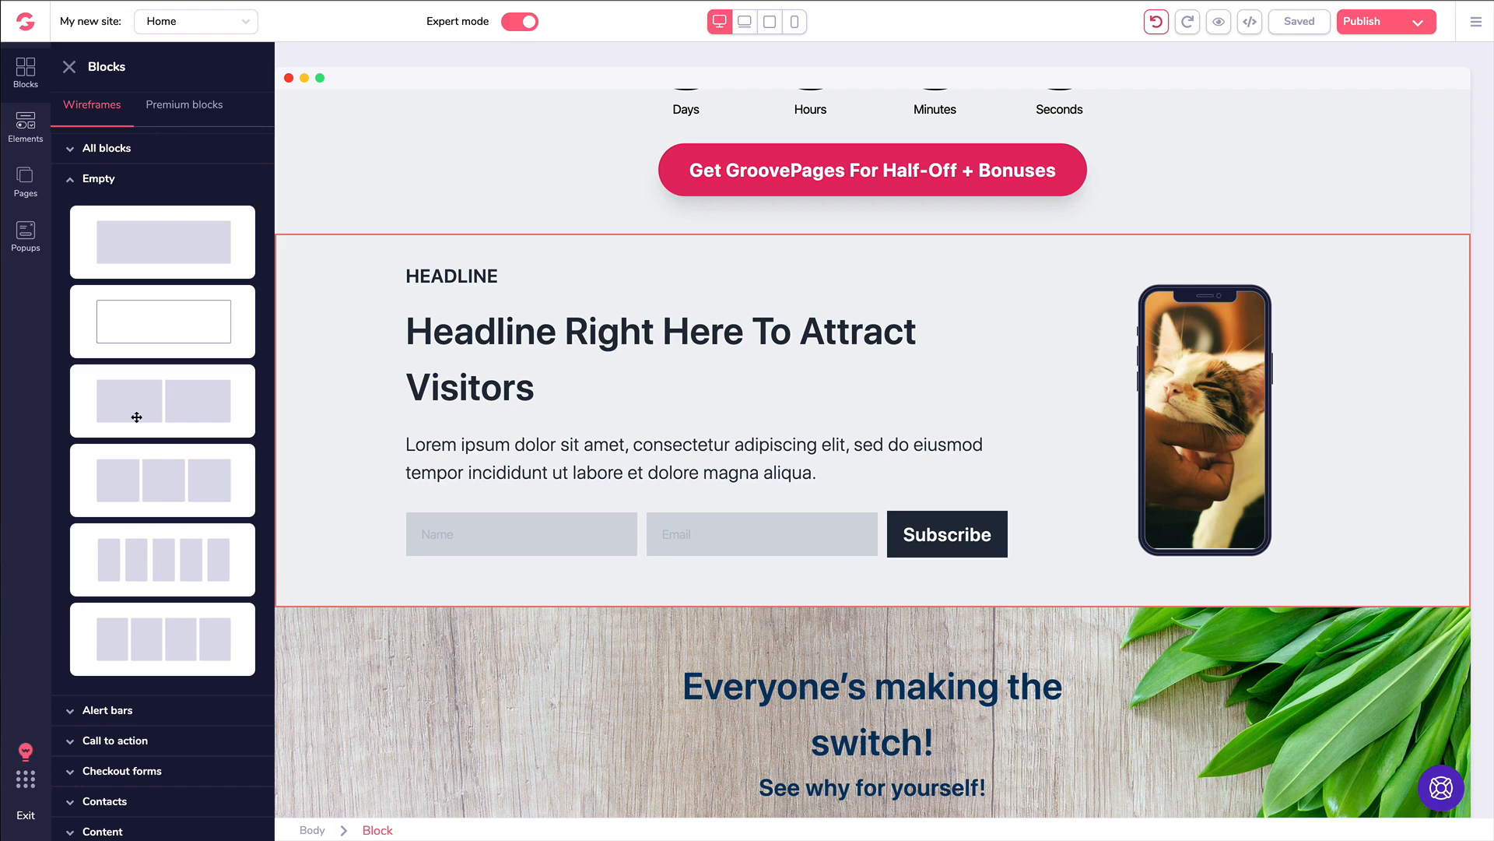
drag(151, 486, 623, 501)
scroll(127, 228, down, 1)
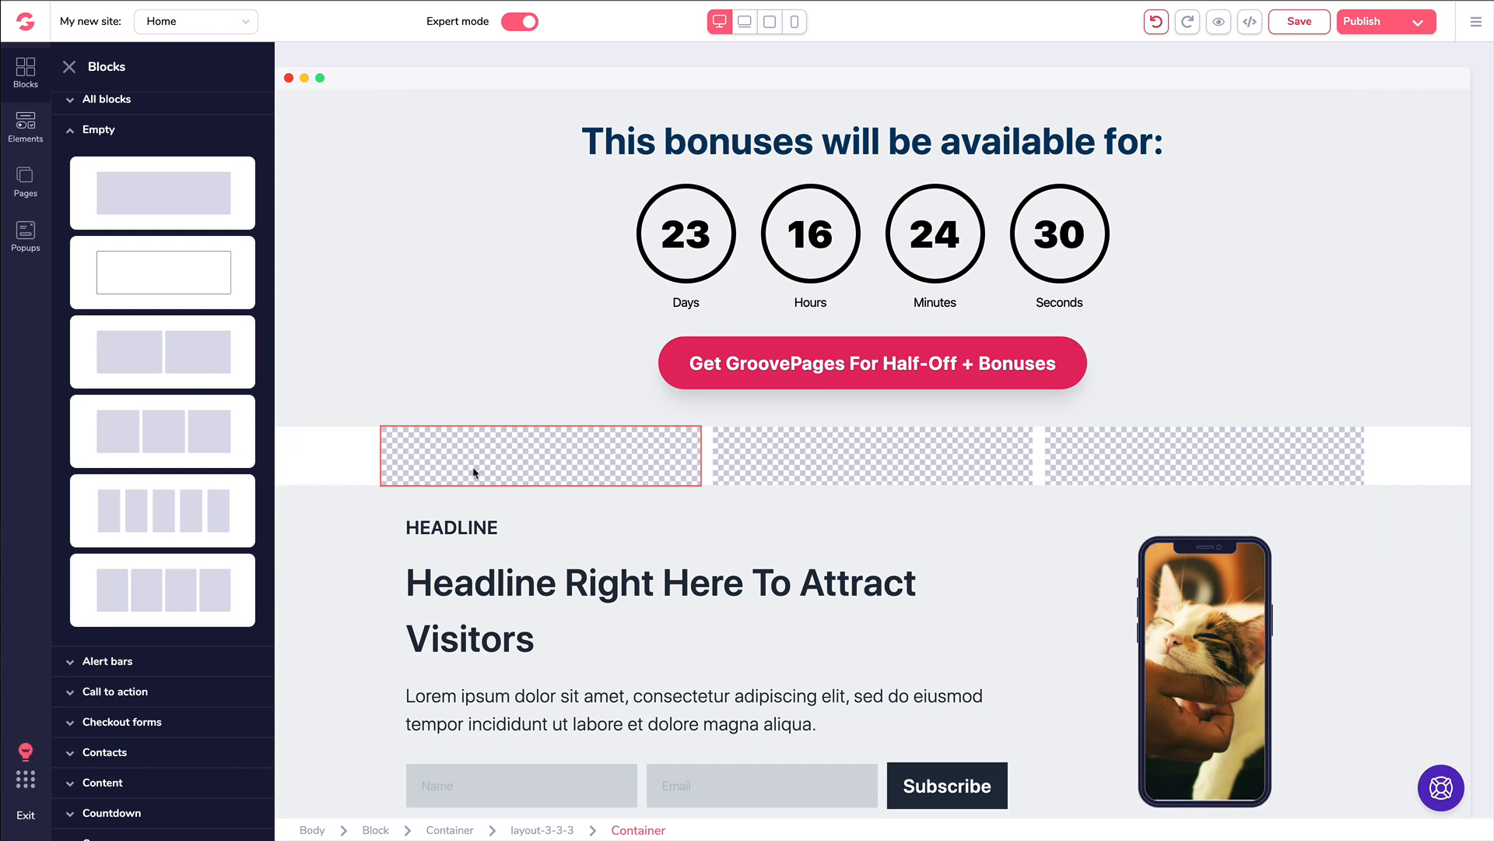
Duplicate the form block's phone mockup and move the copy into the first column of the empty block
click(1205, 569)
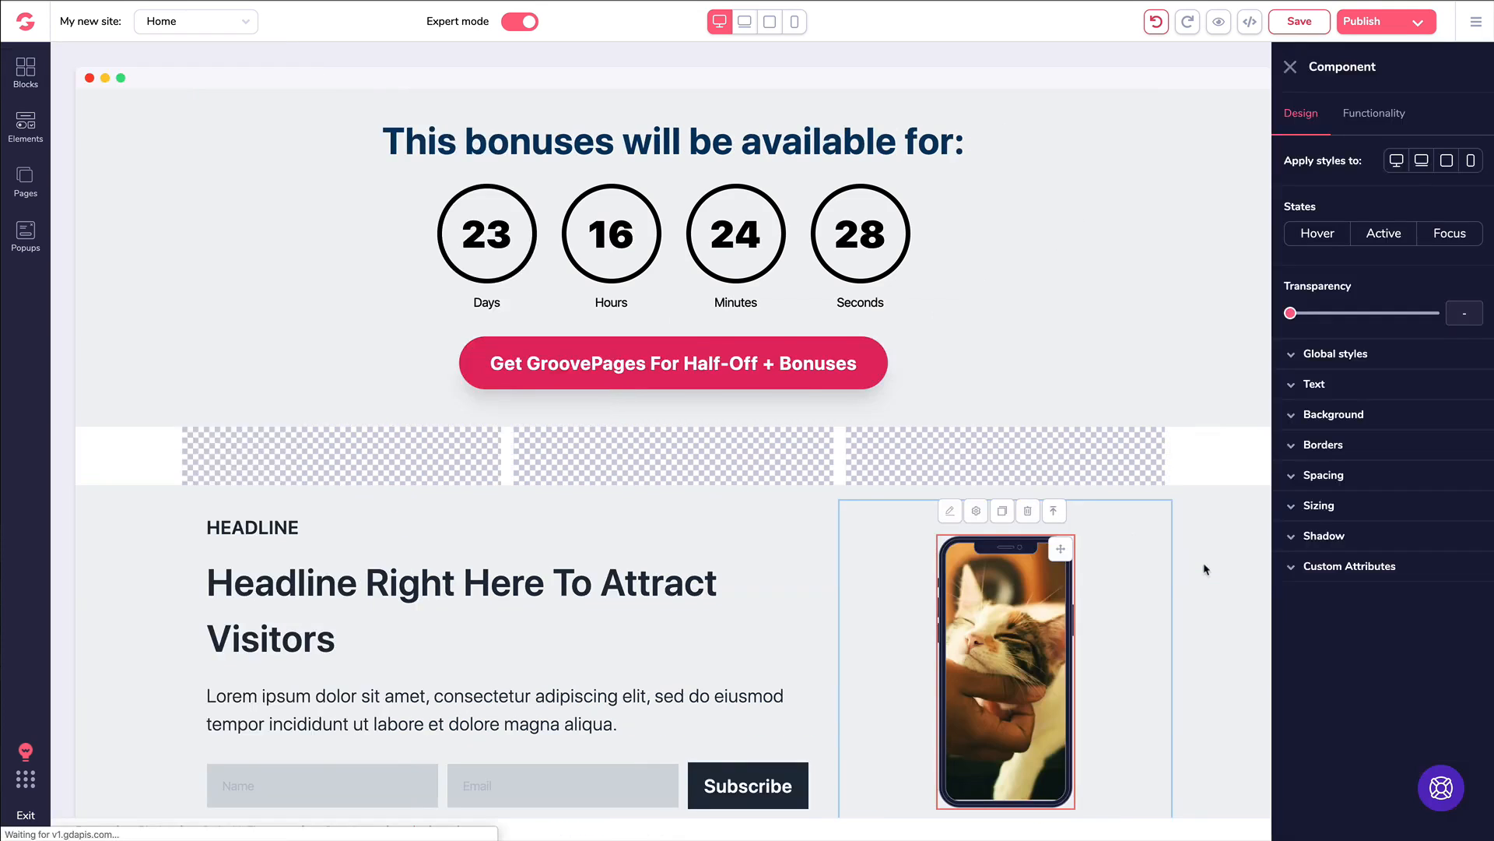
click(1001, 511)
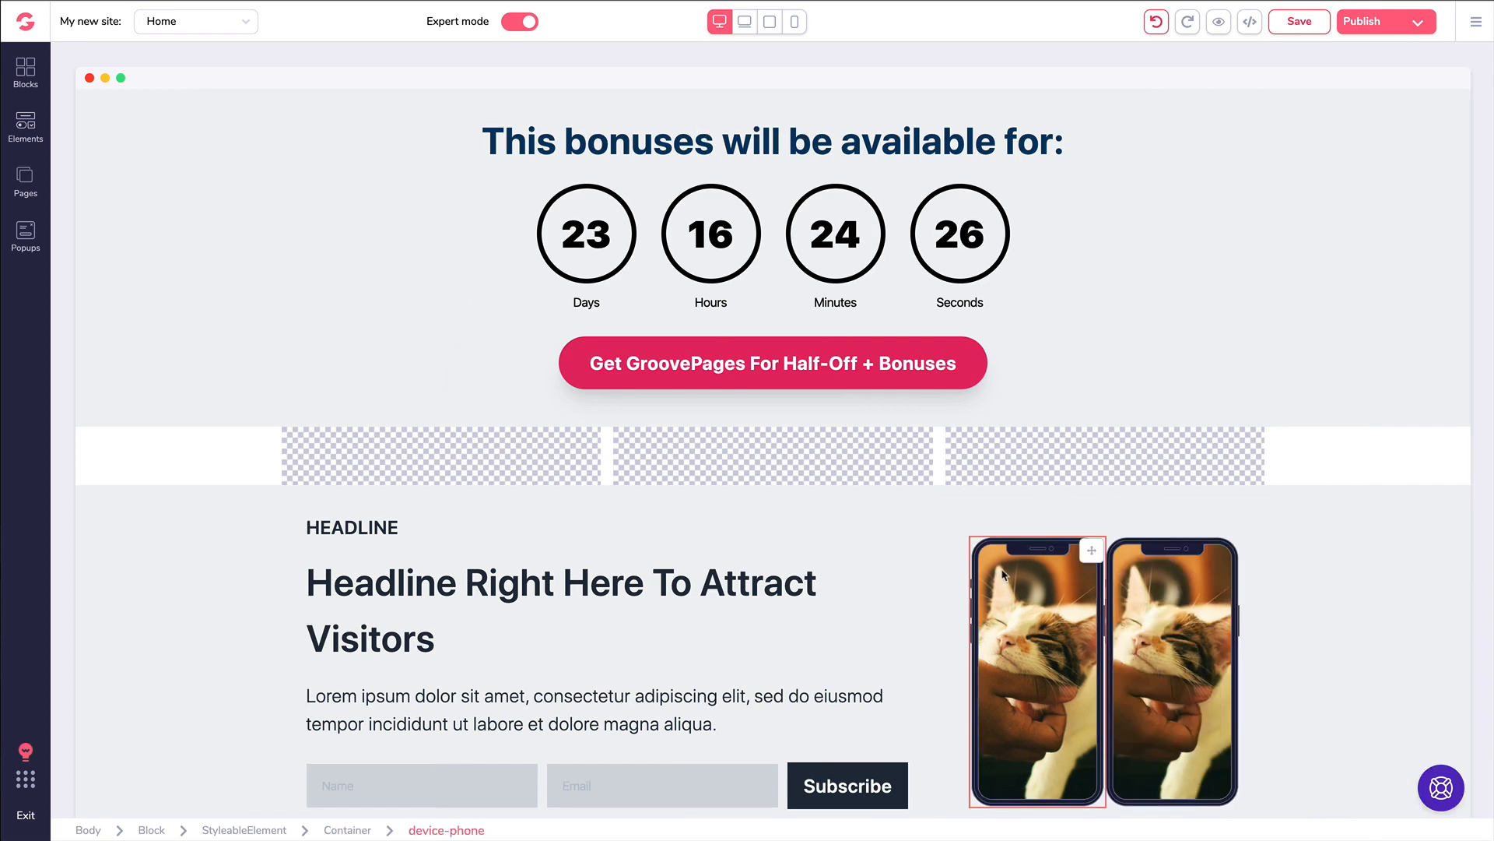
drag(1092, 553, 412, 480)
Add an H1 heading to the second column and a Youtube Video element to the third column of the new block
click(26, 125)
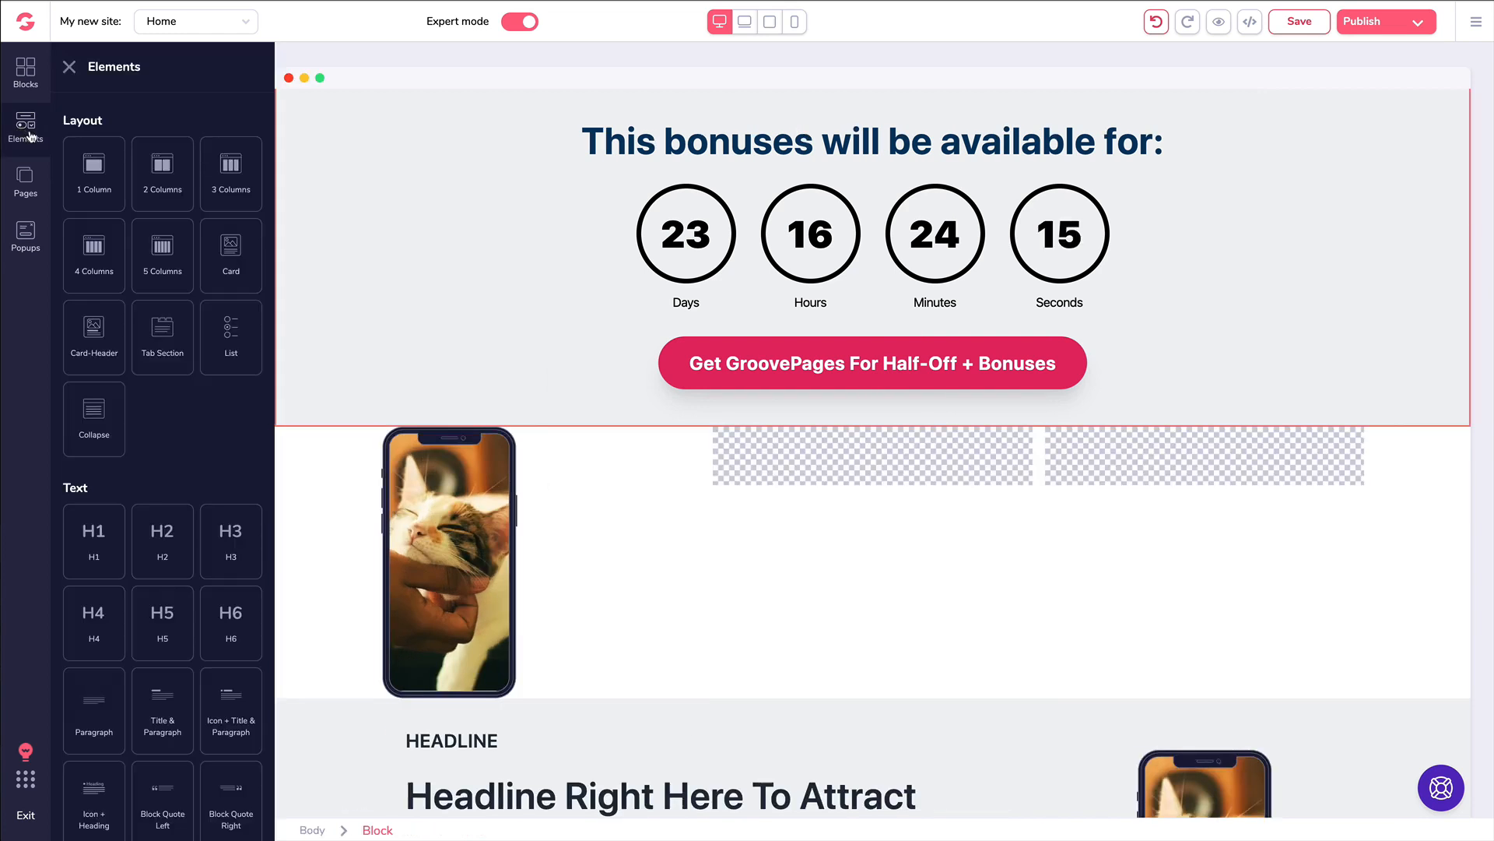
scroll(121, 204, down, 5)
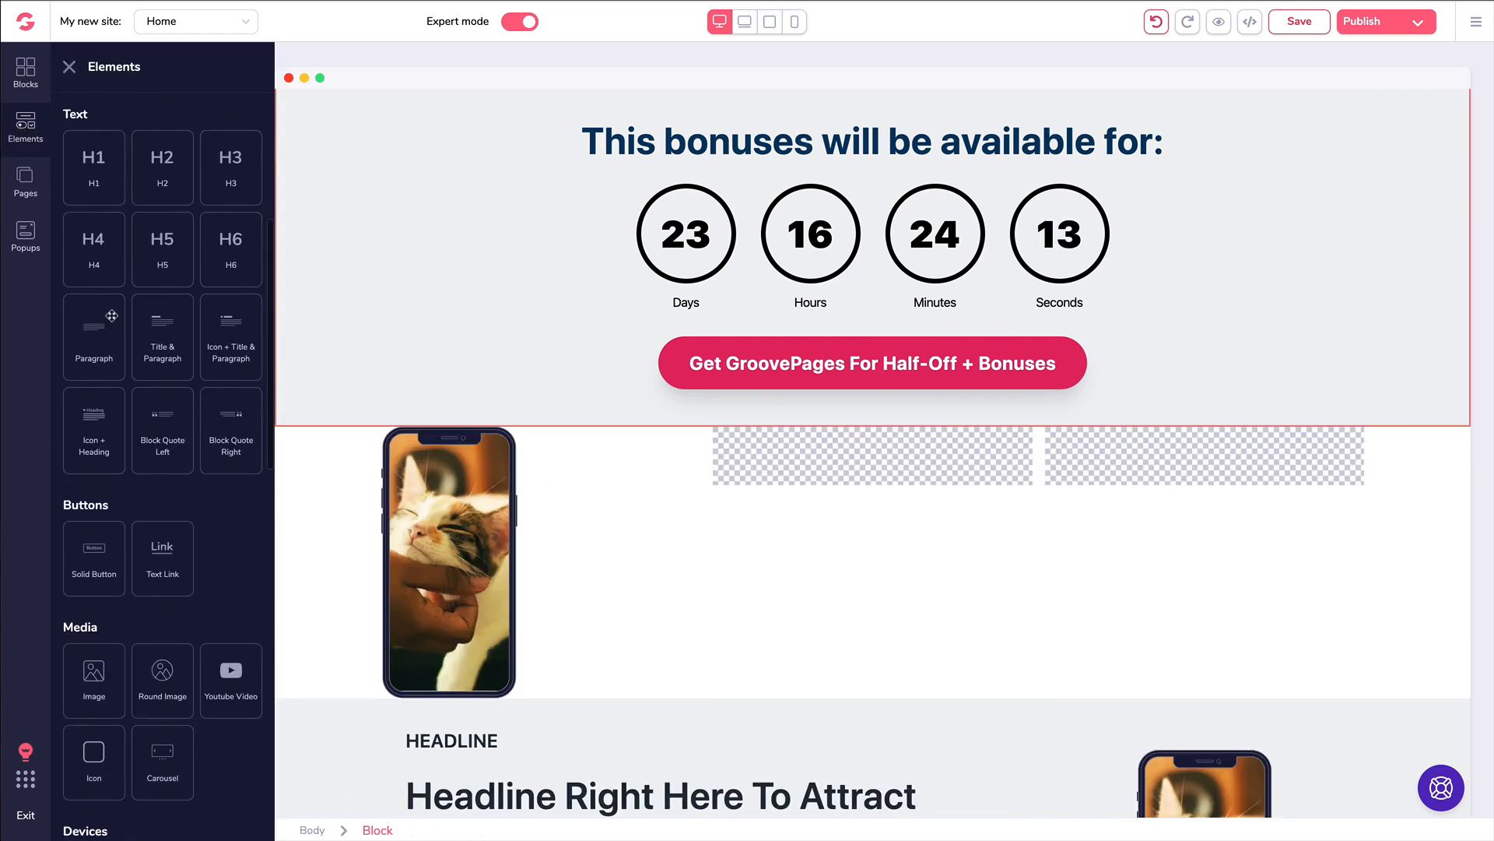
drag(98, 160, 793, 465)
scroll(136, 387, down, 4)
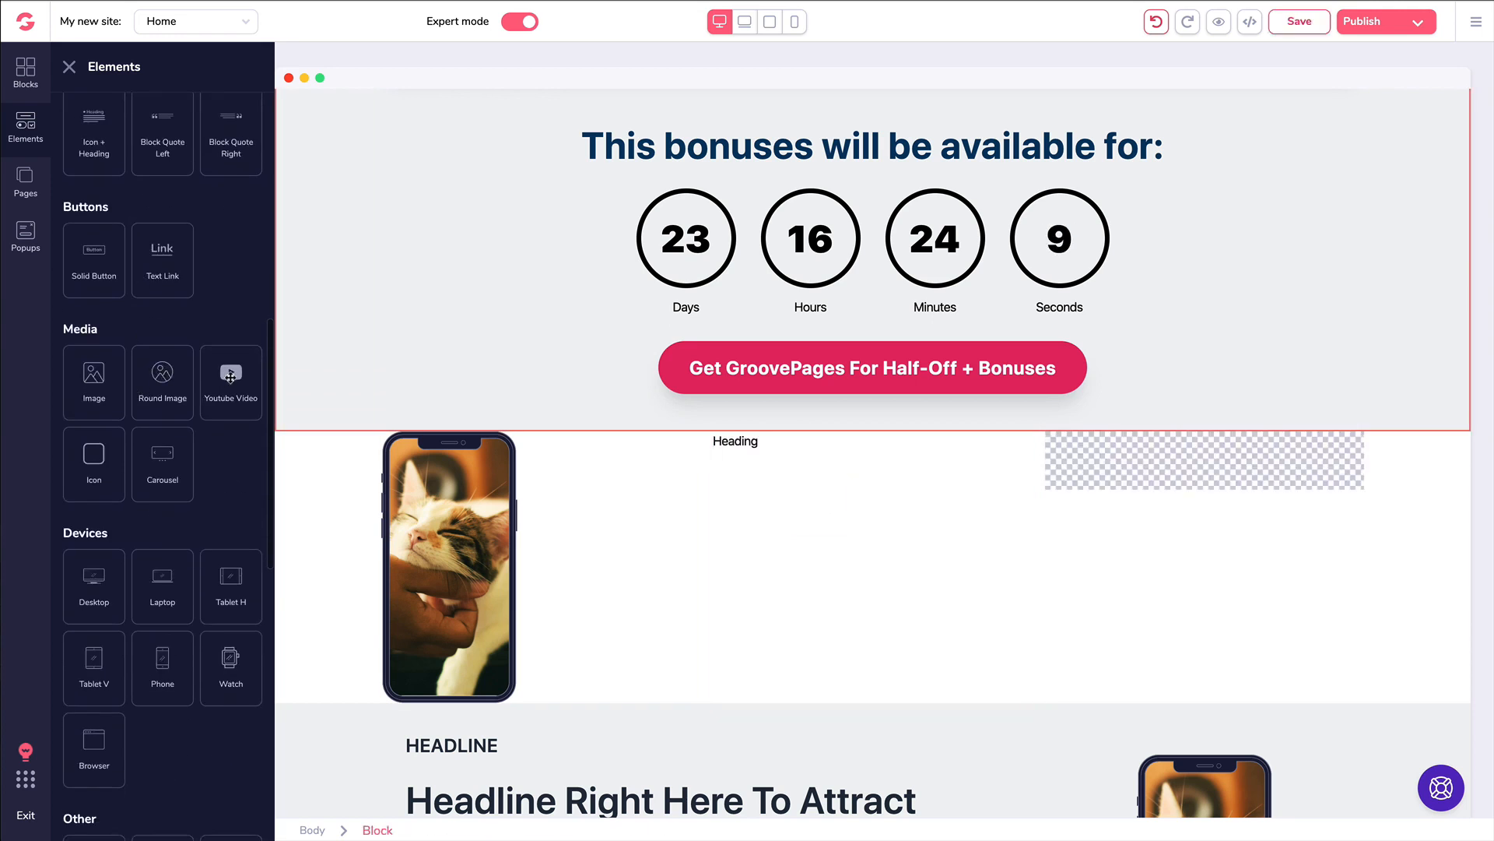
drag(231, 372, 1150, 562)
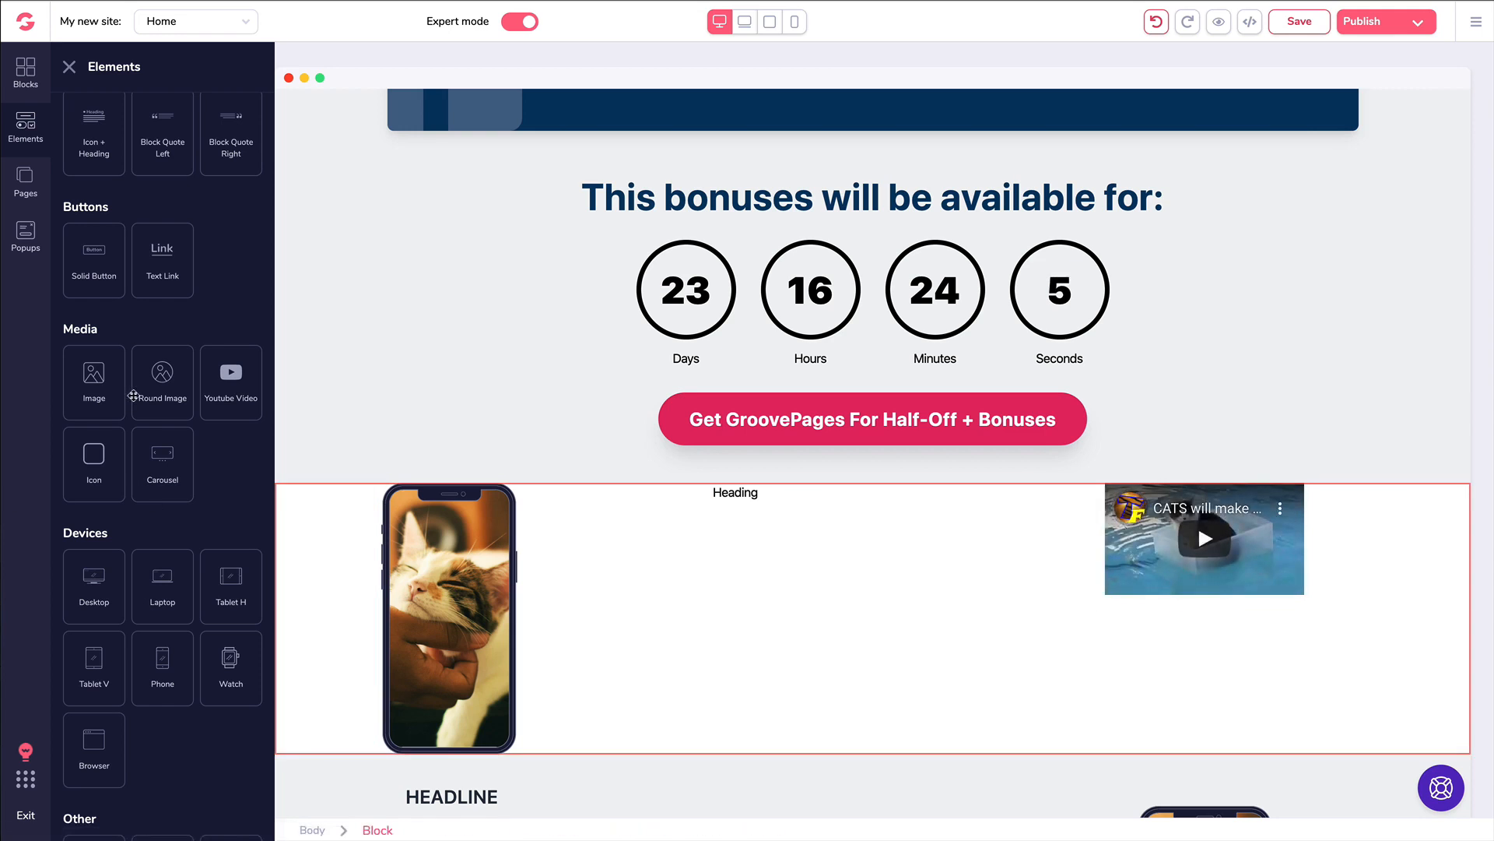
Look over the remaining elements and delete the three-column block containing the phone mockup, heading and video
scroll(106, 393, down, 8)
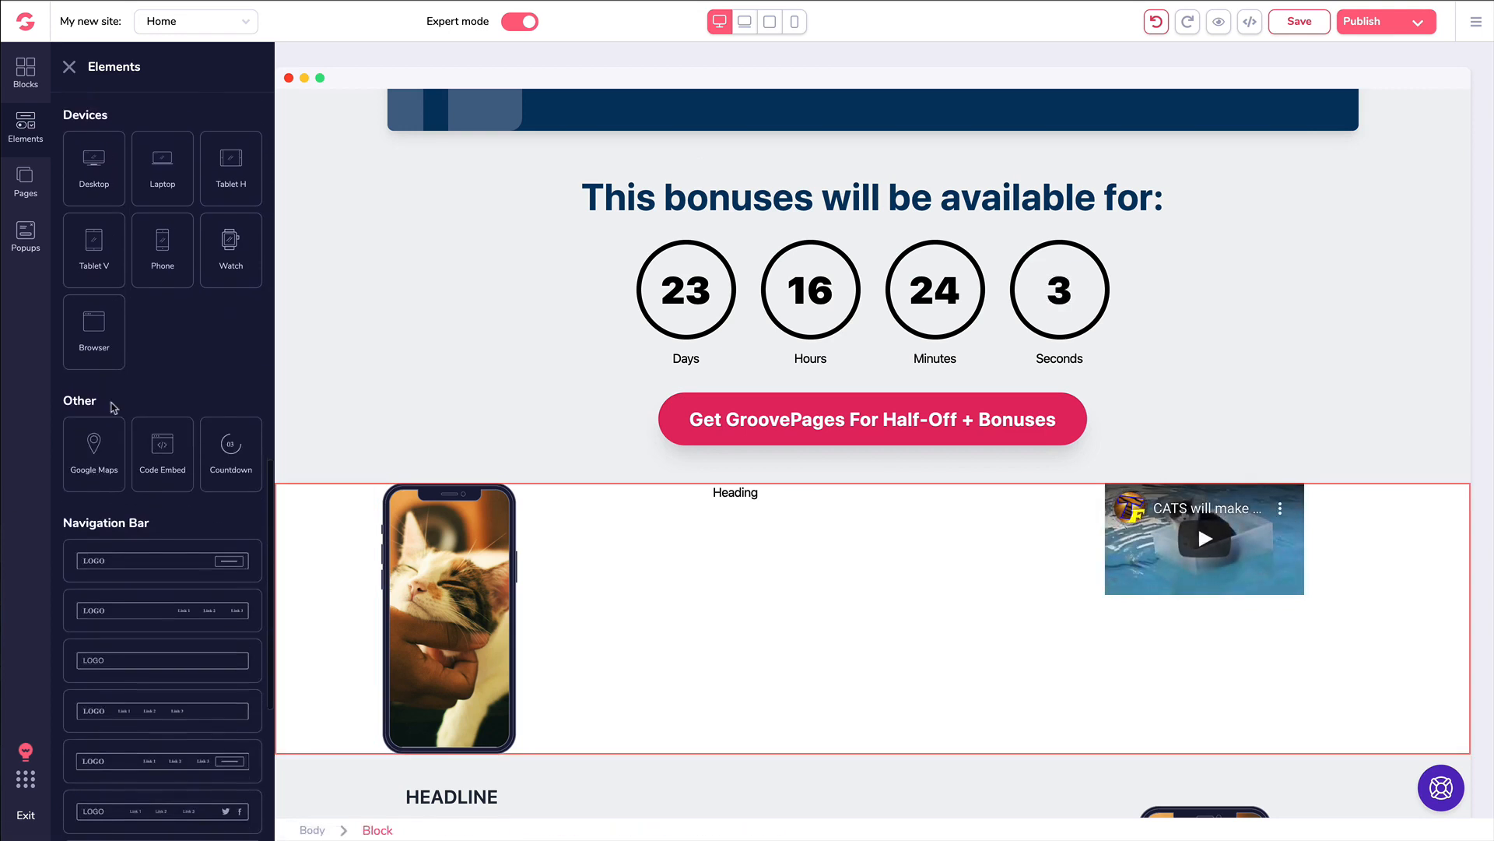
scroll(167, 405, down, 1)
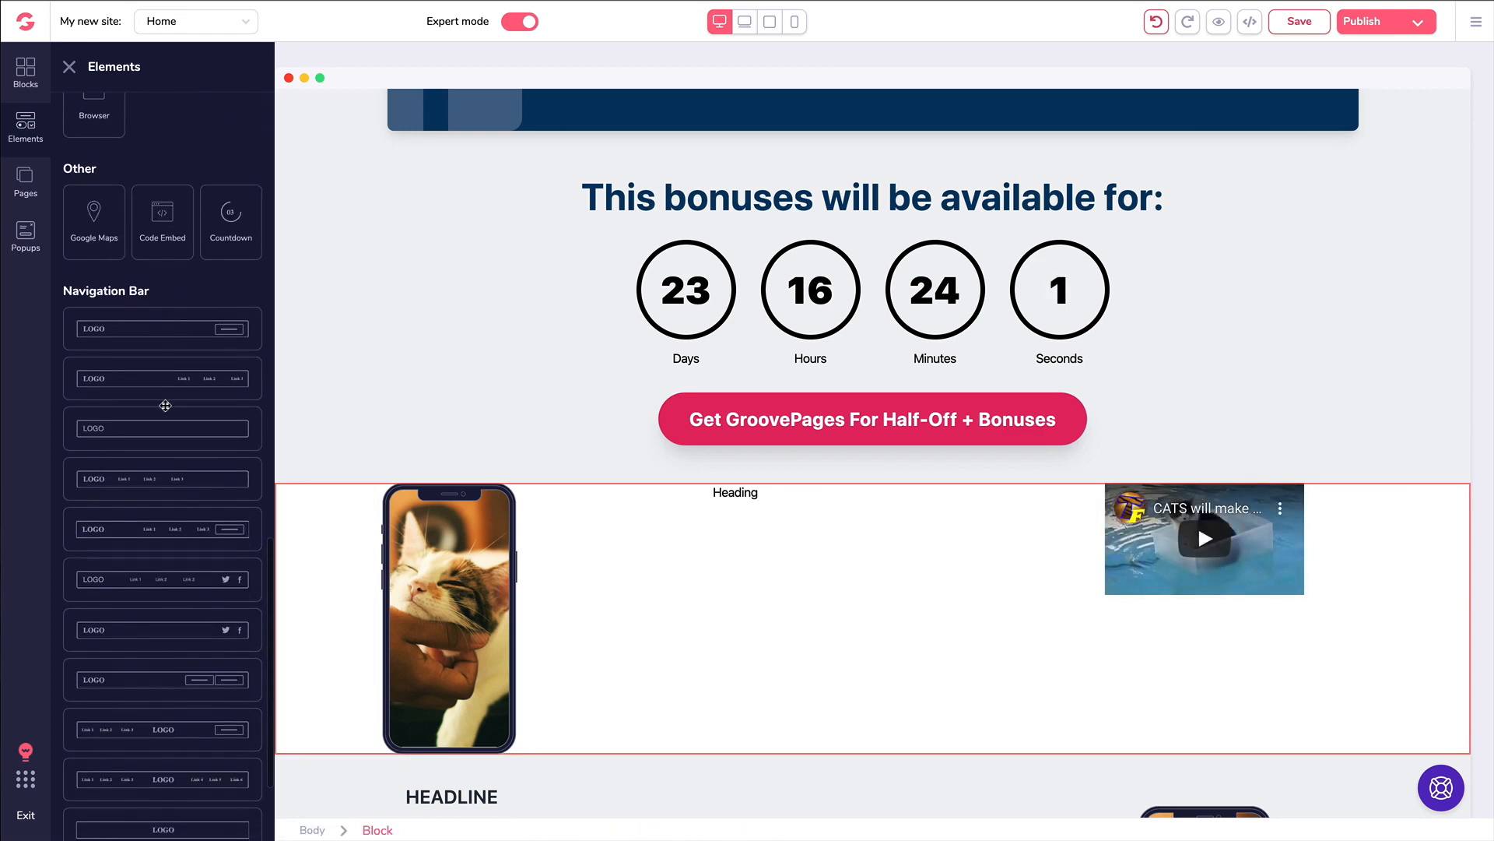
click(318, 498)
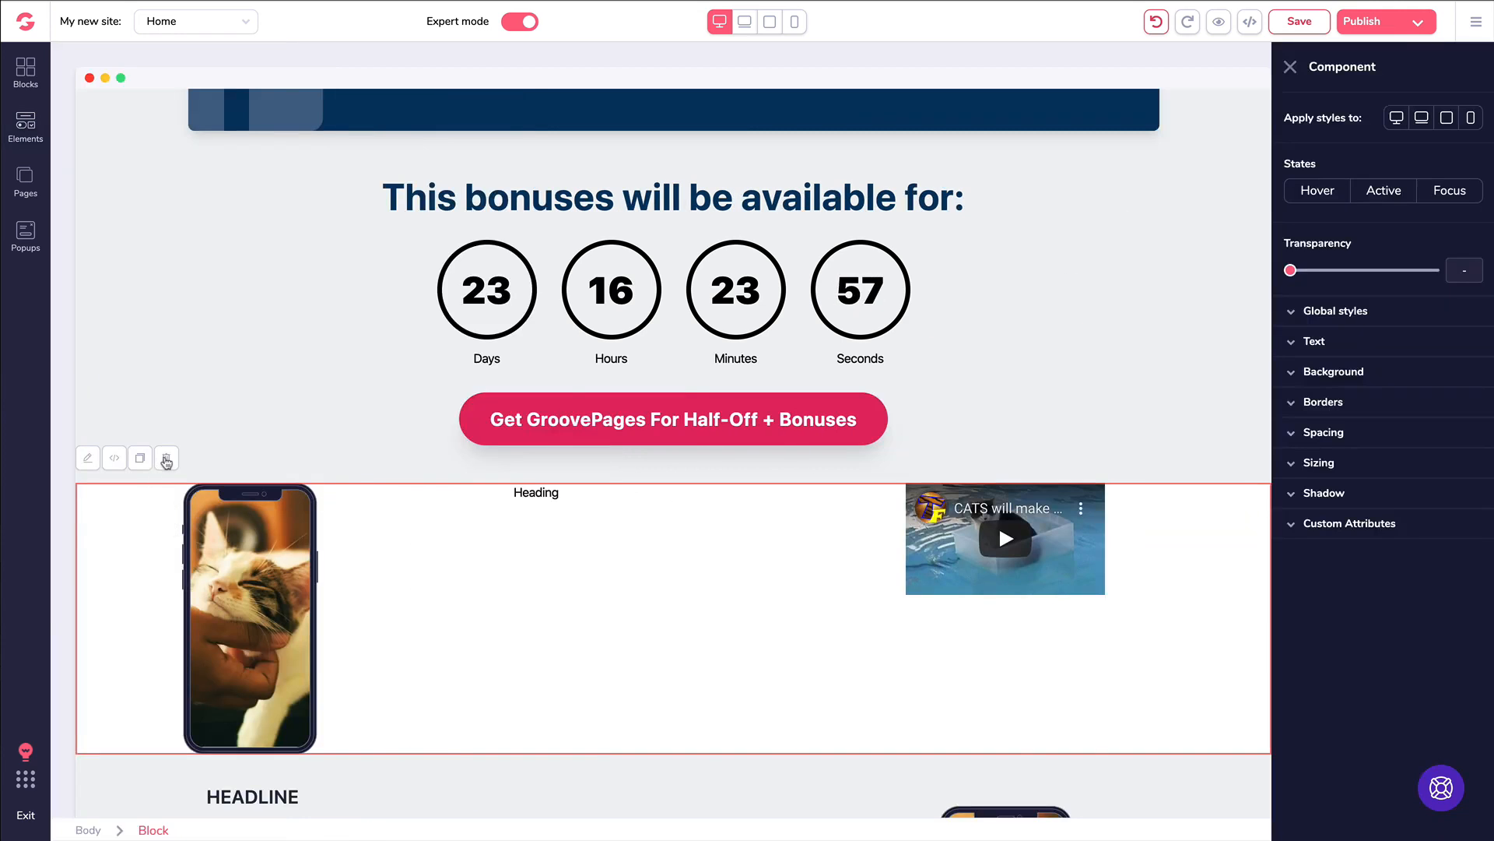
click(165, 460)
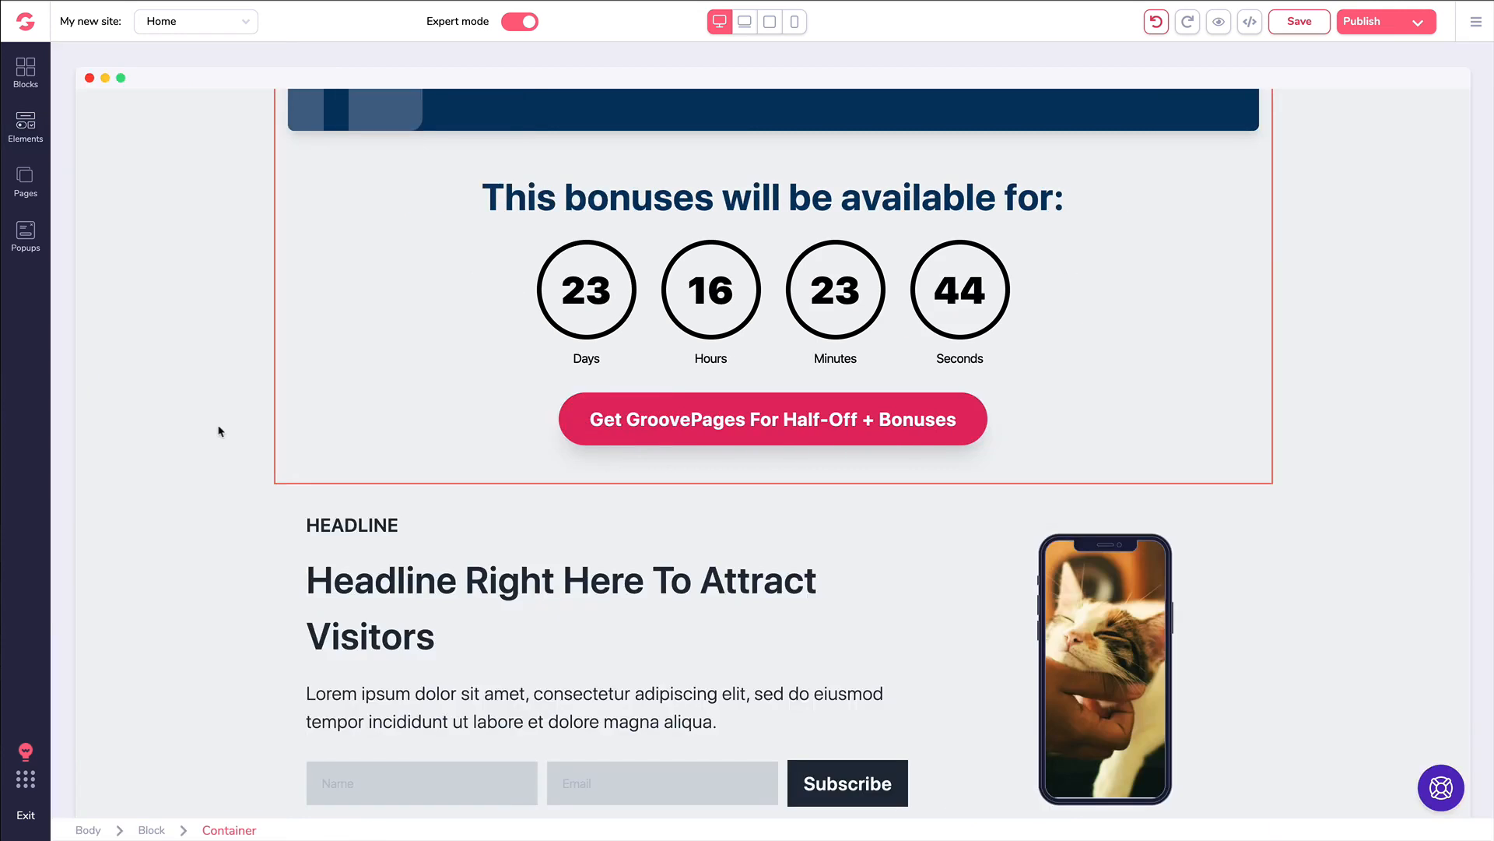
Select the YouTube video under "The Page & Funnel Builder Re-Invented" and examine its video ID and aspect ratio settings
scroll(220, 431, up, 20)
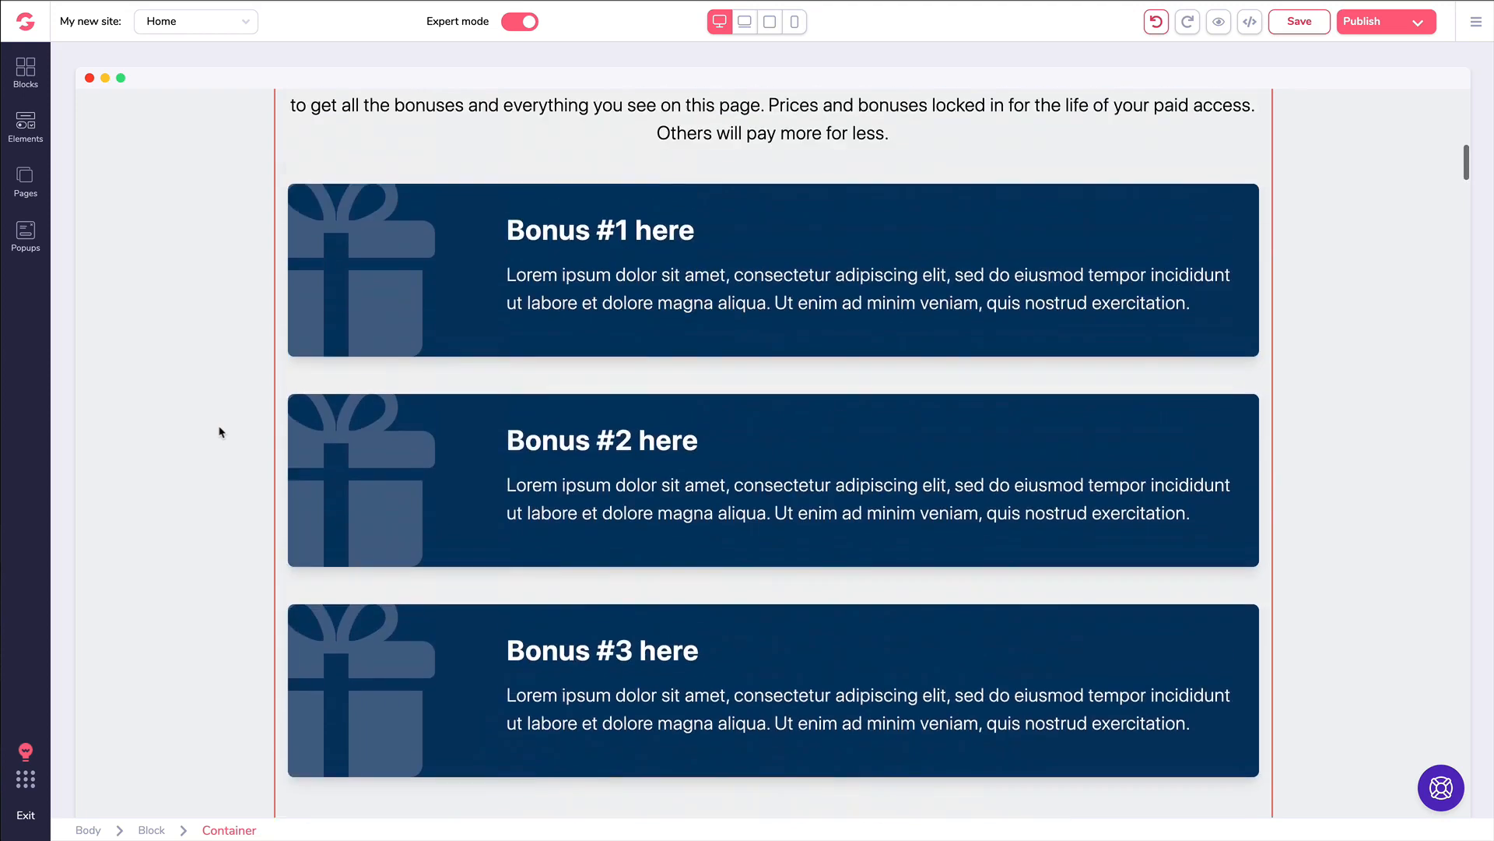
scroll(222, 432, up, 1)
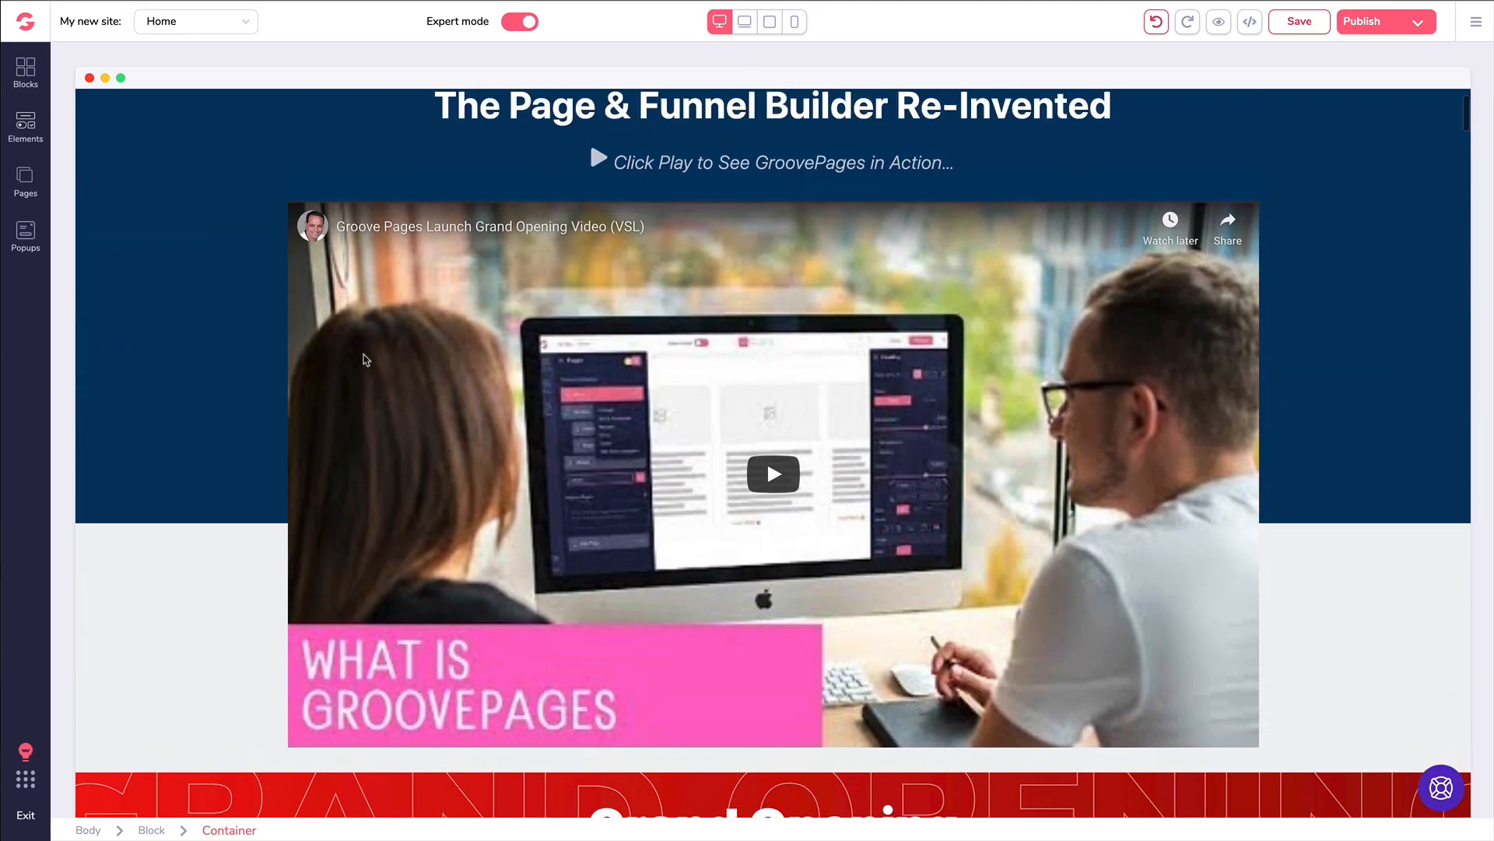
click(436, 275)
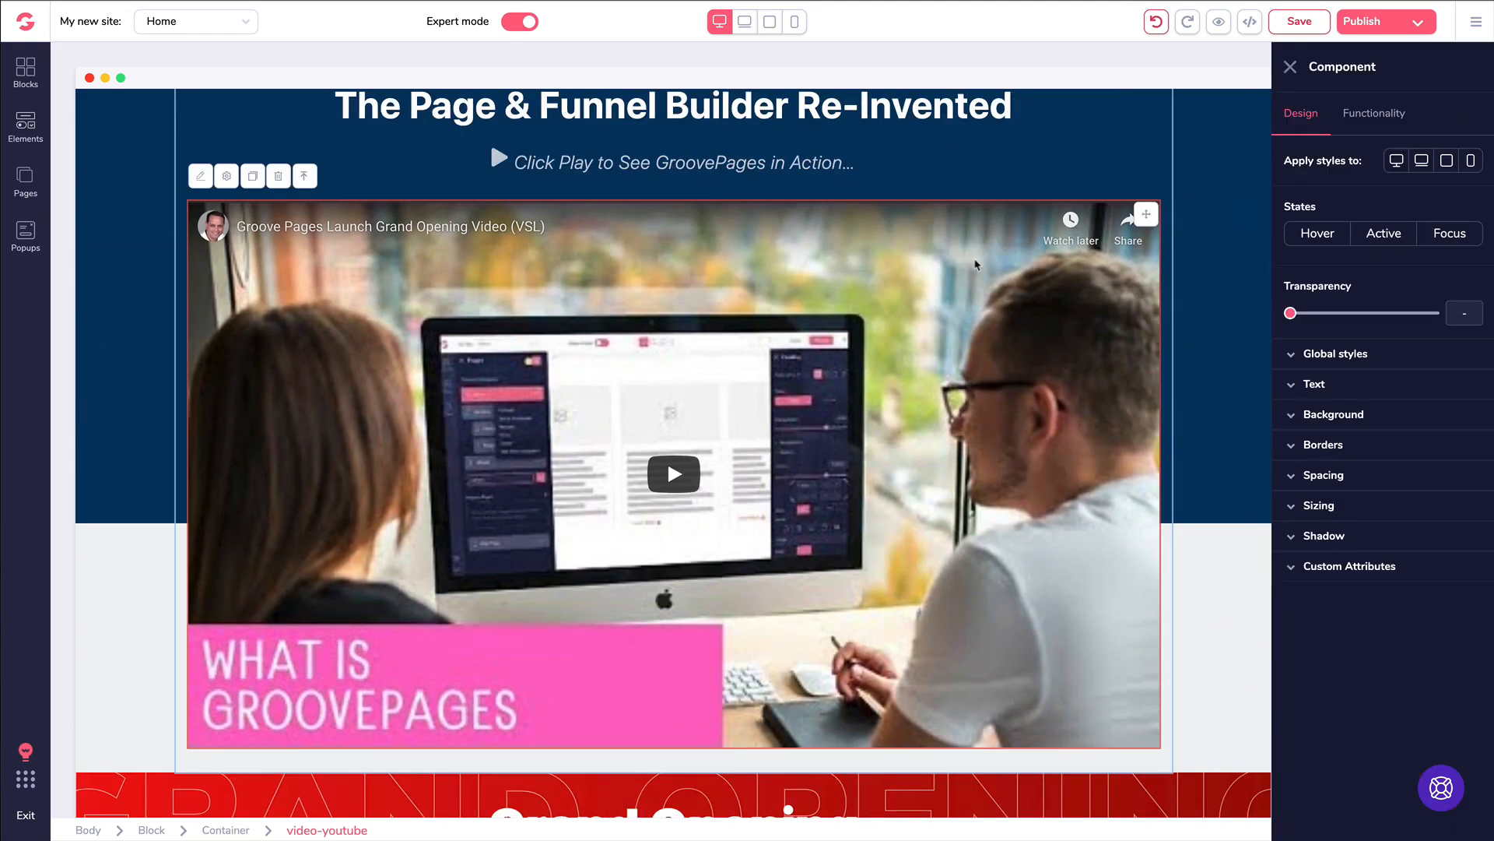
click(1376, 114)
drag(1399, 193, 1273, 195)
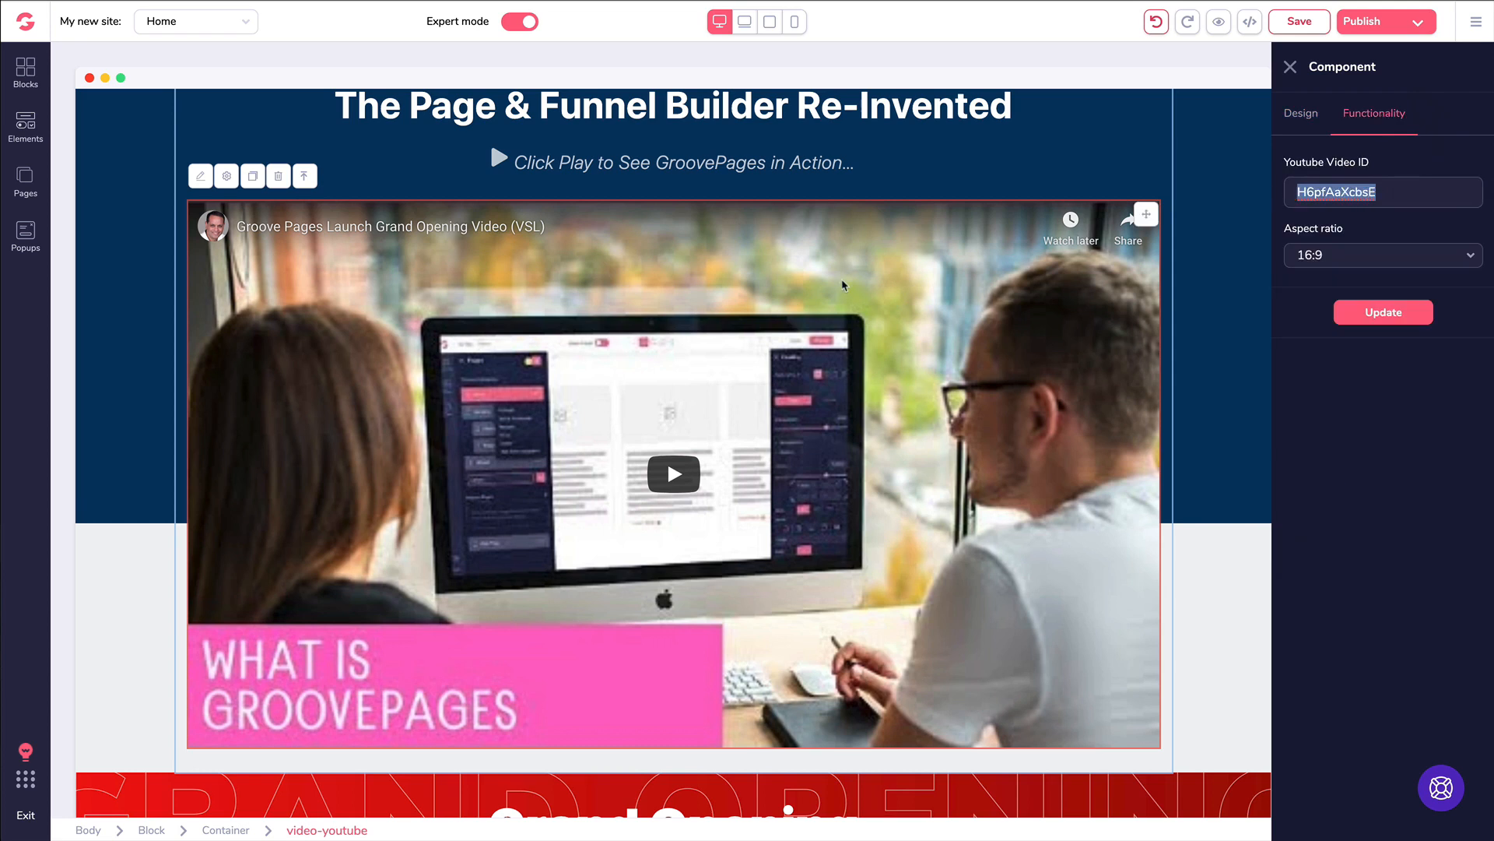
click(1364, 116)
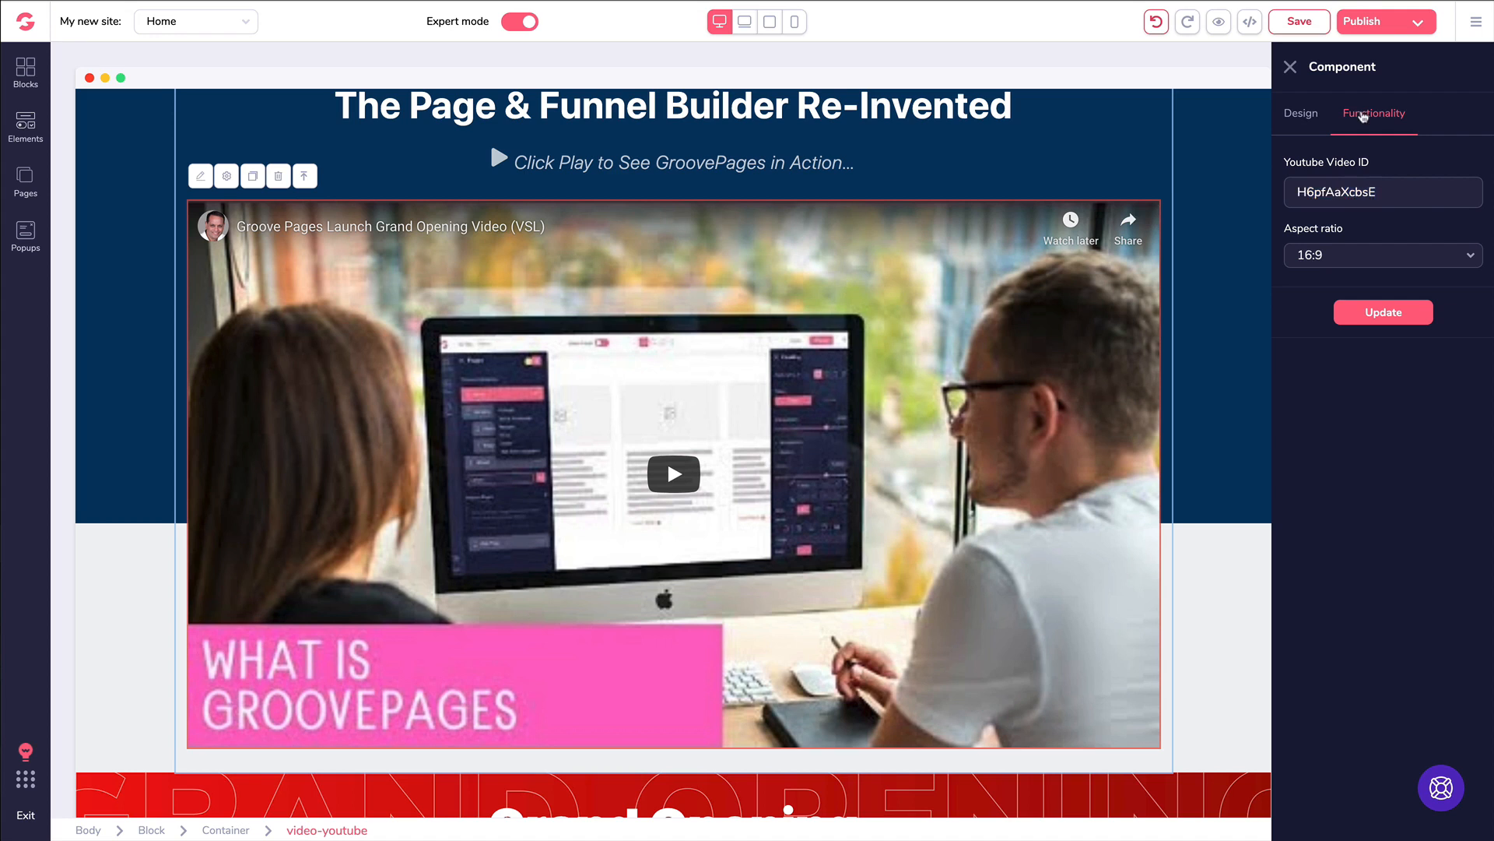
scroll(1125, 293, up, 2)
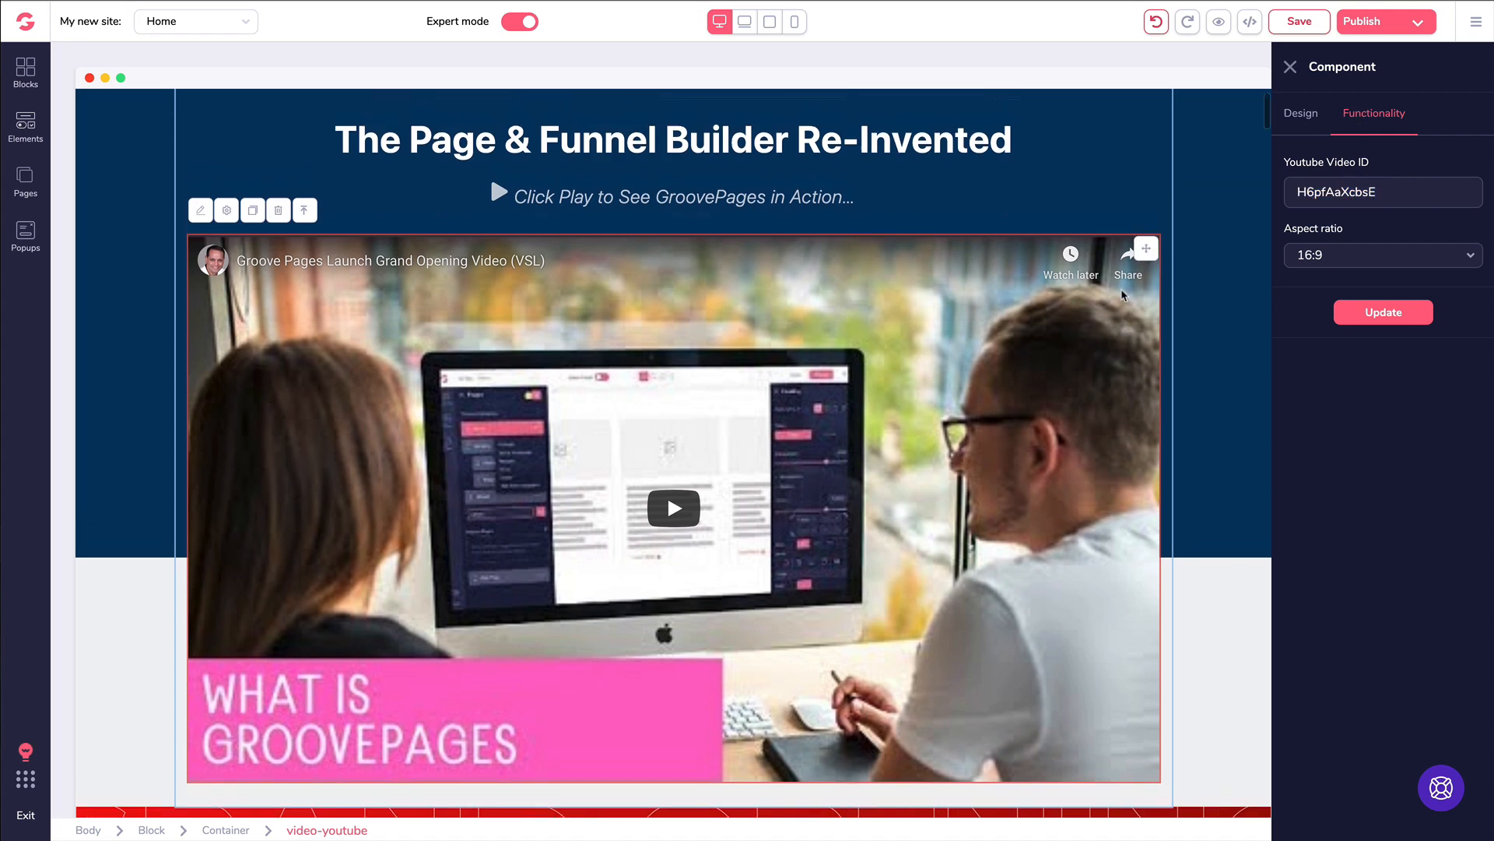
scroll(1124, 293, down, 3)
scroll(1124, 294, up, 1)
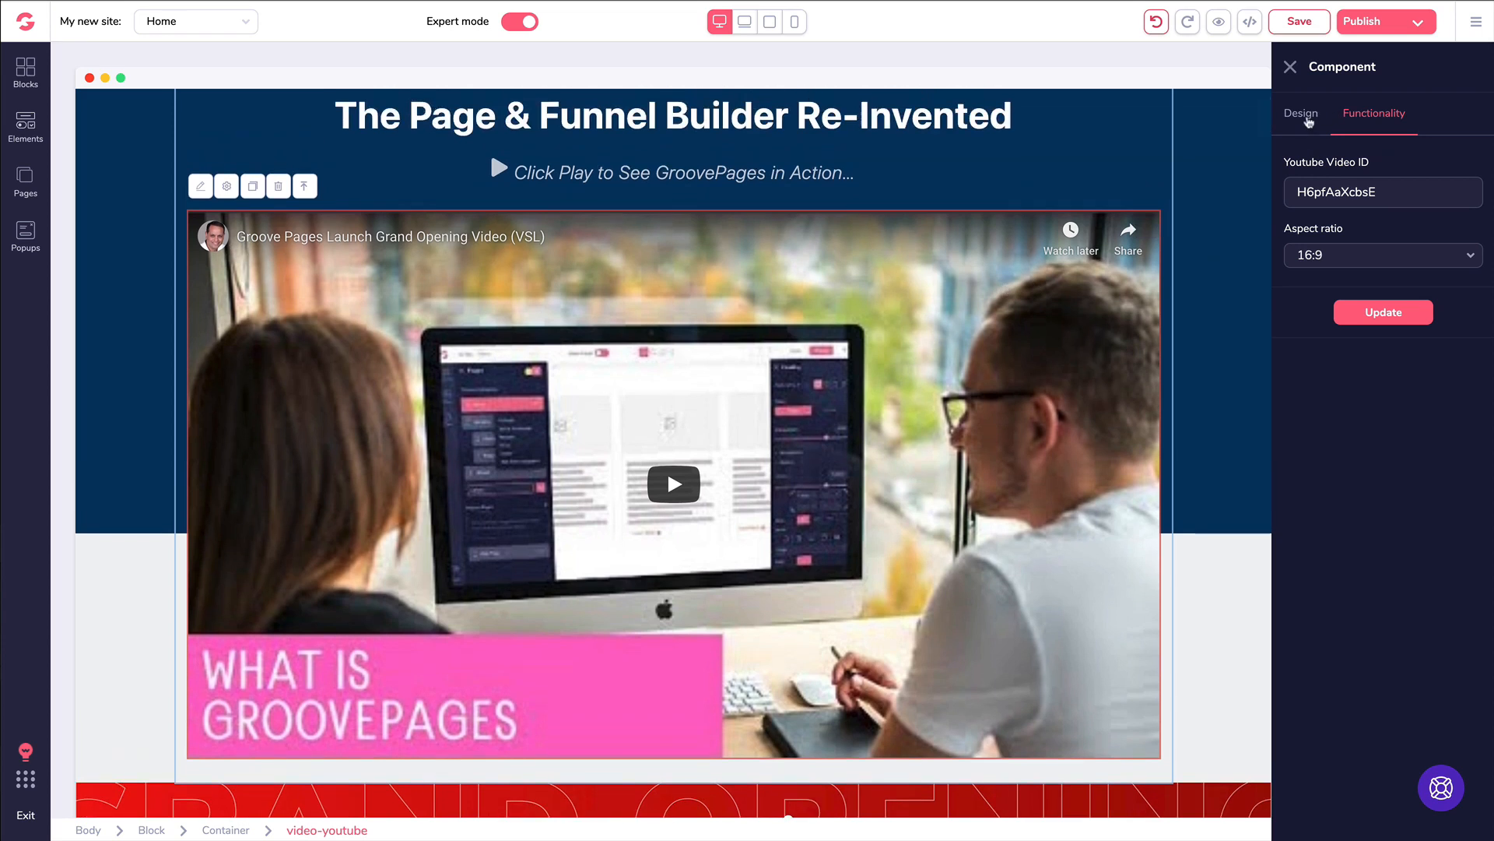
Set the YouTube video's width to 3/4, relative to parent
click(1308, 118)
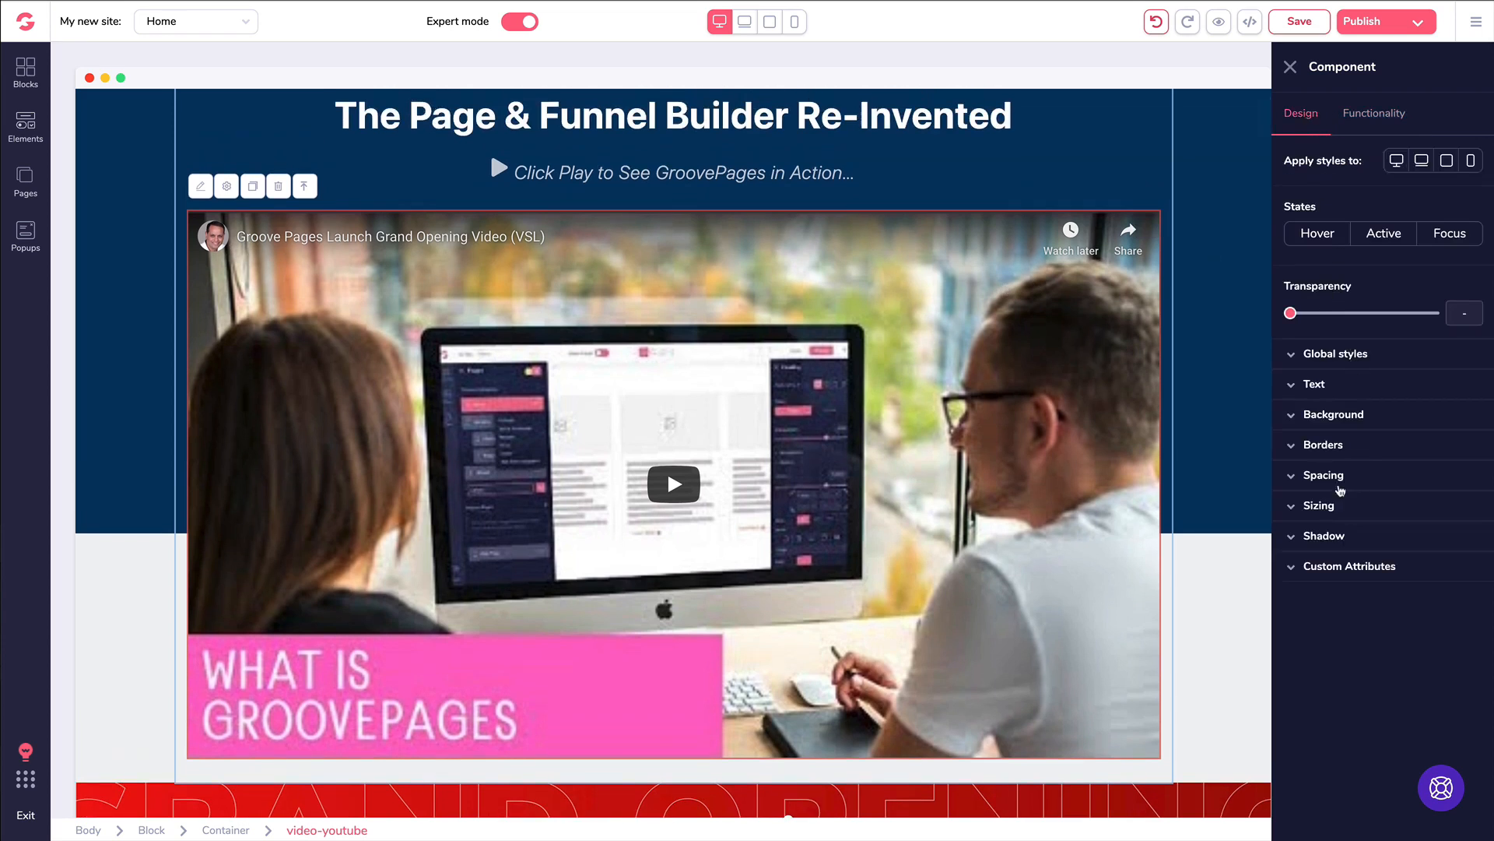
click(1327, 506)
click(1331, 559)
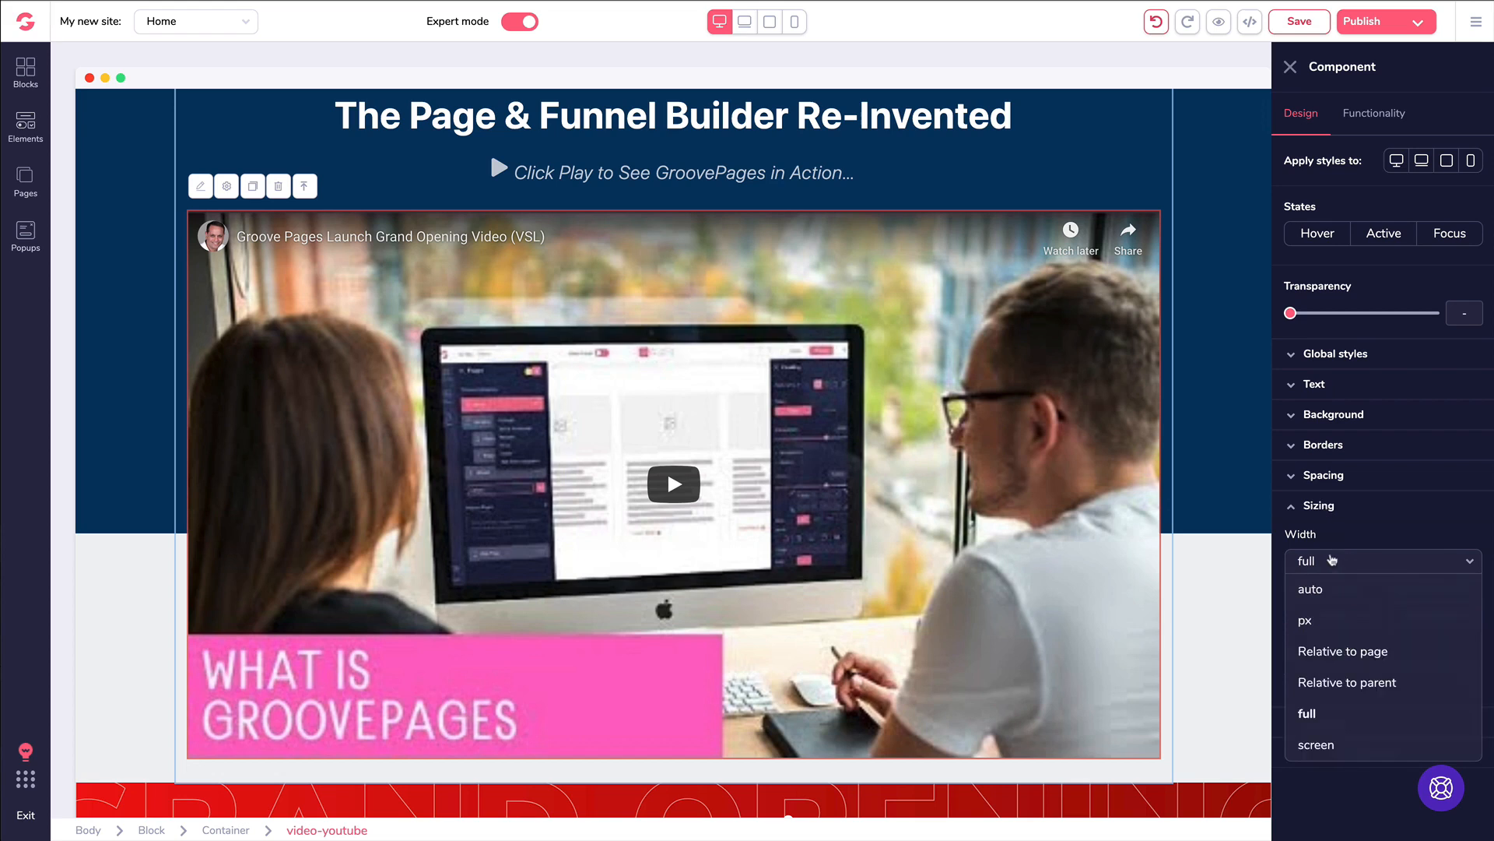
click(1339, 682)
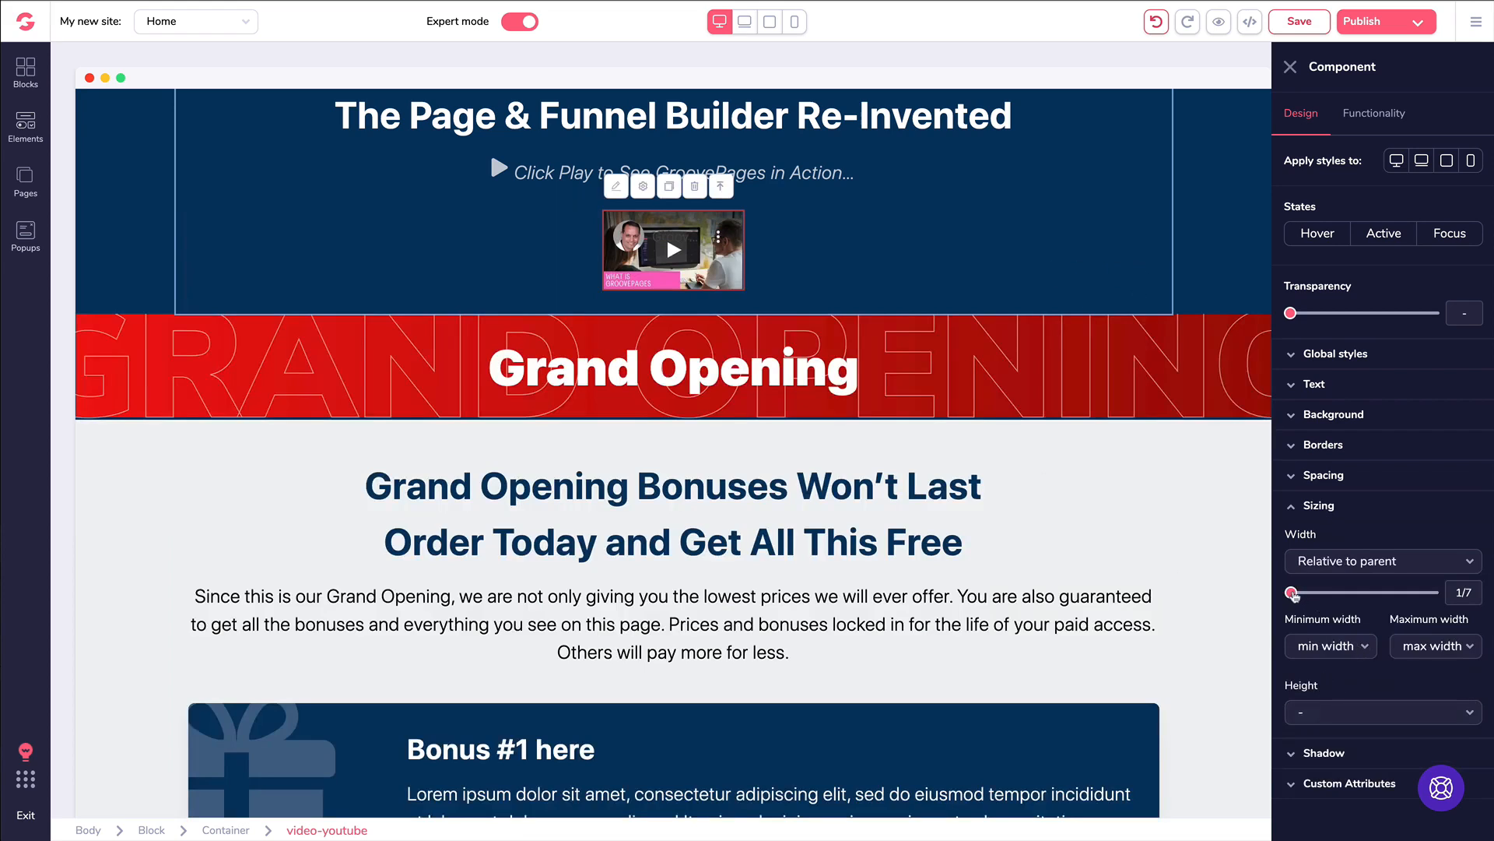
drag(1291, 592, 1398, 593)
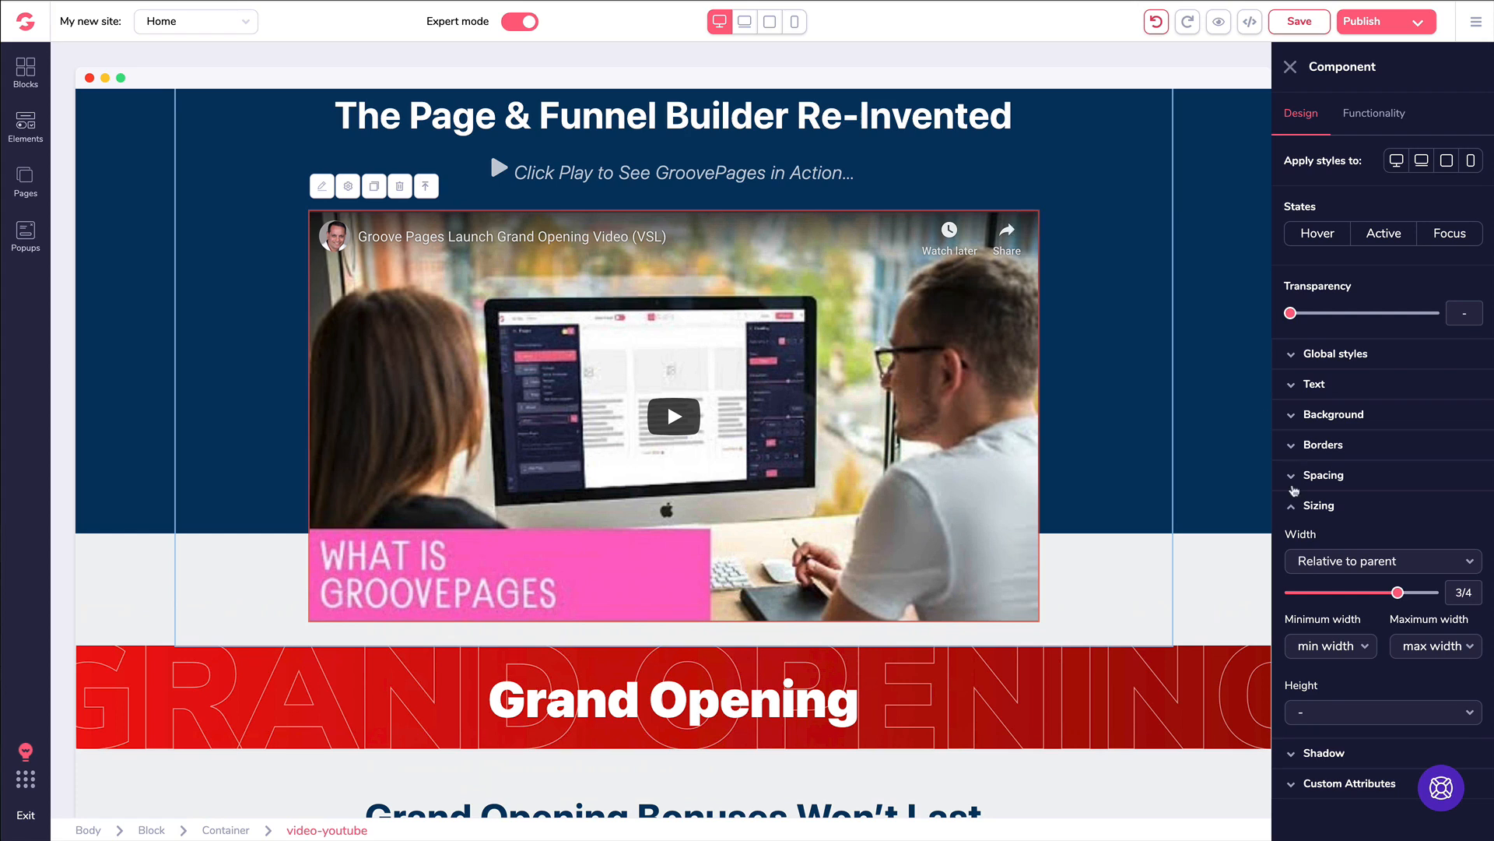
click(1292, 506)
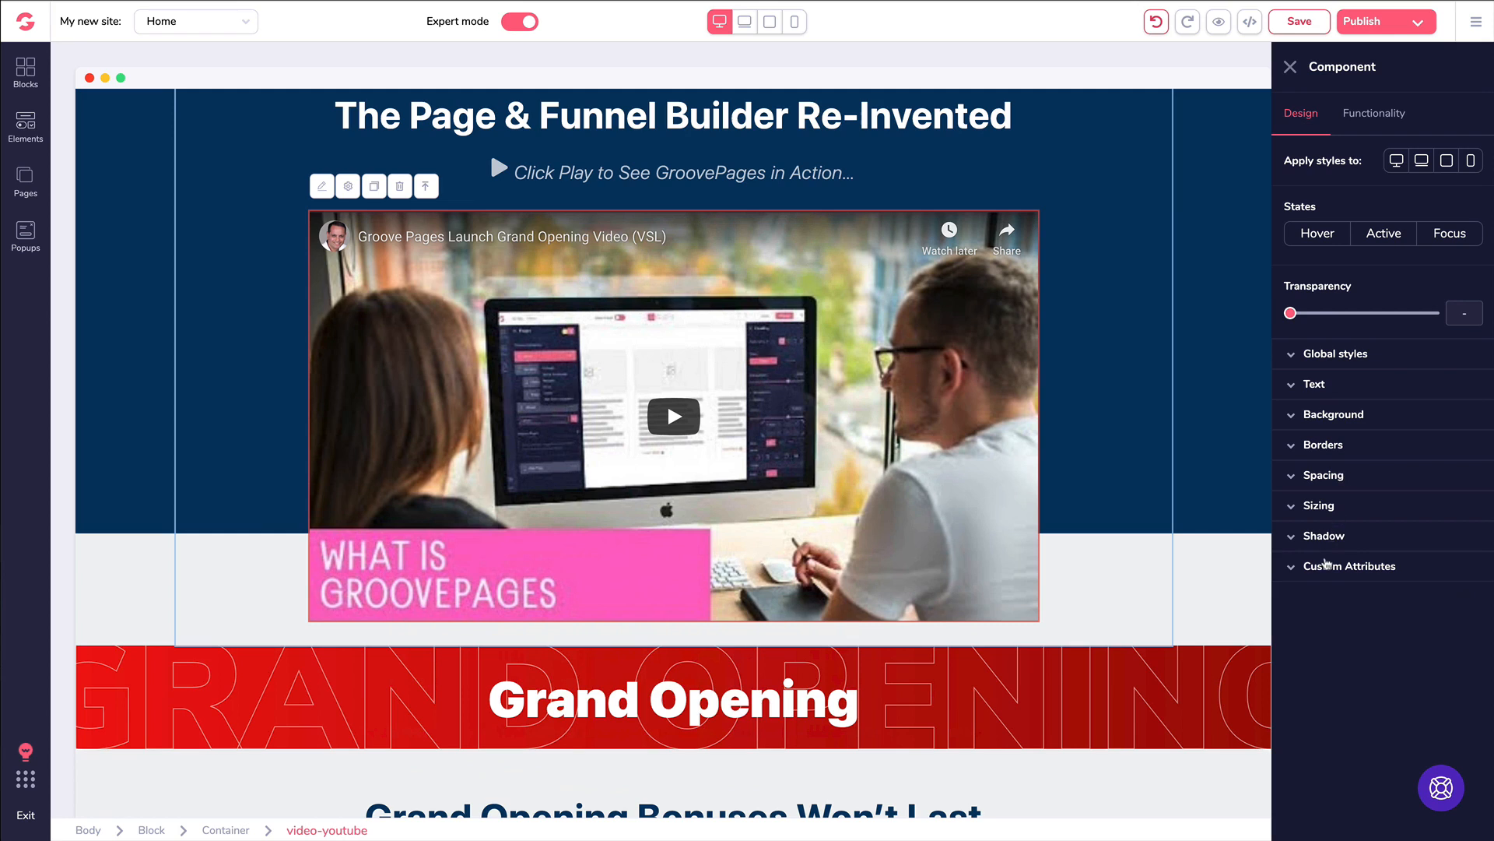
Examine the video's custom attributes and display options, close its settings and return to the form block
click(1323, 567)
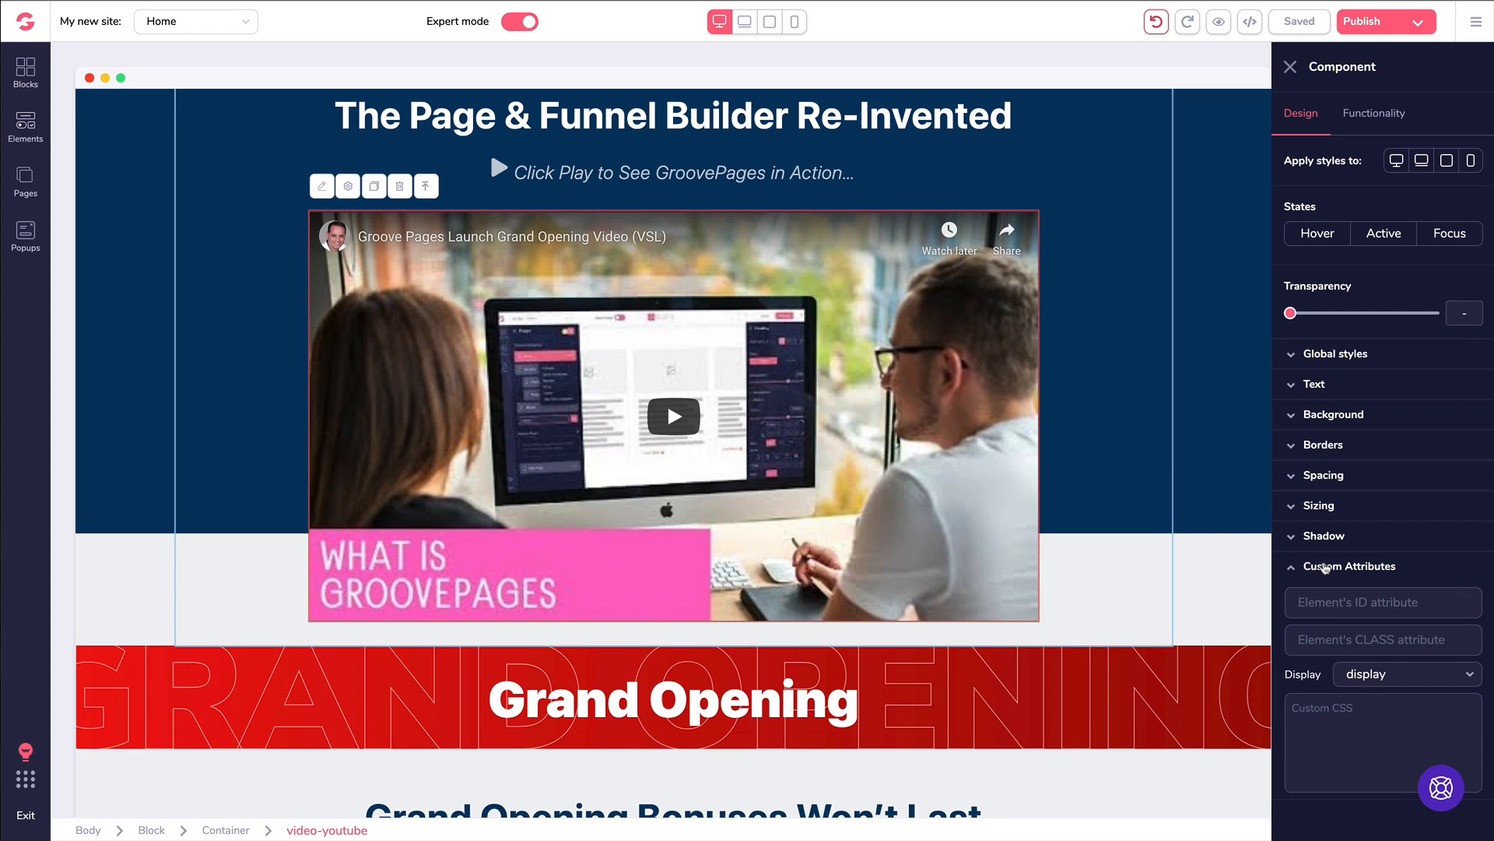
click(1358, 674)
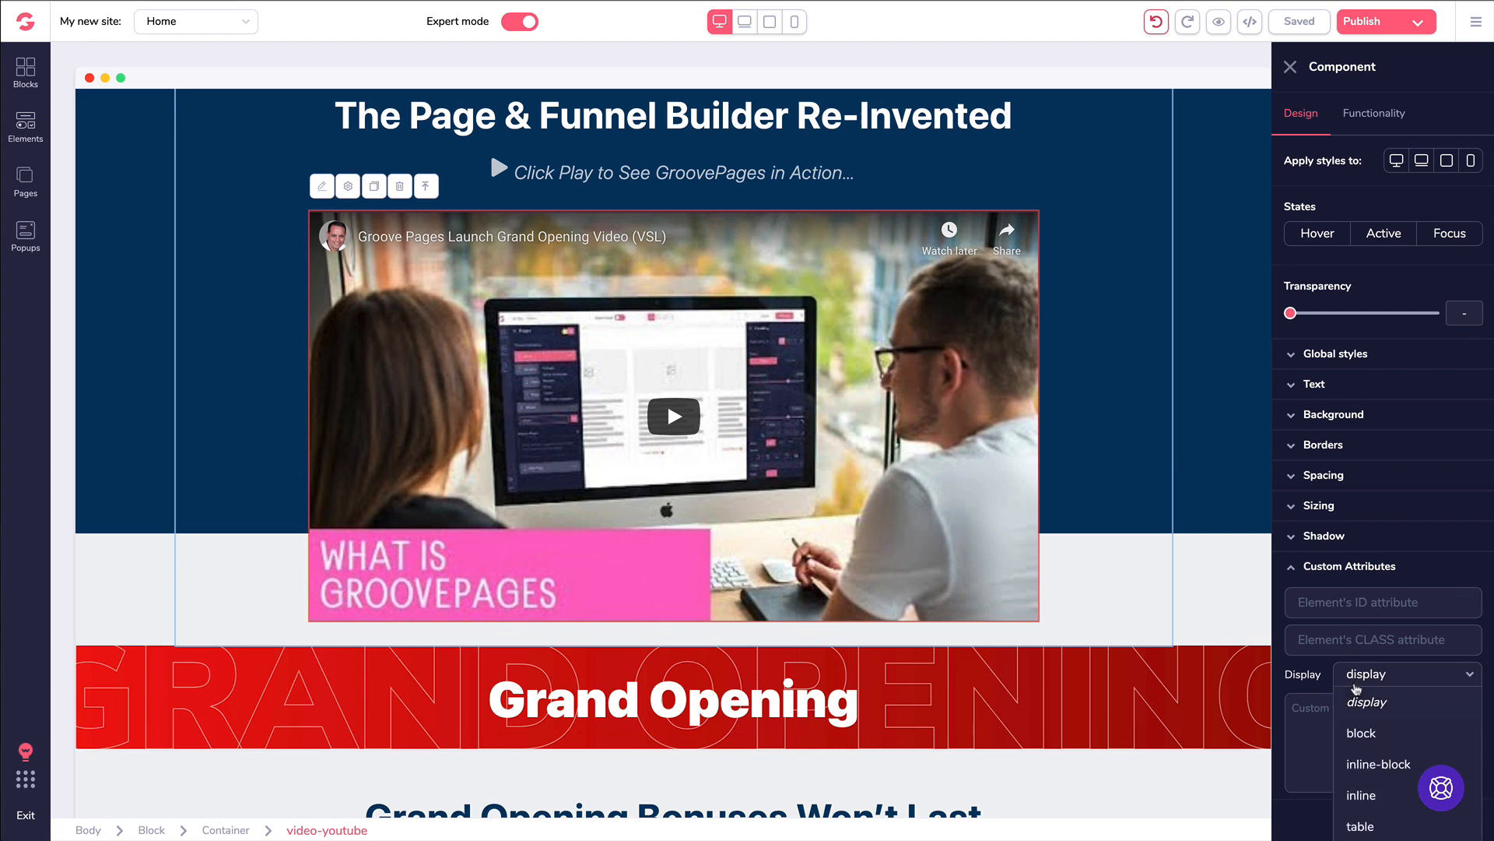
scroll(1359, 672, down, 1)
scroll(1359, 671, up, 2)
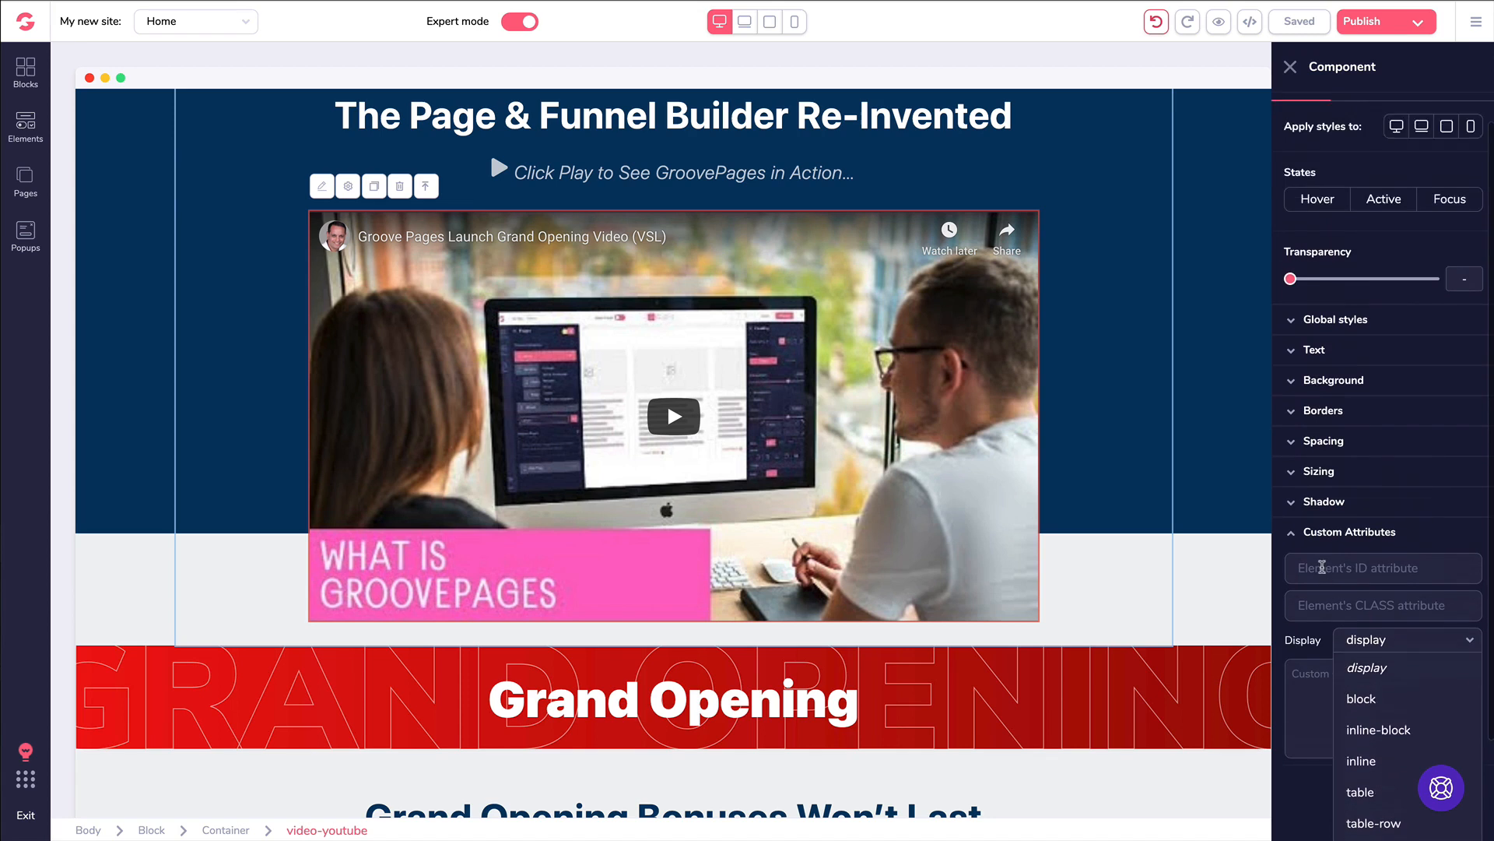
click(1322, 569)
click(1294, 569)
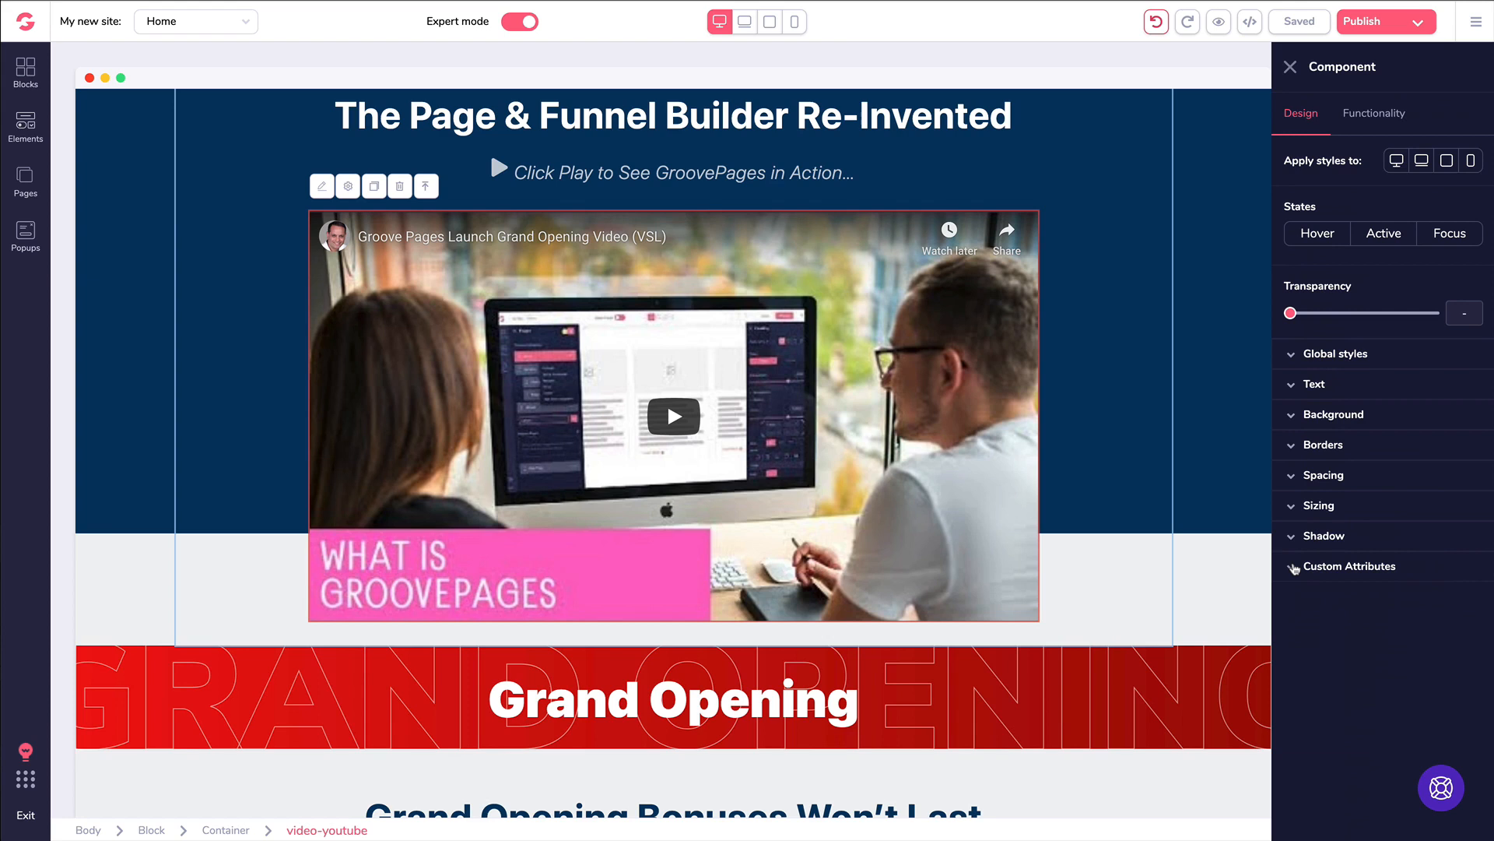
click(1290, 66)
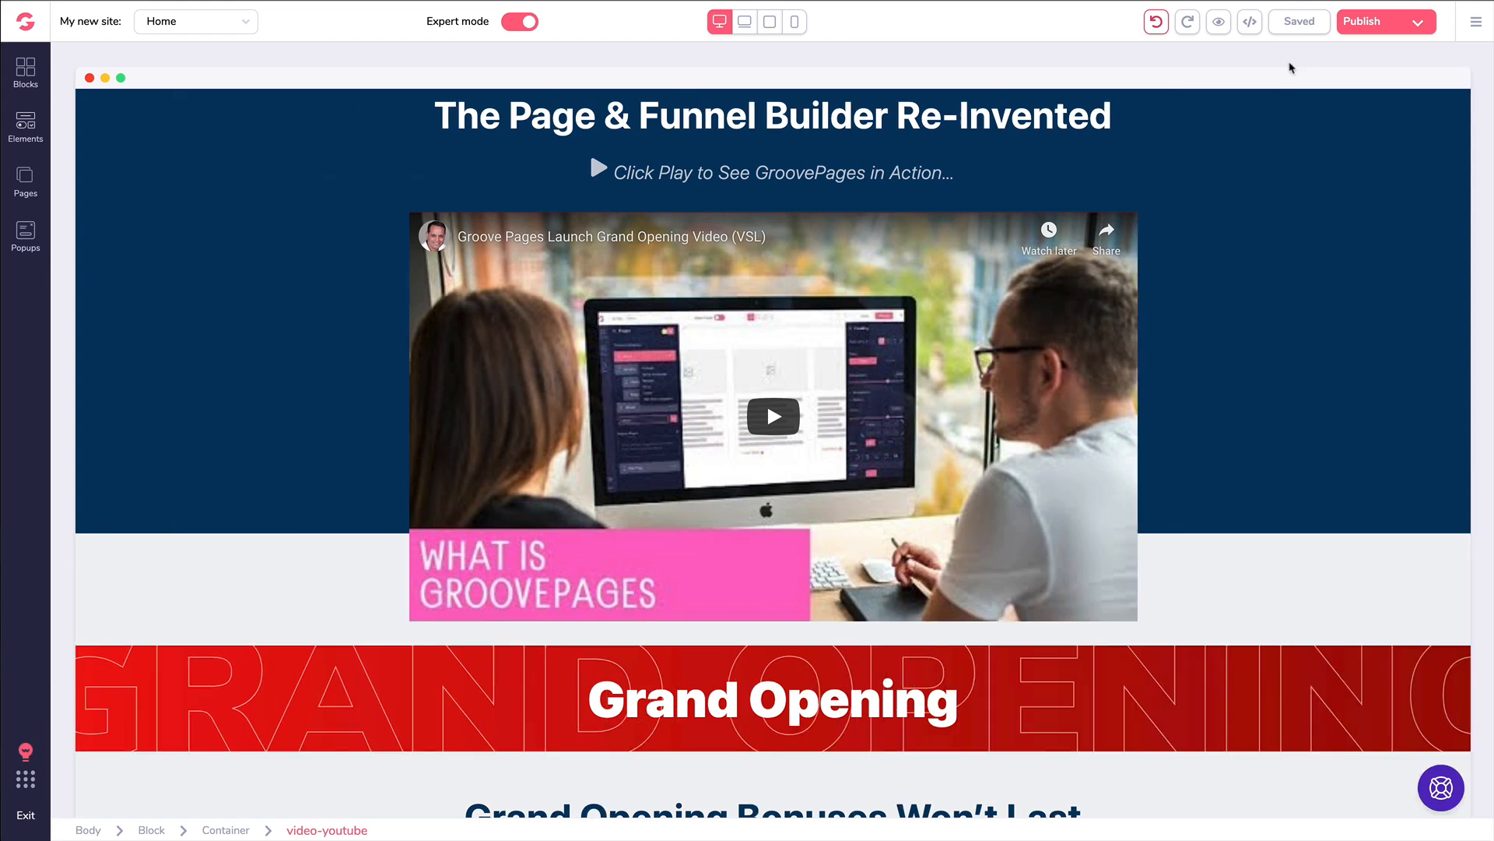
scroll(849, 243, down, 5)
scroll(849, 243, down, 20)
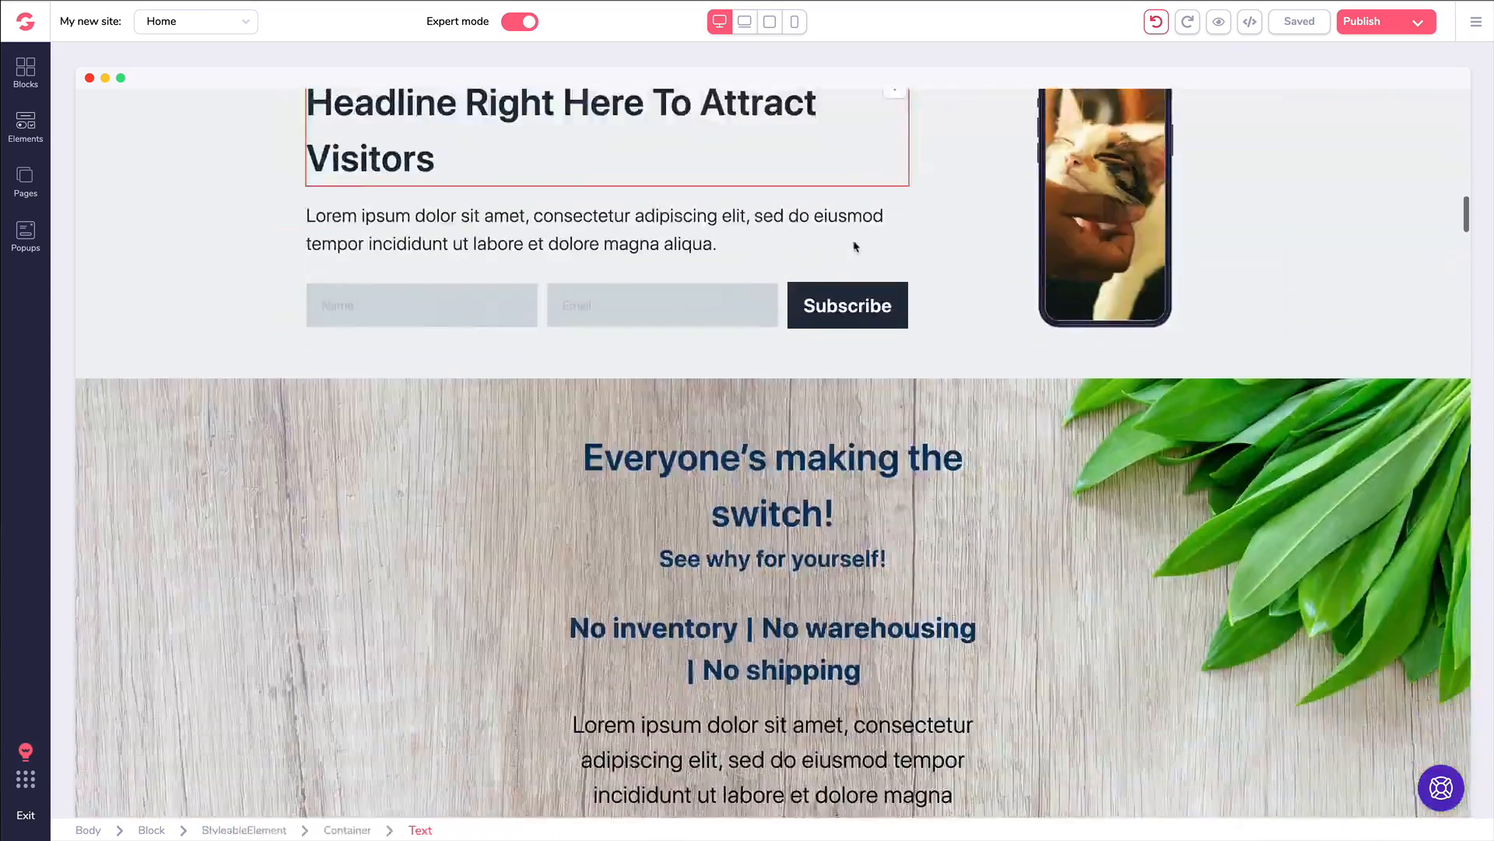
Insert a Collapse element above Question #1 in the Frequently Asked Questions block
scroll(839, 265, down, 20)
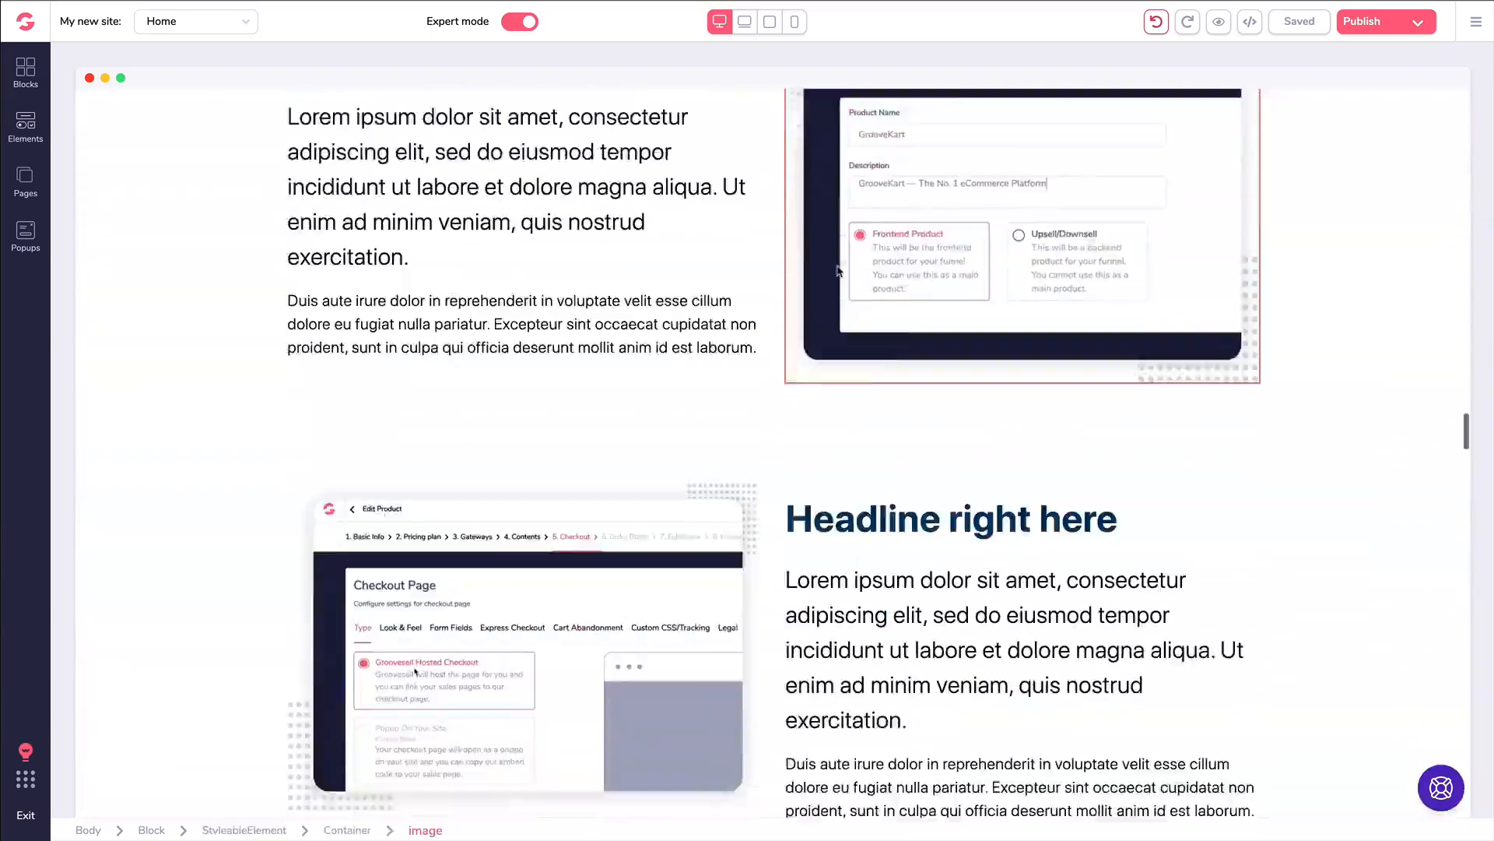
scroll(839, 274, down, 17)
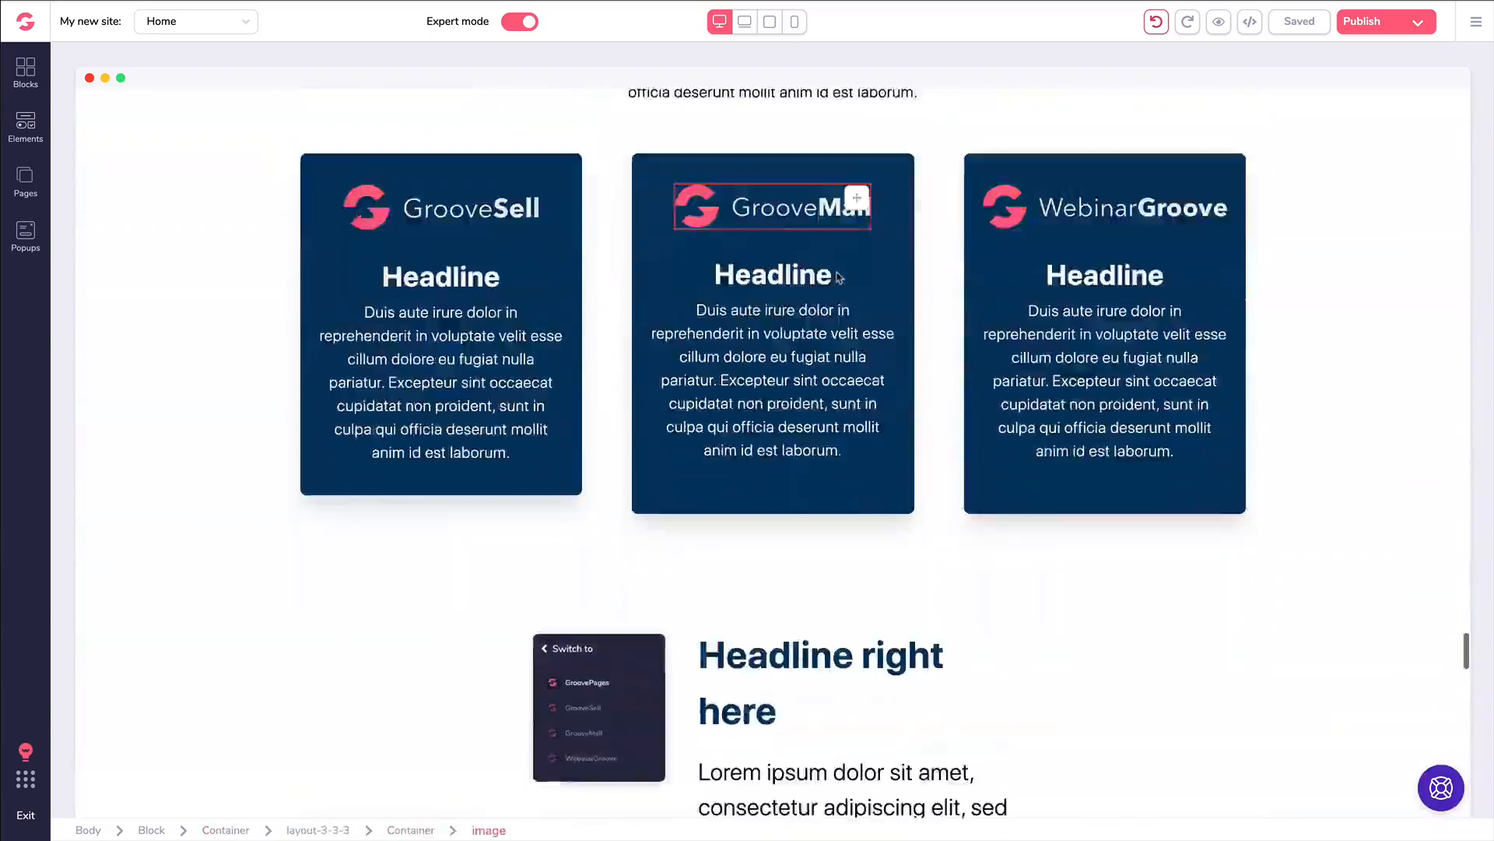
scroll(837, 276, down, 6)
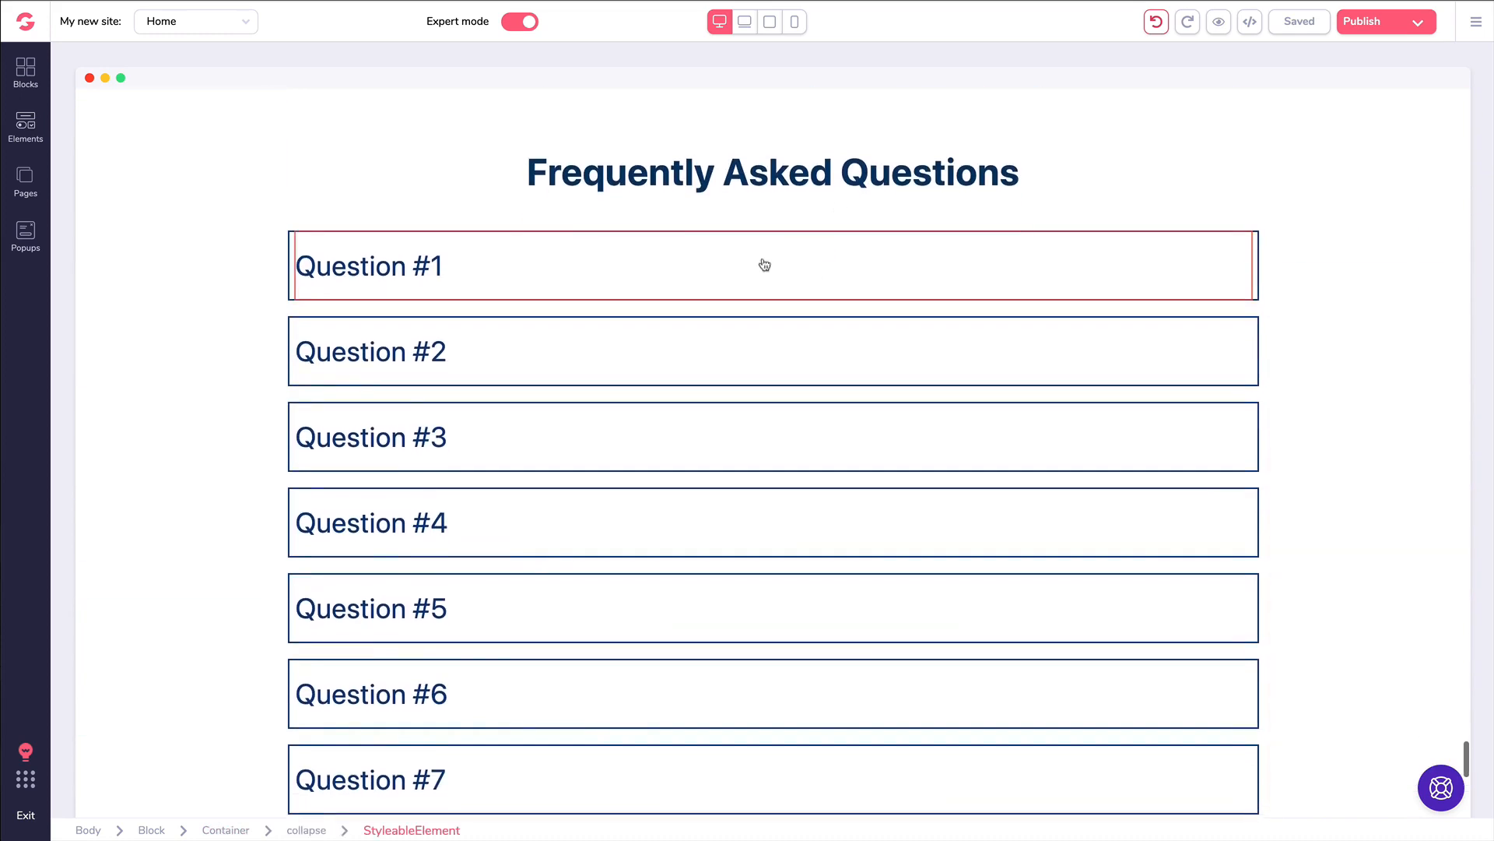
click(44, 136)
scroll(182, 222, down, 1)
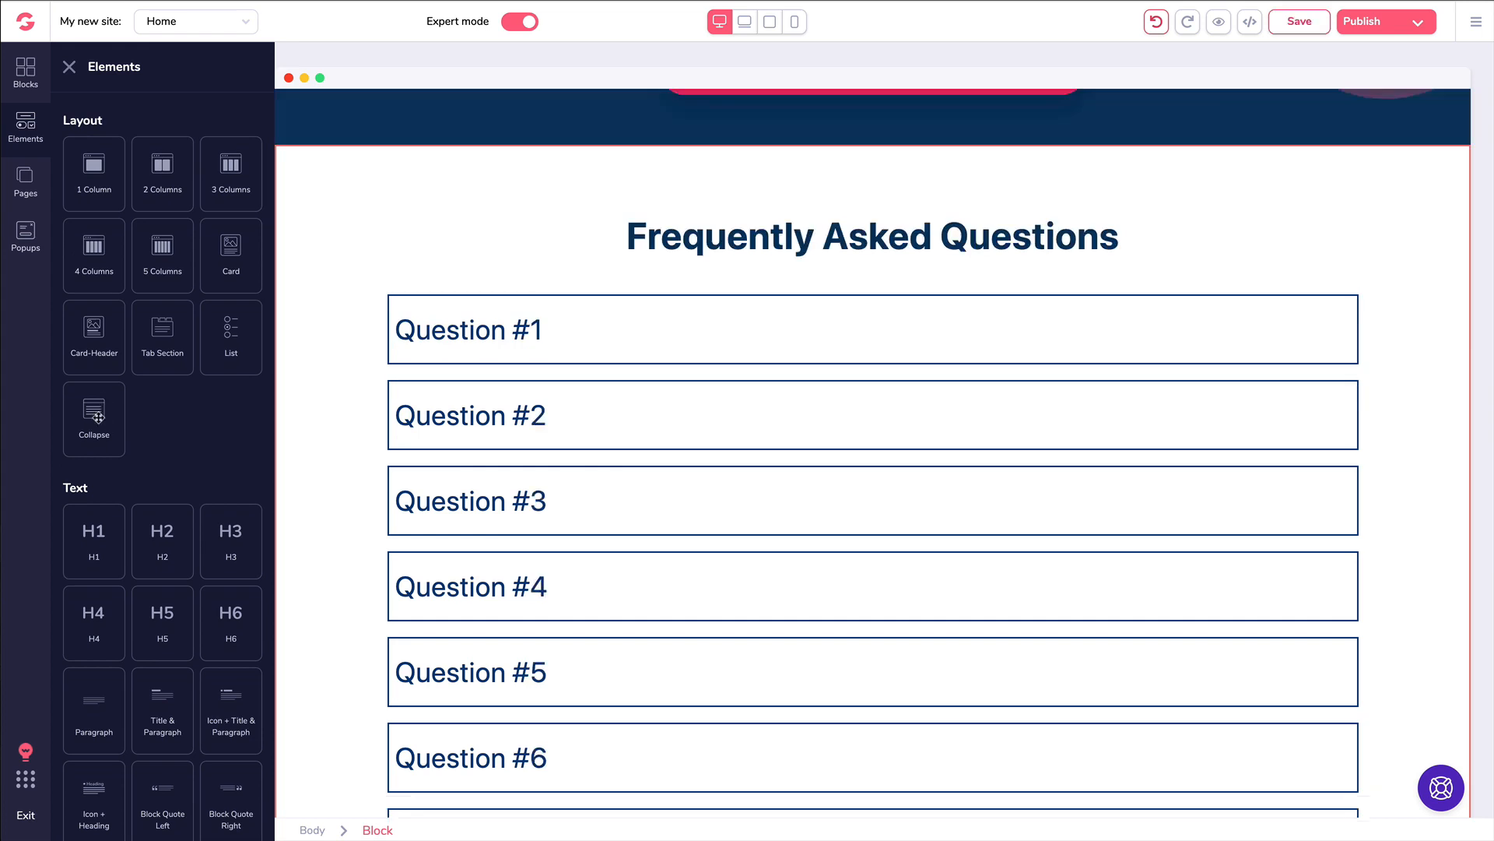
drag(98, 417, 544, 421)
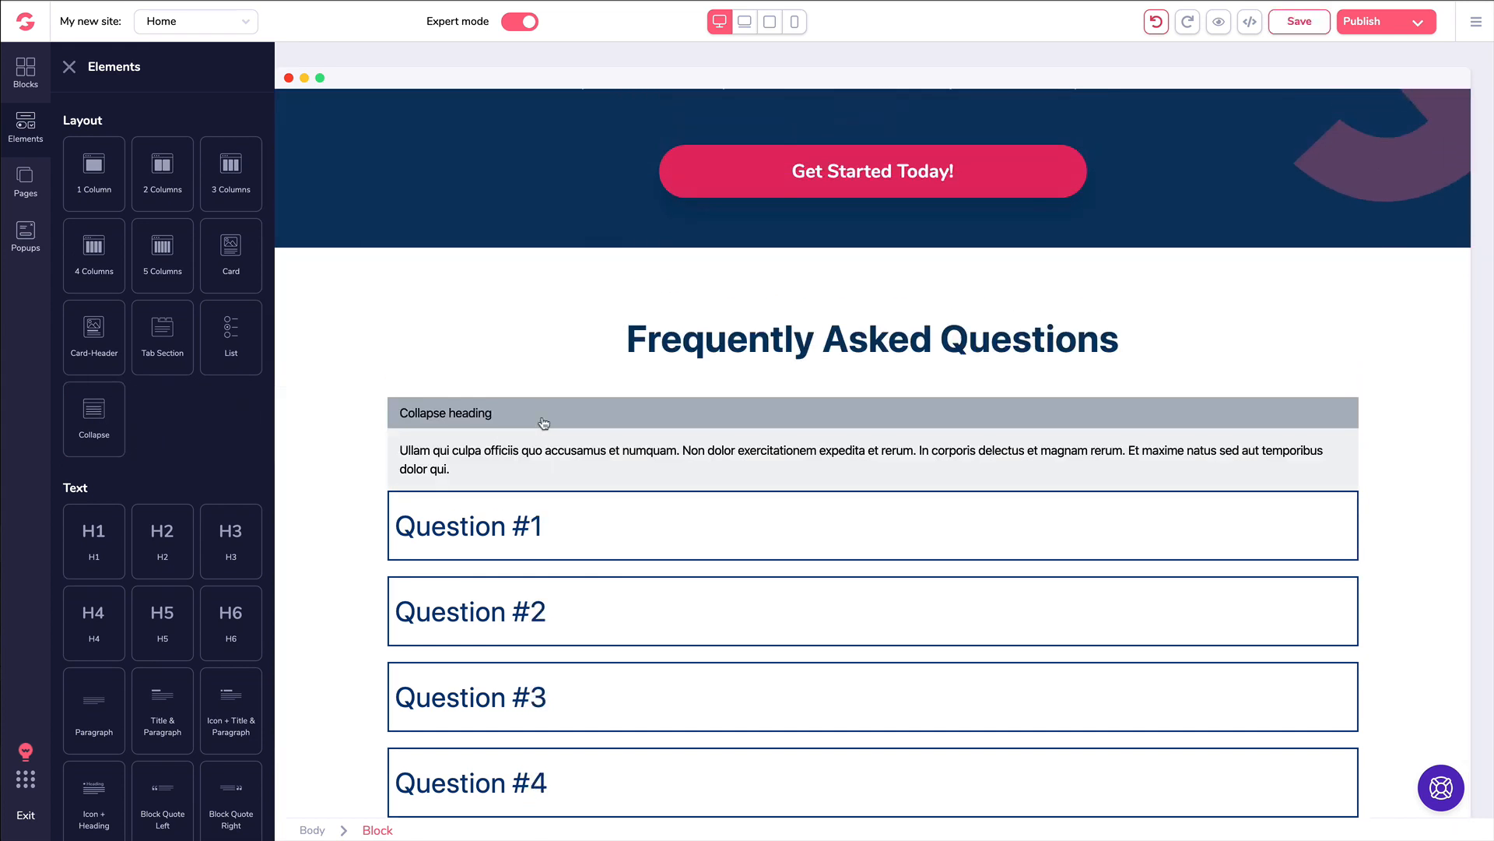
Delete the Collapse element just added above Question #1
scroll(544, 423, down, 1)
click(517, 414)
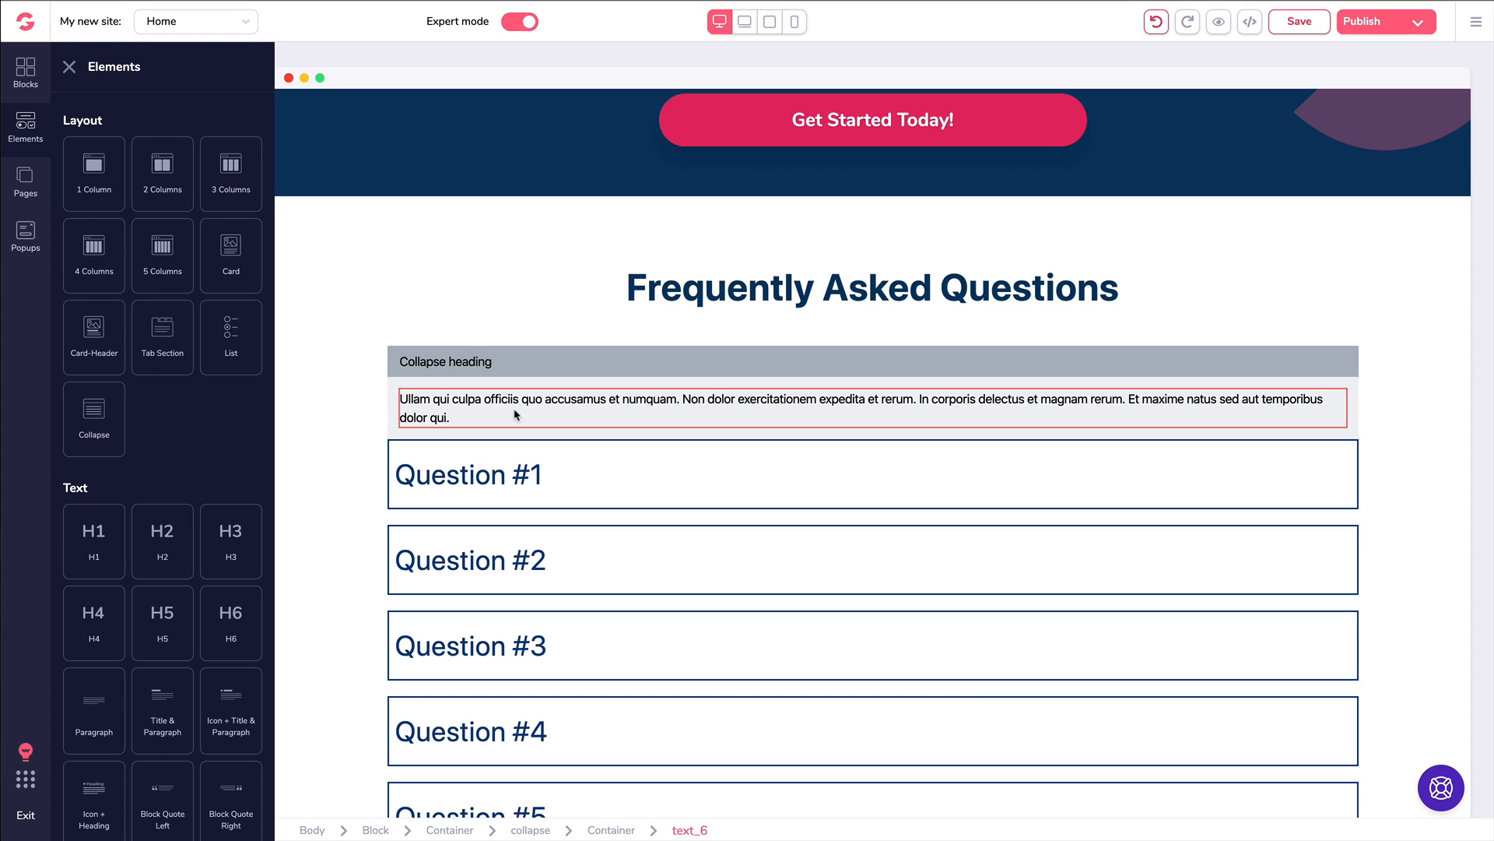
click(473, 373)
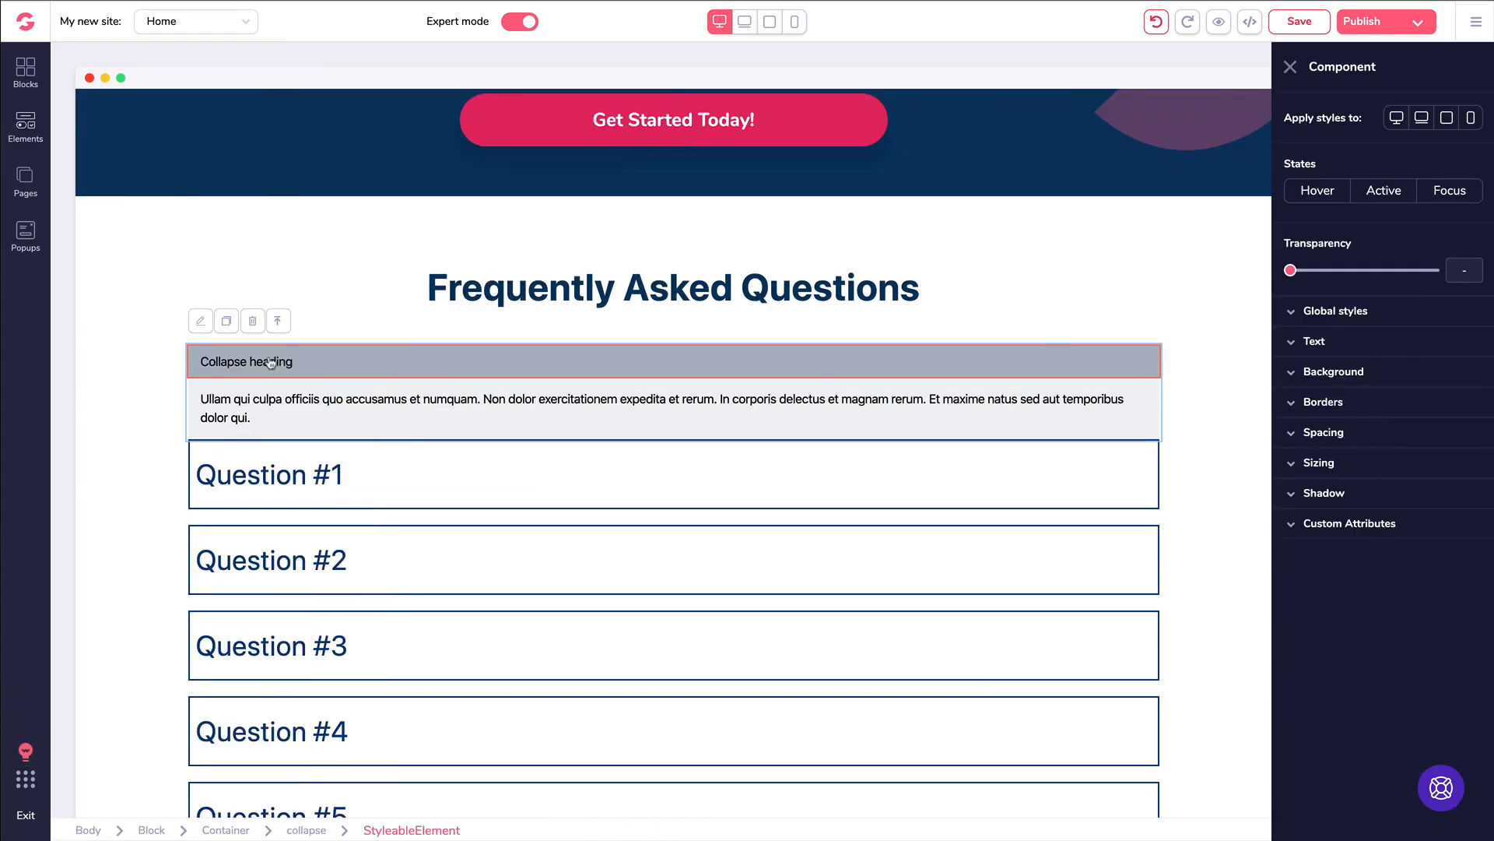
click(254, 322)
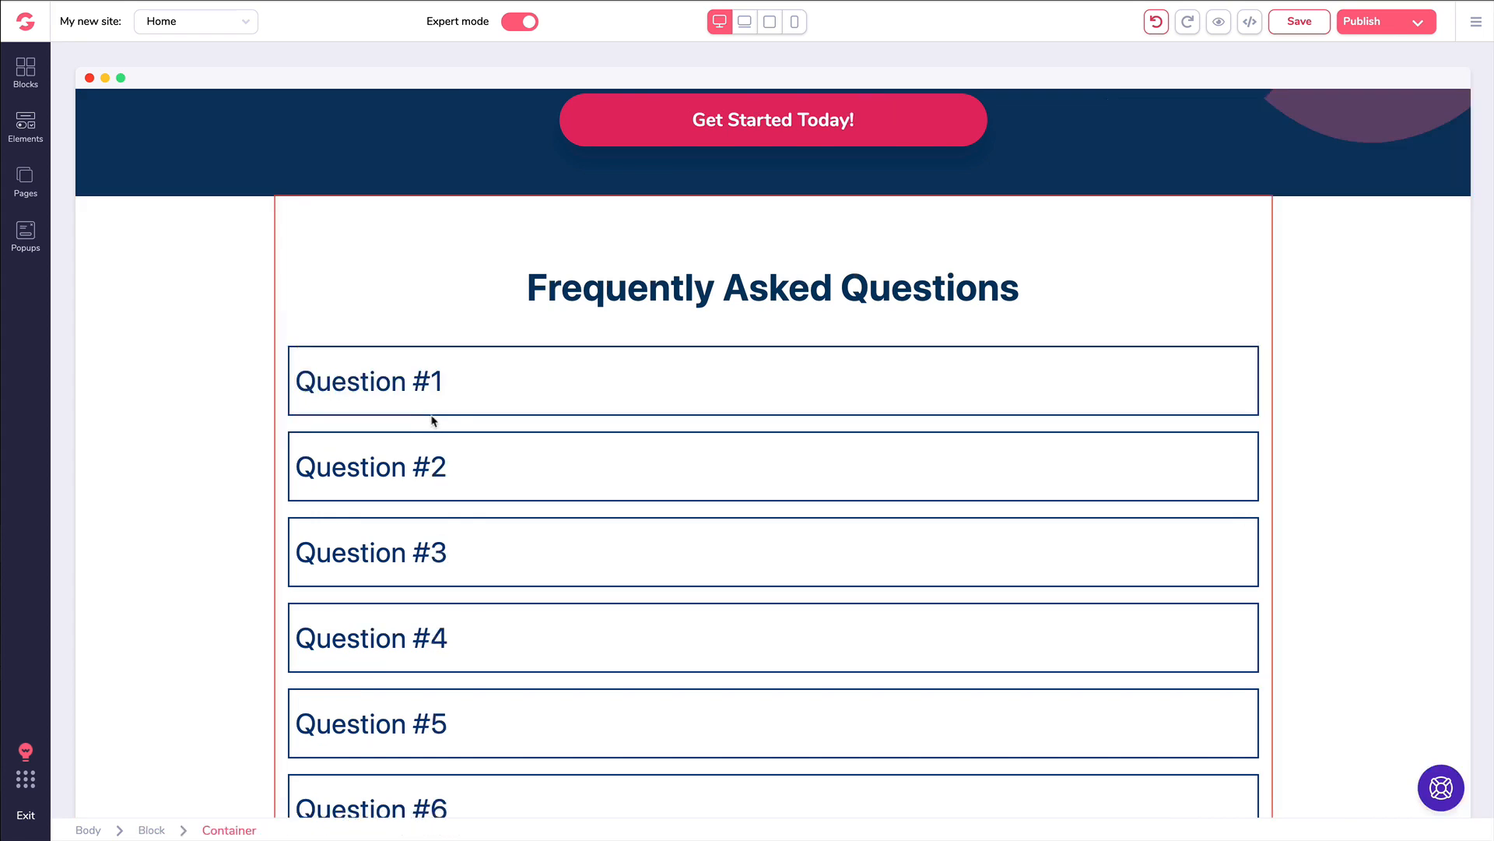
Examine the Question #1 collapse's heading text and open/closed settings, and close them without changes
click(480, 391)
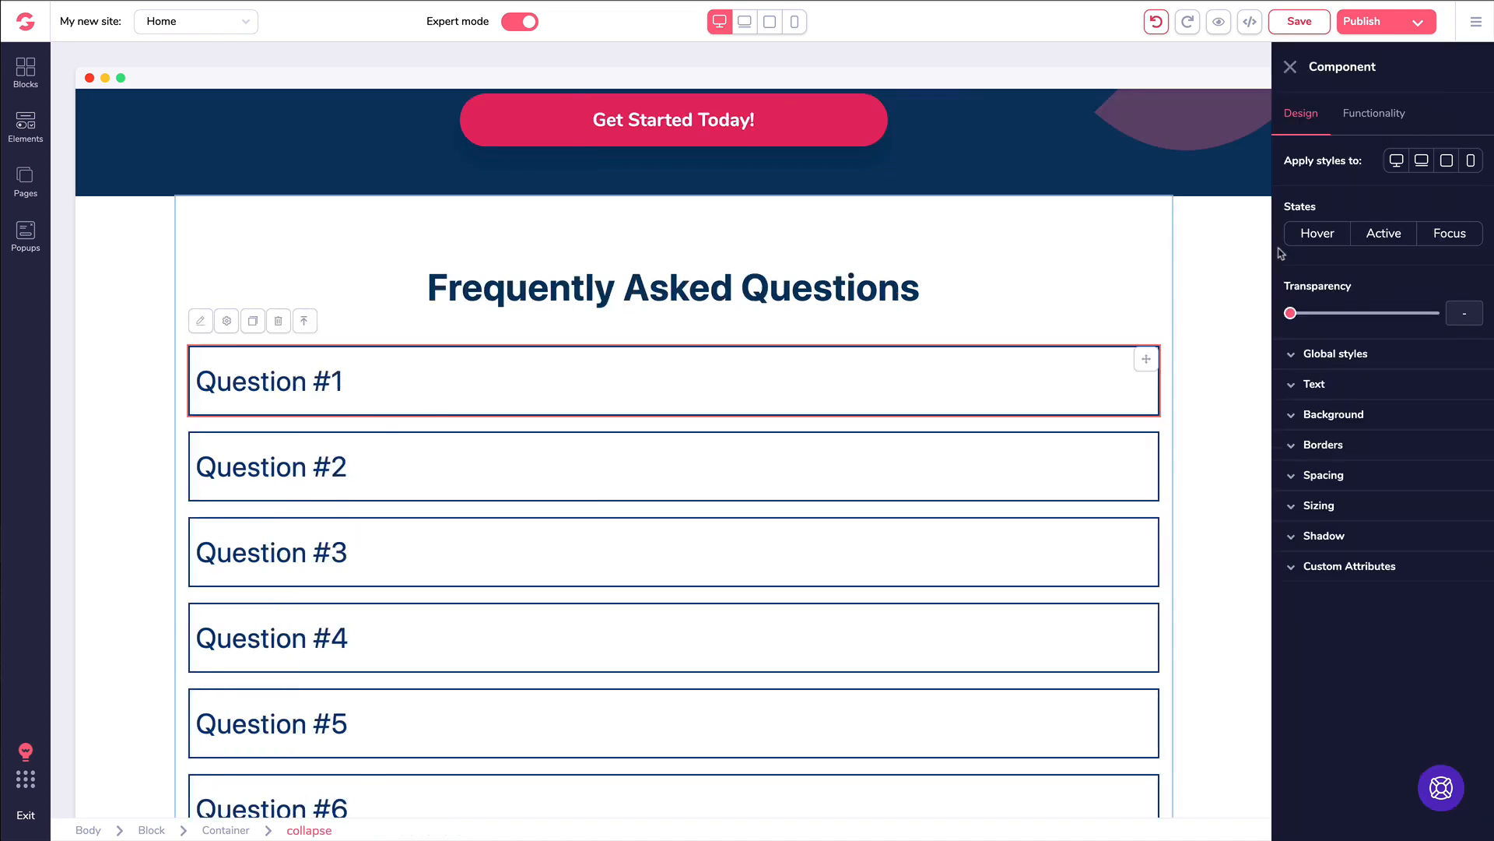
click(1353, 121)
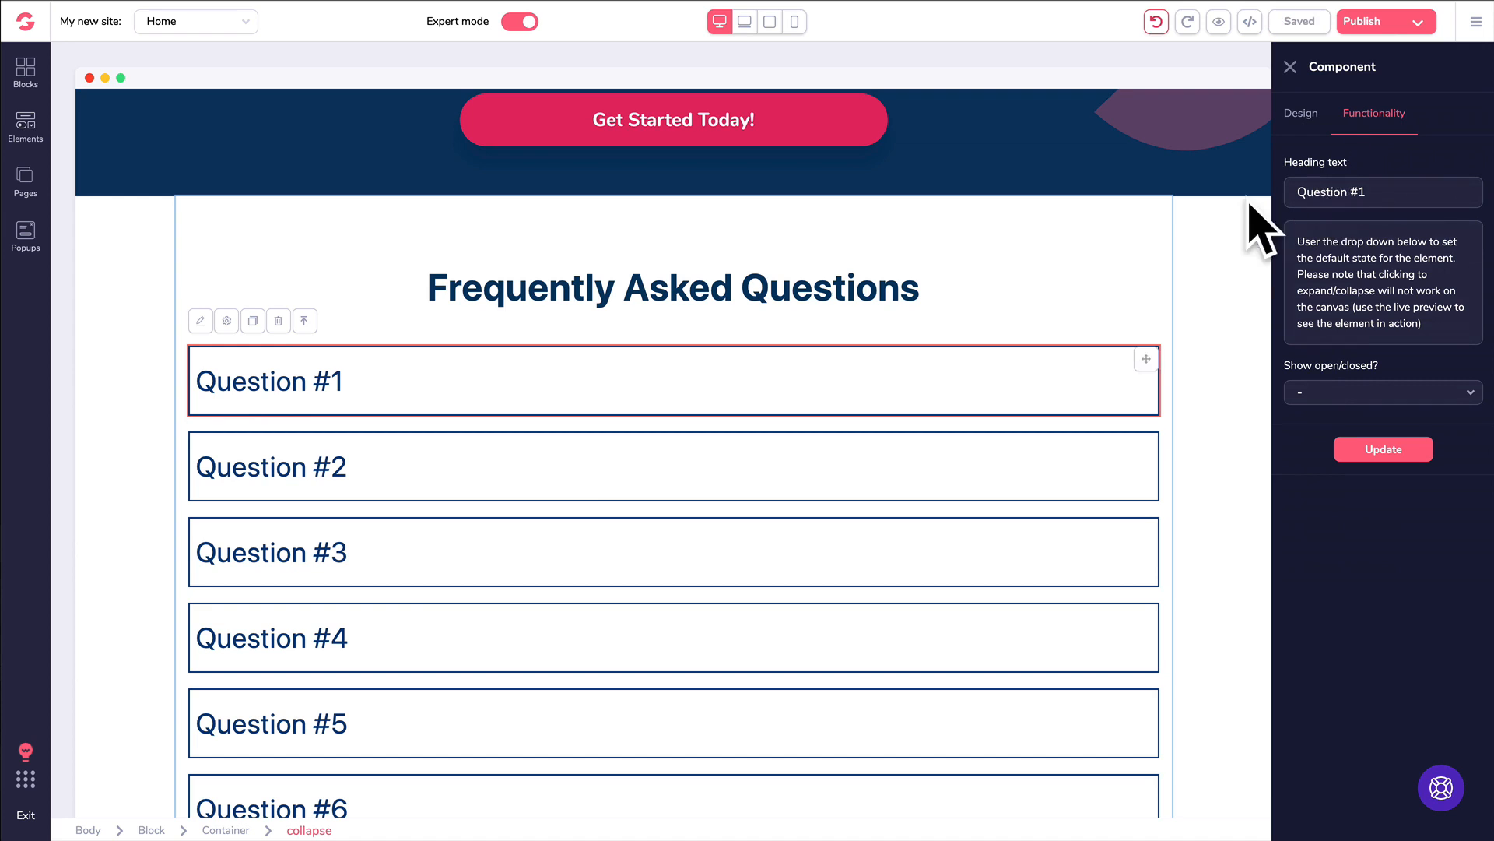
click(1288, 70)
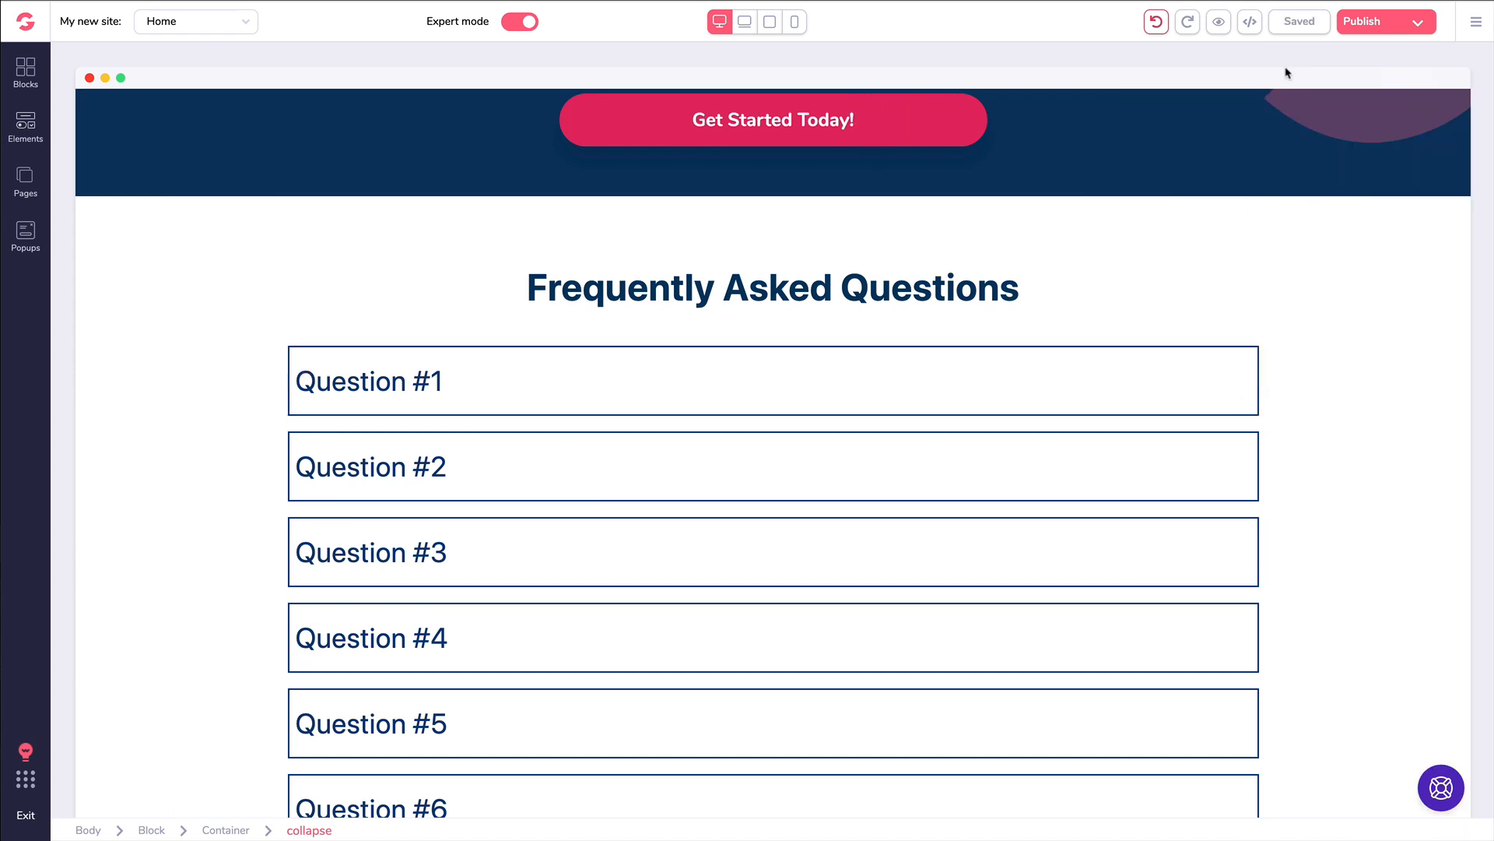
click(591, 364)
click(541, 368)
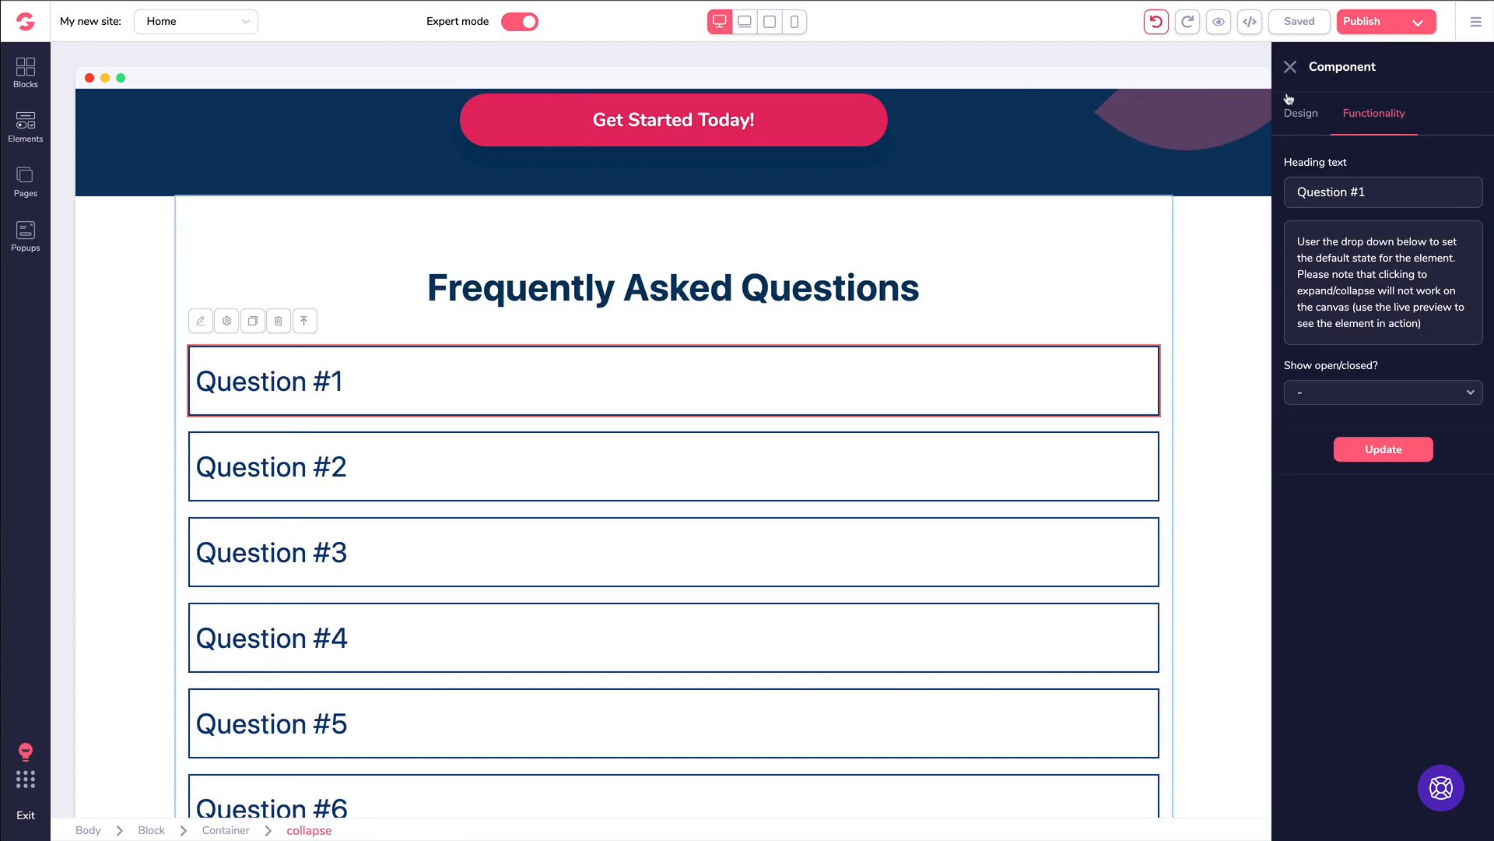
click(1292, 70)
click(688, 290)
Insert a Carousel element above the "Grand Opening Bonuses Won't Last" heading, just below the red Grand Opening banner
scroll(689, 296, up, 7)
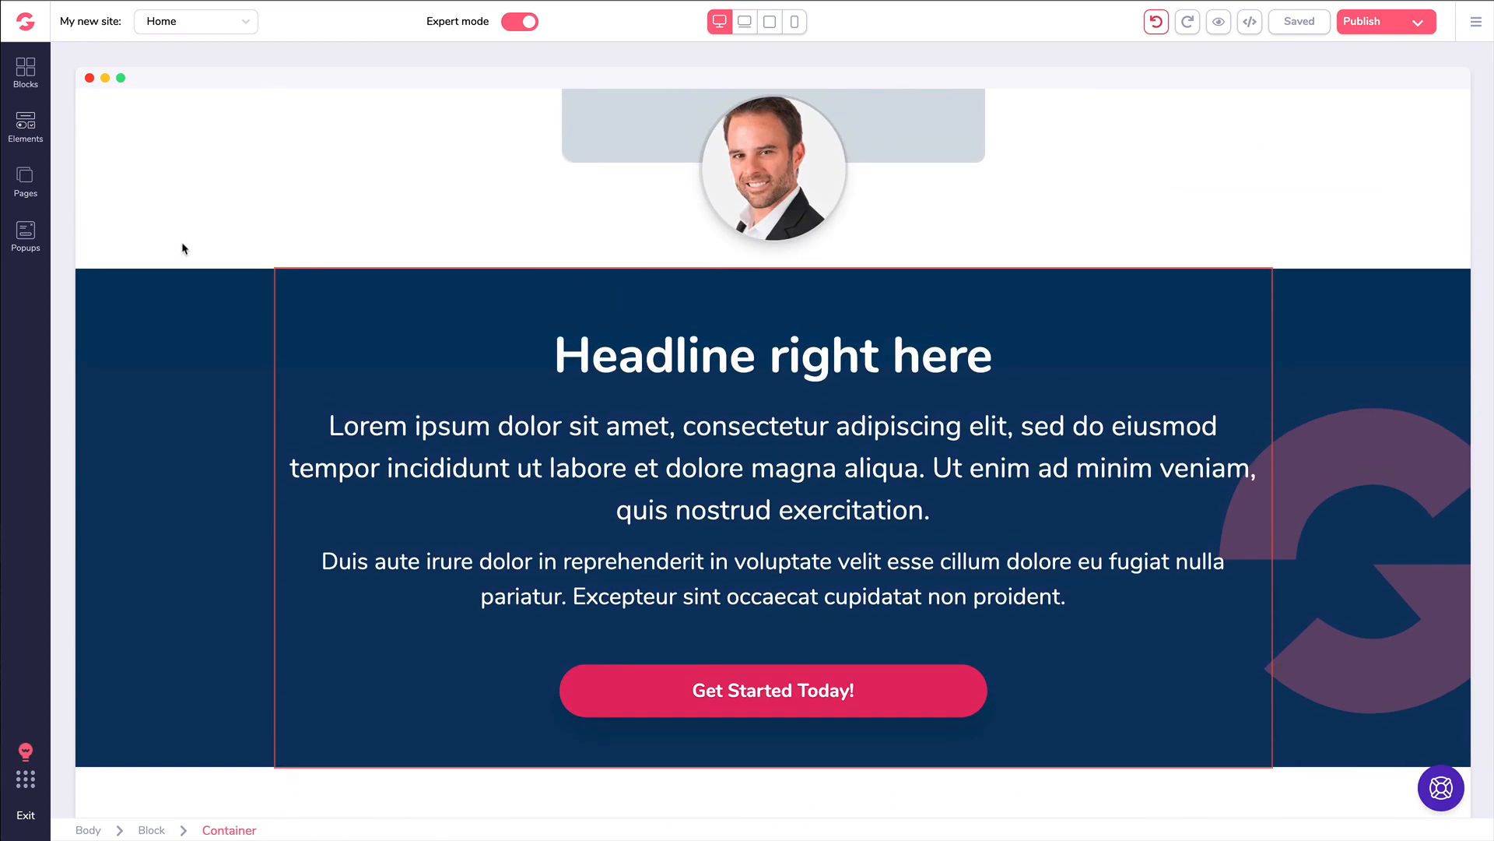
click(183, 249)
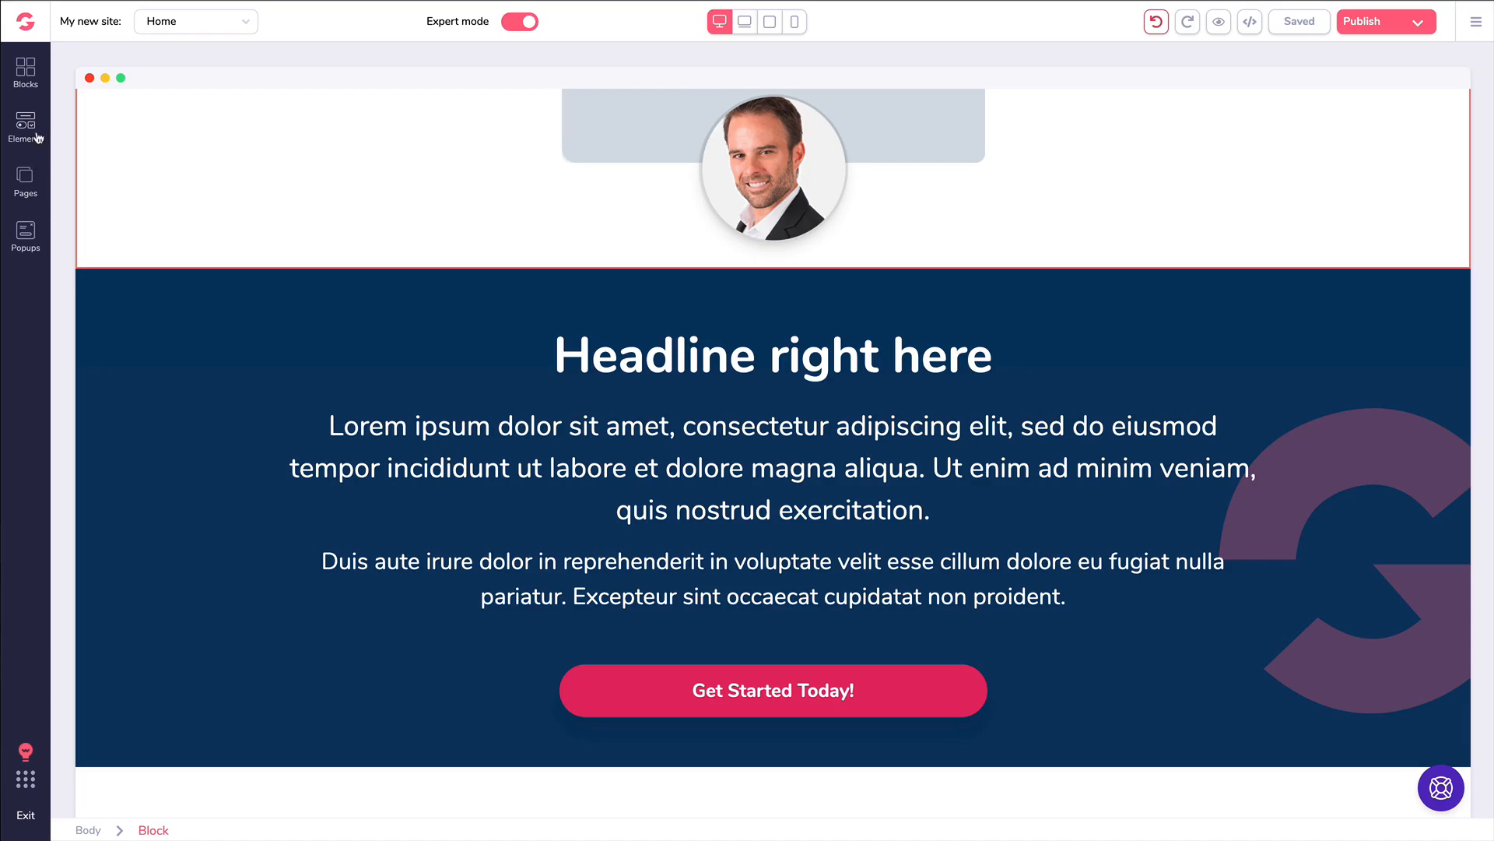
scroll(381, 212, up, 15)
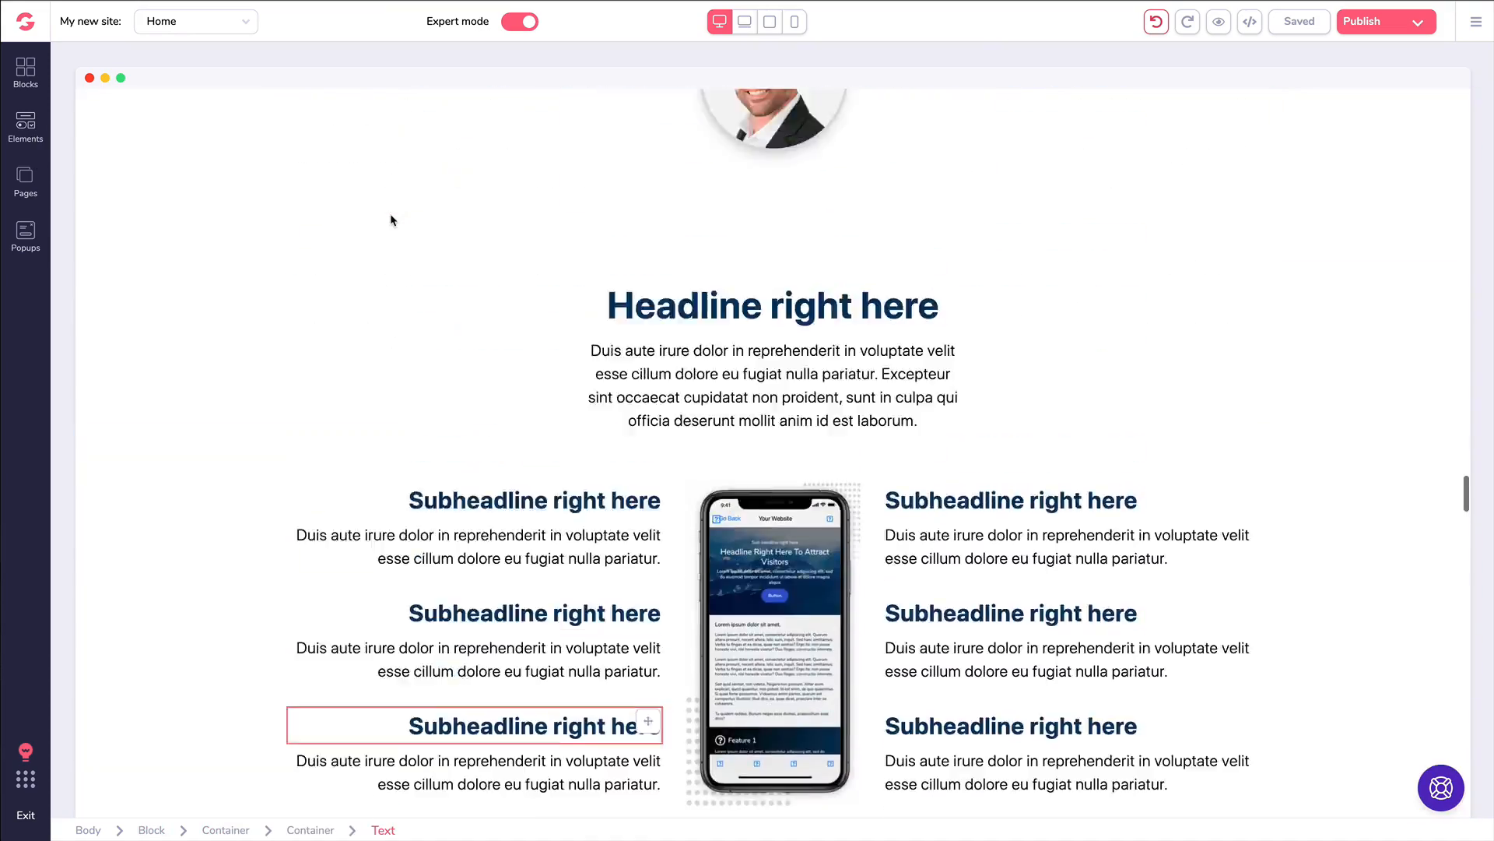
scroll(390, 221, up, 12)
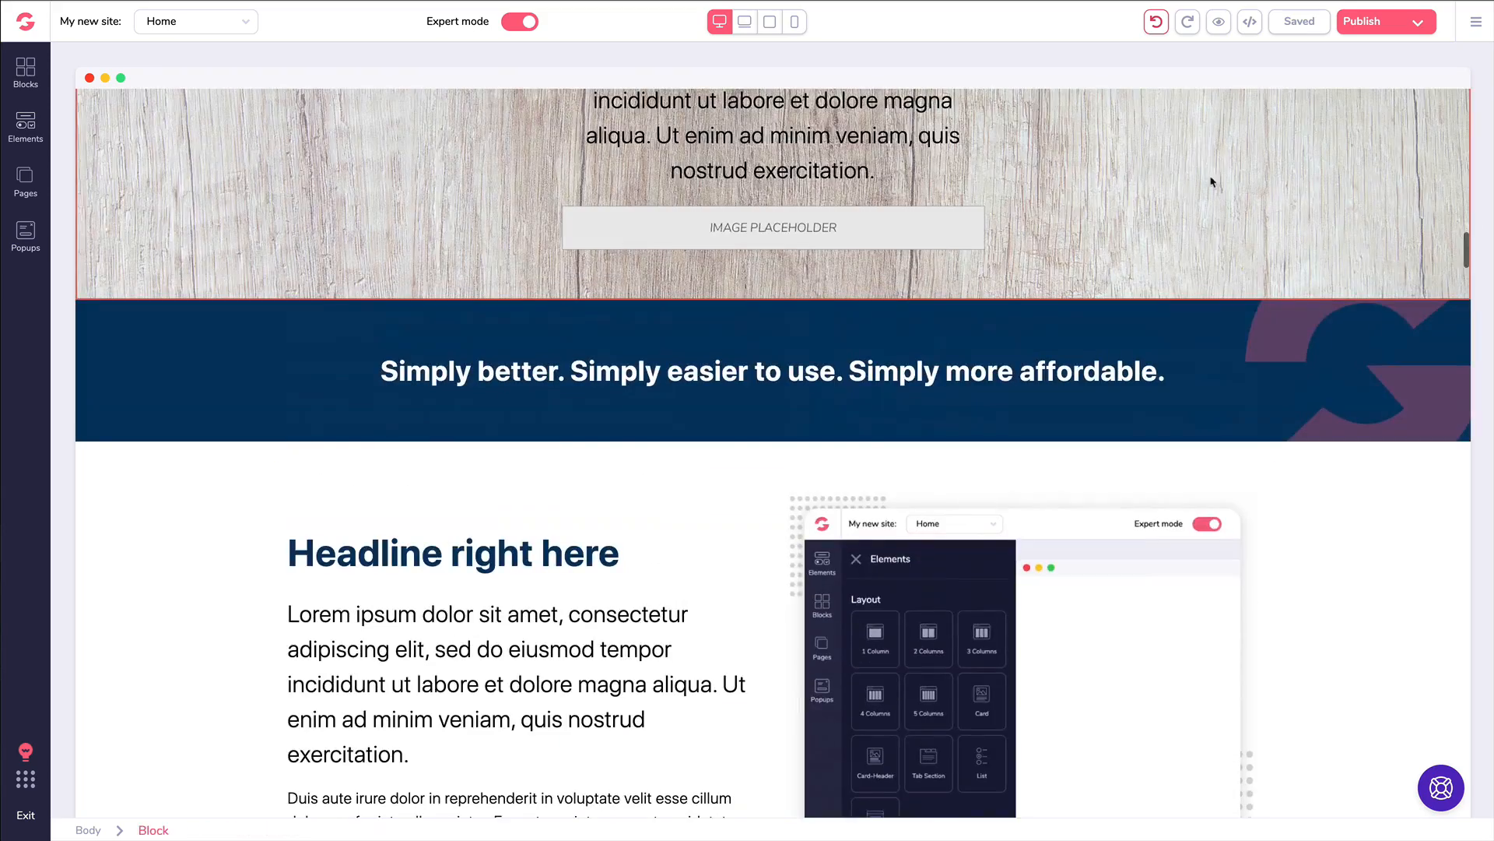
scroll(1484, 262, up, 15)
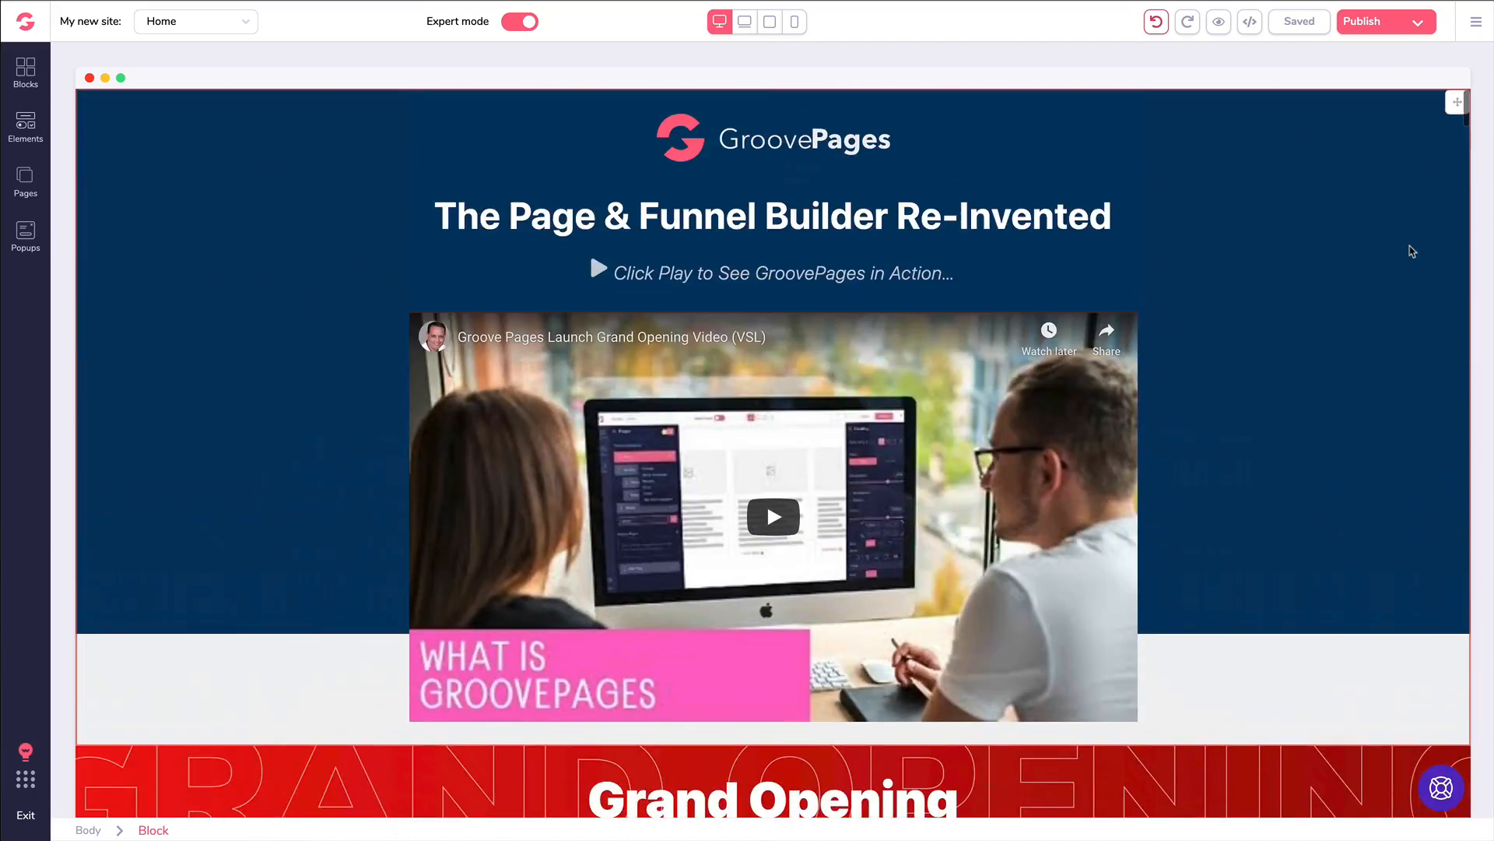
scroll(1274, 239, down, 5)
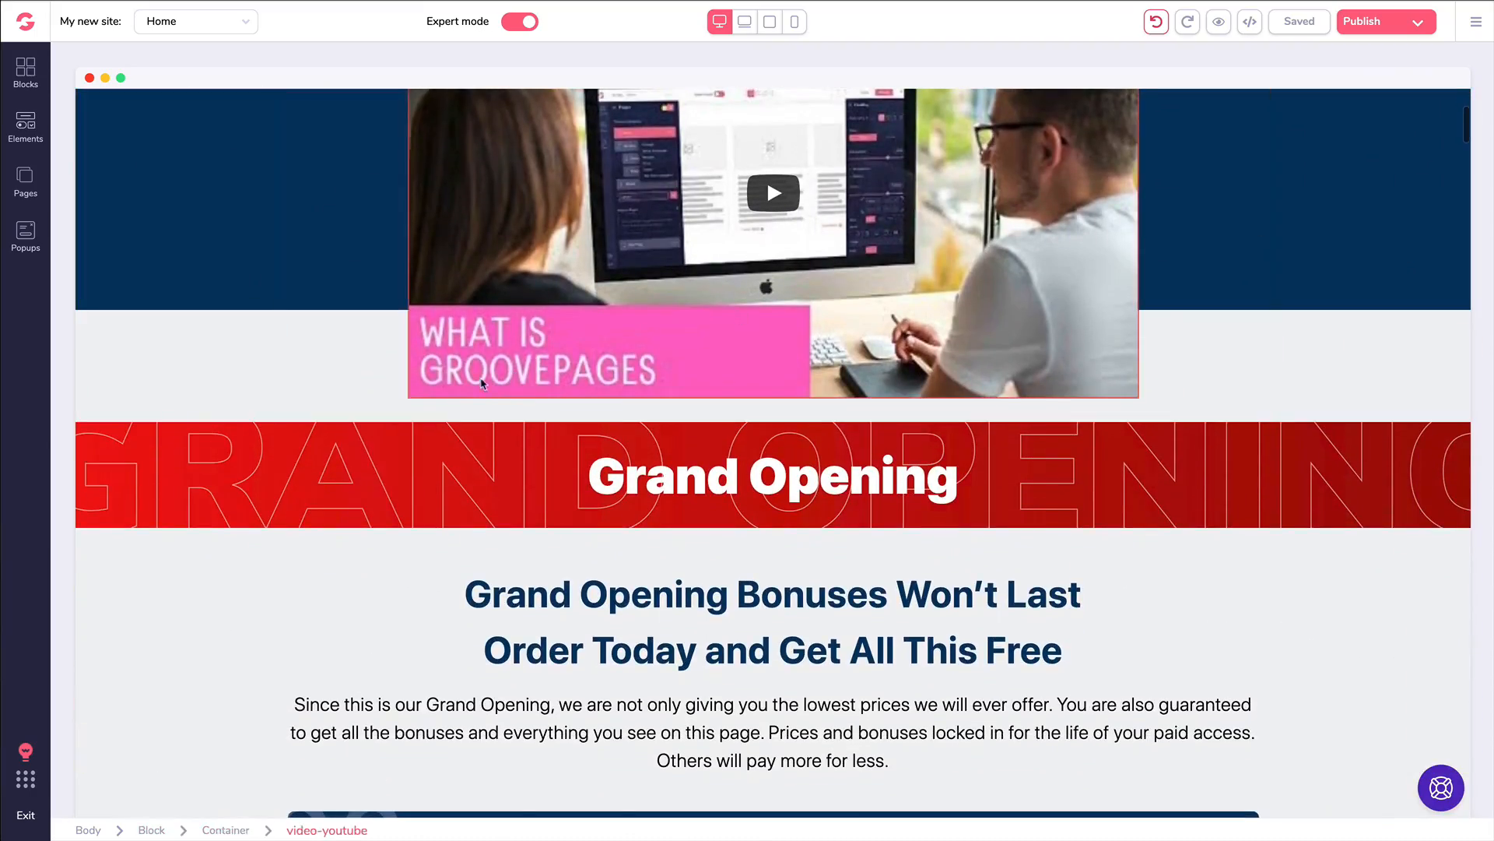
scroll(467, 397, down, 1)
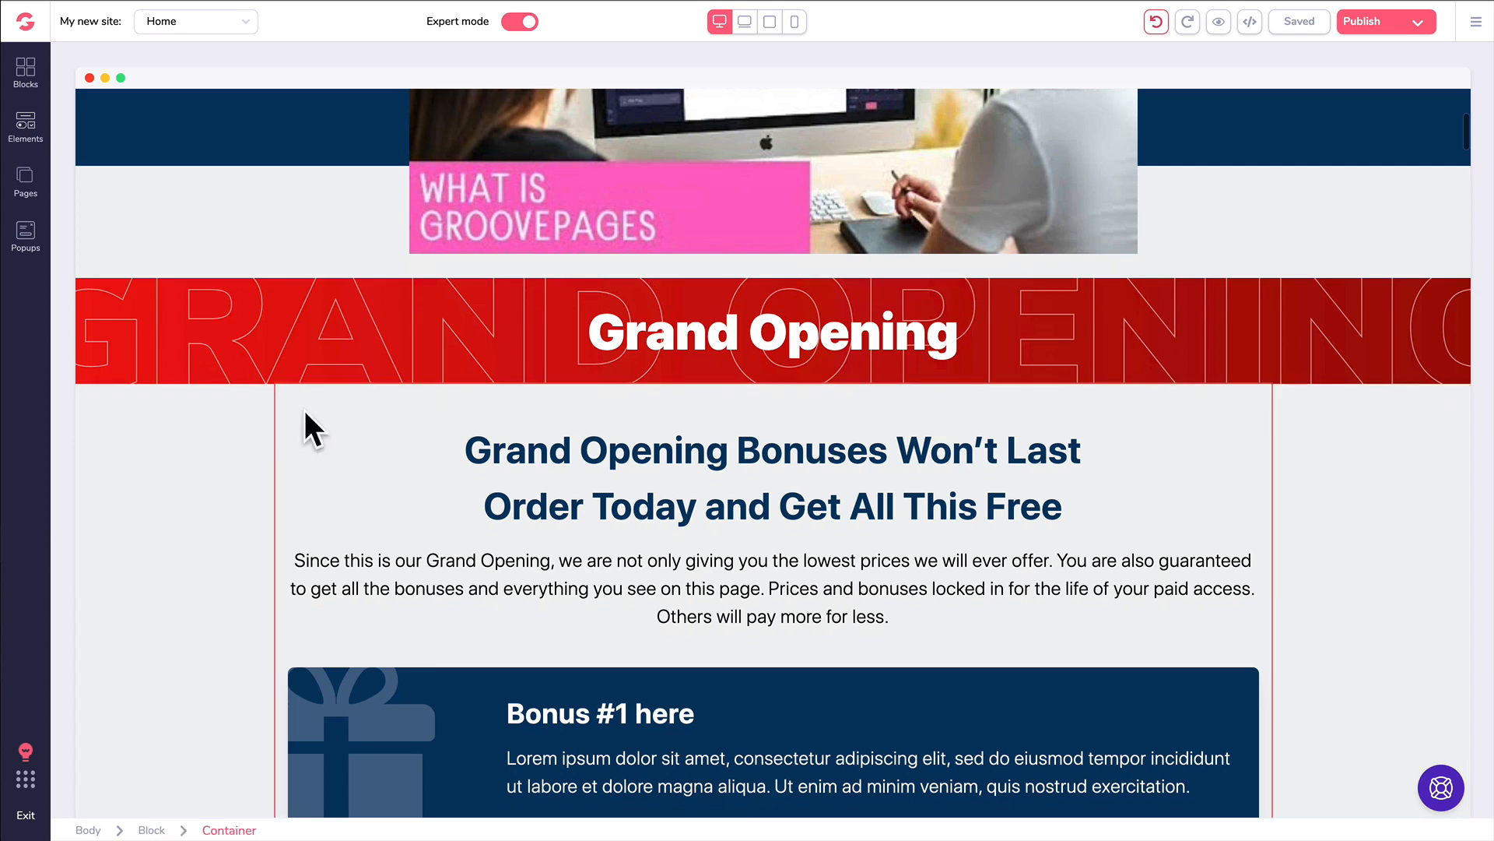
click(25, 137)
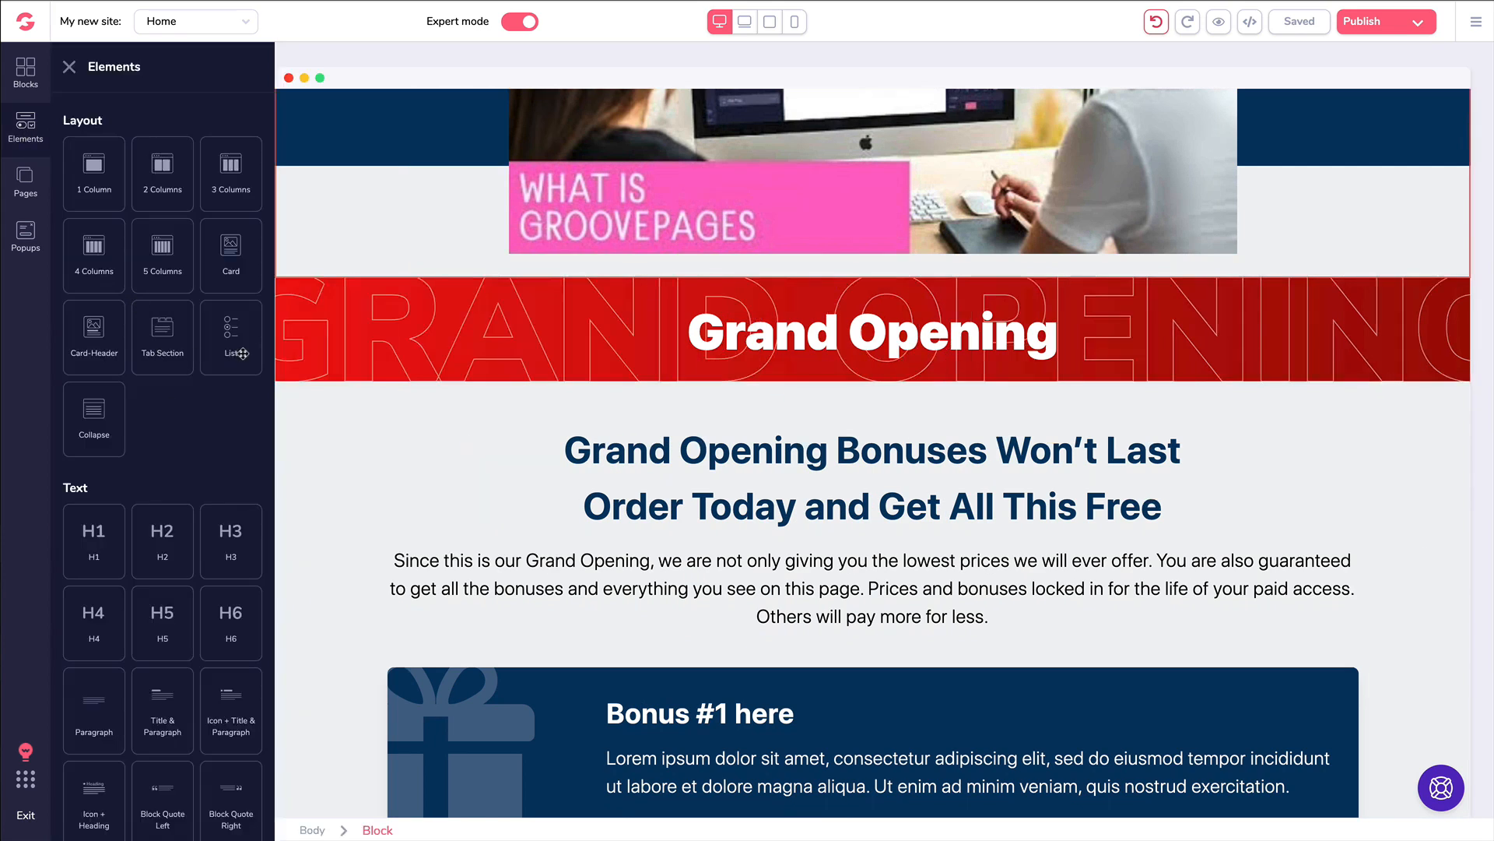
scroll(182, 371, down, 1)
scroll(182, 370, down, 5)
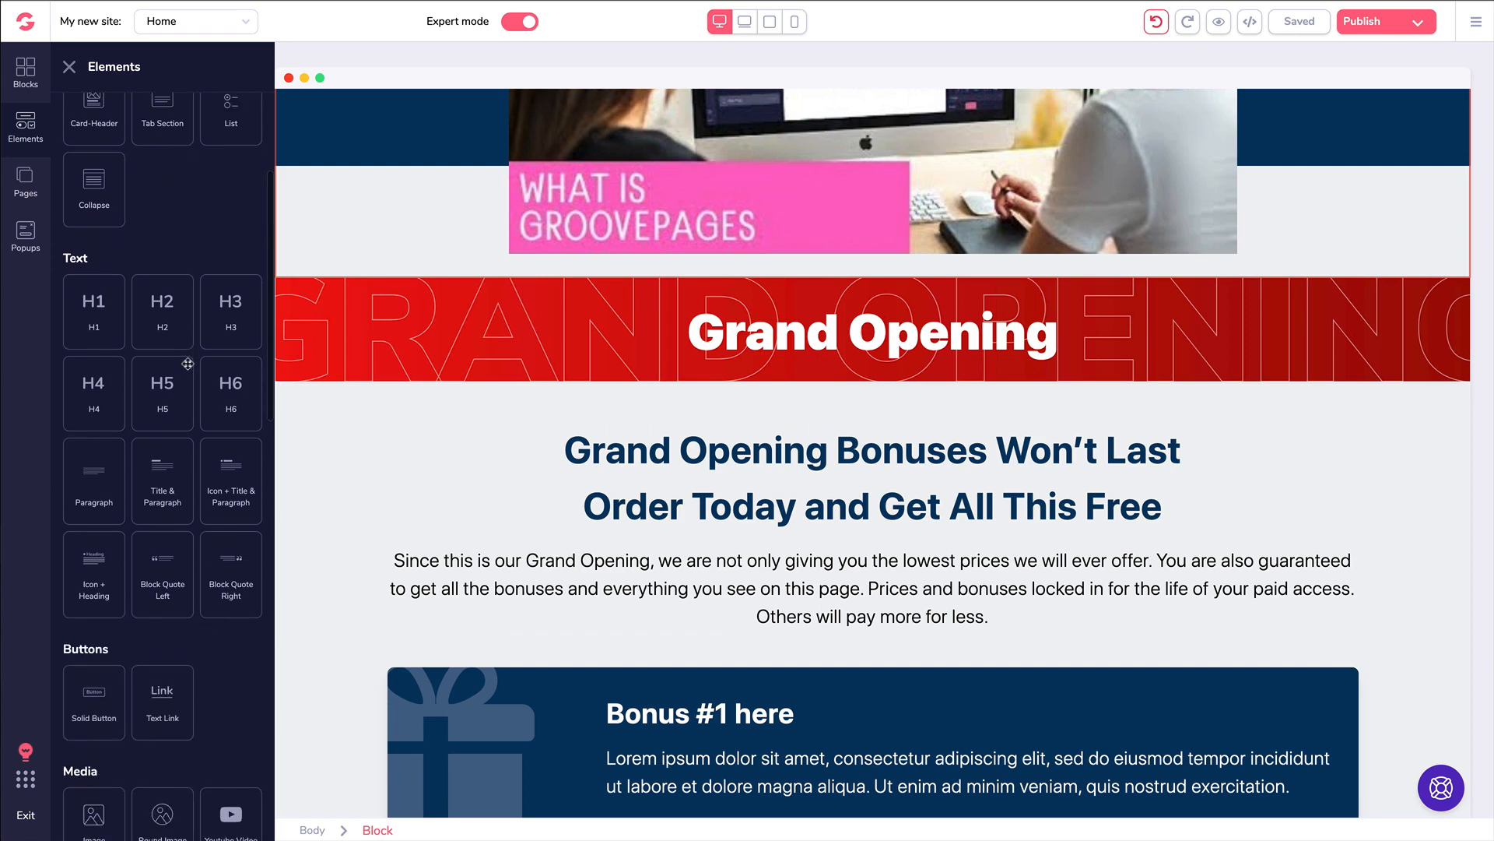
scroll(187, 363, down, 3)
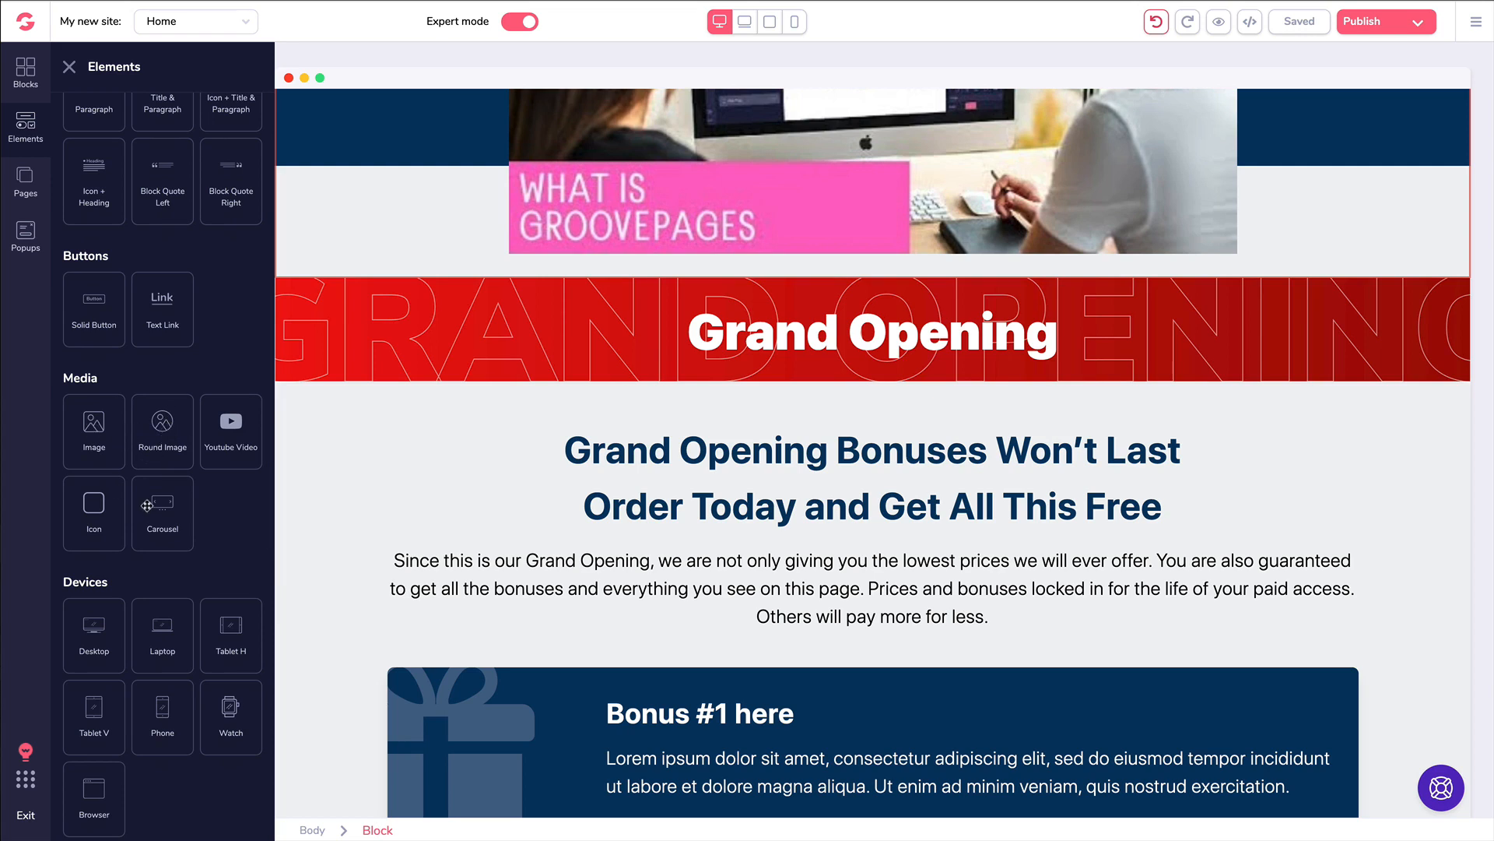
drag(158, 507, 682, 640)
scroll(537, 513, down, 2)
Enable Loop and Autoplay for the carousel, with an autoplay interval of 2000 ms and 4 slides
click(903, 486)
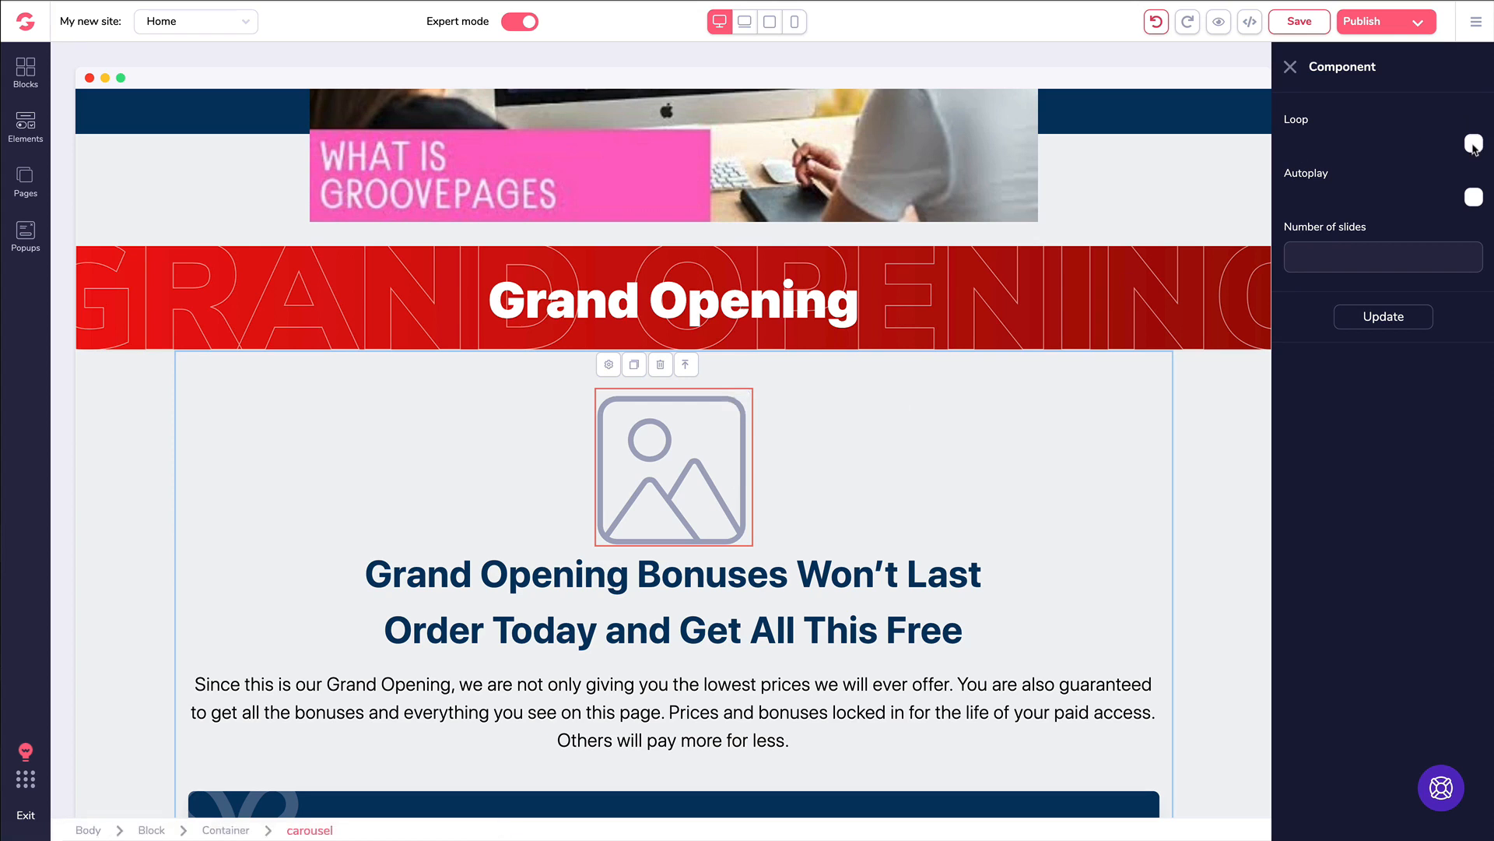
click(1473, 145)
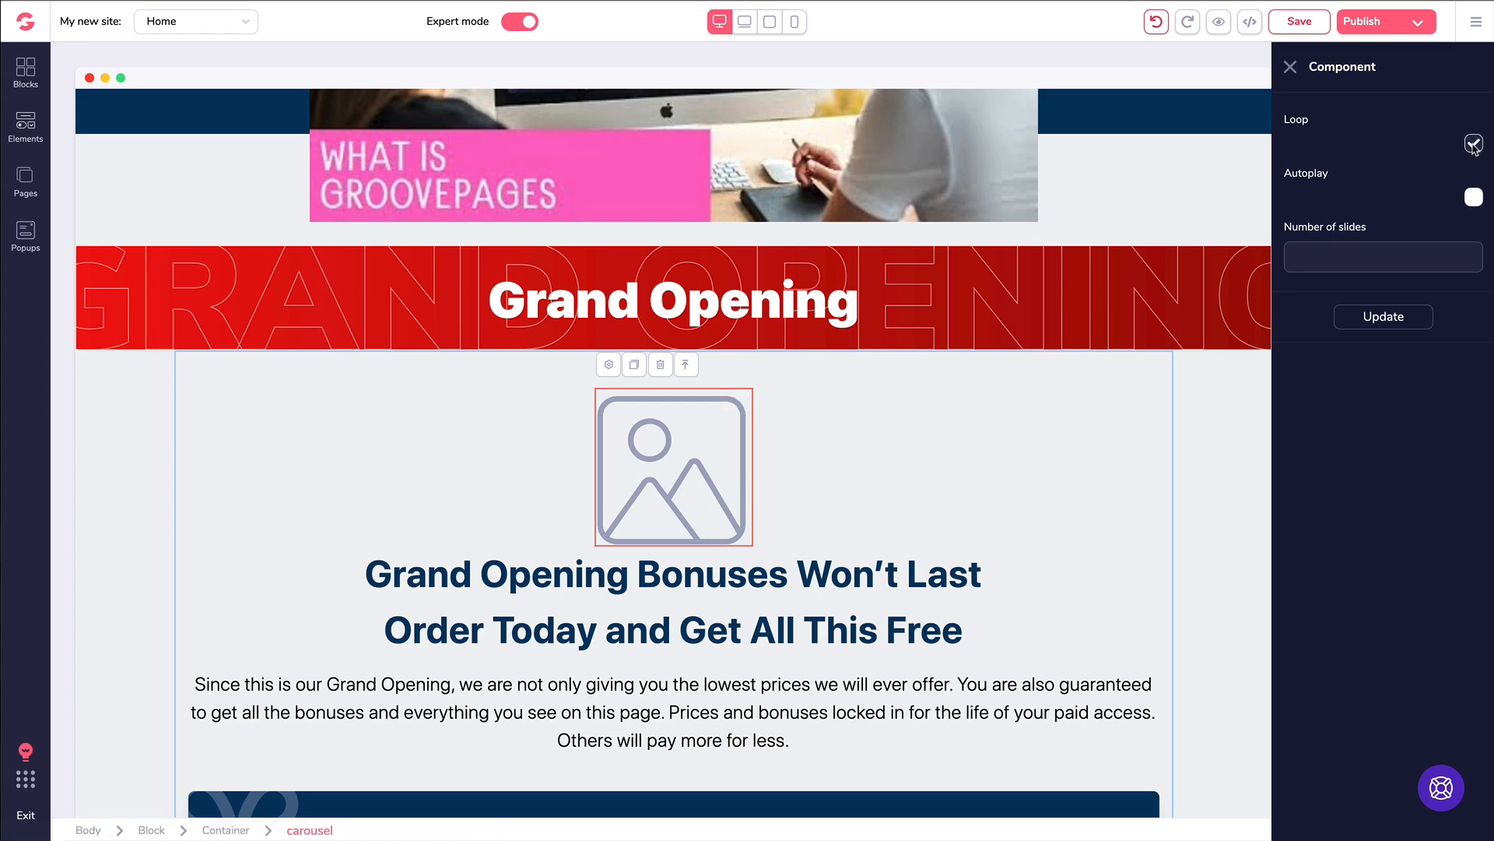
click(1473, 198)
drag(1351, 259, 1299, 259)
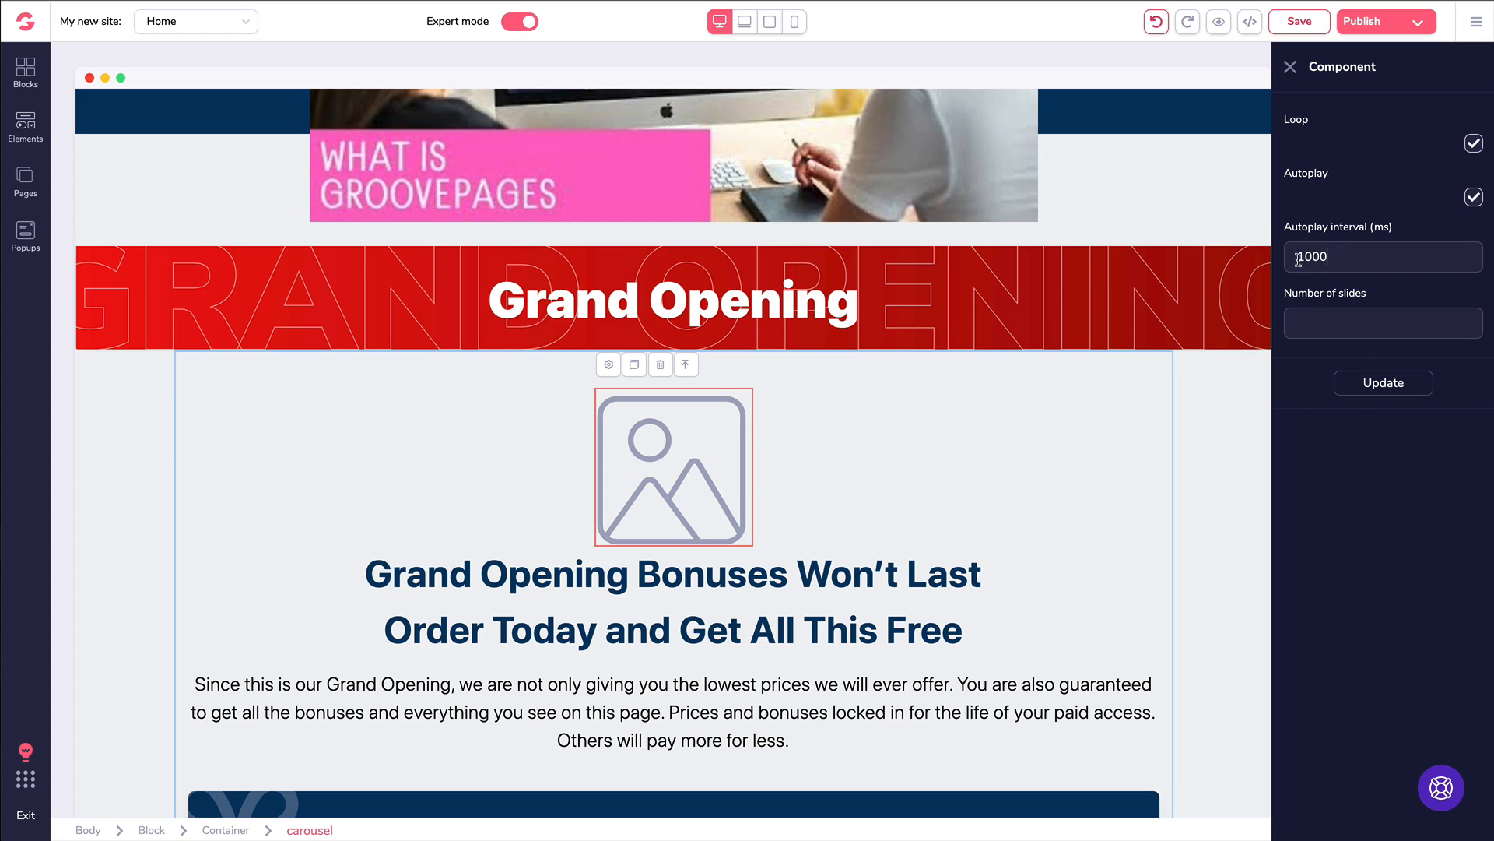
text(2)
click(1341, 312)
text(4)
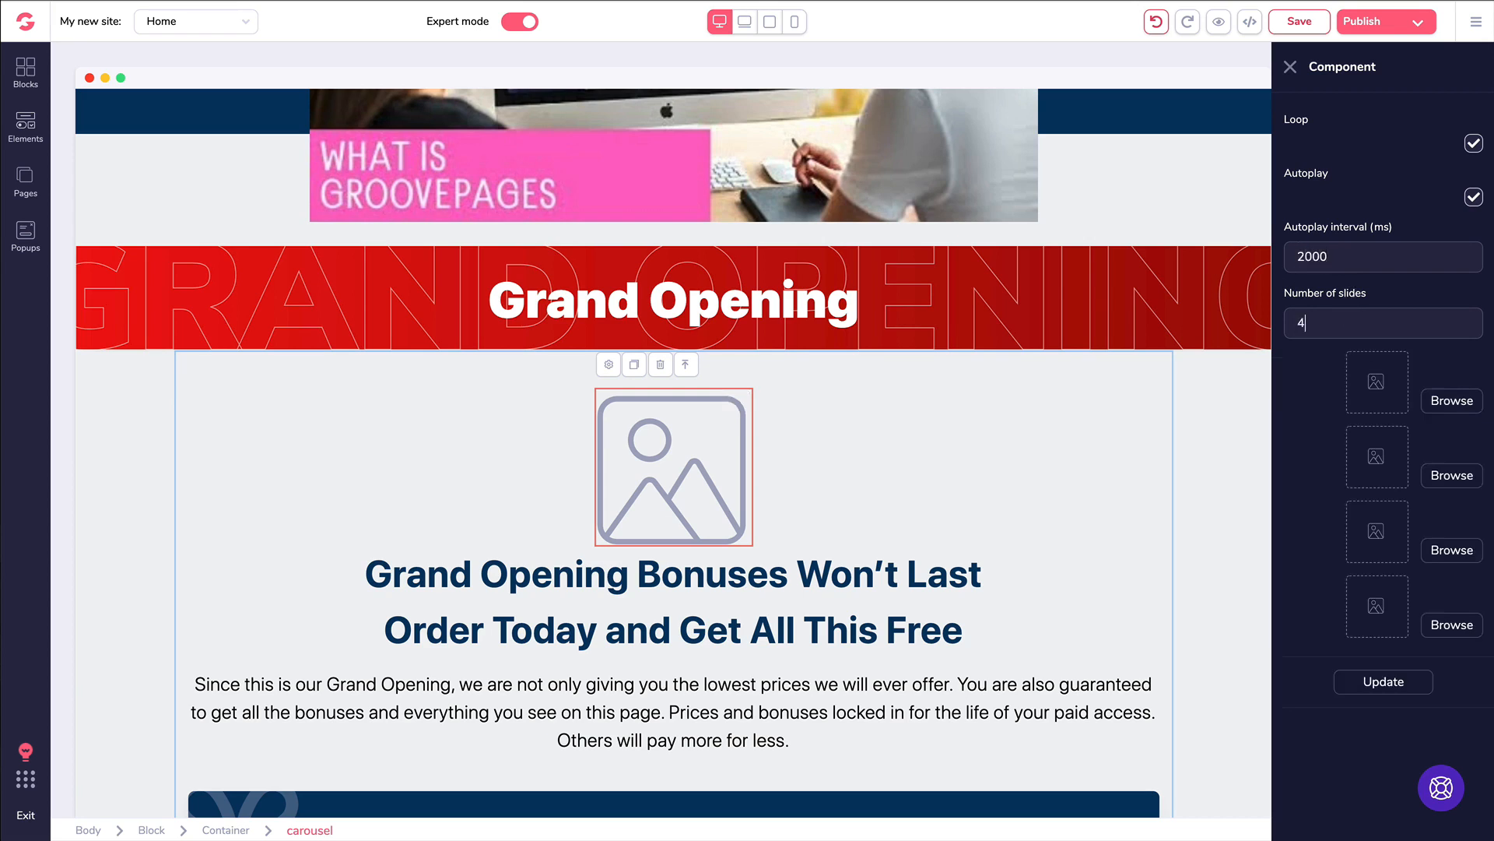
Assign the butterfly photo to the carousel's first slide and the puppy photo to its second slide
click(1445, 403)
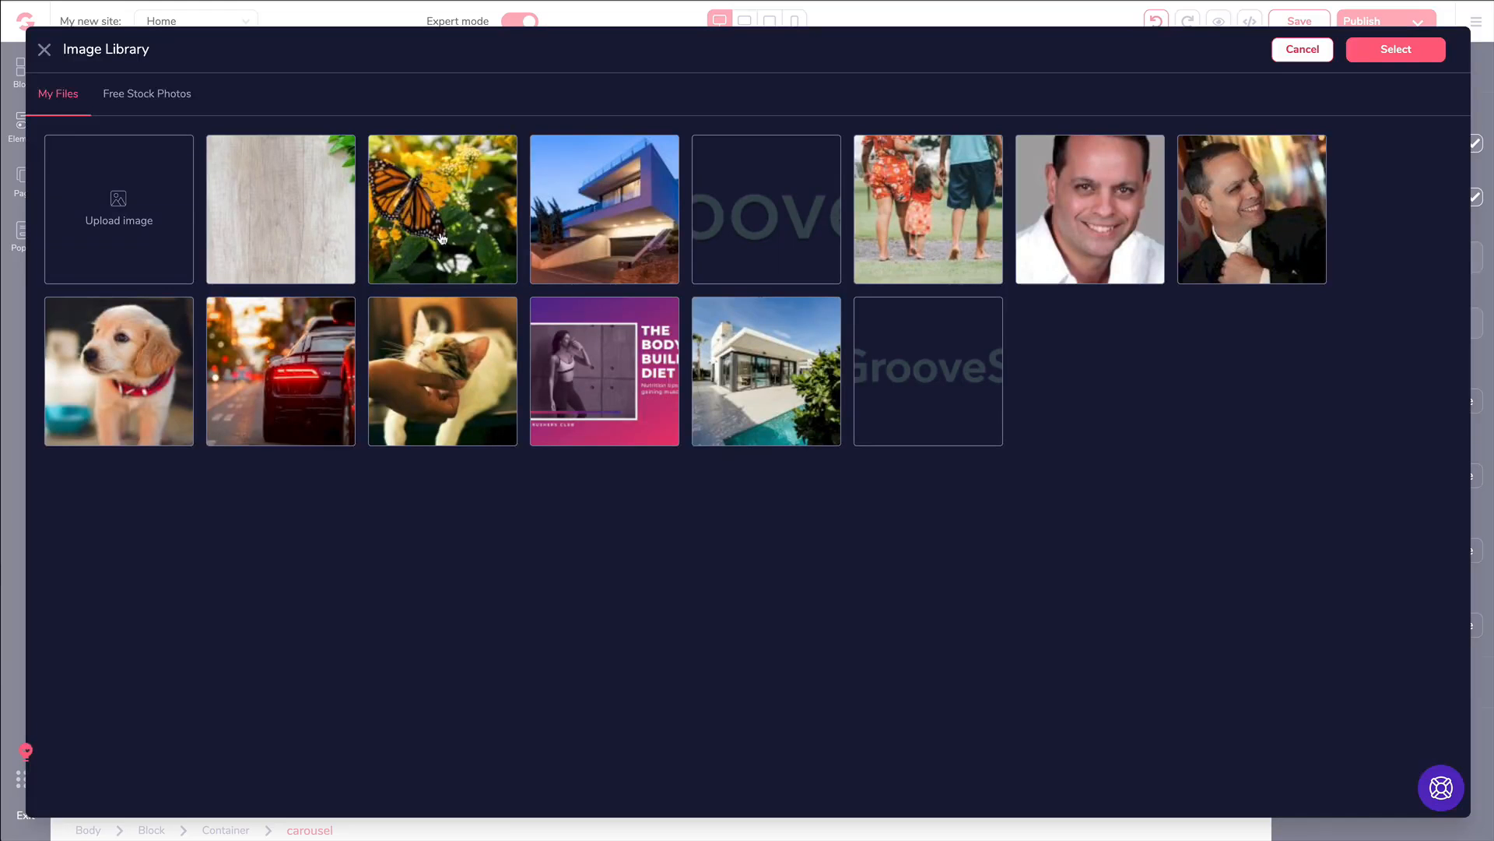
click(442, 238)
click(1375, 56)
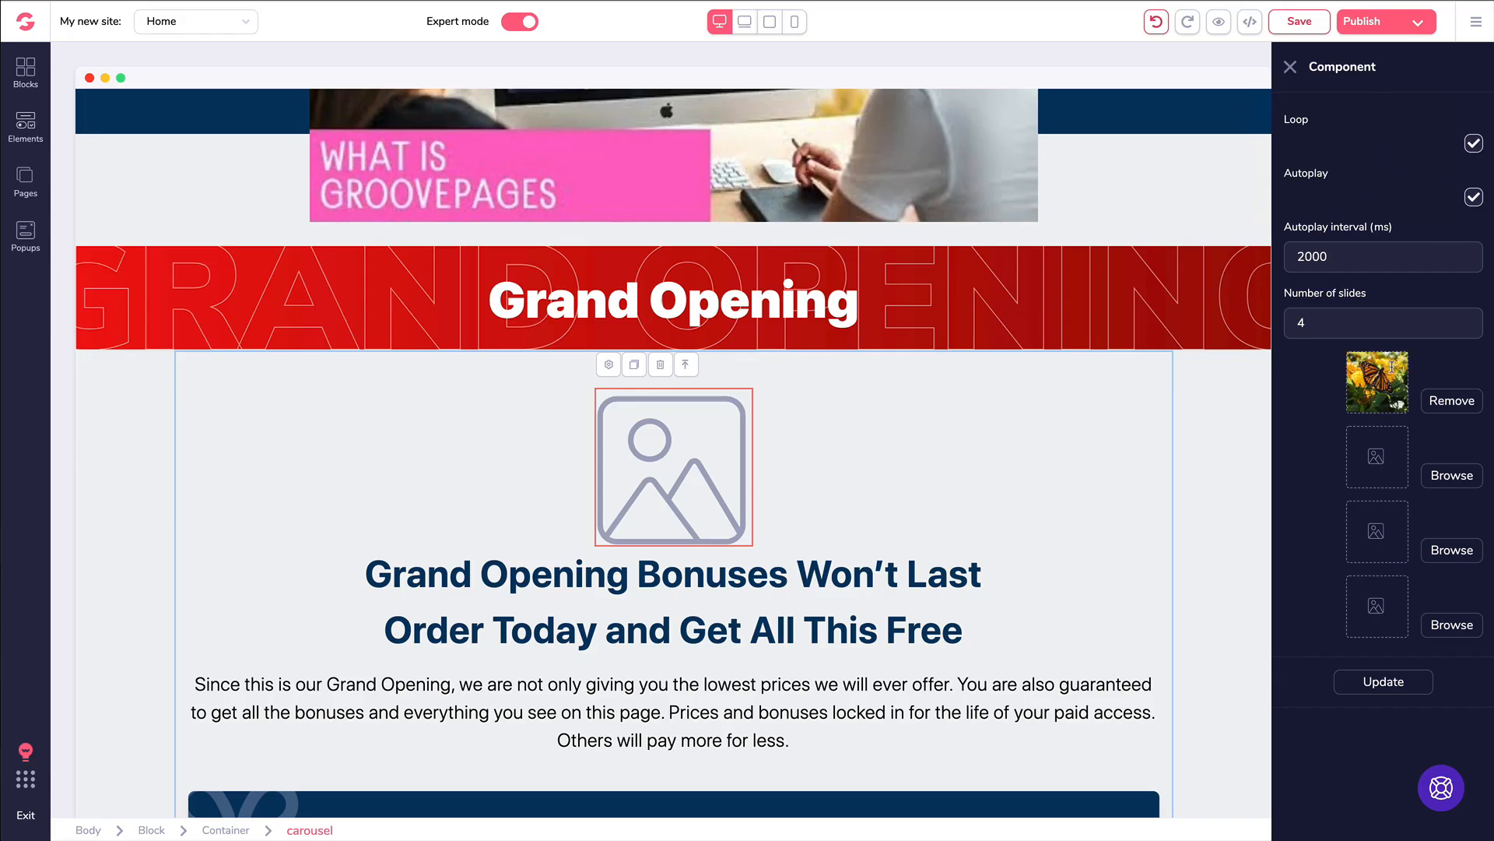
click(1437, 476)
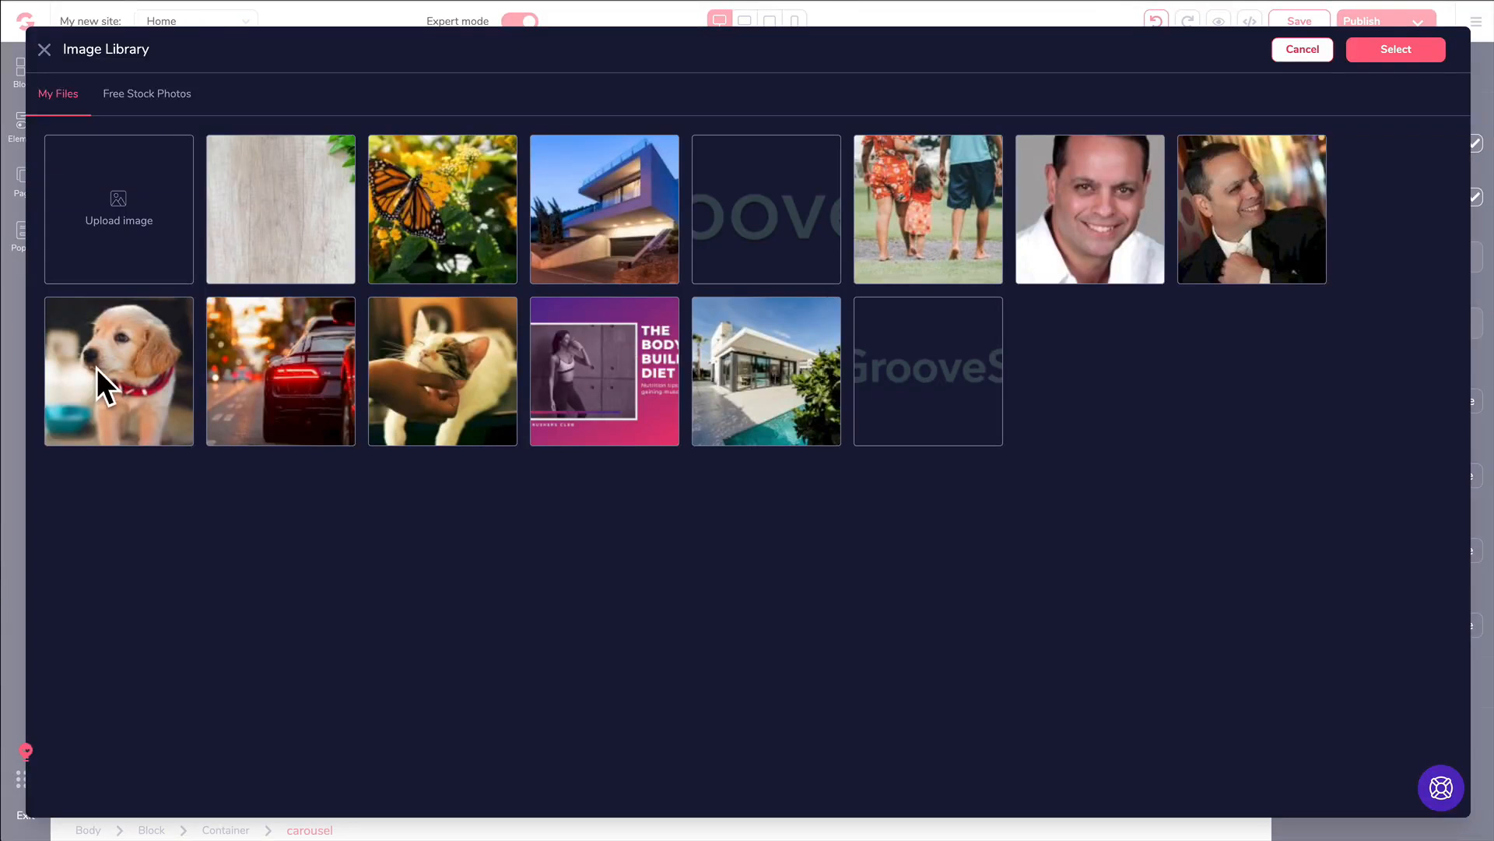
click(100, 384)
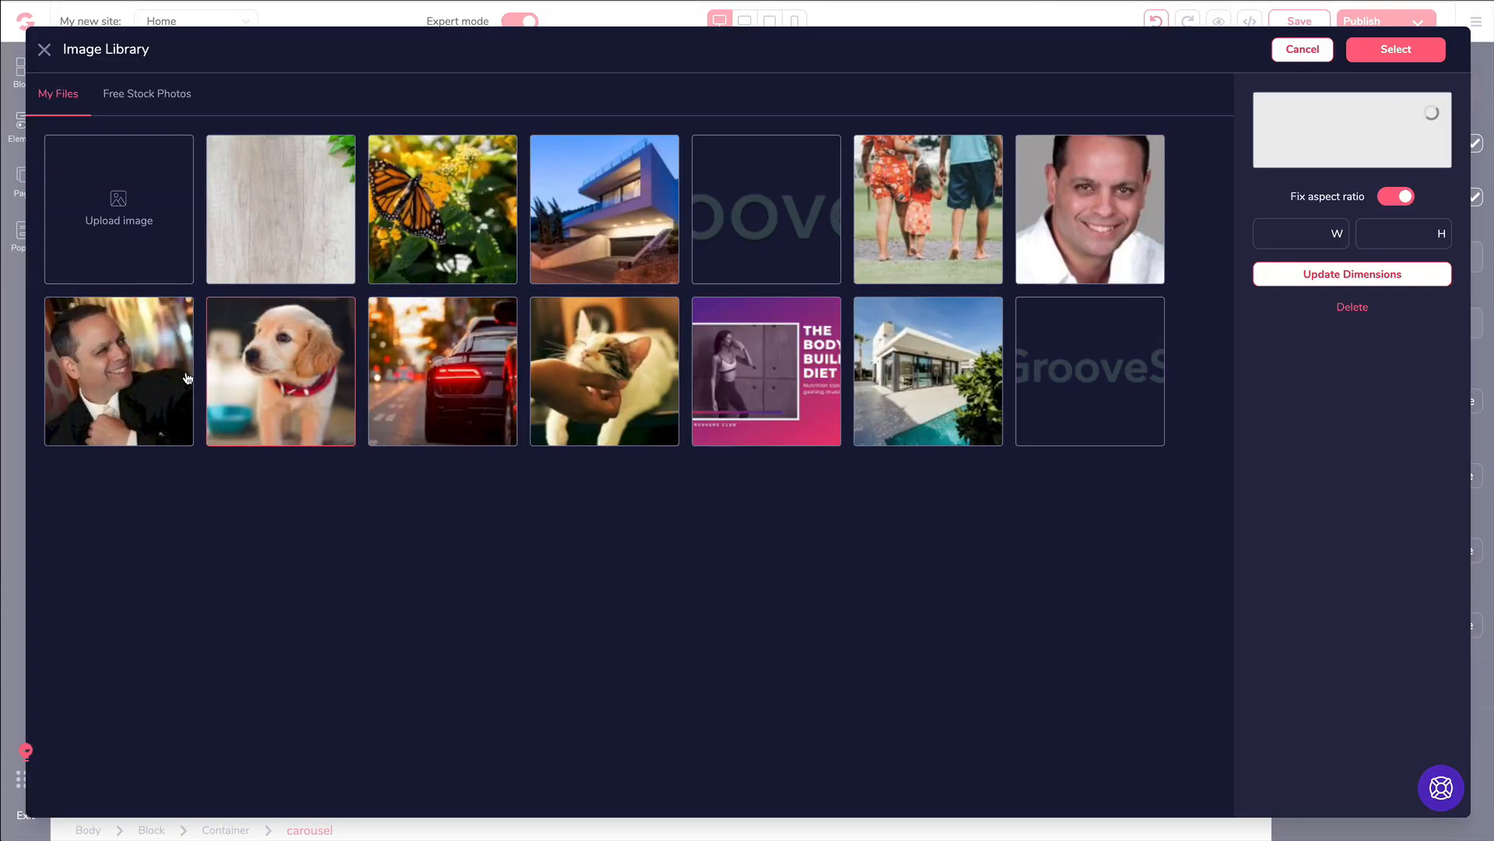
click(1393, 52)
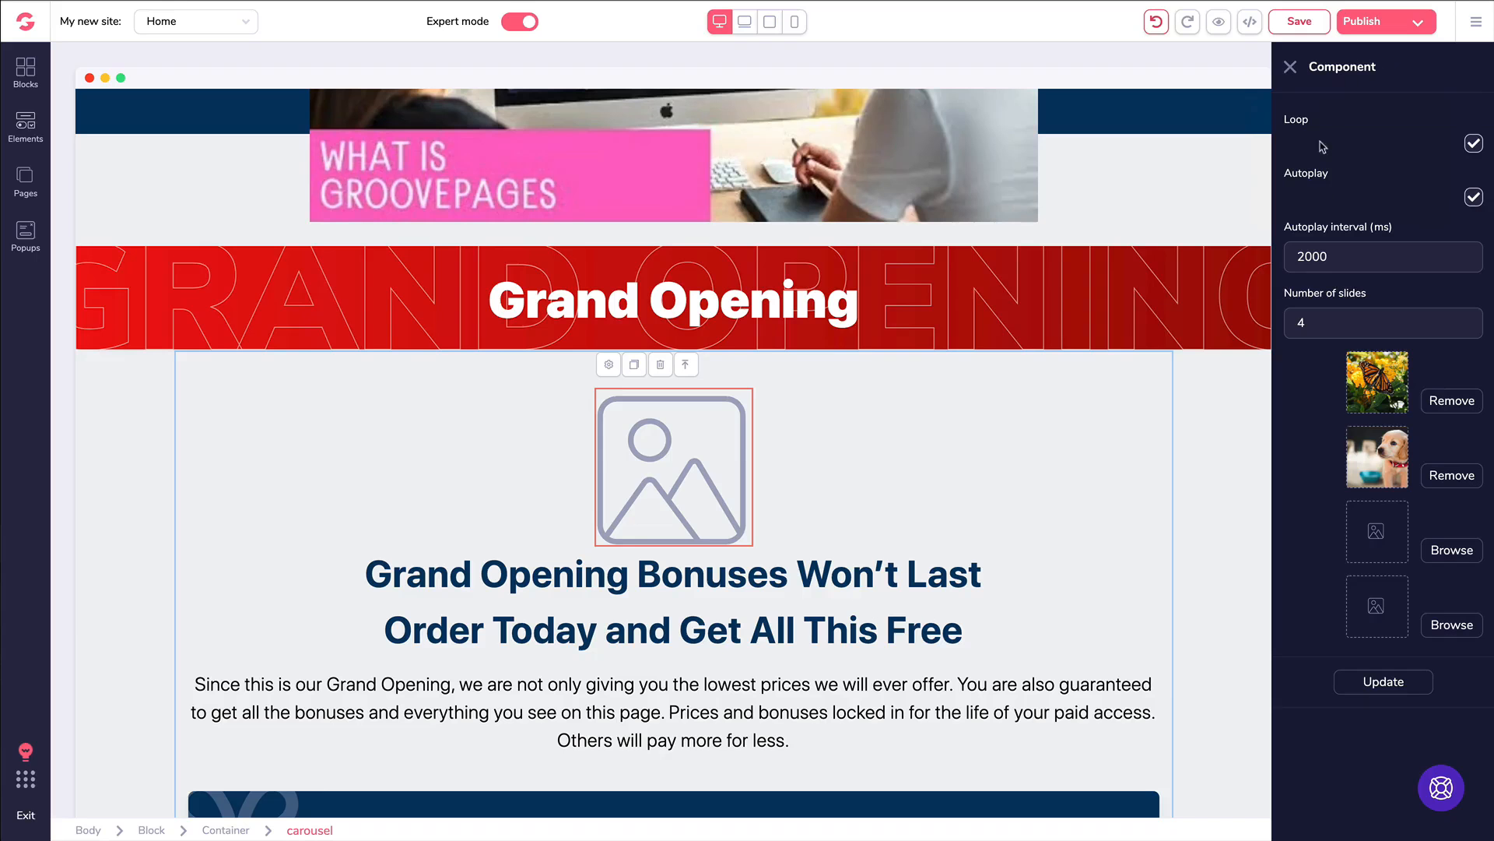
Assign the cat photo to the carousel's third slide and the car photo to its fourth slide
click(1442, 551)
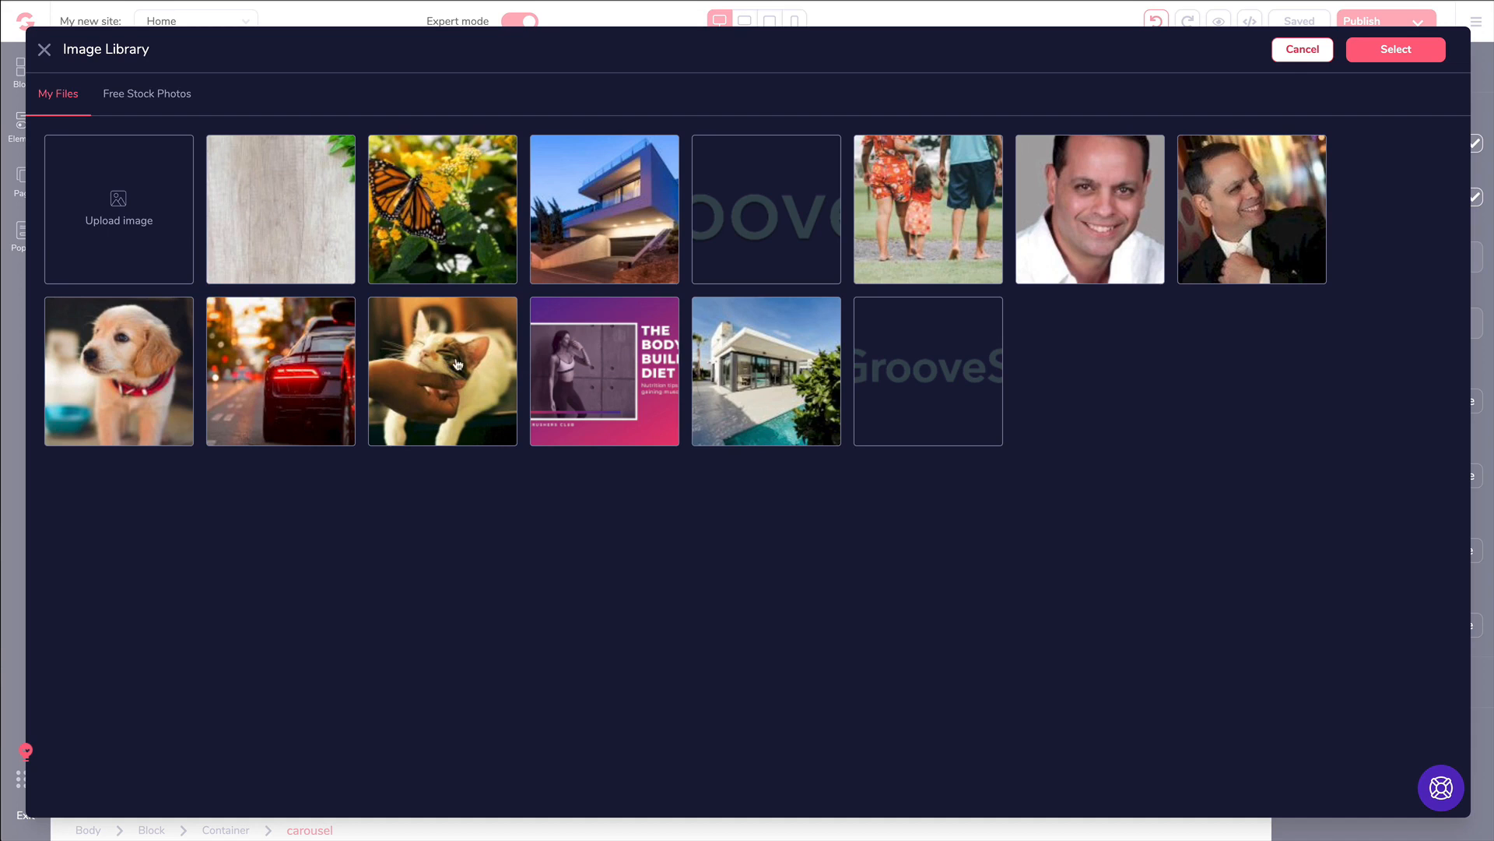
click(458, 364)
click(1401, 53)
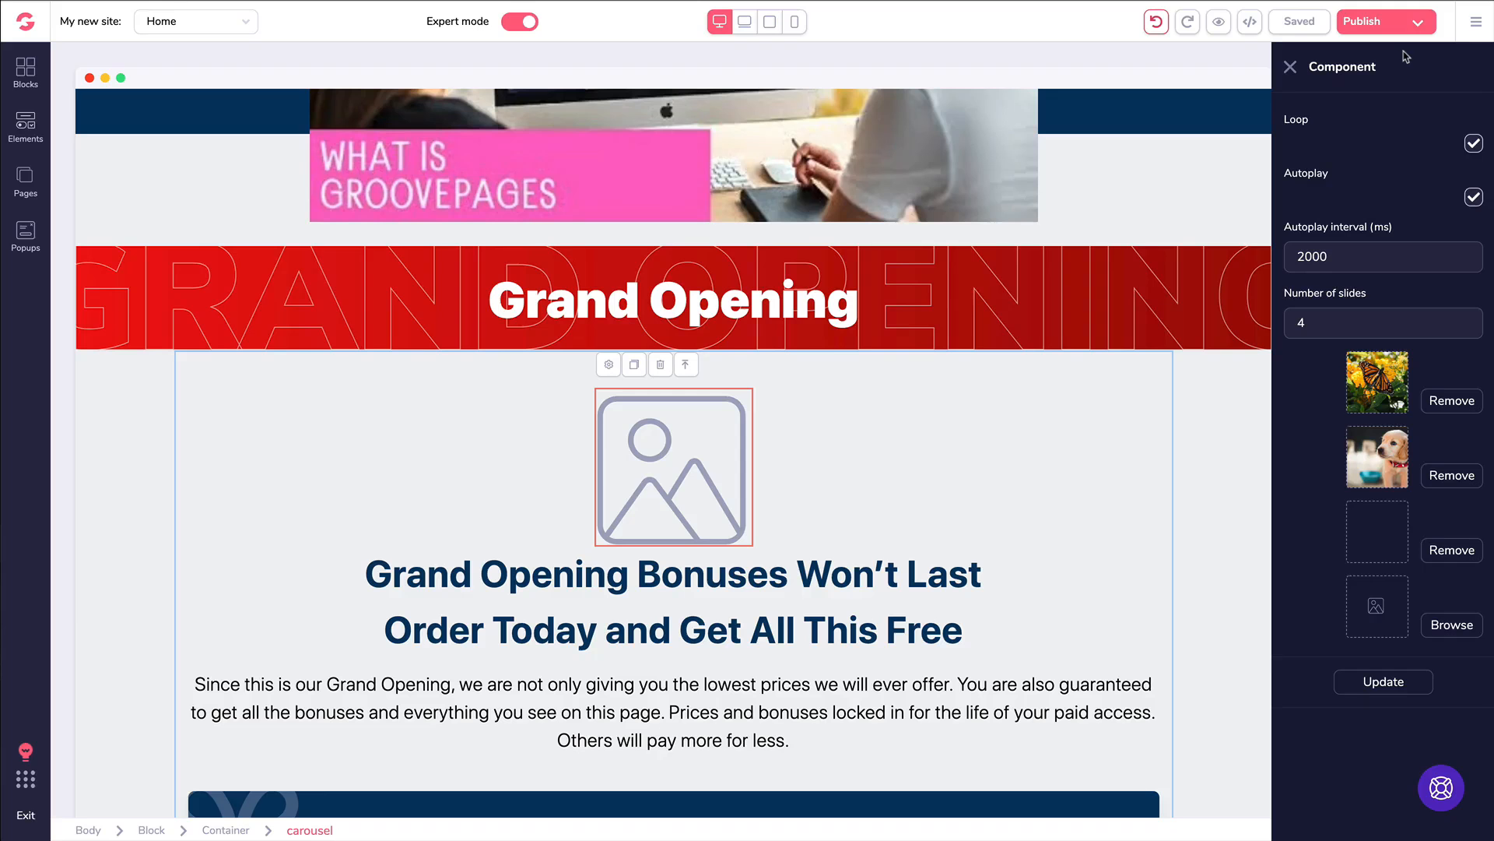
click(1451, 625)
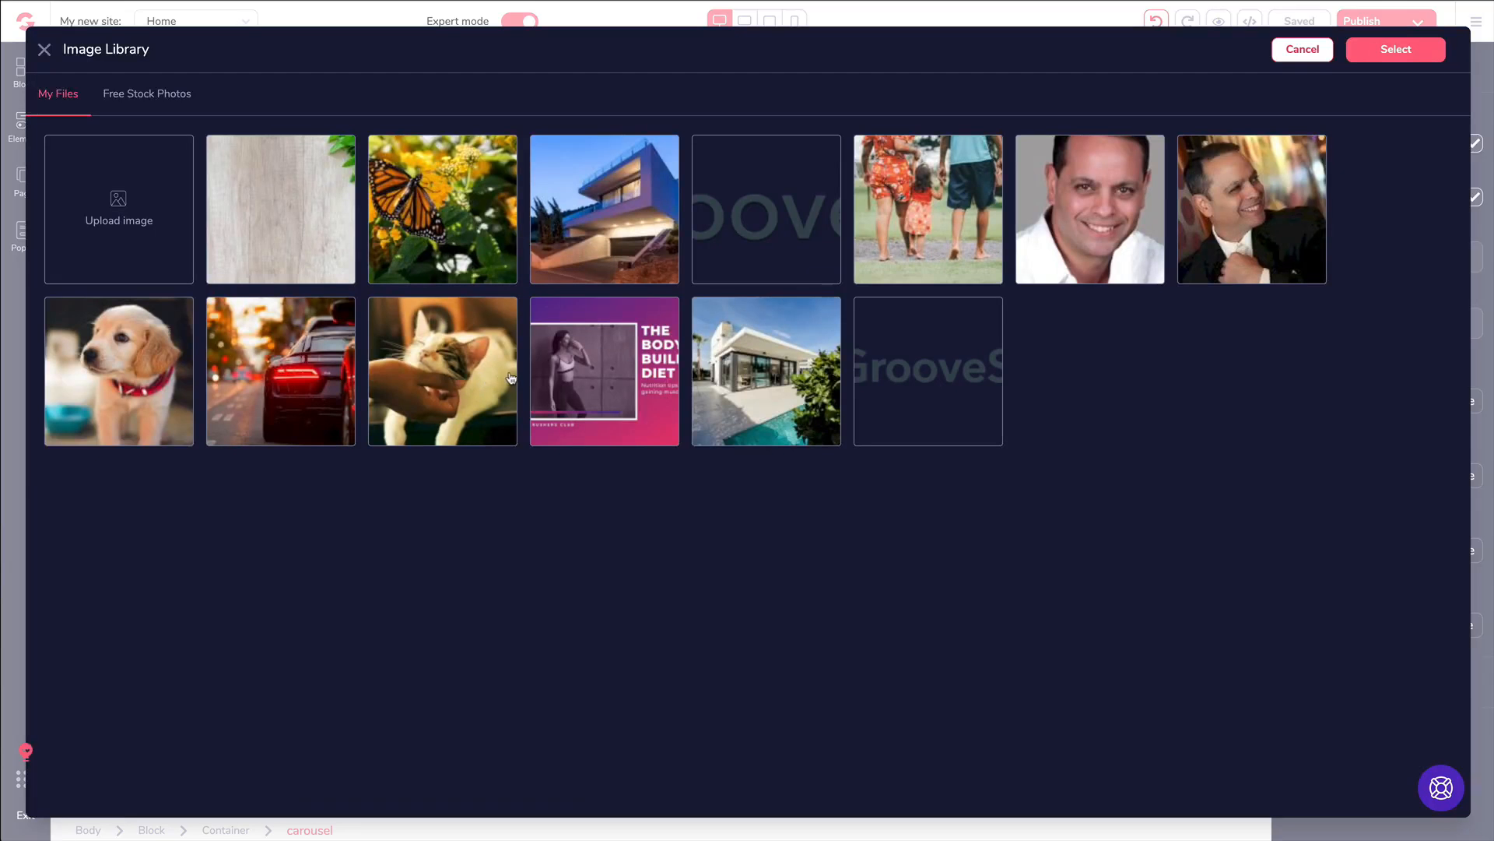
click(328, 369)
click(1394, 53)
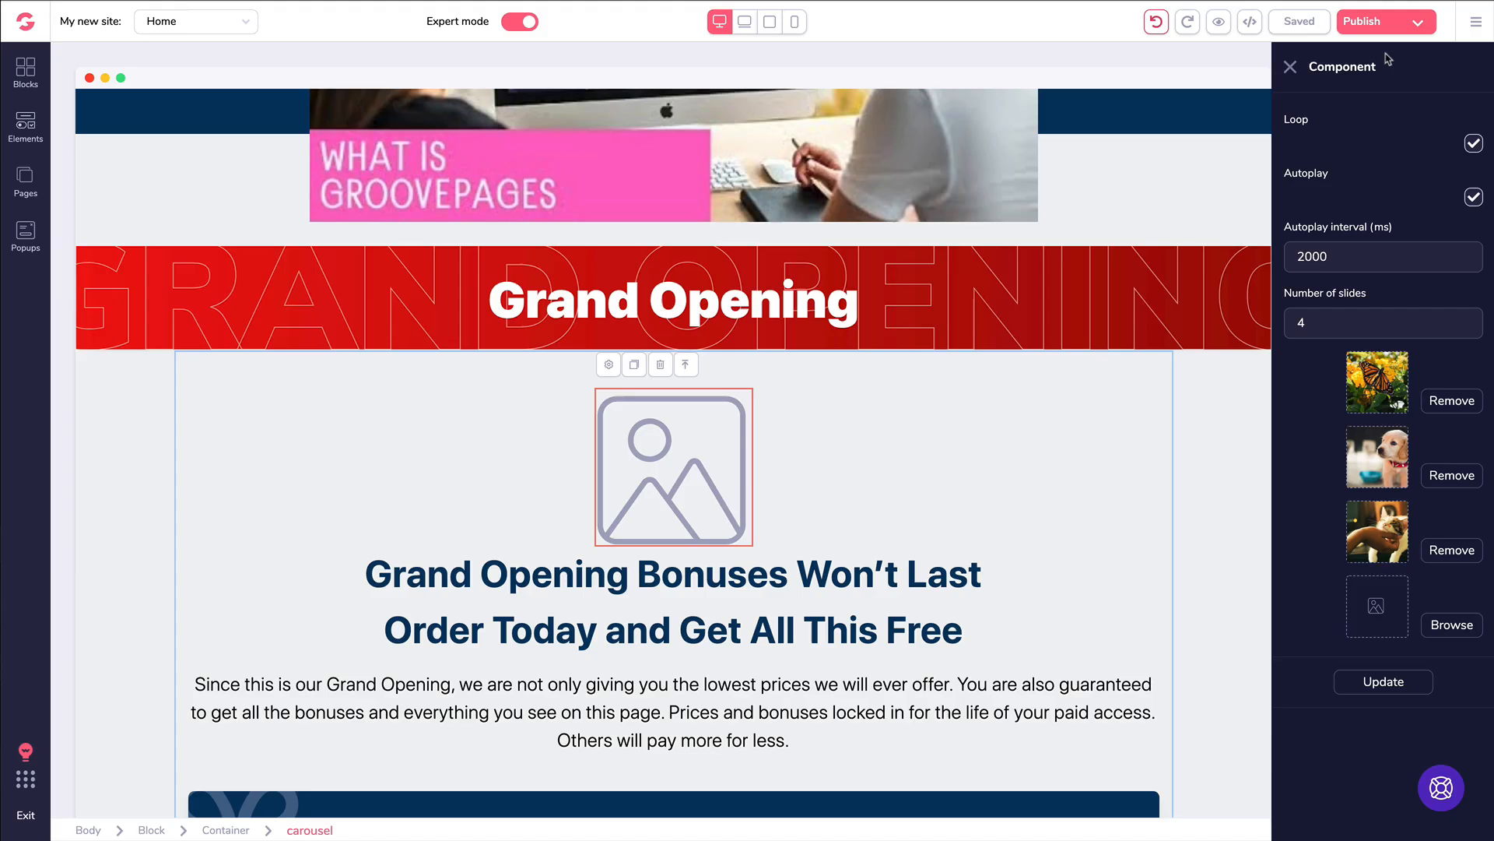
Apply the four assigned photos to the carousel and check its slideshow above the "Grand Opening Bonuses Won't Last" heading
click(1385, 682)
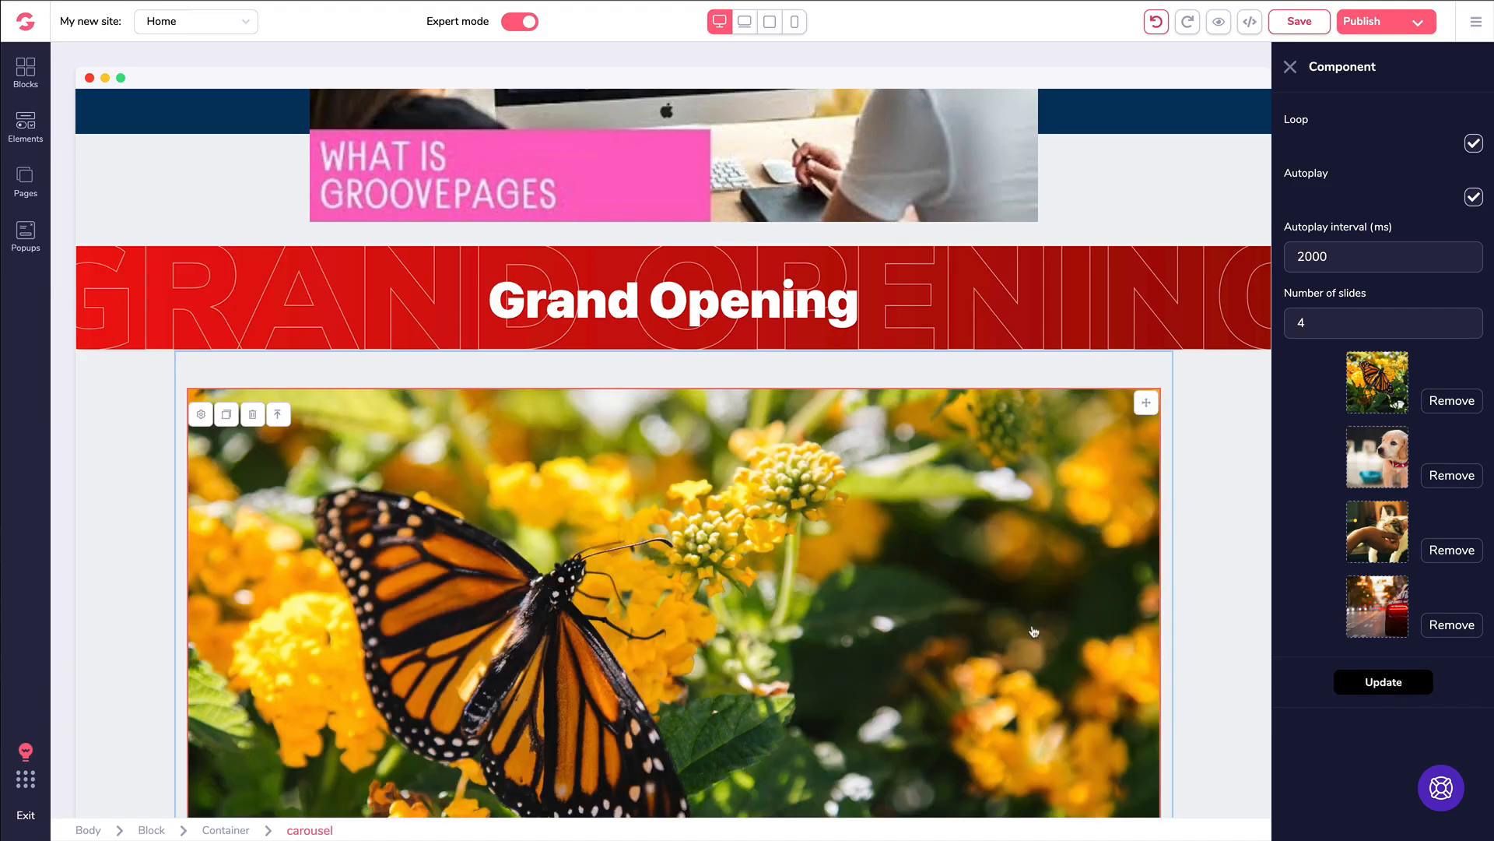
scroll(1034, 632, down, 5)
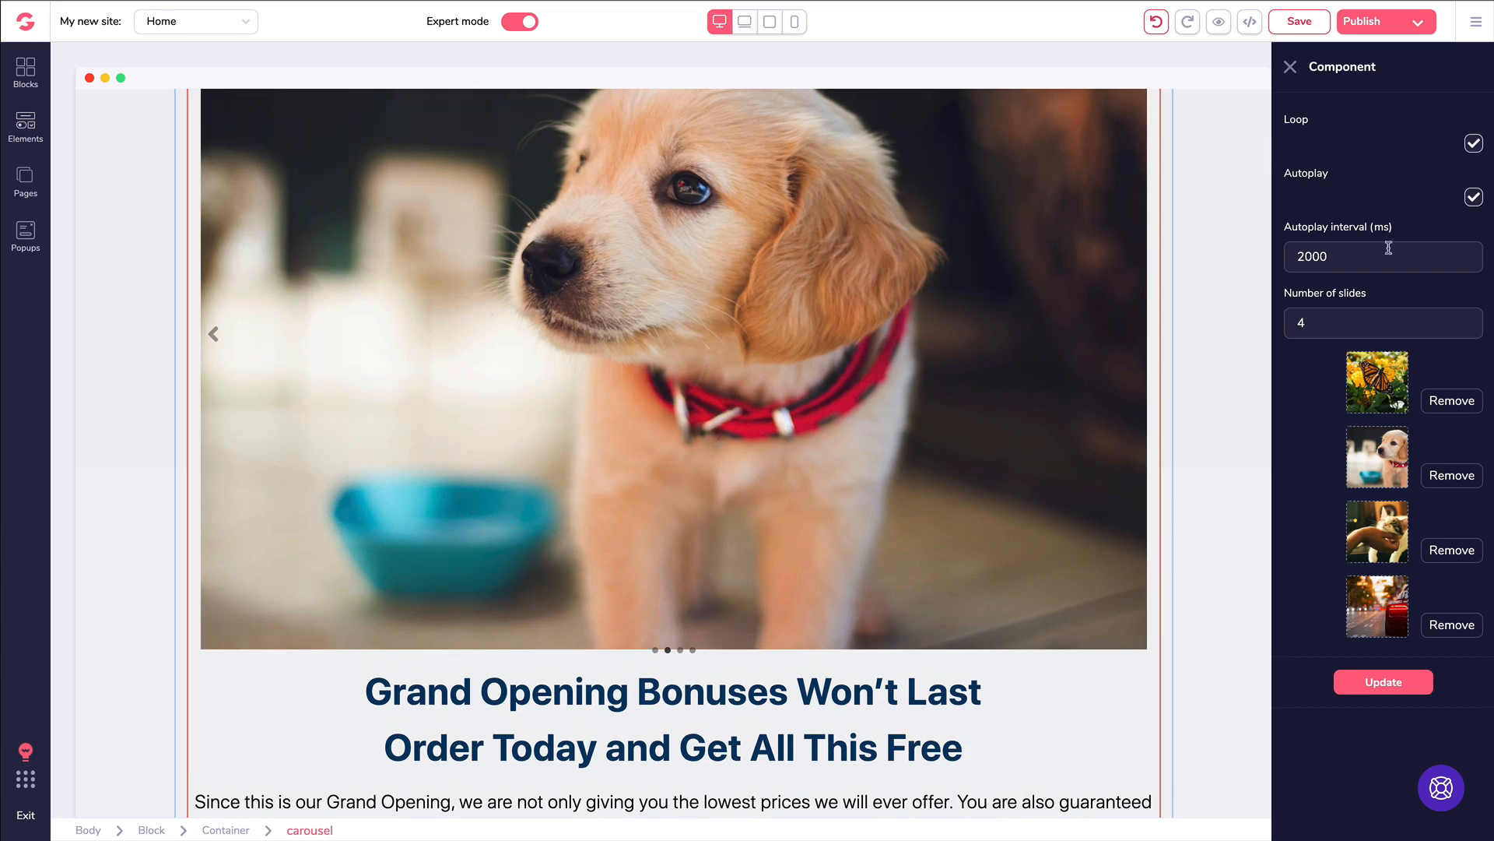
click(221, 339)
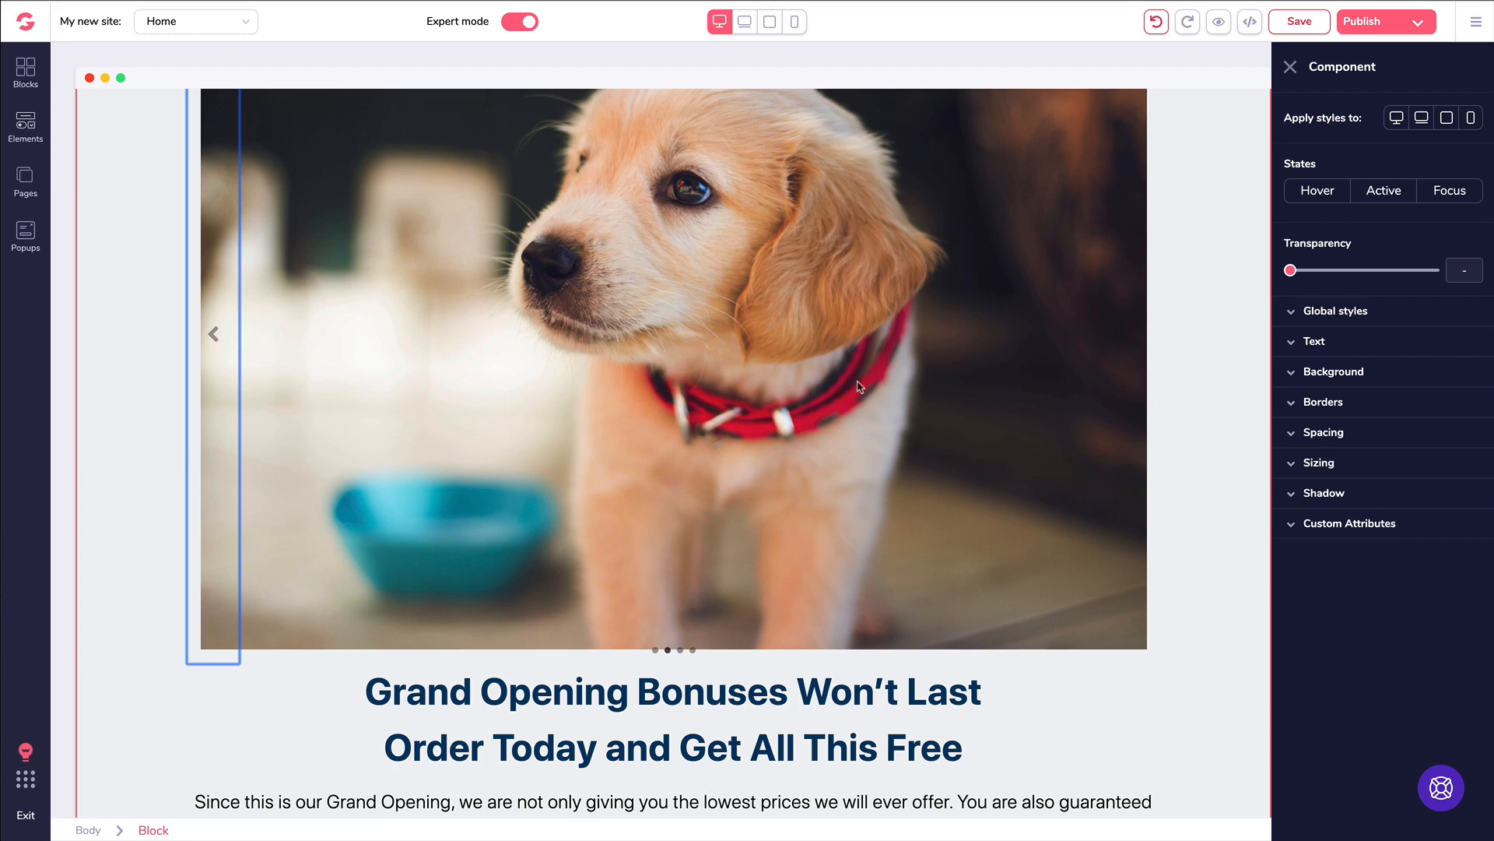
click(831, 704)
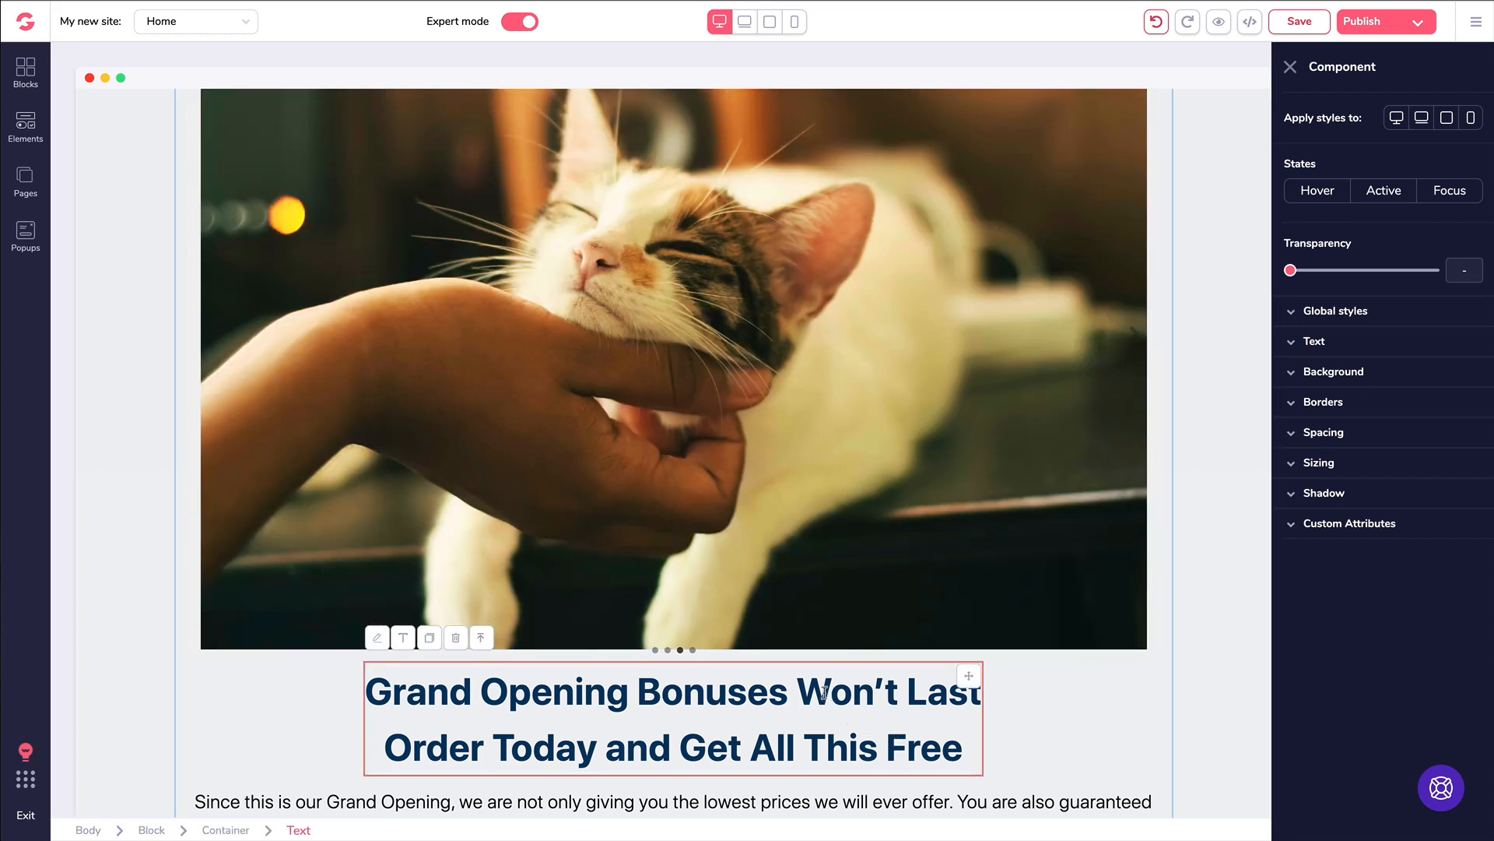
scroll(282, 338, up, 3)
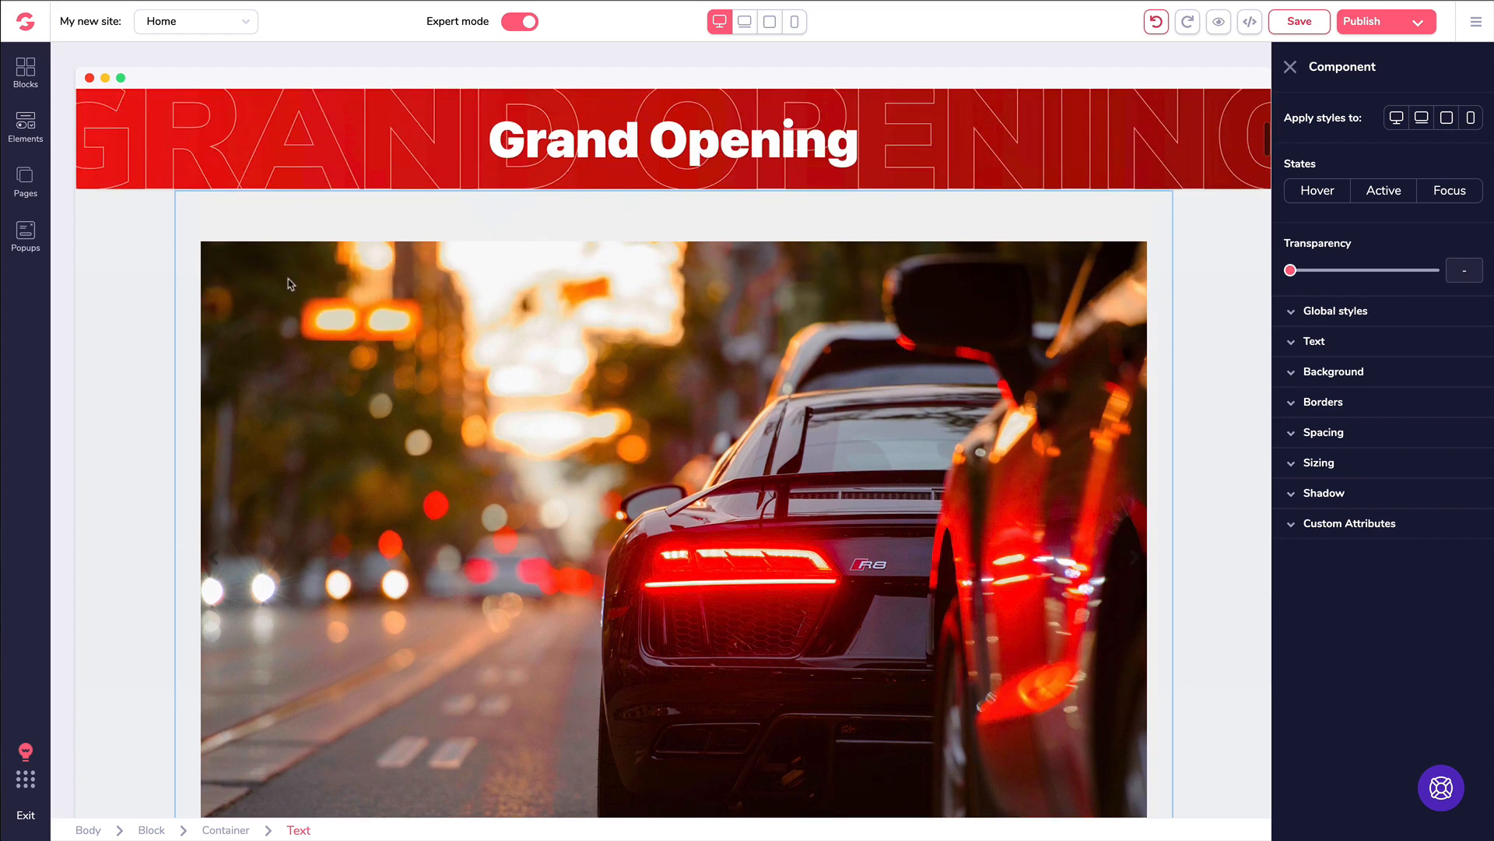
Delete the whole block containing the carousel beneath the red Grand Opening banner, and save the site
click(122, 272)
click(166, 218)
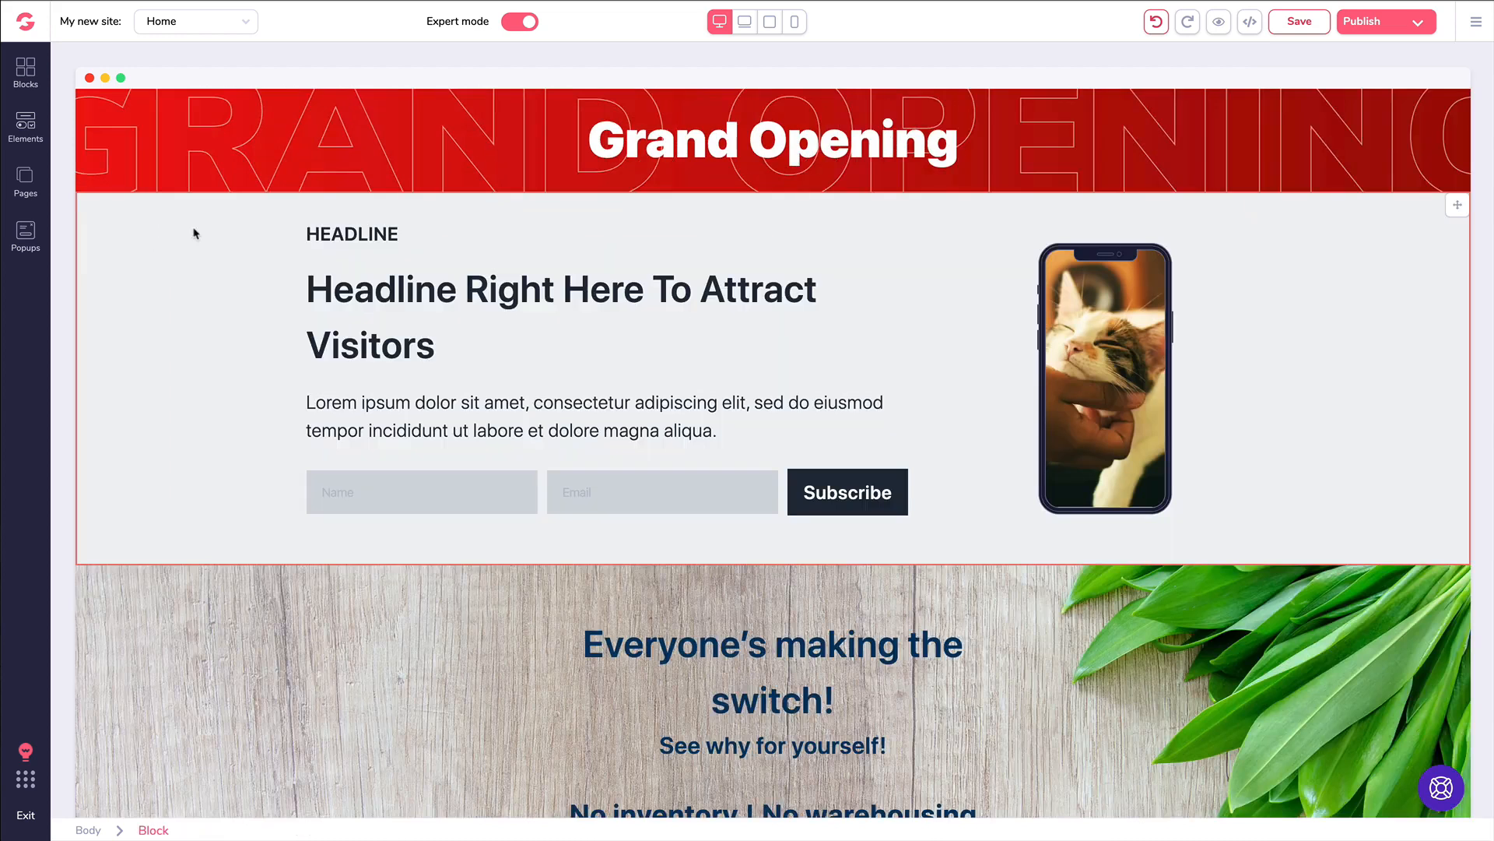
key(ctrl+s)
click(831, 492)
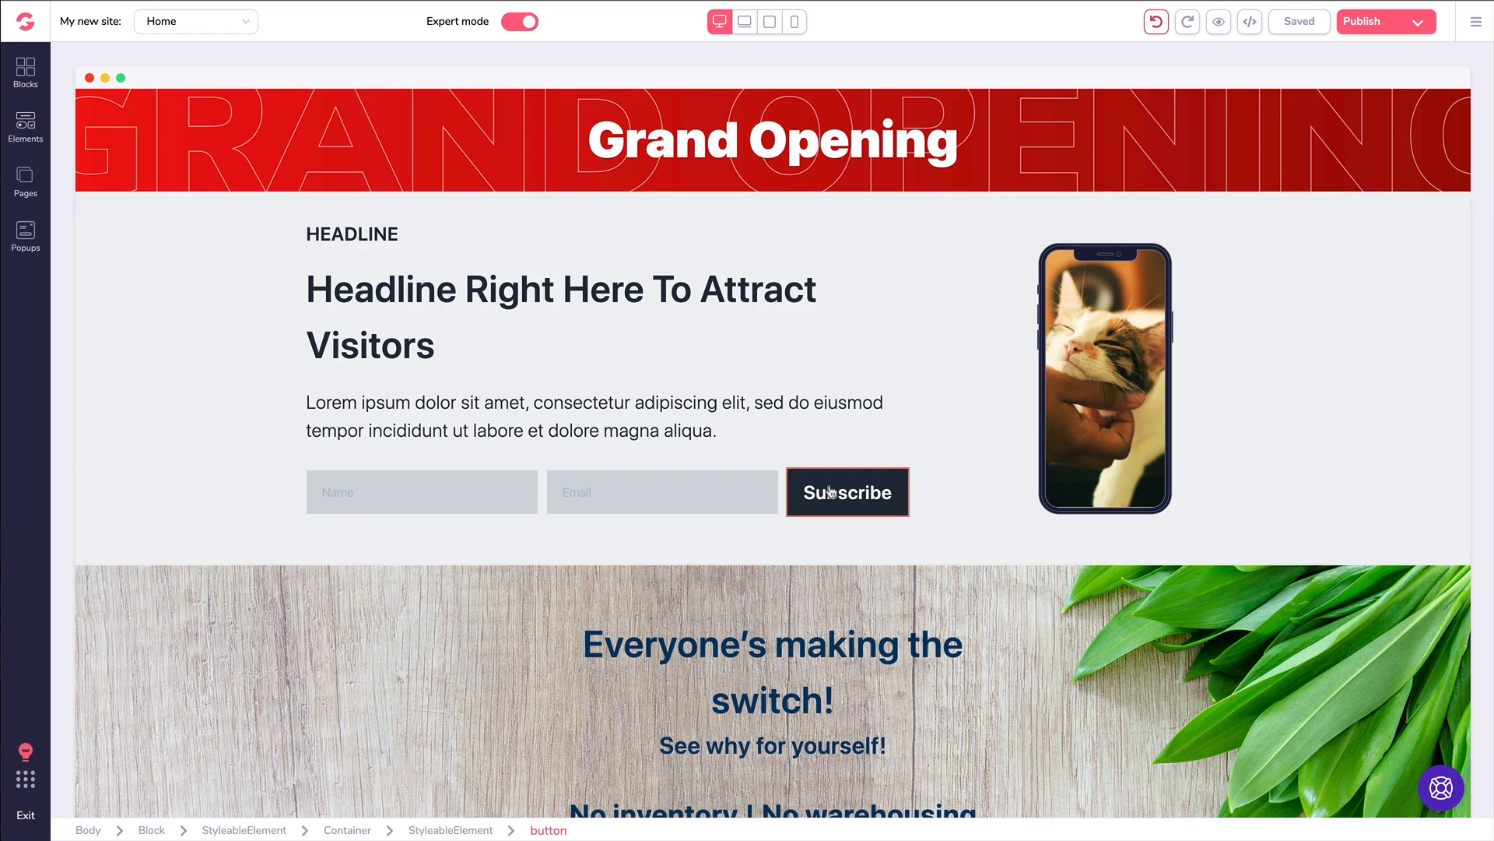
Switch to the Pricing page and set the text color of Plan #1's Get Started Today! button to black
click(29, 181)
click(97, 200)
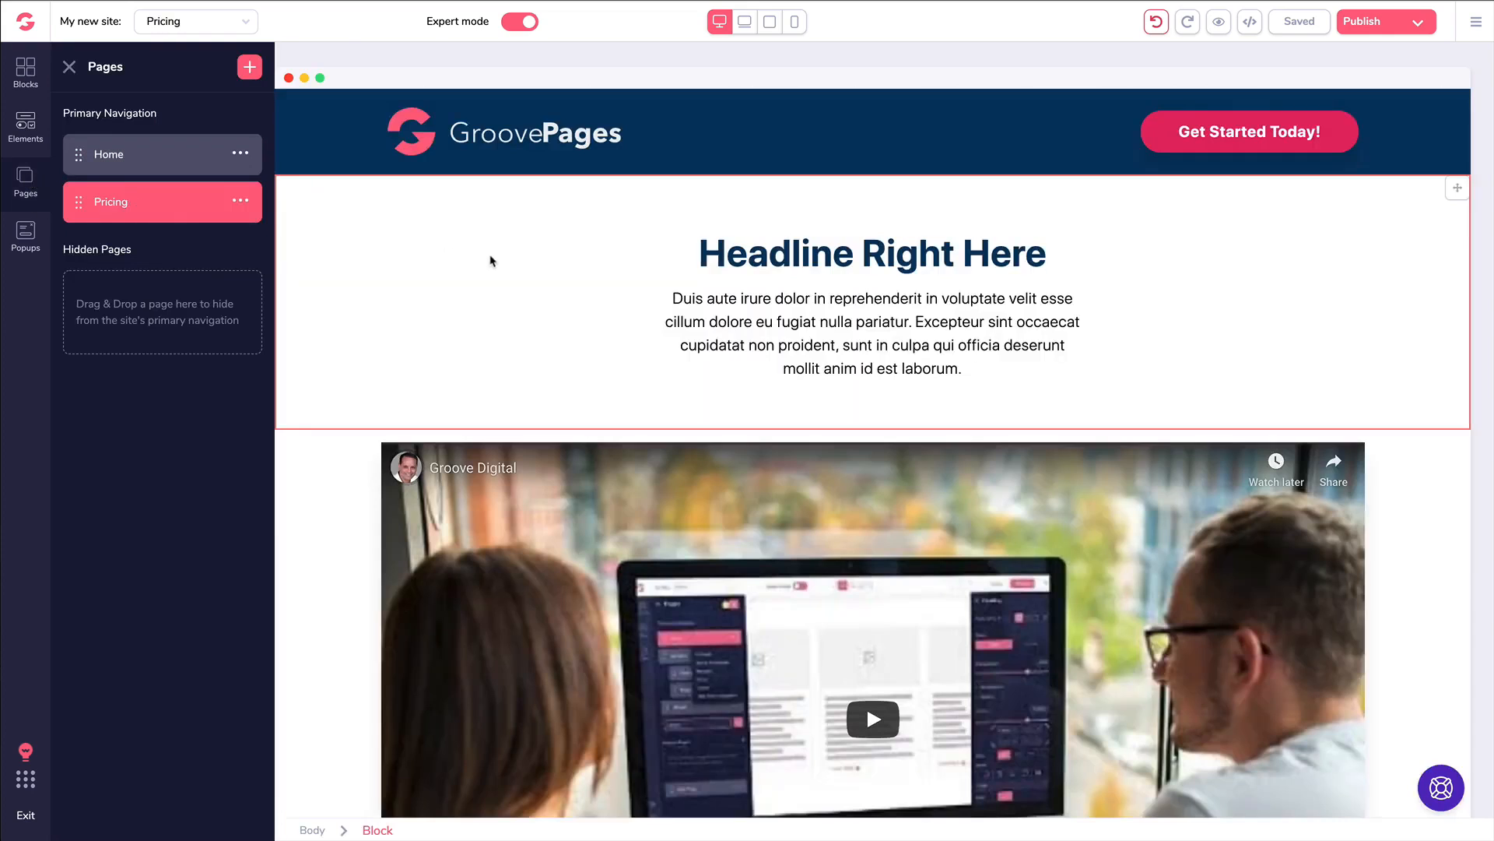
scroll(492, 255, down, 5)
scroll(492, 256, down, 10)
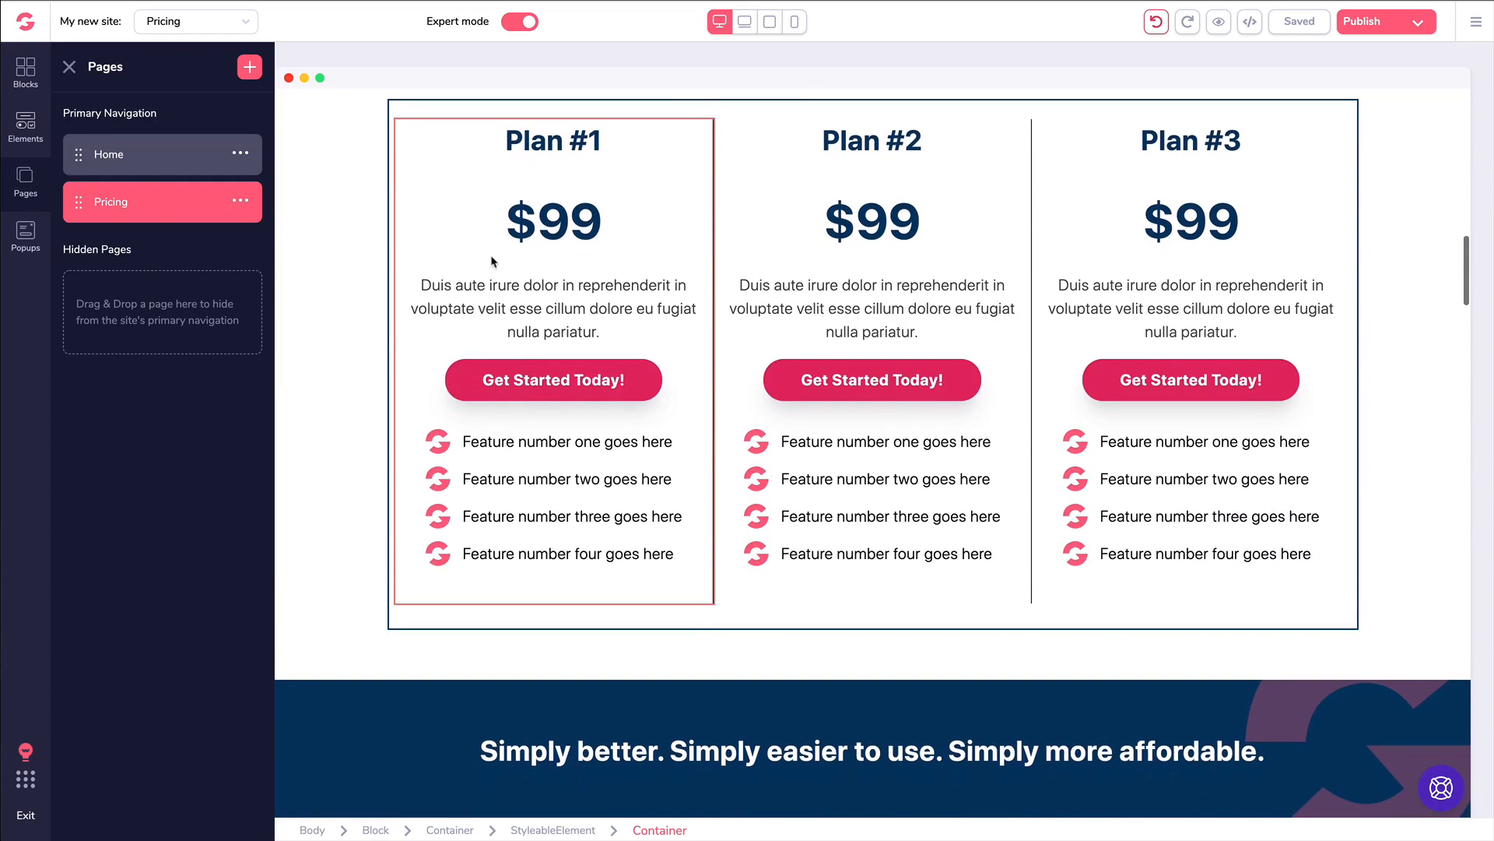
click(480, 380)
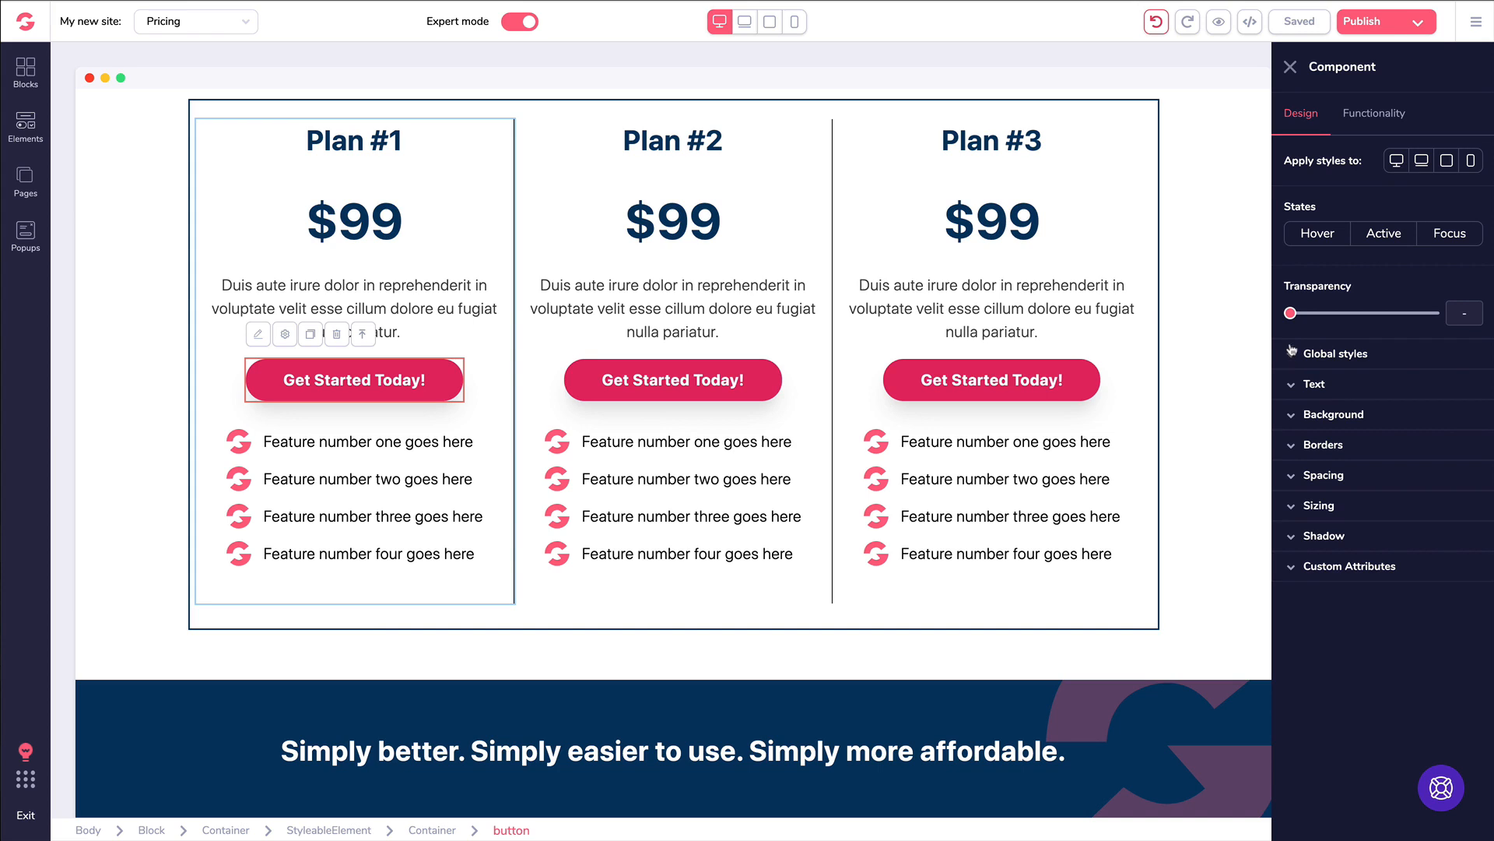
click(1311, 385)
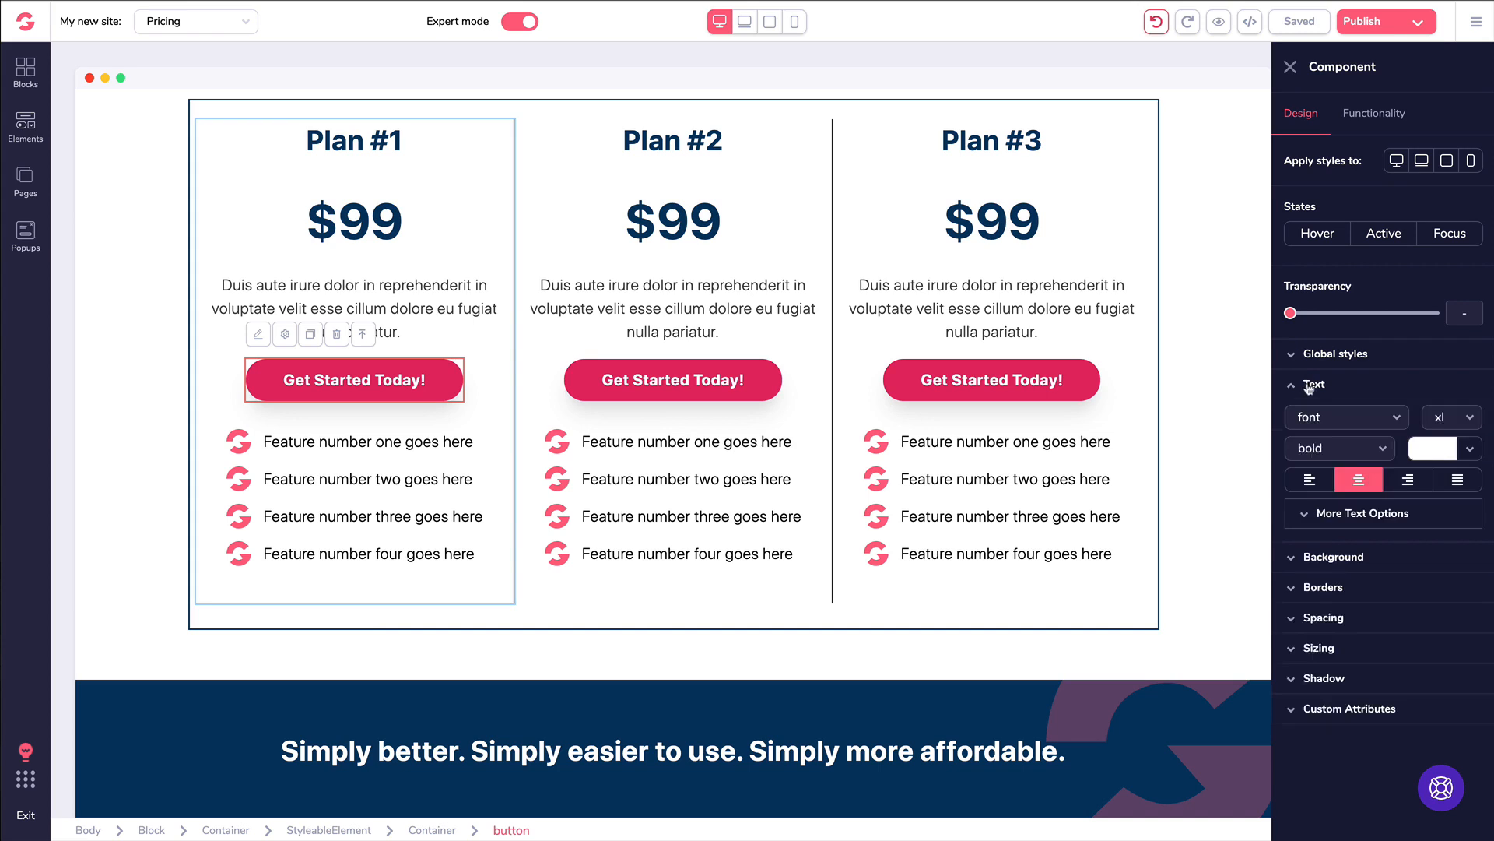
click(1417, 445)
click(1330, 534)
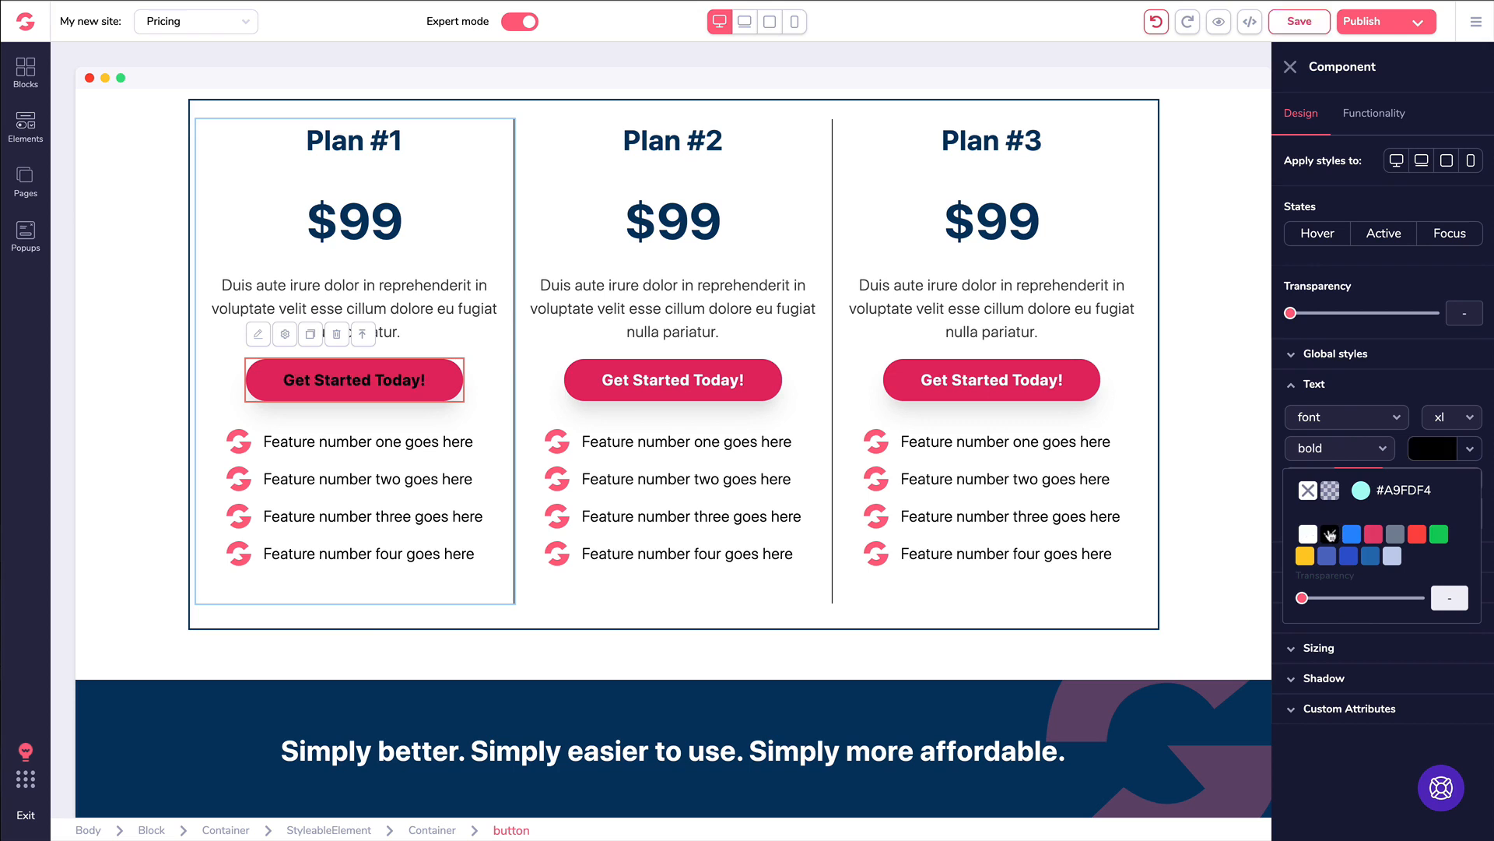
click(1301, 385)
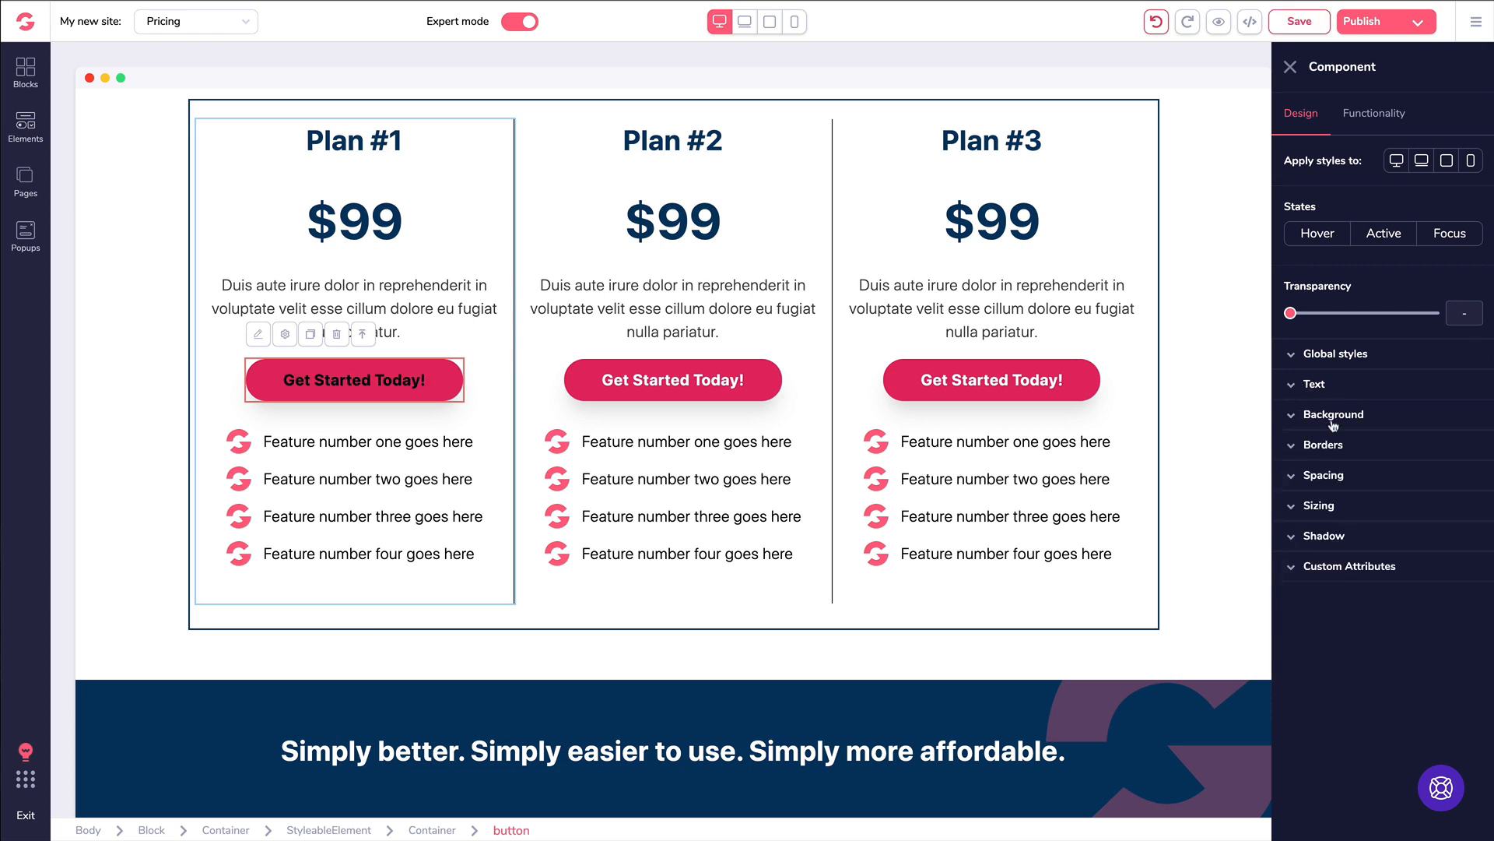
Set the background color of Plan #1's Get Started Today! button to yellow
click(1353, 420)
click(1449, 446)
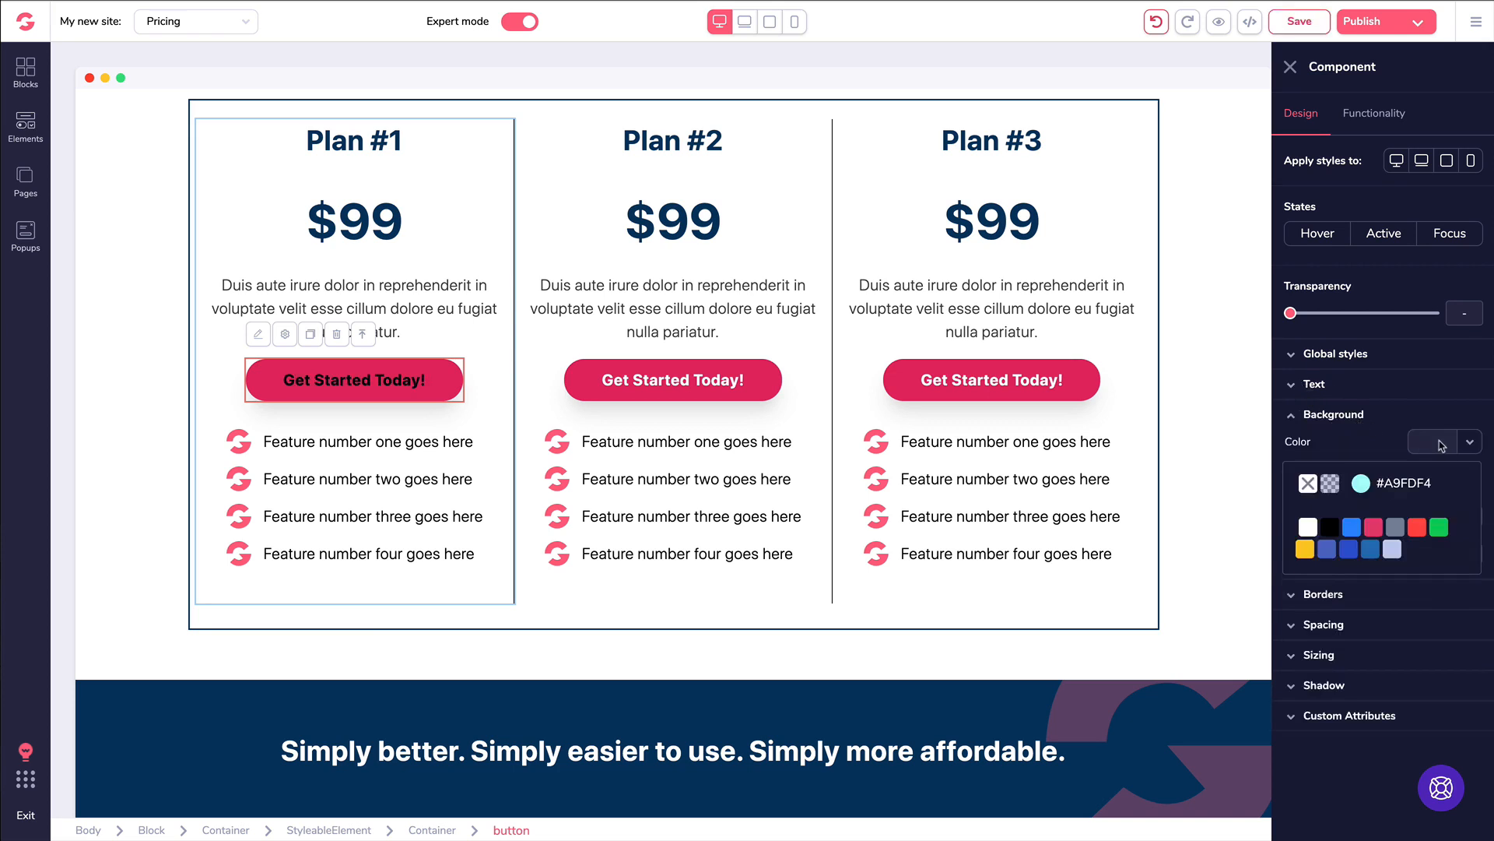
click(1305, 549)
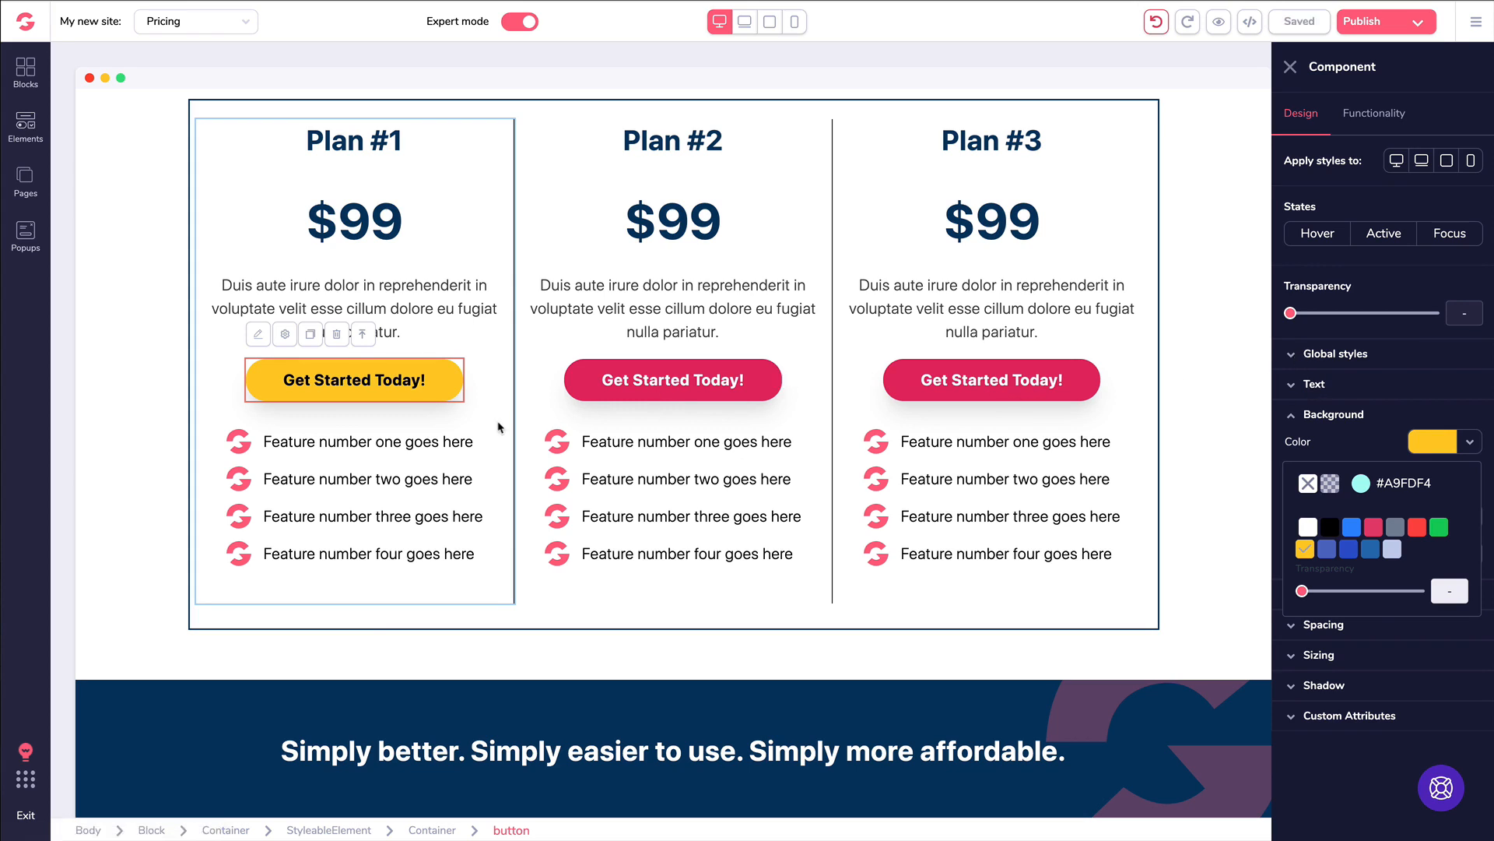
Save the Plan #1 button's styling as a new global style named "Yellow Black Button"
click(1296, 354)
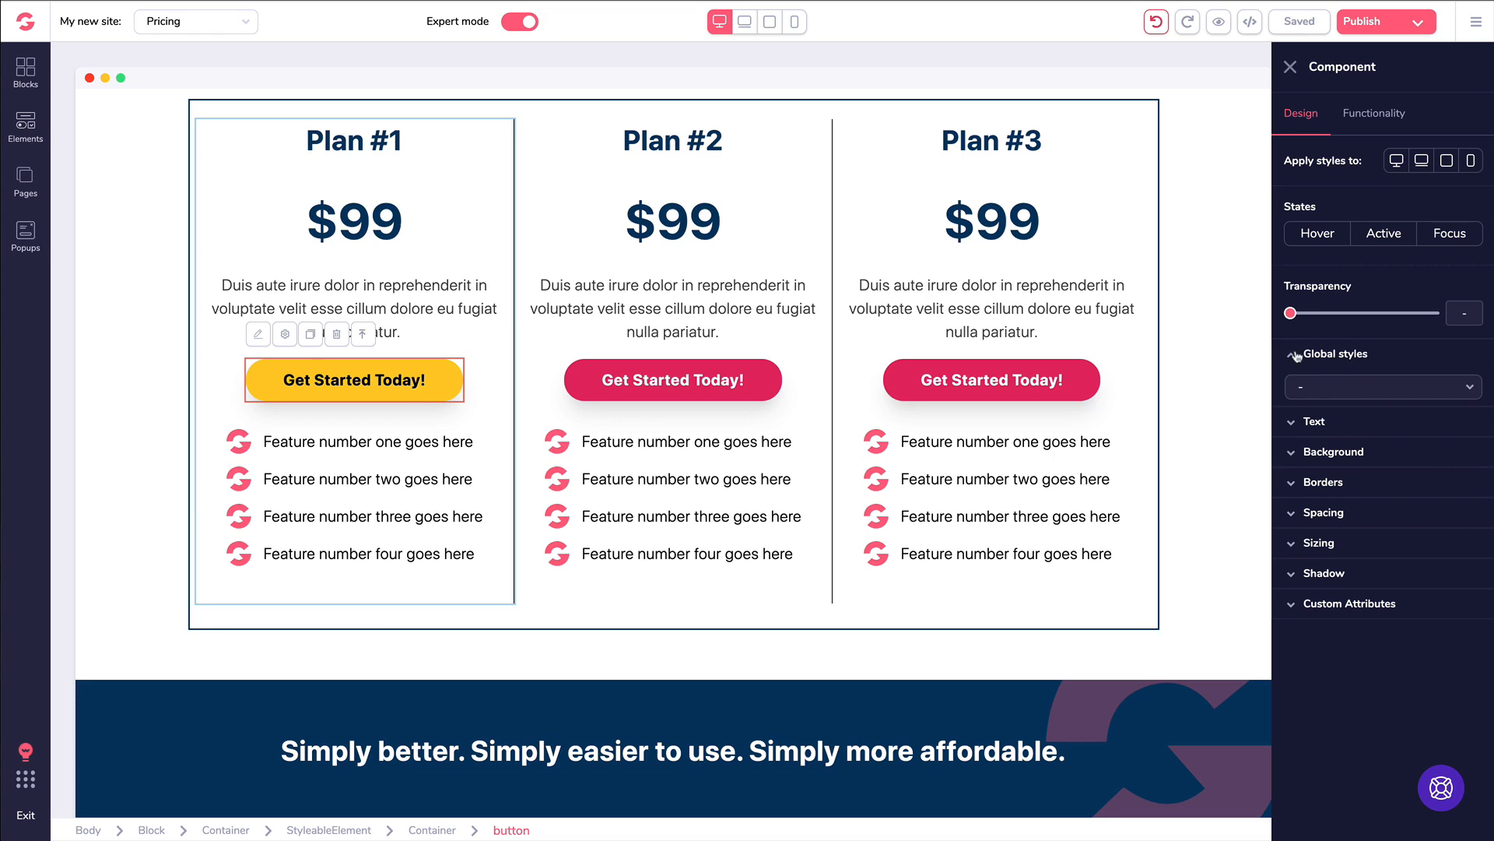
click(1345, 391)
click(1344, 409)
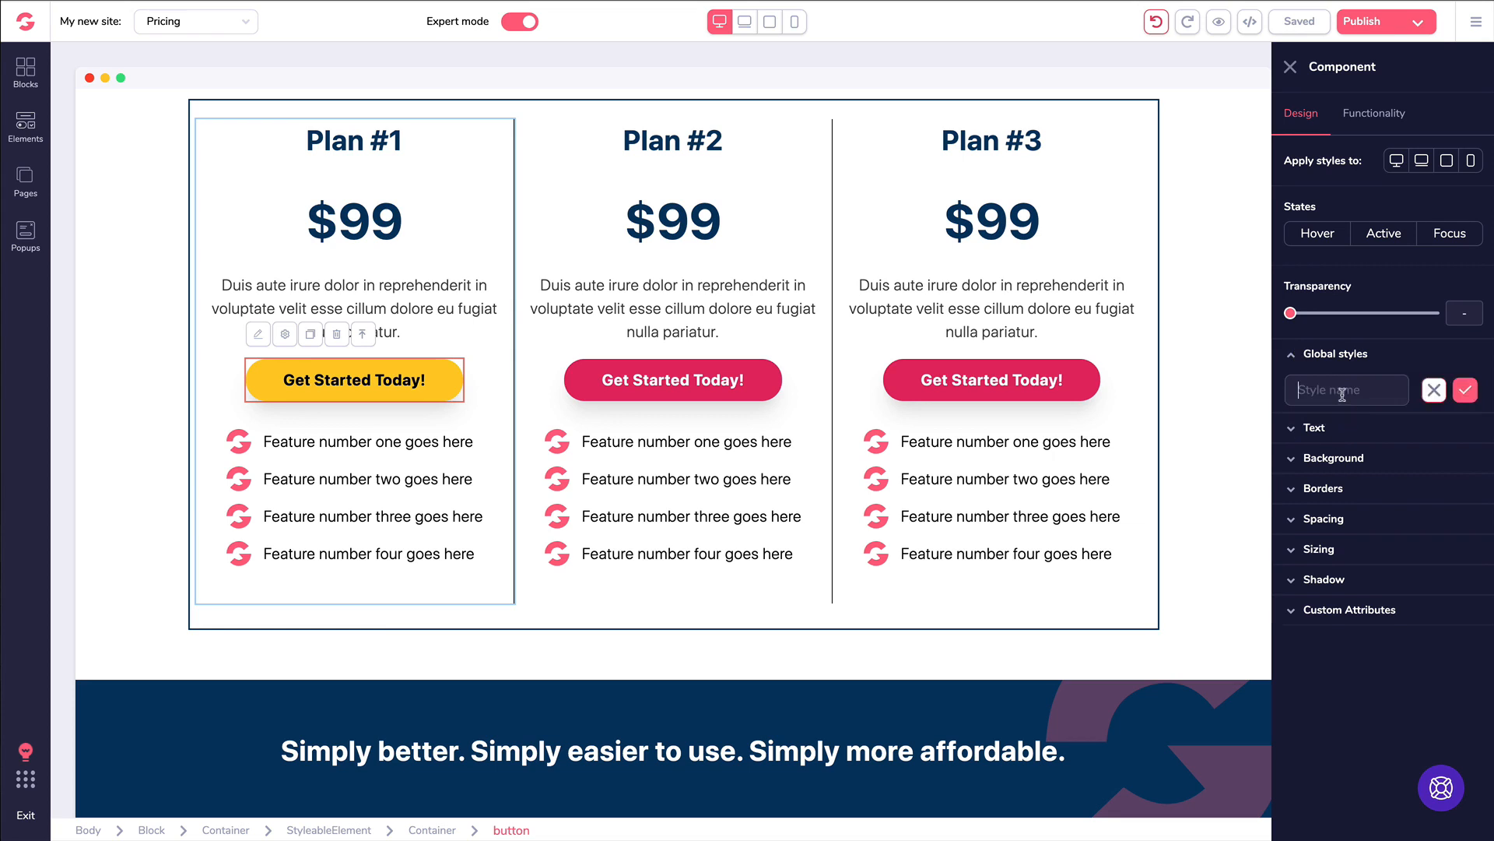
text(Y)
text(ellow Black Button)
click(1467, 394)
Apply the "Yellow Black Button" global style to Plan #2's Get Started Today! button
click(609, 382)
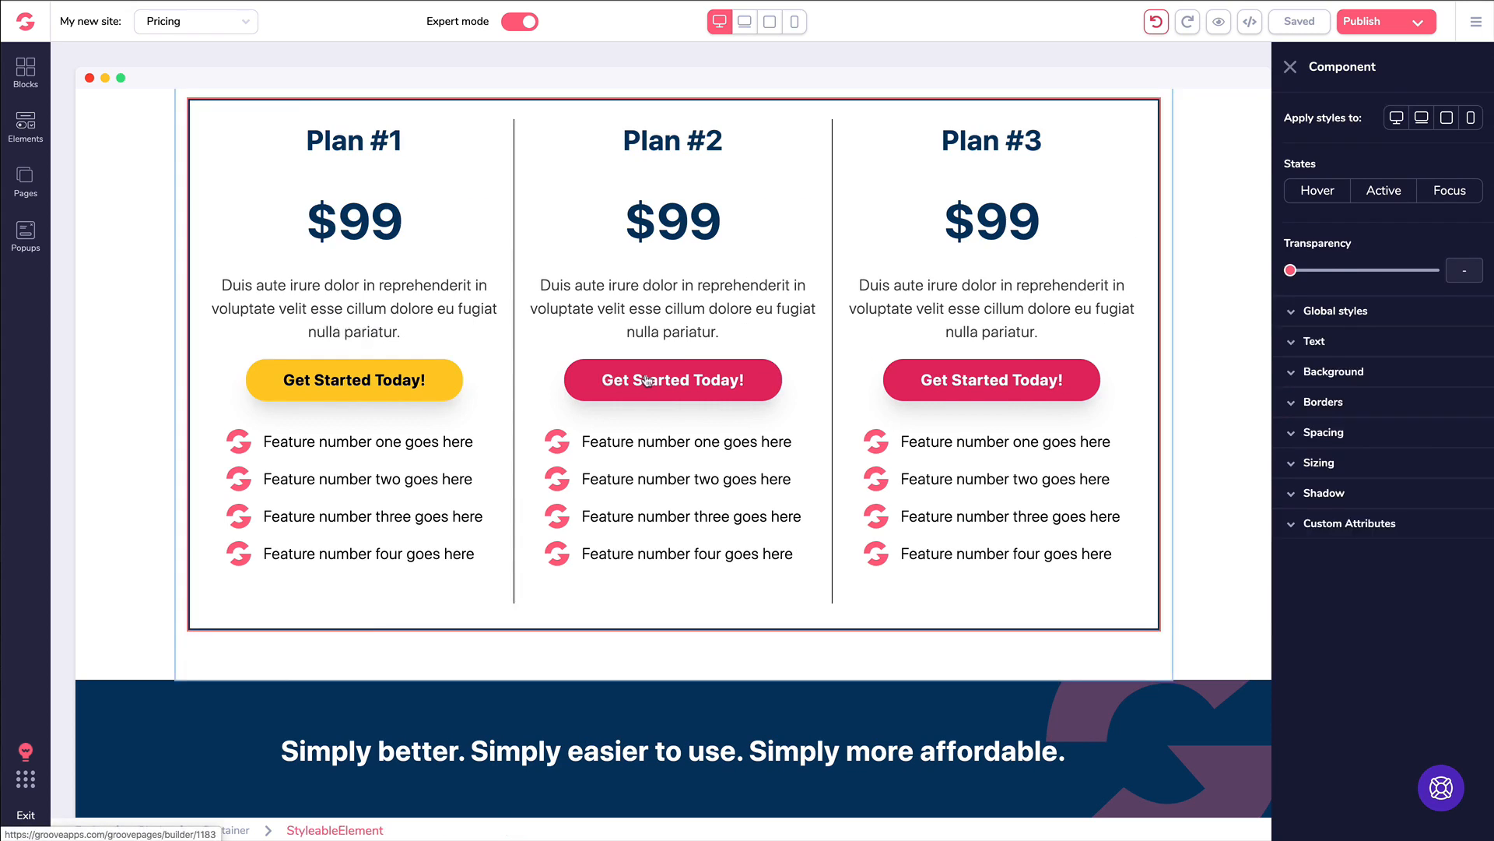
click(613, 382)
click(1340, 355)
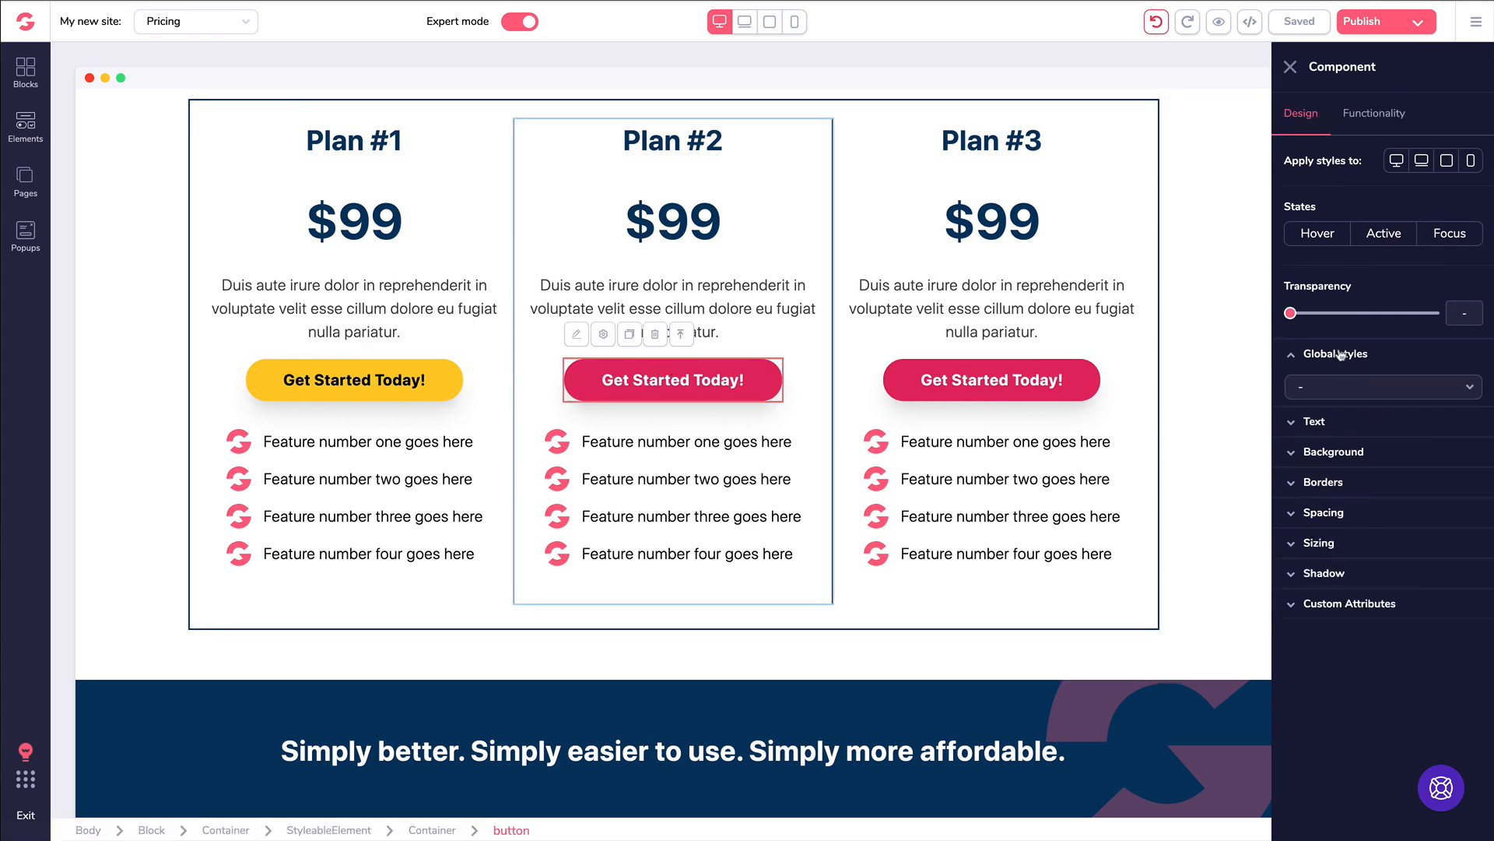
click(1349, 389)
click(1349, 456)
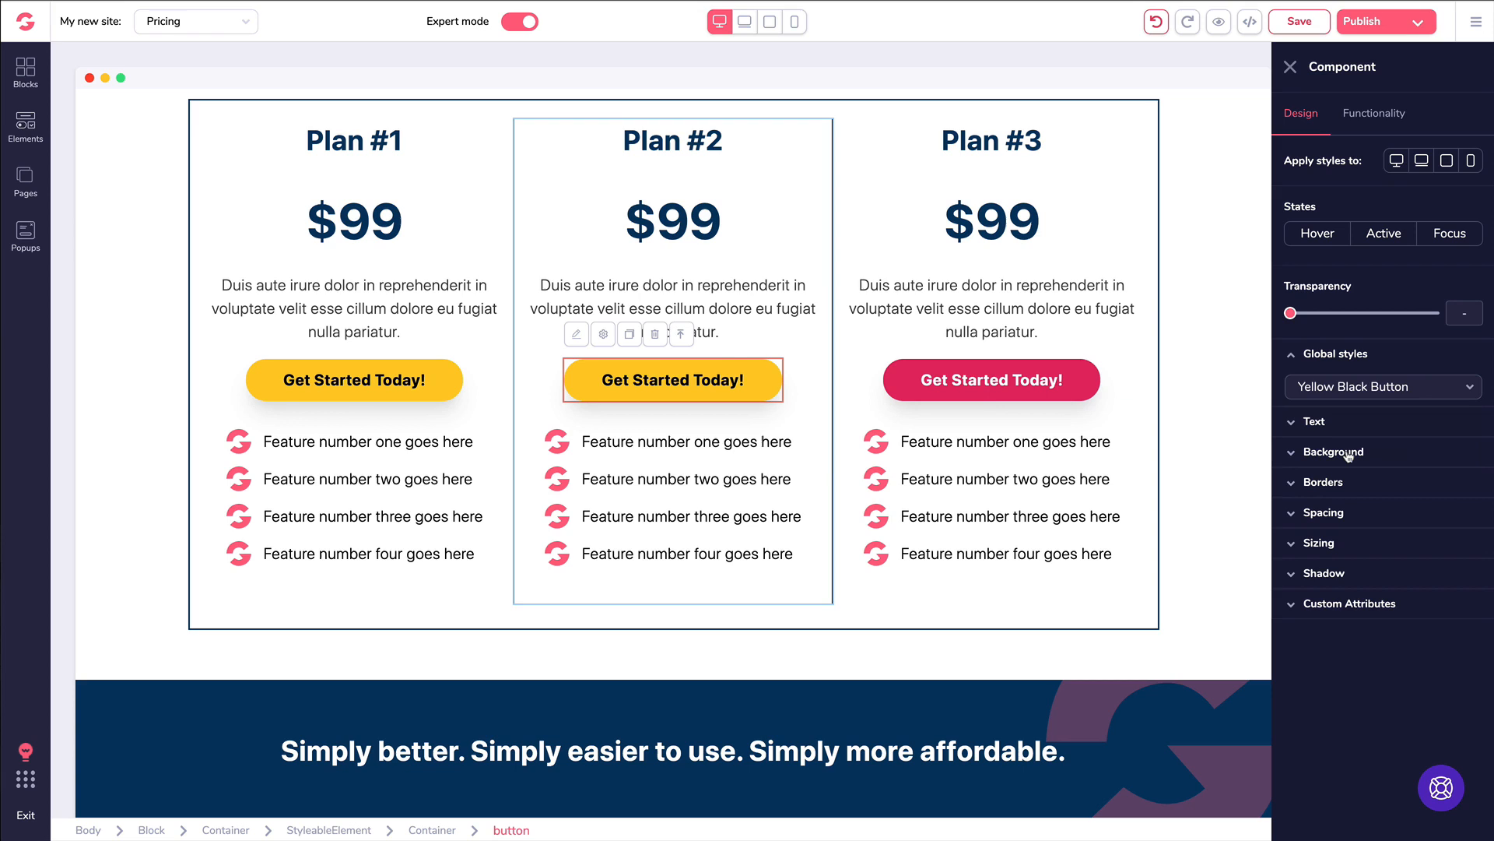
Apply the "Yellow Black Button" global style to Plan #3's Get Started Today! button
click(962, 381)
click(984, 376)
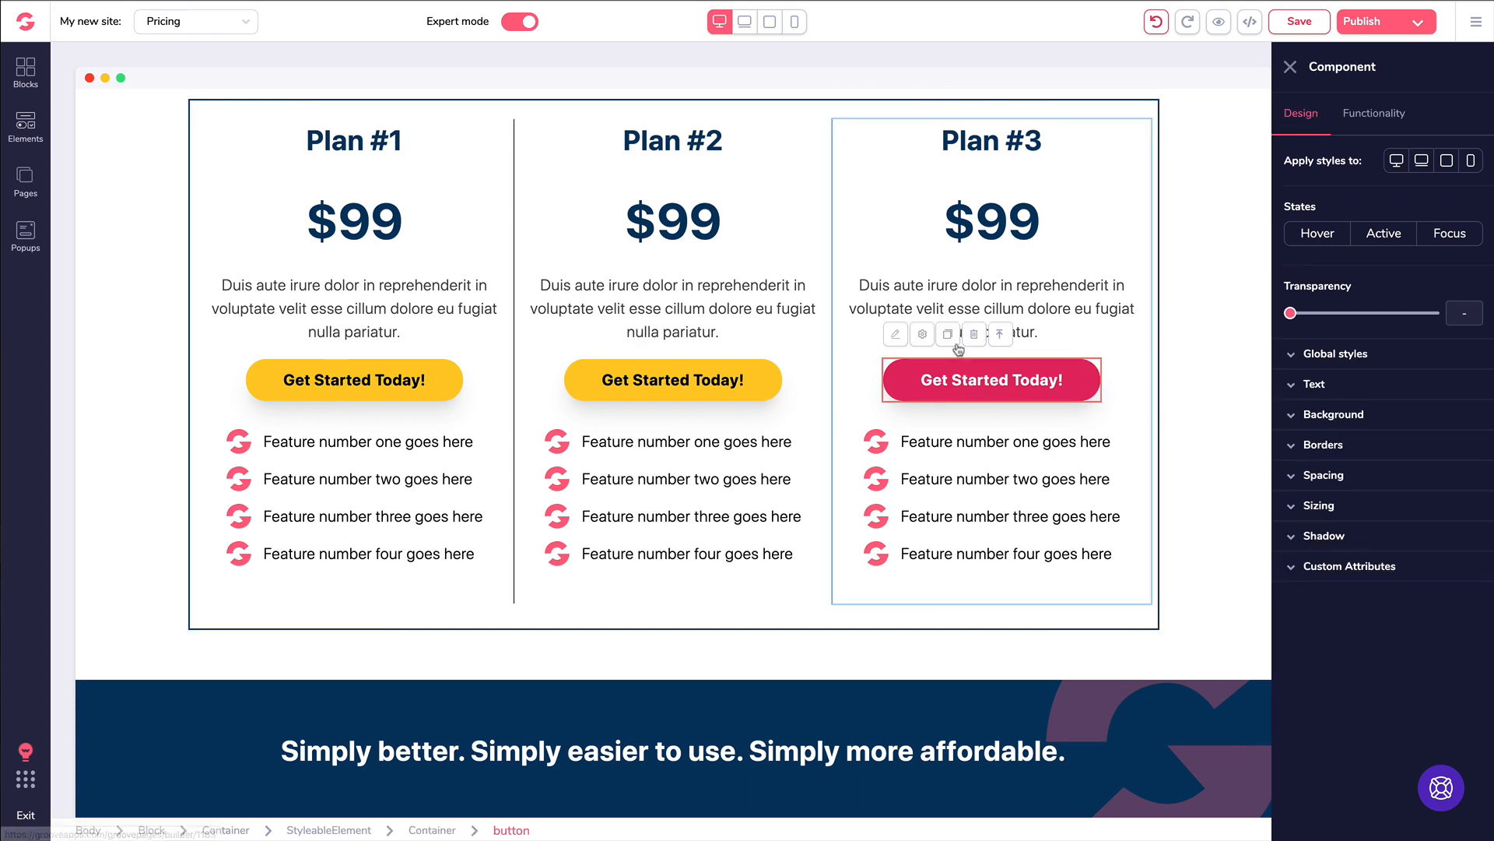
click(1316, 355)
click(1349, 387)
click(1349, 450)
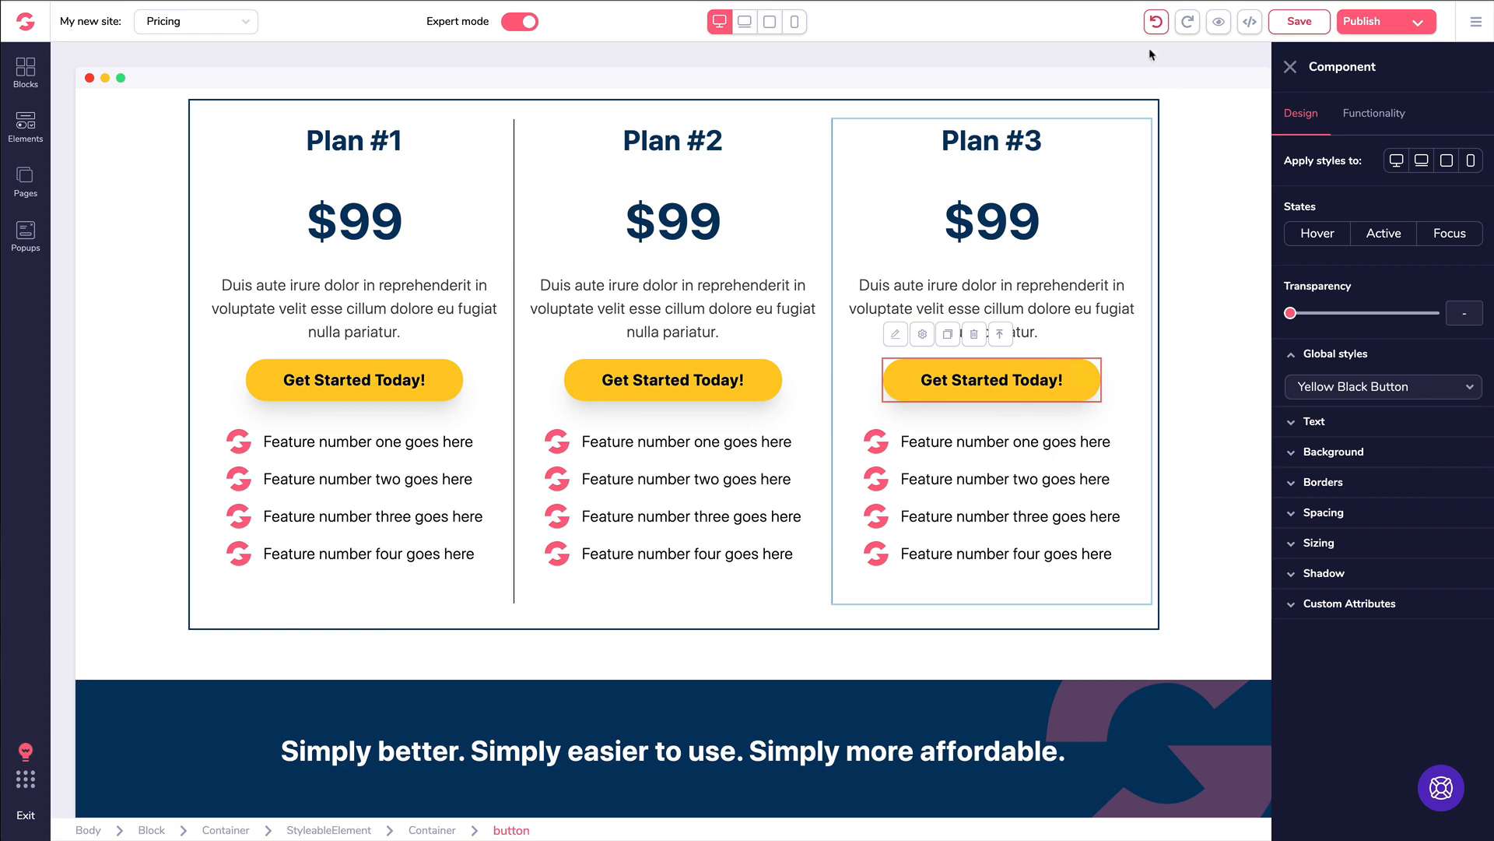
Undo the global style on the Plan #3 and Plan #2 buttons and the yellow background on Plan #1's button
click(1157, 23)
click(1156, 23)
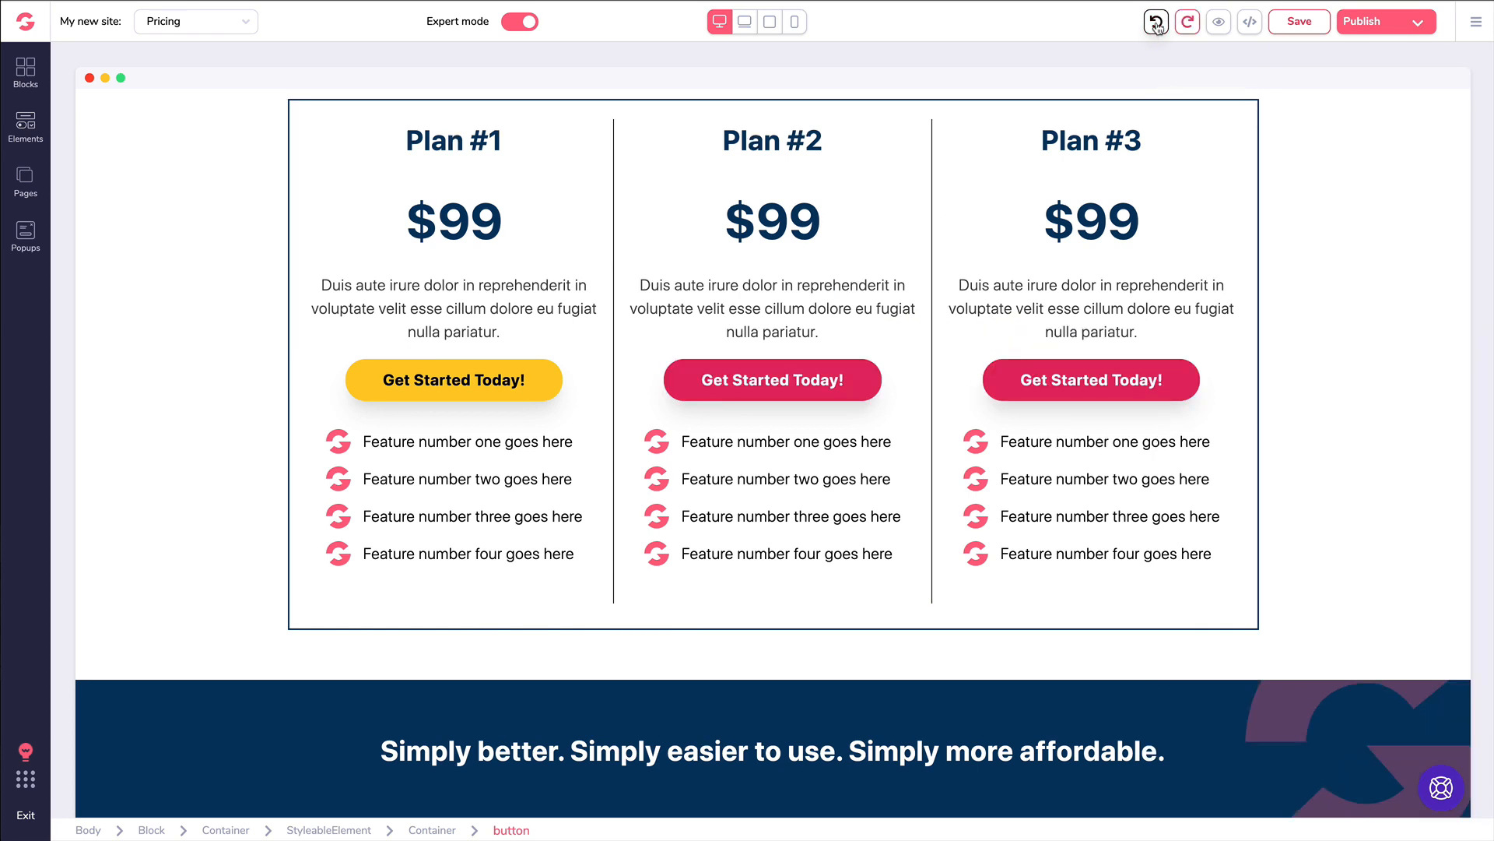
click(1156, 23)
click(1157, 24)
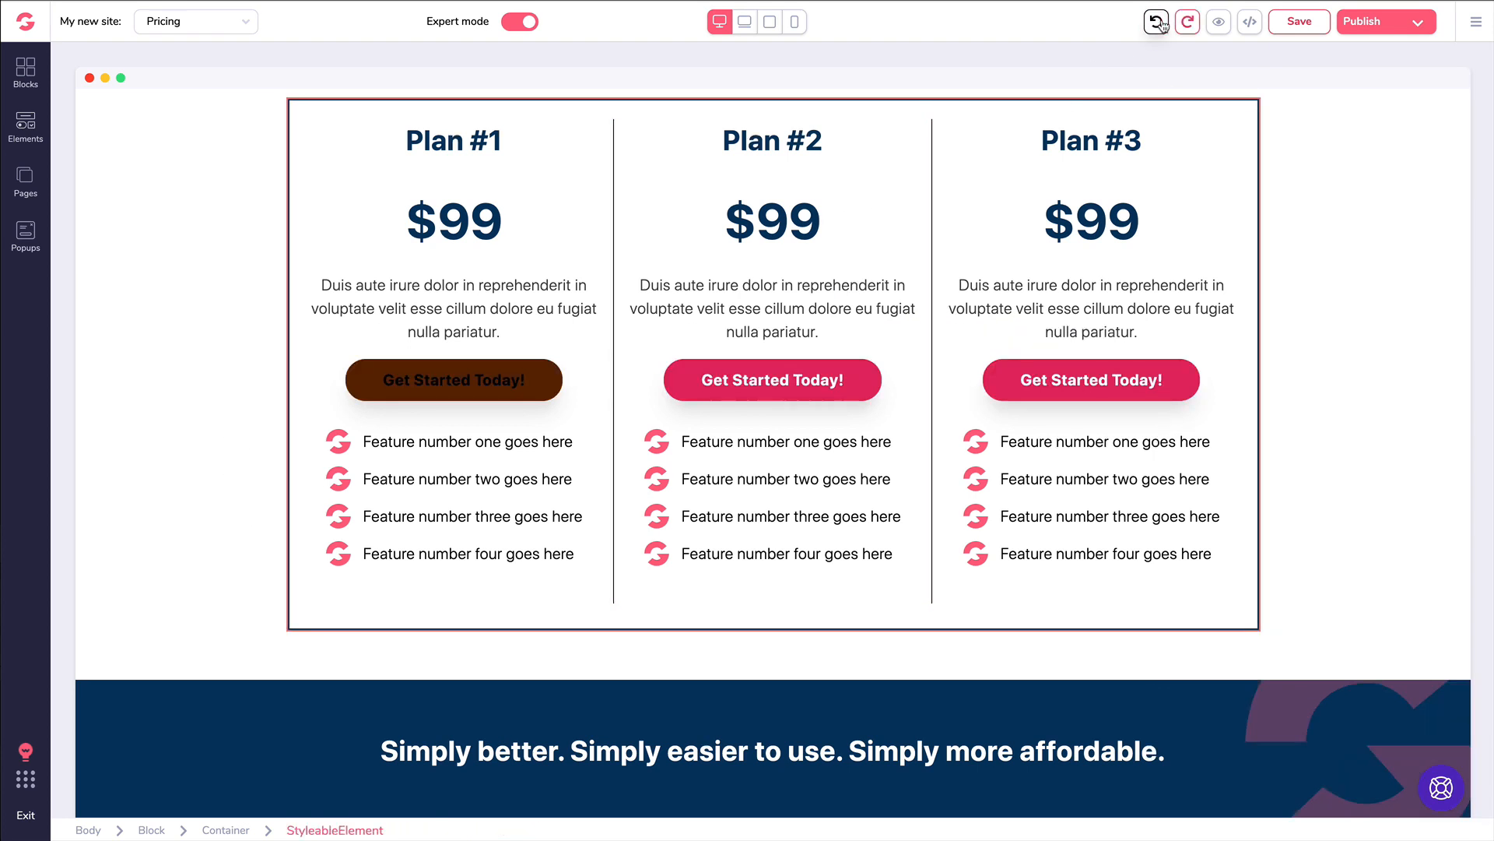
click(1157, 24)
click(781, 227)
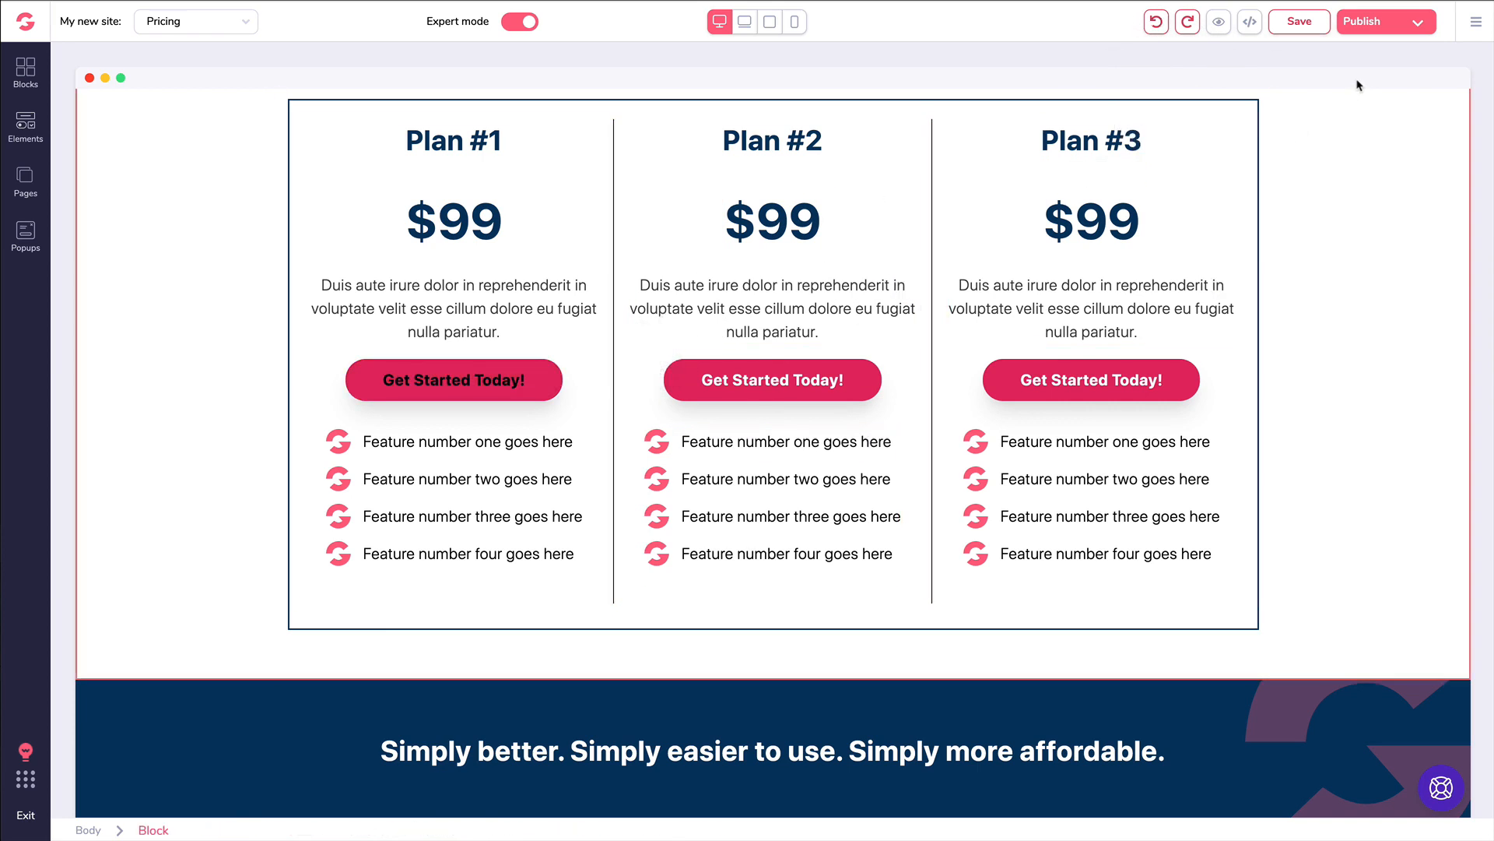
Look through the site's saved revisions and leave the list without restoring a version
click(1476, 31)
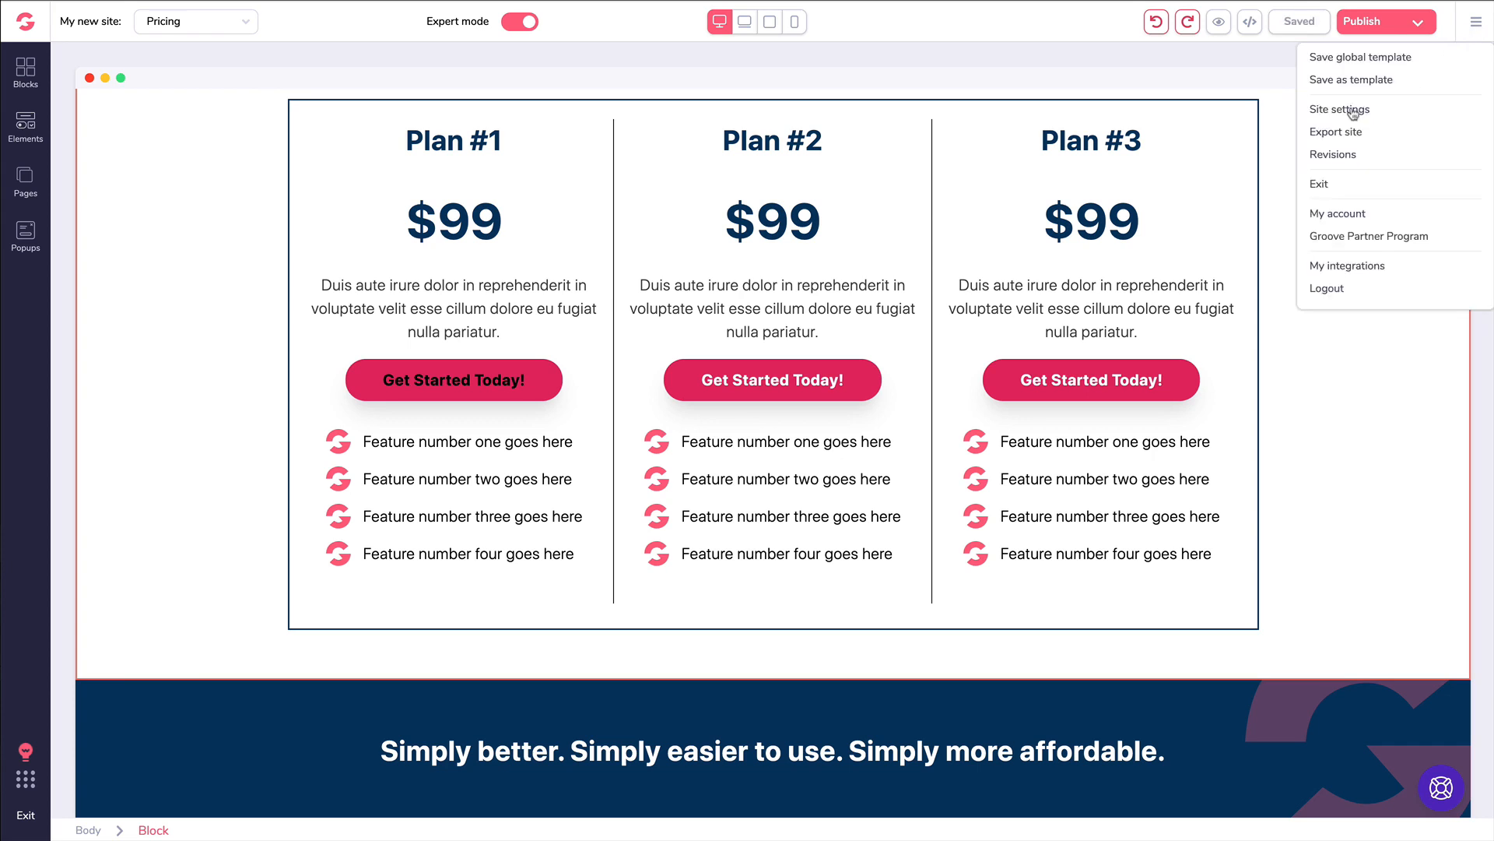
click(1335, 153)
scroll(115, 204, down, 2)
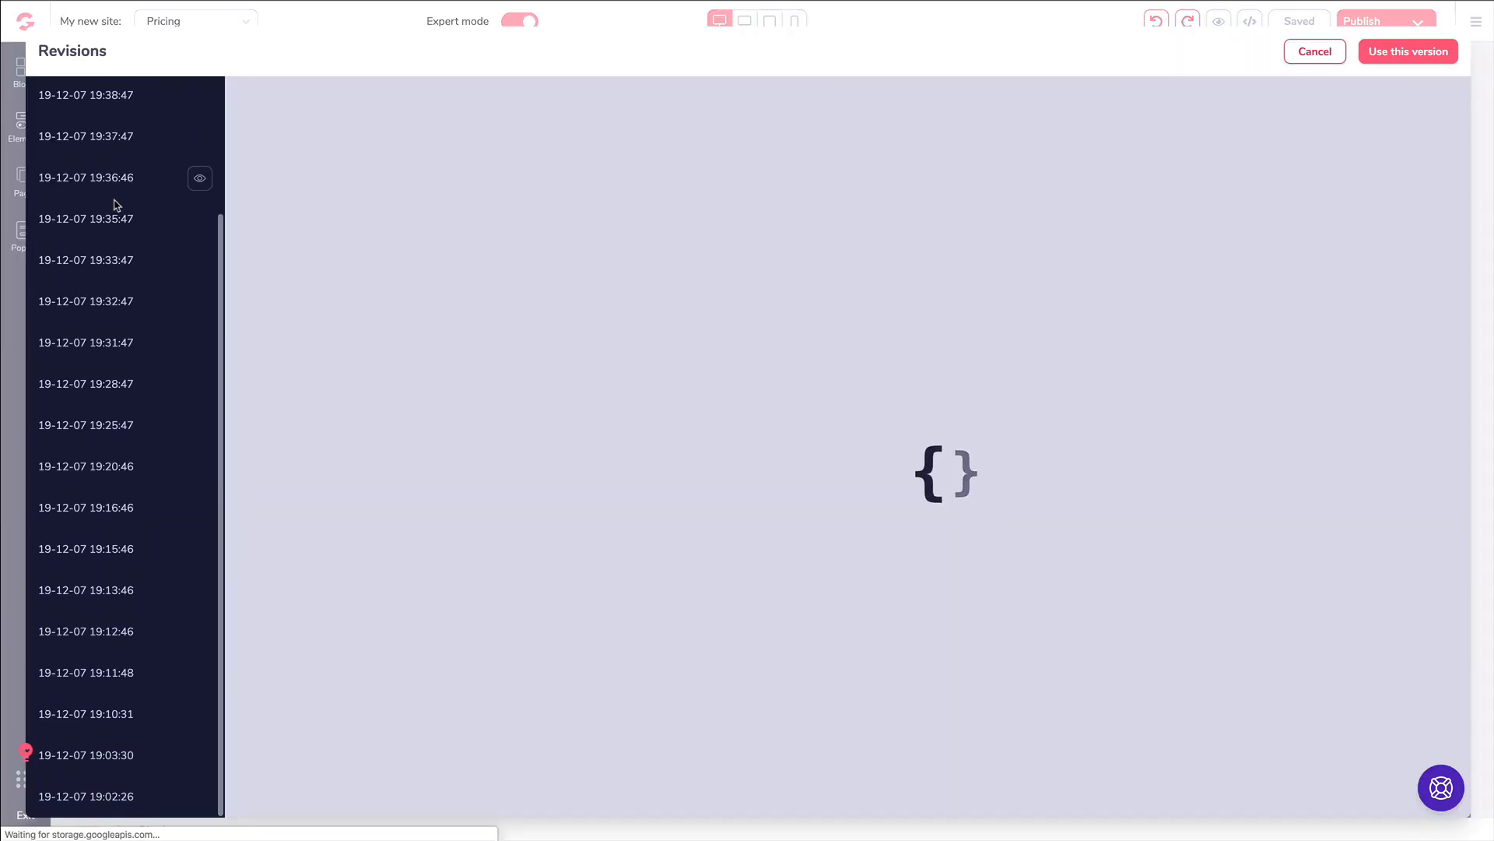
scroll(116, 207, up, 2)
scroll(116, 207, down, 2)
scroll(115, 207, up, 2)
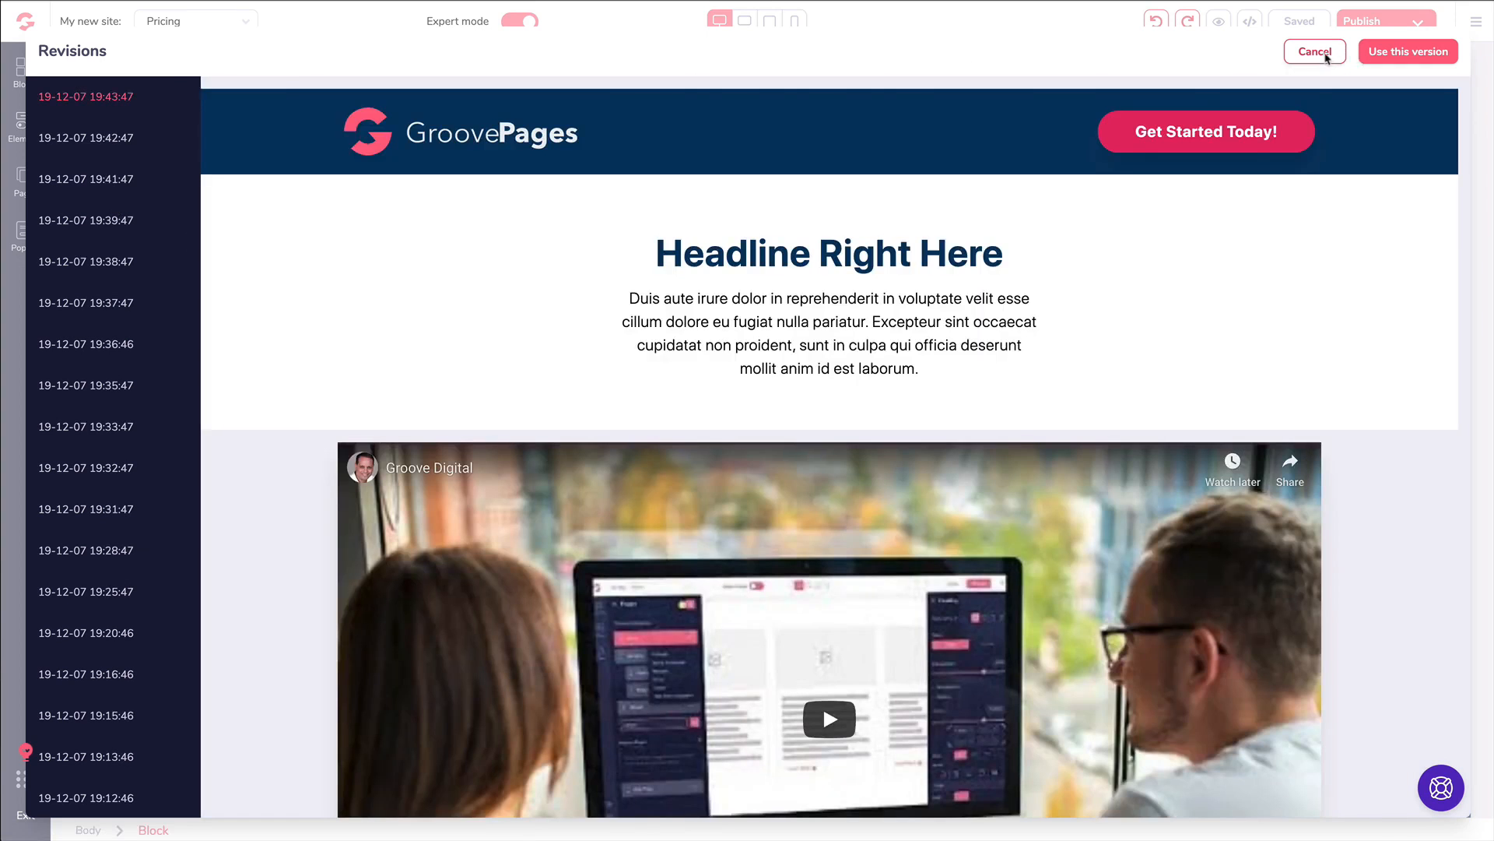
click(1314, 51)
click(155, 226)
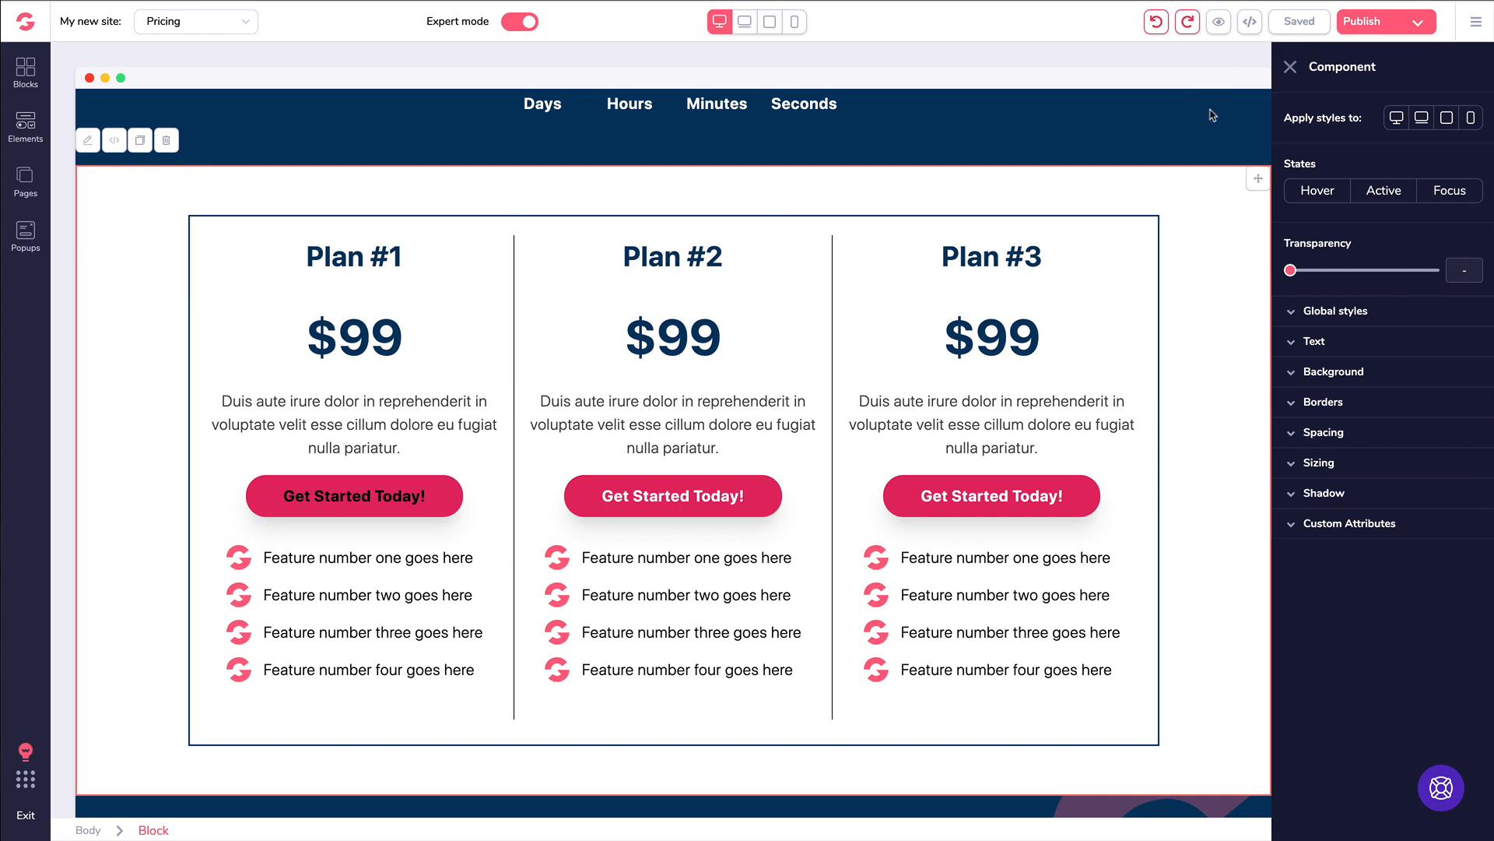
click(1476, 21)
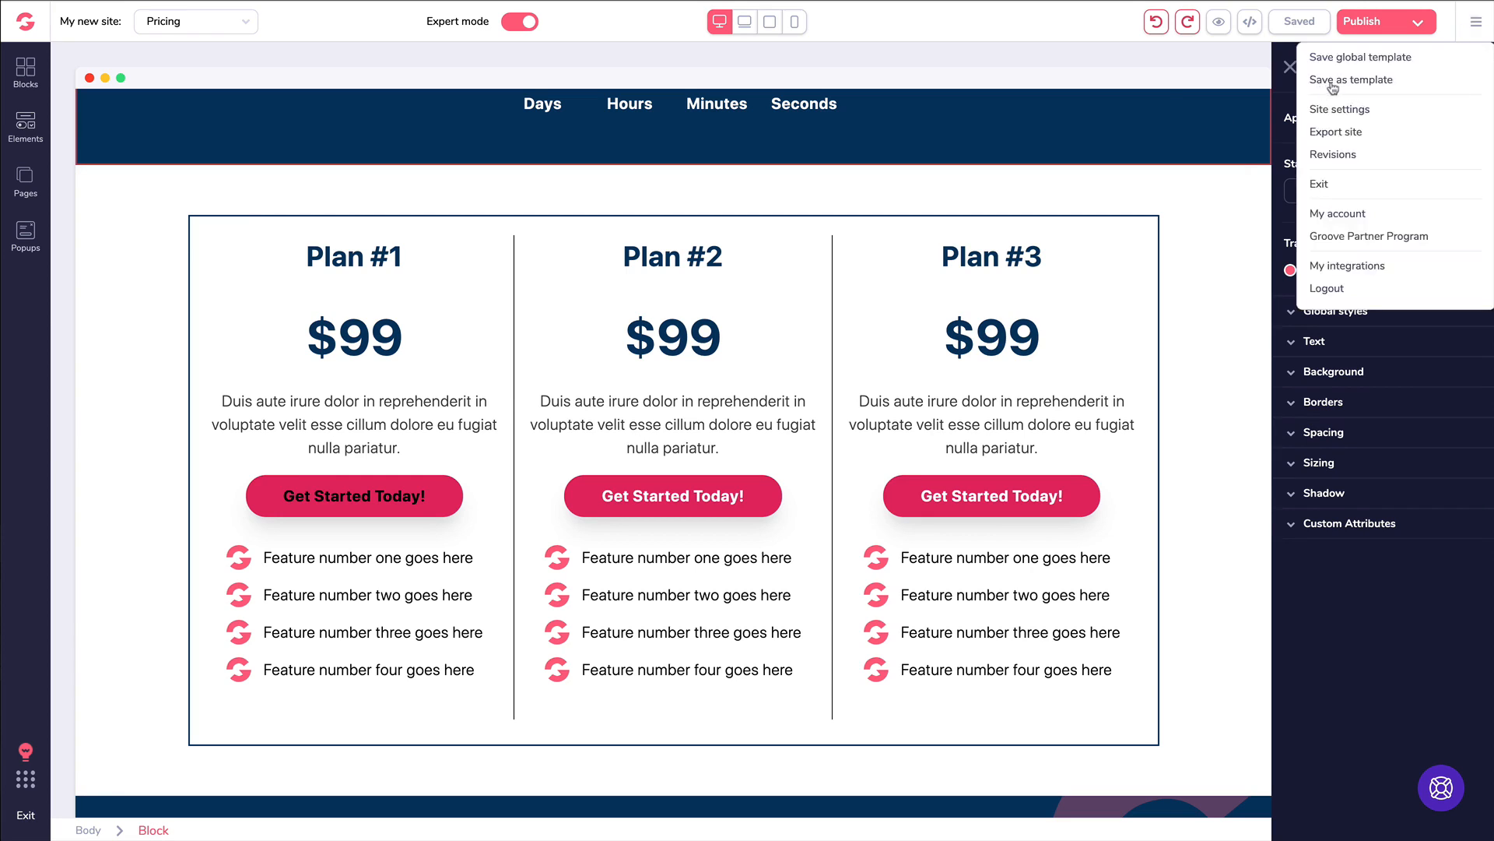
click(1174, 115)
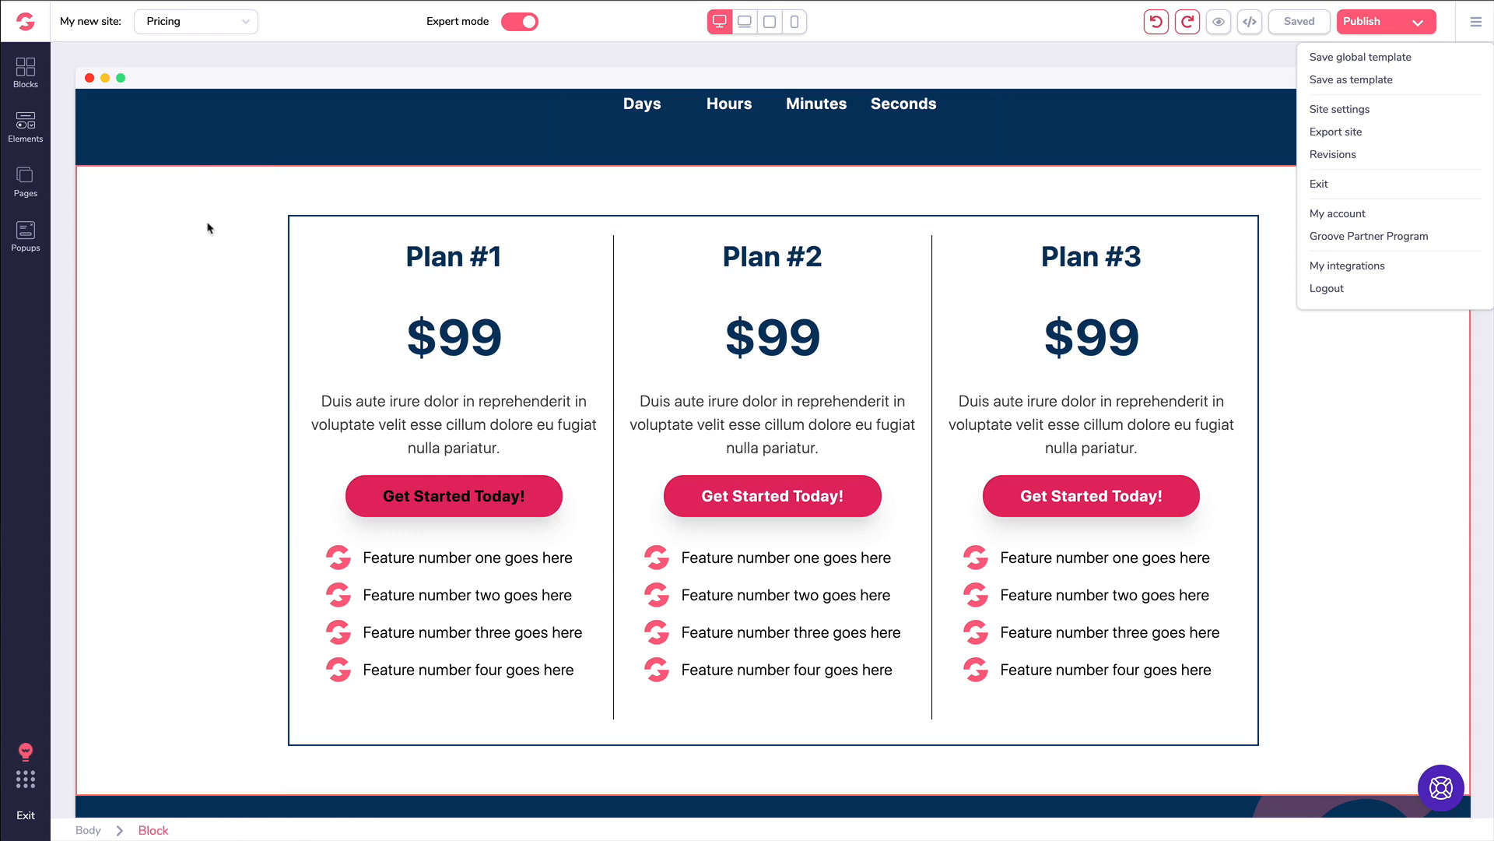
click(119, 194)
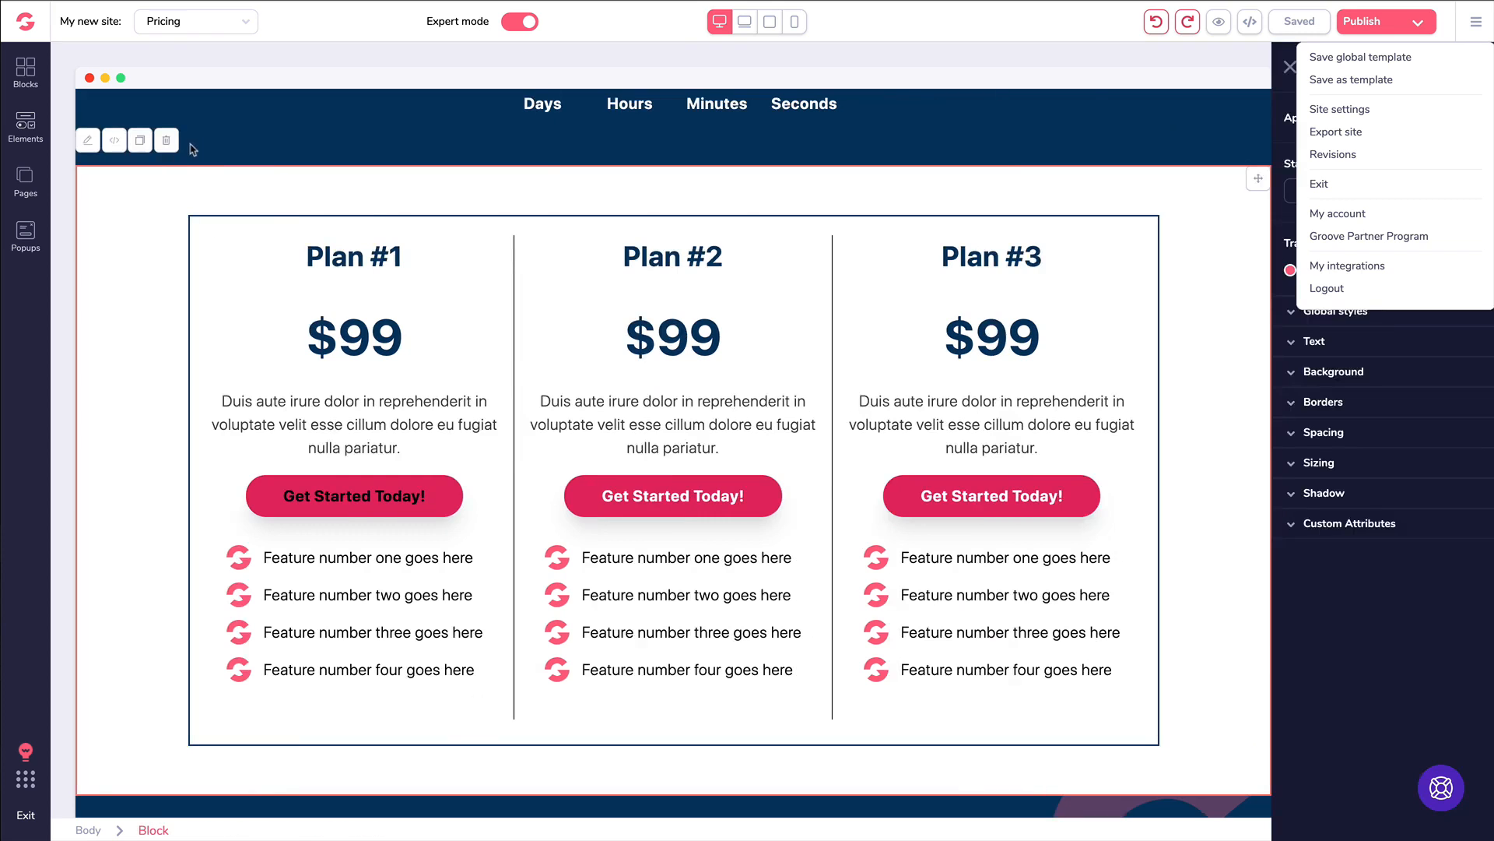
Look over the wireframe block library, including the previews in its All blocks category
click(26, 79)
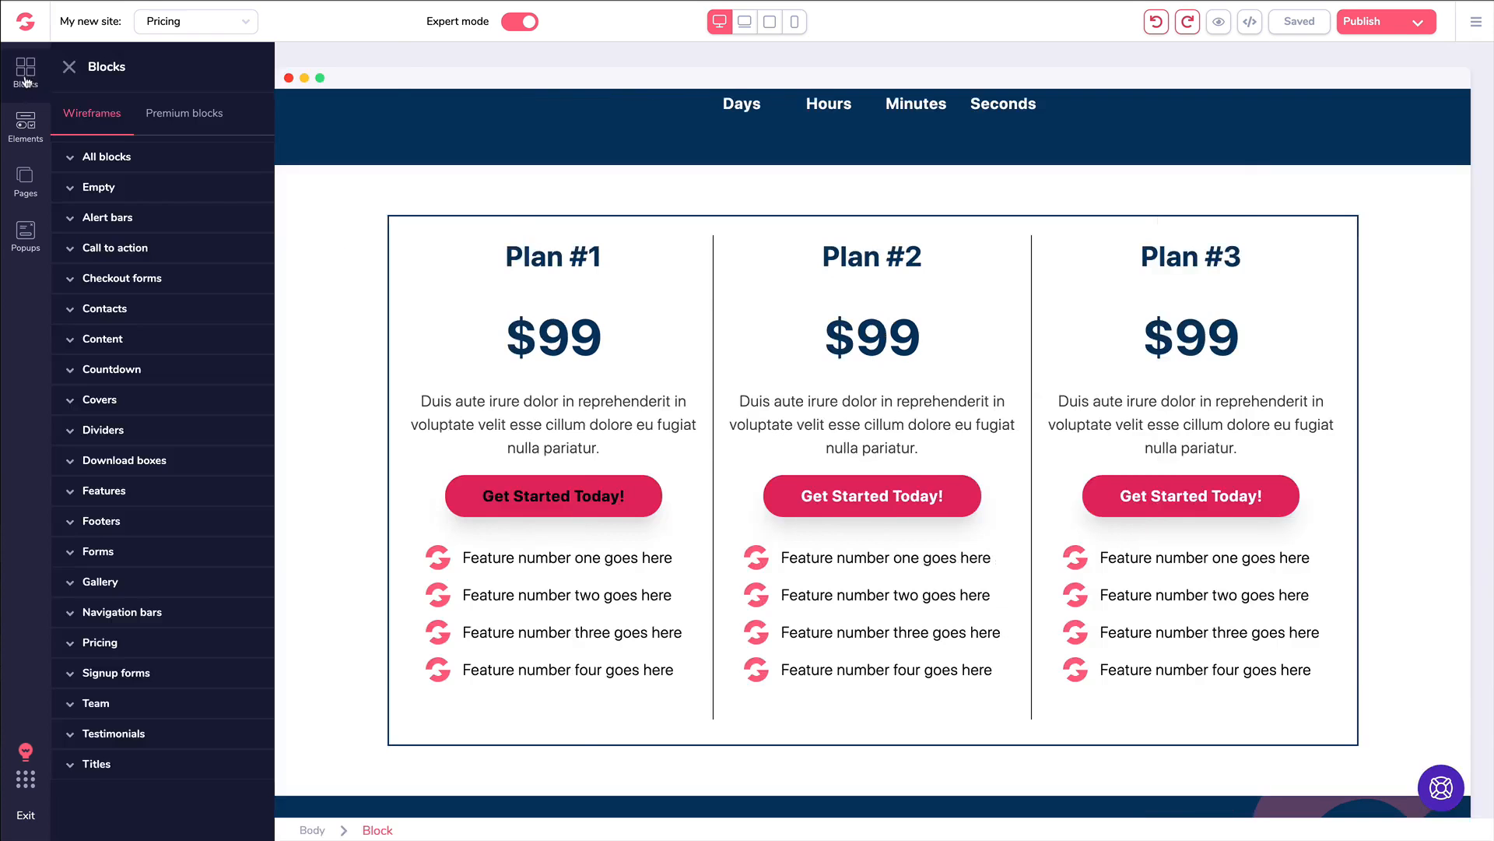
click(117, 159)
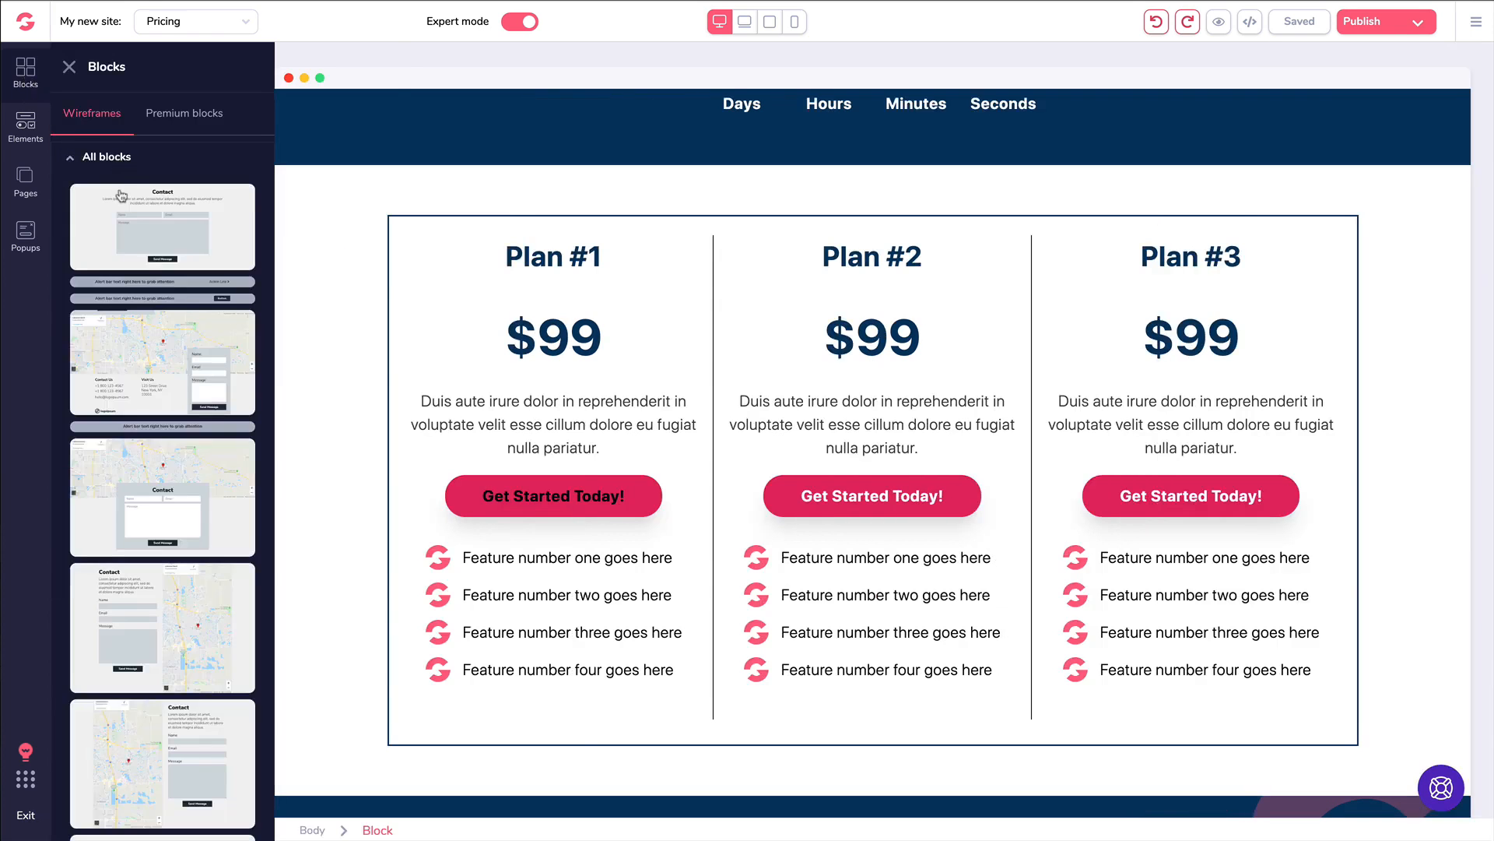
click(73, 156)
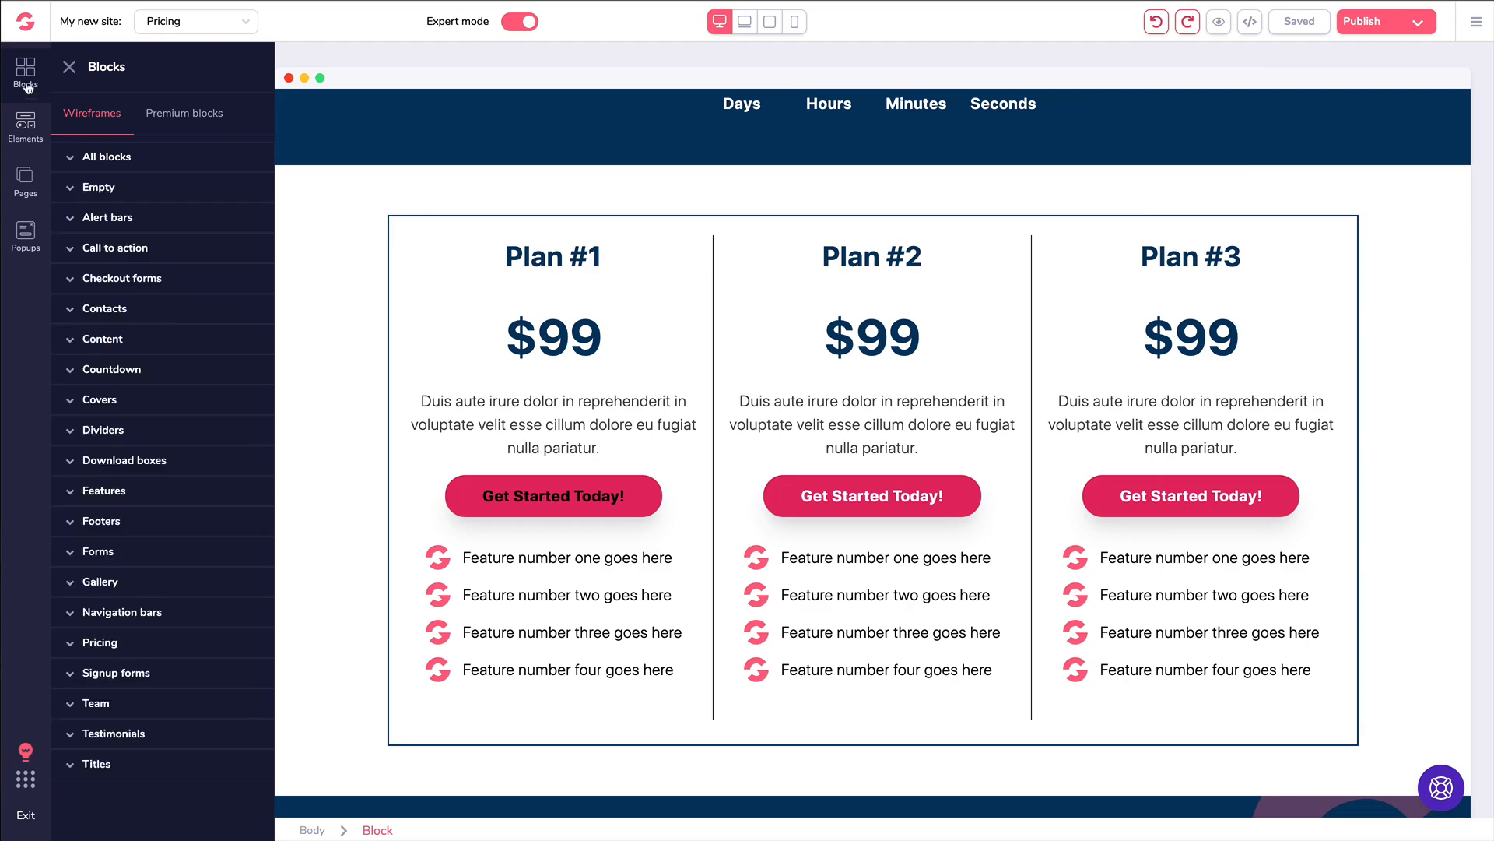
Insert the wireframe footer with two link columns and an email subscribe form between the money-back guarantee block and the GroovePages footer
click(69, 66)
scroll(397, 253, down, 15)
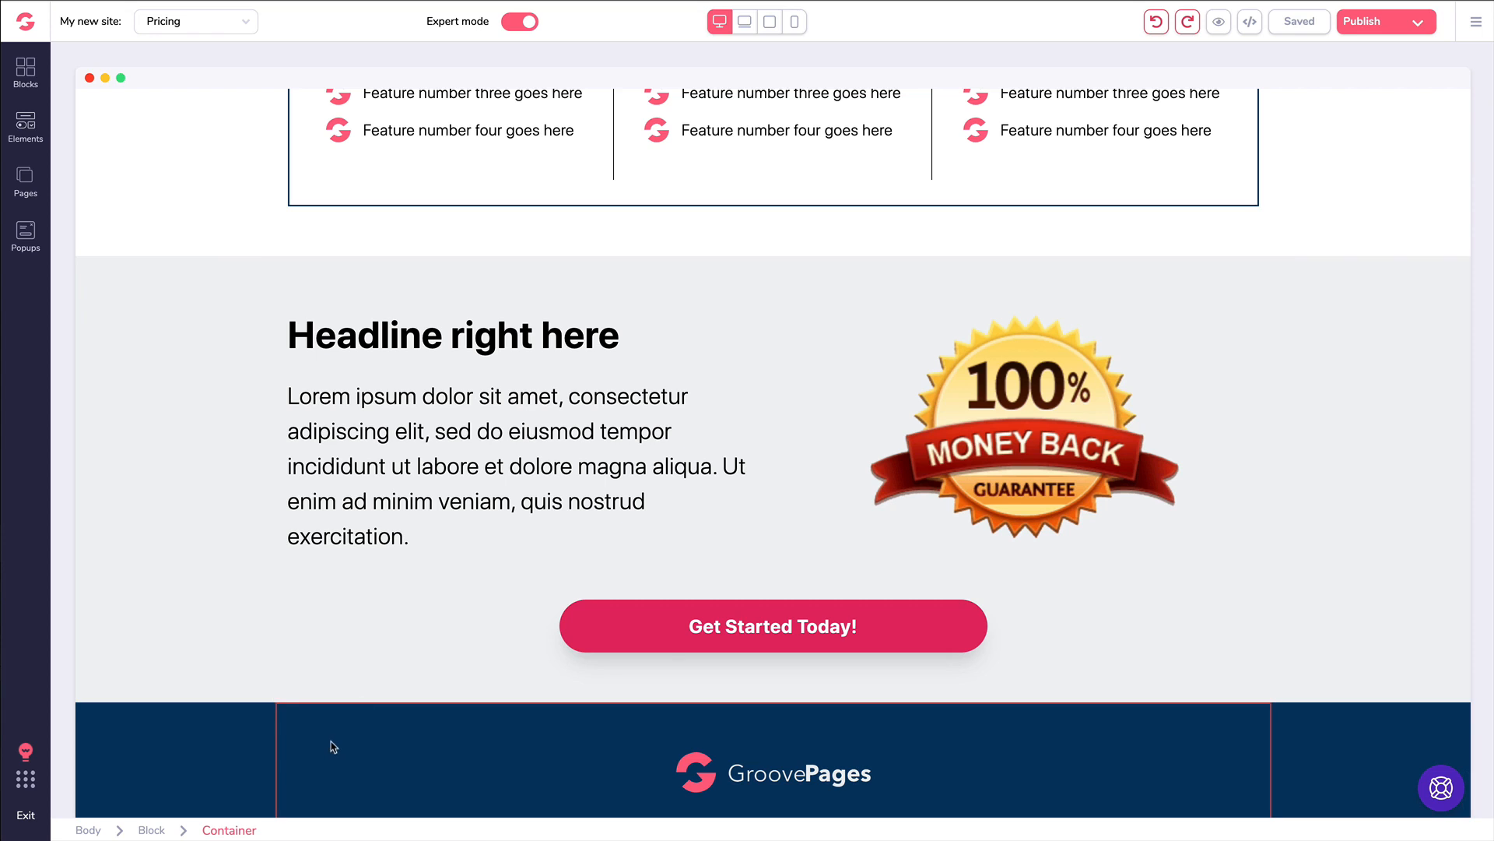
click(25, 73)
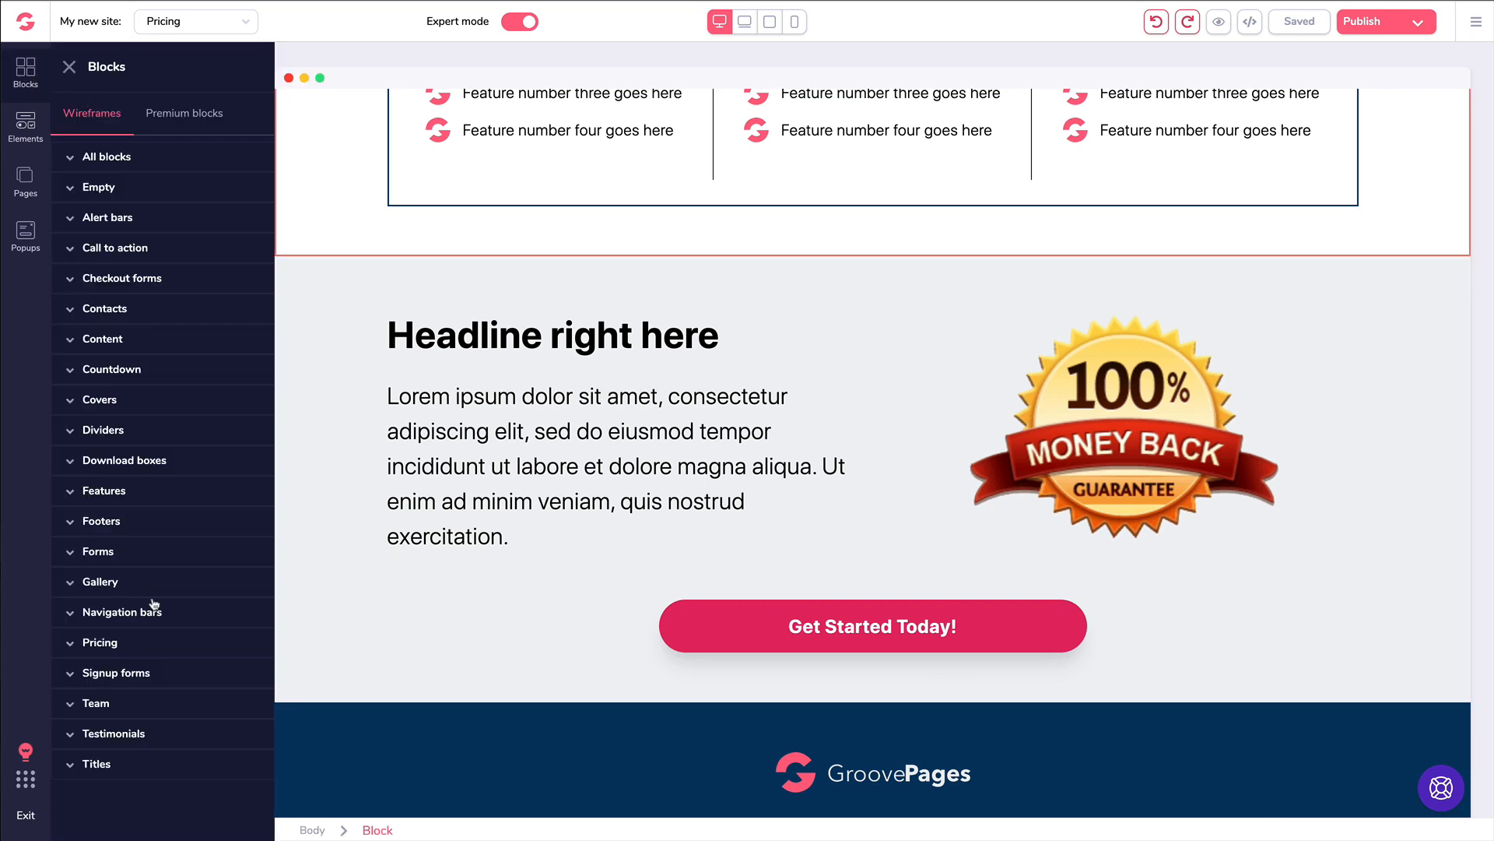
click(101, 523)
scroll(204, 502, down, 2)
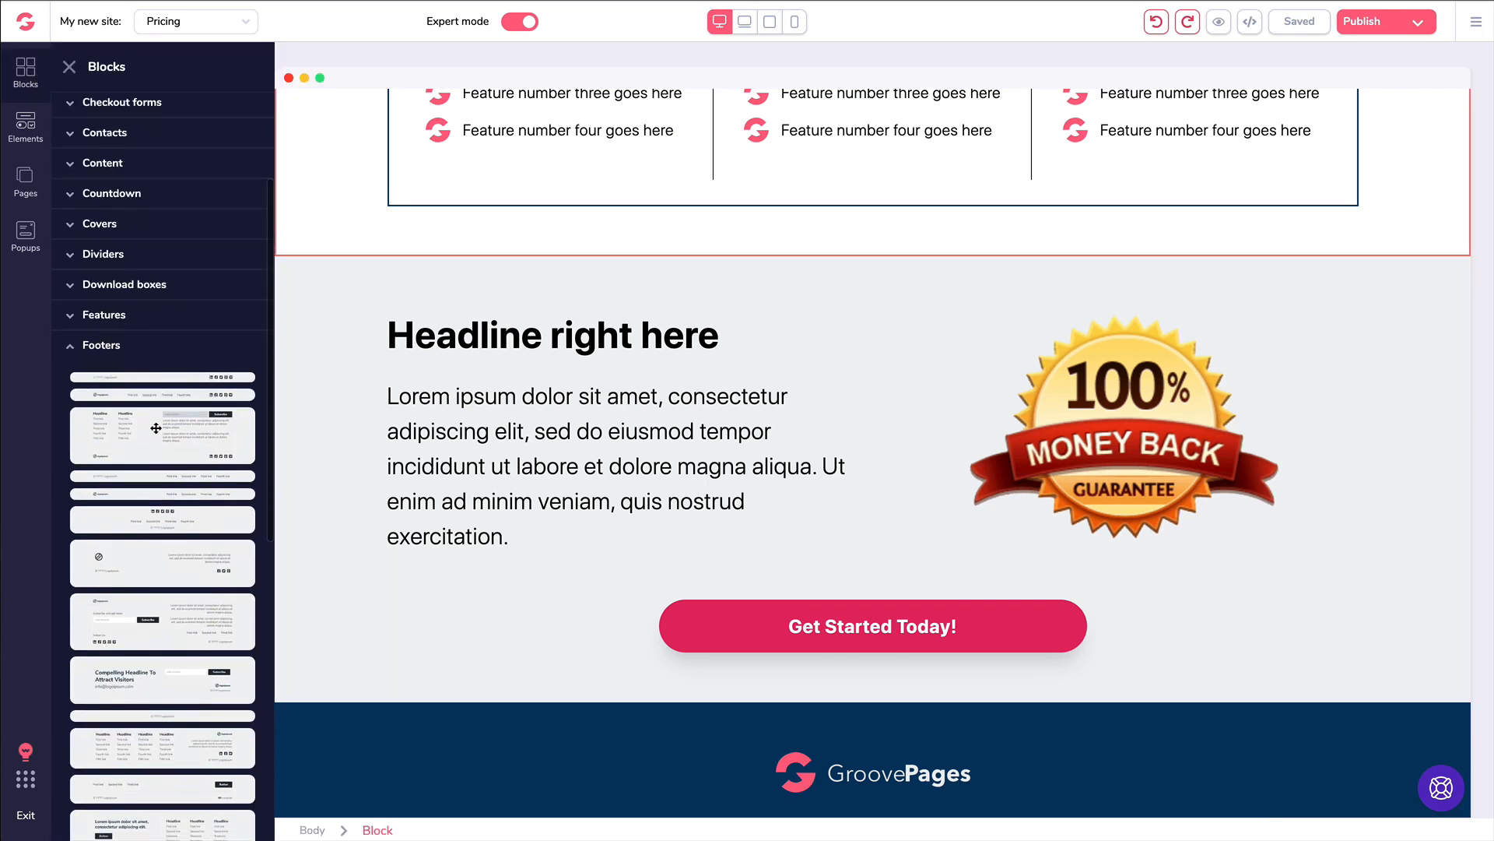
drag(153, 428, 558, 743)
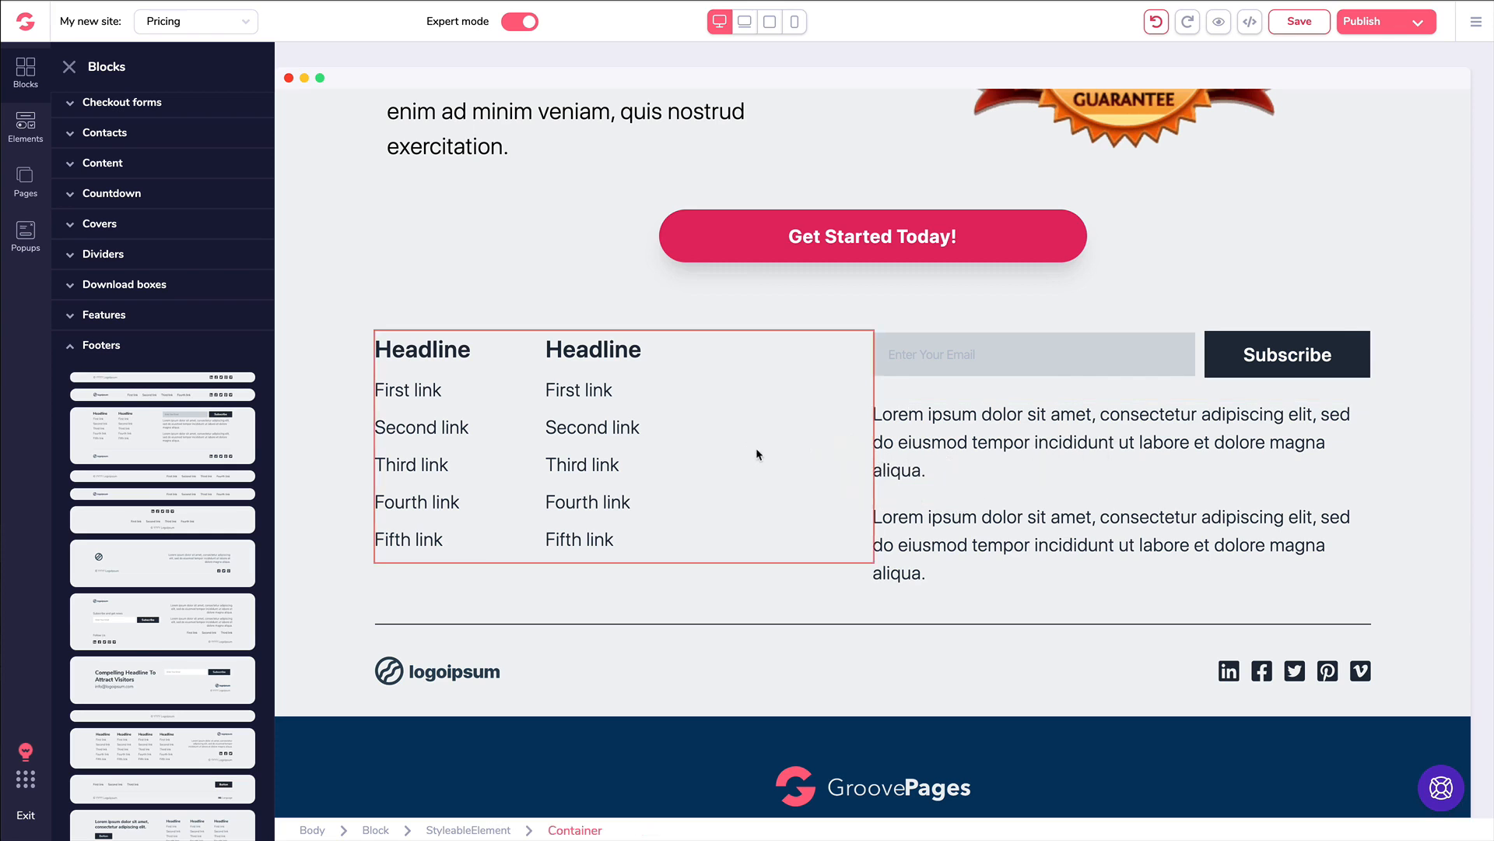
Delete the newly inserted wireframe footer block
click(339, 383)
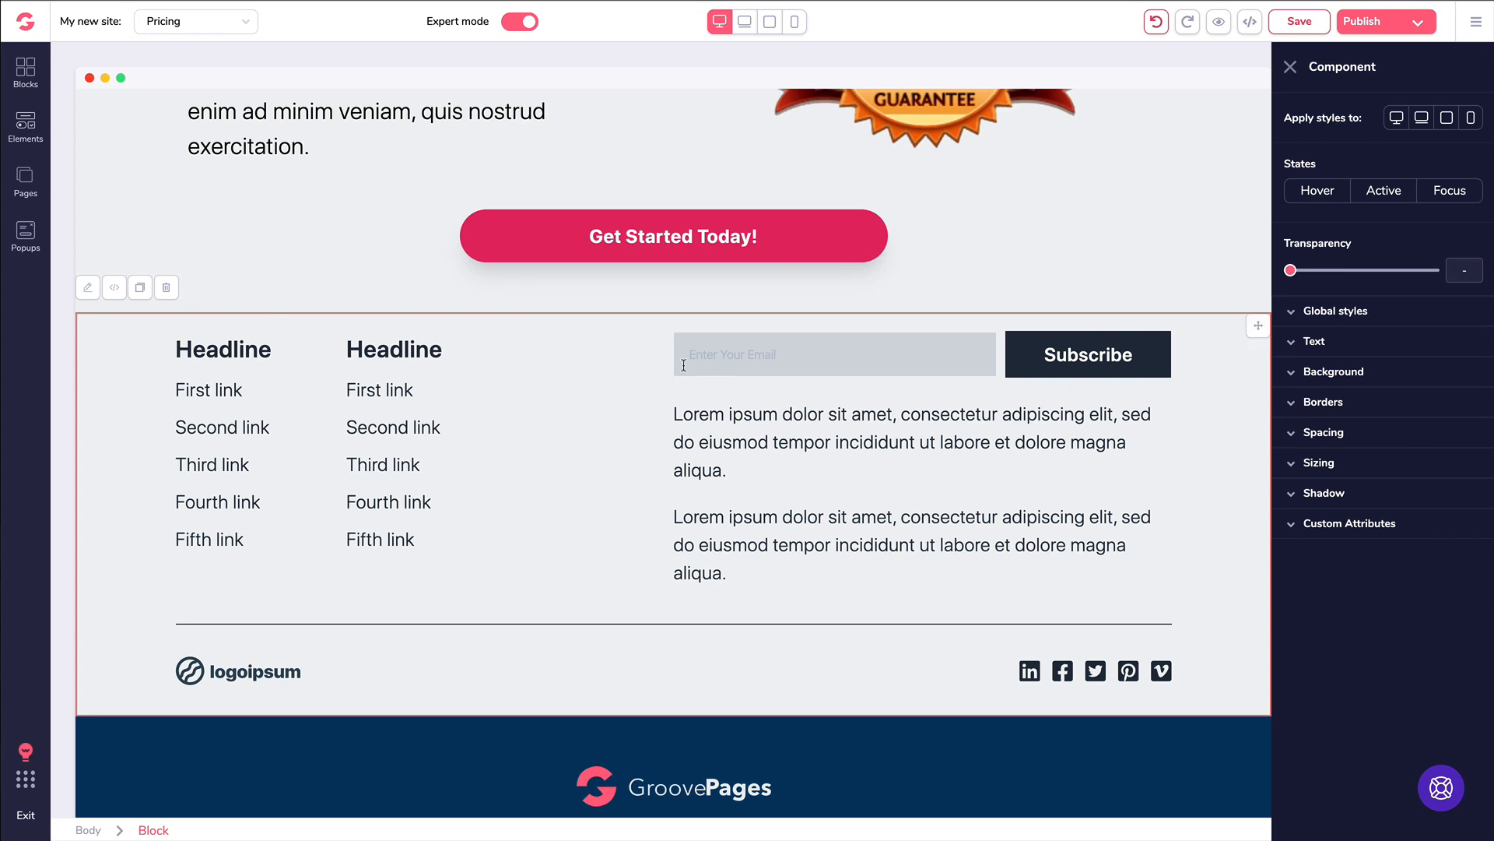
key(Delete)
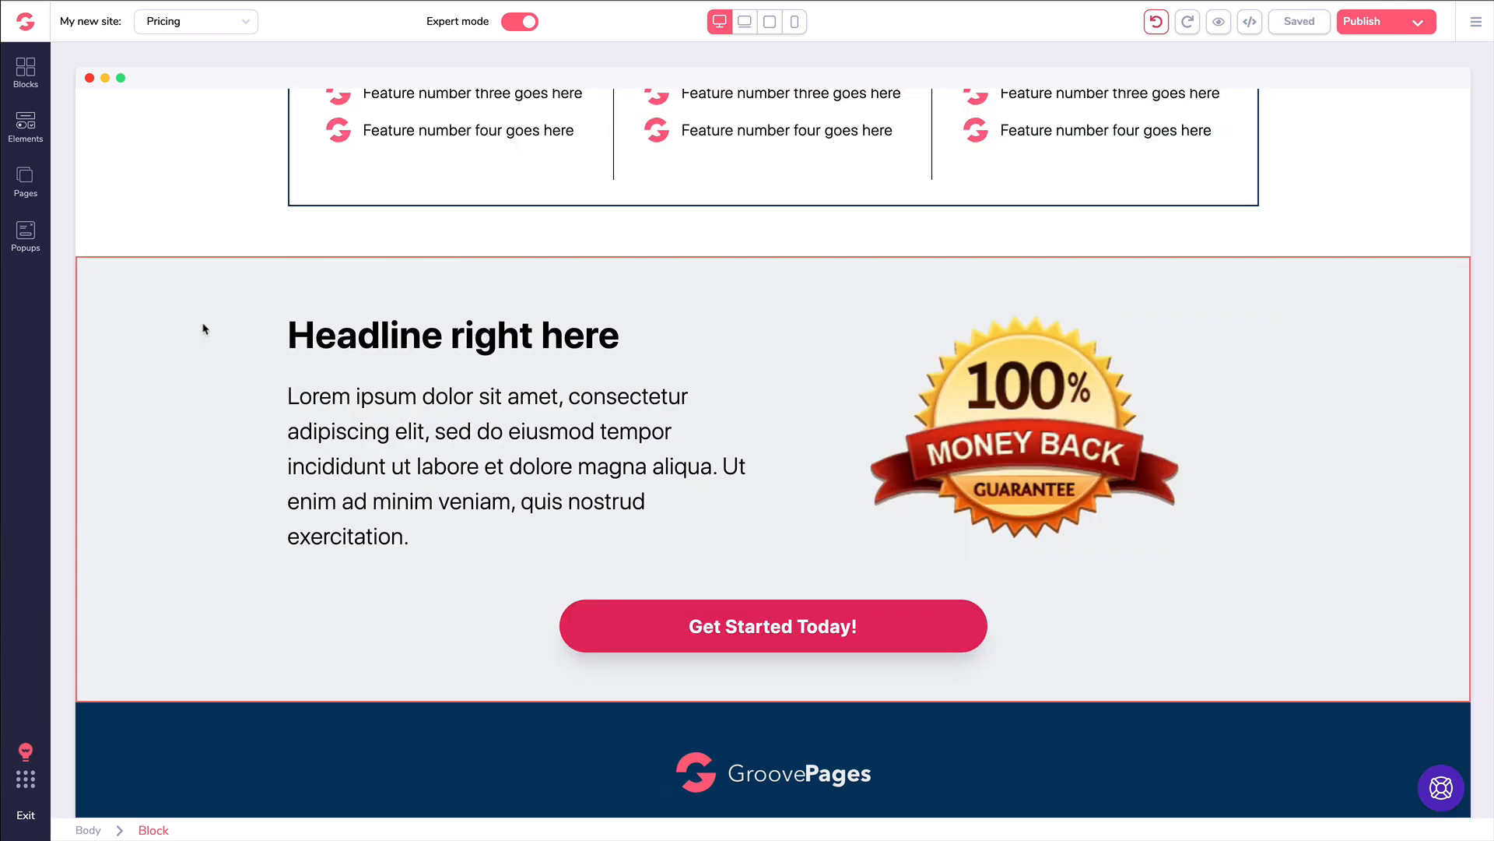
View the custom attributes of the Get Started Today! button under the money-back guarantee
click(667, 637)
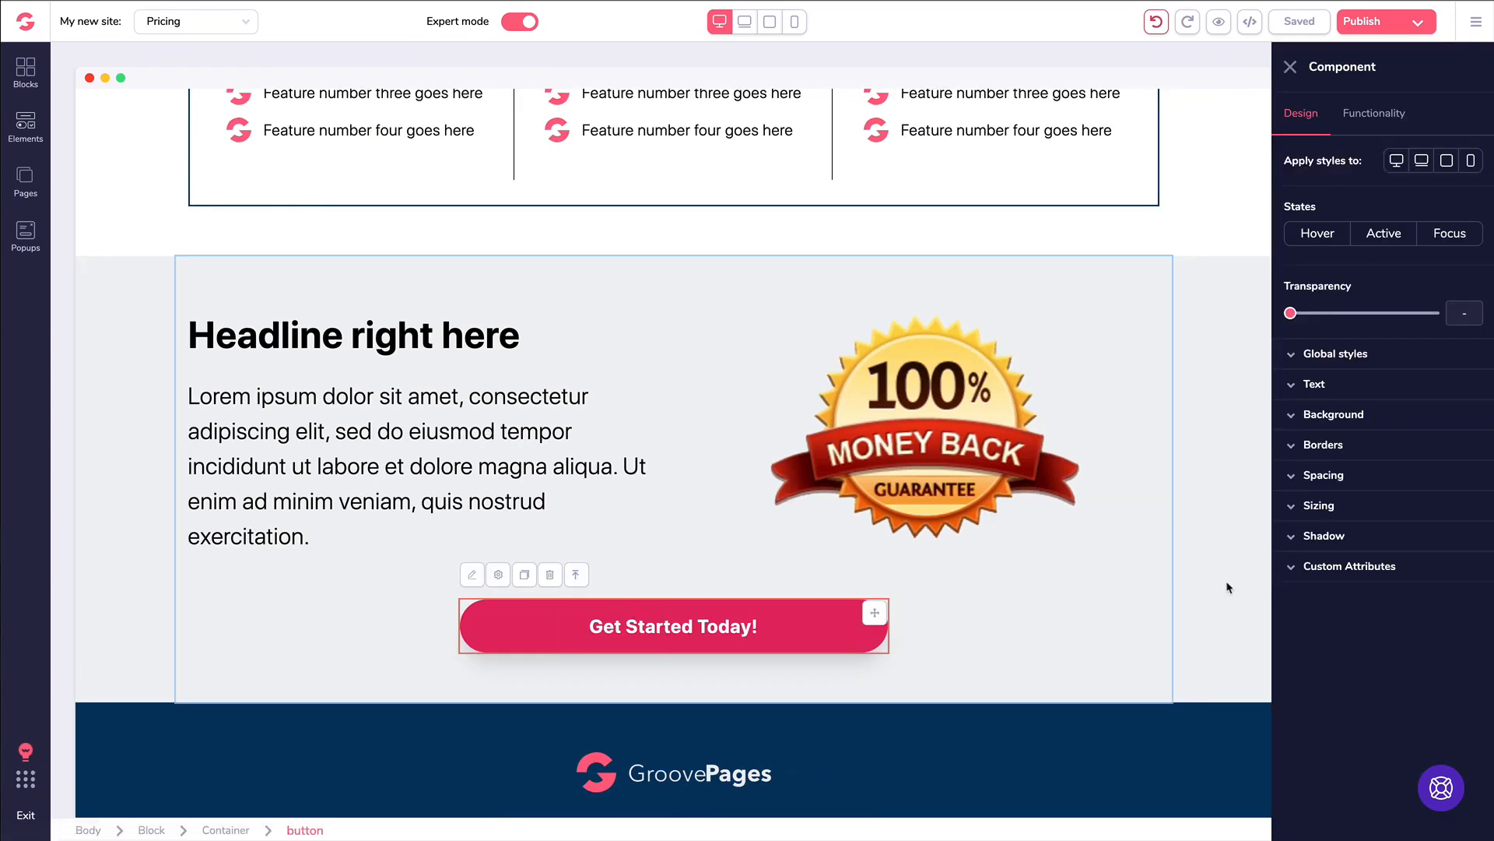
click(1295, 568)
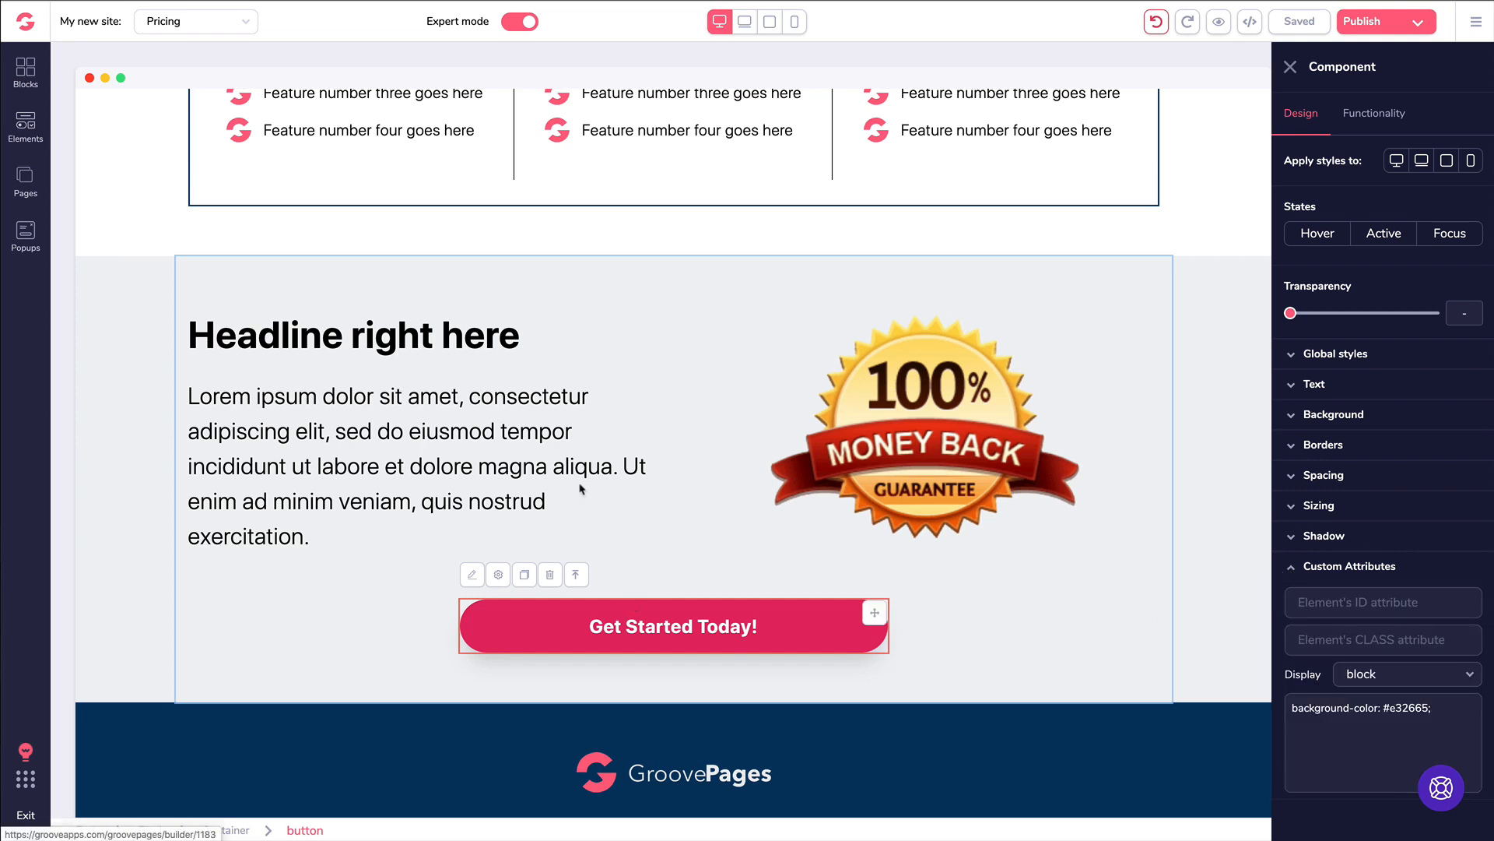
click(385, 300)
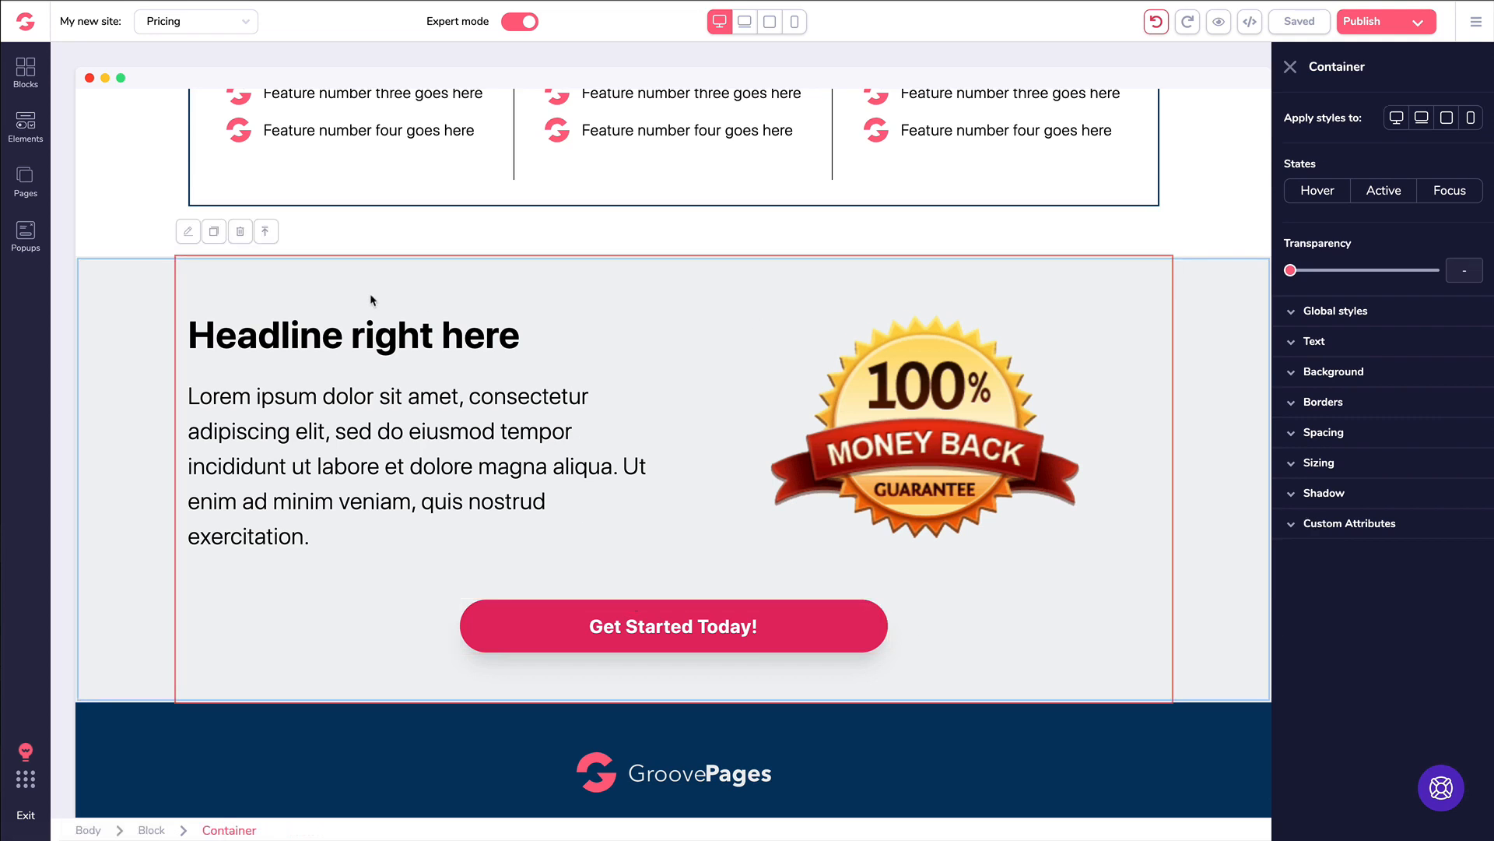
View the source code of the whole page and of the money-back guarantee block, cancelling out of each
click(141, 319)
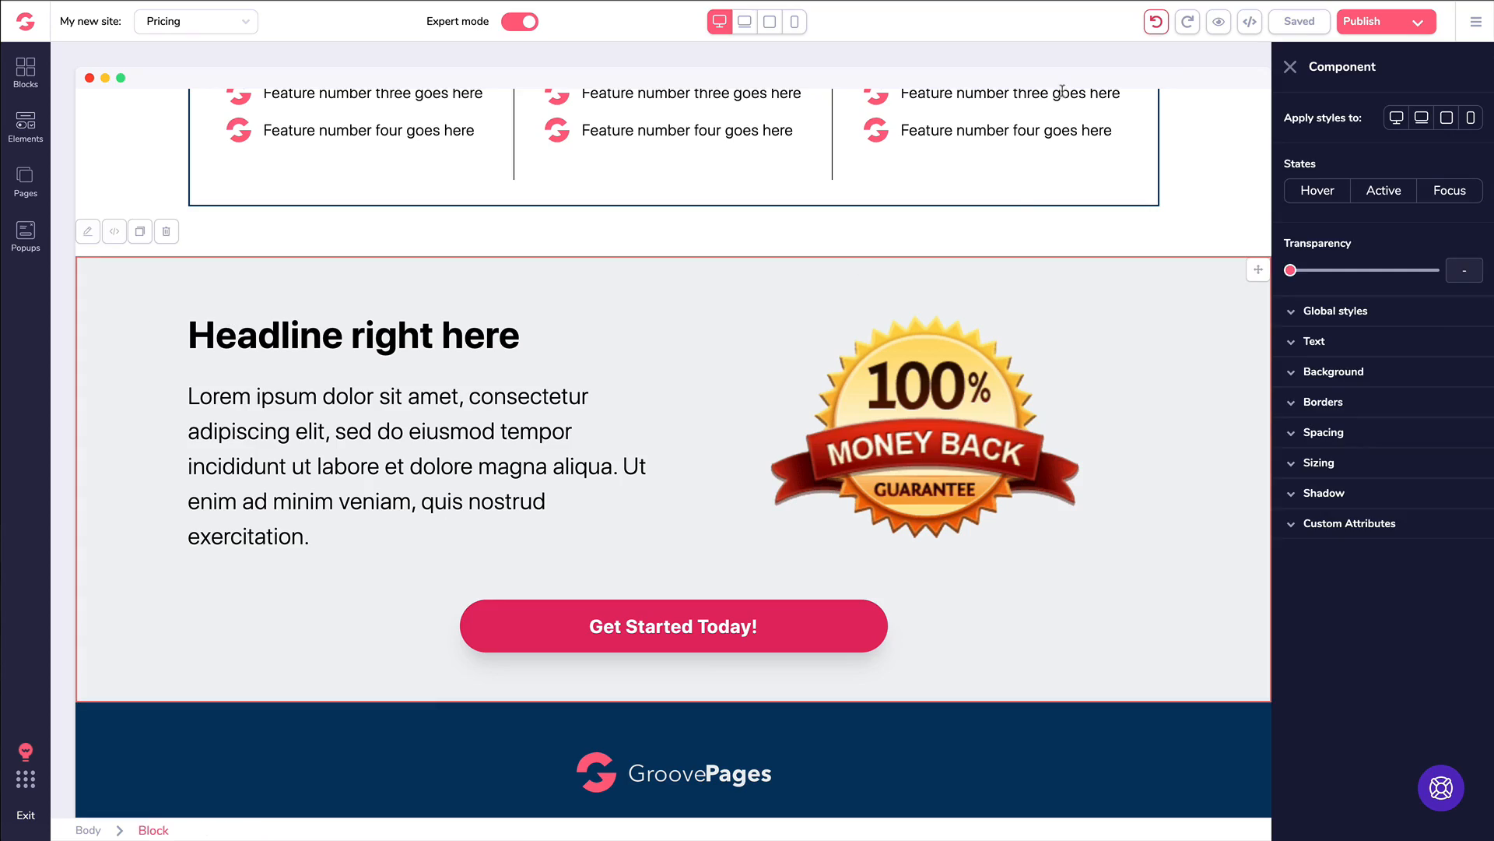
click(1250, 22)
scroll(1116, 190, down, 15)
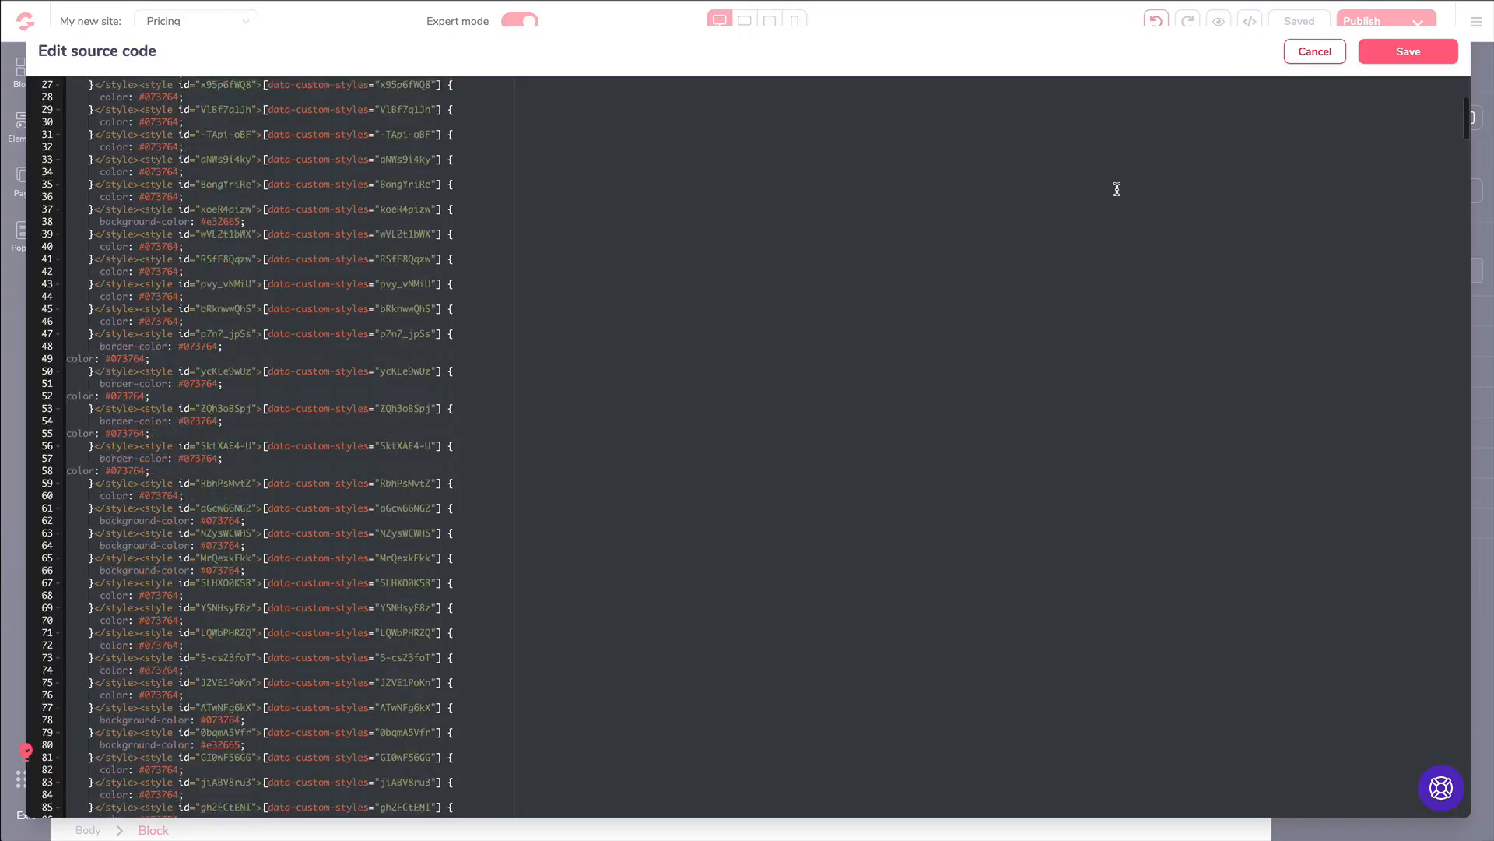
scroll(1116, 190, up, 15)
click(1315, 52)
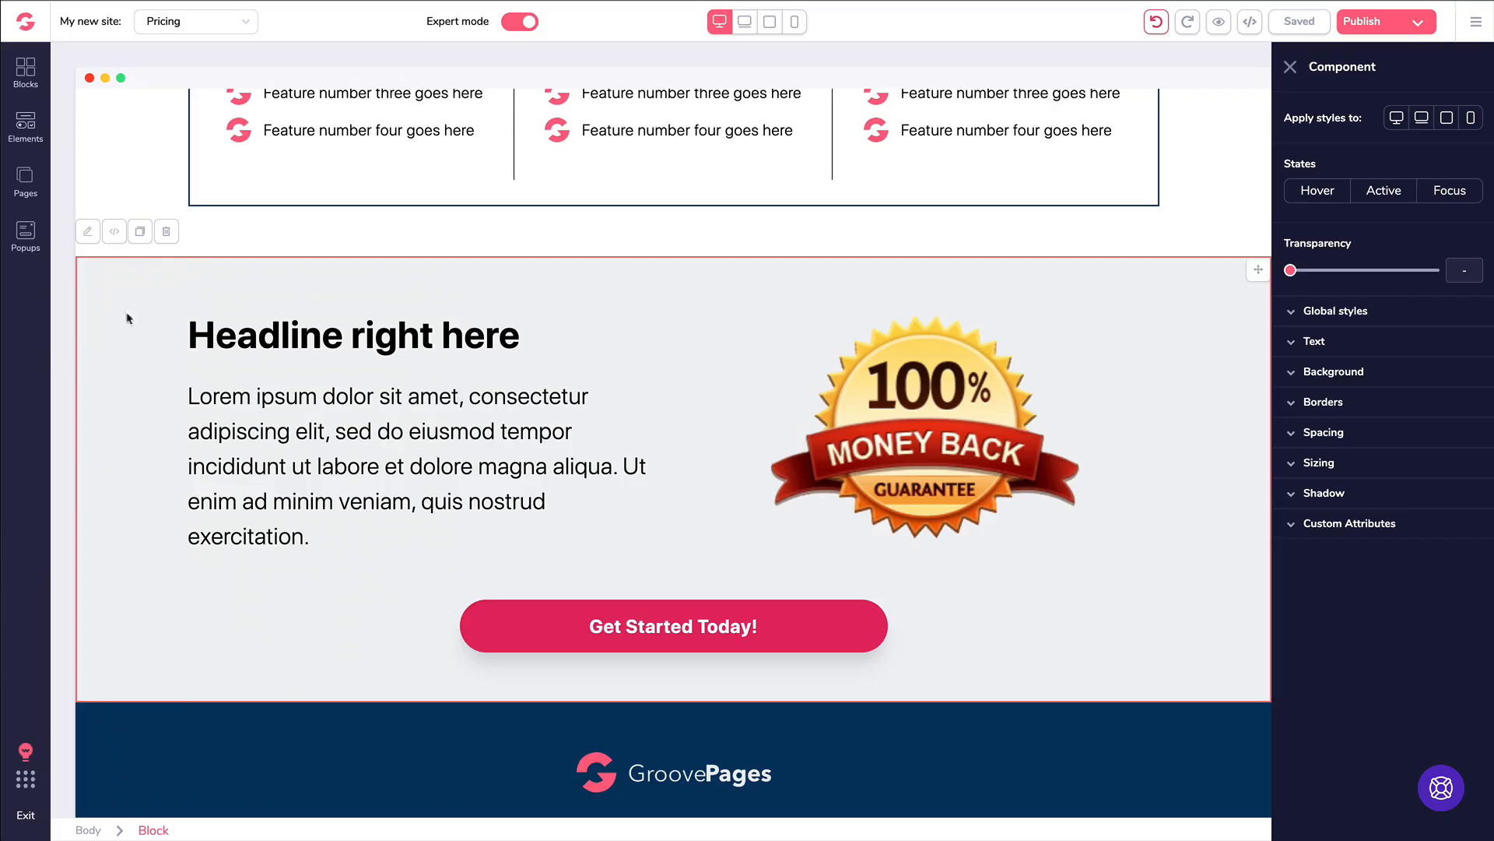
click(114, 231)
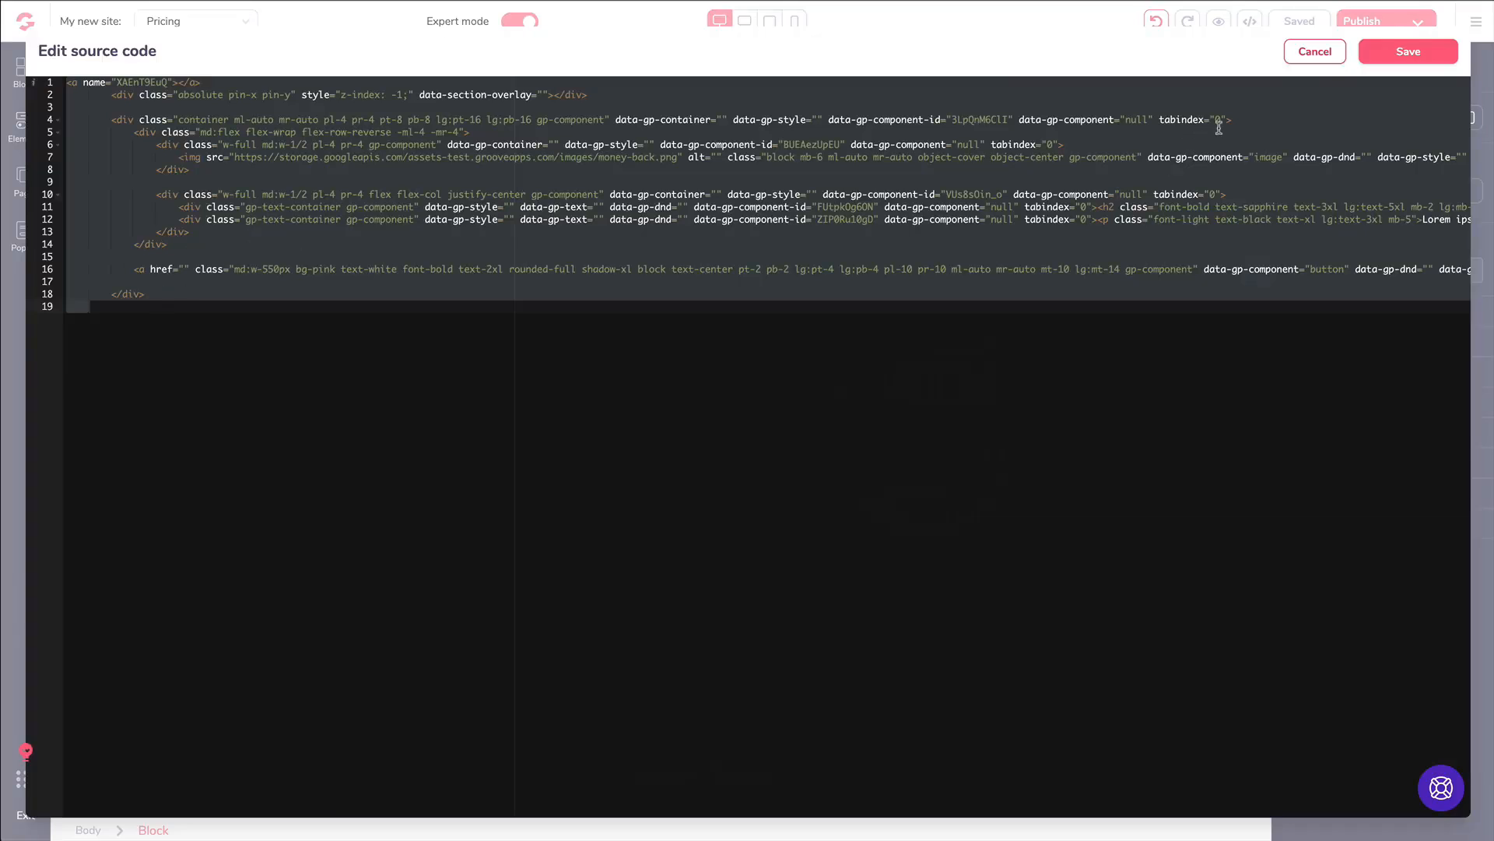
click(1314, 51)
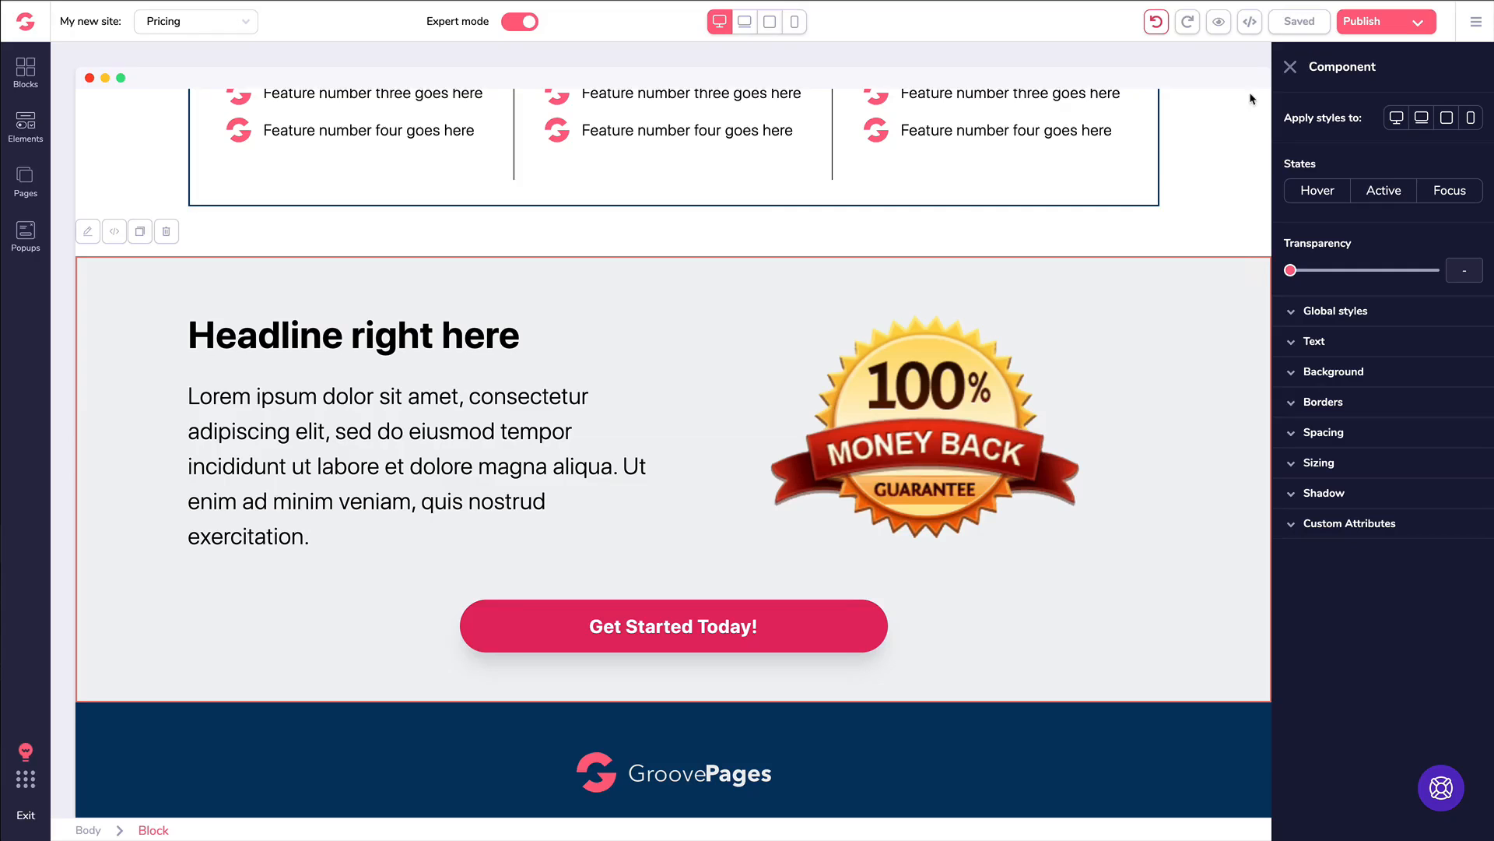
Inspect the guarantee block's headline, image and button, including the display options in the button's custom attributes
click(439, 341)
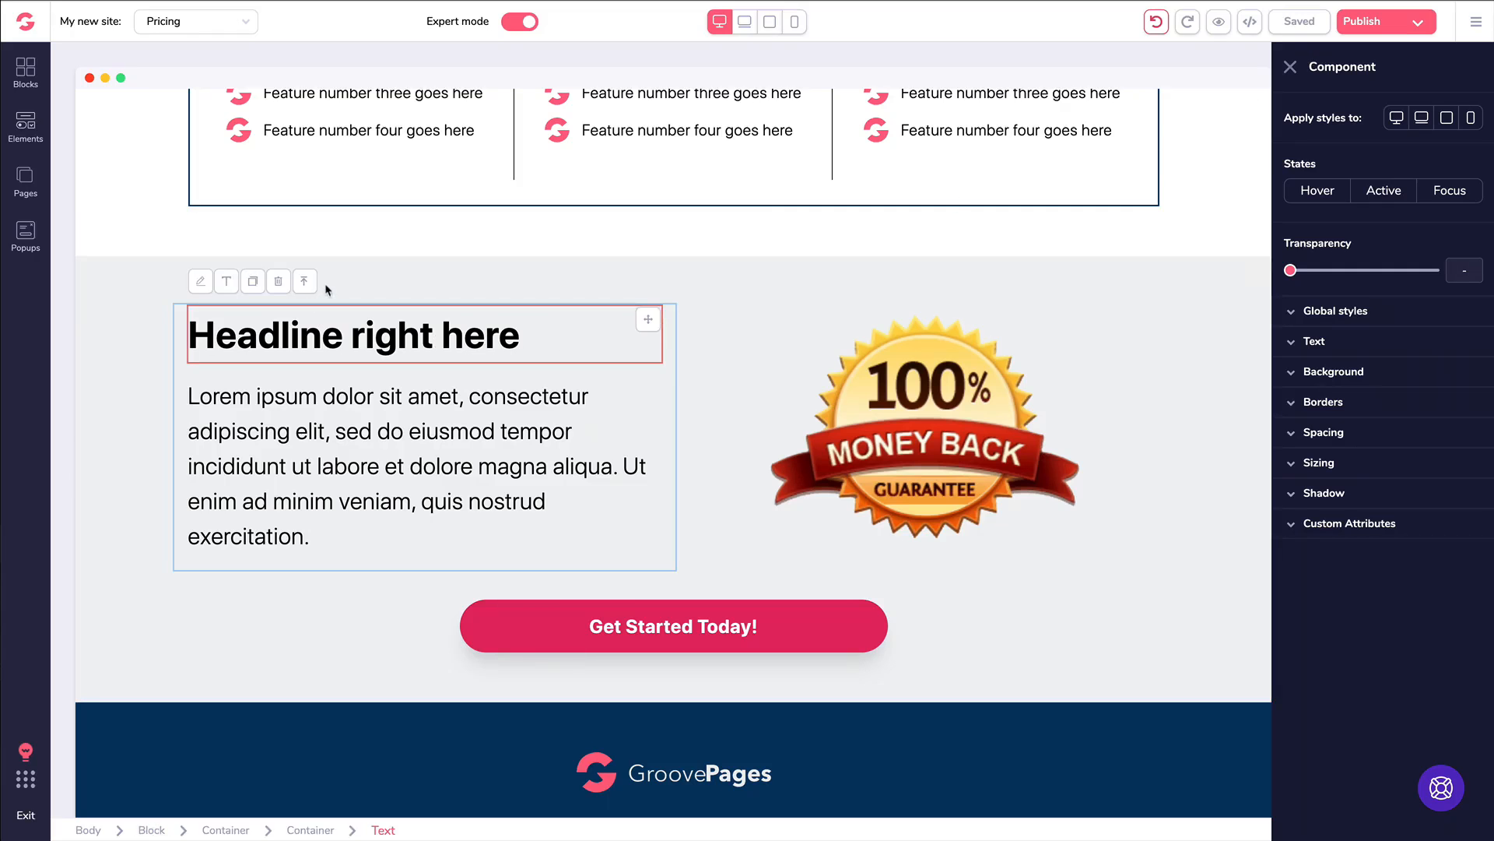
click(869, 465)
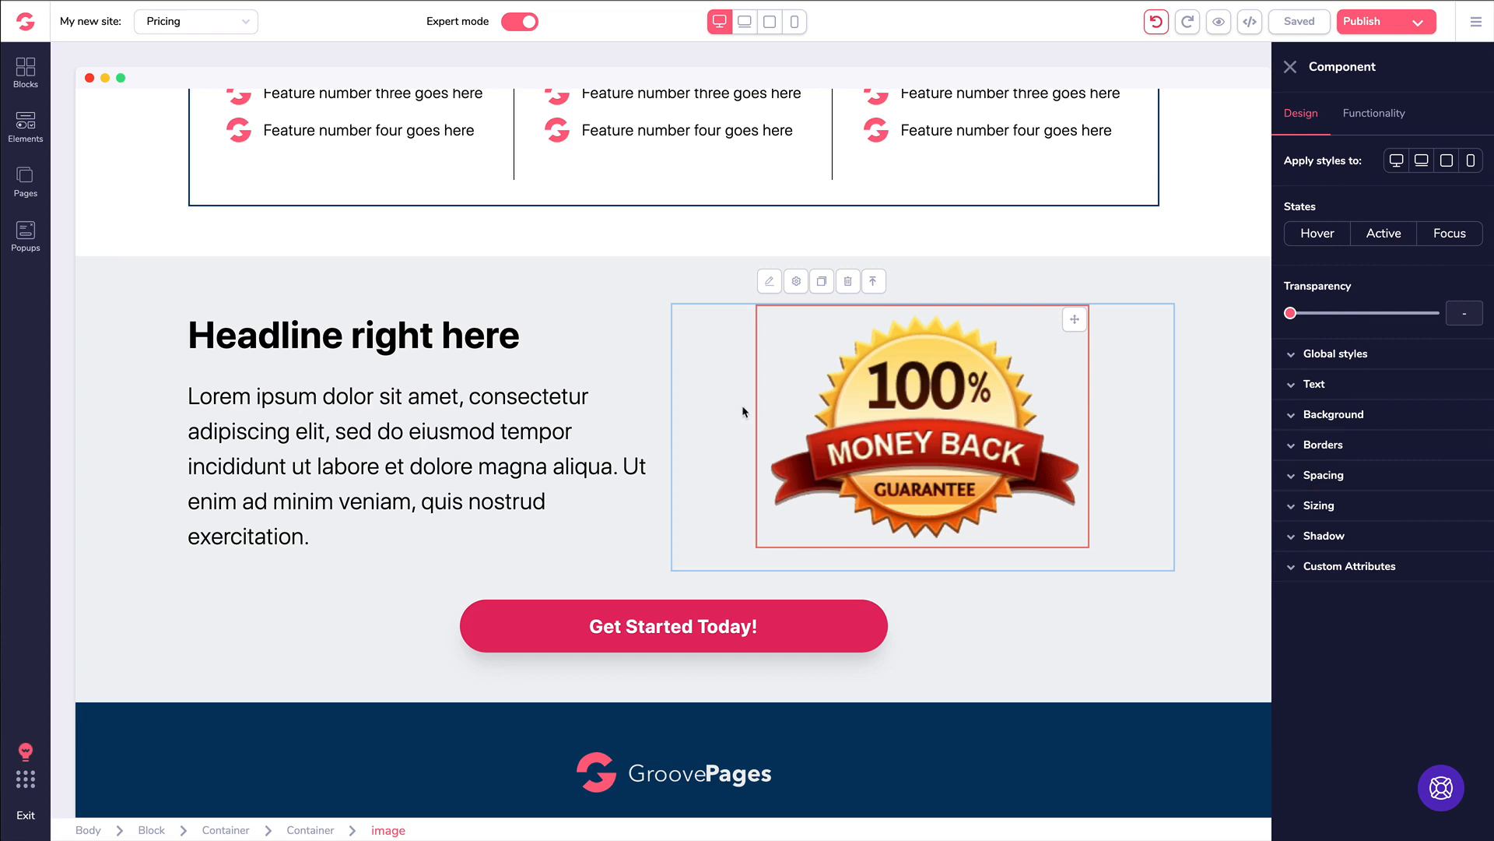
click(876, 647)
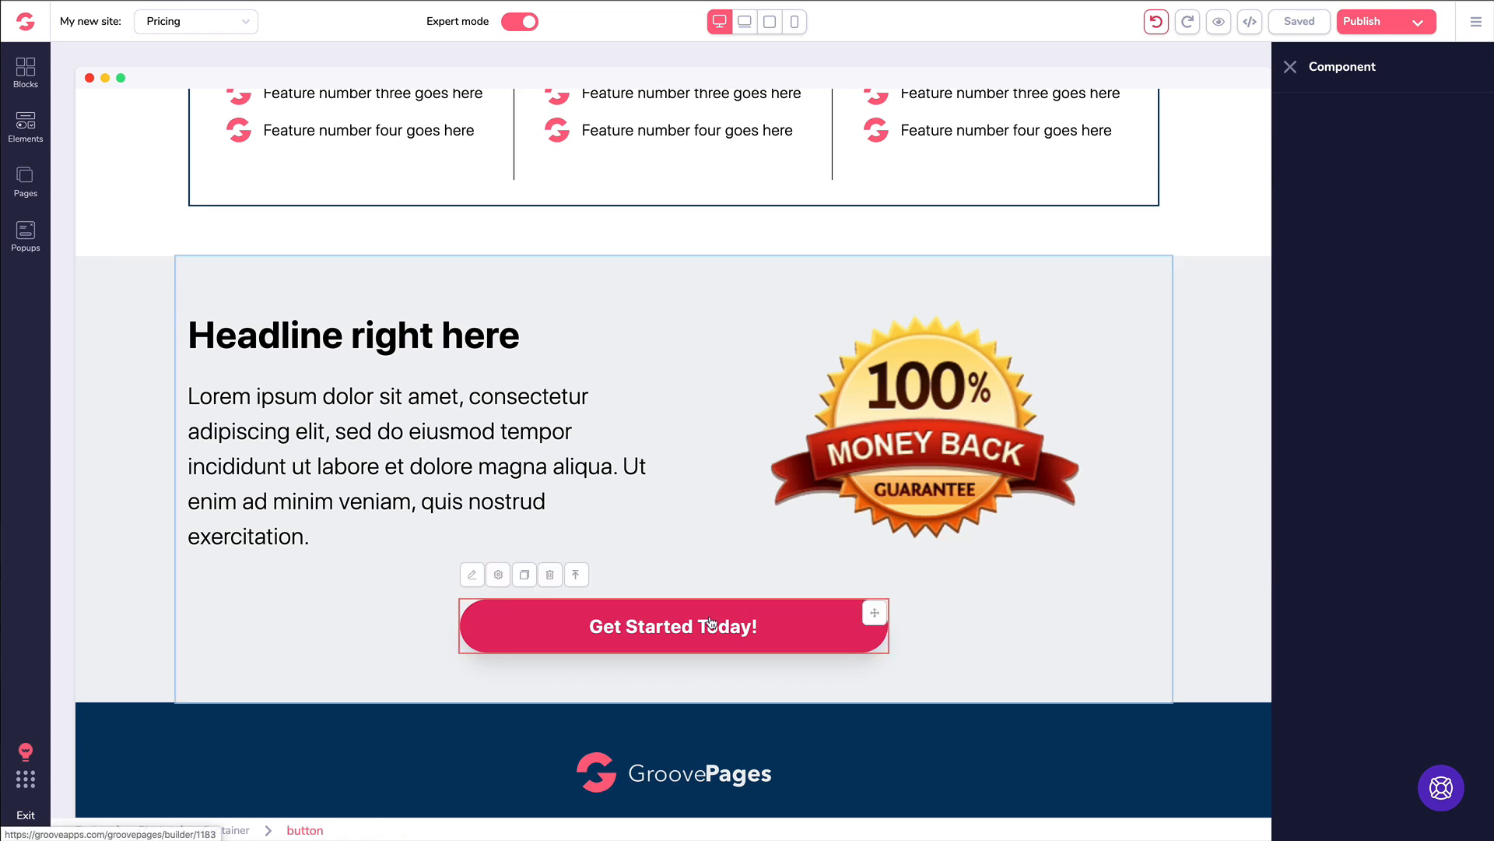
click(1296, 571)
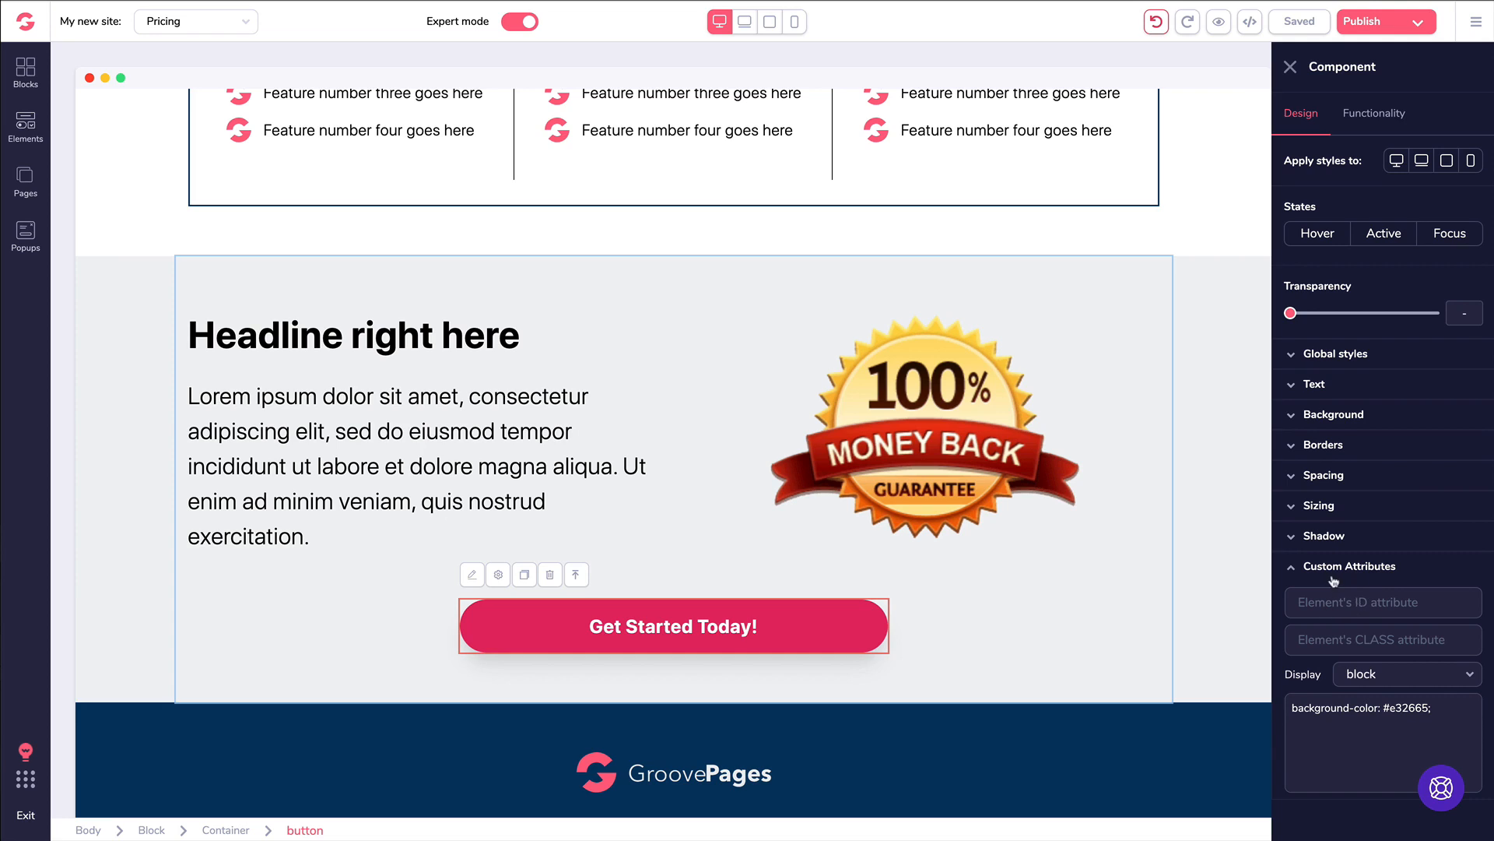
click(1382, 674)
scroll(1352, 623, up, 1)
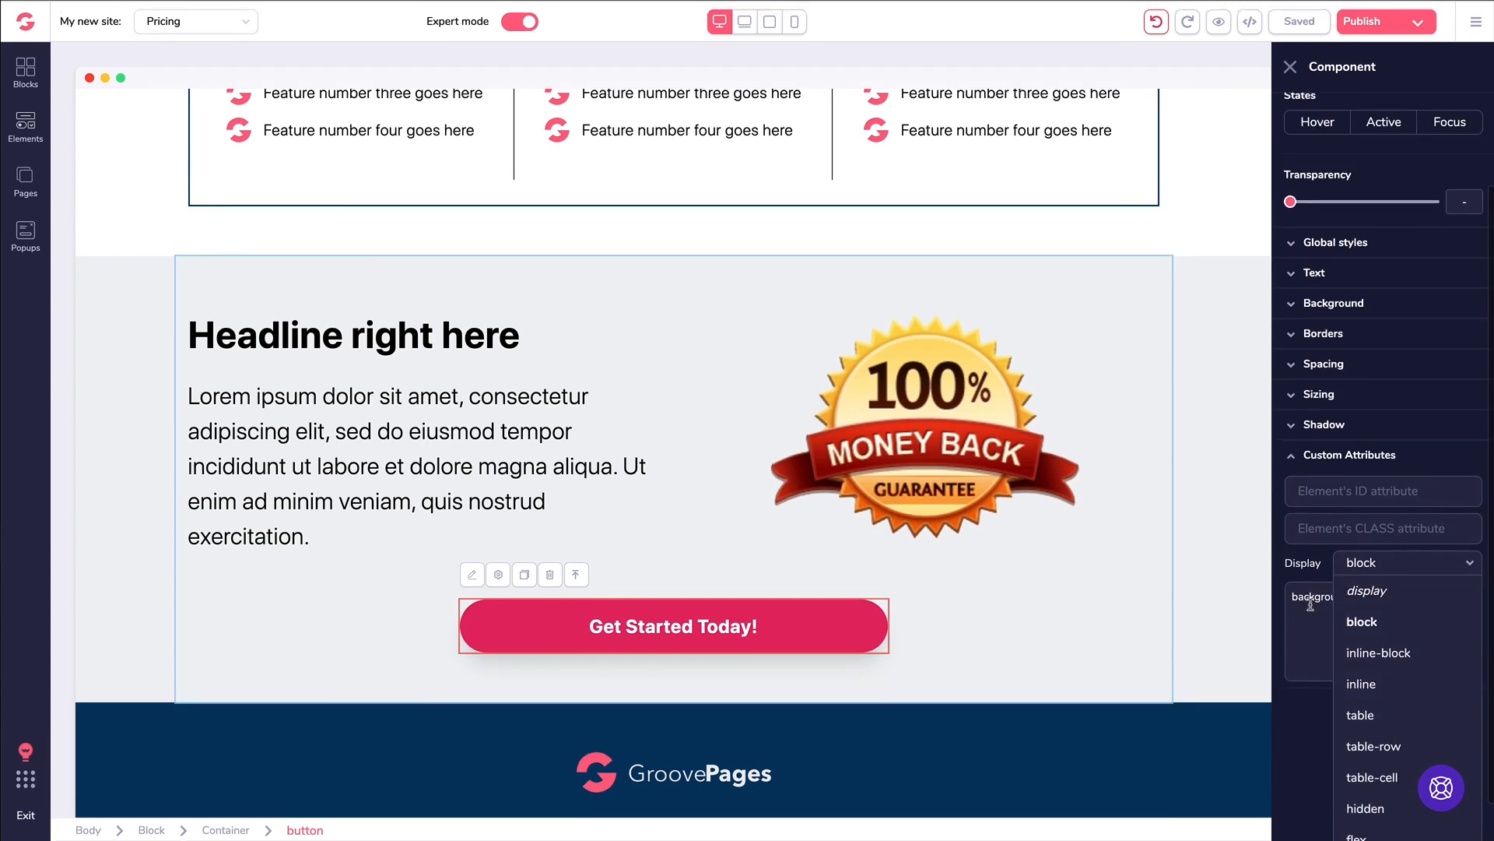
click(1311, 604)
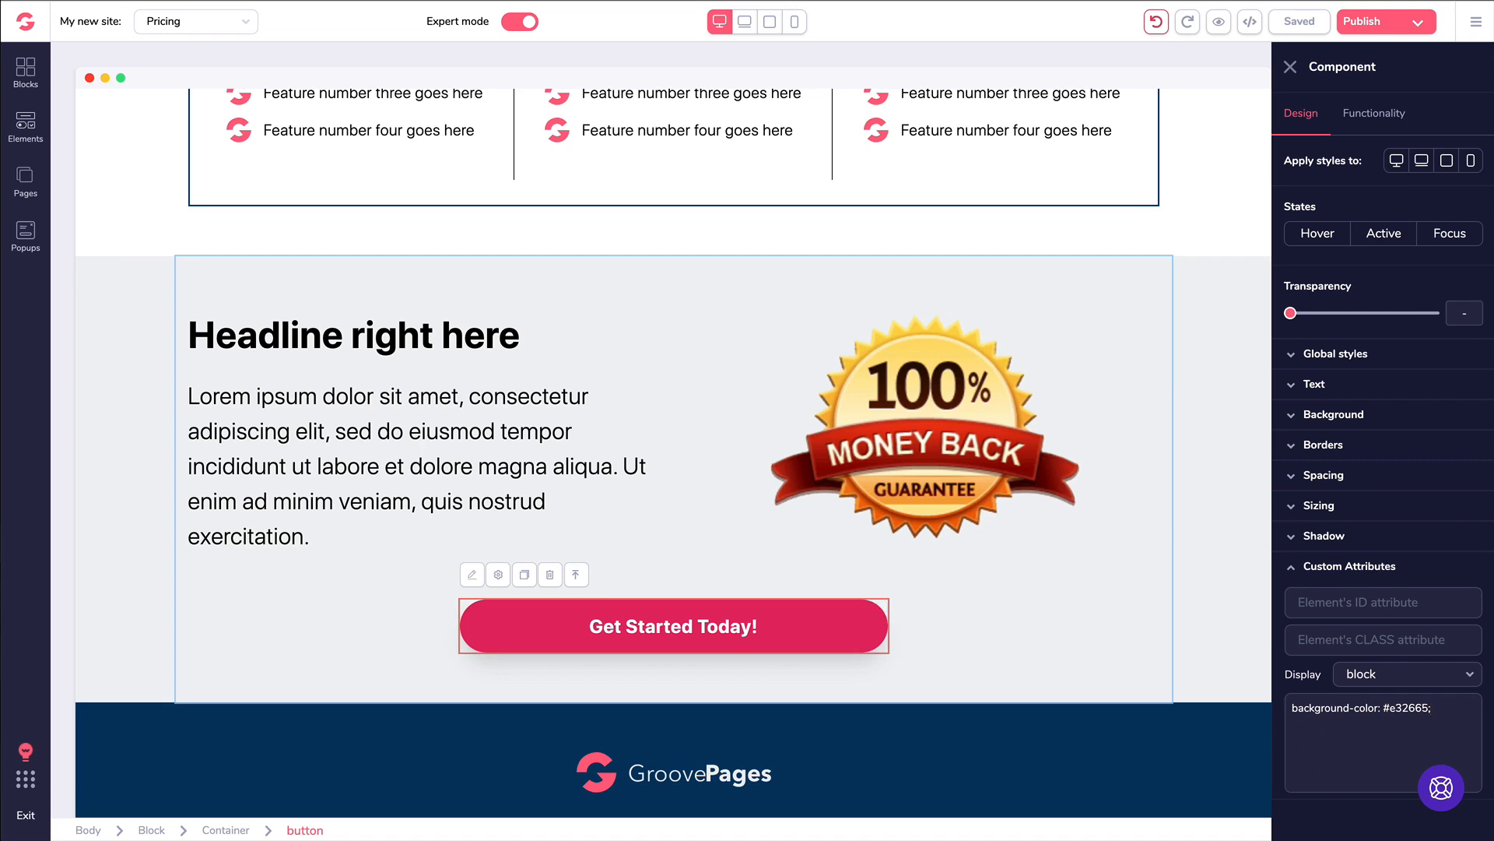
Undo the last change and recheck the custom attributes of the Get Started Today! button in the guarantee block
click(1157, 23)
click(1291, 67)
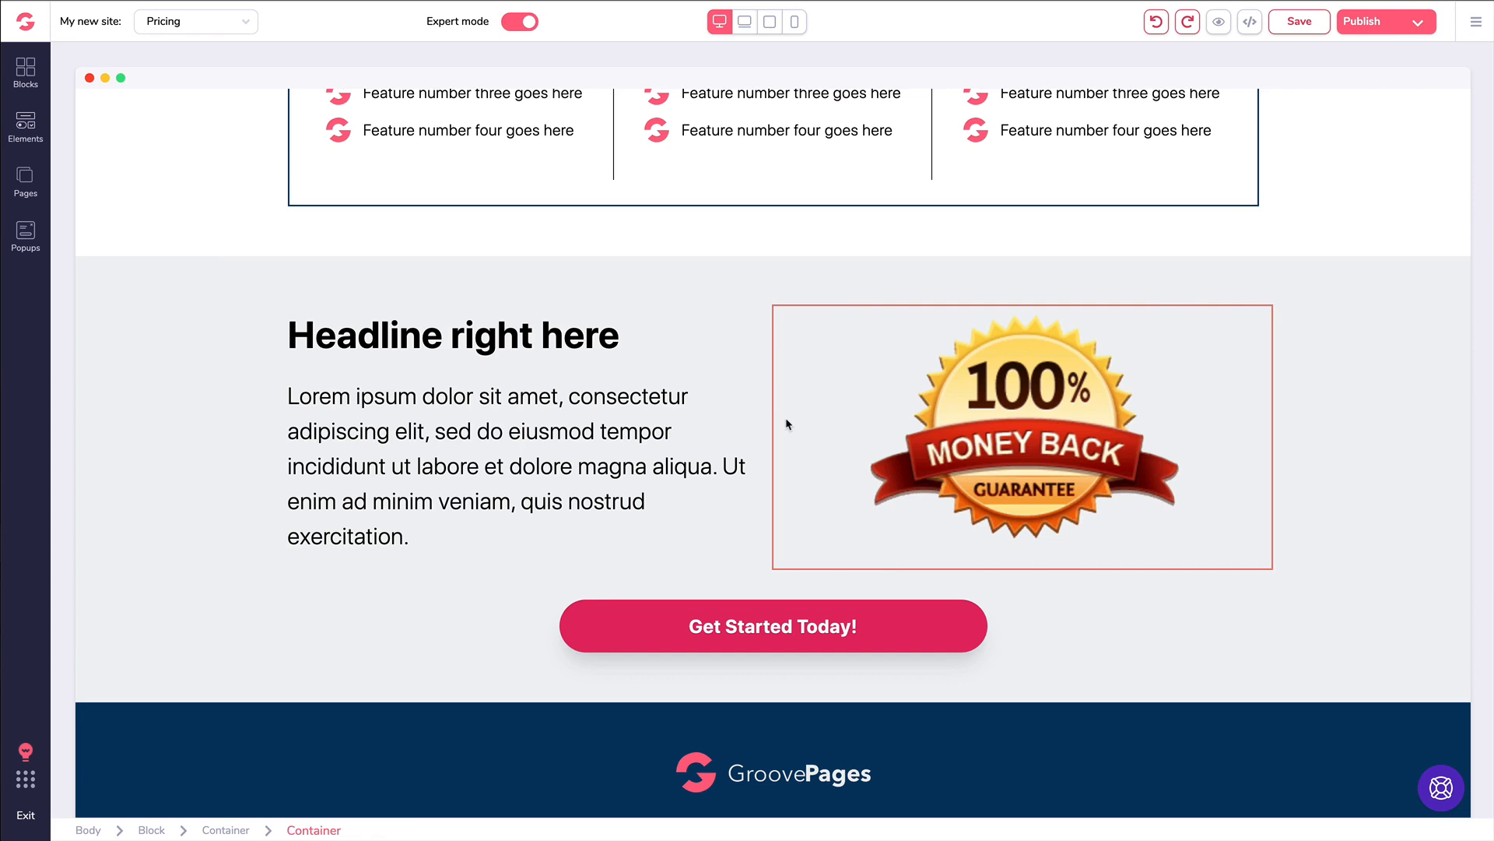
click(778, 614)
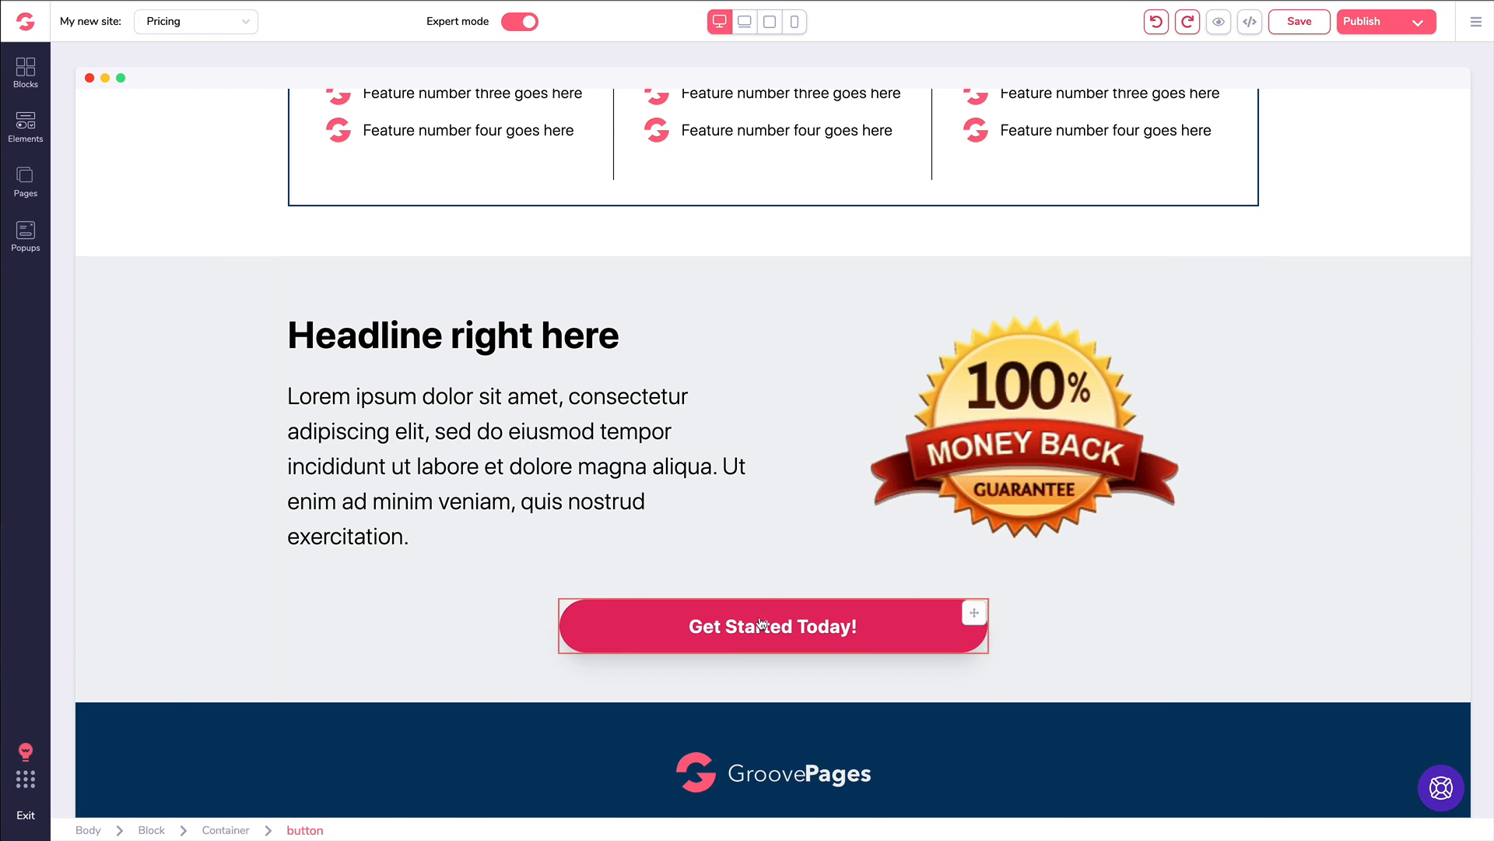
click(1317, 569)
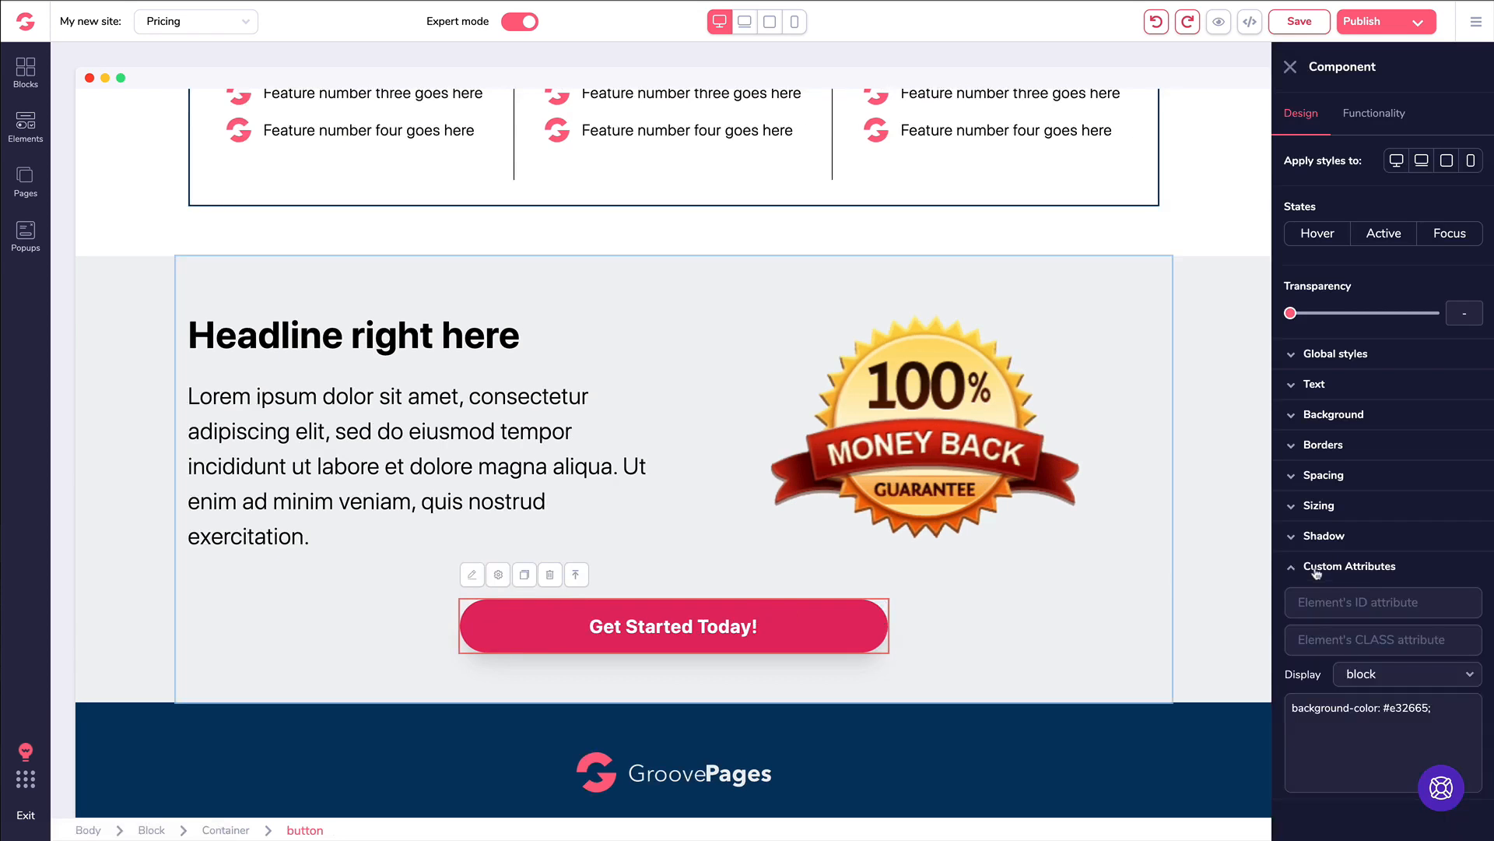
click(1317, 569)
click(654, 311)
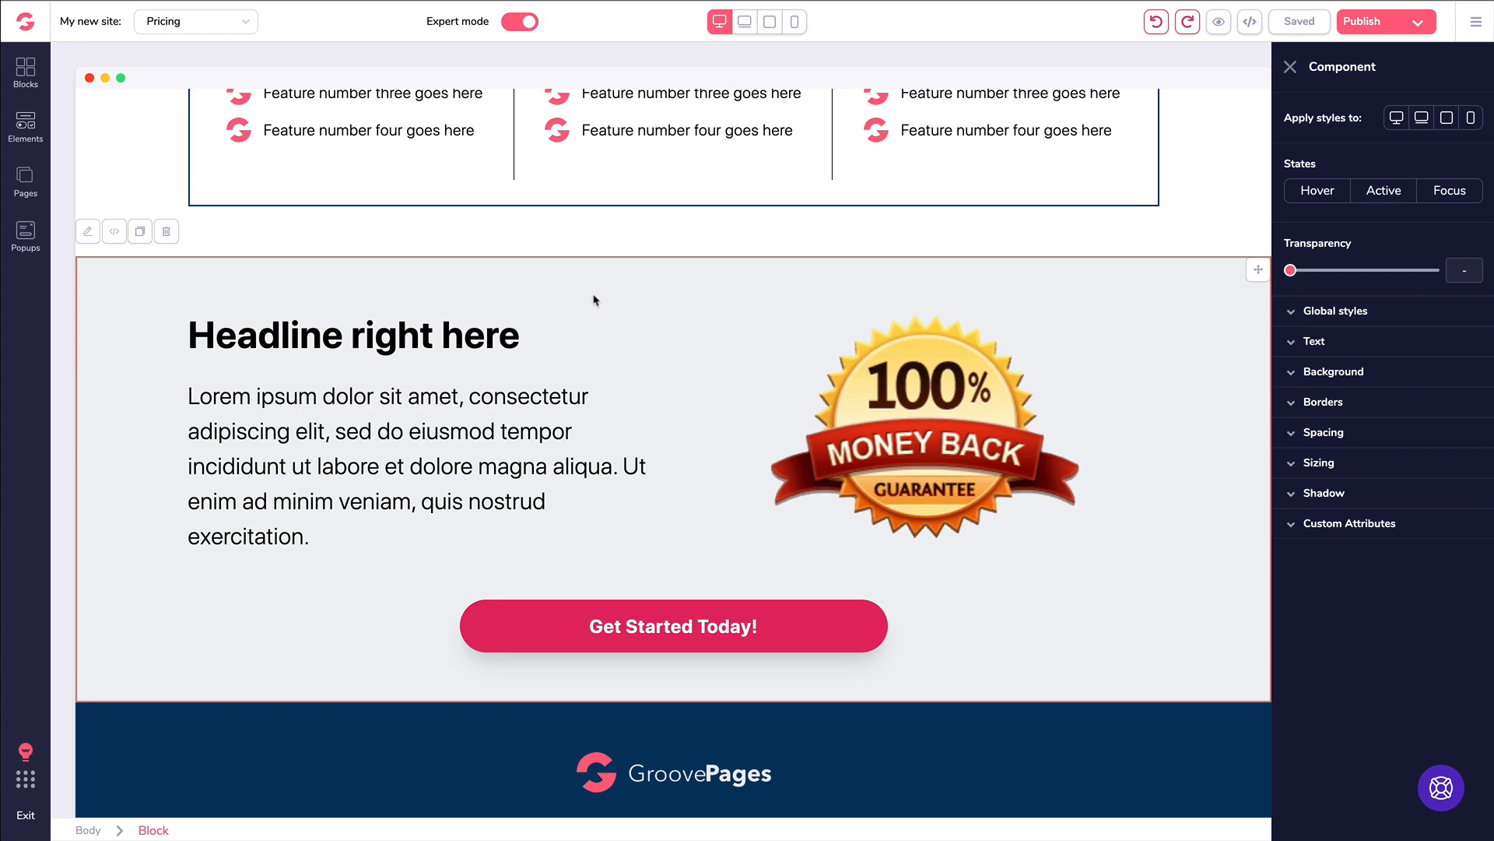
click(504, 288)
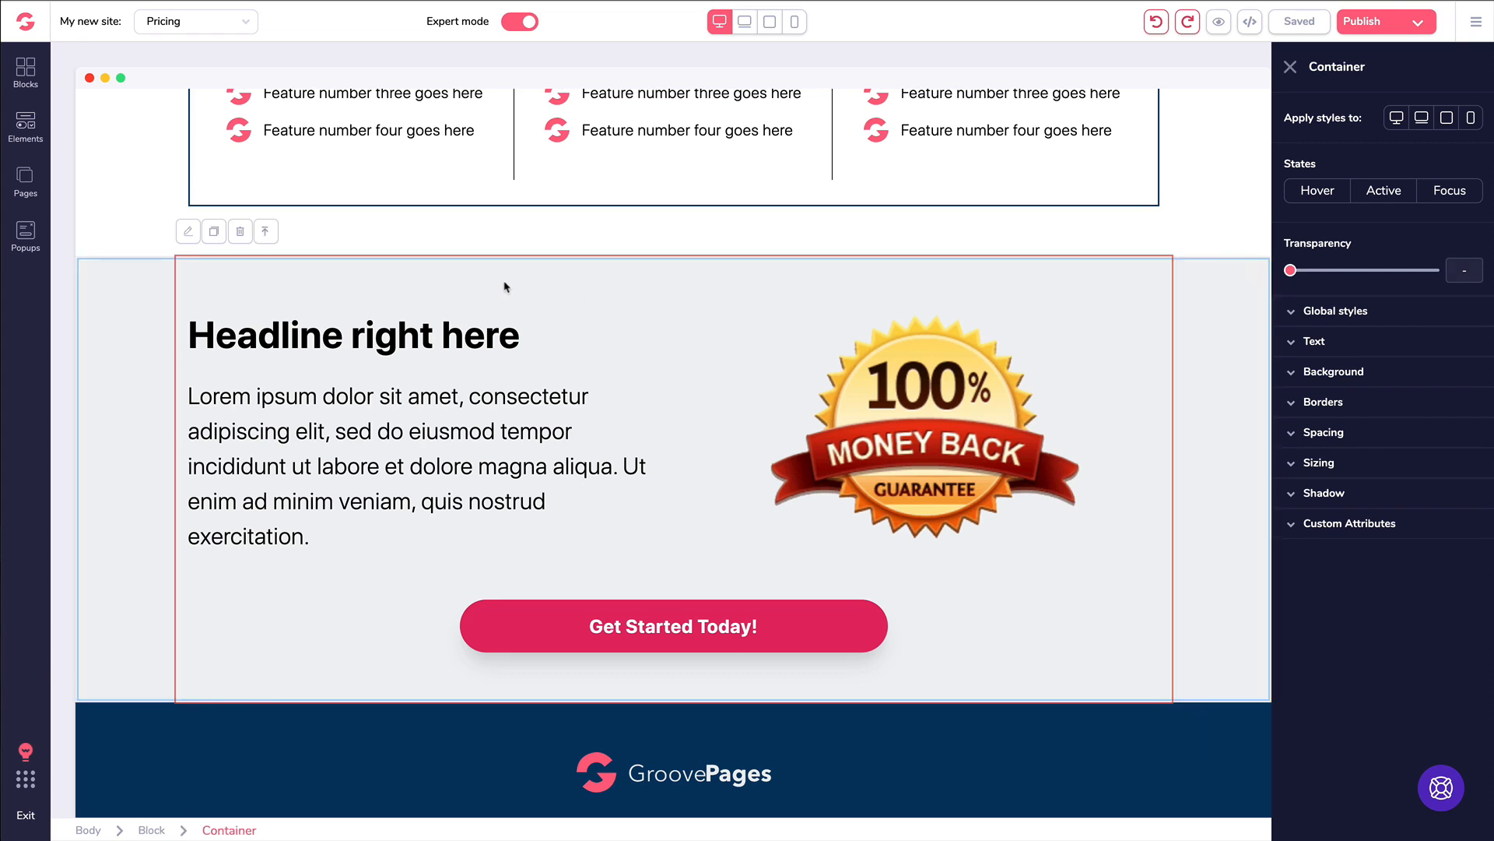
View the site settings with the favicon, code includes and Open Graph fields, and close them
click(1474, 25)
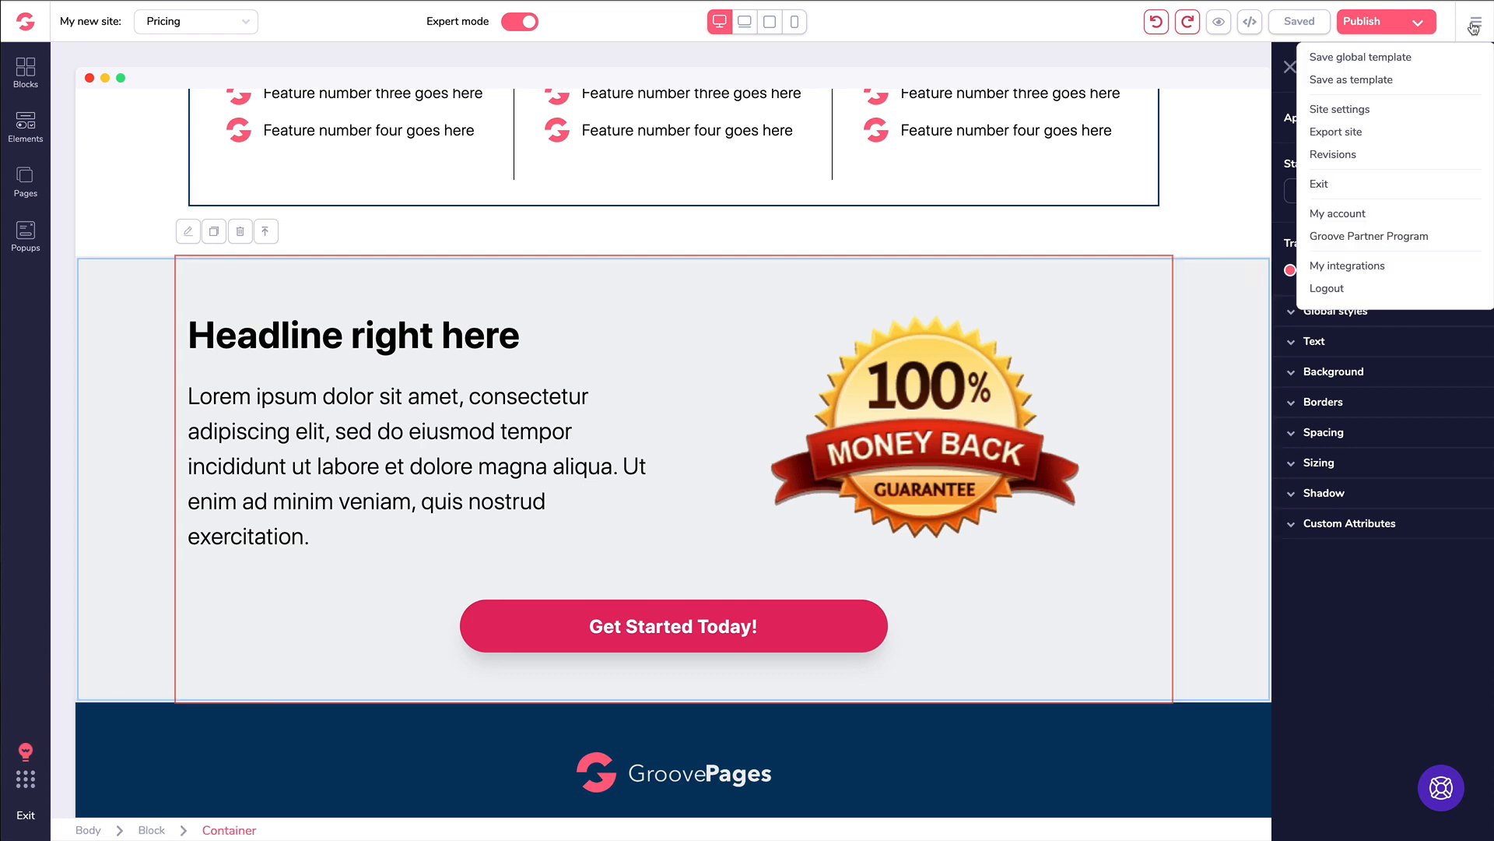
click(1345, 110)
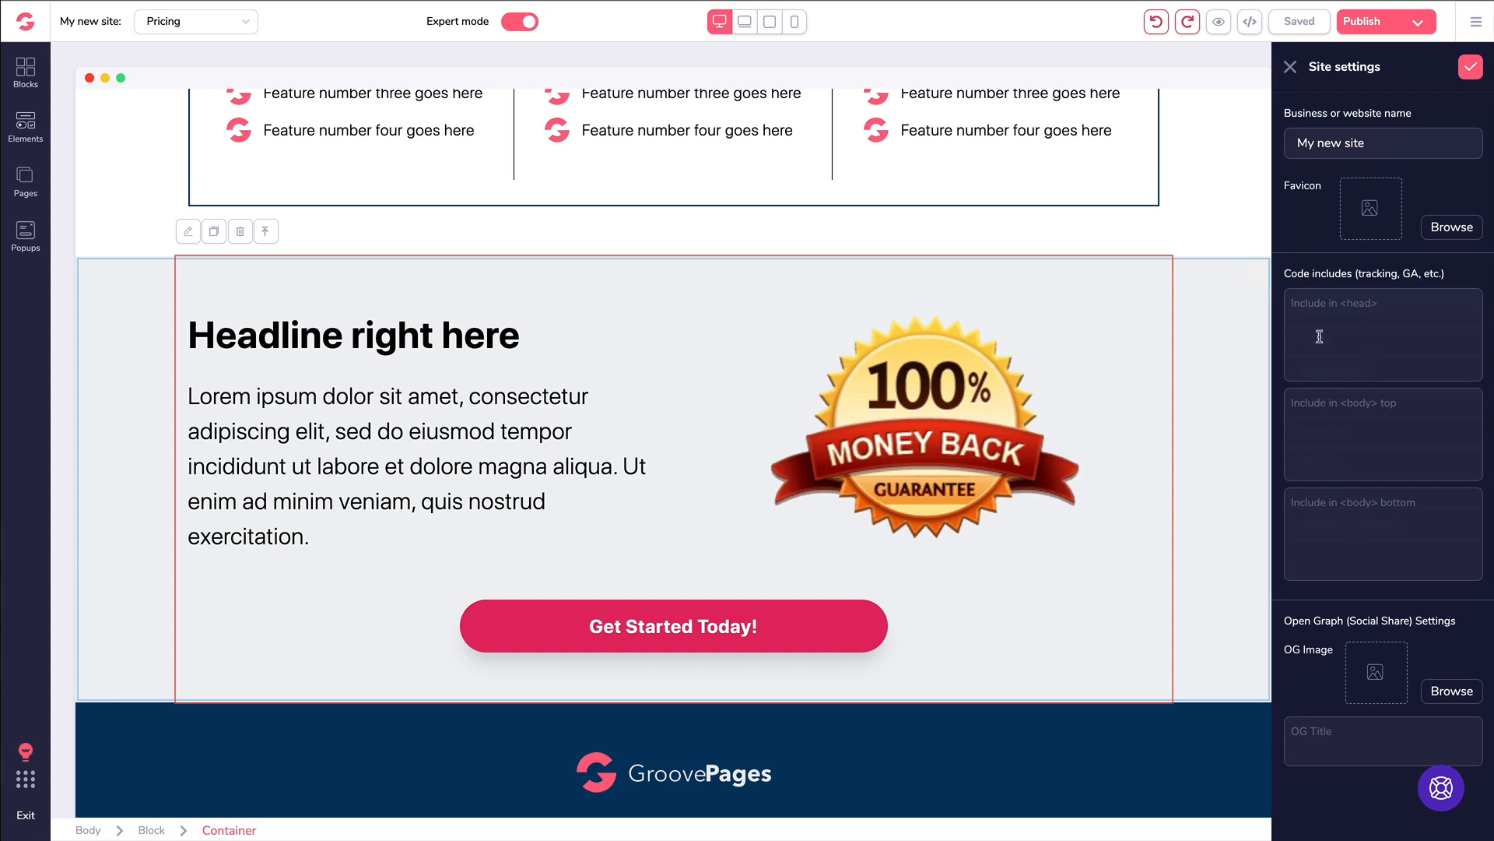
click(1290, 69)
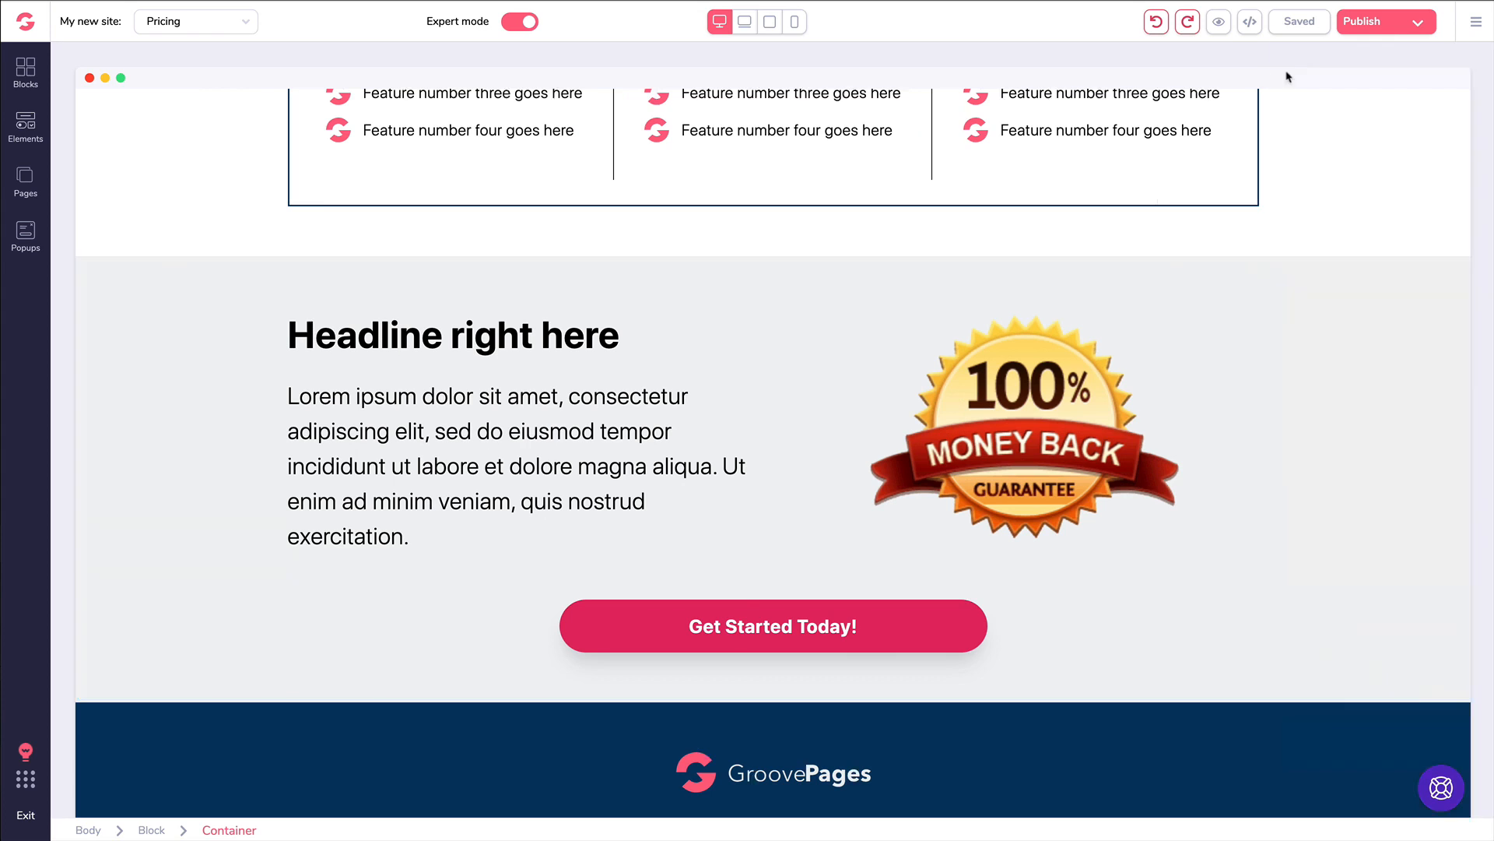
Look through the Pricing page's settings, from page title and meta fields to code includes and Open Graph, and close them
click(25, 179)
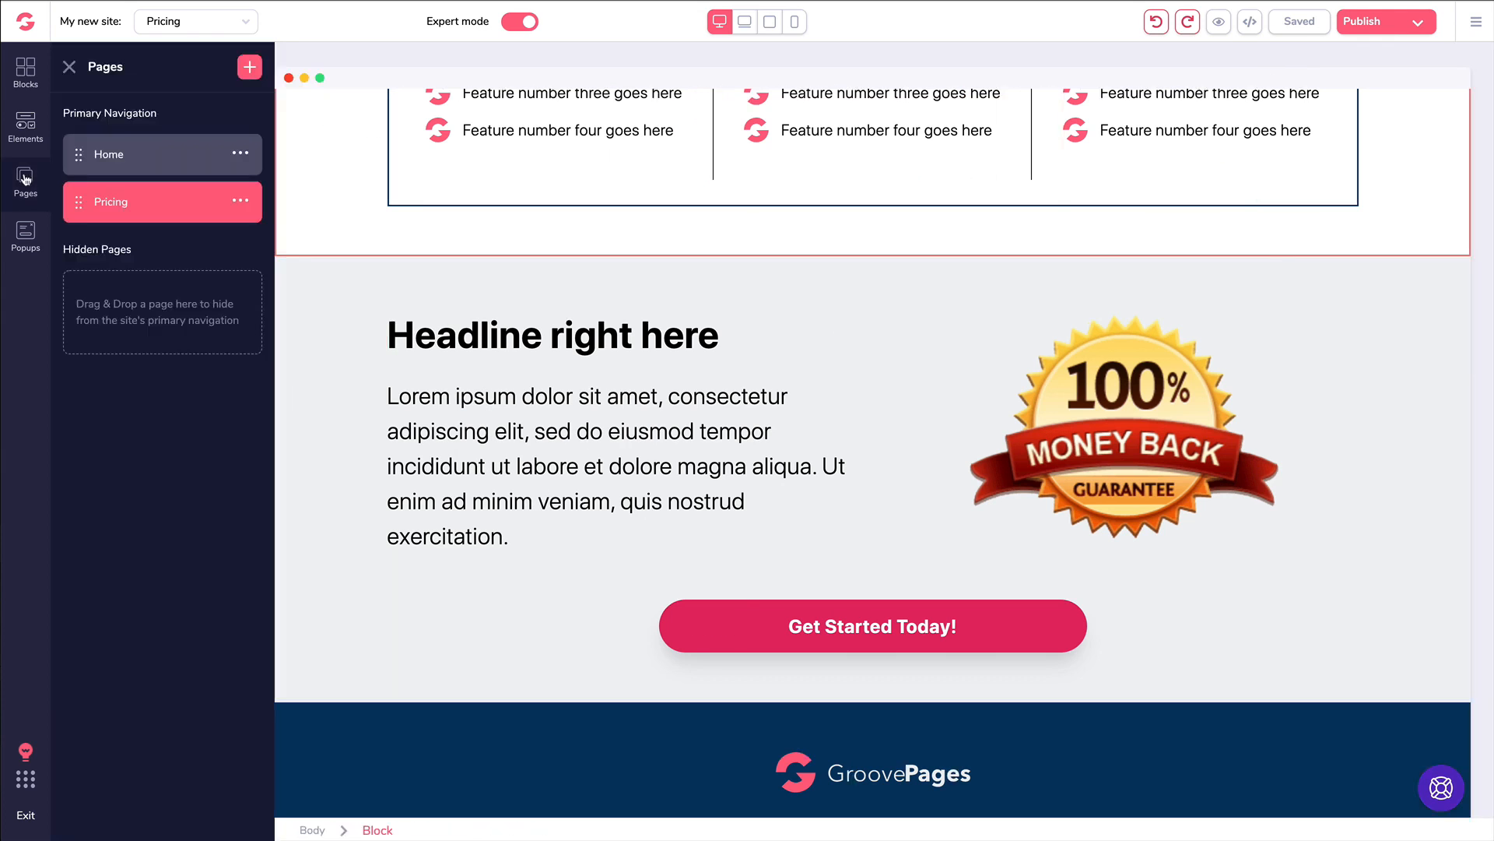
click(242, 202)
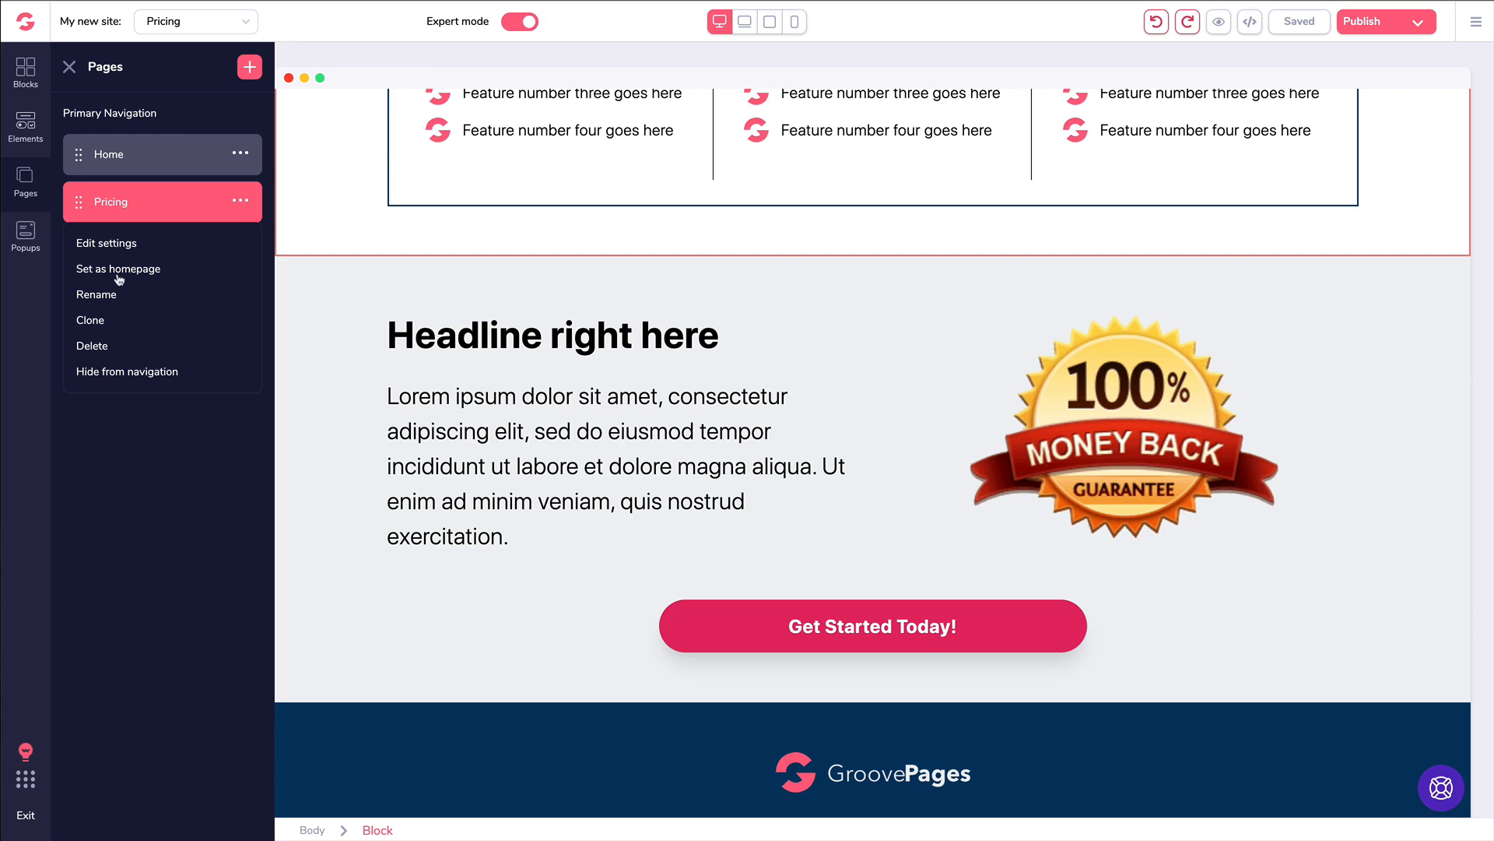
click(114, 245)
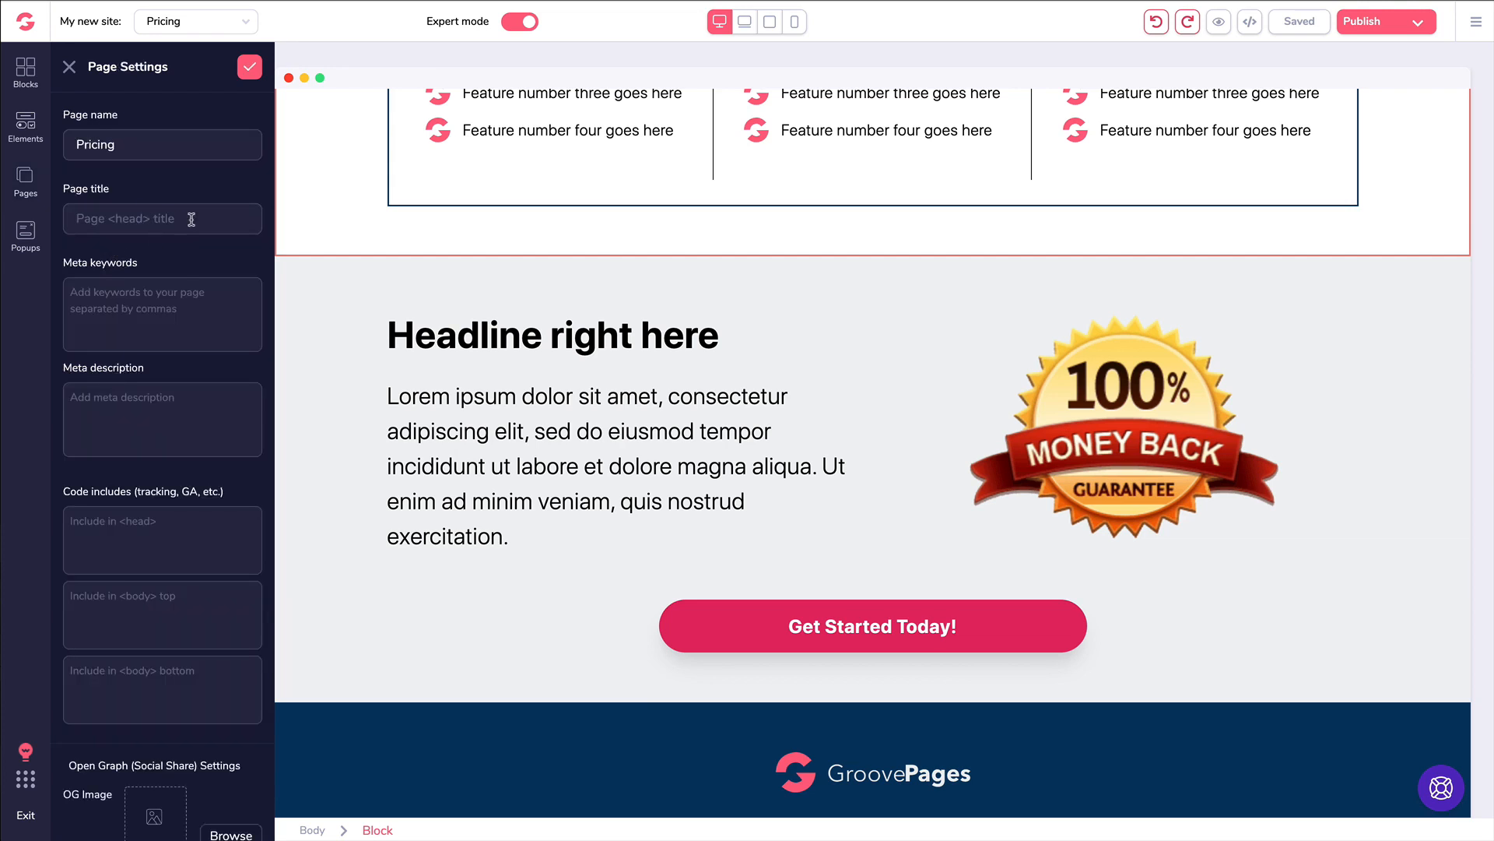
scroll(190, 404, down, 1)
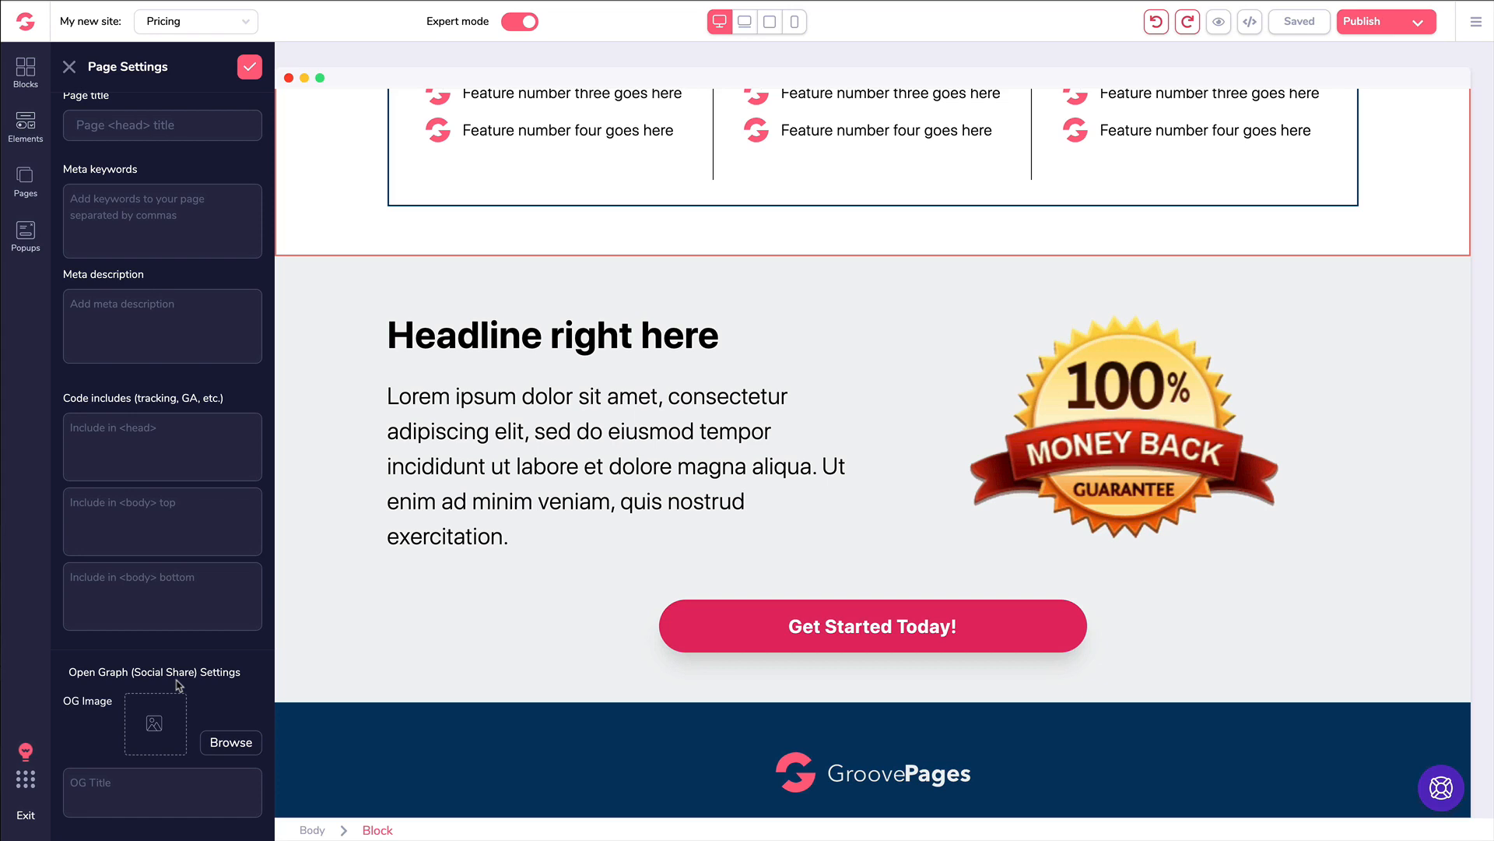
scroll(194, 677, up, 2)
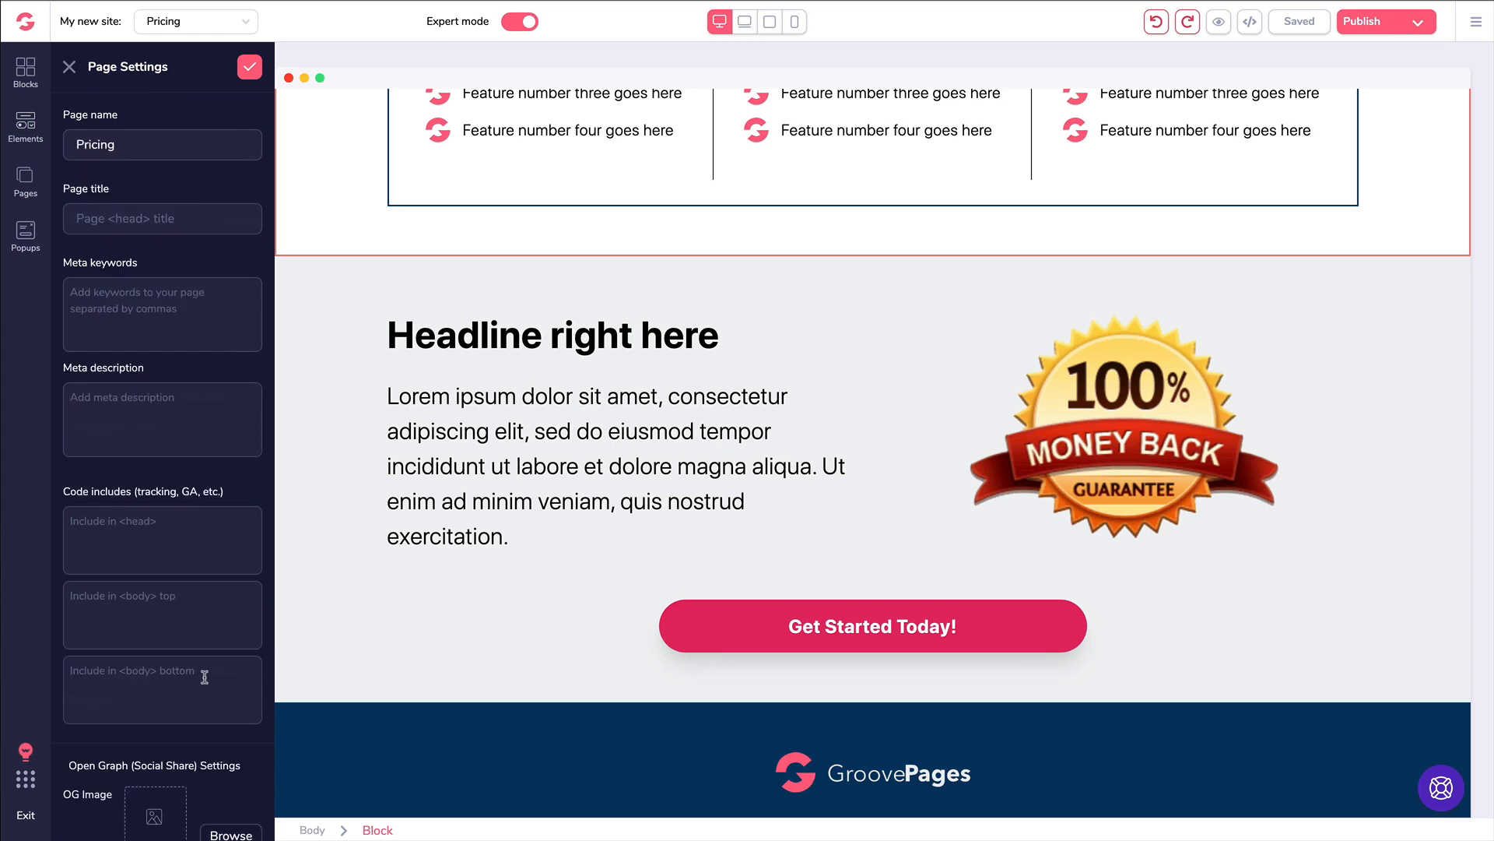
click(69, 67)
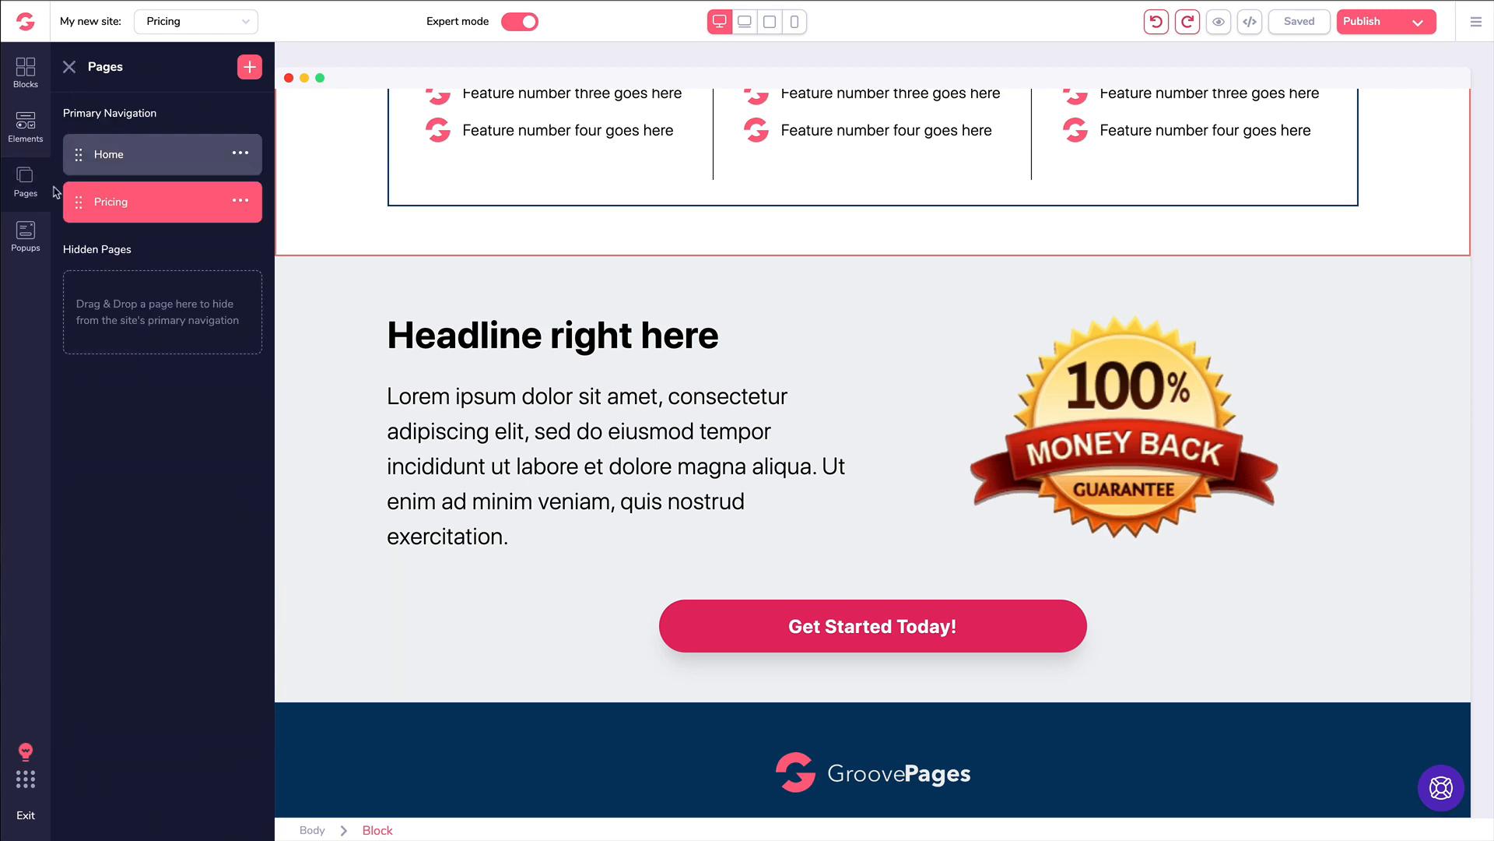
Place Code Embed elements above the guarantee block's headline and below Plan #1's feature list
click(28, 131)
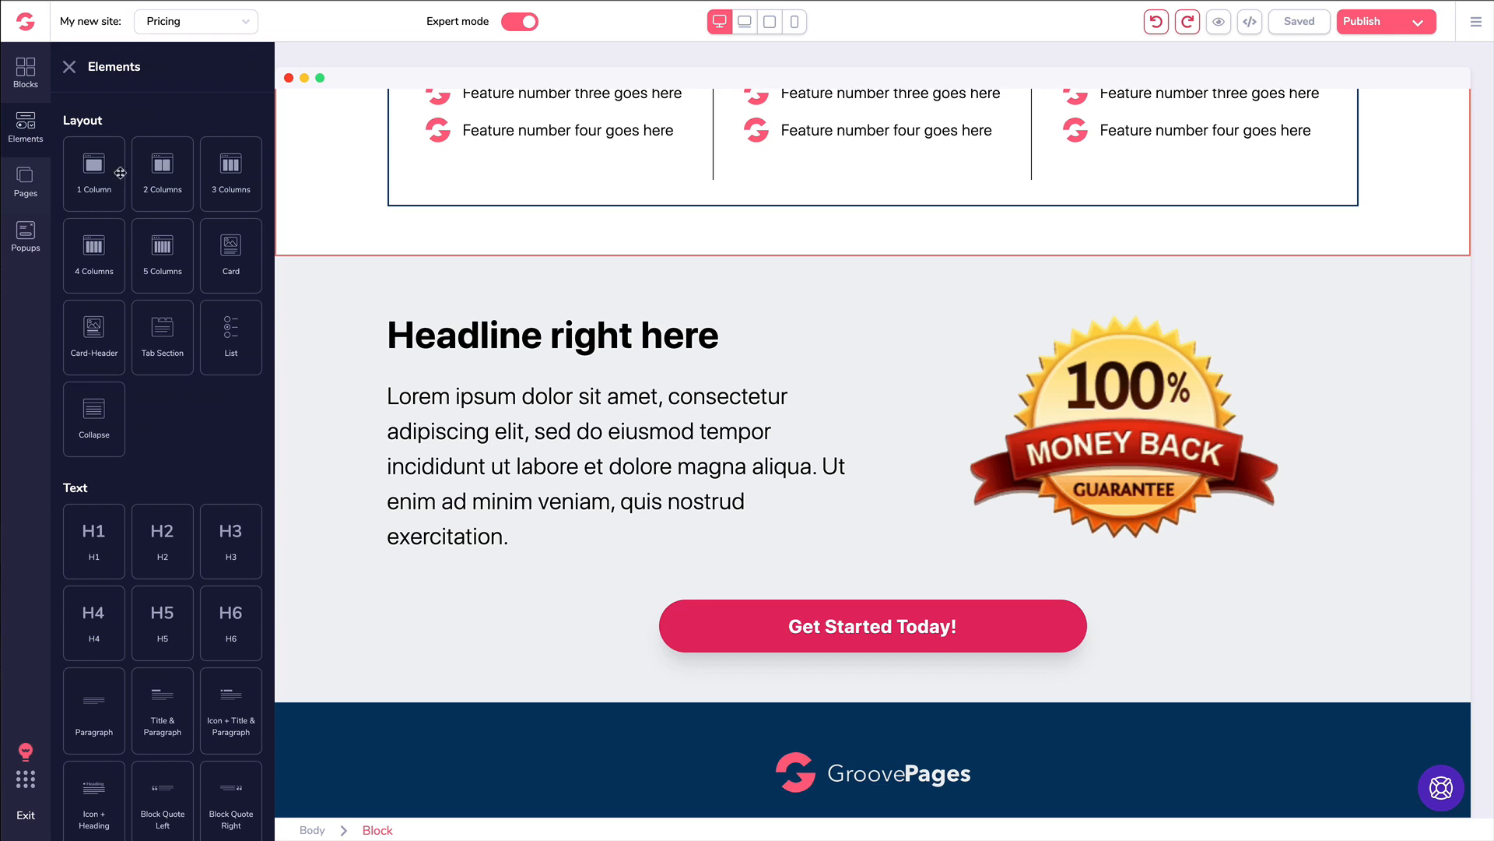
scroll(212, 196, down, 4)
scroll(214, 200, down, 10)
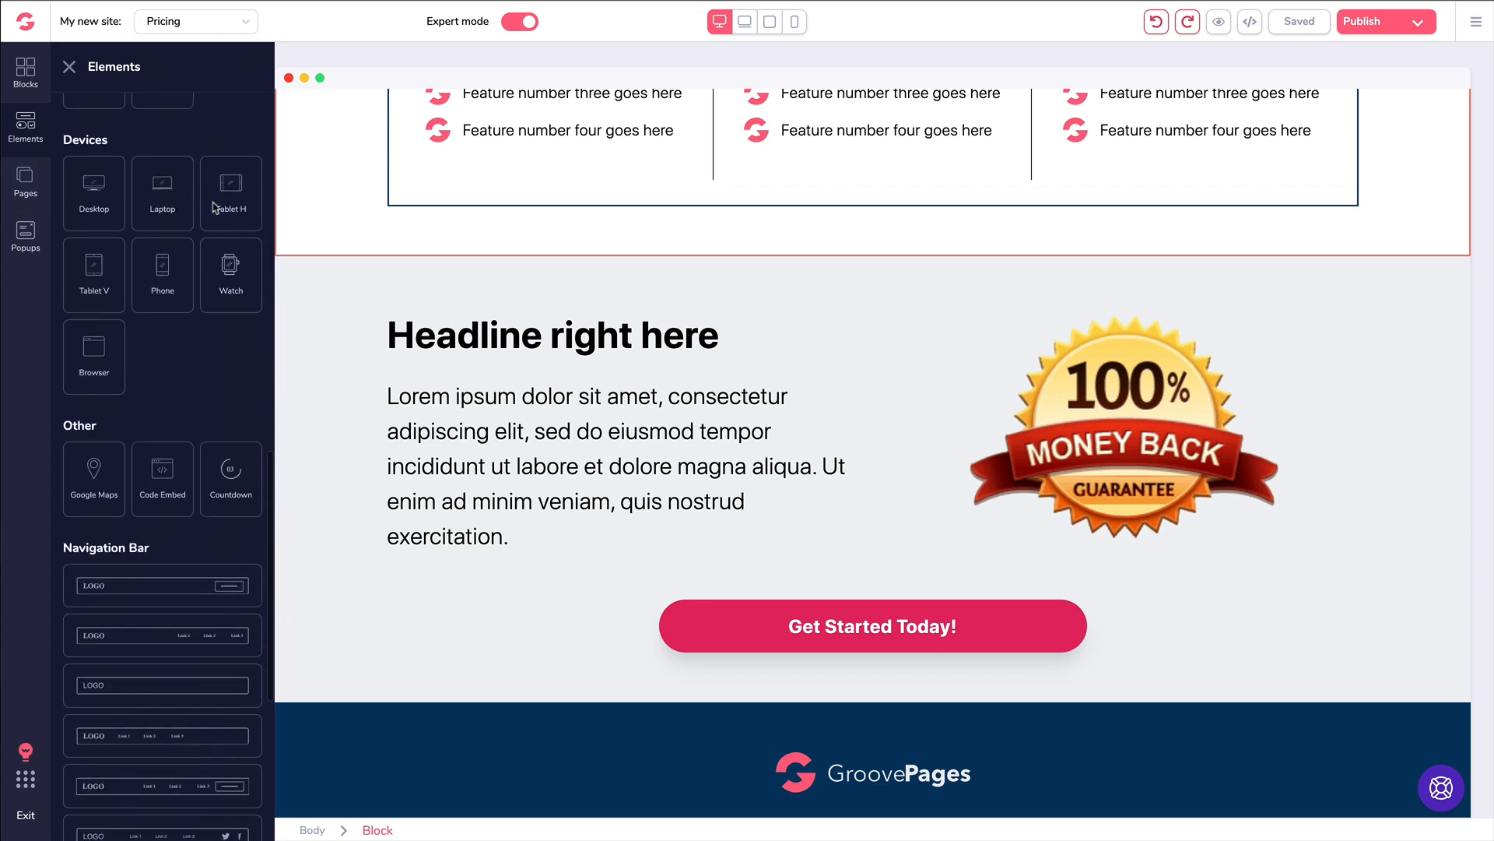
drag(156, 404, 432, 437)
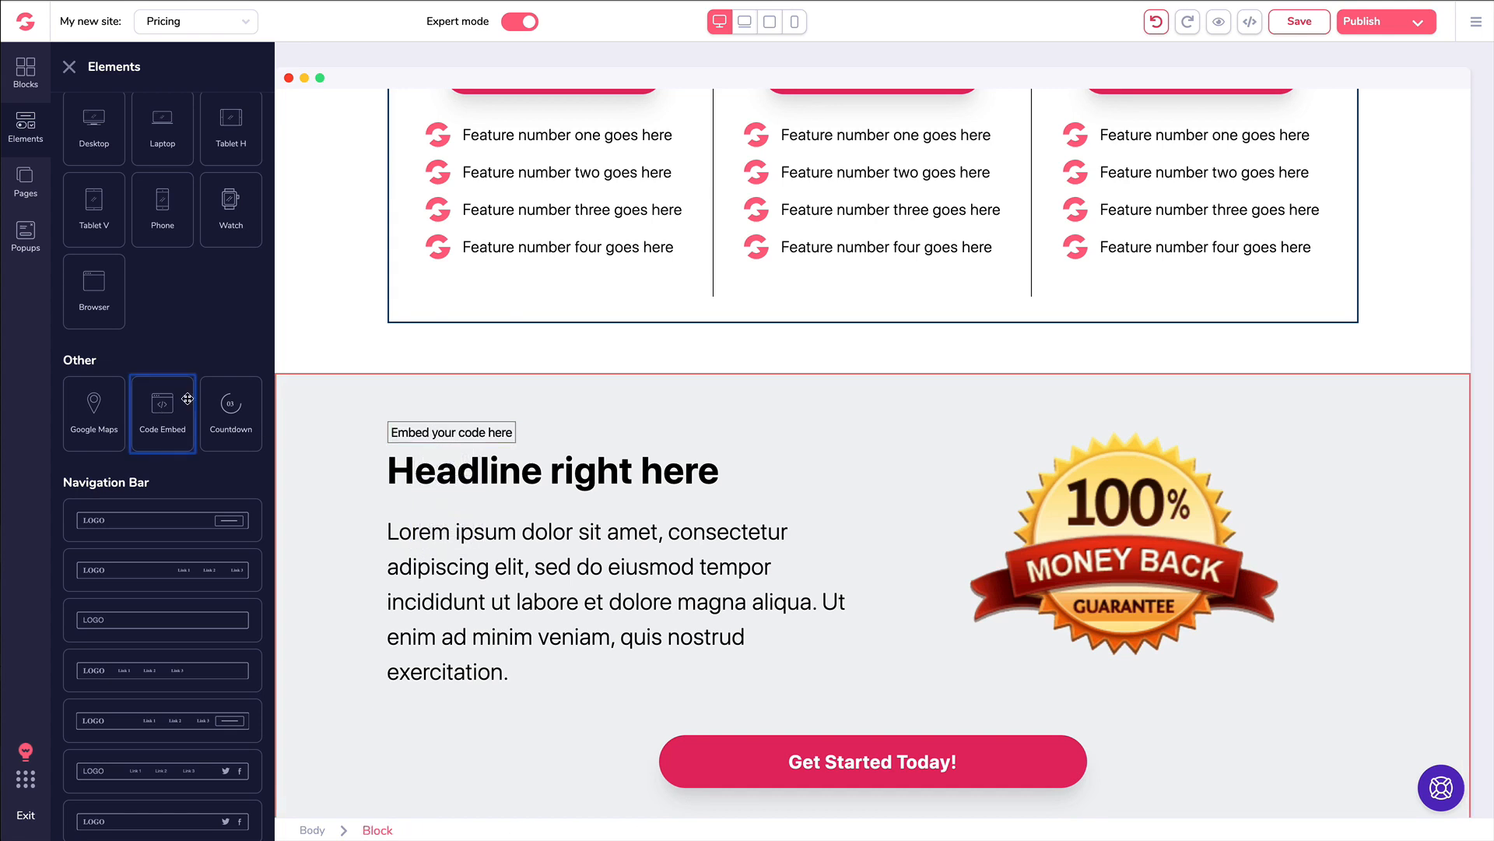
drag(162, 404, 503, 284)
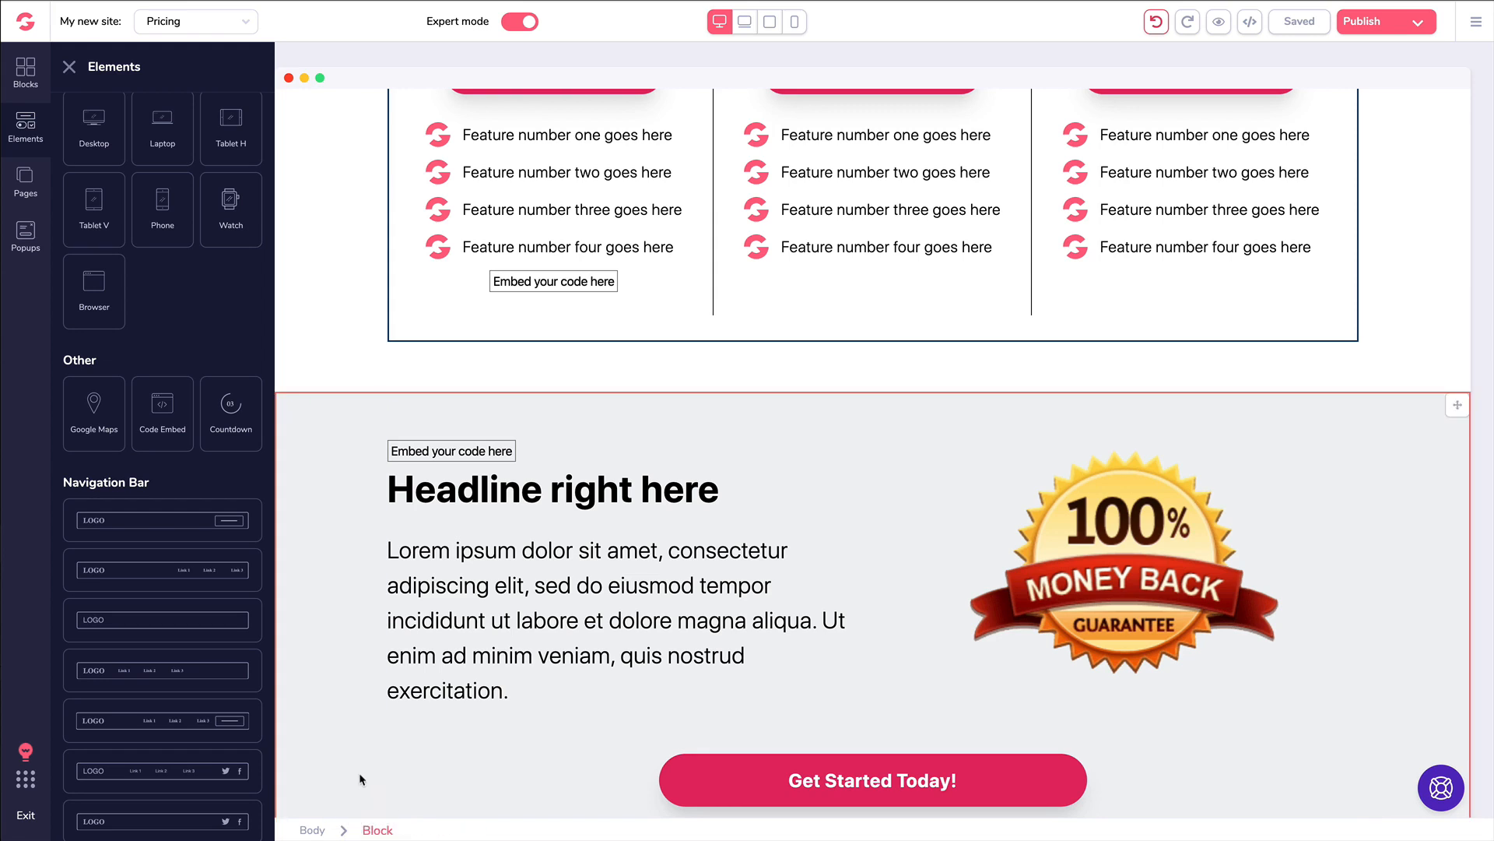
Delete the code embed below Plan #1's feature list
click(506, 281)
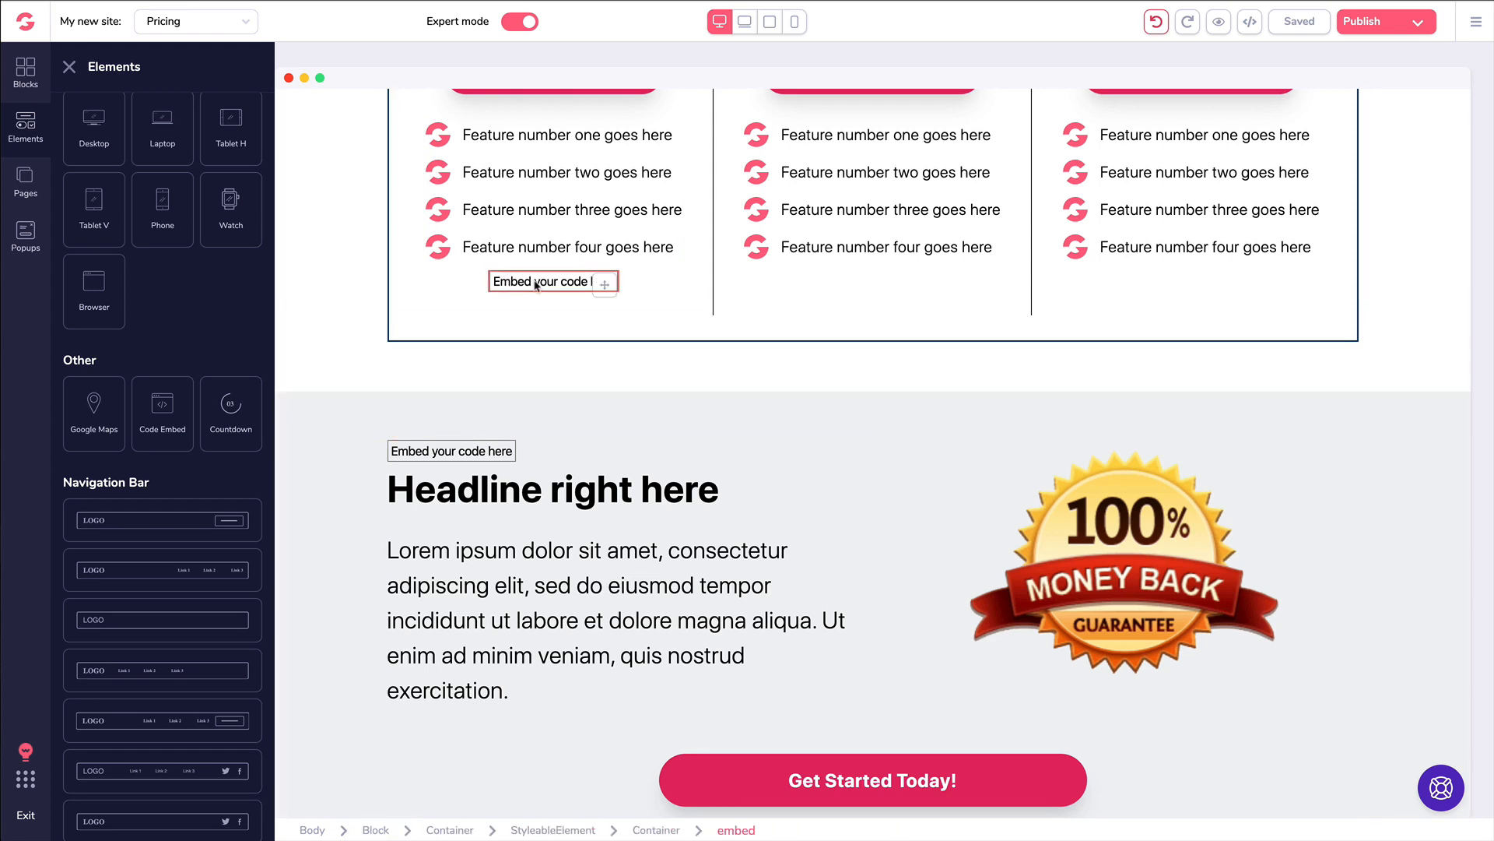
click(543, 283)
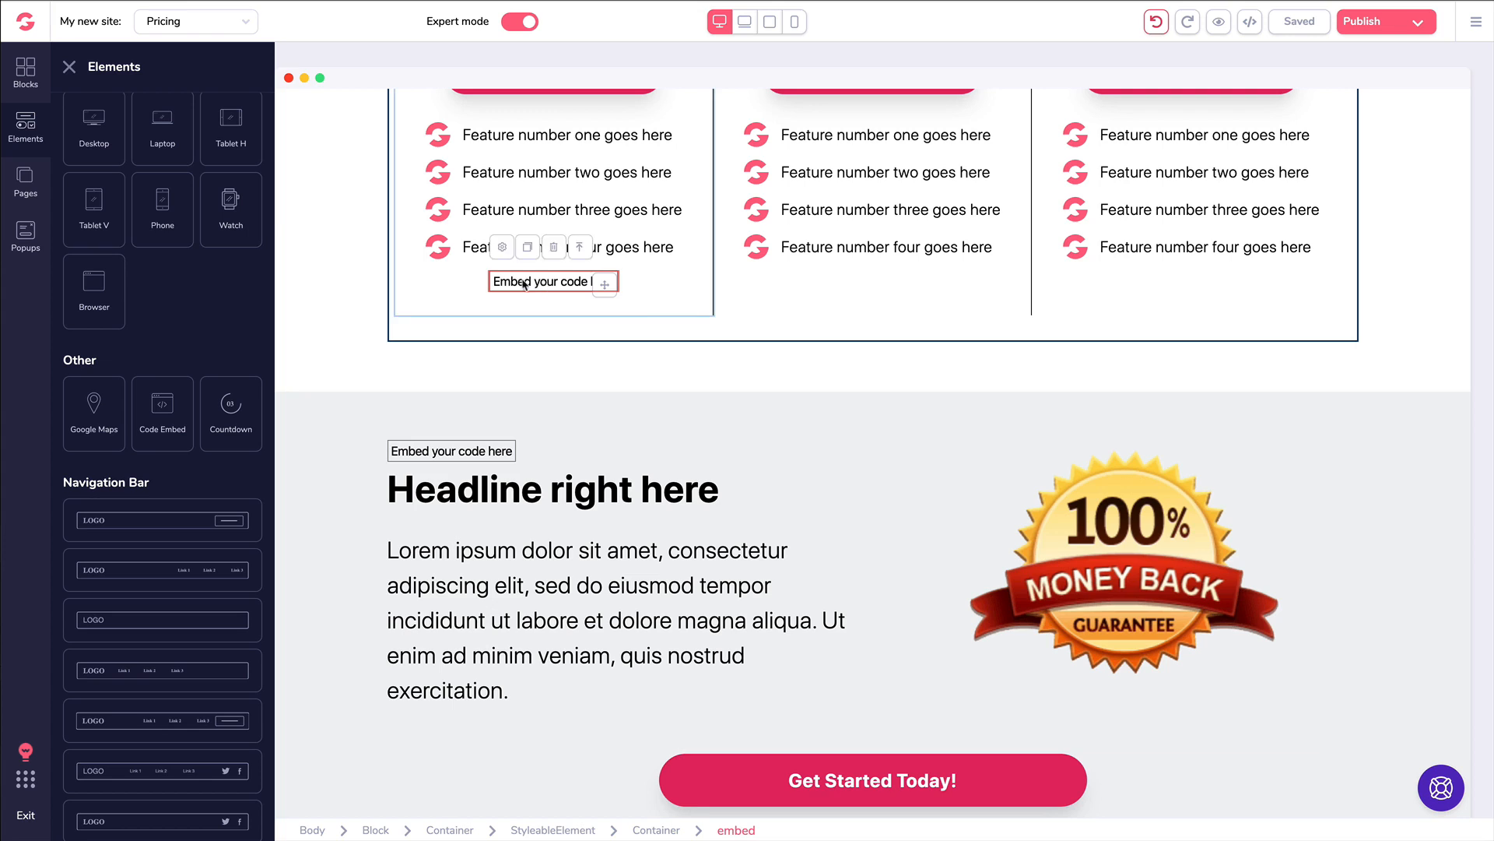
click(553, 247)
Try <code></code> in the source of the guarantee block's code embed, discard it, and delete the embed
click(430, 436)
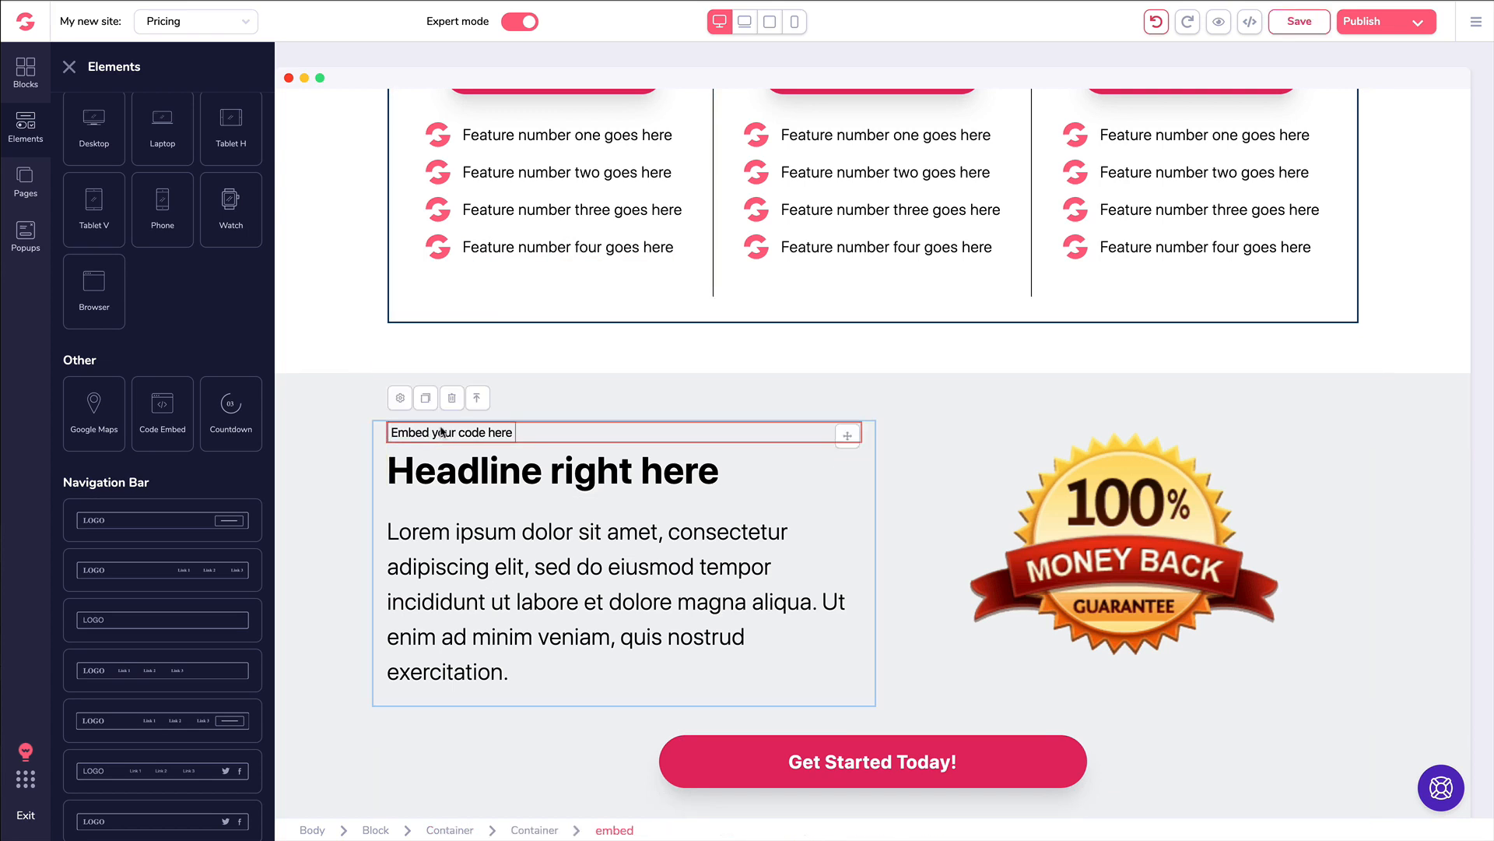
click(404, 399)
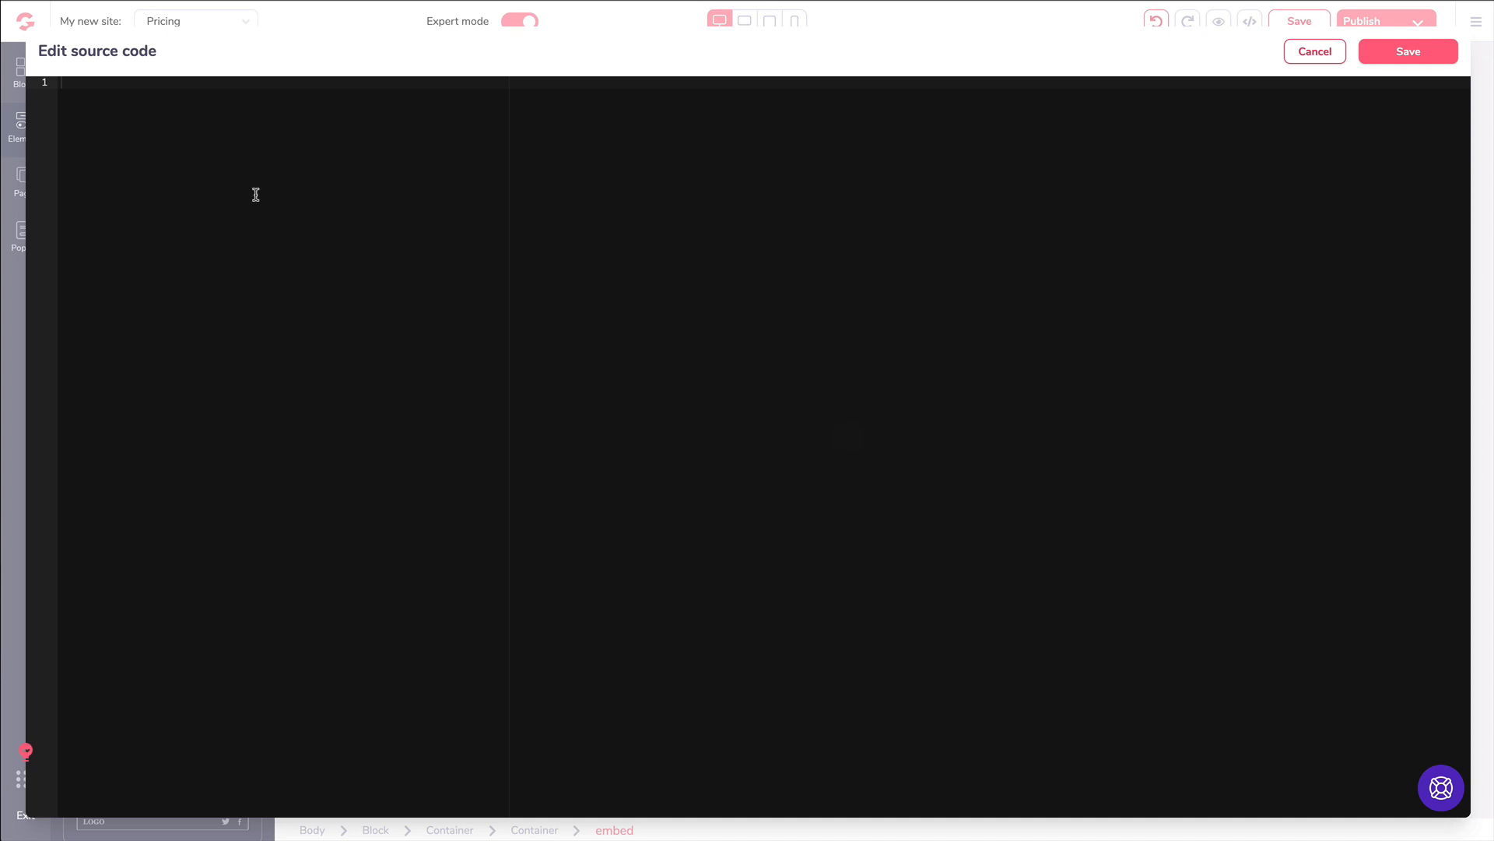
text(<code></code>)
key(ctrl+a)
key(BackSpace)
click(1314, 54)
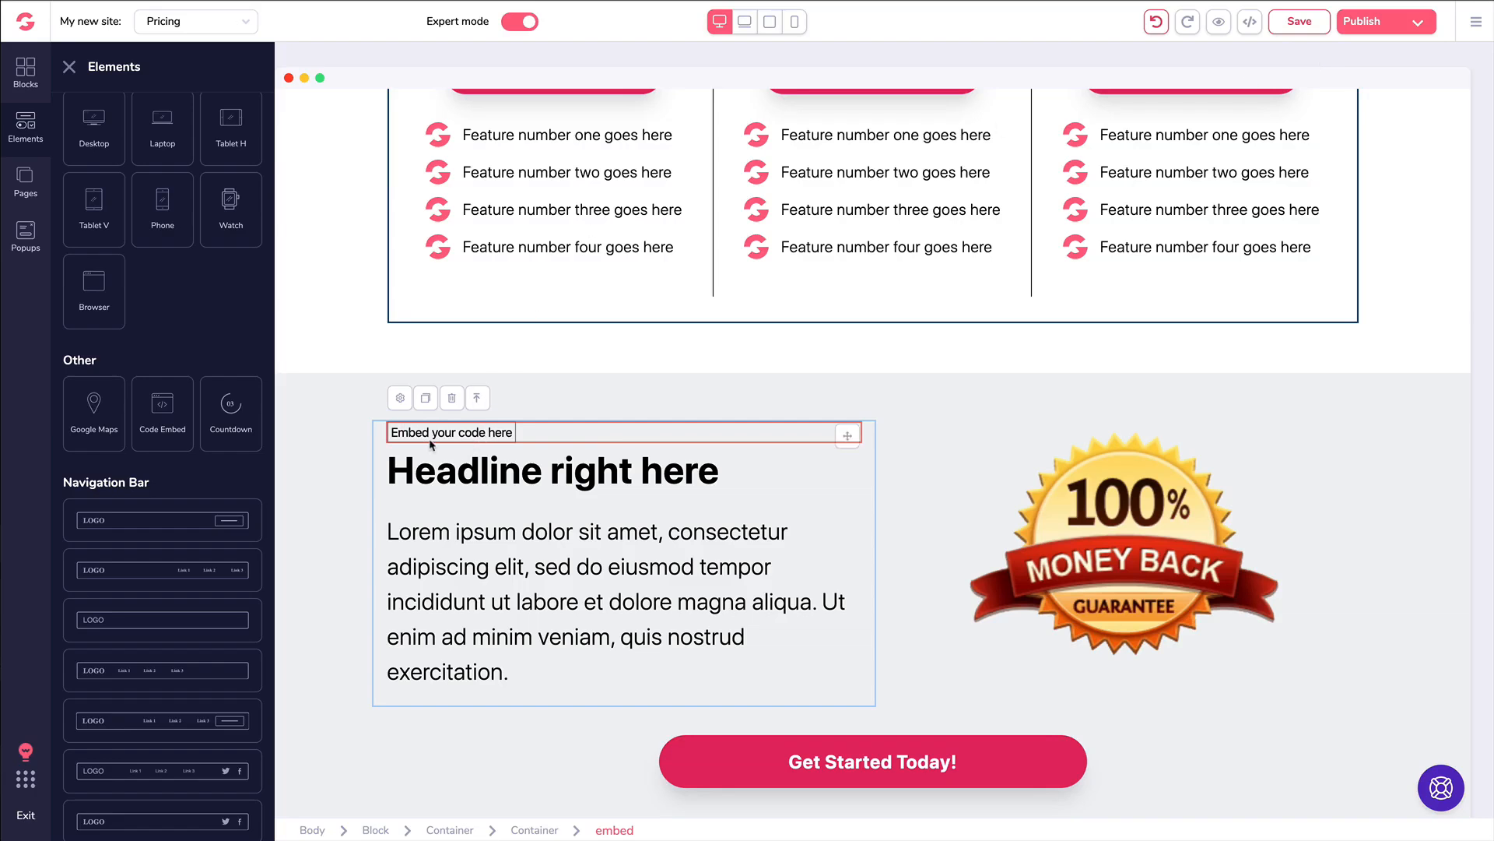
click(447, 398)
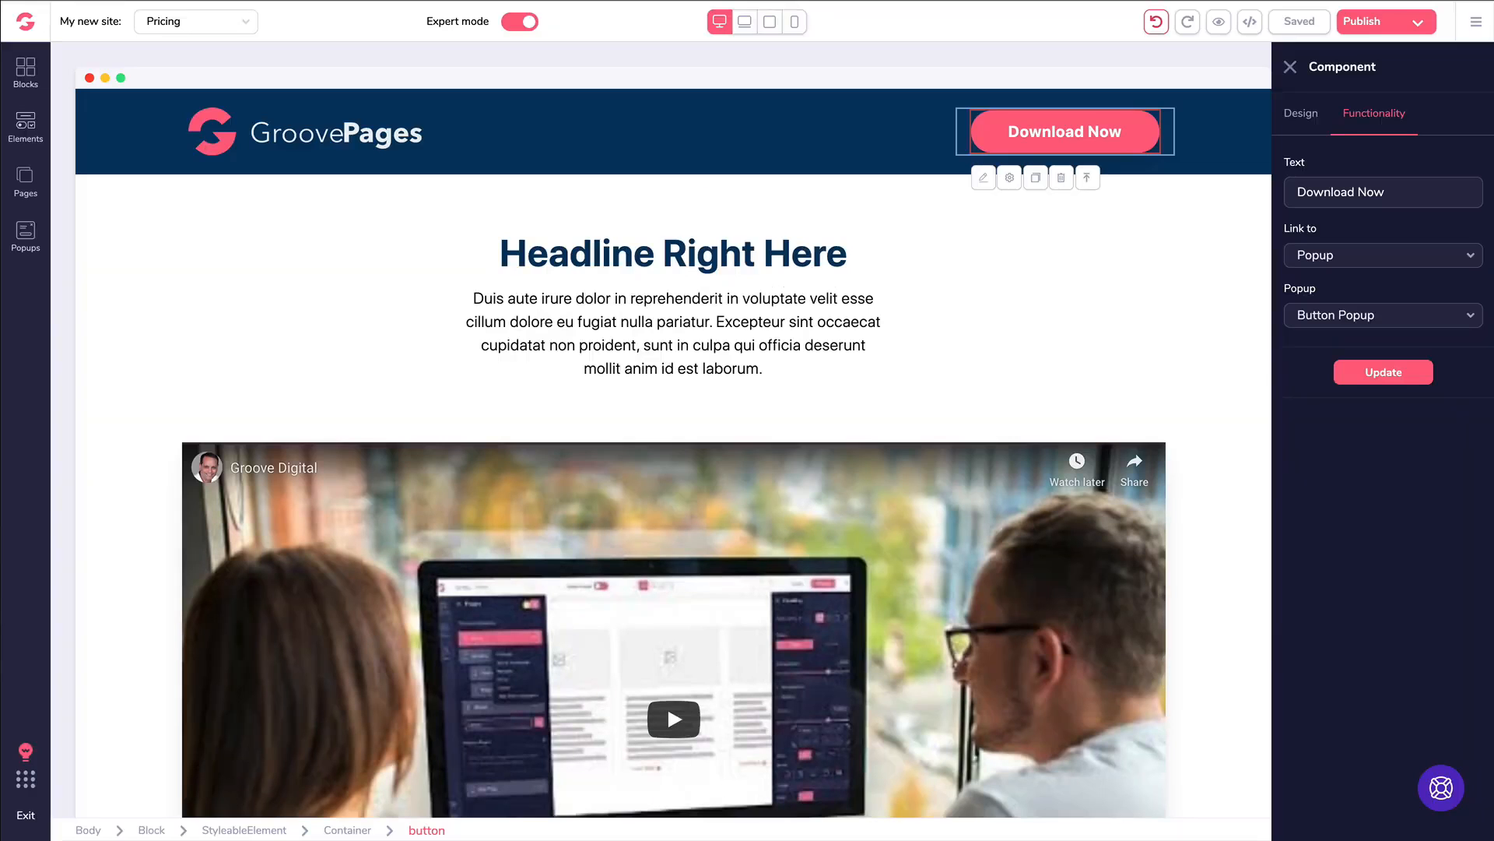
Set Plan #1's Get Started Today! button to link to a URL and paste in the groovepages.groovesell.com checkout address
click(904, 246)
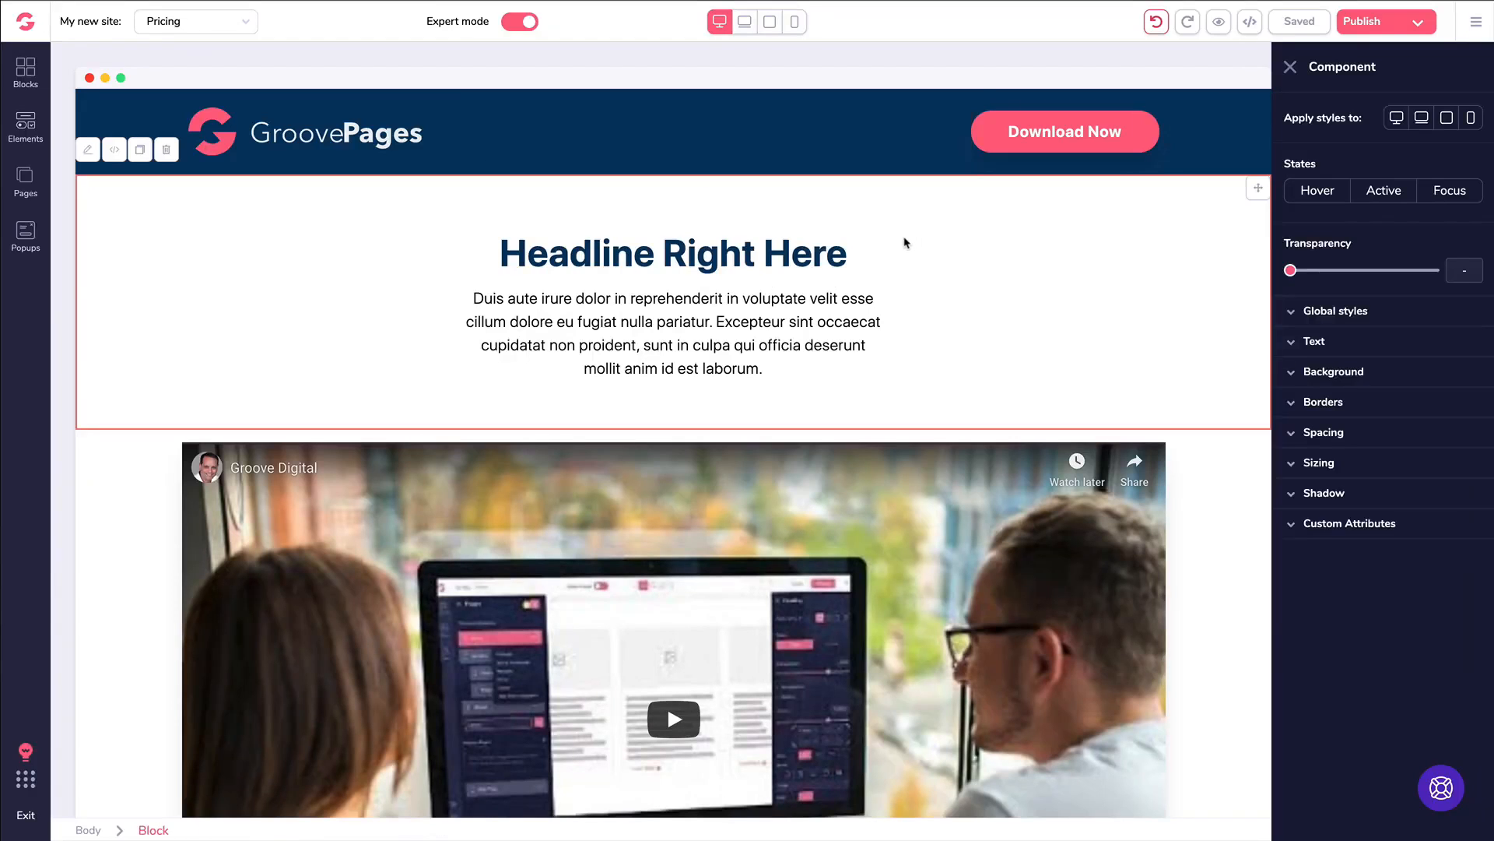
click(1291, 67)
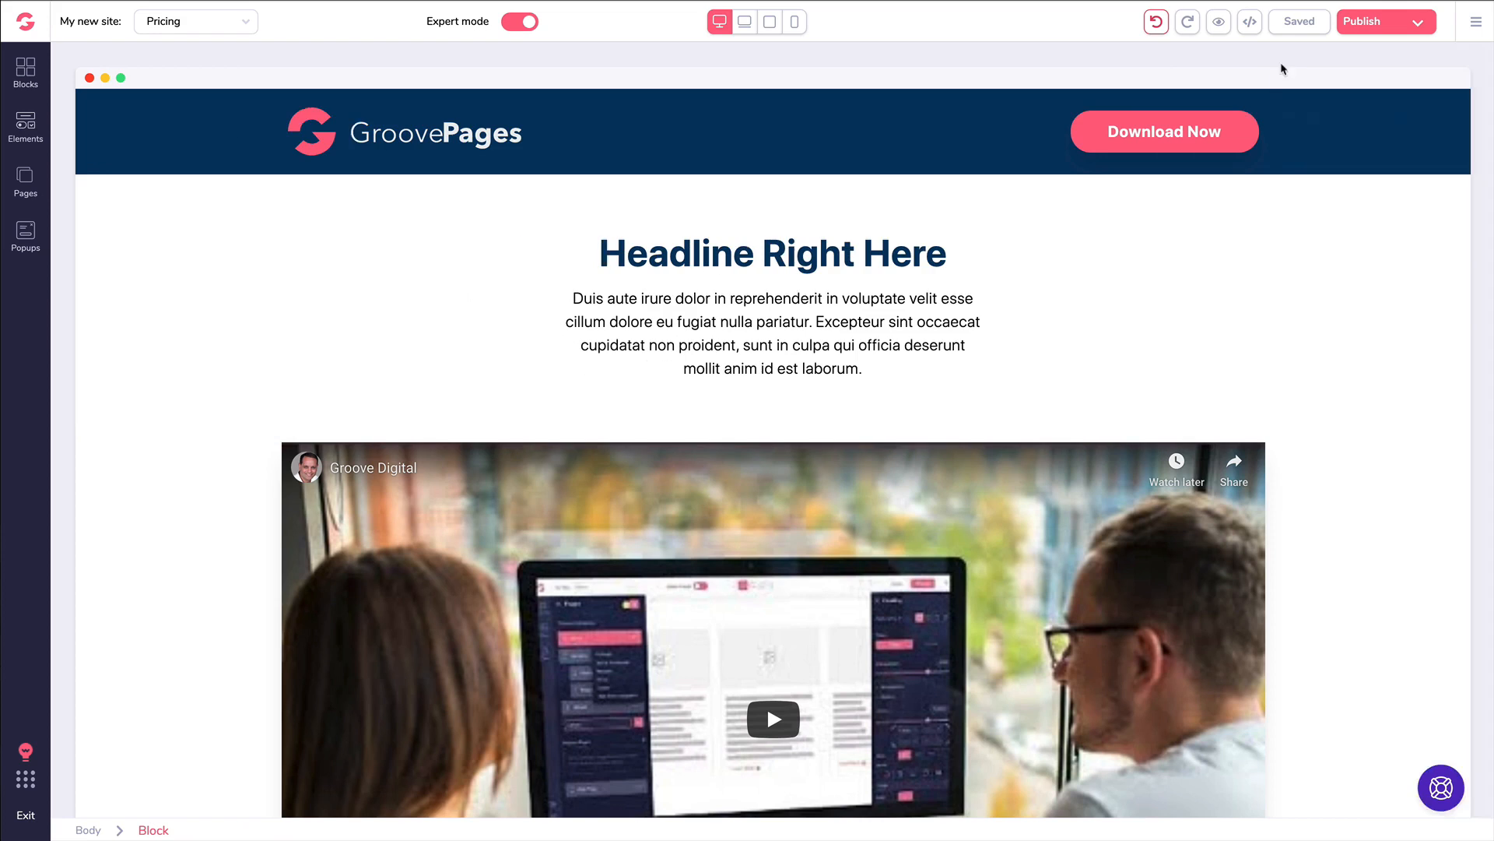
scroll(808, 225, down, 10)
scroll(808, 225, down, 8)
scroll(814, 207, up, 3)
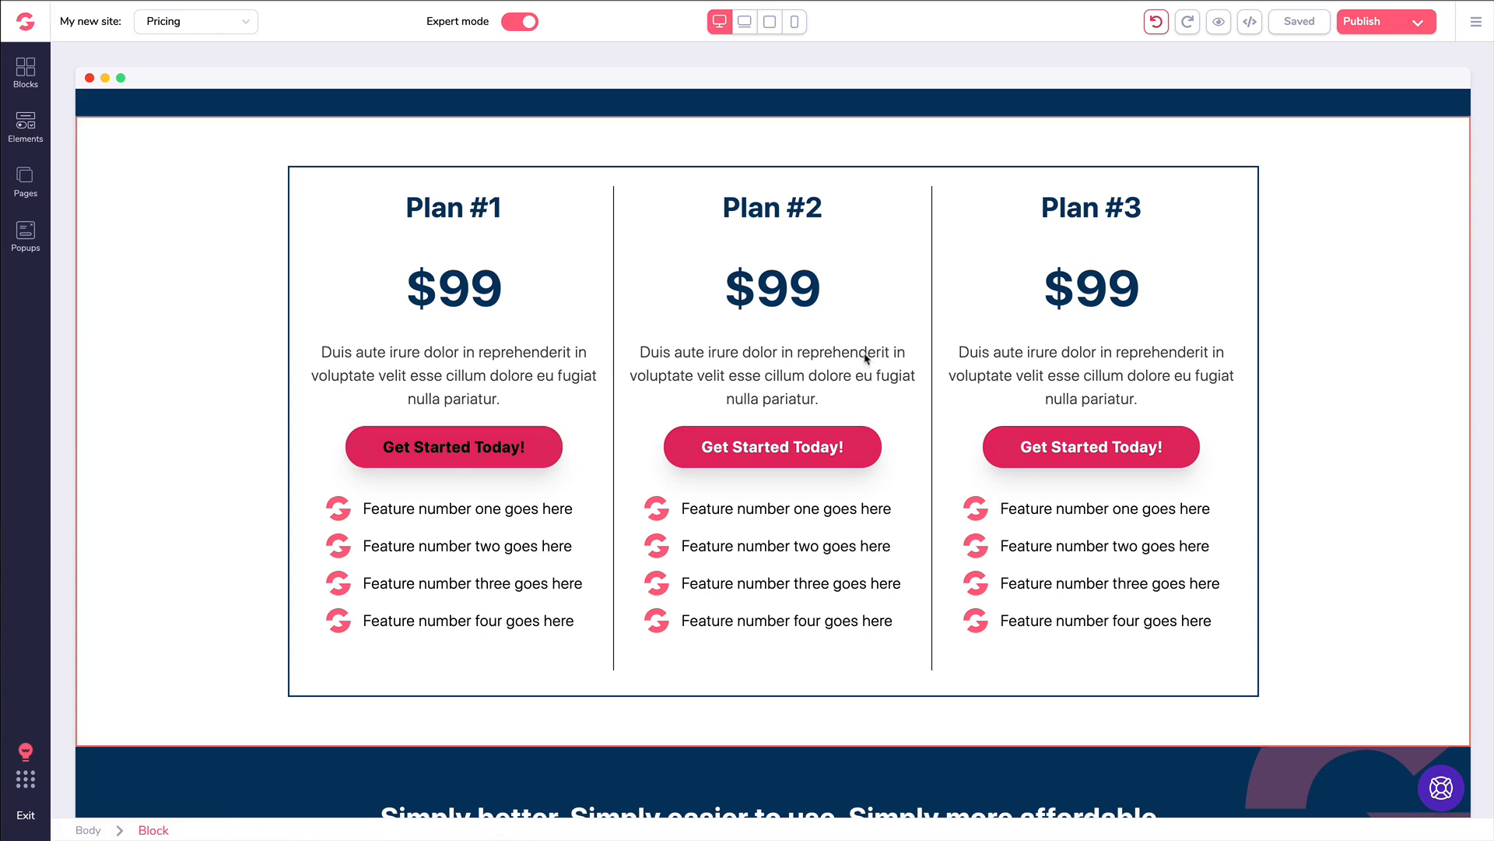
click(421, 457)
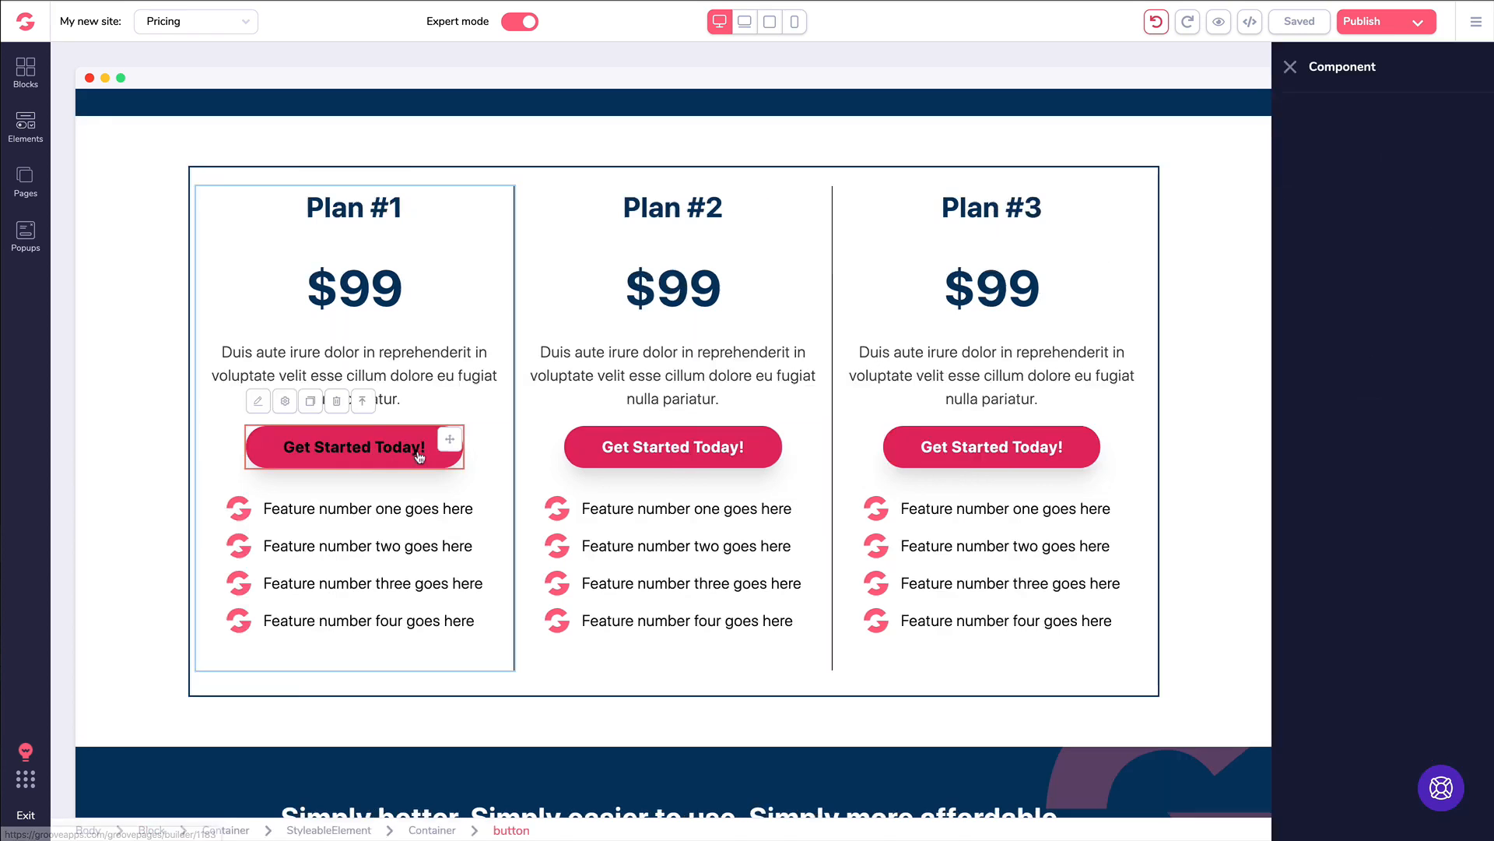
click(1370, 117)
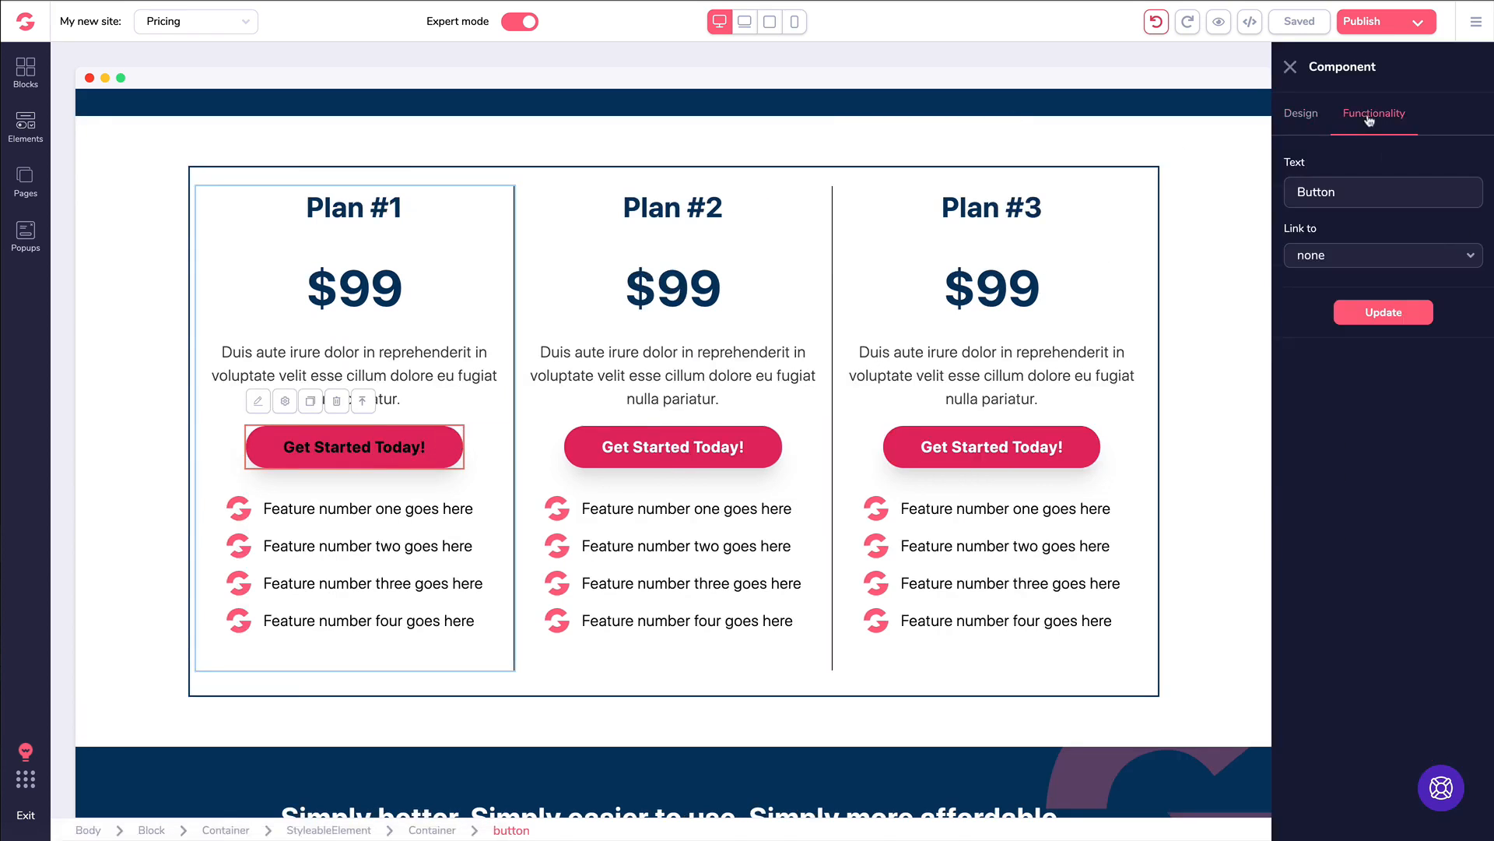
click(1339, 264)
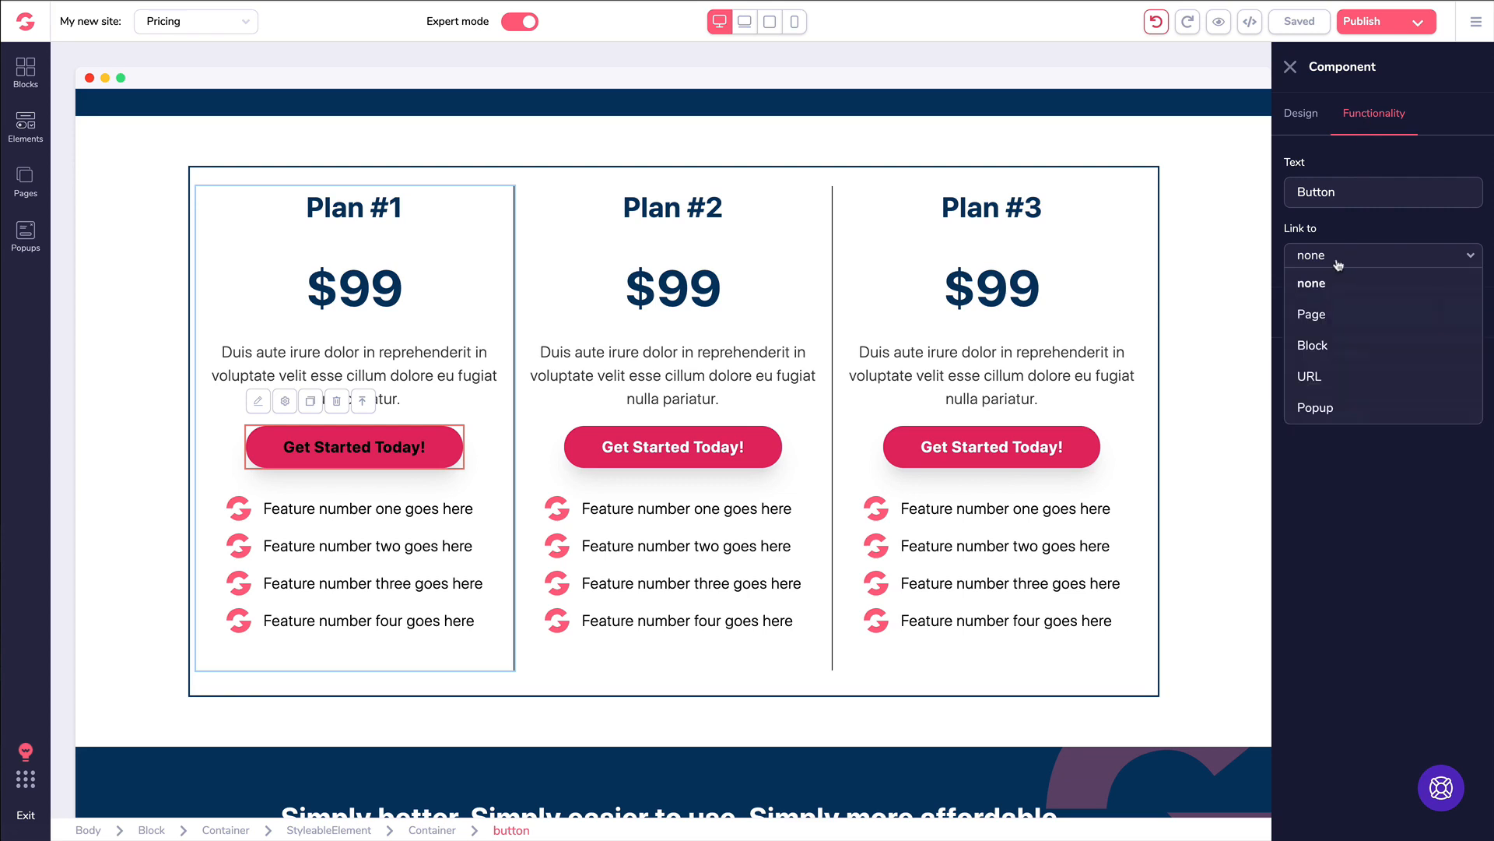
click(1313, 375)
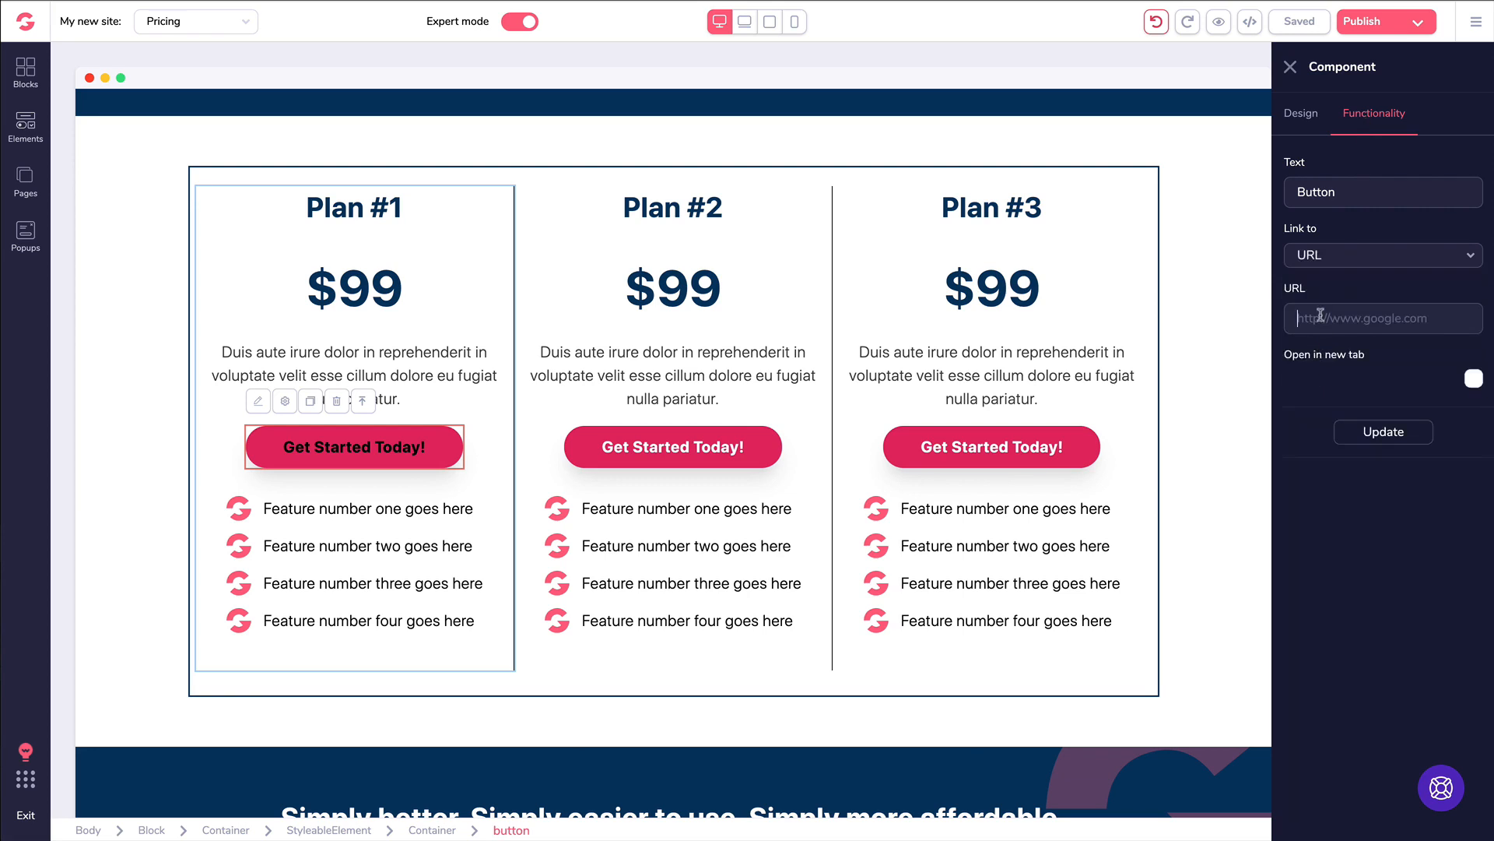
key(ctrl+v)
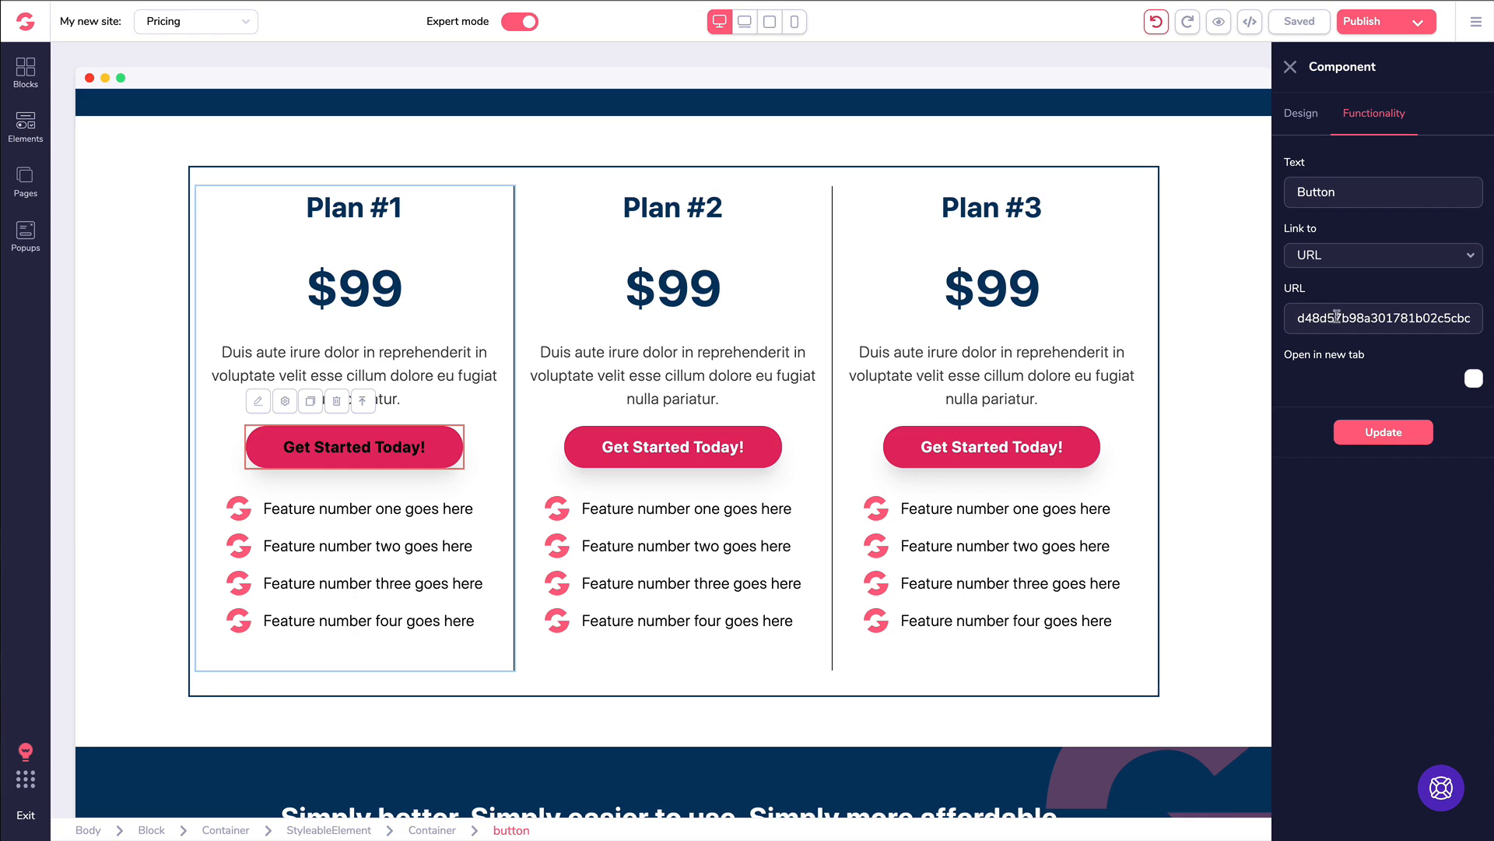
key(ctrl+a)
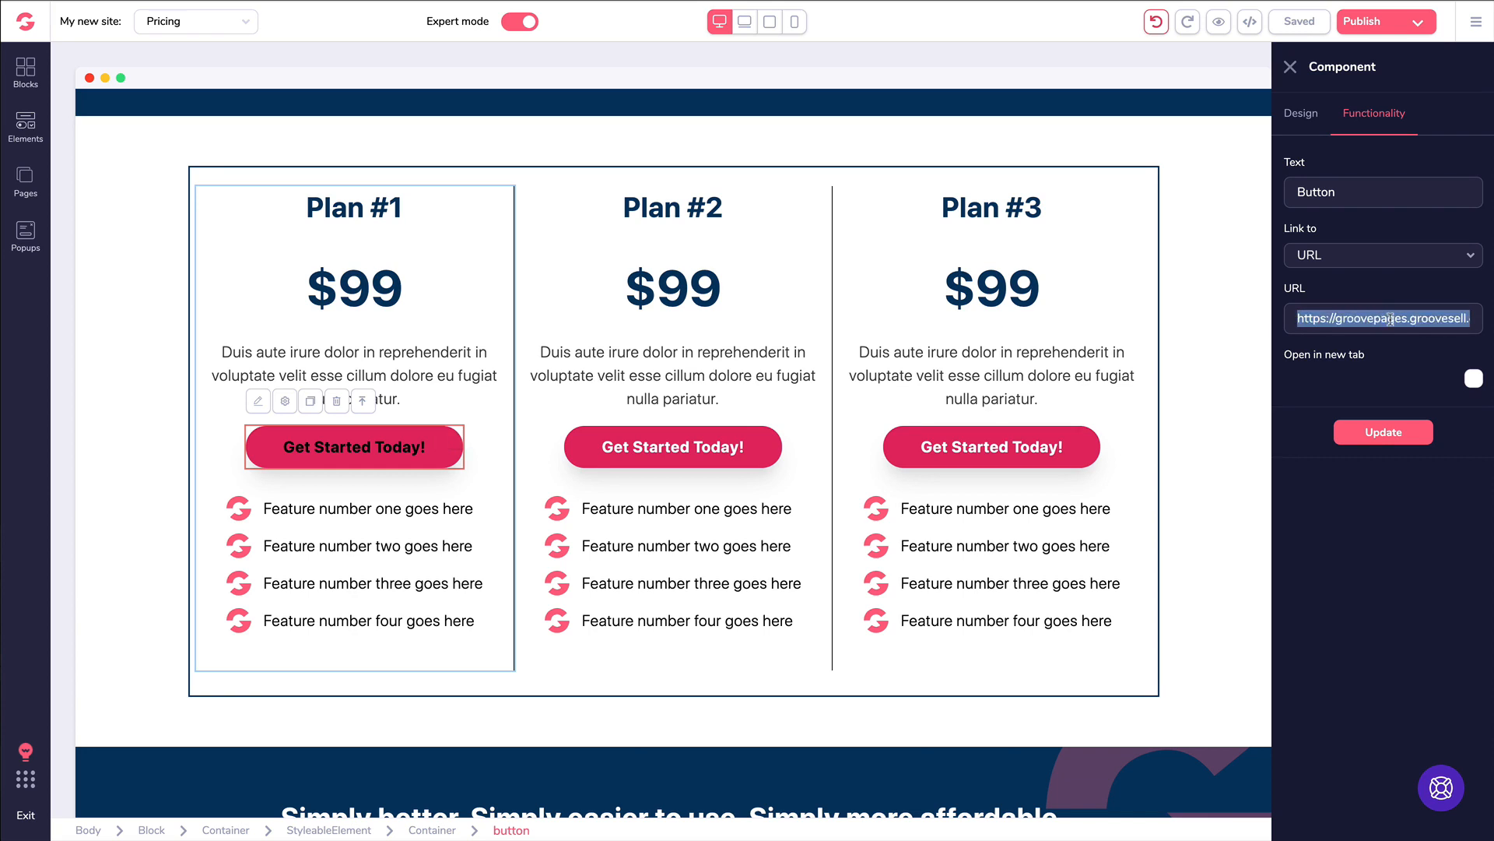
Make Plan #1's button link open in a new tab, set its text to "Get Started Today", and apply the update
click(1473, 378)
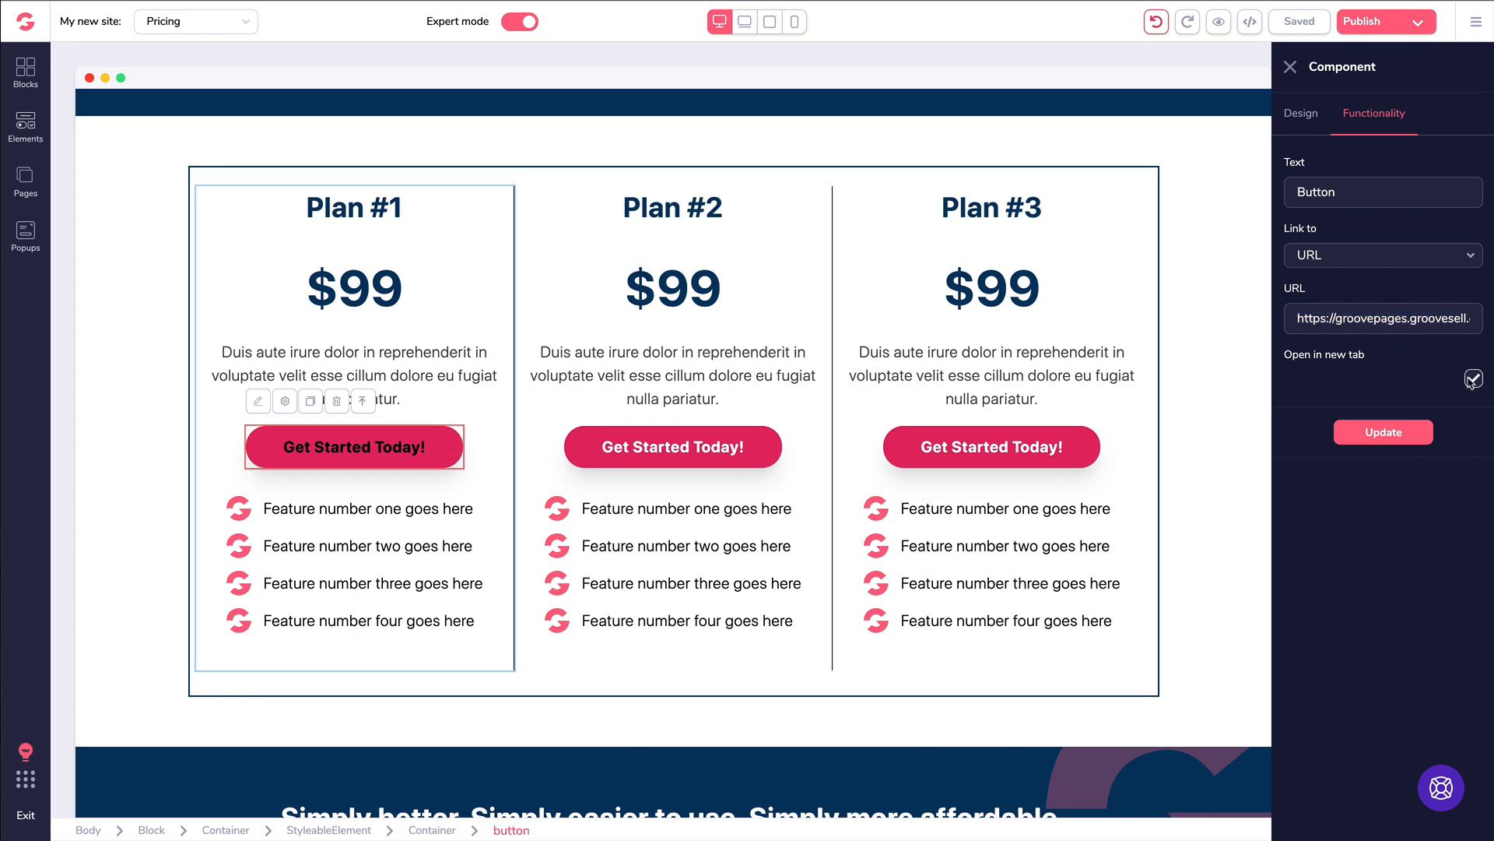
click(1374, 434)
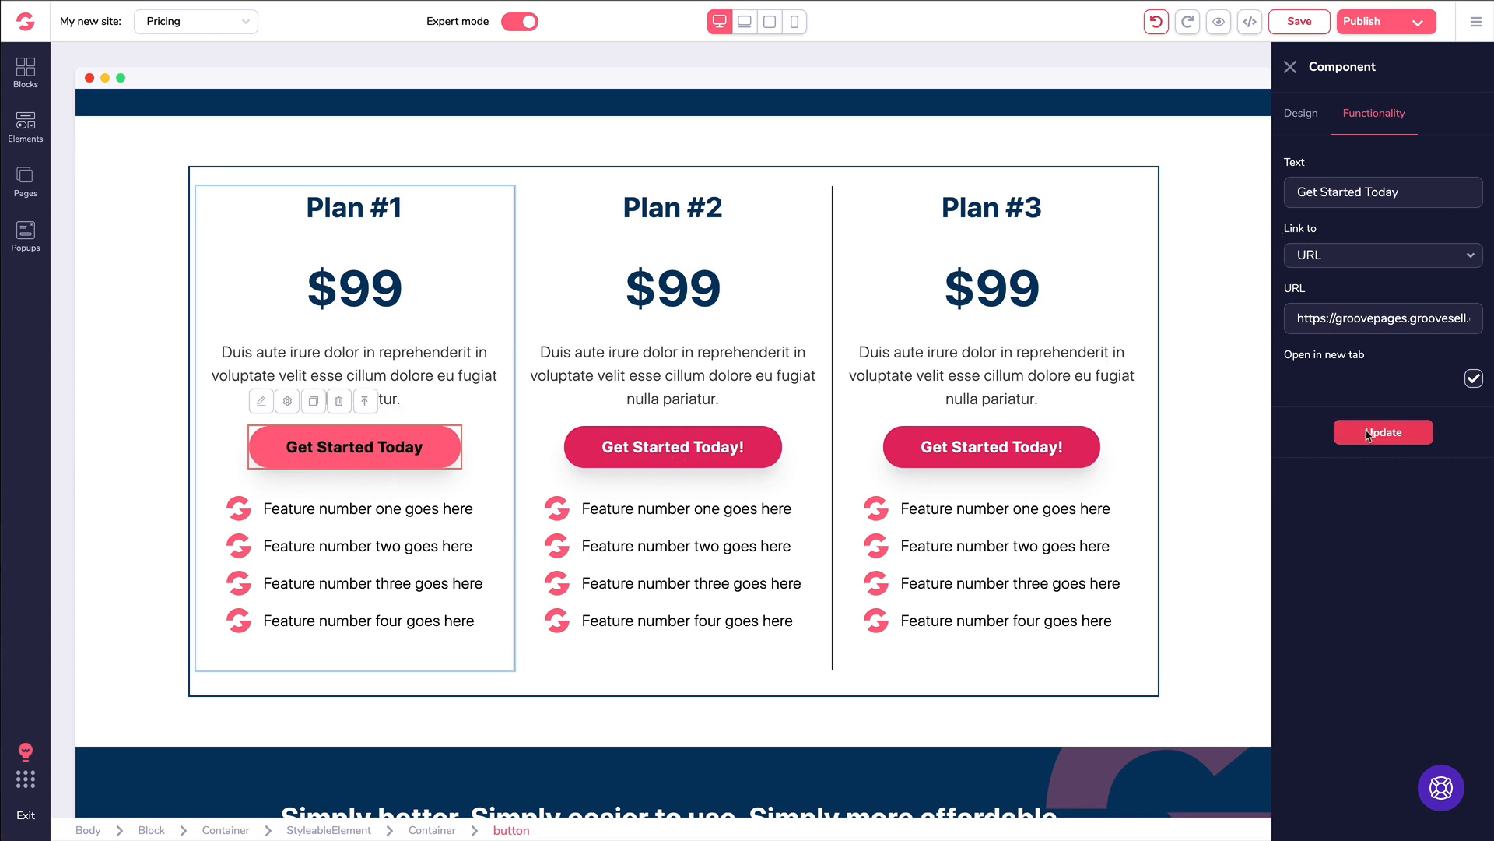
click(1358, 432)
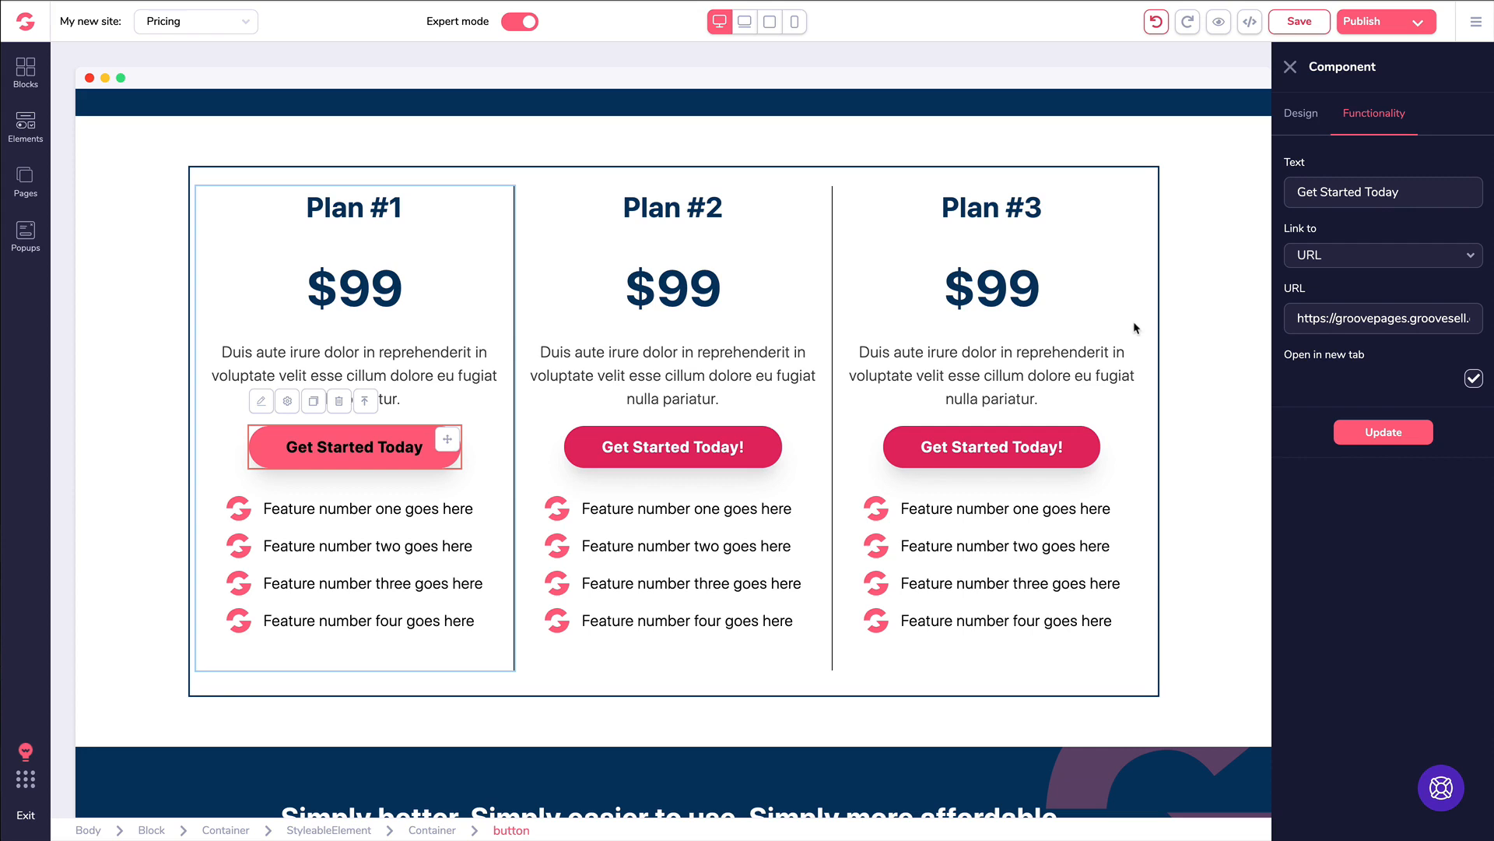
Set Plan #2's button text to "Get Started Today" and link it to the pasted GrooveSell checkout URL, opening in a new tab
click(691, 450)
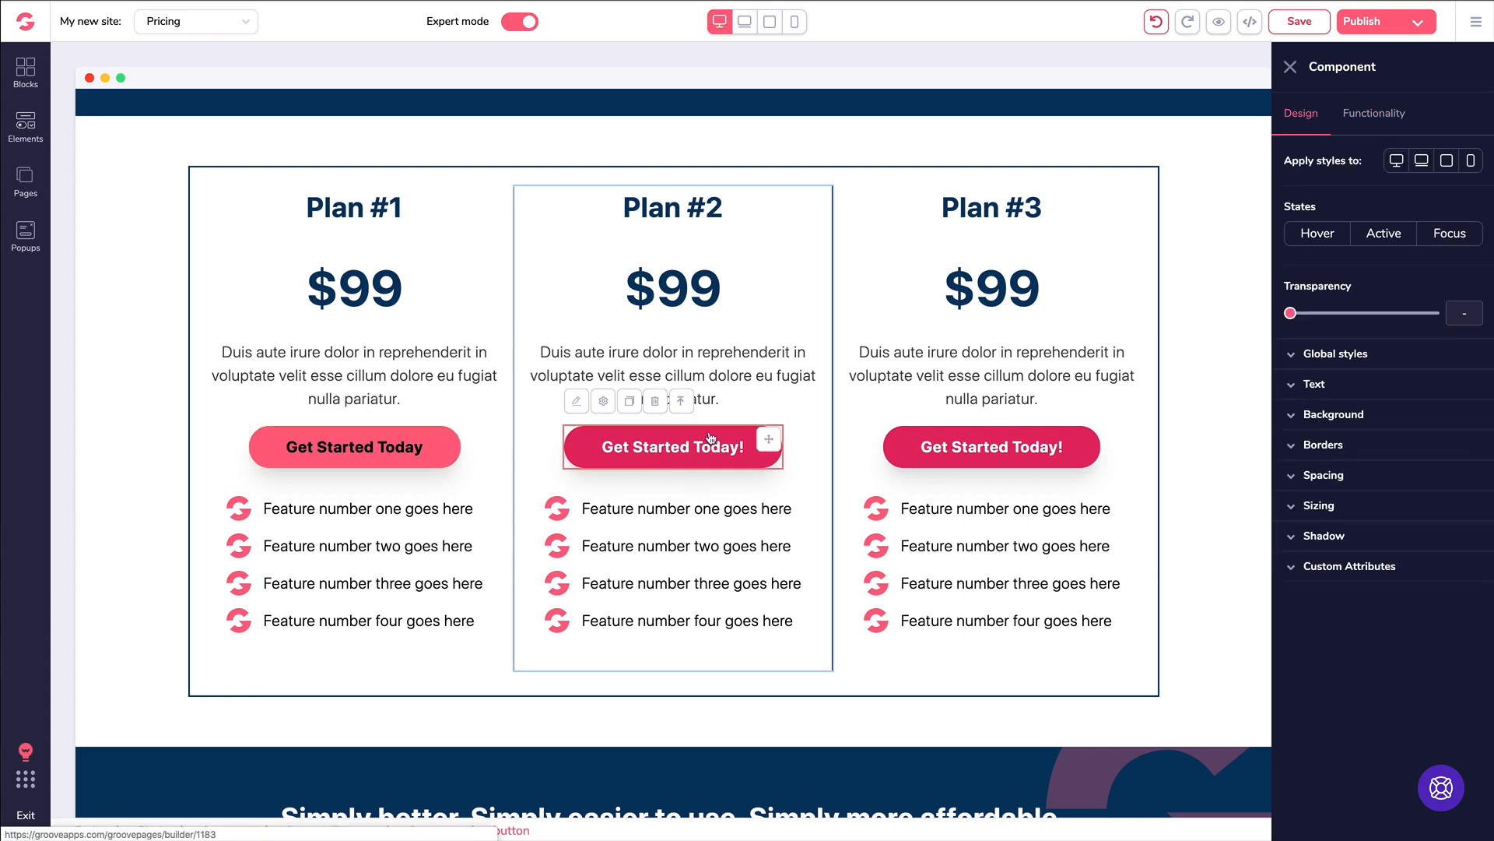
click(1364, 123)
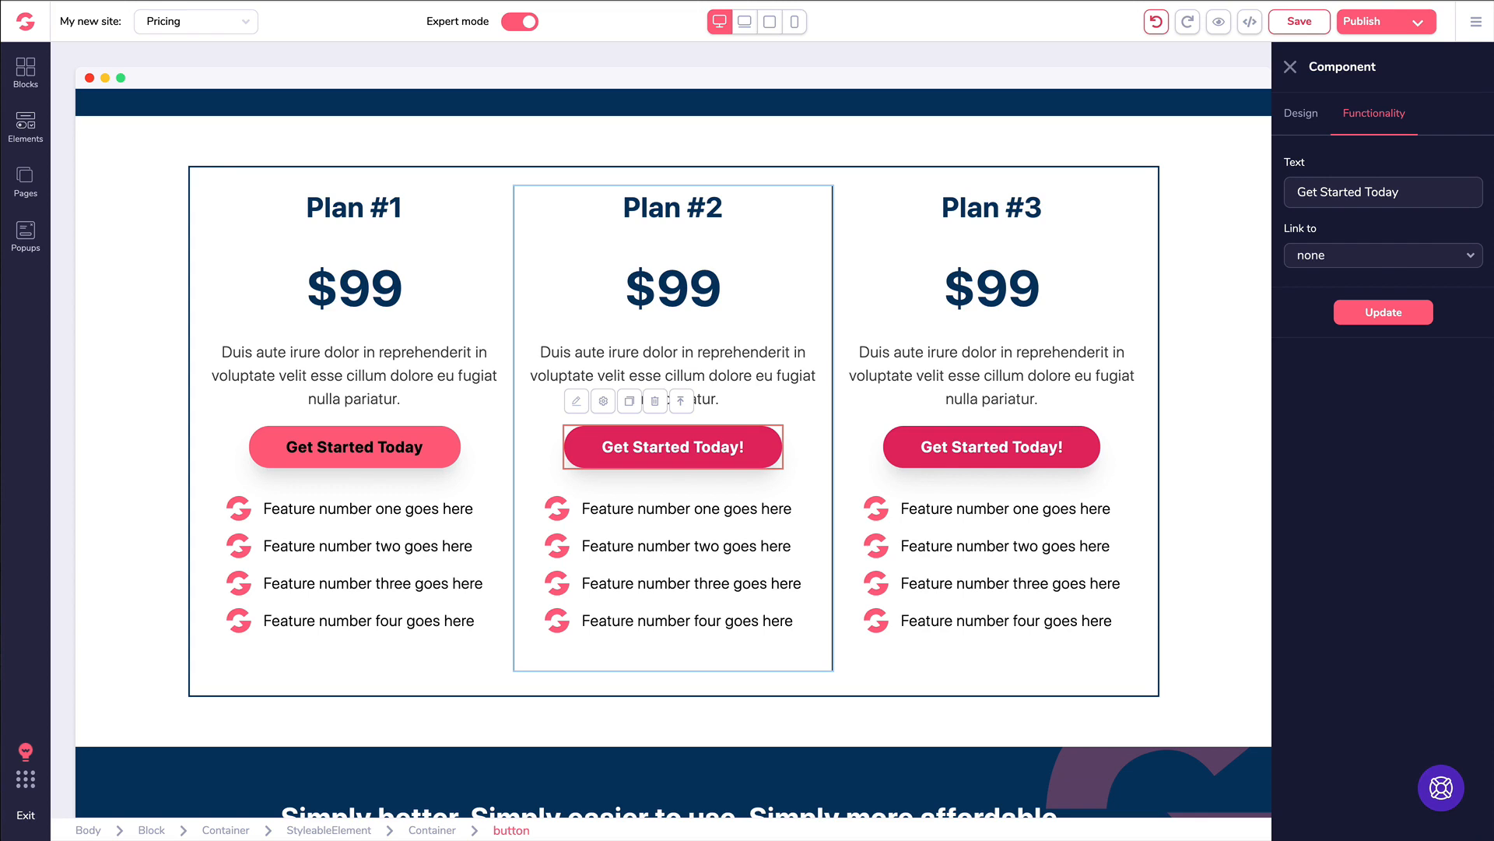
click(1372, 258)
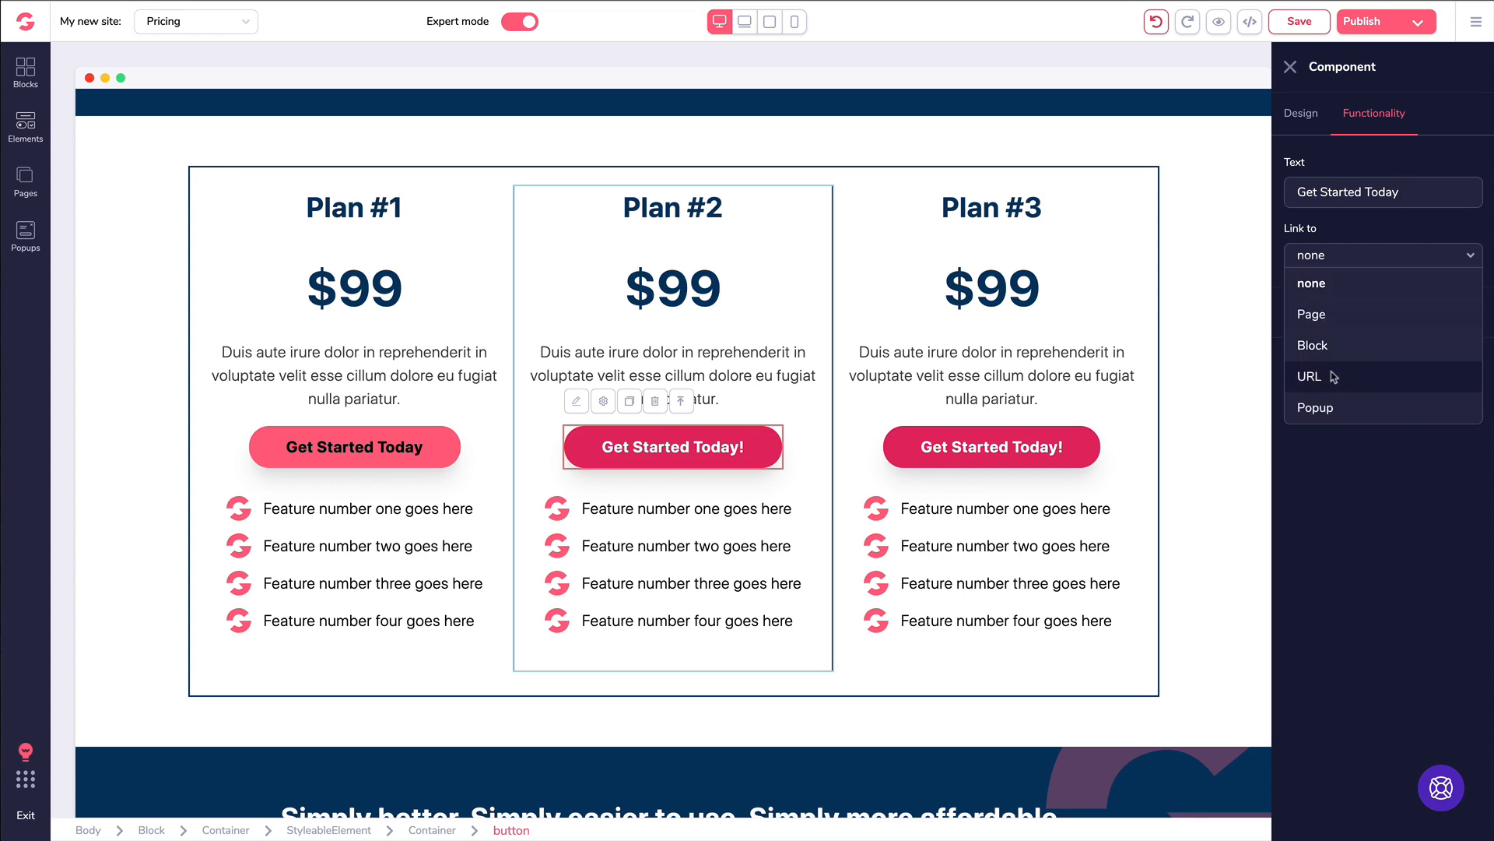
click(1311, 376)
click(1332, 313)
key(ctrl+v)
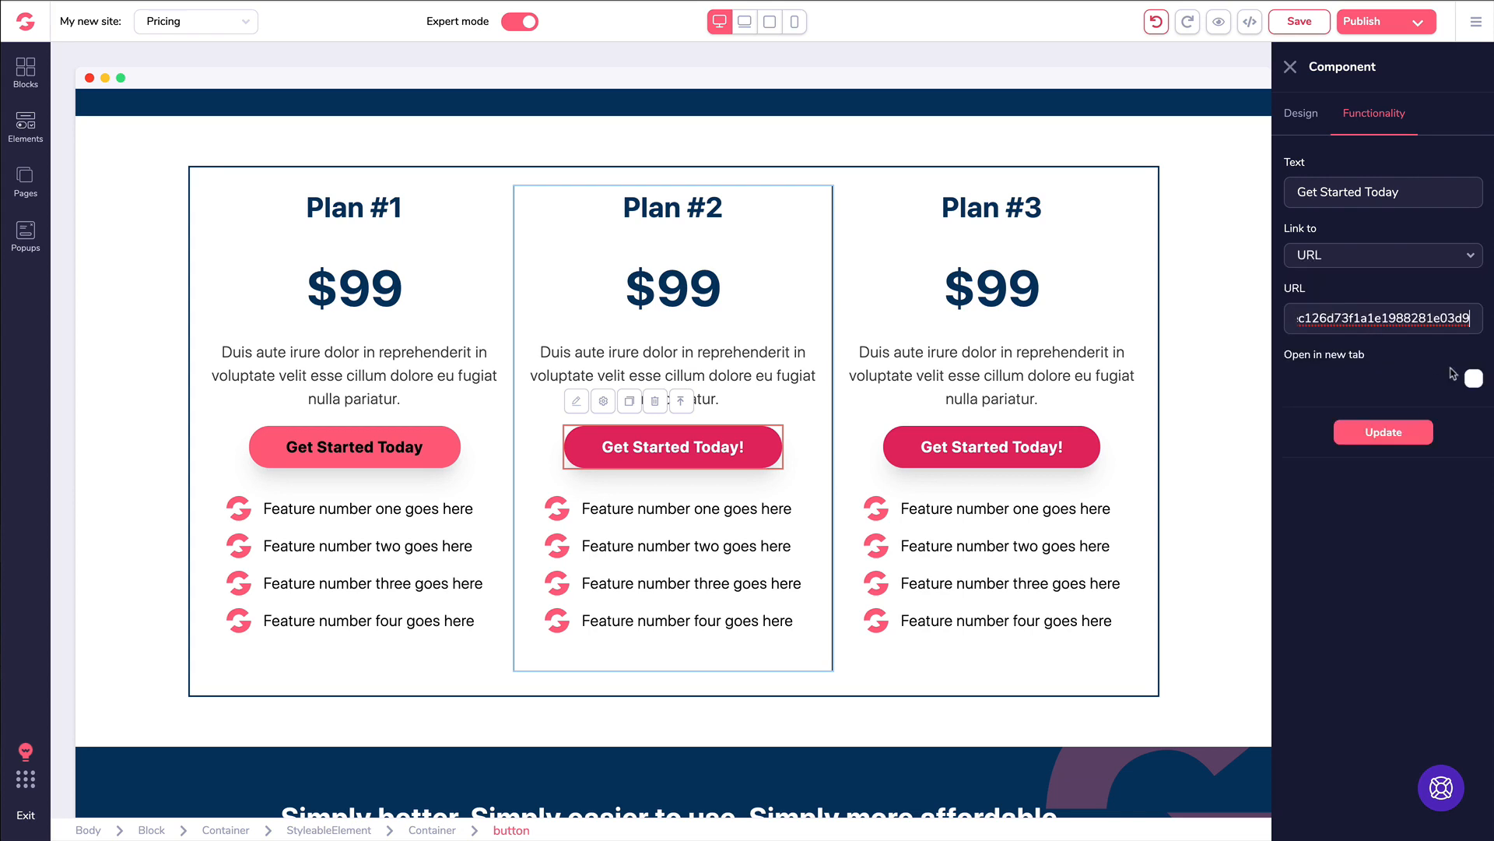
click(1473, 379)
click(1384, 433)
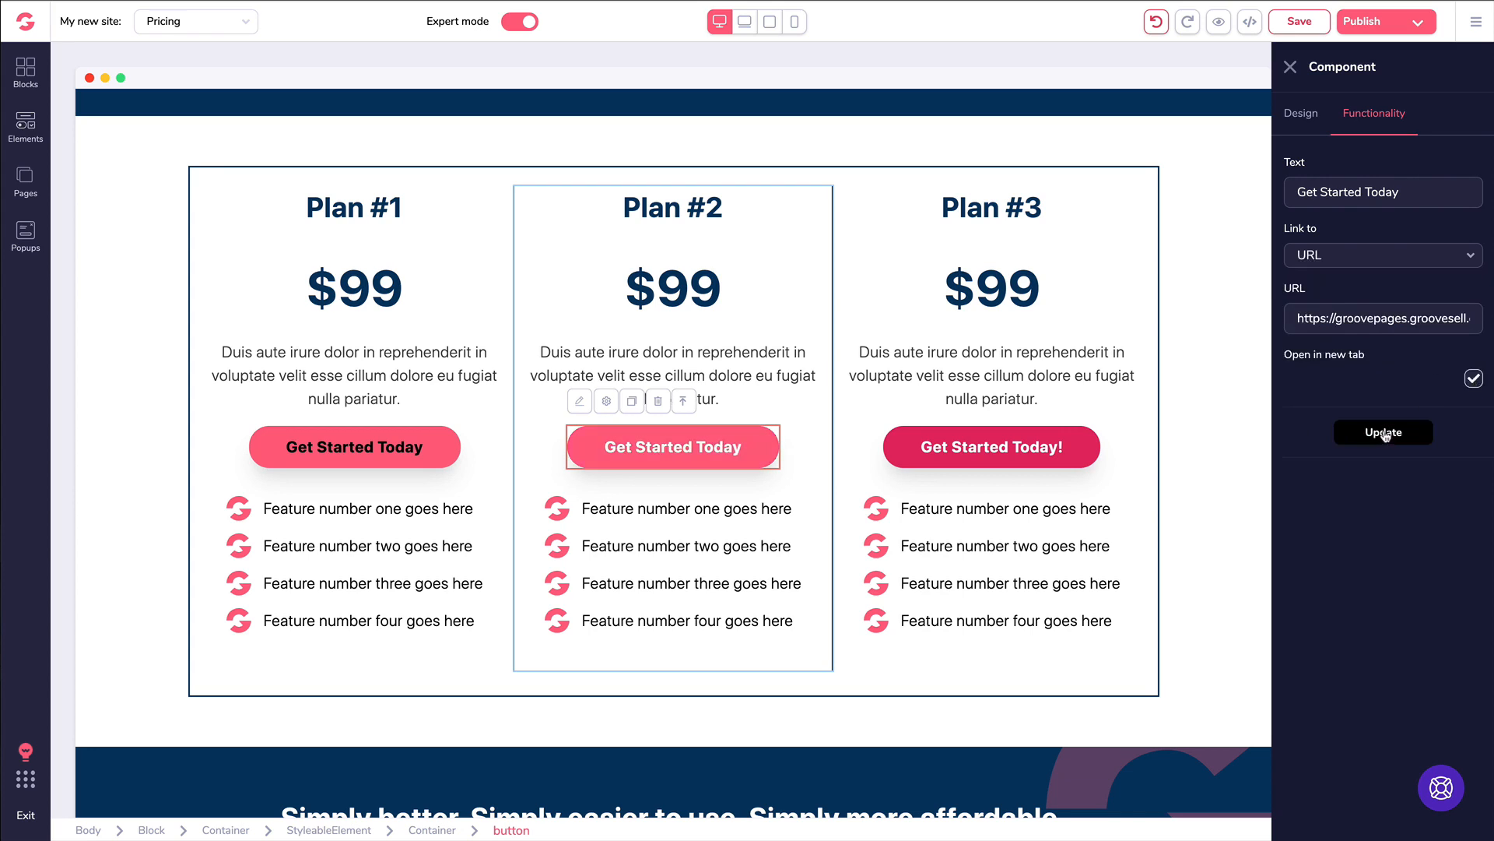
Save the Pricing page and preview its pricing table
click(1290, 67)
click(1299, 21)
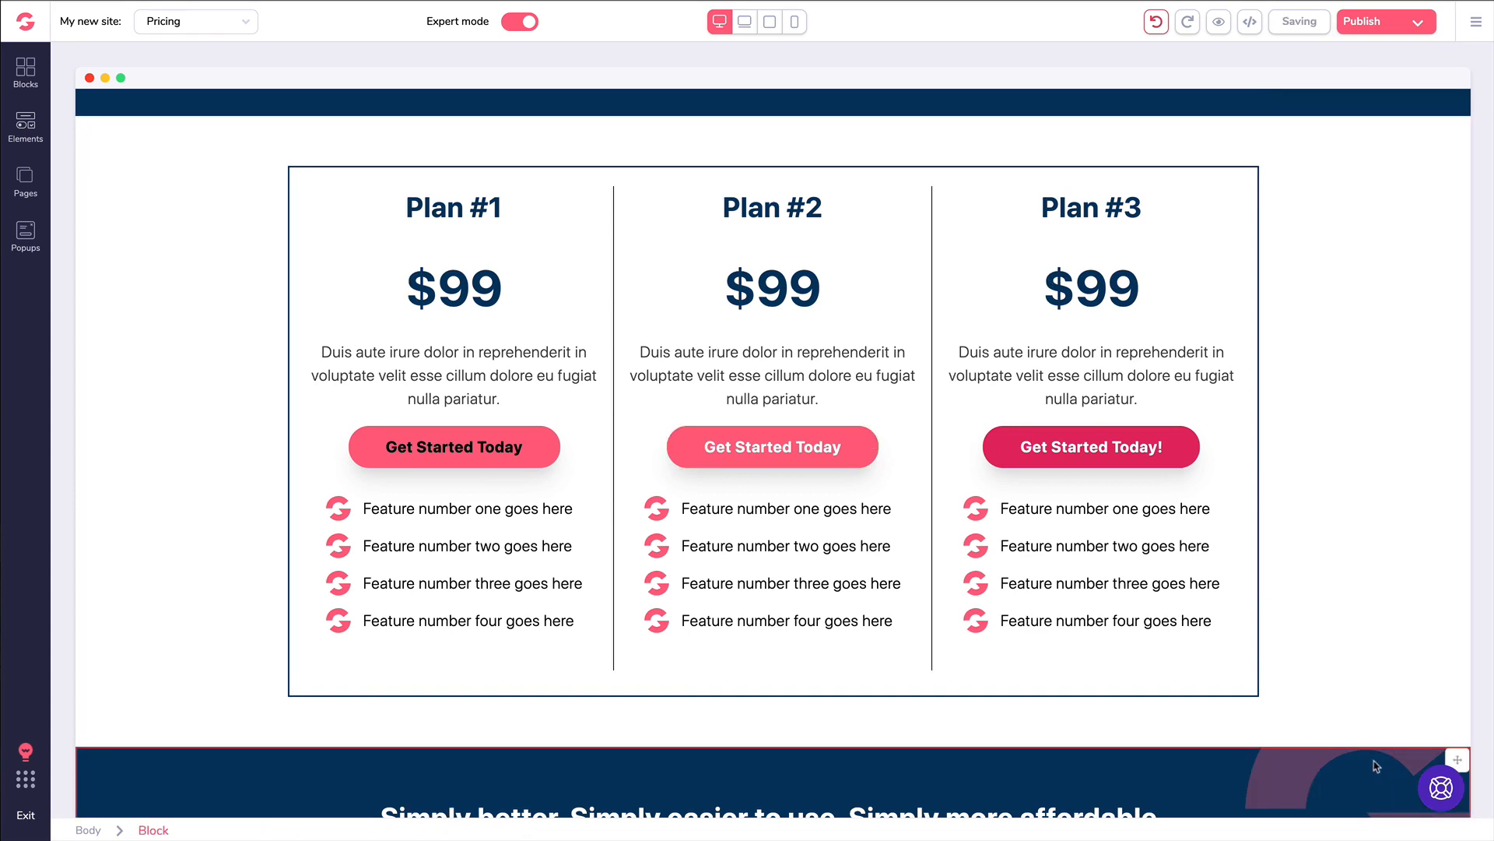
click(1211, 25)
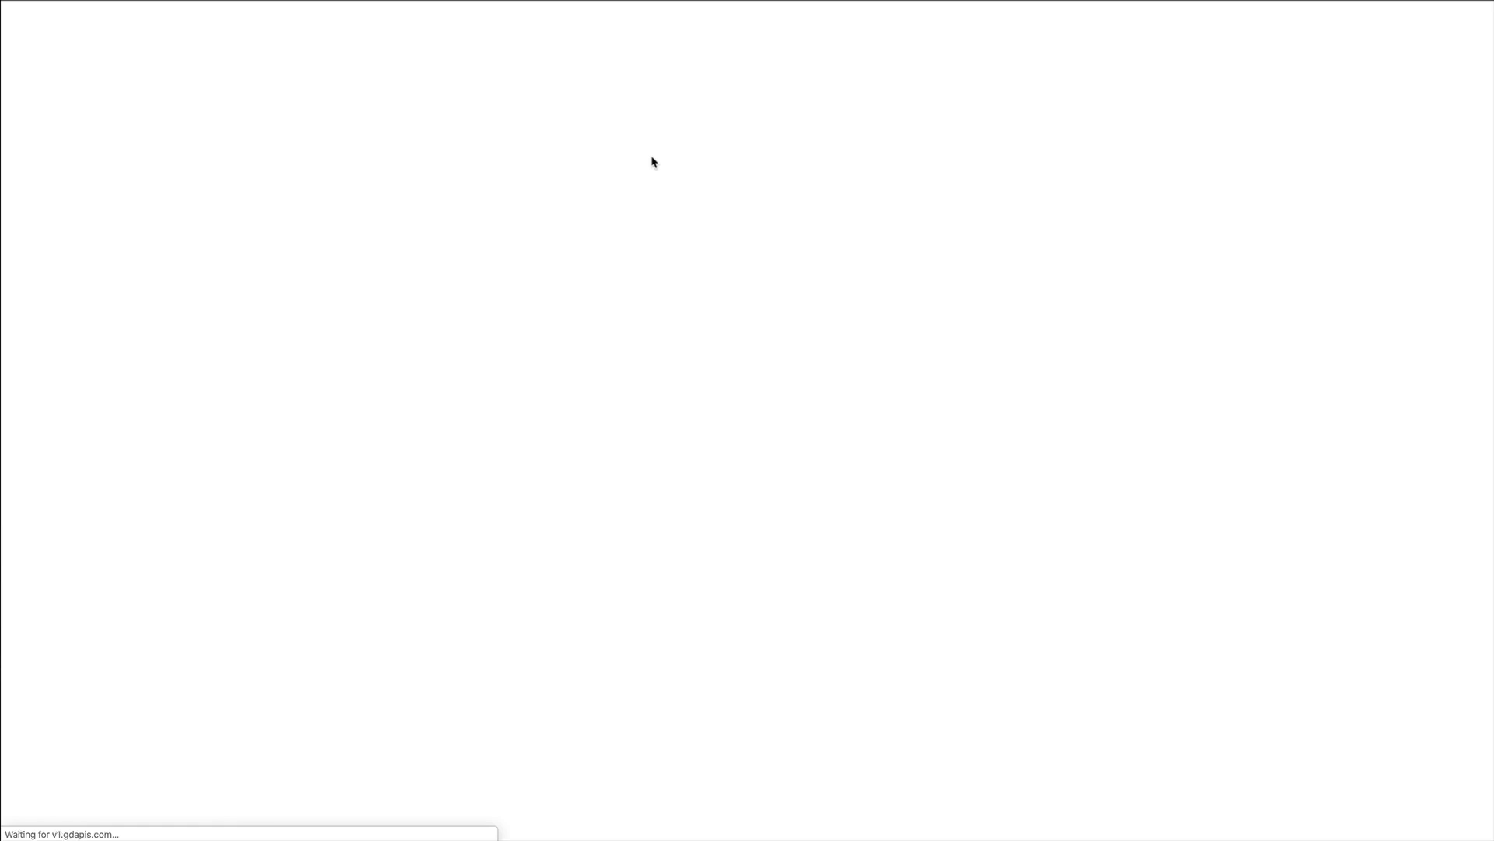
scroll(654, 168, down, 20)
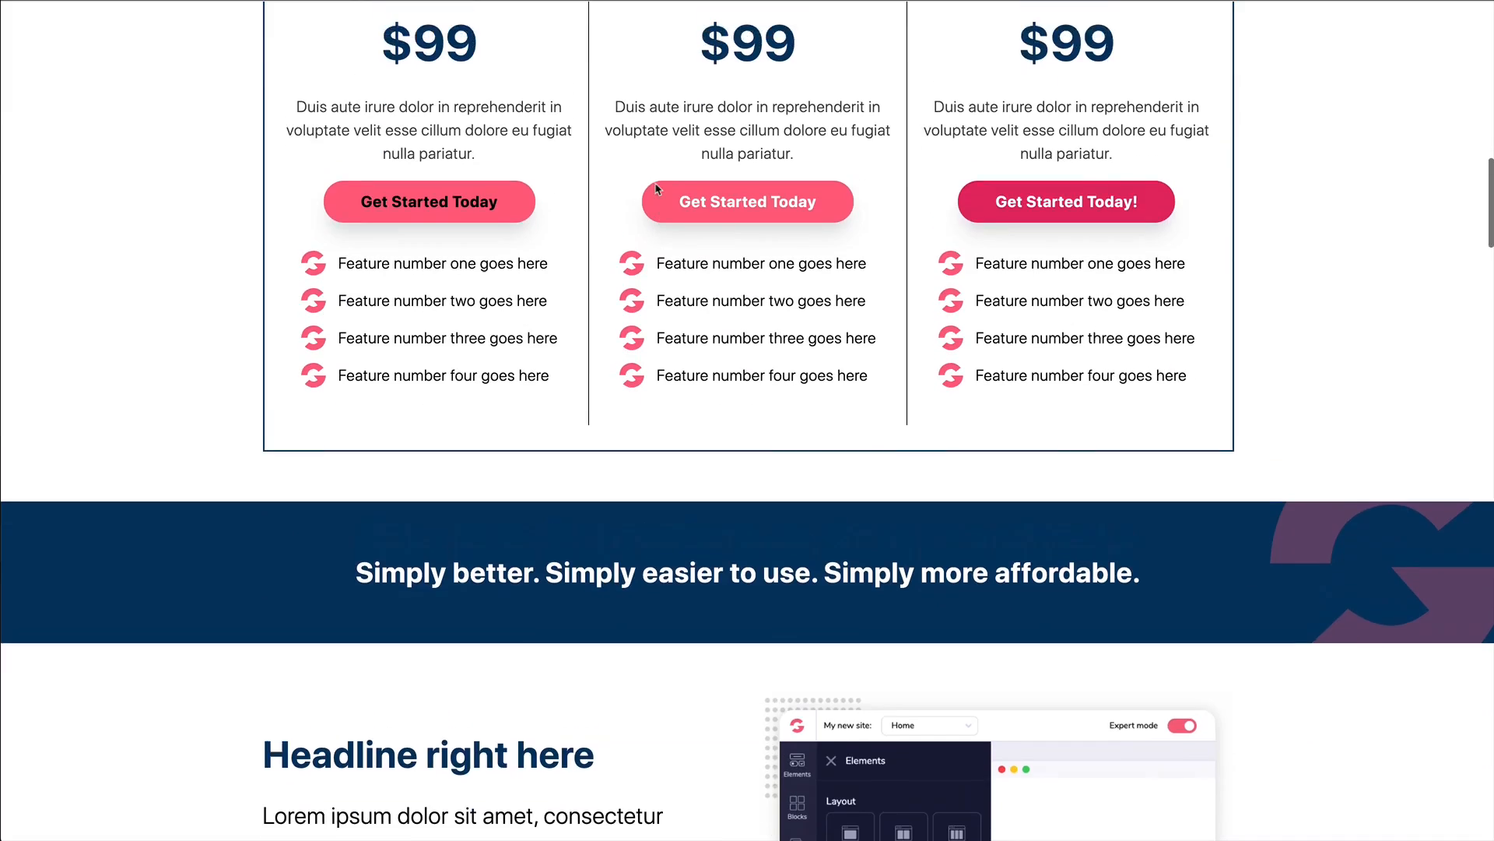
scroll(656, 189, up, 3)
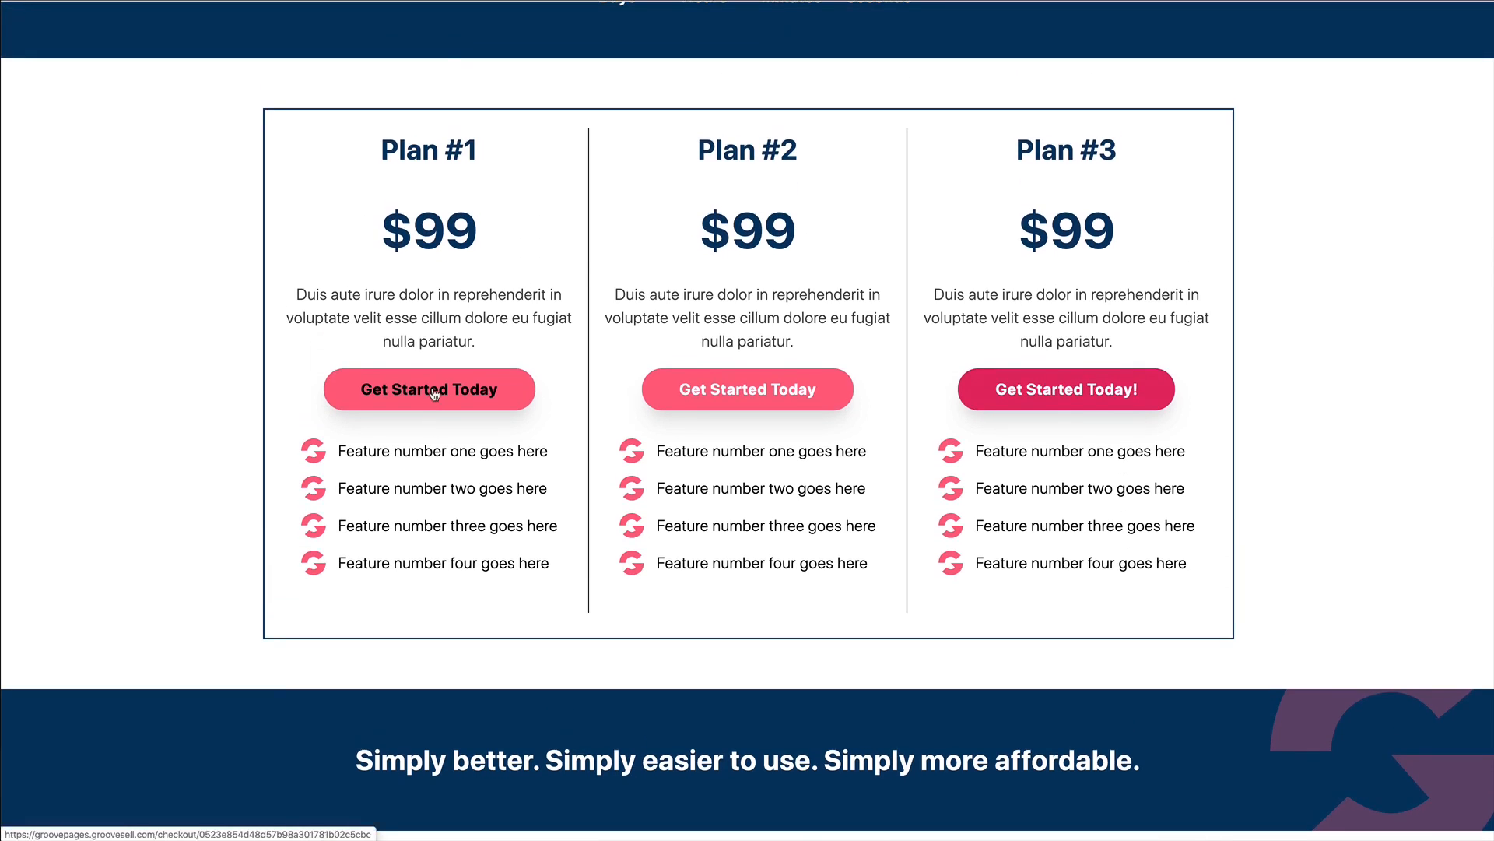
Test the Plan #1 and Plan #2 checkout links and try the checkout's pricing options, ending on LBA Bronze - Yearly
click(433, 392)
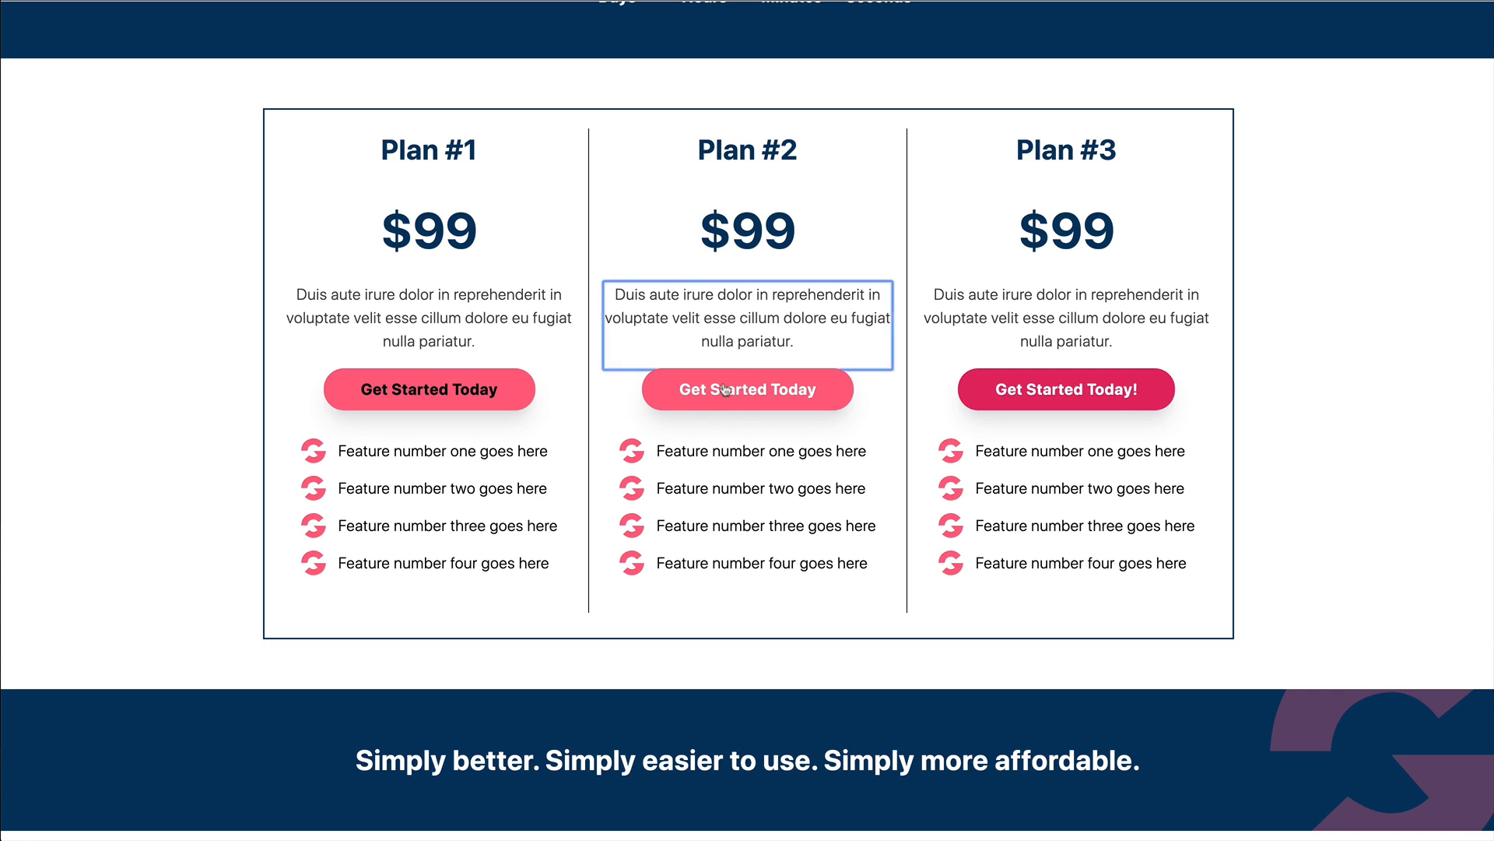
click(728, 388)
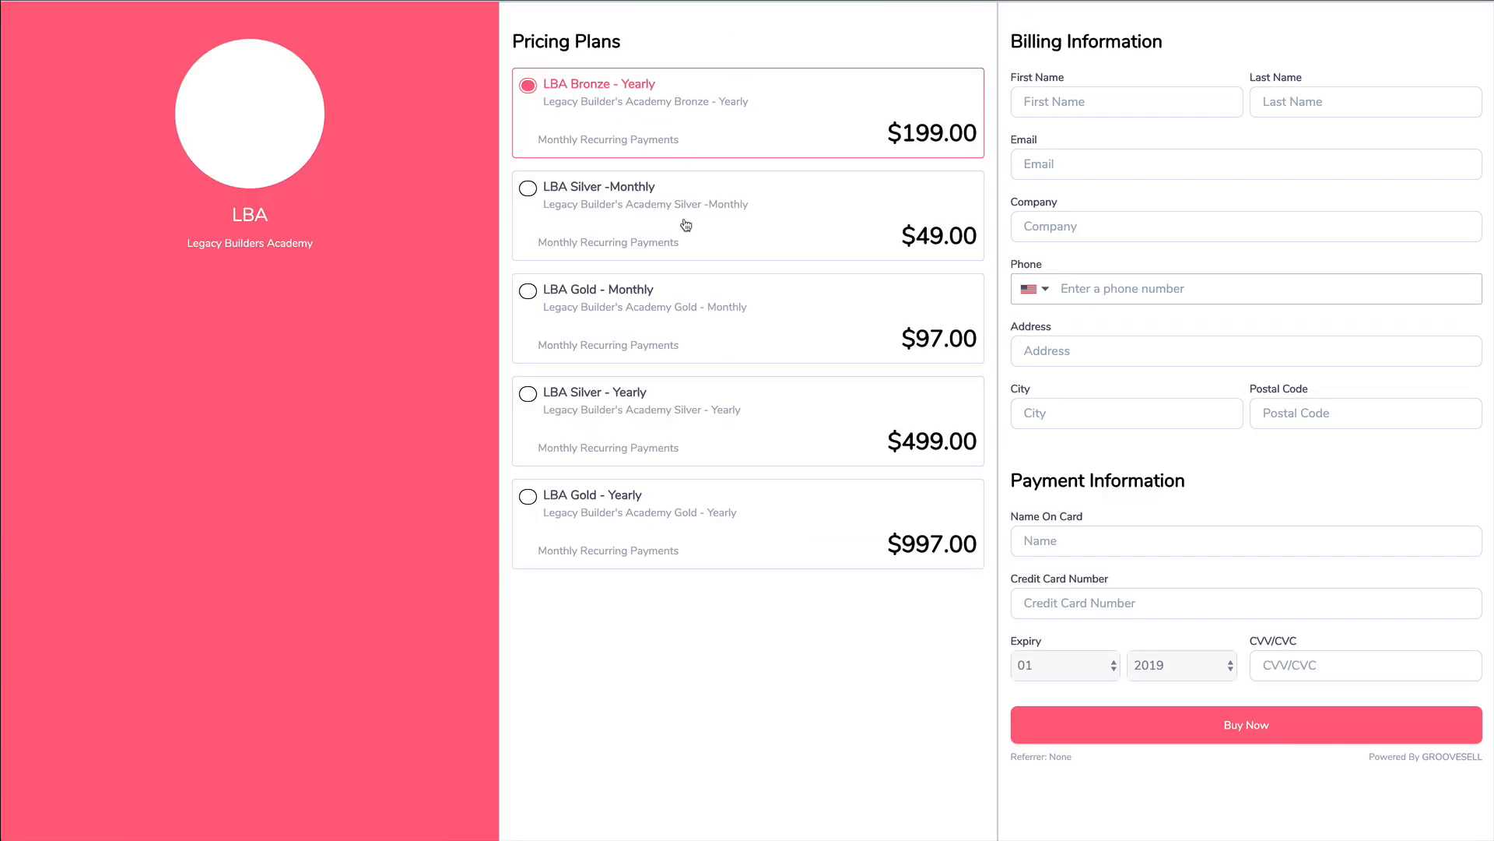
click(686, 225)
click(693, 327)
click(701, 410)
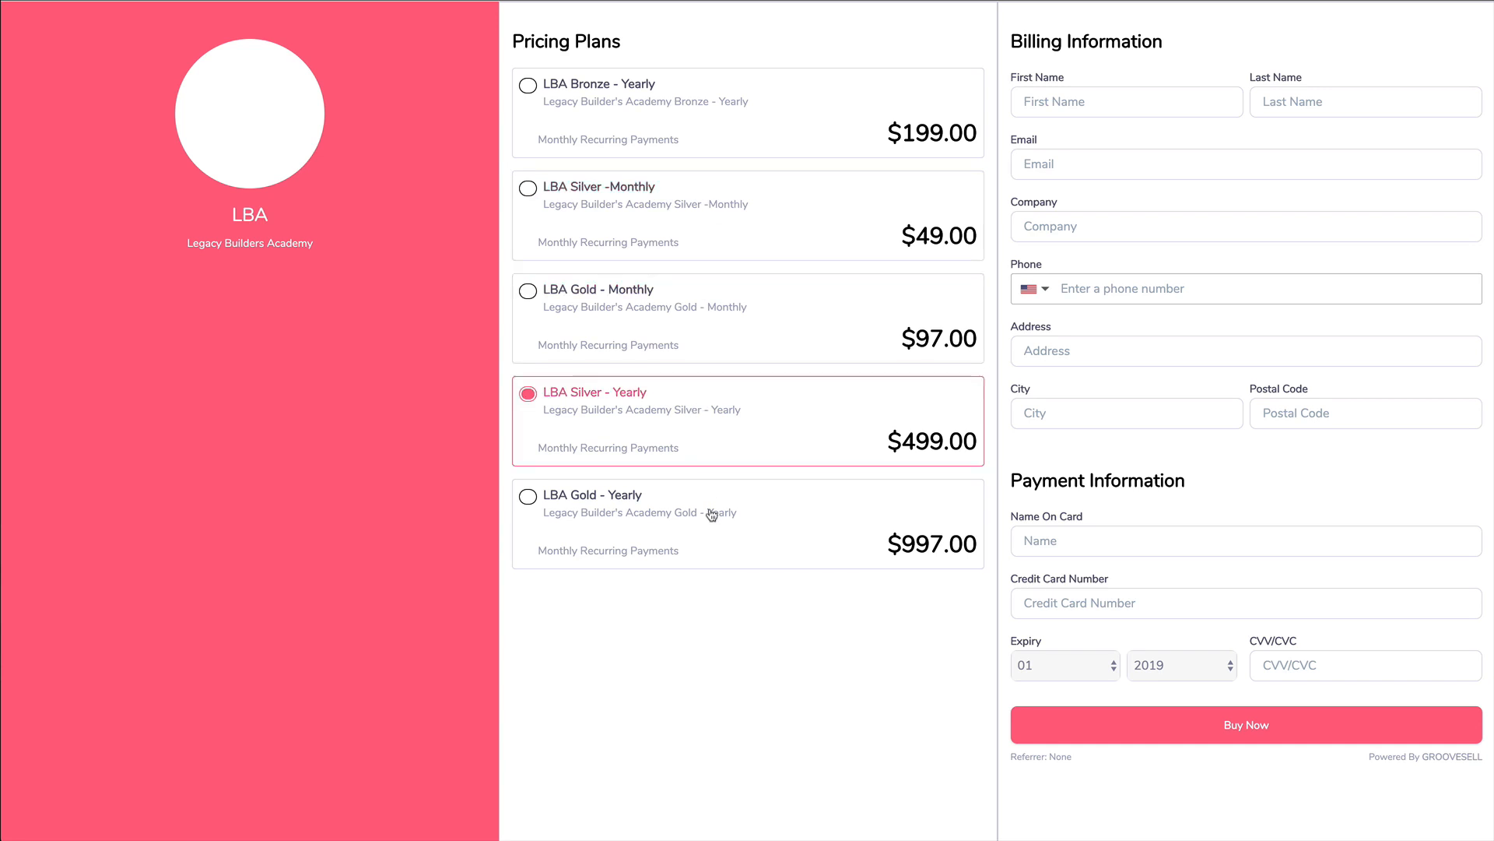
click(712, 513)
click(660, 135)
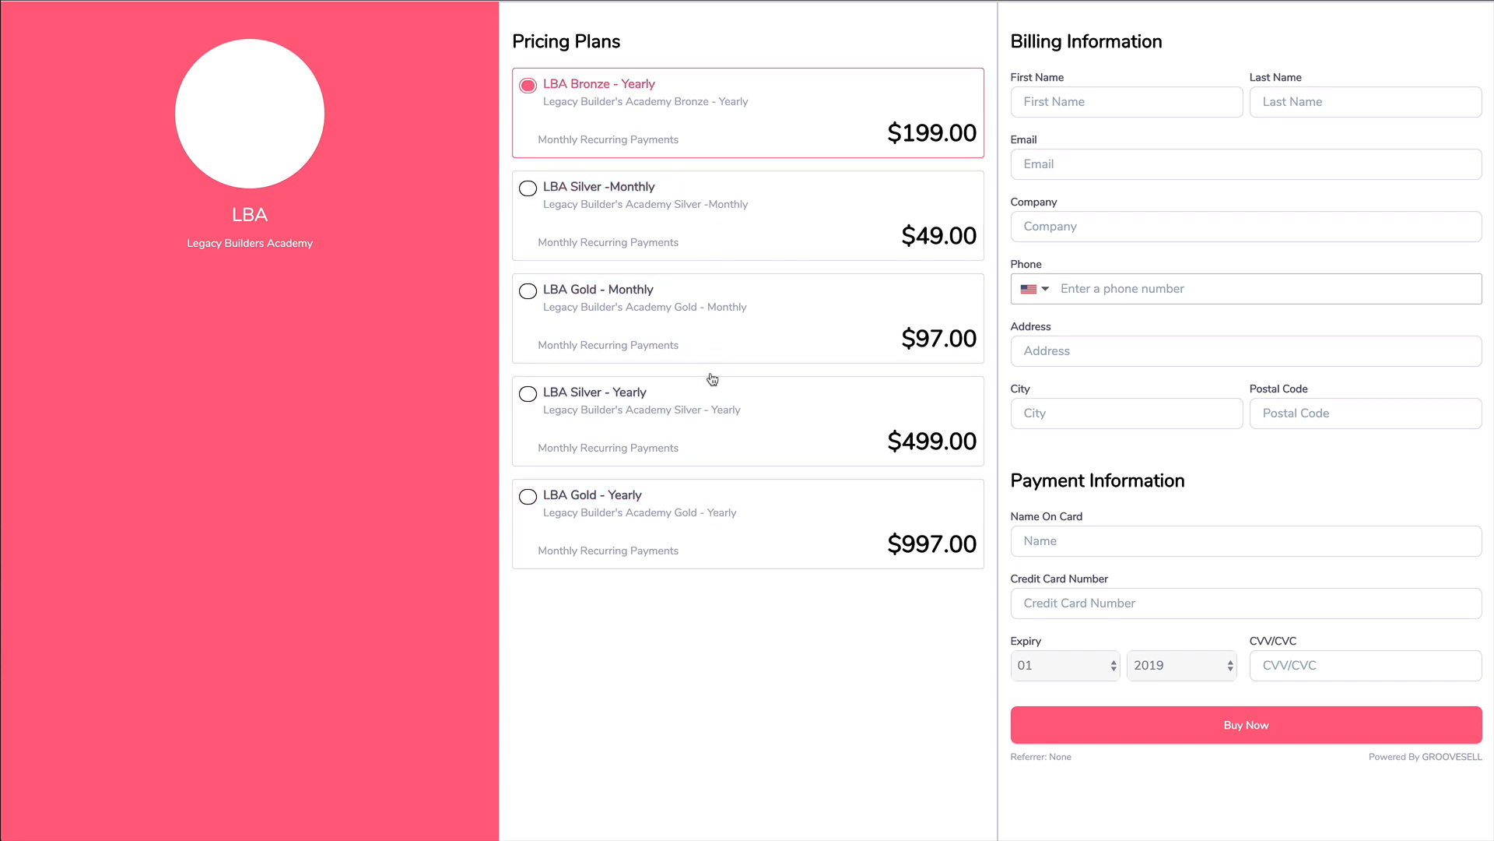
Try the LBA Gold - Monthly and LBA Silver - Yearly pricing plans on the checkout page
click(659, 343)
click(677, 416)
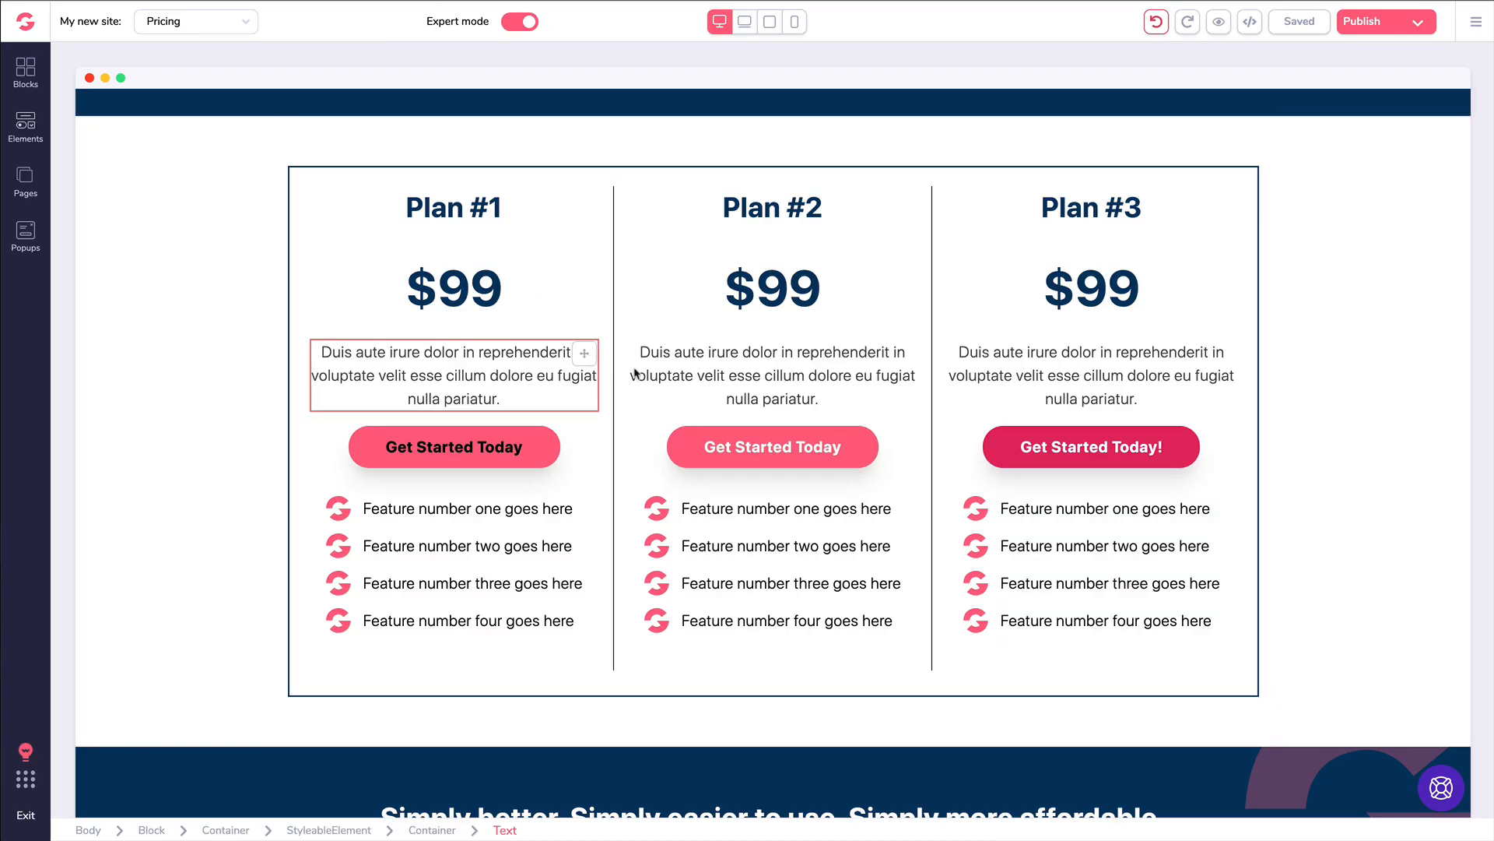
Open the link options for part of Plan #2's description text and close them without inserting a link
click(681, 350)
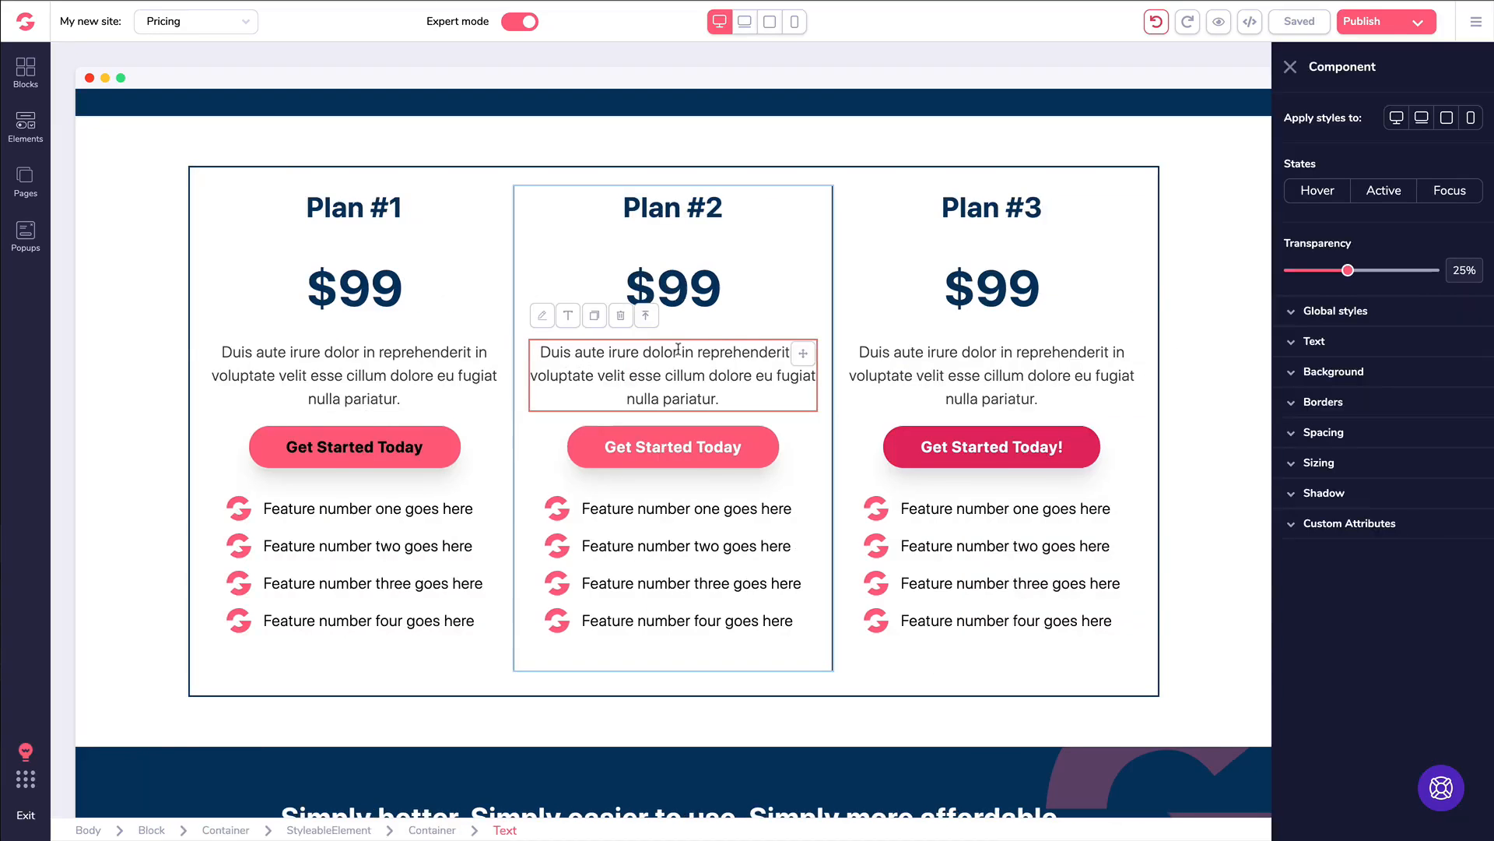
click(572, 316)
drag(787, 444, 707, 443)
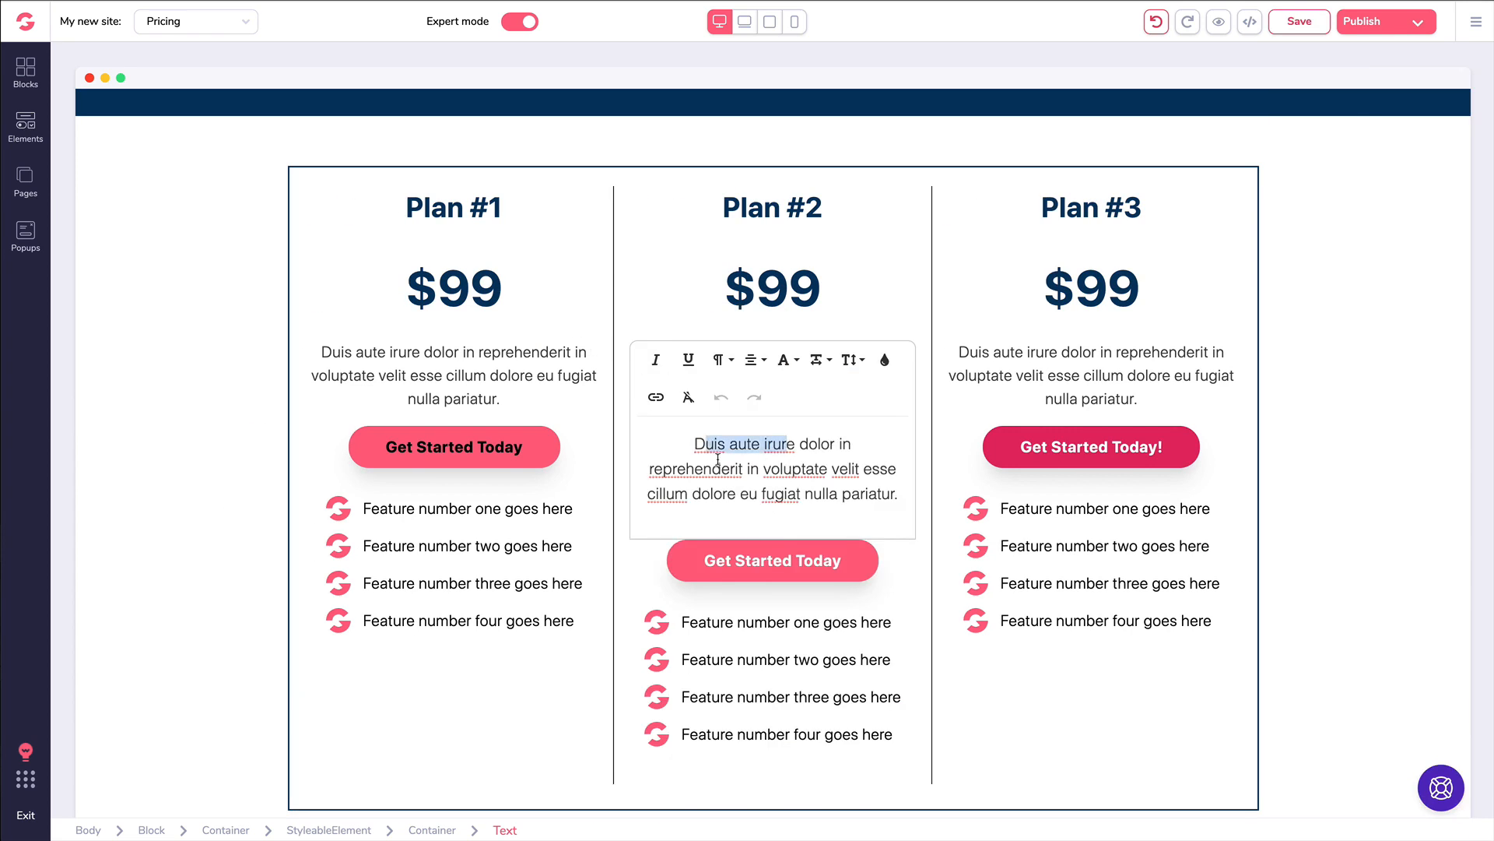
click(657, 400)
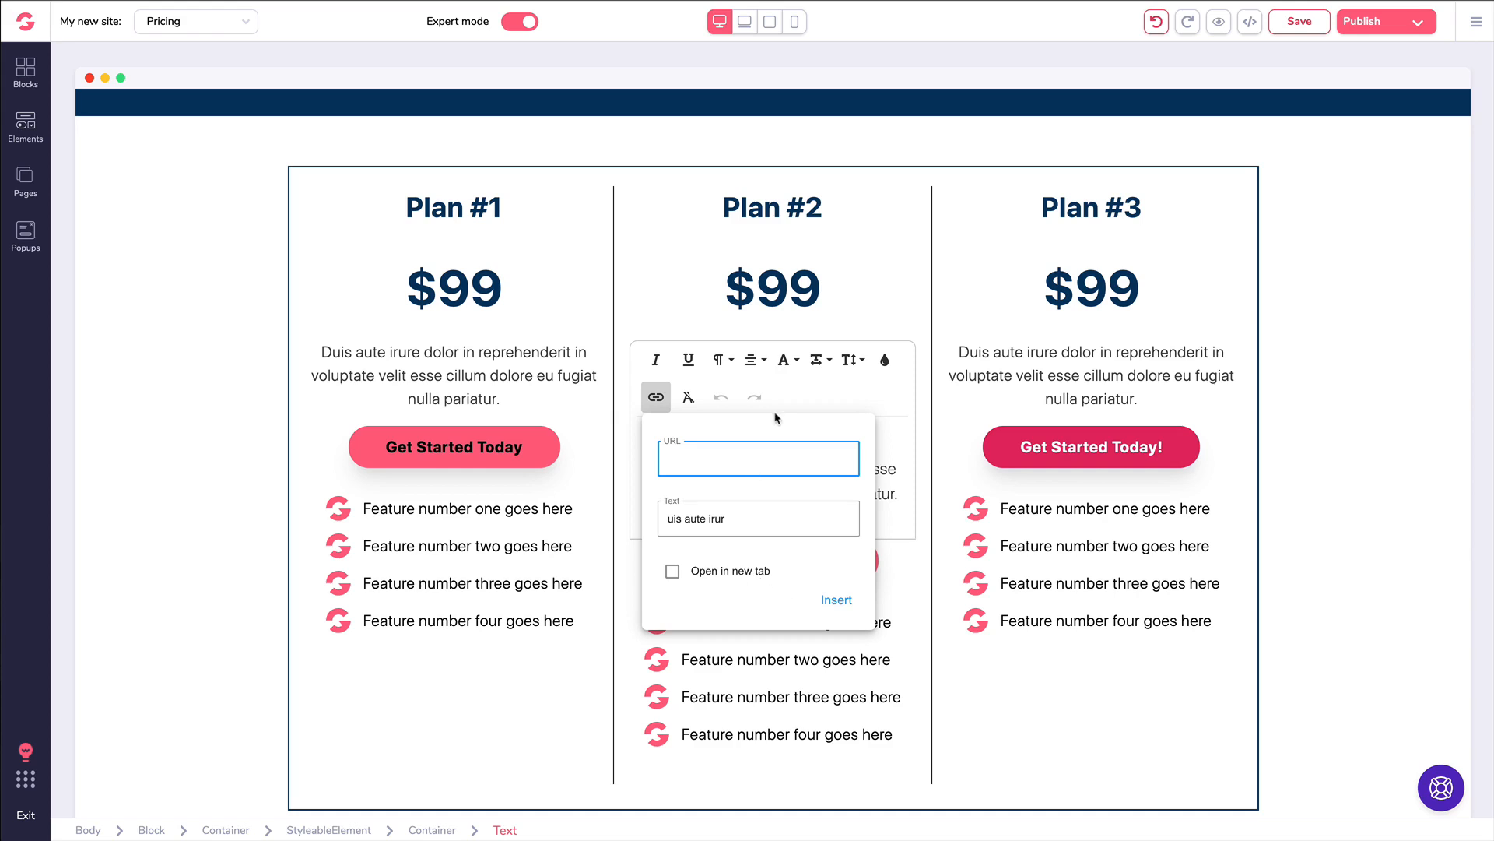
click(887, 616)
Review the Pricing page from the headline to the pricing table, selecting the headline's paragraph and Plan #3's button
scroll(1181, 270, up, 15)
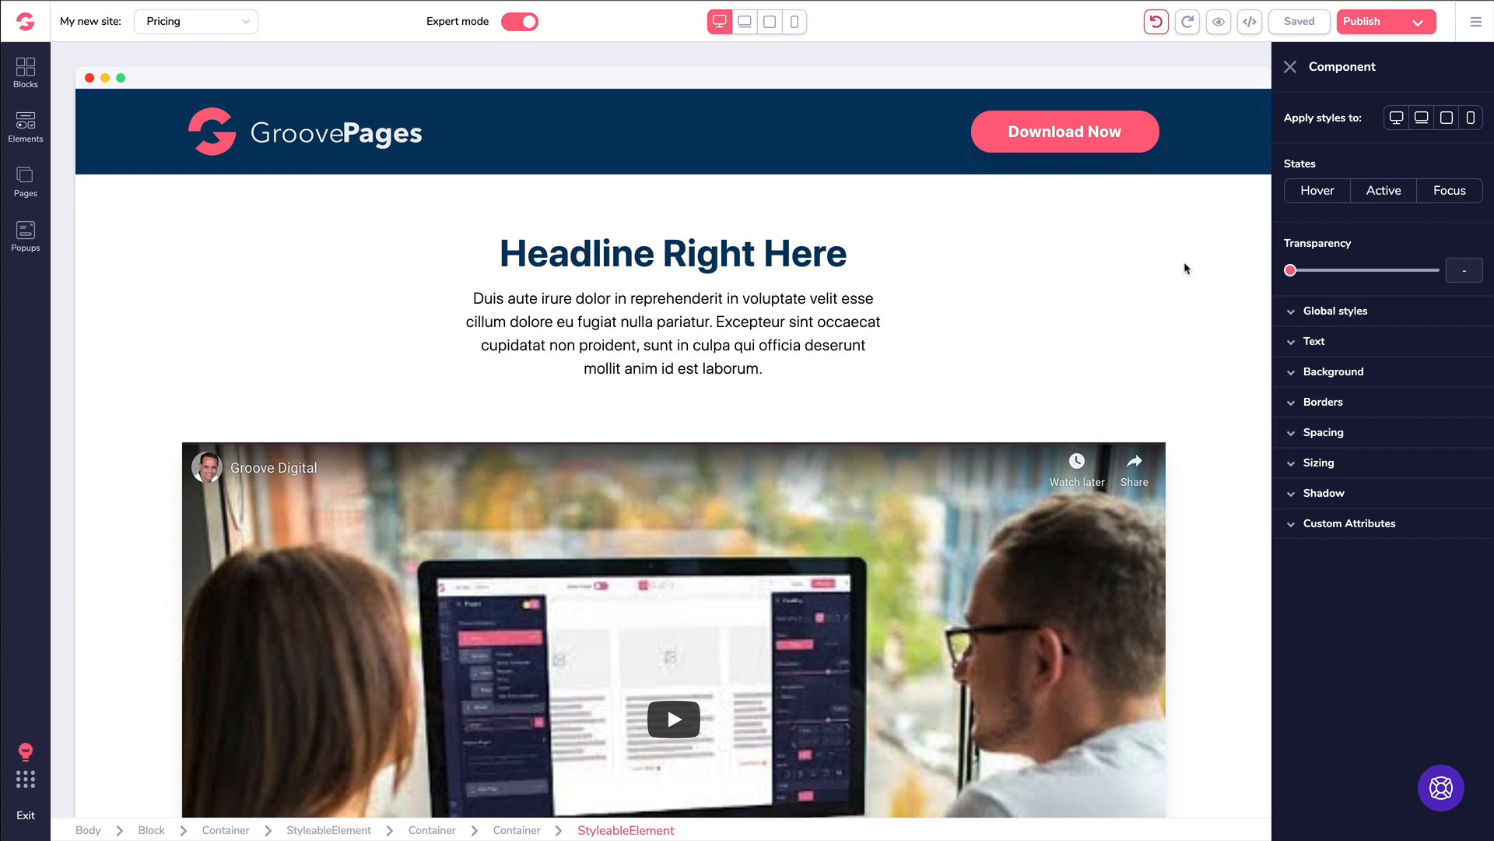
click(784, 297)
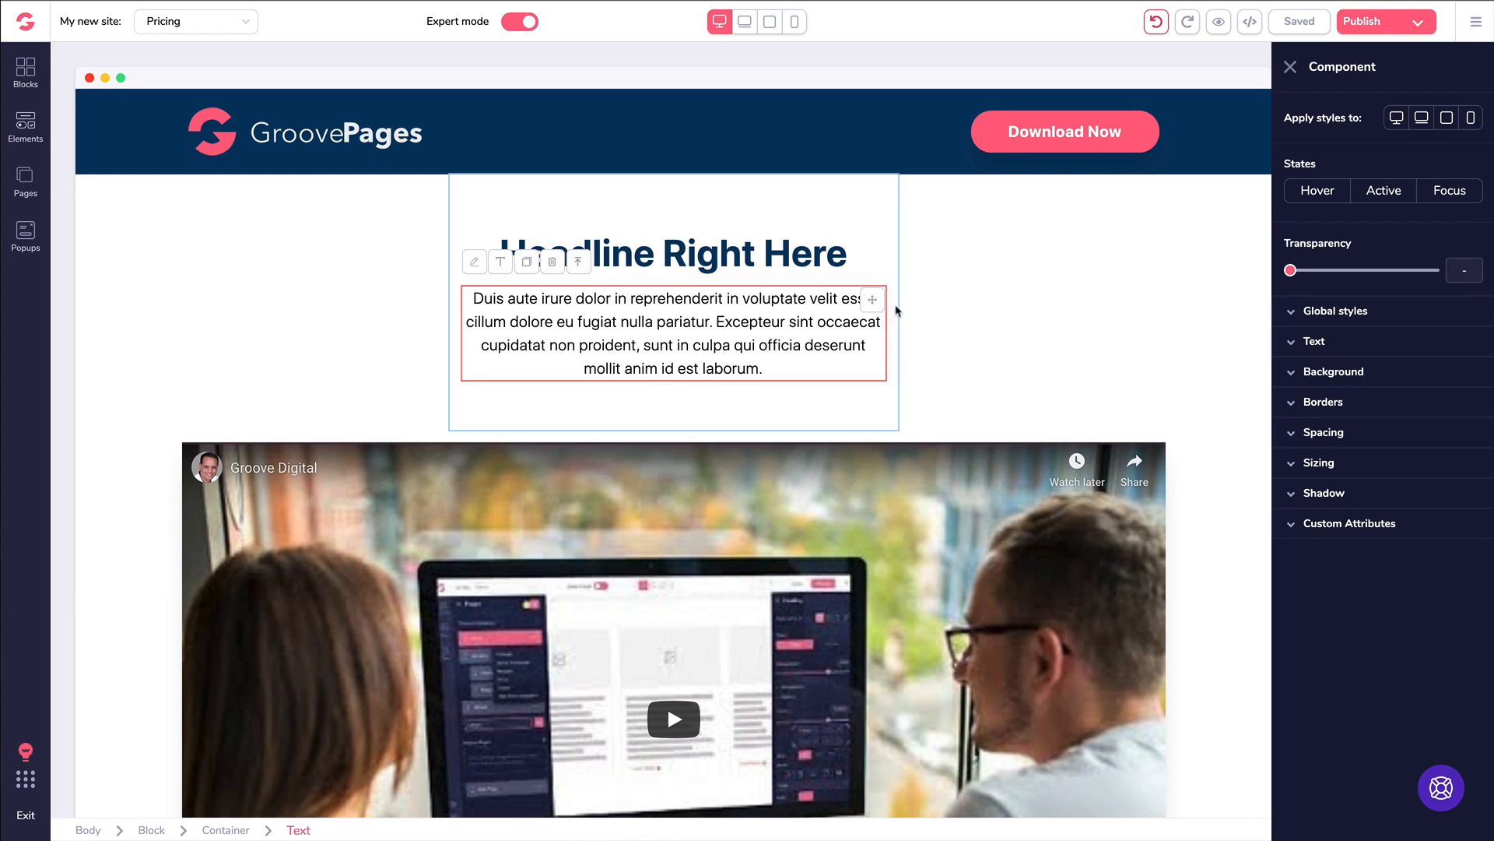
scroll(741, 306, down, 3)
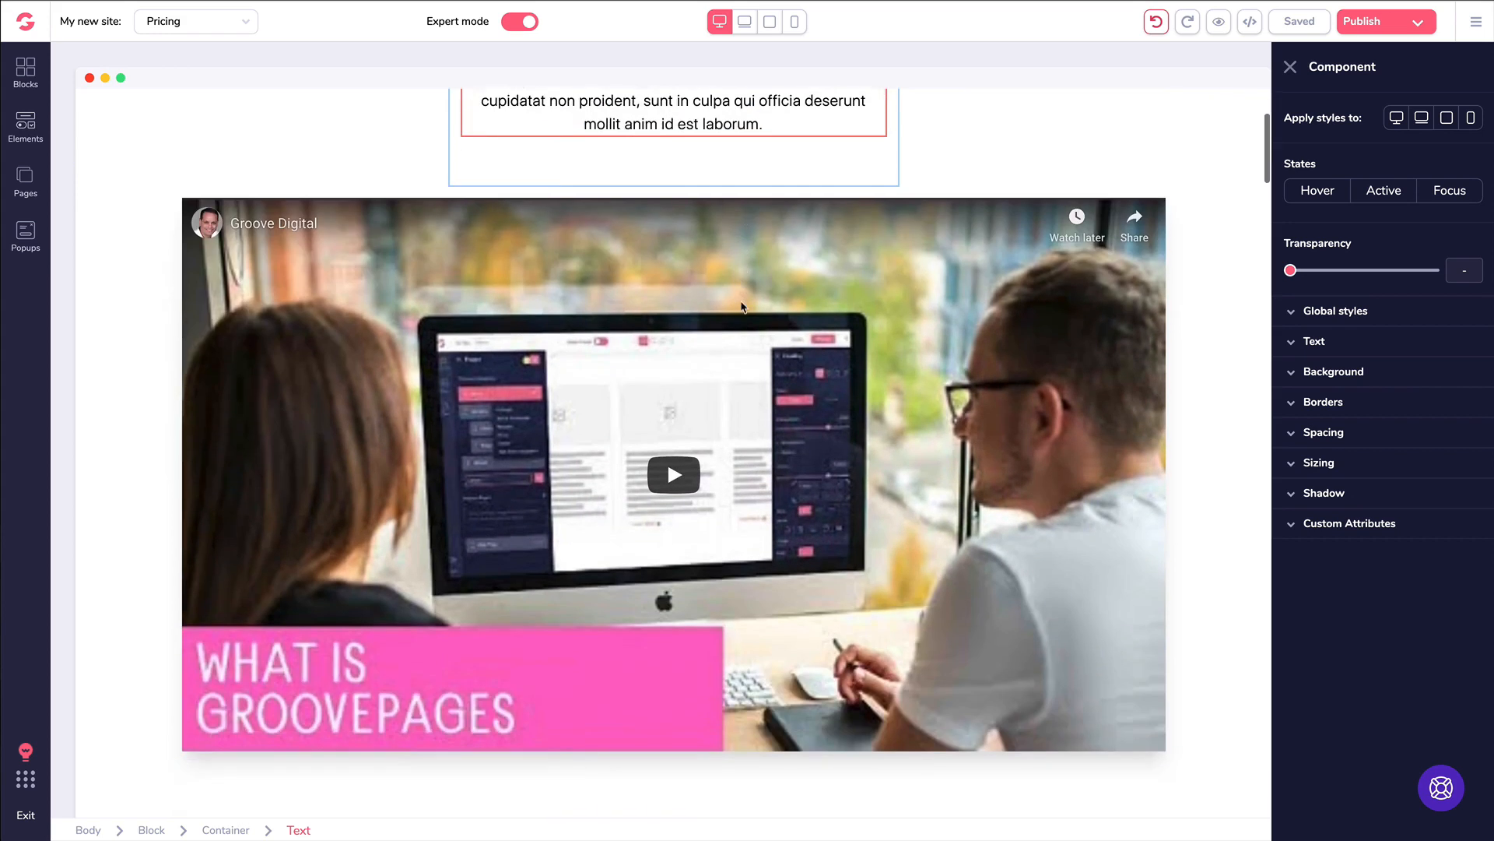
scroll(742, 306, down, 12)
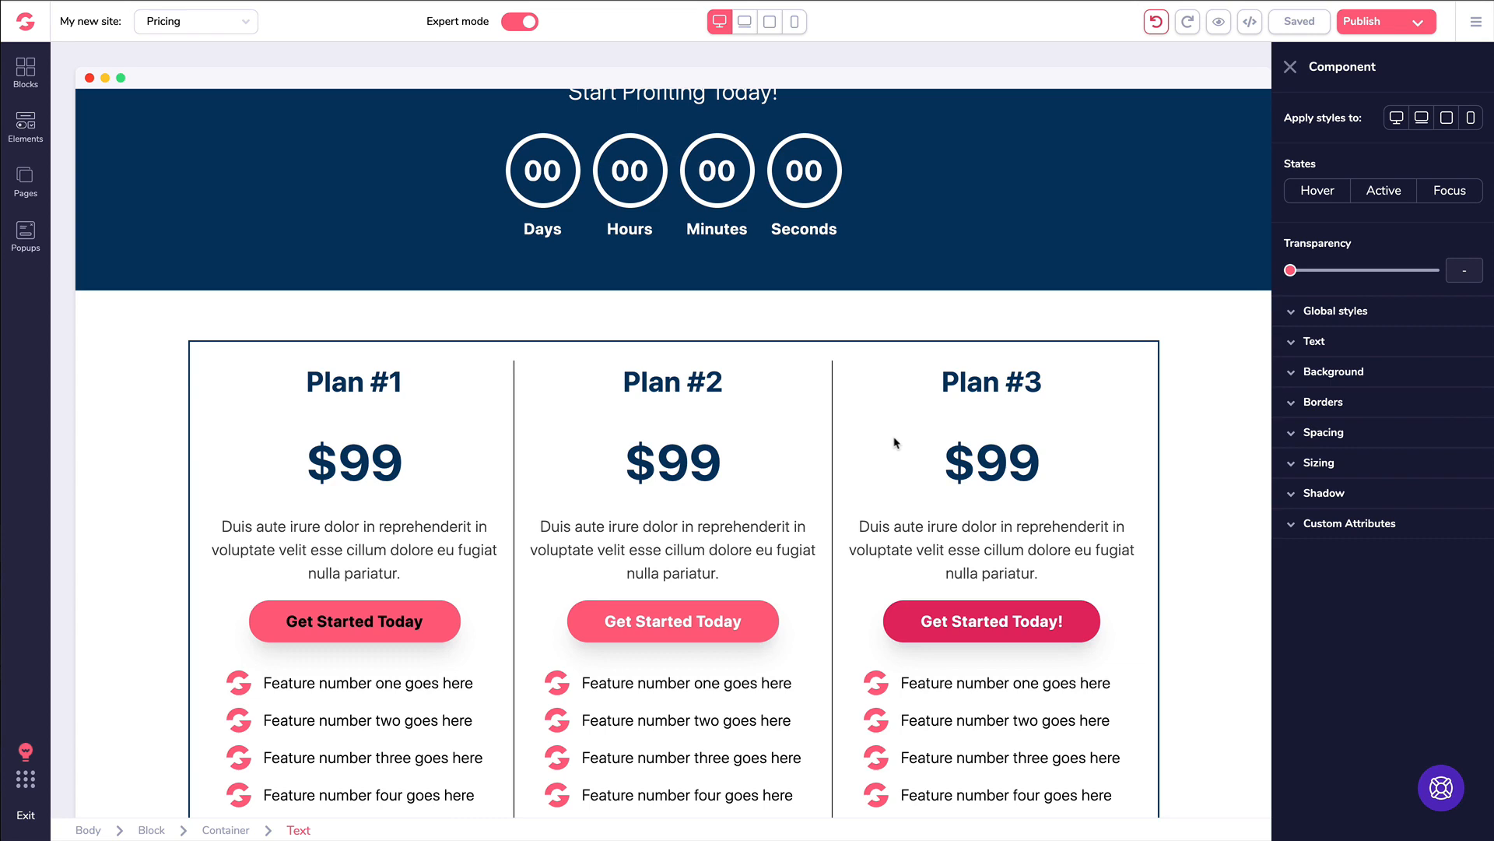
click(991, 621)
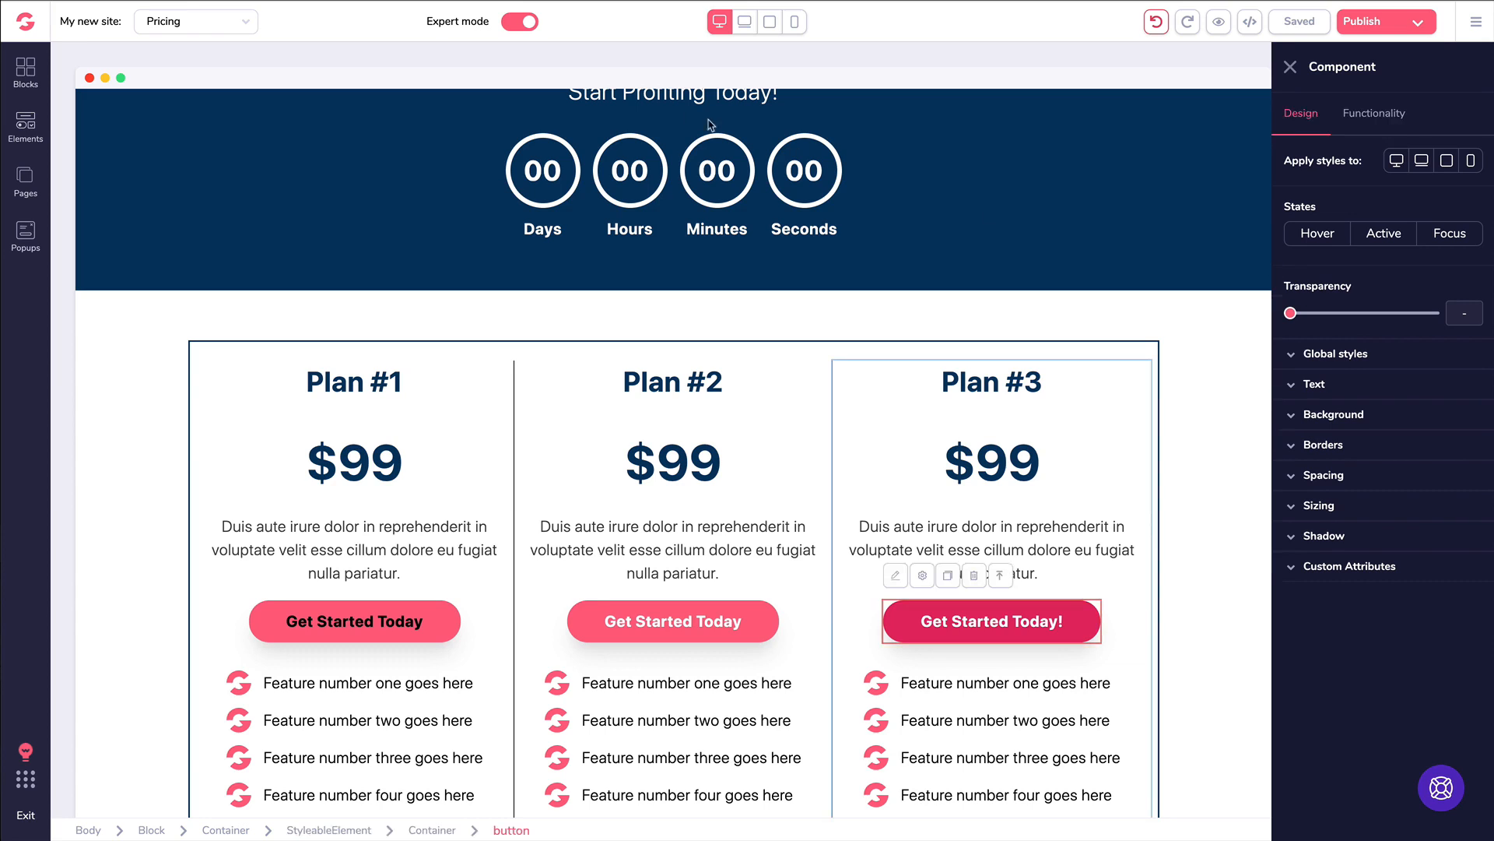
Browse all premium blocks in the block library, select the countdown block on the page, and close the library
click(24, 73)
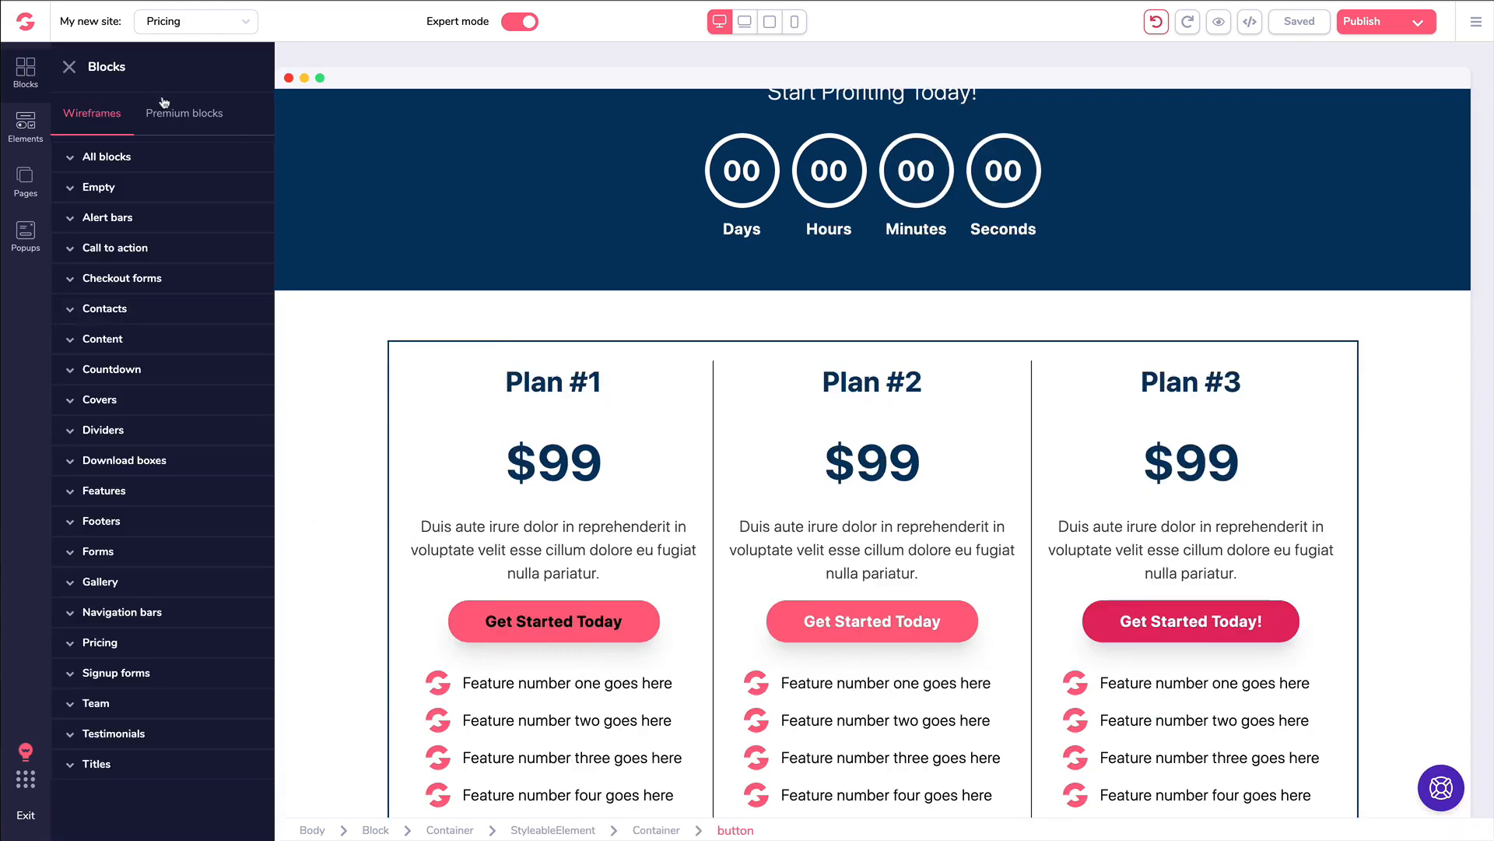
click(181, 115)
click(131, 159)
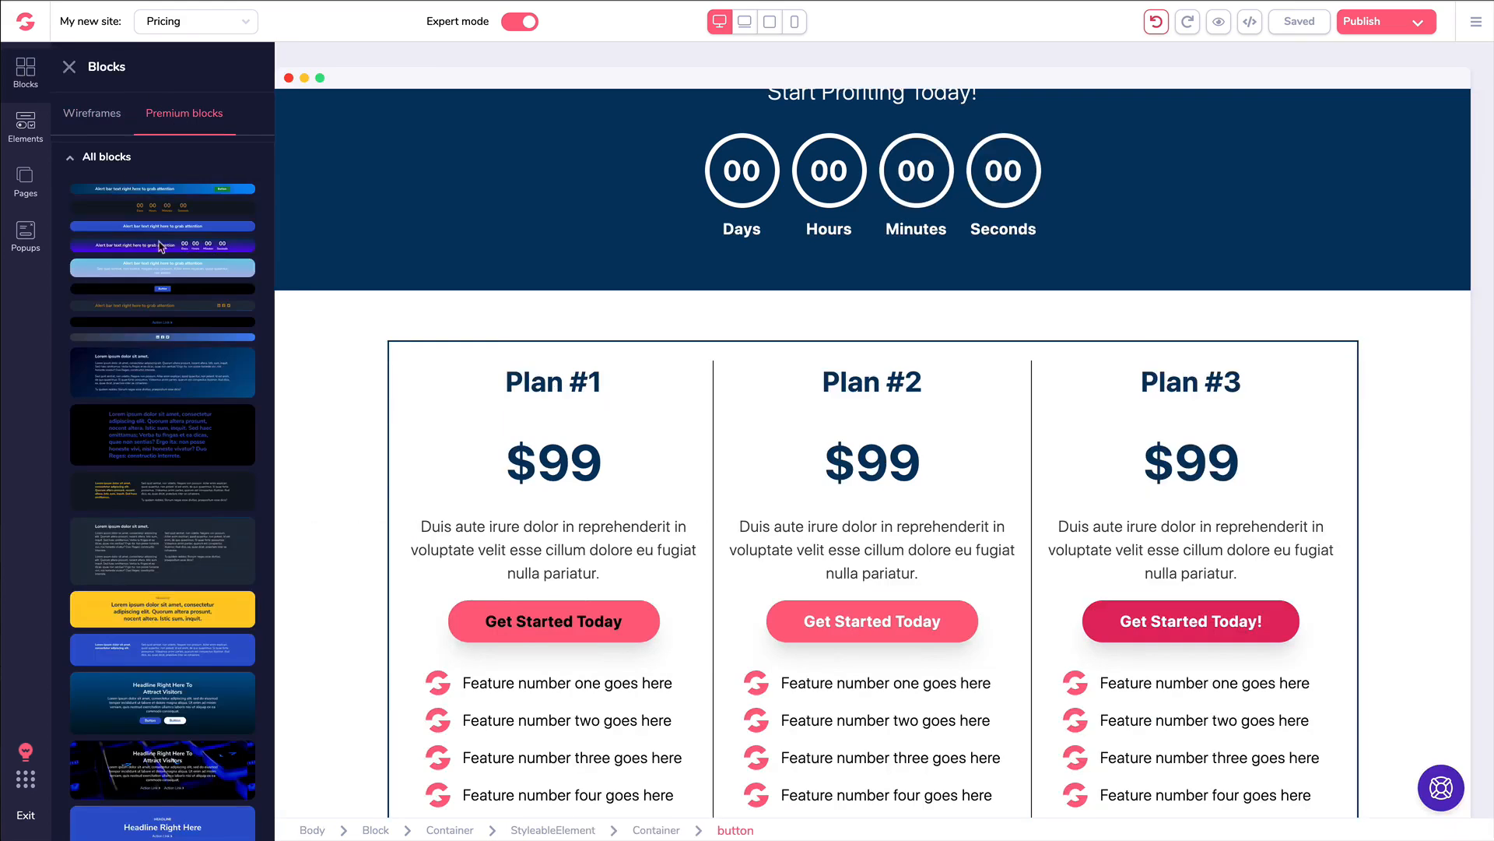
scroll(190, 274, down, 15)
scroll(190, 274, up, 15)
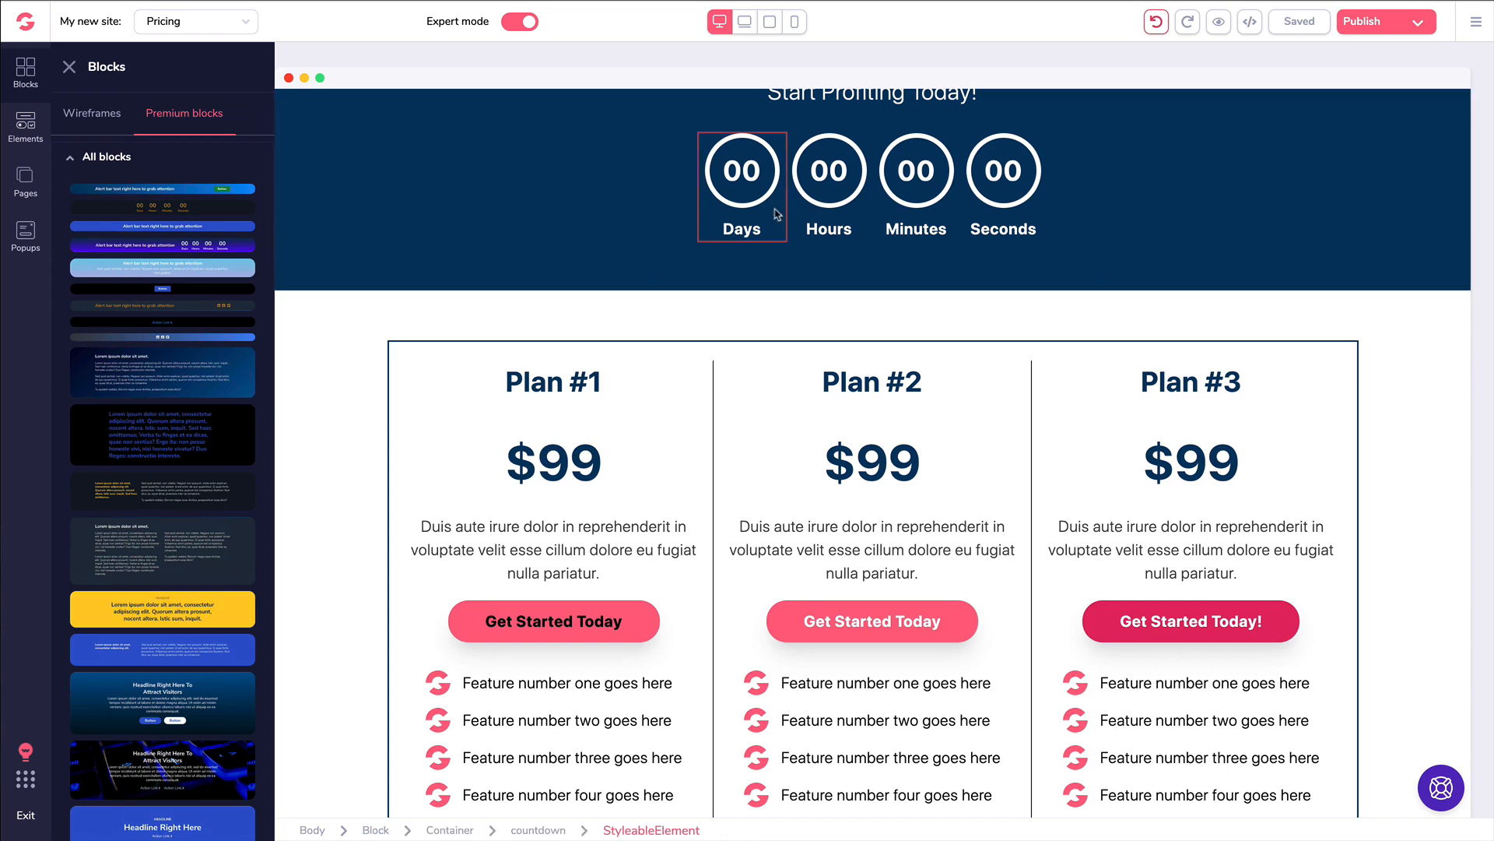
click(756, 223)
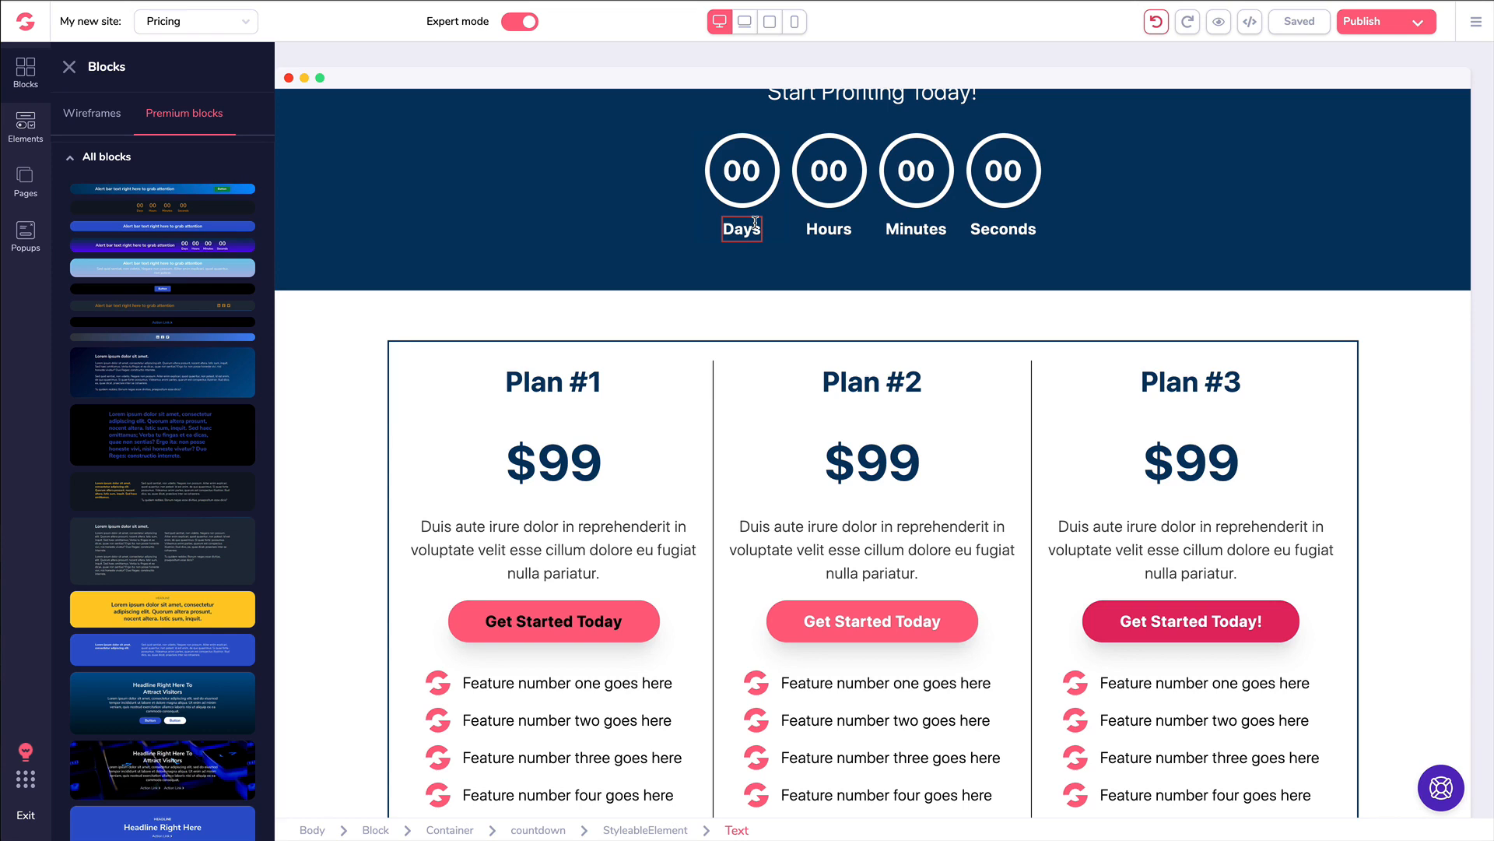
click(624, 220)
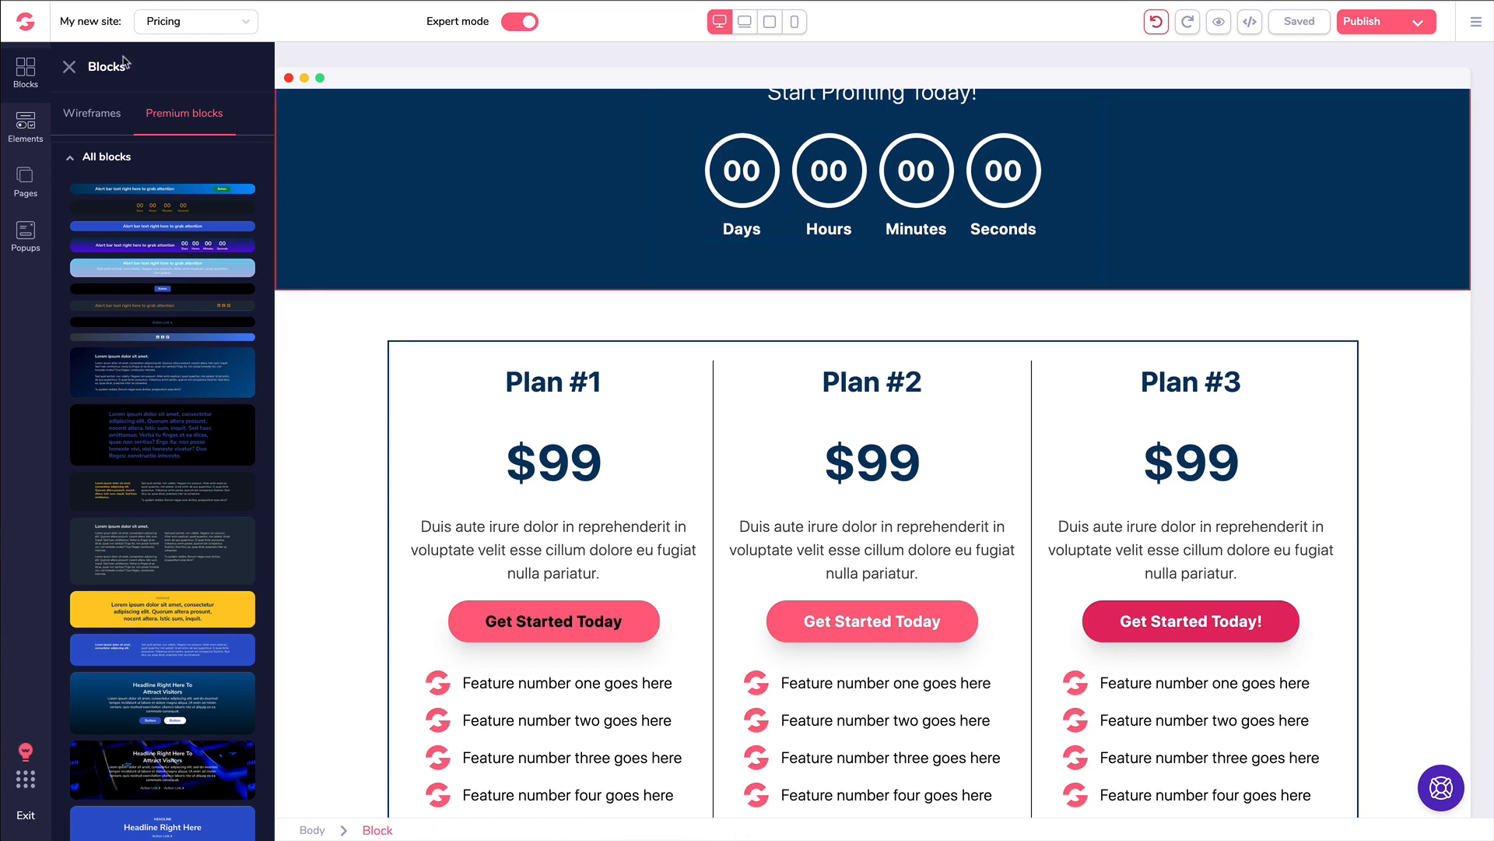
click(70, 67)
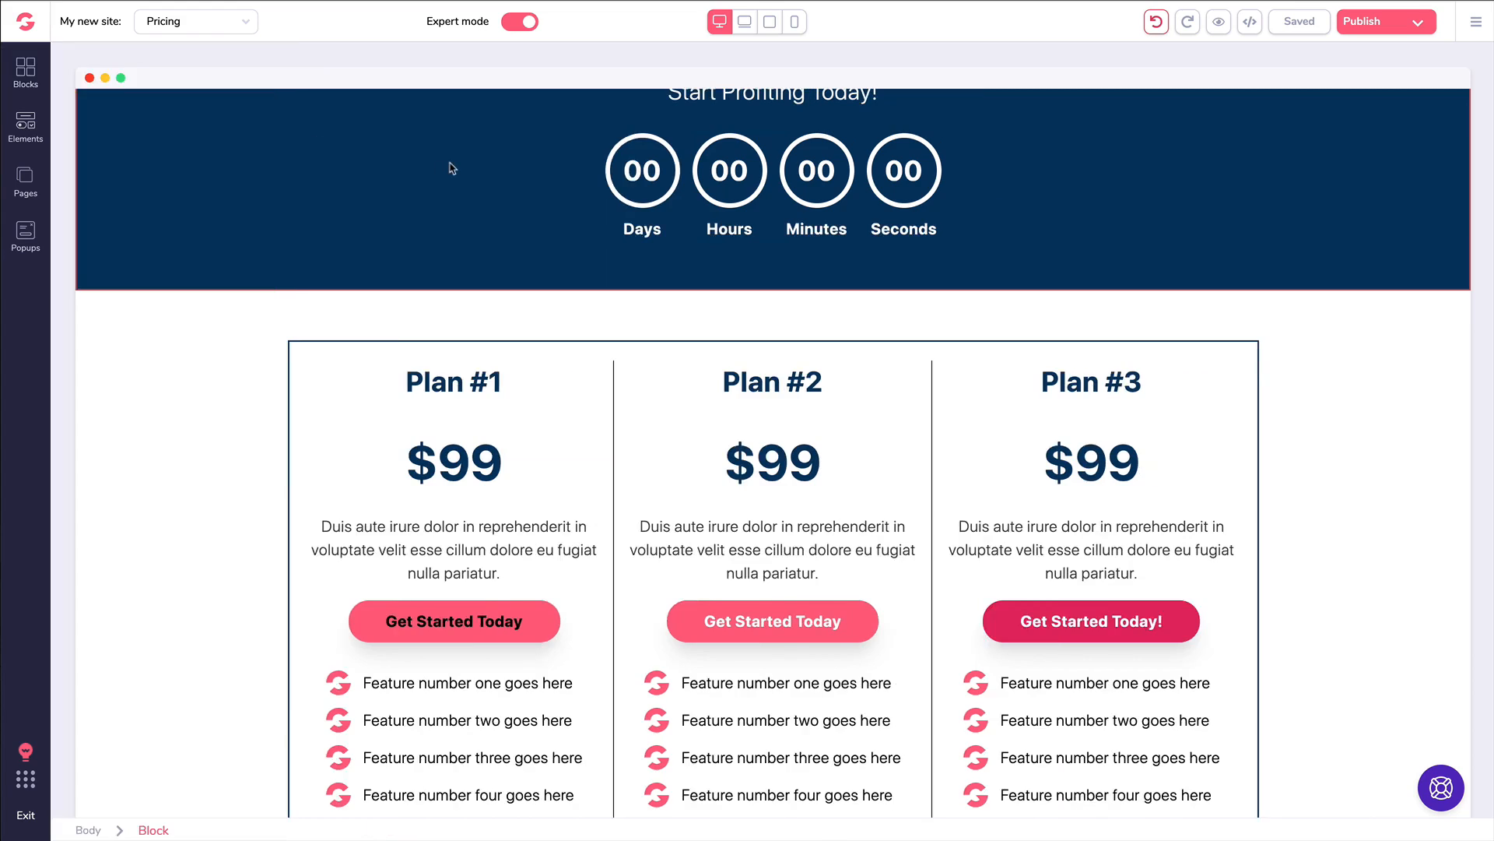
scroll(450, 169, up, 5)
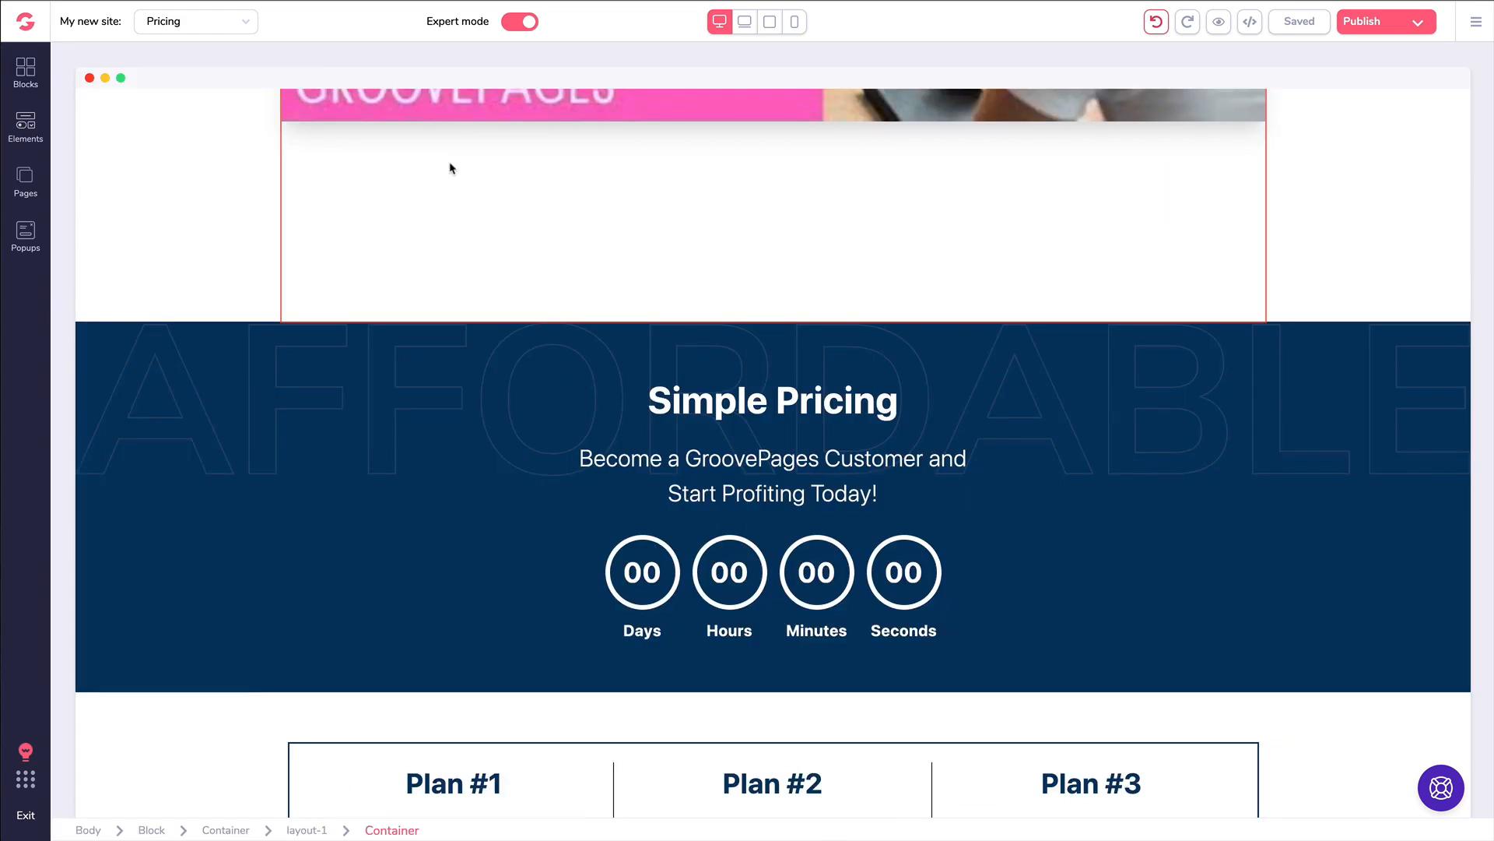